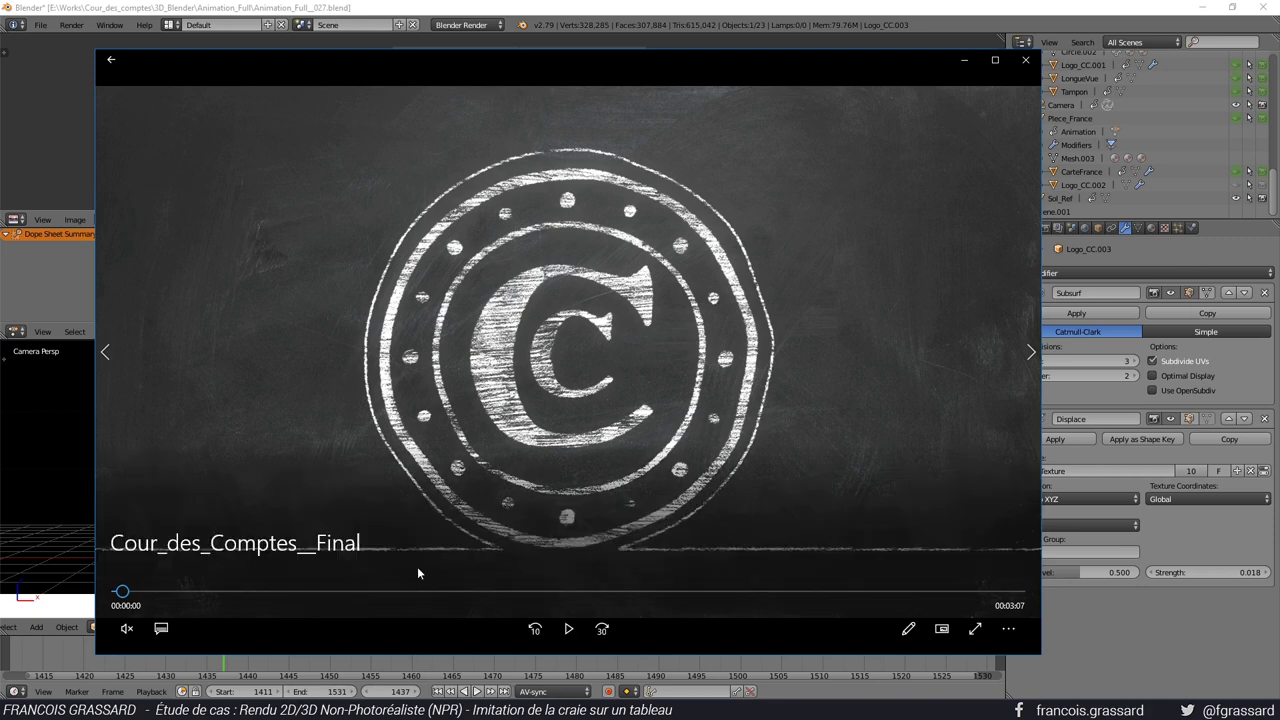
Play the Cour_des_Comptes_Final chalk video to 01:28, rewind it, and close Films et TV.
click(565, 634)
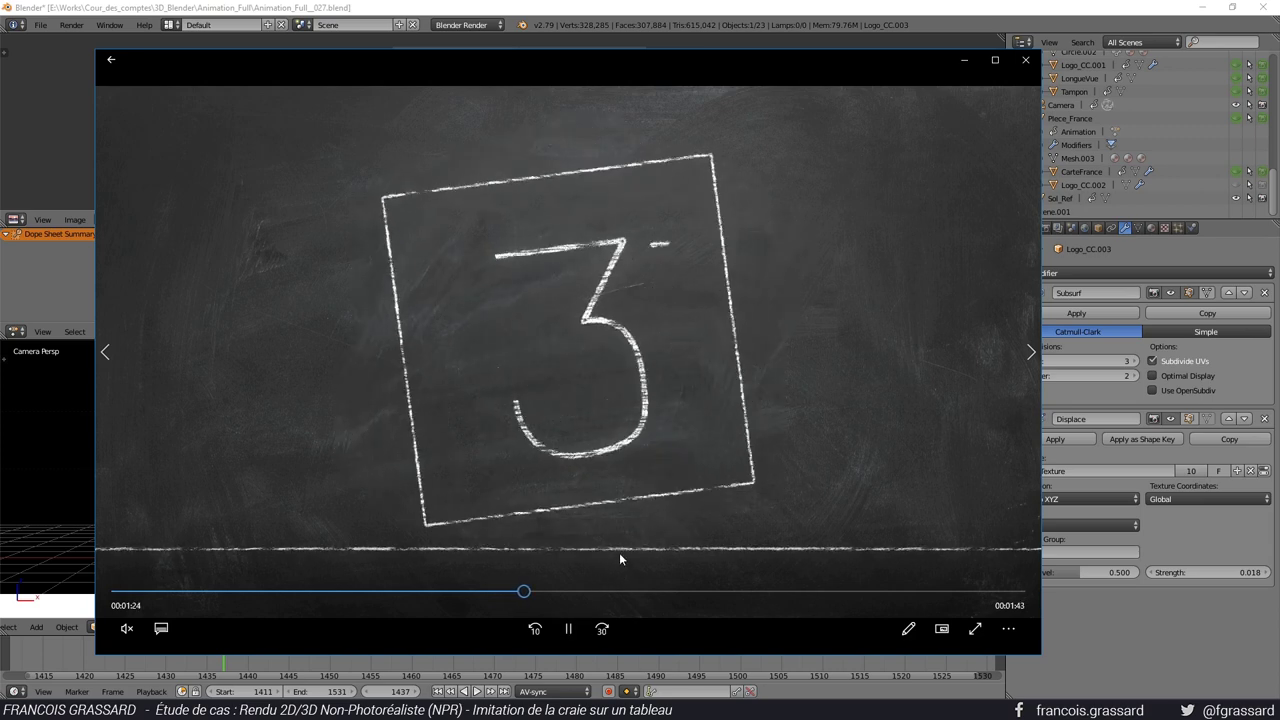
click(571, 637)
drag(162, 591, 124, 594)
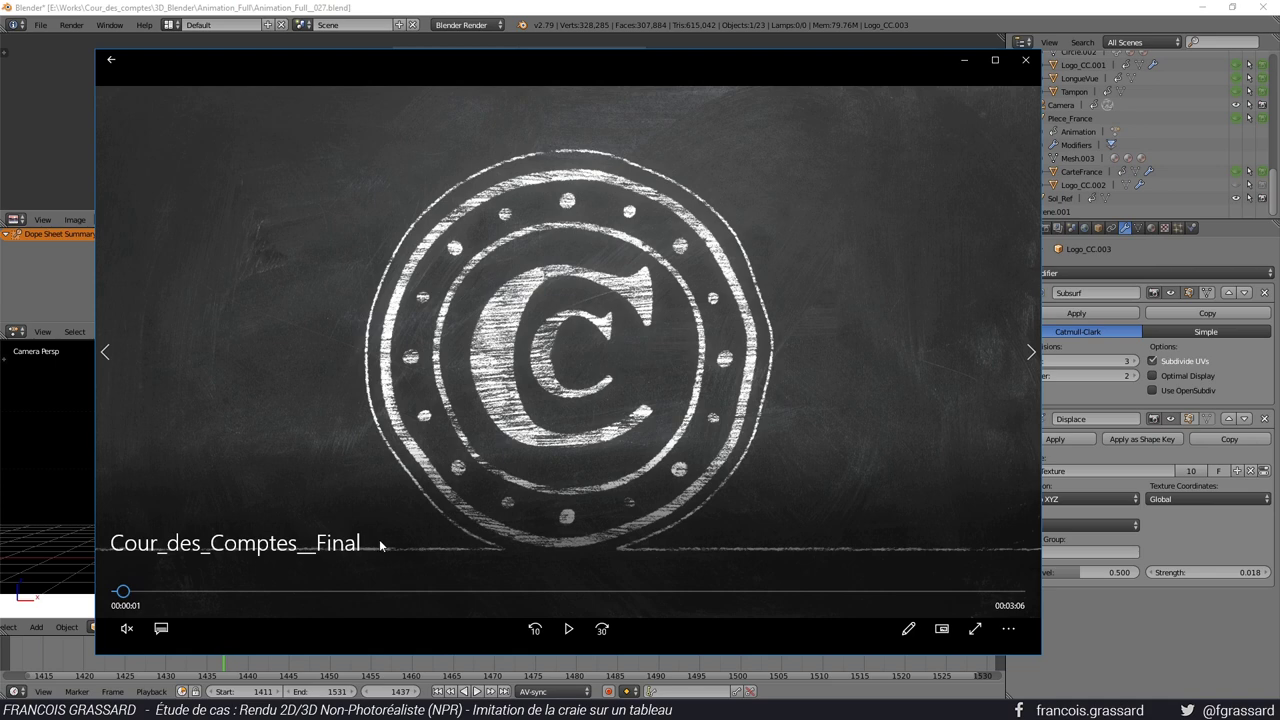
click(645, 6)
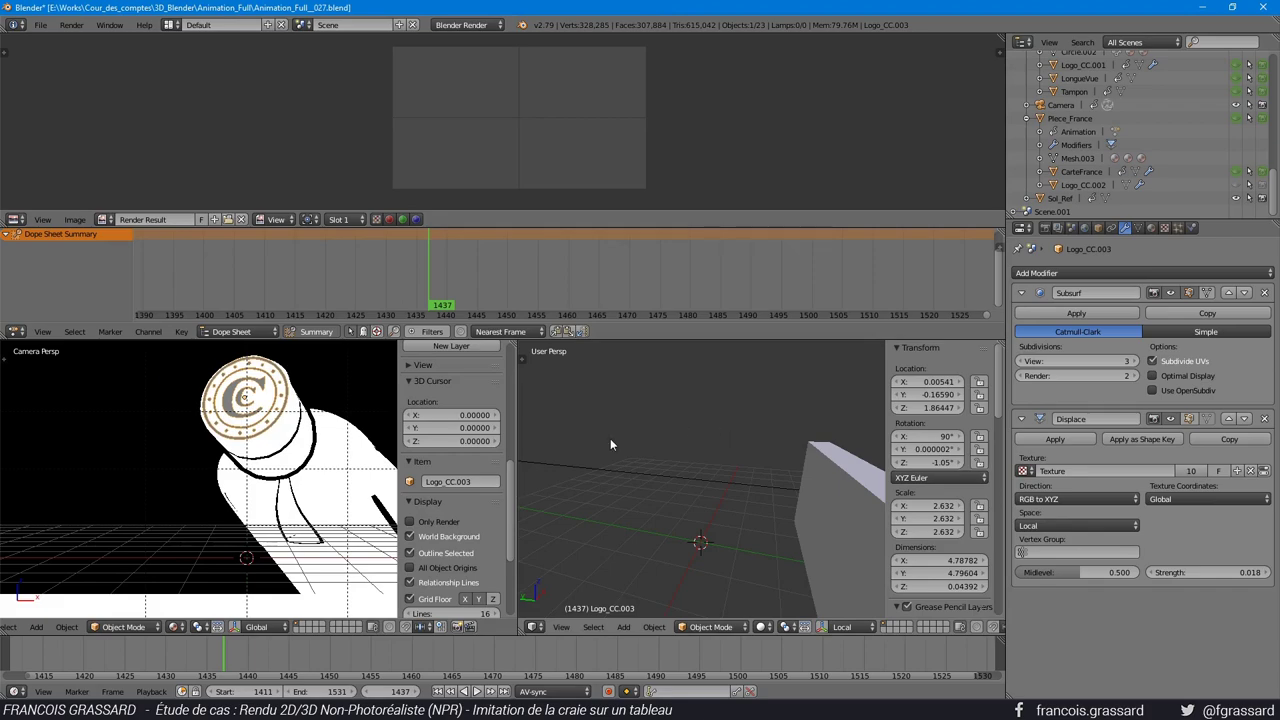
Search Google in Firefox for 'cour la compte'.
click(120, 712)
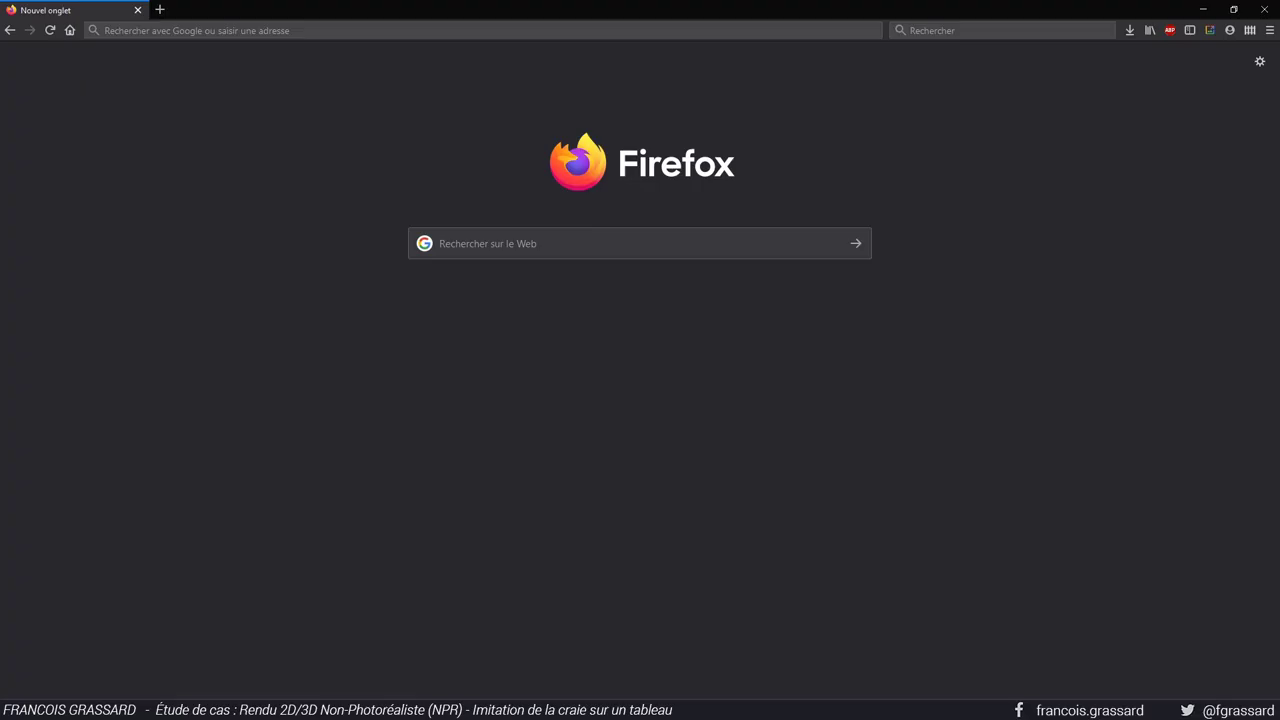
click(619, 258)
text(cour)
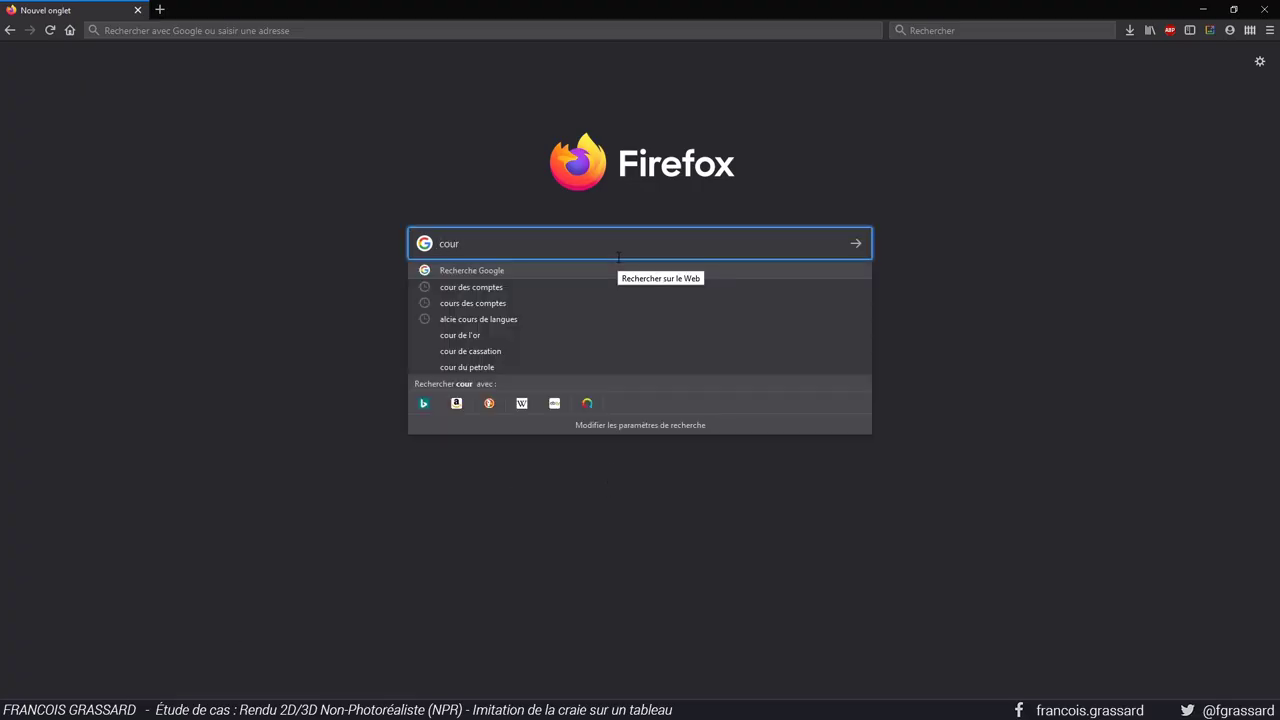
text( la com)
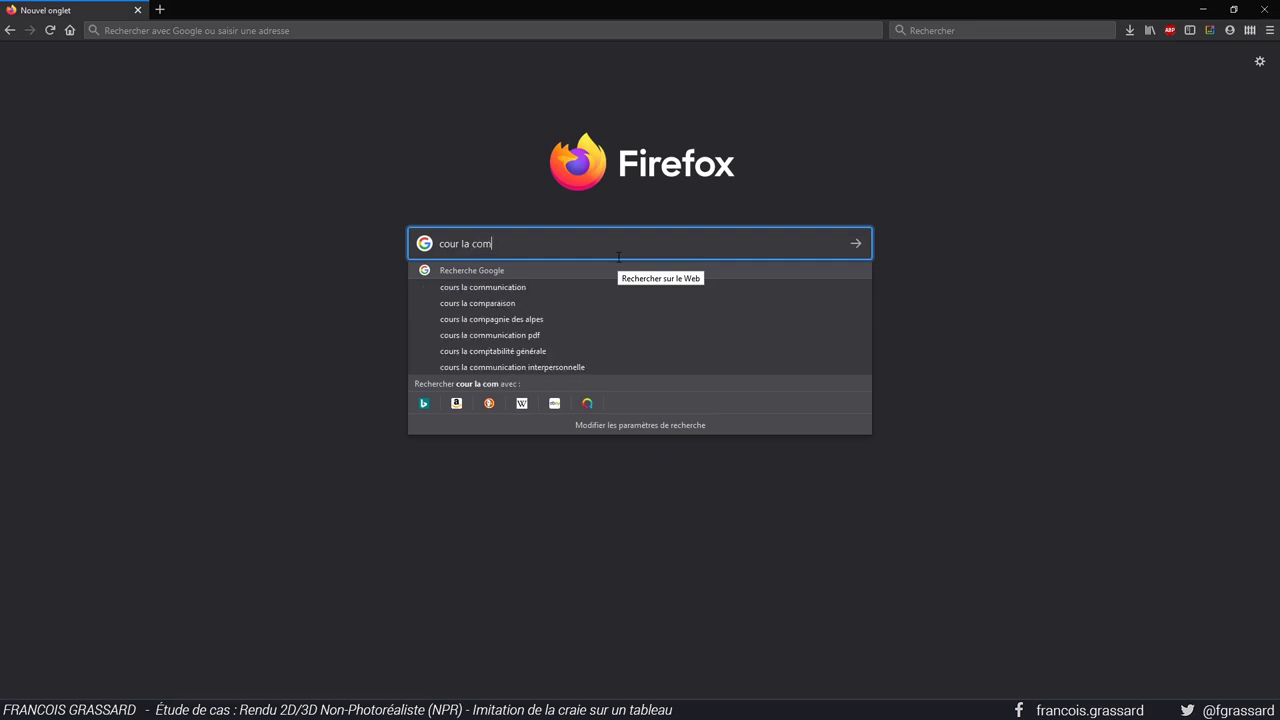
text(pte)
key(Return)
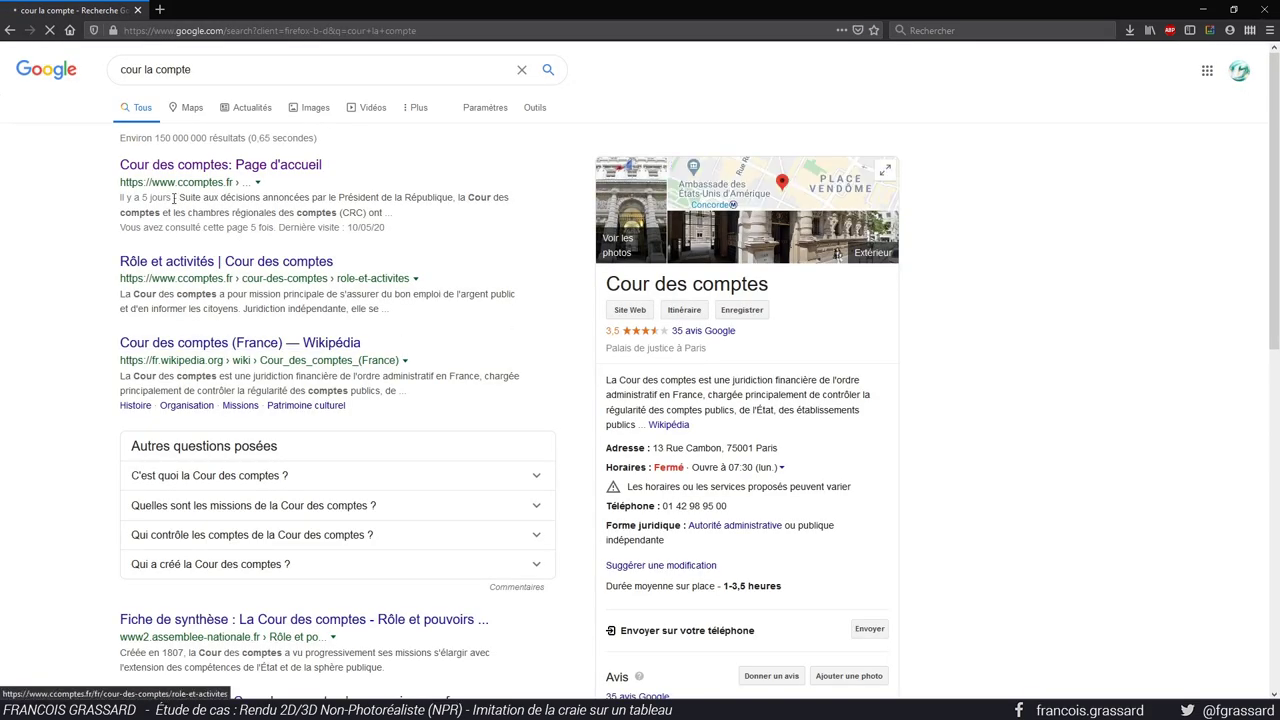
Open the ccomptes.fr homepage from the results and adjust the page zoom.
click(195, 184)
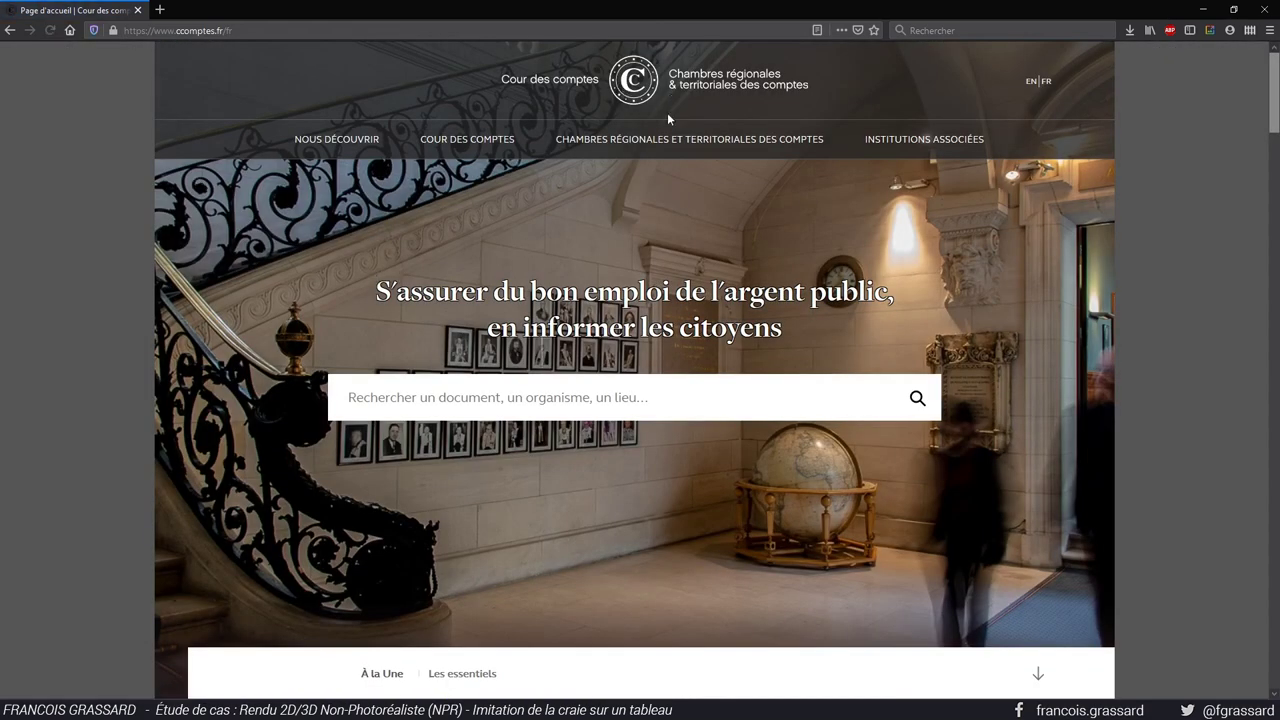
mouse_move(690, 139)
key(ctrl+plus)
key(ctrl+plus)
key(ctrl+plus)
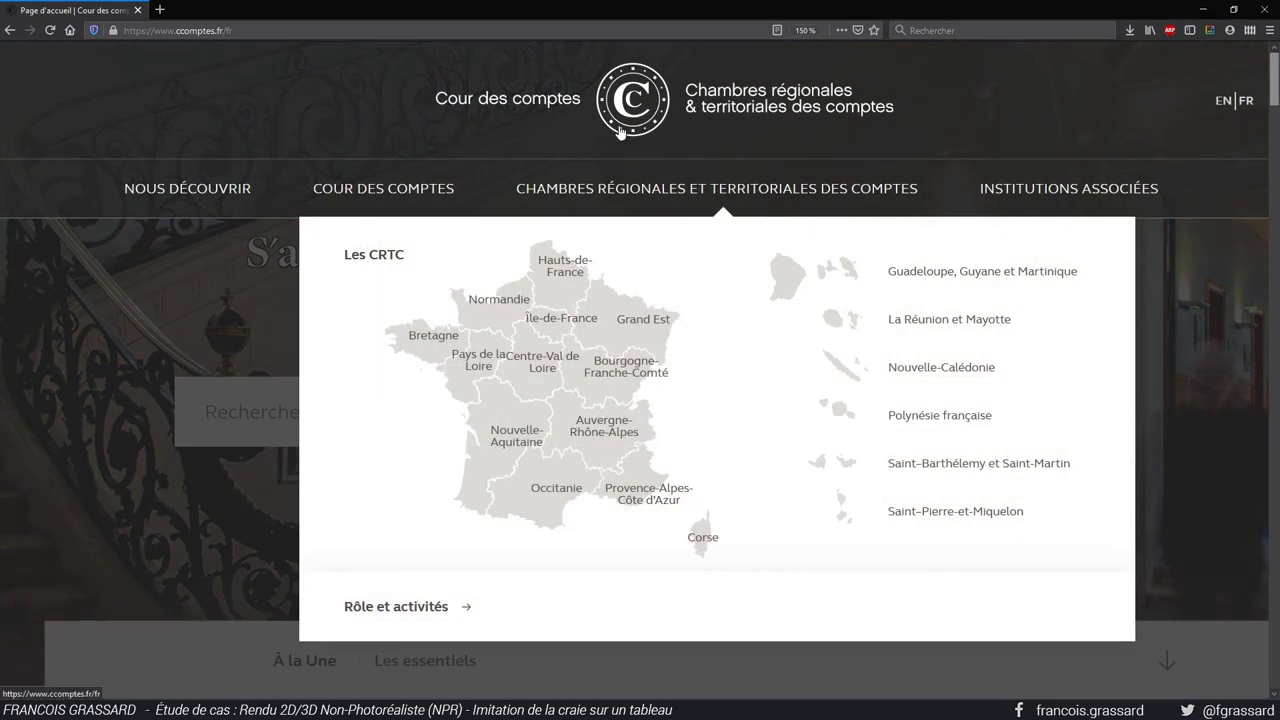
key(ctrl+minus)
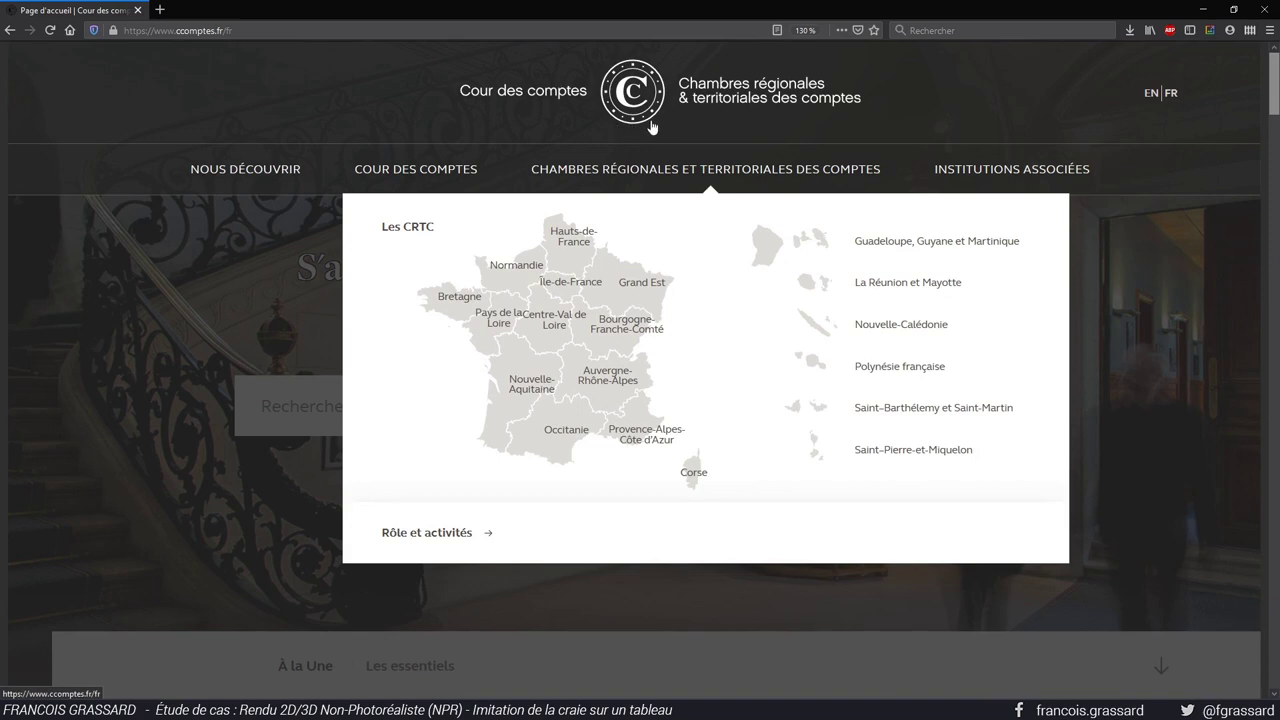
View the header logo image on its own, then go back to the homepage.
right_click(621, 86)
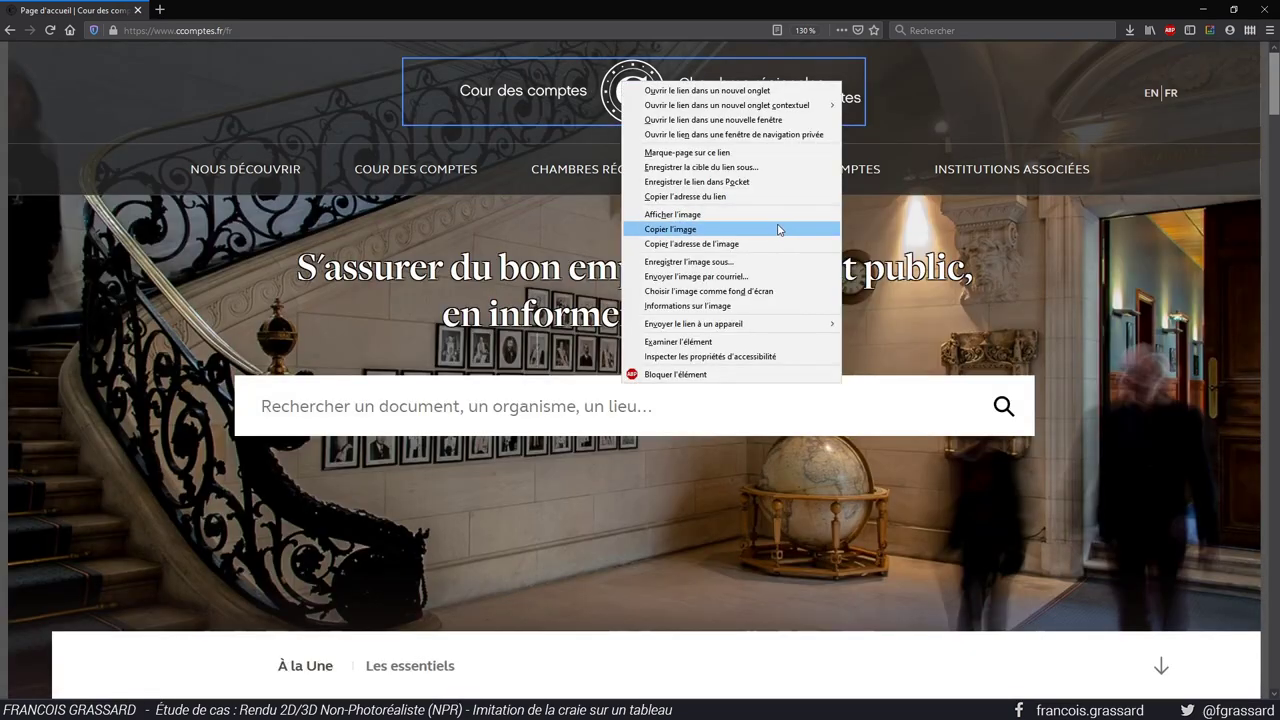
click(700, 214)
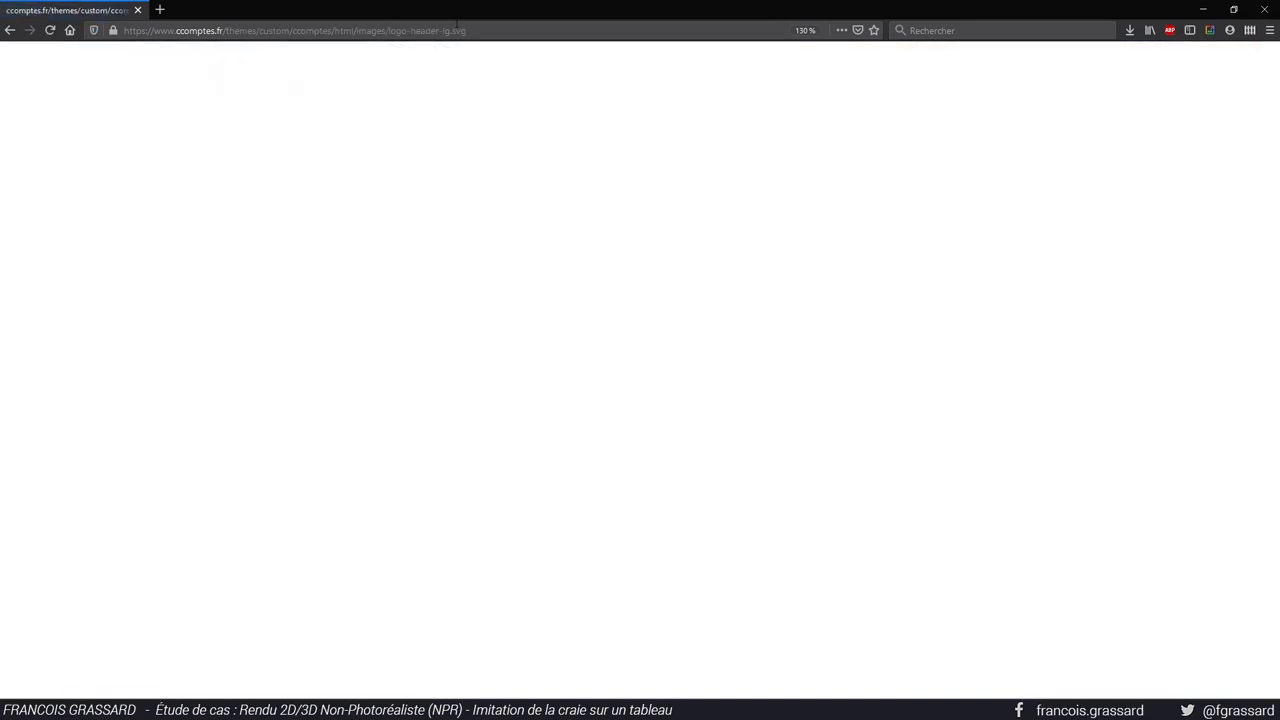
key(alt+Left)
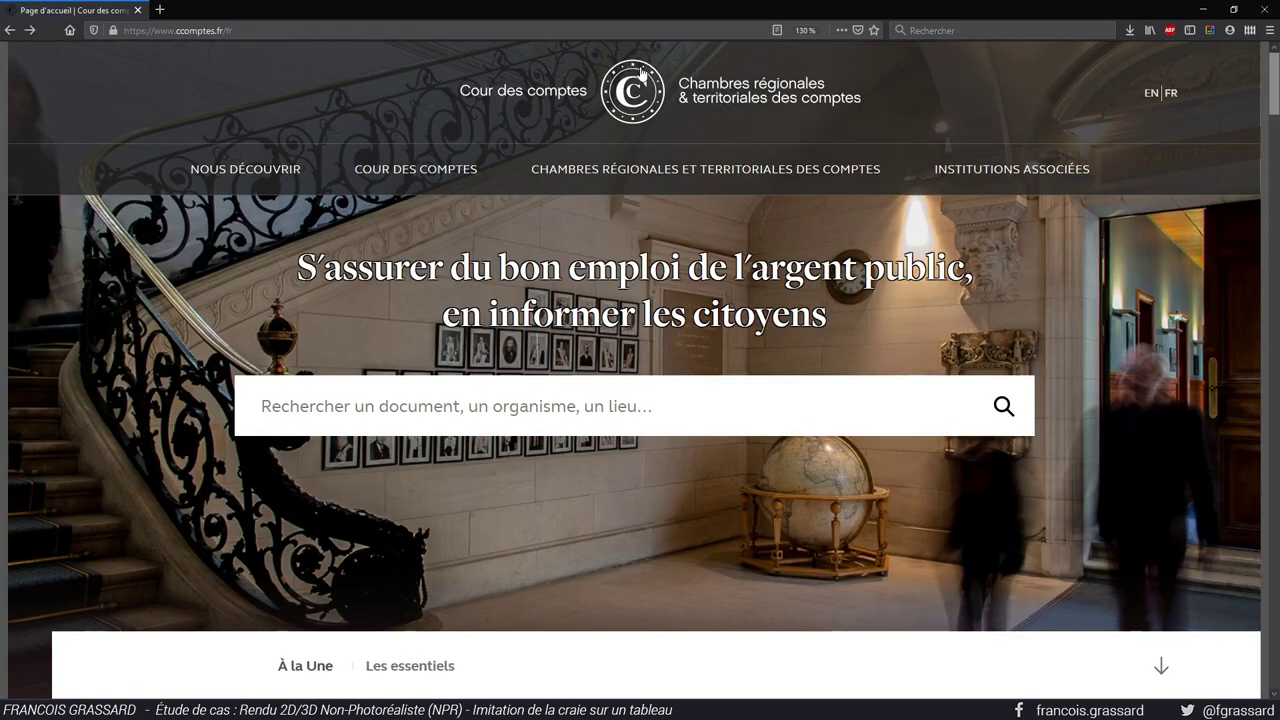
Save the header logo as logo-header-lg.svg in the desktop Download folder.
right_click(629, 92)
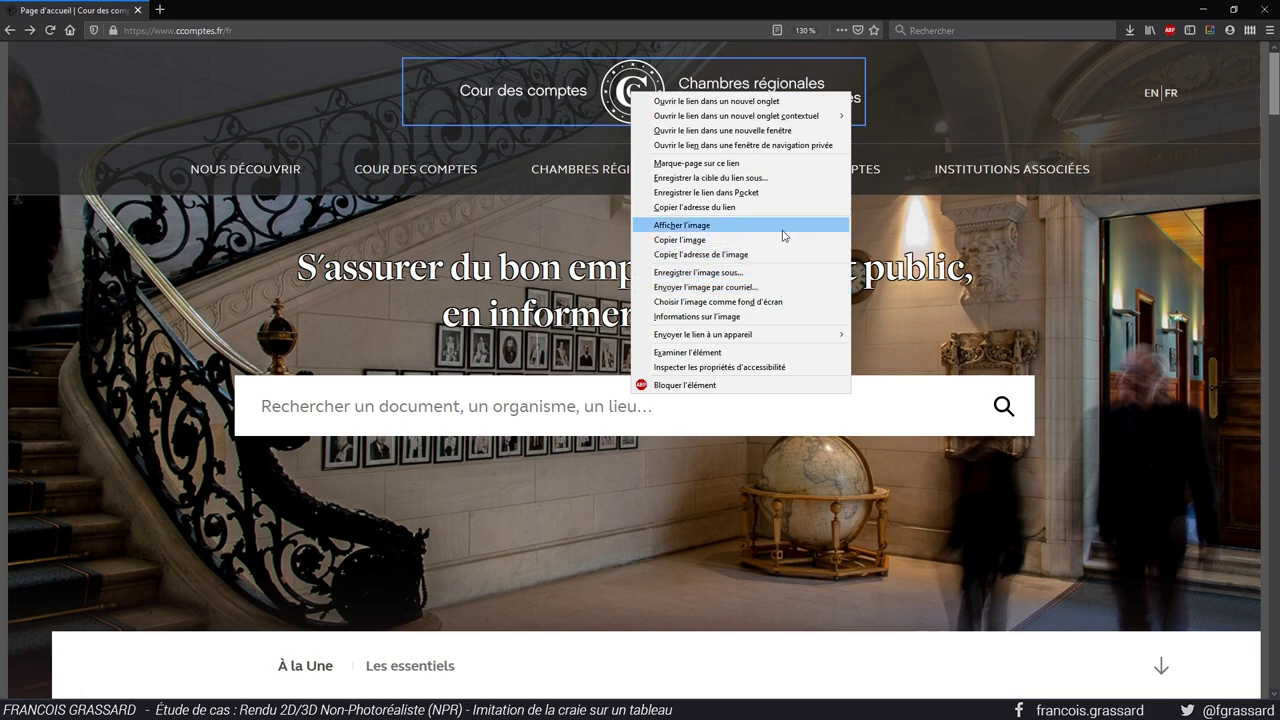
click(757, 272)
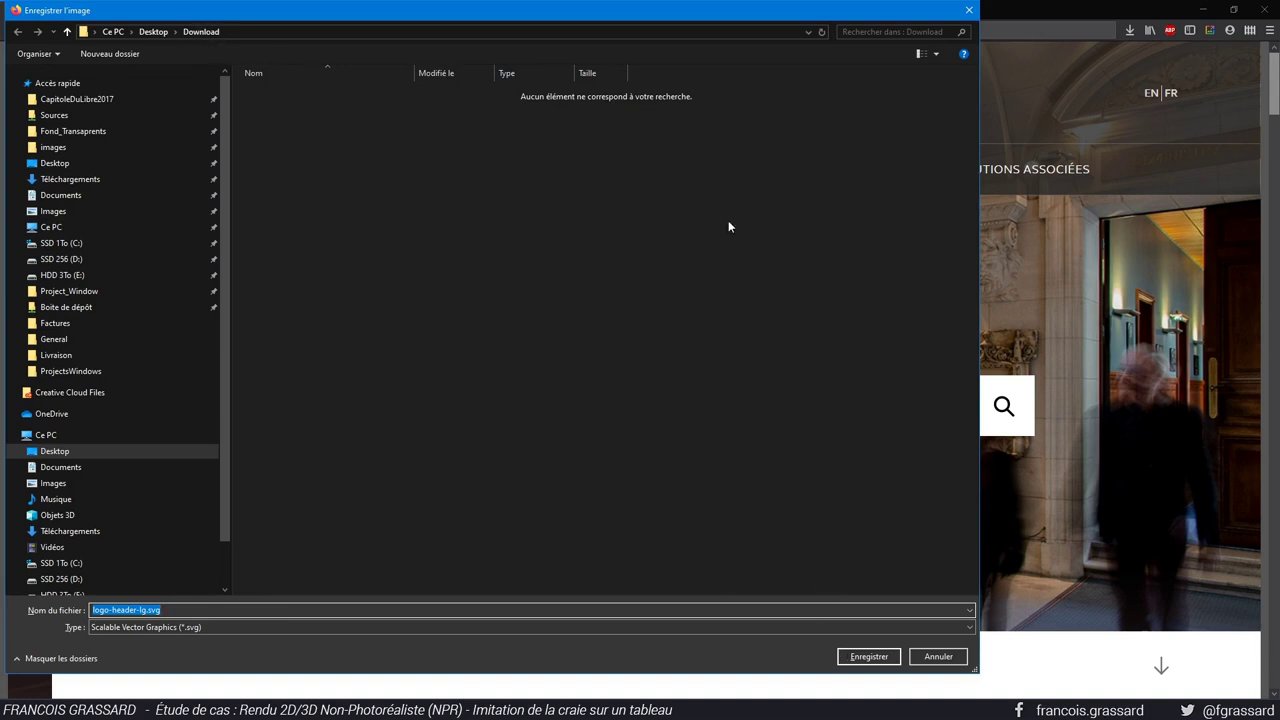
click(379, 37)
click(862, 656)
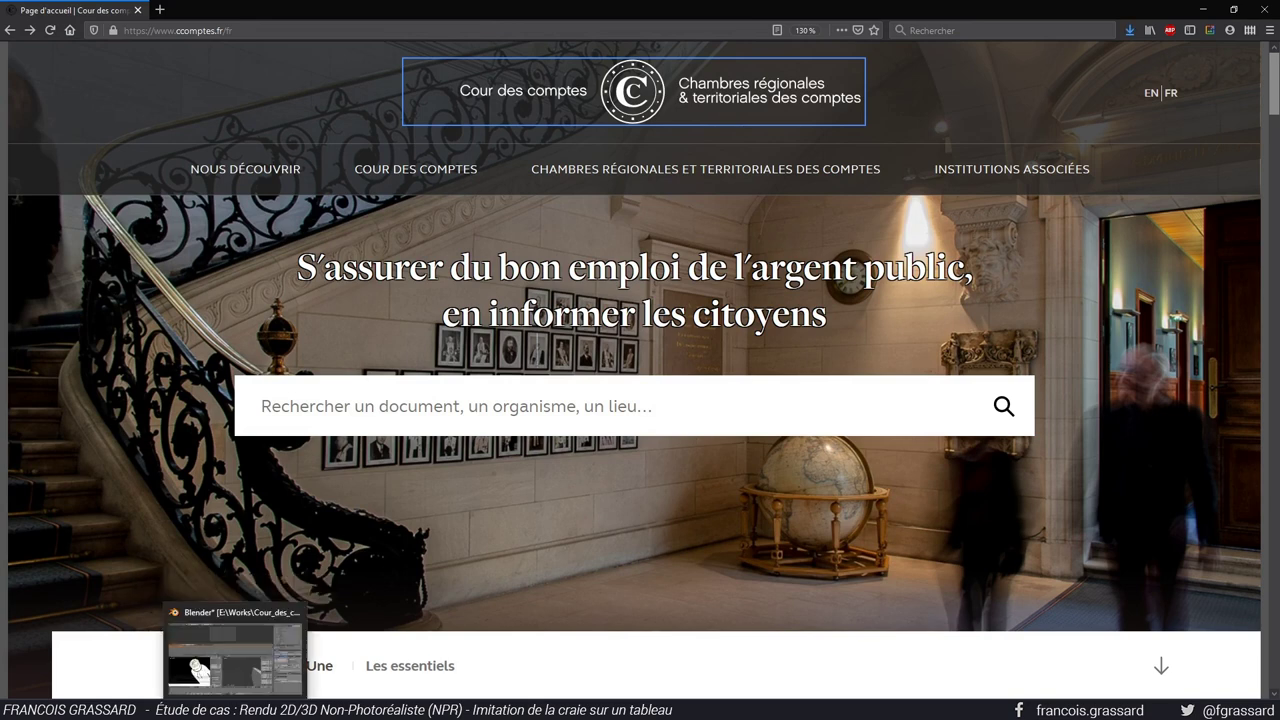
key(super)
Launch Blender and import logo-header-lg.svg from Desktop\Download as SVG curves.
click(232, 116)
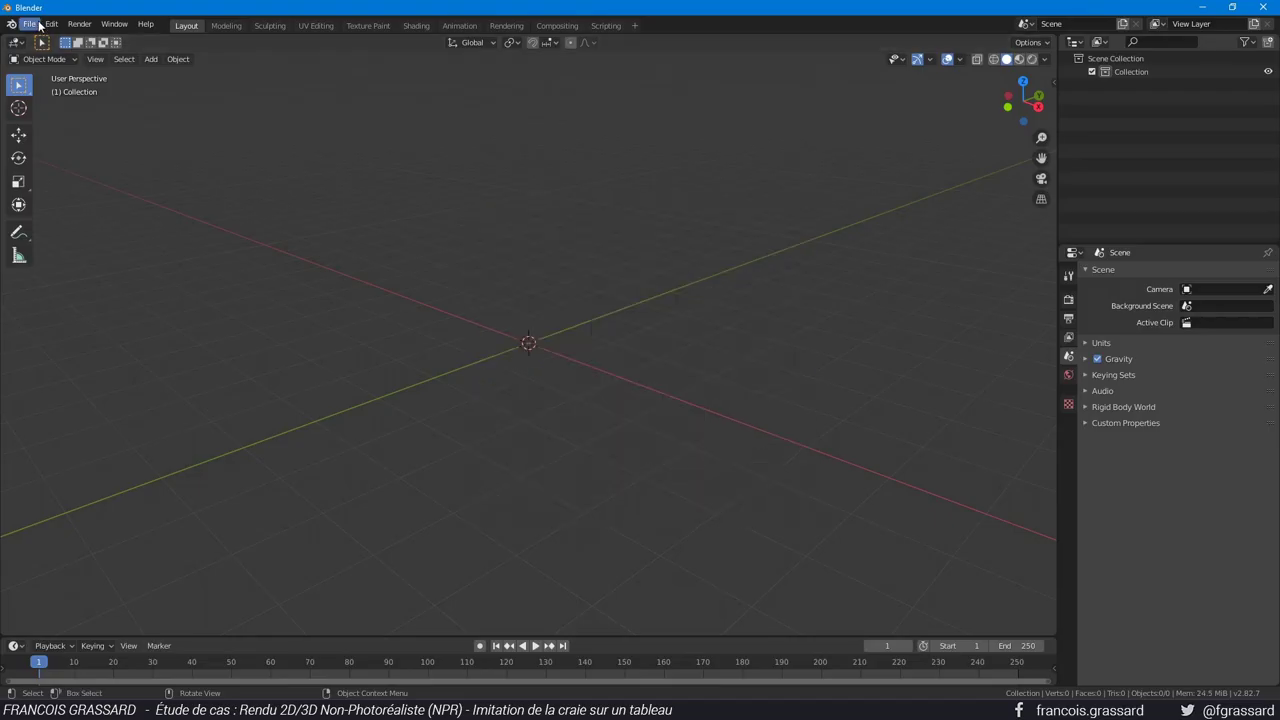
click(36, 23)
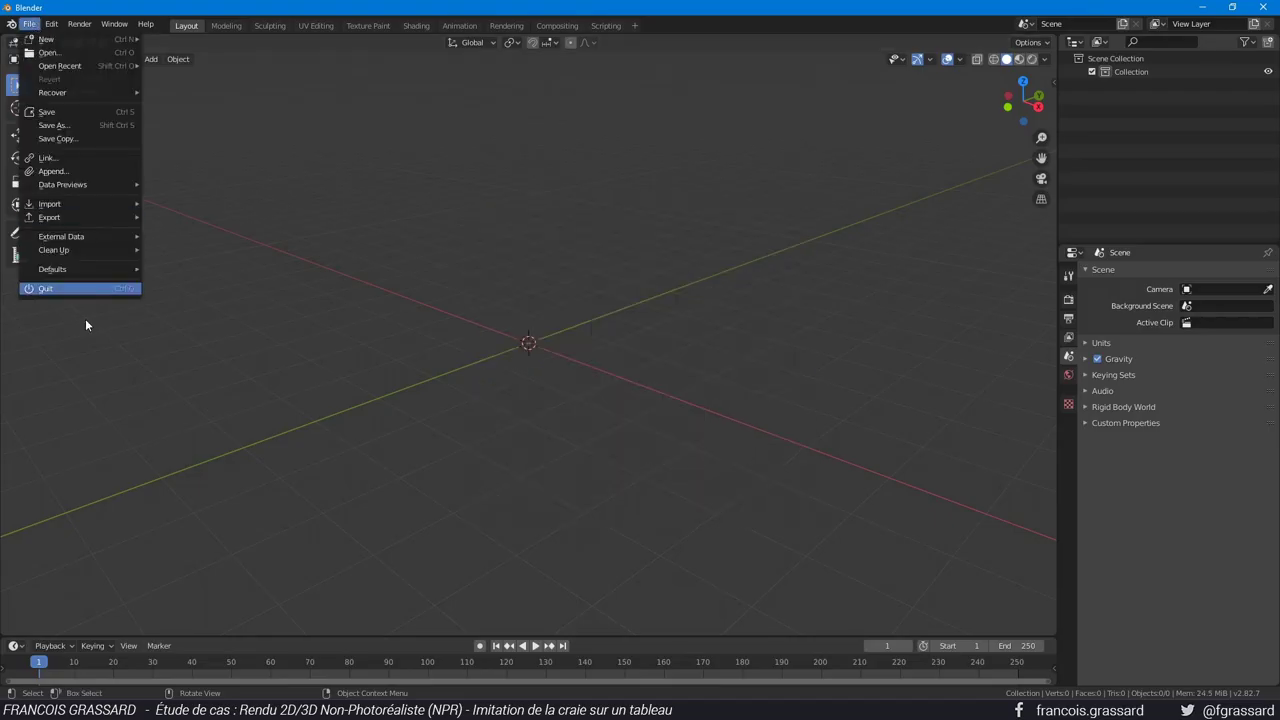
mouse_move(86, 200)
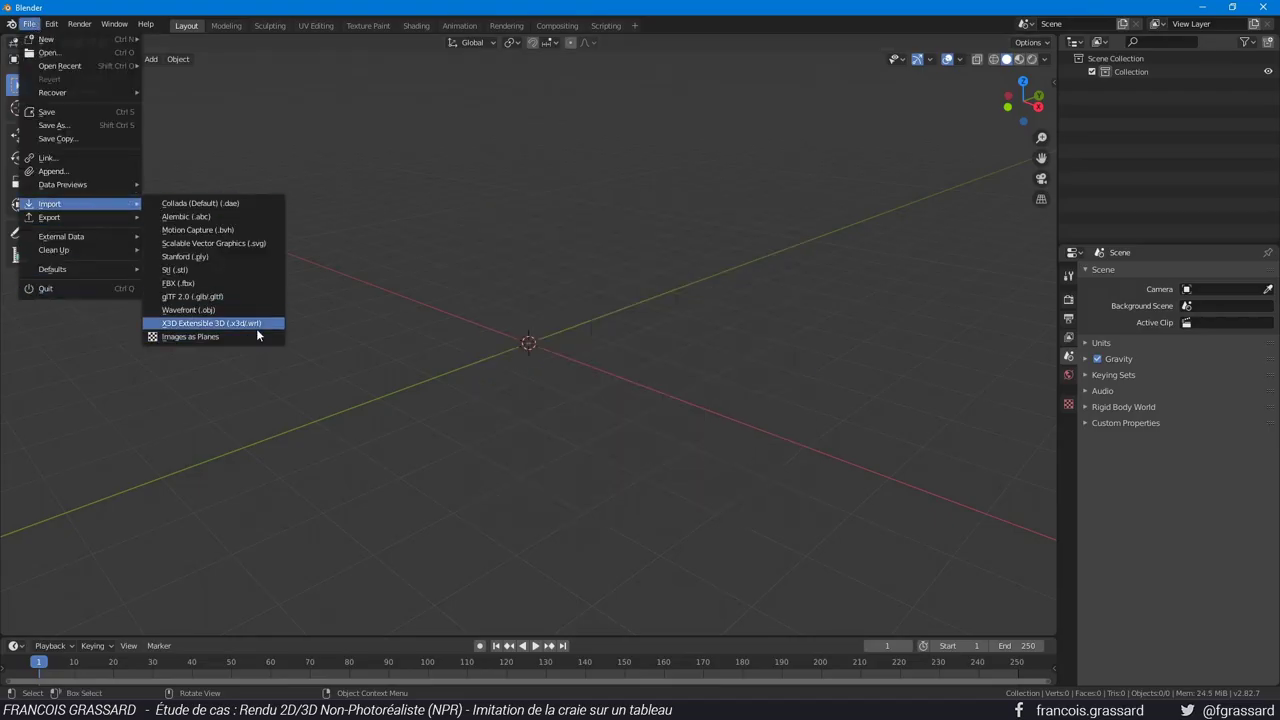
click(263, 242)
click(460, 47)
text(C:\Users\CoyHot\Desktop\Download\)
key(Return)
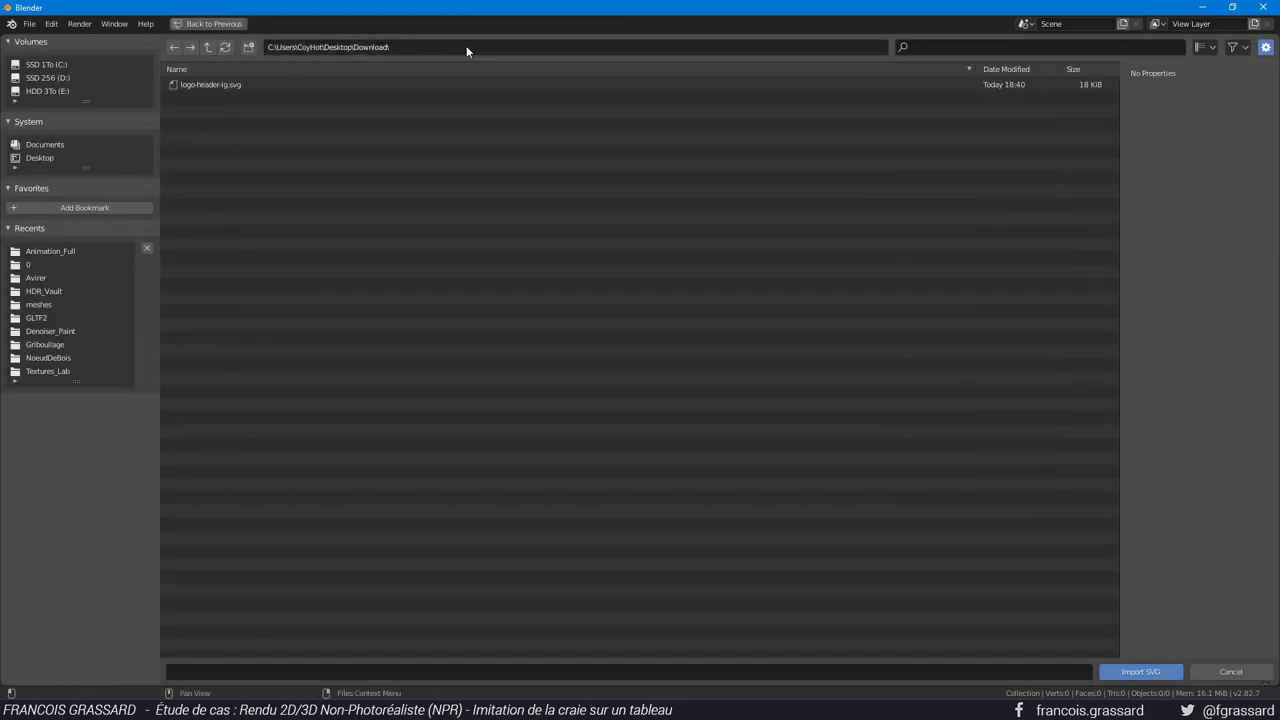
double_click(208, 84)
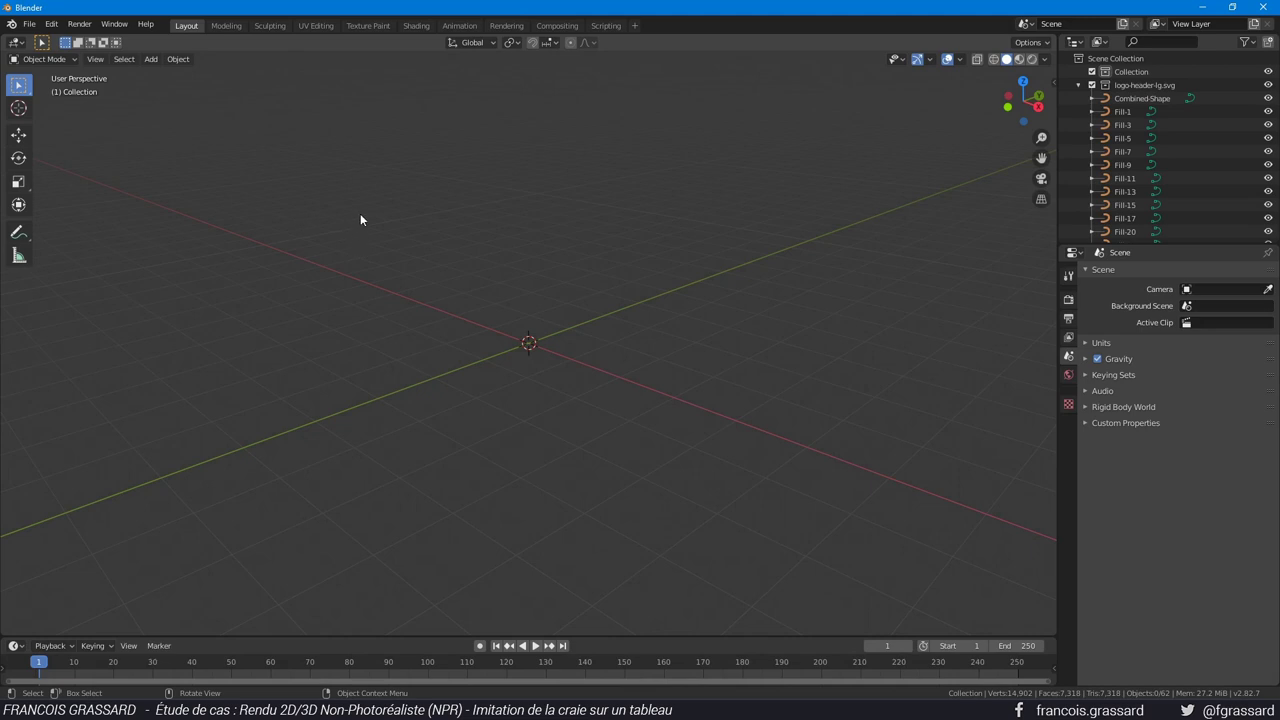
Delete the Cour des comptes and Chambres régionales lettering, then join the two C emblem parts.
mouse_move(514, 262)
mouse_down()
mouse_move(924, 496)
mouse_move(517, 444)
mouse_move(489, 386)
mouse_move(508, 360)
mouse_move(398, 298)
mouse_move(418, 327)
mouse_move(248, 255)
mouse_up()
key(KP_Decimal)
click(417, 340)
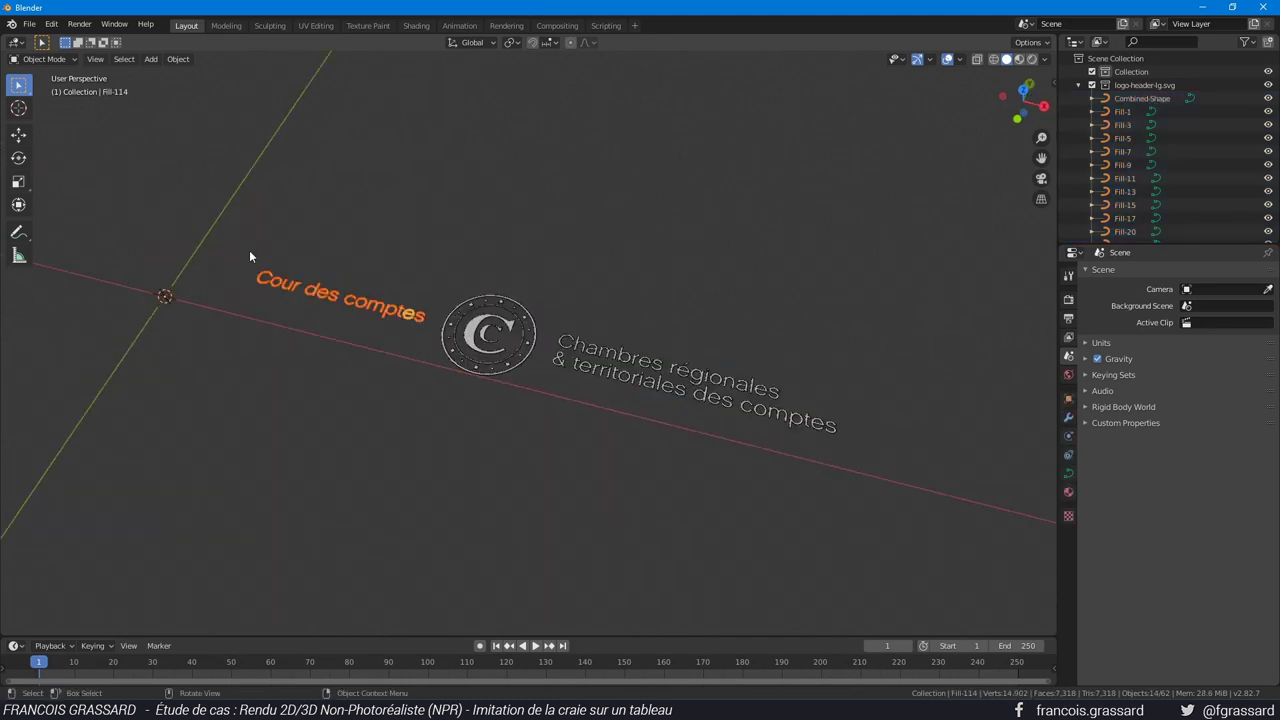
key(Delete)
drag(556, 318, 824, 444)
key(Delete)
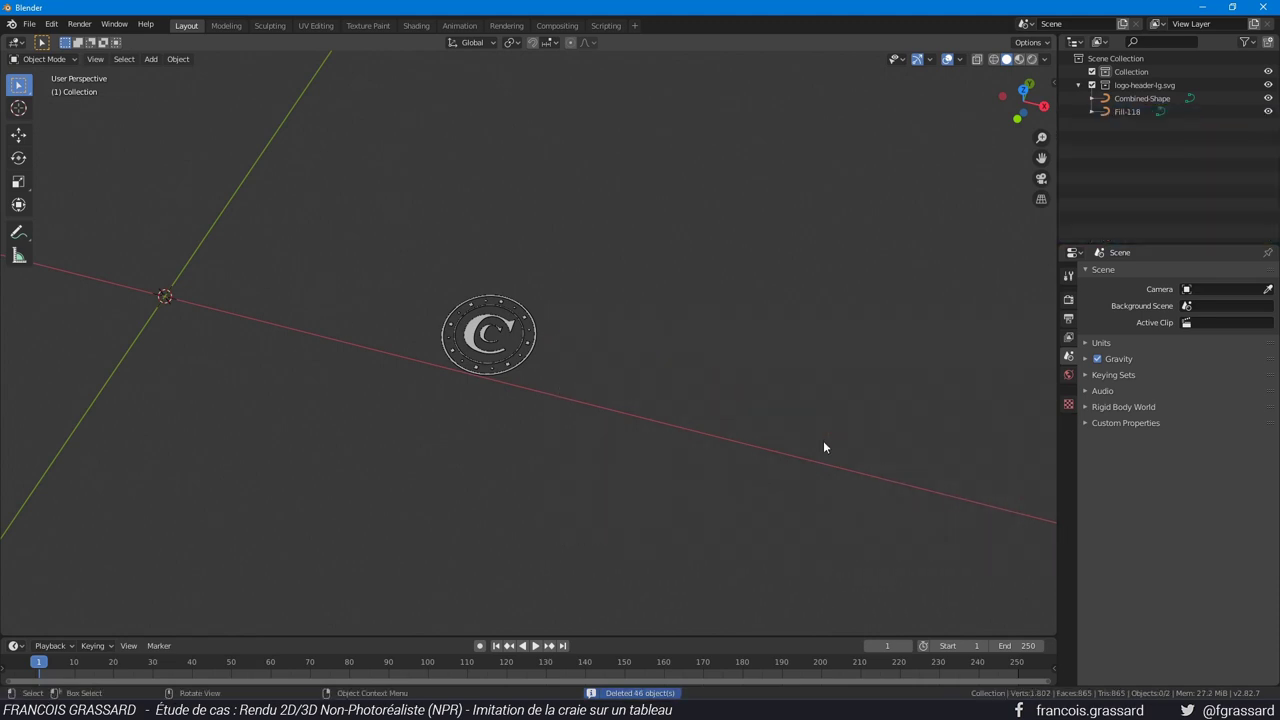
mouse_move(610, 463)
mouse_down()
mouse_move(503, 363)
mouse_move(480, 361)
mouse_up()
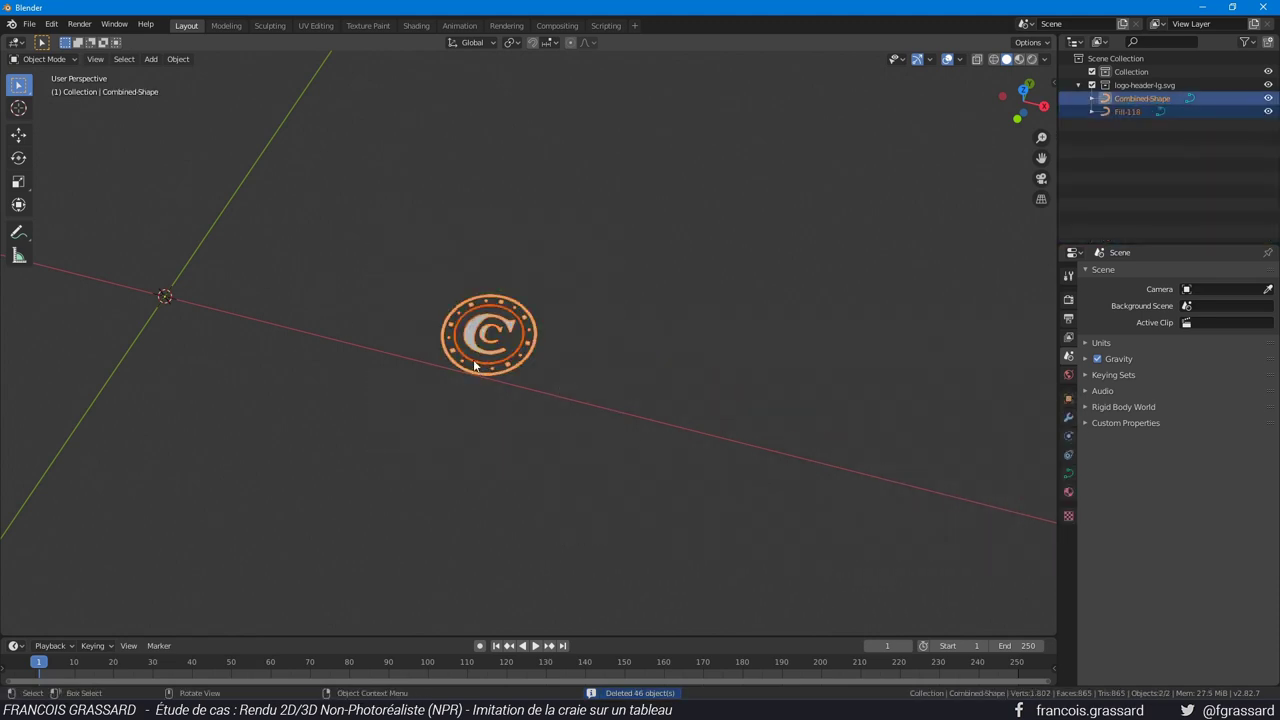
key(ctrl+j)
Set the emblem's origin to its geometry and move it to the world origin.
right_click(464, 324)
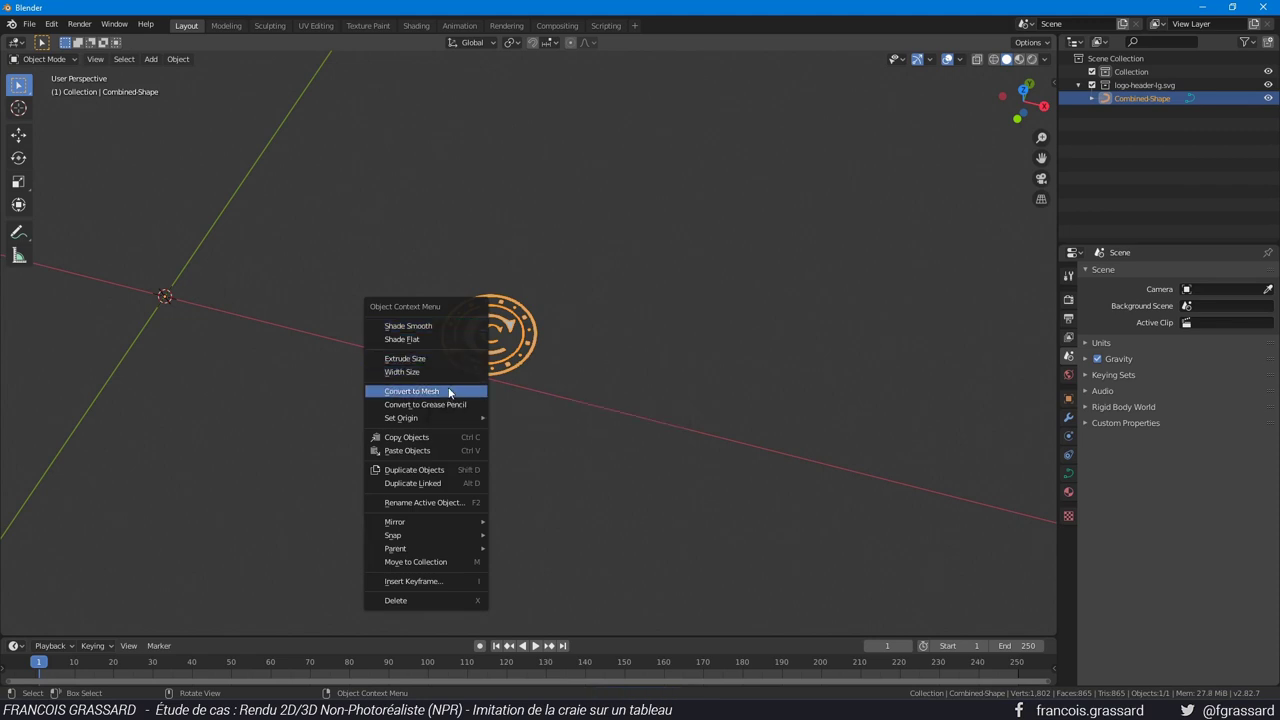
mouse_move(447, 421)
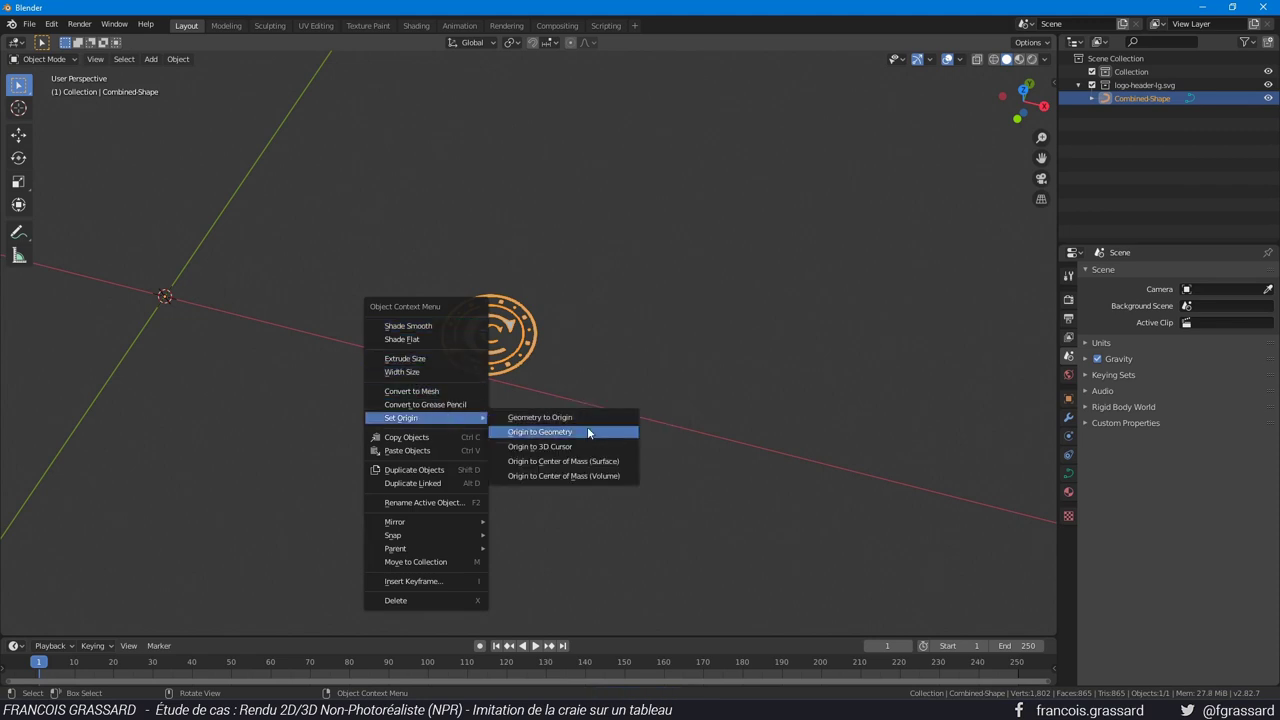
click(540, 433)
key(alt+g)
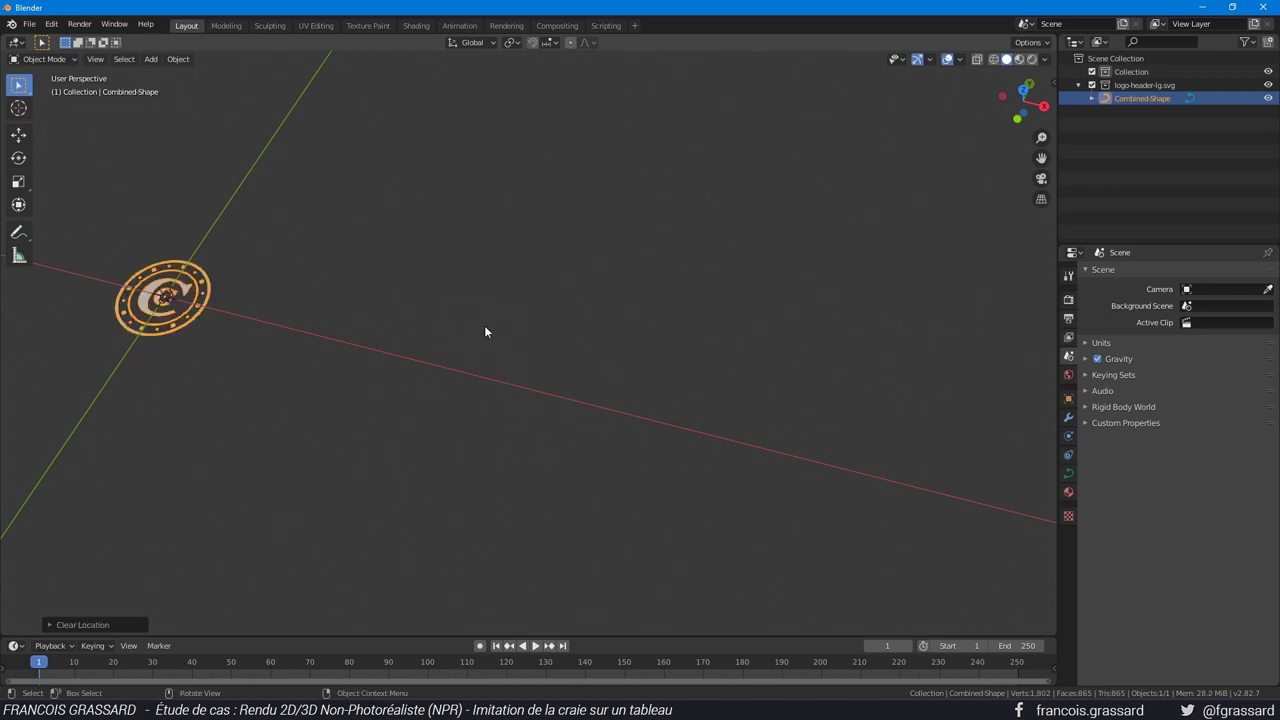
key(KP_Decimal)
Scale up the emblem's curve points in Edit Mode and return to Object Mode.
key(Tab)
key(s)
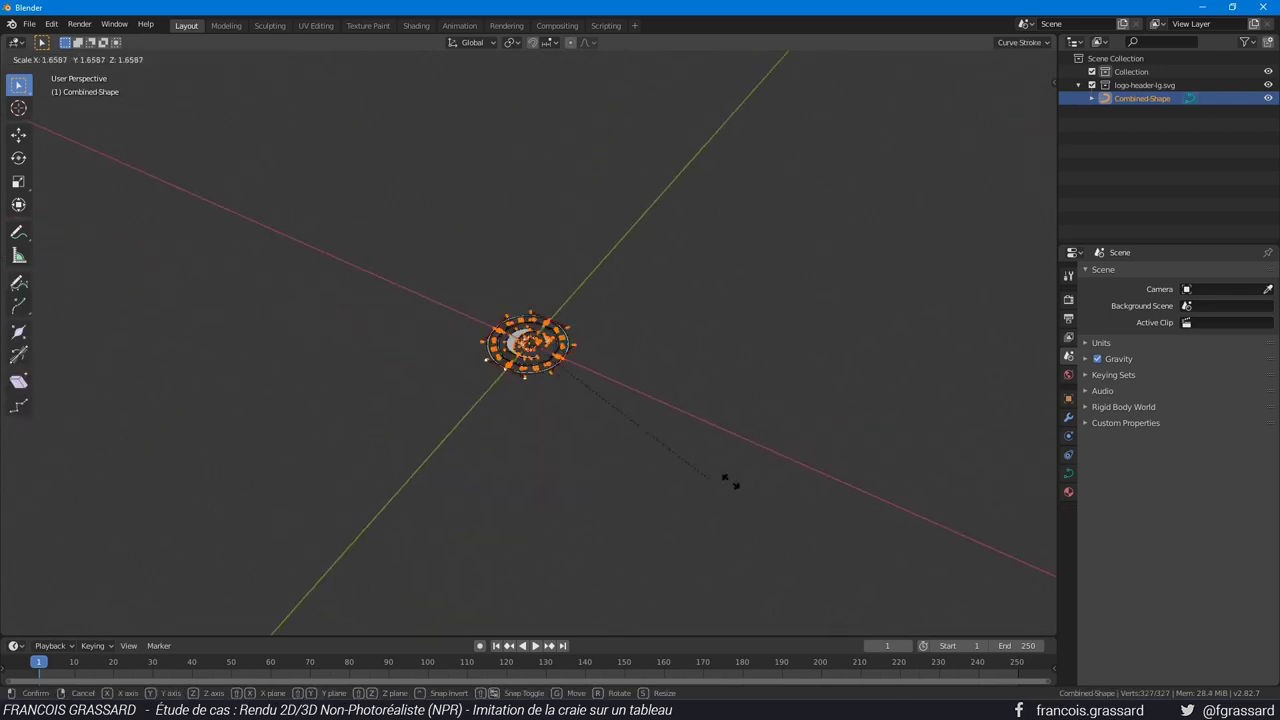
click(22, 579)
key(s)
key(Escape)
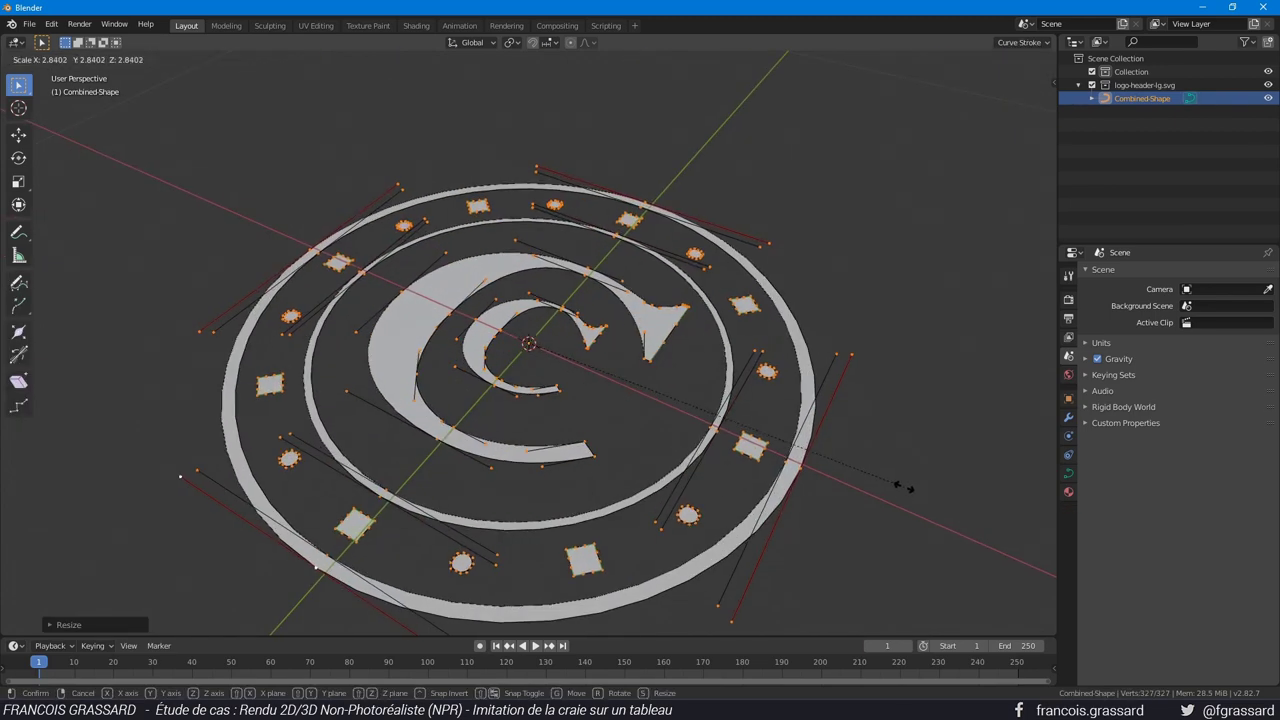
key(Tab)
scroll(732, 455, down, 4)
scroll(665, 396, up, 2)
scroll(678, 432, down, 5)
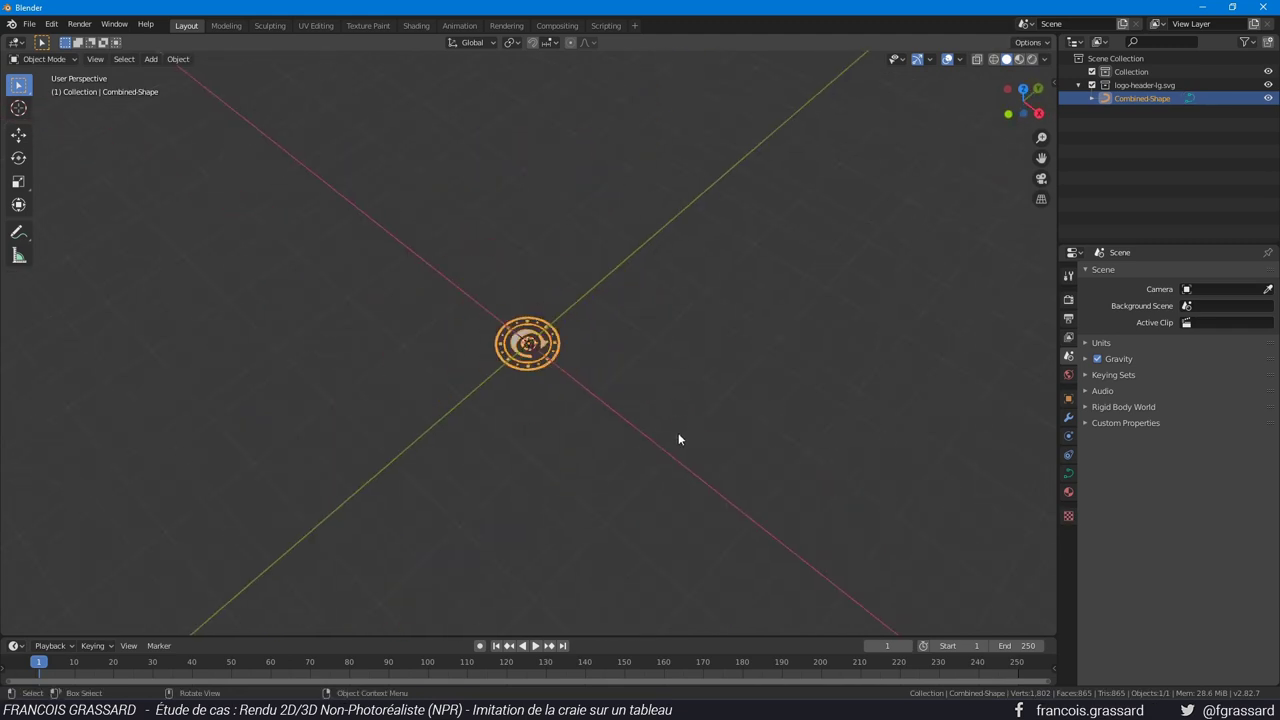
Scale the emblem's points up further, then orbit to view the logo from above.
key(Tab)
key(s)
click(871, 457)
scroll(666, 420, up, 5)
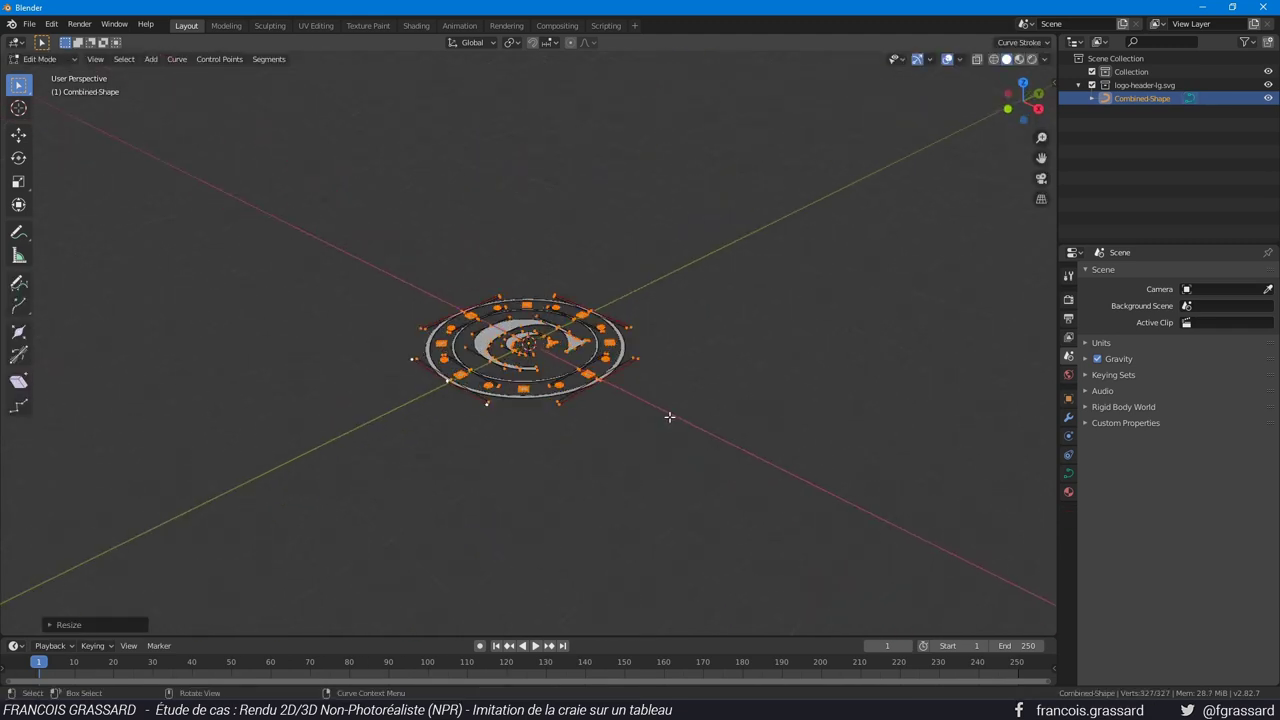
scroll(647, 409, up, 3)
key(Tab)
drag(647, 409, 656, 457)
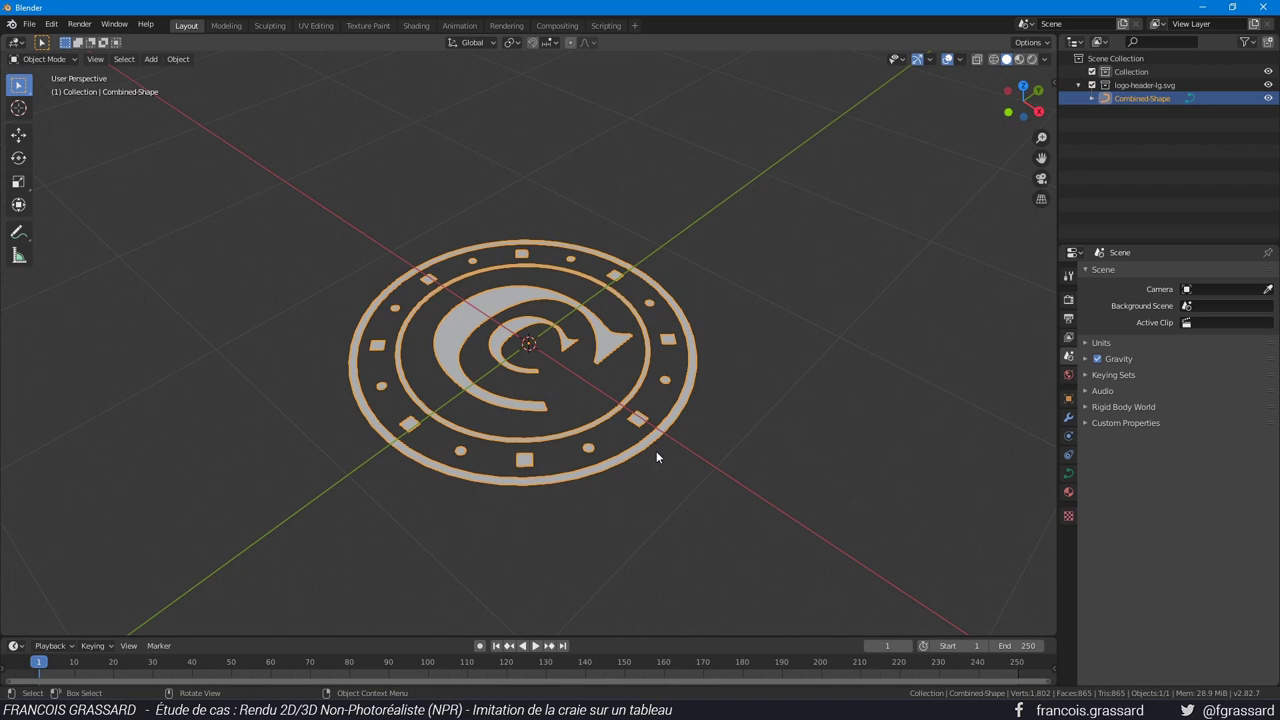
Scale the logo curve about 1.52 times in top view and return to Object Mode.
key(Tab)
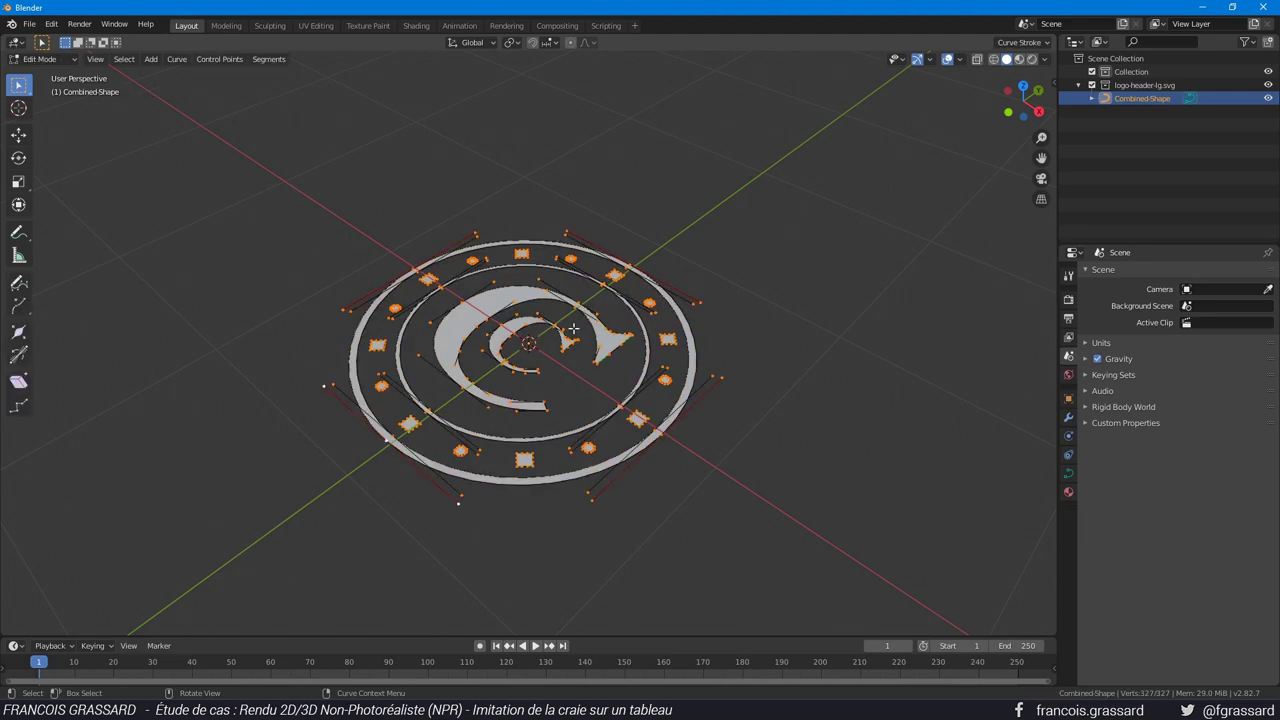
key(KP_7)
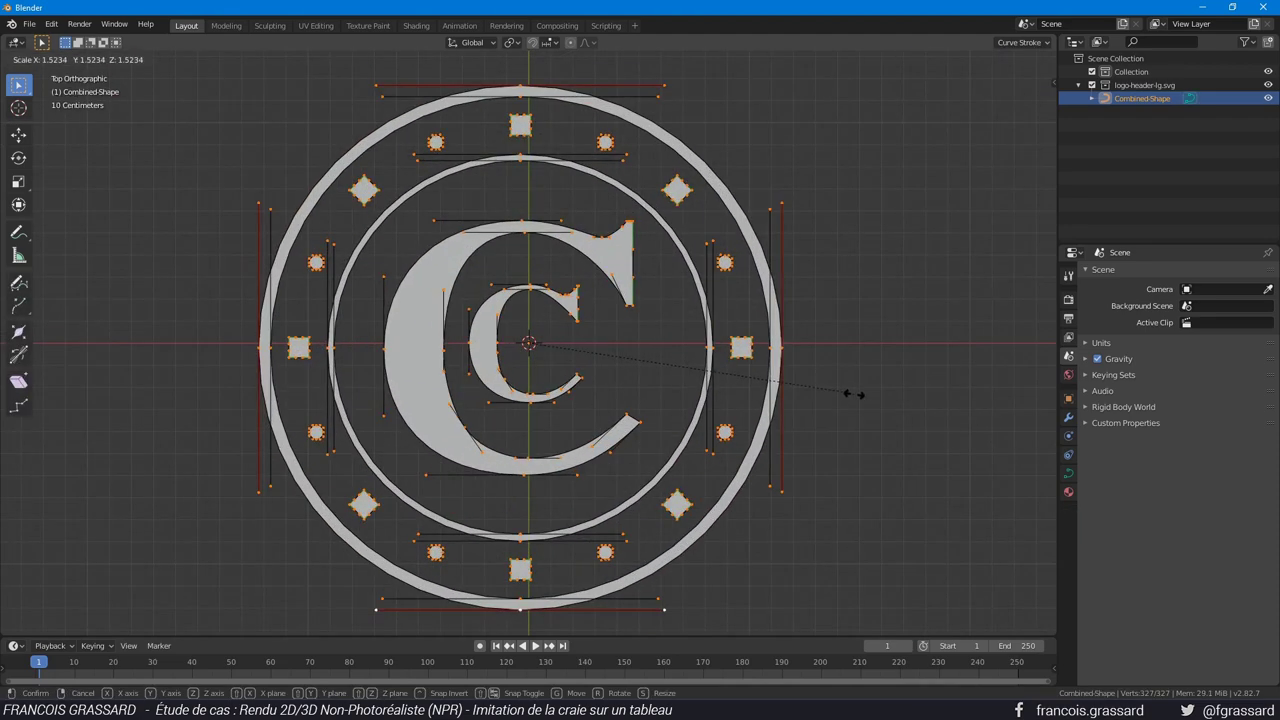
scroll(851, 394, down, 2)
key(Tab)
mouse_move(737, 408)
mouse_down()
mouse_move(670, 455)
mouse_move(690, 475)
mouse_up()
scroll(690, 475, up, 4)
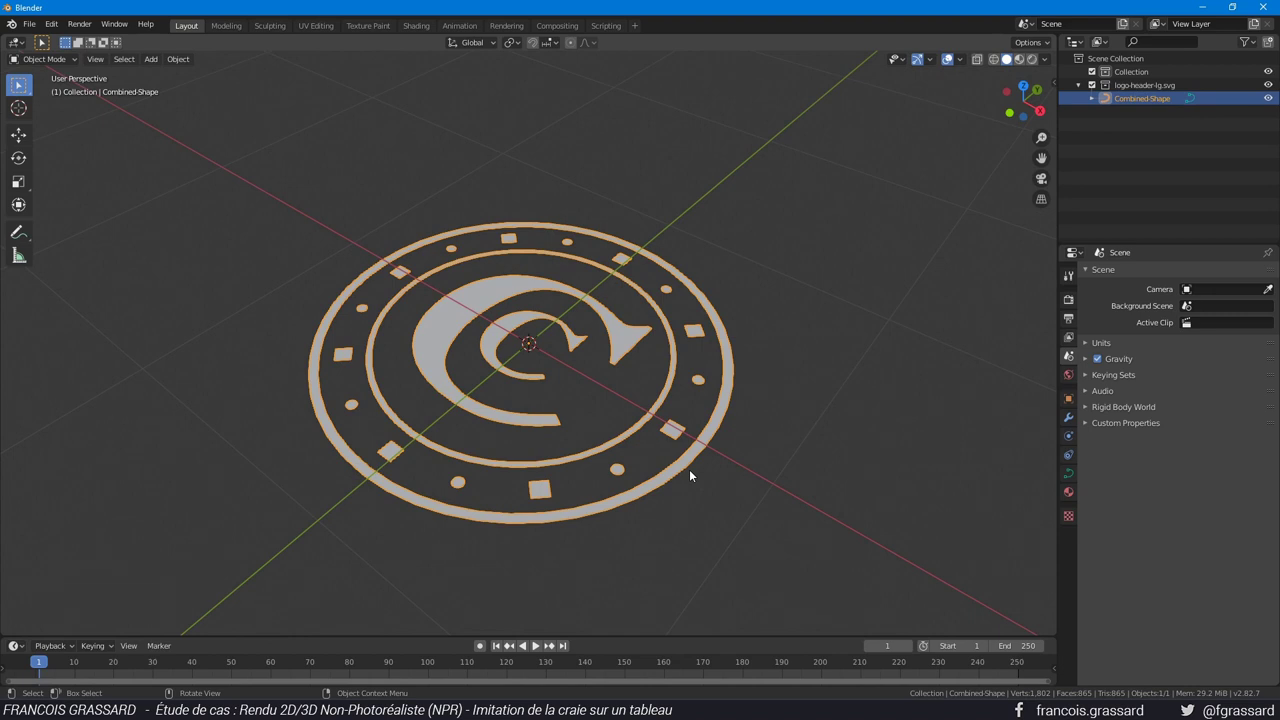
Inspect the enlarged logo from top and perspective views, then switch to Firefox.
drag(594, 423, 630, 462)
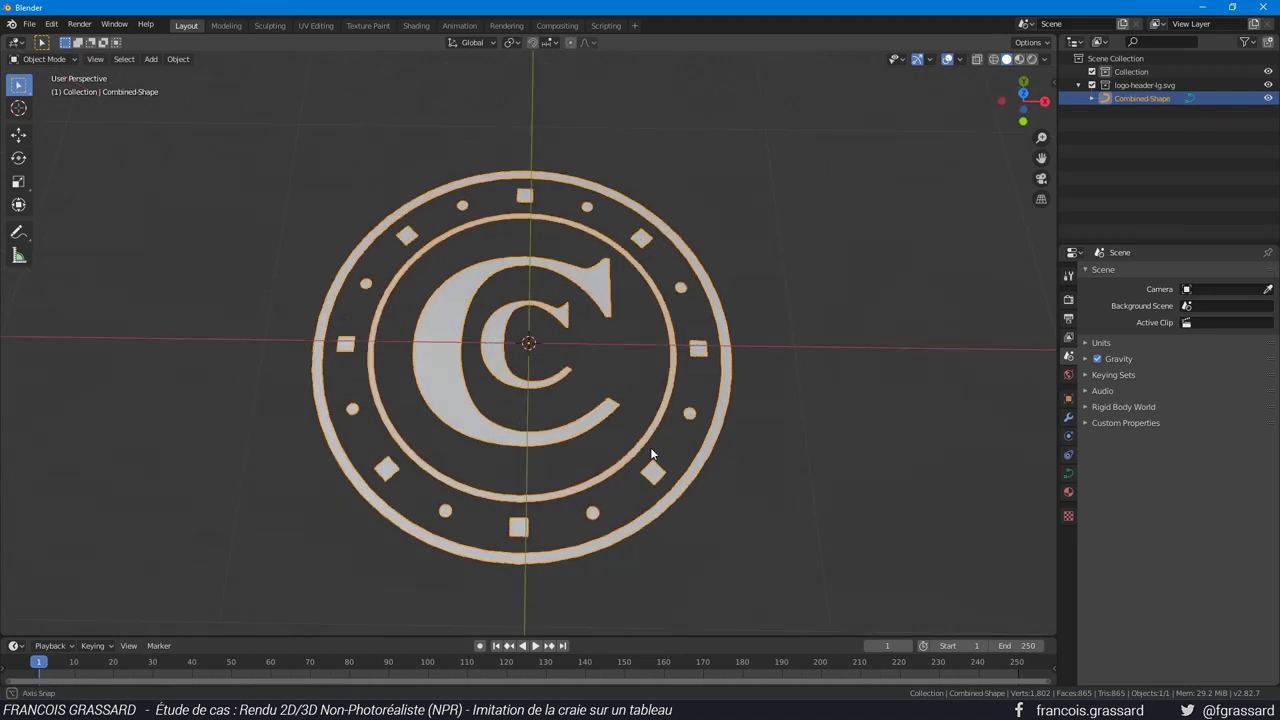
key(KP_7)
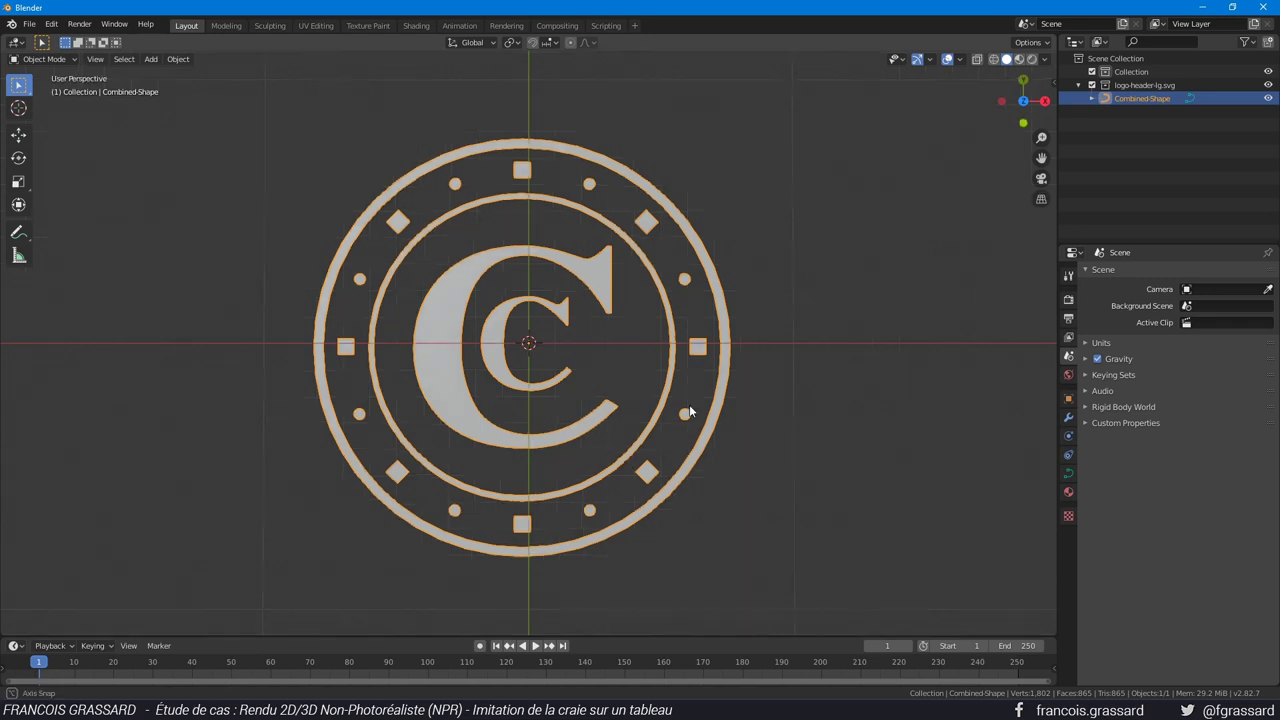
drag(689, 404, 665, 393)
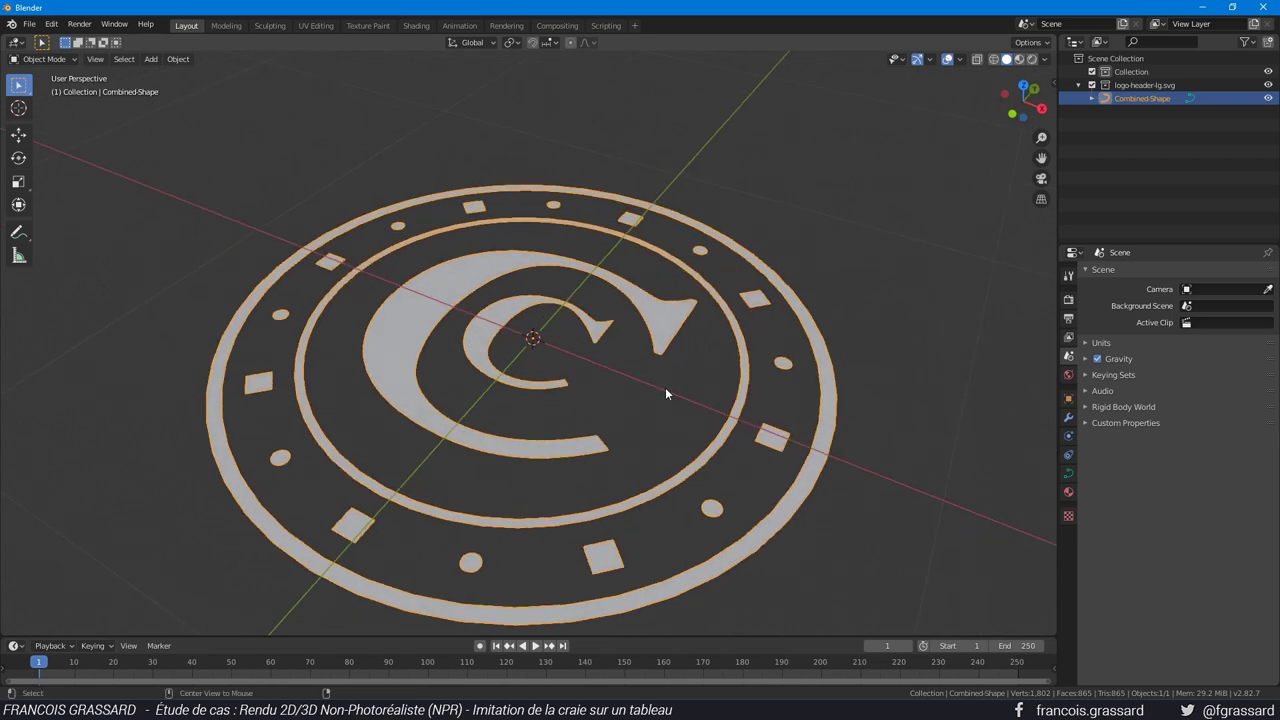
key(alt+Tab)
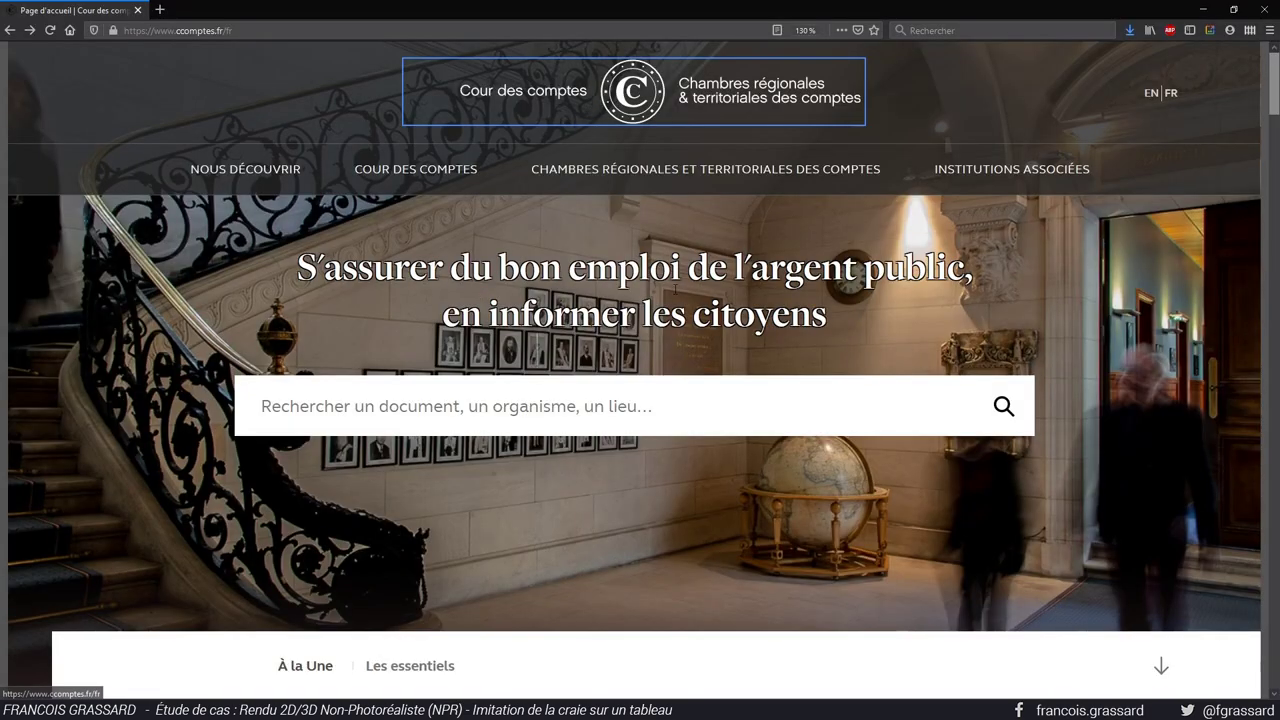
Reset the Cour des comptes page to 100% zoom and return to Blender.
key(ctrl+0)
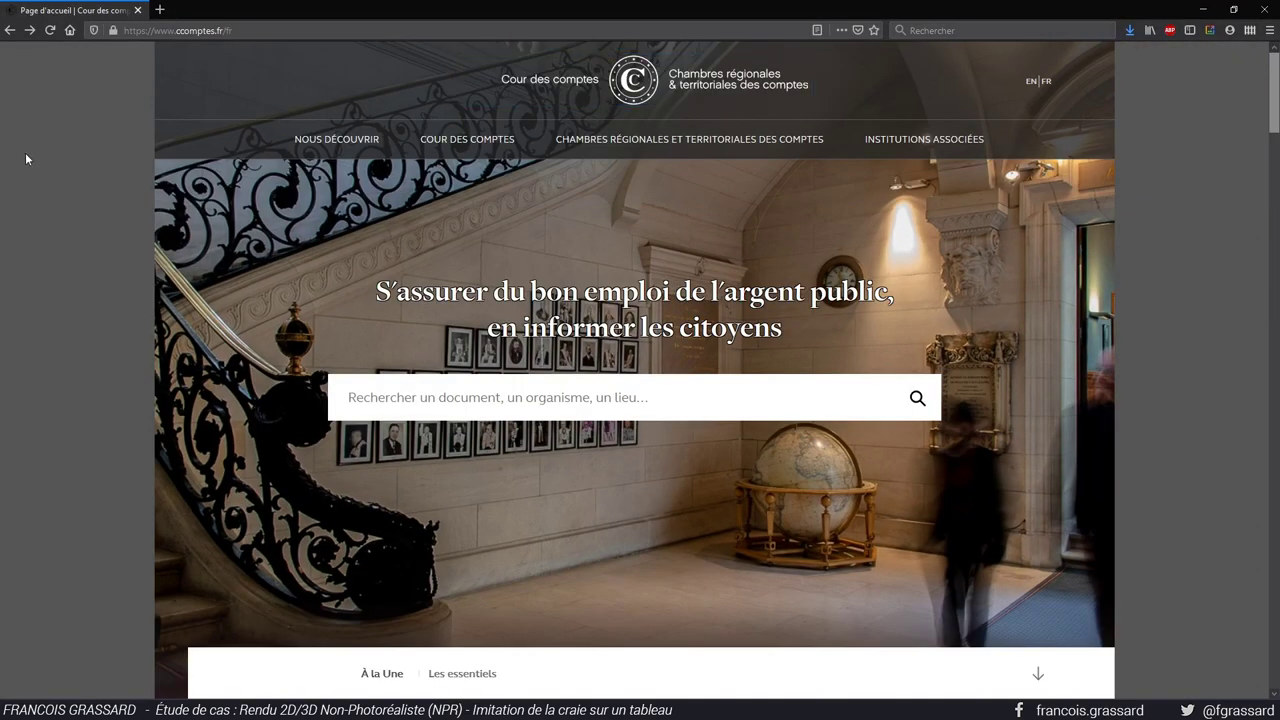
key(alt+Tab)
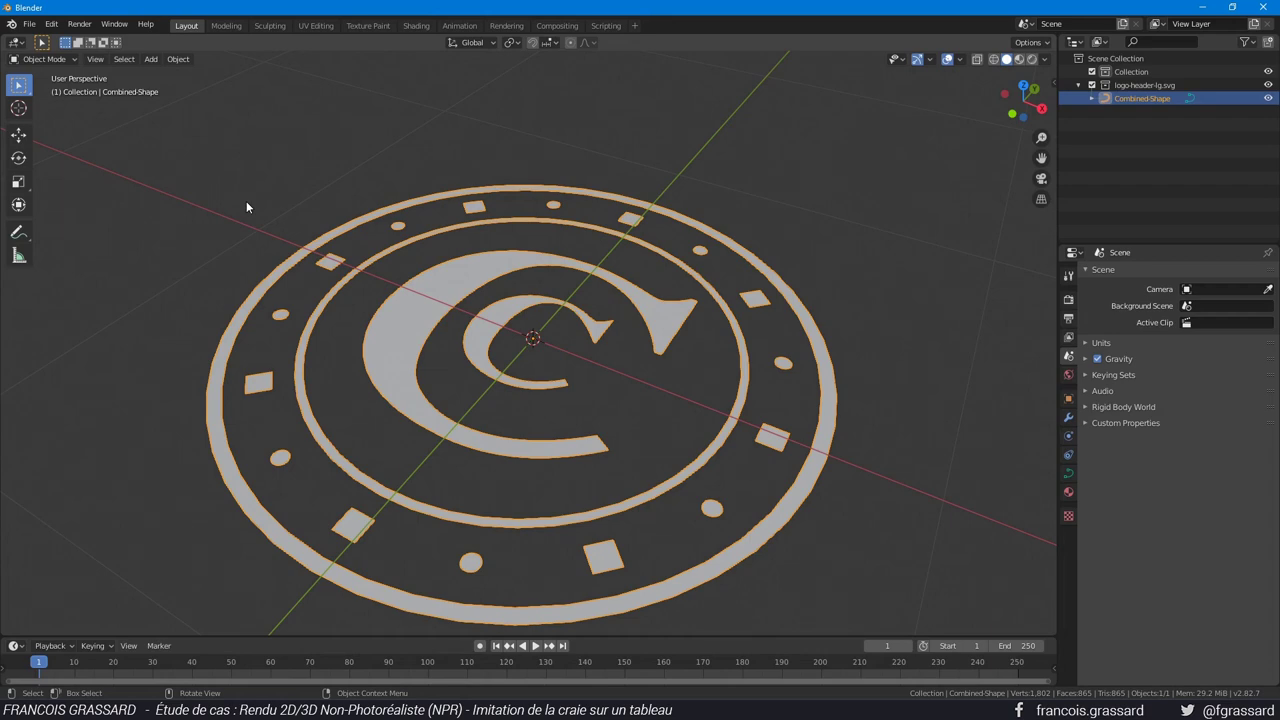
scroll(330, 282, down, 4)
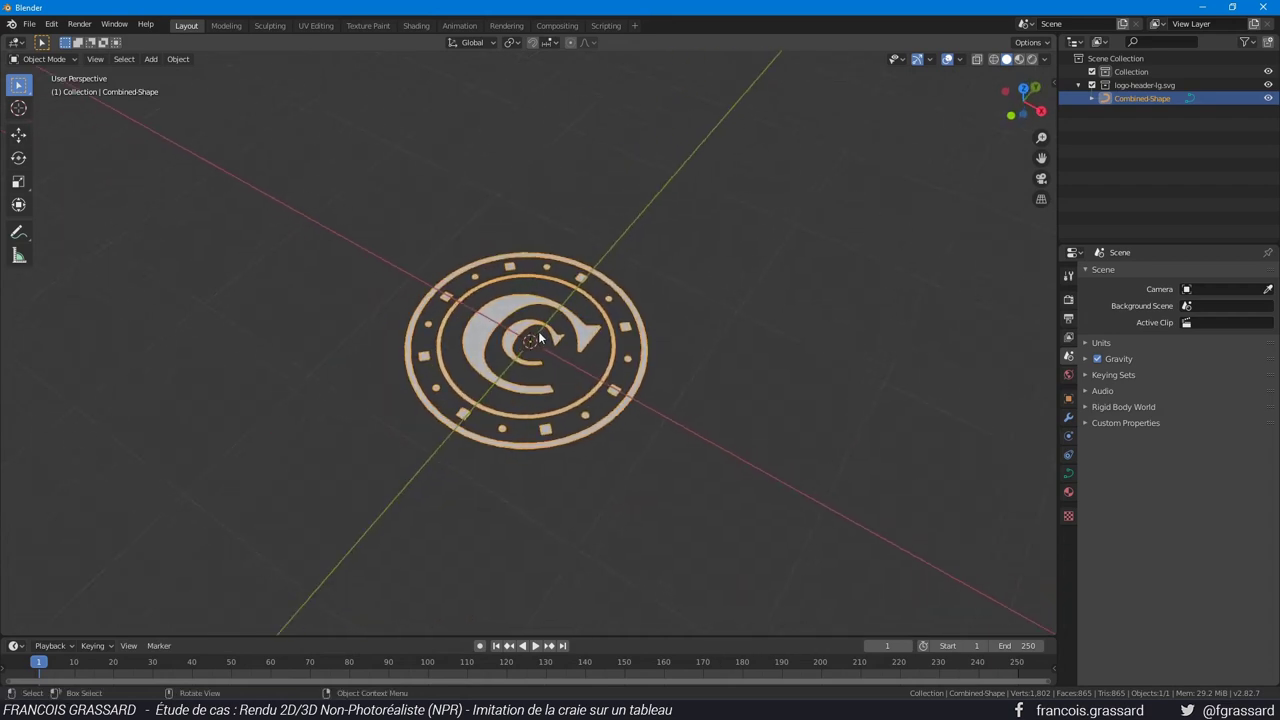
key(alt+Tab)
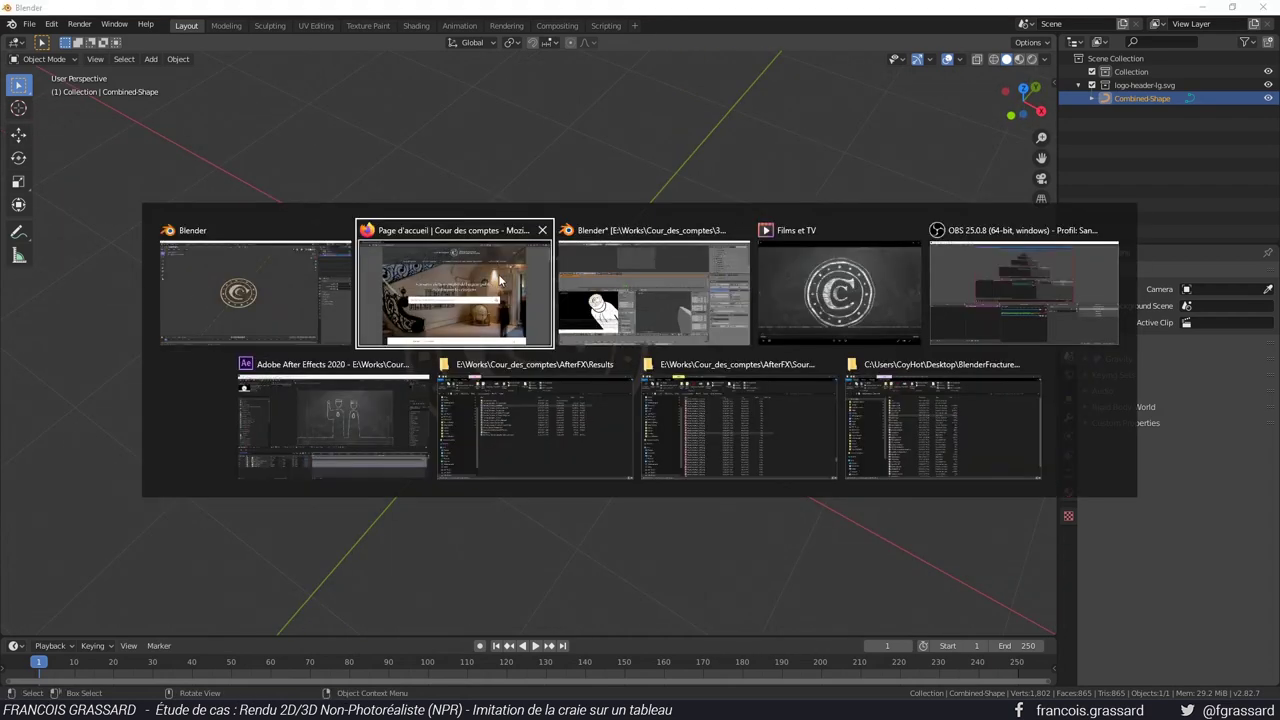
Switch to the Animation_Full_027 project, hide the sidebar, and make the 3D viewports taller.
click(685, 240)
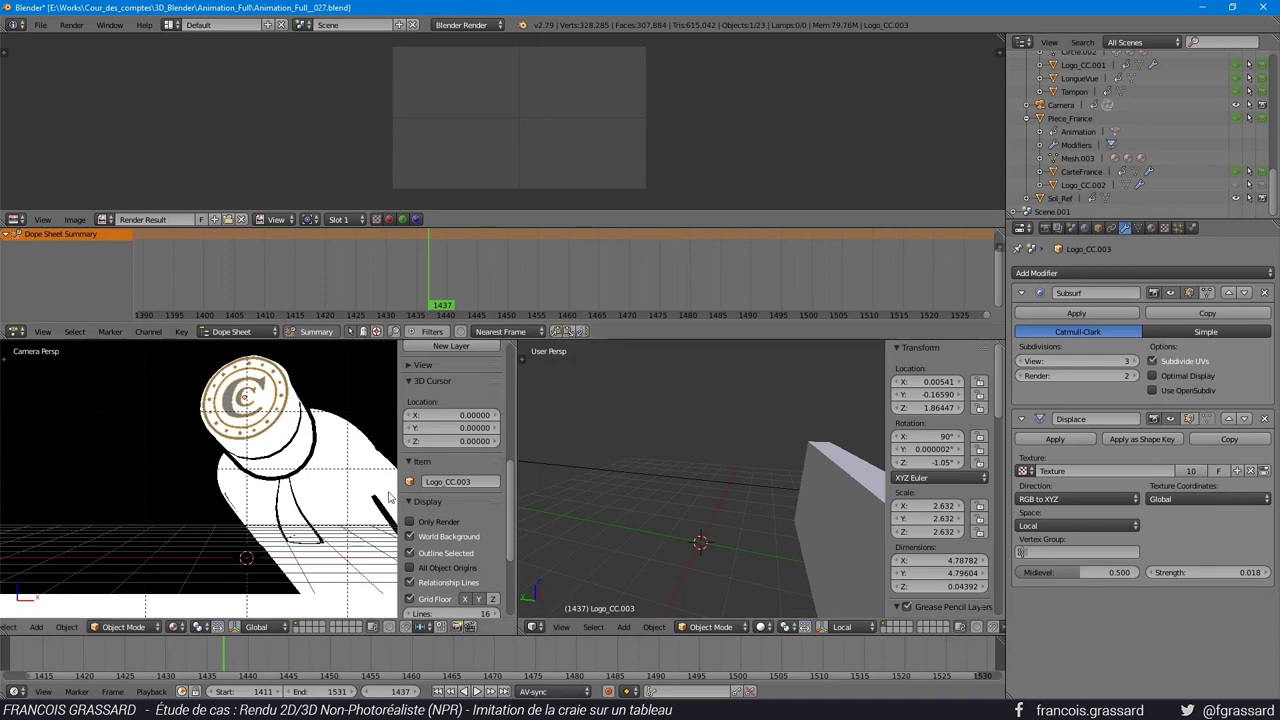
key(n)
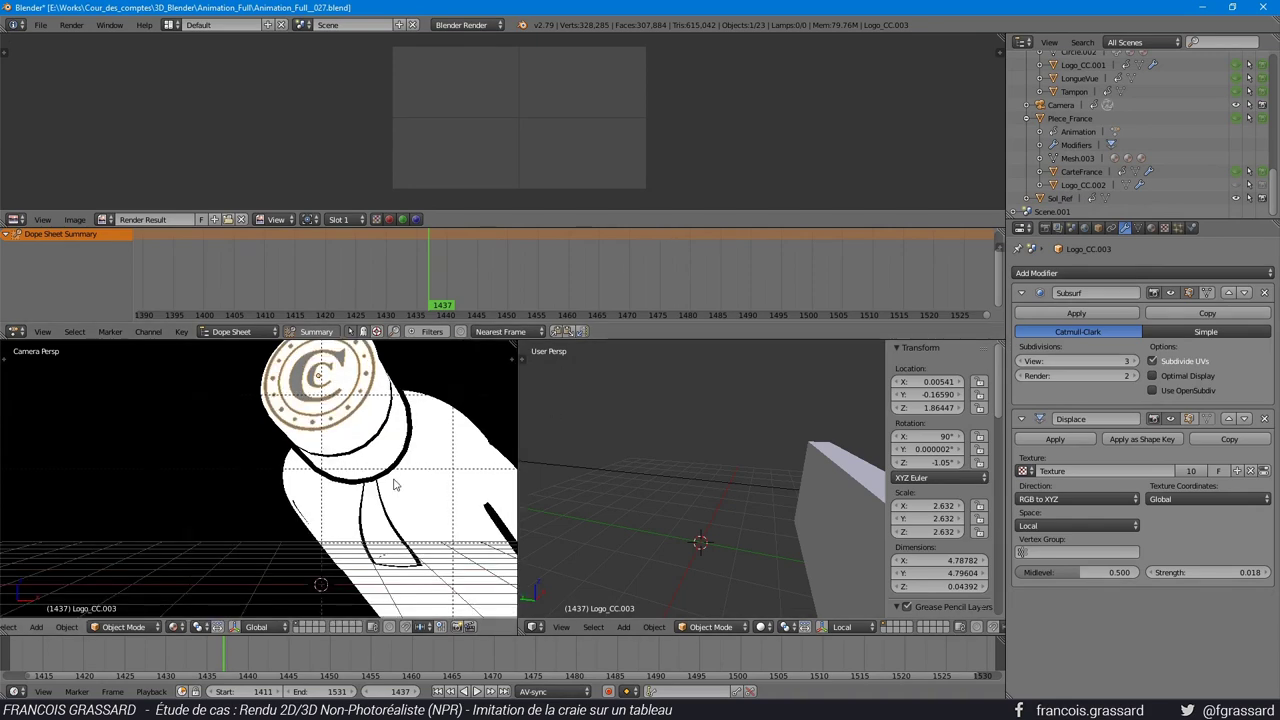
key(alt+Tab)
drag(408, 341, 408, 265)
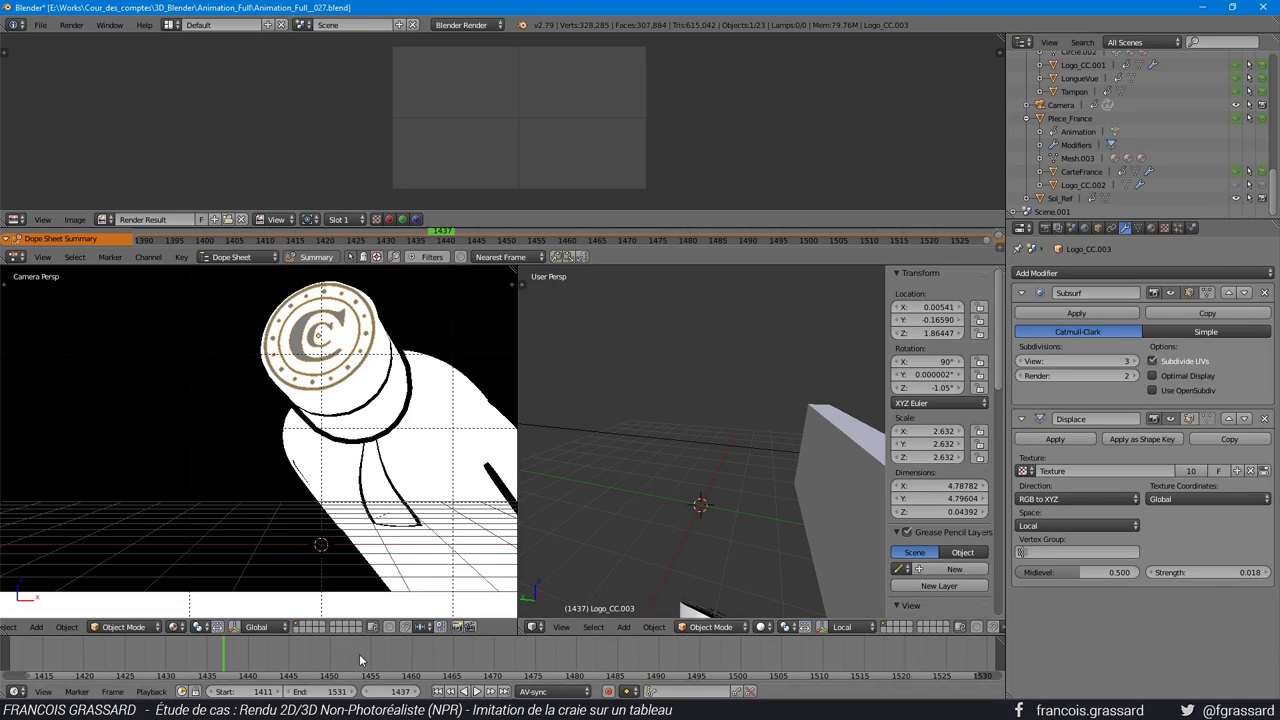
Play the camera animation and stop it at frame 1477.
key(alt+a)
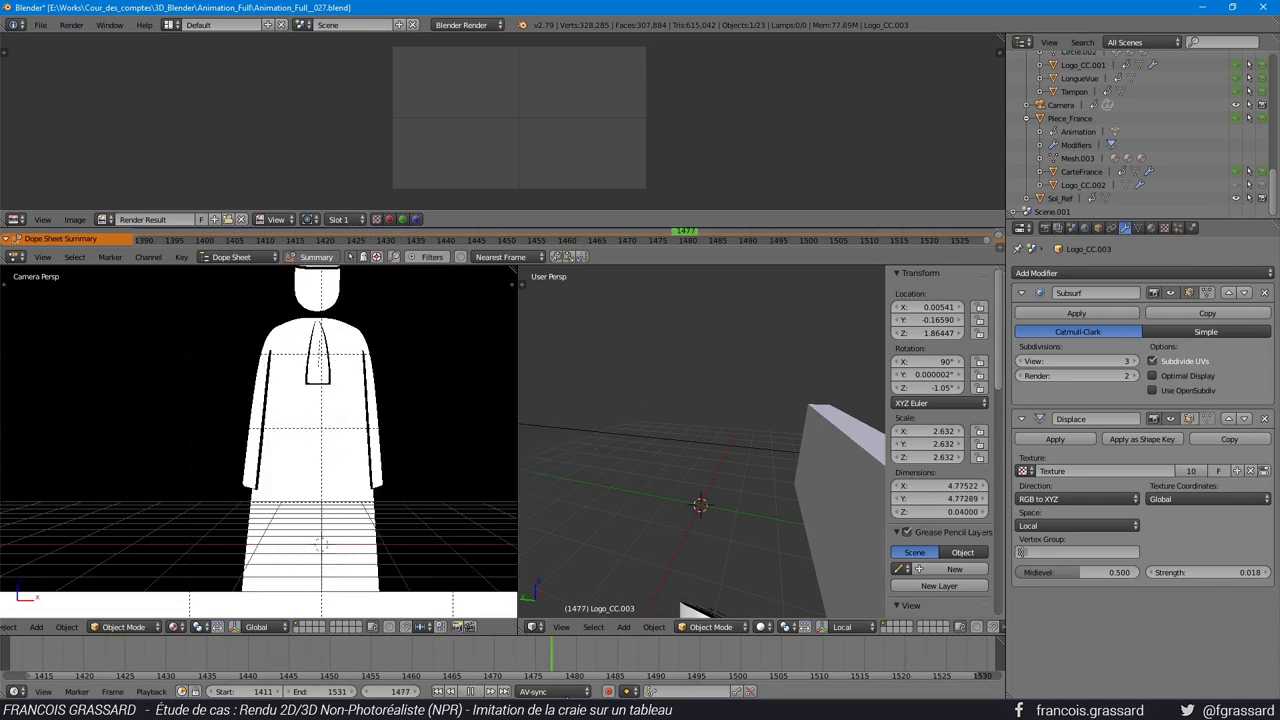
key(alt+a)
click(169, 24)
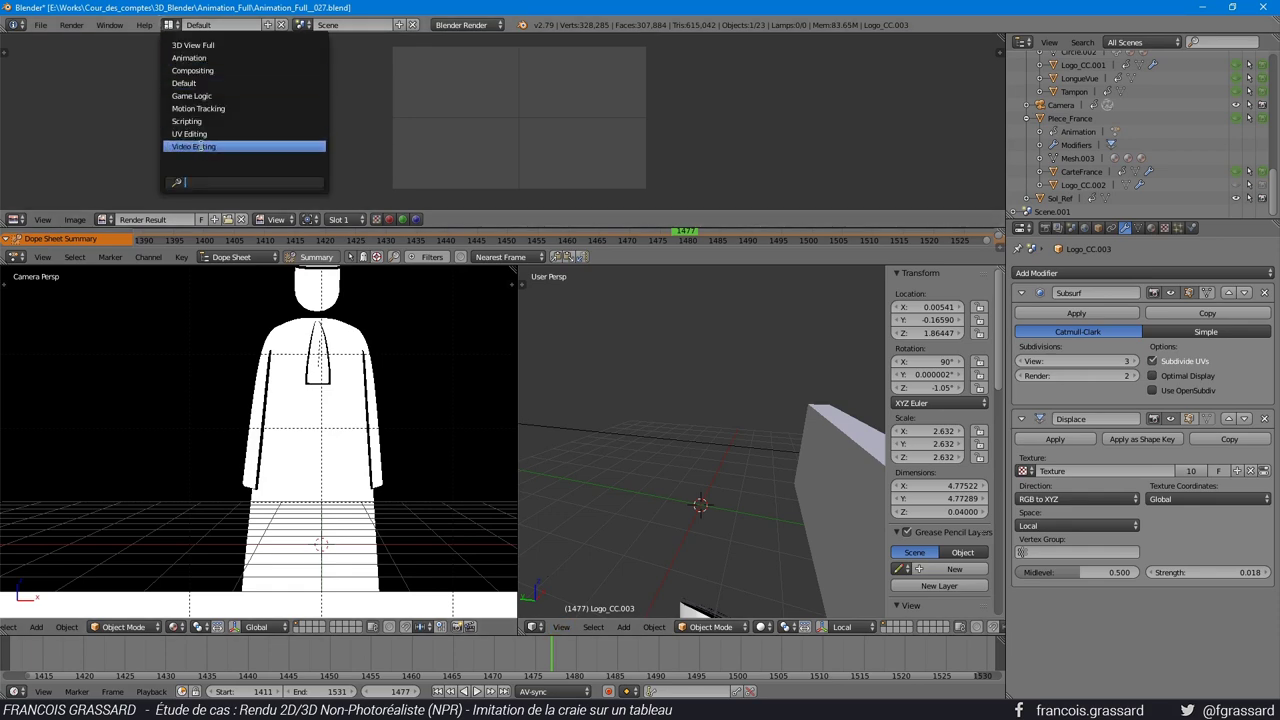
Switch to the Video Editing layout and scrub the playhead back near the start.
click(194, 146)
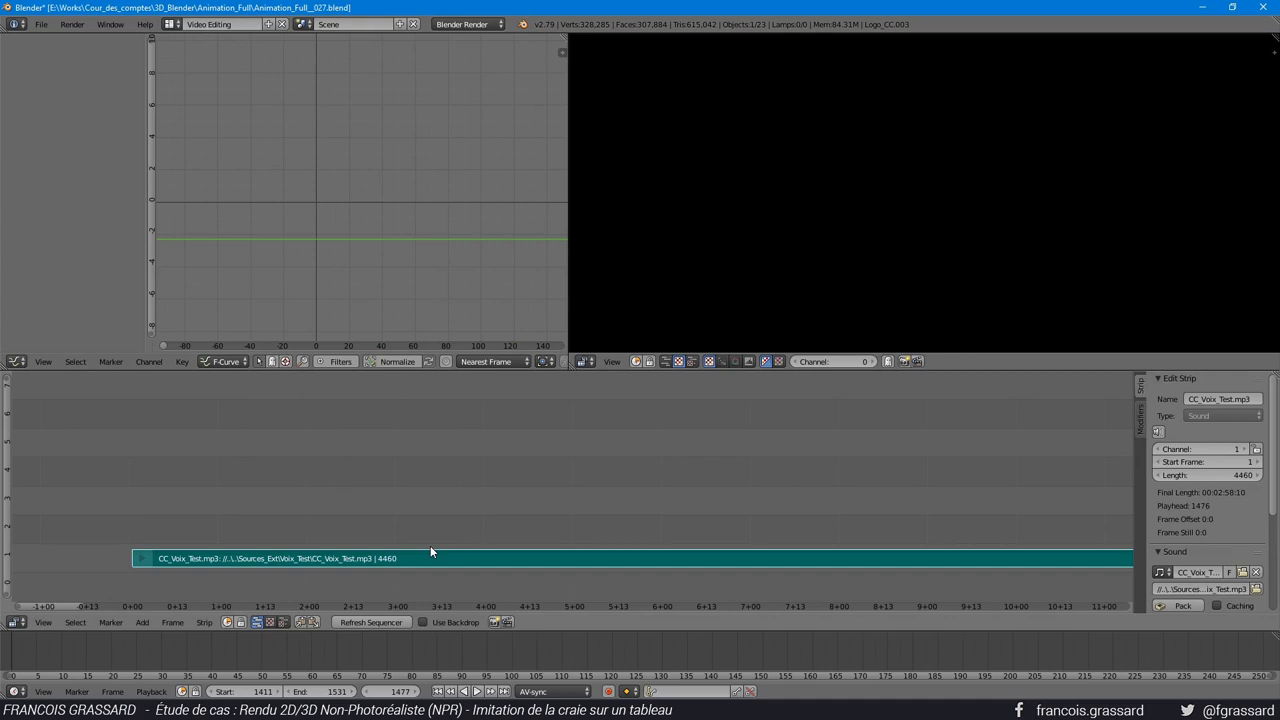
key(x)
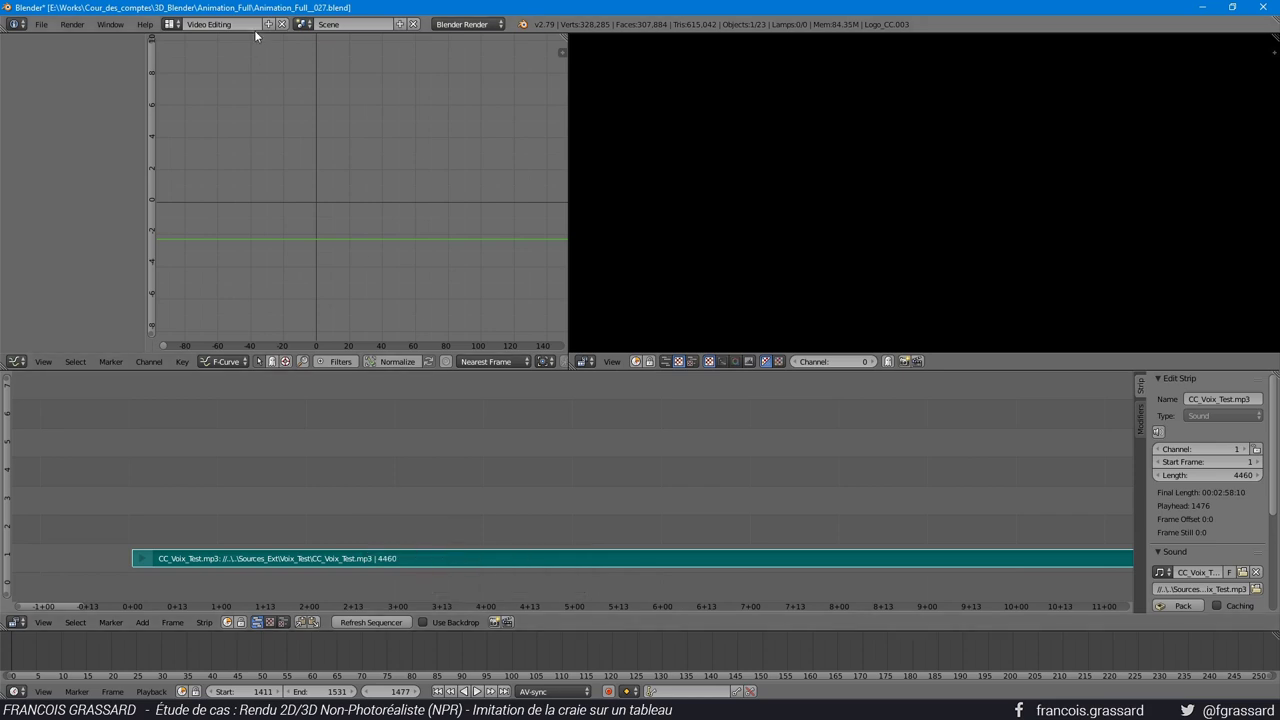
drag(272, 480, 660, 487)
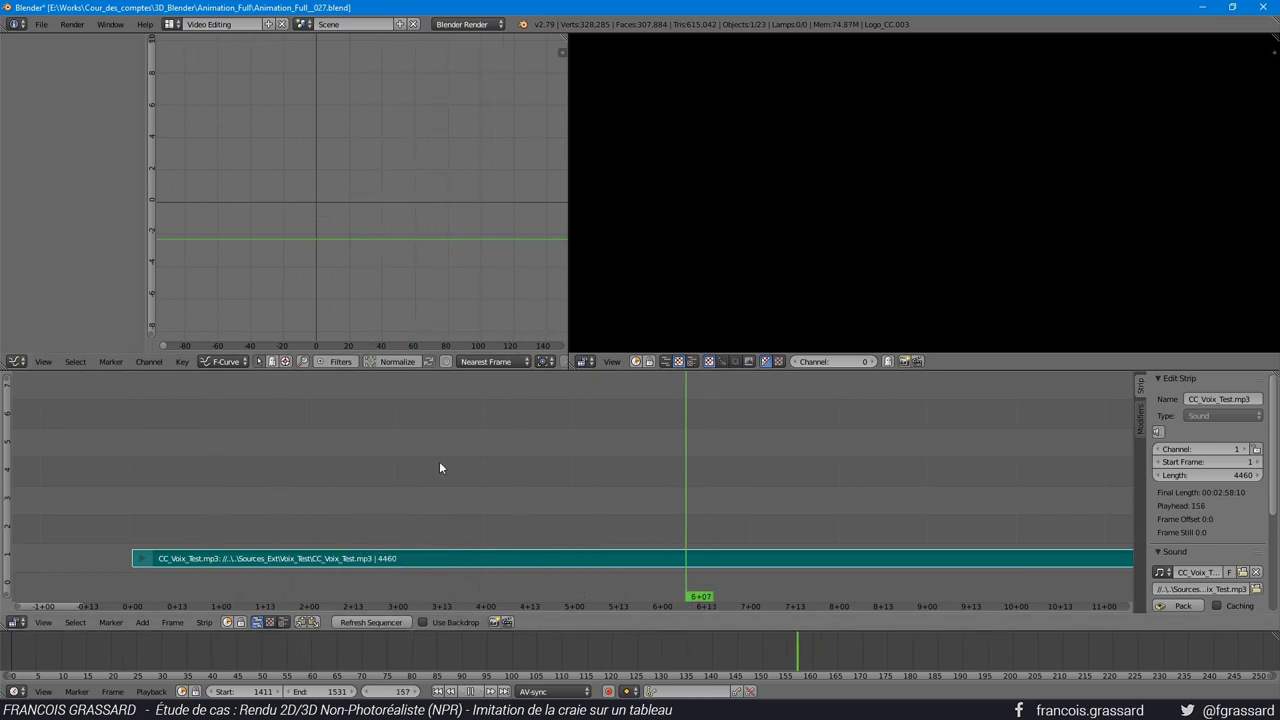
key(Escape)
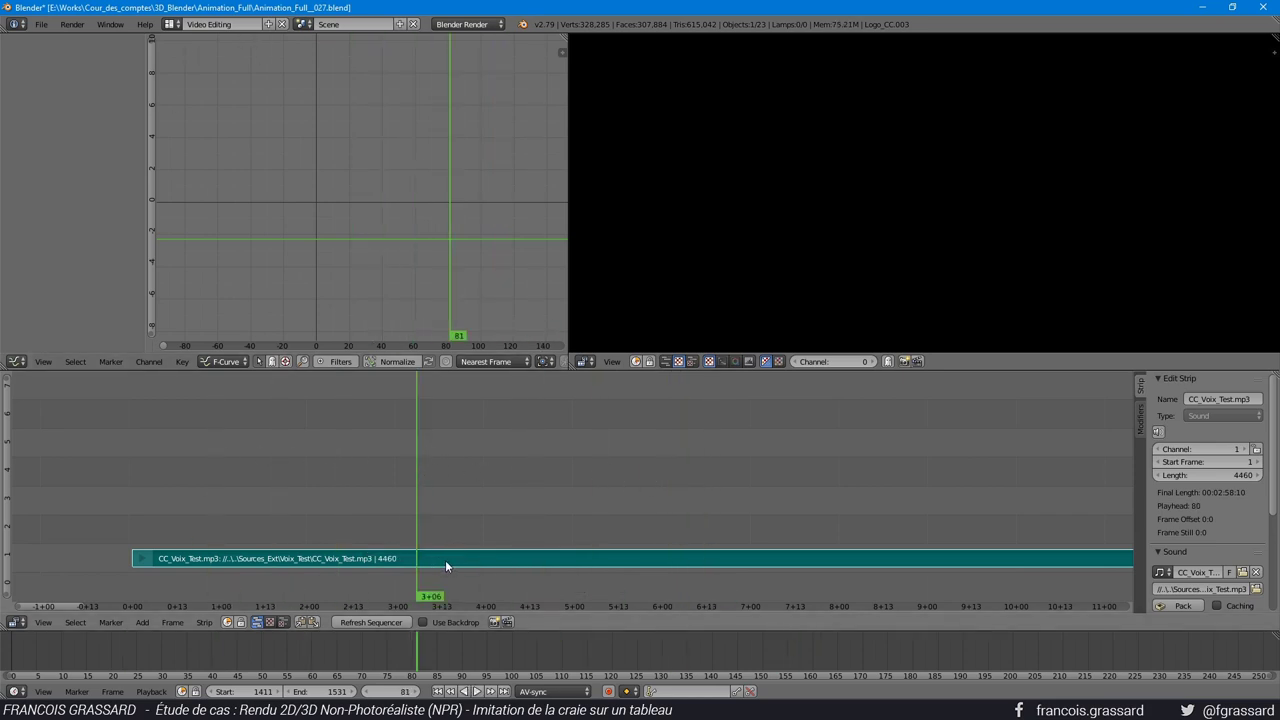
Erase the CC_Voix_Test.mp3 sound strip from the sequencer.
key(x)
click(445, 560)
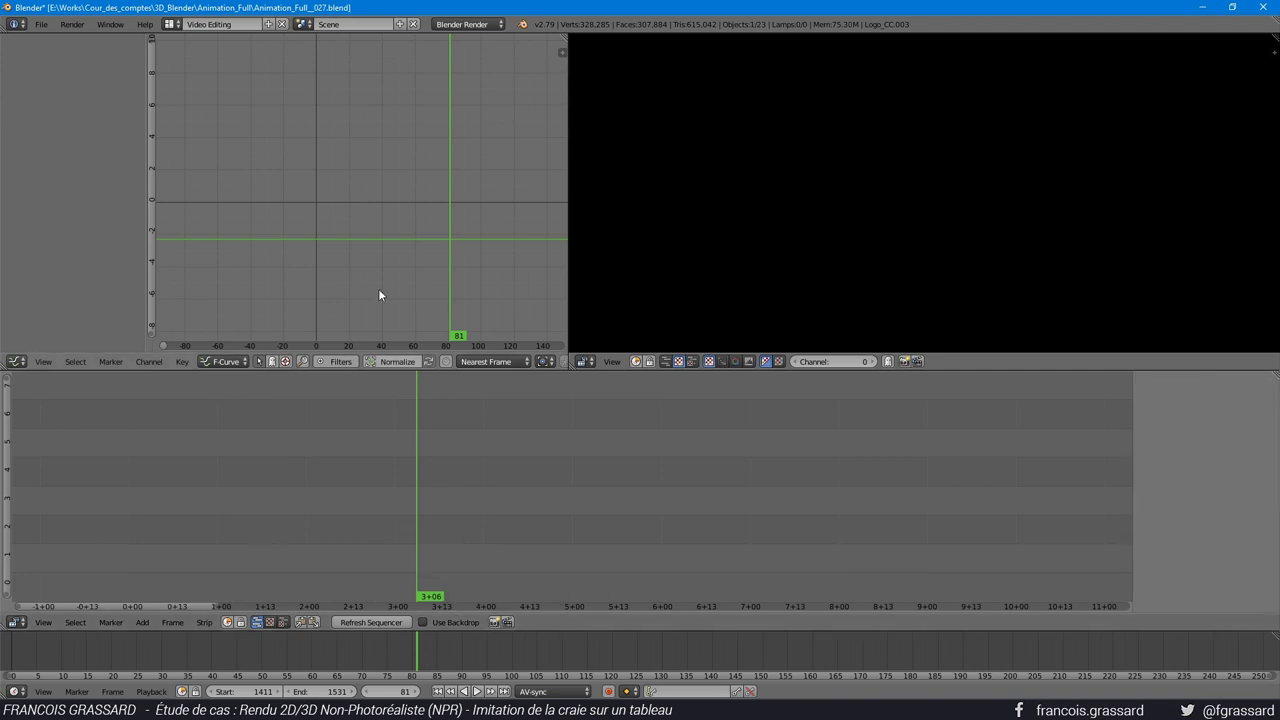
click(175, 24)
Switch back to the Default screen layout.
click(190, 80)
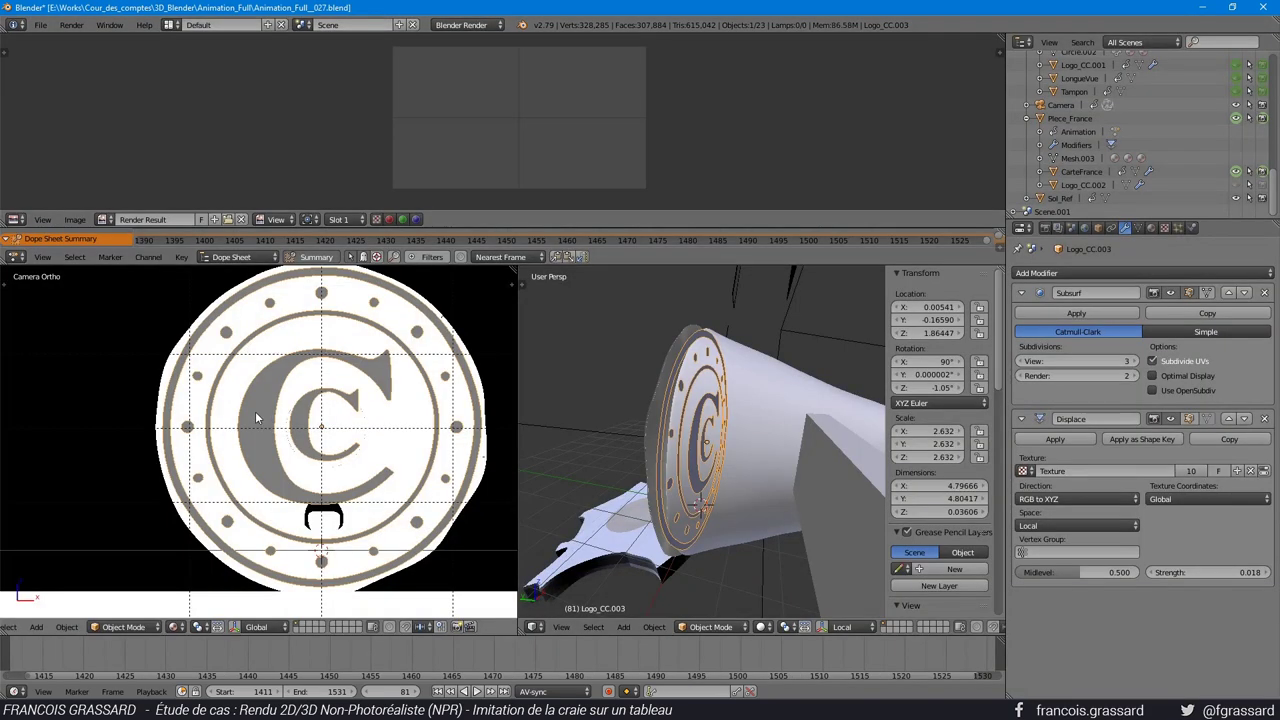
scroll(256, 418, down, 2)
scroll(256, 418, down, 2)
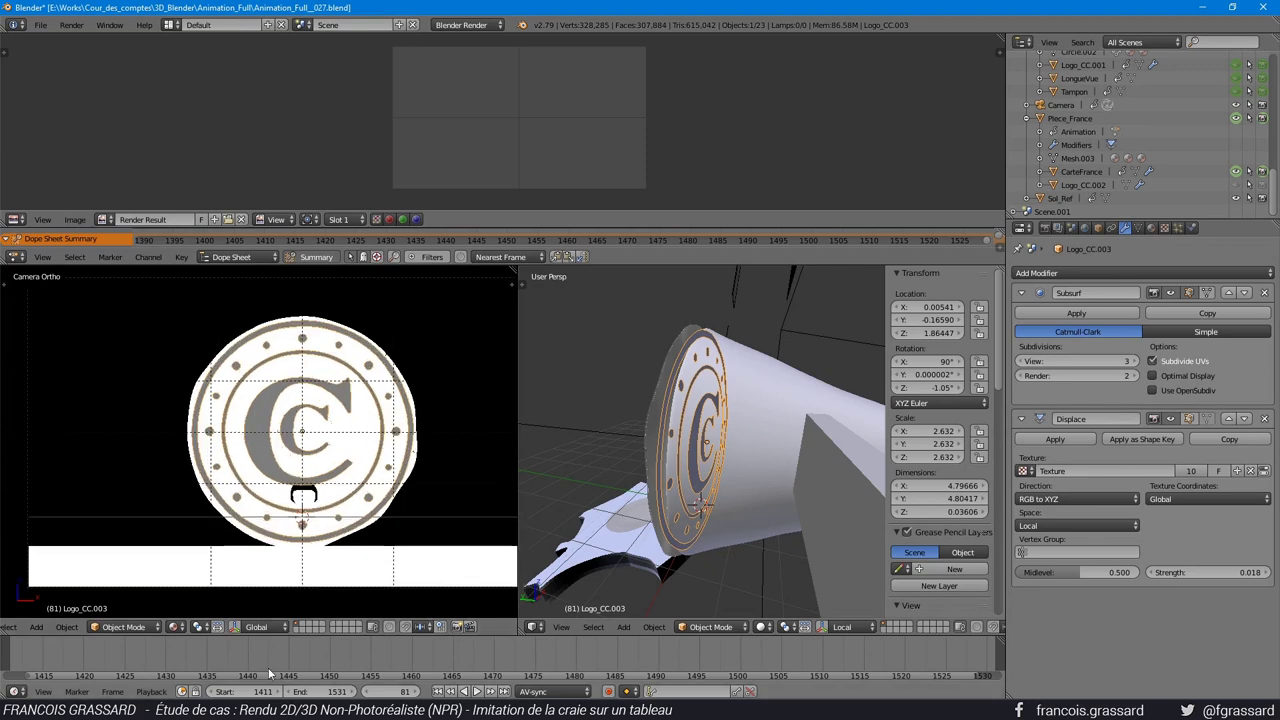
scroll(246, 647, down, 2)
scroll(244, 646, down, 2)
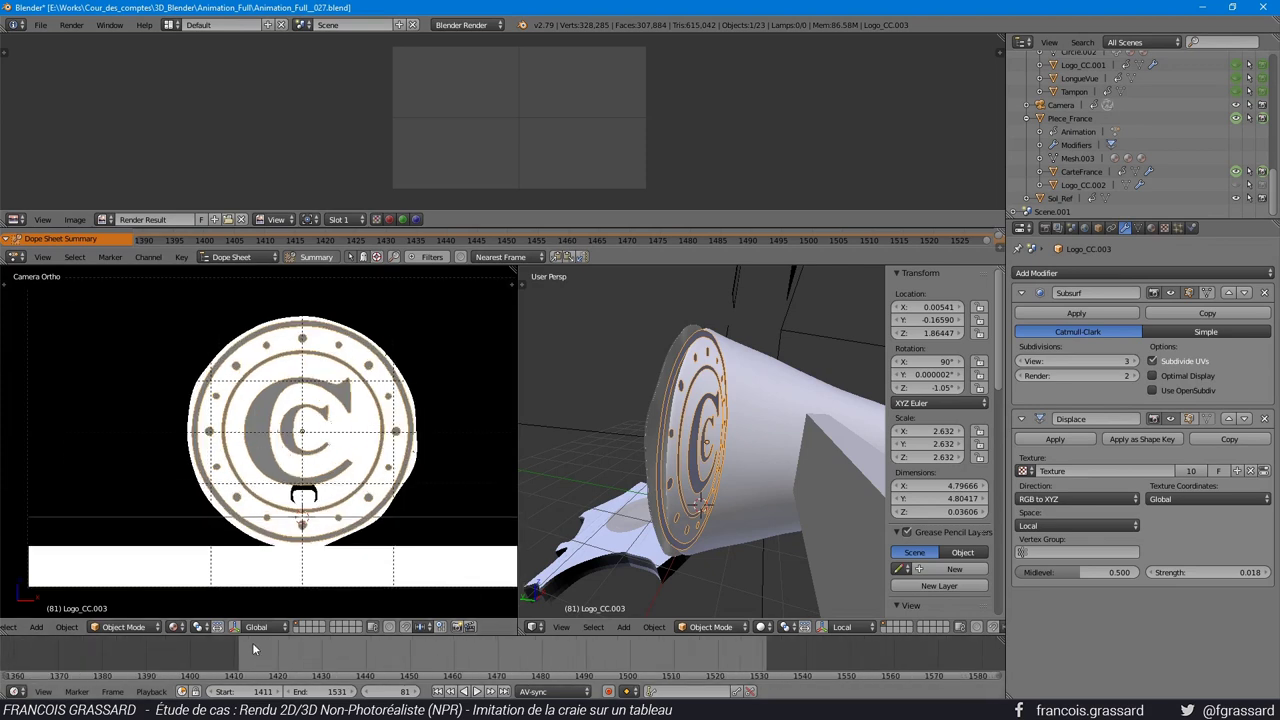
Set the animation range to start 1 and end 5000, then jump to frame 4661.
click(246, 691)
text(1)
key(Tab)
text(5000)
key(Return)
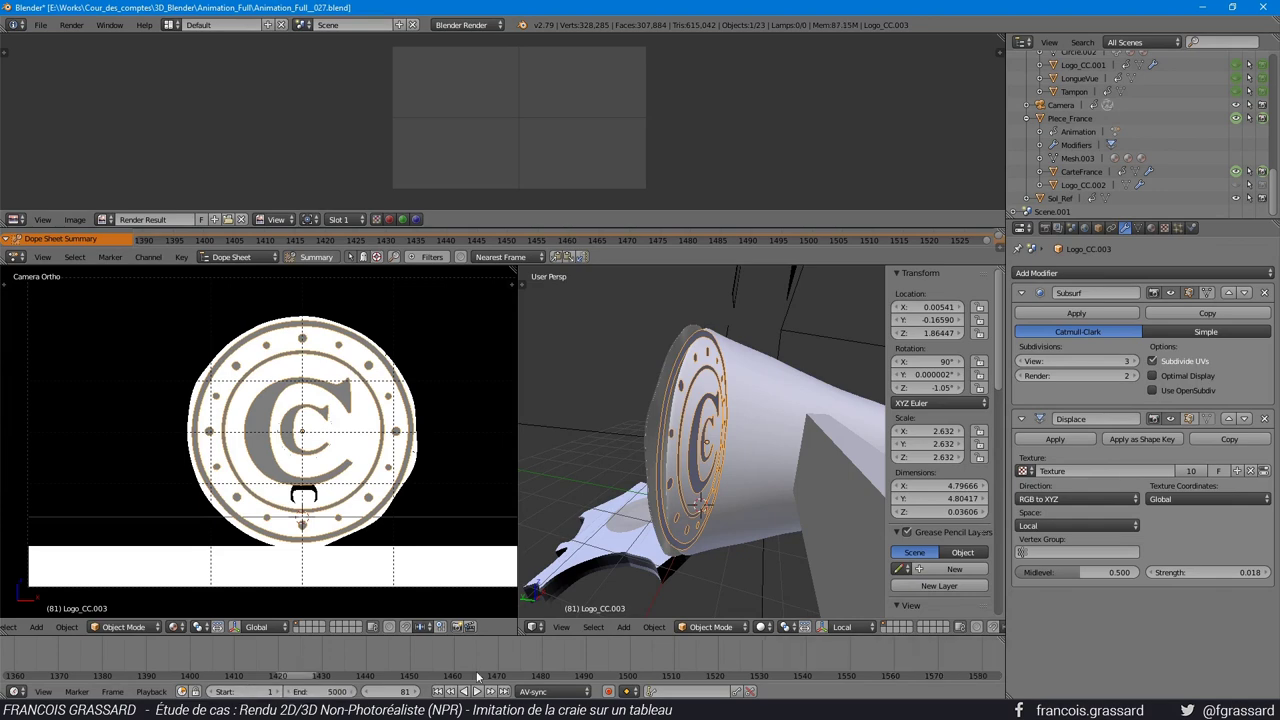
key(Home)
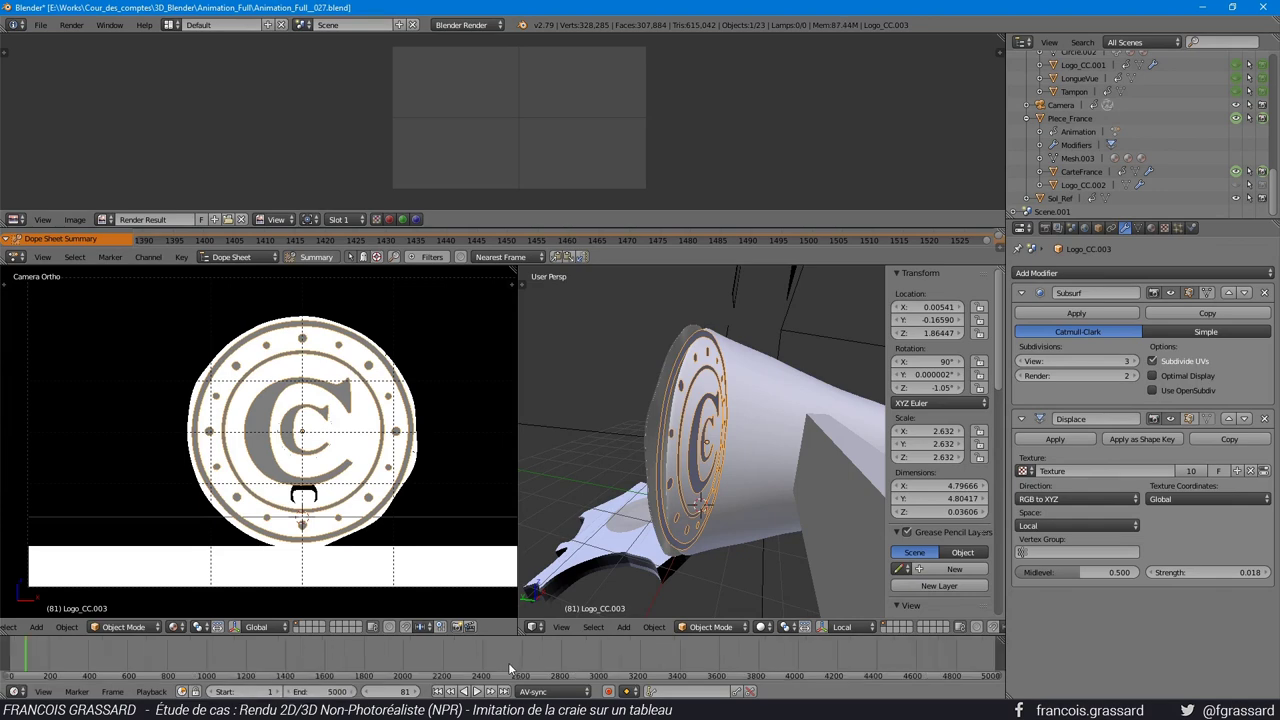
click(925, 649)
key(alt+Tab)
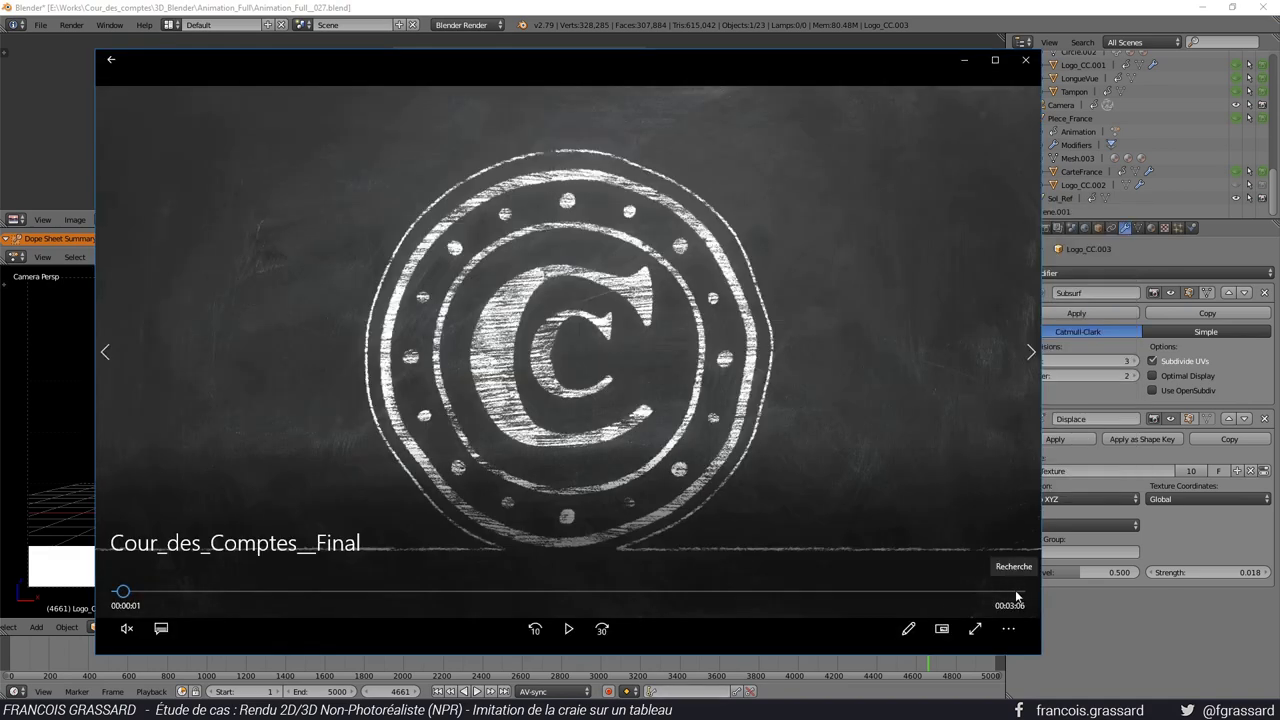
Jump the chalk video to its end card, then rewind it to an earlier point.
click(1017, 592)
drag(1017, 592, 590, 616)
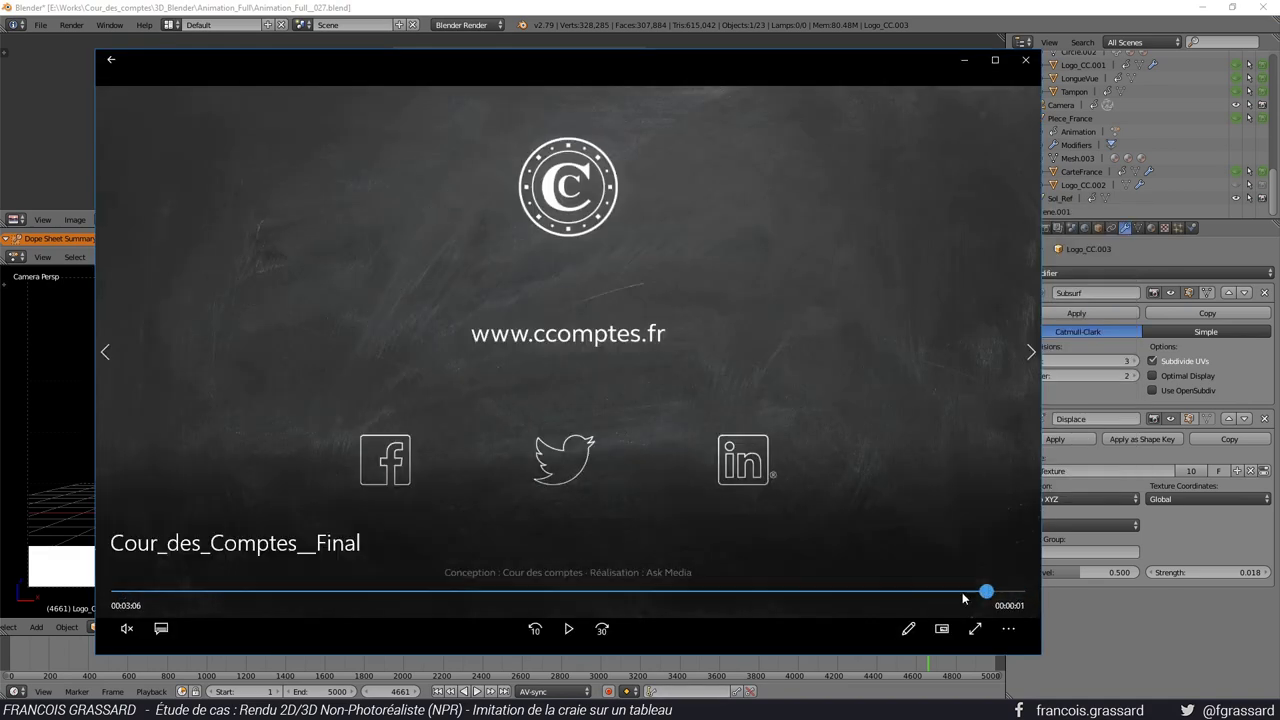
click(230, 600)
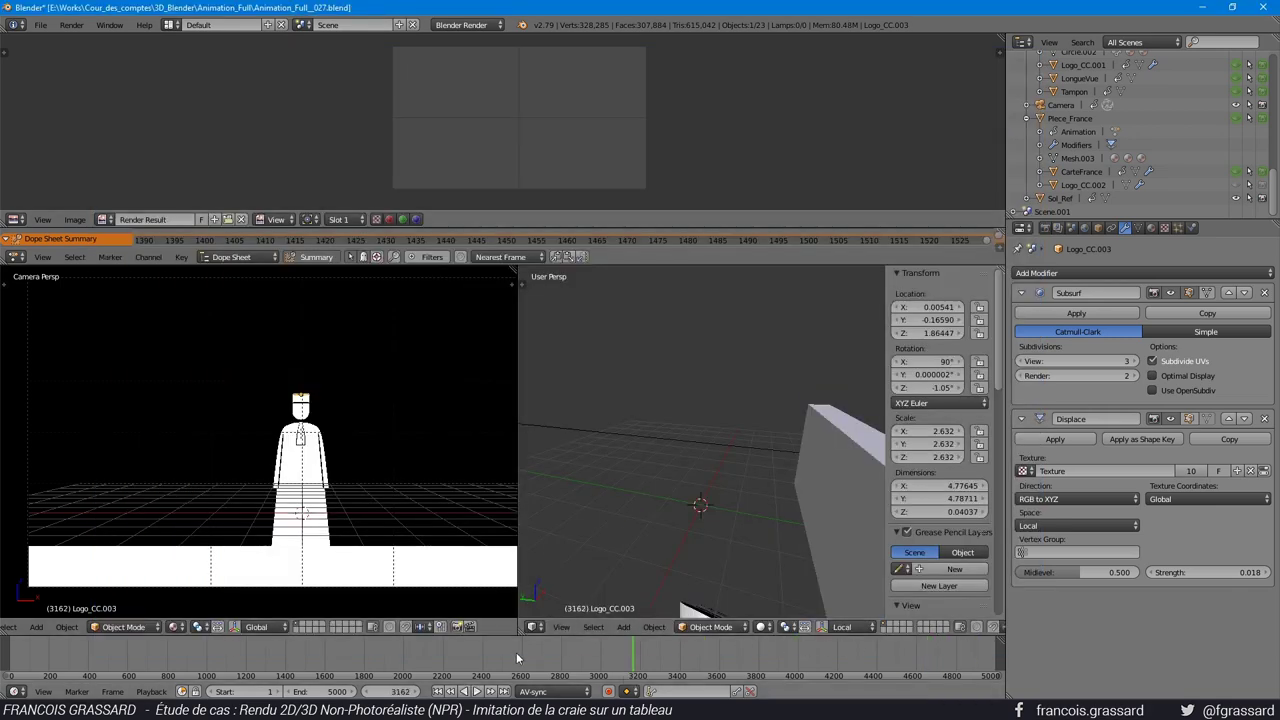
Delete the Logo_CC.003 logo object and scrub back to earlier frames.
click(255, 678)
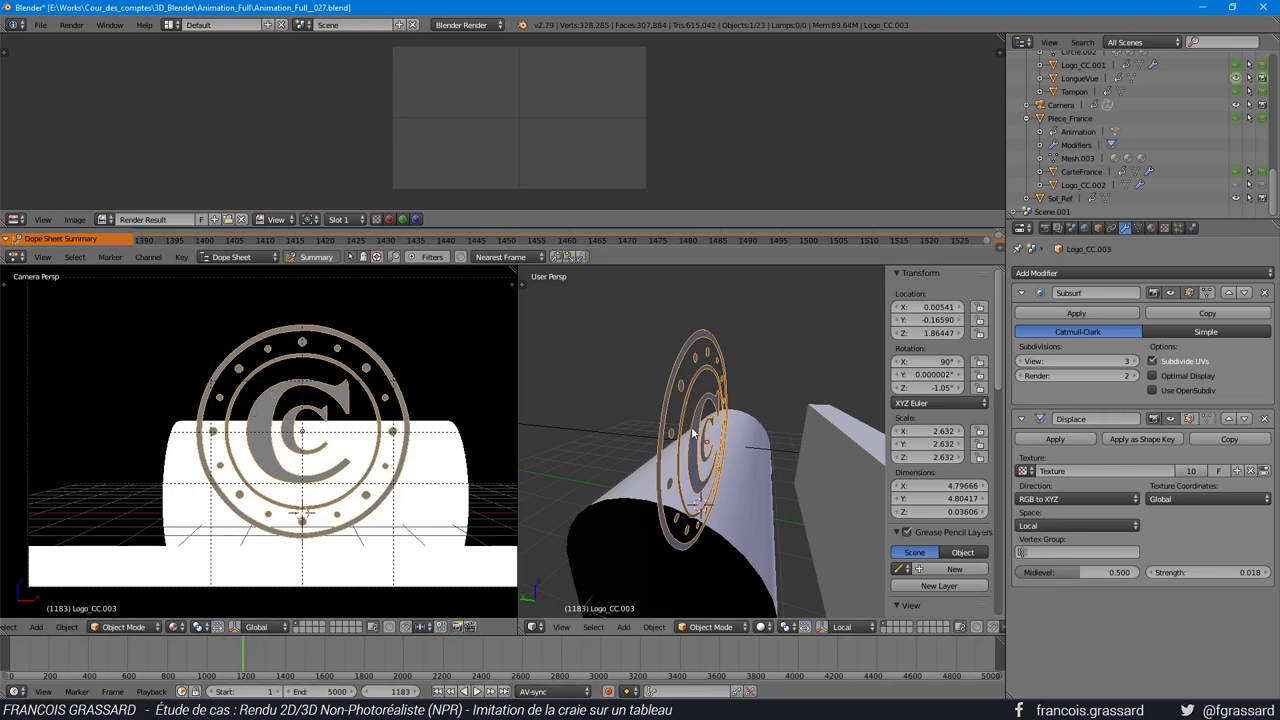
key(x)
click(682, 364)
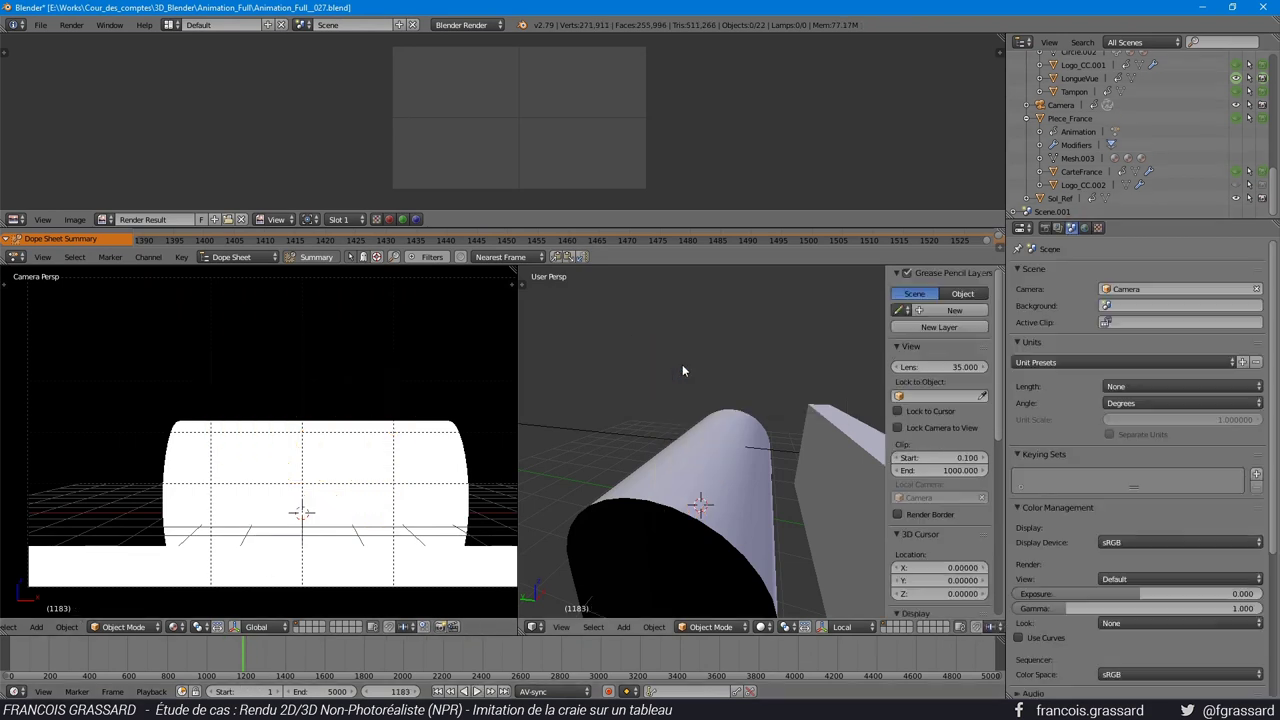
drag(145, 662, 34, 672)
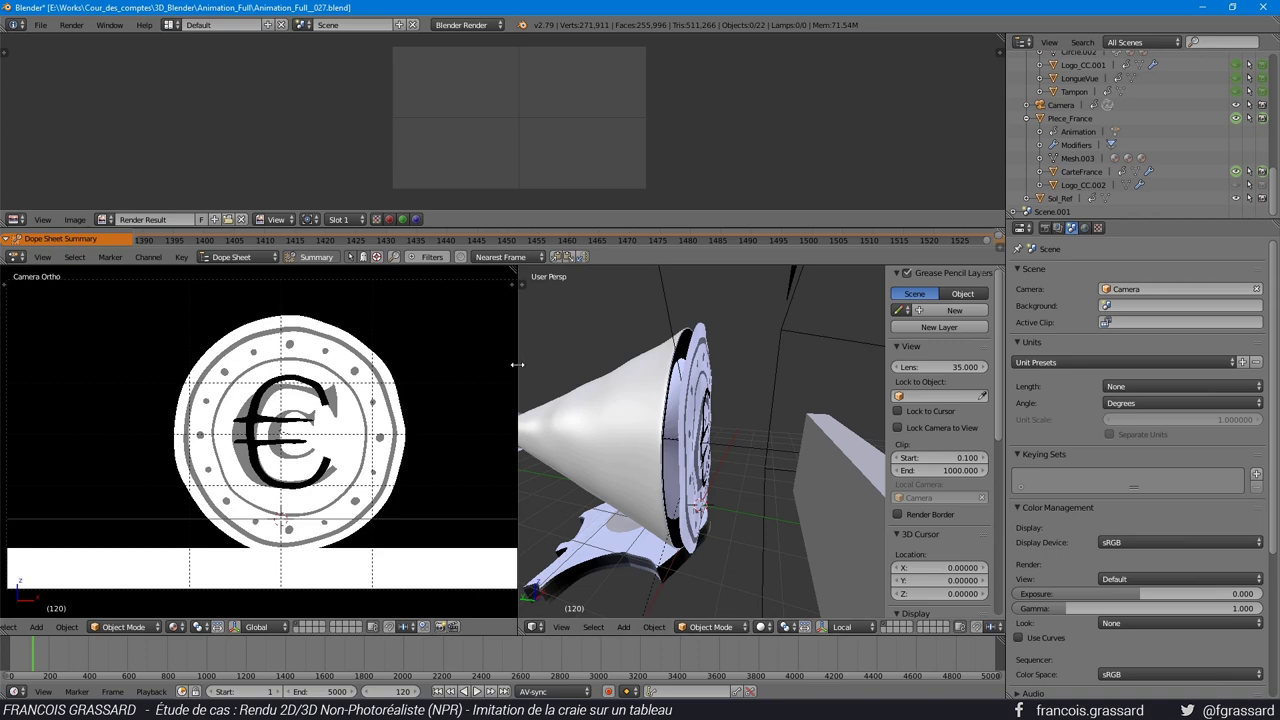
Widen the camera view and select the Logo_CC coin, orbiting to look down on it.
drag(518, 367, 552, 390)
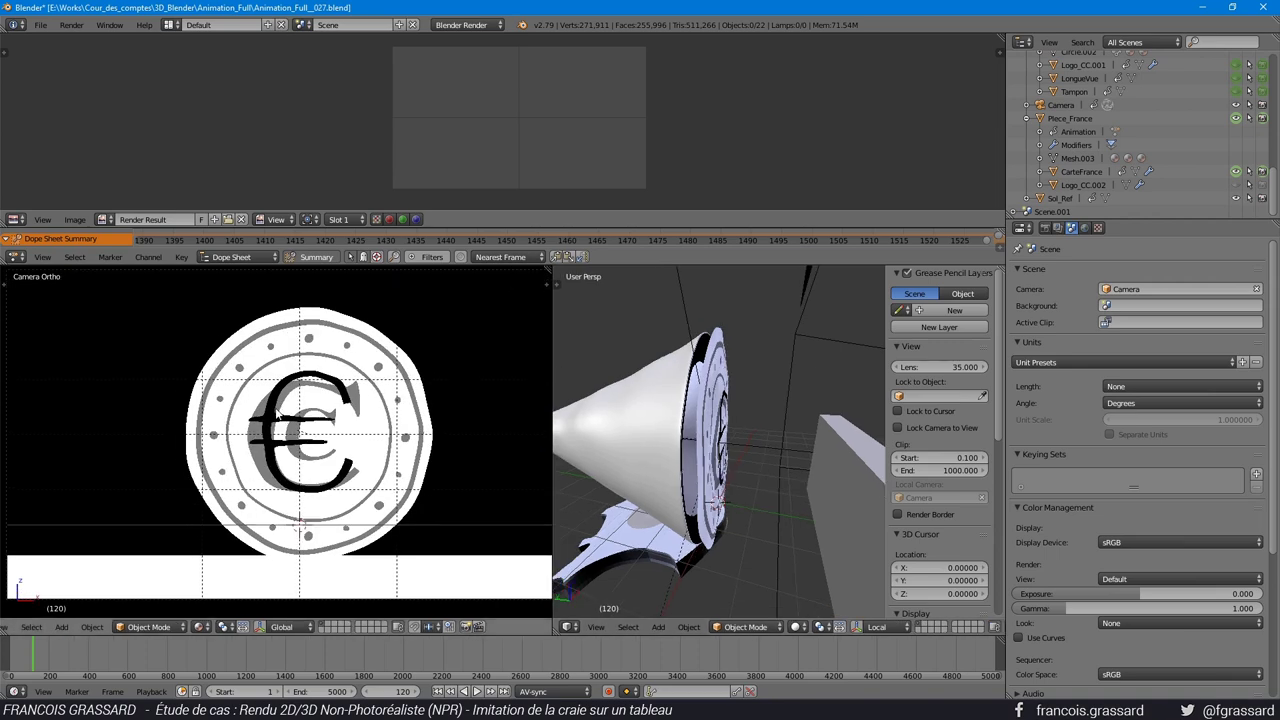
right_click(280, 428)
scroll(700, 430, down, 5)
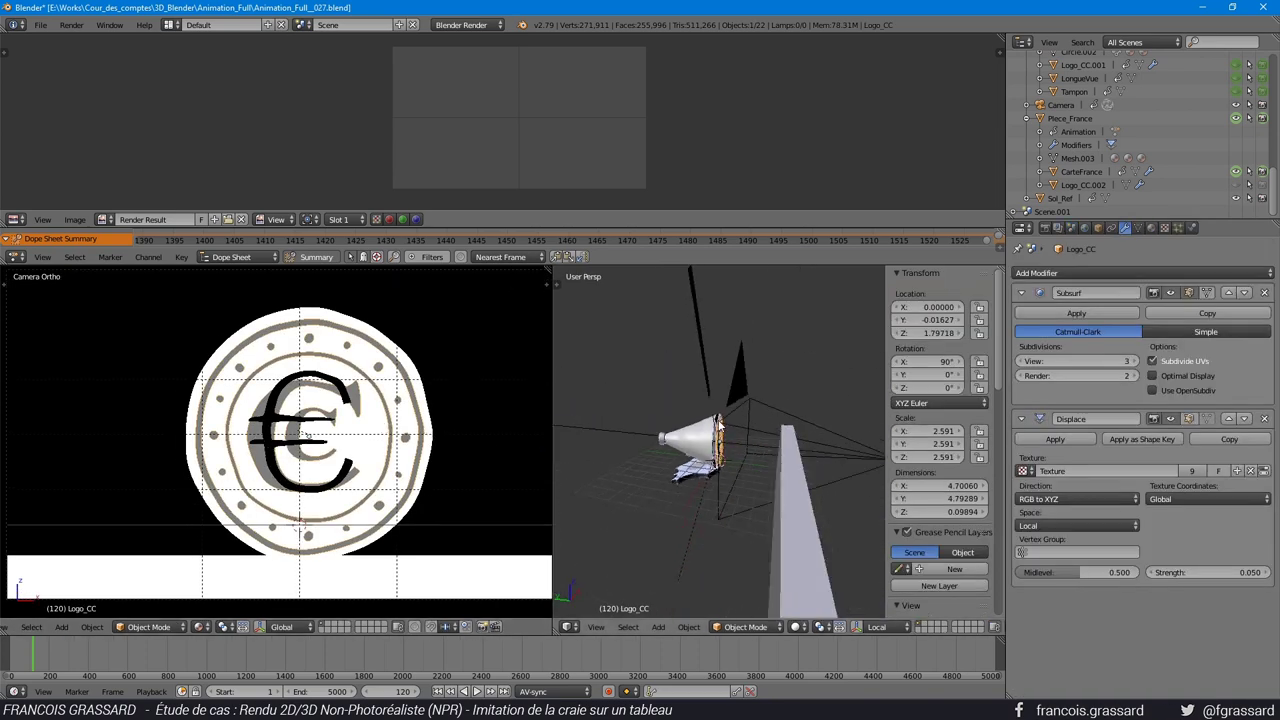
drag(728, 426, 692, 445)
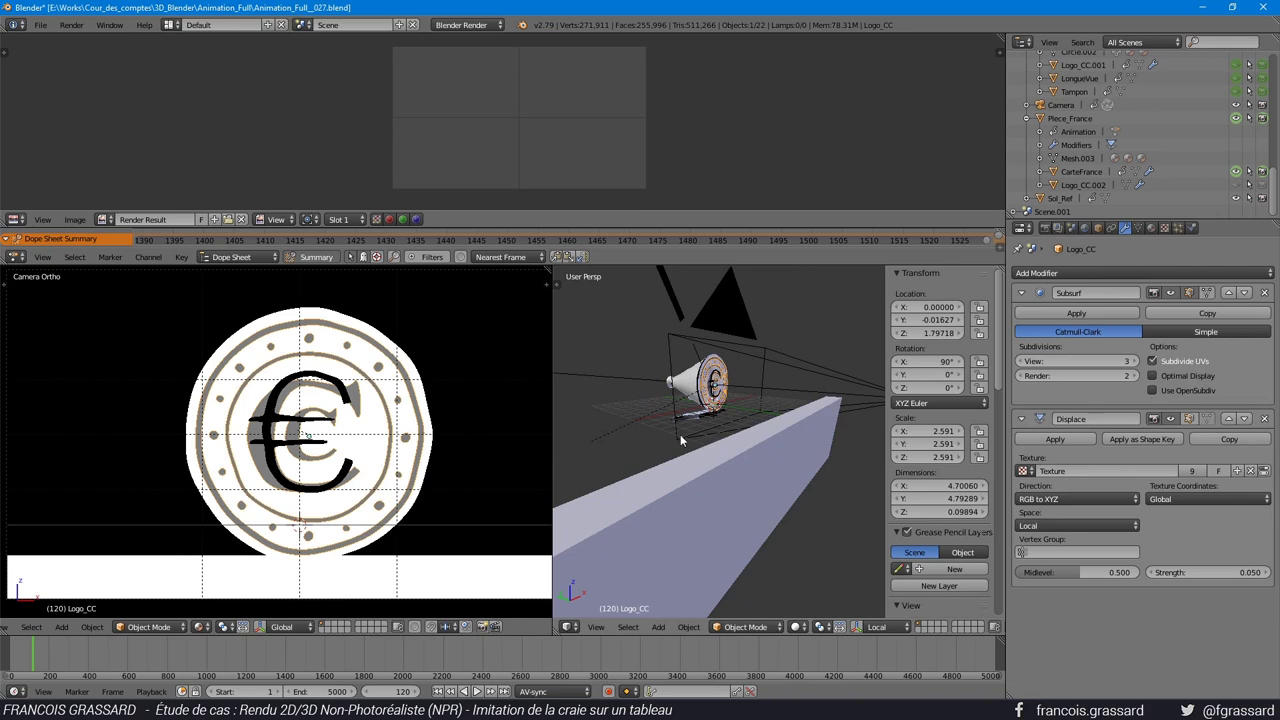
scroll(757, 440, up, 3)
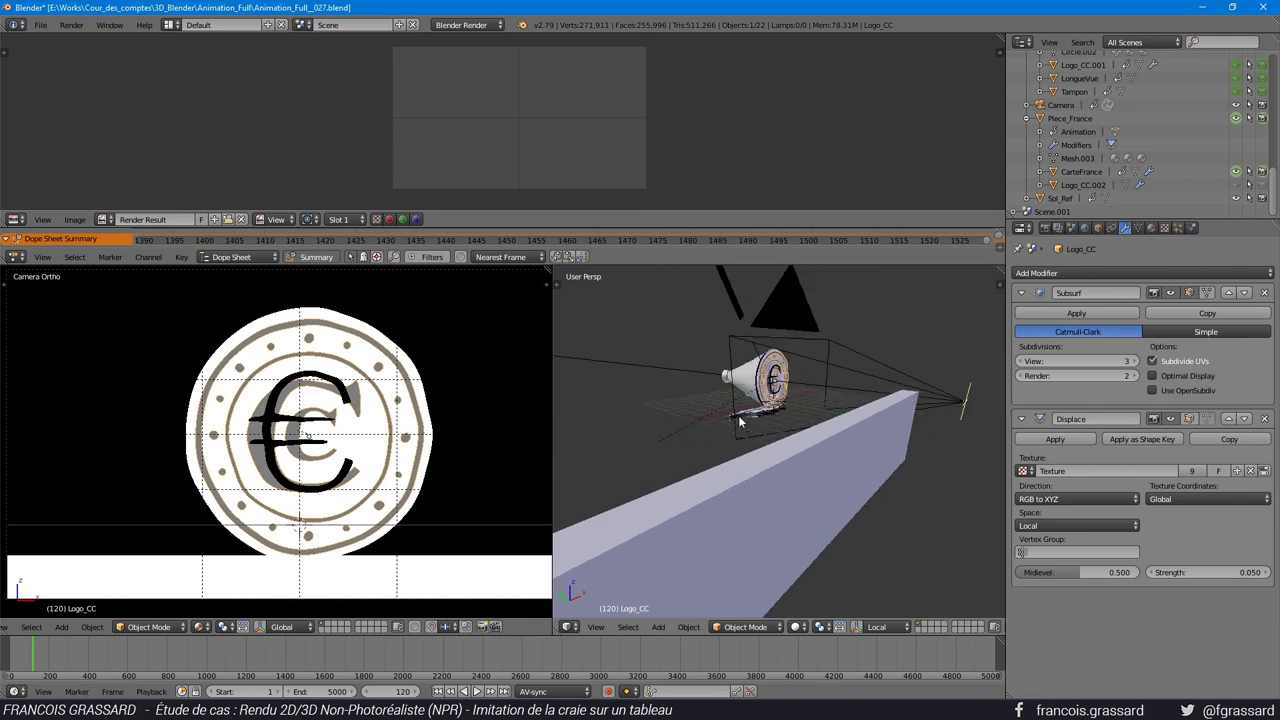
key(n)
Orbit around the coin, checking the camera and the Sol_Ref floor slab.
mouse_move(755, 457)
mouse_down()
mouse_move(740, 465)
mouse_move(749, 490)
mouse_move(816, 508)
mouse_move(877, 548)
mouse_up()
scroll(740, 460, up, 3)
scroll(790, 486, down, 3)
scroll(816, 508, up, 2)
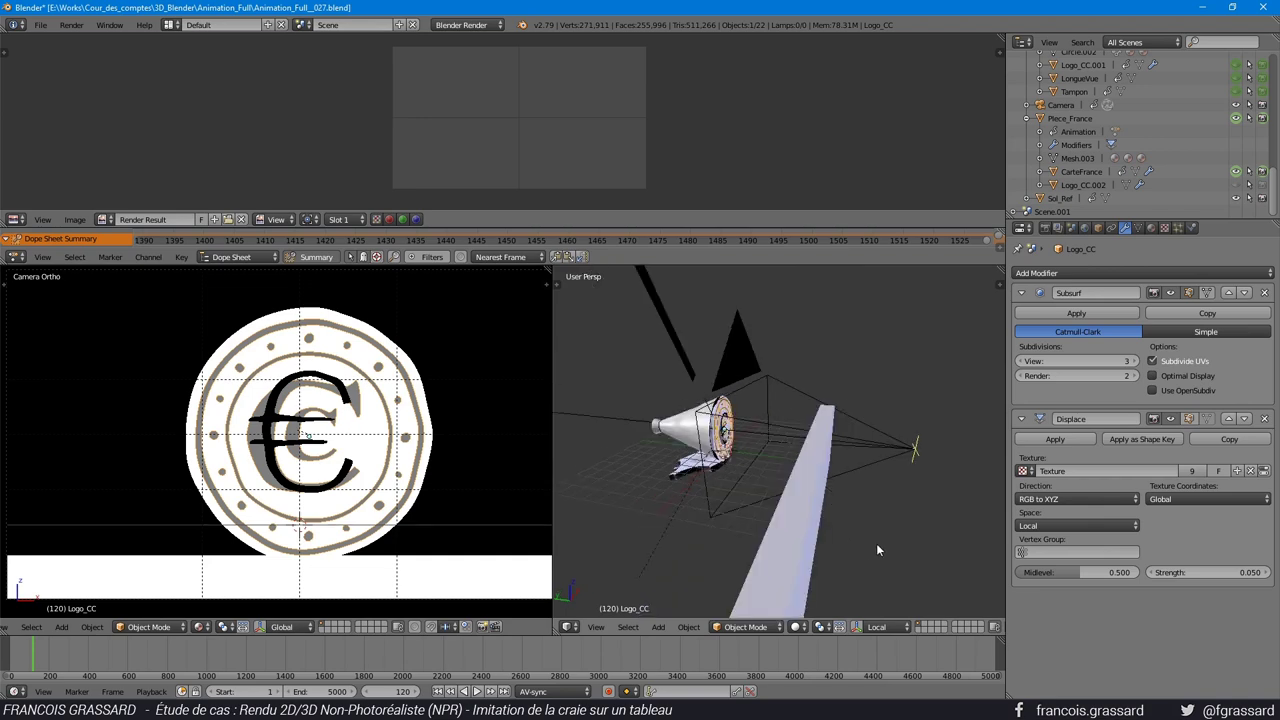
right_click(767, 376)
drag(780, 373, 779, 539)
right_click(788, 492)
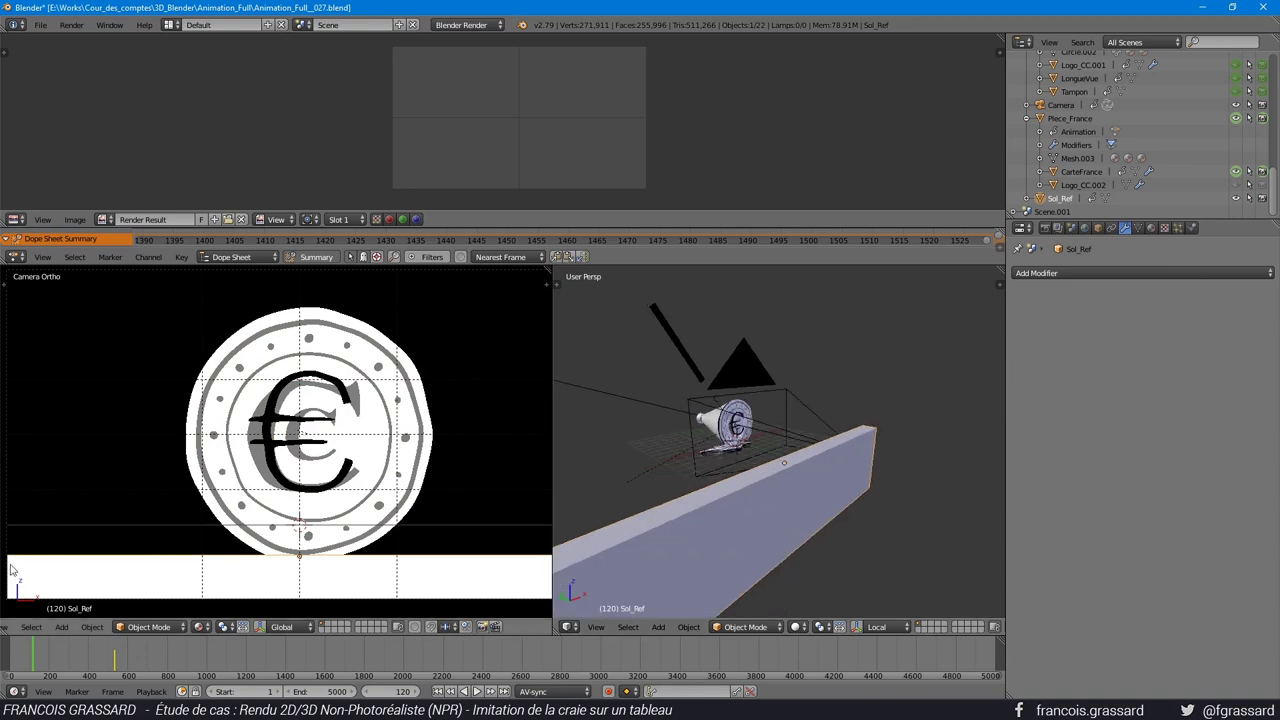
key(alt+Tab)
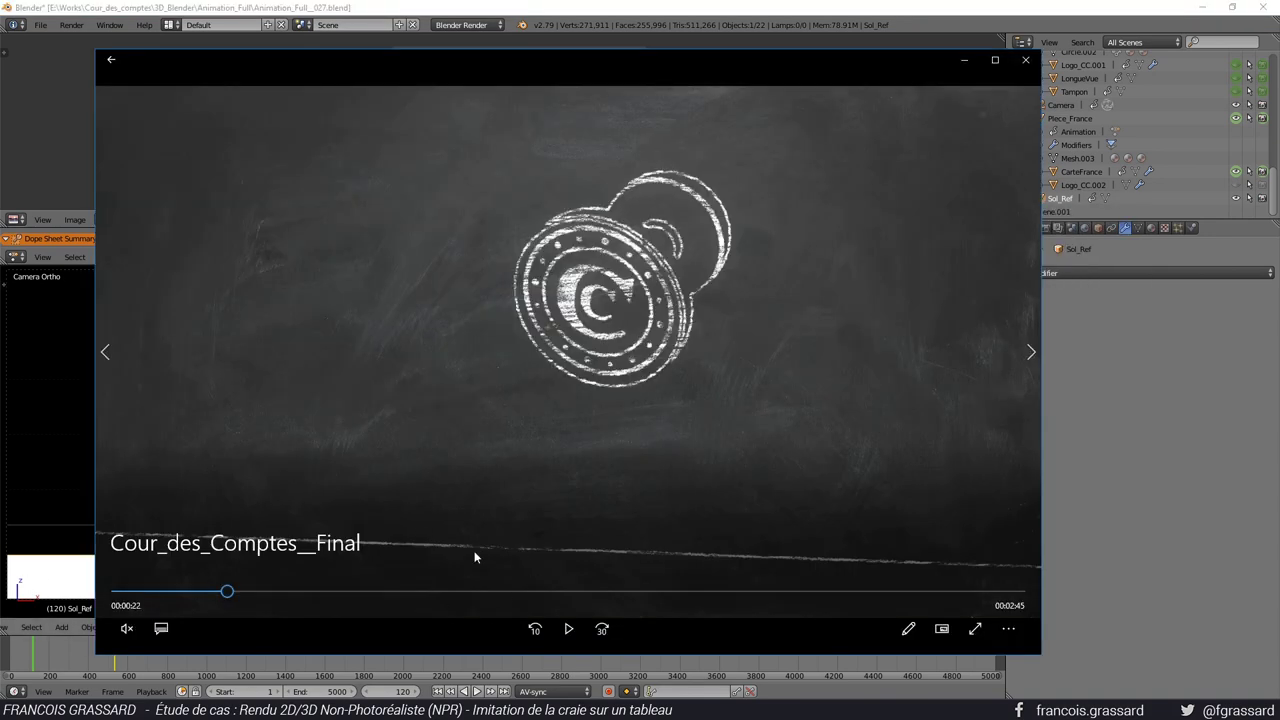
Rewind the chalk video to an earlier shot and compare it with the CC_Side_1 object in Blender.
mouse_move(300, 594)
mouse_down()
mouse_move(184, 607)
mouse_move(141, 594)
mouse_up()
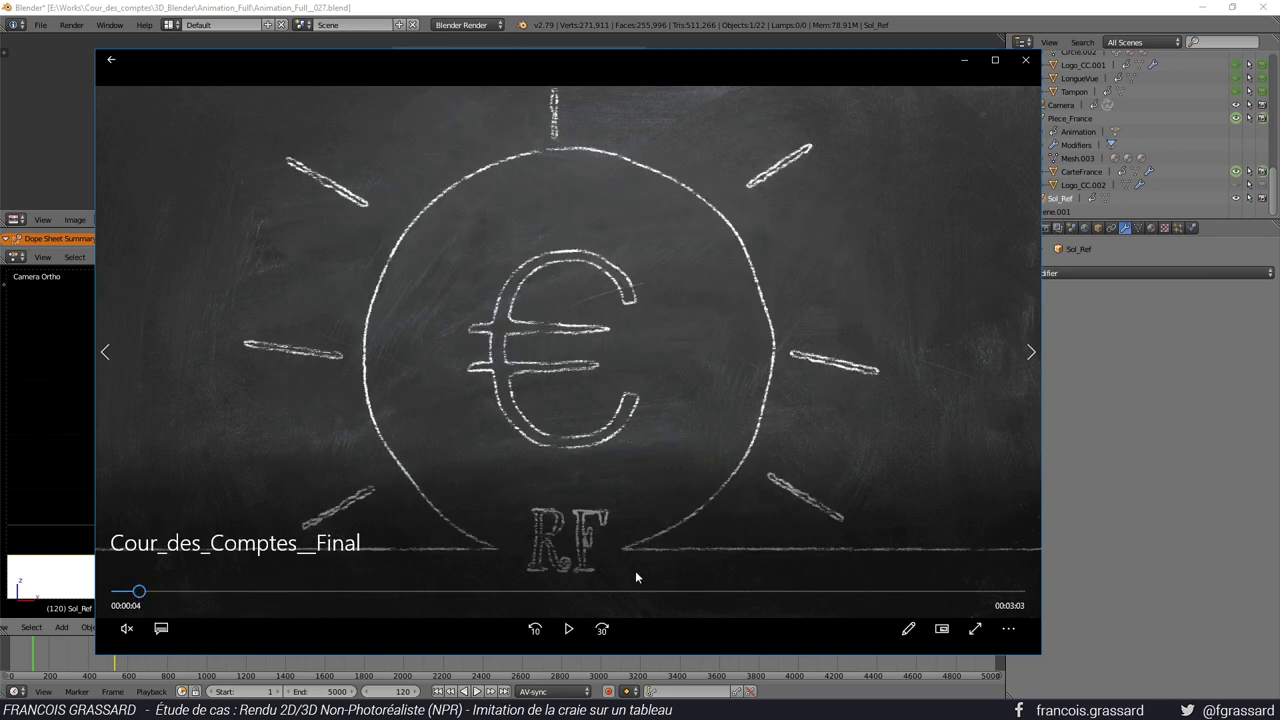
key(alt+Tab)
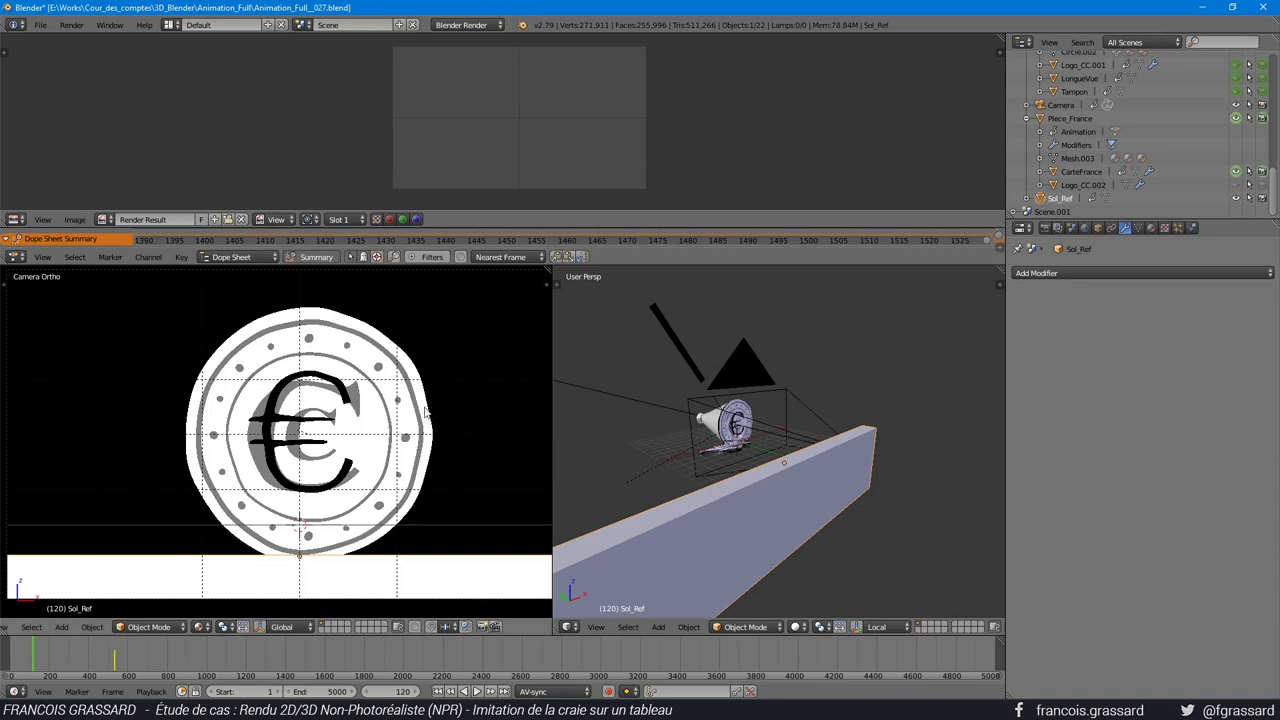
right_click(421, 377)
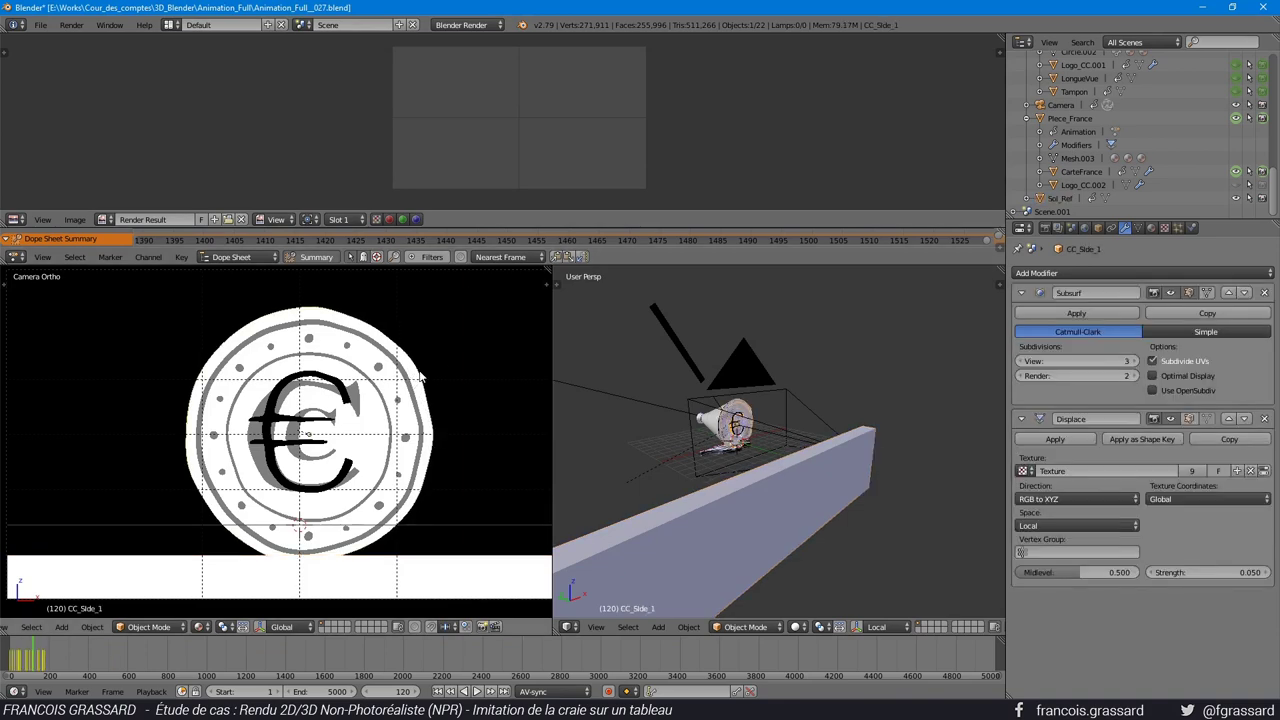
key(alt+Tab)
Scrub the video forward a few seconds, then start the animation playing in Blender.
click(161, 628)
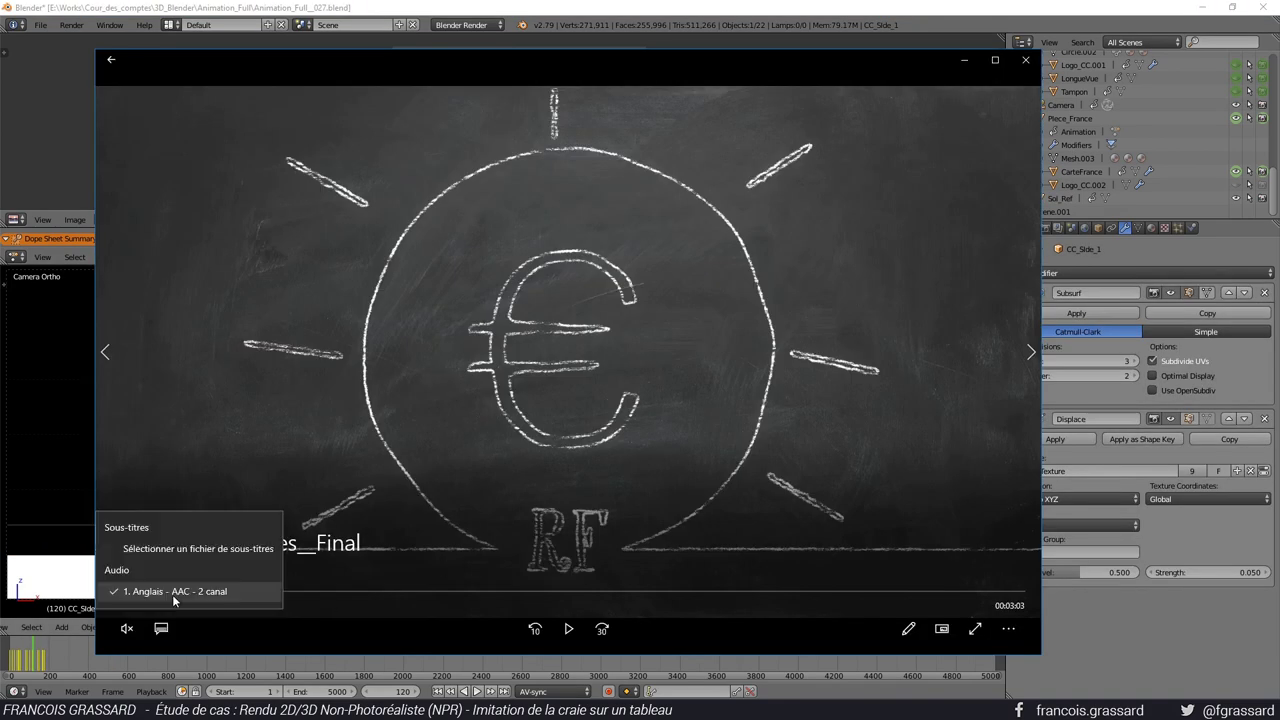
key(Escape)
drag(228, 595, 218, 595)
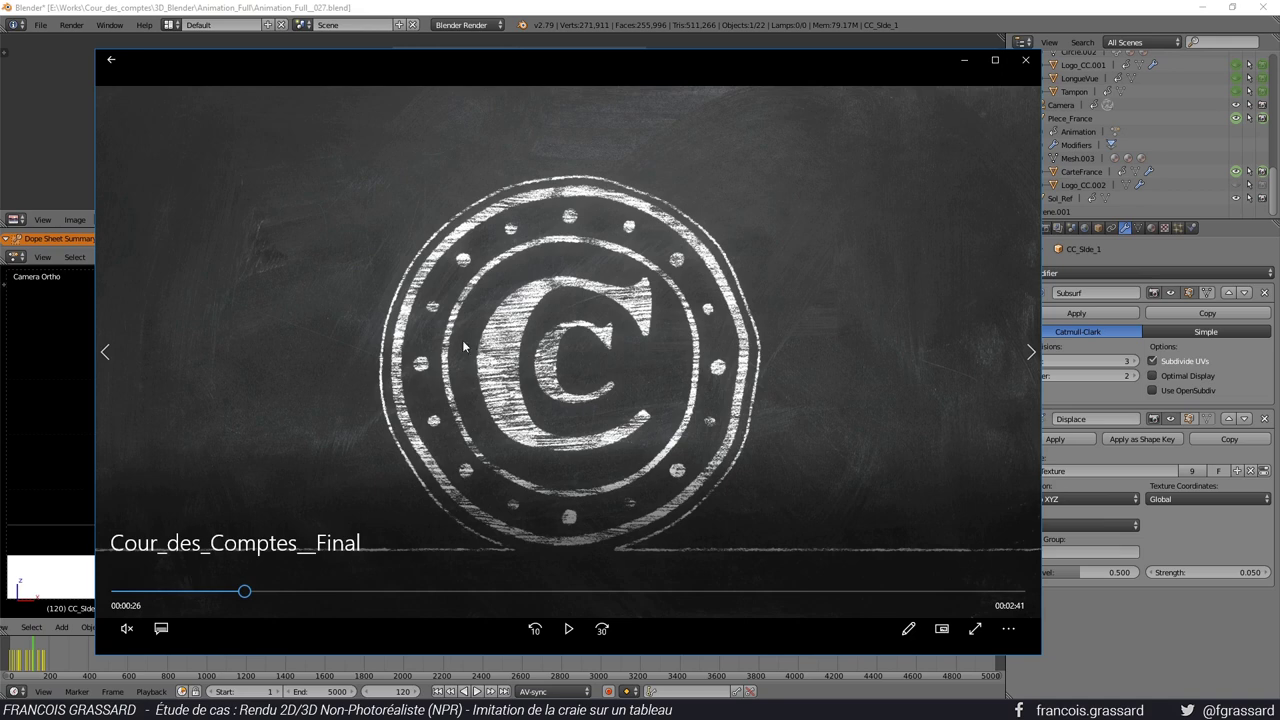
click(448, 7)
key(alt+a)
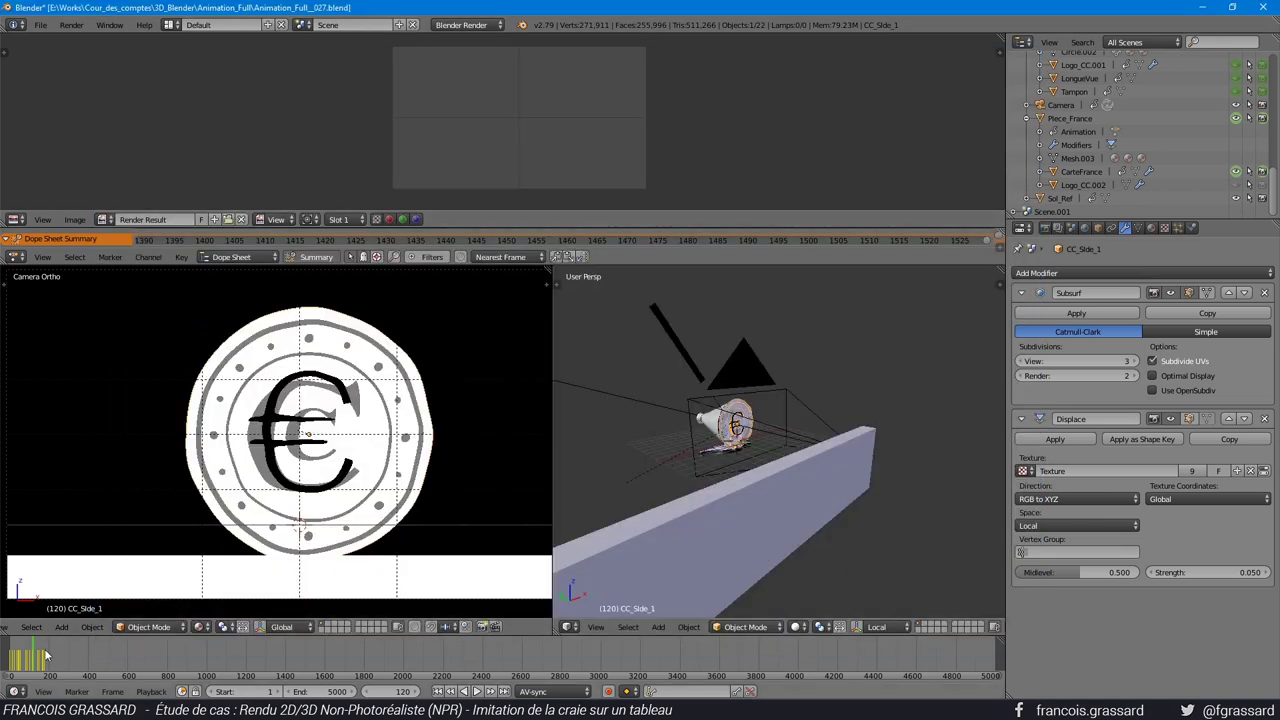
Stop playback, focus on the CarteFrance map and Piece_France coin, and scrub the morph.
drag(83, 672, 76, 673)
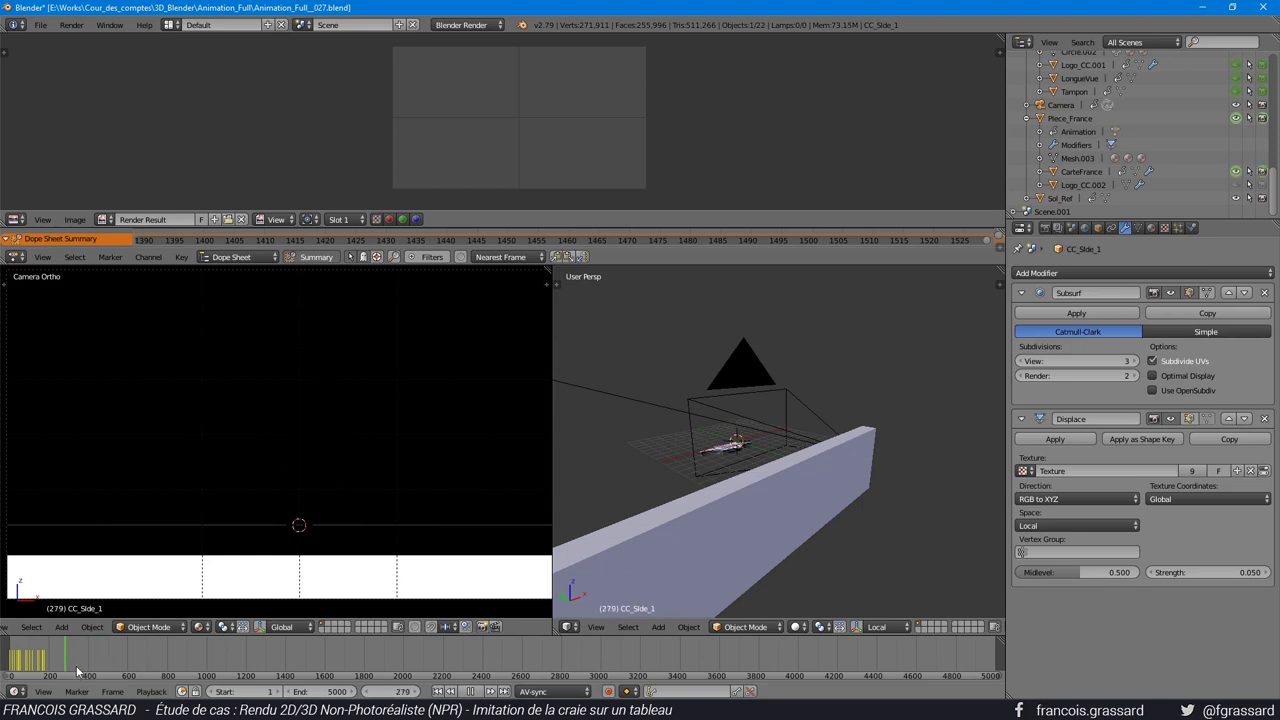
key(alt+a)
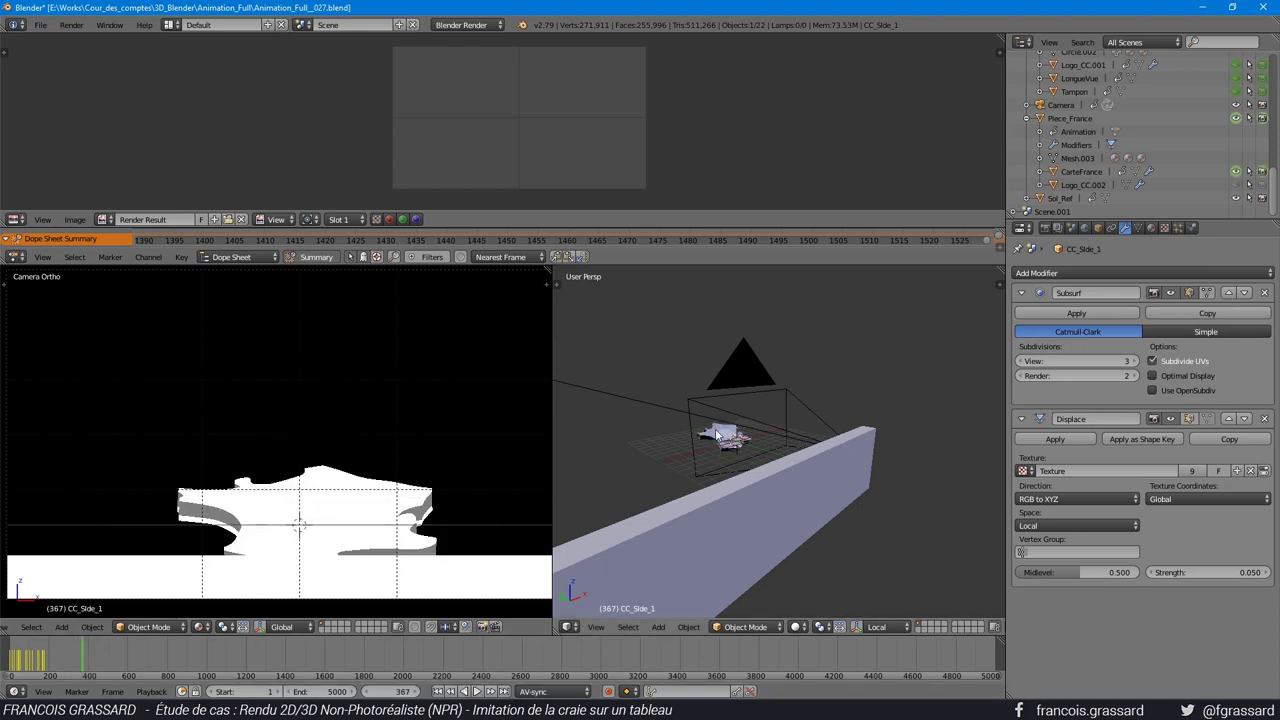
right_click(716, 434)
key(KP_Decimal)
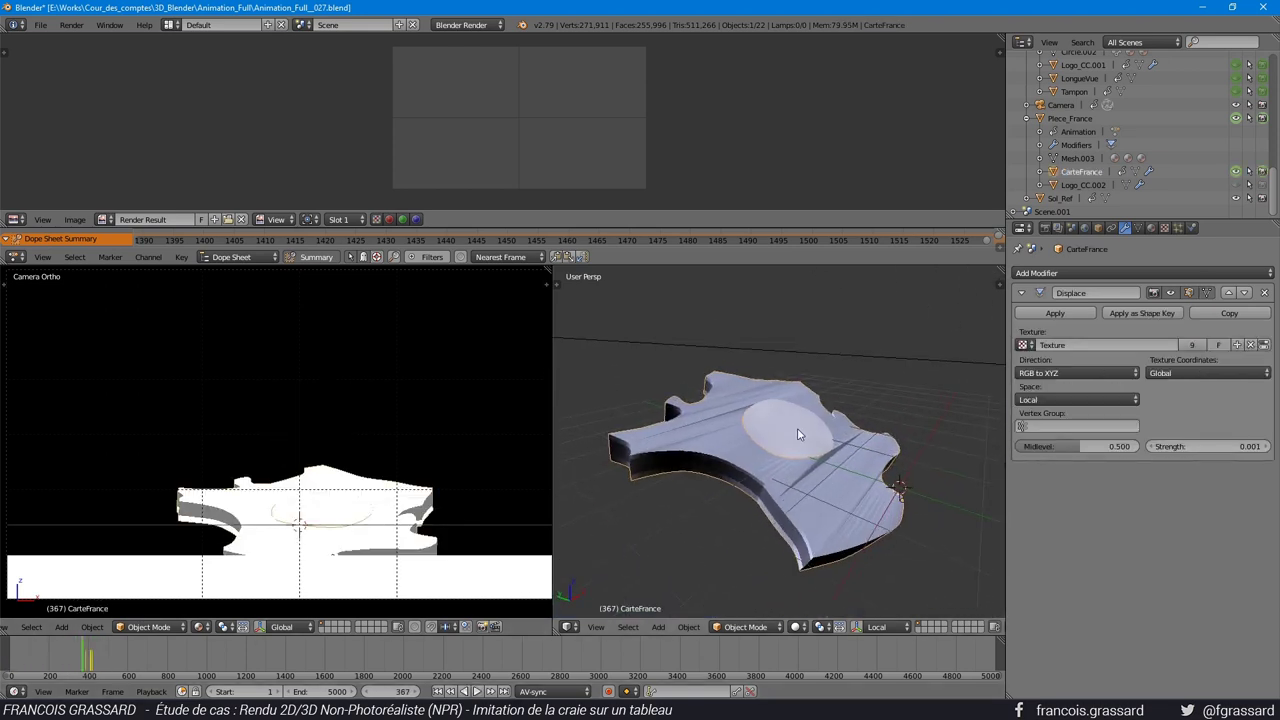
right_click(799, 434)
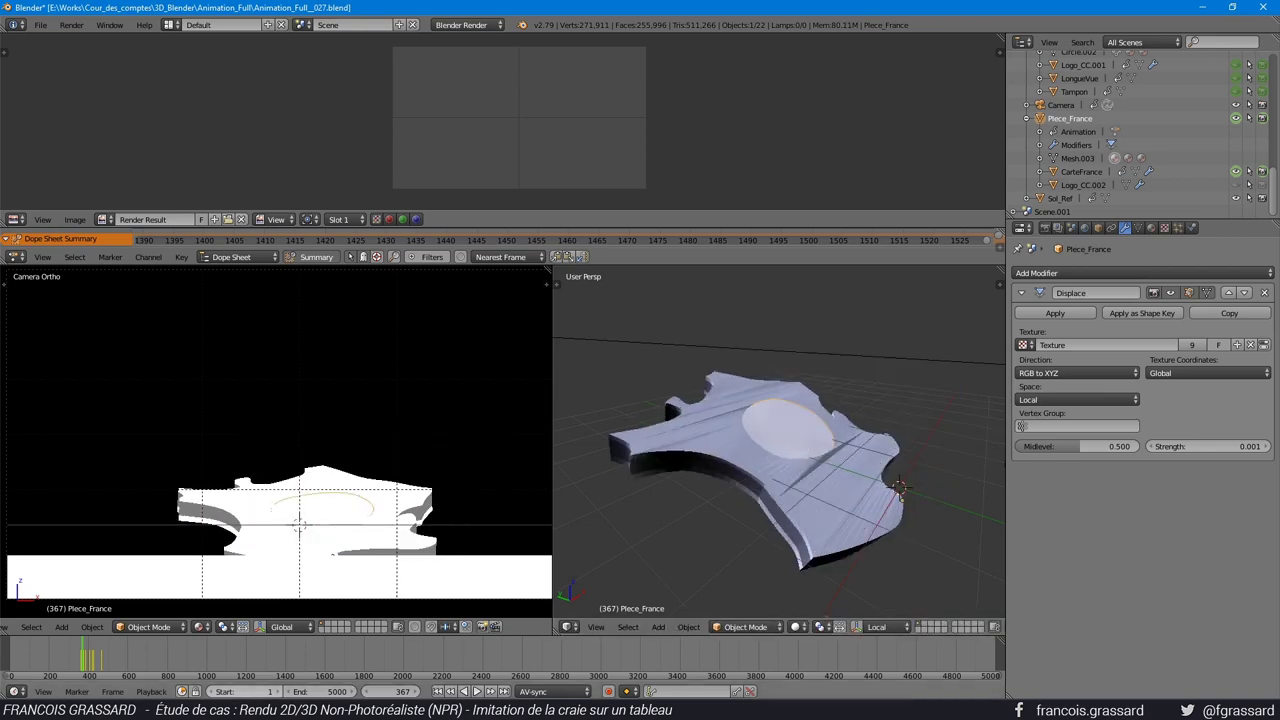
drag(95, 652, 84, 663)
Play the animation while orbiting to view the coin, lamp, floor and camera frustum.
key(space)
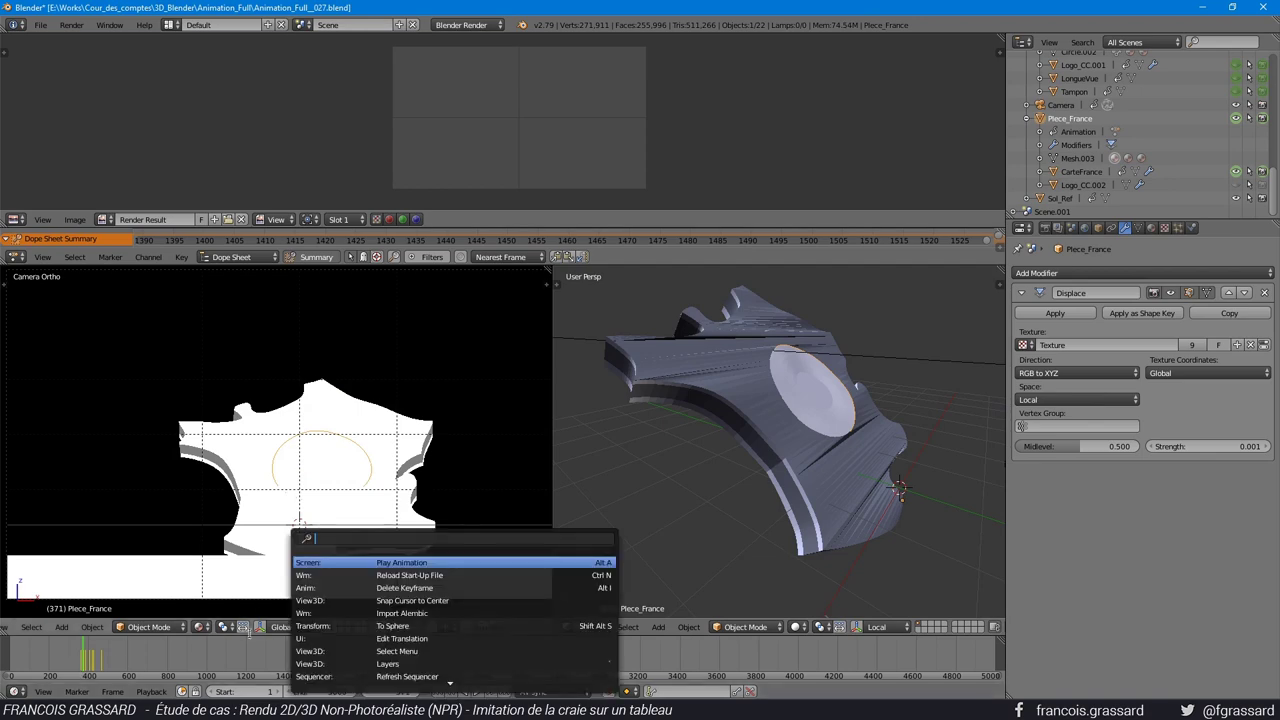
key(Return)
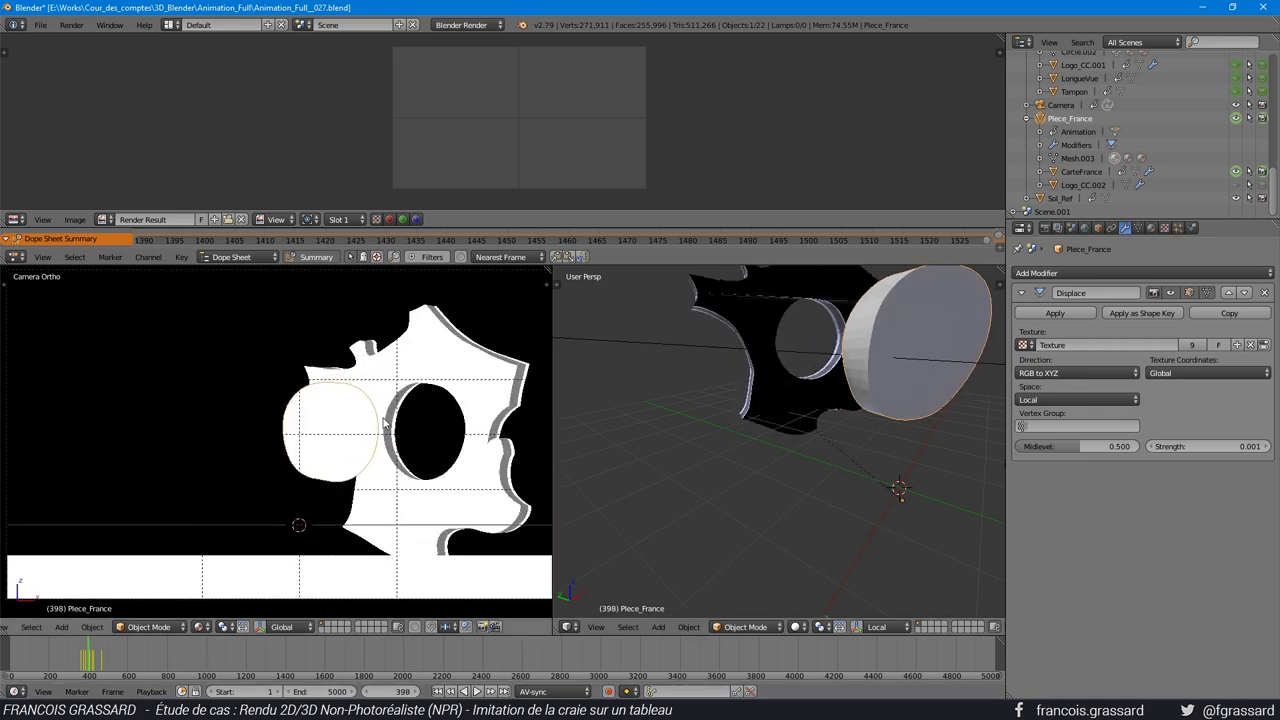
scroll(685, 392, down, 3)
mouse_move(685, 392)
mouse_down()
mouse_move(746, 453)
mouse_move(800, 457)
mouse_up()
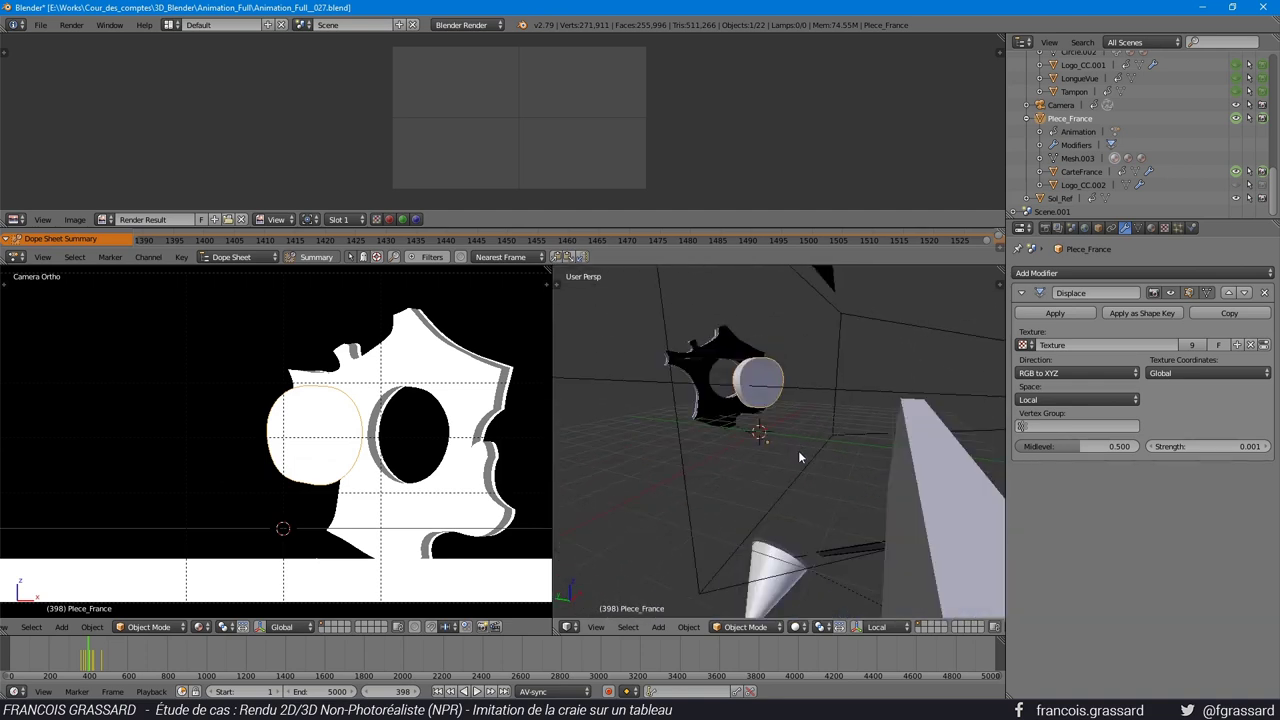
mouse_move(798, 450)
mouse_down()
mouse_move(852, 467)
mouse_move(811, 464)
mouse_up()
key(shift+alt+a)
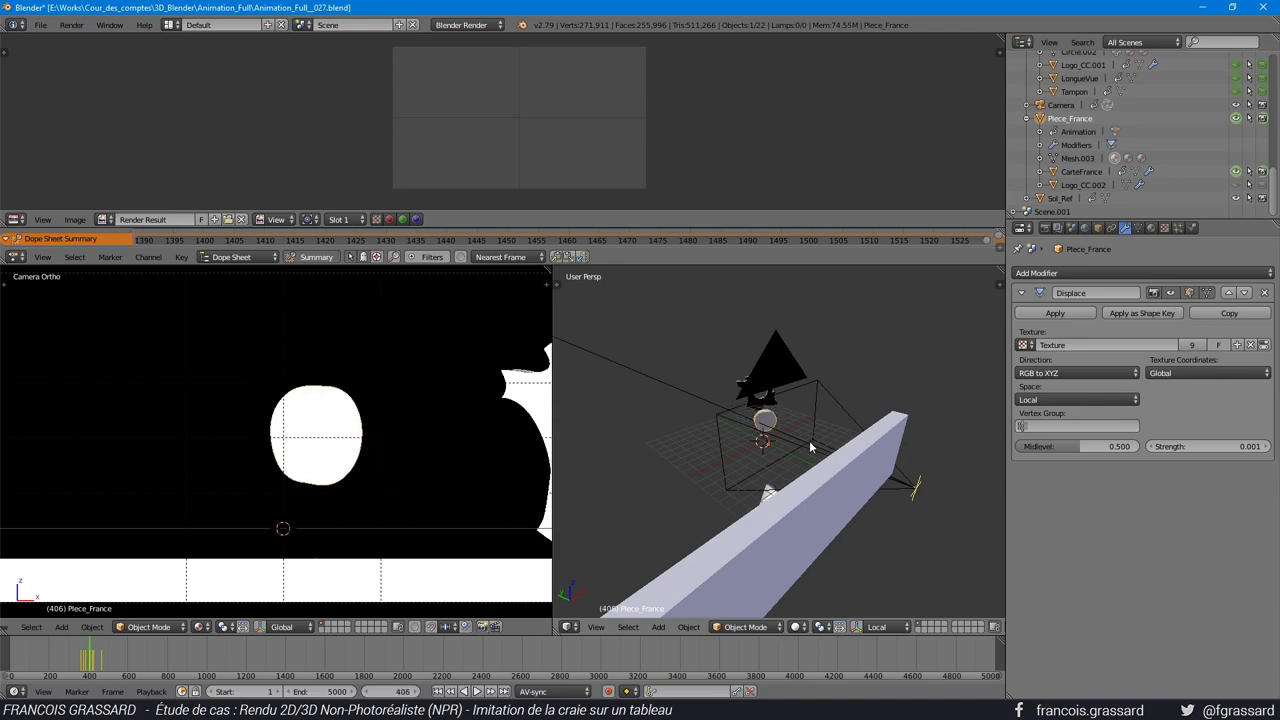
key(alt+Tab)
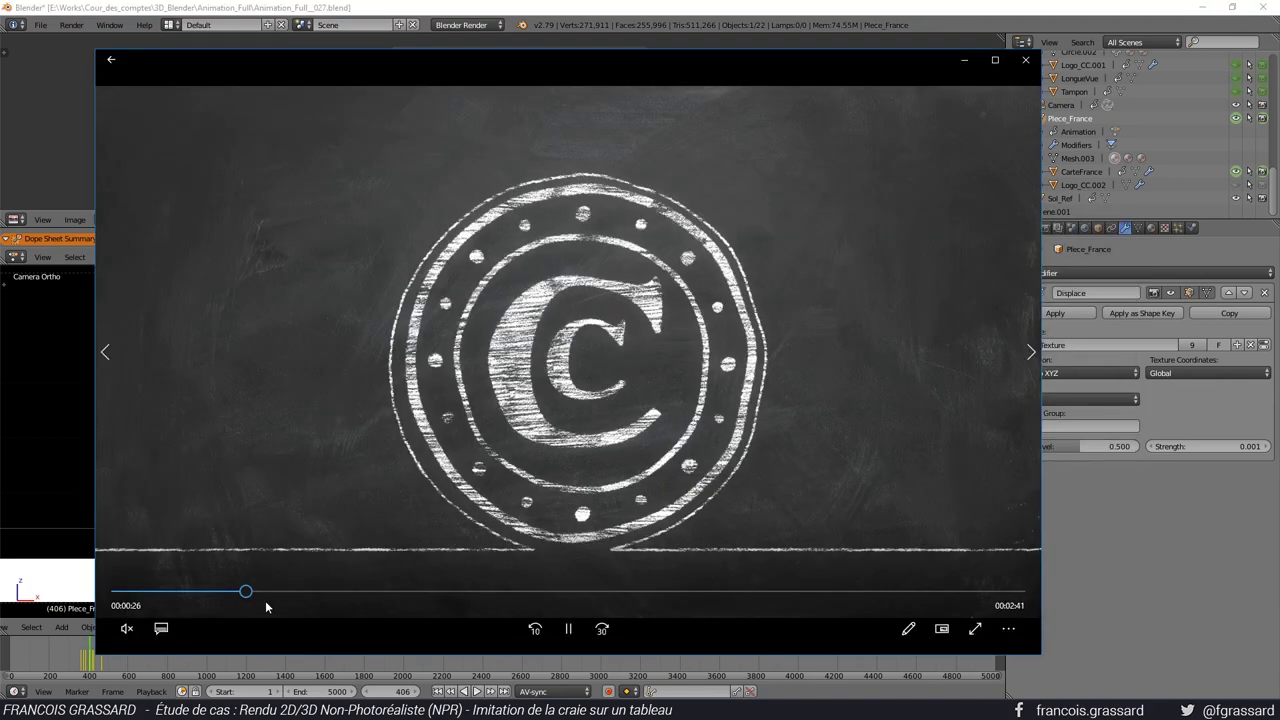
Scrub the chalk video from the chalk arches forward to the euro coin.
click(210, 592)
key(alt+Tab)
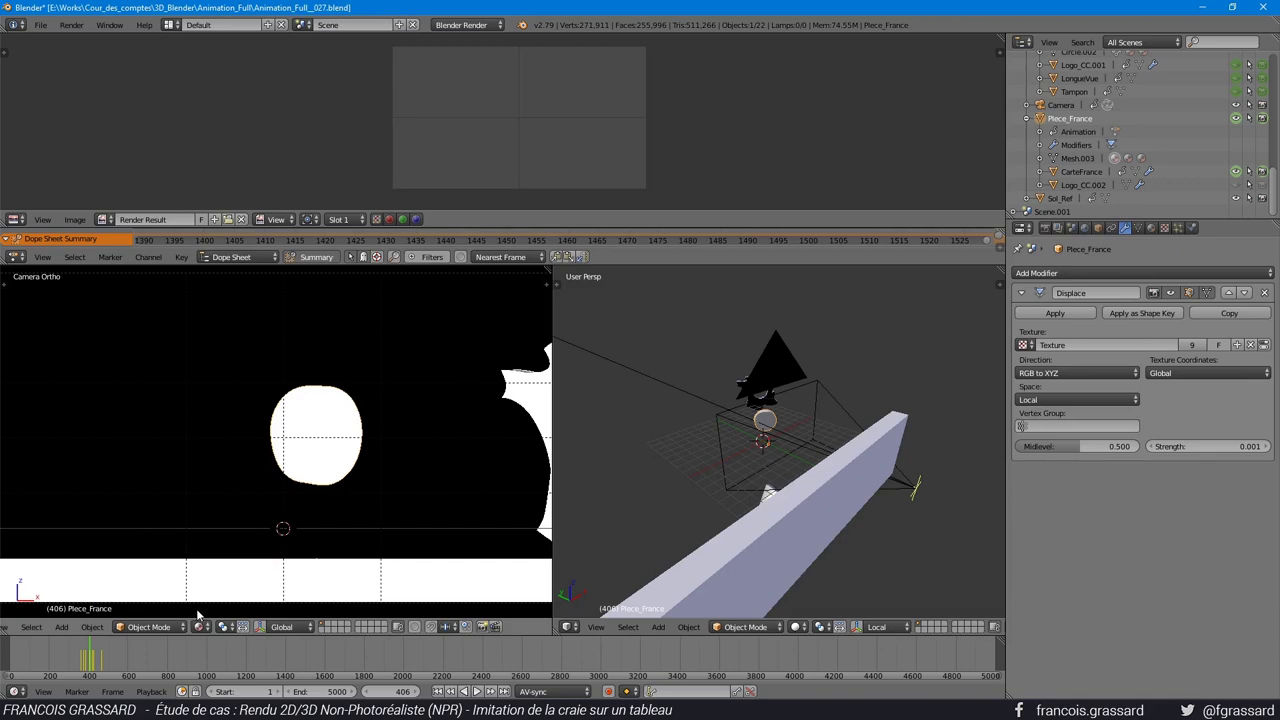
key(alt+Tab)
click(160, 592)
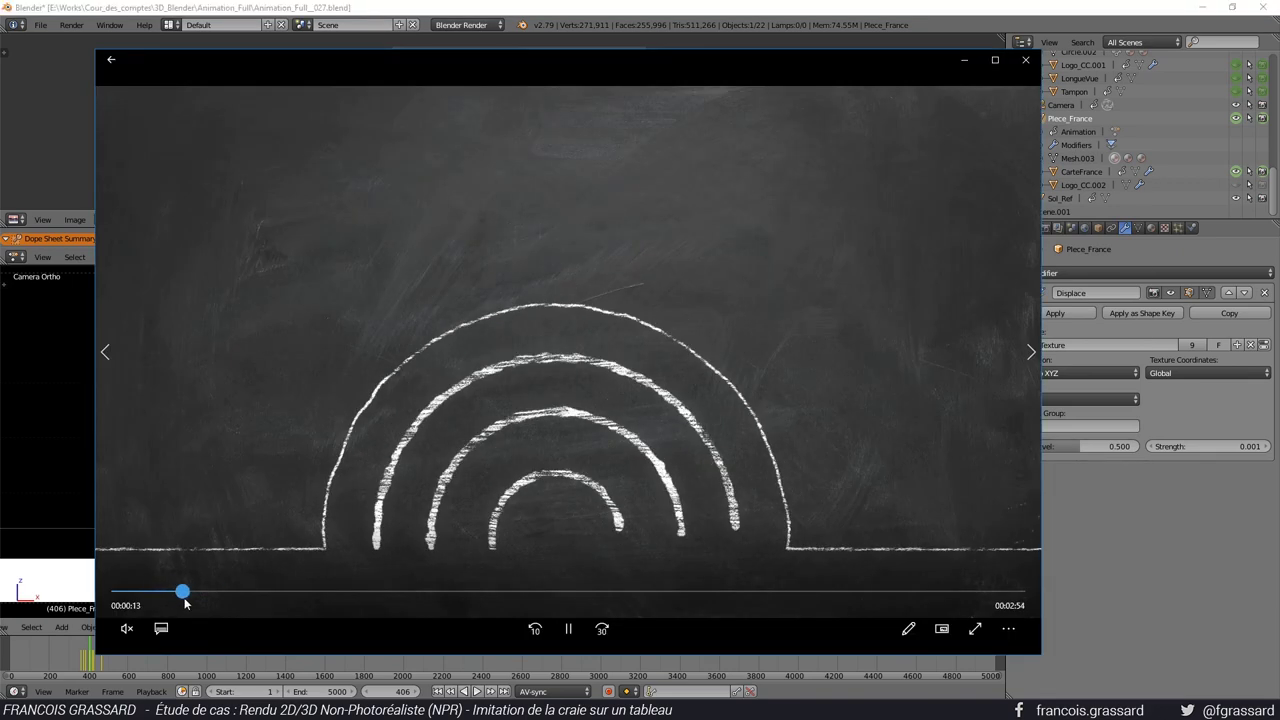
drag(185, 592, 305, 598)
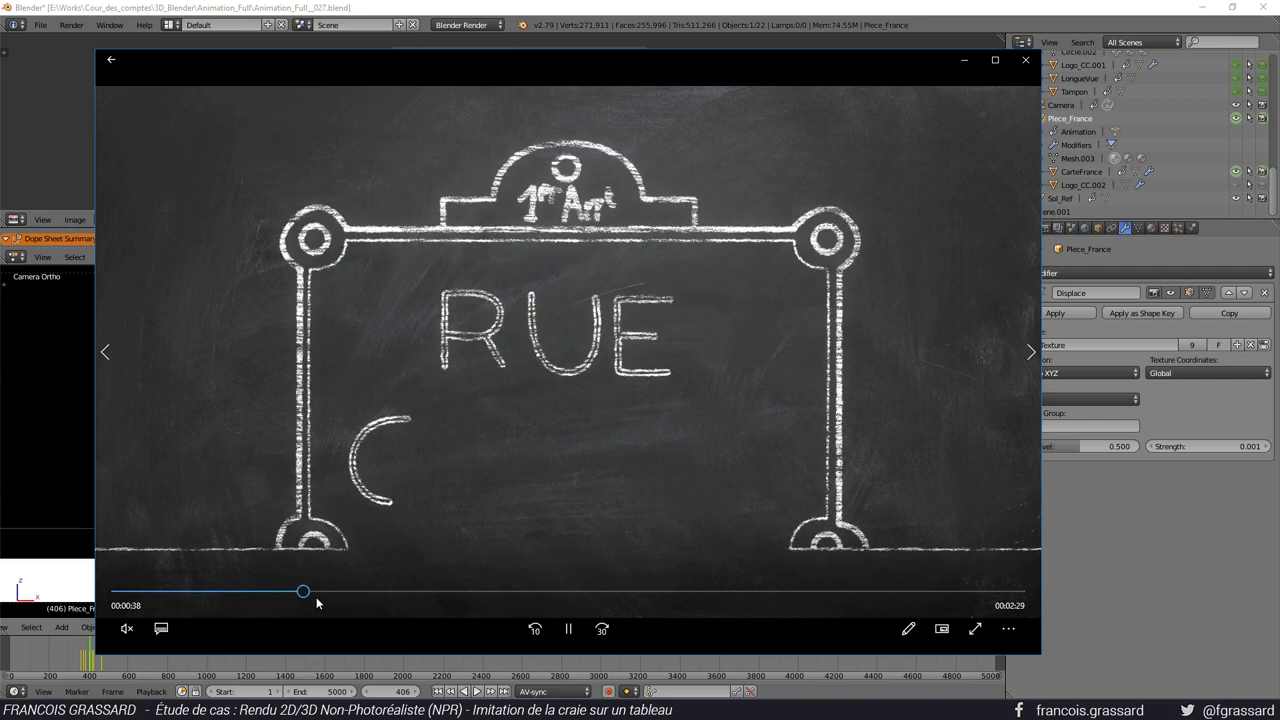
Rewind the video 10 seconds, minimize the player, and scrub Blender back to frame 330.
click(535, 629)
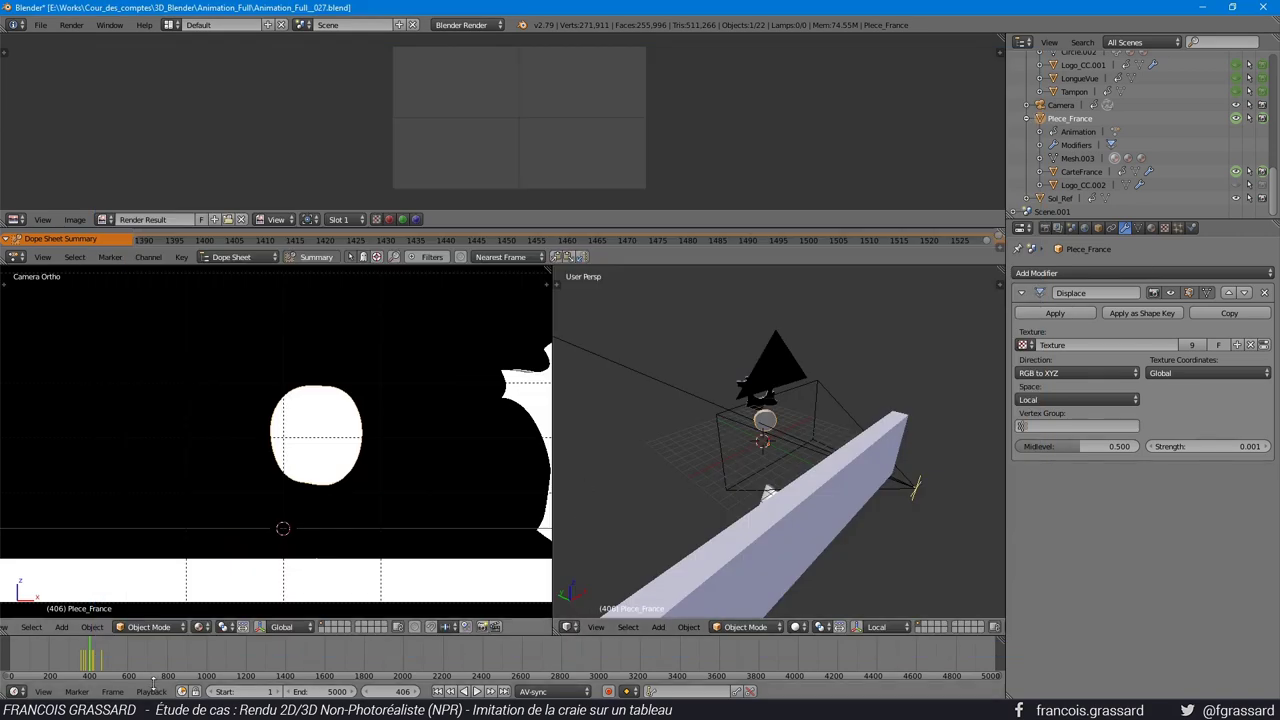
click(88, 651)
mouse_move(88, 651)
mouse_down()
mouse_move(68, 654)
mouse_move(101, 668)
mouse_up()
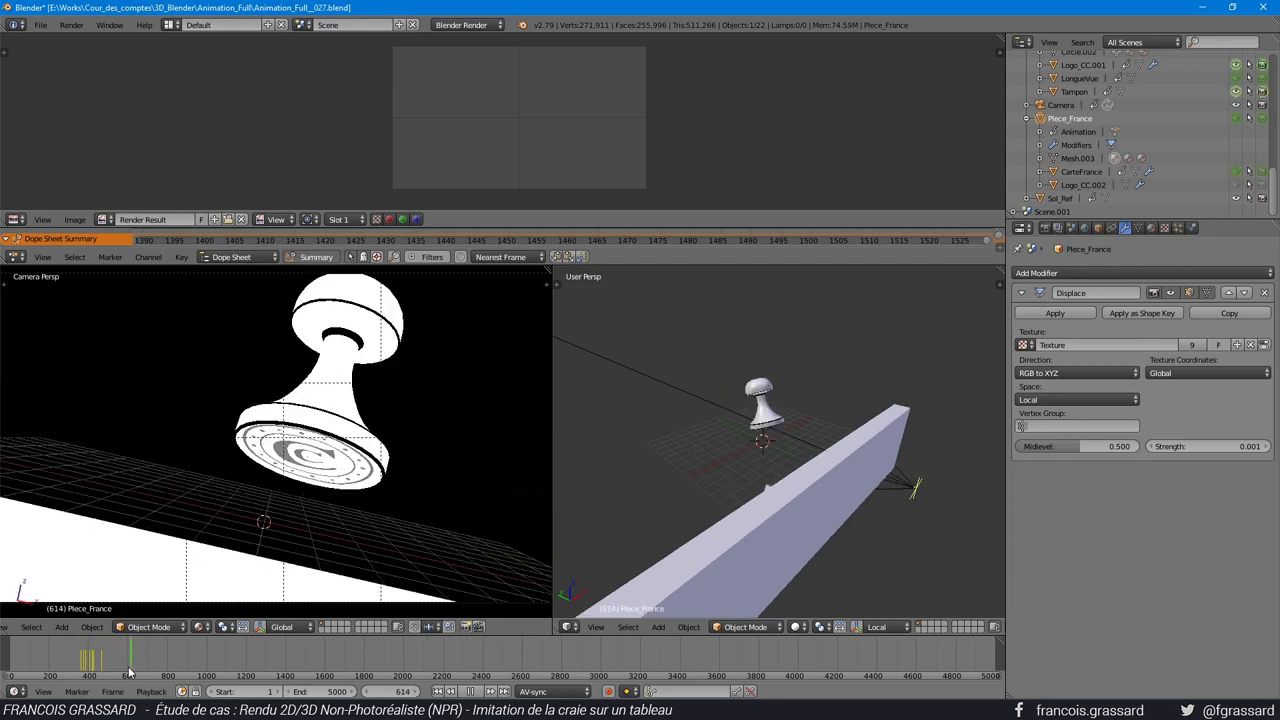
Play the animation to frame 570, selecting and orbiting around the Tampon stamp and Sol_Ref wall.
key(alt+a)
right_click(350, 348)
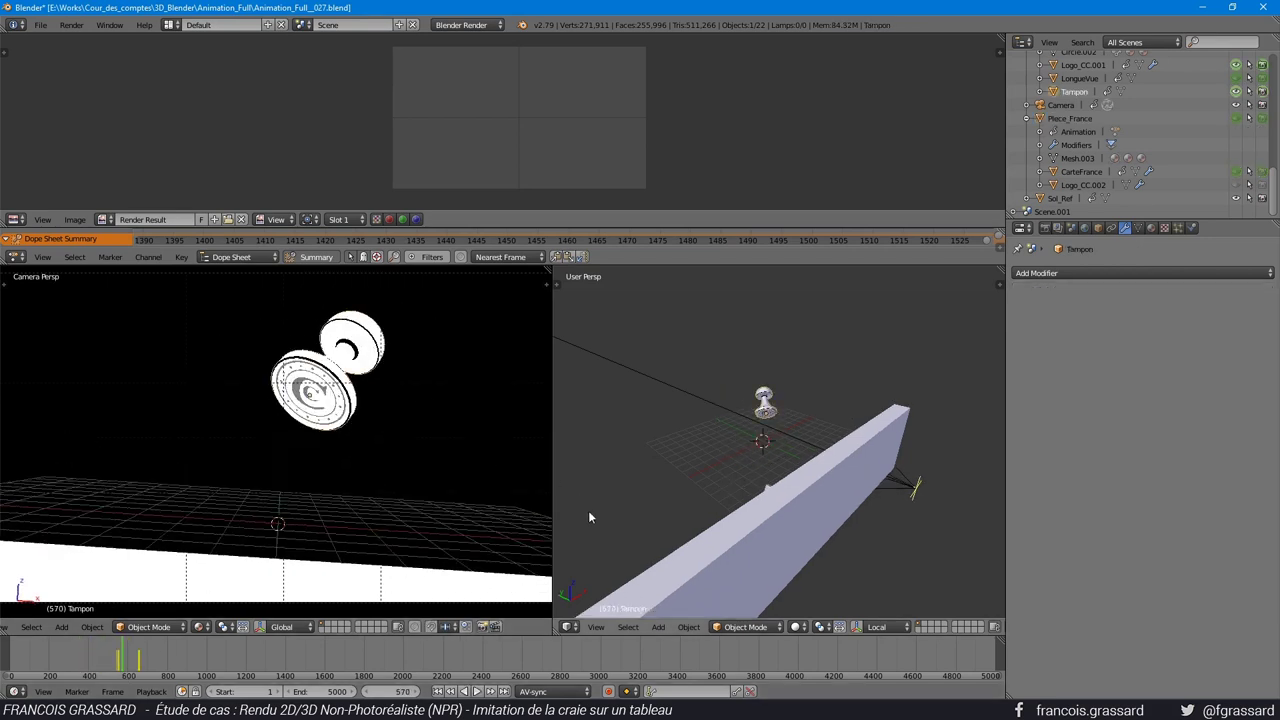
scroll(830, 425, up, 3)
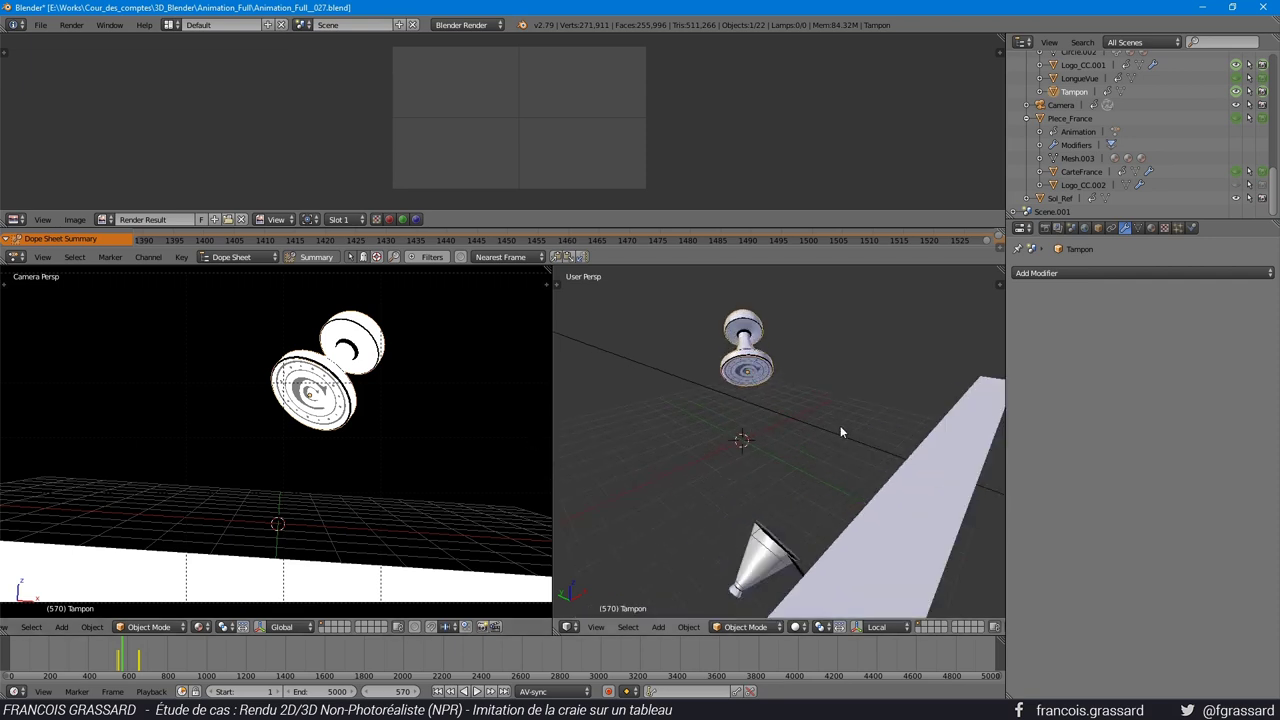
scroll(813, 426, up, 2)
drag(813, 426, 838, 444)
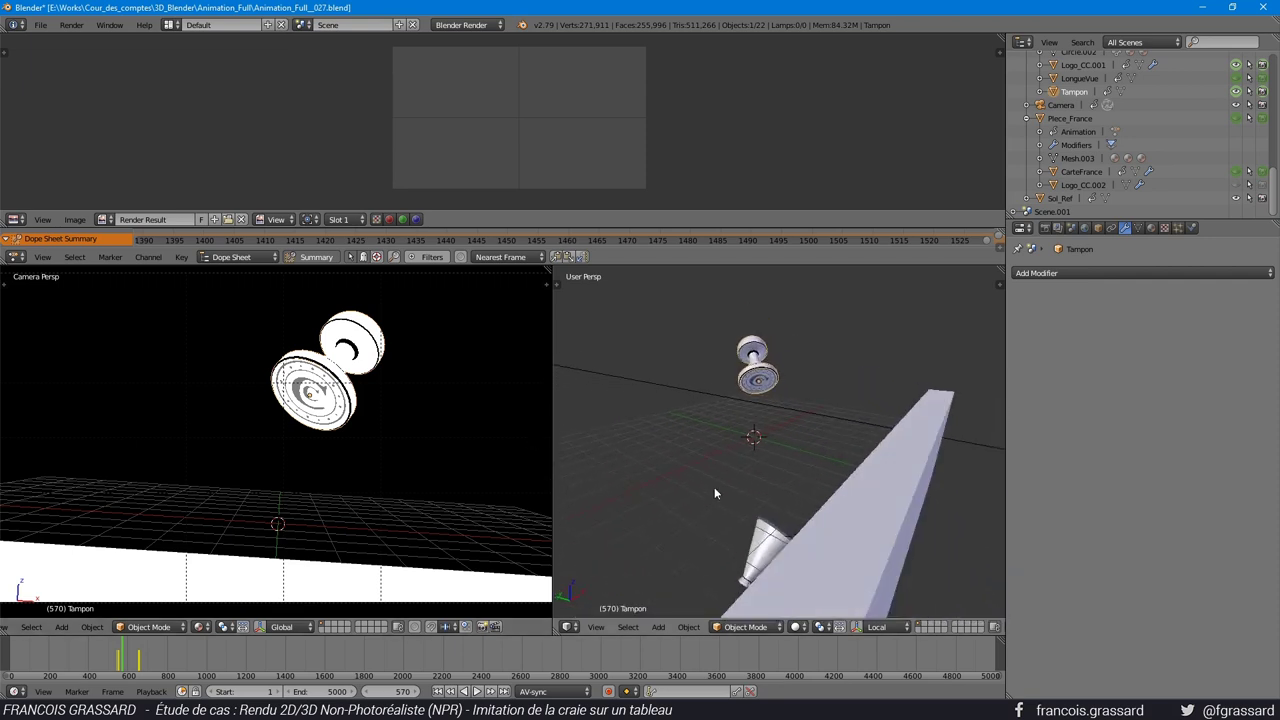
right_click(898, 494)
drag(851, 504, 790, 473)
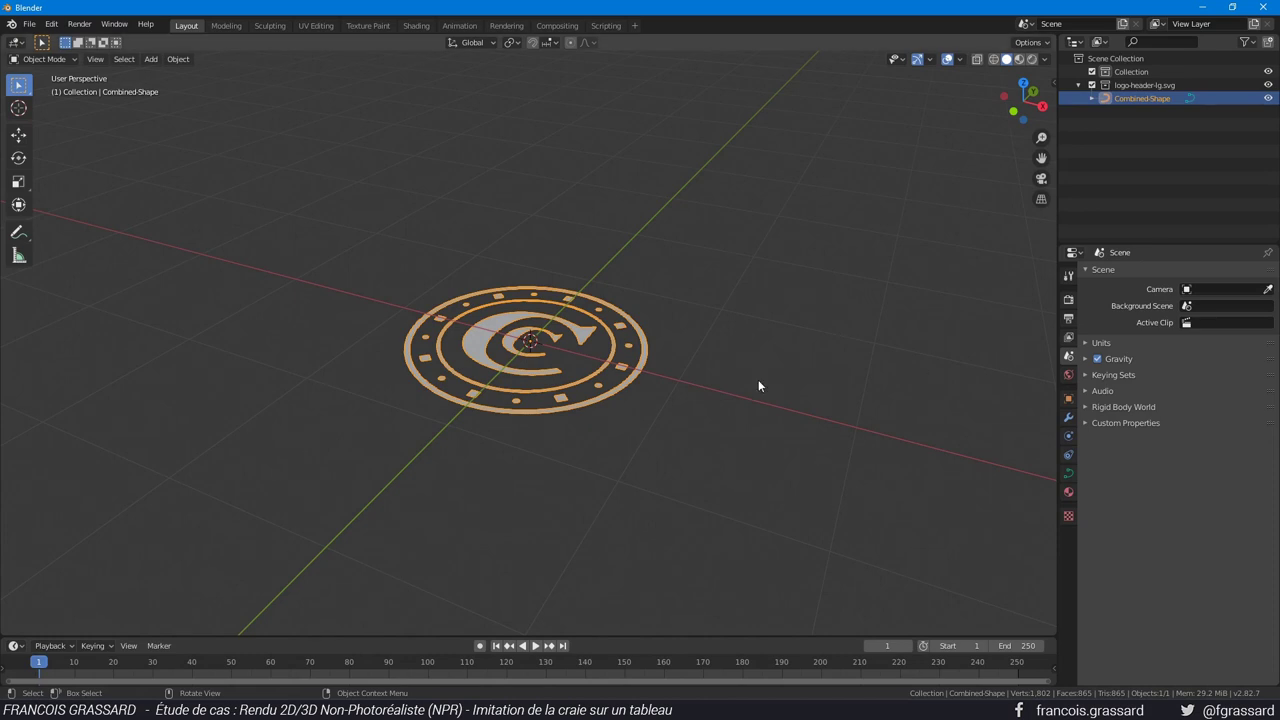
Expand the logo's Visibility and Viewport Display settings and widen the properties area.
click(1070, 400)
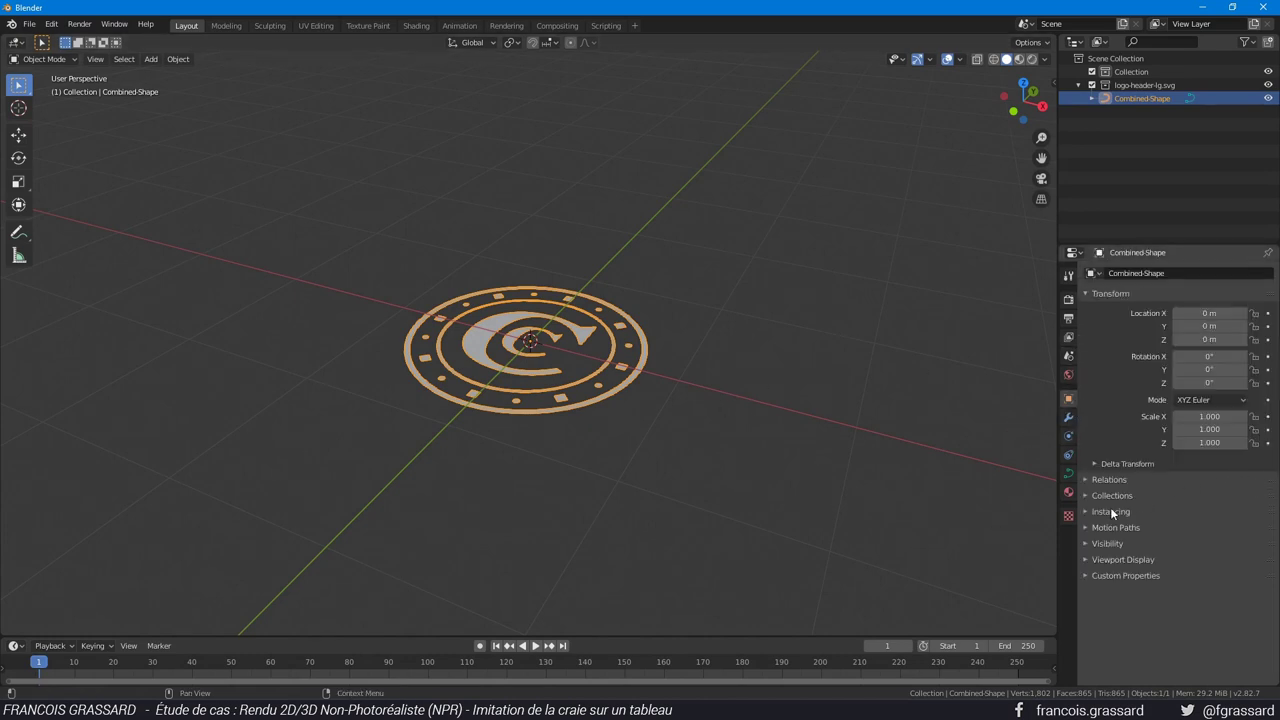
click(1114, 542)
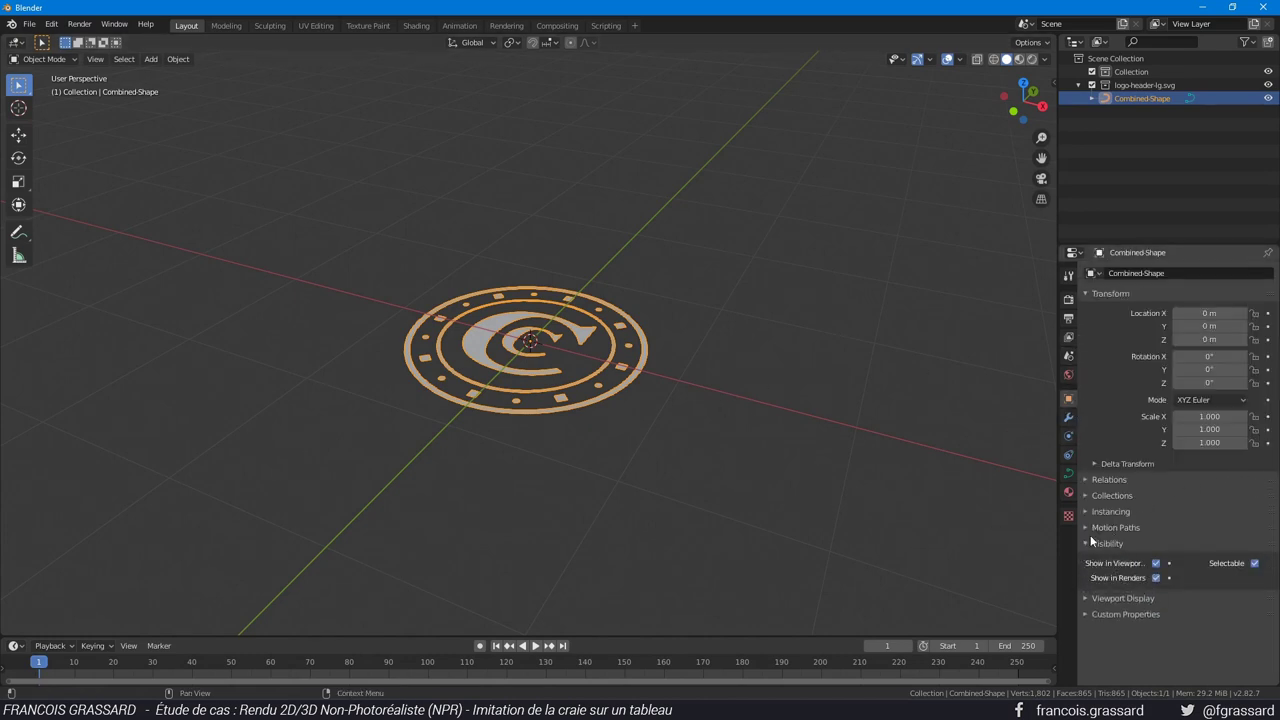
click(1104, 598)
scroll(1130, 580, down, 1)
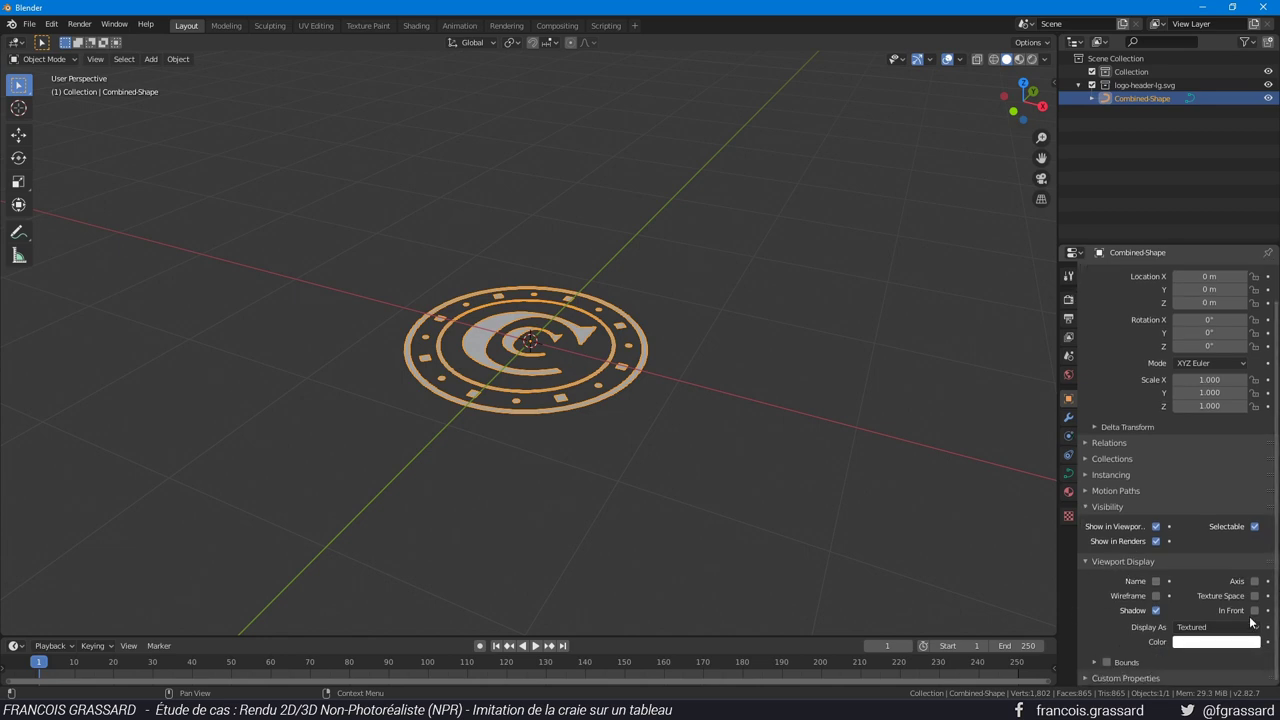
scroll(1236, 566, up, 3)
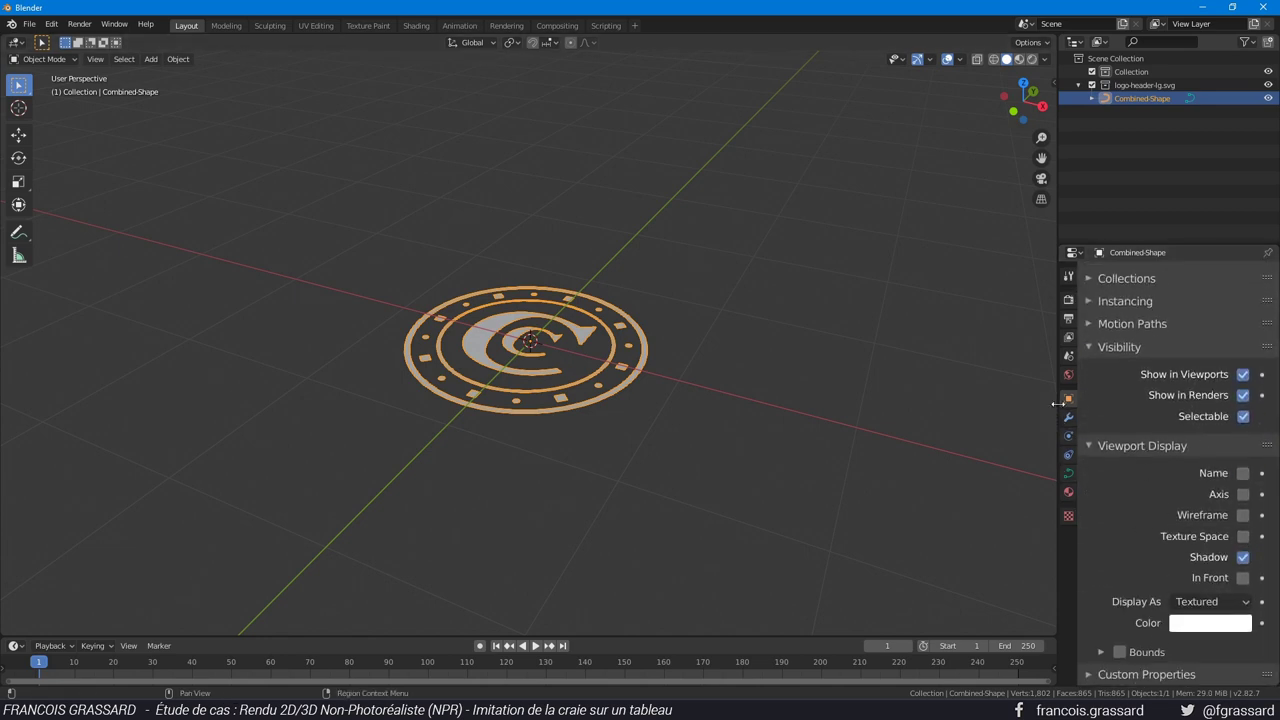
drag(1056, 405, 904, 400)
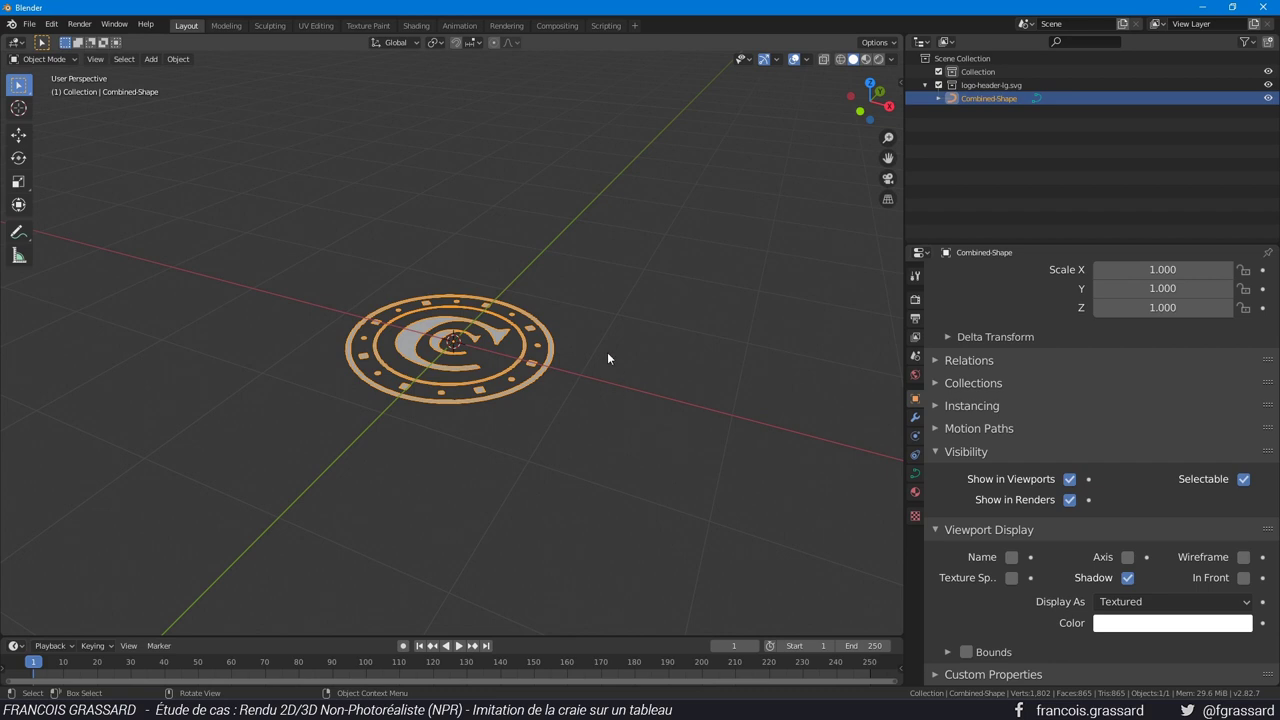
Add a cube and raise it along Z above the logo.
key(shift+a)
mouse_move(564, 285)
click(615, 290)
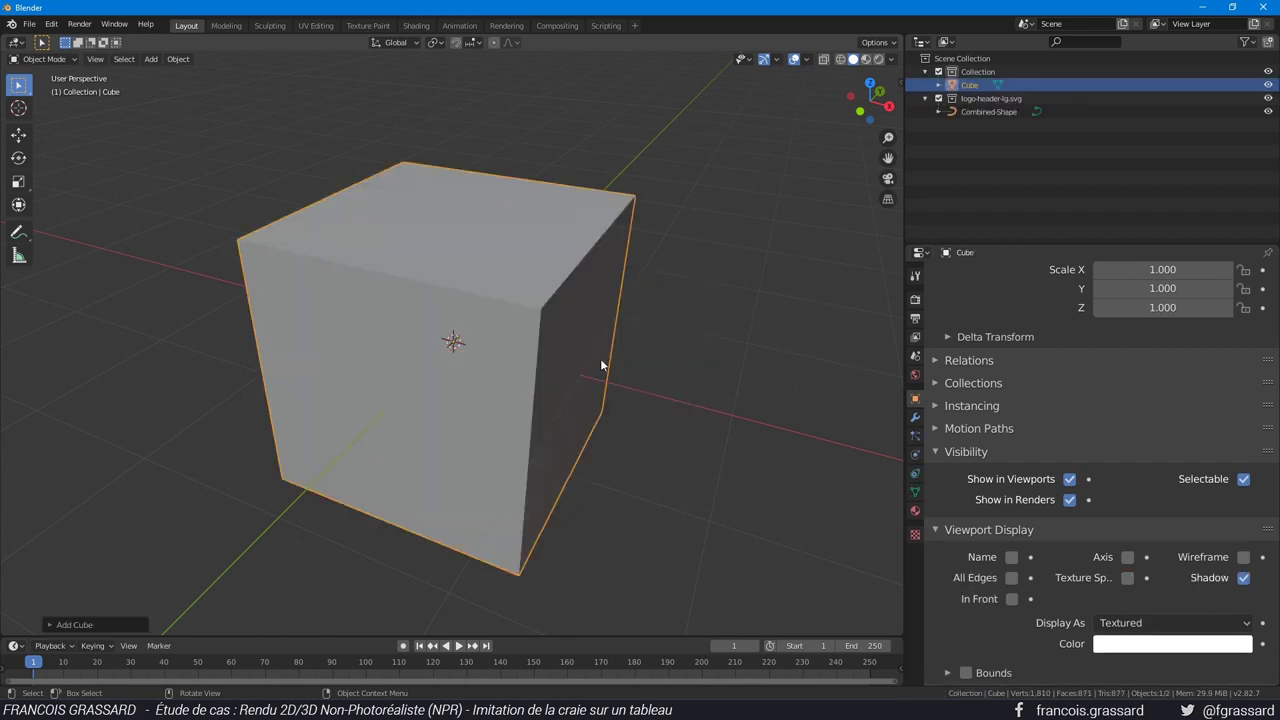
key(g)
key(z)
click(584, 268)
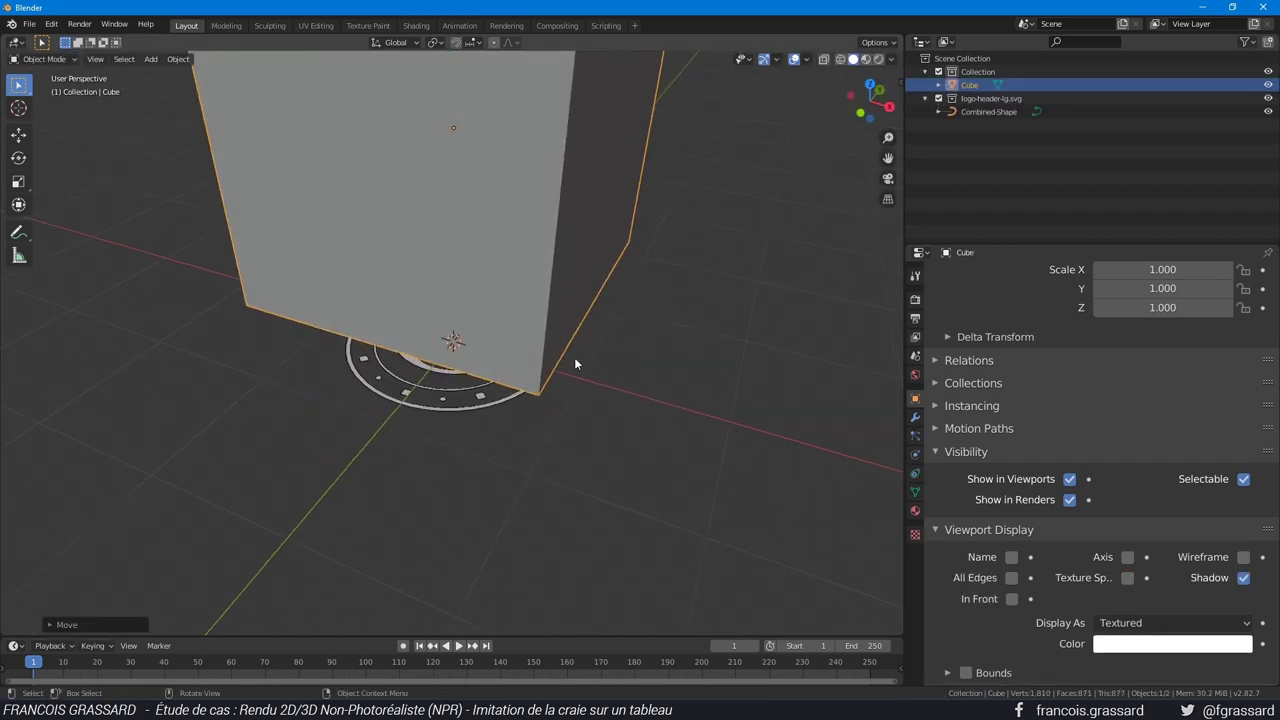
drag(598, 388, 469, 402)
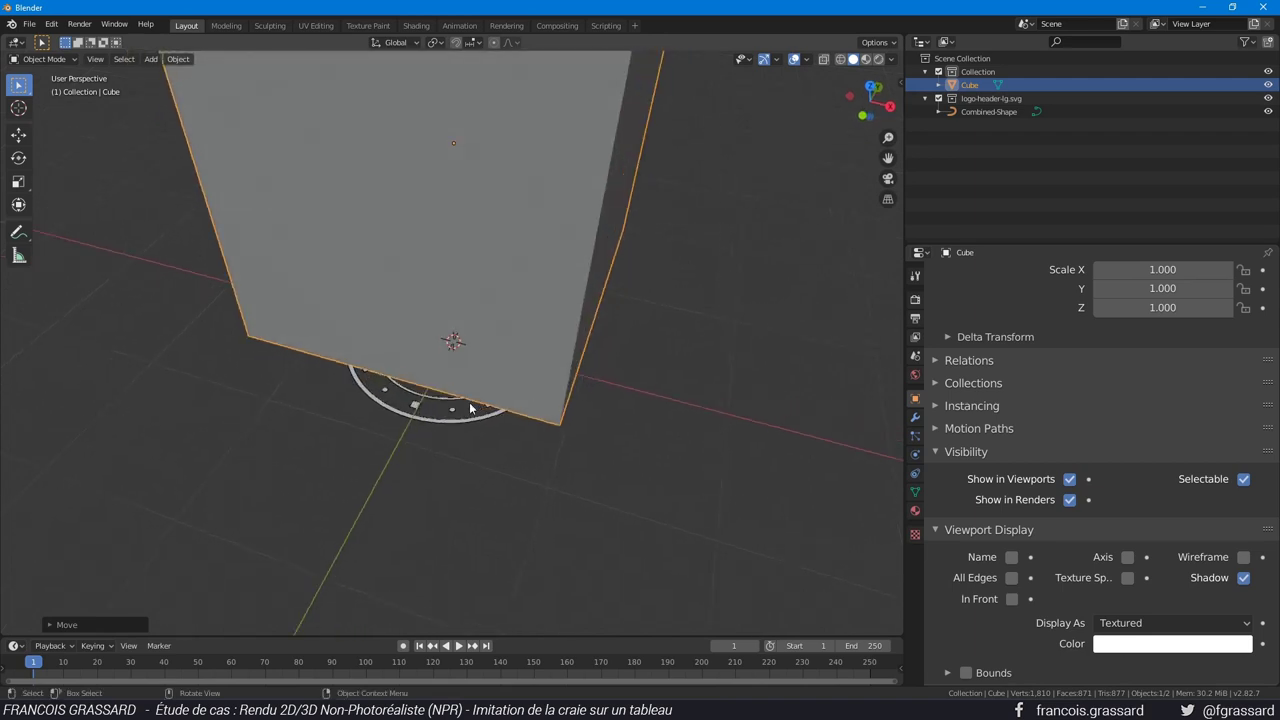
Set the Combined-Shape logo to display In Front and check it against the cube.
click(382, 418)
click(1243, 578)
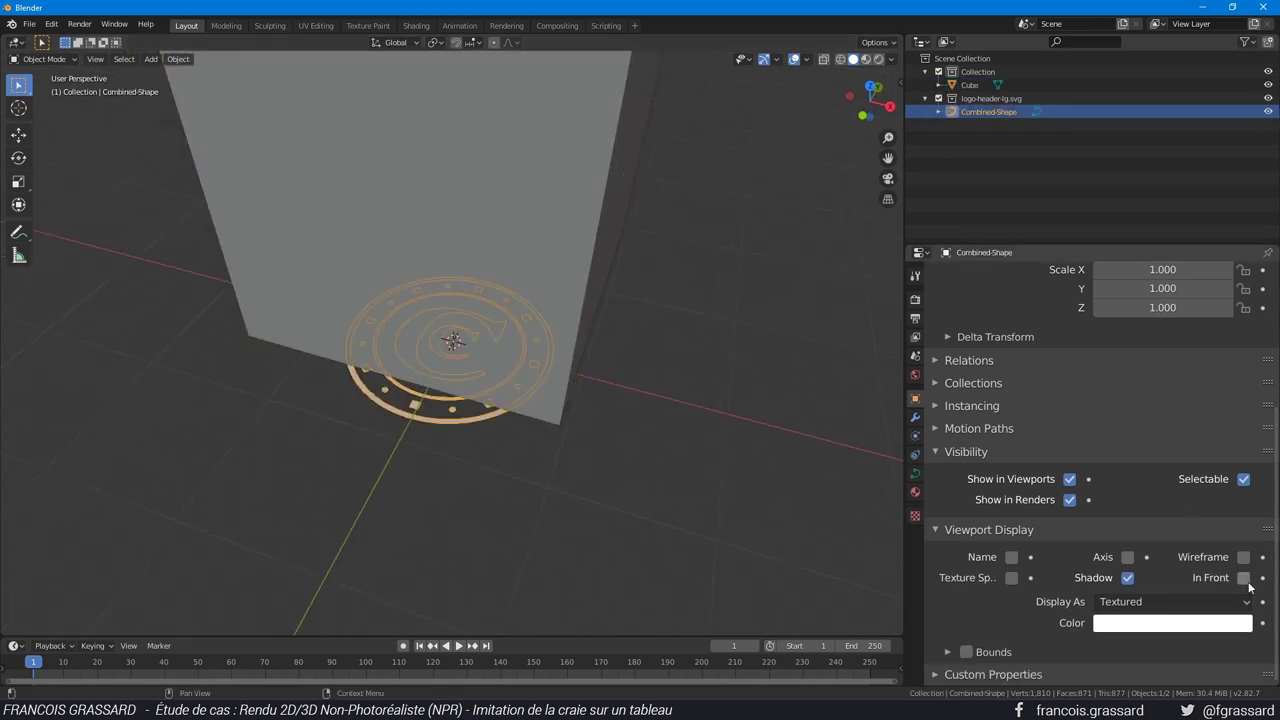
click(718, 456)
mouse_move(686, 437)
mouse_down()
mouse_move(612, 503)
mouse_move(615, 521)
mouse_up()
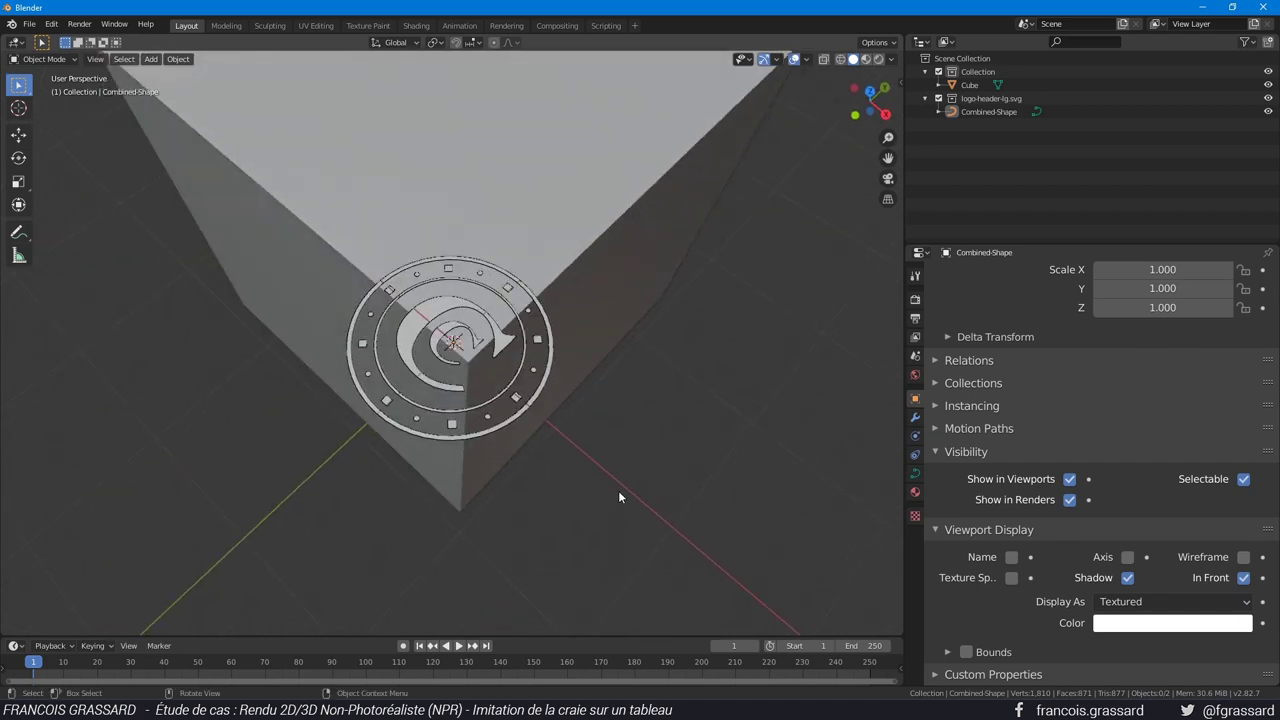
drag(618, 496, 546, 460)
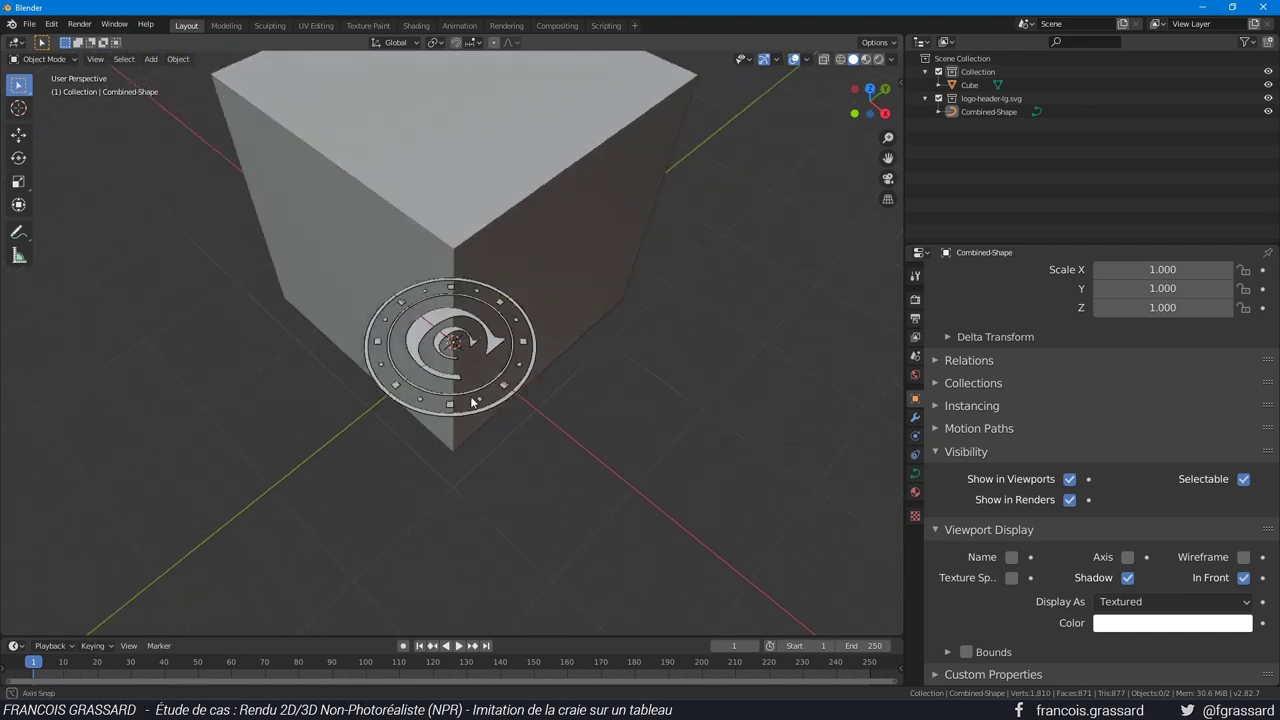
key(alt+Tab)
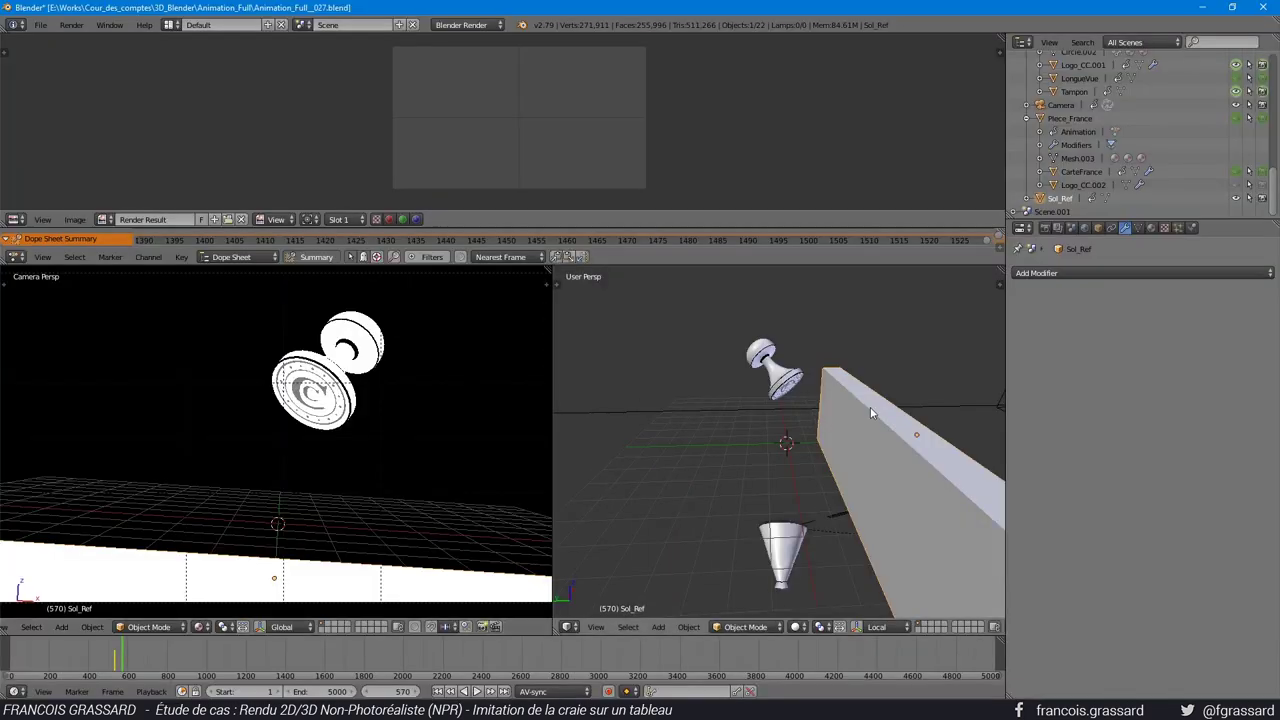
Toggle the Sol_Ref wall's X-Ray display off and on, leaving it enabled.
right_click(871, 413)
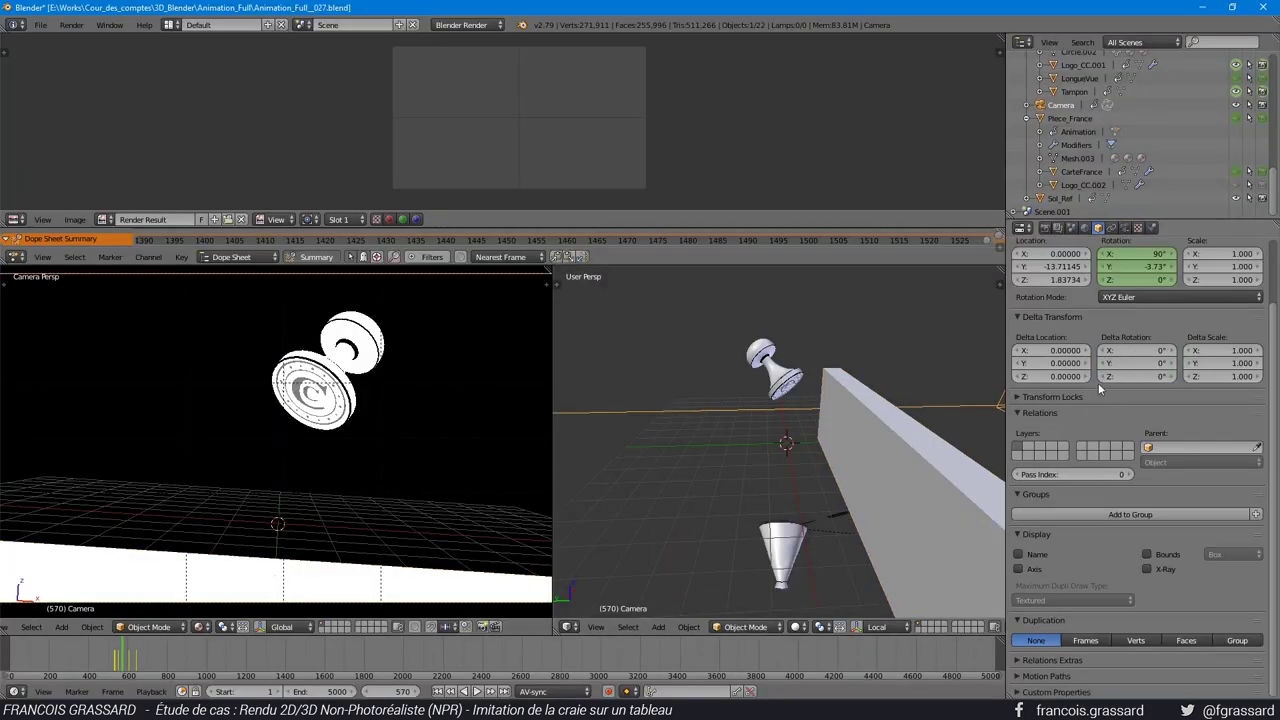
right_click(922, 494)
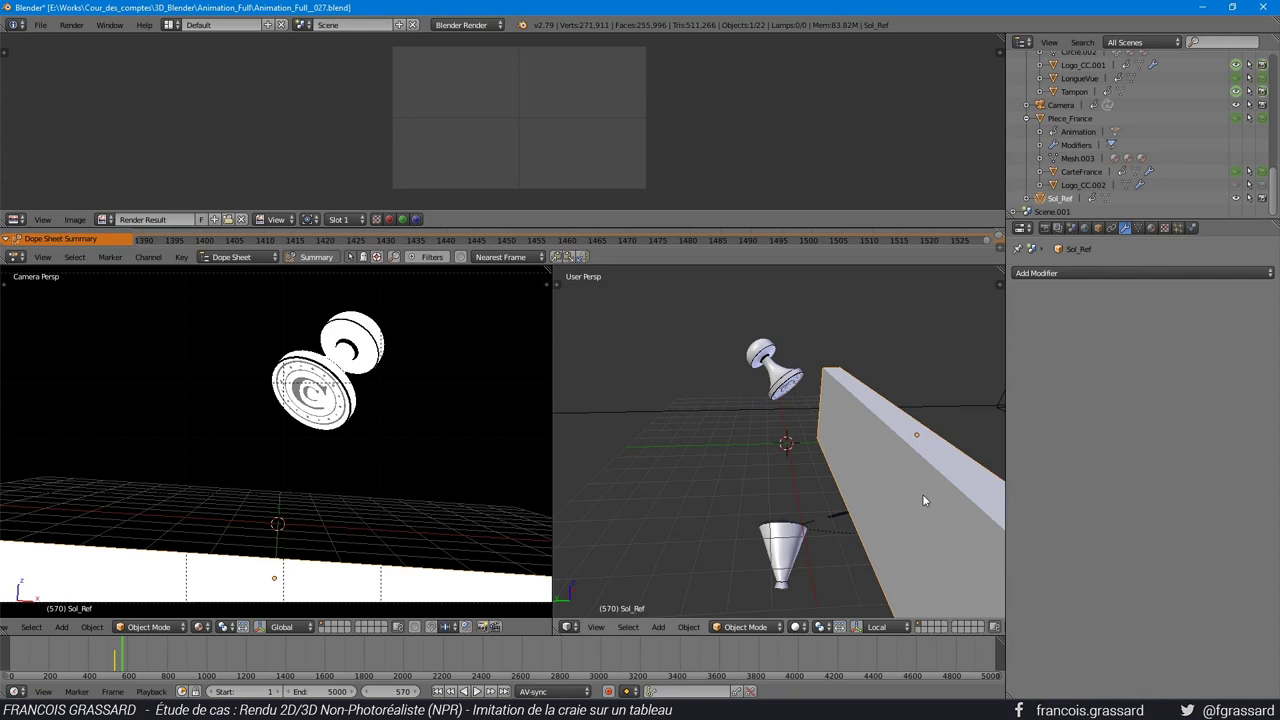
click(1098, 227)
scroll(1145, 518, down, 3)
click(1170, 551)
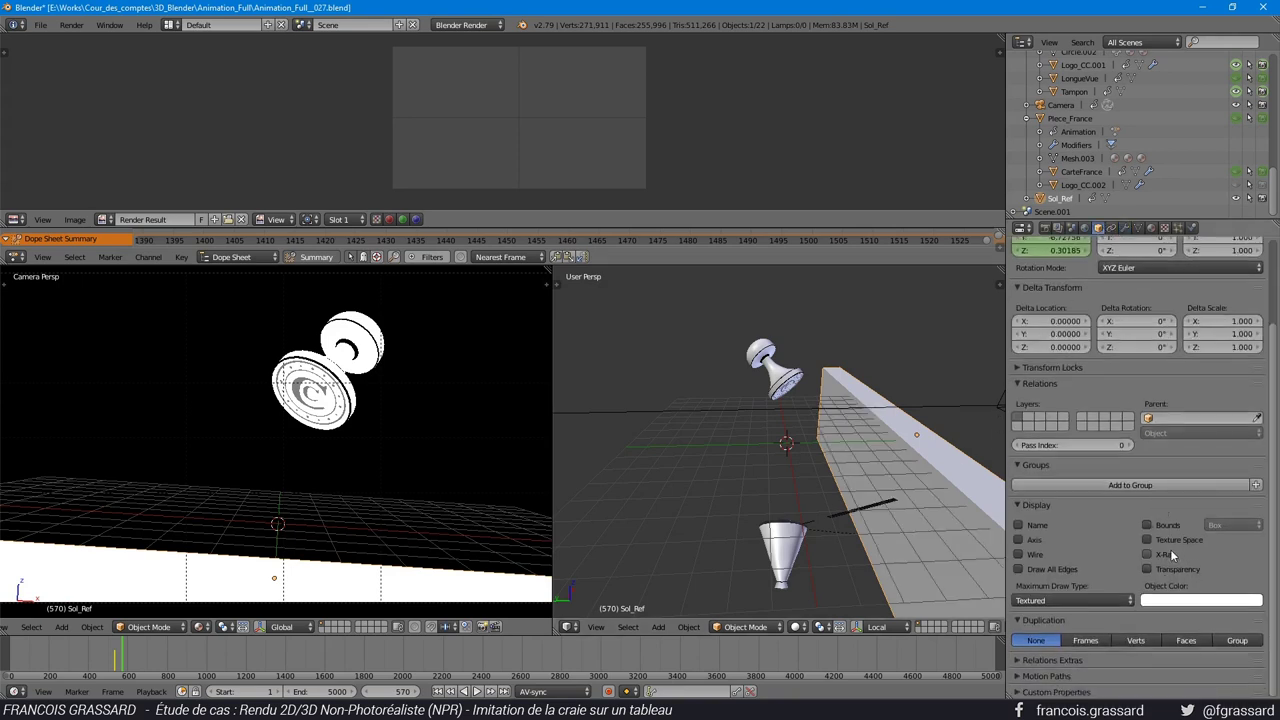
click(1172, 551)
click(1172, 551)
click(1168, 550)
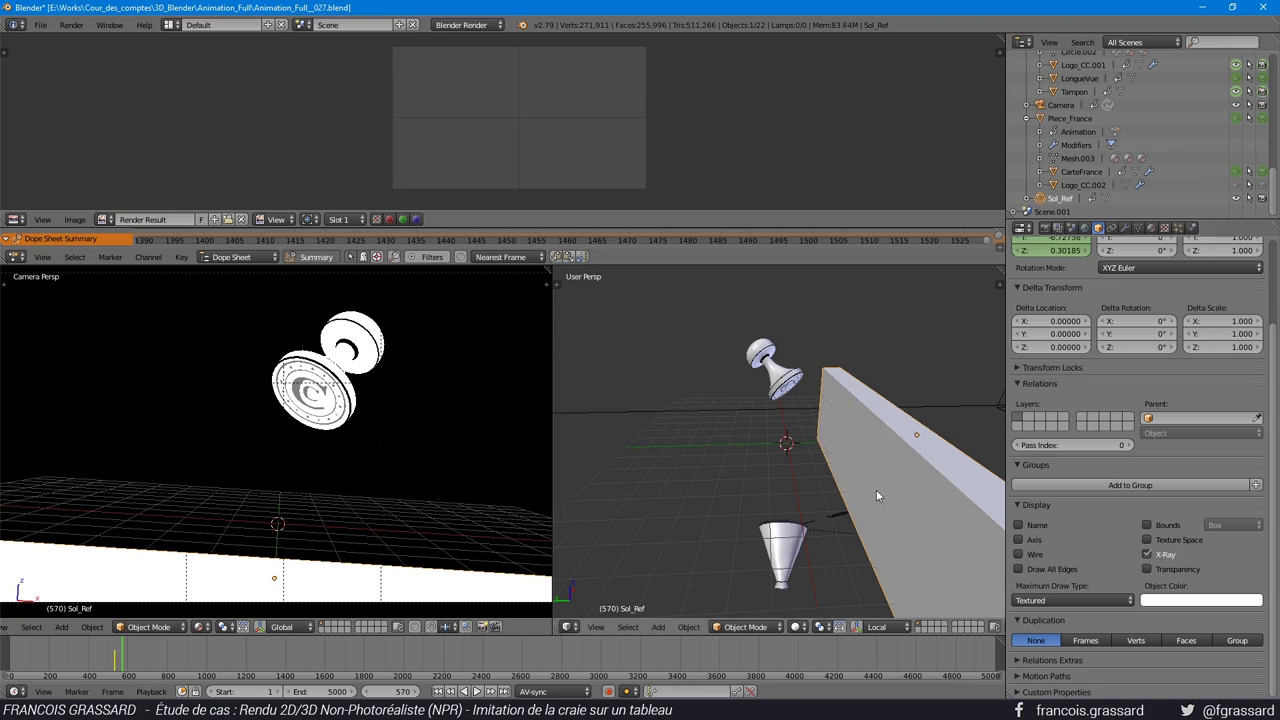
Select the Tampon stamp and scrub the animation forward to frame 699.
mouse_move(876, 489)
mouse_down()
mouse_move(855, 472)
mouse_move(800, 490)
mouse_up()
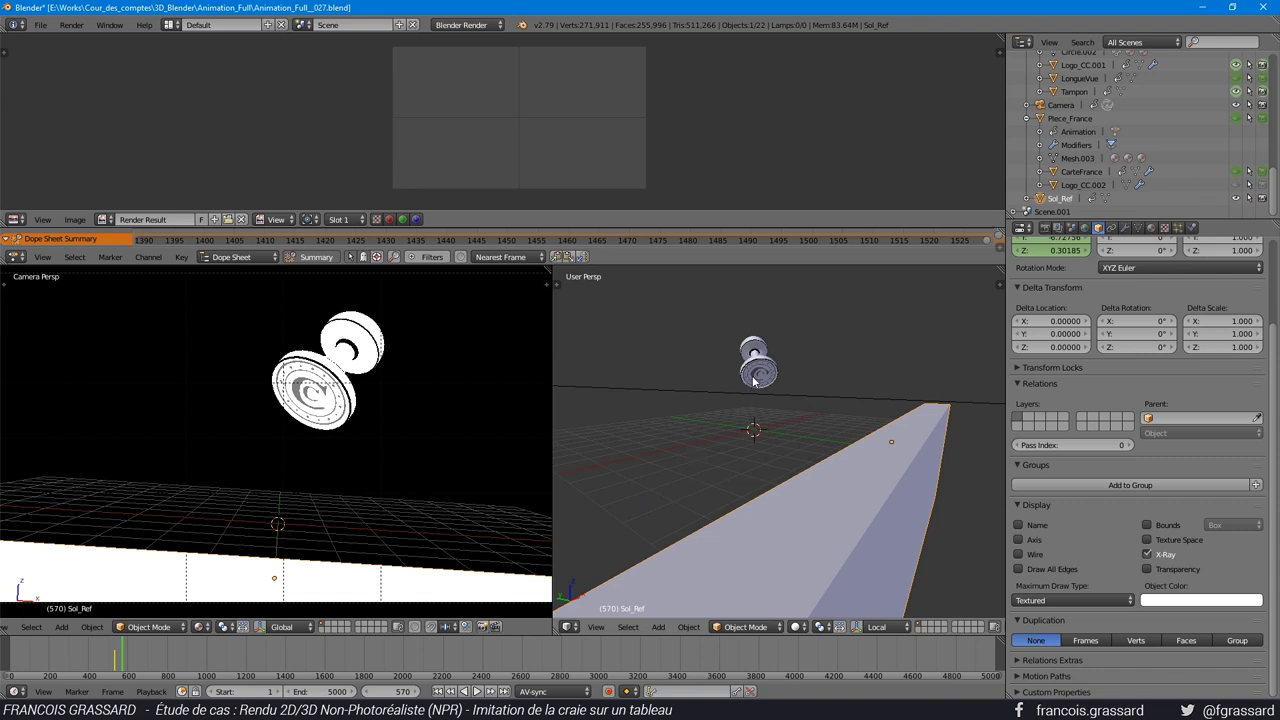
right_click(320, 385)
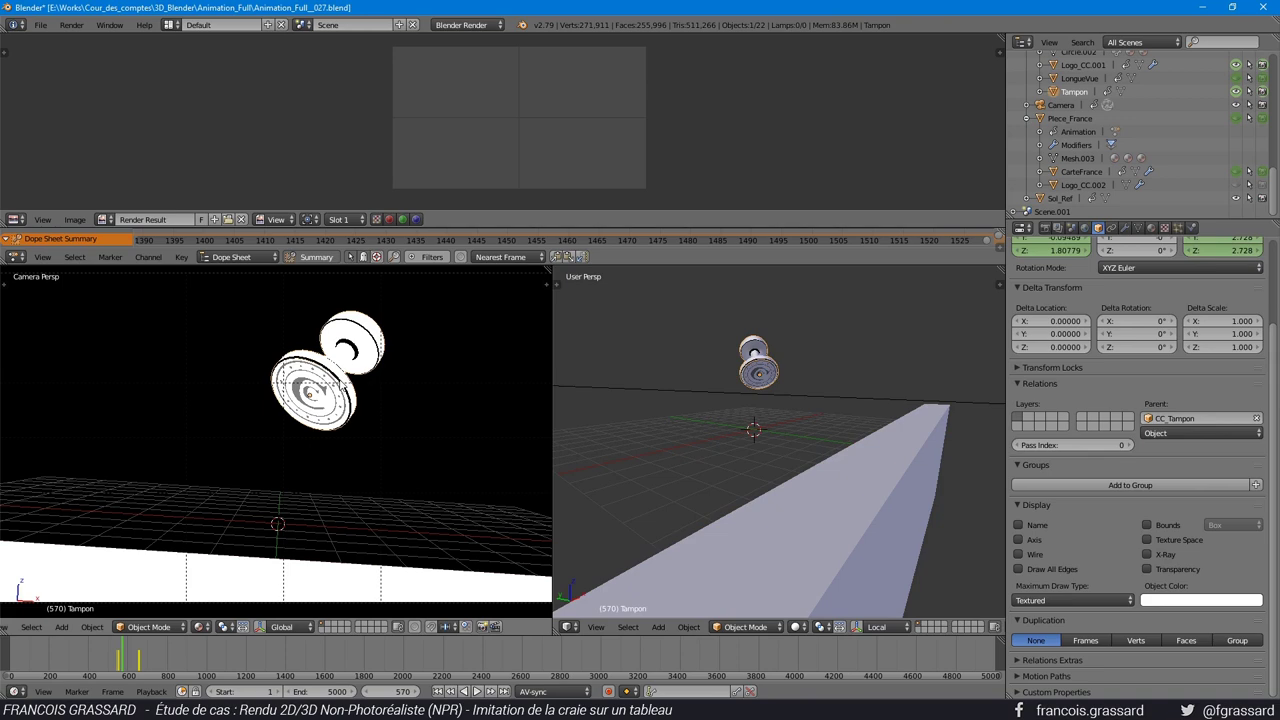
drag(121, 655, 141, 655)
Rewind the chalk video in Films et TV to the coin and play it to the chalk building.
key(alt+Tab)
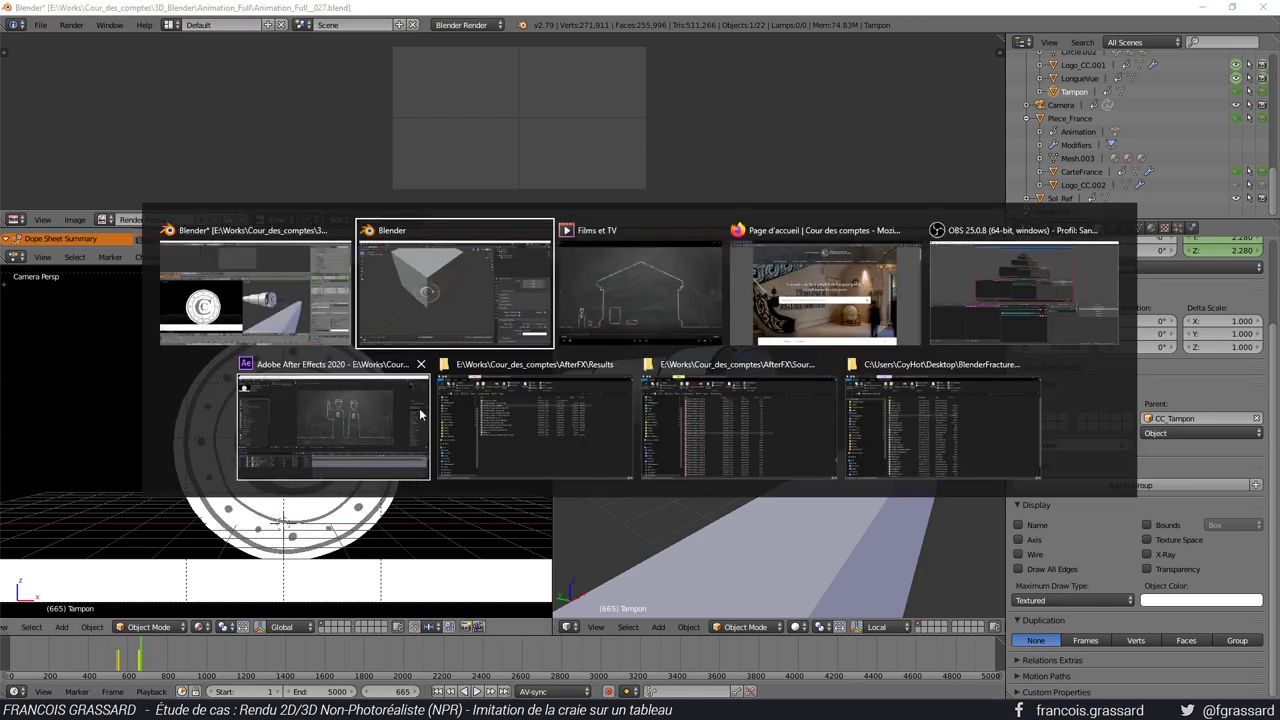
key(Tab)
drag(250, 598, 229, 593)
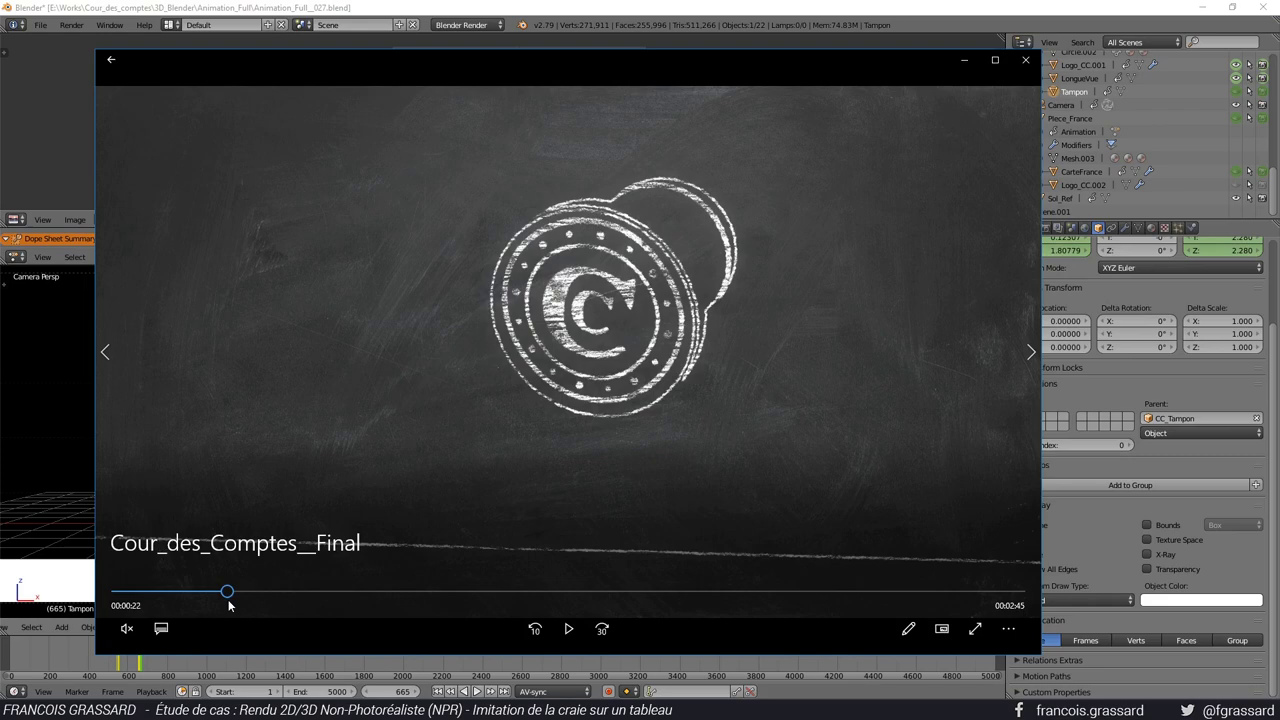
click(568, 628)
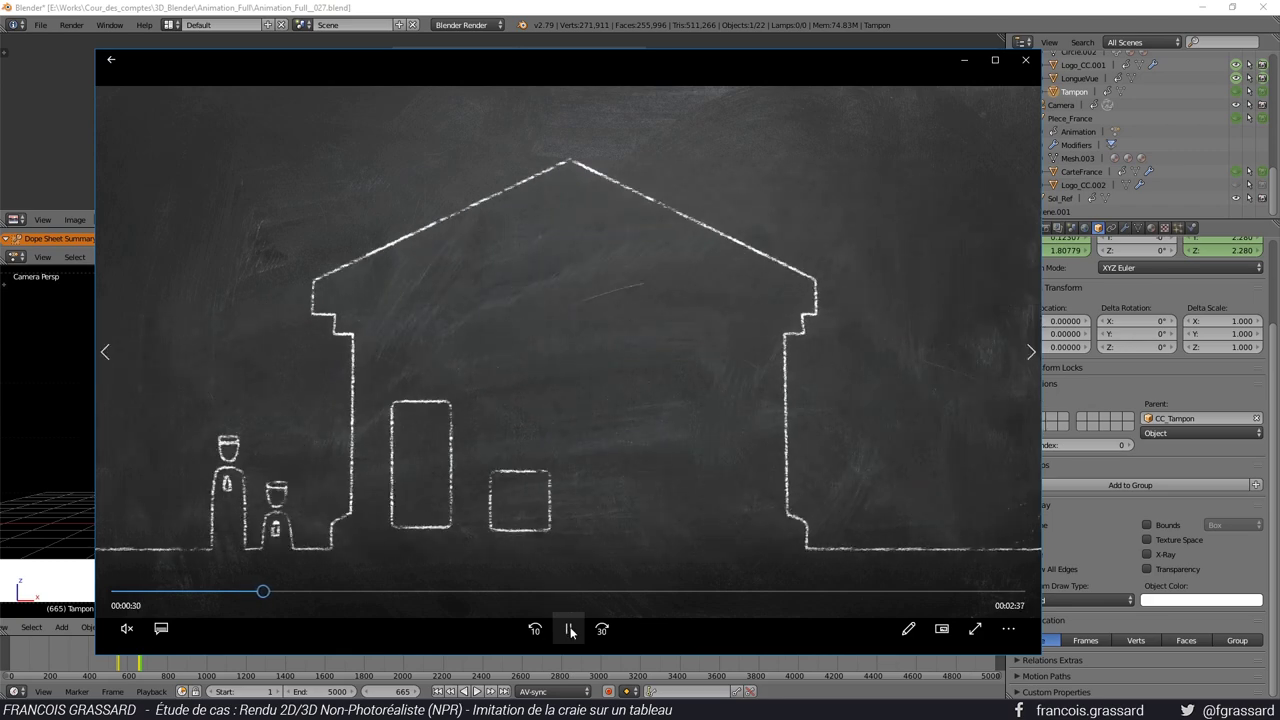
click(570, 630)
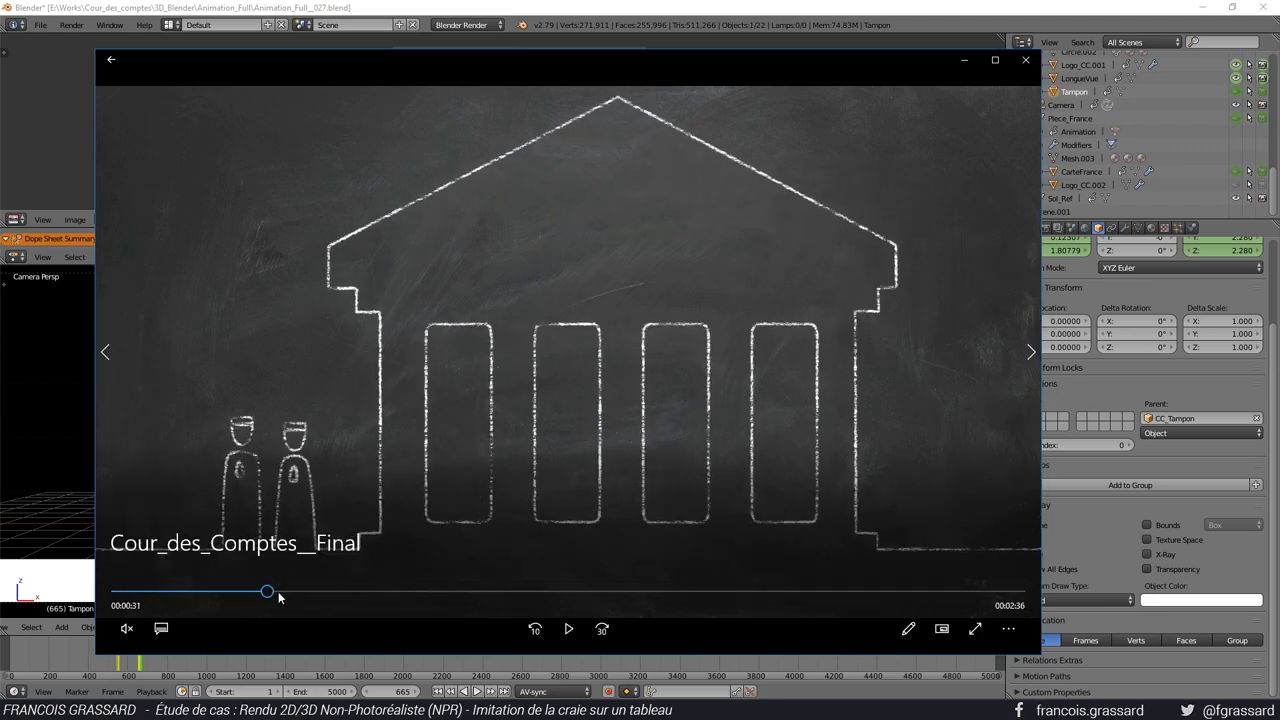
Replay the chalk video from the coin, pausing at 0:30, then return to Blender.
drag(267, 592, 248, 592)
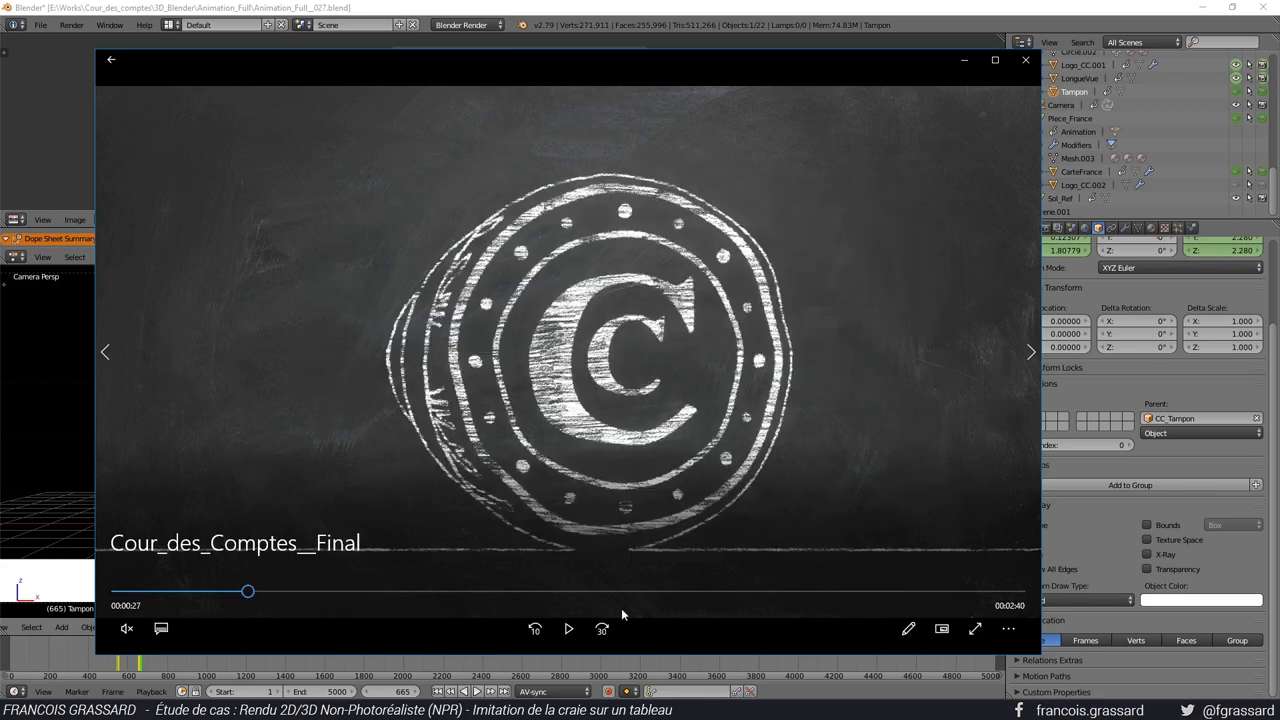
click(571, 635)
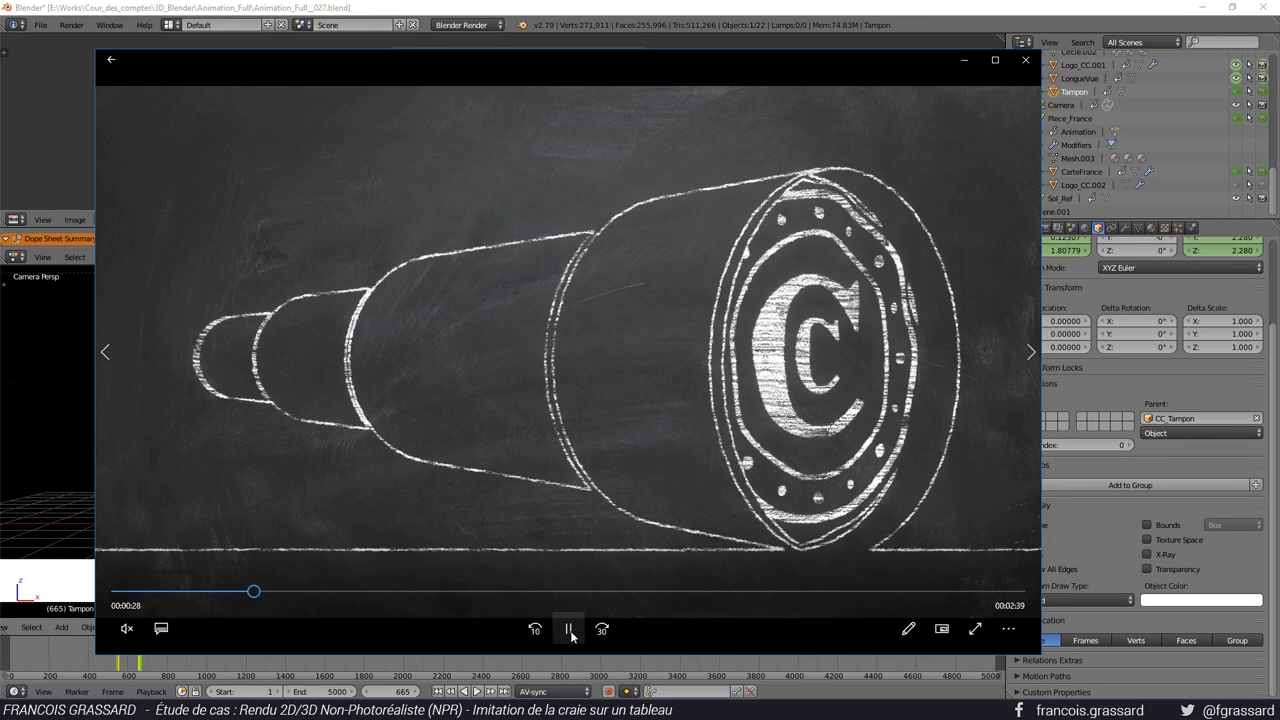
click(570, 630)
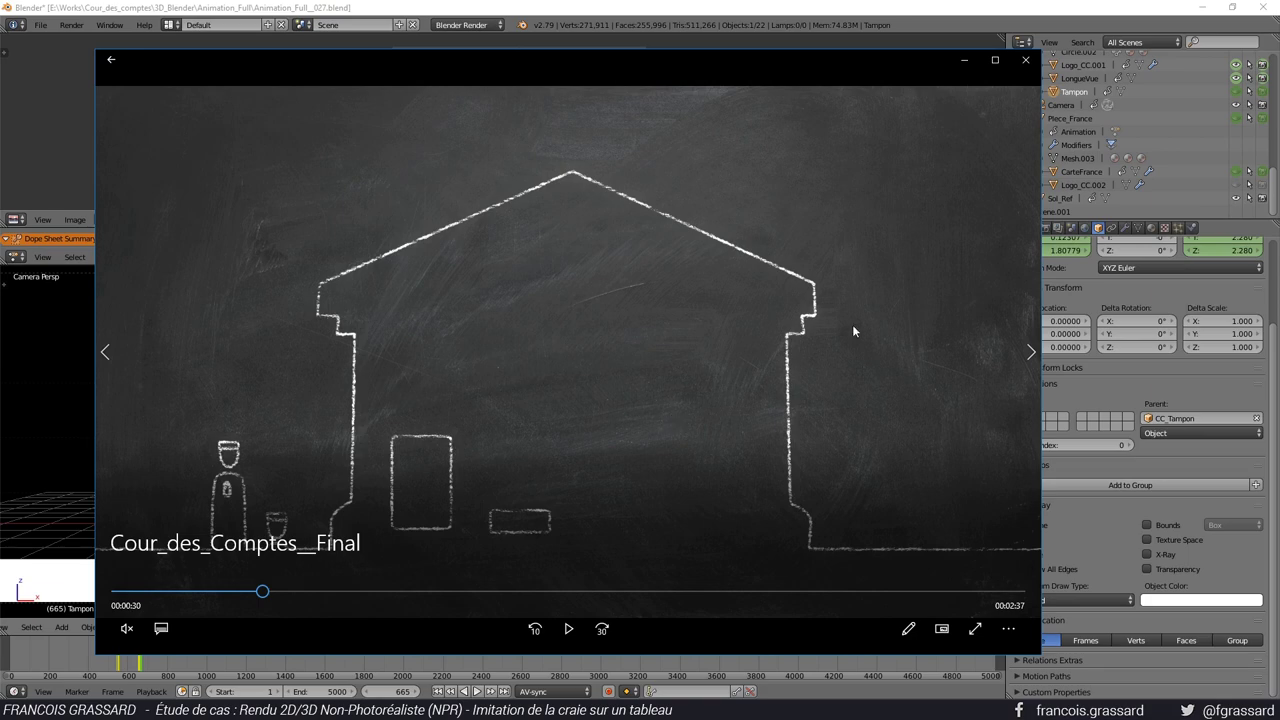
click(568, 629)
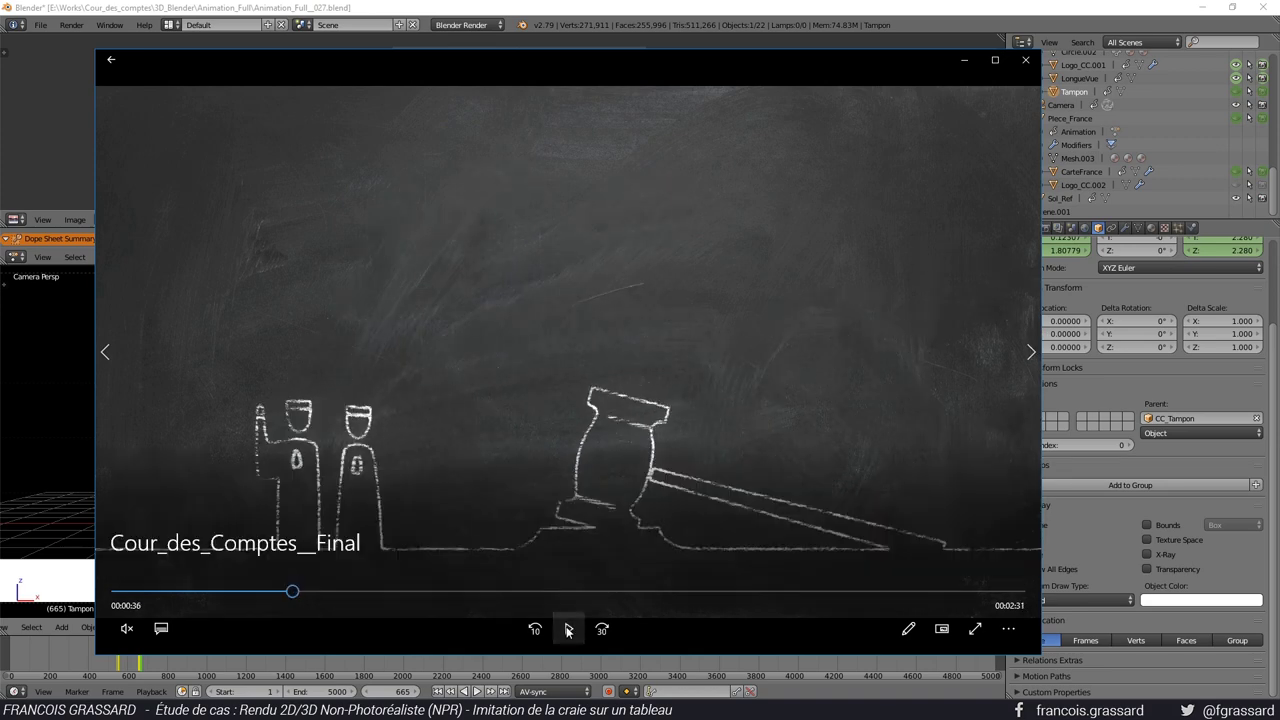
mouse_move(569, 626)
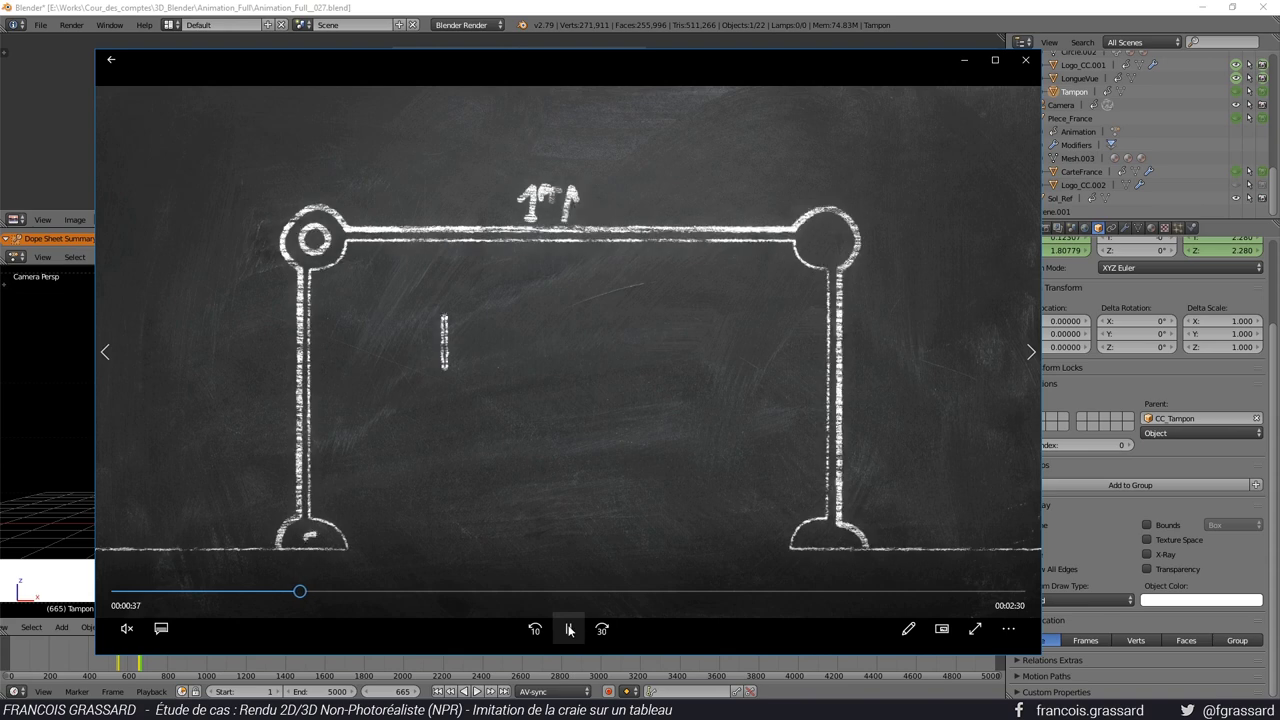
key(alt+Tab)
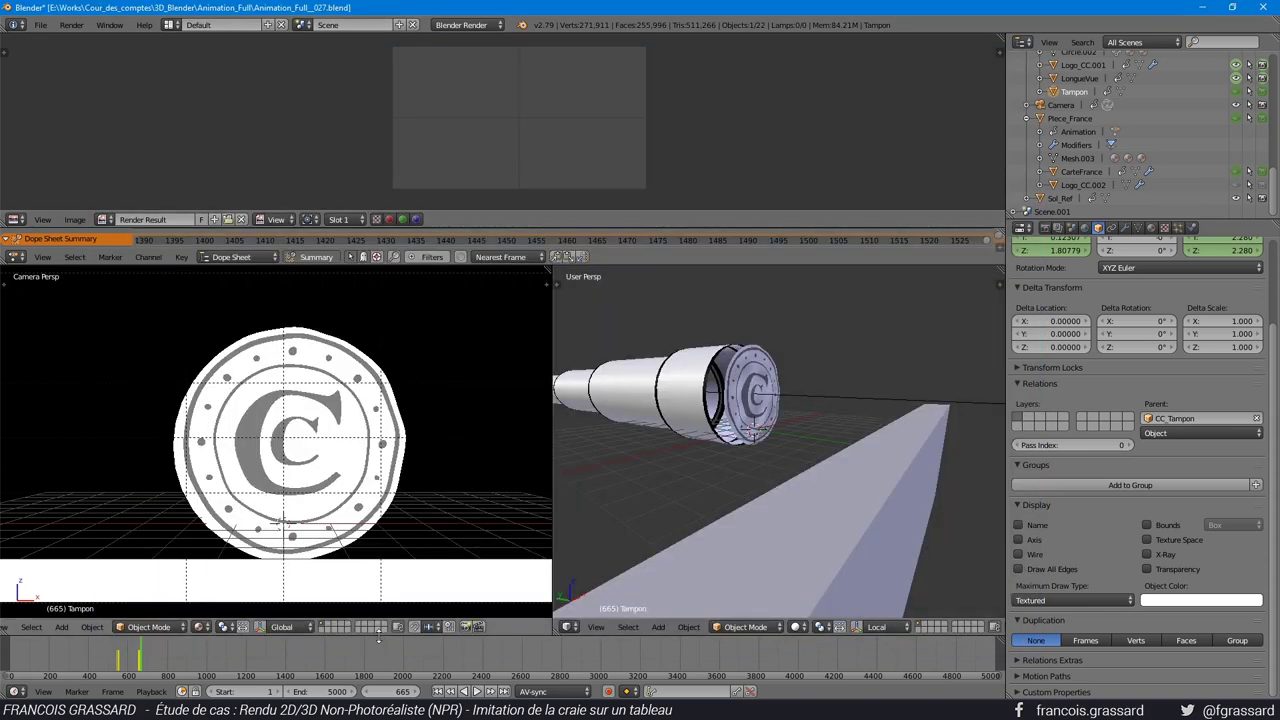
Play and scrub the animation around frames 716–746 while orbiting the selected LongueVue telescope.
key(alt+a)
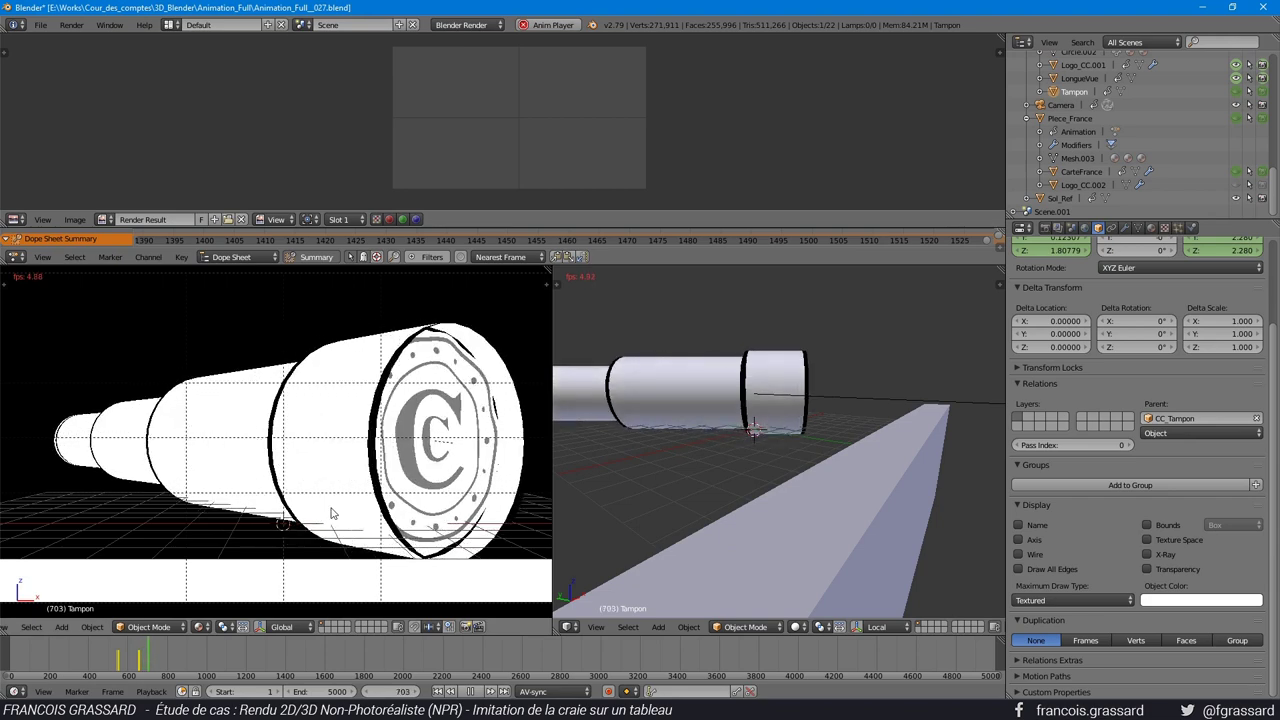
key(alt+a)
mouse_move(820, 390)
mouse_down()
mouse_move(794, 493)
mouse_move(866, 503)
mouse_up()
right_click(794, 493)
scroll(800, 500, up, 3)
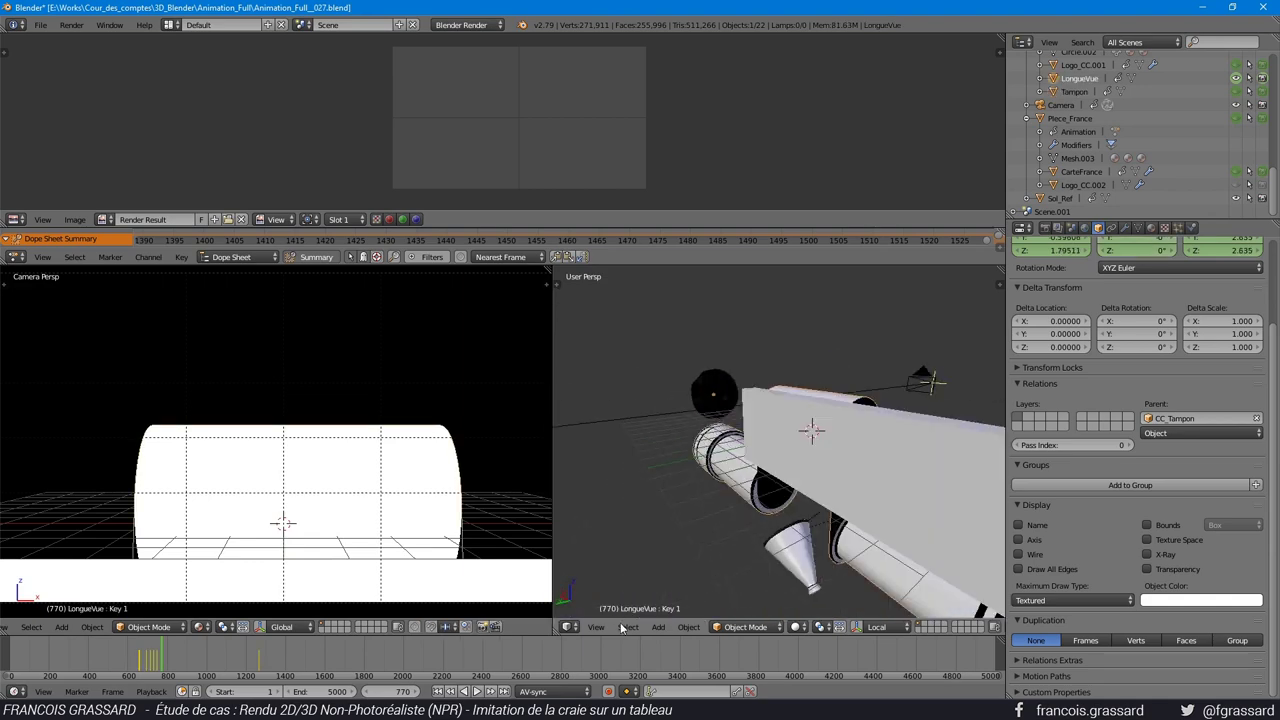
mouse_move(650, 560)
mouse_down()
mouse_move(748, 500)
mouse_move(760, 520)
mouse_up()
click(153, 660)
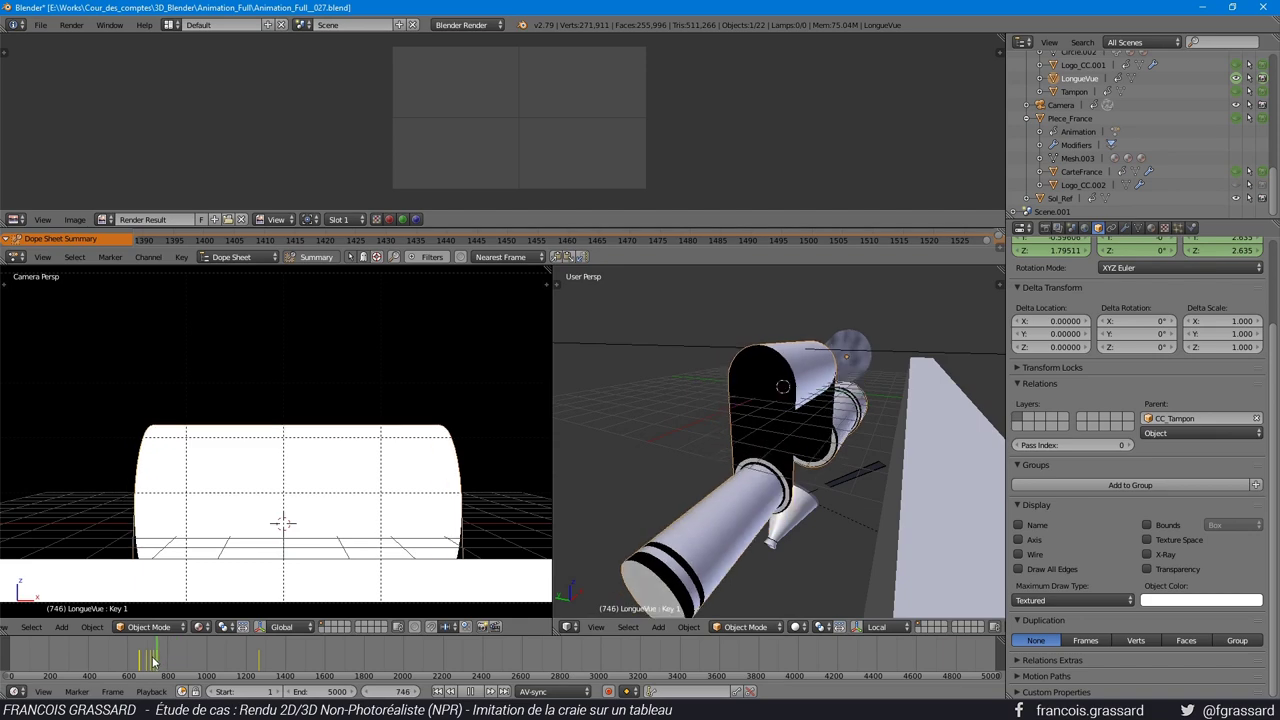
drag(153, 660, 157, 658)
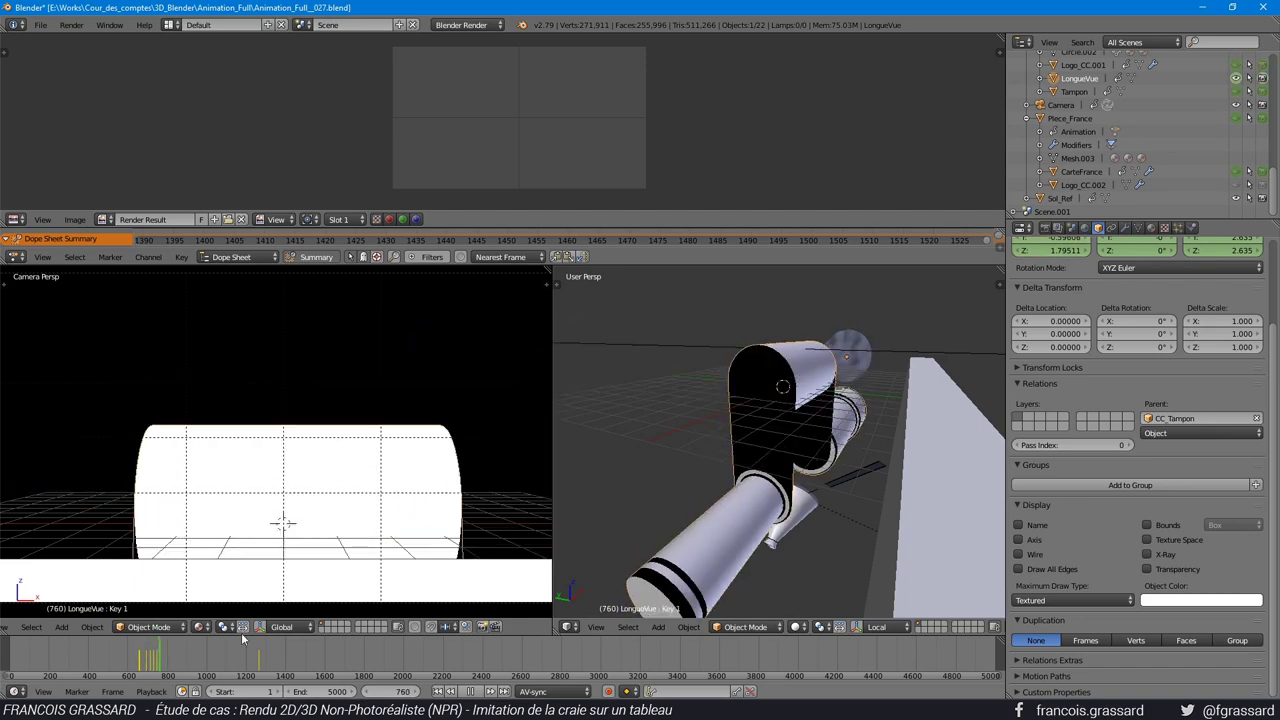
key(alt+a)
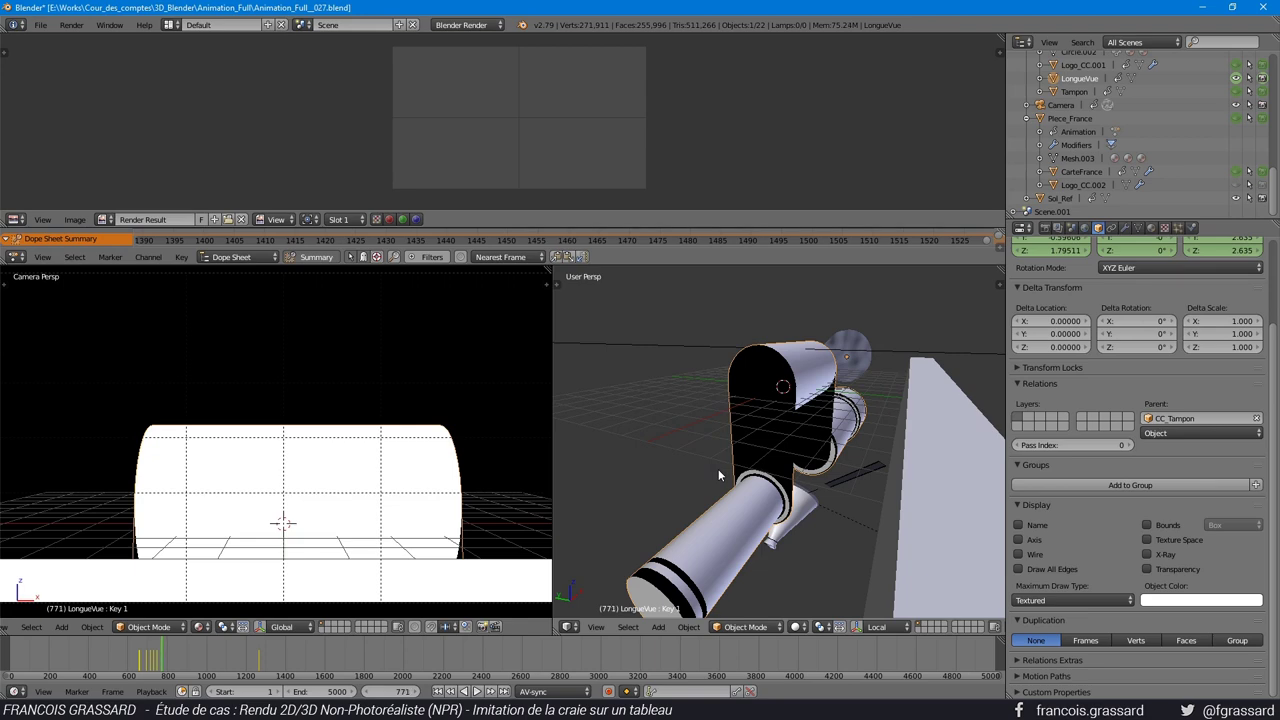
click(152, 662)
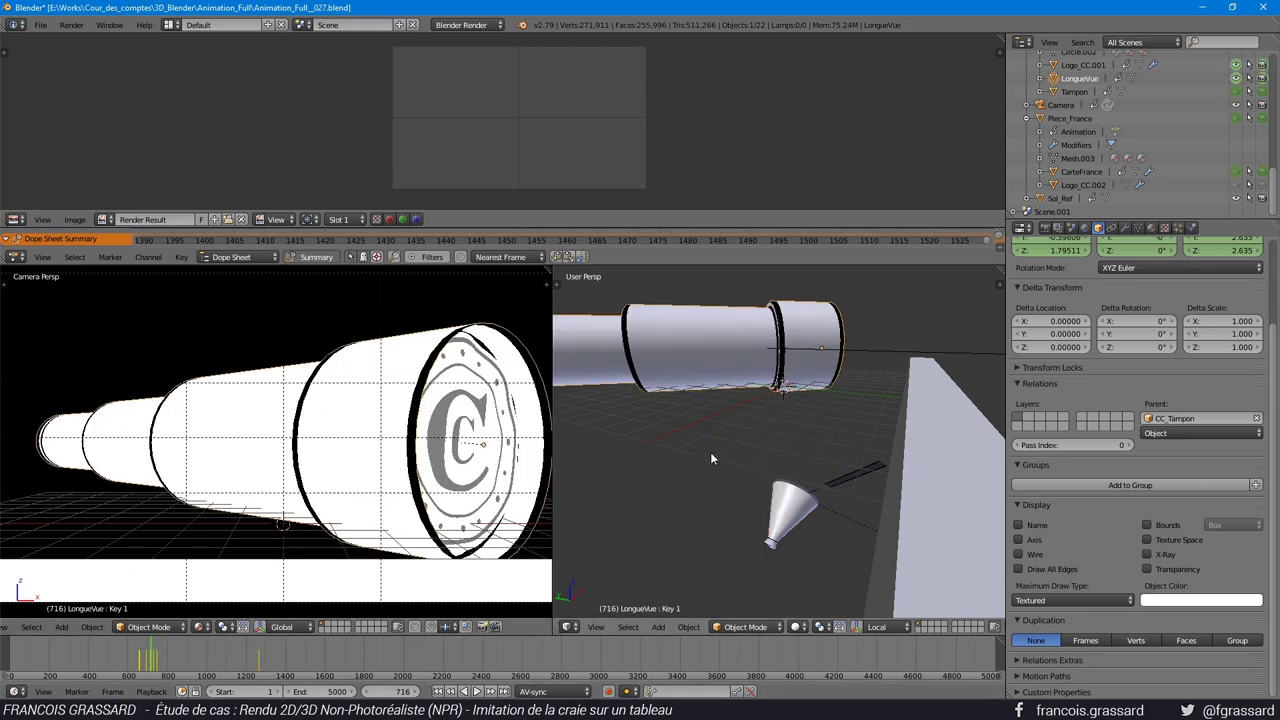
key(alt+a)
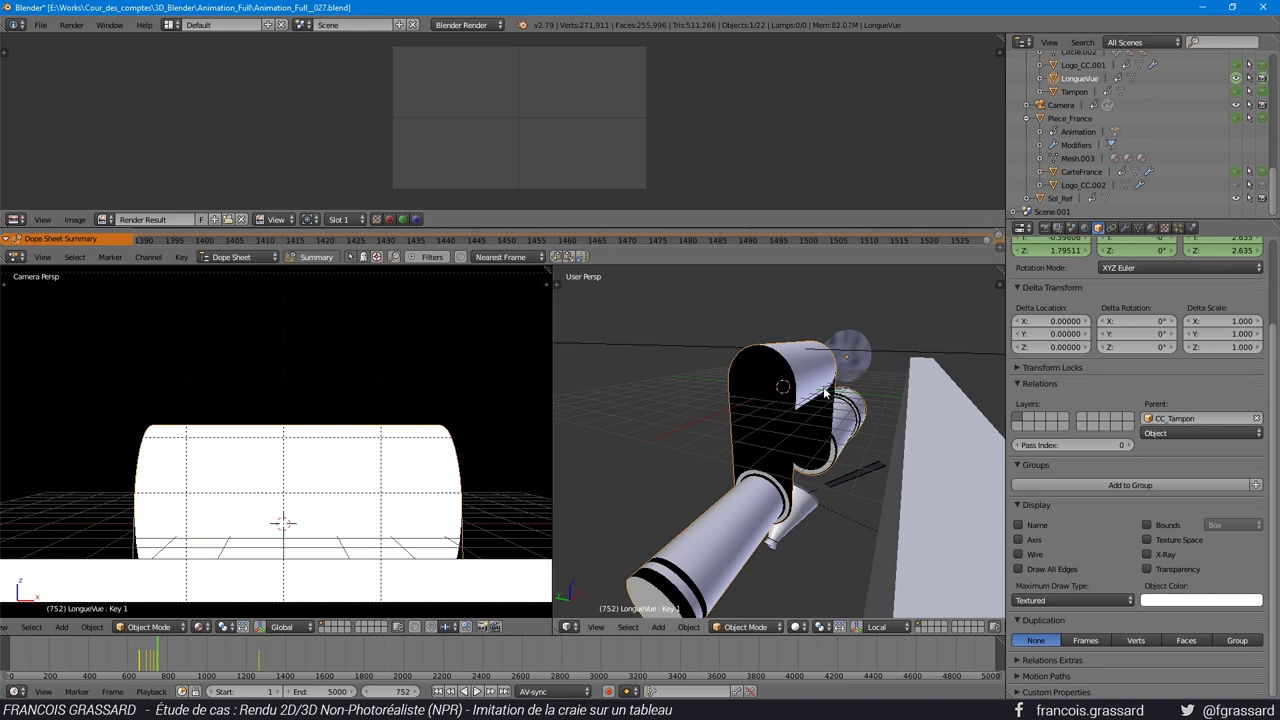
Show the telescope's mesh data and test-drag the Key 1 shape key to 0.785.
click(1141, 230)
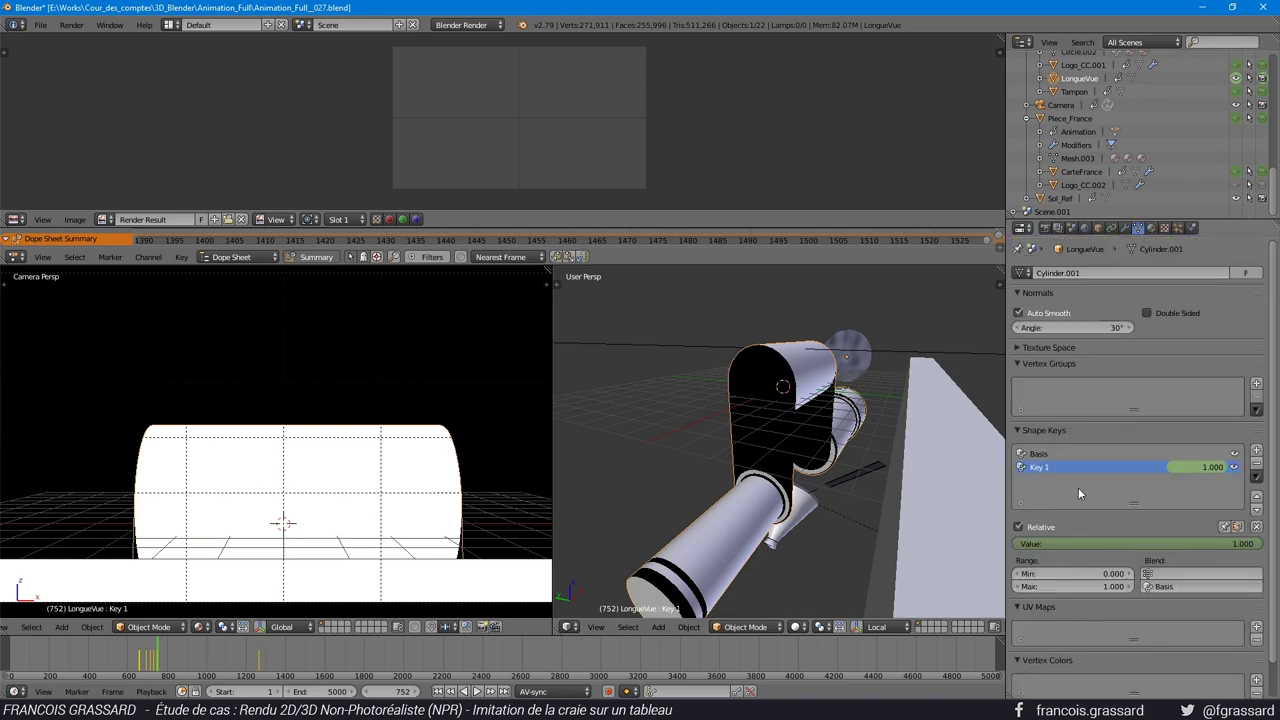
mouse_move(1194, 545)
mouse_down()
mouse_move(1141, 545)
mouse_move(1134, 527)
mouse_up()
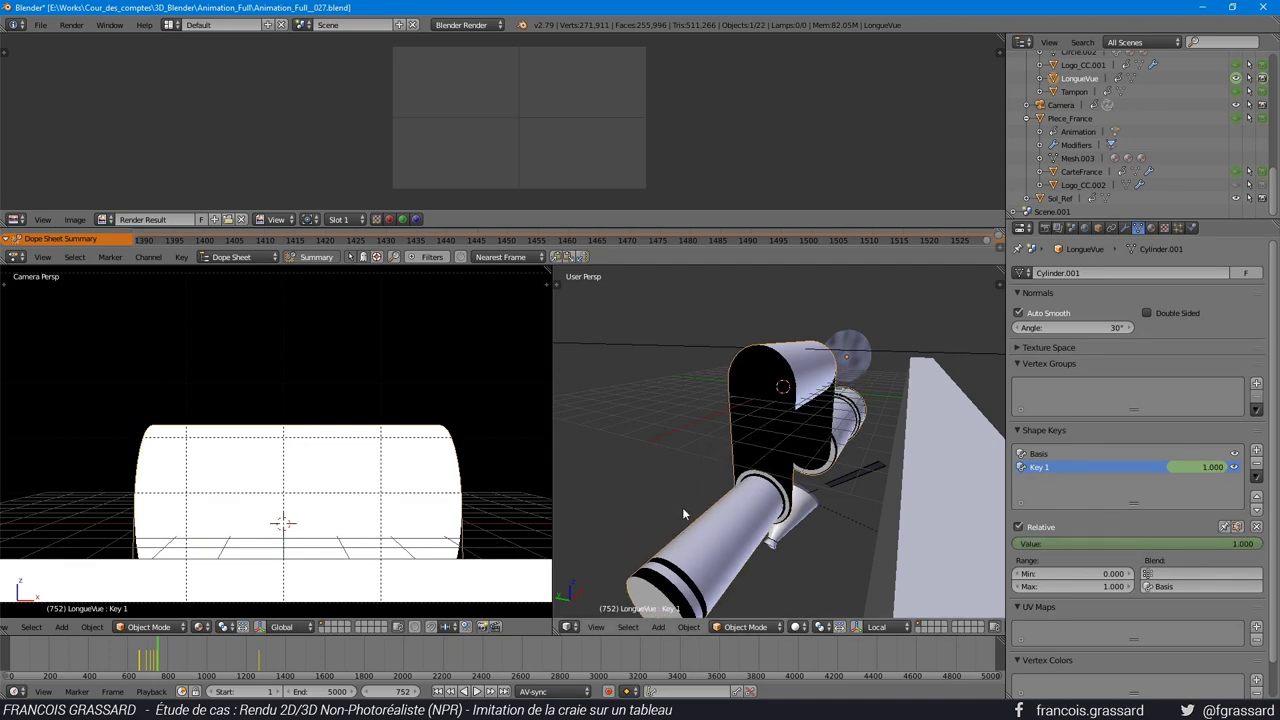
key(alt+Tab)
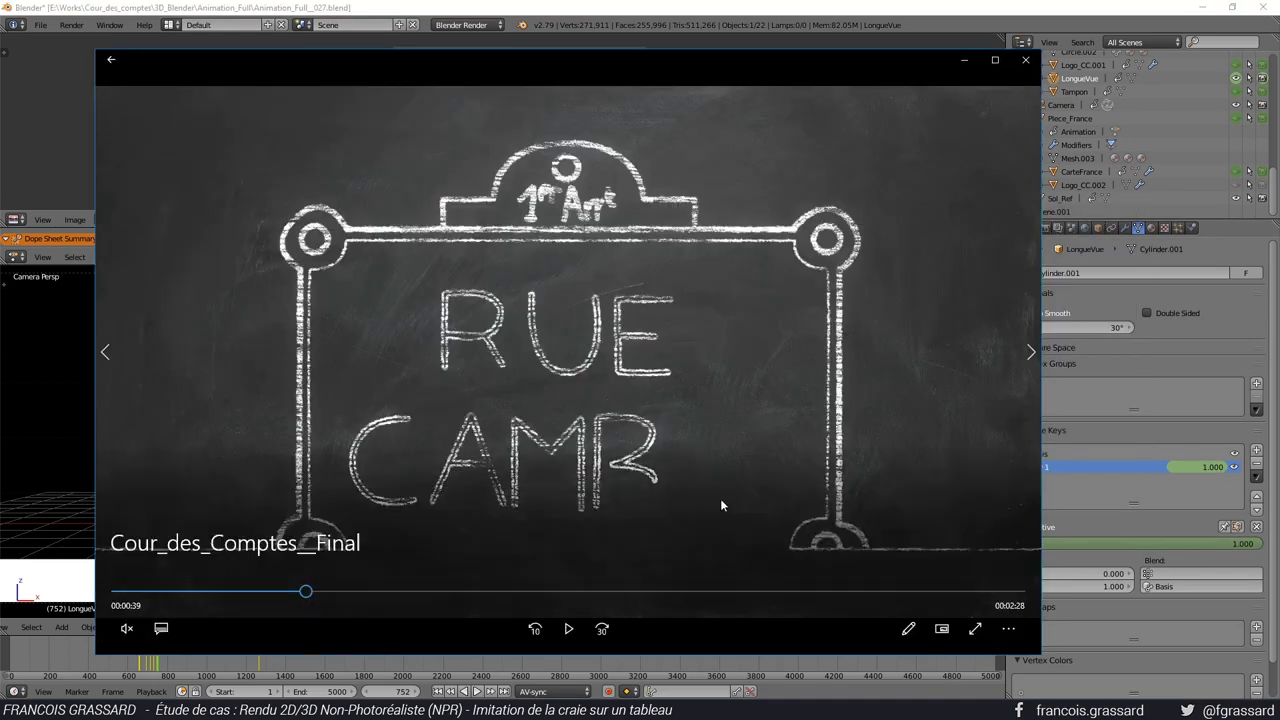
key(alt+Tab)
drag(163, 653, 248, 668)
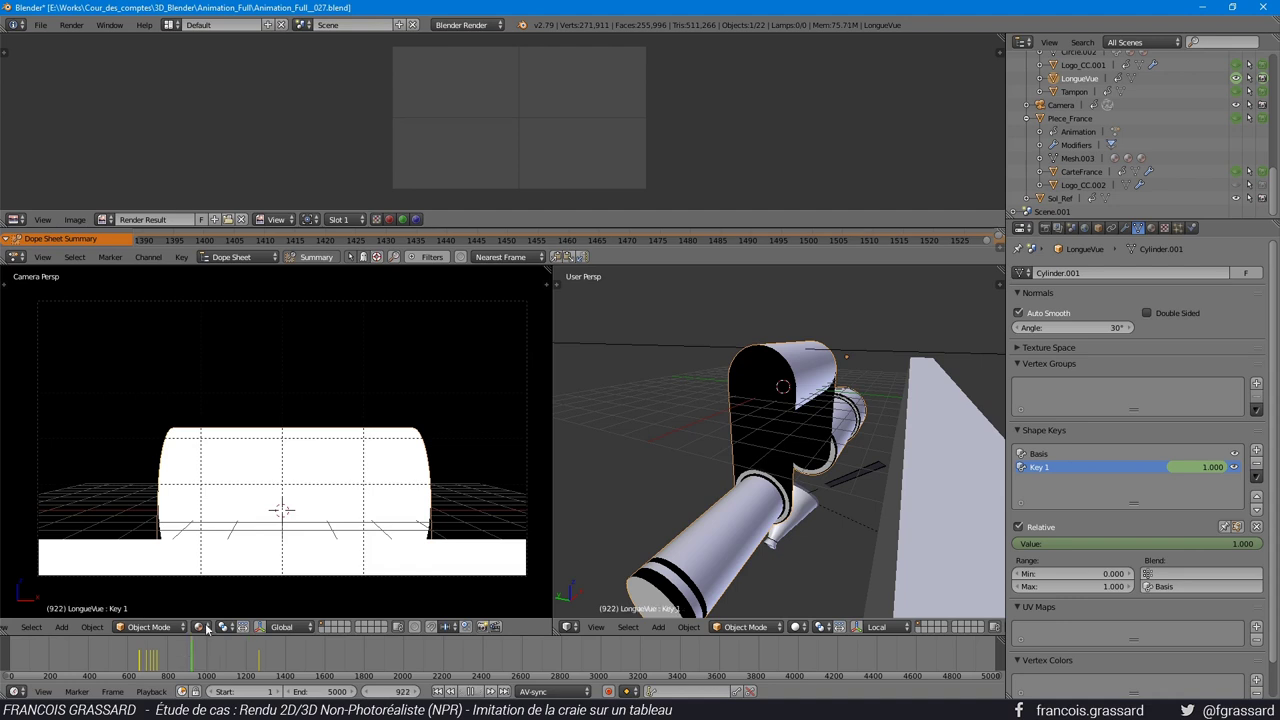
Scrub frames 770, 746 and 665, play the transformation, then stop at frame 642.
click(162, 660)
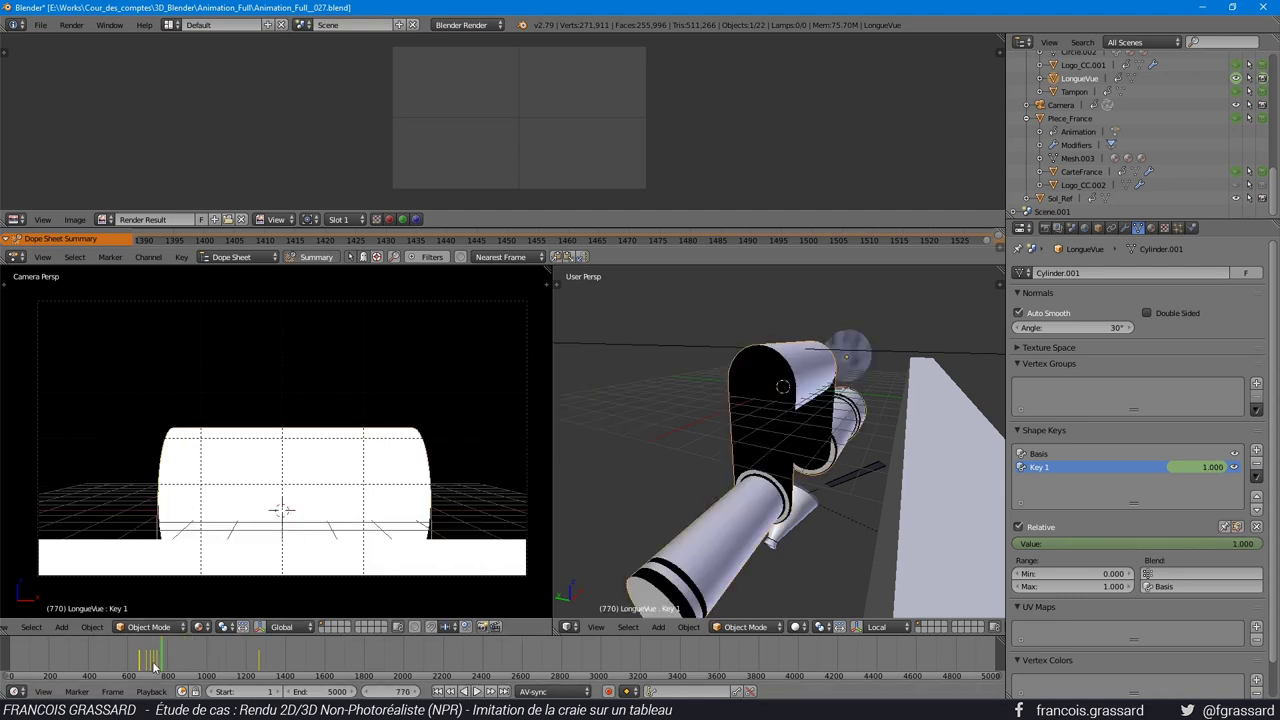
key(Down)
key(Down)
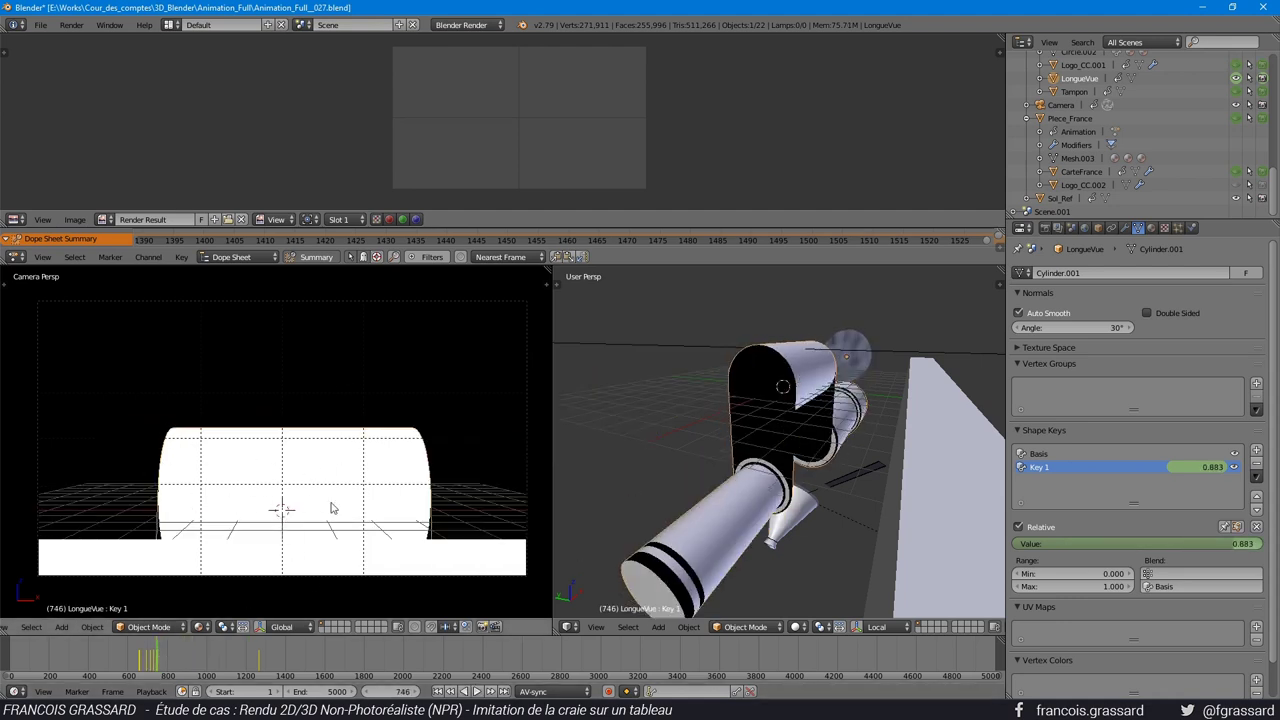
click(142, 665)
drag(142, 665, 147, 668)
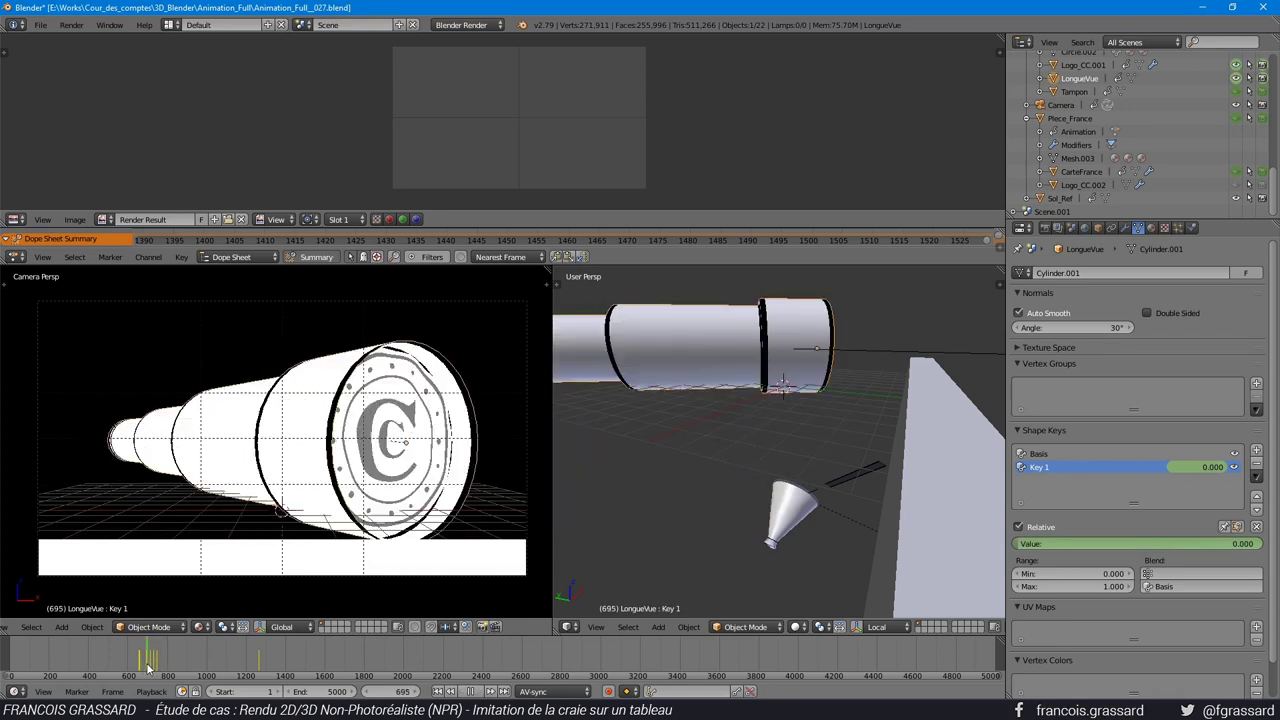
key(alt+a)
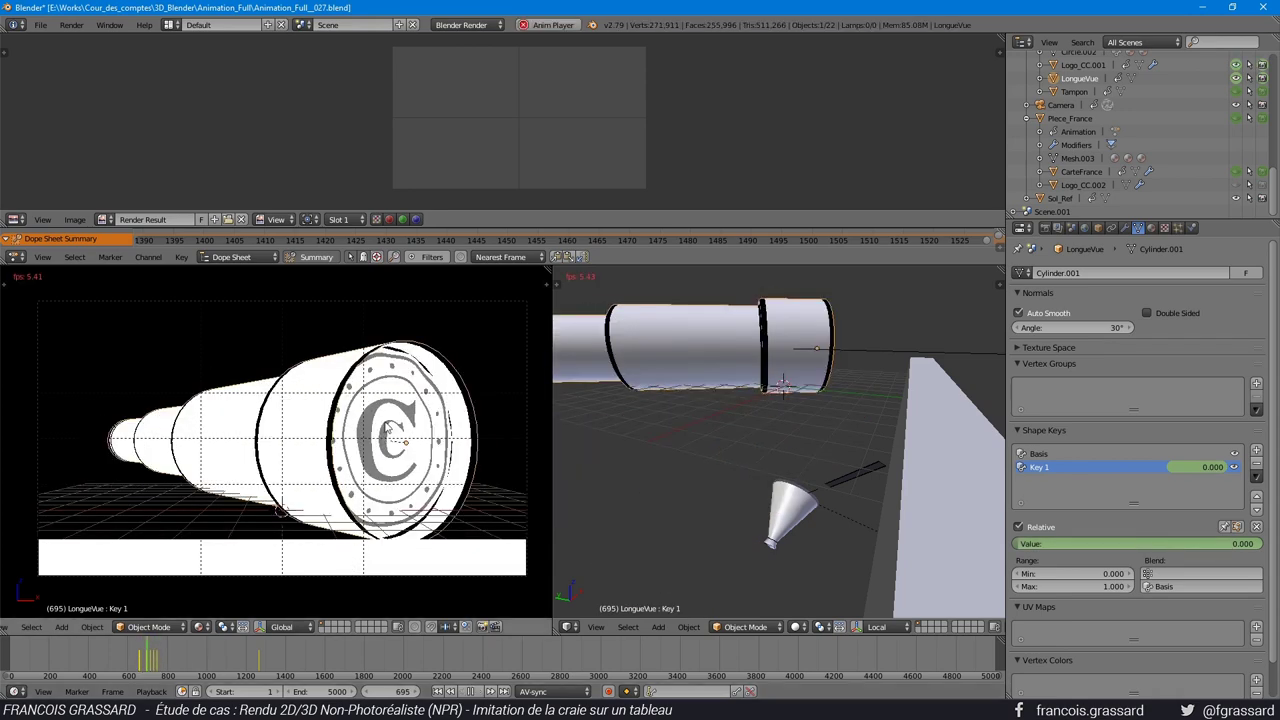
key(space)
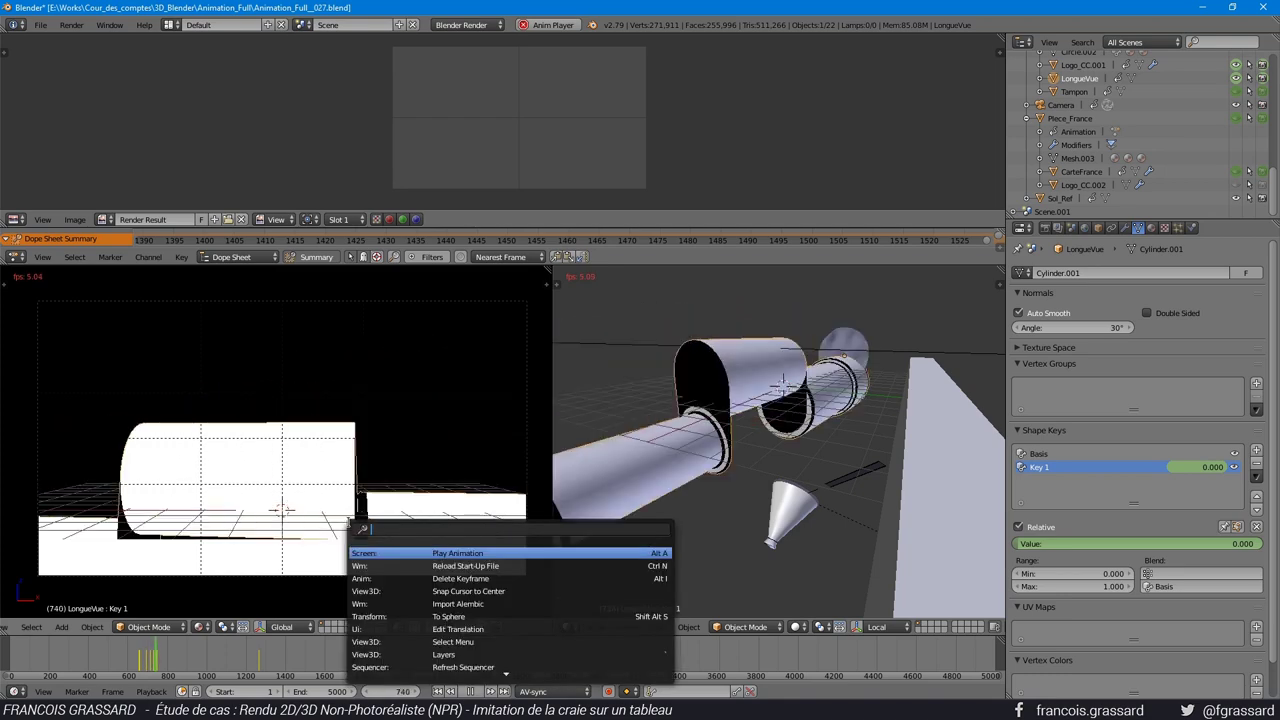
text(a)
key(Return)
click(137, 657)
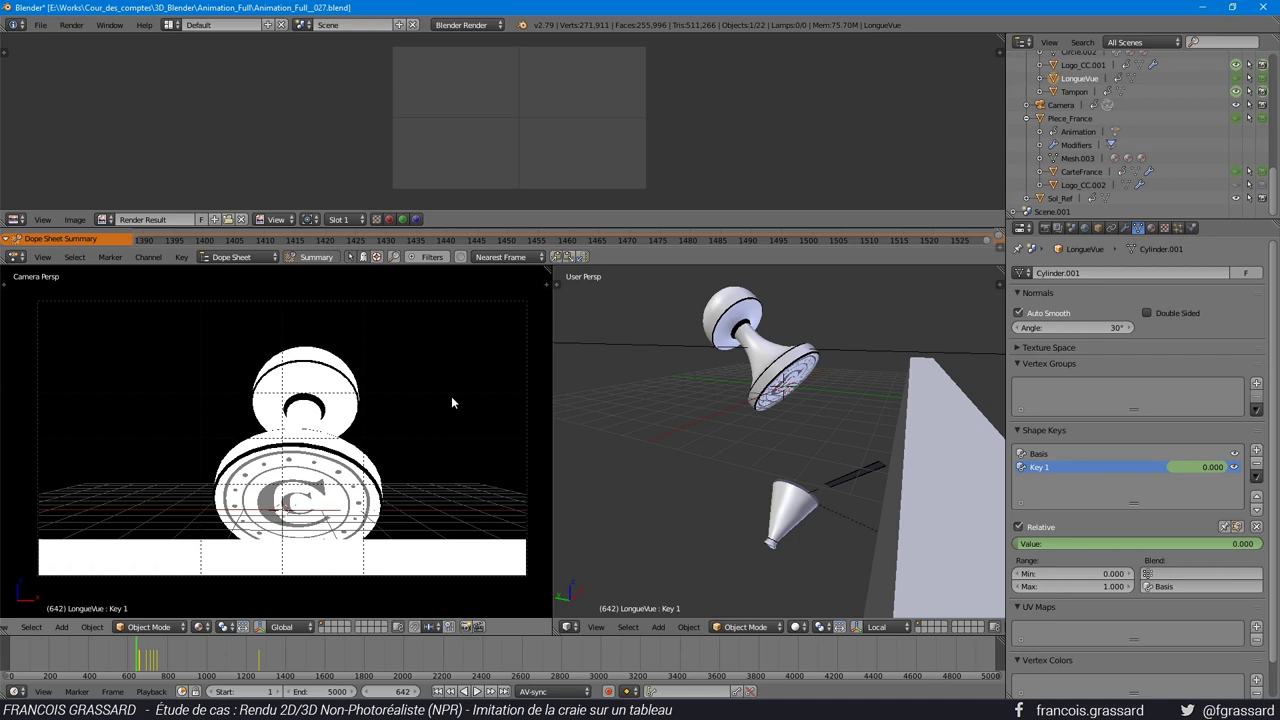
OpenGL-render the camera view at frame 642 and enlarge the top area showing the result.
click(465, 630)
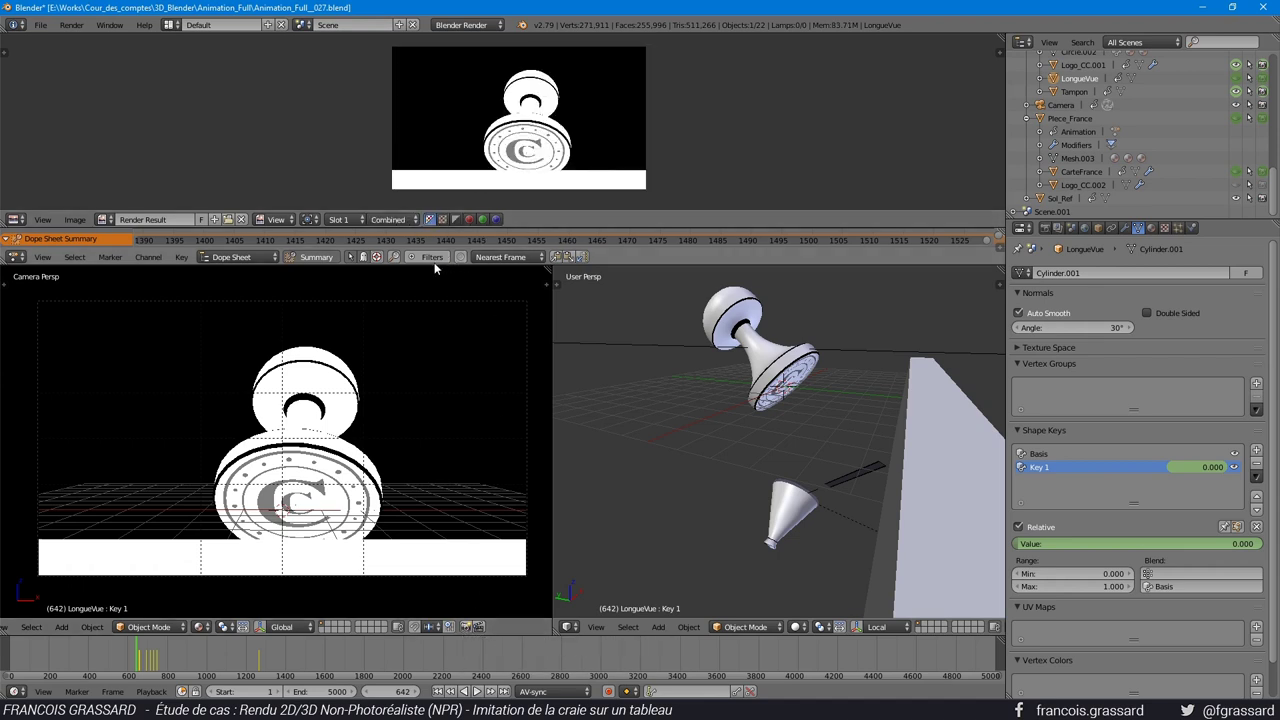
drag(436, 230, 430, 466)
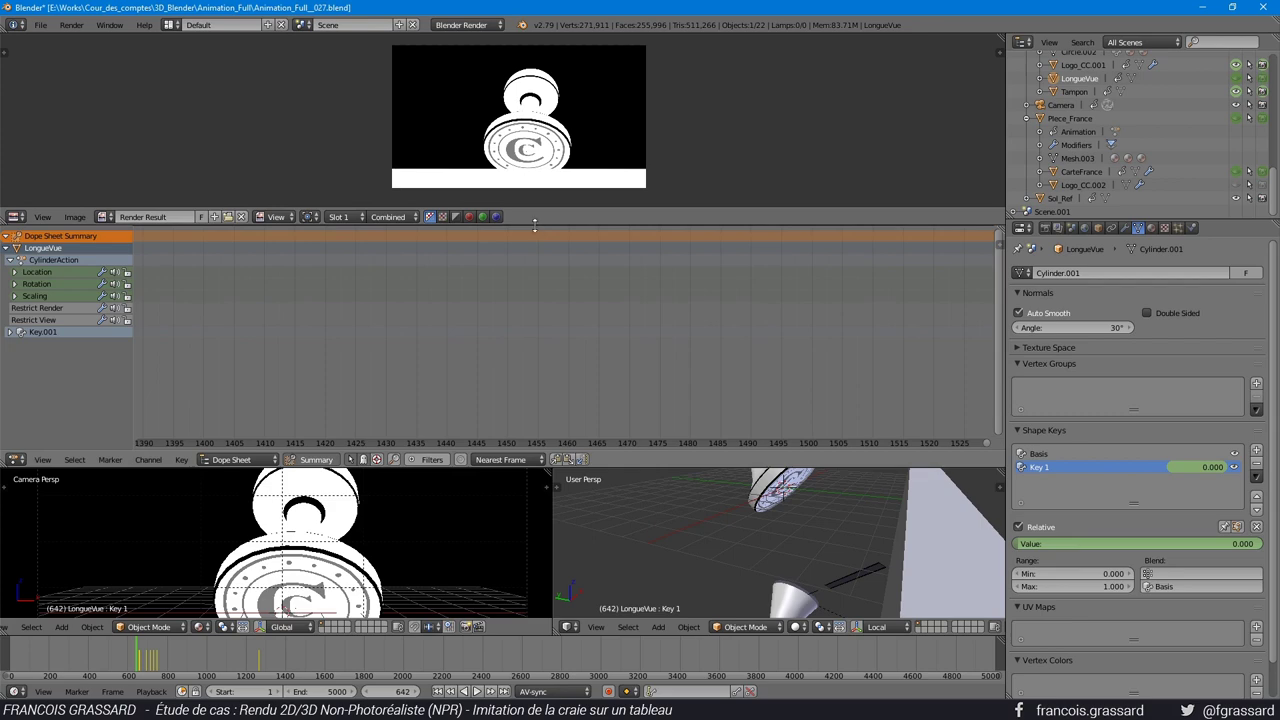
drag(535, 225, 535, 395)
key(Home)
scroll(578, 268, up, 1)
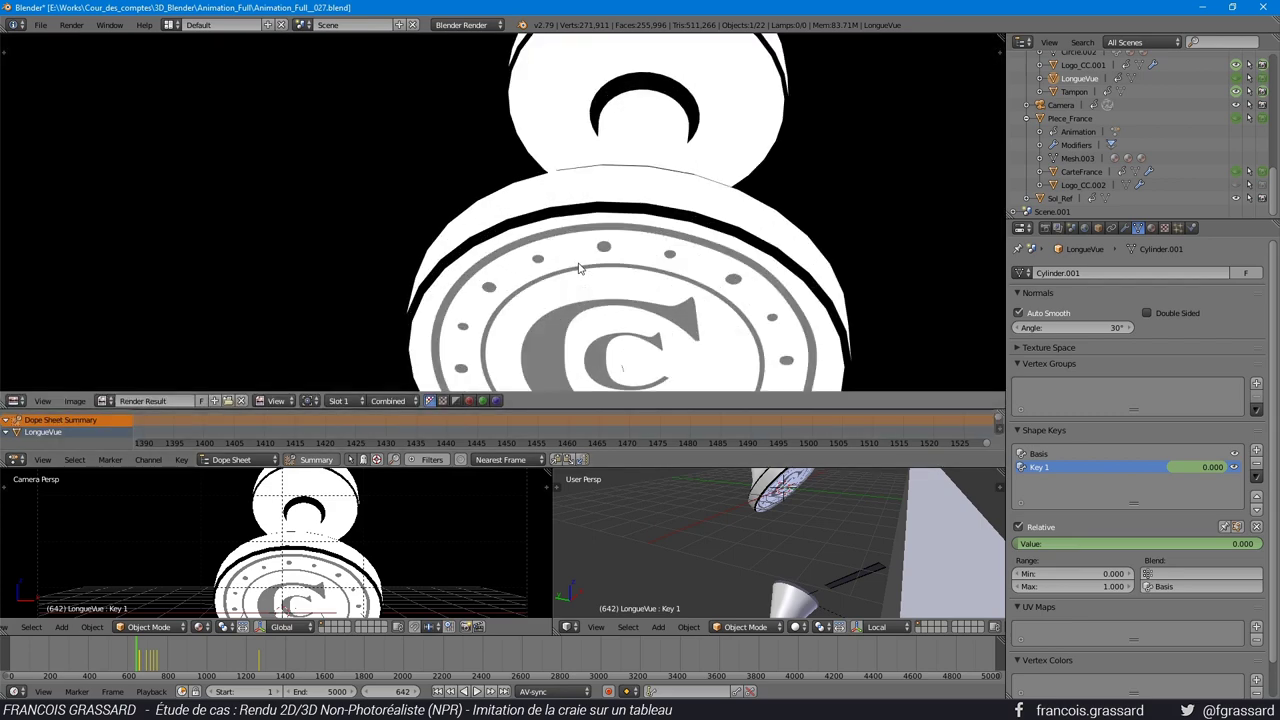
scroll(578, 268, down, 2)
key(shift+F6)
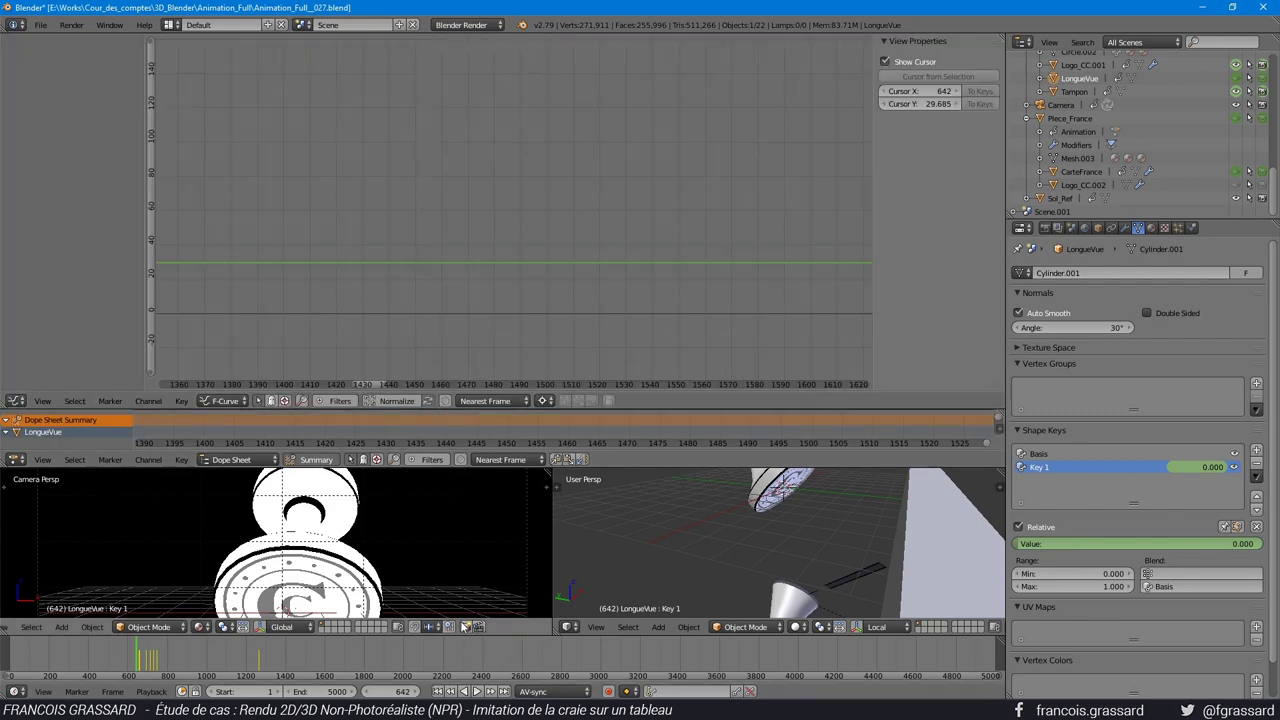
click(465, 627)
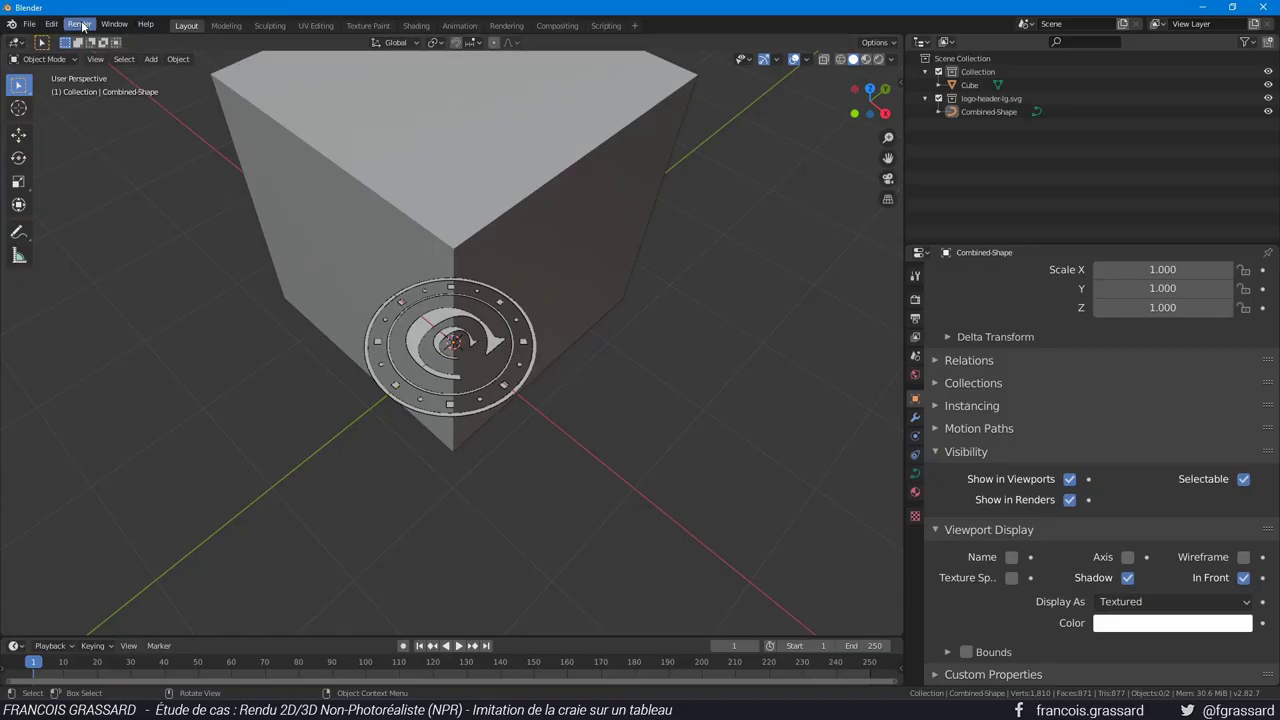
Check View Animation in Blender 2.8's Render menu, then return to the Blender 2.79 window.
click(81, 25)
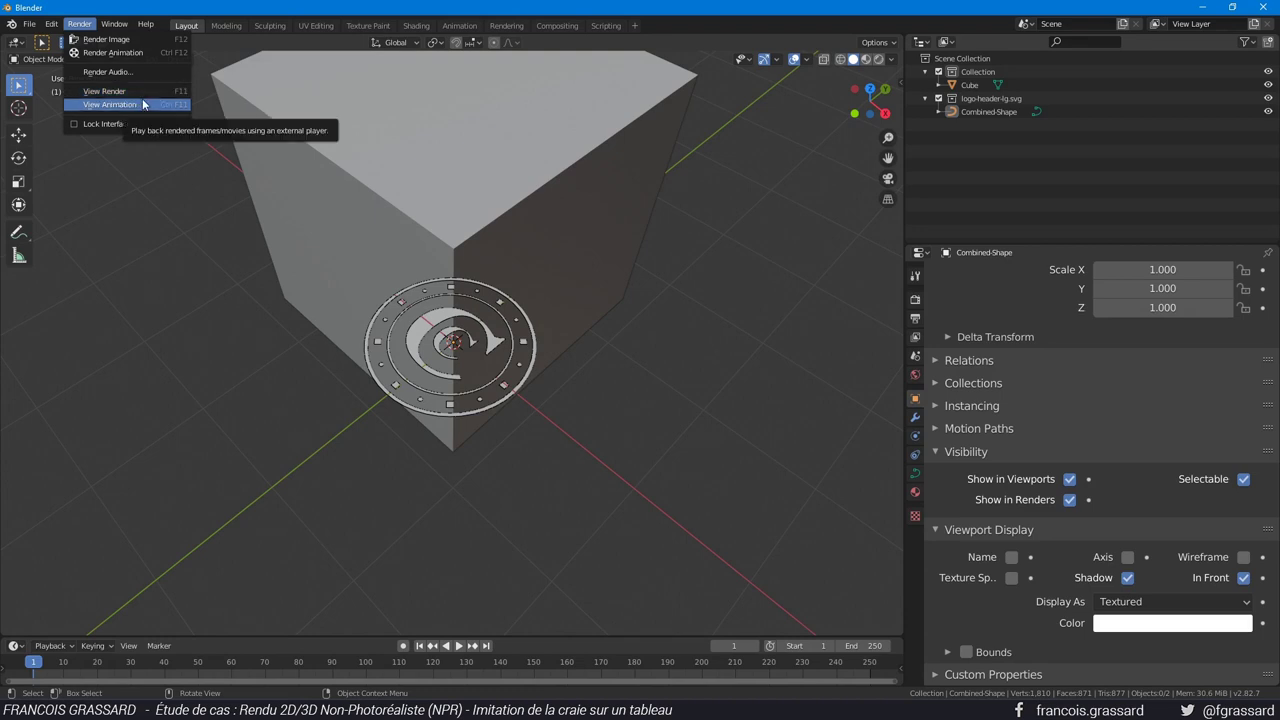
key(alt+Tab)
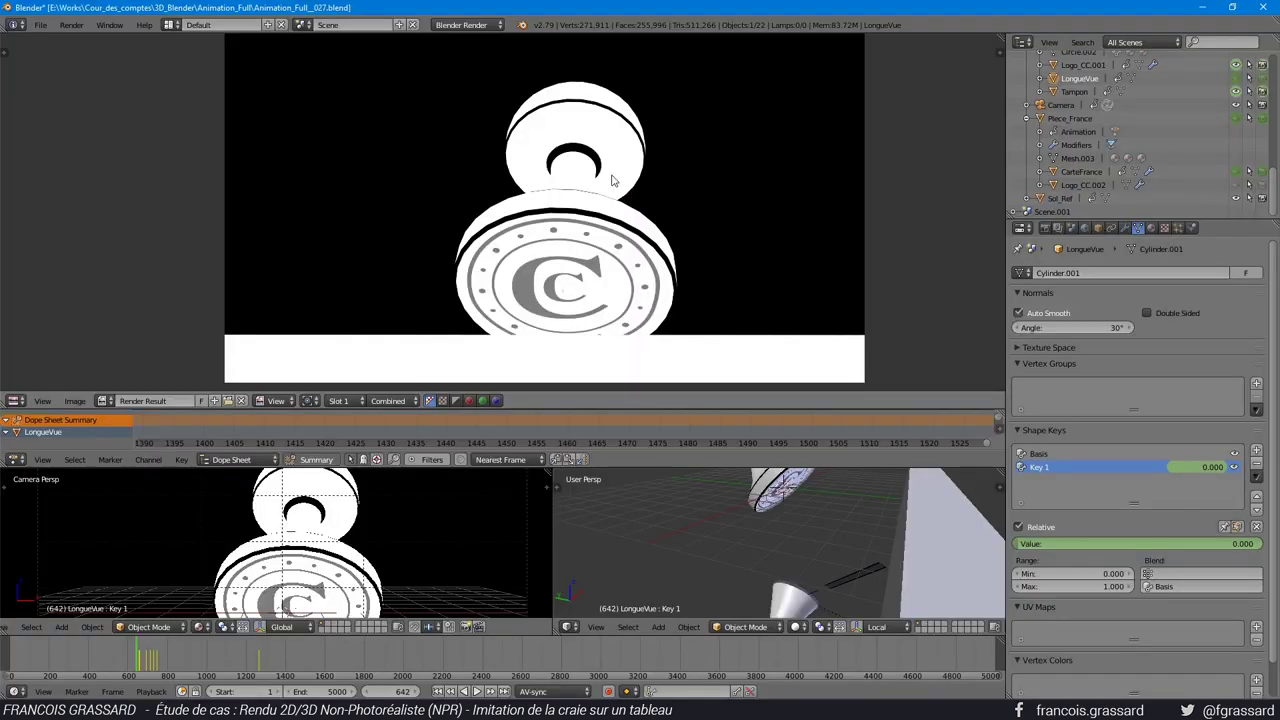
Render the camera view again in Blender 2.79 and restore the Graph Editor in the top area.
key(Escape)
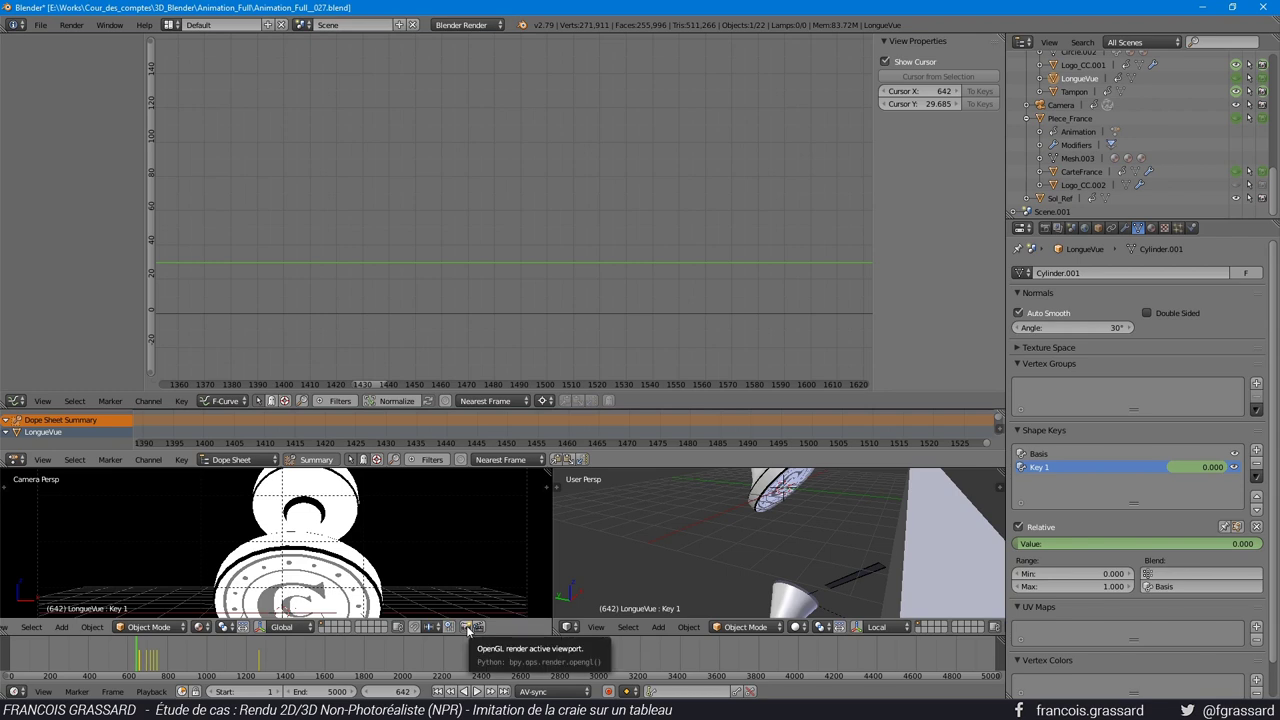
click(467, 628)
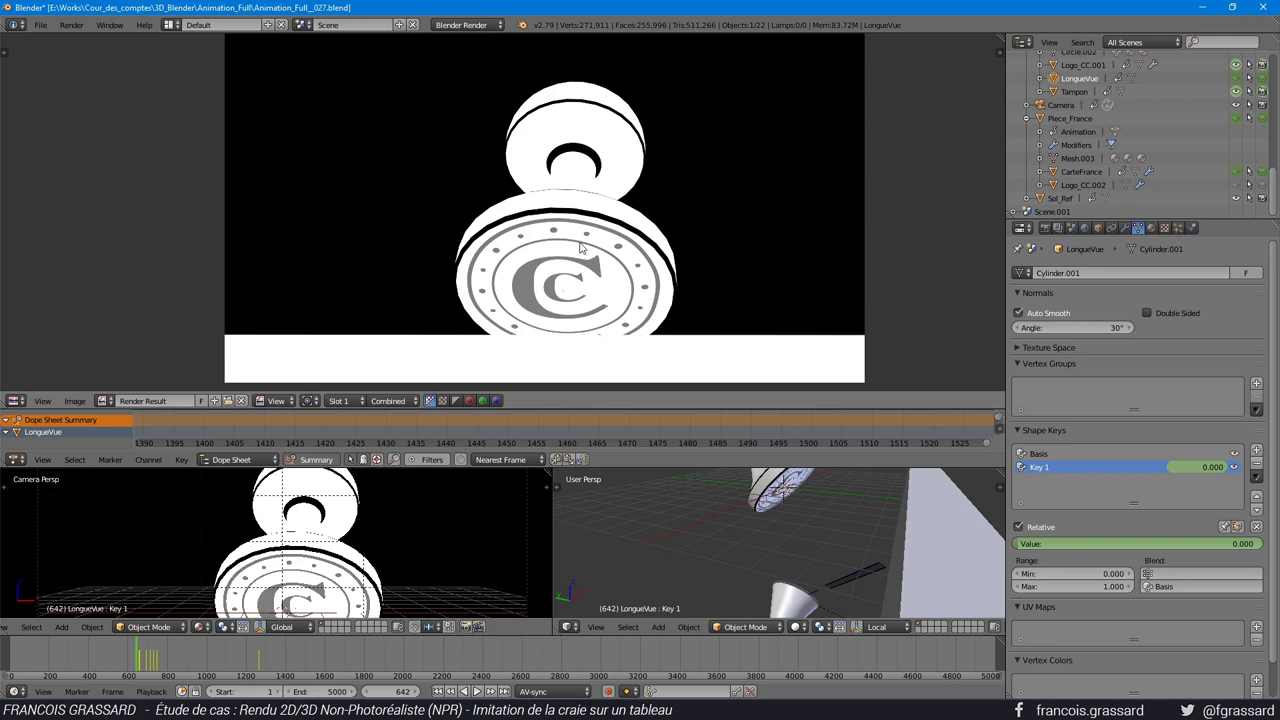
key(Escape)
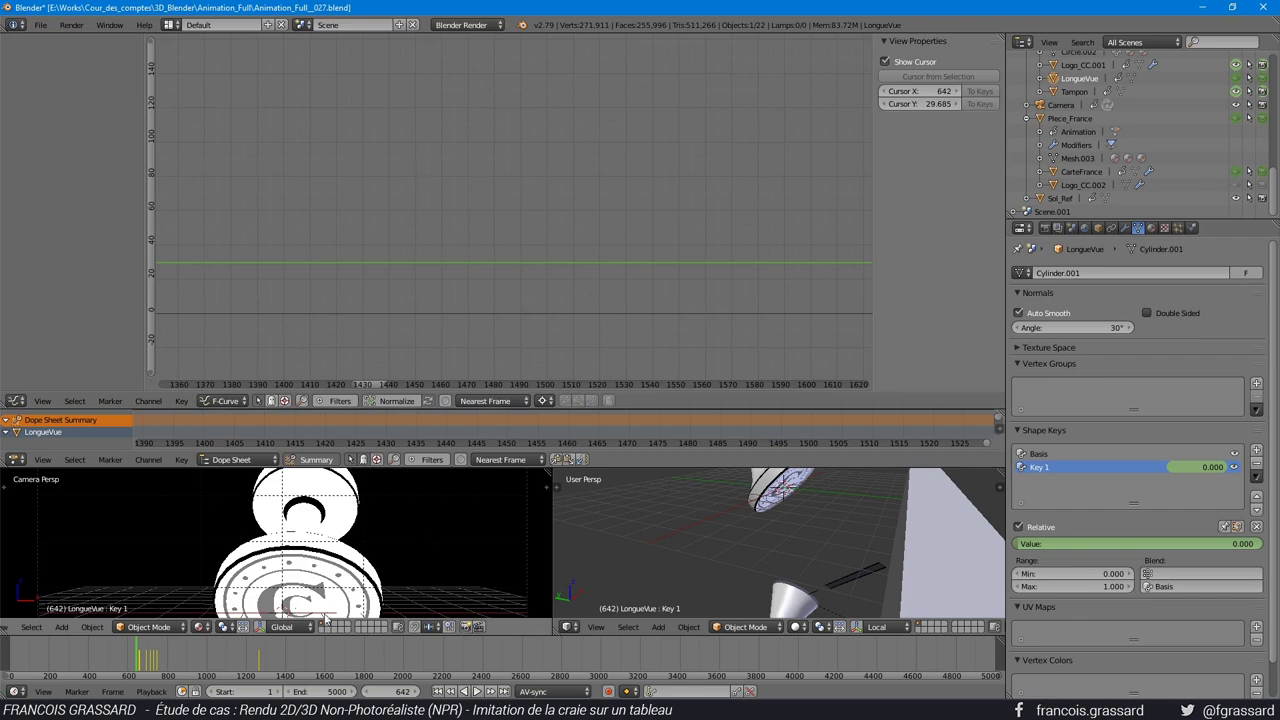
Open the Whole_Animation output folder from the Render tab's Output settings.
click(1058, 228)
click(1045, 228)
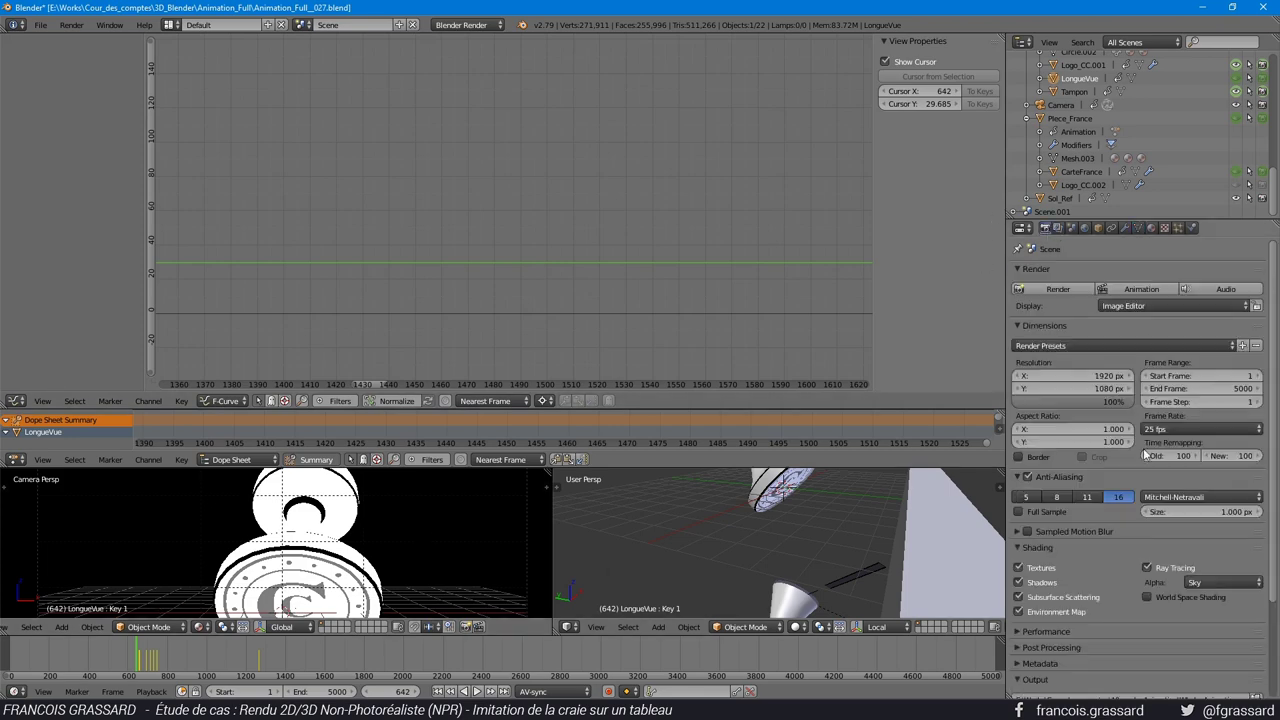
scroll(1146, 455, down, 3)
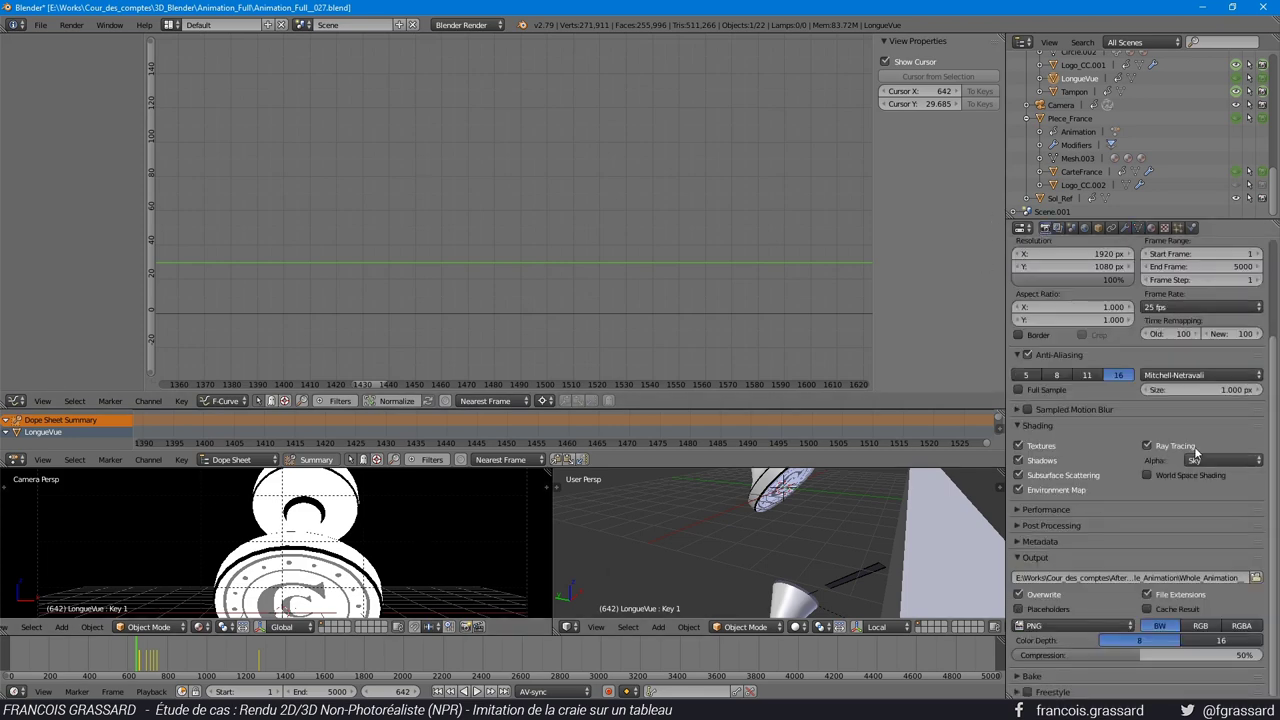
click(1256, 578)
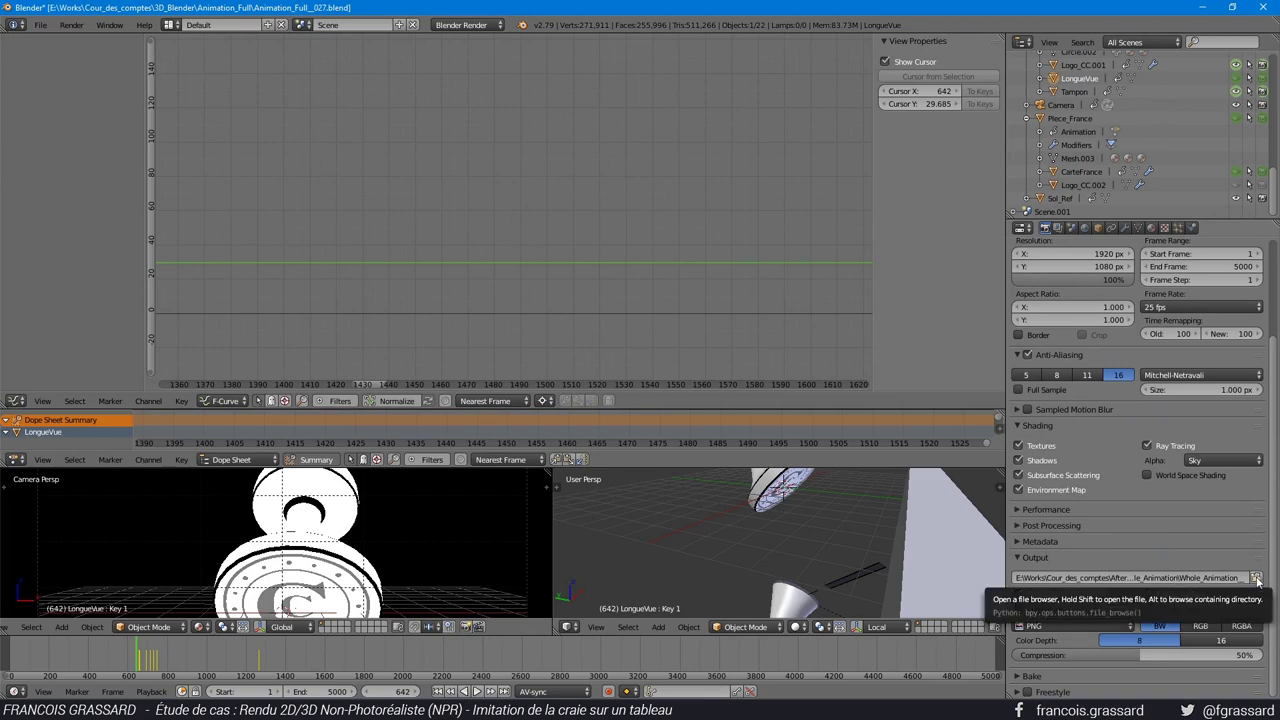
alt+click(1256, 578)
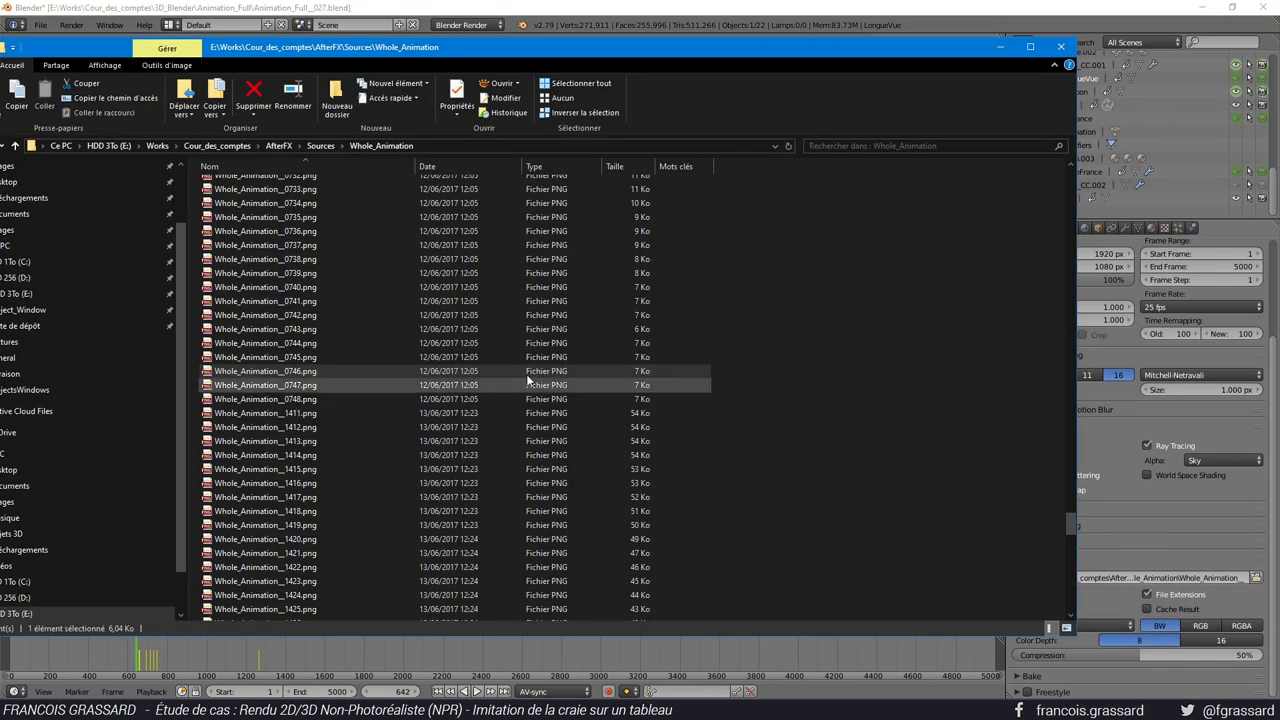
Scroll through the Whole_Animation PNG frames checking their file sizes, then return to Blender.
scroll(444, 275, up, 15)
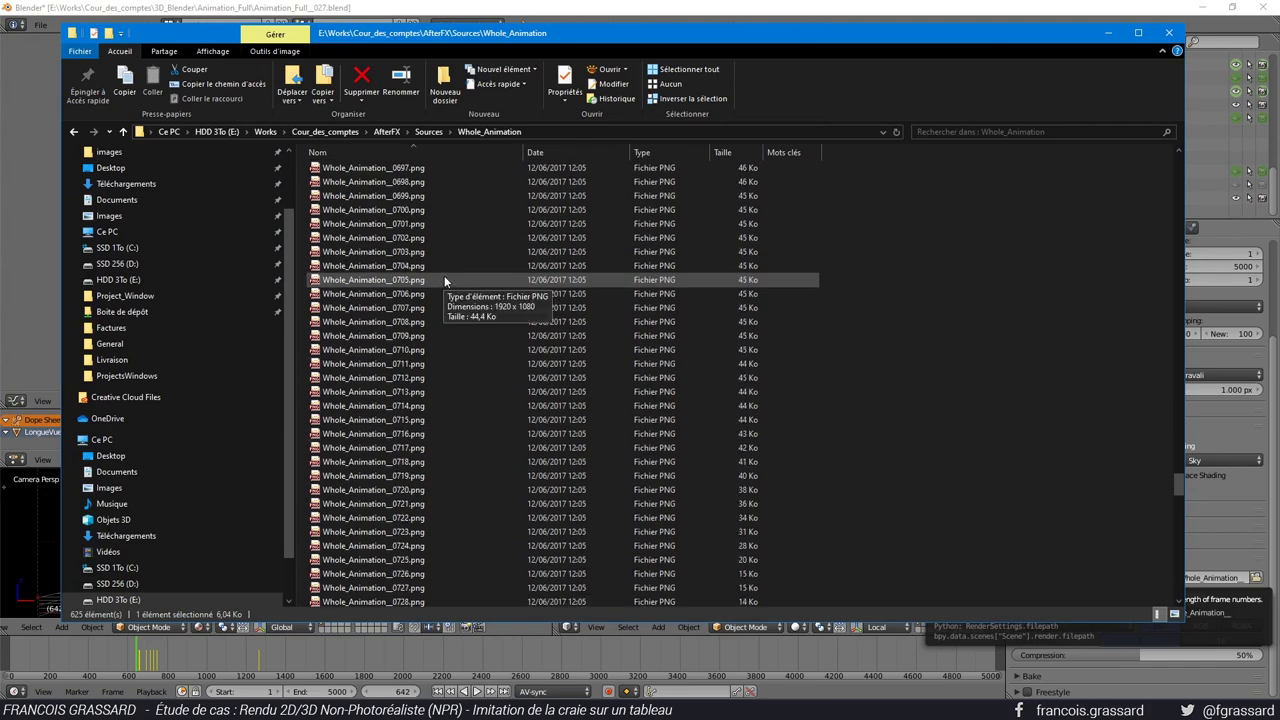
scroll(444, 275, up, 15)
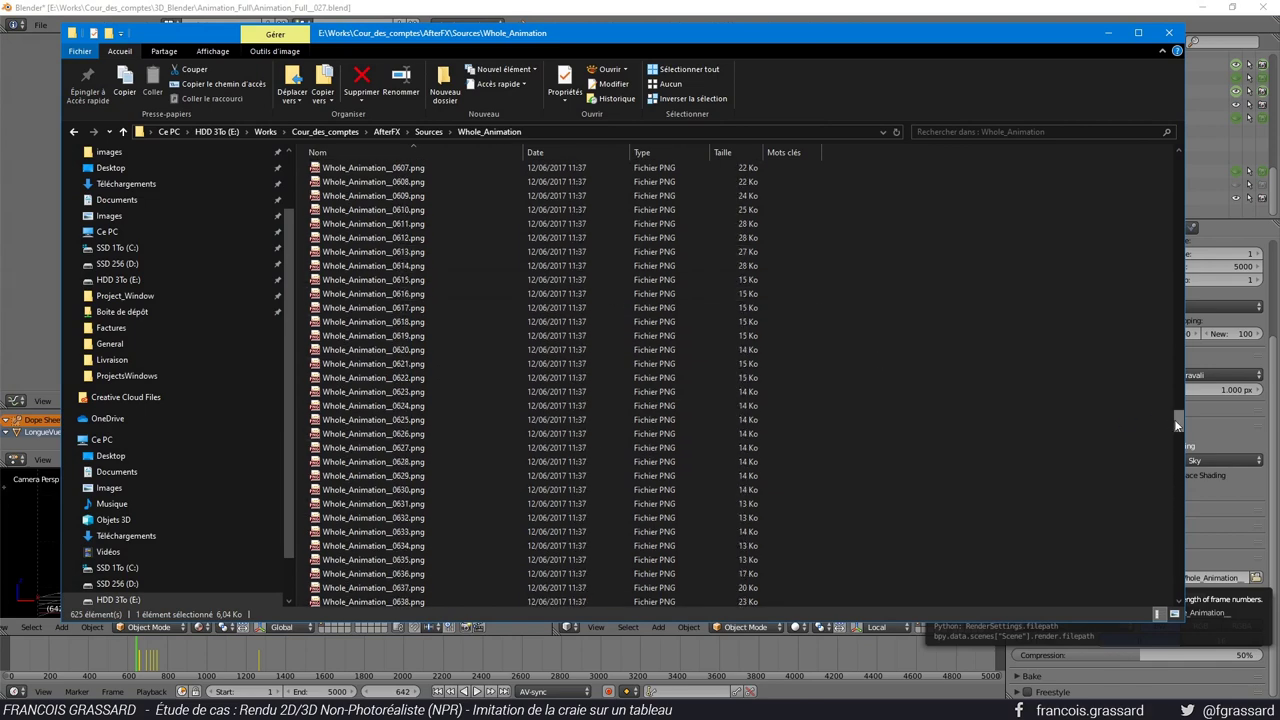
drag(1177, 425, 1162, 153)
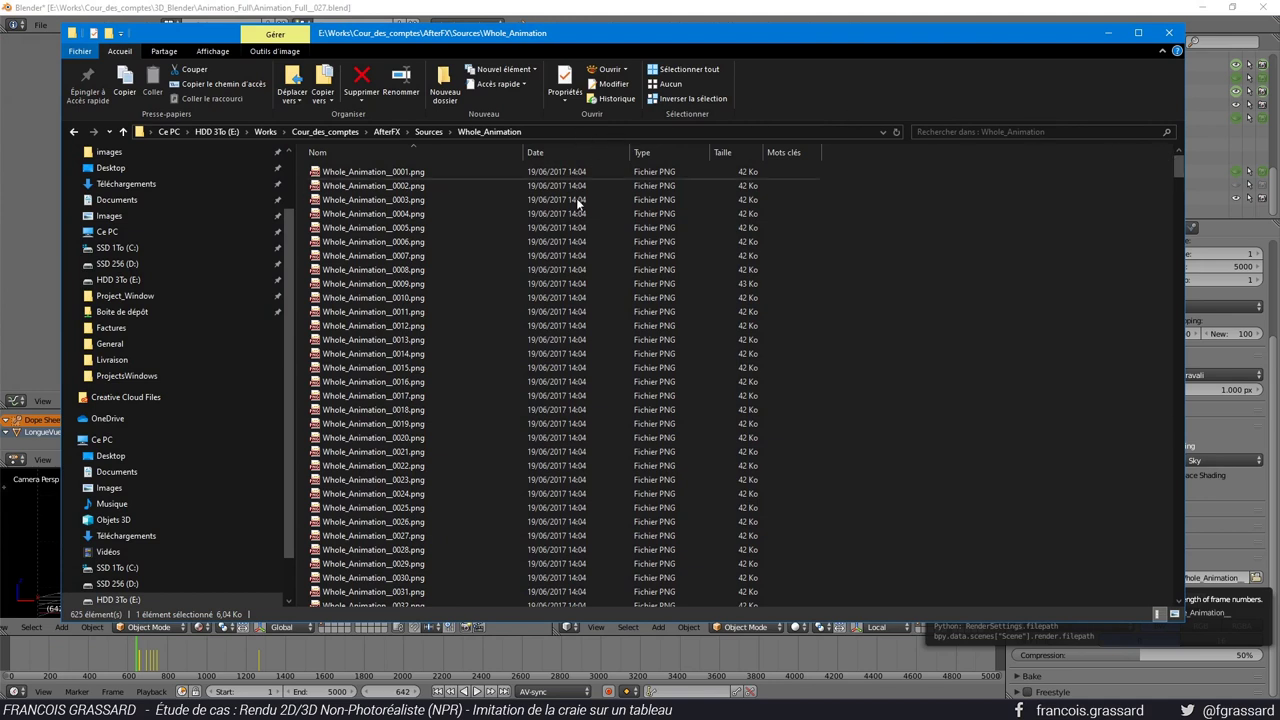
scroll(493, 248, down, 20)
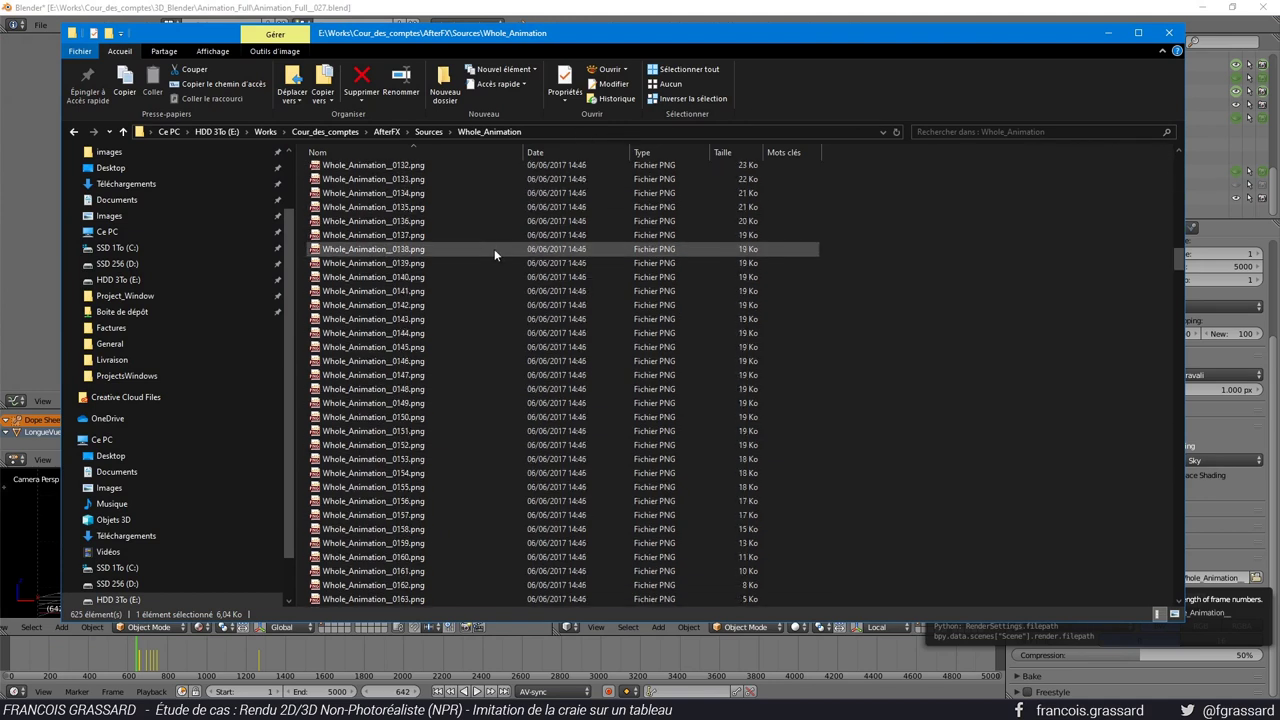
scroll(494, 246, down, 20)
scroll(494, 244, down, 20)
scroll(495, 244, down, 20)
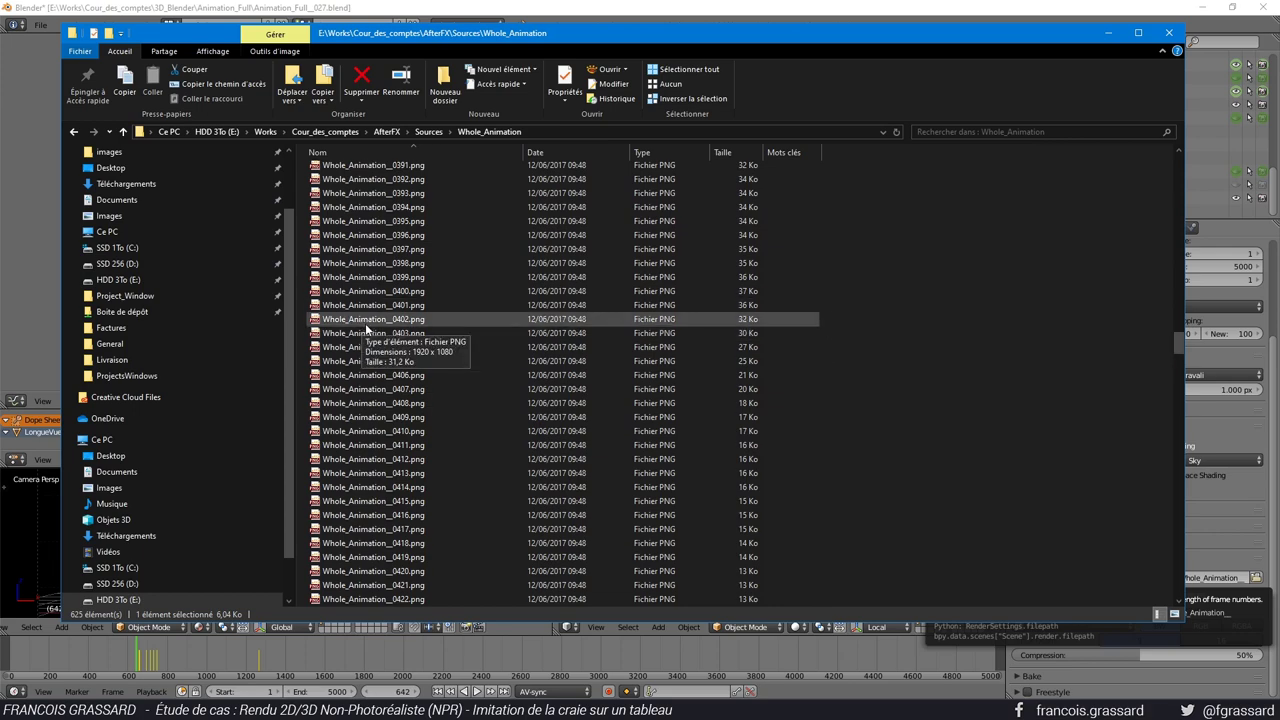
key(alt+Tab)
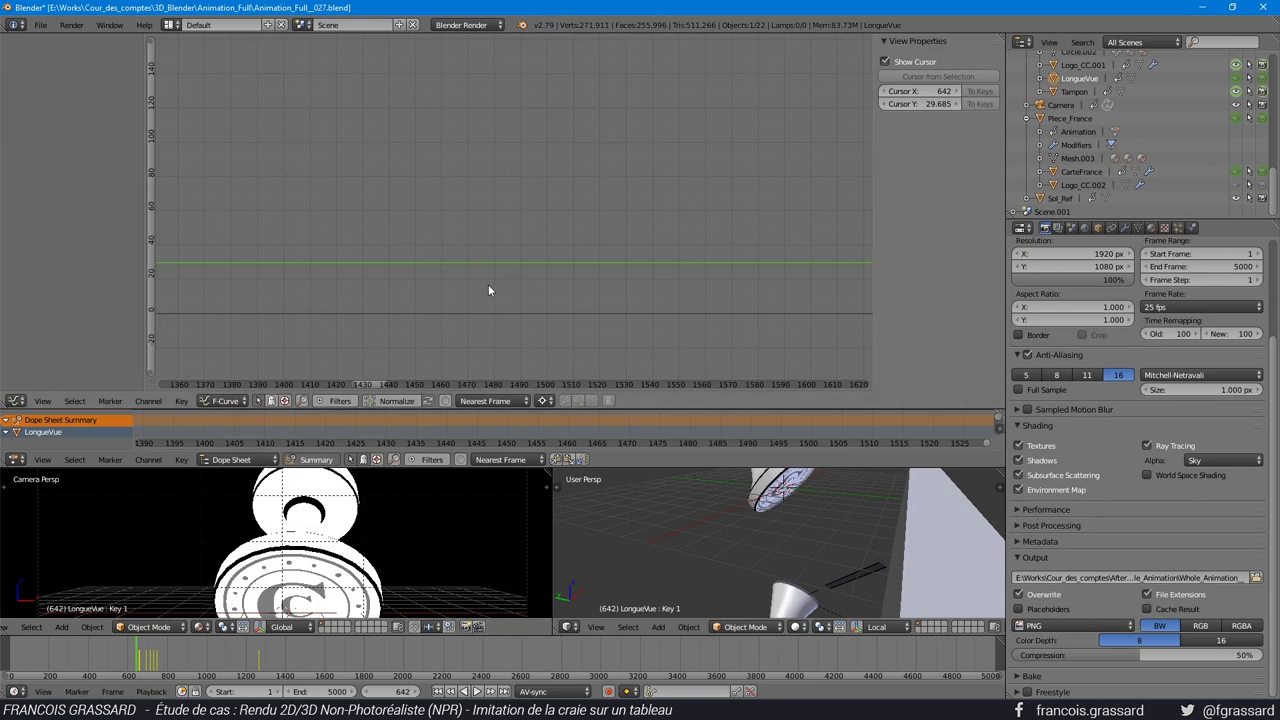
OpenGL-render the camera view, zoom in to inspect it, zoom back out, then switch to the frames folder.
click(465, 627)
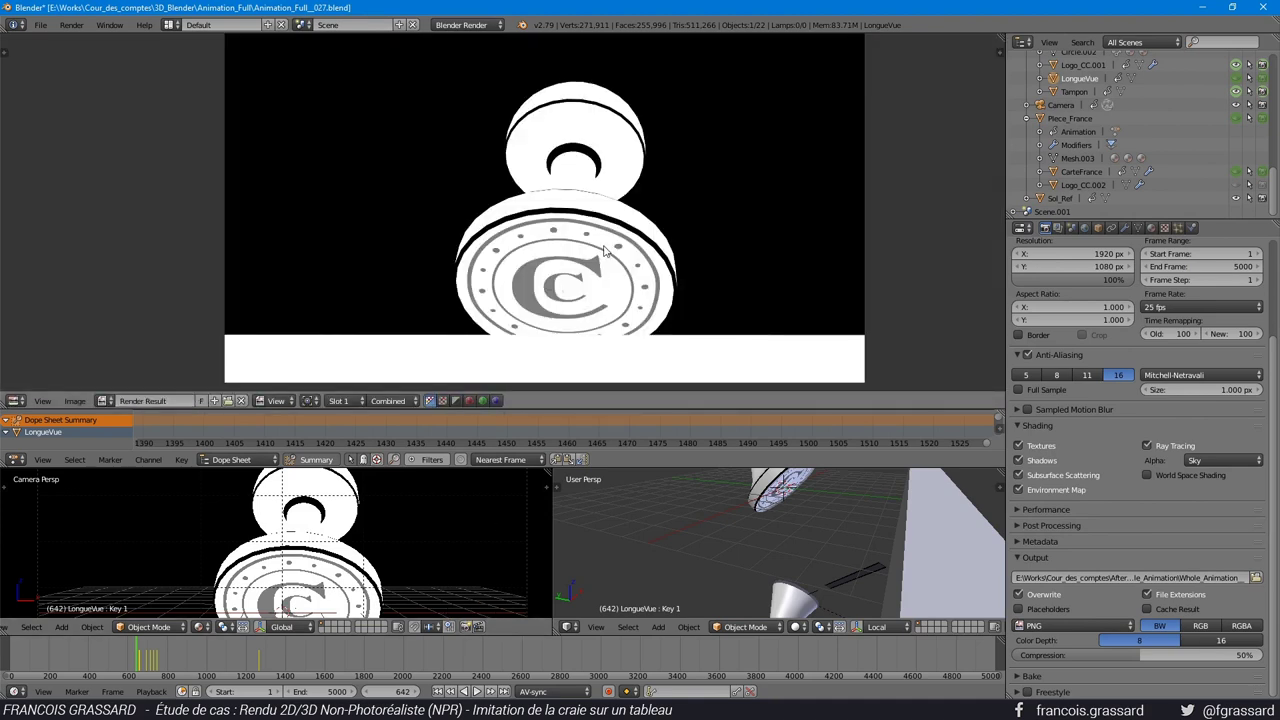
scroll(604, 250, up, 2)
scroll(577, 271, up, 1)
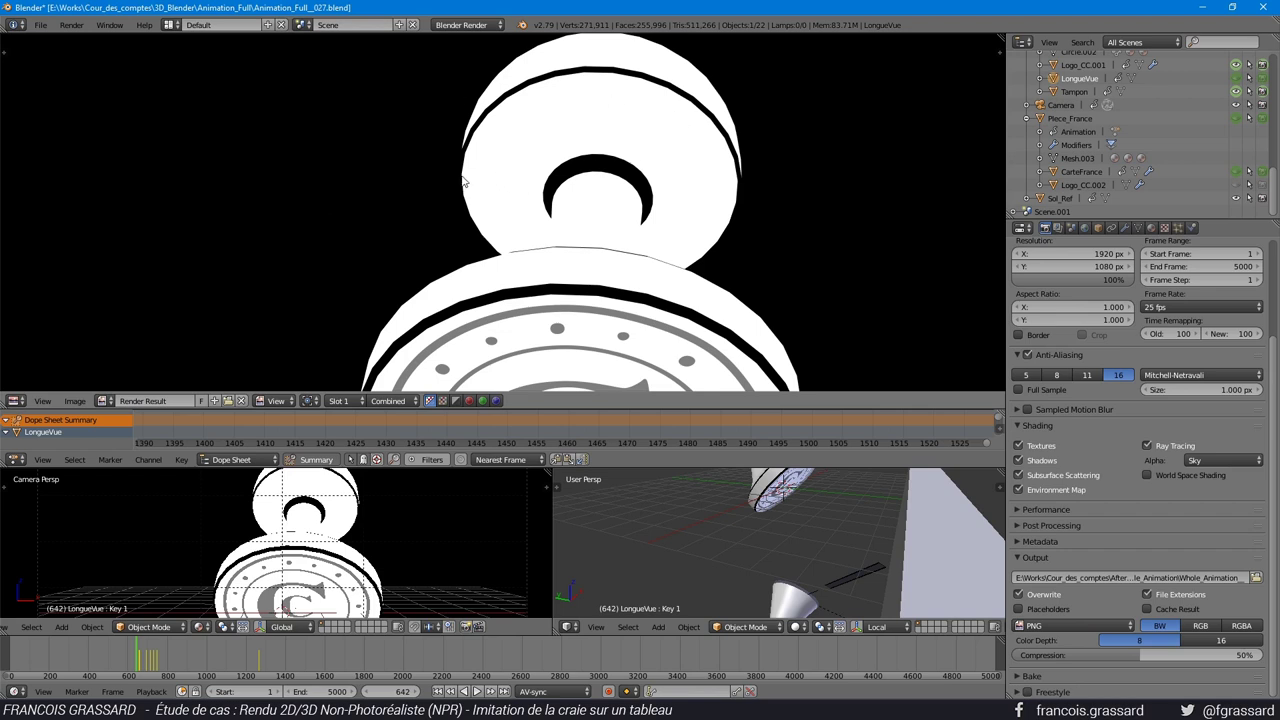
scroll(463, 180, up, 3)
scroll(443, 157, up, 3)
scroll(471, 214, up, 3)
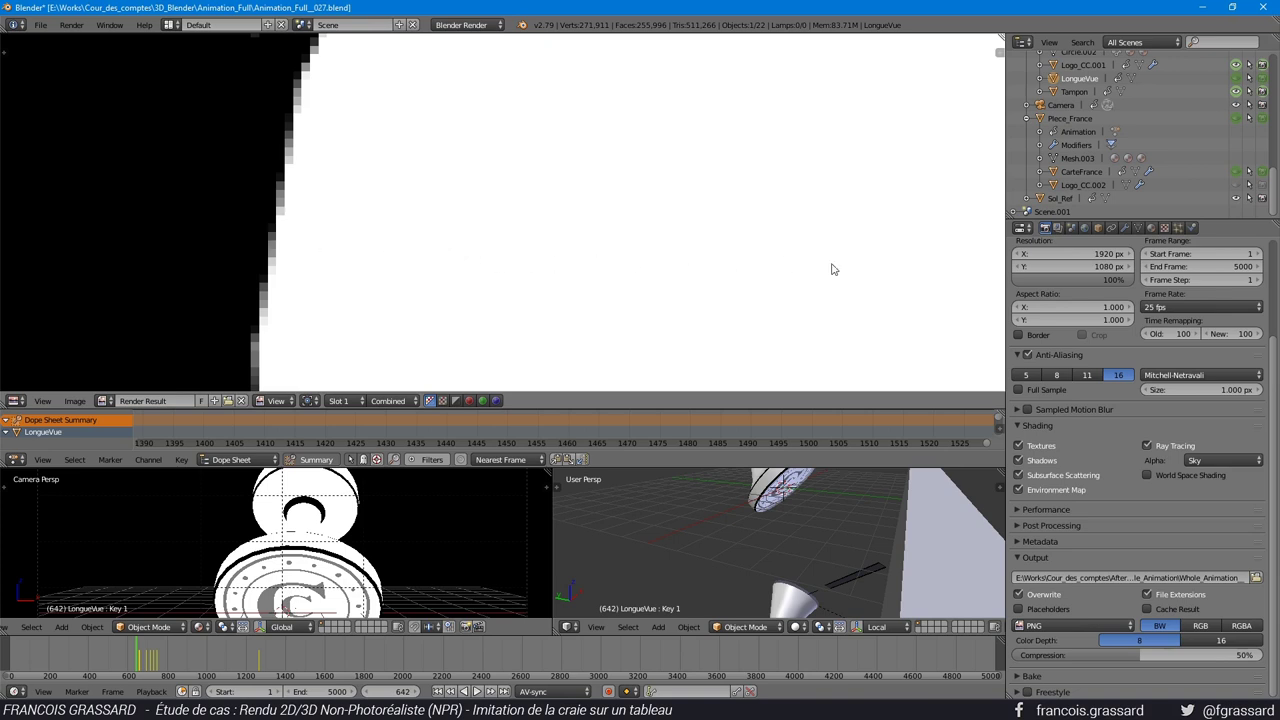
scroll(815, 262, down, 4)
scroll(797, 266, down, 2)
scroll(740, 262, down, 2)
scroll(660, 246, down, 2)
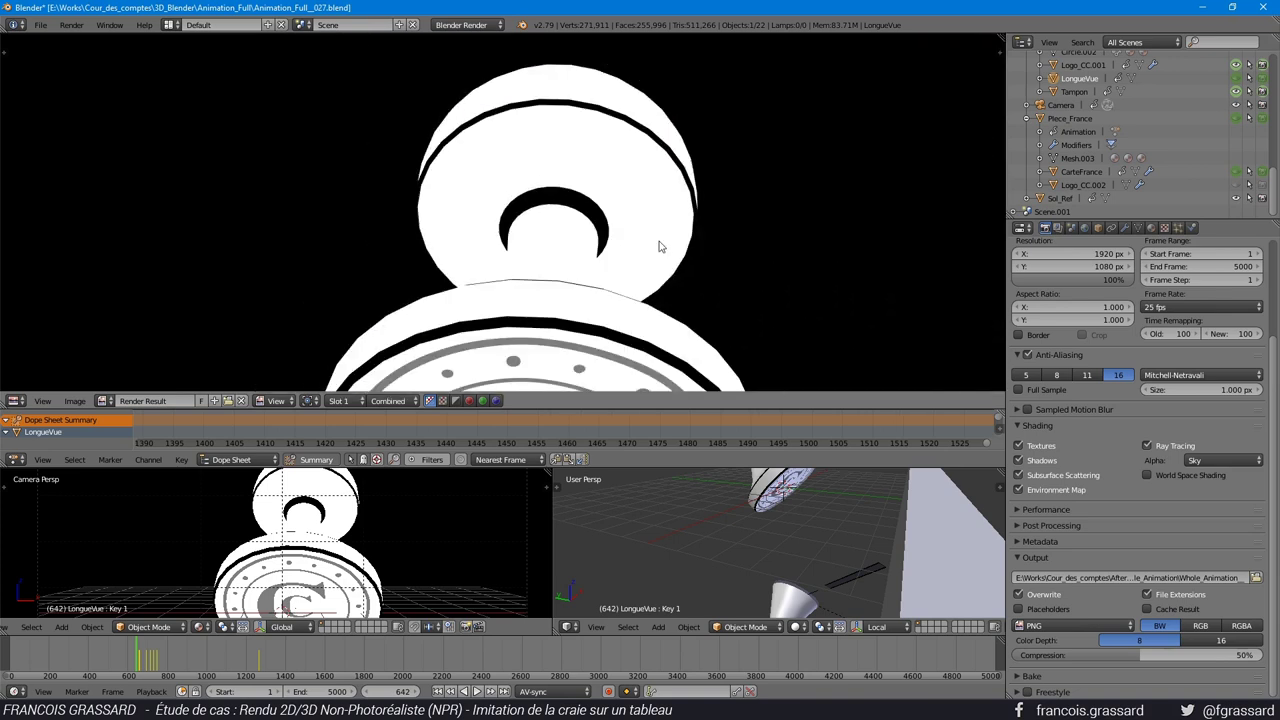
scroll(670, 238, down, 1)
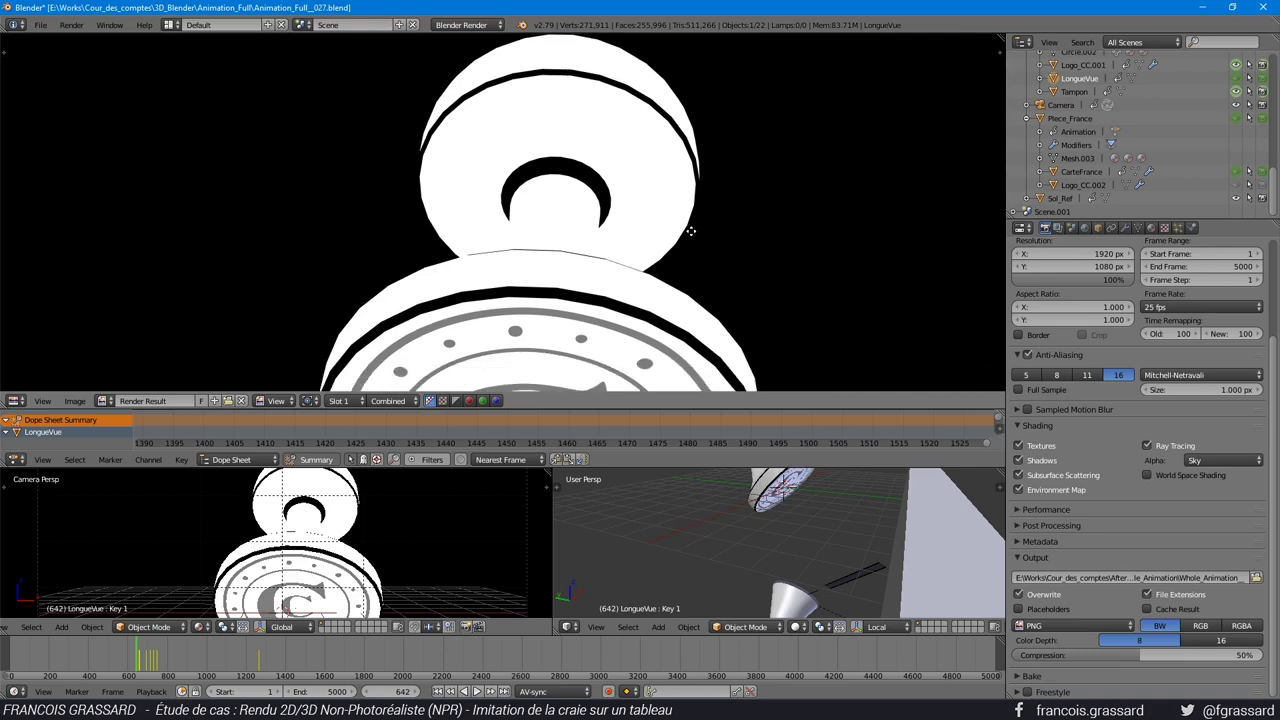
scroll(682, 226, down, 1)
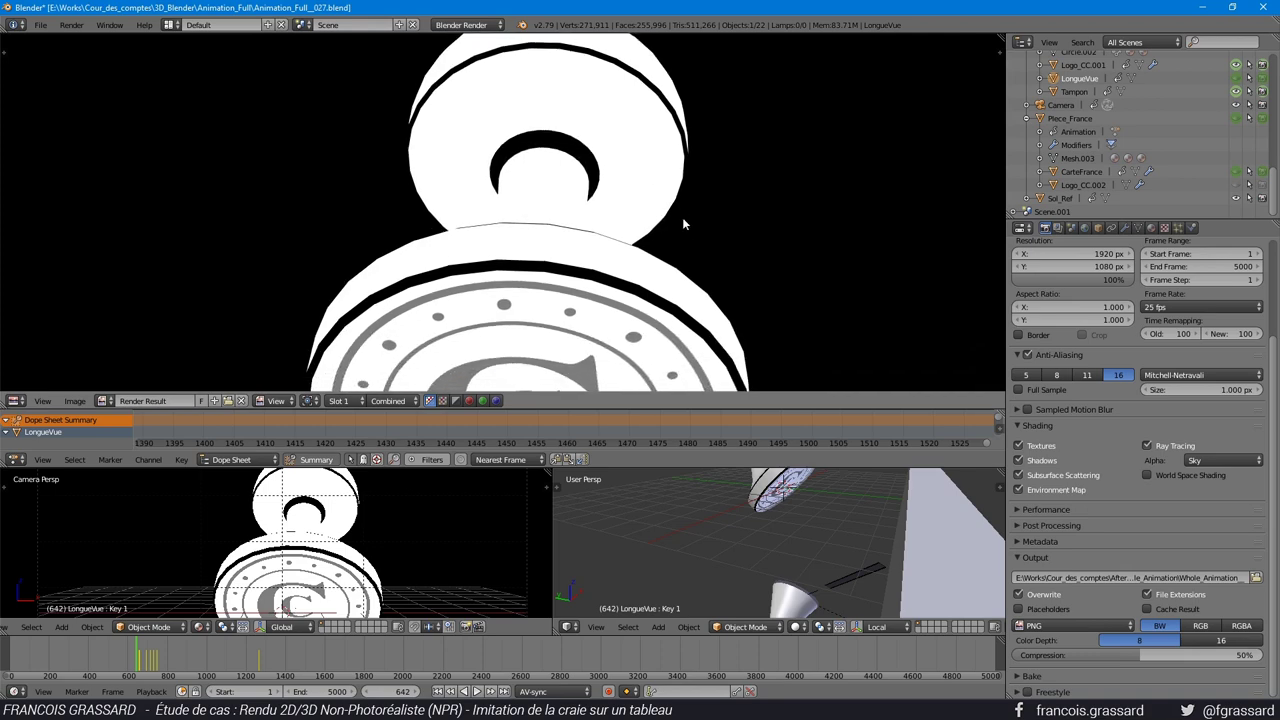
key(alt+Tab)
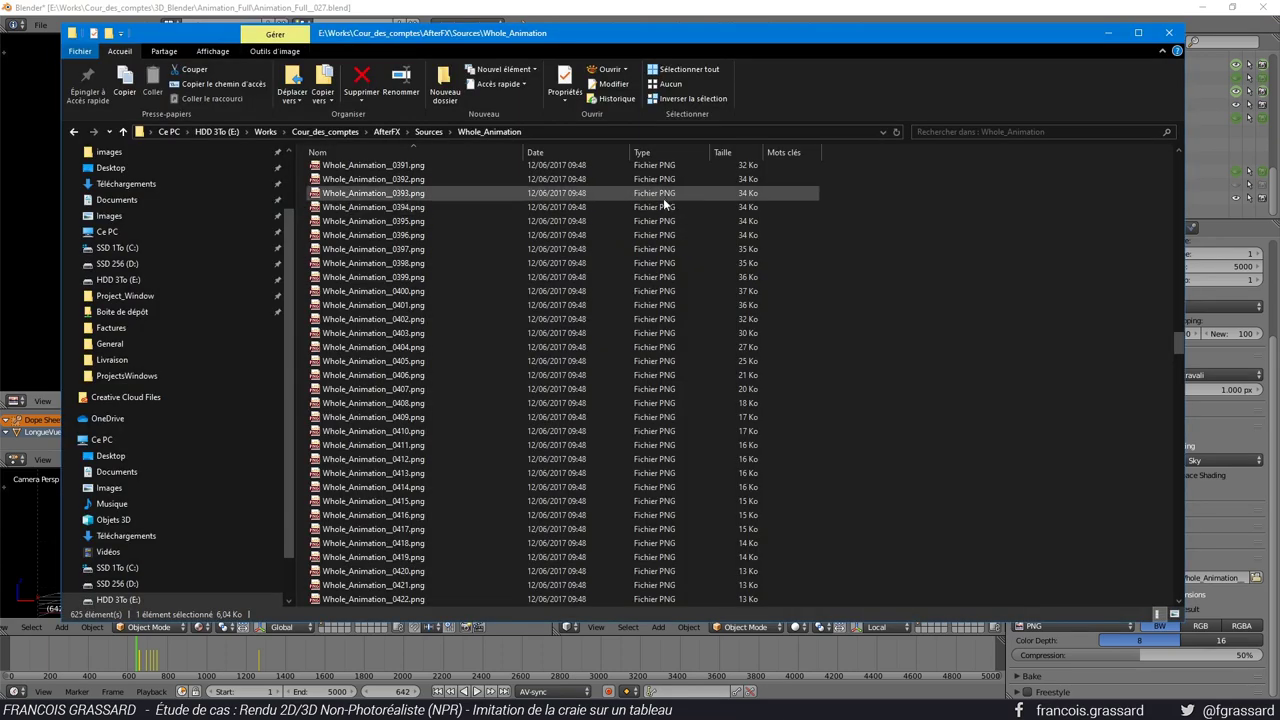
View Whole_Animation_0398.png full screen, close it, and return to Blender.
double_click(351, 266)
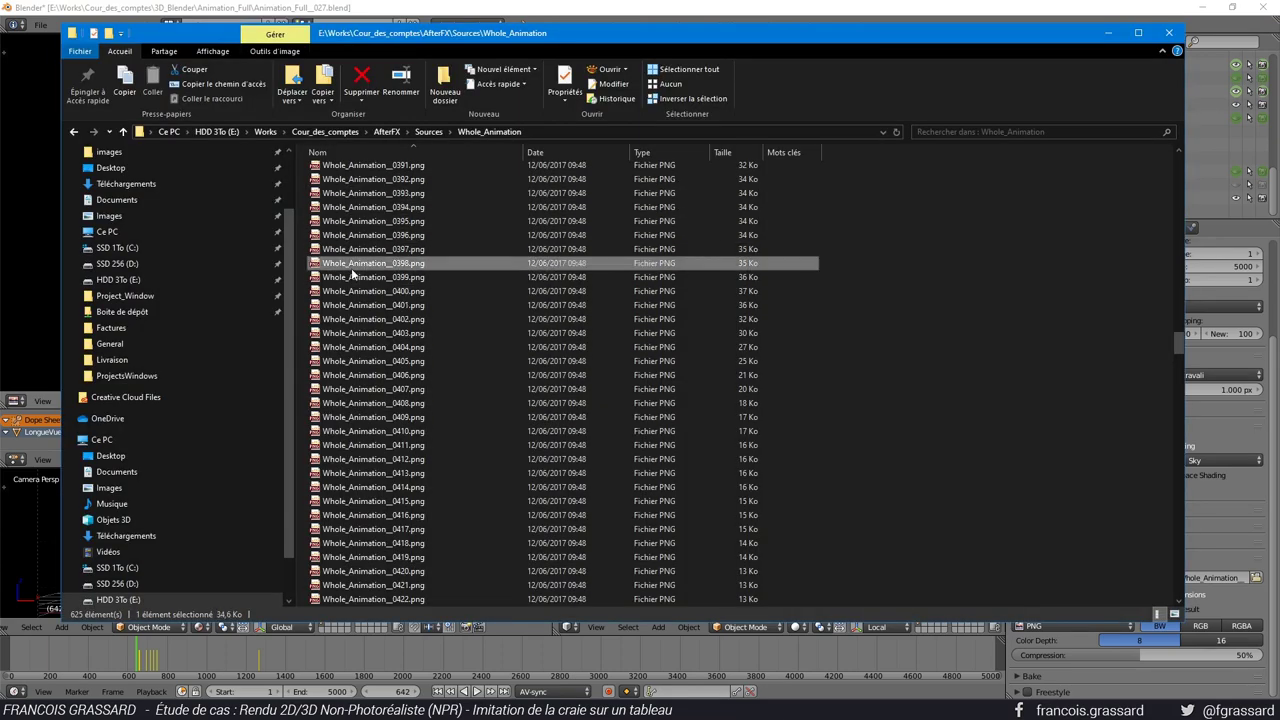
key(Return)
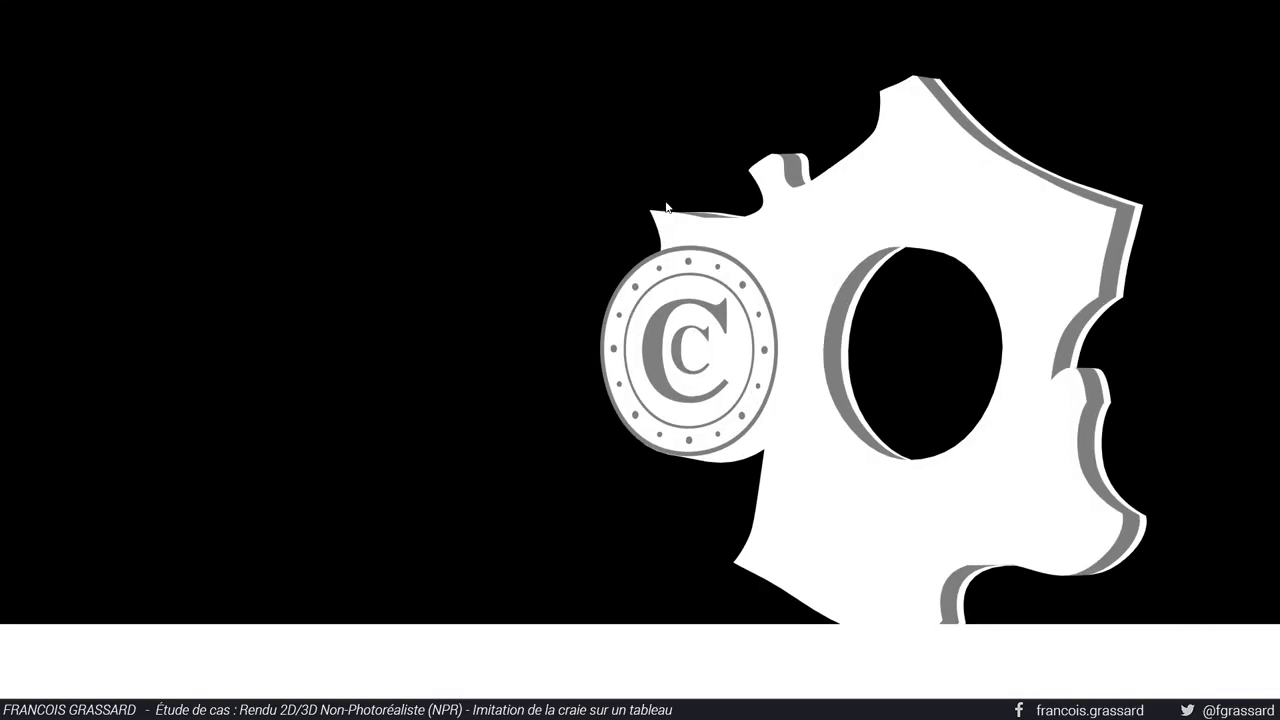
key(Escape)
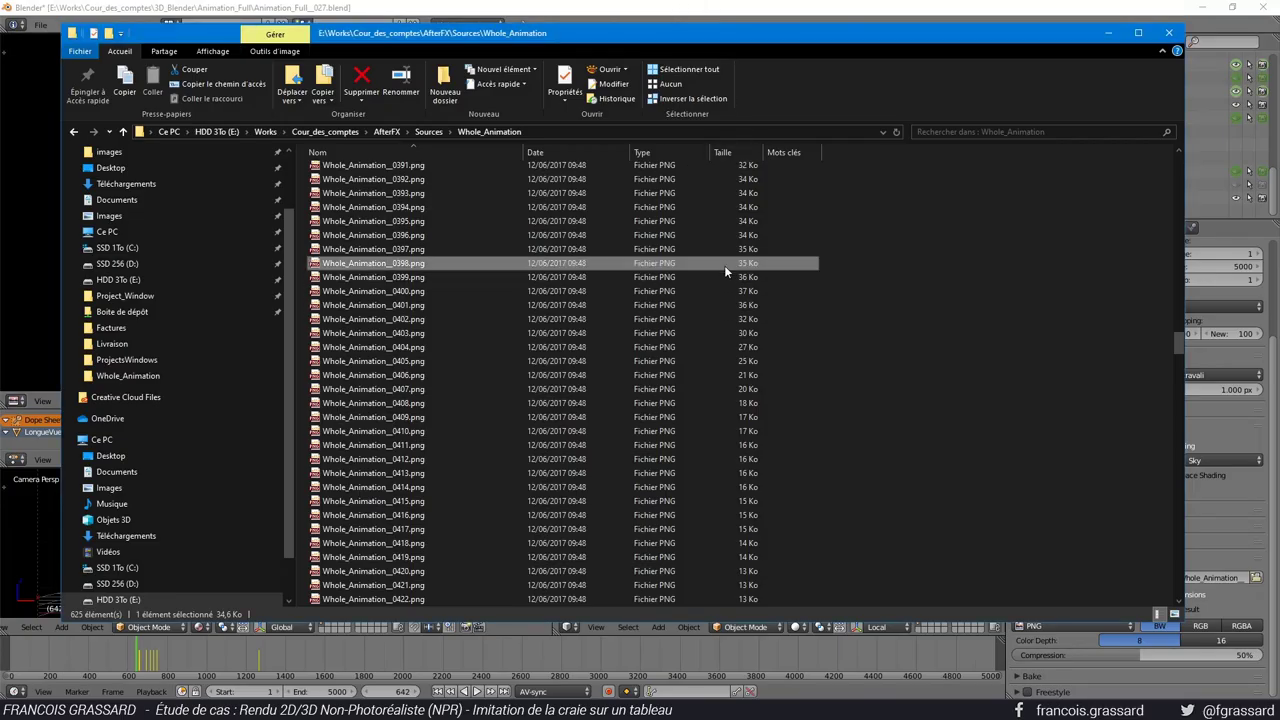
key(alt+Tab)
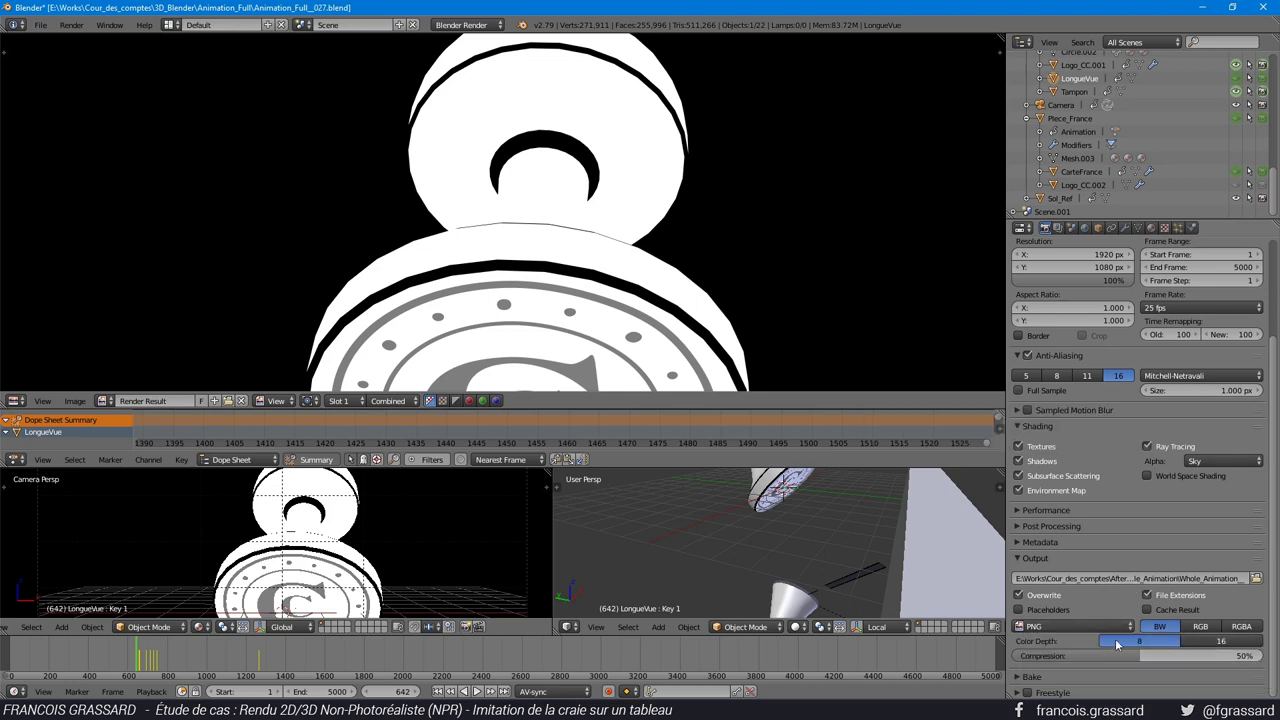
Try PNG compression values of 43% and 90%, then reopen the Output settings.
drag(1151, 658, 1123, 658)
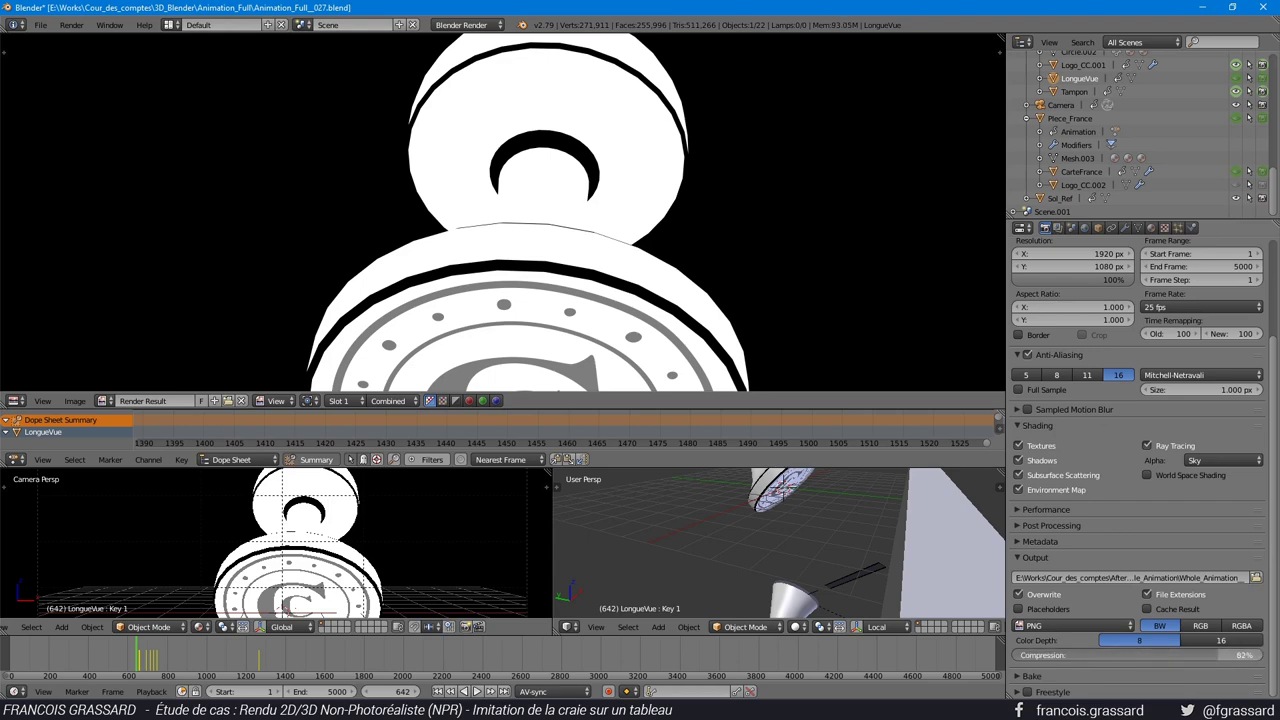
key(KP_Add)
key(KP_Add)
key(KP_Add)
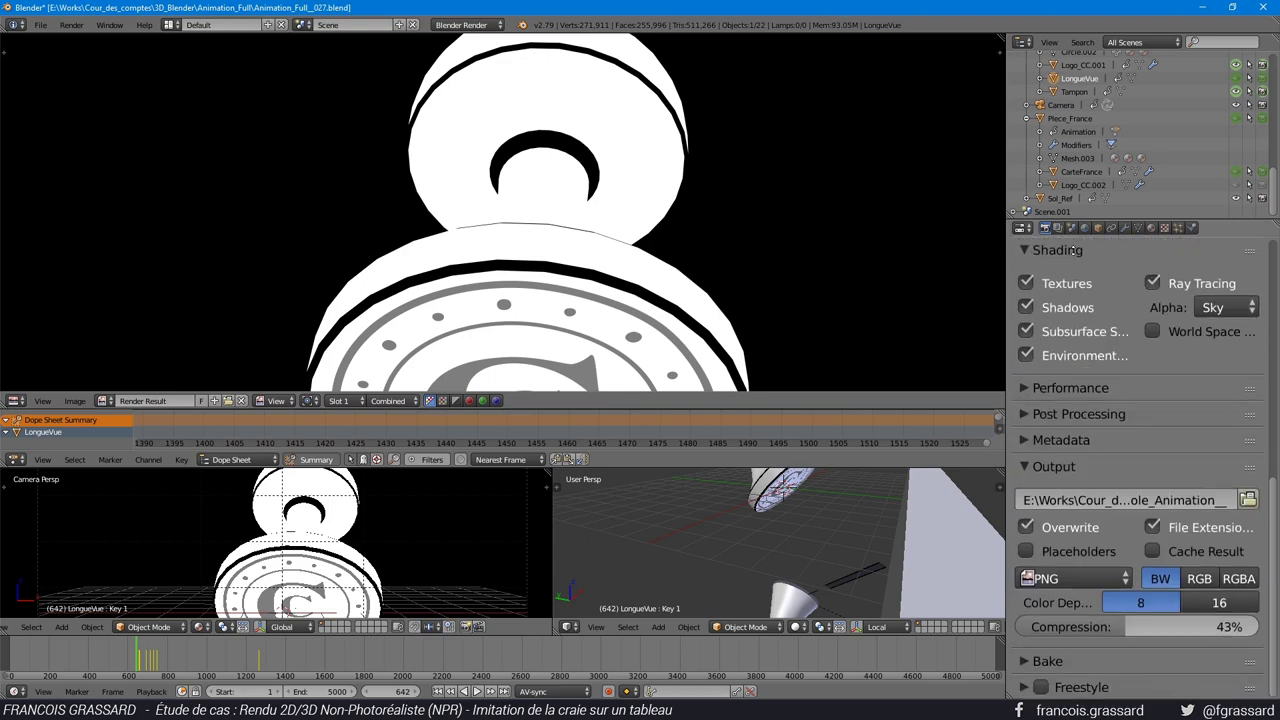
click(1162, 625)
text(90)
key(Return)
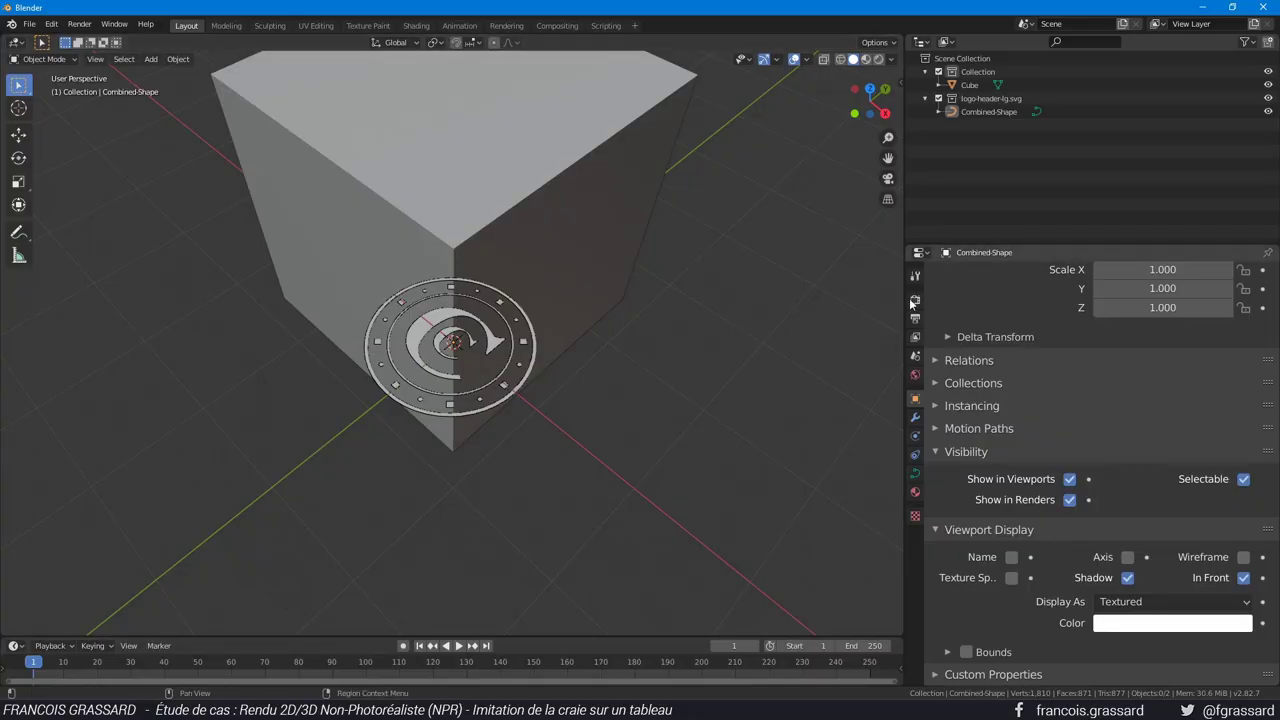
click(914, 297)
click(914, 276)
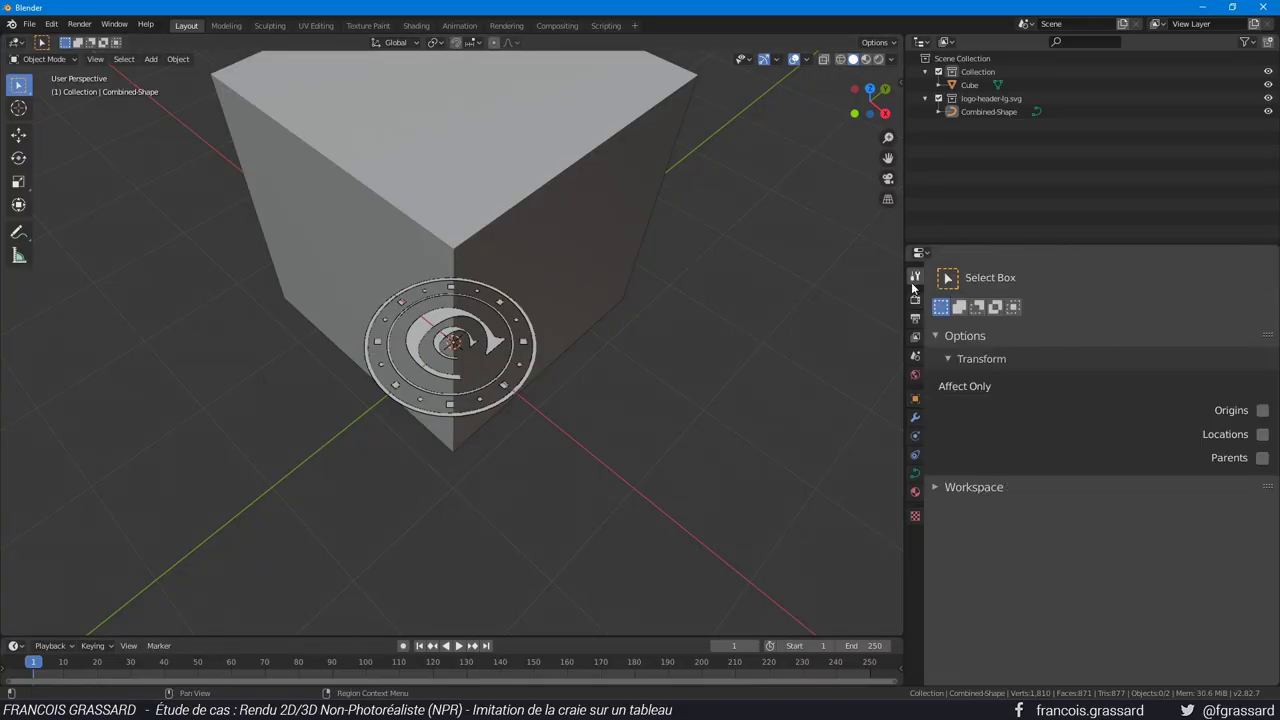
click(914, 317)
scroll(1150, 520, down, 3)
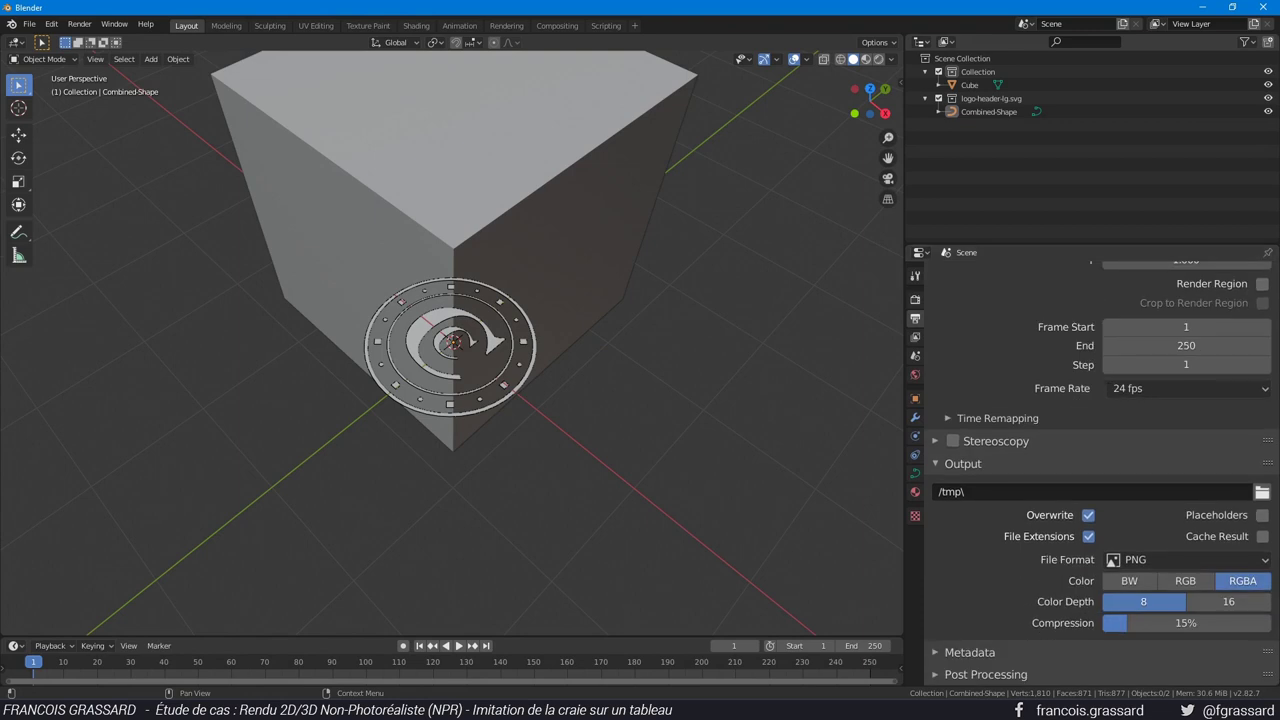
Try PNG compression values of 62%, 47%, 100% and 15%.
mouse_move(1147, 628)
mouse_down()
mouse_move(1207, 628)
mouse_move(1183, 623)
mouse_up()
click(1183, 623)
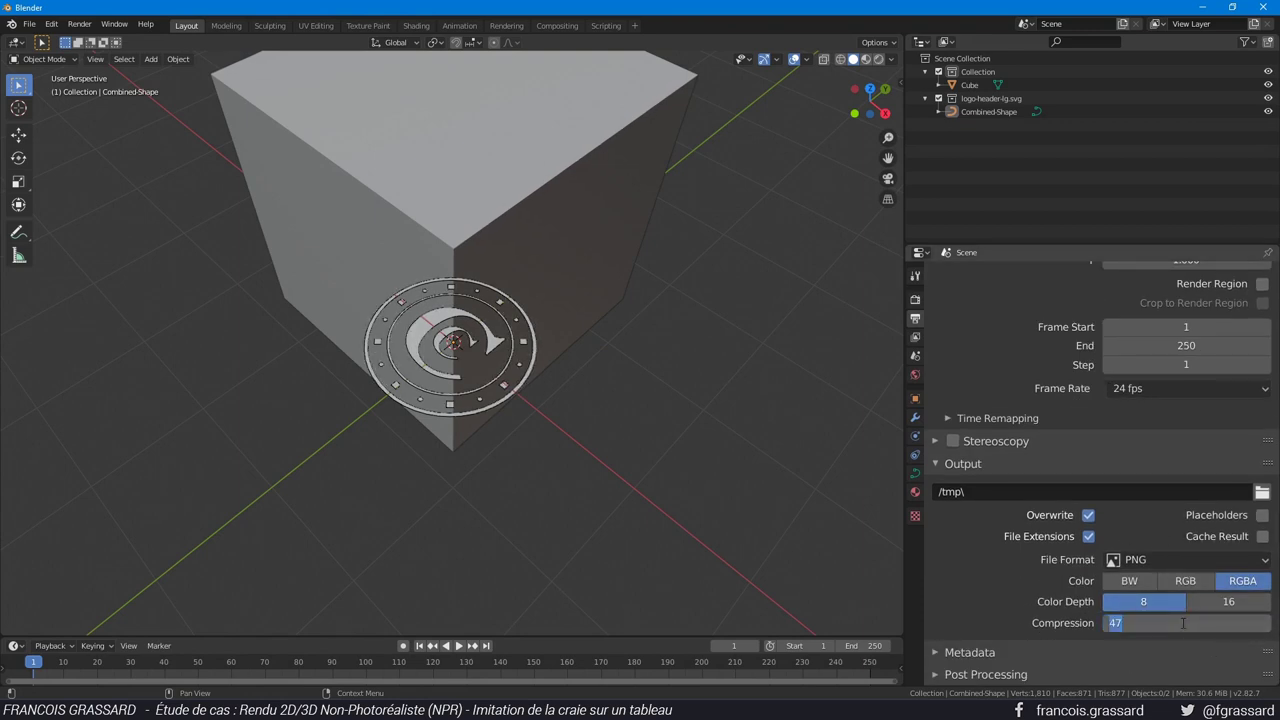
key(Return)
click(1183, 623)
text(100)
key(Return)
click(1183, 623)
text(15)
key(Return)
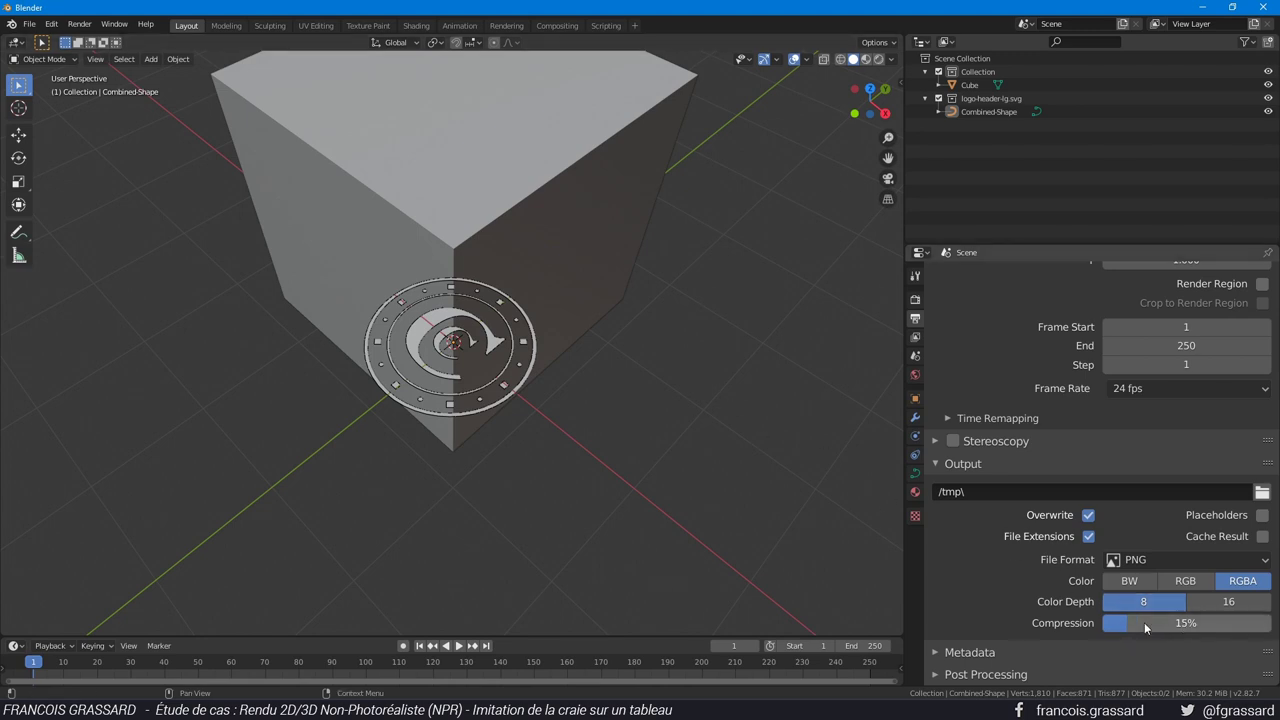
Drop PNG compression to 0%, then set it back to 15%.
drag(1121, 629, 1090, 629)
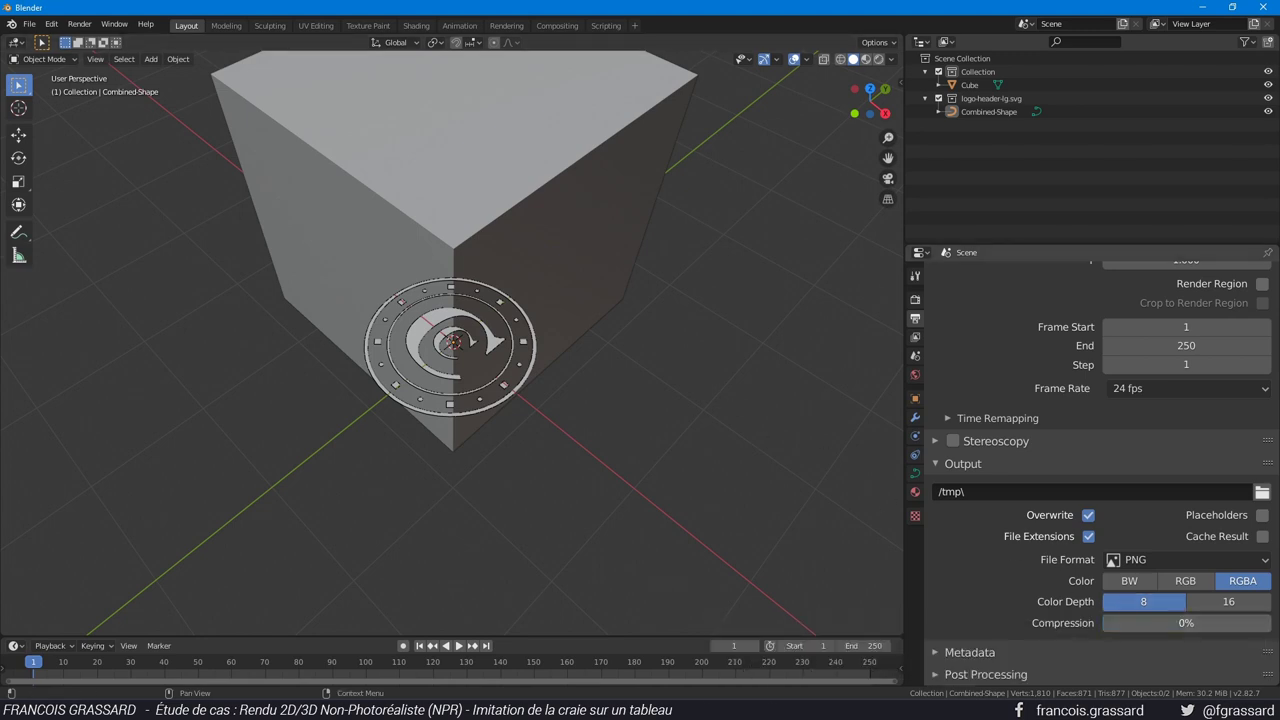
click(1165, 624)
text(15)
key(Return)
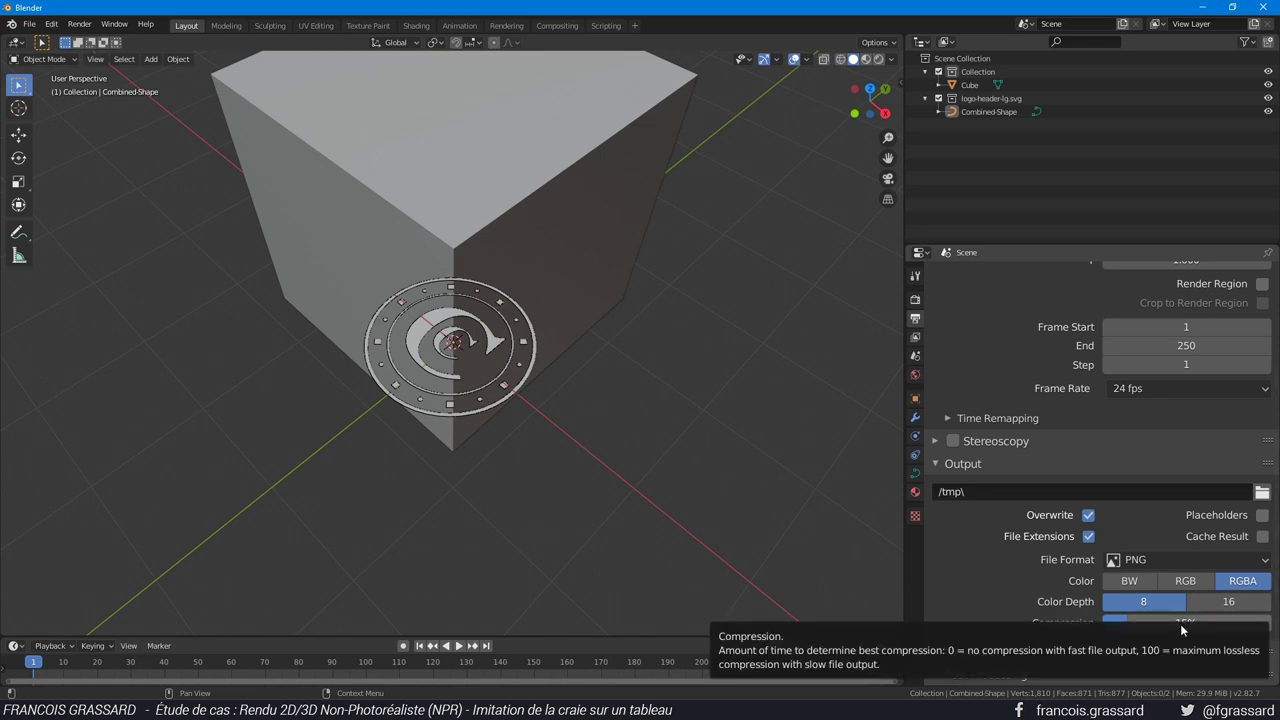
click(1170, 622)
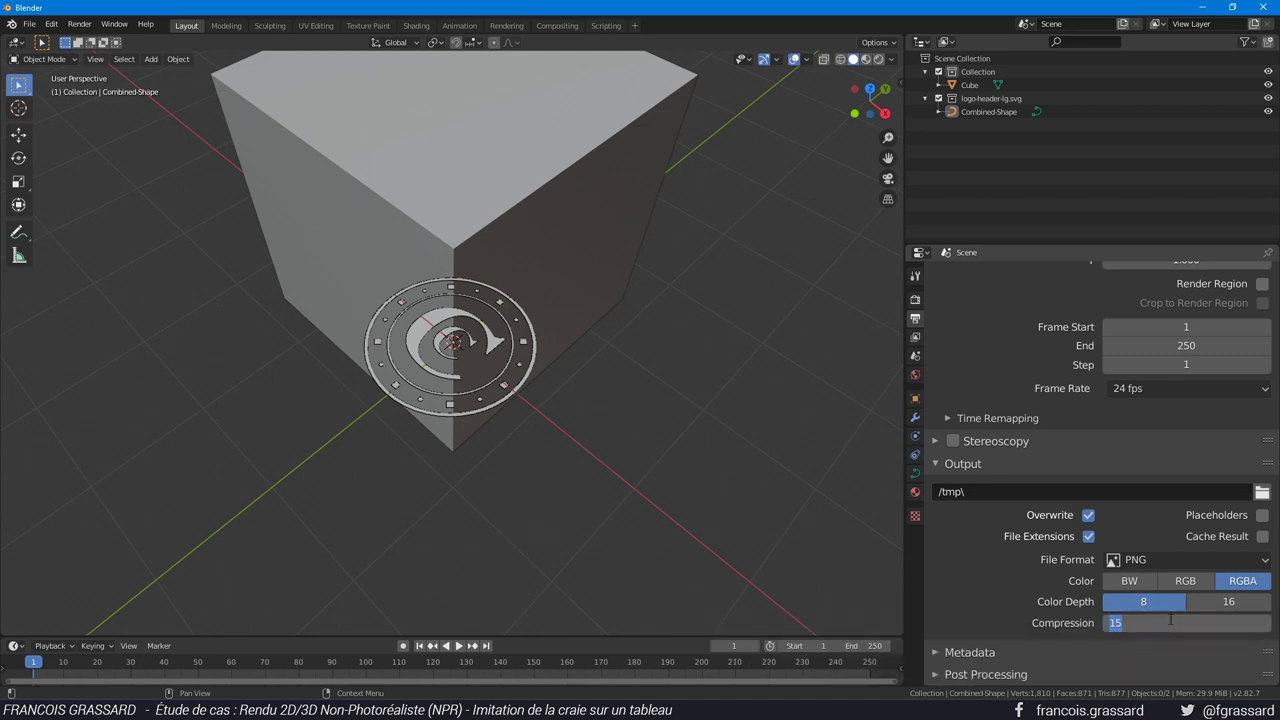
text(1)
key(Return)
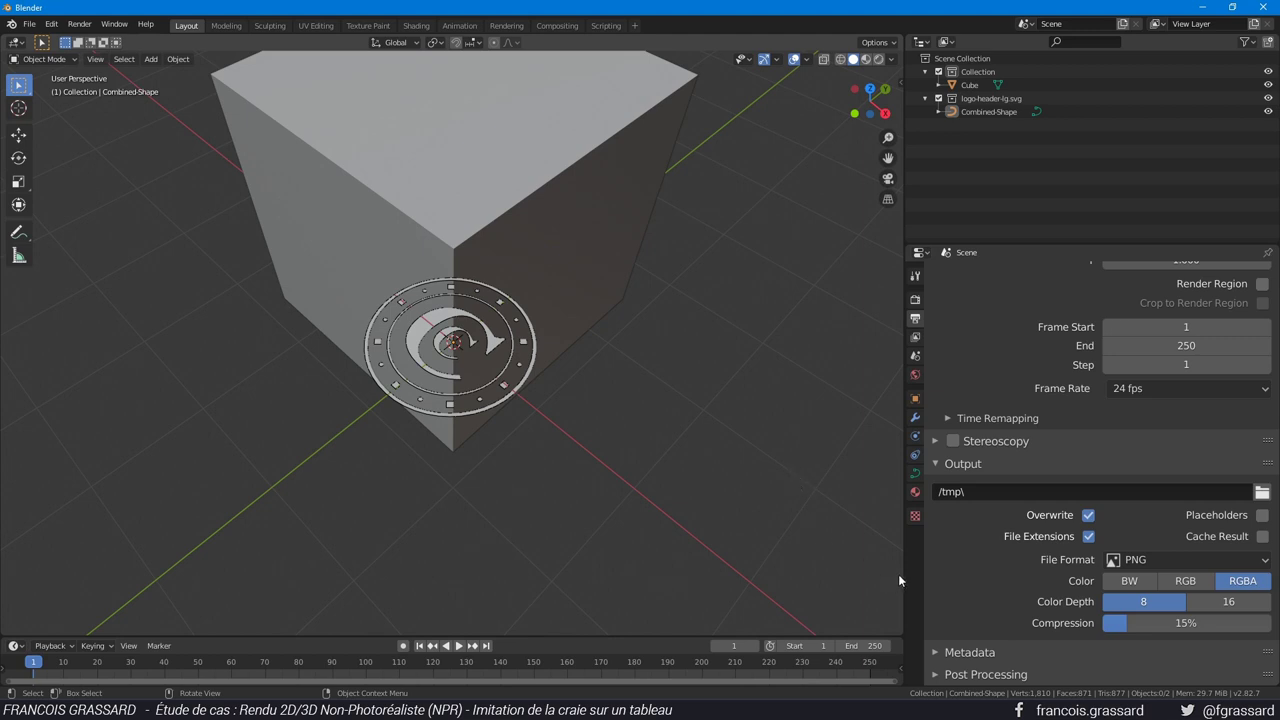
Drag PNG compression up to 100% and settle it at 50%.
drag(1135, 623, 1270, 623)
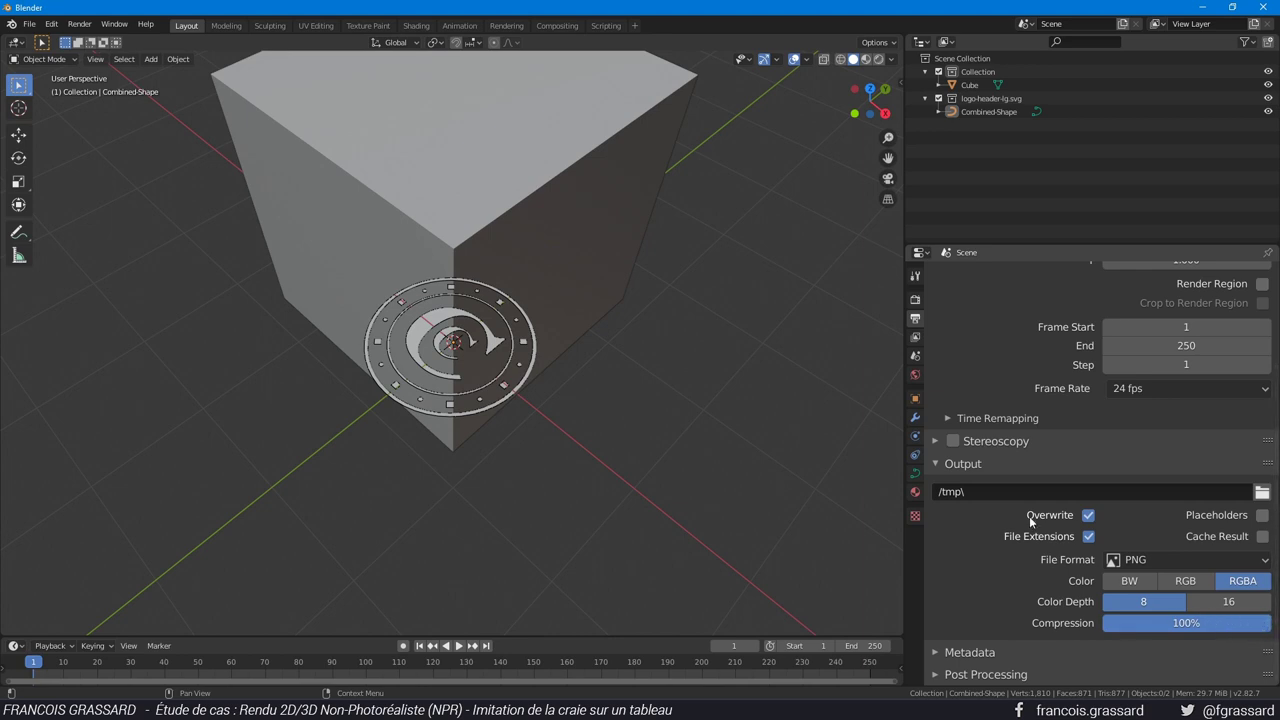
drag(1196, 629, 1187, 623)
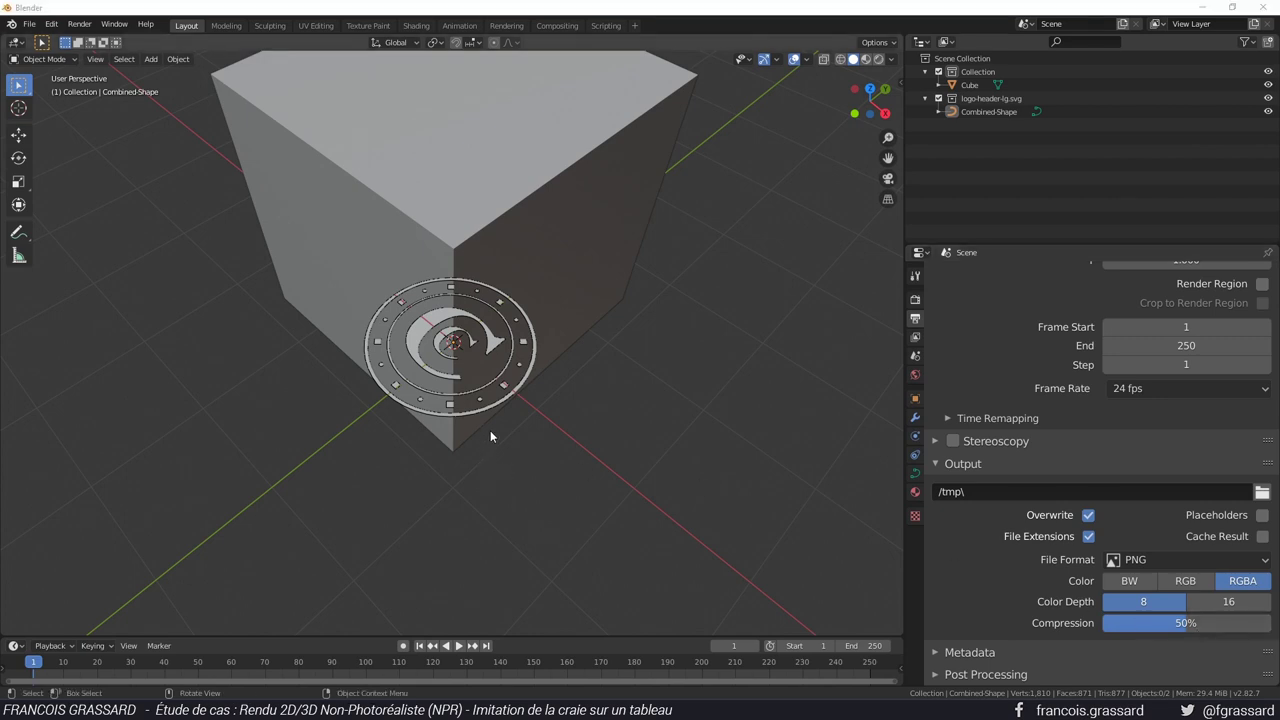
key(alt+Tab)
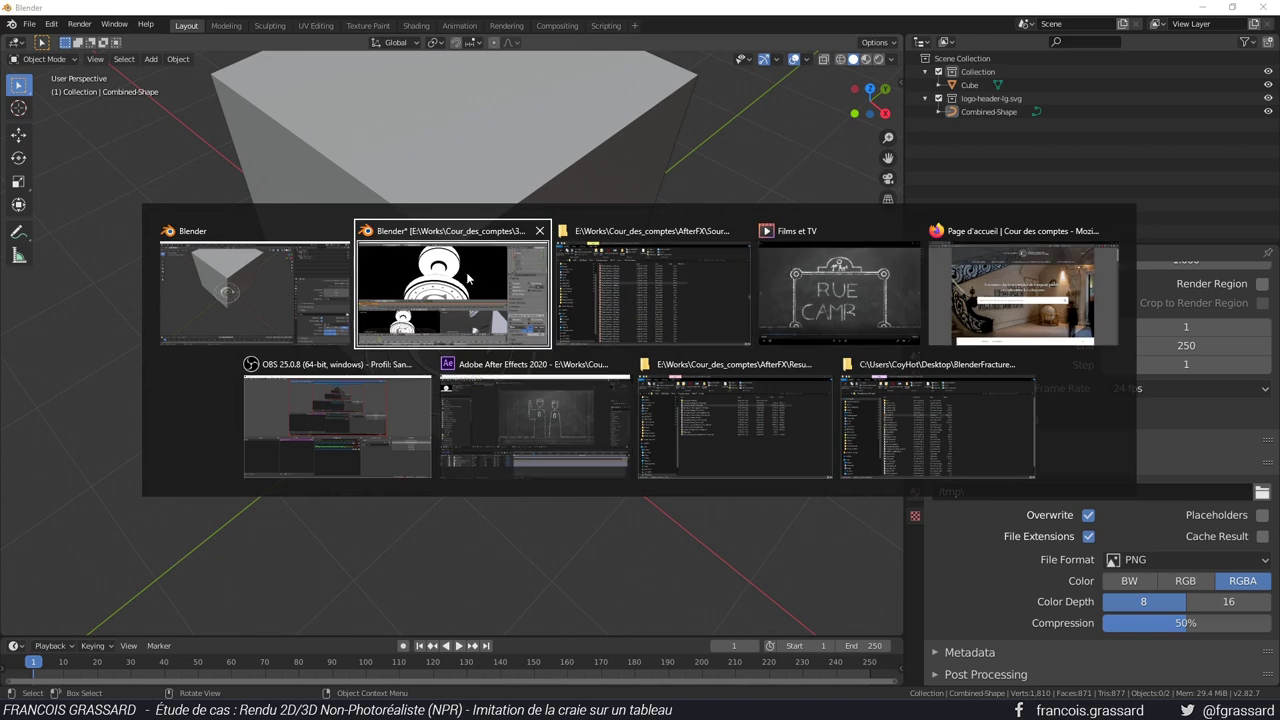
Bring the Blender window with Animation_Full_027.blend, at 50% PNG compression, back to the front.
click(455, 295)
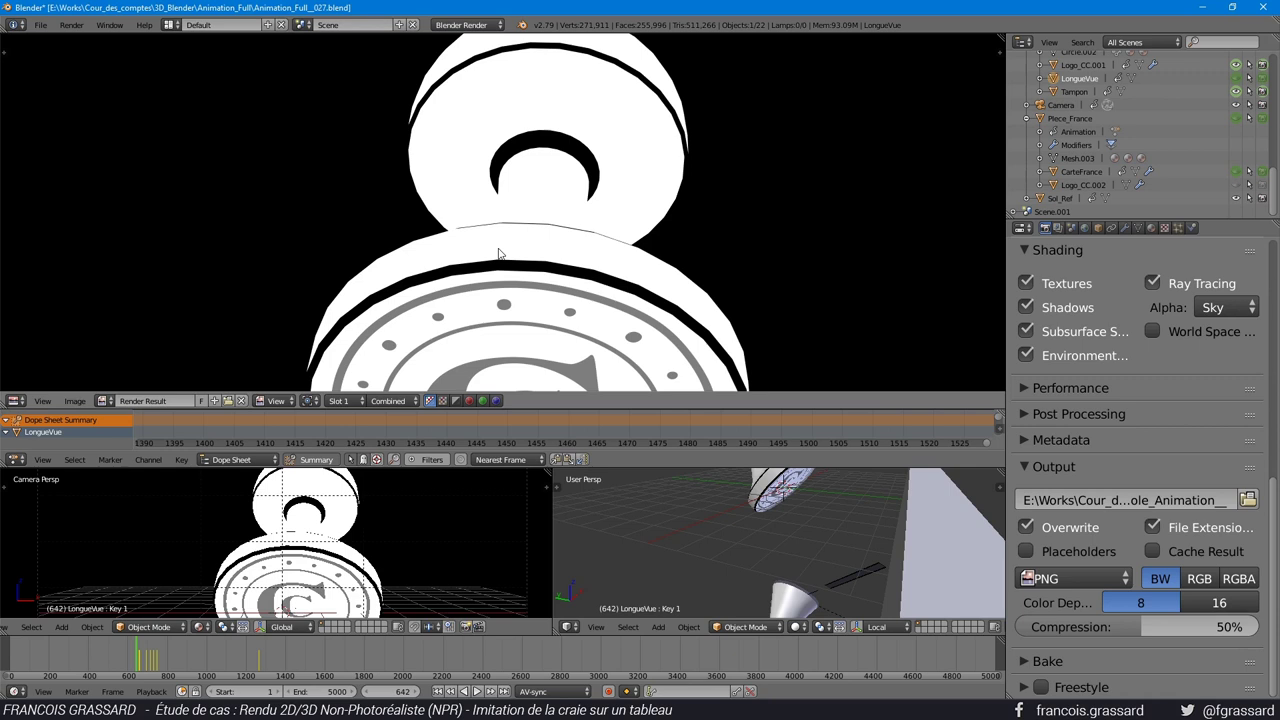
Try 15% PNG compression, cancel back to 50%, and re-render to show more of the emblem.
click(1129, 627)
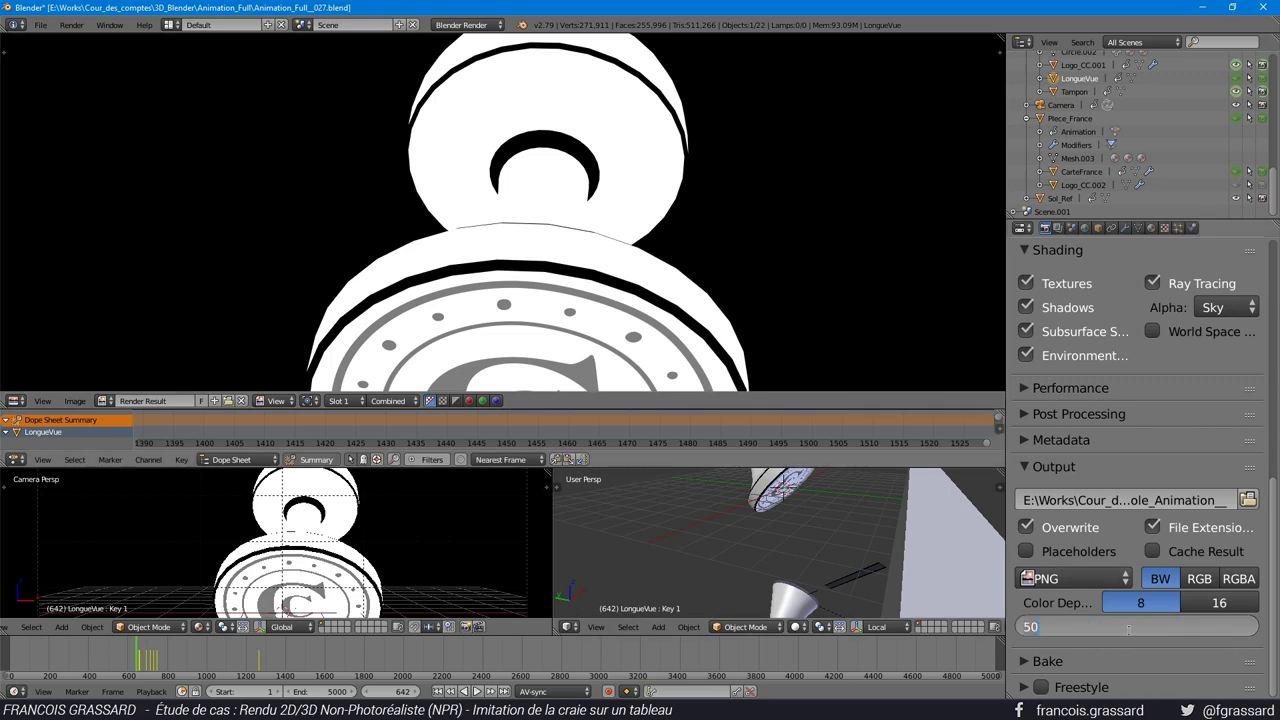
text(15)
key(Return)
click(1129, 627)
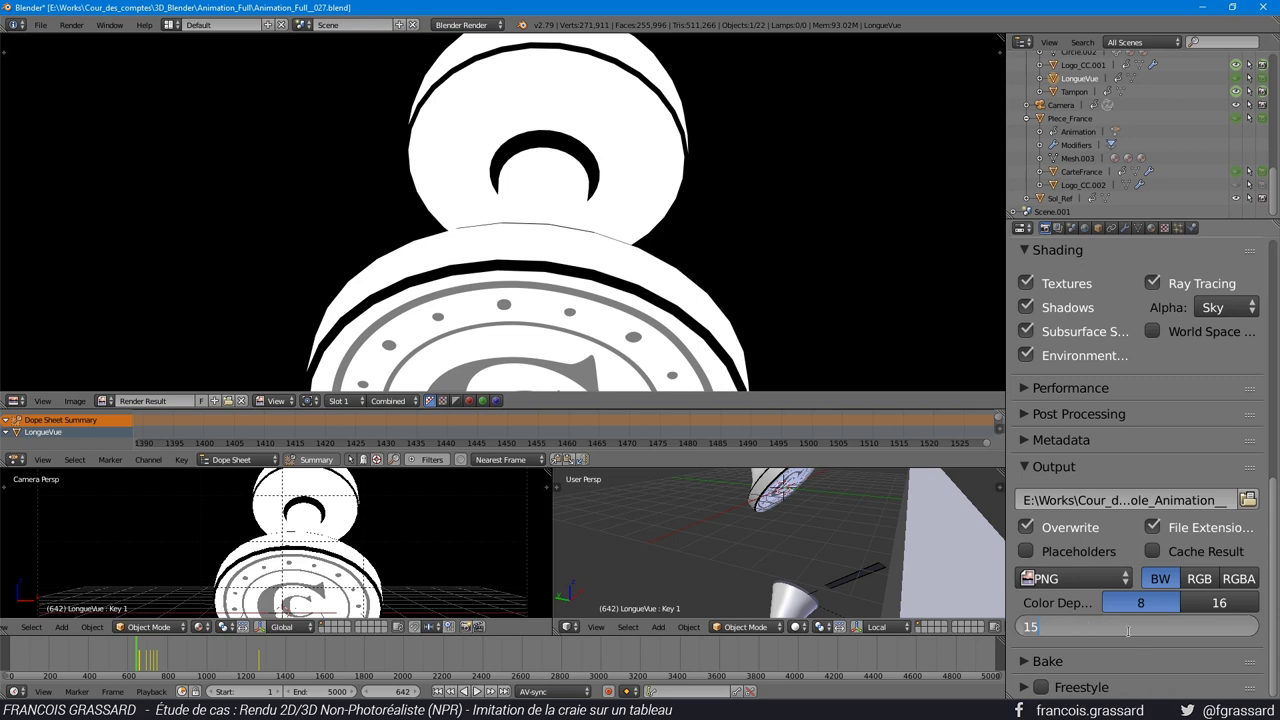
key(Escape)
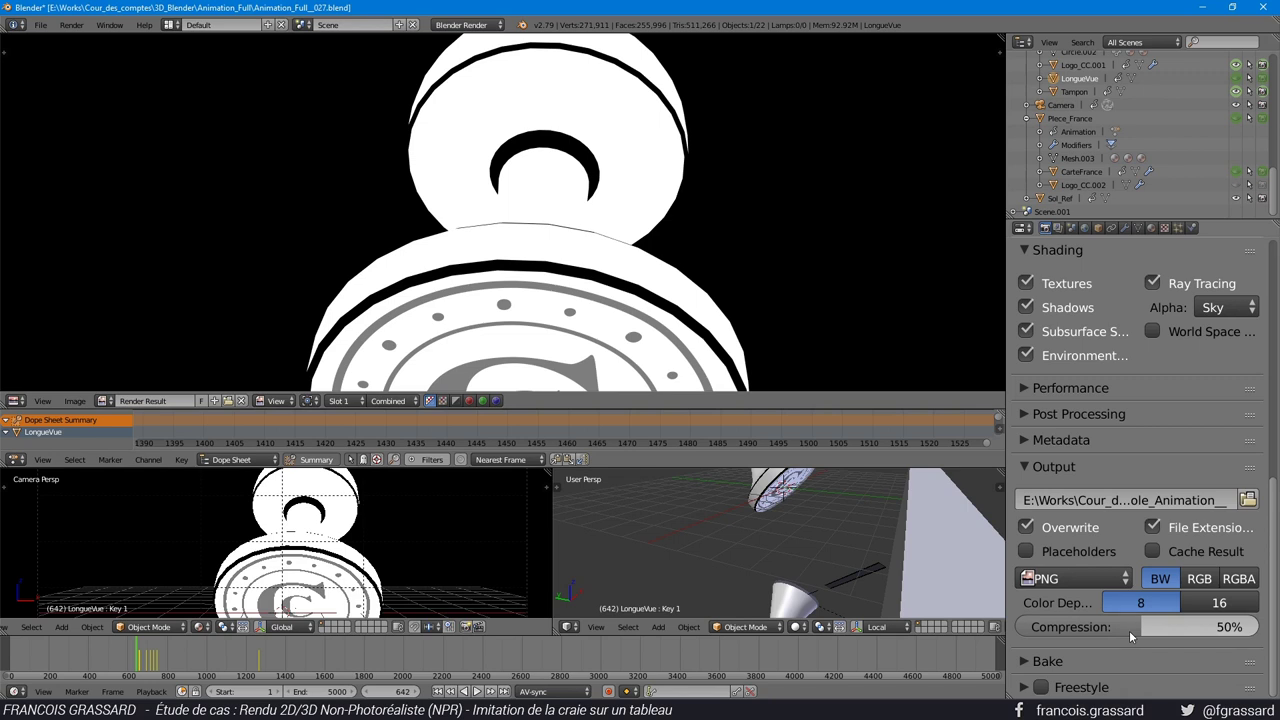
key(F12)
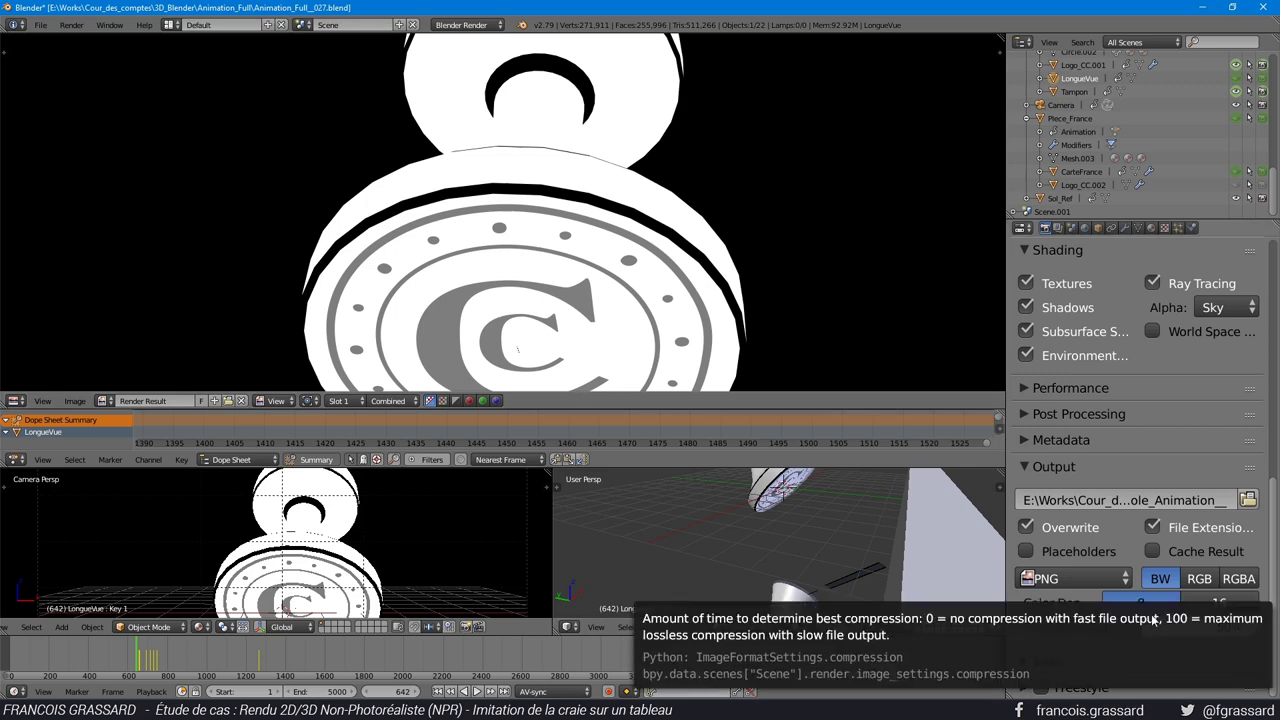
Try a 100% compression value, then cancel so compression stays at 50%.
drag(1160, 630, 1065, 630)
click(1196, 630)
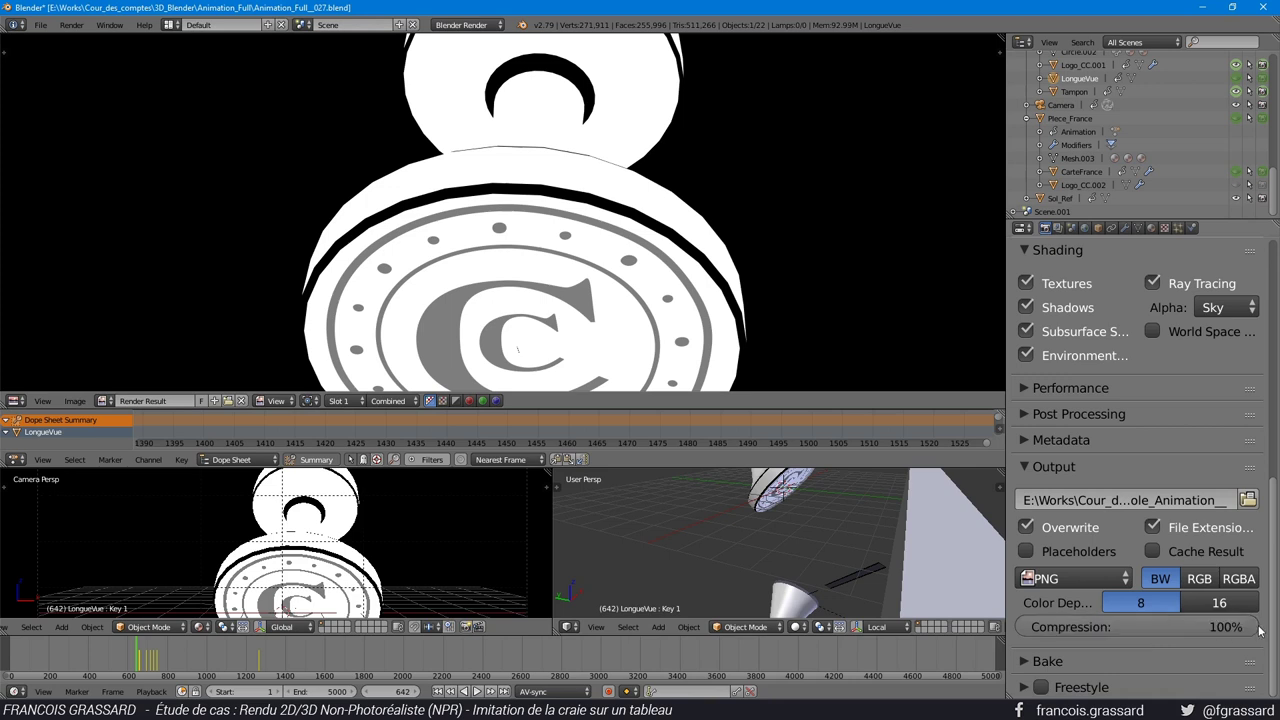
text(100)
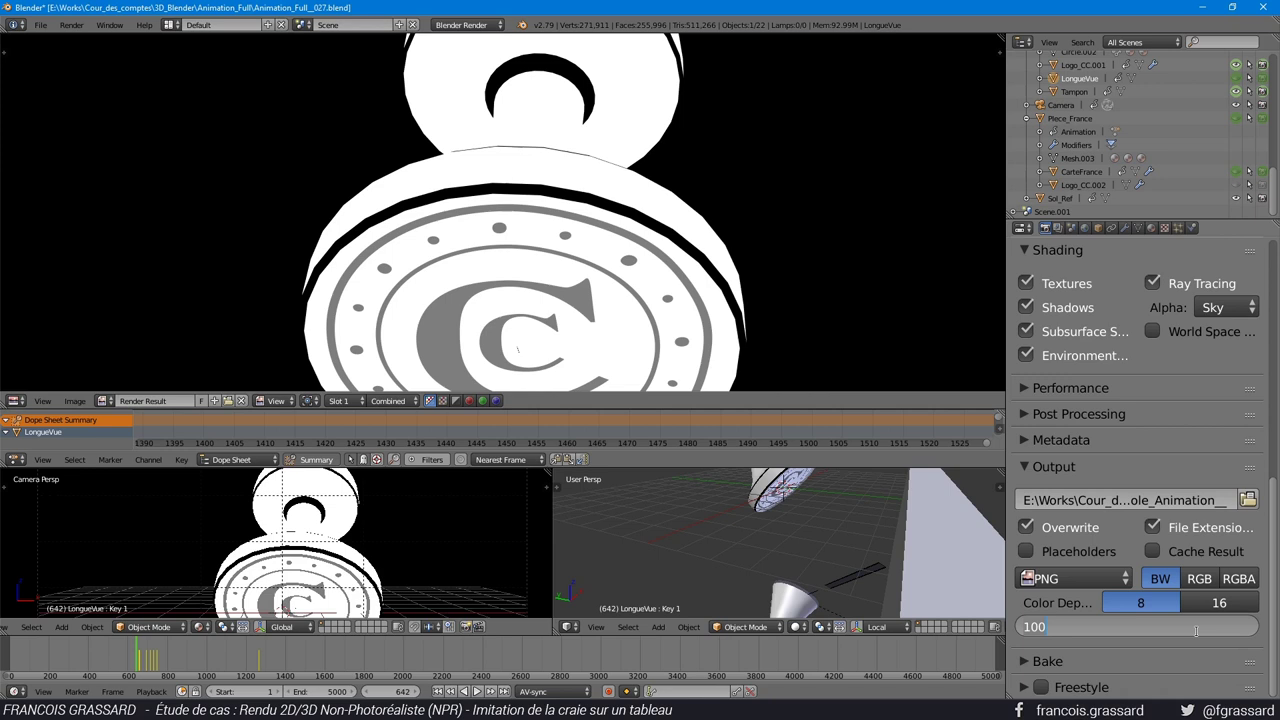
key(Return)
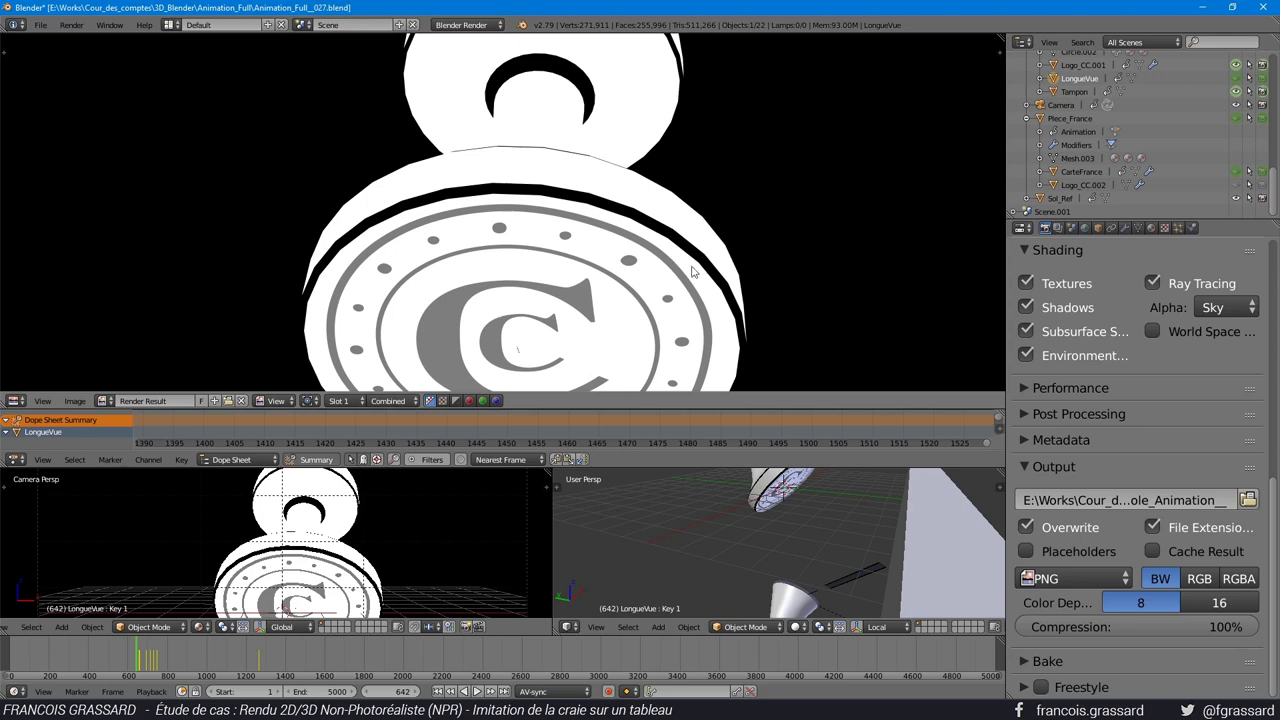
click(1150, 626)
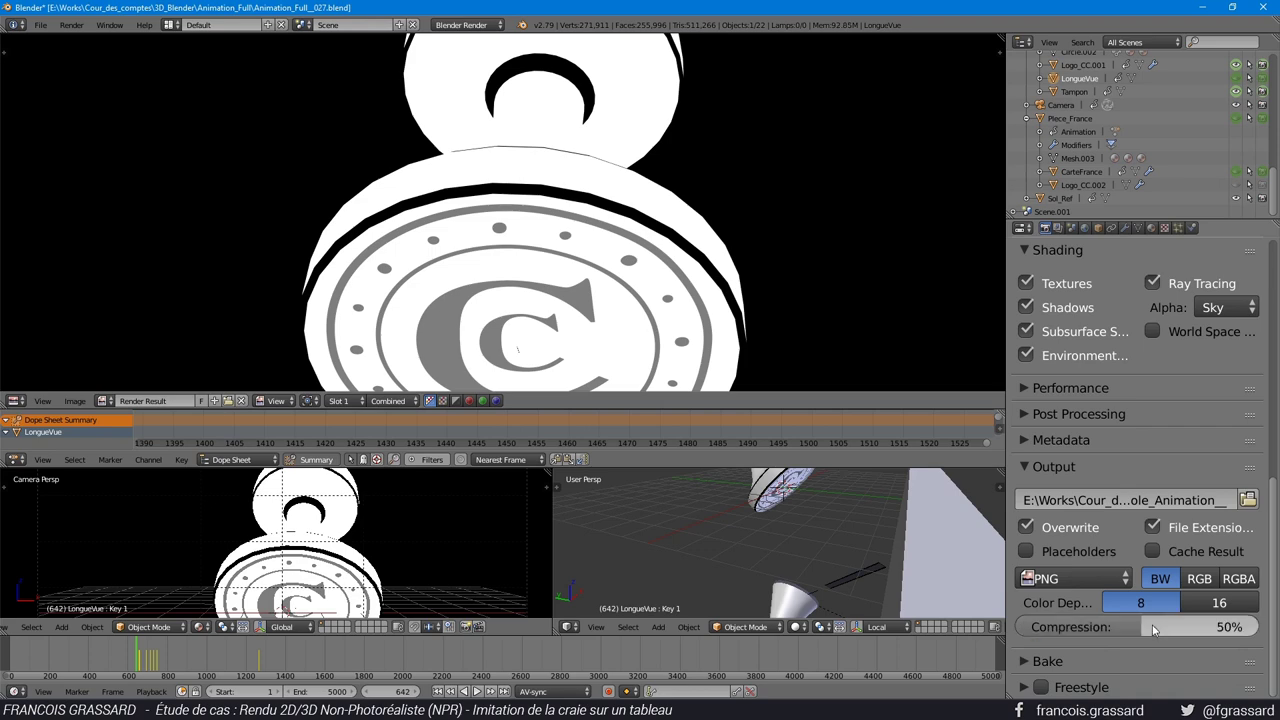
key(Escape)
key(alt+Tab)
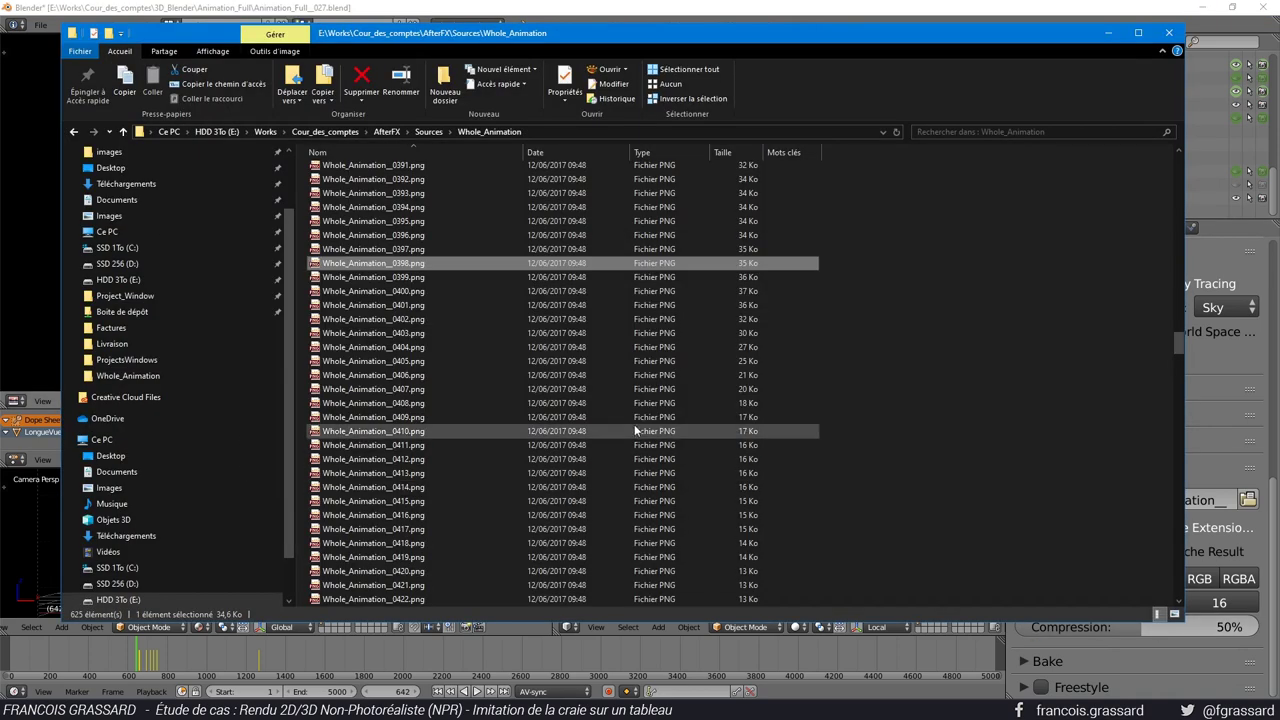
Select all 625 rendered Whole_Animation frames, then clear the selection.
scroll(1163, 392, down, 10)
drag(1176, 404, 1133, 600)
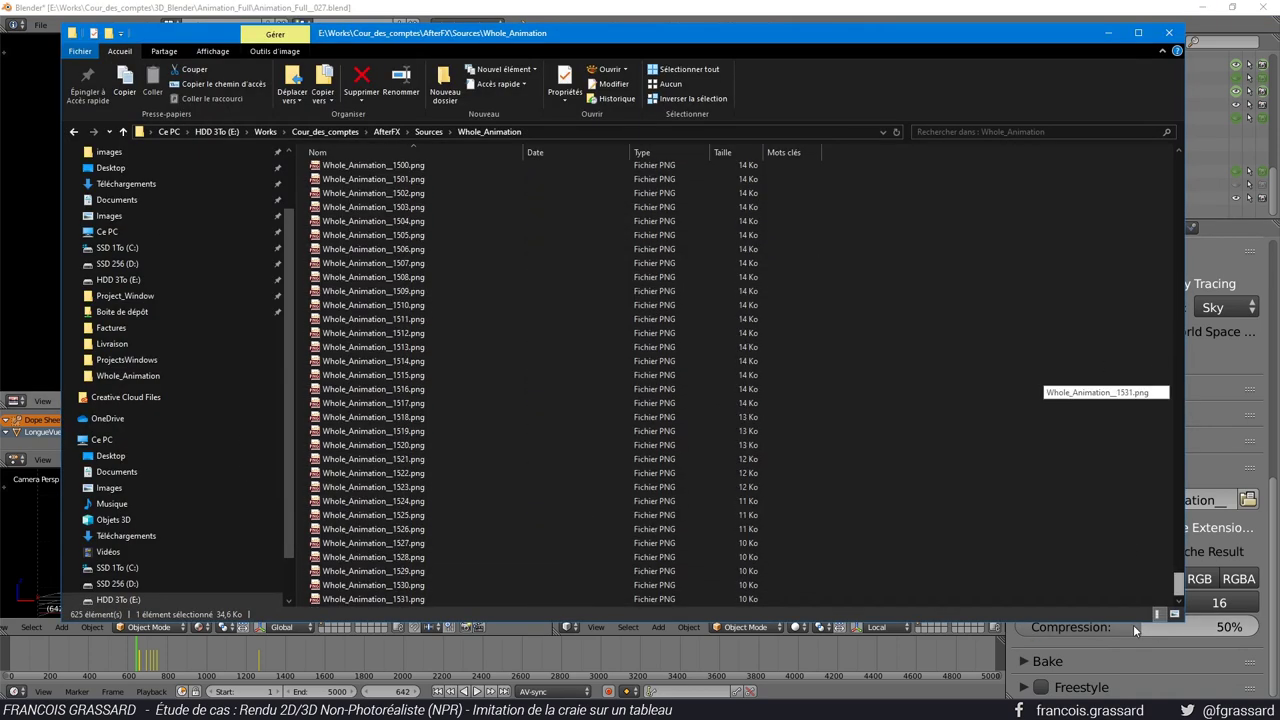
key(ctrl+a)
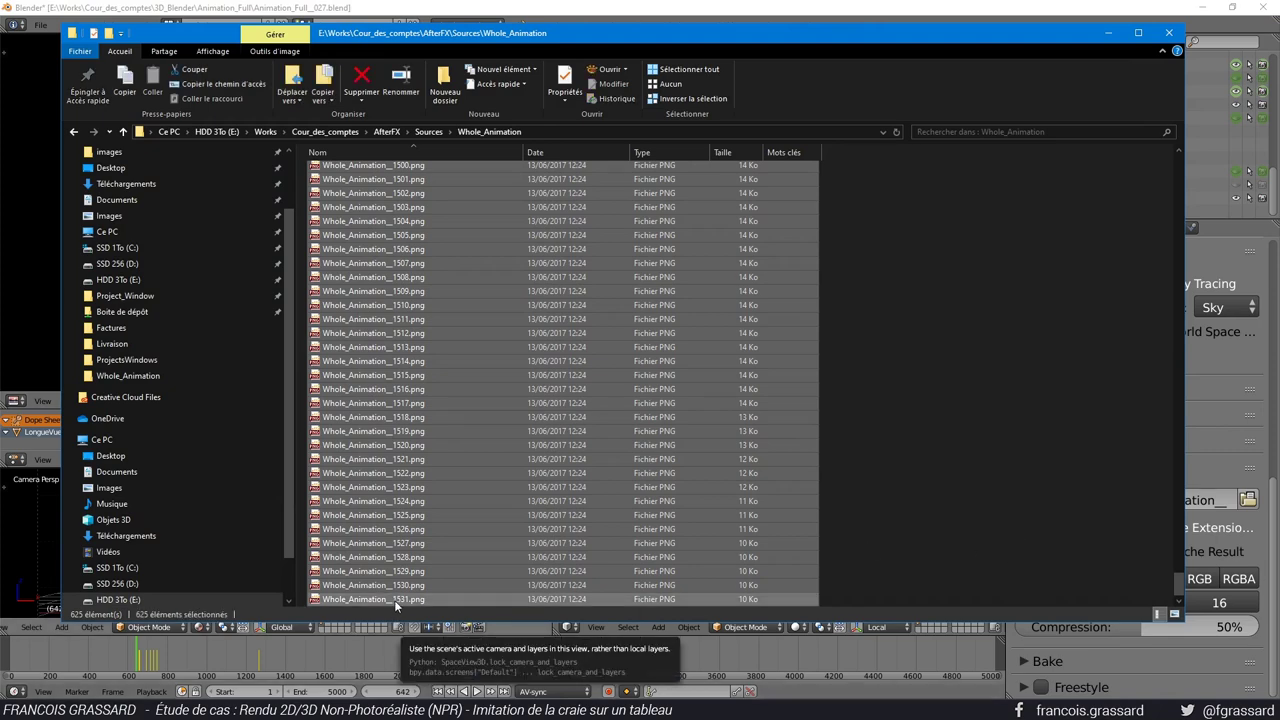
click(920, 518)
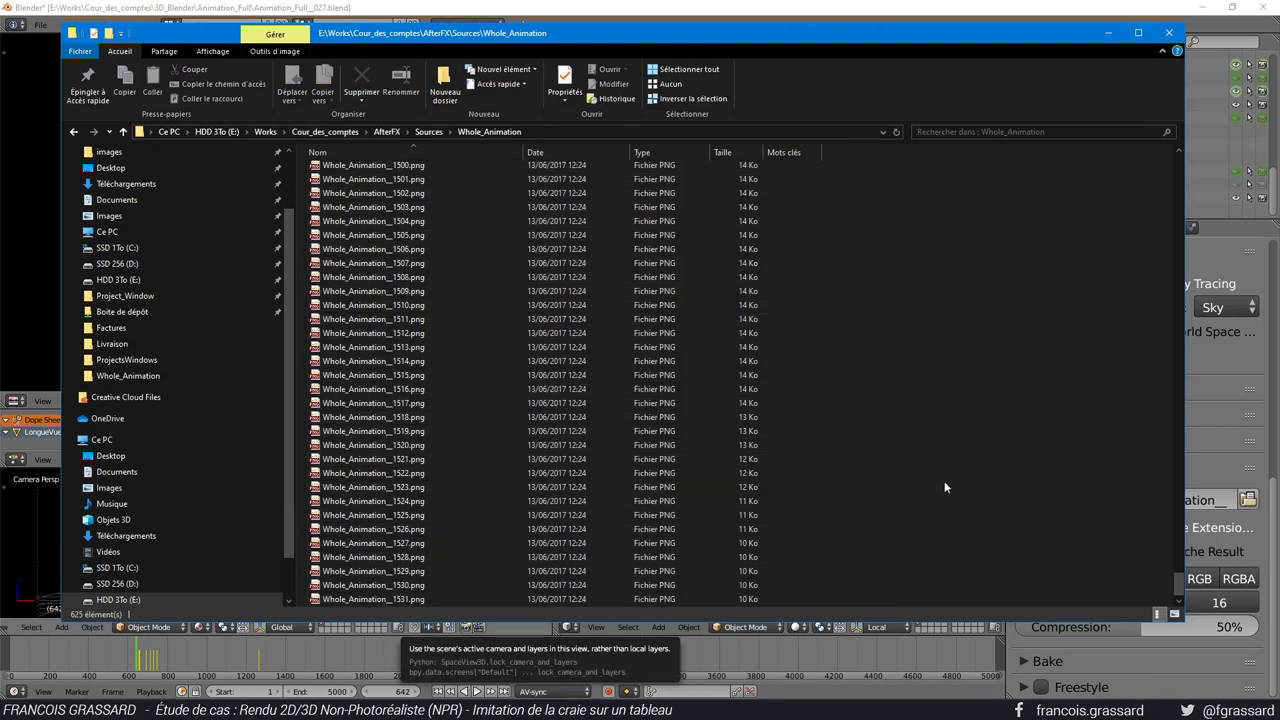
key(ctrl+a)
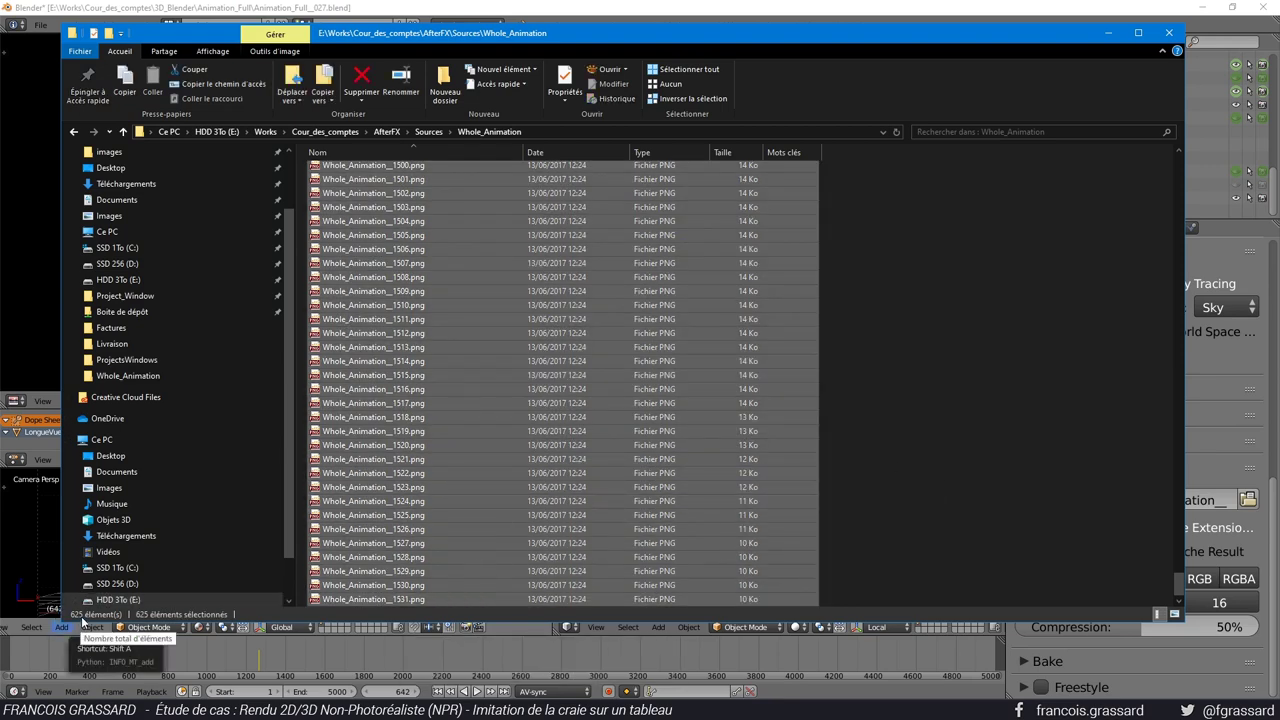
click(930, 455)
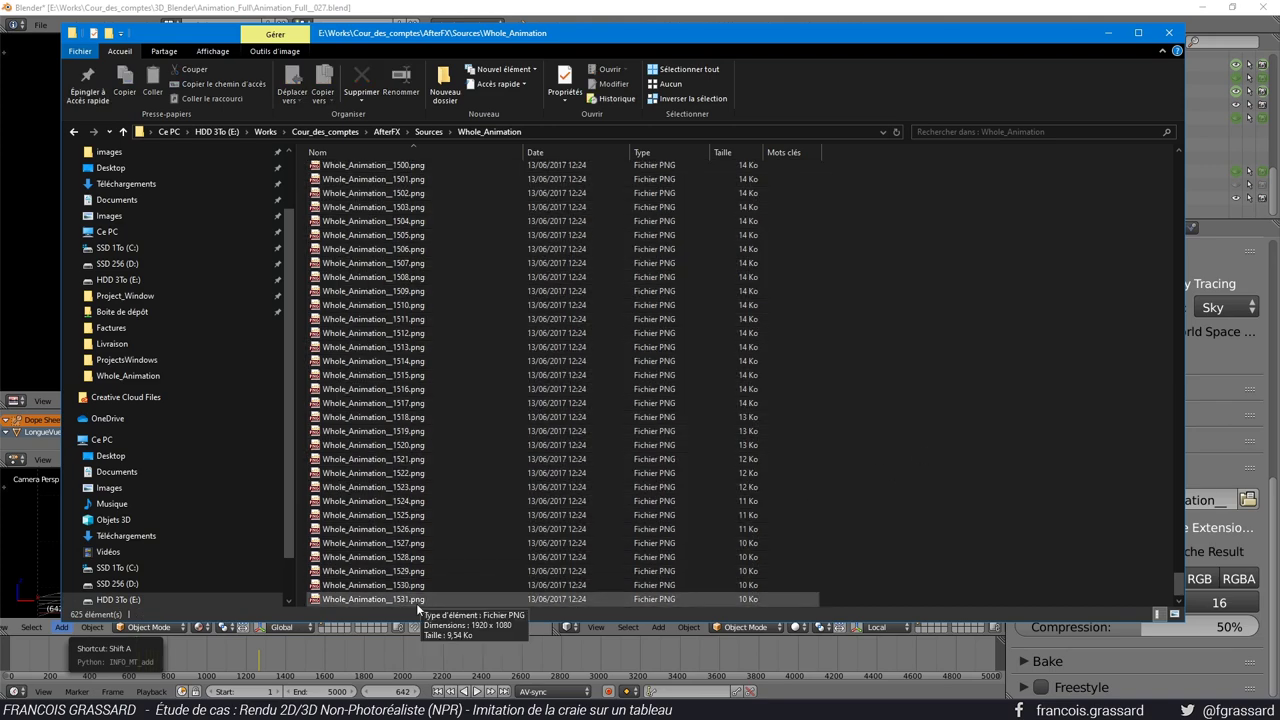
Compare the file sizes of Whole_Animation_0748.png and Whole_Animation_1411.png.
scroll(740, 430, up, 10)
scroll(740, 430, up, 10)
scroll(740, 430, up, 10)
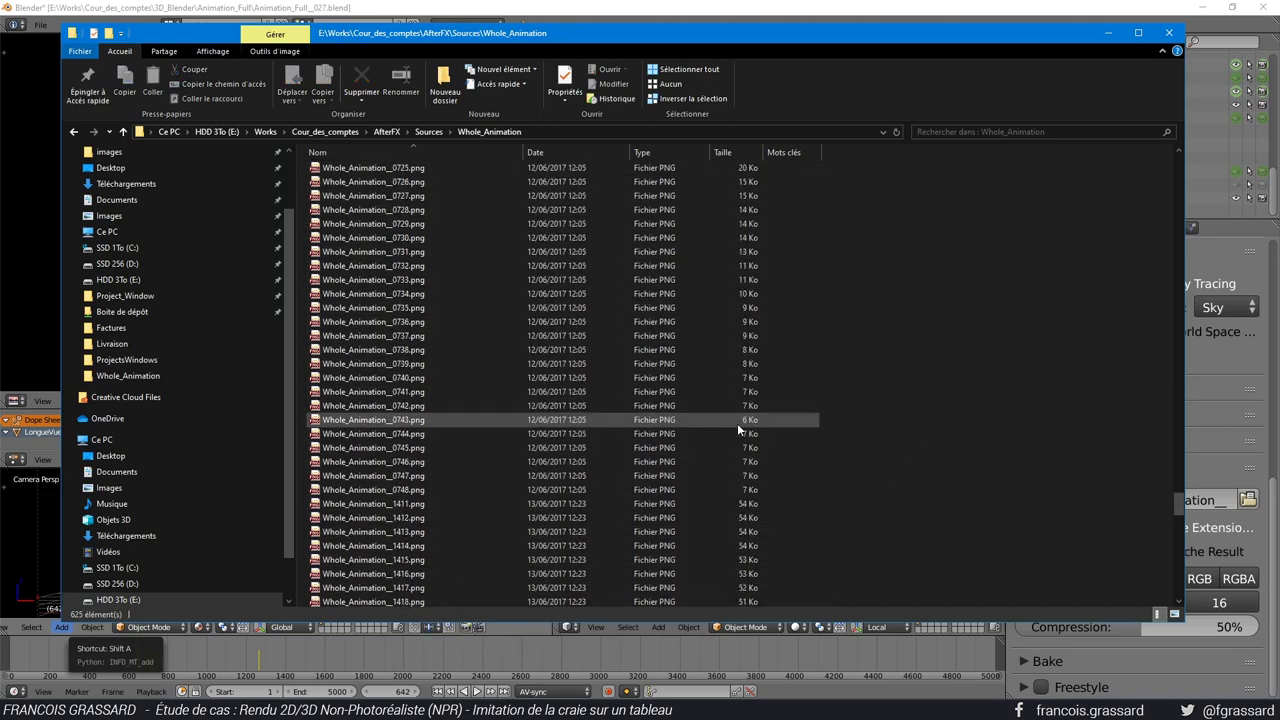
click(405, 250)
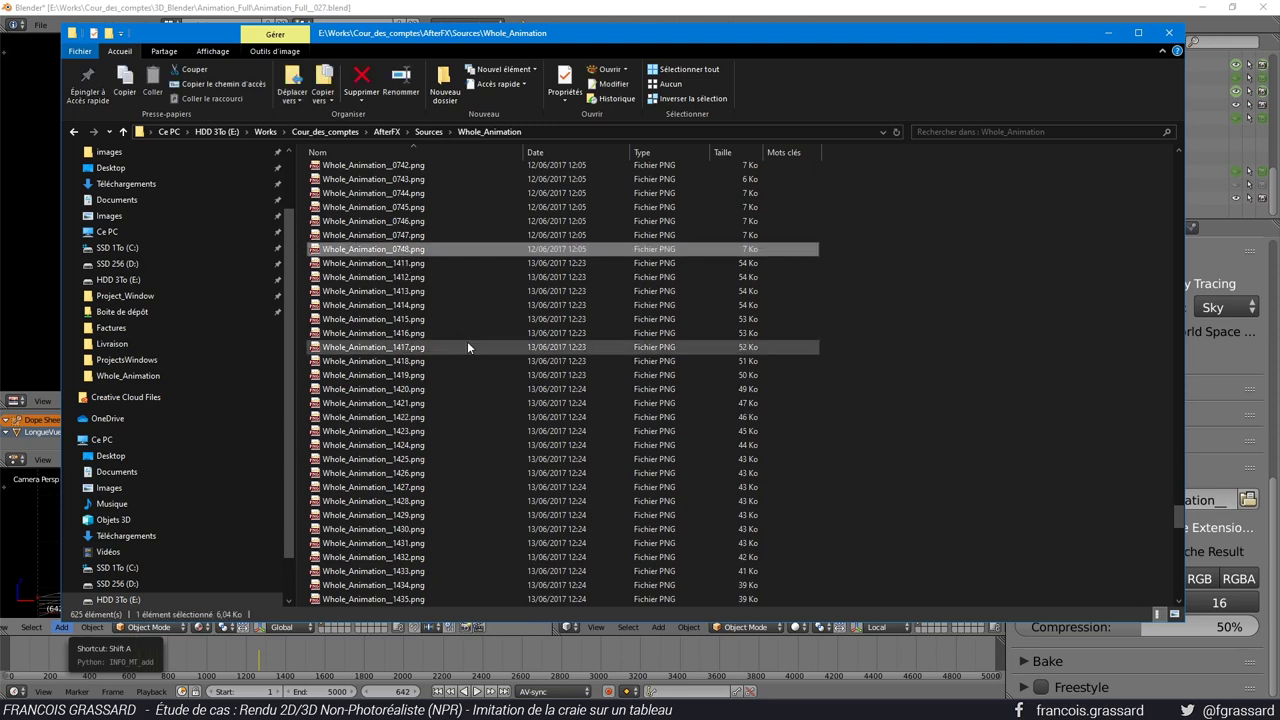
click(385, 267)
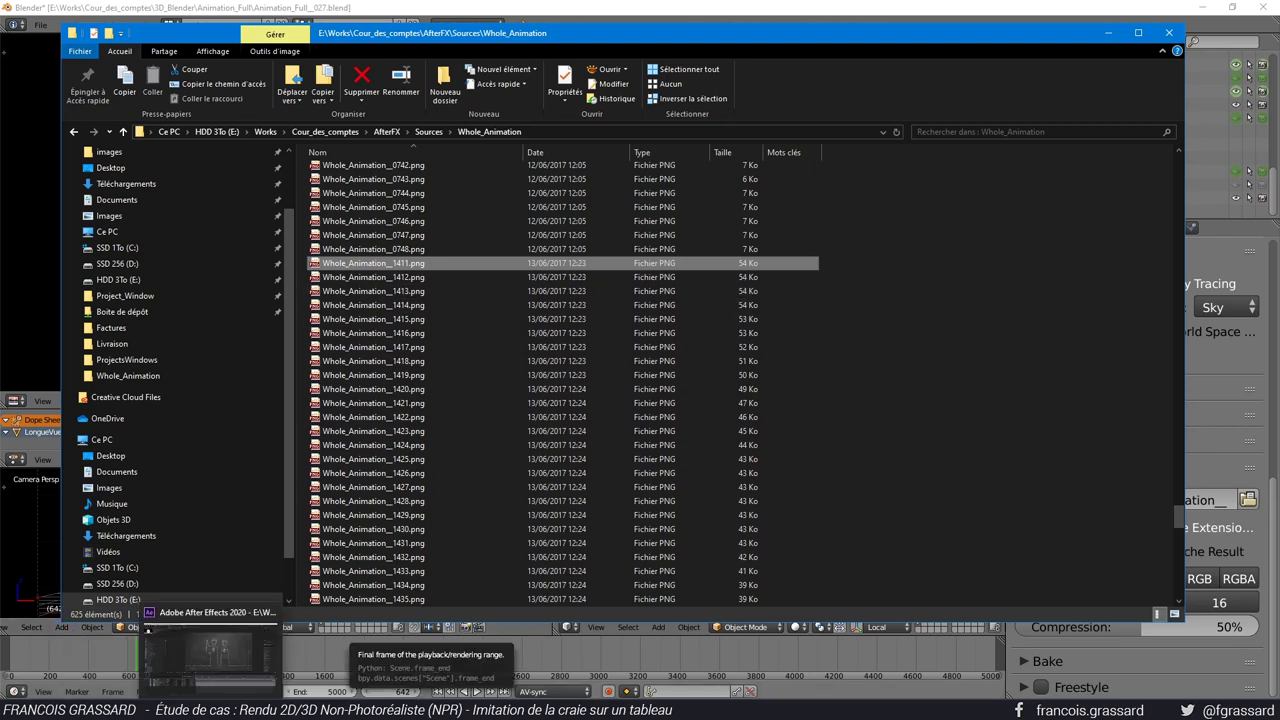
Preview the Whole_Animation_[0001-1531].png footage in After Effects and start a new 1920×1080 composition.
click(148, 630)
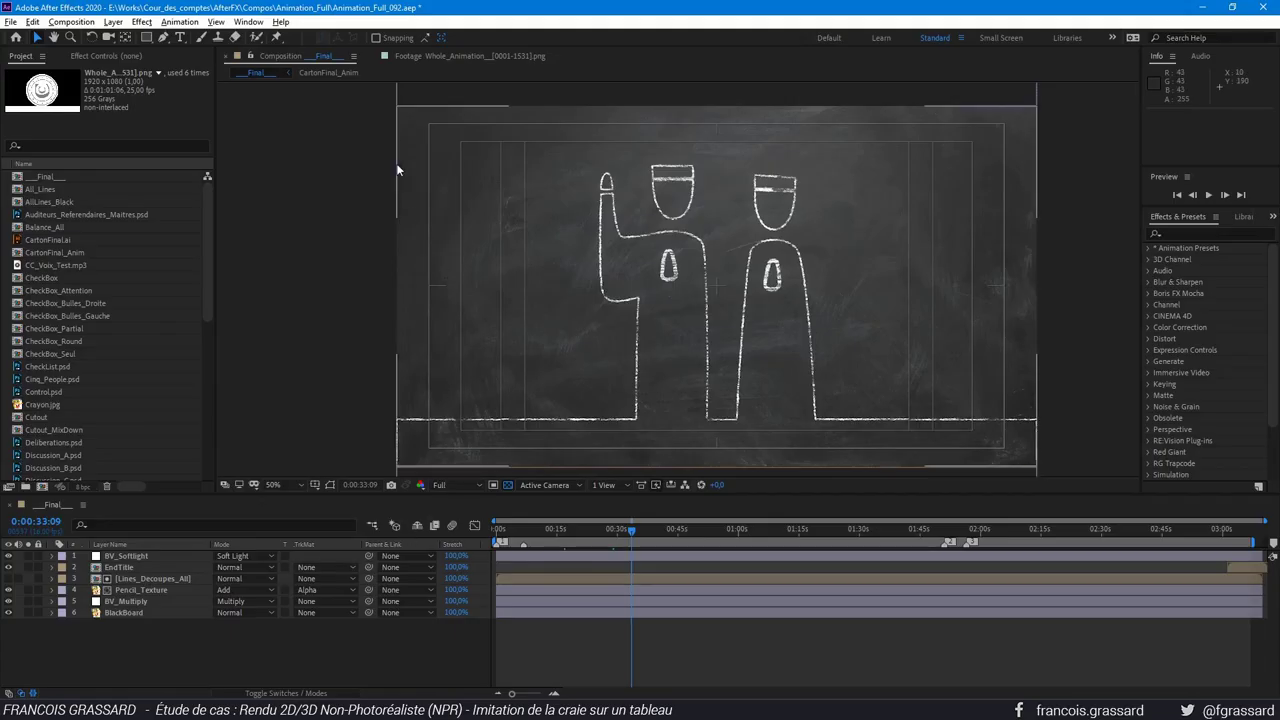
click(76, 467)
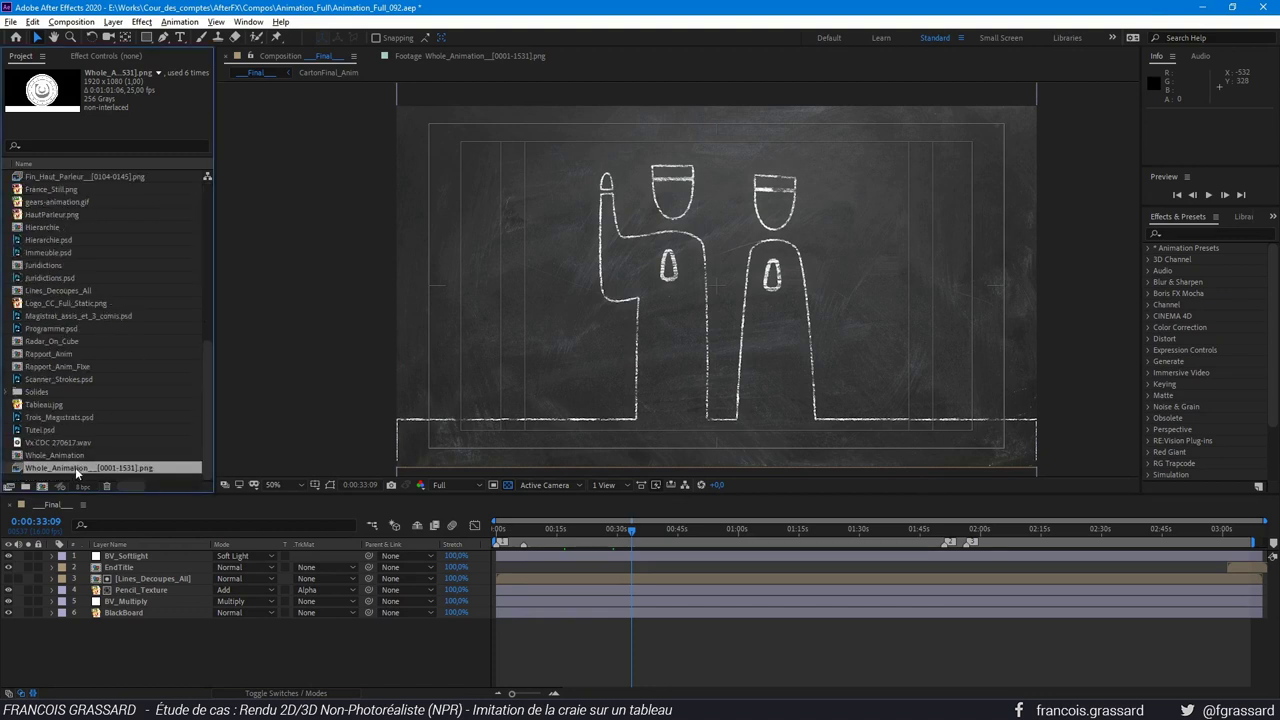
double_click(92, 472)
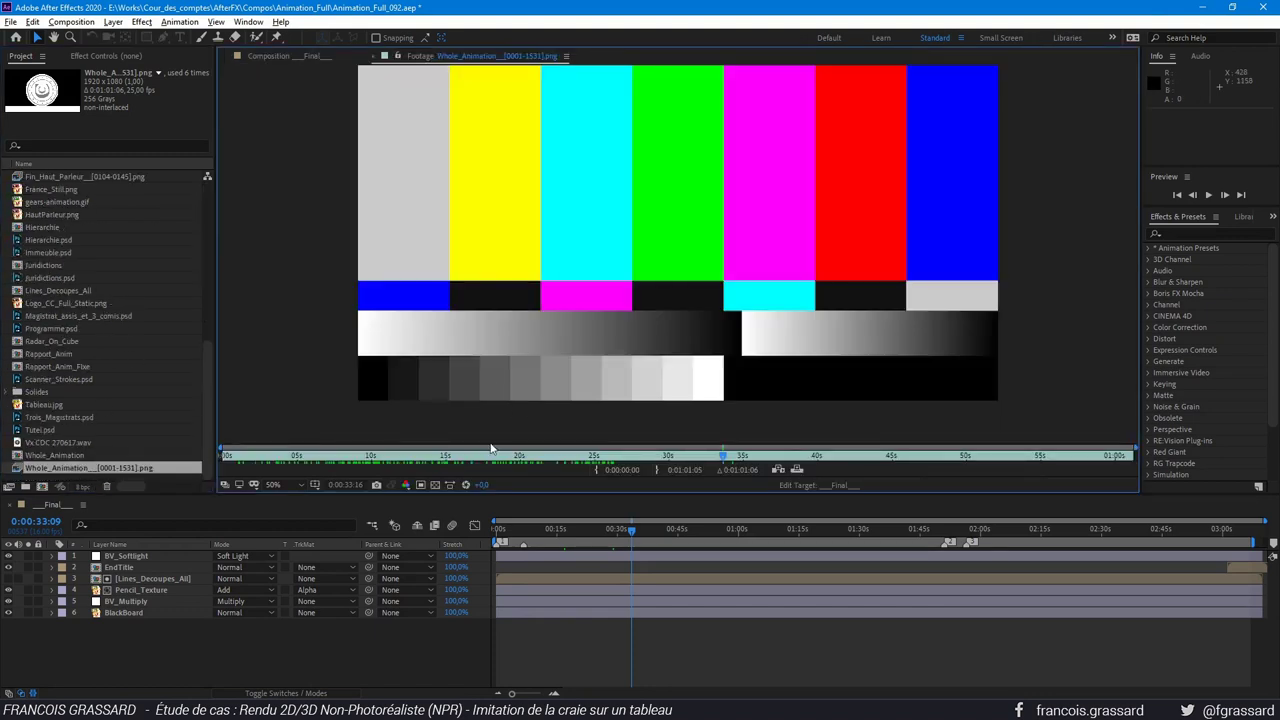
click(241, 456)
drag(241, 456, 361, 462)
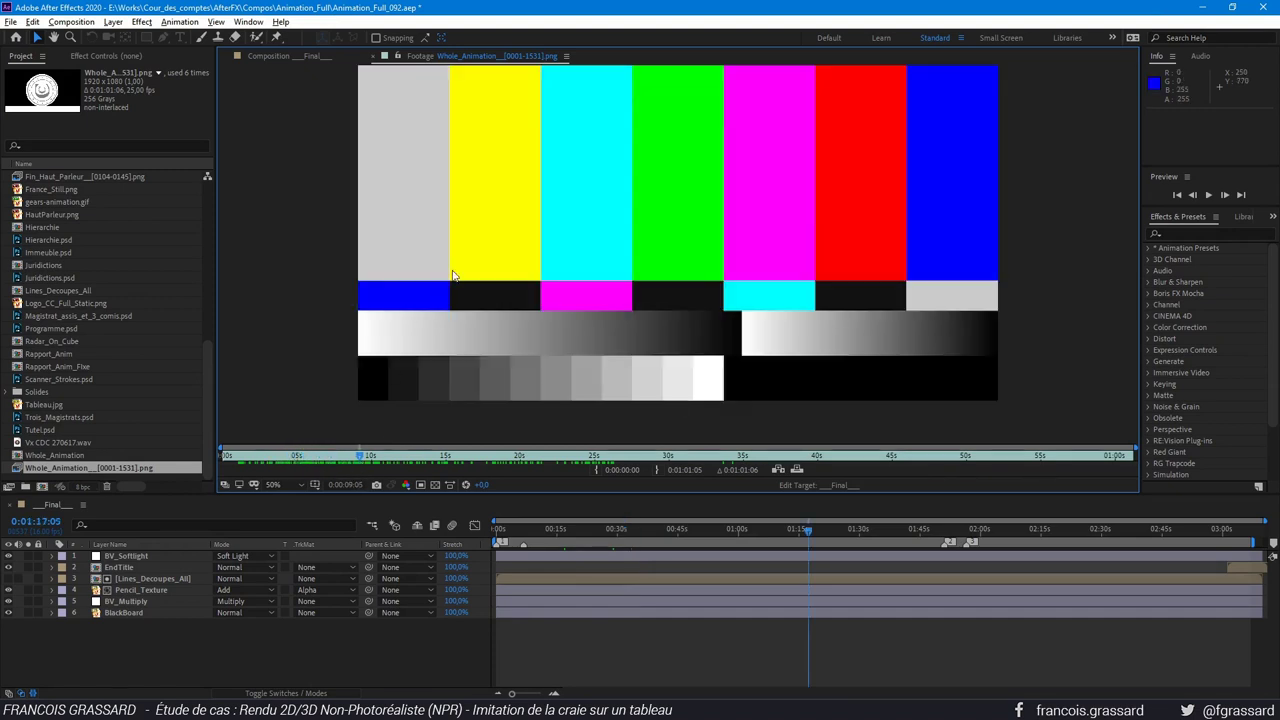
click(41, 486)
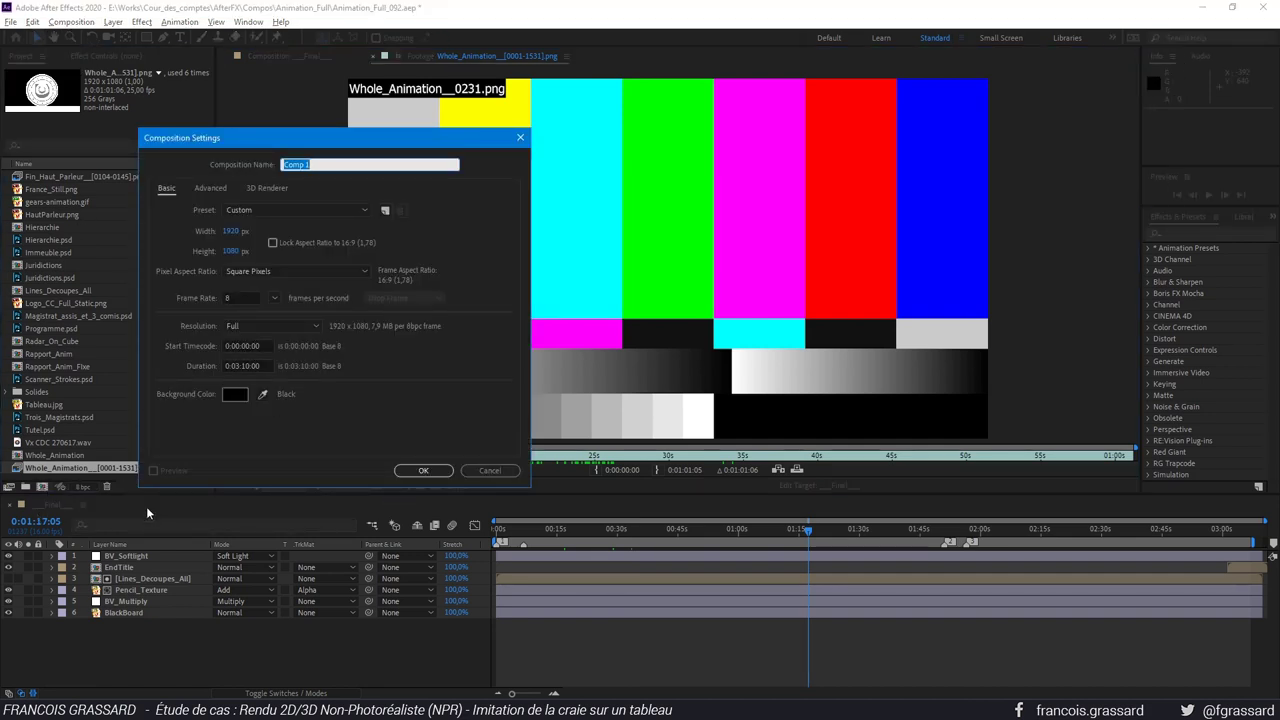
Create Comp 1 and add the Whole_Animation PNG sequence to its timeline.
key(Return)
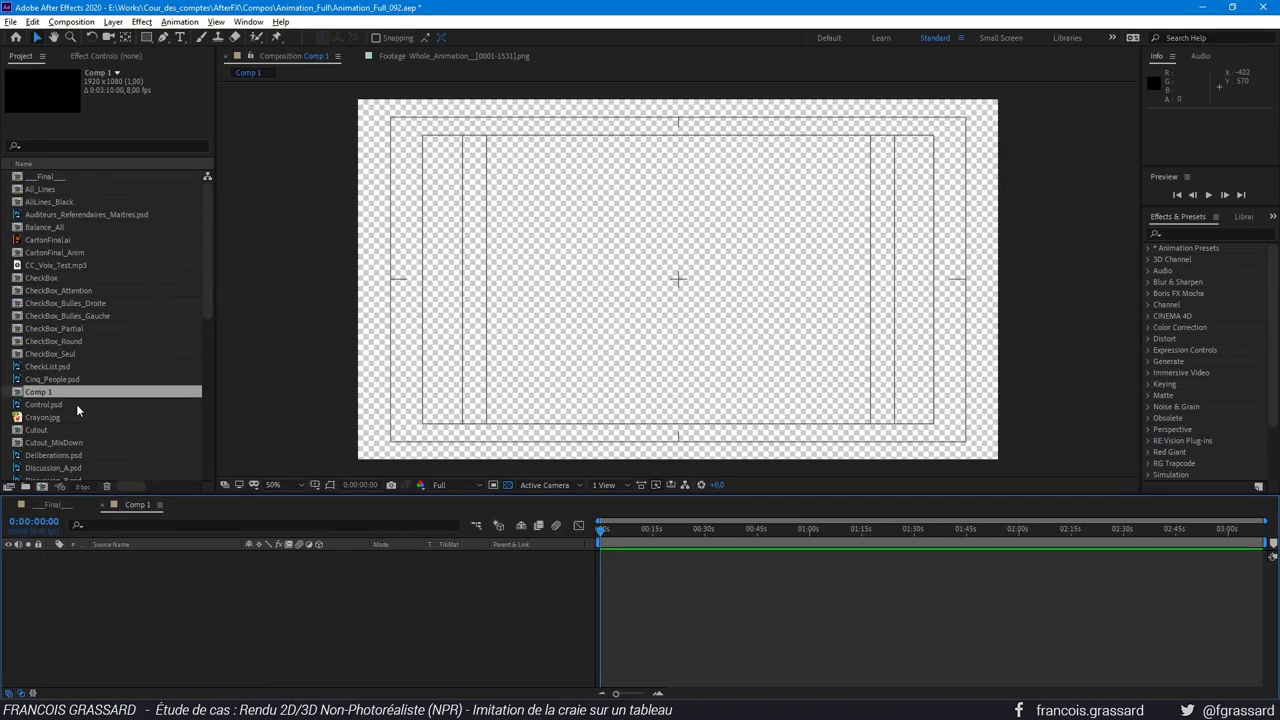
scroll(78, 400, down, 5)
scroll(74, 430, down, 3)
drag(88, 467, 117, 614)
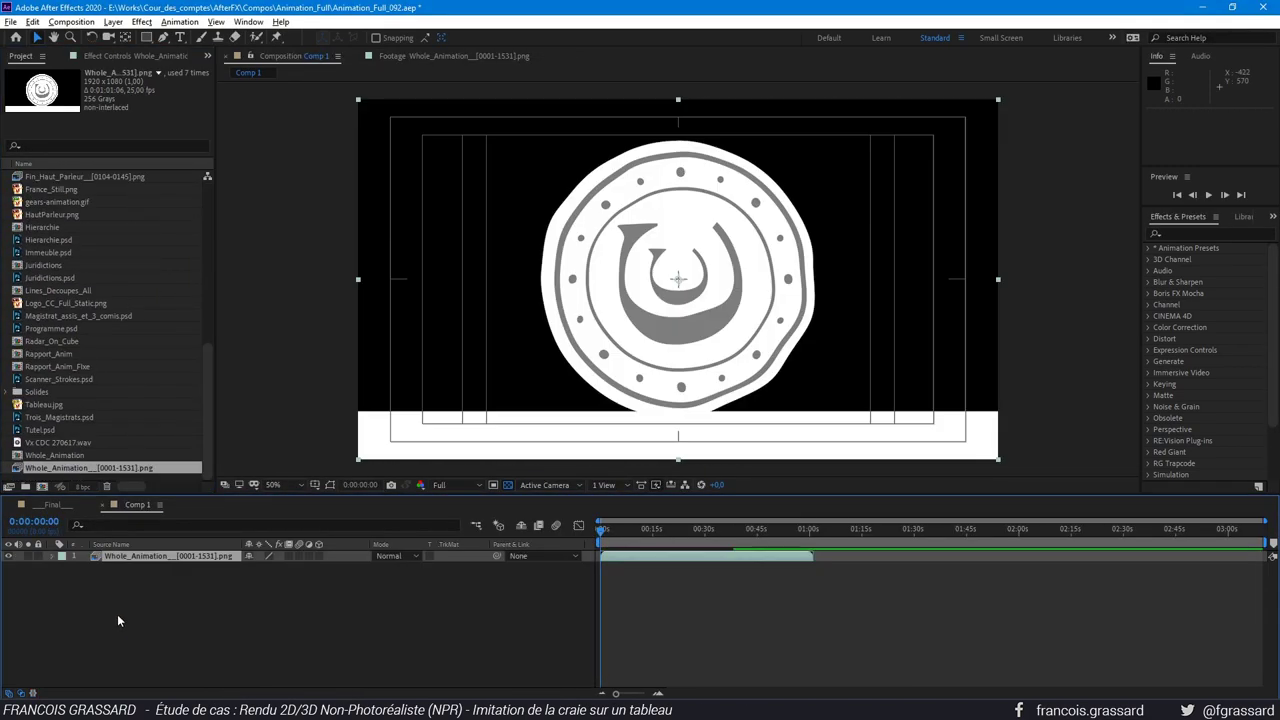
Scrub through Comp 1's frames and zoom the viewer to inspect the coin edges.
mouse_move(668, 533)
mouse_down()
mouse_move(748, 537)
mouse_move(745, 558)
mouse_move(675, 545)
mouse_up()
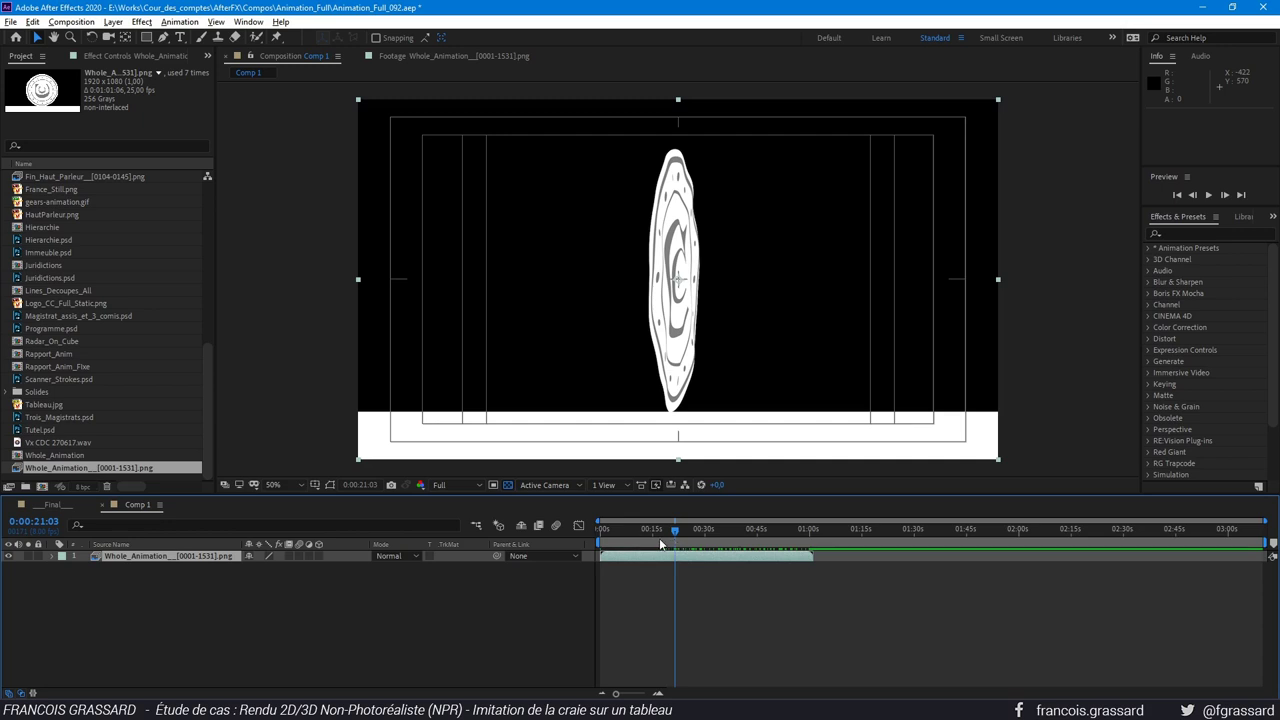
mouse_move(671, 530)
mouse_down()
mouse_move(634, 530)
mouse_move(653, 539)
mouse_up()
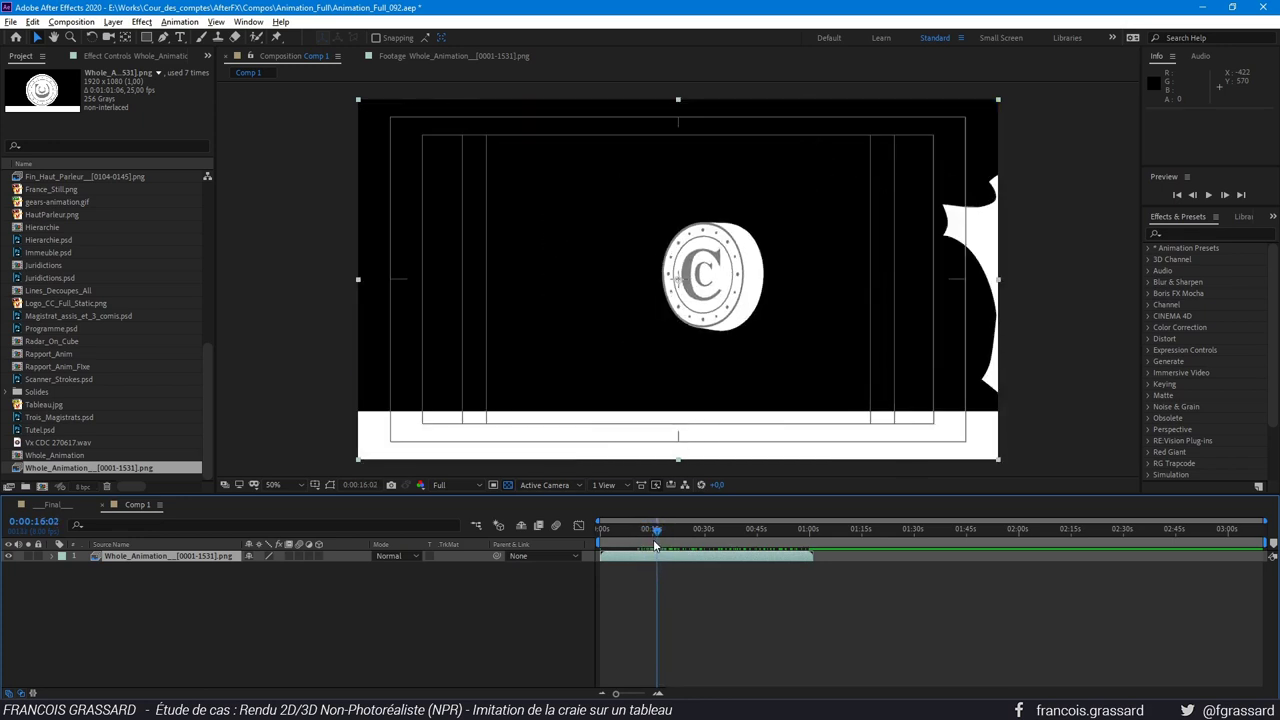
scroll(662, 279, up, 2)
scroll(725, 316, down, 2)
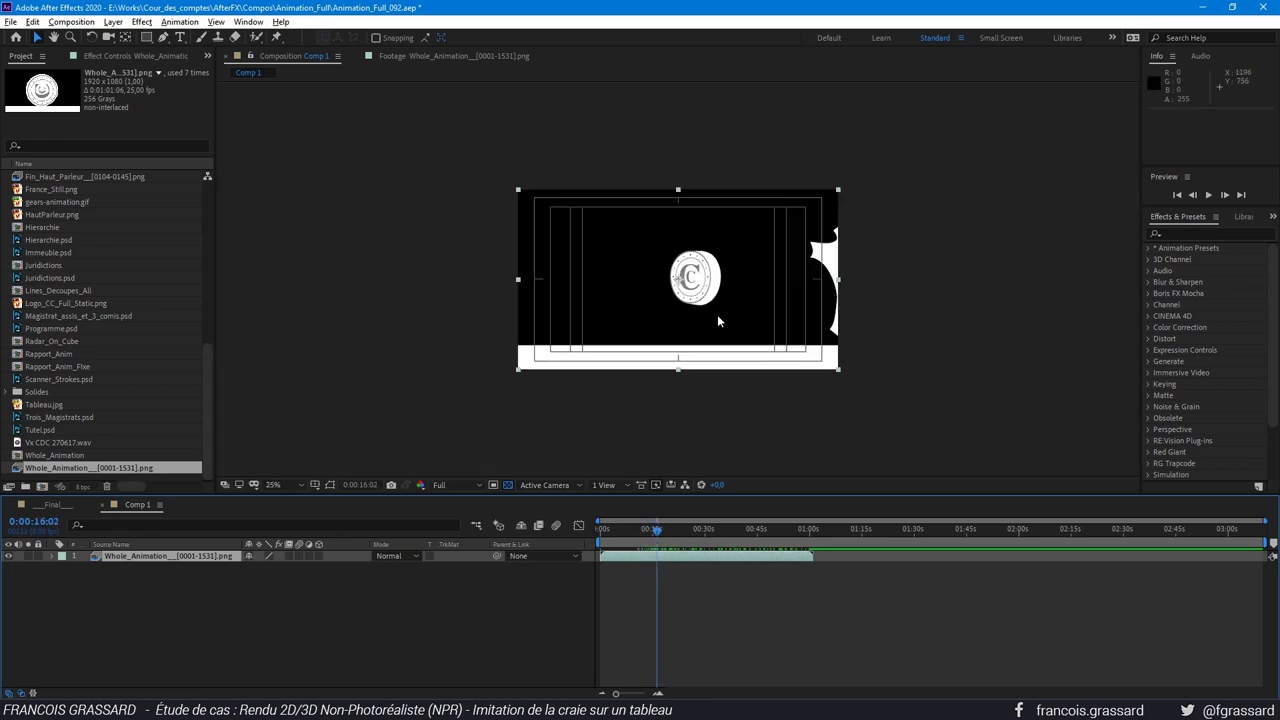
scroll(718, 320, down, 1)
scroll(712, 330, up, 3)
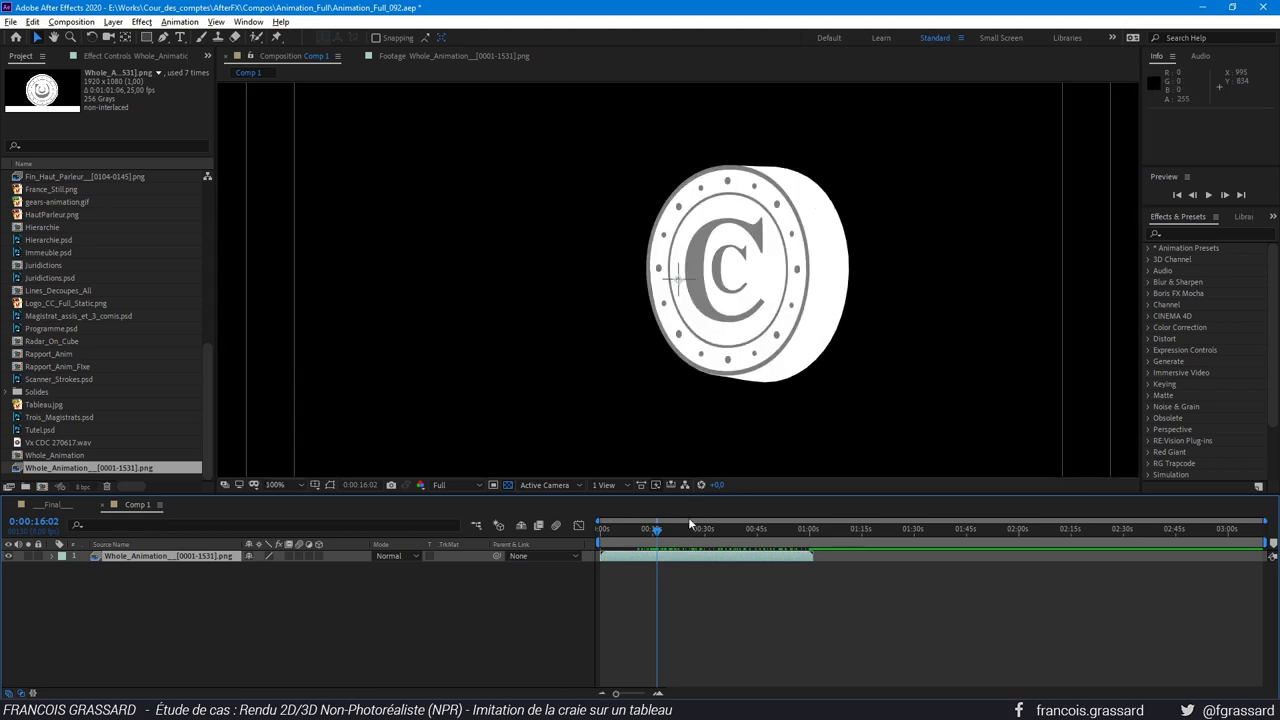
scroll(652, 356, down, 2)
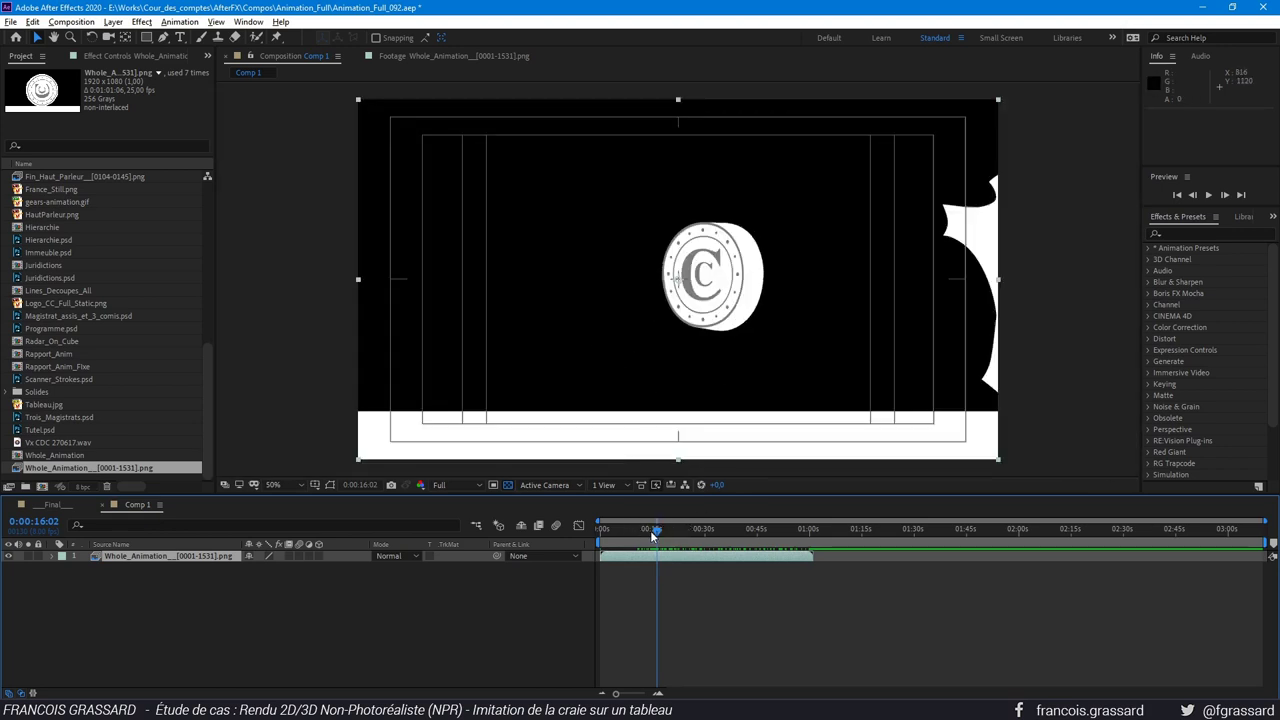
scroll(714, 350, up, 2)
scroll(726, 257, up, 2)
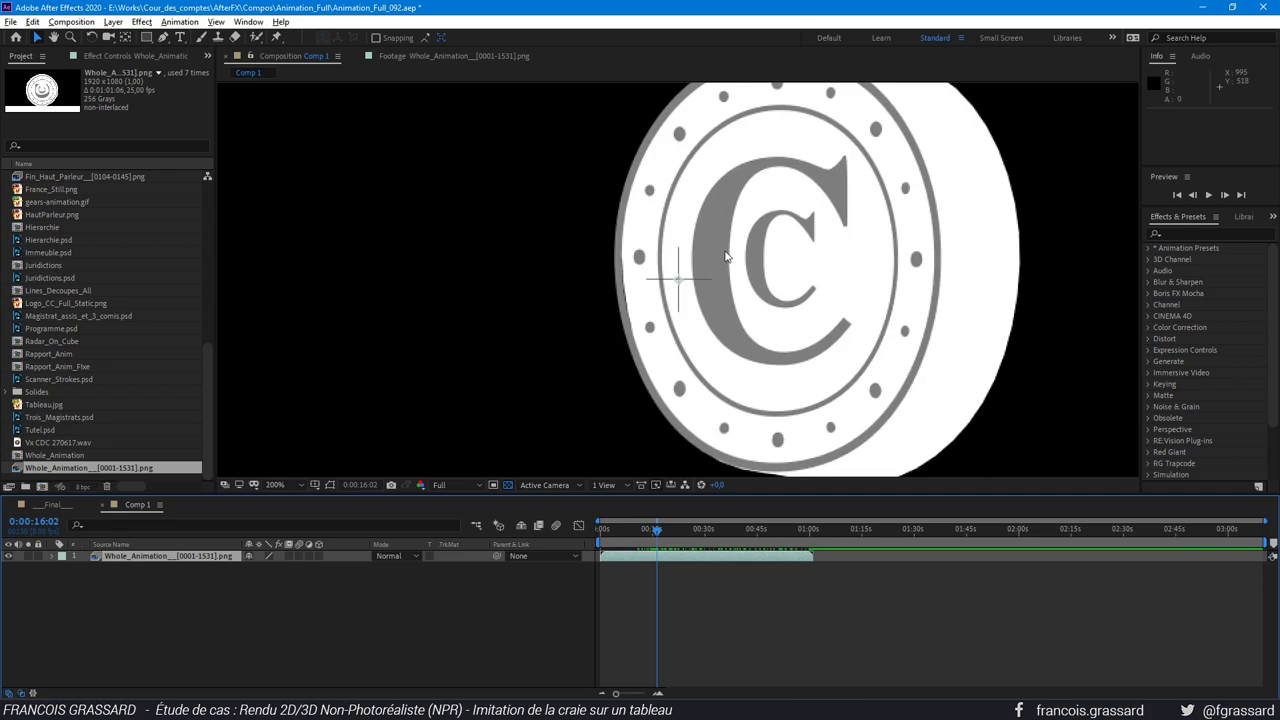
scroll(726, 257, up, 2)
scroll(580, 310, up, 1)
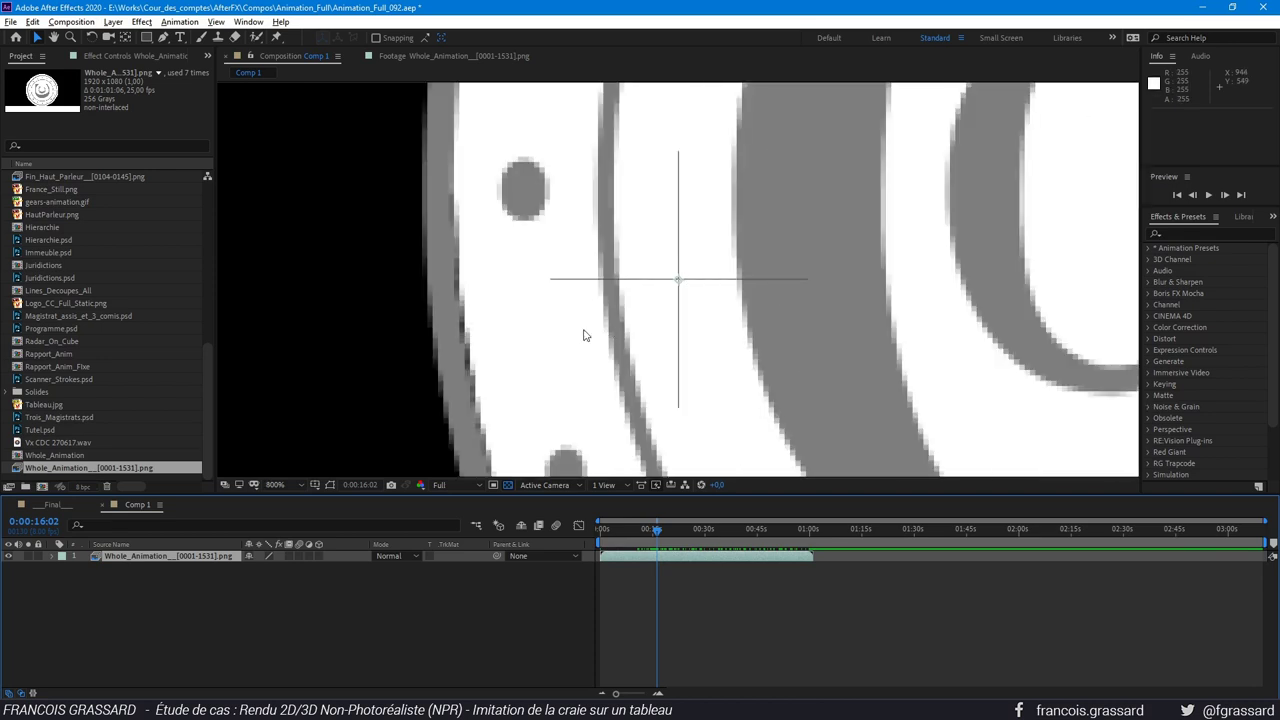
scroll(624, 352, down, 4)
scroll(620, 359, down, 4)
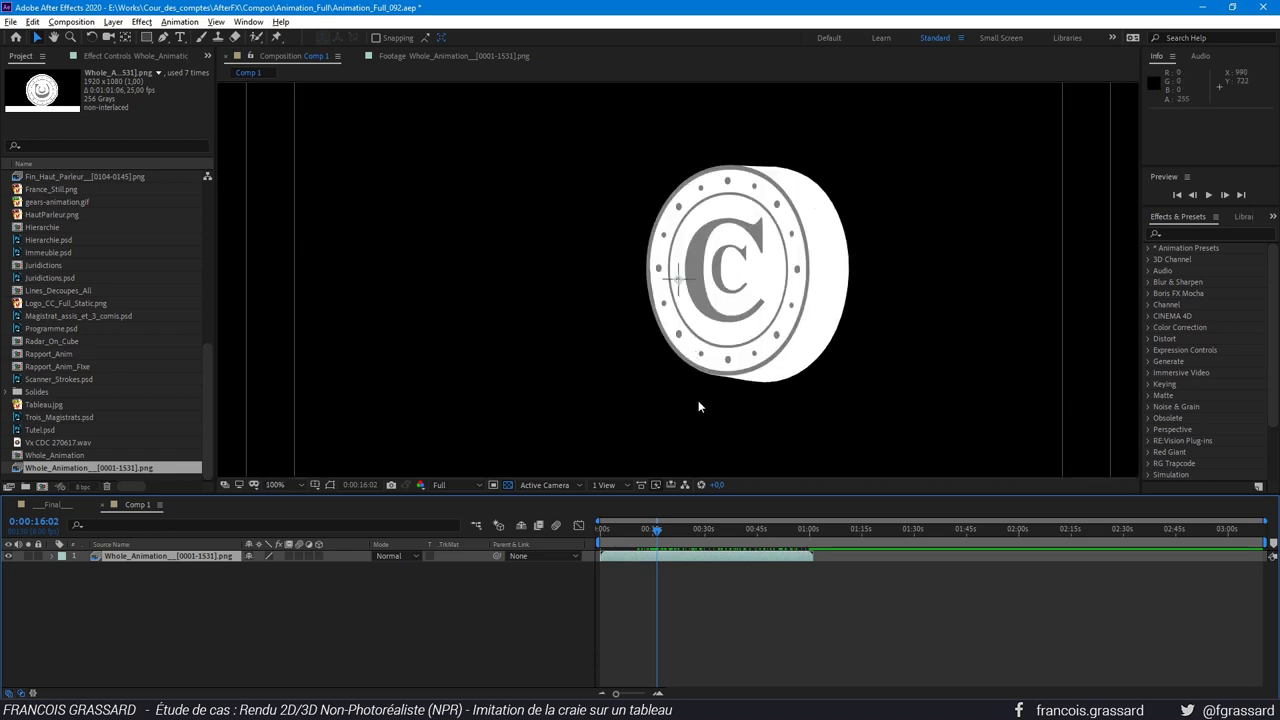
drag(655, 541, 630, 532)
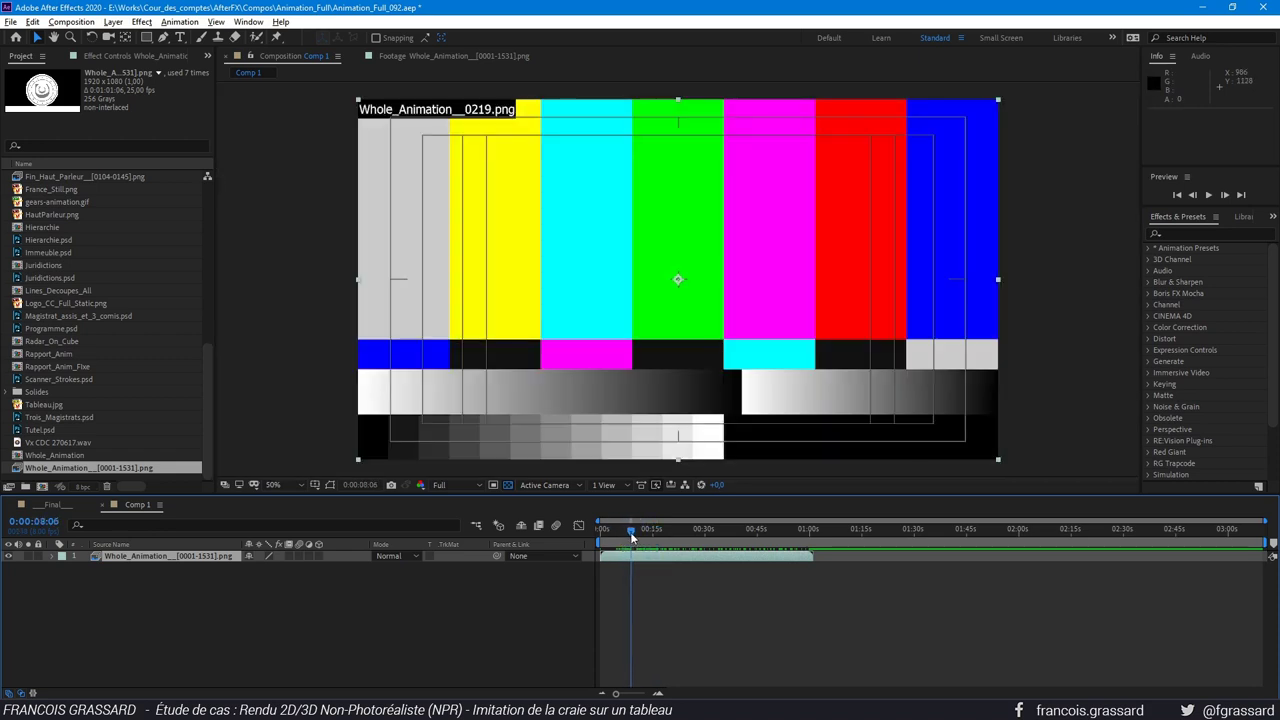
key(alt+Tab)
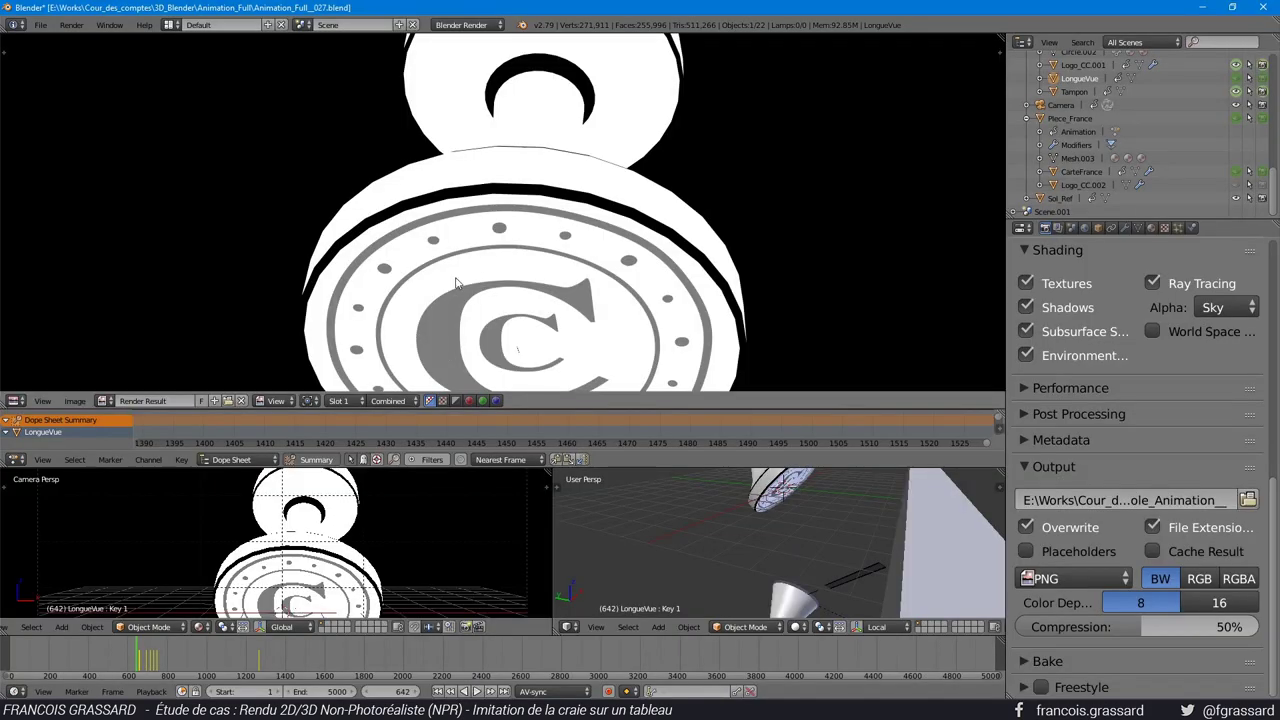
Check the Render Dimensions and the 25 fps frame rate, then bring the final chalk video forward.
scroll(788, 532, down, 3)
scroll(760, 533, down, 3)
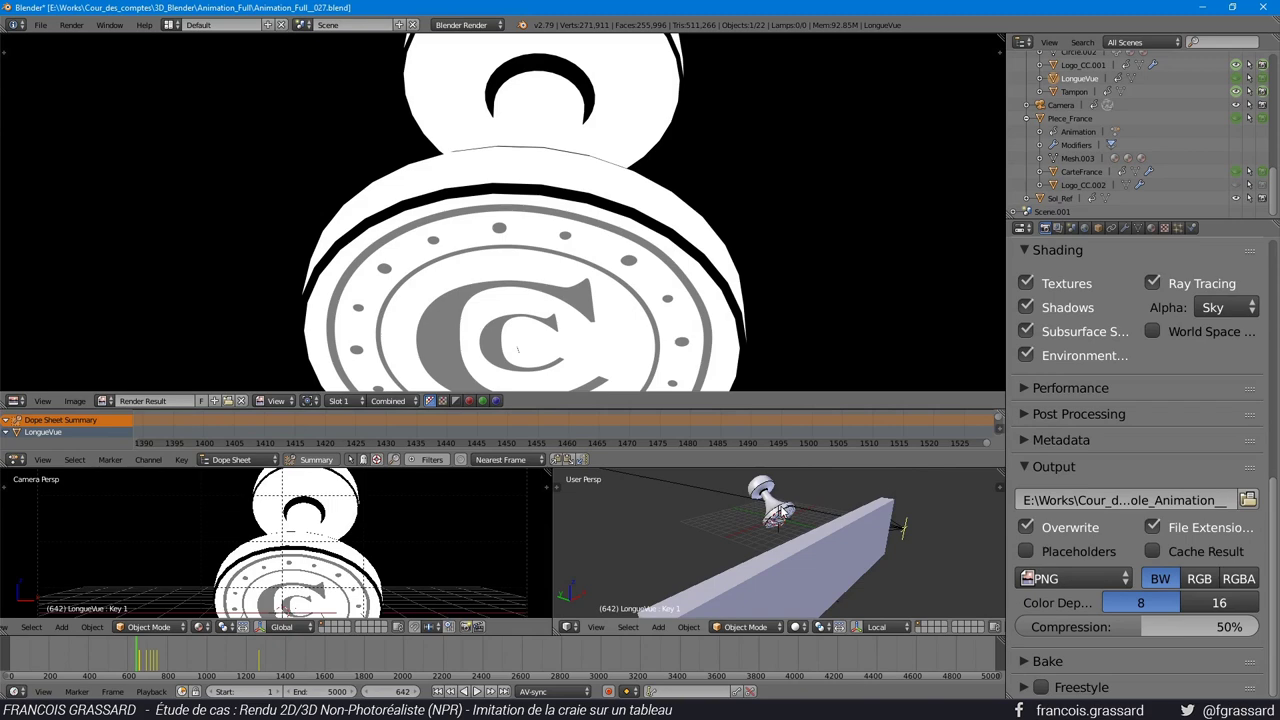
scroll(1200, 446, up, 3)
scroll(1200, 446, up, 5)
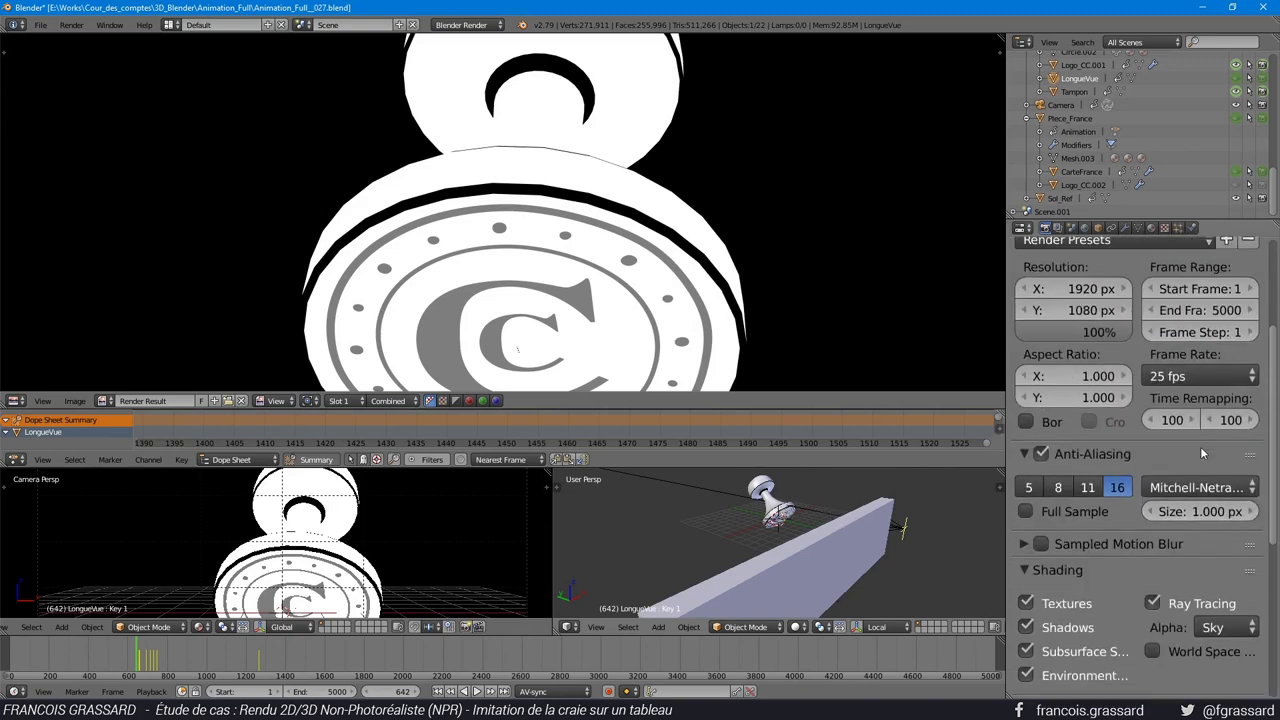
scroll(1203, 452, up, 2)
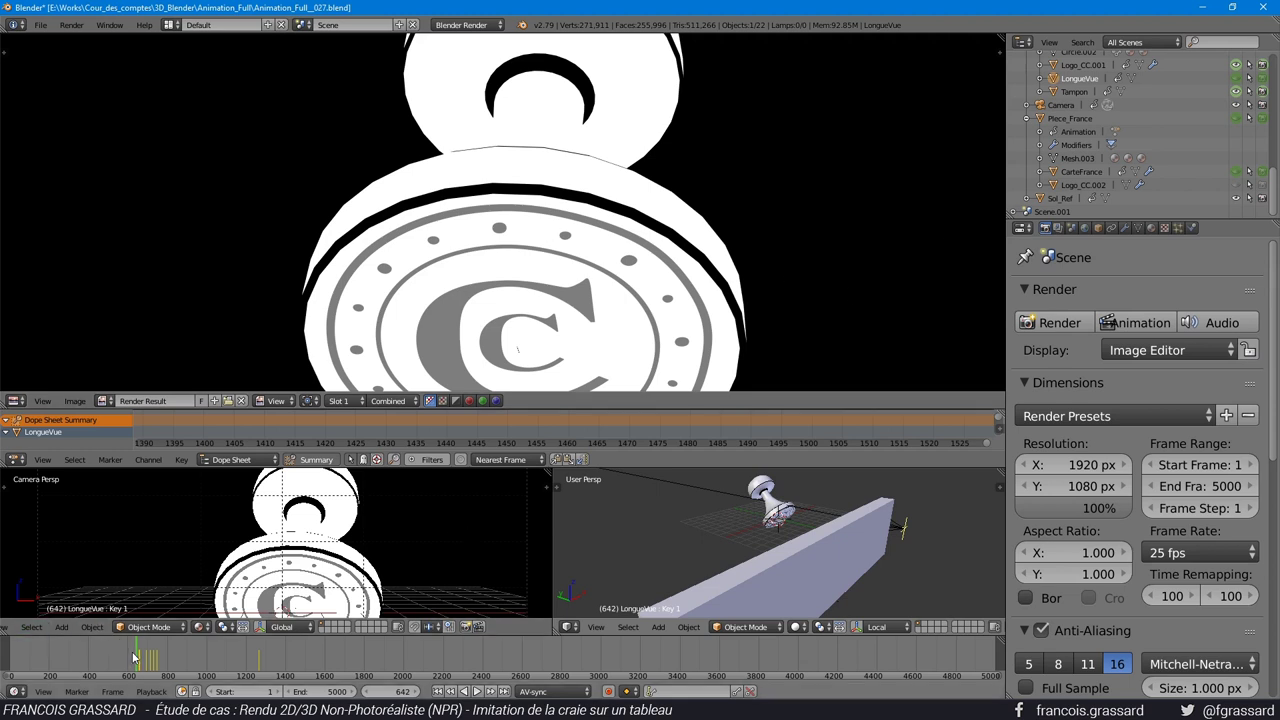
click(1205, 552)
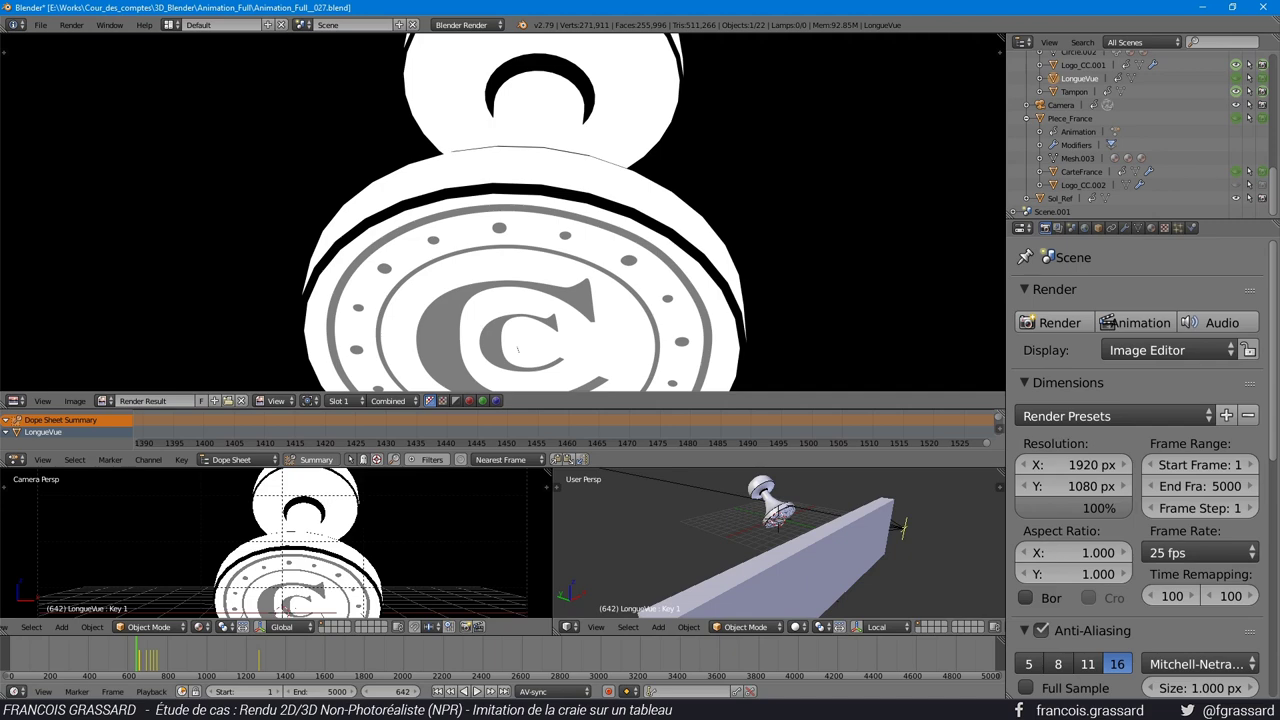
key(alt+Tab)
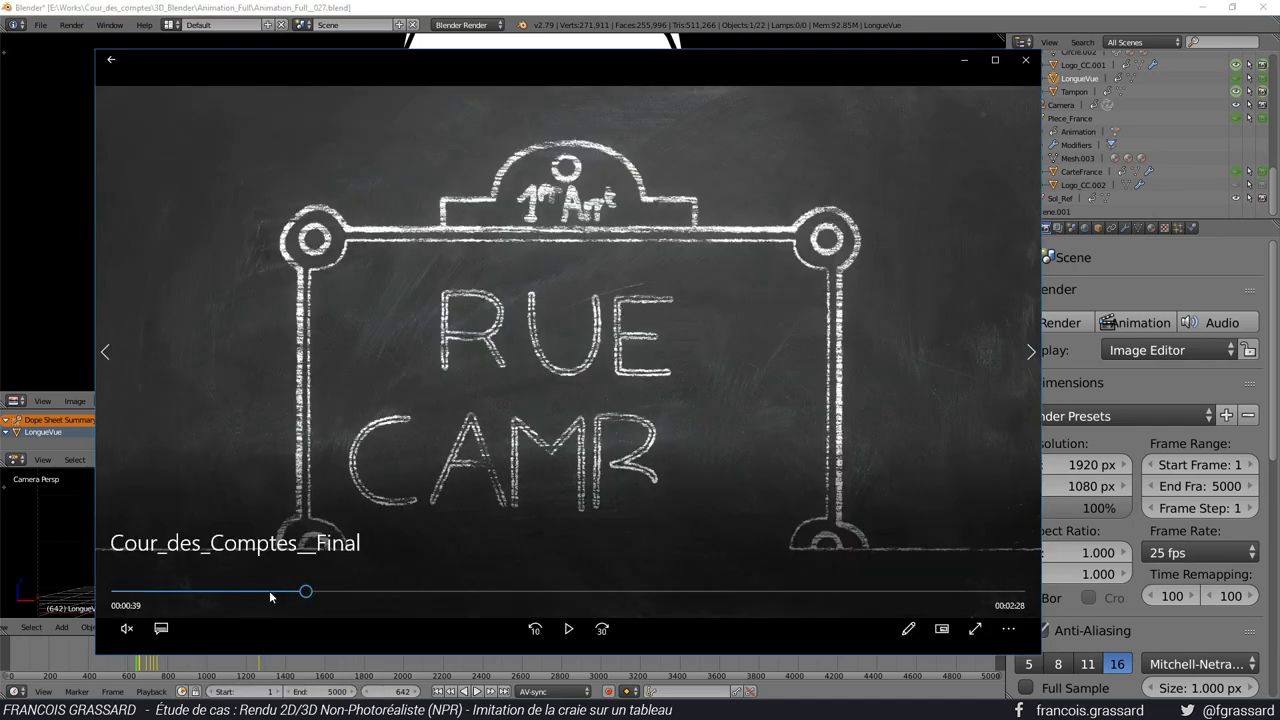
Play Cour_des_Comptes_Final, replay it to 0:12, and leave it paused at 0:05 on the megaphone.
click(569, 629)
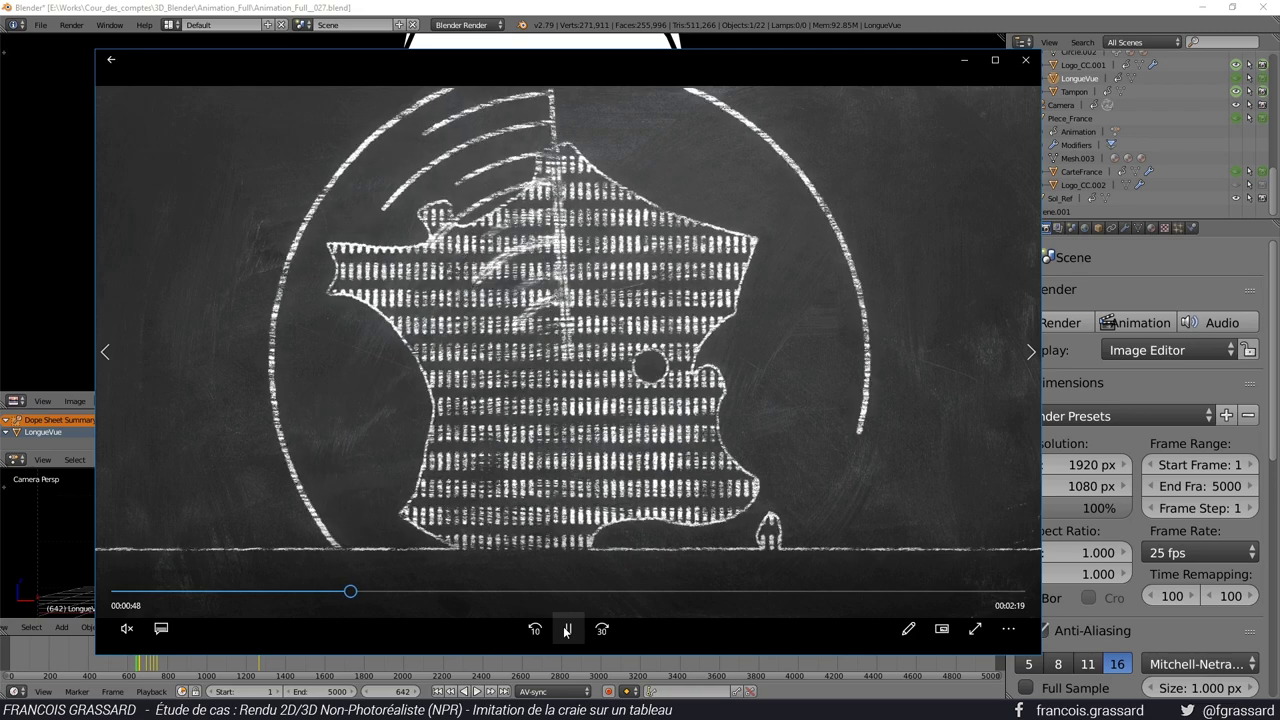
click(567, 630)
click(178, 592)
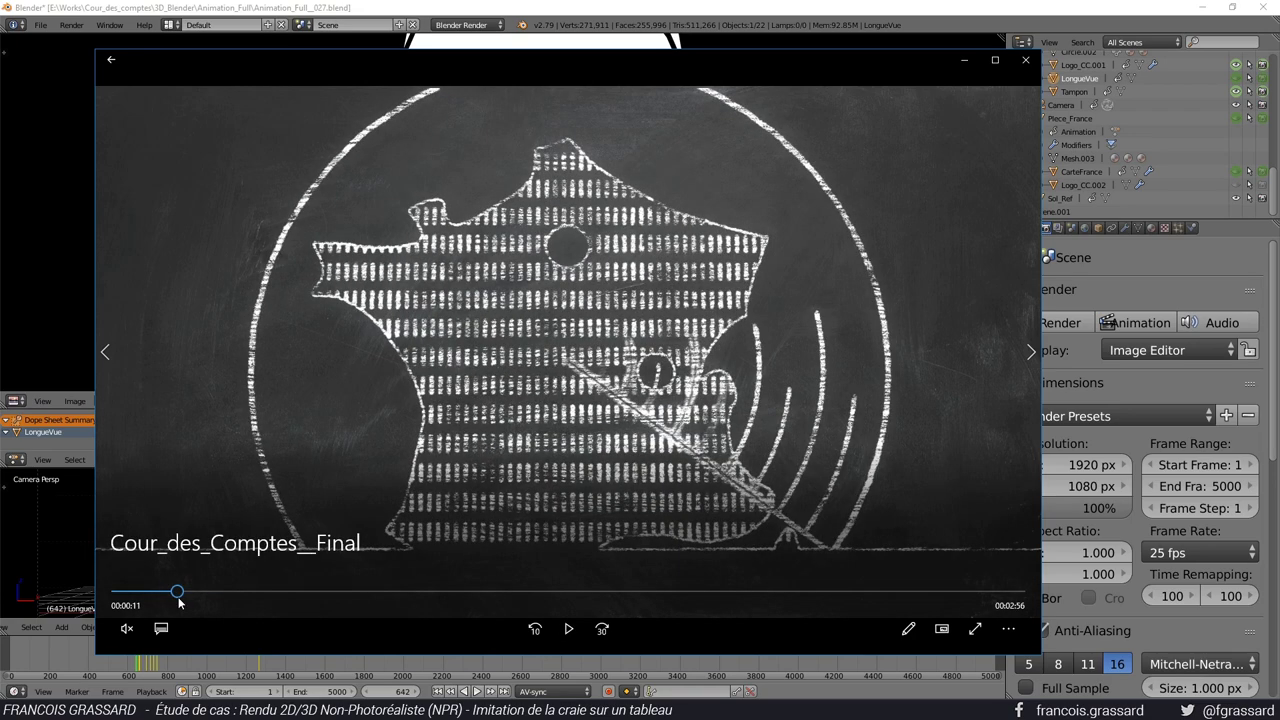
drag(177, 592, 135, 594)
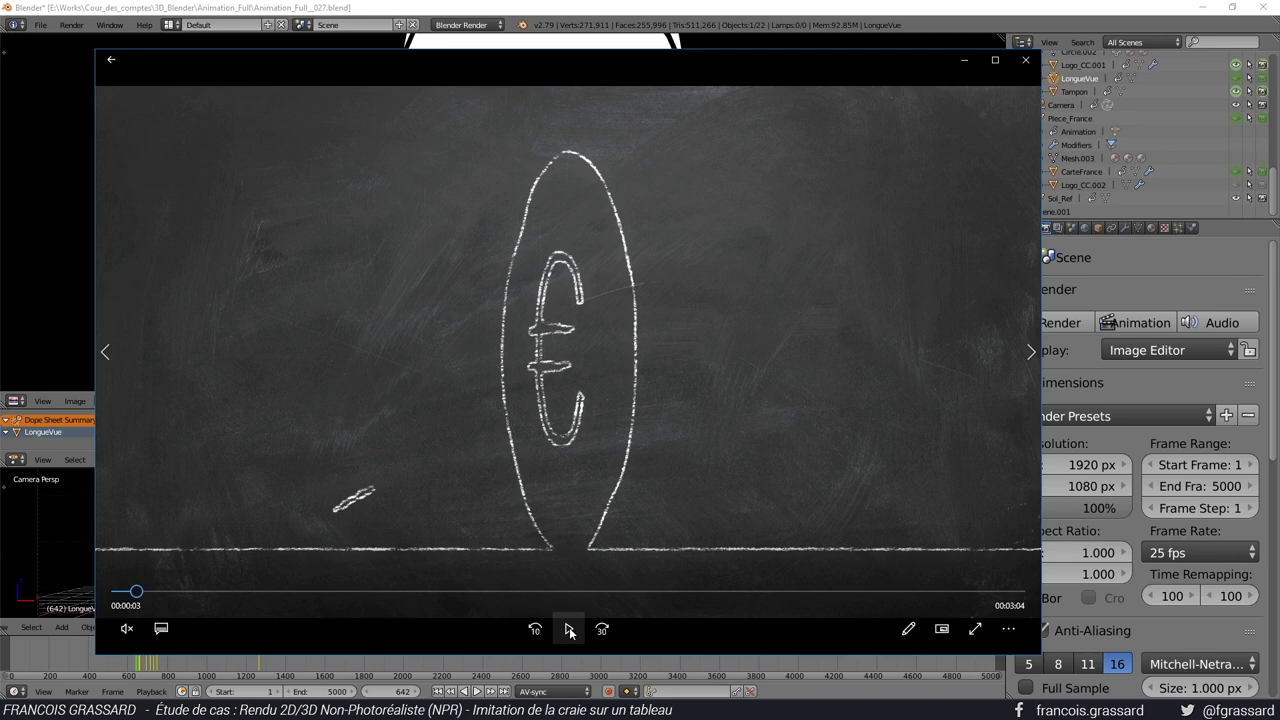
click(569, 630)
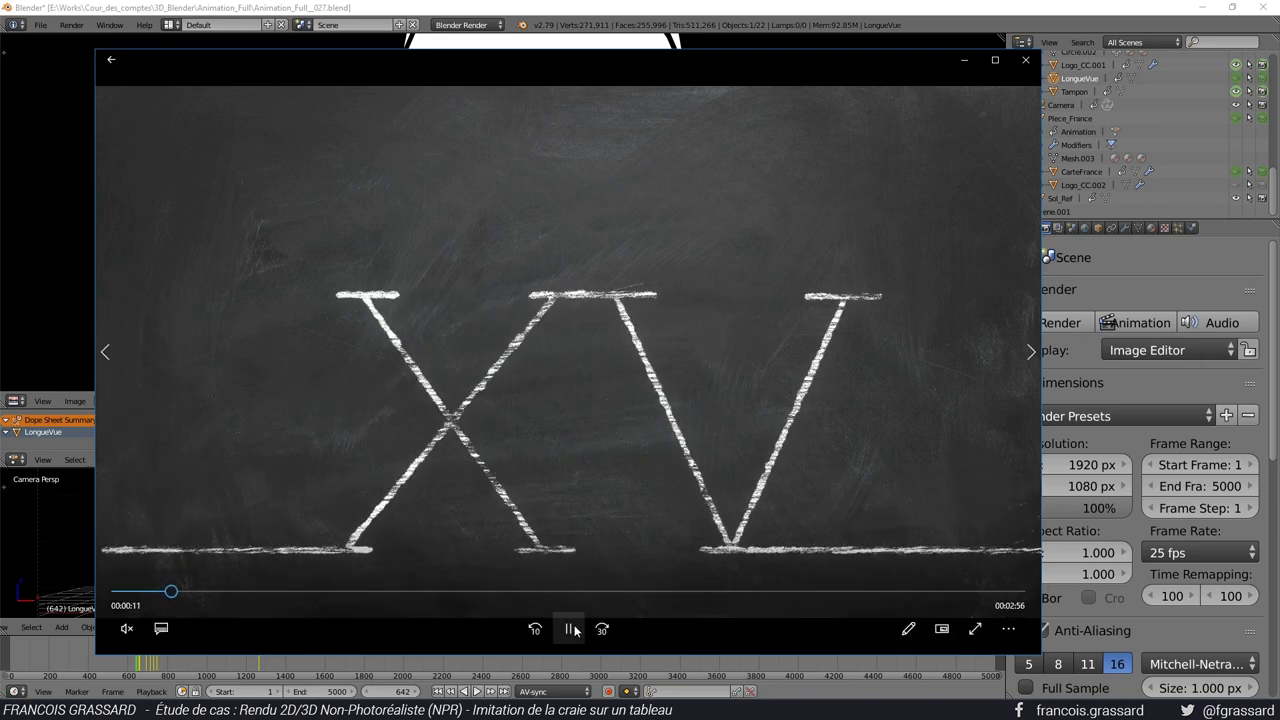
click(580, 630)
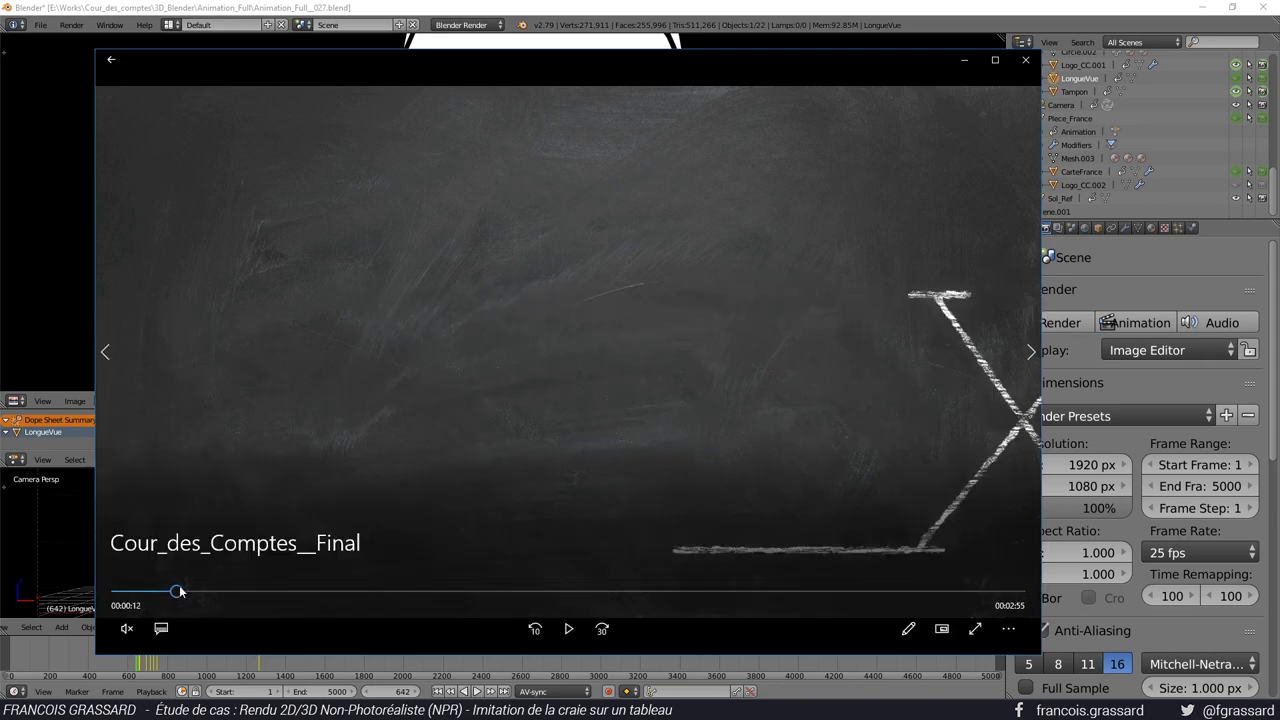
drag(128, 593, 145, 593)
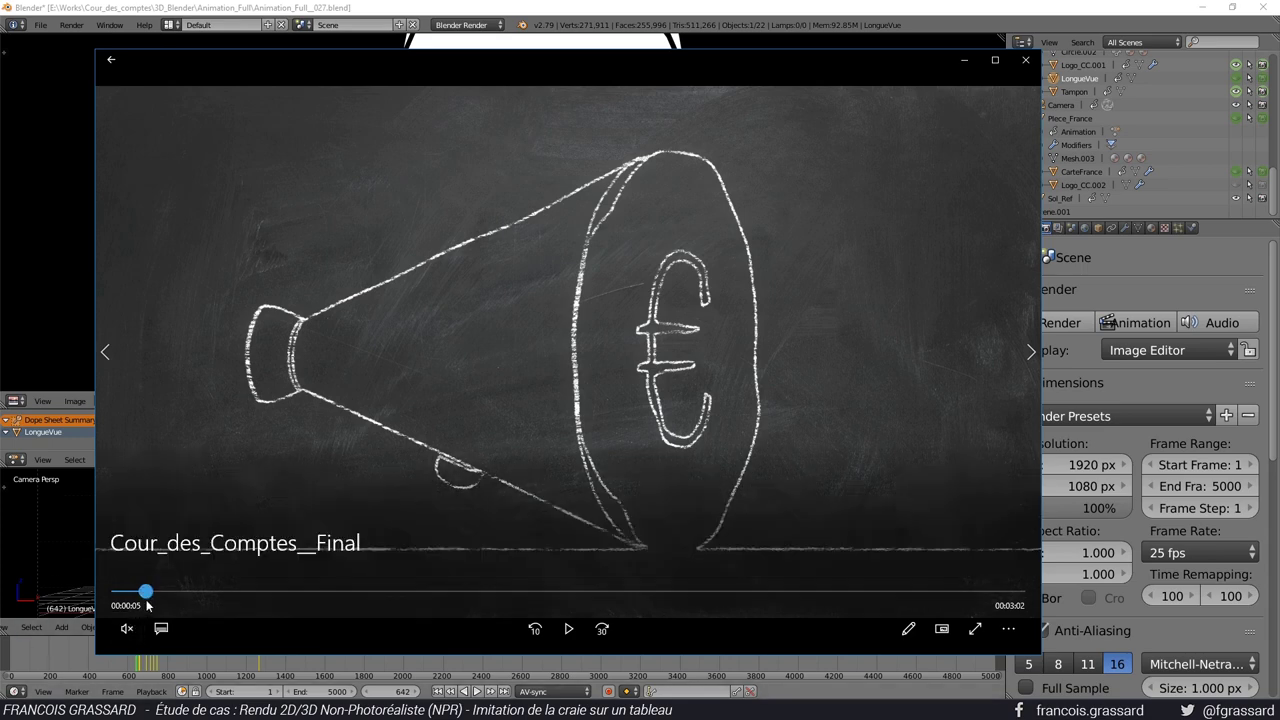
Skim the Cour_des_Comptes__Final video past the chalk logo, France map and stamp, then close it.
drag(144, 591, 181, 591)
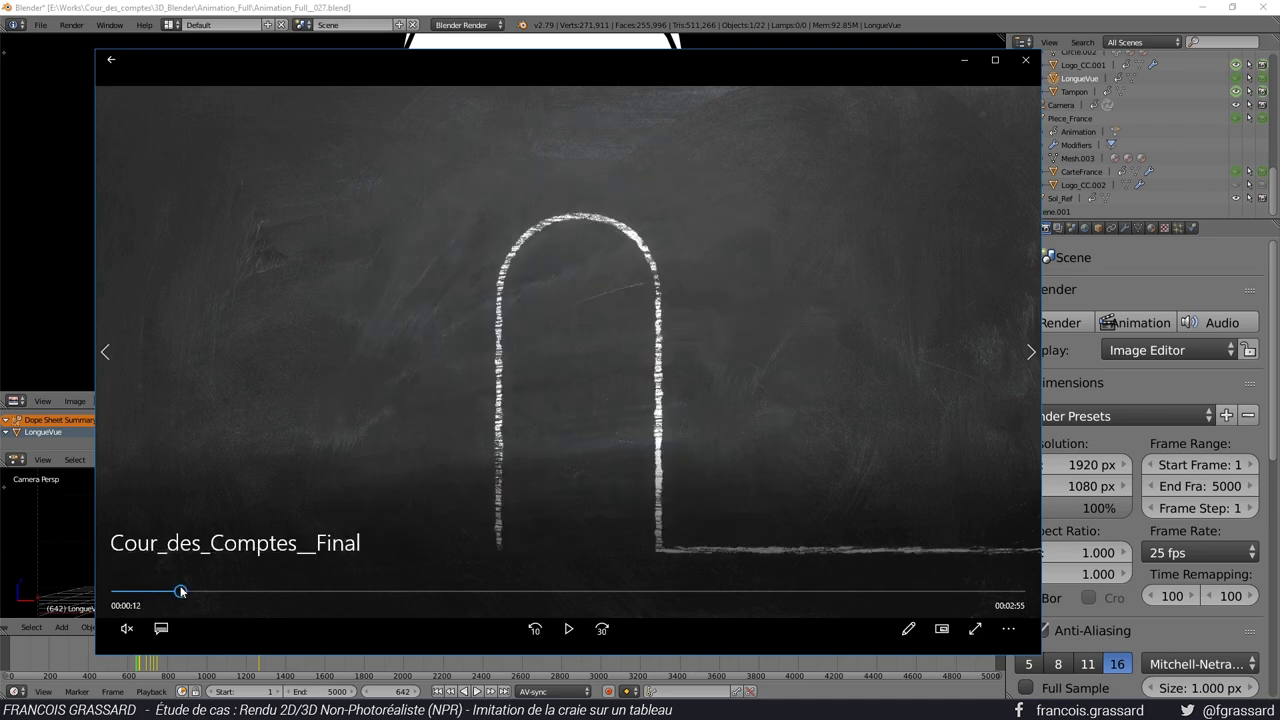
drag(181, 591, 192, 592)
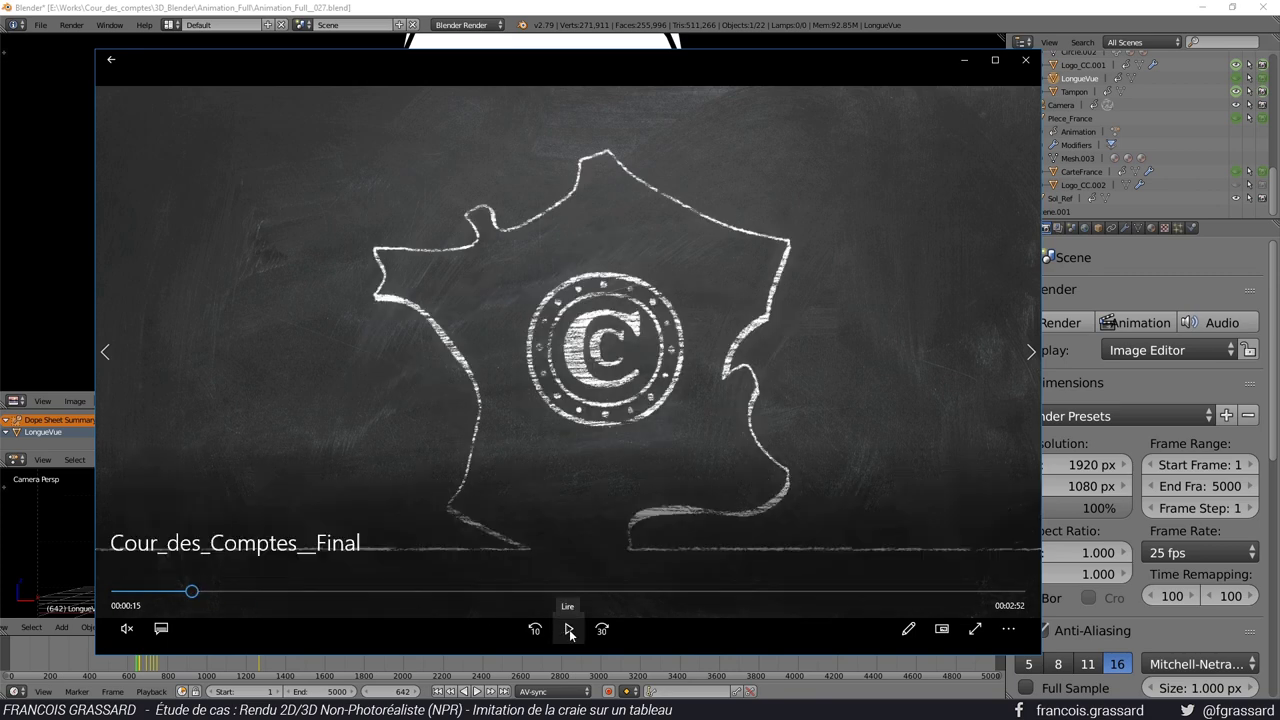
drag(192, 591, 227, 592)
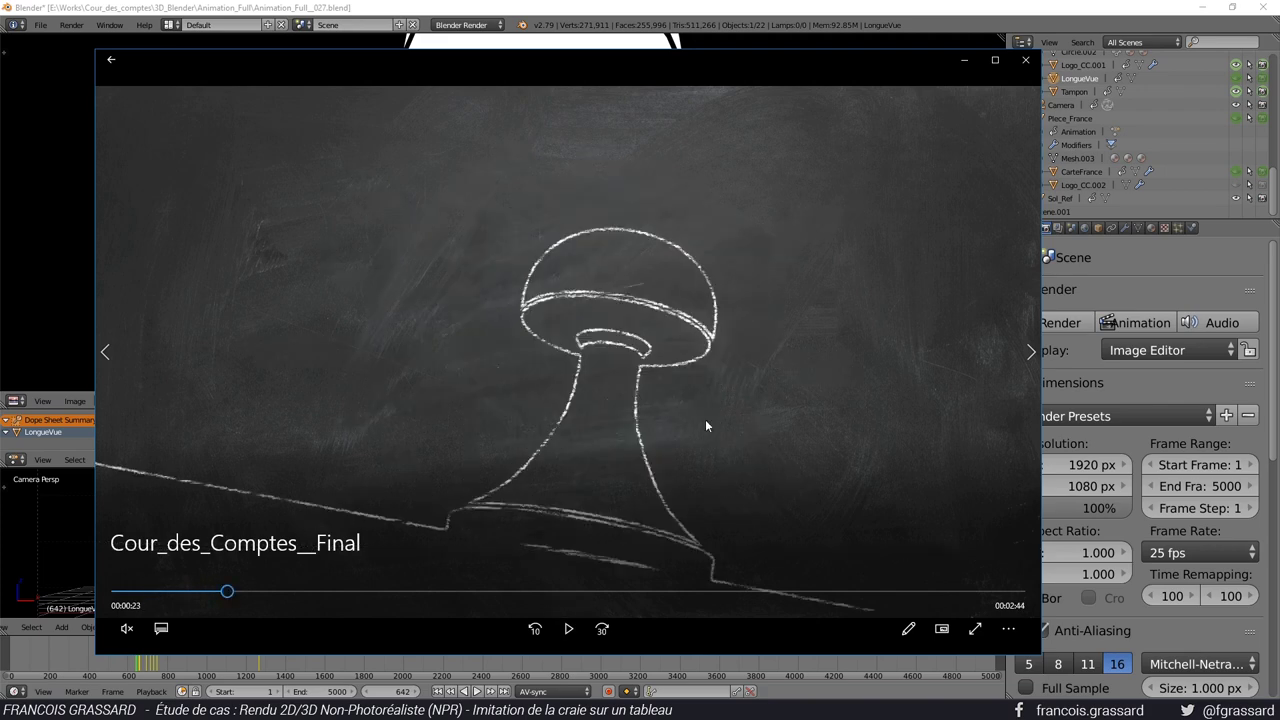
click(1027, 64)
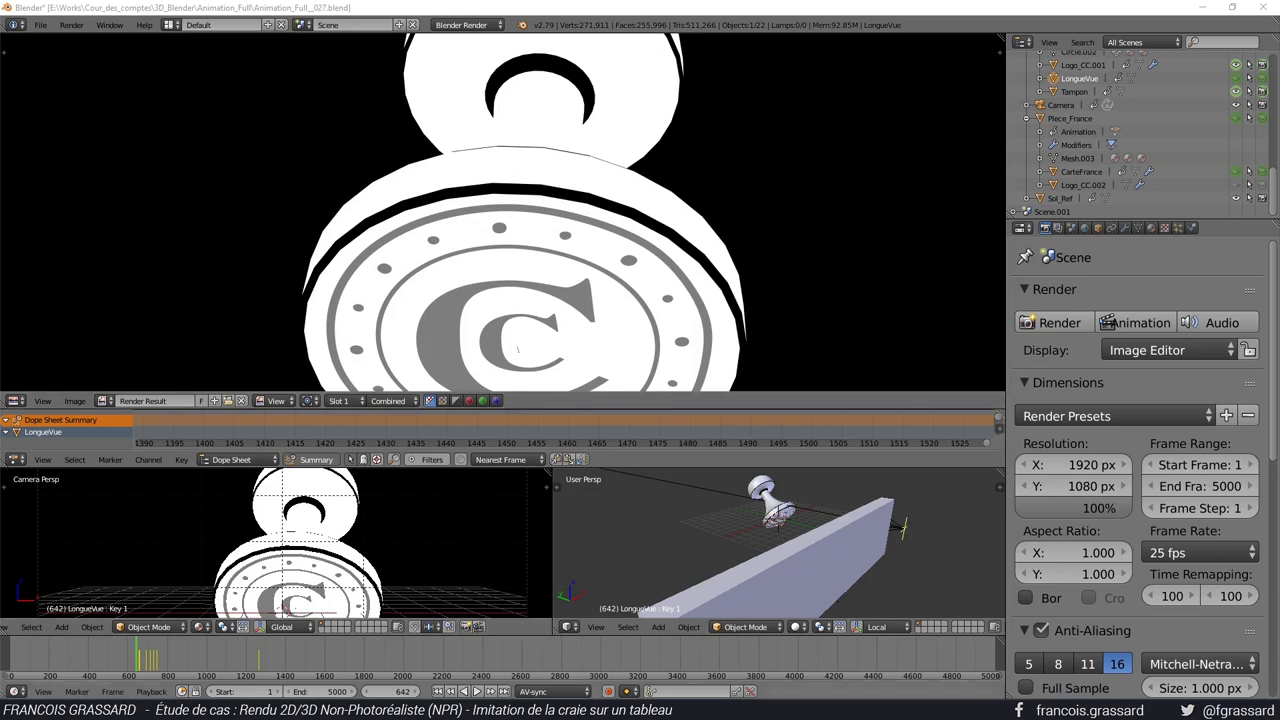
Switch to After Effects and open the Final composition at about 18 seconds.
mouse_move(210, 712)
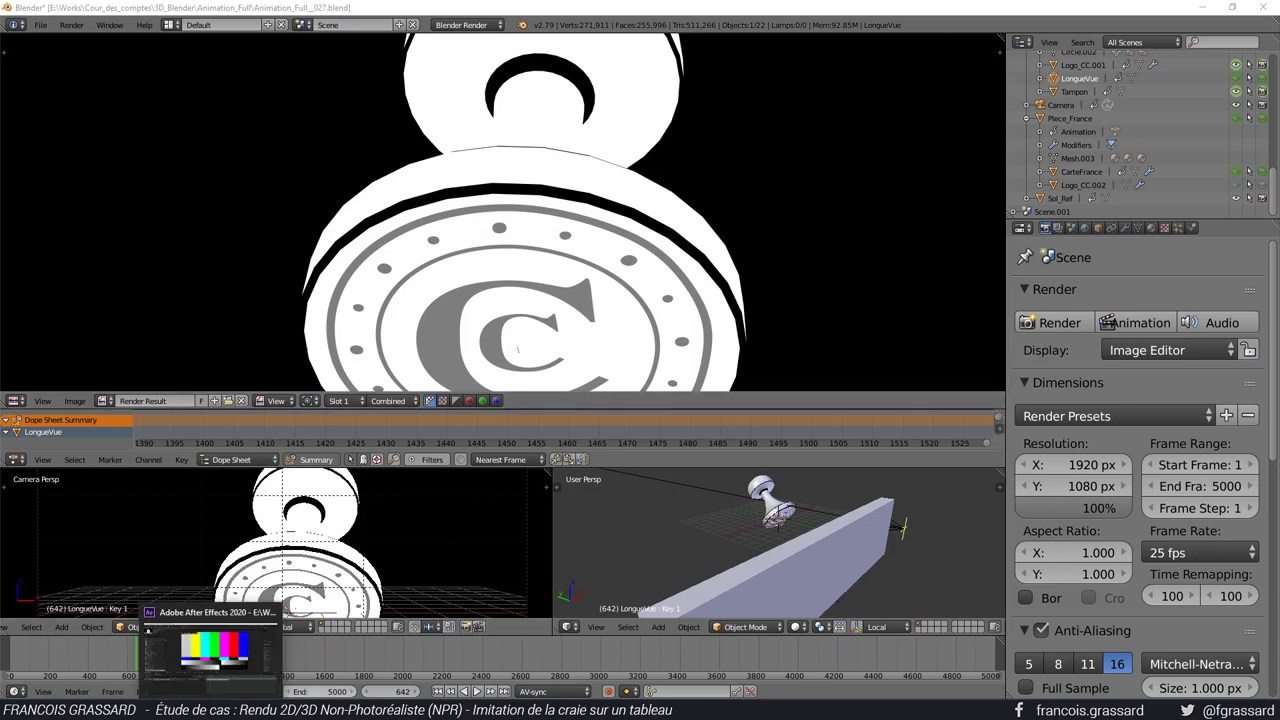
click(148, 631)
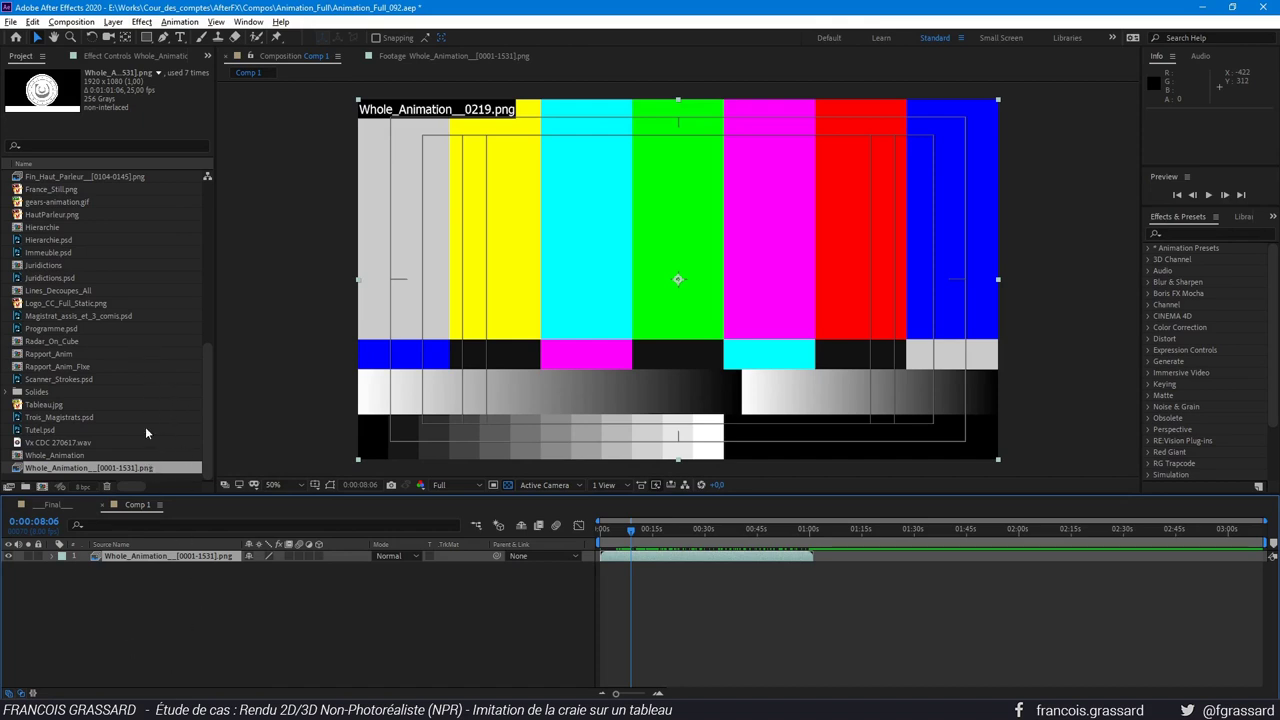
mouse_move(215, 712)
scroll(120, 288, up, 10)
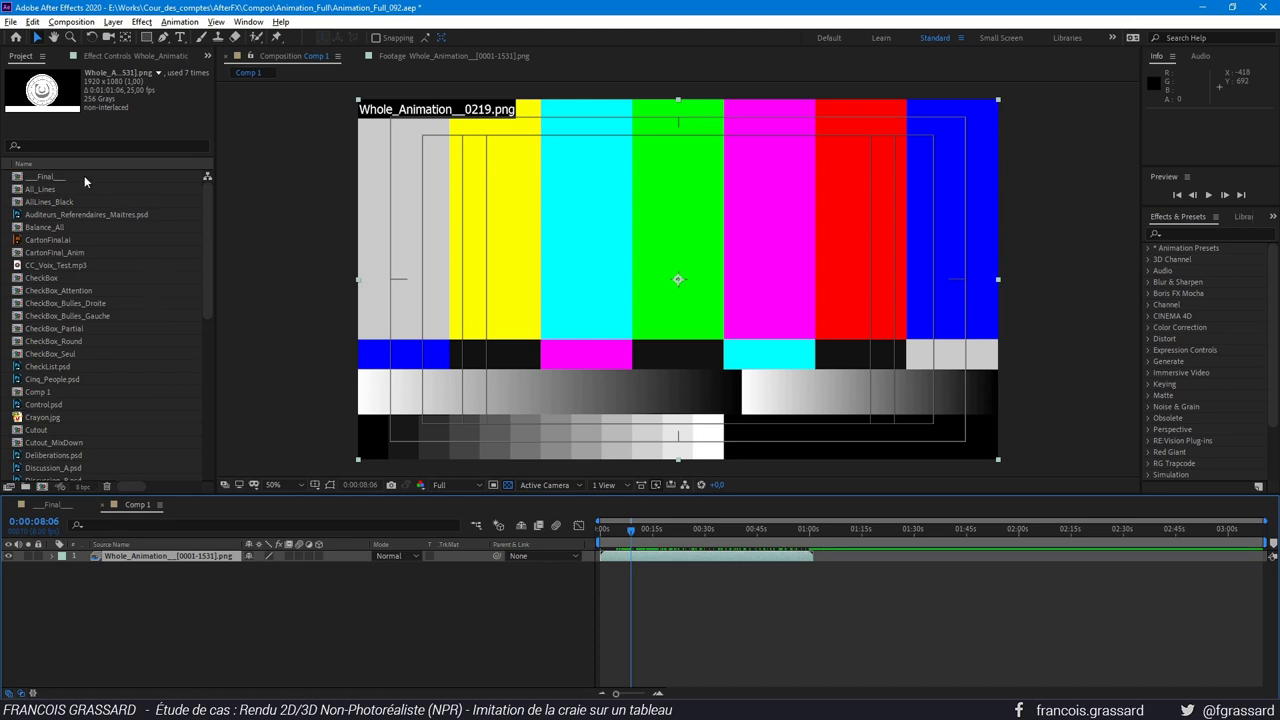
double_click(85, 178)
click(571, 529)
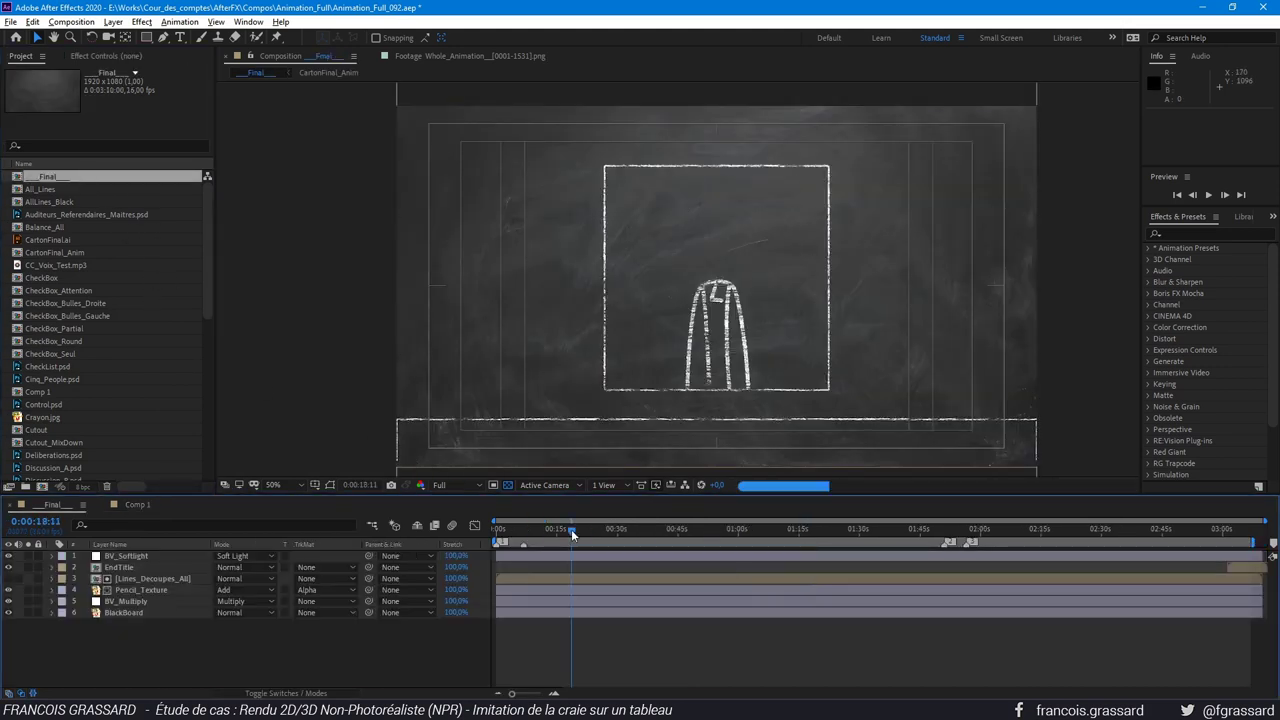
Select the Whole_Animation footage in the Project panel and open the Whole_Animation composition.
scroll(97, 400, down, 10)
click(117, 468)
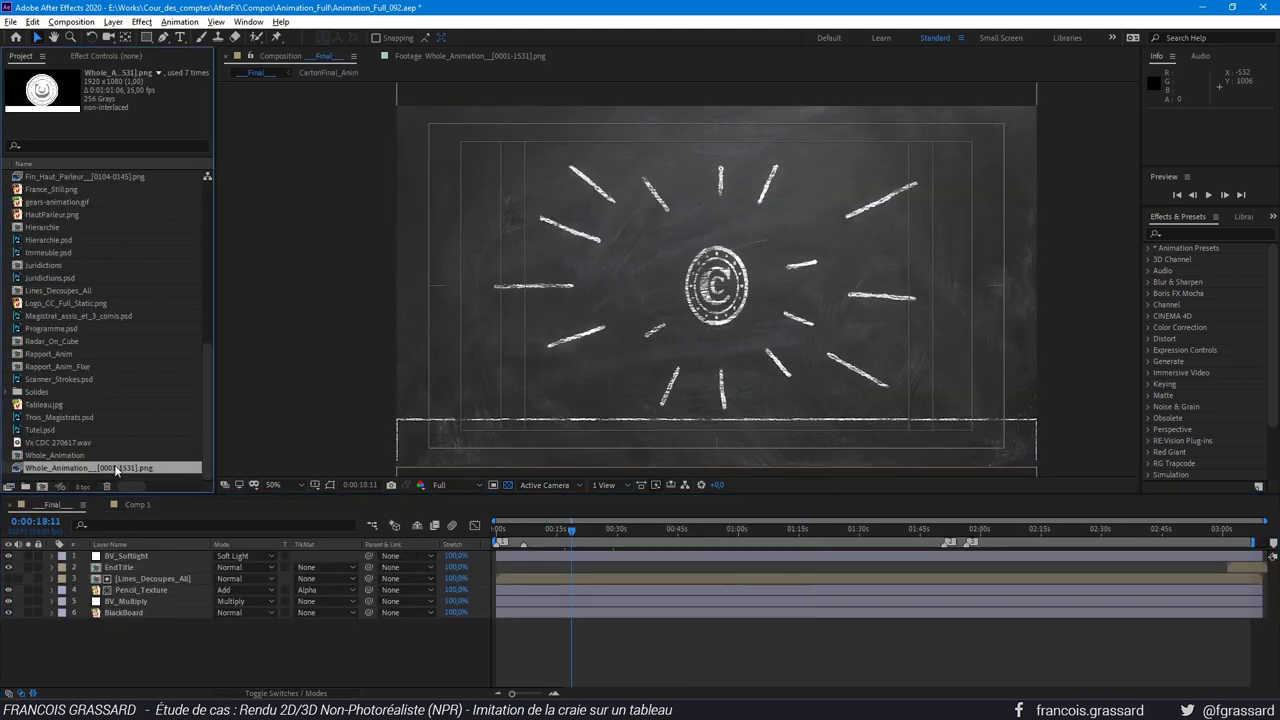
mouse_move(571, 529)
mouse_down()
mouse_move(611, 536)
mouse_move(594, 536)
mouse_up()
double_click(67, 456)
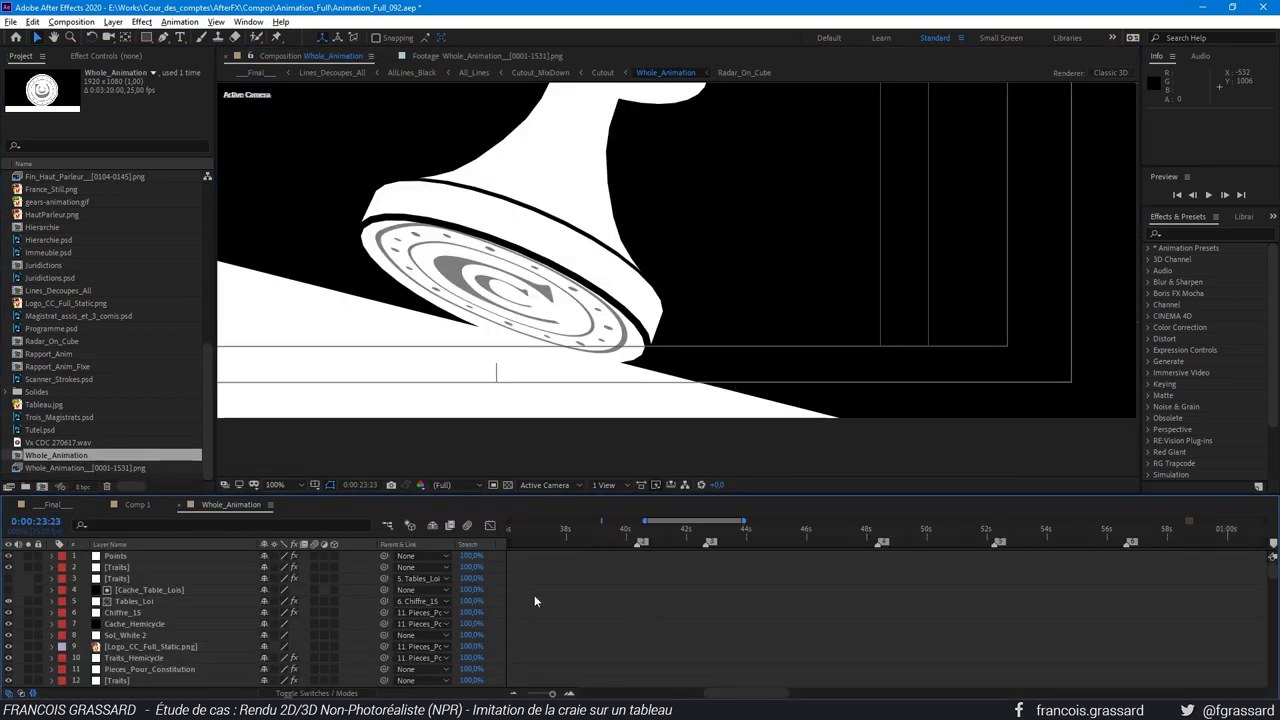
Show the full composition length and delete the CC_Voix_Test.mp3 audio layer.
key(semicolon)
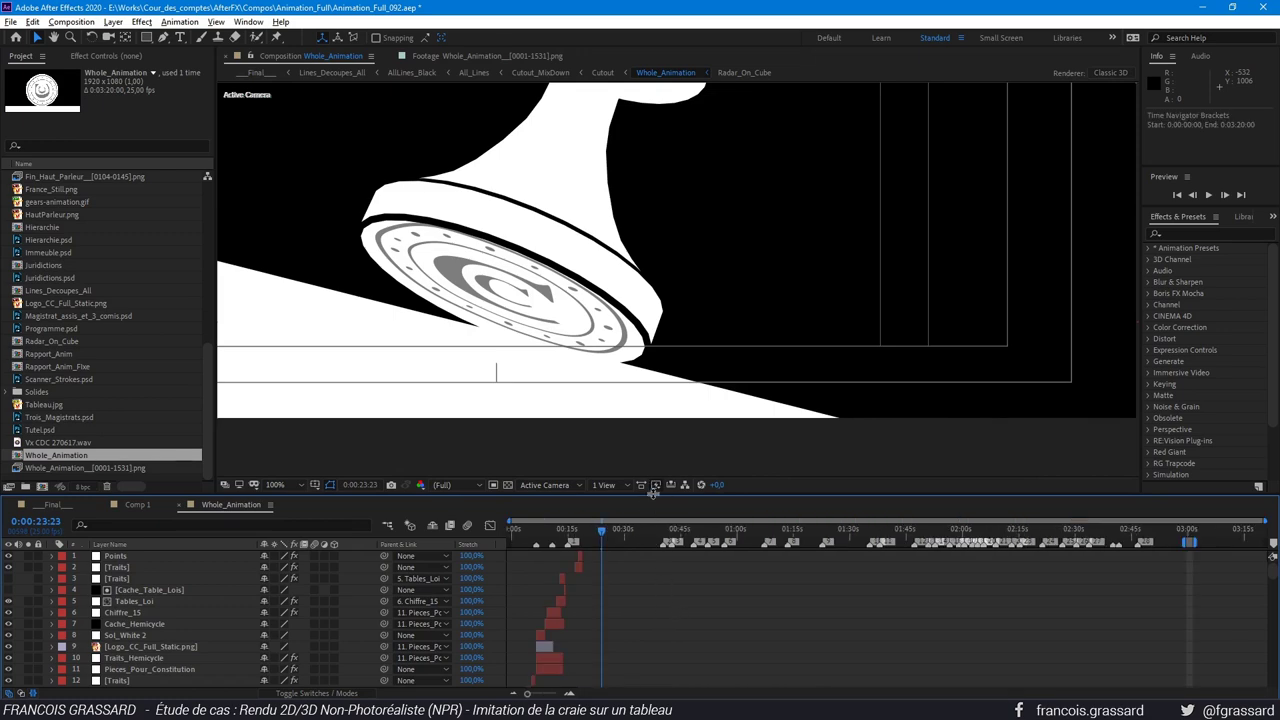
drag(653, 494, 653, 350)
scroll(646, 568, down, 10)
scroll(644, 564, down, 10)
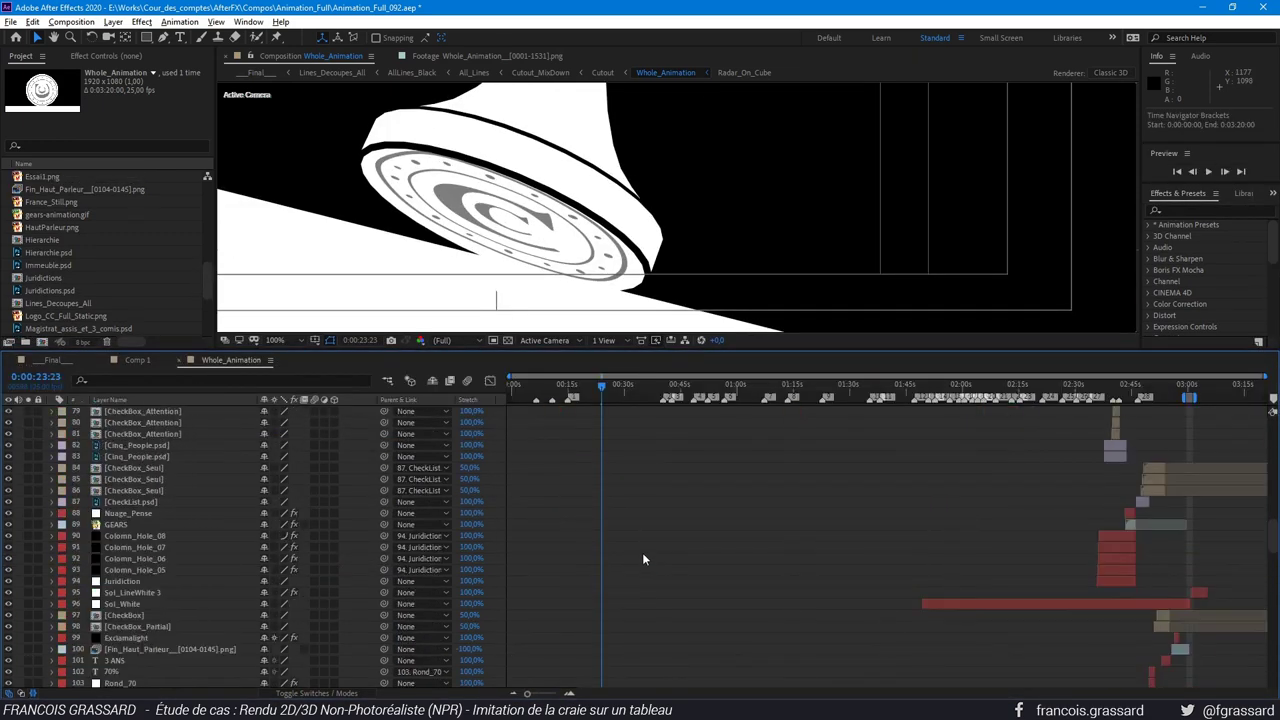
scroll(642, 552, down, 10)
scroll(642, 550, down, 10)
scroll(644, 542, down, 10)
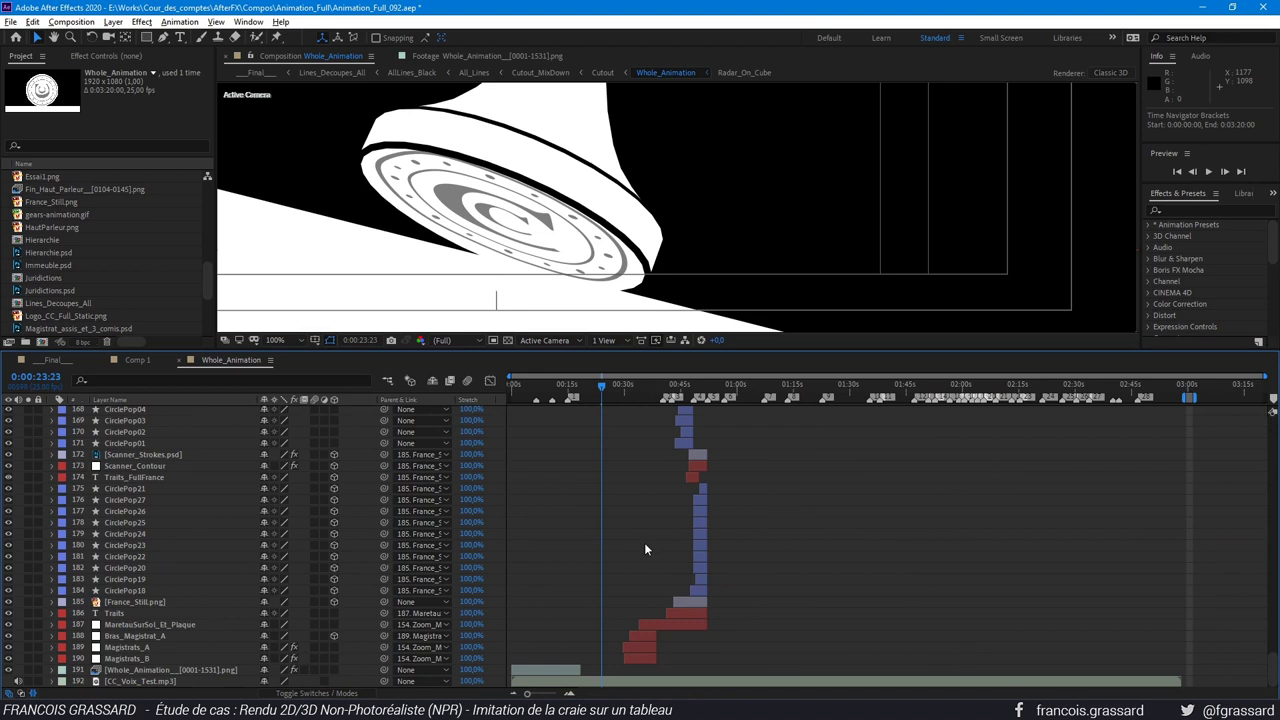
click(175, 682)
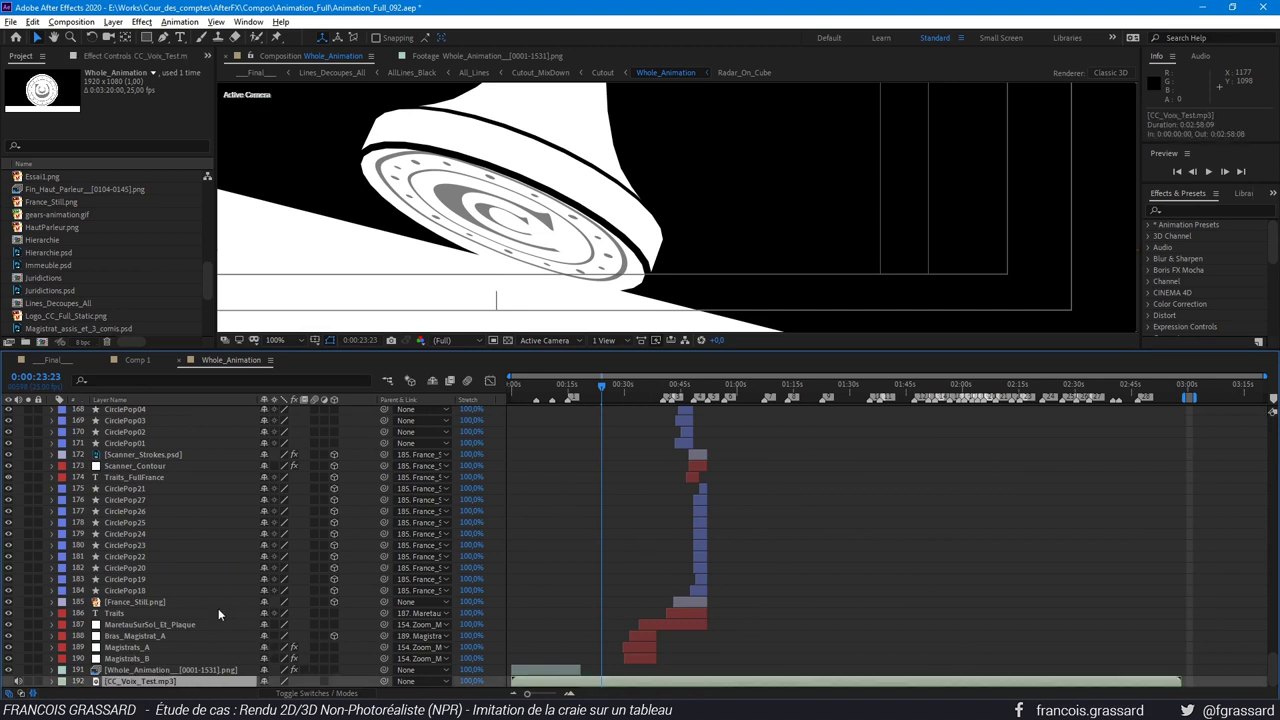
key(Delete)
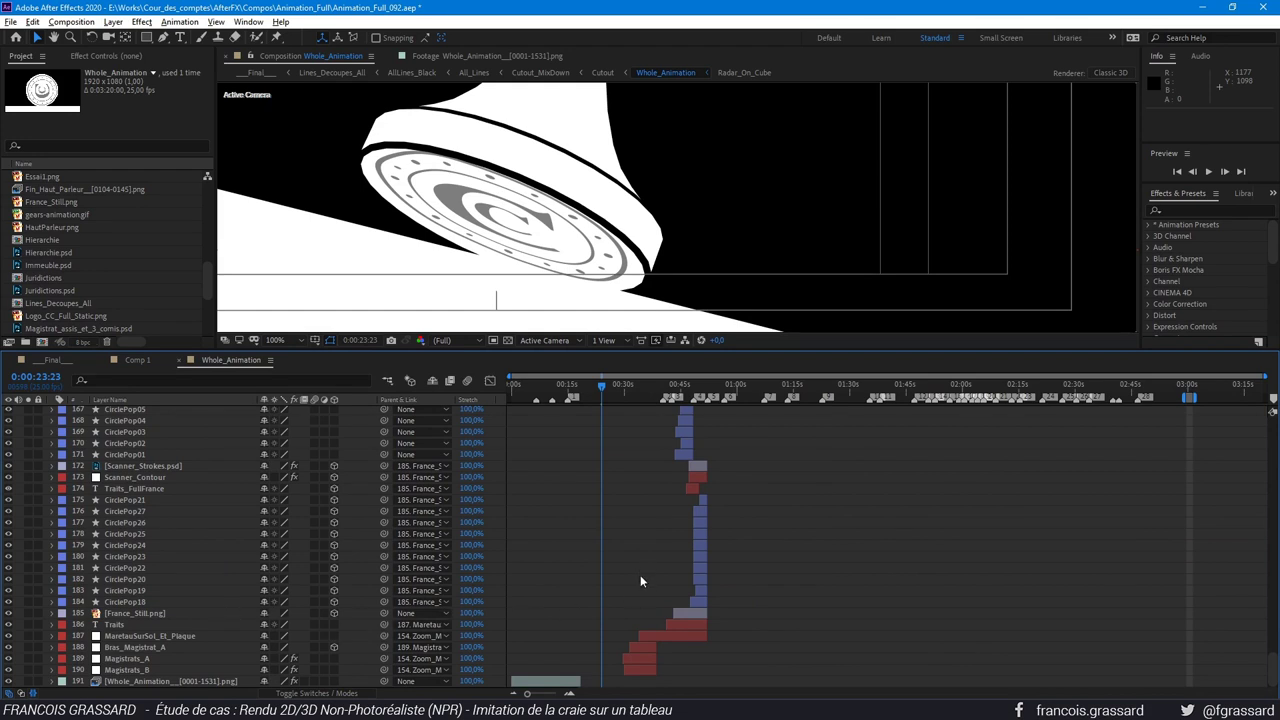
Scrub to about 41 seconds, zoom the viewer to 25%, and preview the composition.
mouse_move(605, 400)
mouse_down()
mouse_move(634, 406)
mouse_move(660, 374)
mouse_up()
key(comma)
key(comma)
key(comma)
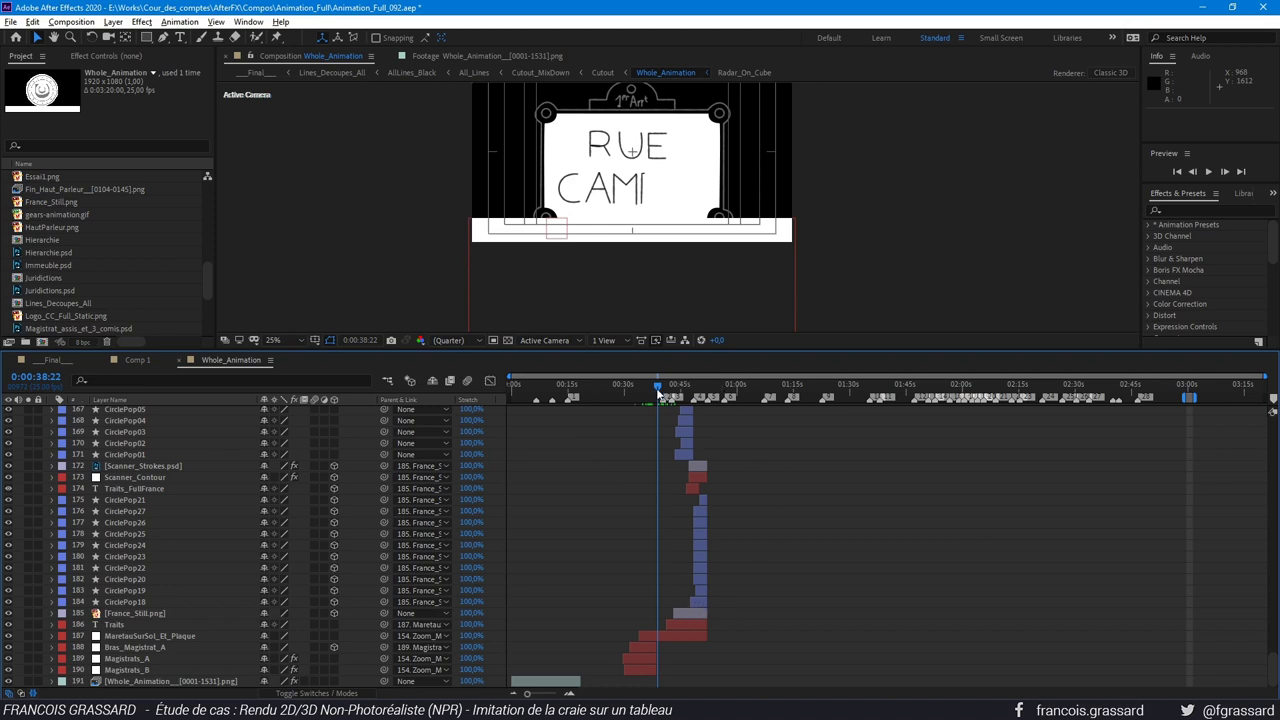
drag(659, 393, 673, 384)
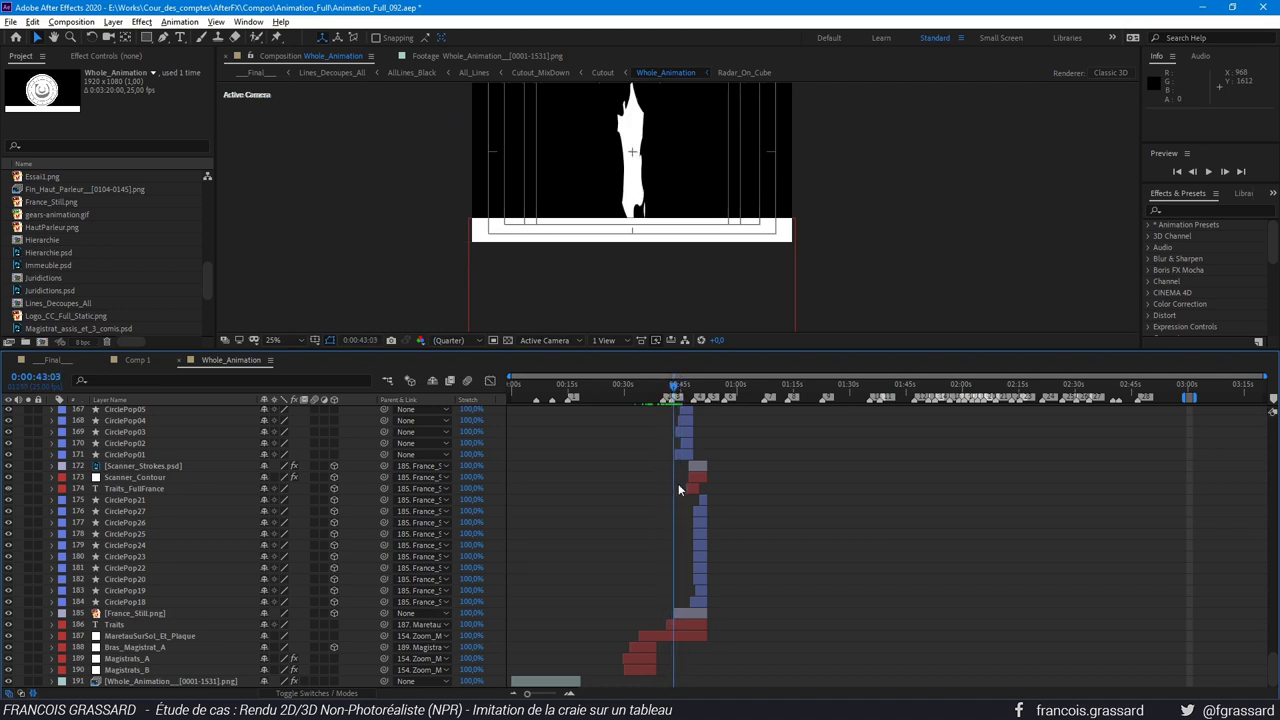
drag(560, 352, 560, 435)
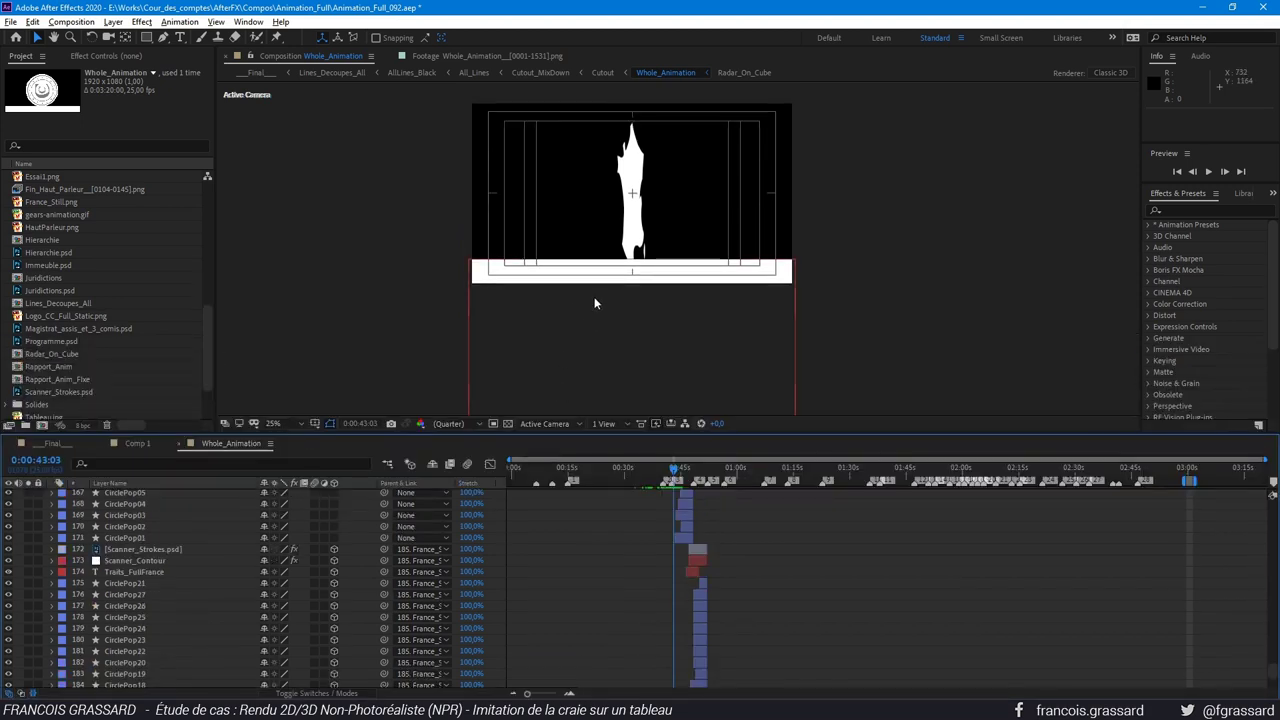
scroll(600, 290, up, 2)
drag(607, 286, 647, 383)
key(space)
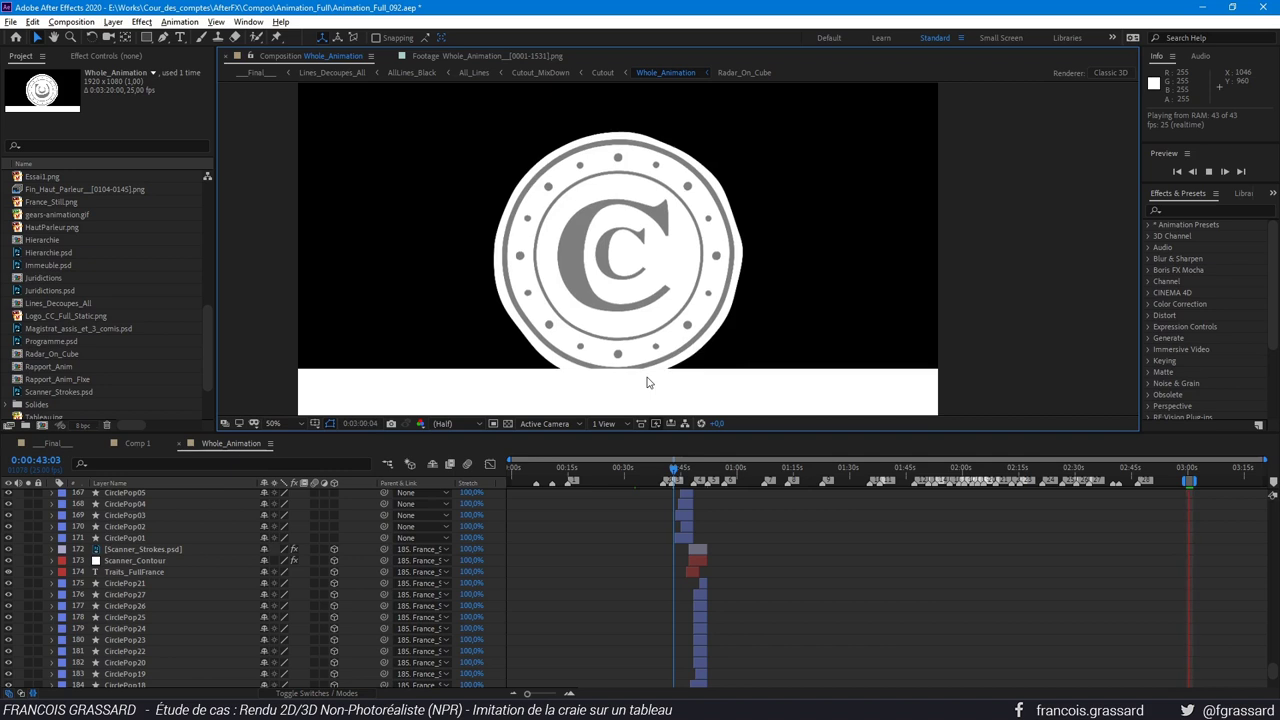
Stretch the work area over the whole composition and preview it from the start.
key(space)
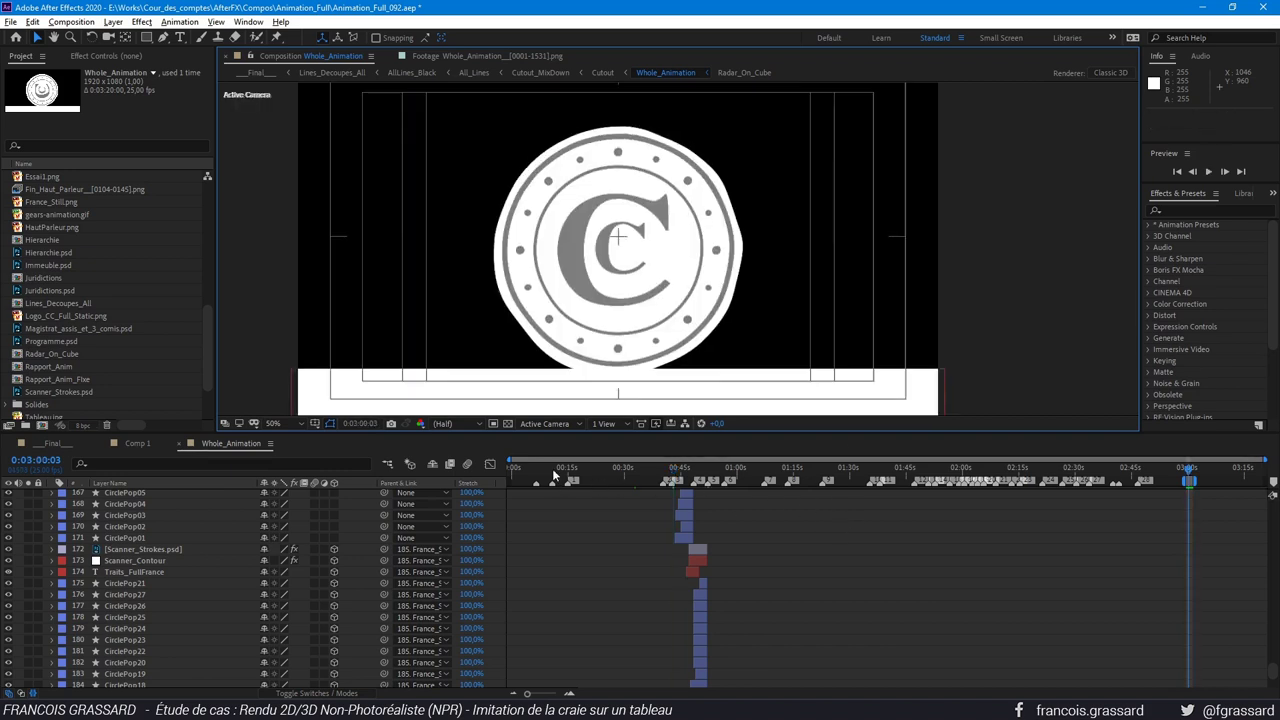
double_click(551, 480)
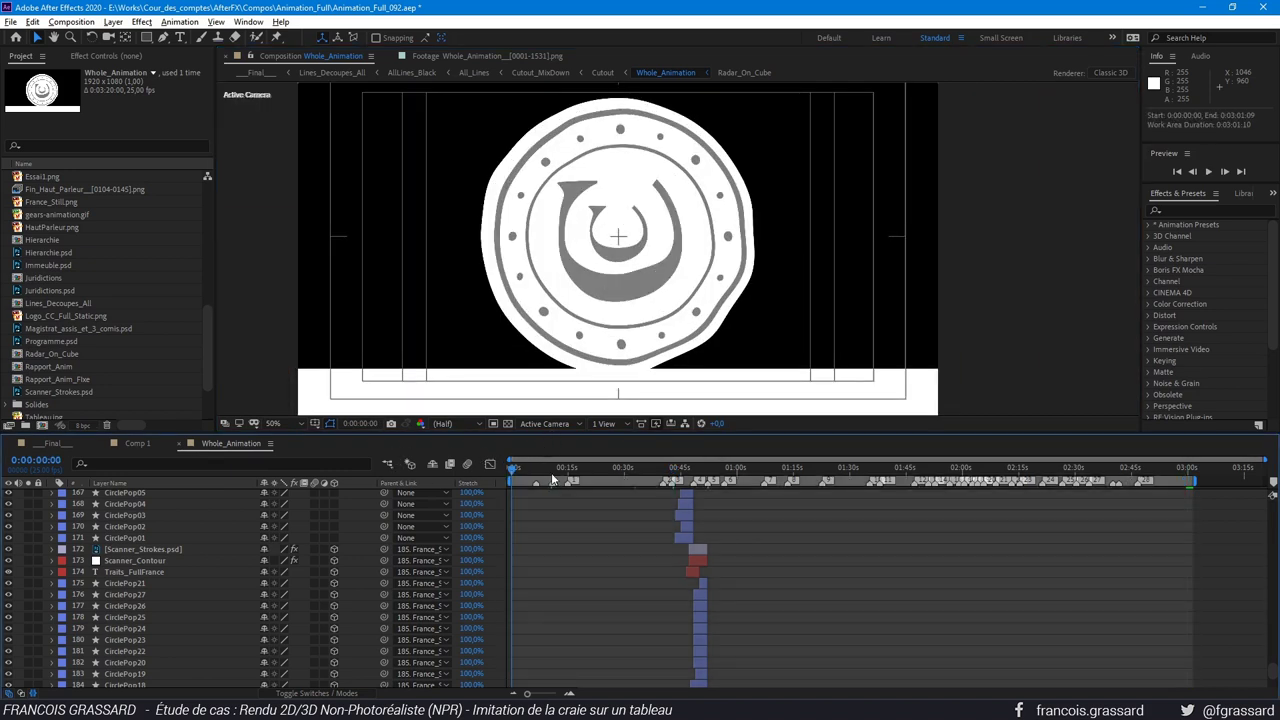
key(space)
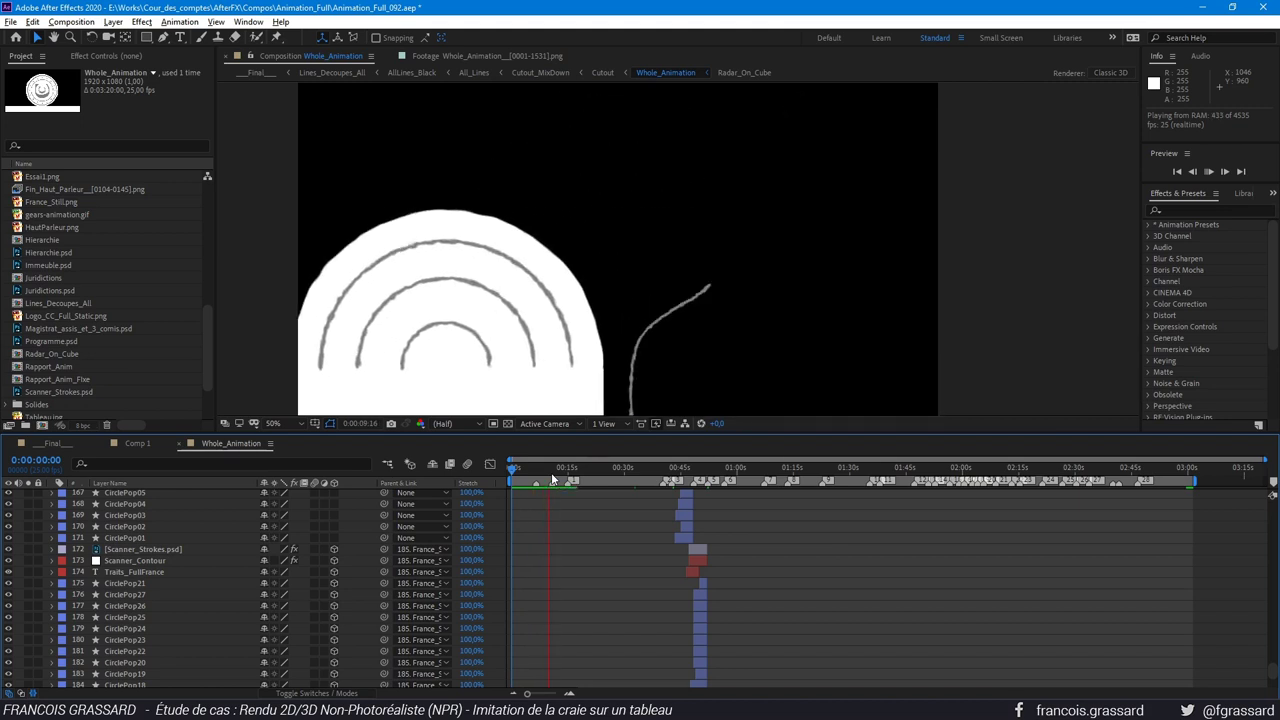
key(space)
Scrub back to 0:00:08:15 where the chalk arcs start appearing on the coin.
scroll(526, 528, up, 5)
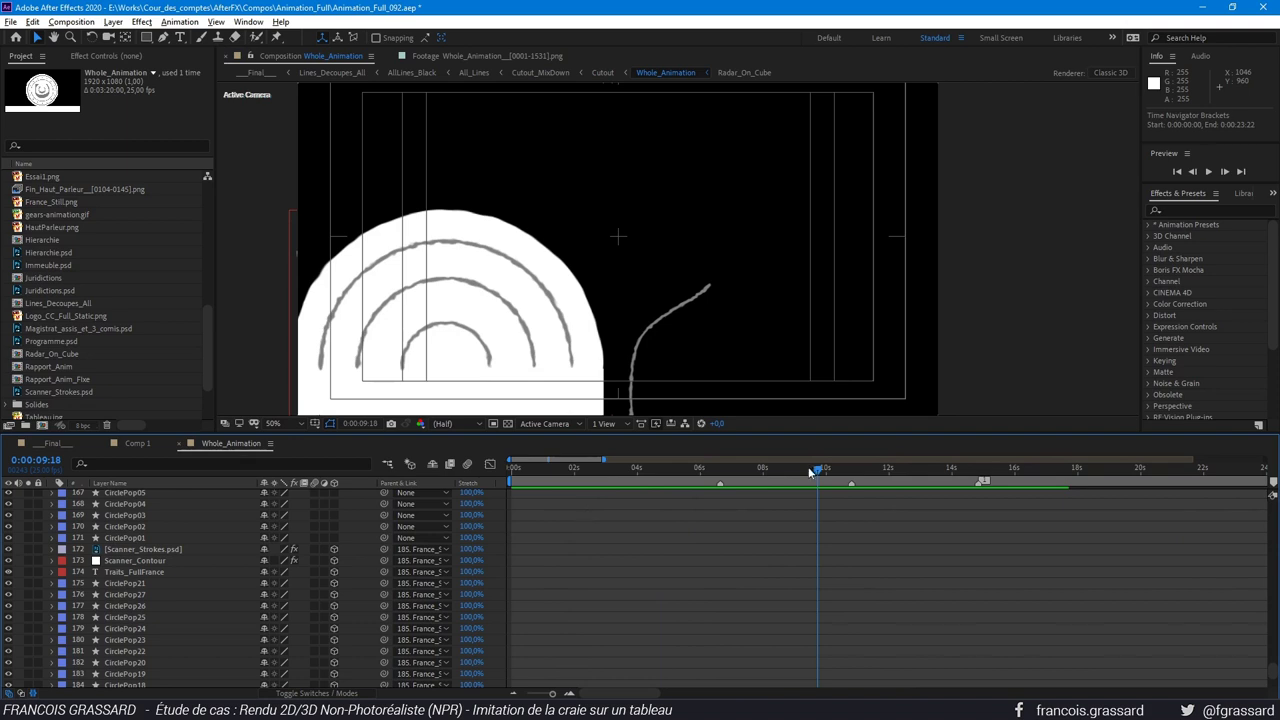
drag(812, 472, 769, 481)
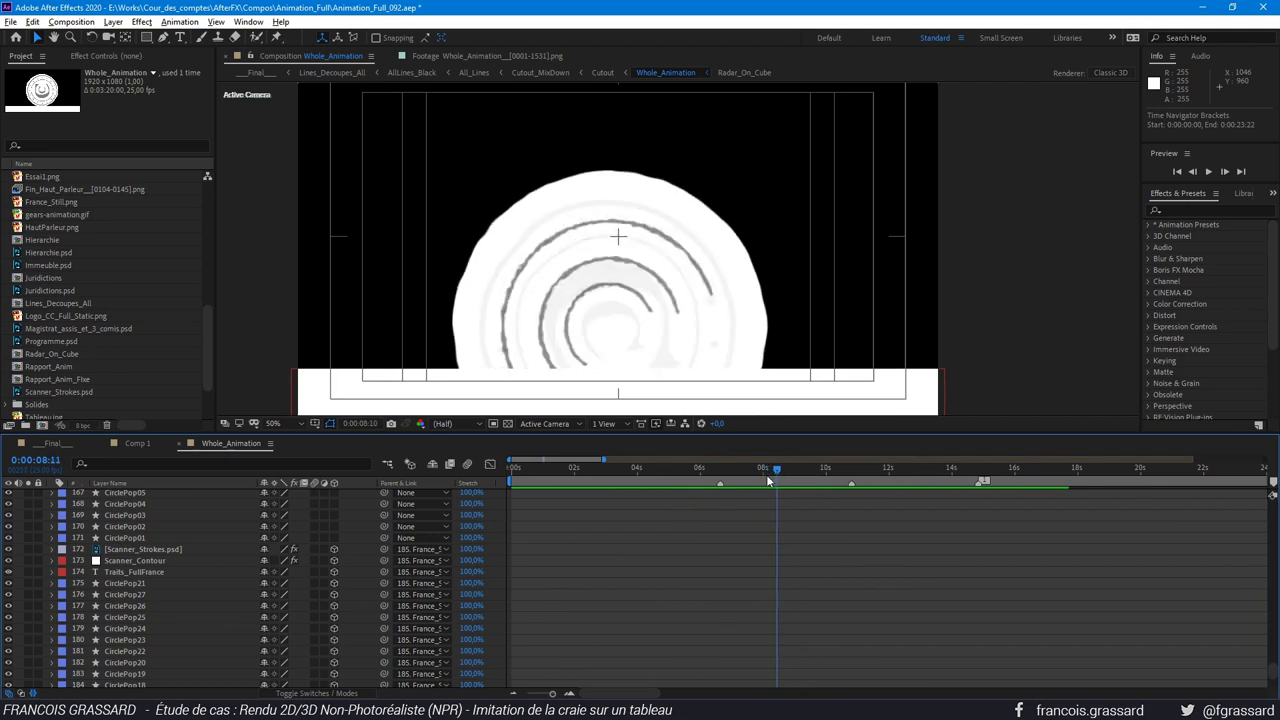
drag(768, 479, 782, 472)
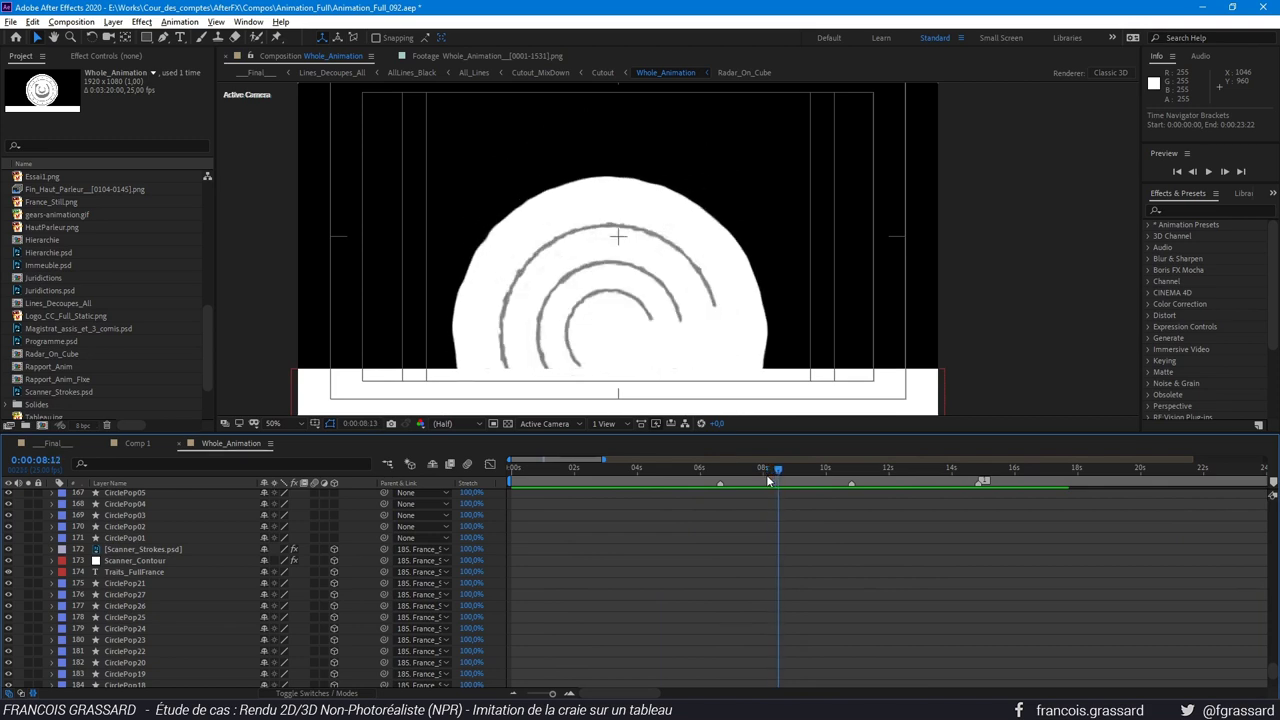
scroll(718, 574, right, 3)
scroll(592, 605, down, 3)
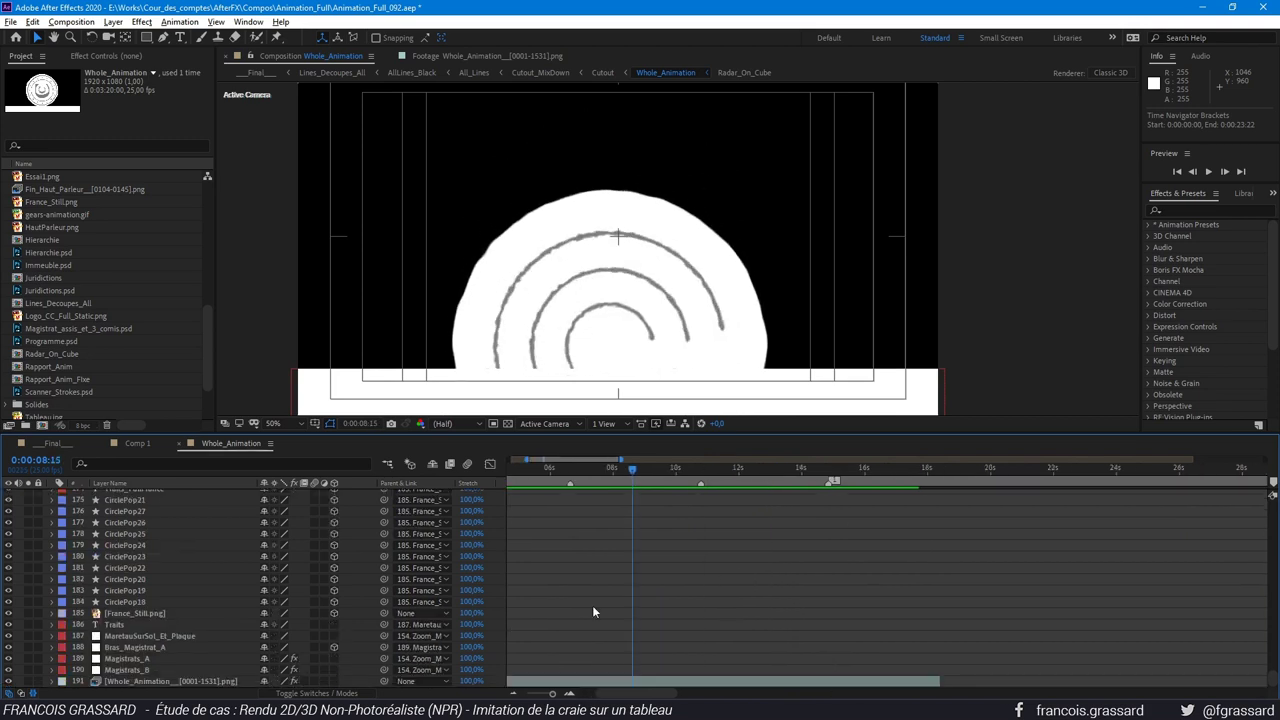
scroll(600, 605, down, 5)
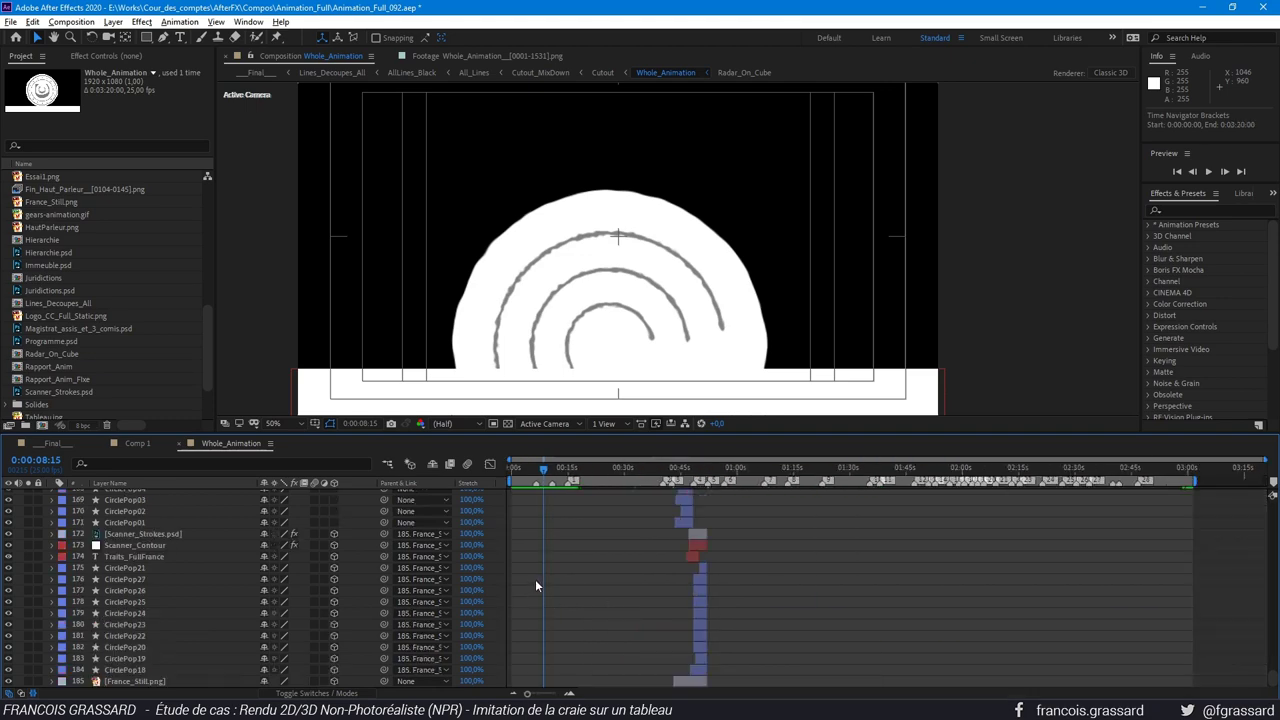
scroll(535, 579, up, 15)
scroll(534, 576, up, 7)
scroll(534, 576, up, 7)
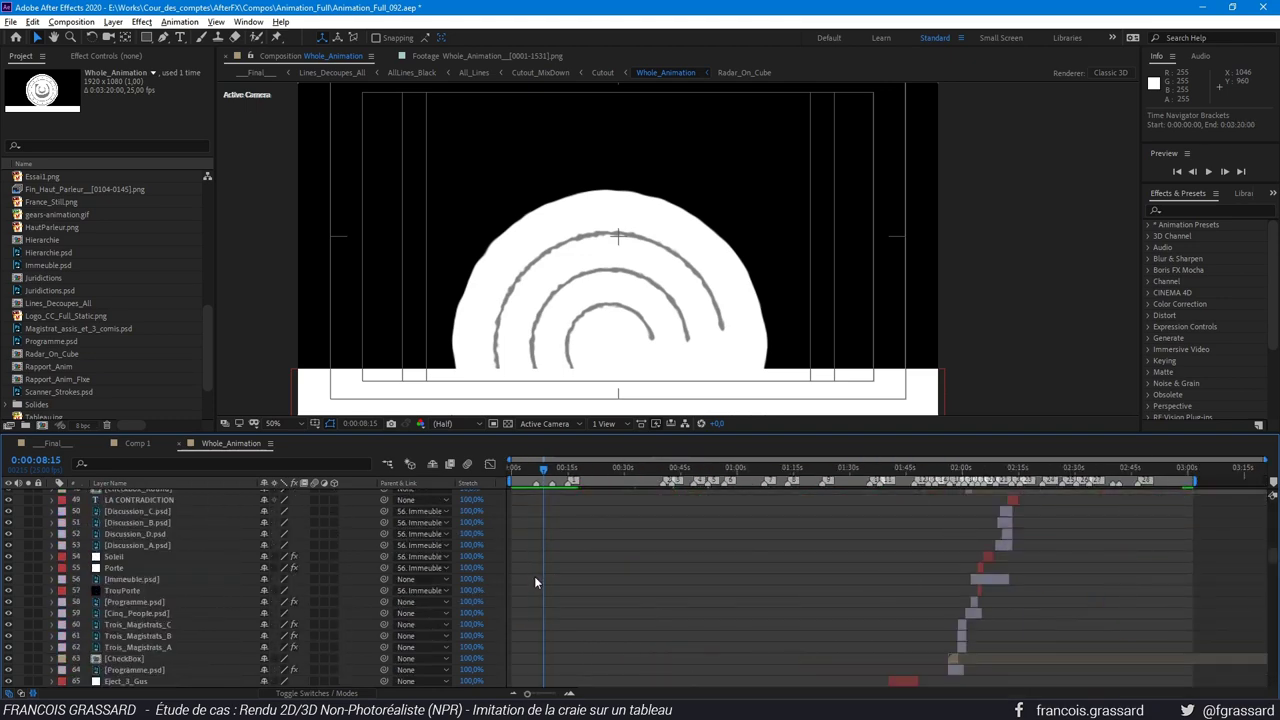
scroll(534, 576, up, 7)
scroll(534, 576, up, 6)
scroll(534, 576, up, 2)
scroll(534, 576, up, 5)
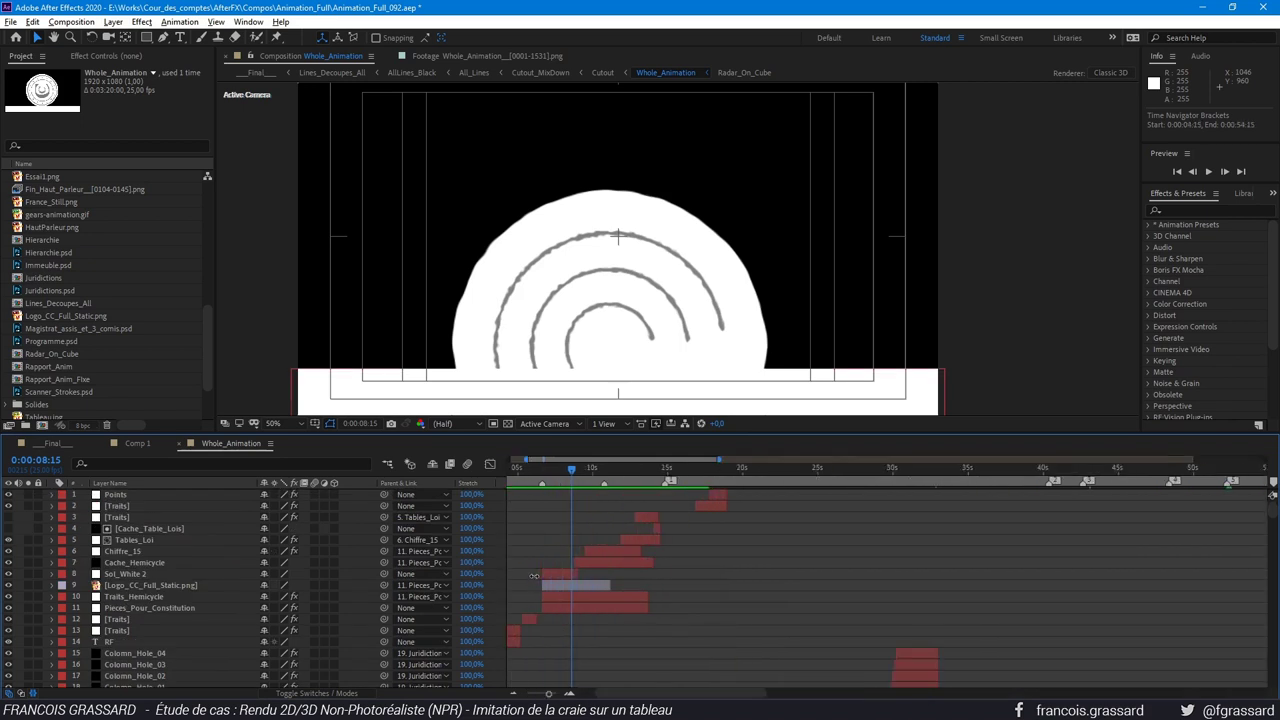
scroll(624, 631, up, 3)
scroll(878, 651, up, 3)
drag(878, 651, 796, 651)
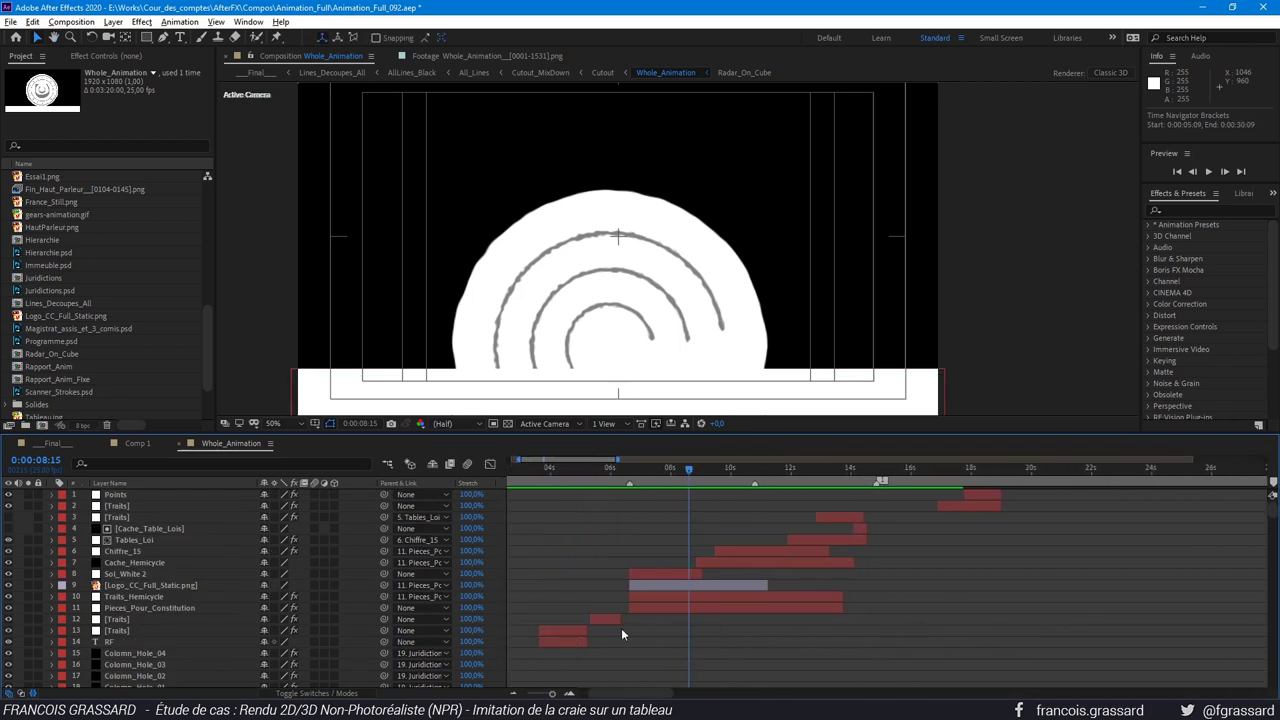
Check Pieces_Pour_Constitution, Logo_CC_Full_Static.png and Sol_White 2, ending on Traits_Hemicycle zoomed to 100%.
click(702, 607)
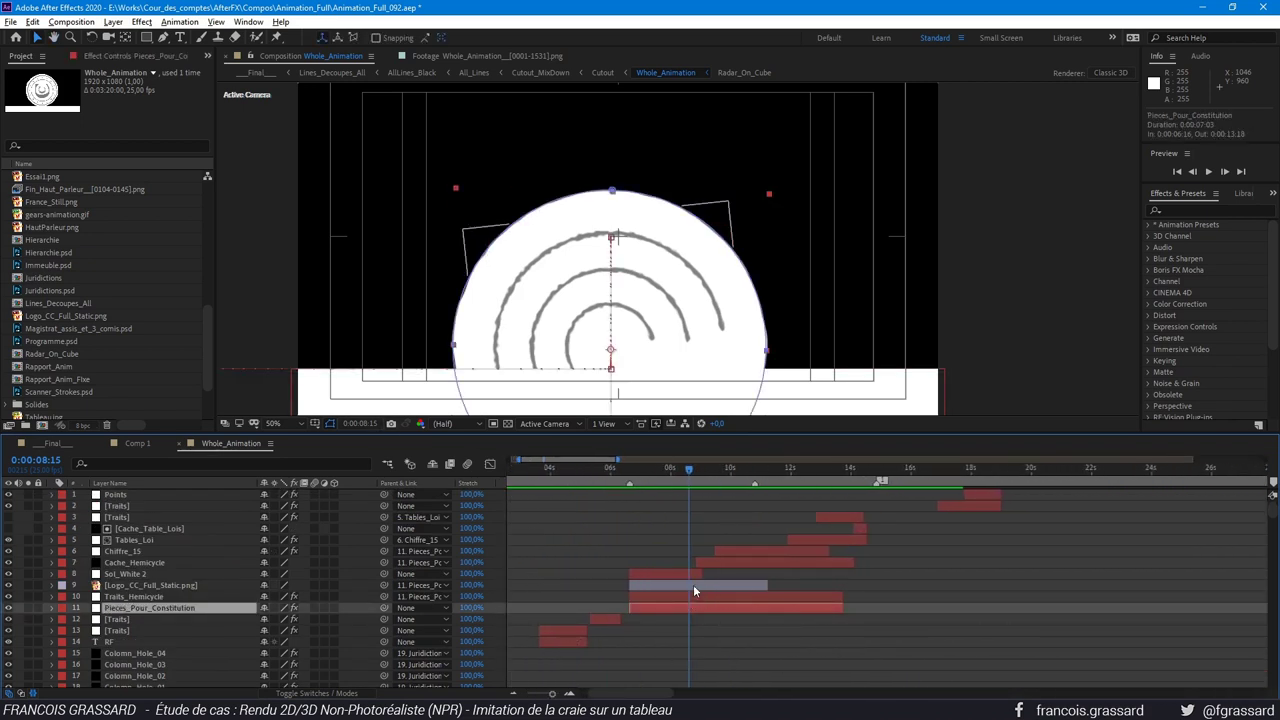
click(695, 587)
click(692, 569)
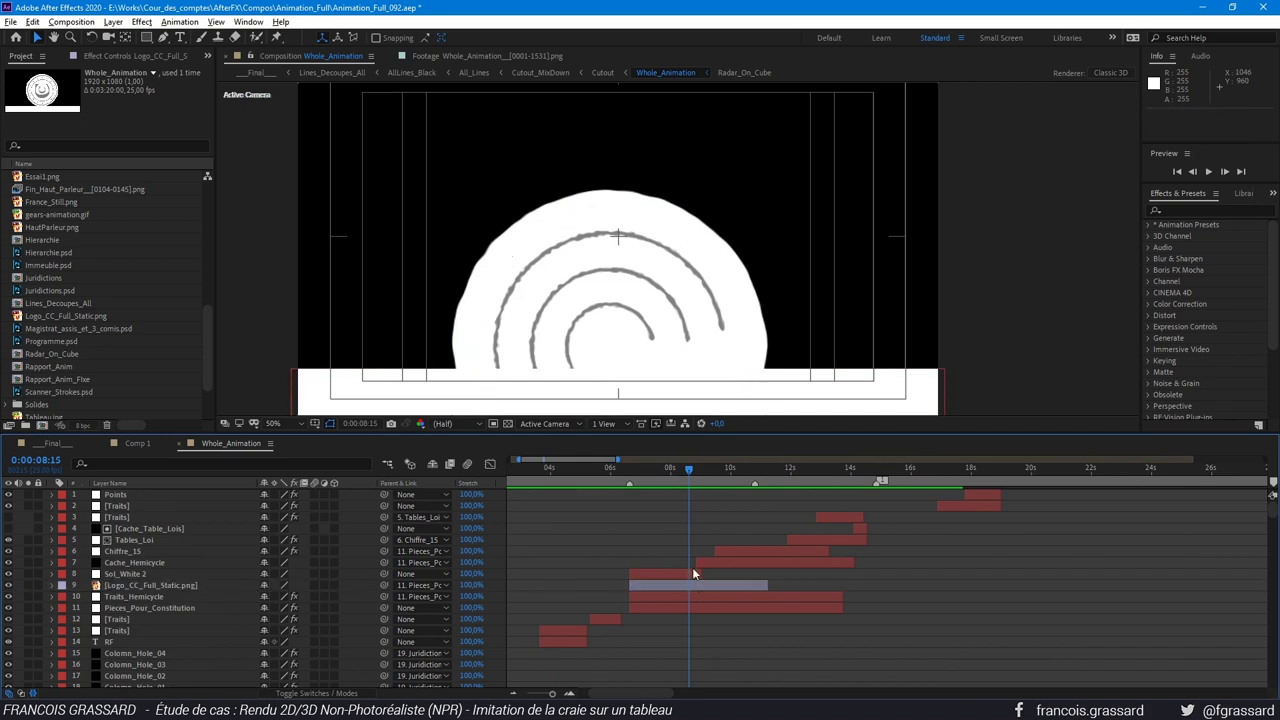
click(693, 586)
click(720, 562)
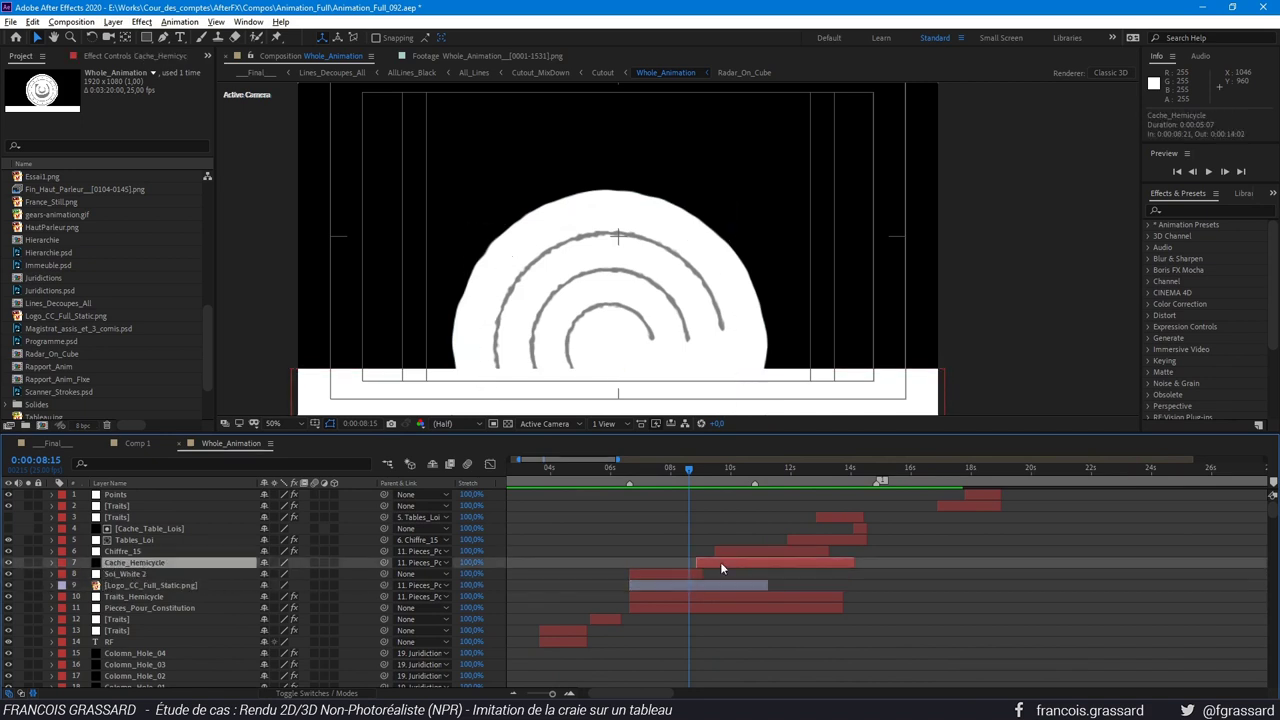
click(664, 575)
click(668, 588)
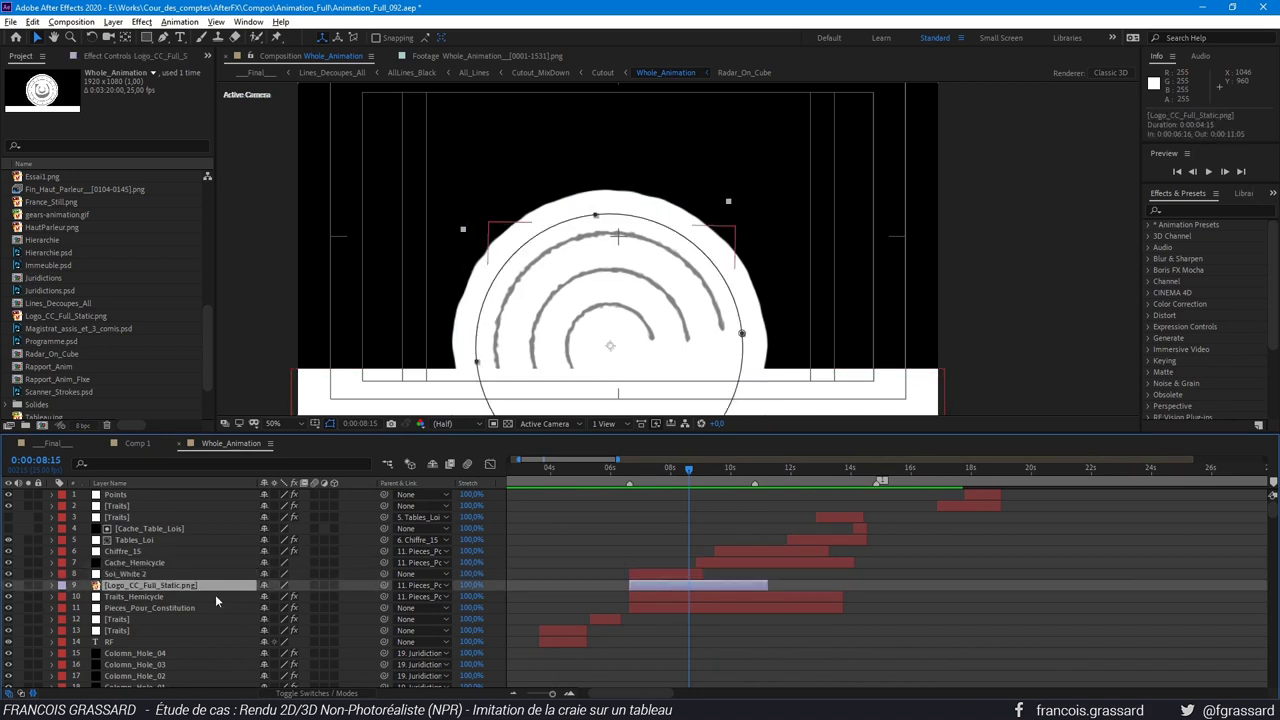
click(146, 597)
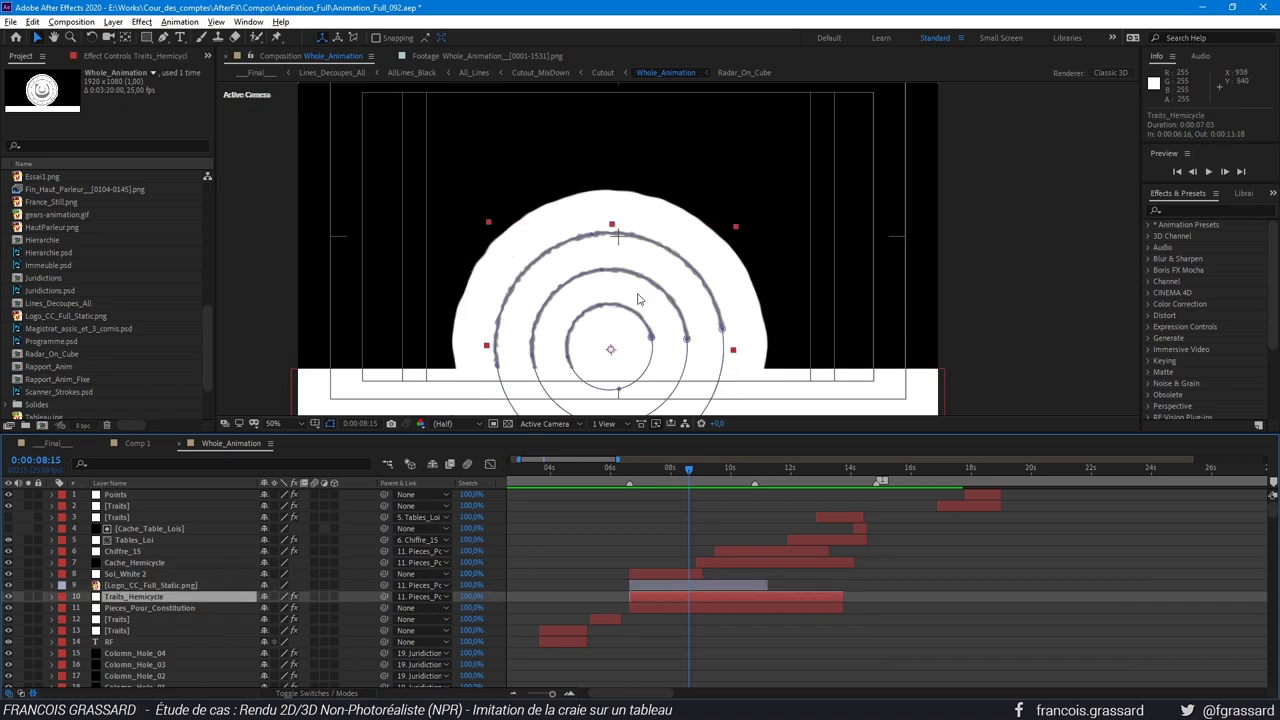
scroll(640, 290, up, 2)
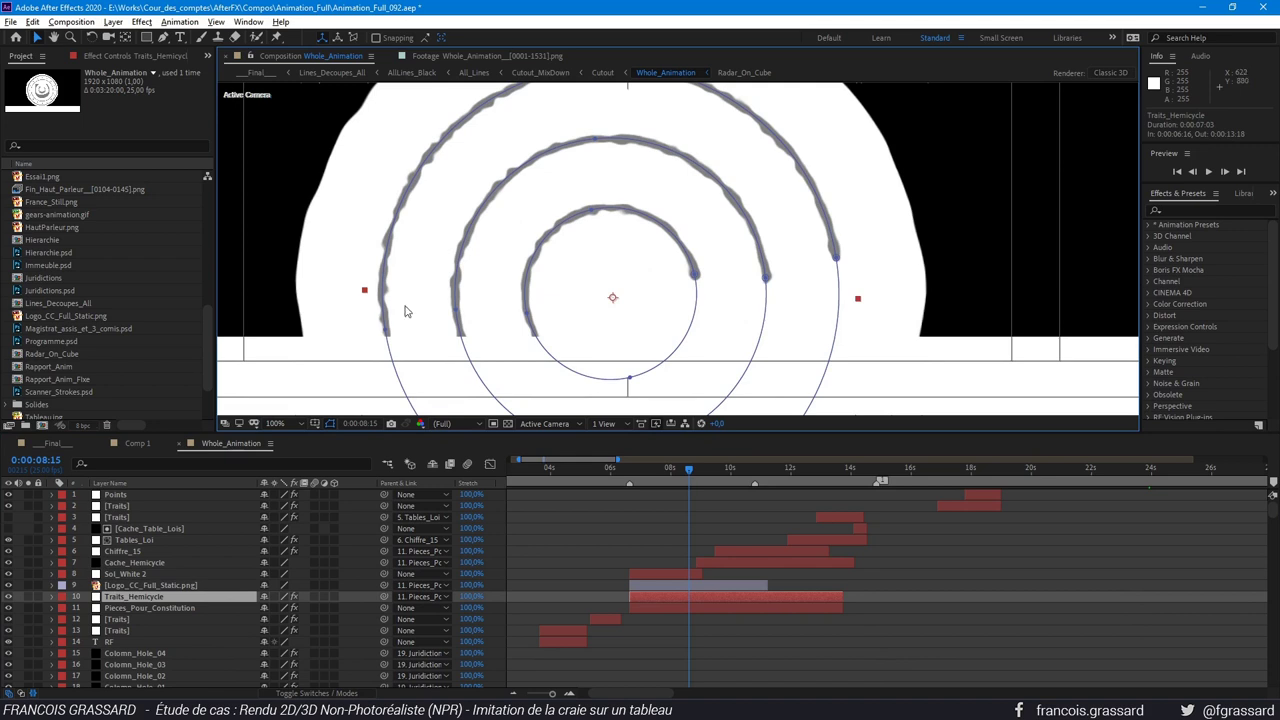
Show the Traits_Hemicycle Effect Controls and look over its Stroke effect without adding anything.
click(100, 57)
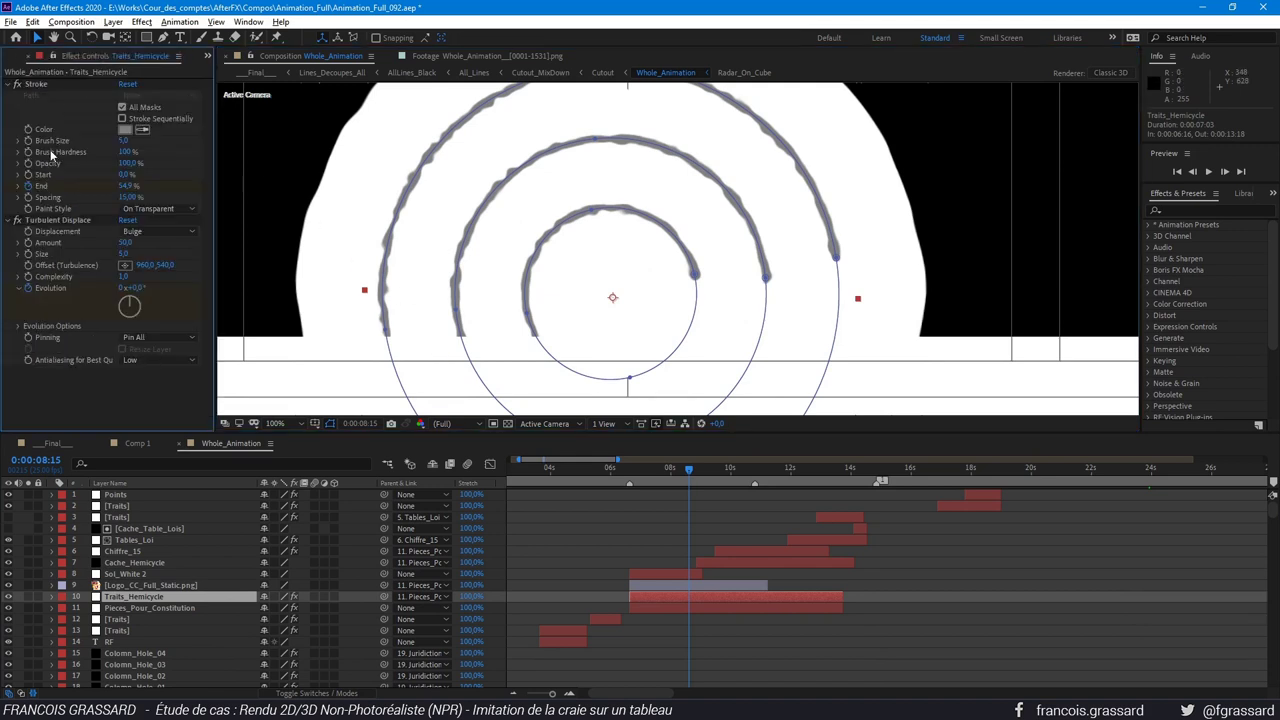
click(34, 85)
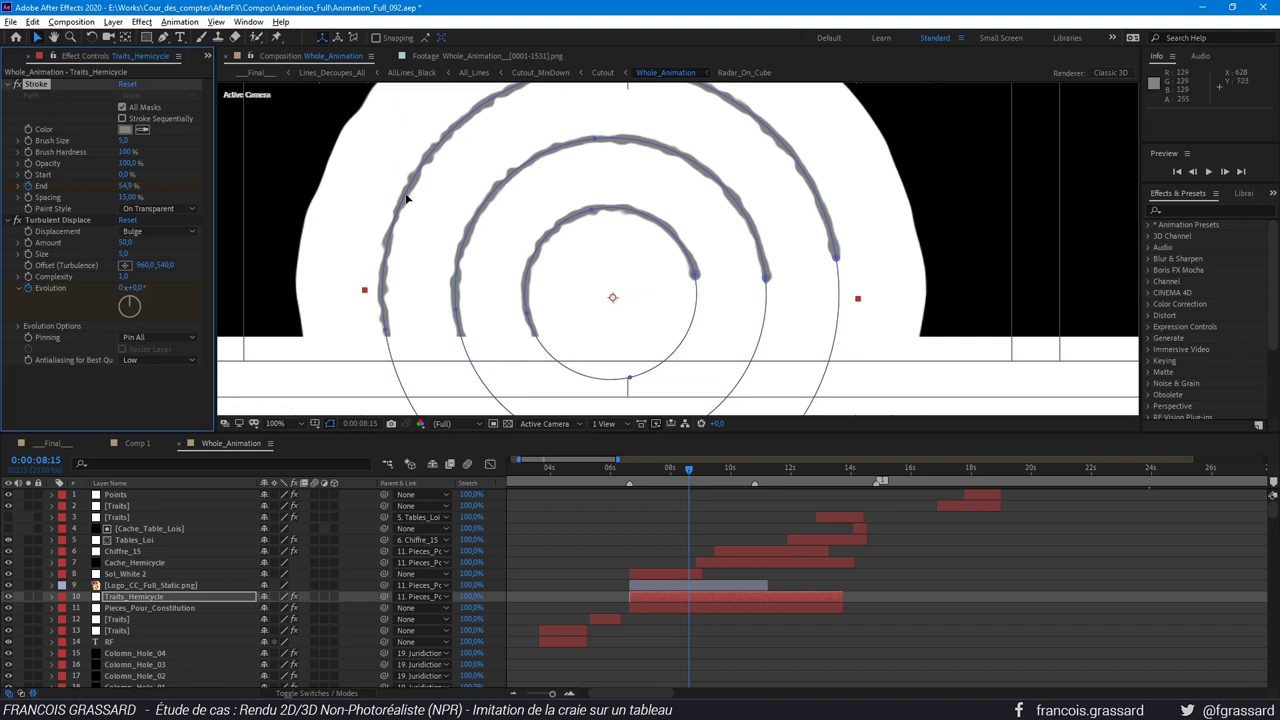
click(146, 37)
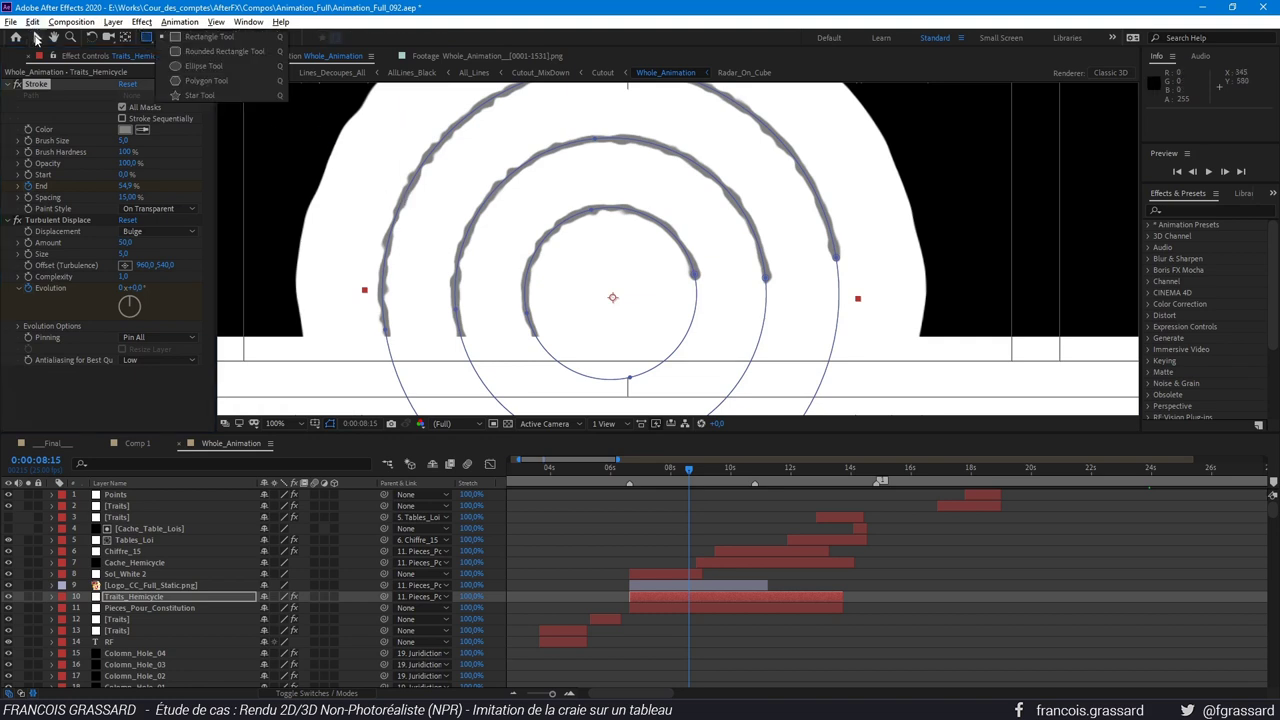
click(142, 22)
click(144, 22)
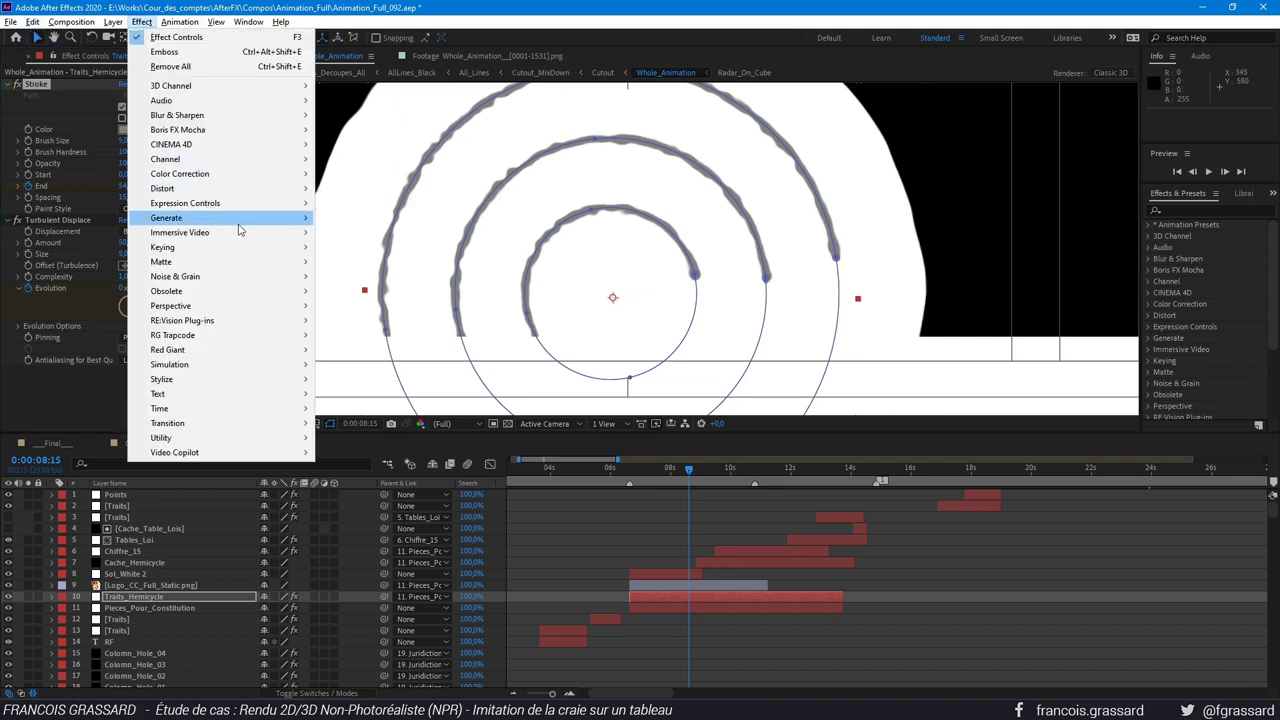
mouse_move(318, 219)
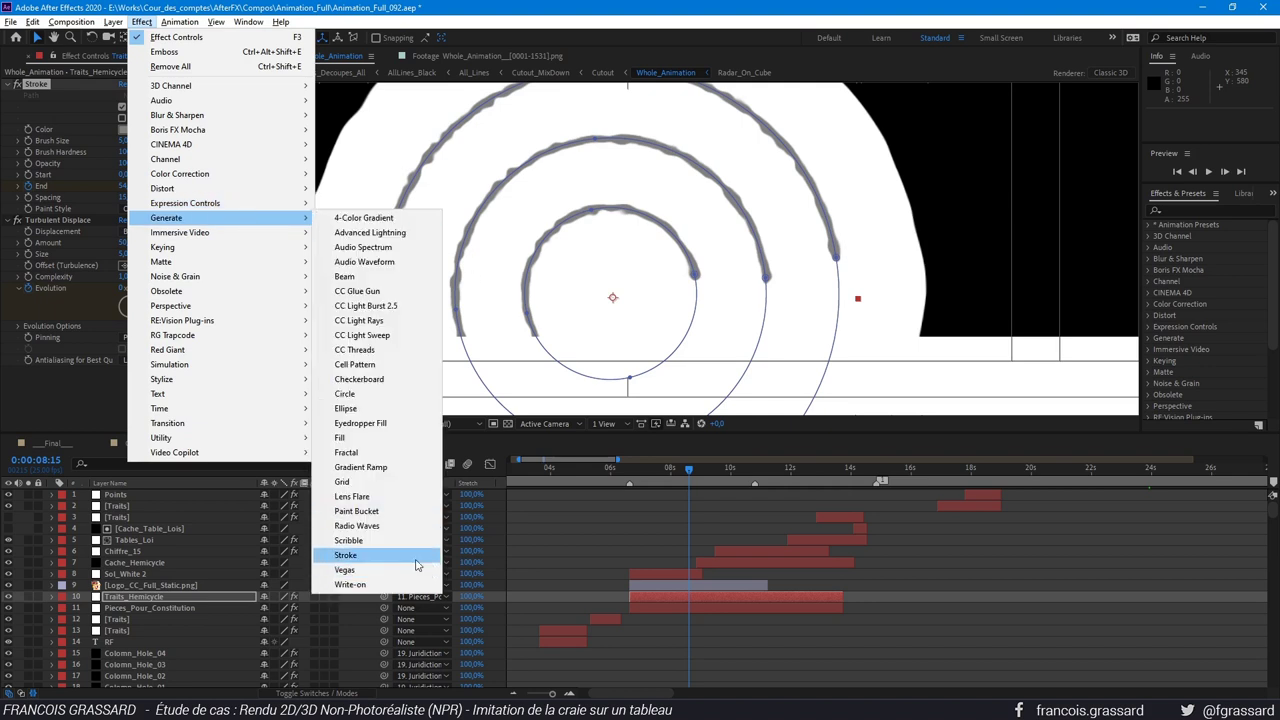
key(Escape)
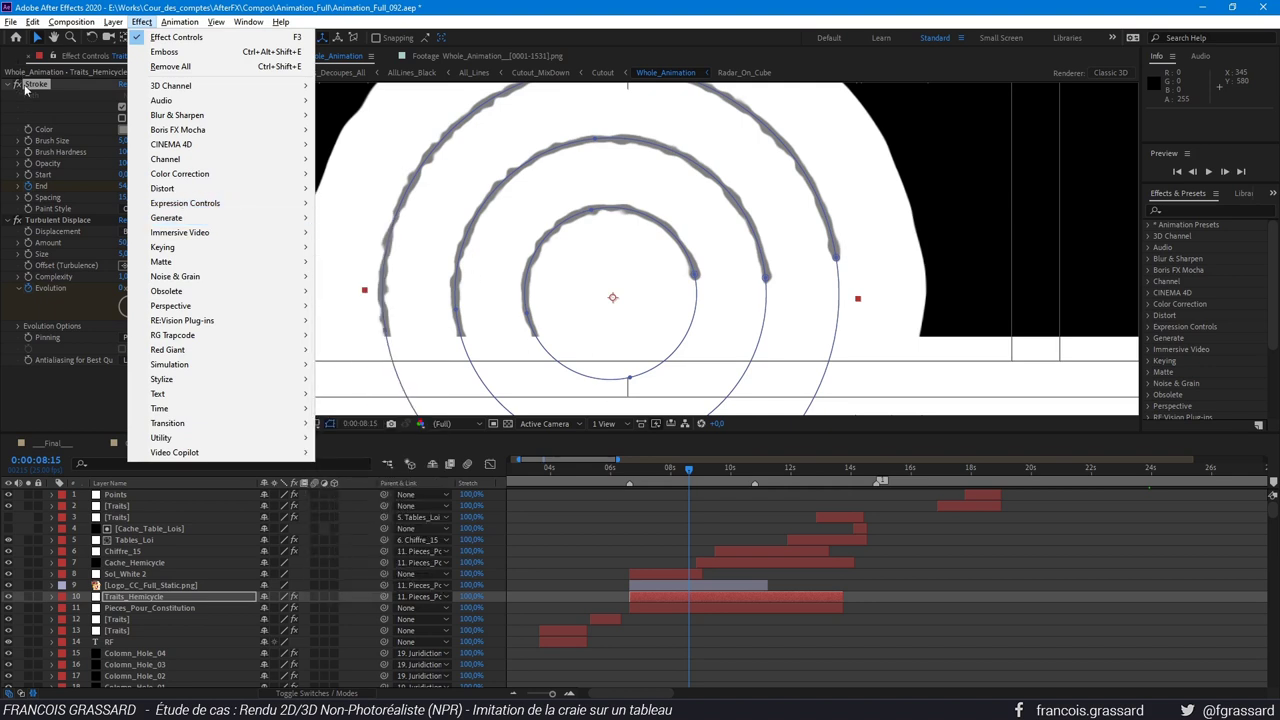
key(Escape)
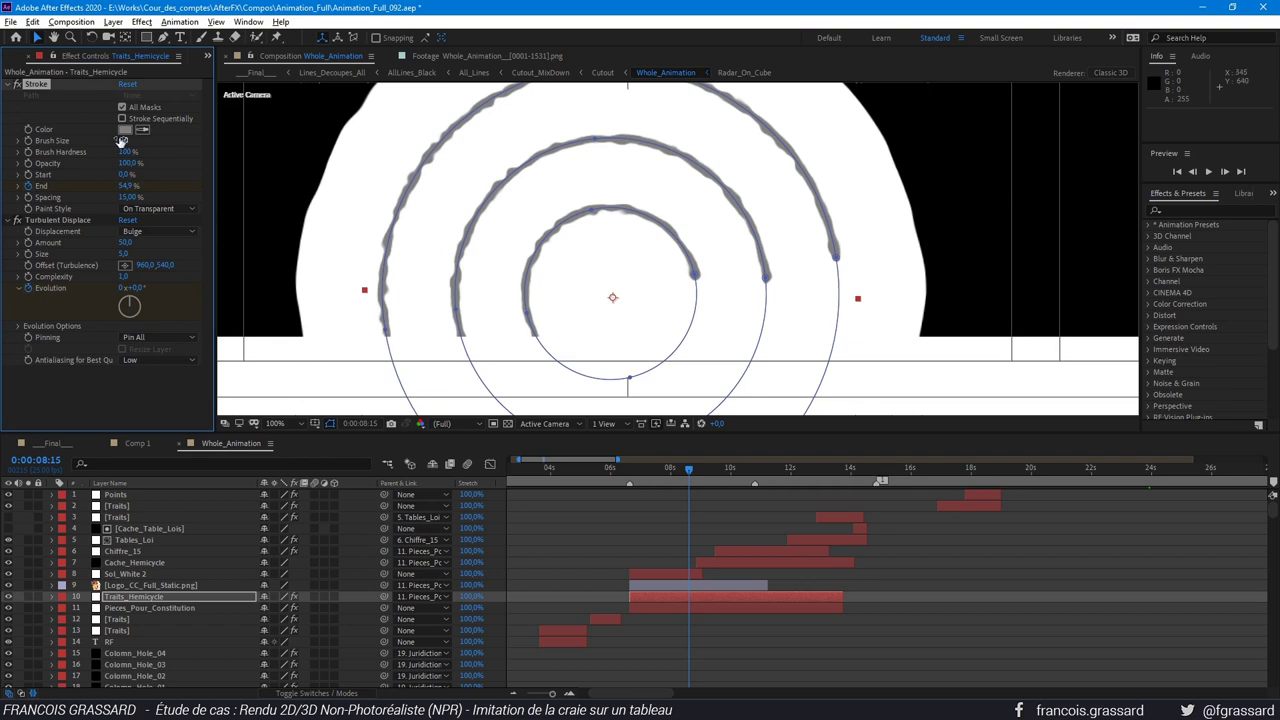
Try Stroke Brush Size, Turbulent Displace Amount and disabling Turbulent Displace, undoing each change.
drag(125, 140, 172, 165)
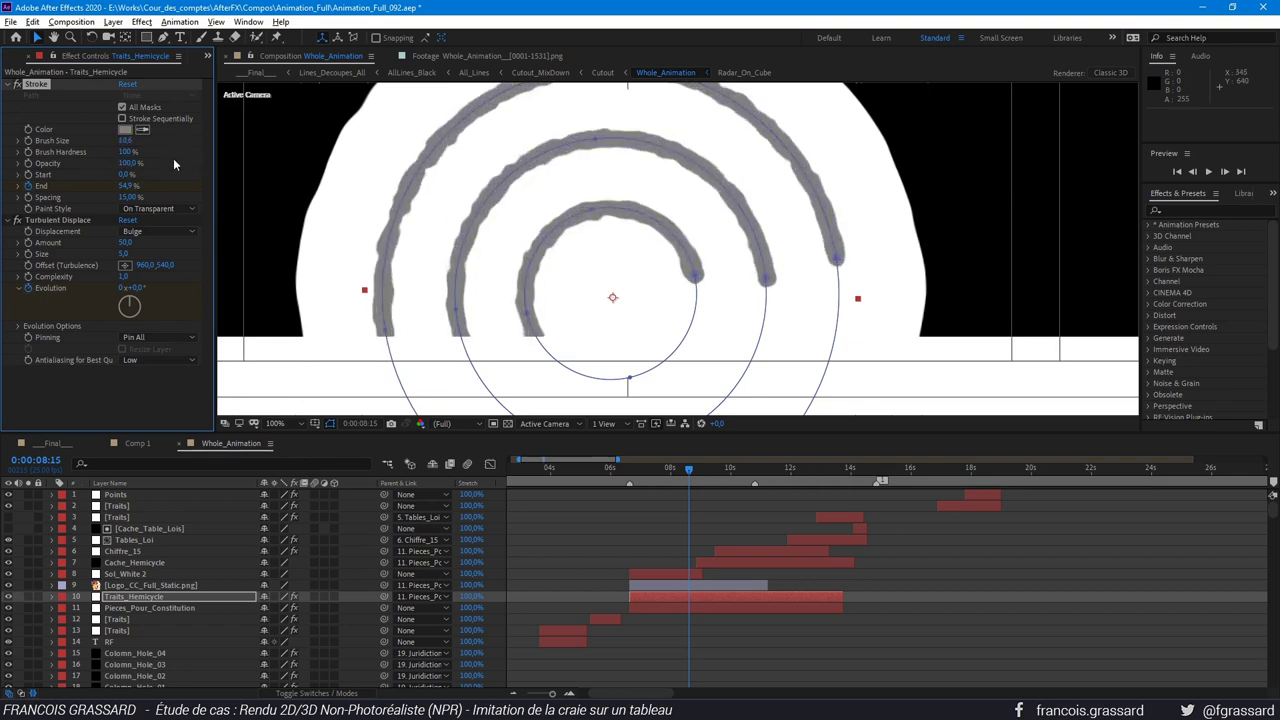
key(ctrl+z)
click(80, 224)
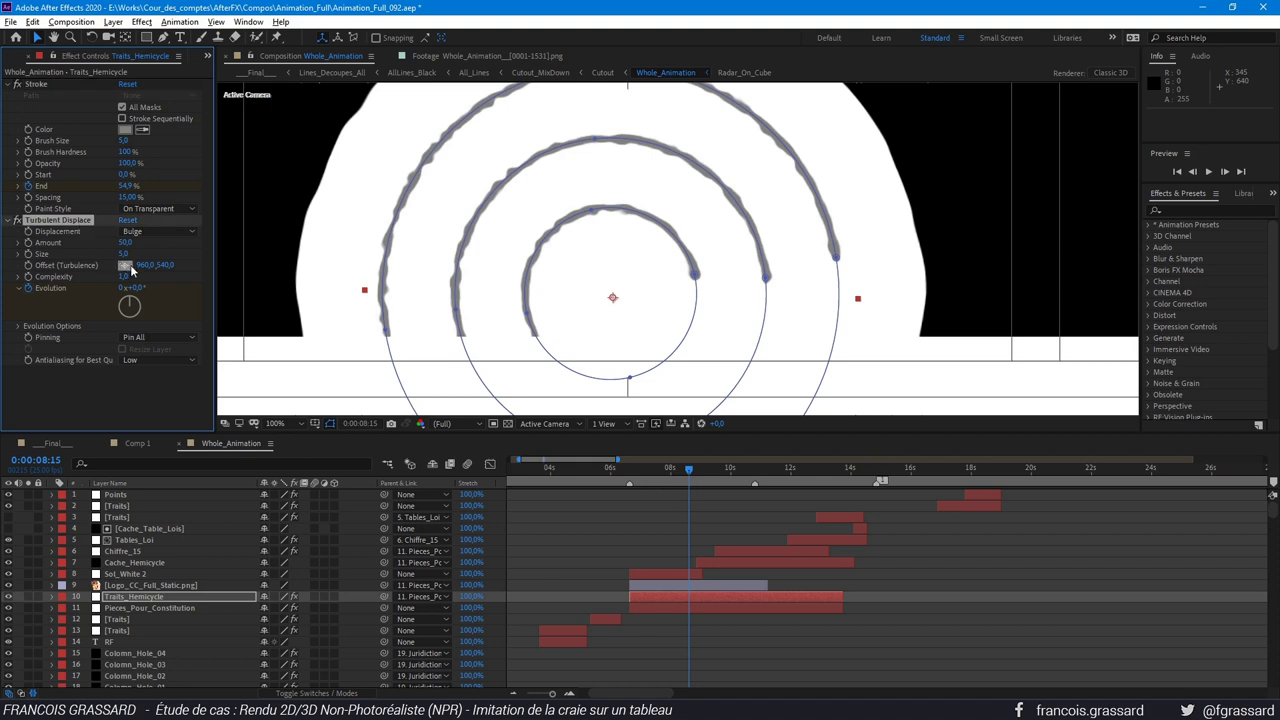
mouse_move(125, 242)
mouse_down()
mouse_move(223, 263)
mouse_move(253, 252)
mouse_up()
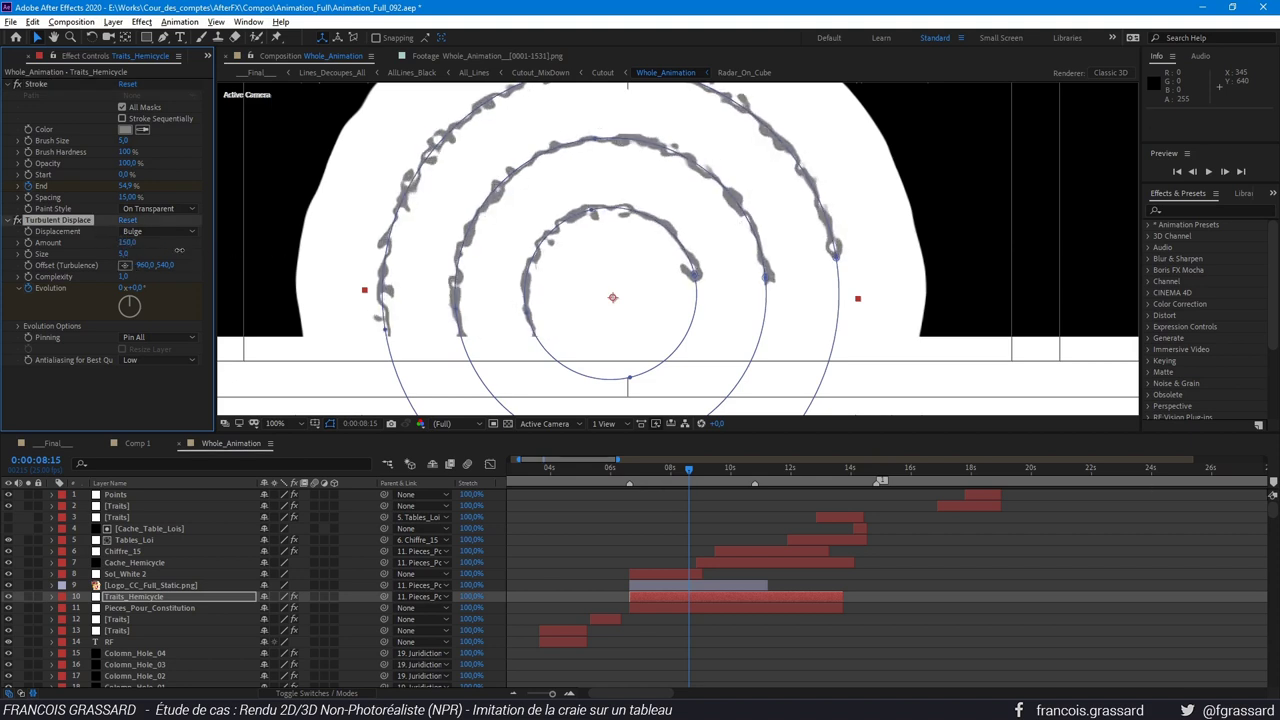
key(ctrl+z)
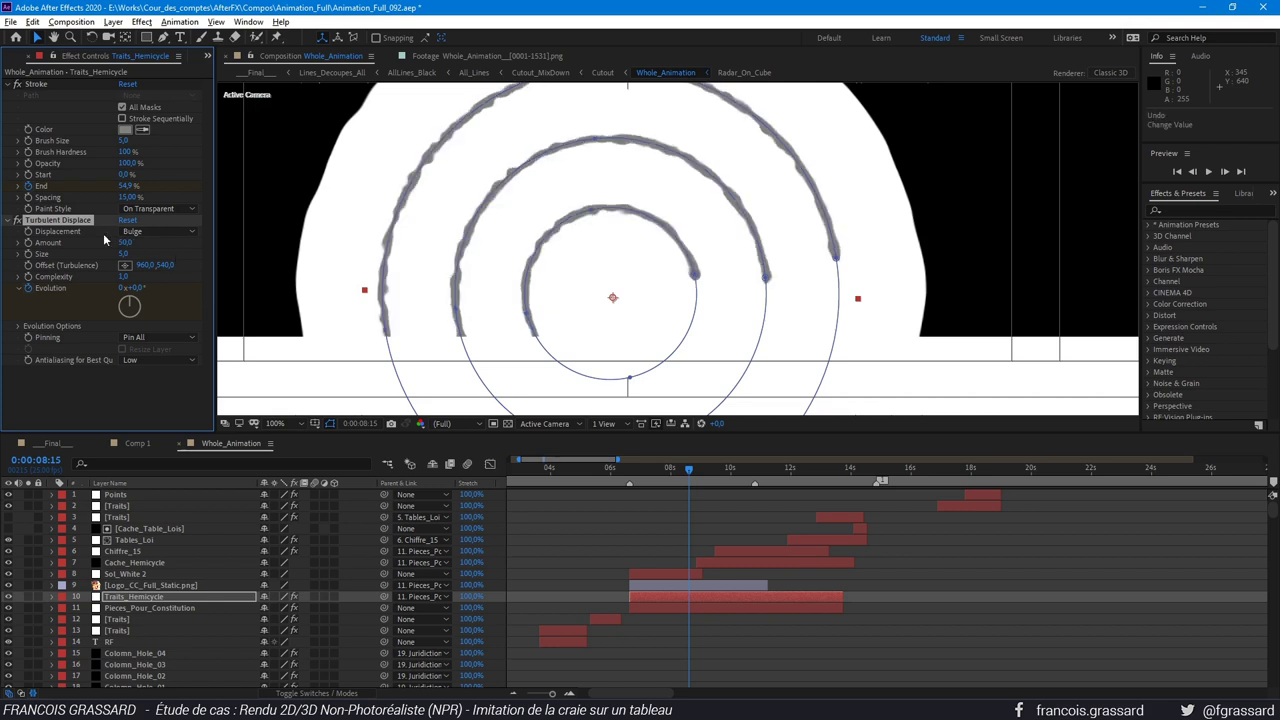
click(16, 223)
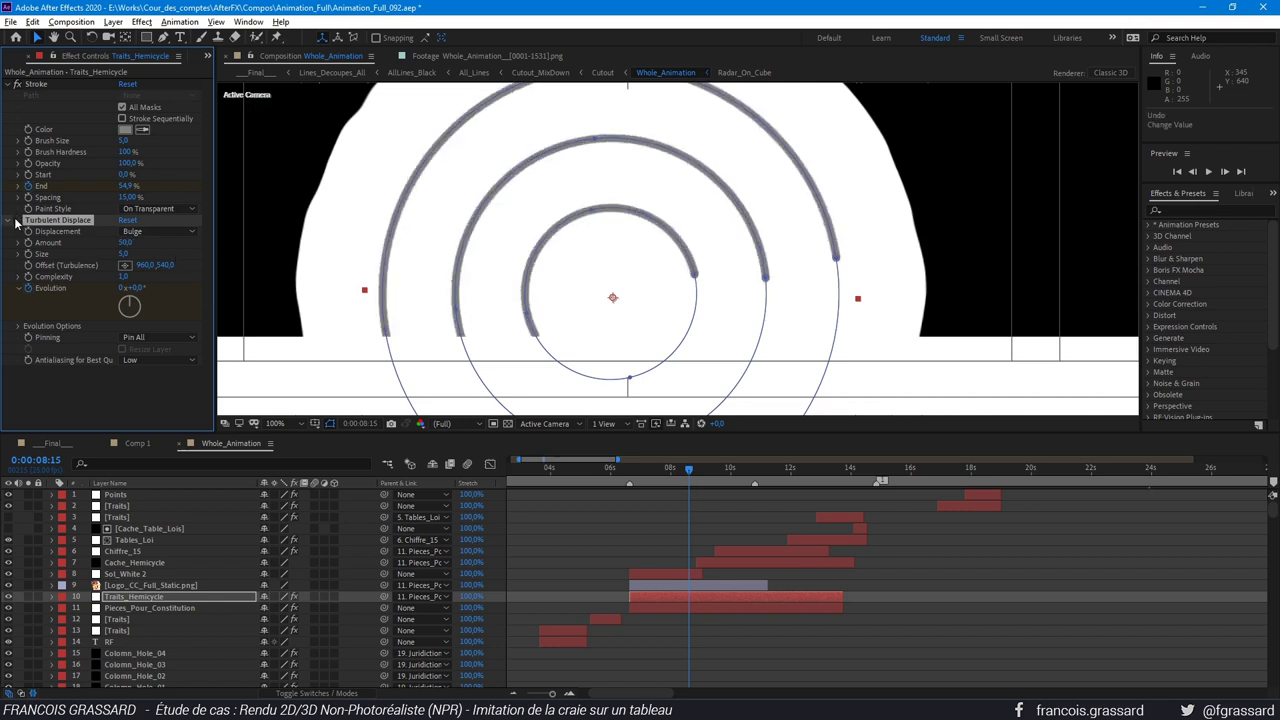
click(582, 533)
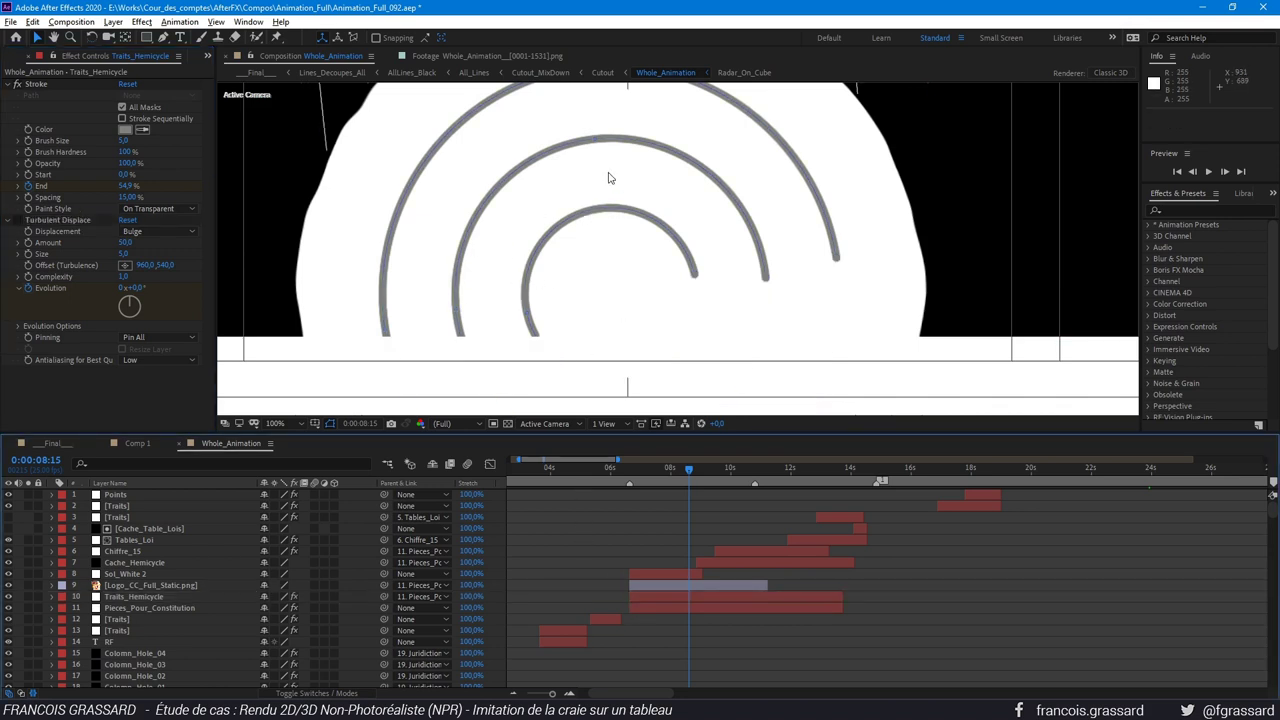
key(ctrl+z)
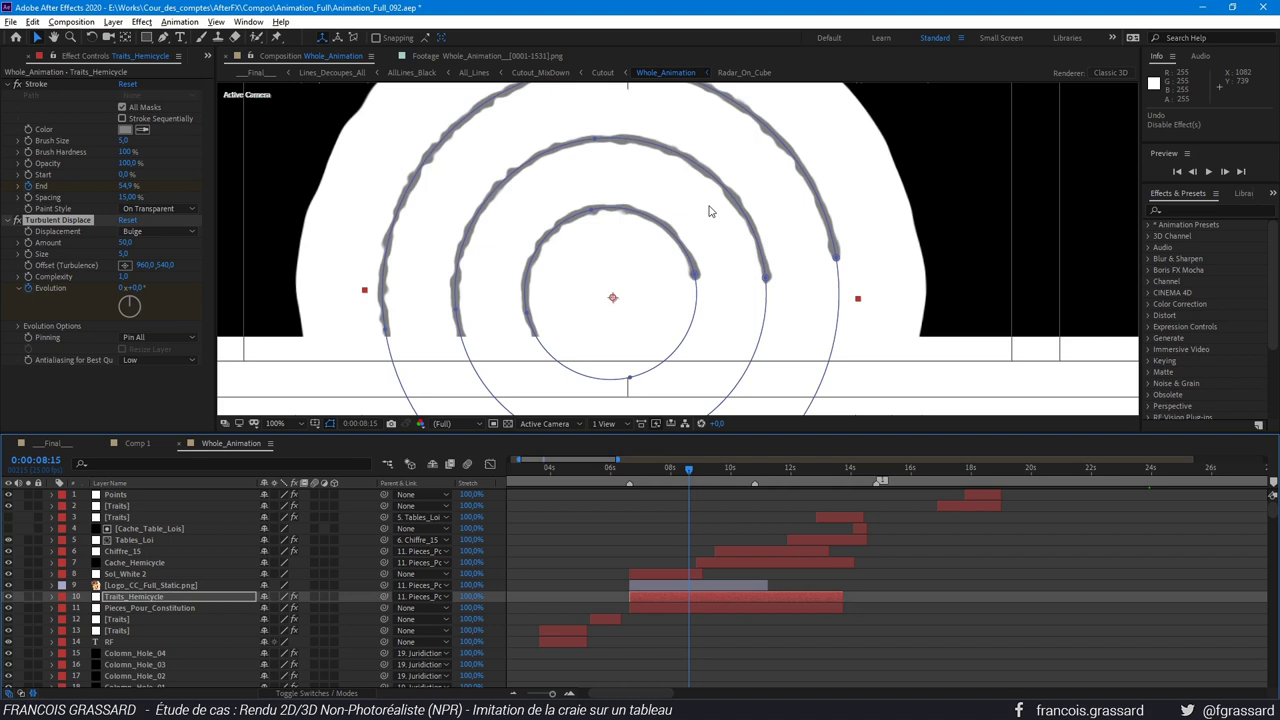
Scrub to frame 0:00:09:11 as the arcs grow, then switch to Blender.
drag(678, 476, 682, 476)
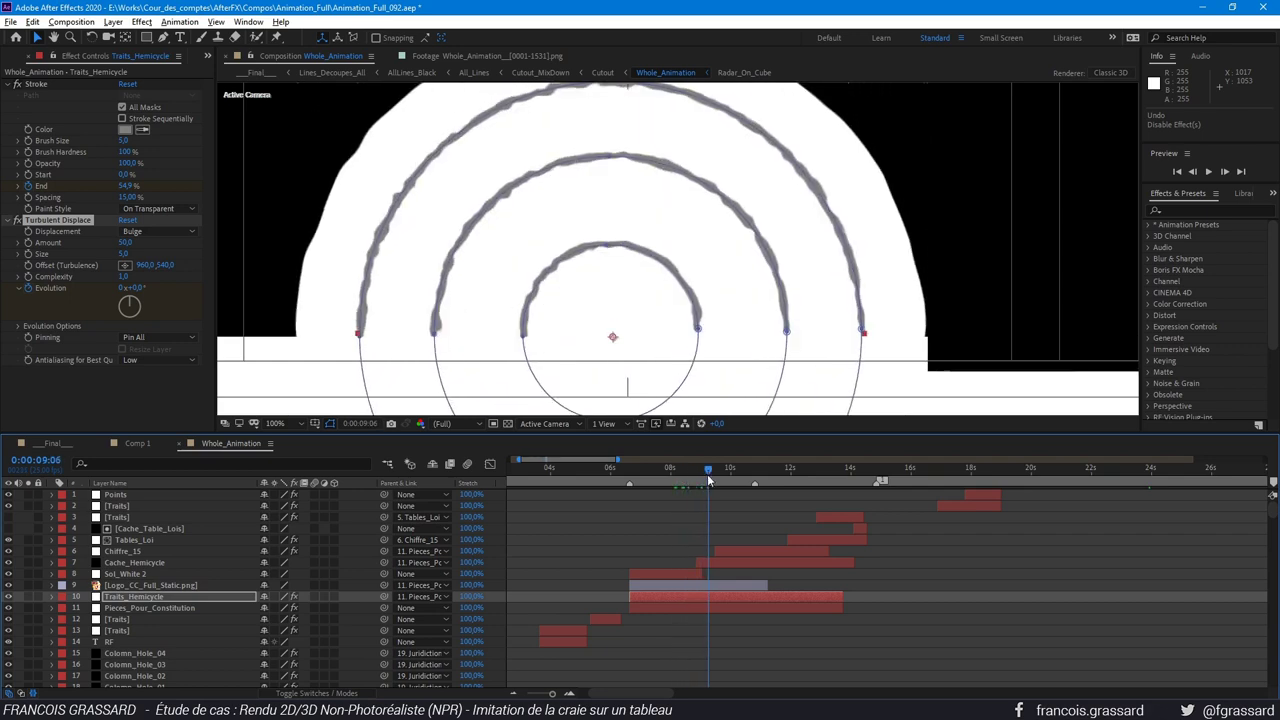
drag(687, 479, 717, 469)
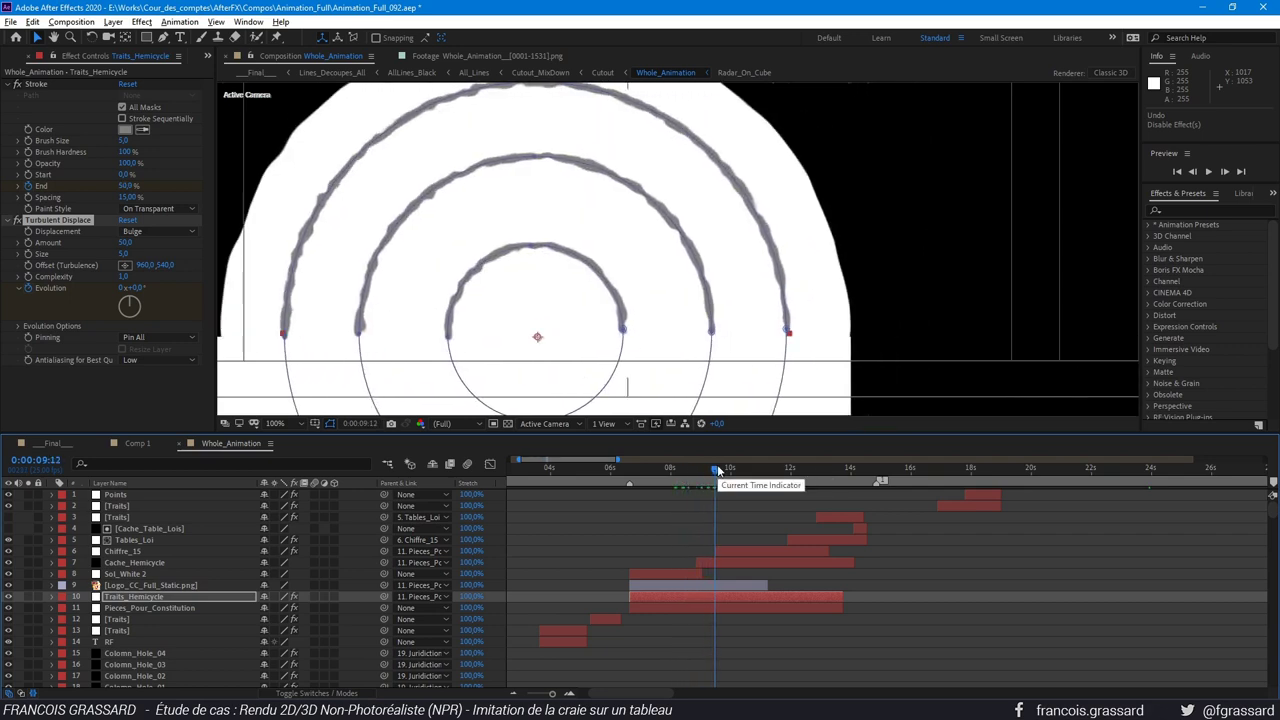
click(717, 472)
drag(717, 472, 714, 472)
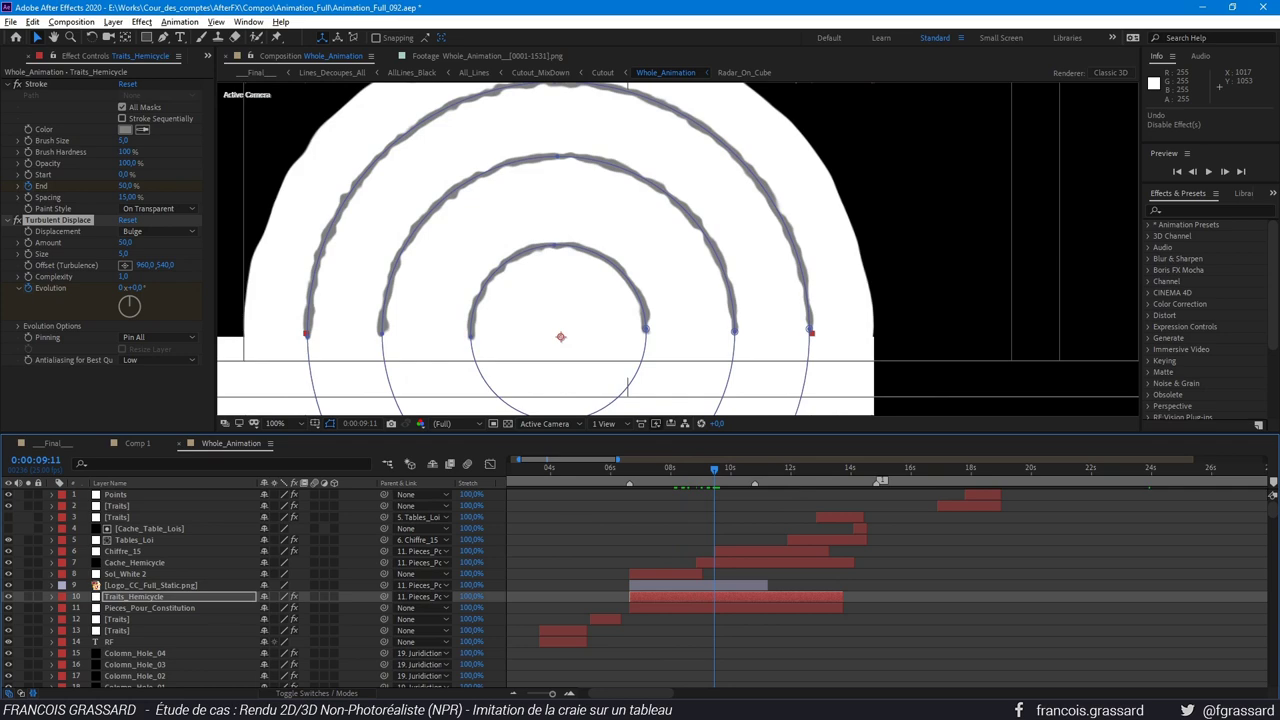
mouse_move(262, 712)
click(262, 655)
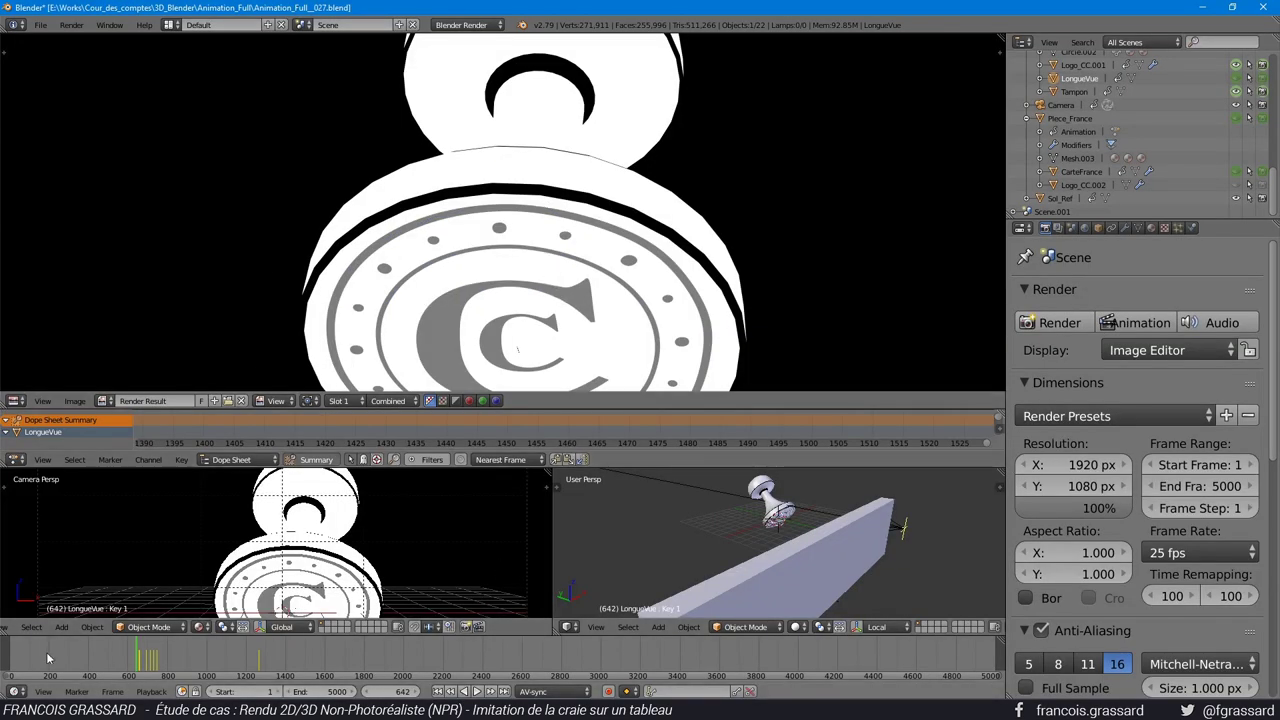
Jump to frames 384 and 486, then reopen the recent Animation_Full__027.blend file.
click(85, 654)
click(106, 661)
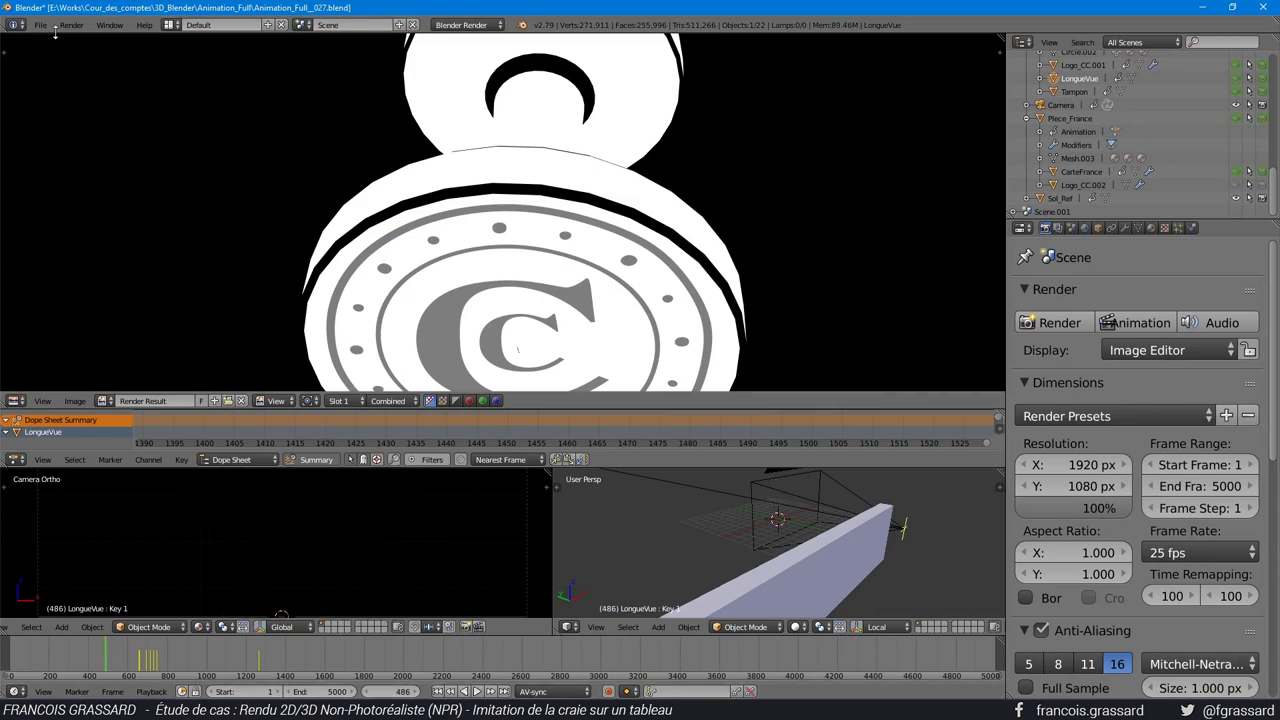
click(40, 24)
mouse_move(55, 62)
click(280, 72)
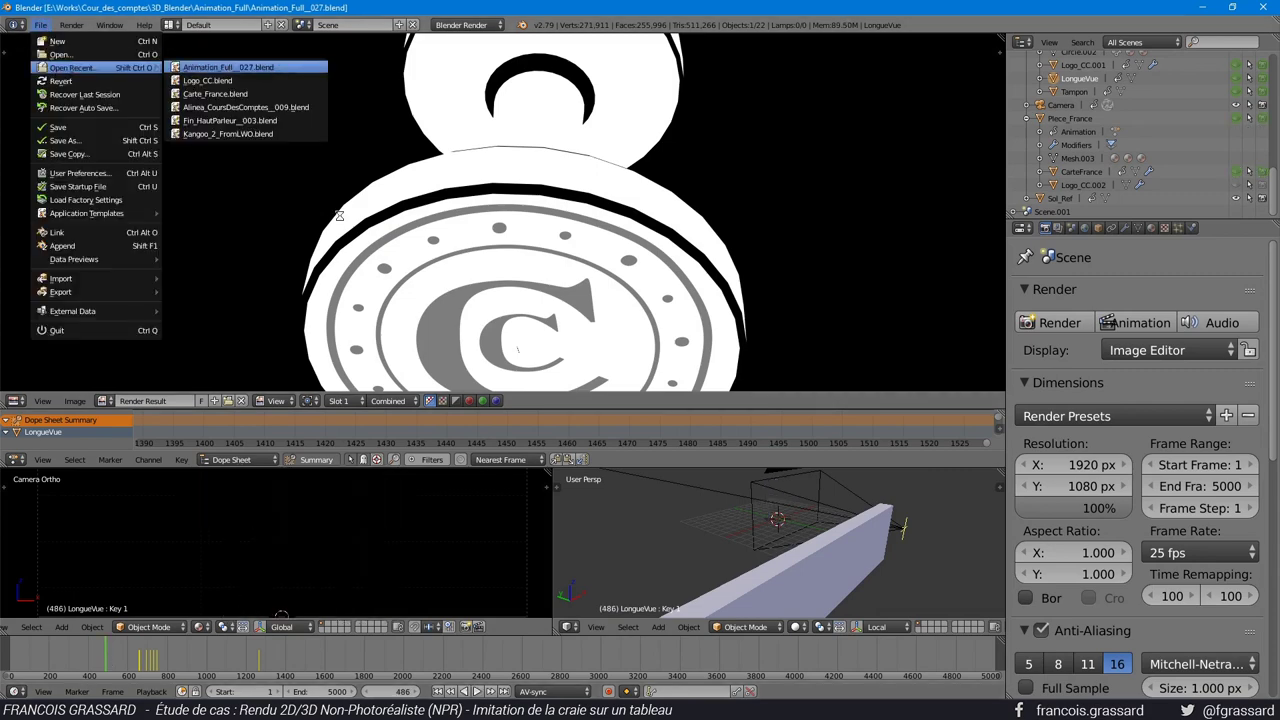
Select the CC_Chapeau_Juriste disc and orbit around it in a maximized 3D view.
right_click(735, 447)
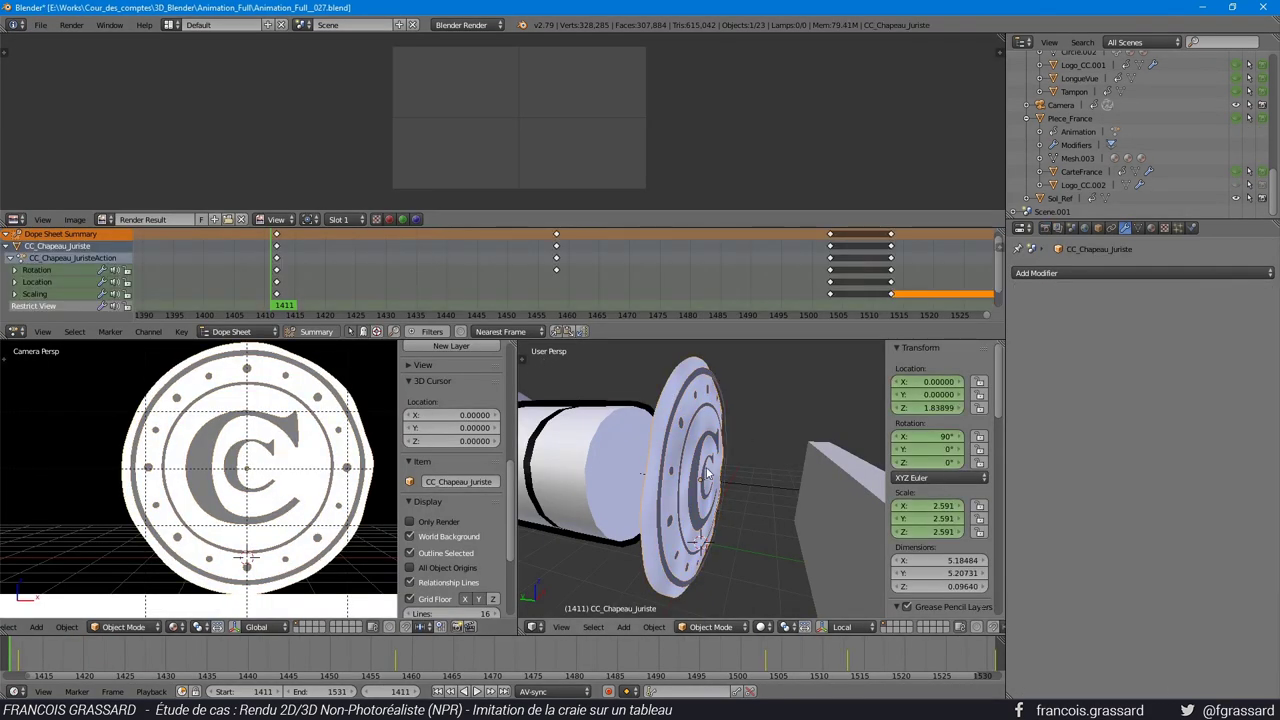
key(KP_4)
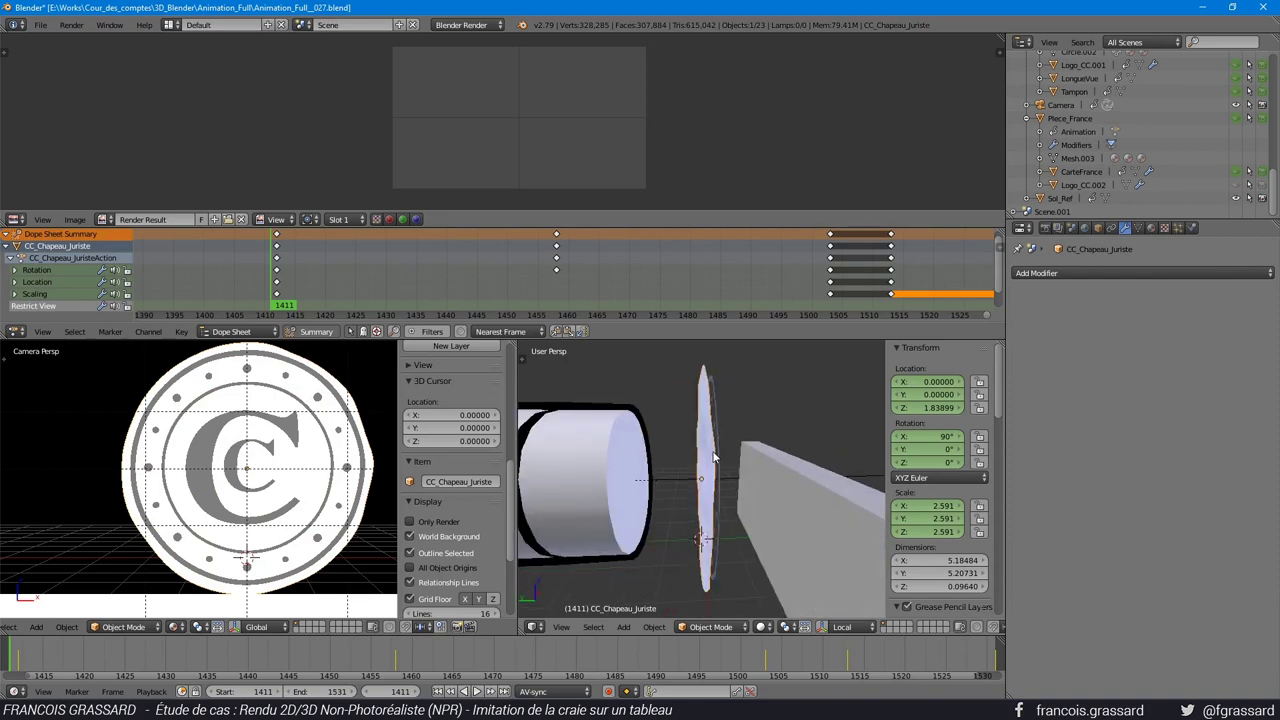
key(ctrl+space)
key(ctrl+Up)
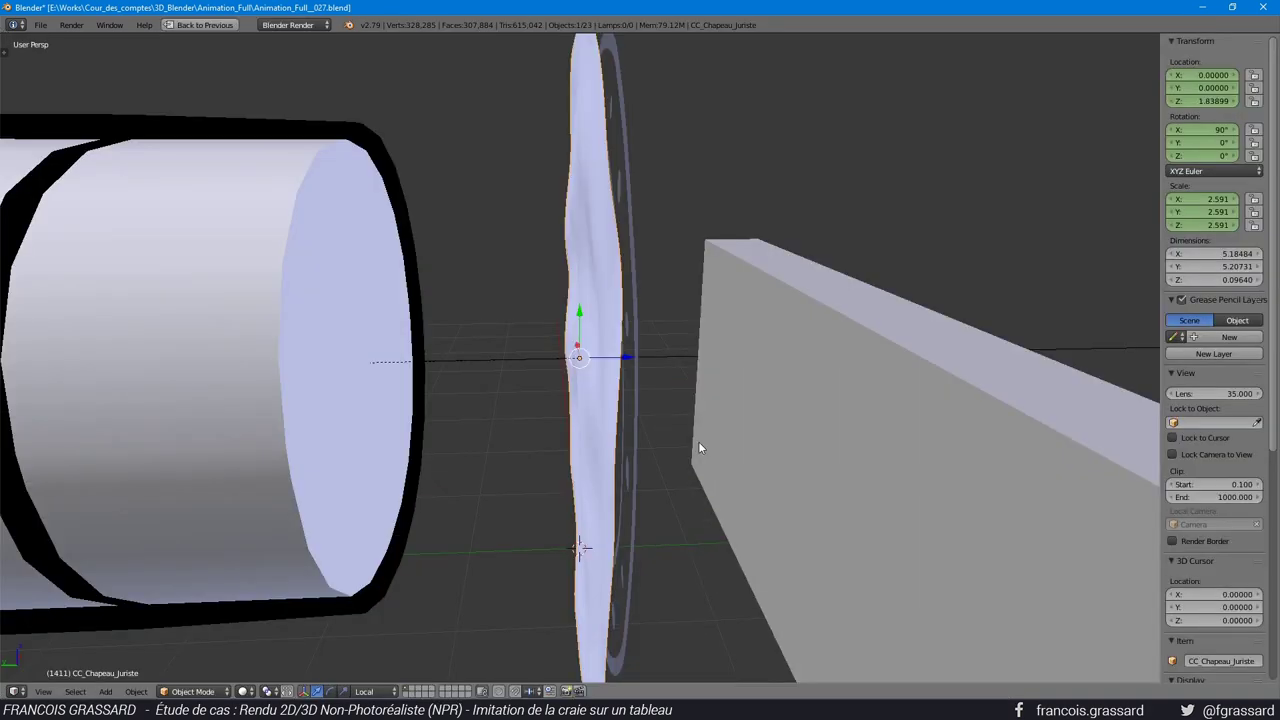
mouse_move(803, 392)
mouse_down()
mouse_move(735, 368)
mouse_move(778, 416)
mouse_up()
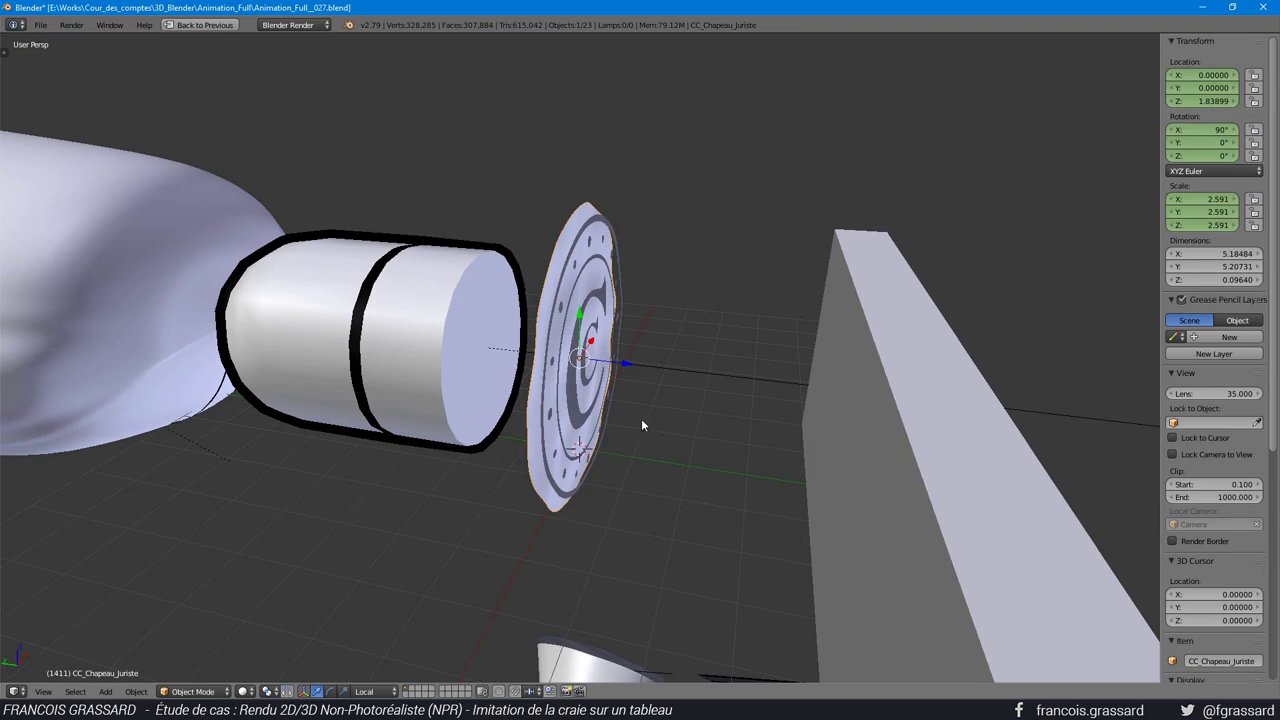
mouse_move(642, 425)
mouse_down()
mouse_move(655, 370)
mouse_move(625, 258)
mouse_up()
right_click(620, 266)
right_click(576, 236)
mouse_move(706, 323)
mouse_down()
mouse_move(608, 318)
mouse_move(720, 385)
mouse_up()
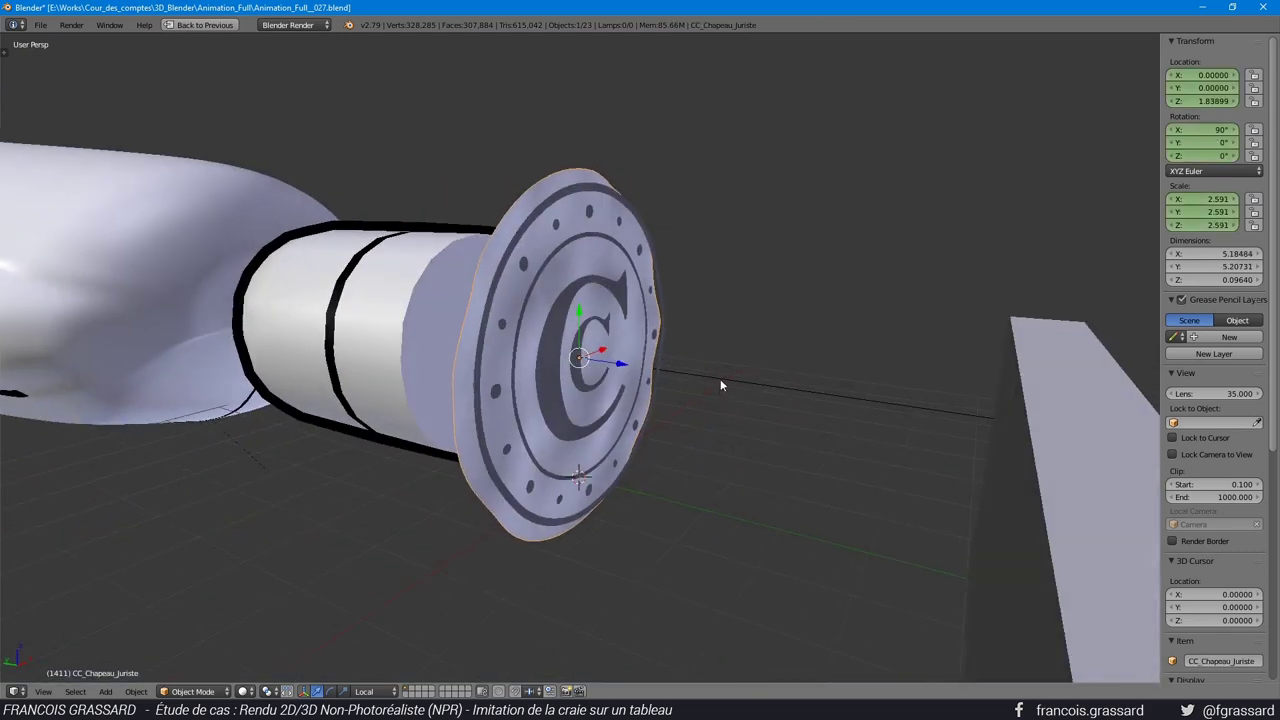
mouse_move(720, 385)
mouse_down()
mouse_move(493, 255)
mouse_move(540, 232)
mouse_move(527, 229)
mouse_up()
key(ctrl+Up)
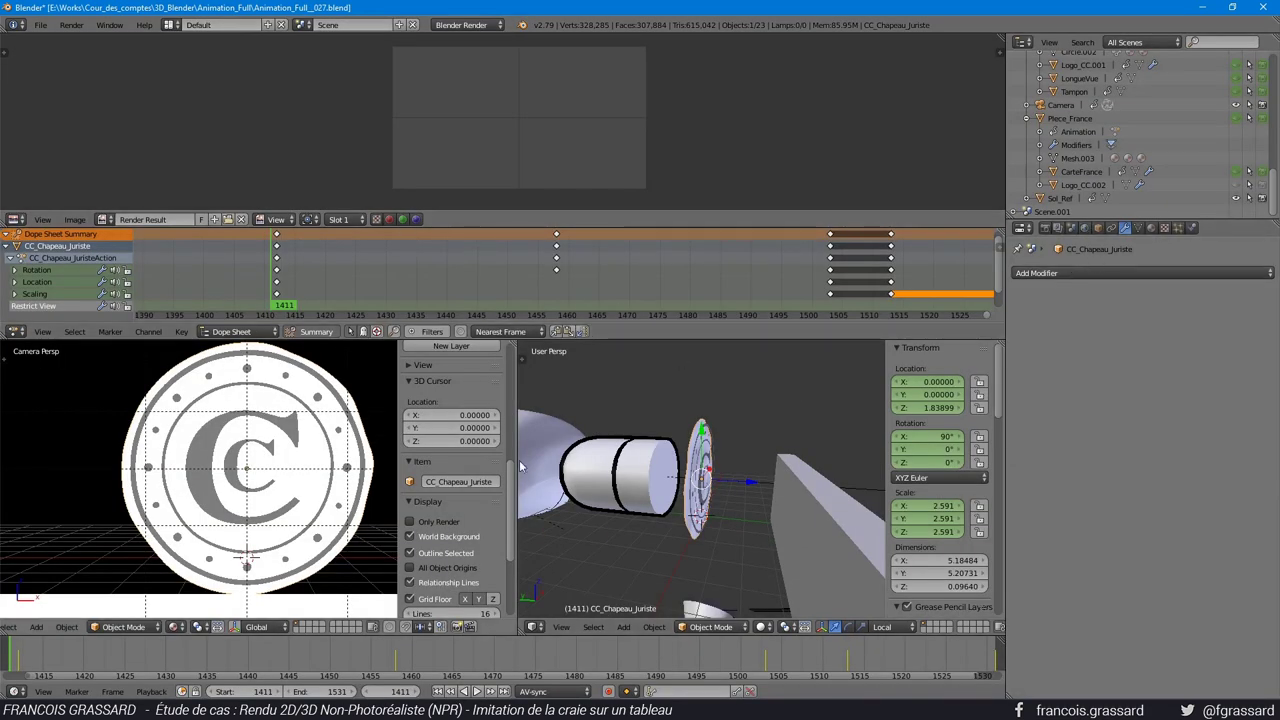
Play the animation with Alt+A and zoom in on the hat's front logo disc.
click(1119, 275)
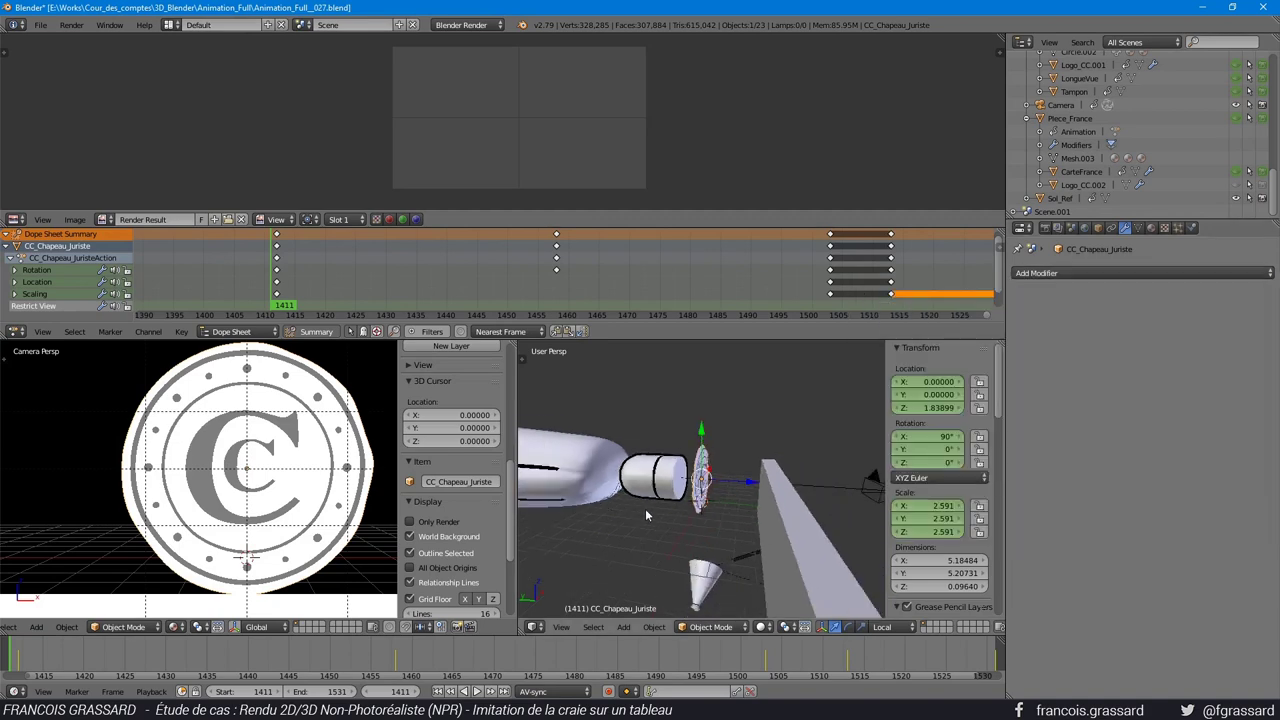
drag(650, 500, 705, 555)
key(alt+a)
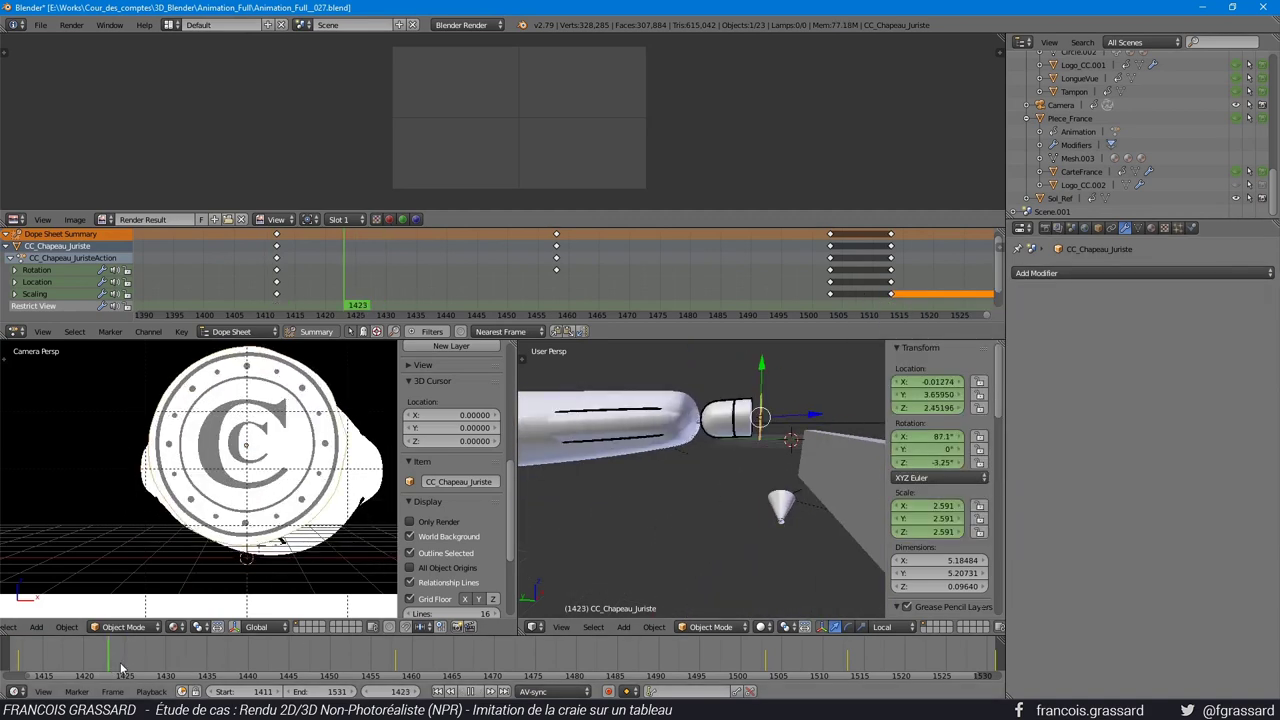
key(KP_Decimal)
drag(714, 426, 722, 488)
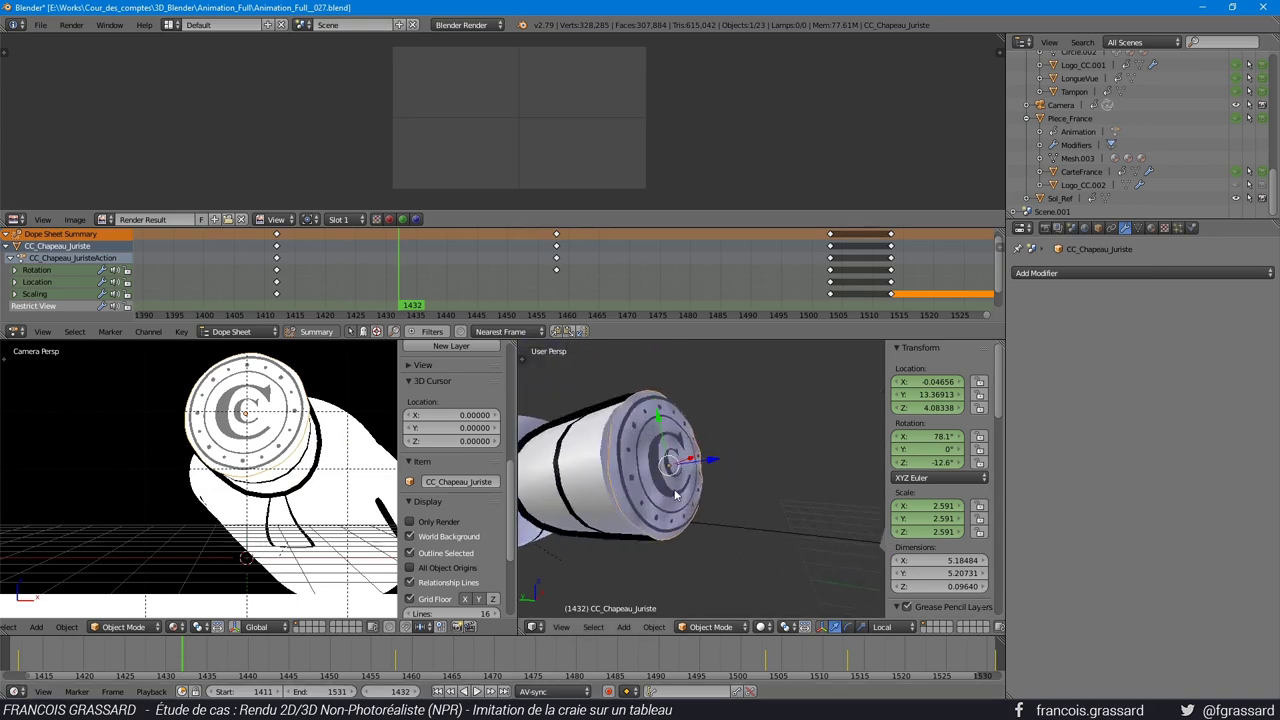
scroll(709, 511, up, 3)
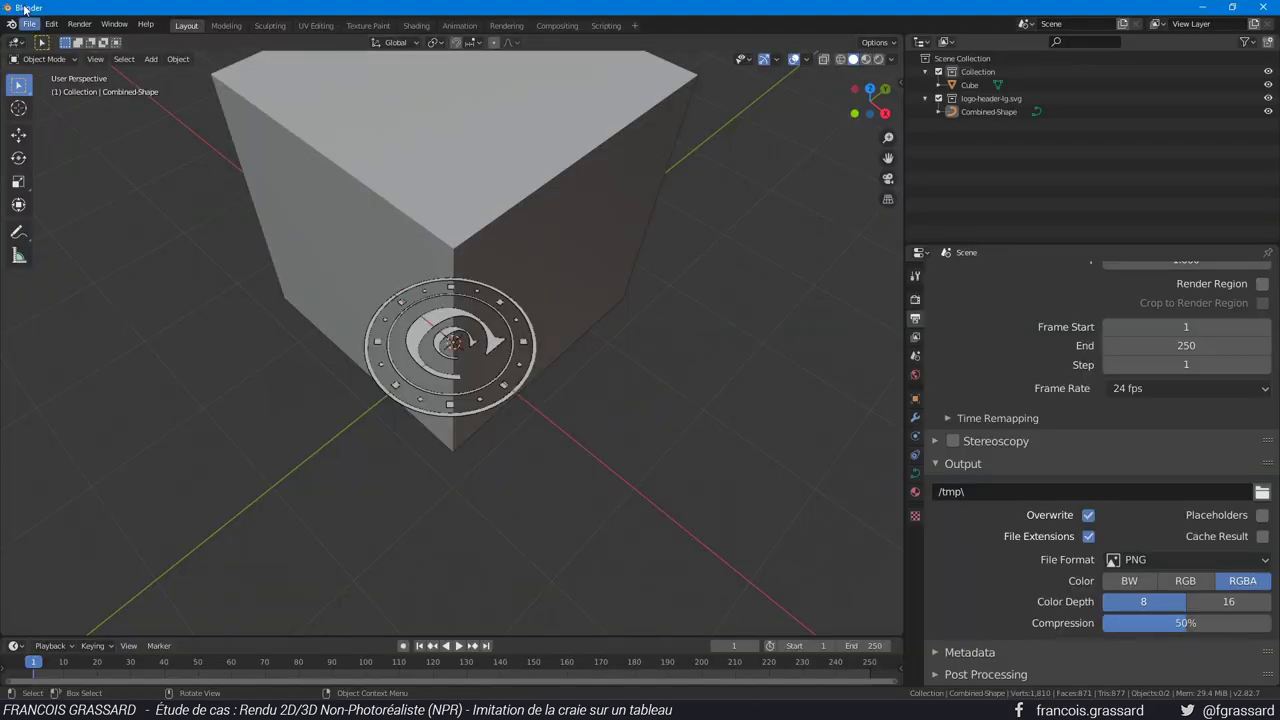
Start a new General scene, discarding the unsaved changes.
click(30, 24)
mouse_move(60, 37)
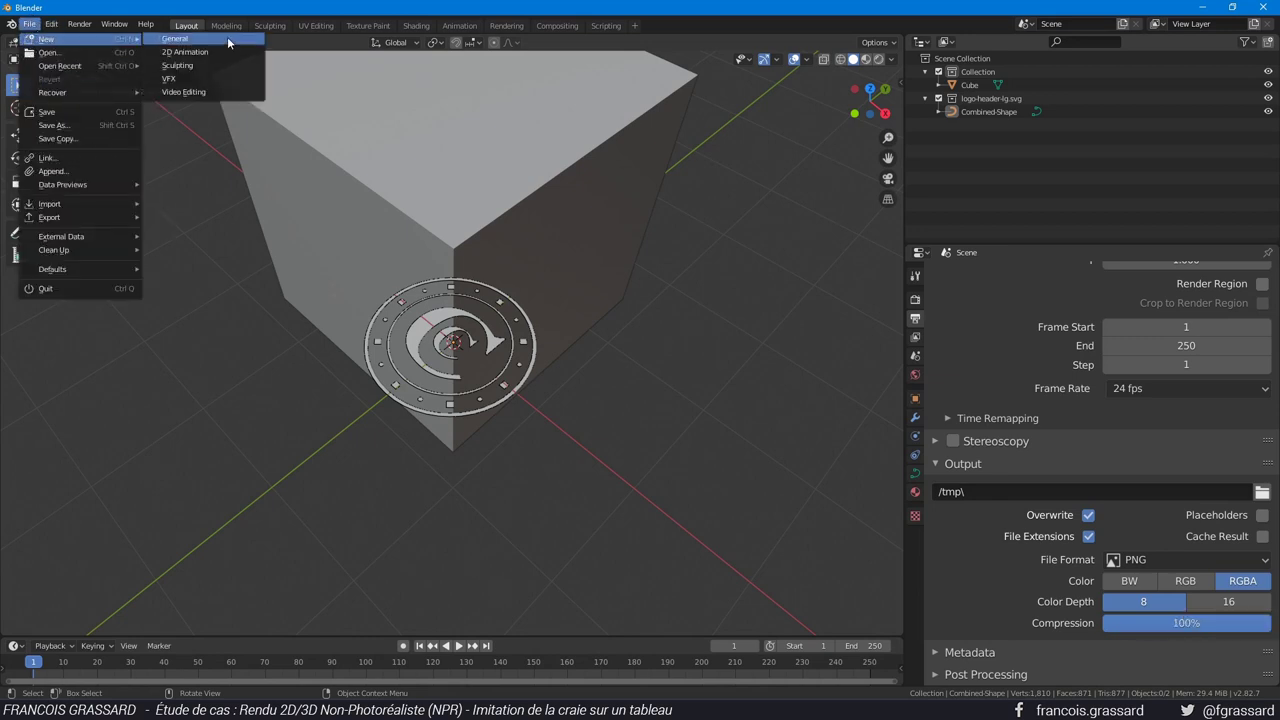
click(227, 37)
click(666, 374)
Add a circle mesh and extrude its edge into a first ring.
key(shift+a)
mouse_move(478, 253)
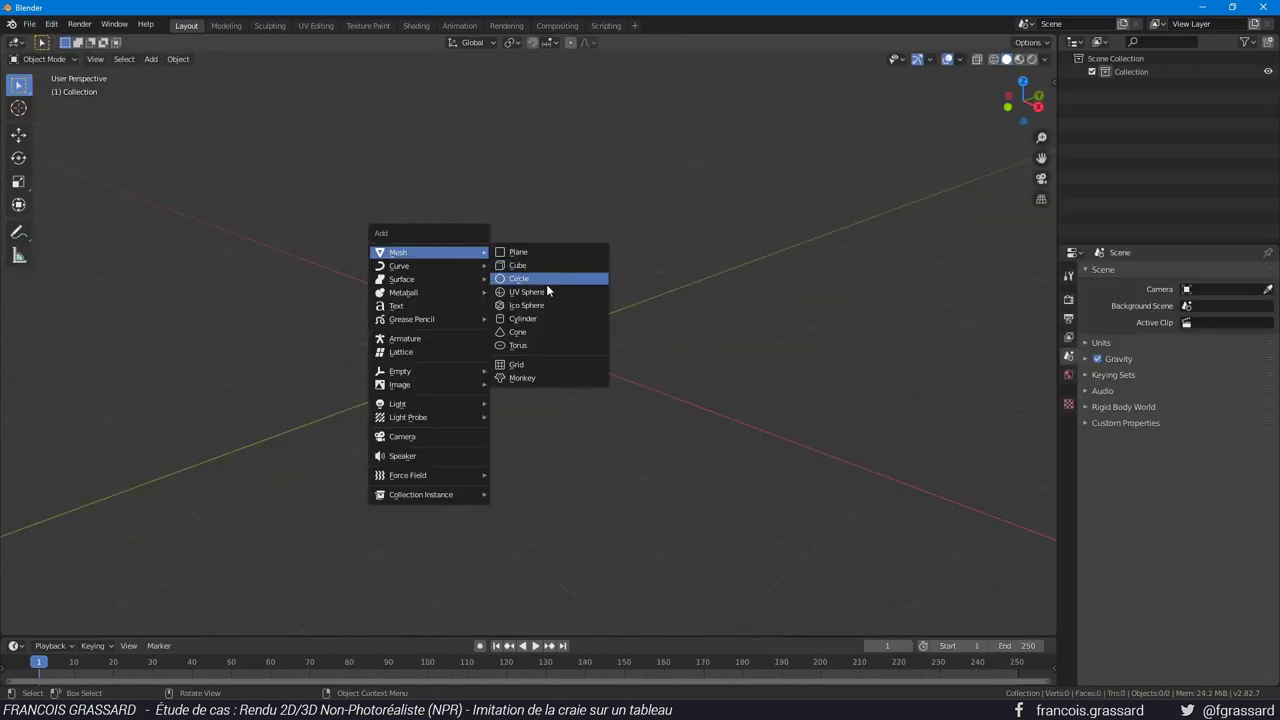
click(549, 276)
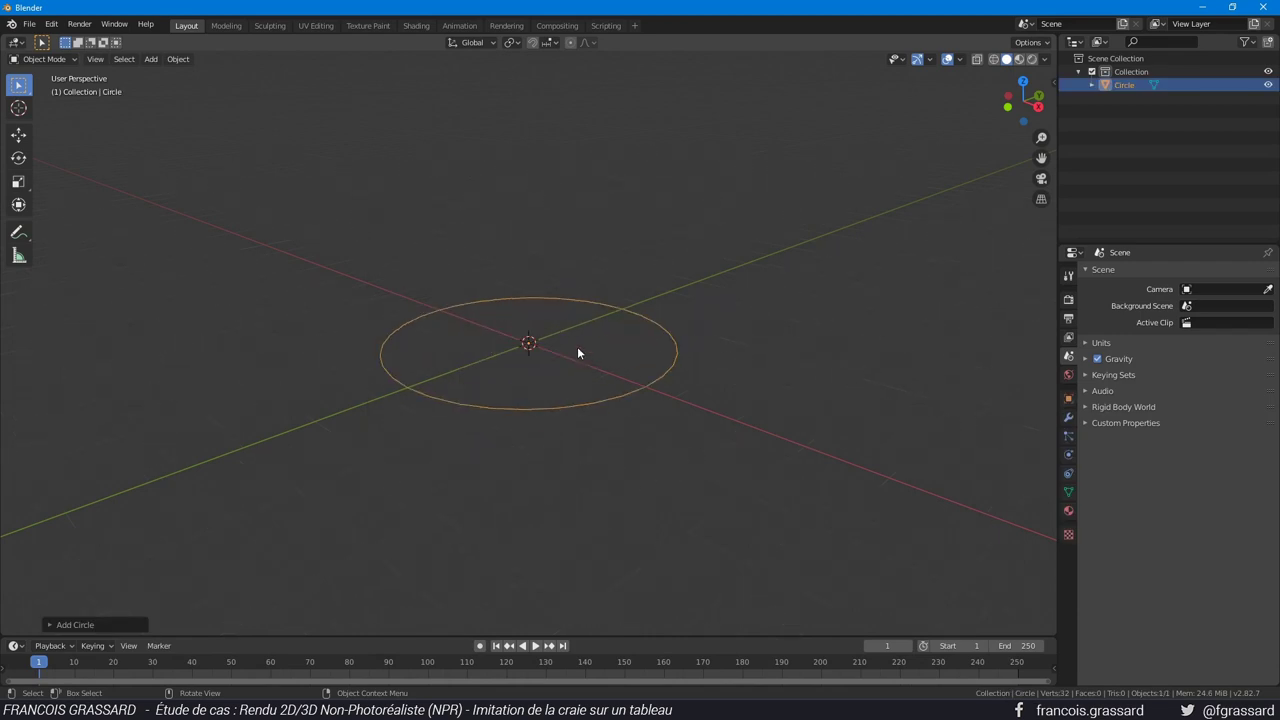
key(Tab)
key(e)
key(s)
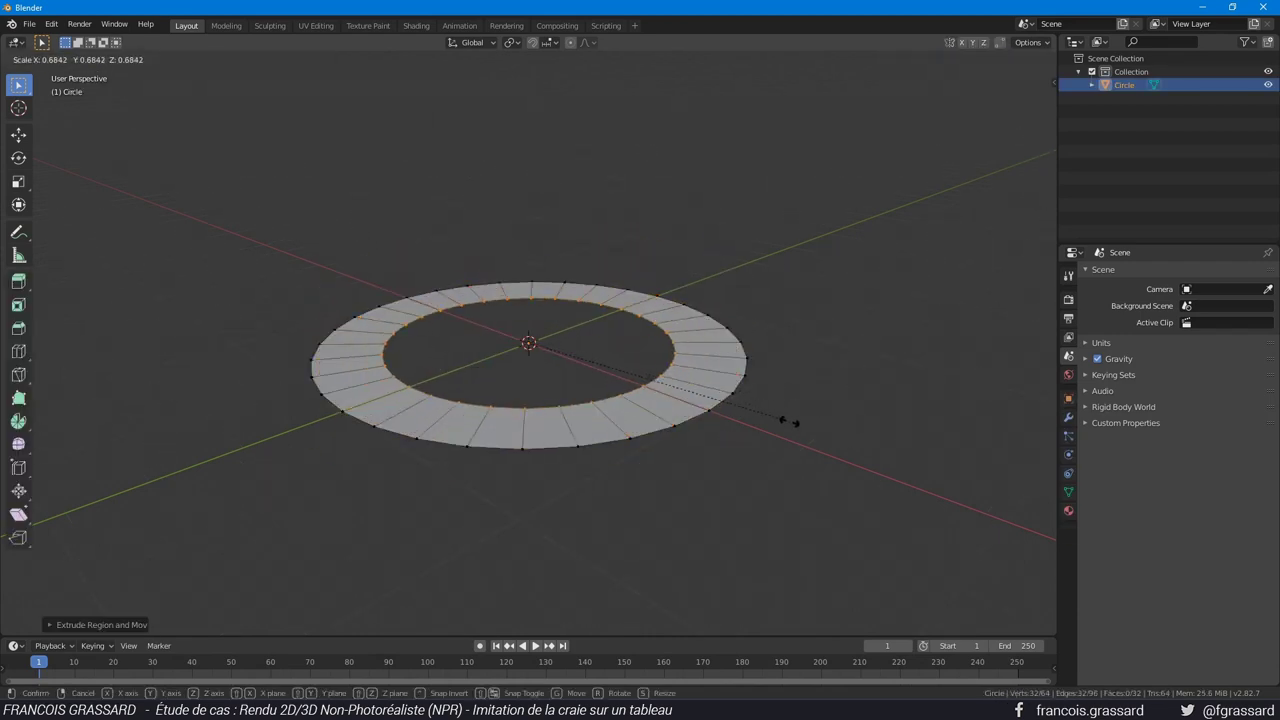
click(791, 412)
Extrude and scale three more loops inward, leaving a small hole at the centre.
key(e)
key(s)
click(723, 363)
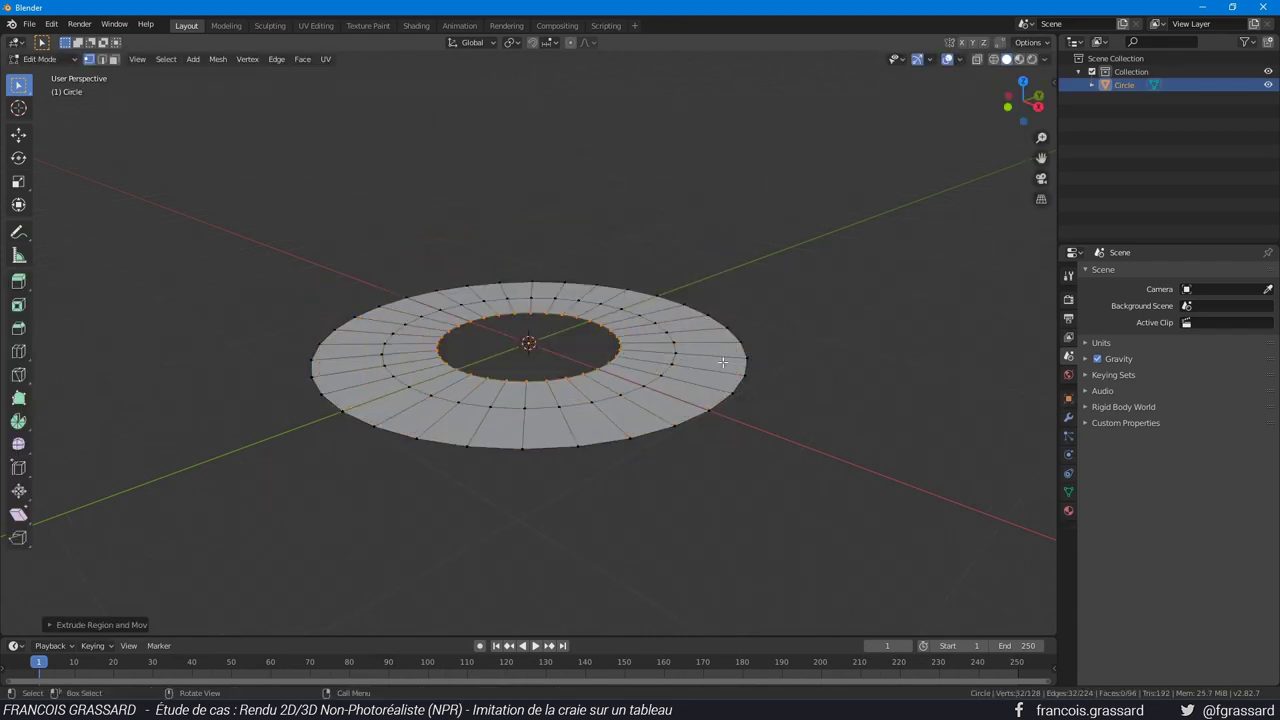
key(e)
key(s)
click(694, 371)
key(e)
key(s)
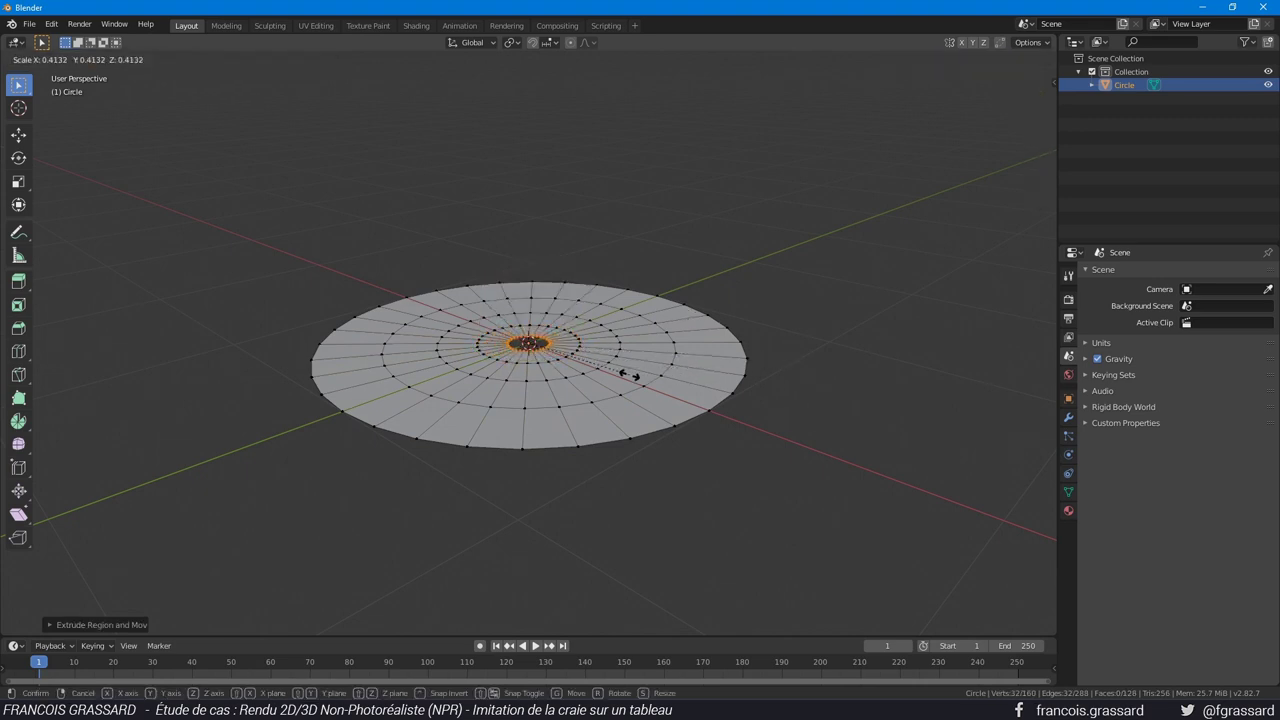
click(620, 372)
key(Tab)
Add Subdivision with Ctrl+2 and apply it, giving a dense 2,048-face disc.
drag(620, 372, 576, 447)
scroll(551, 423, up, 4)
key(Tab)
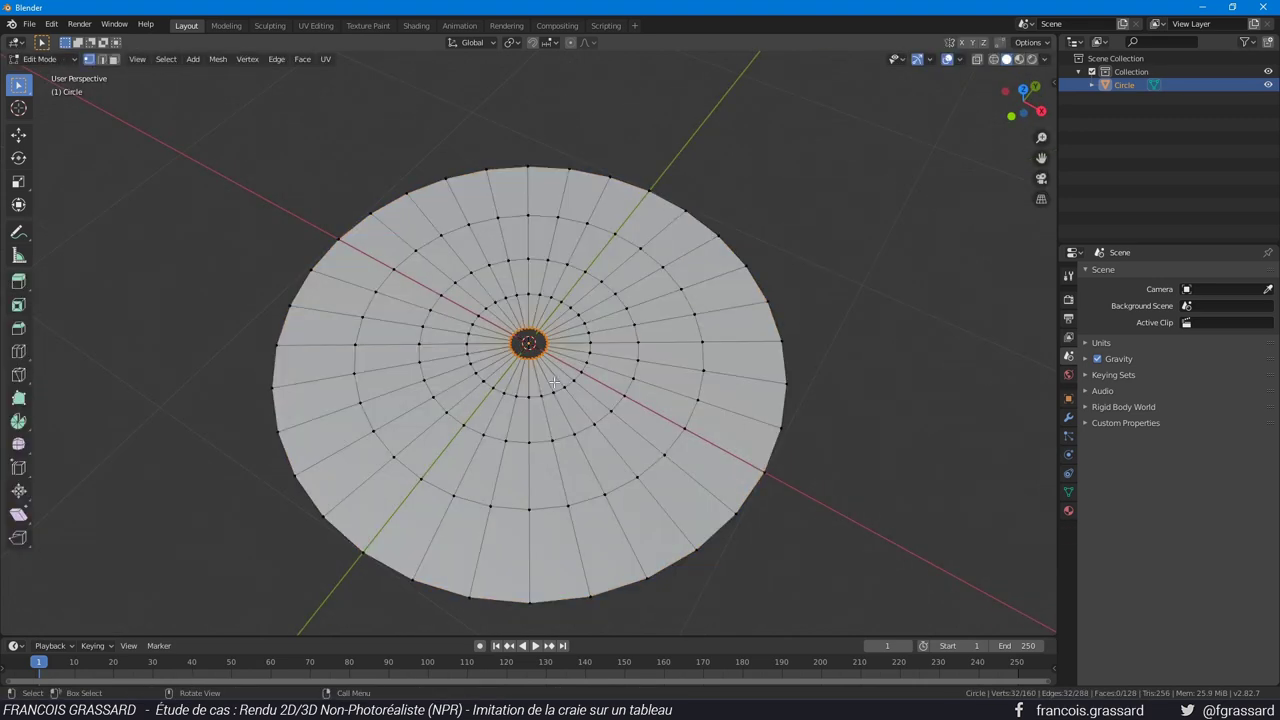
key(Tab)
key(Tab)
key(2)
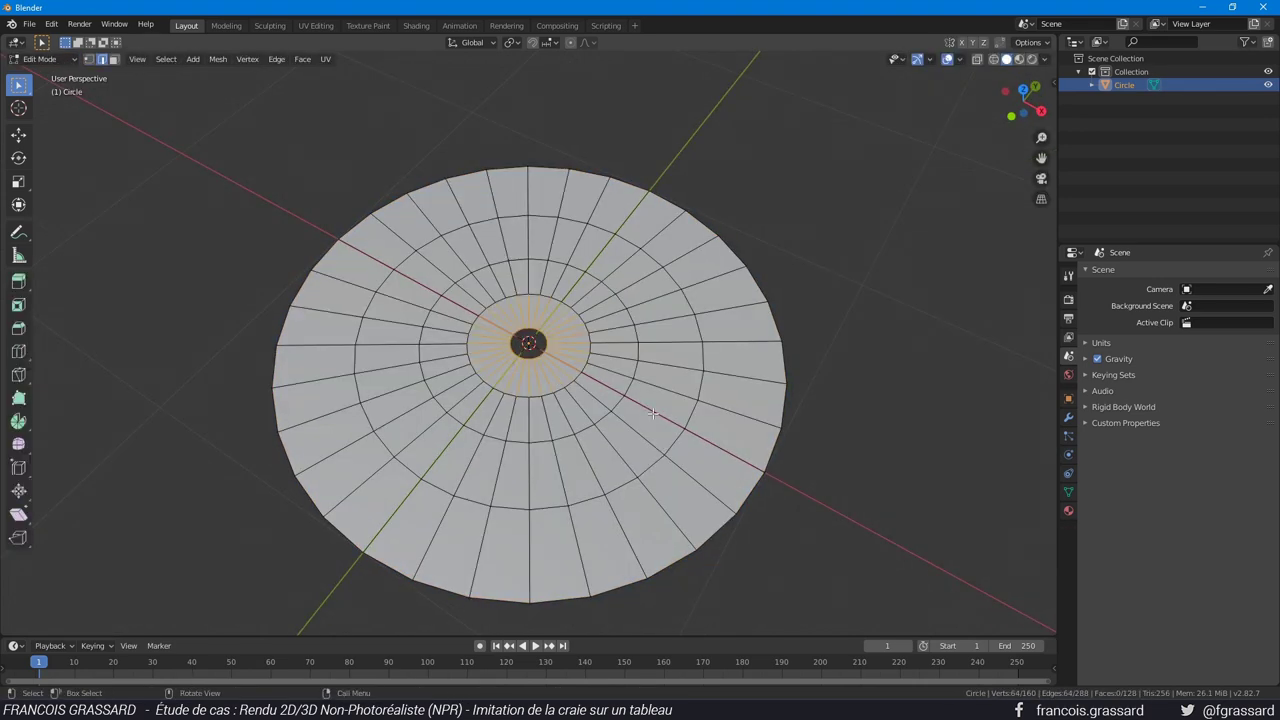
key(Tab)
key(ctrl+2)
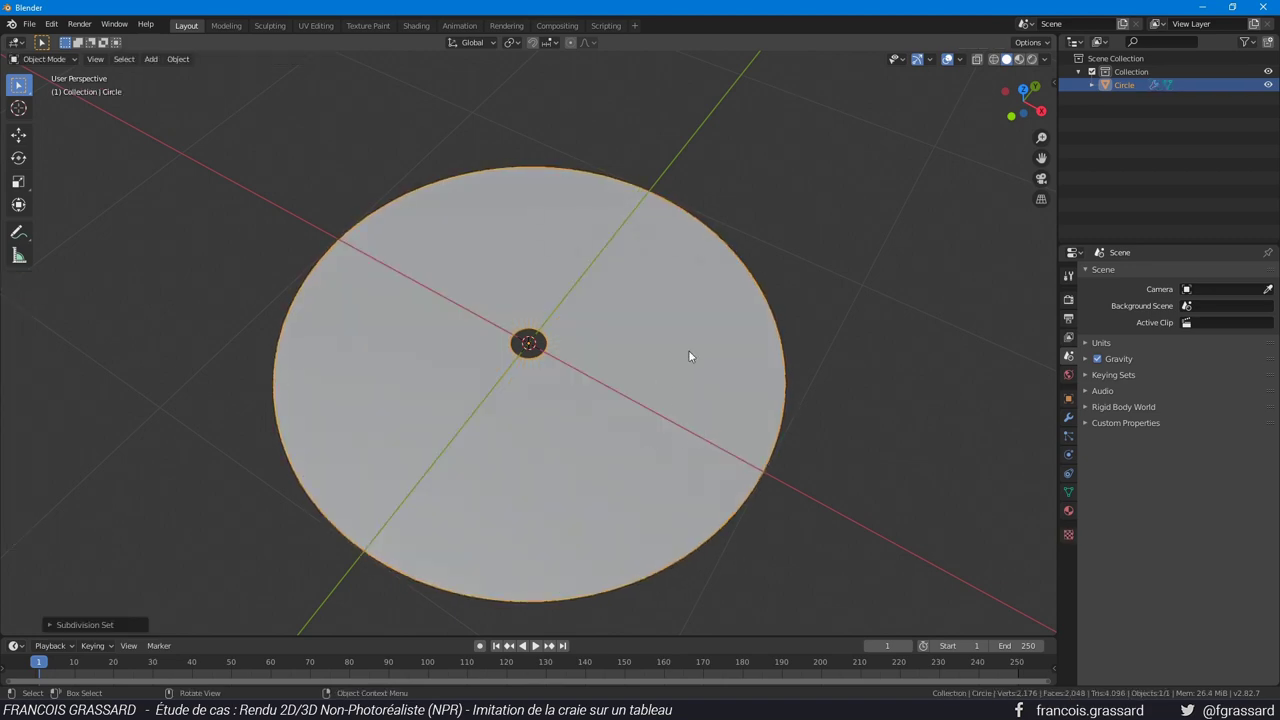
click(1068, 417)
click(1130, 313)
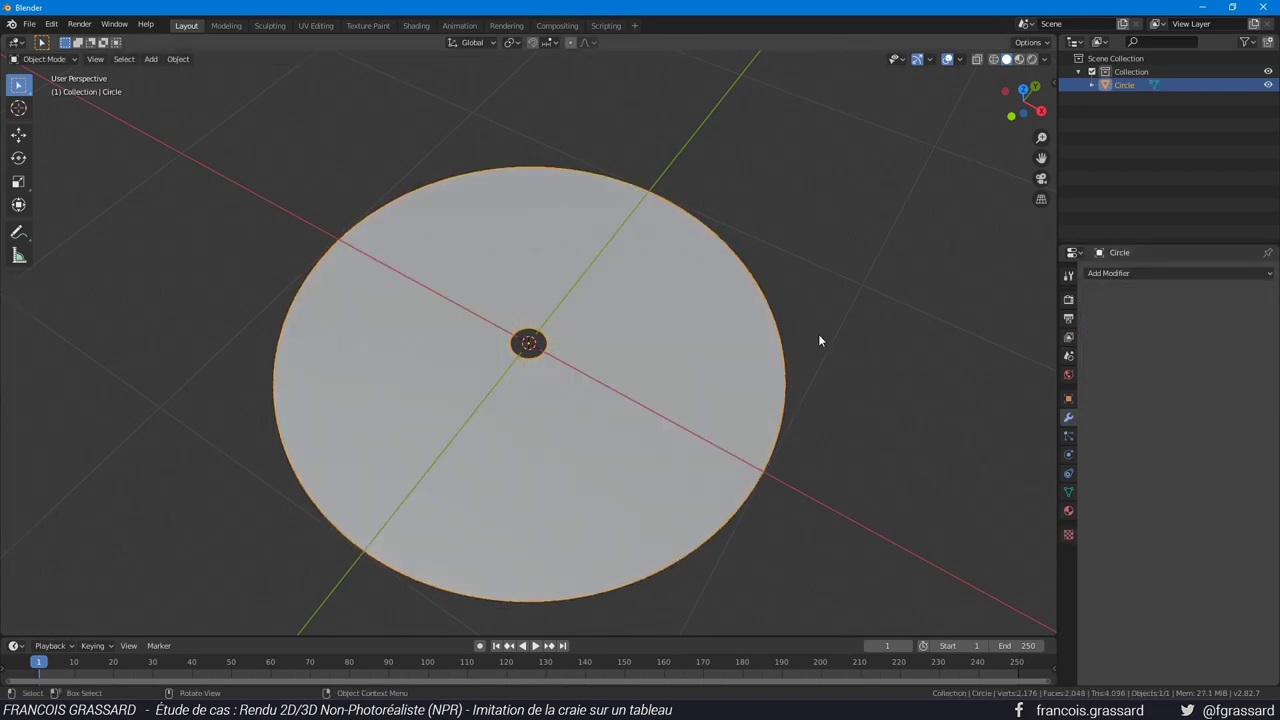
key(Tab)
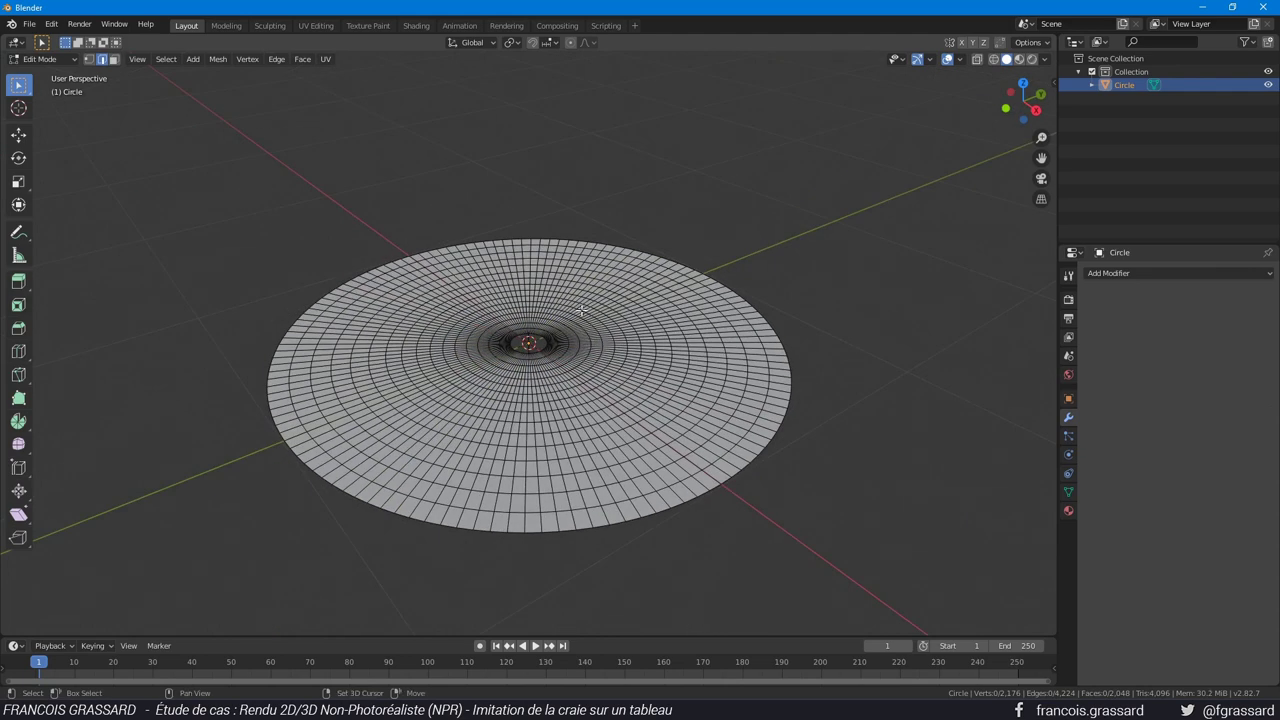
key(Tab)
click(1098, 275)
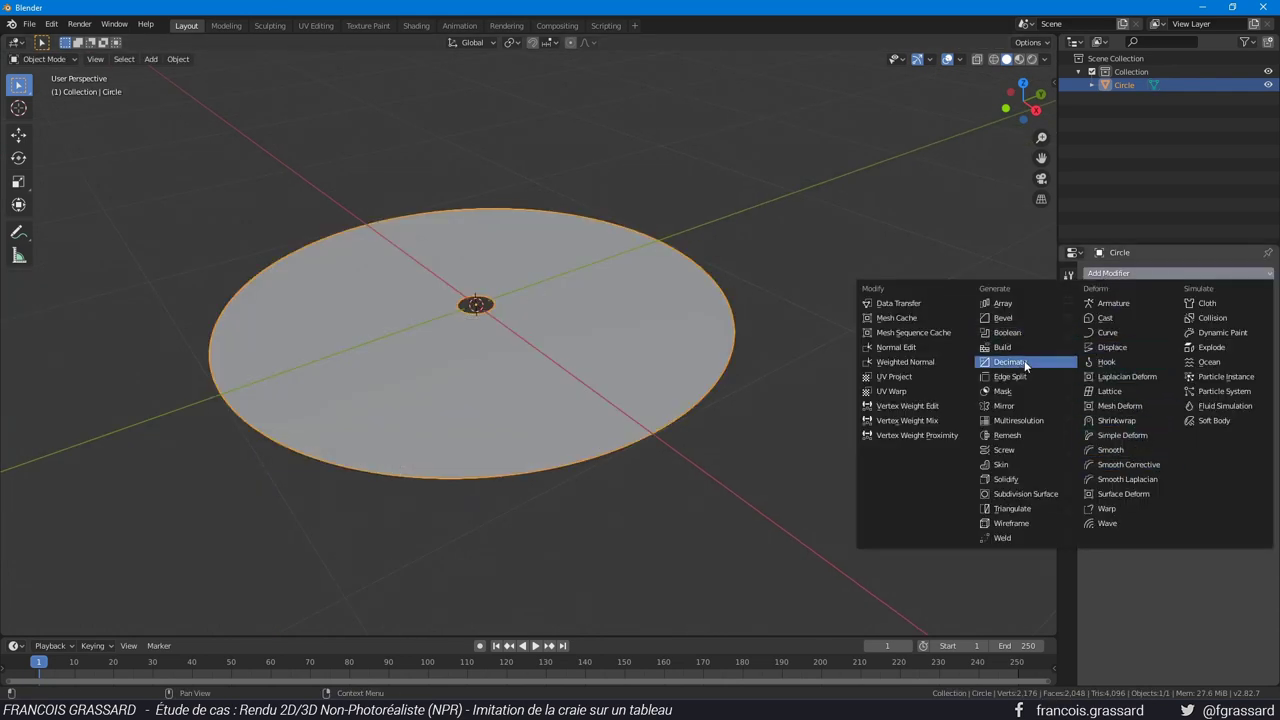
Add a Displace modifier to the disc, driven by a new Clouds texture at size 2.00.
click(1141, 346)
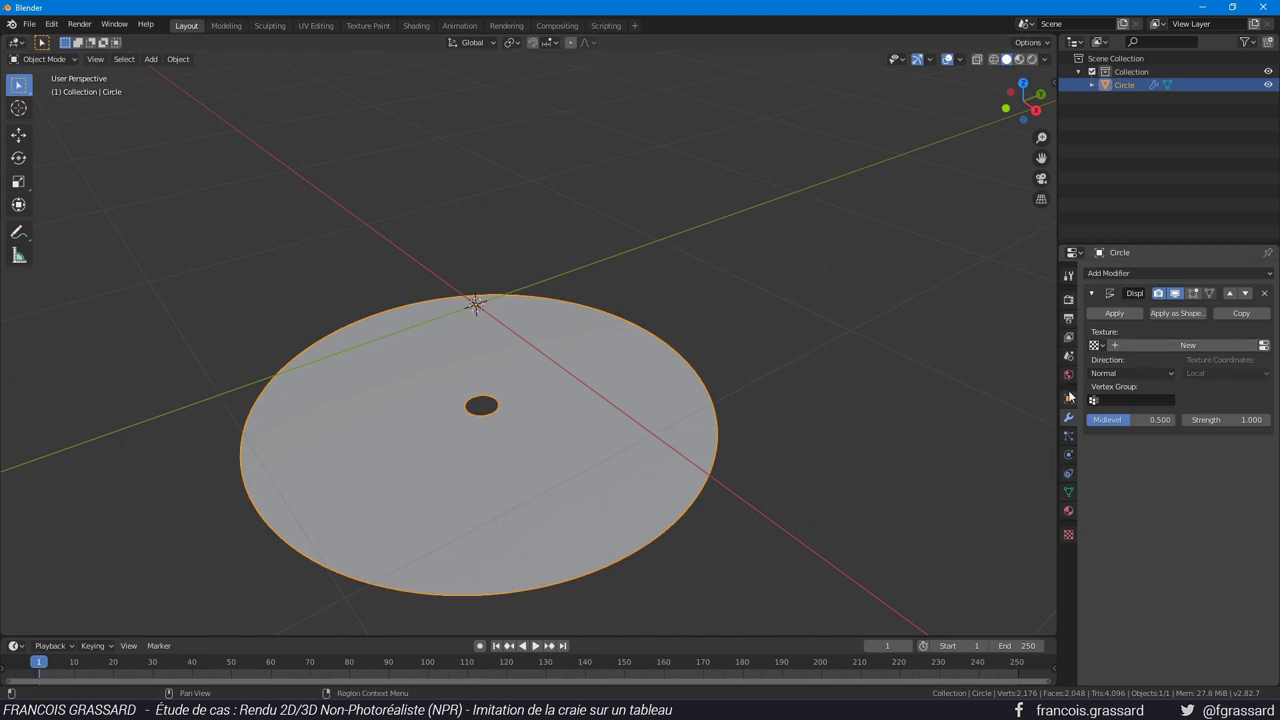
drag(678, 389, 703, 316)
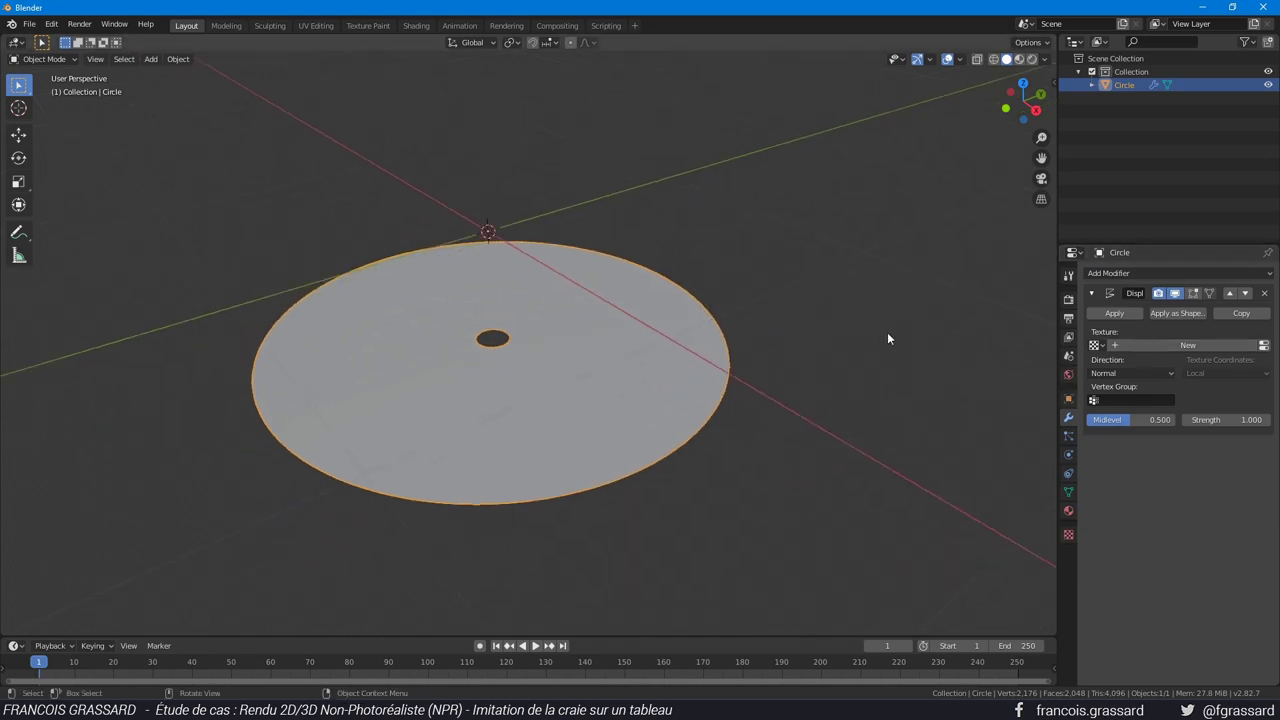
click(1222, 340)
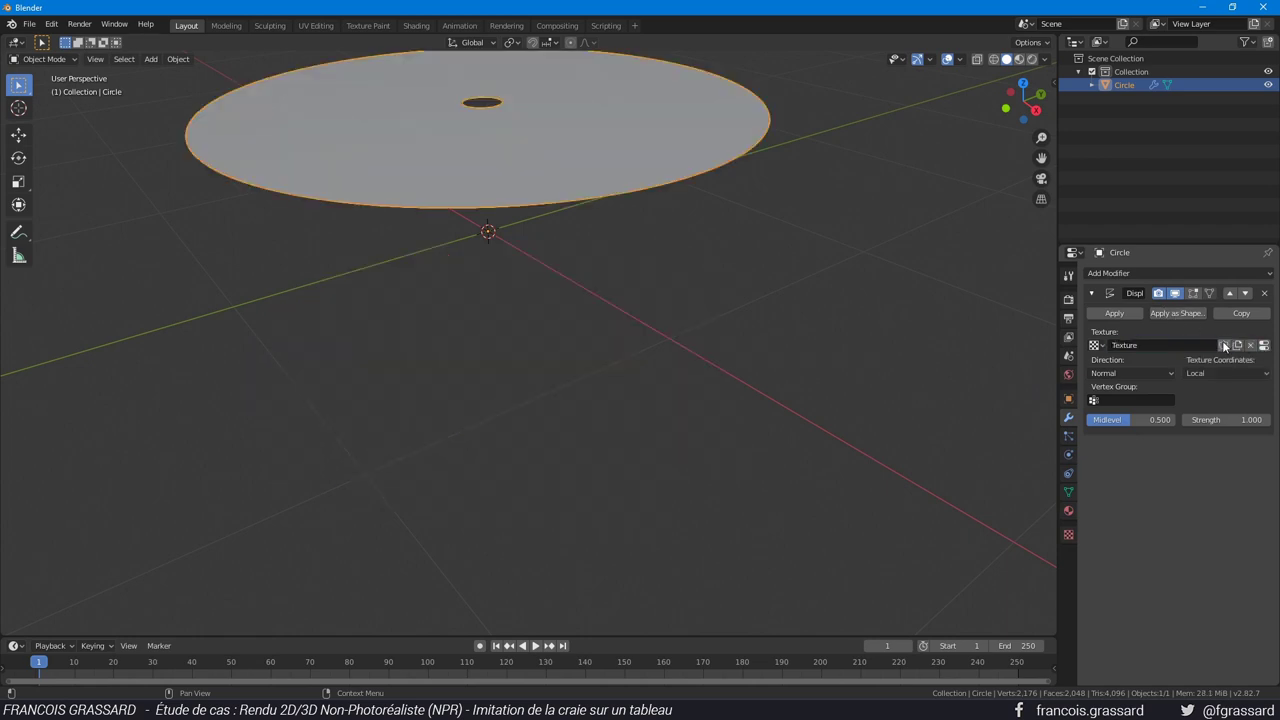
click(1263, 345)
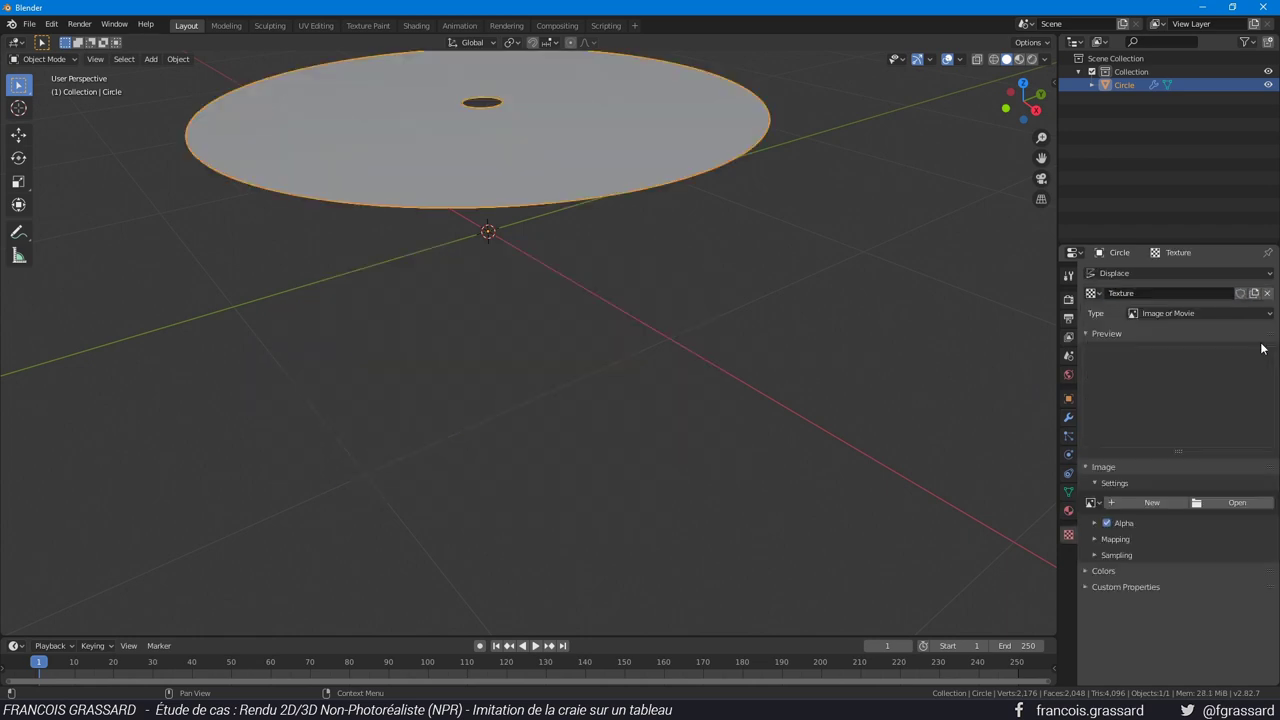
click(1160, 313)
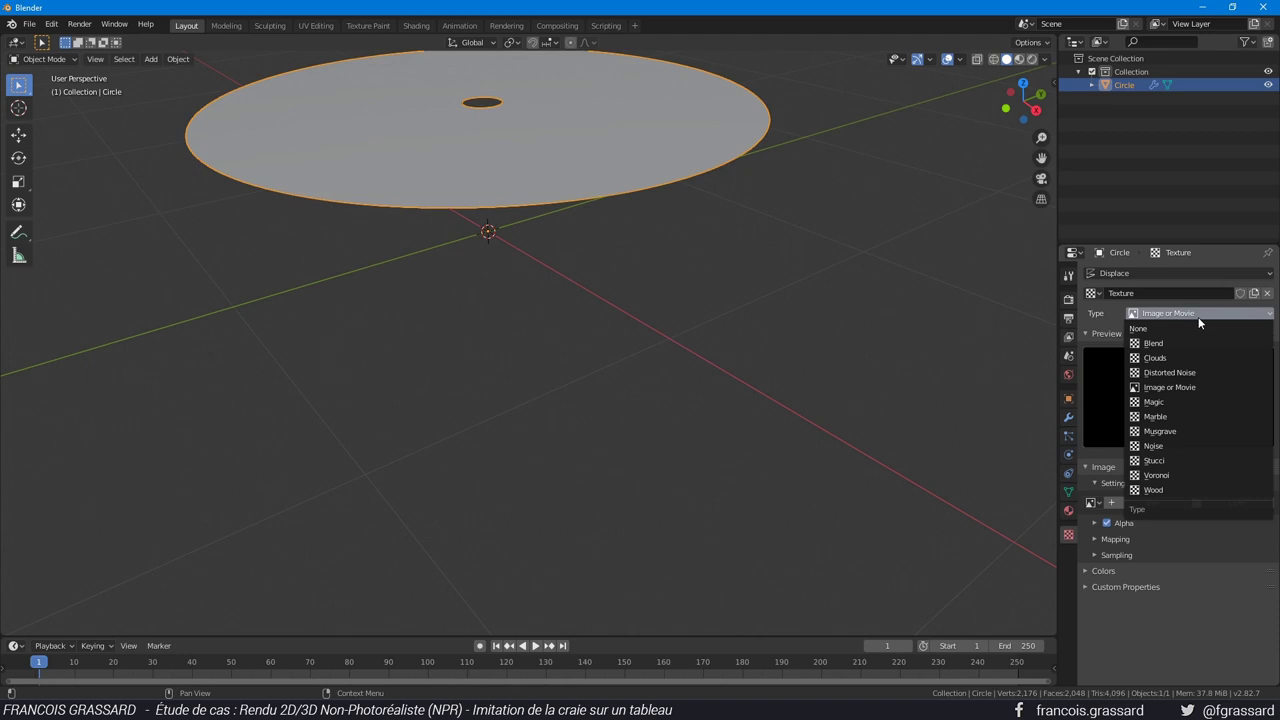
click(1152, 358)
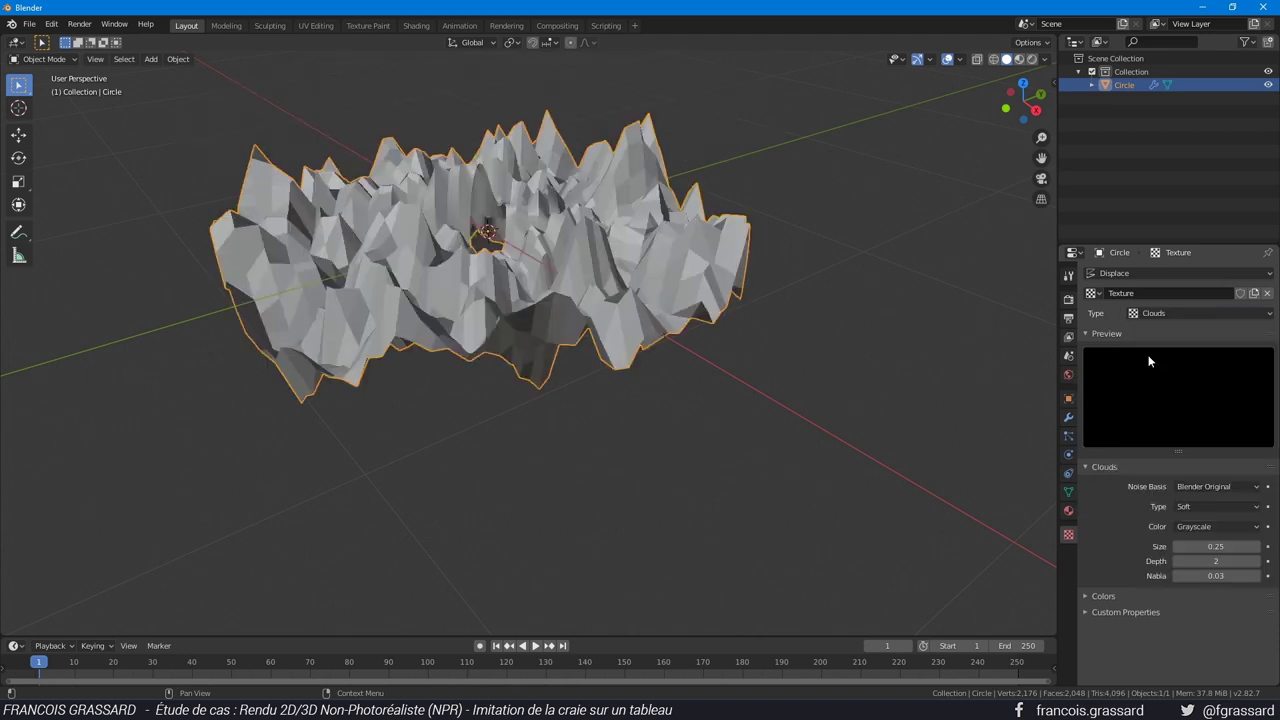
drag(1213, 546, 1250, 546)
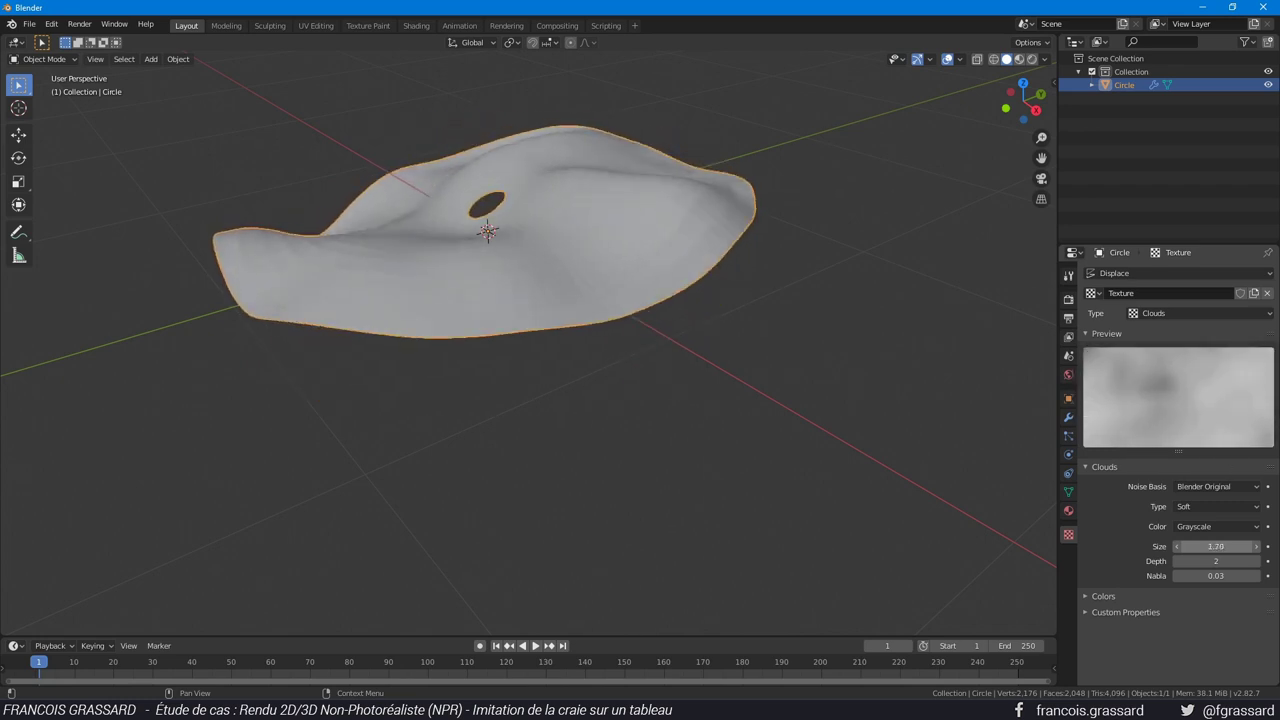
click(1220, 547)
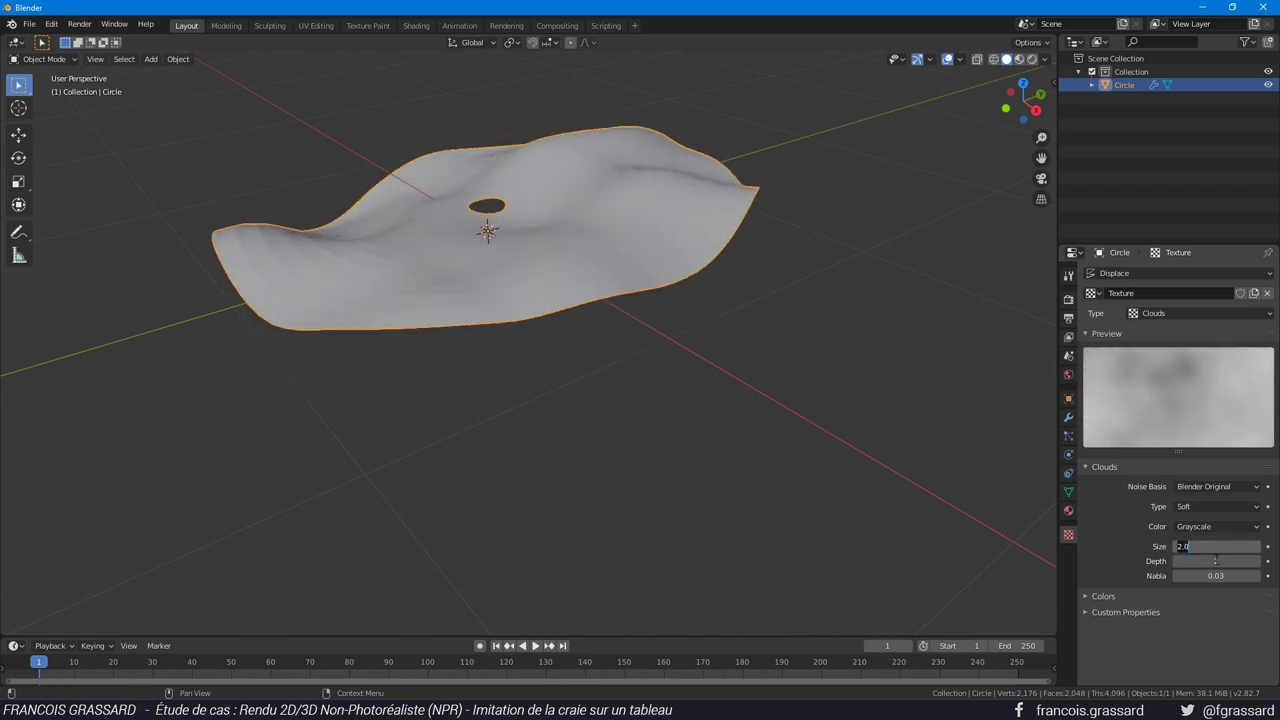
key(Return)
Switch the Clouds texture's noise basis to Improved Perlin.
drag(690, 380, 785, 422)
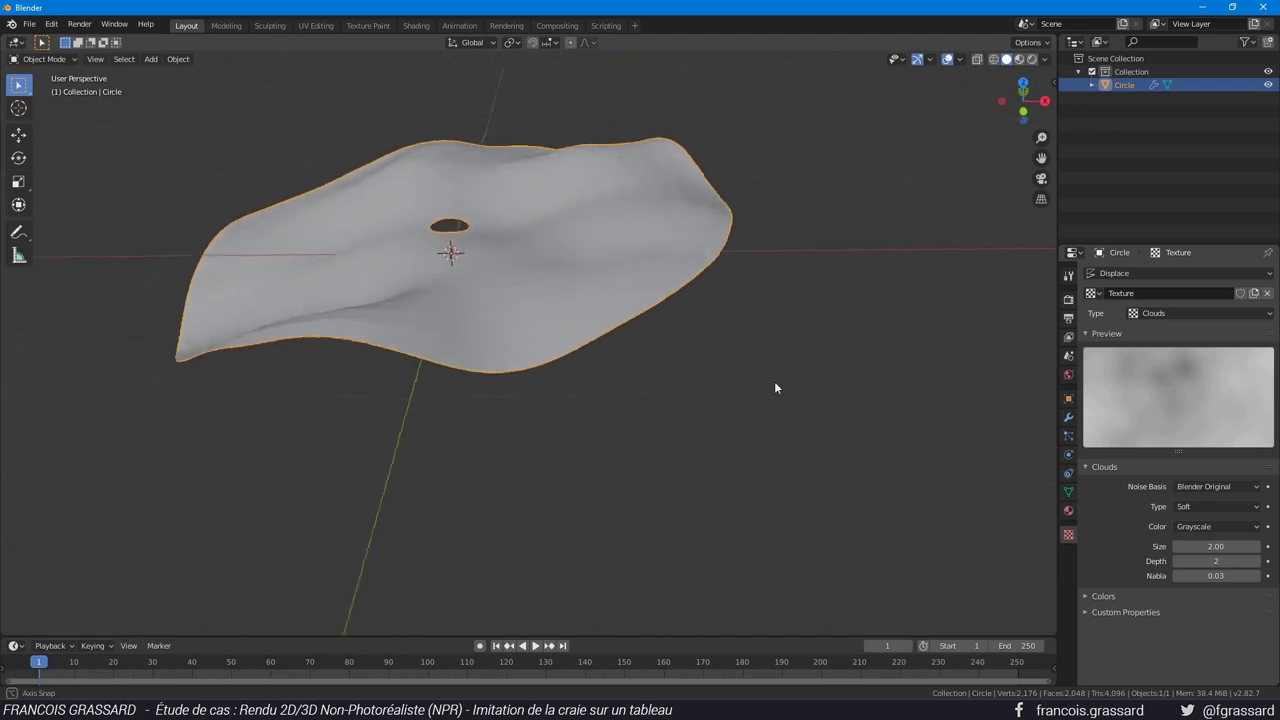
click(1223, 490)
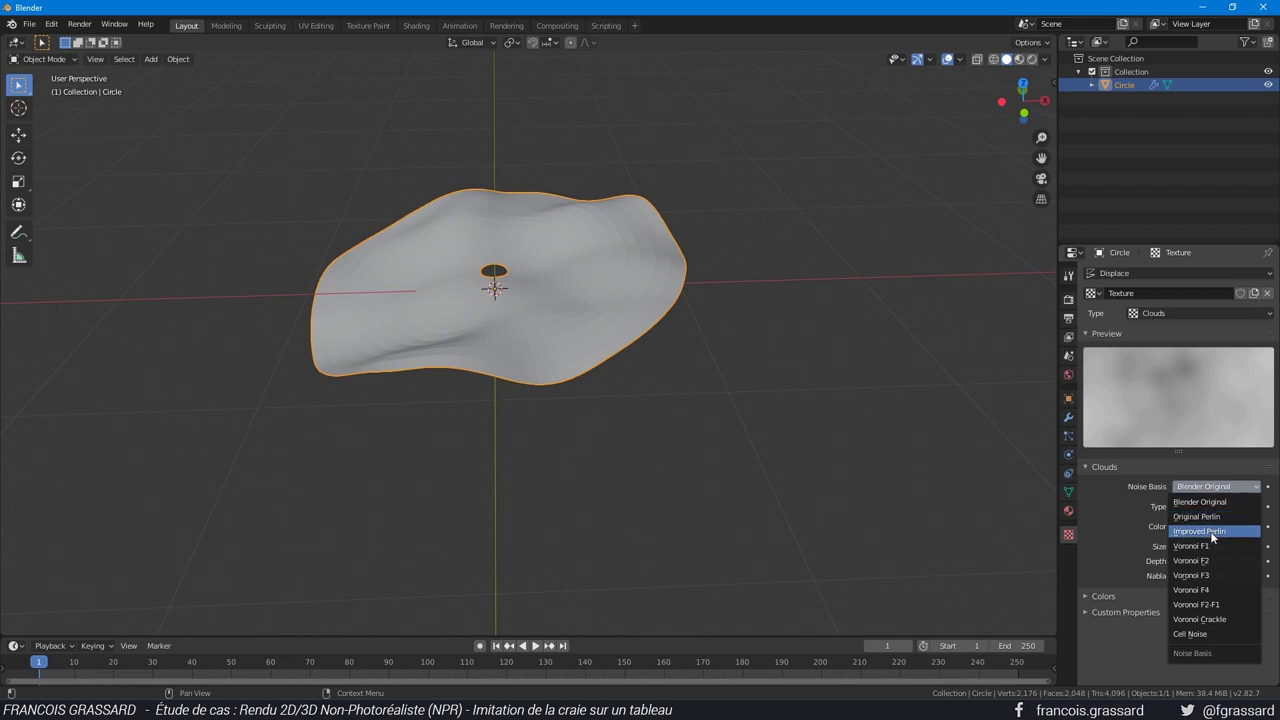
click(1211, 537)
drag(822, 477, 594, 471)
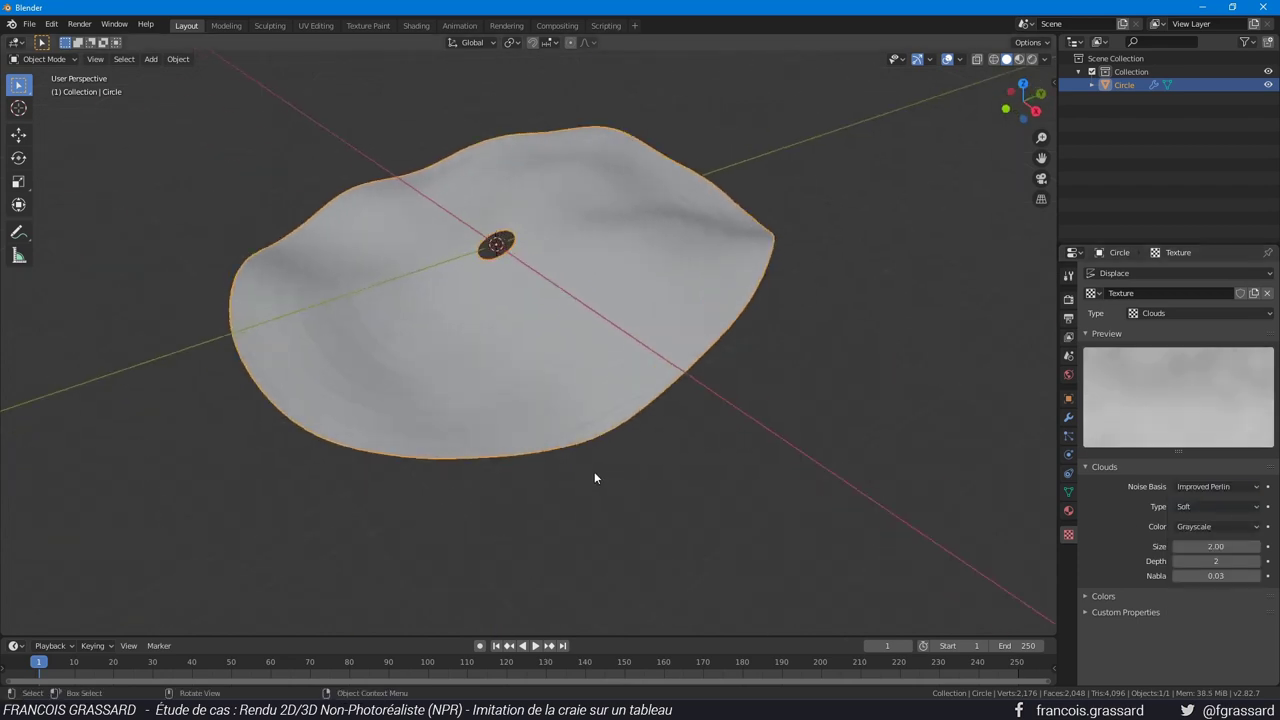
scroll(594, 471, up, 3)
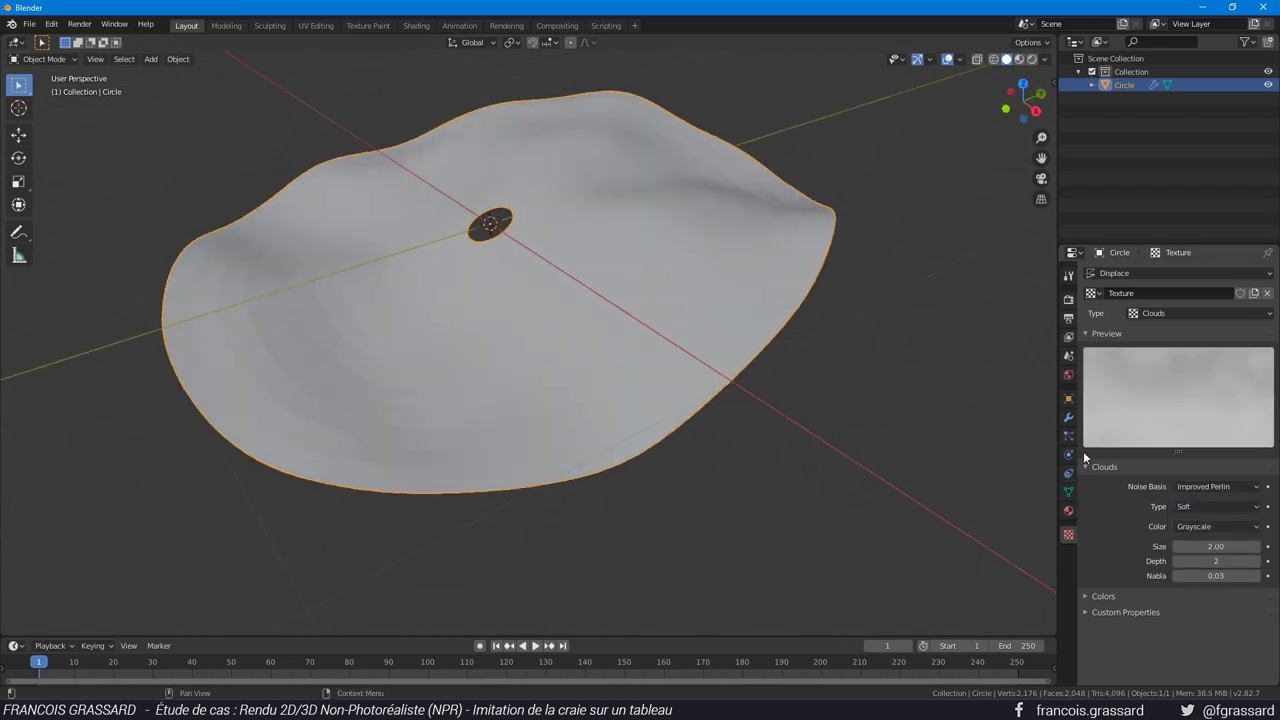
Set the displacement strength to 0.70, then raise it to 1.370.
click(1069, 418)
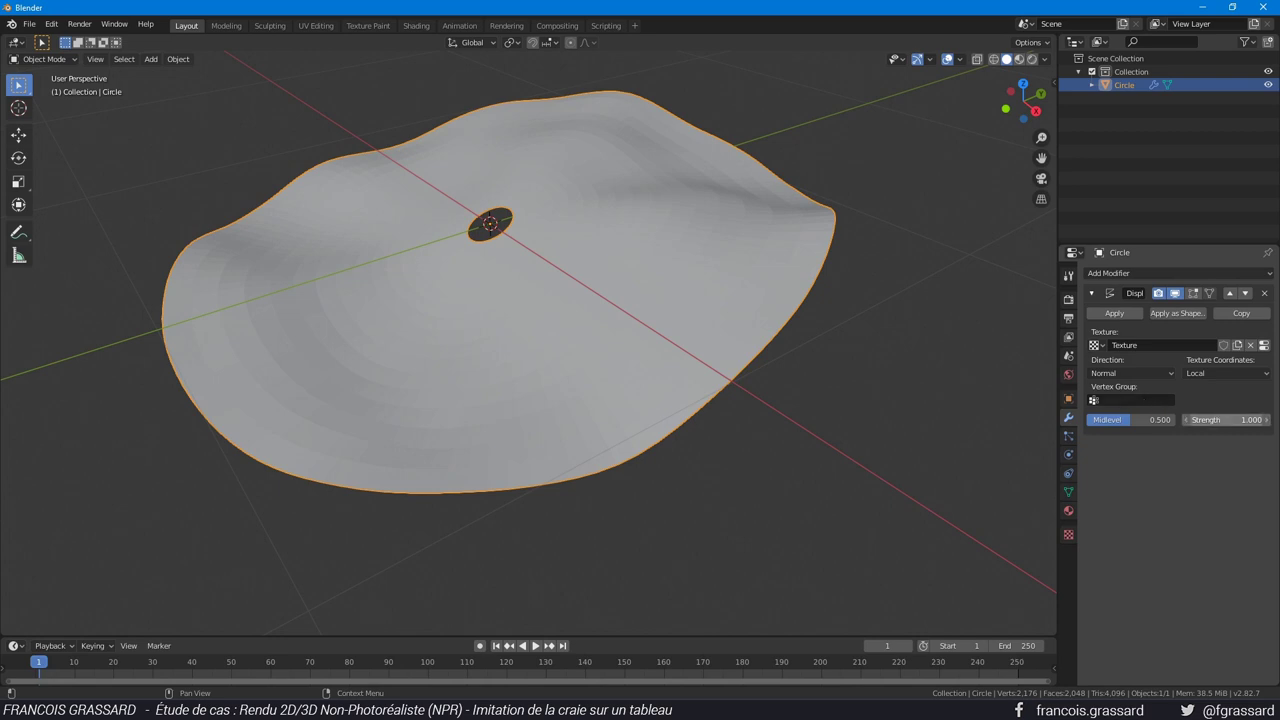
drag(1211, 414, 1243, 432)
click(1243, 432)
text(0.70)
key(Return)
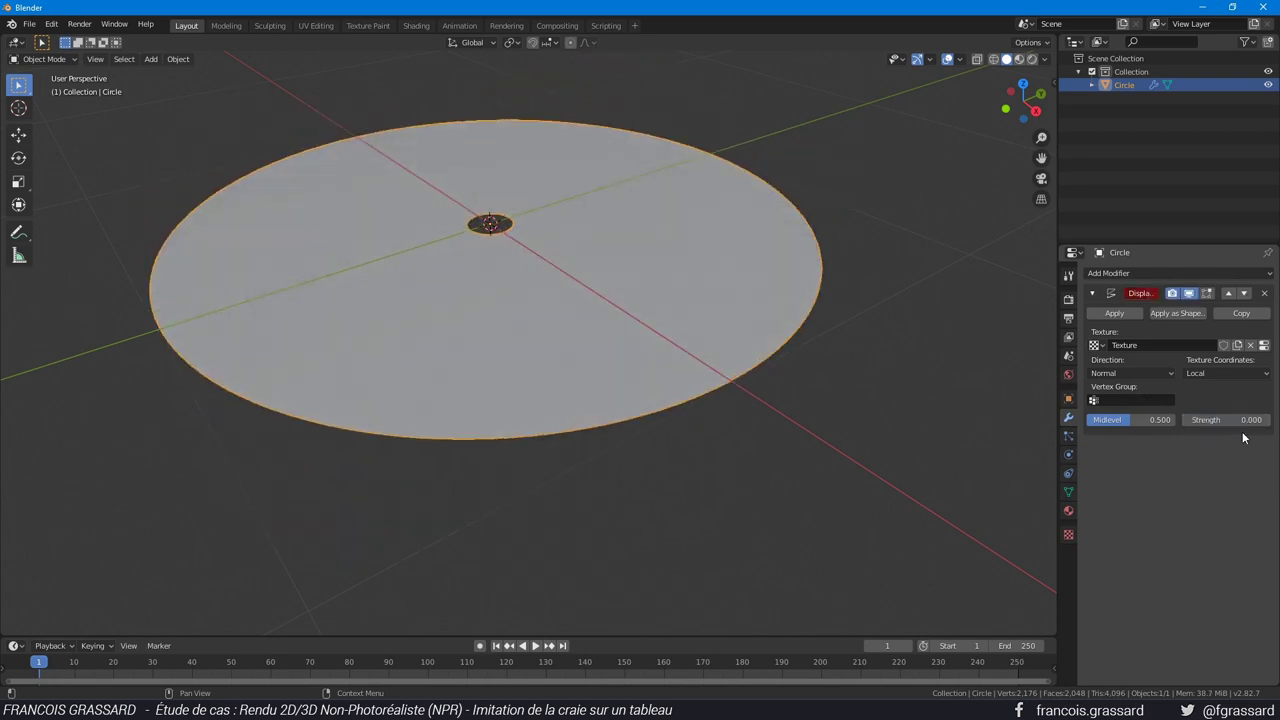
drag(1240, 420, 1262, 420)
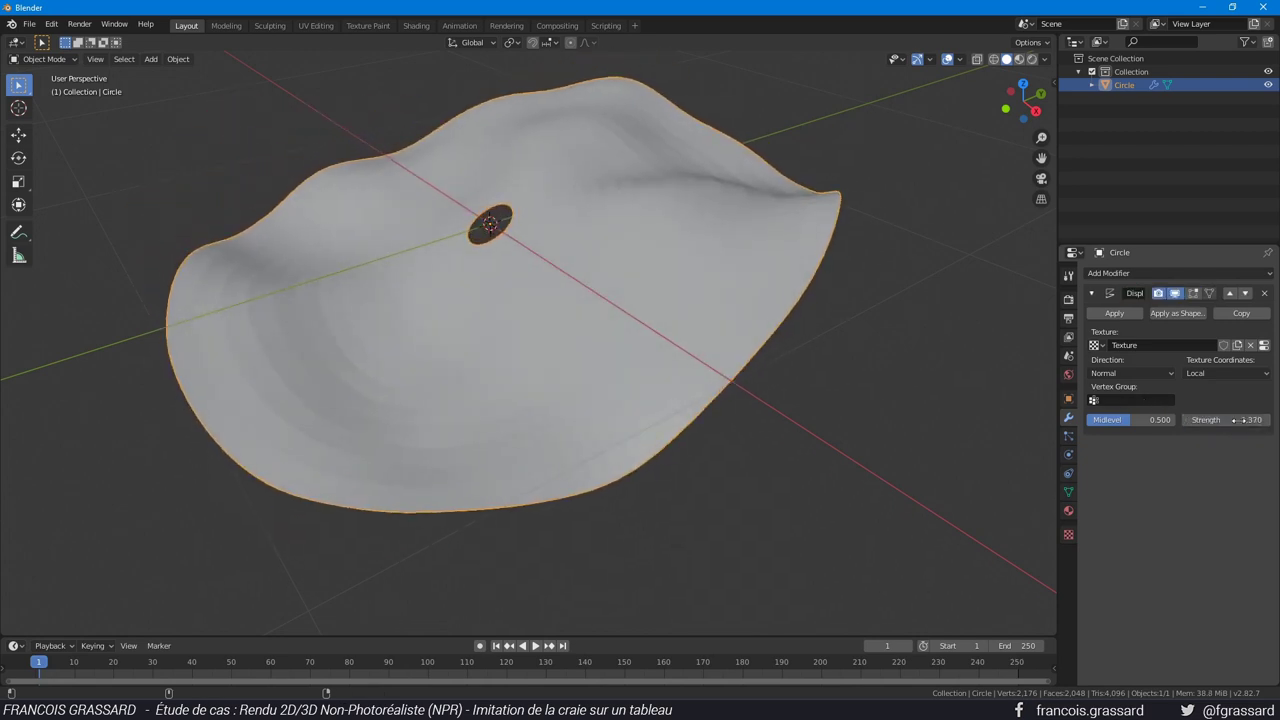
drag(826, 322, 861, 331)
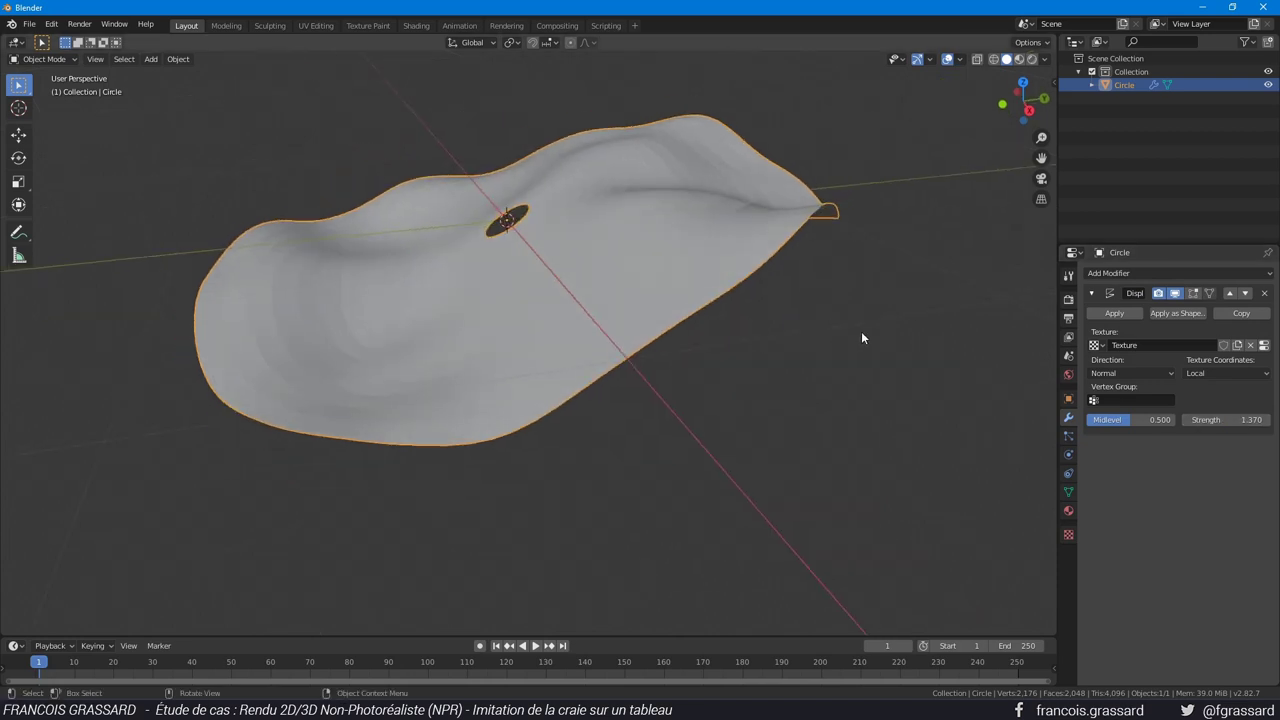
Try a Clouds size of 0.22, undo it, and inspect the smoothed disc from above.
click(1266, 346)
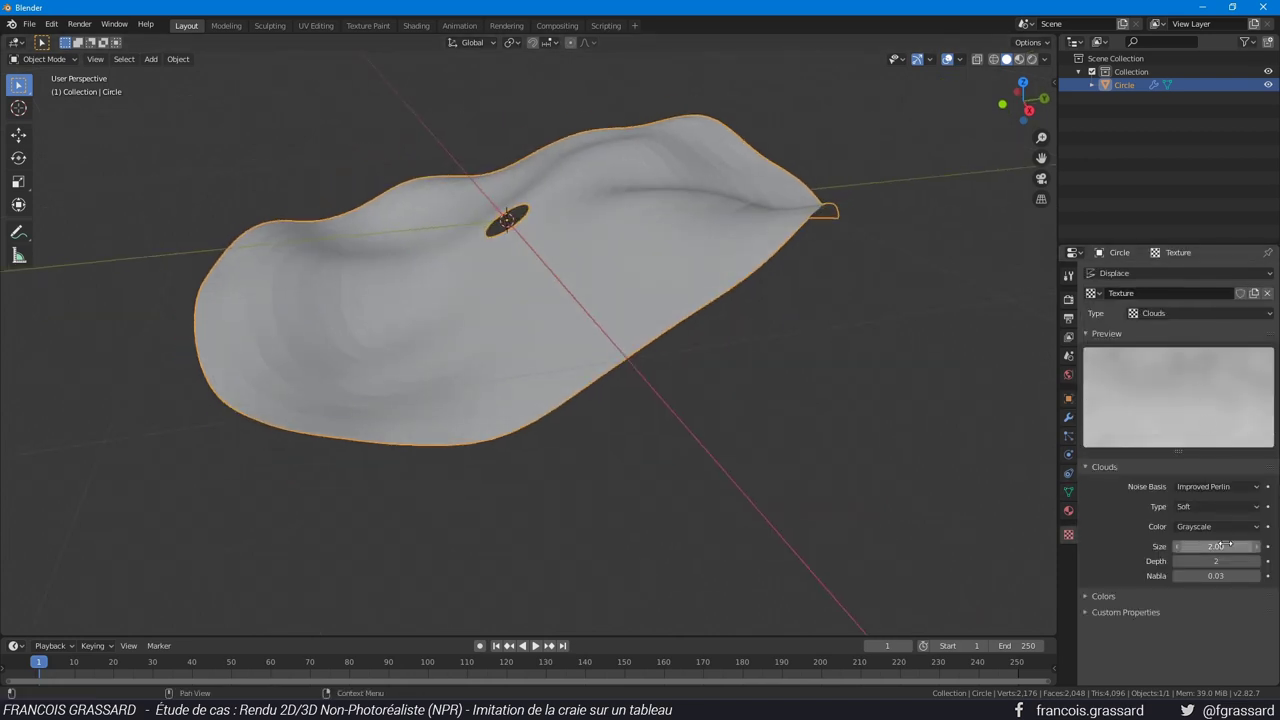
mouse_move(1215, 546)
mouse_down()
mouse_move(1180, 546)
mouse_move(1230, 546)
mouse_up()
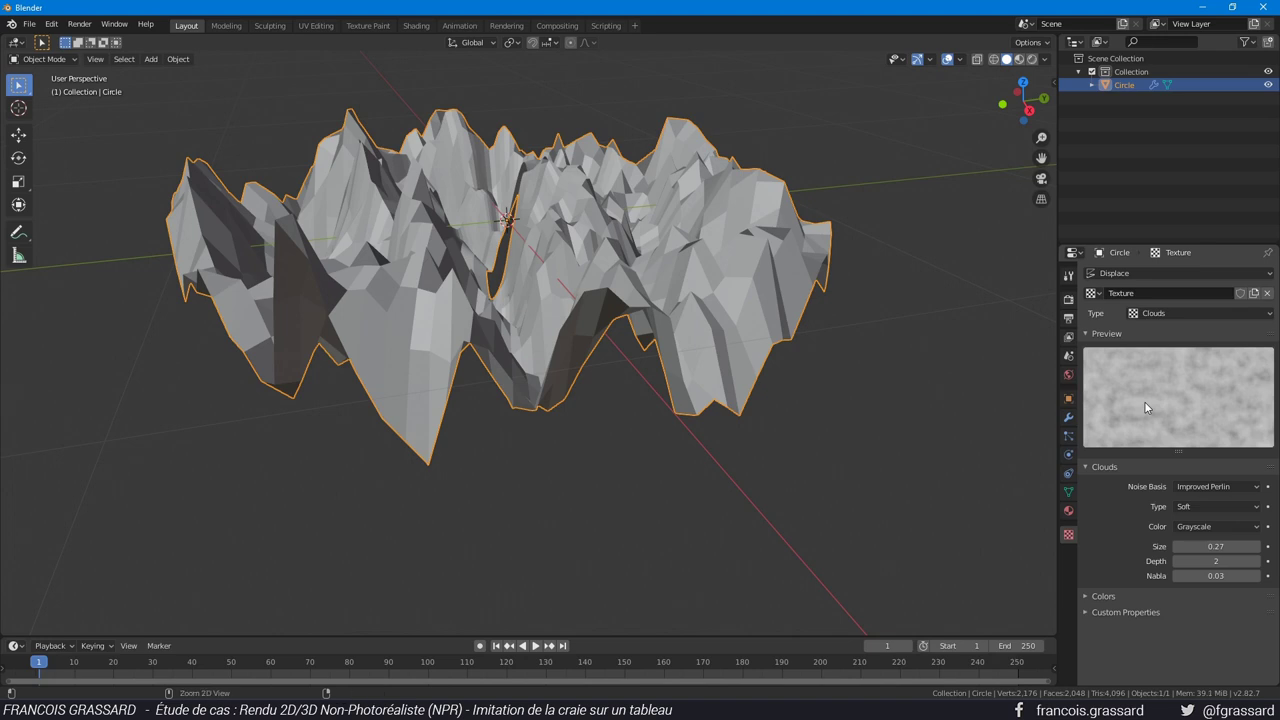
key(ctrl+z)
key(ctrl+z)
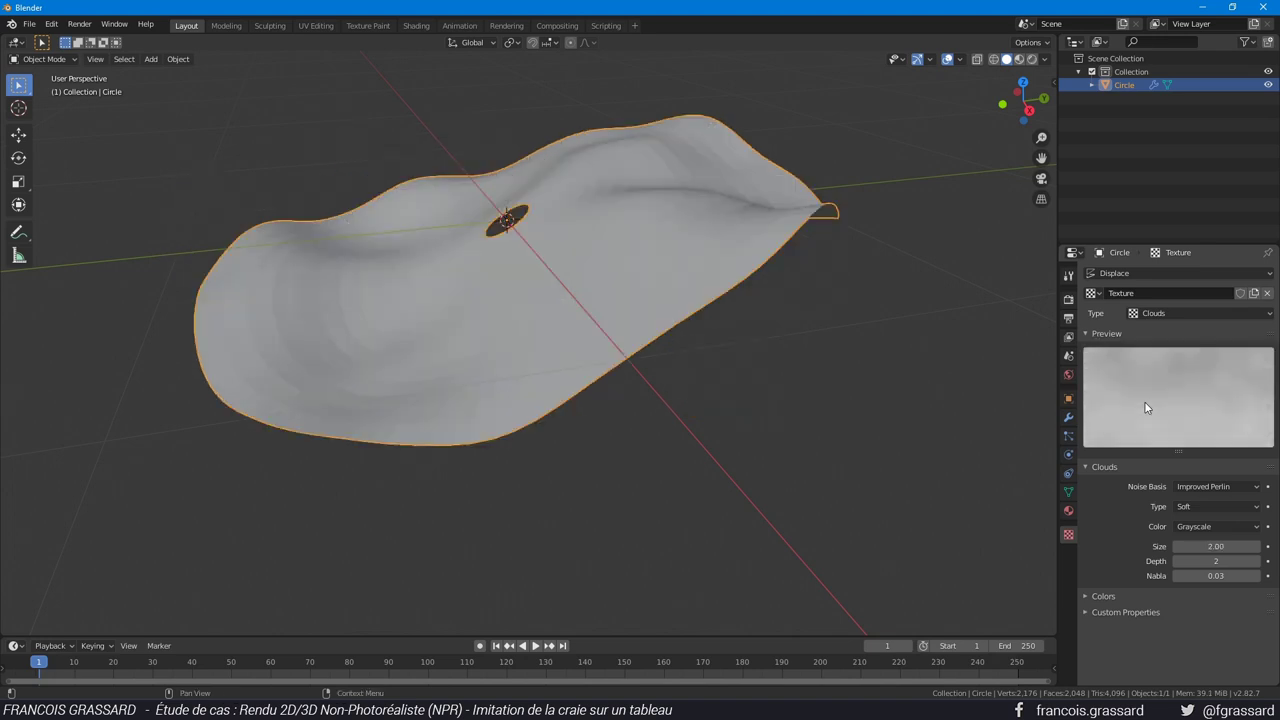
drag(515, 308, 535, 352)
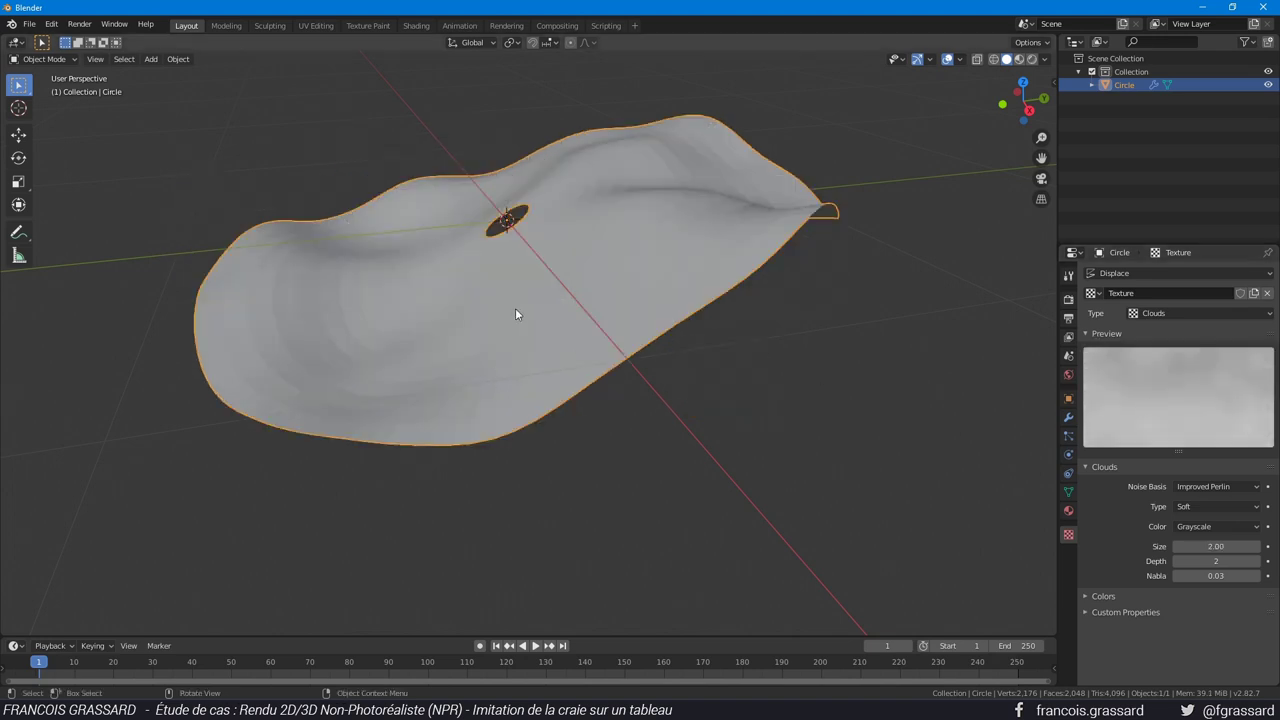
scroll(578, 375, down, 2)
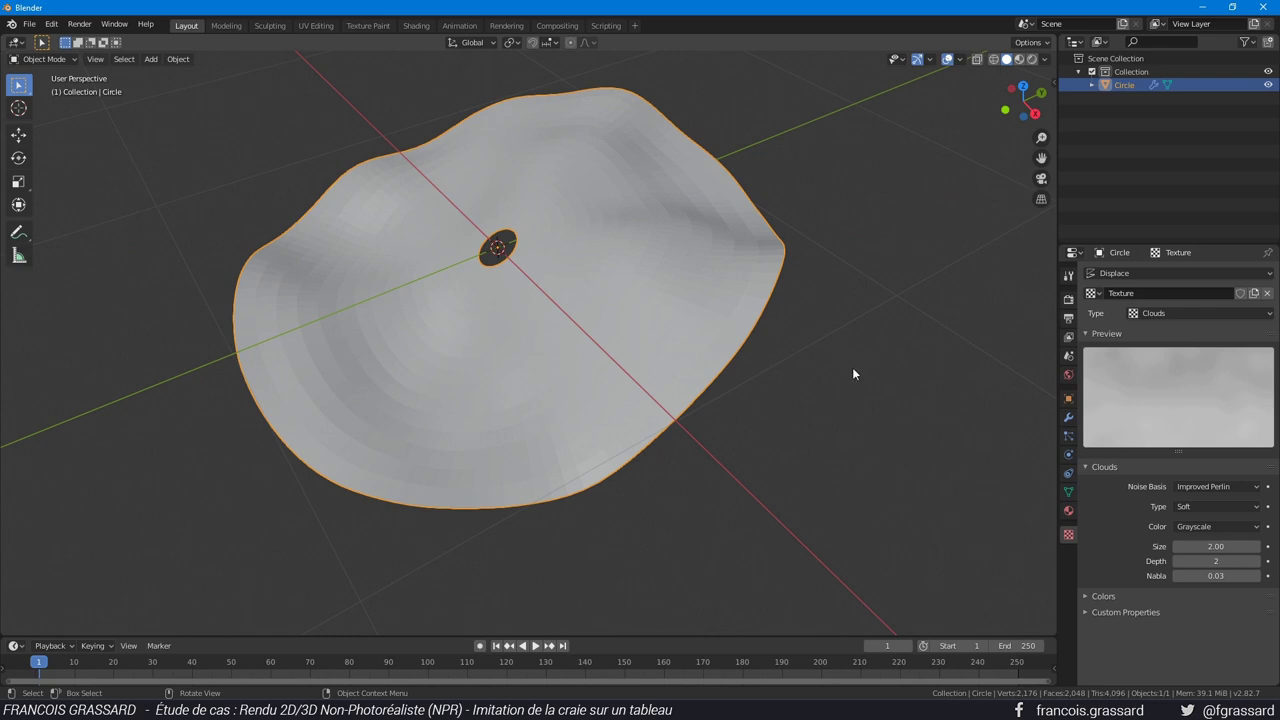
drag(852, 372, 717, 364)
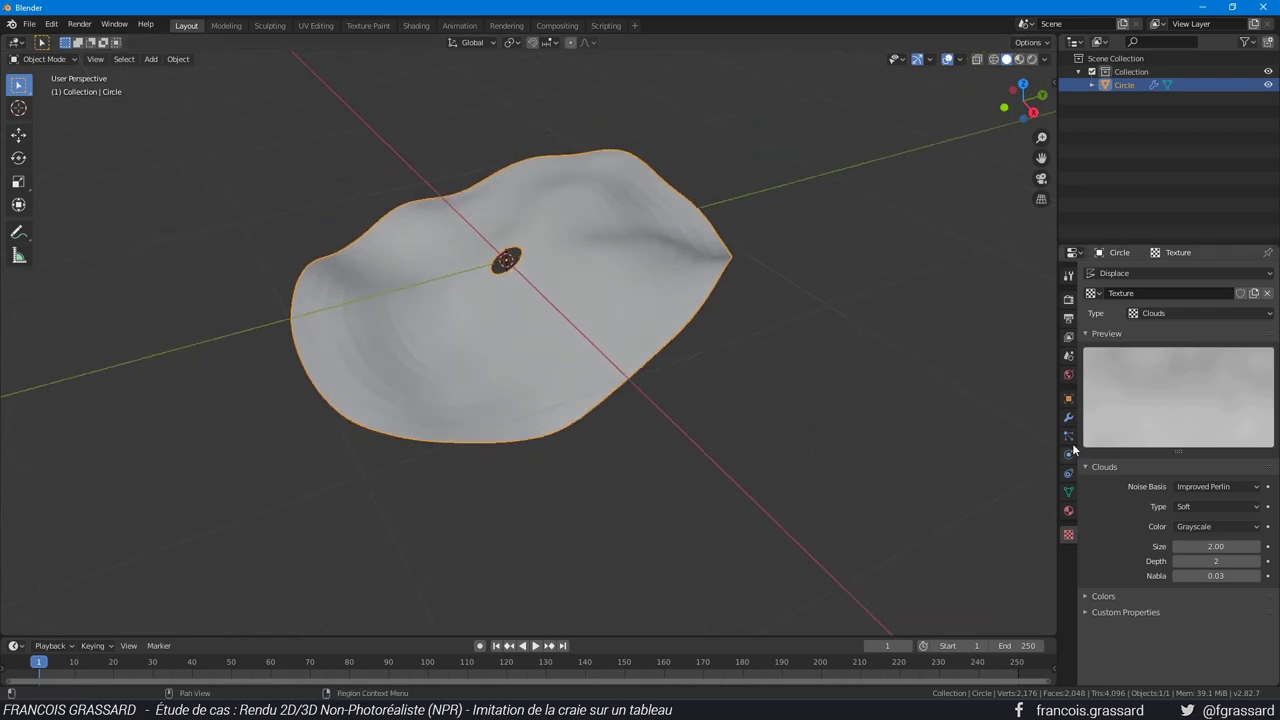
Switch the Displace modifier's texture coordinates from Local to Global and test-move the disc without keeping it.
click(1068, 418)
click(1092, 293)
click(1092, 293)
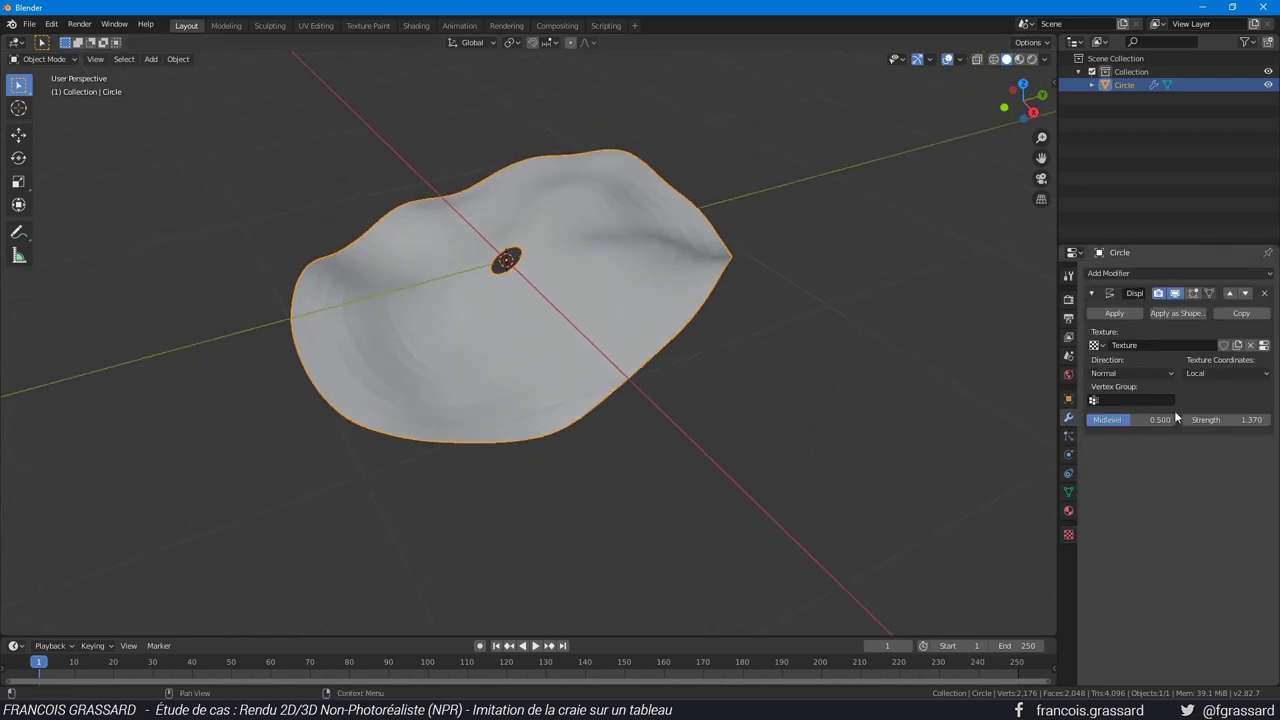
click(1217, 374)
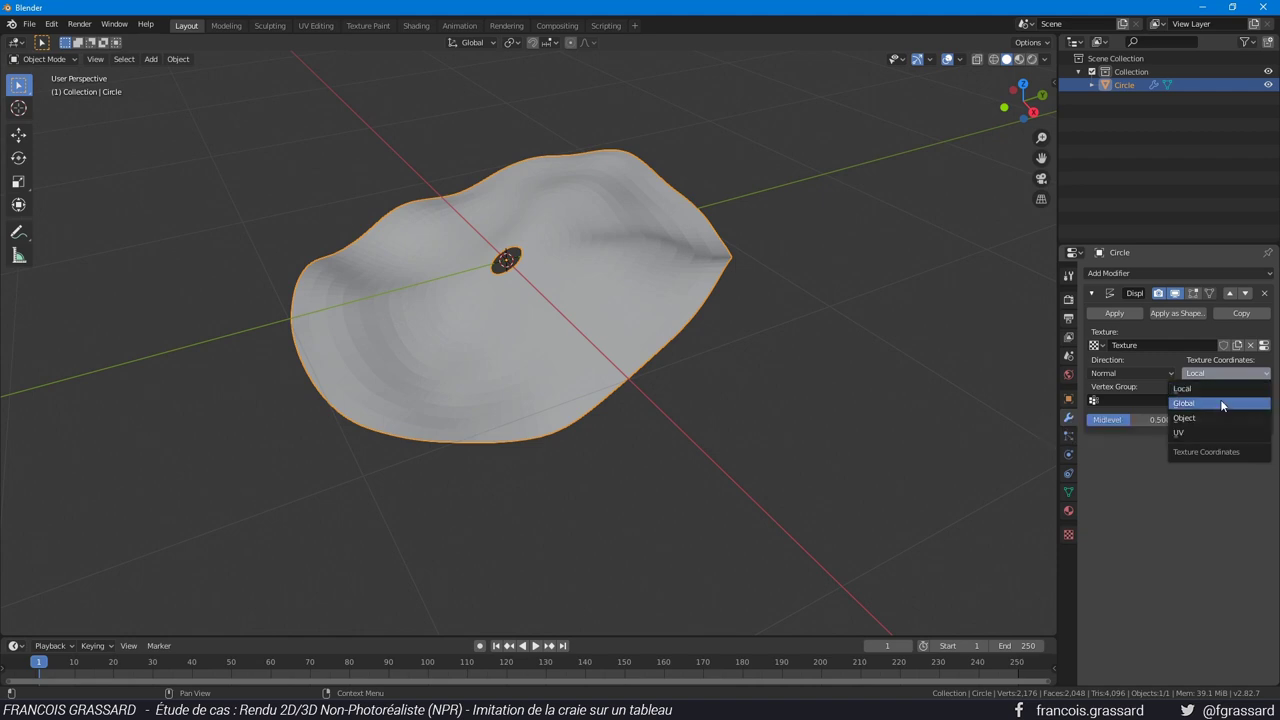
click(1220, 401)
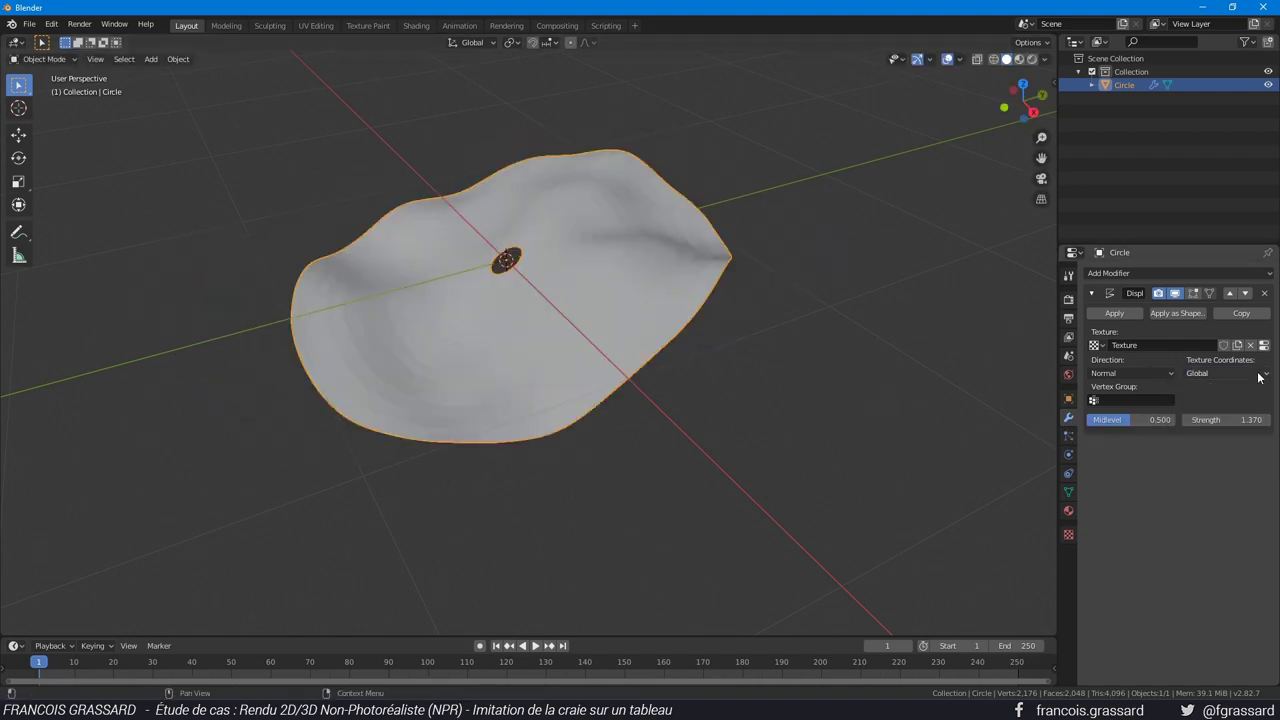
click(1245, 373)
click(1253, 392)
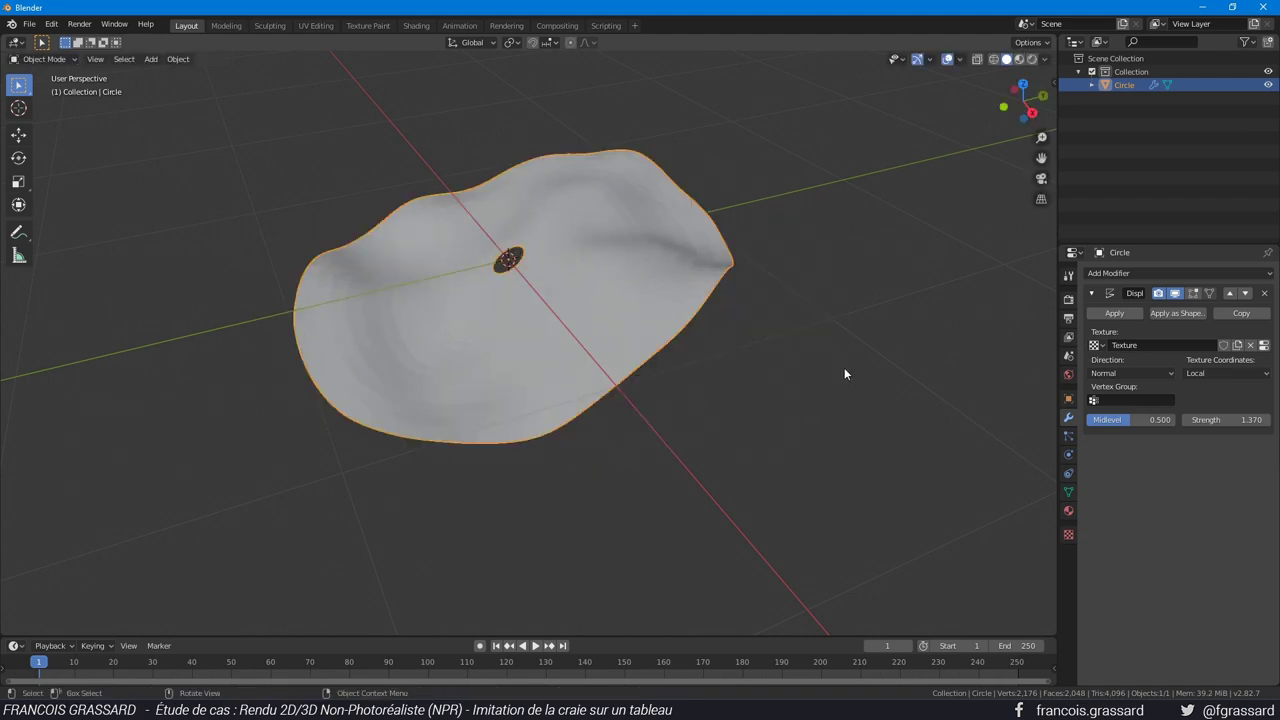
click(1245, 373)
click(1245, 399)
key(g)
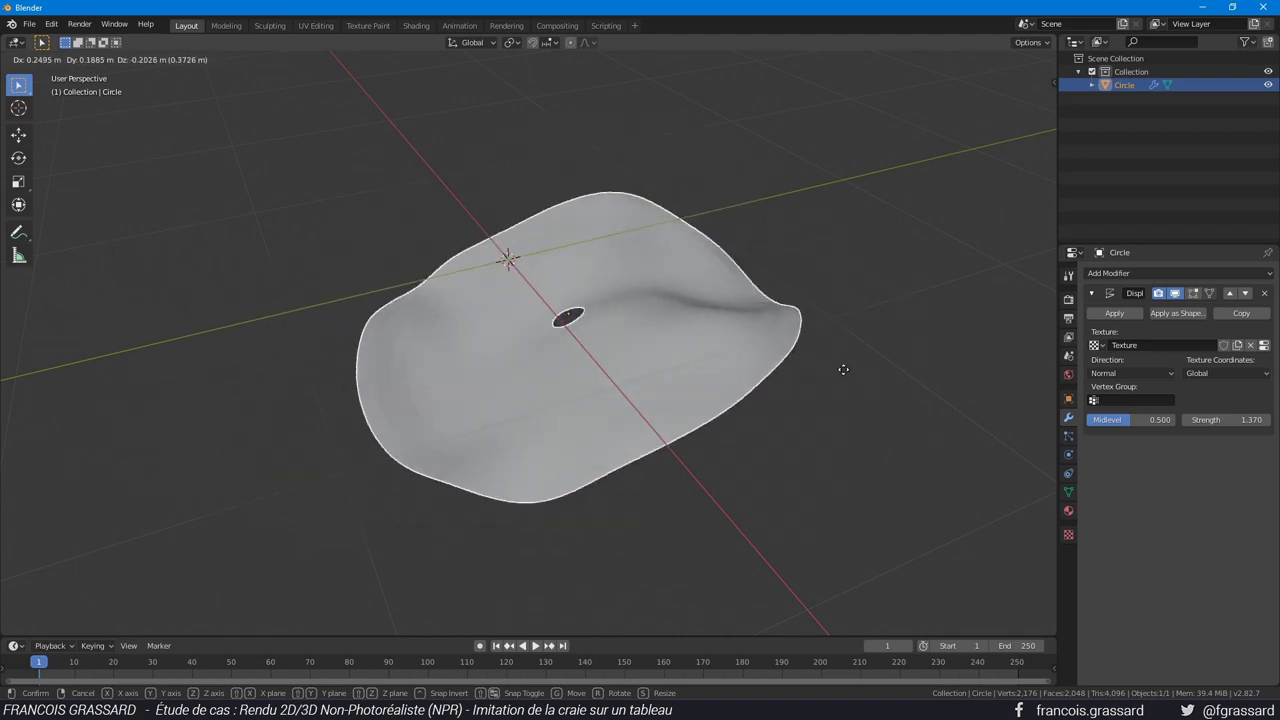
key(Escape)
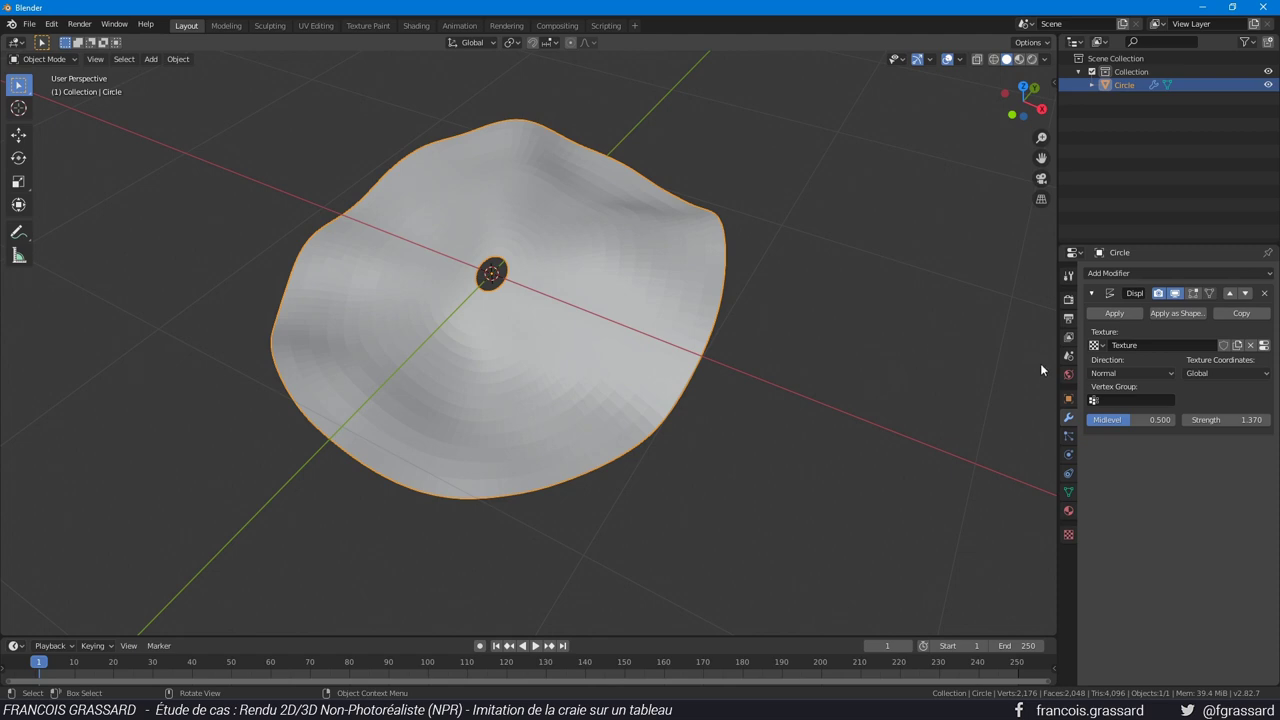
Apply Shade Smooth to the disc.
click(1067, 512)
right_click(686, 329)
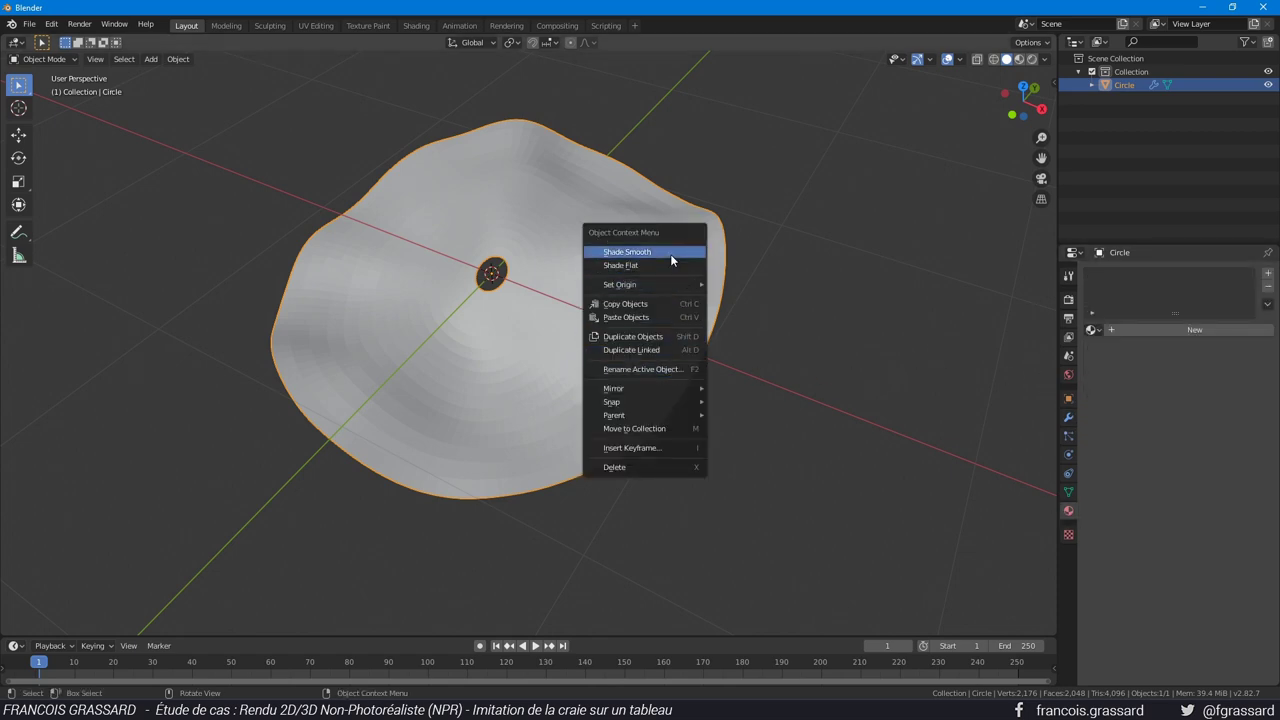
click(670, 254)
Give the disc a new Emission material at strength 2, viewed in Material Preview.
click(1192, 330)
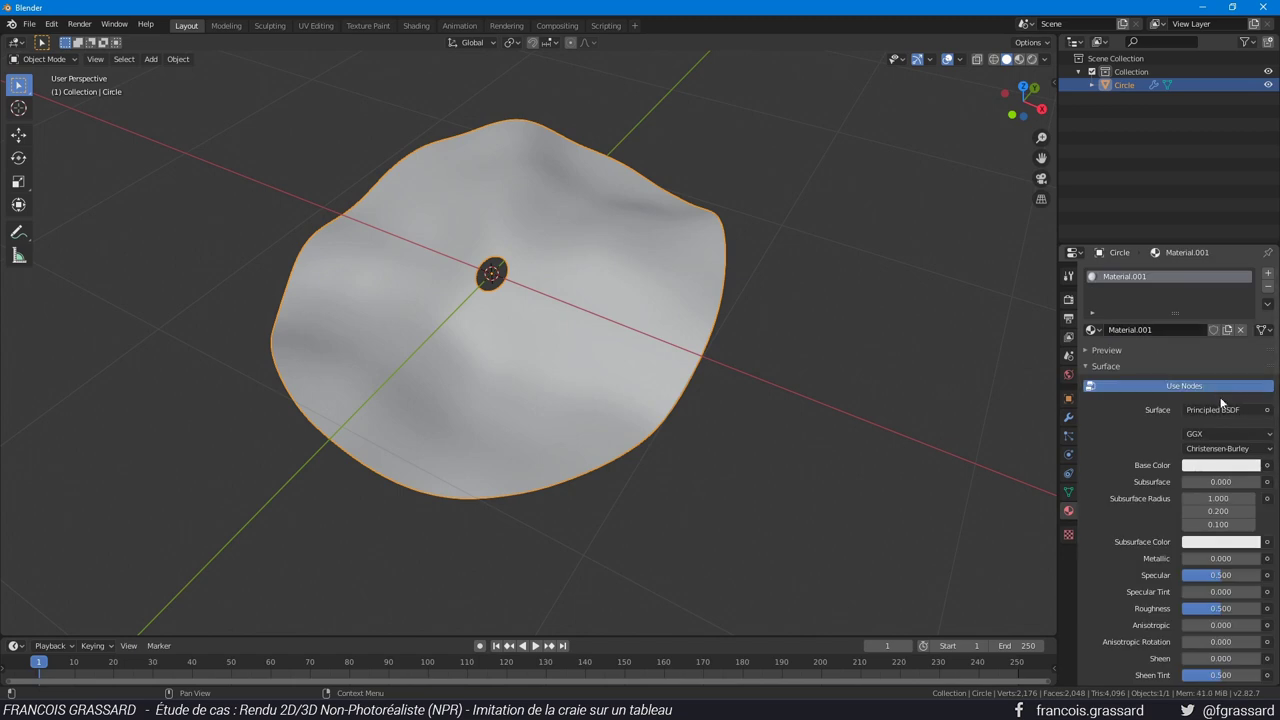
click(1210, 410)
click(1104, 145)
key(z)
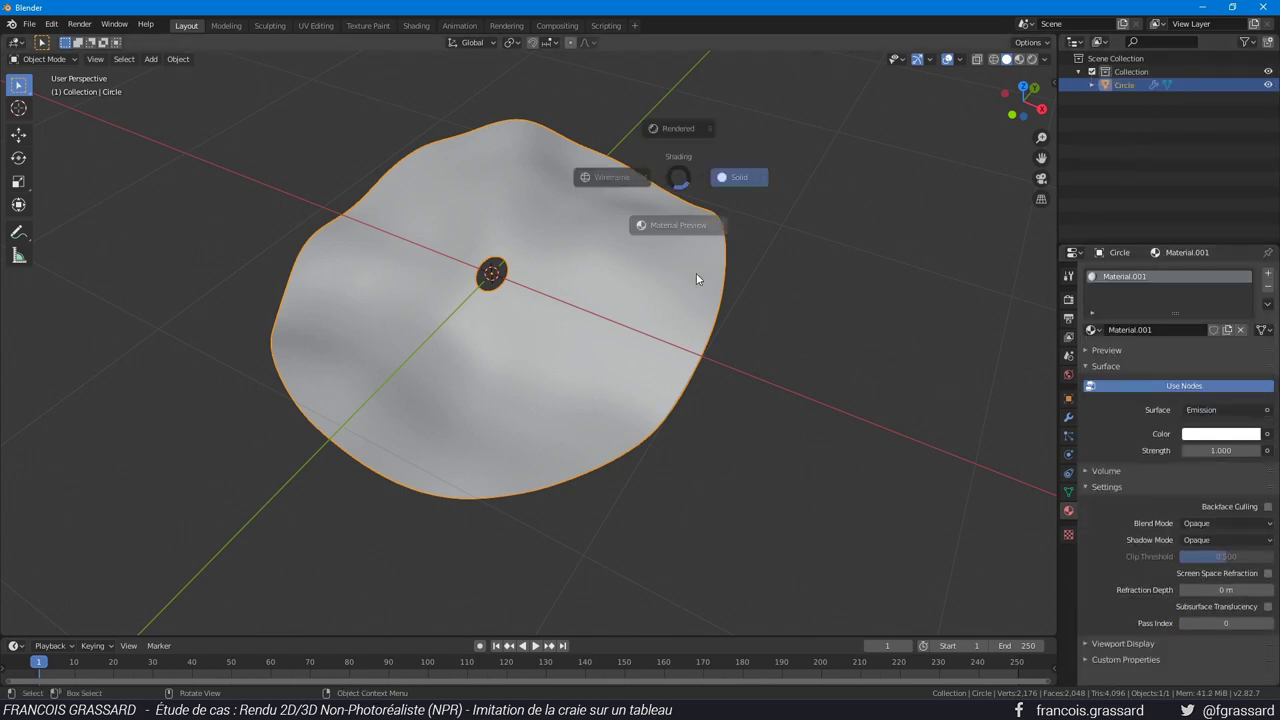
click(700, 277)
mouse_move(686, 289)
mouse_down()
mouse_move(613, 270)
mouse_move(625, 268)
mouse_up()
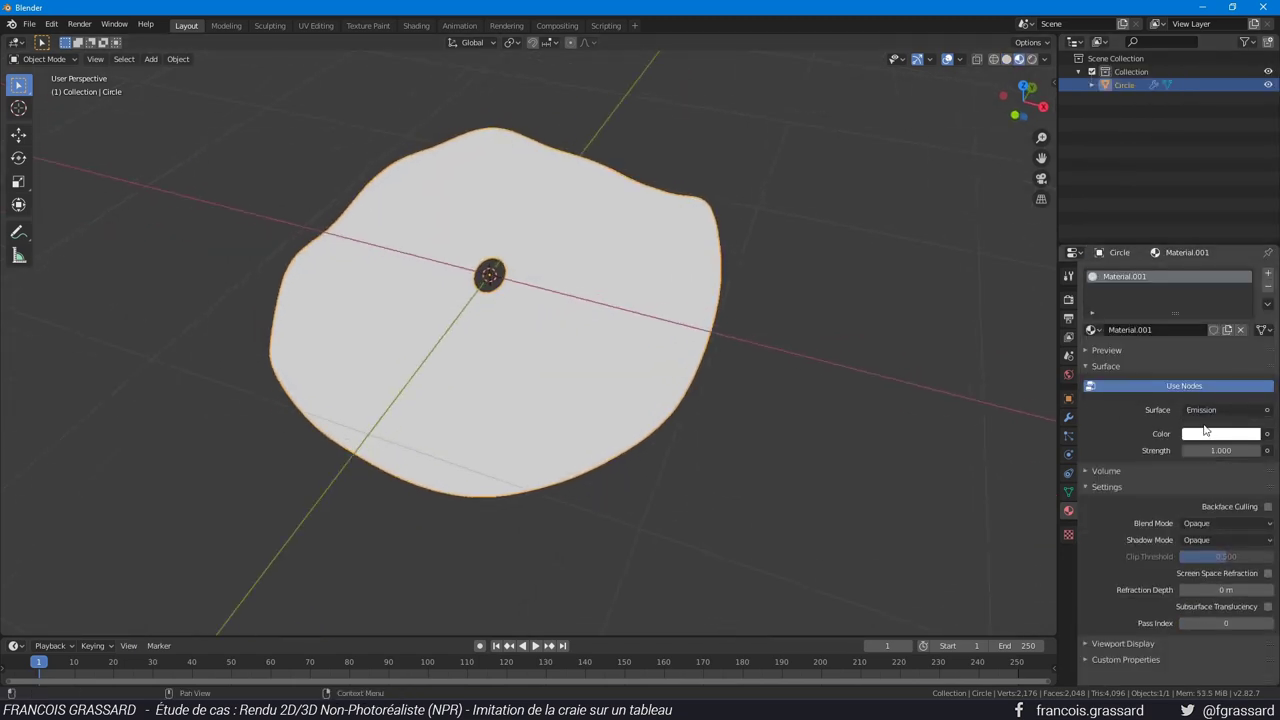
click(1206, 433)
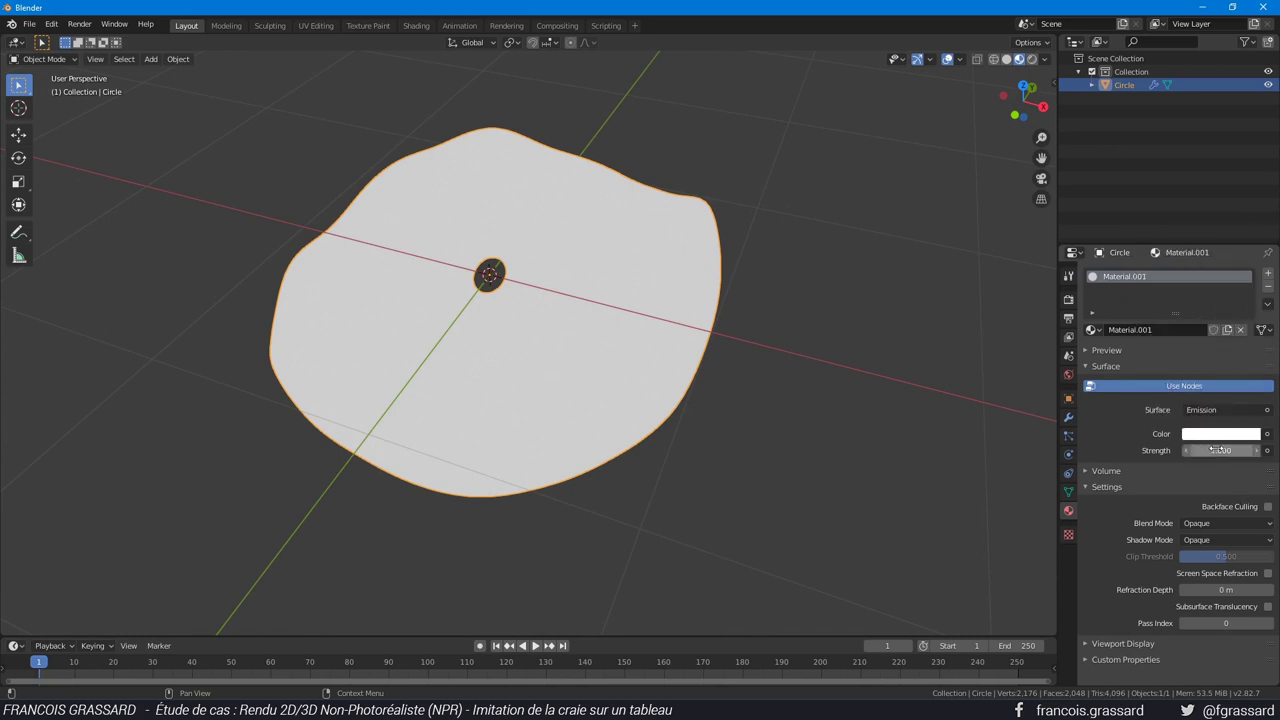
drag(1220, 450, 1250, 450)
click(1220, 450)
text(2)
key(Return)
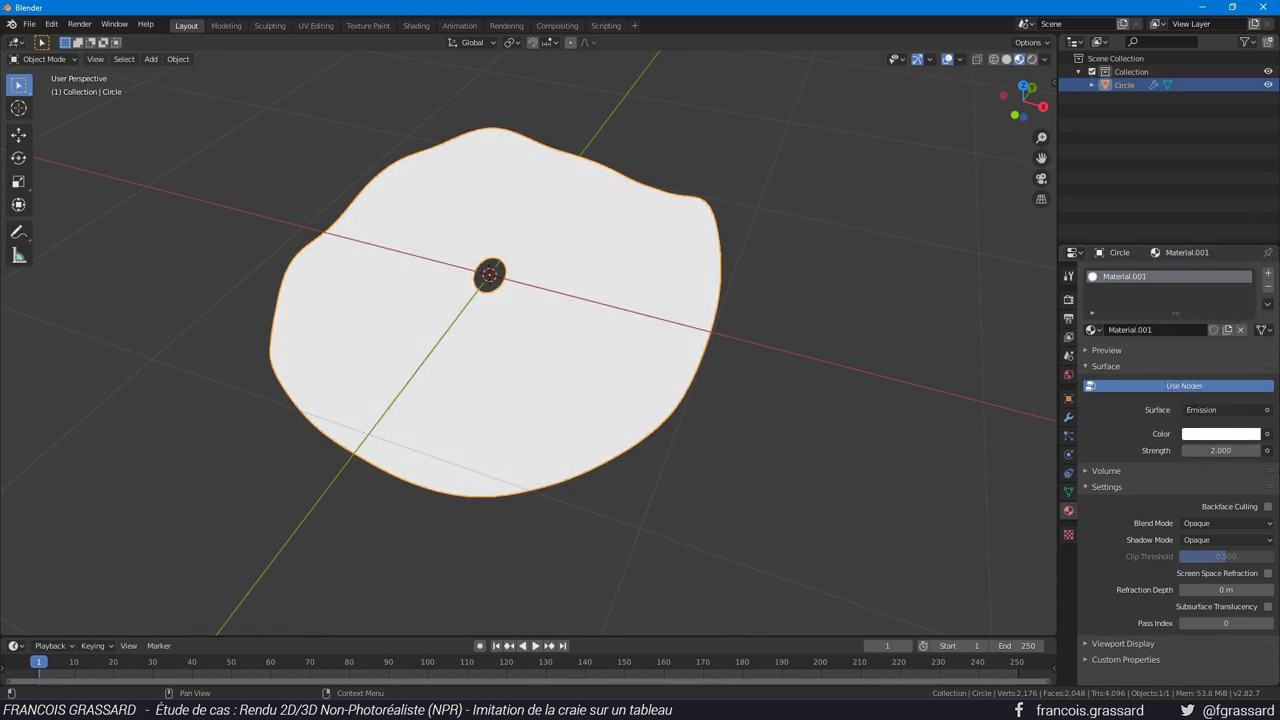
Hide the viewport overlays and test-move the disc, cancelling each move.
drag(745, 312, 710, 316)
drag(700, 360, 706, 350)
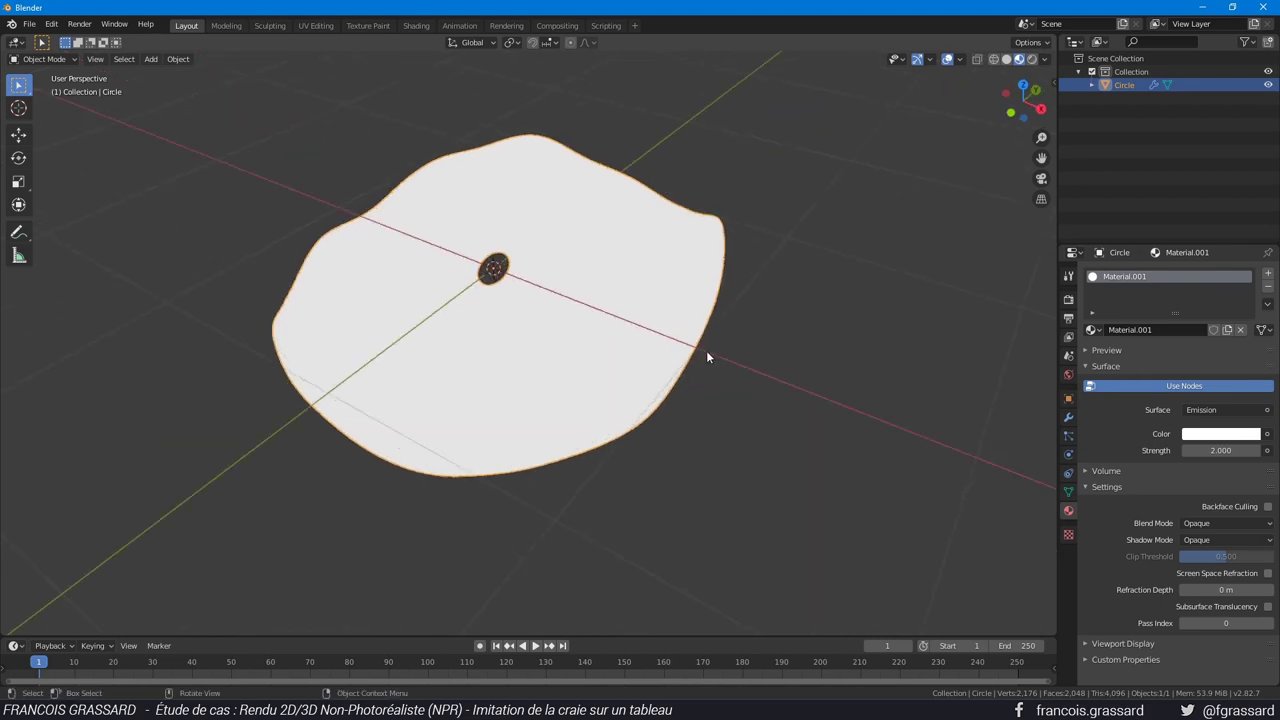
key(g)
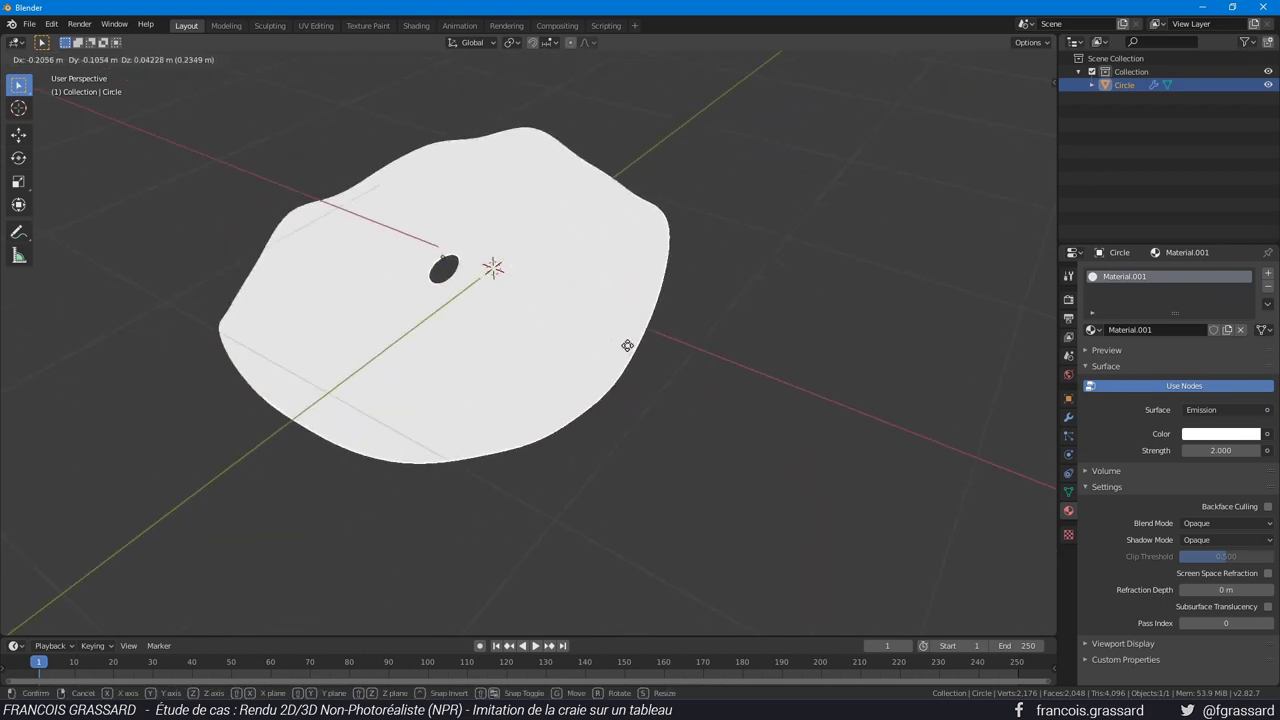
right_click(627, 350)
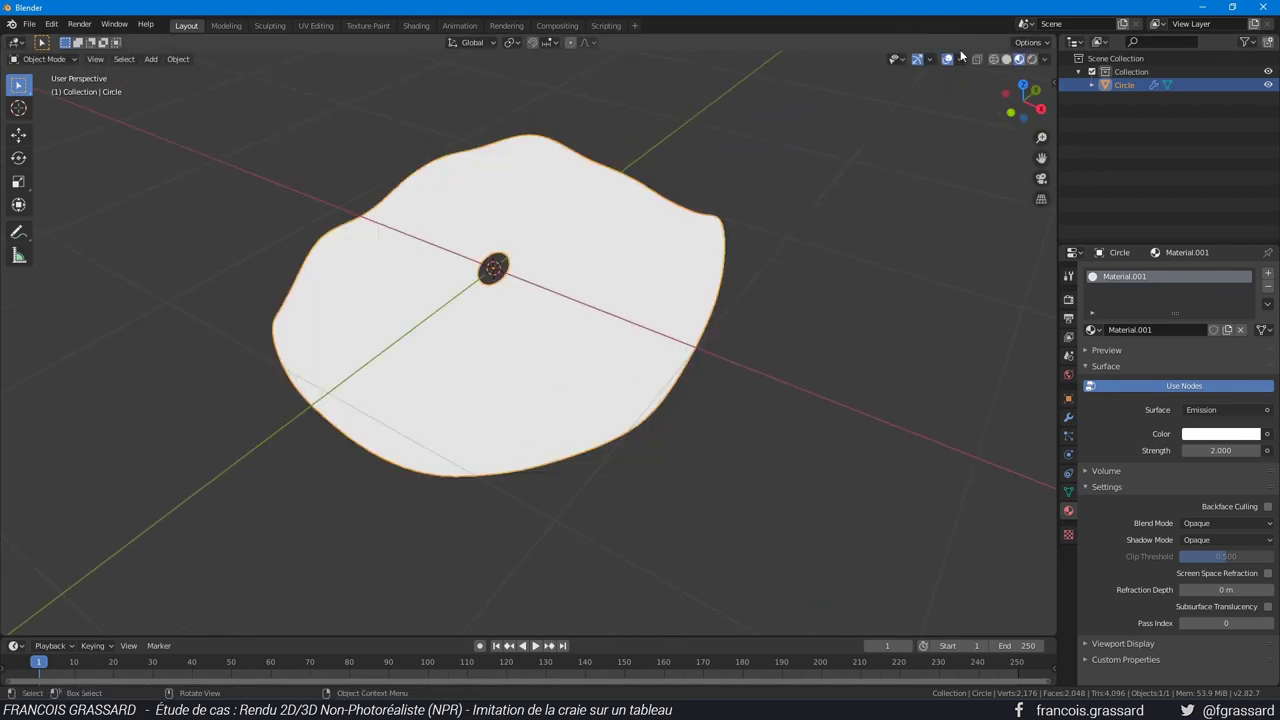
click(947, 59)
key(g)
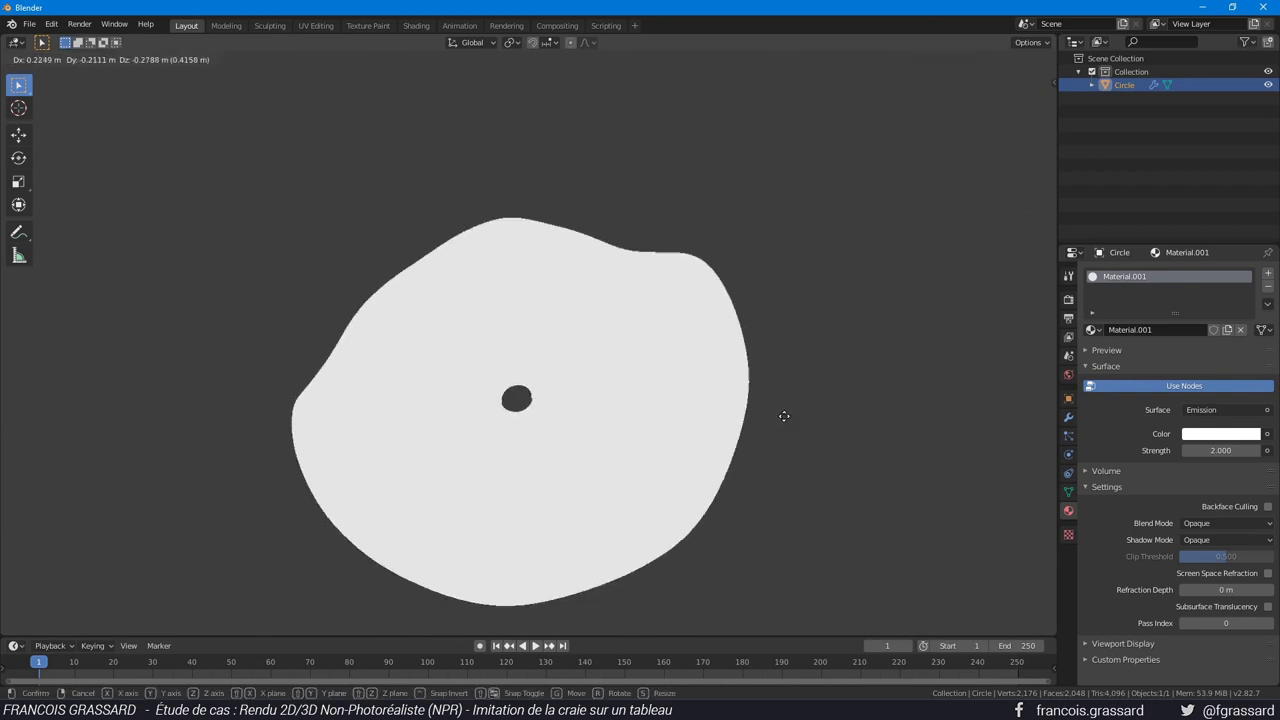
right_click(797, 349)
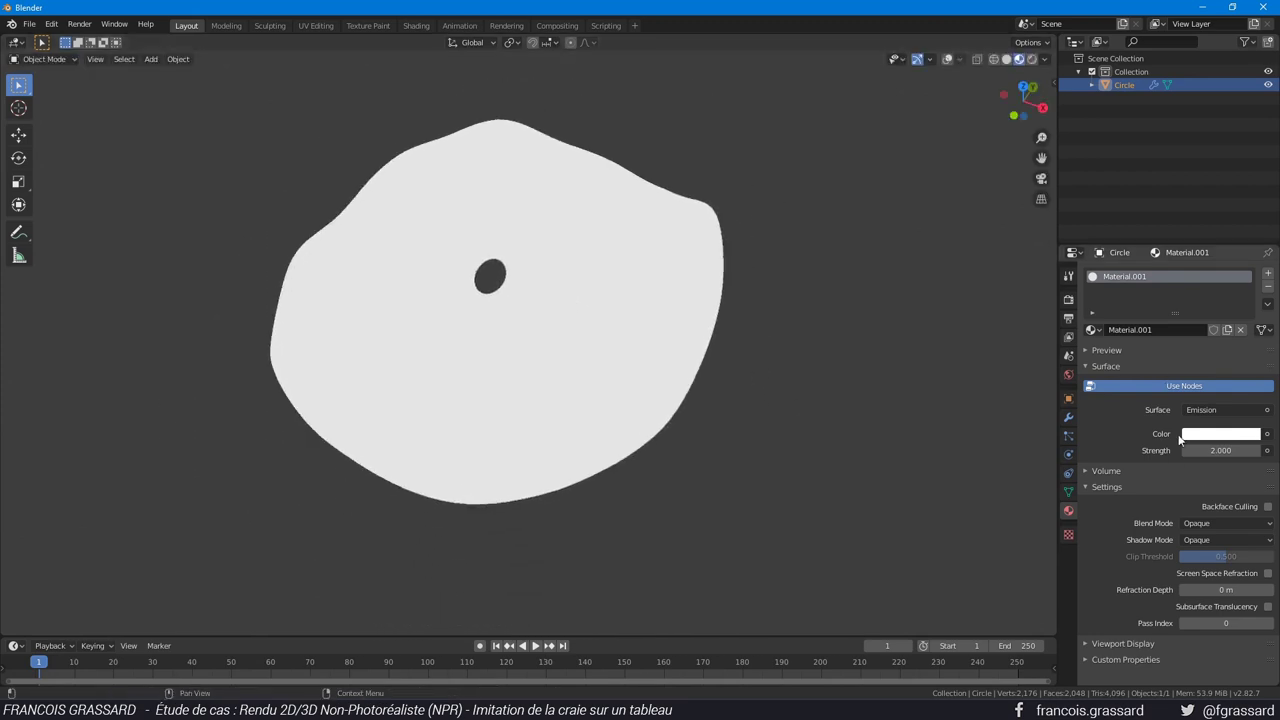
Set the Clouds texture size to 0.25.
click(1068, 418)
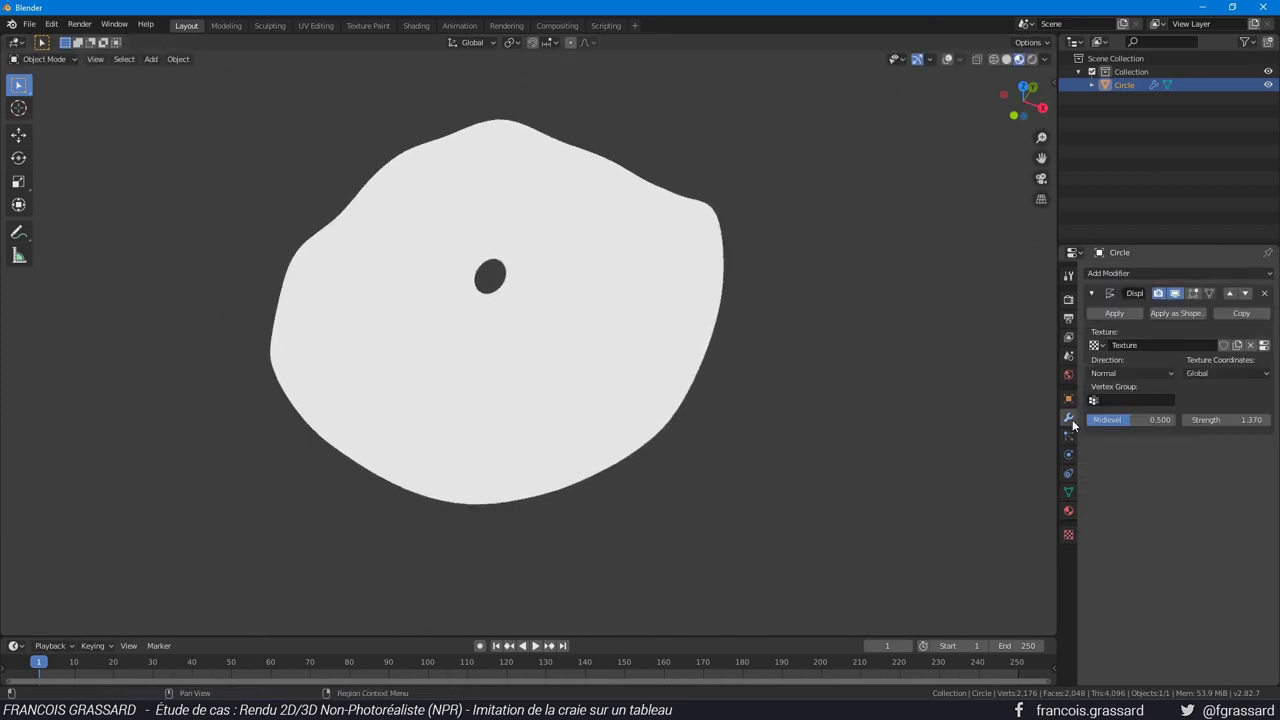
click(1264, 345)
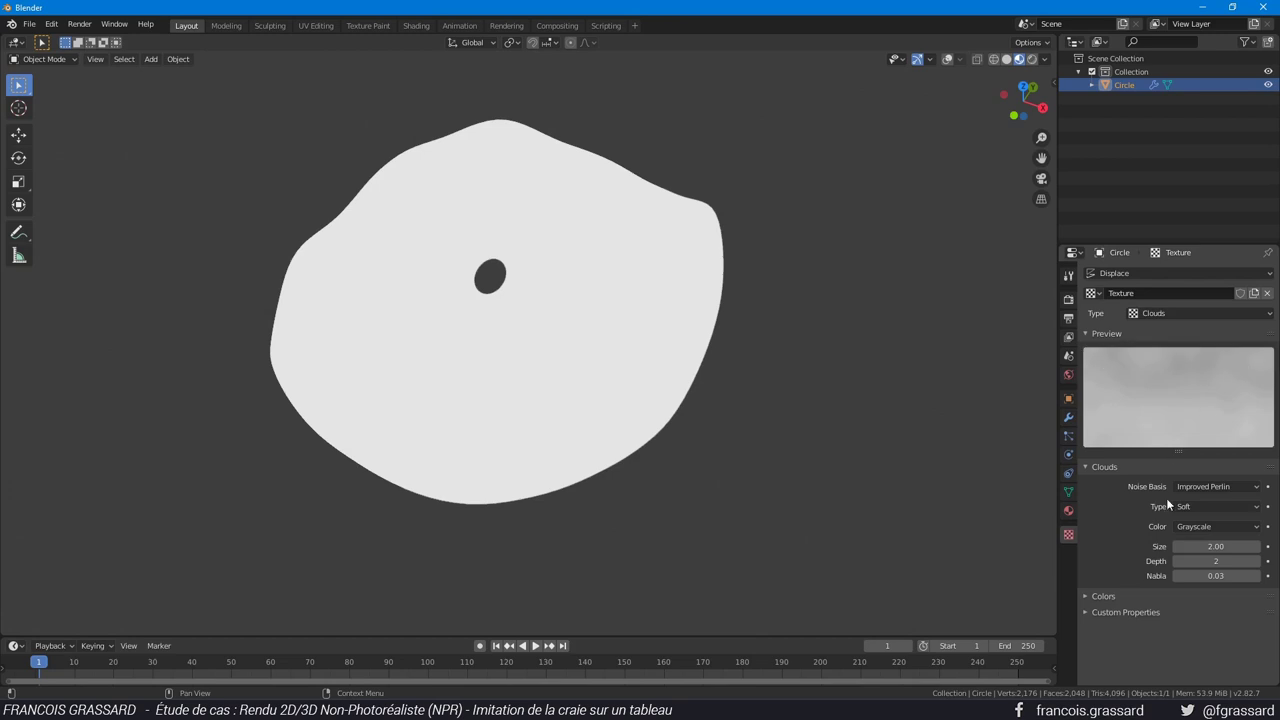
click(1215, 546)
text(1)
key(Return)
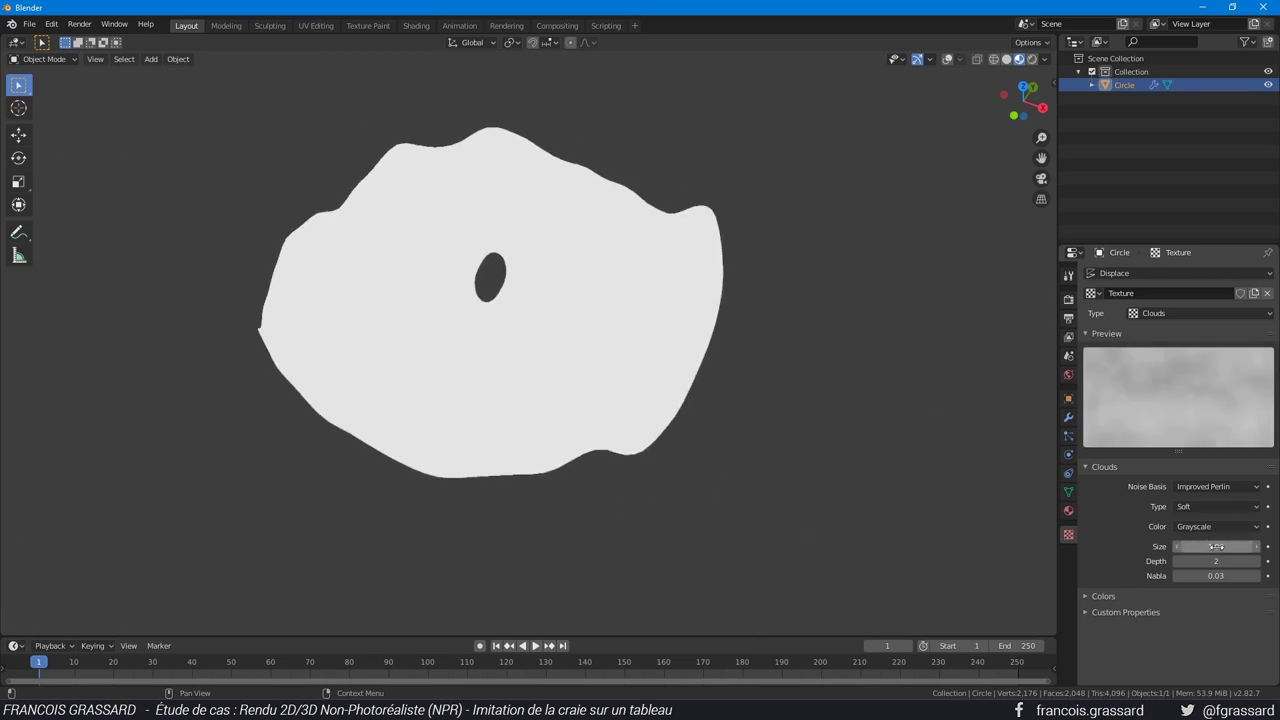
click(1217, 546)
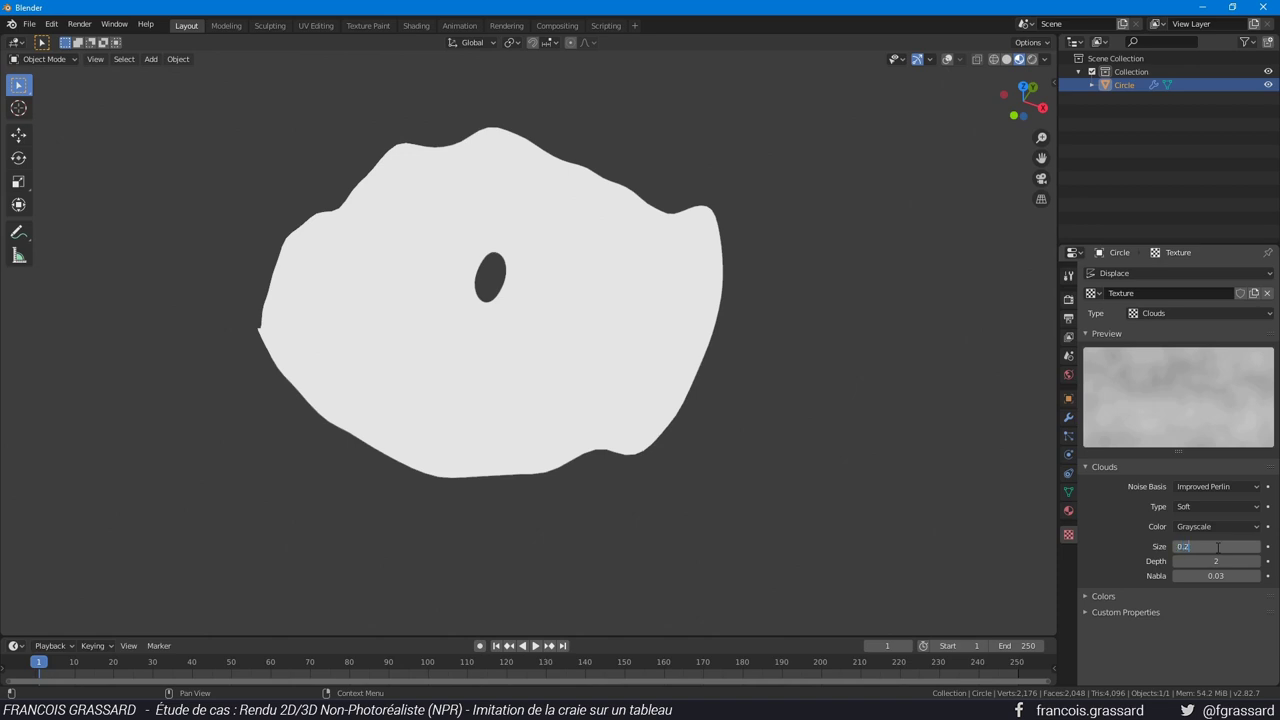
text(5)
key(Return)
mouse_move(722, 307)
mouse_down()
mouse_move(705, 300)
mouse_move(717, 344)
mouse_up()
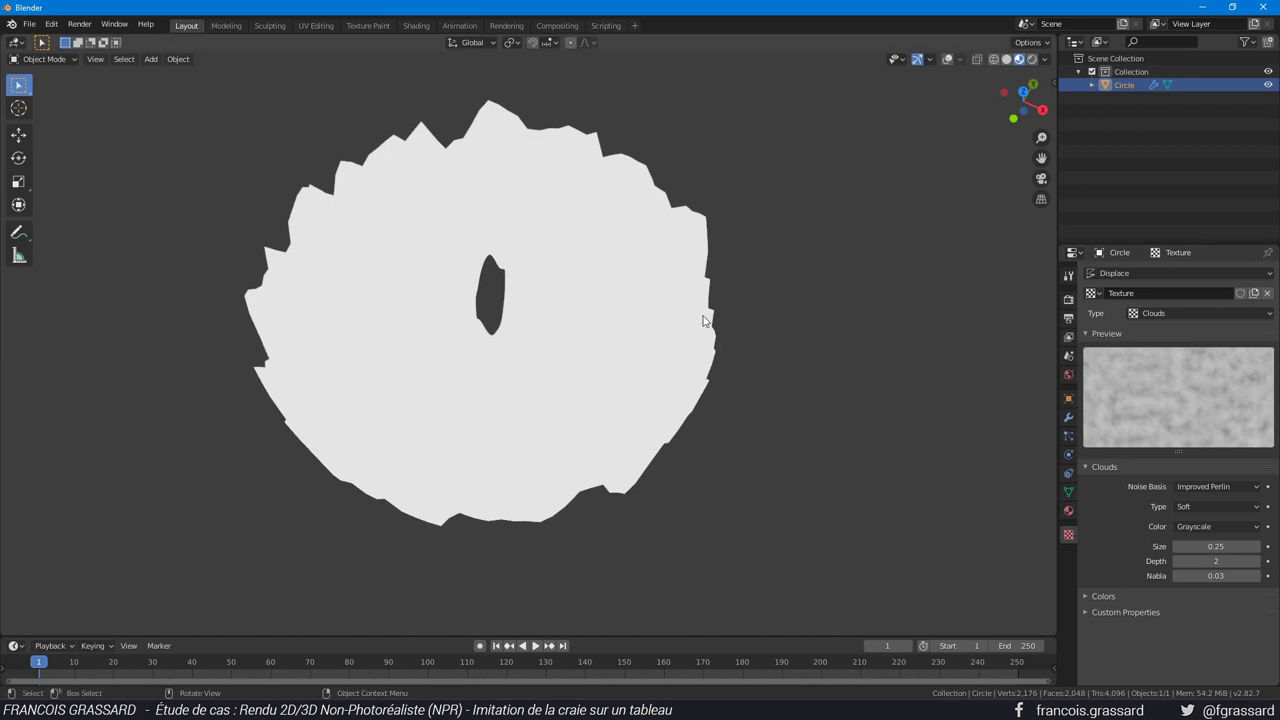
Lower the Displace strength to 0.250, test moving and rotating the disc, then return to After Effects.
click(1068, 417)
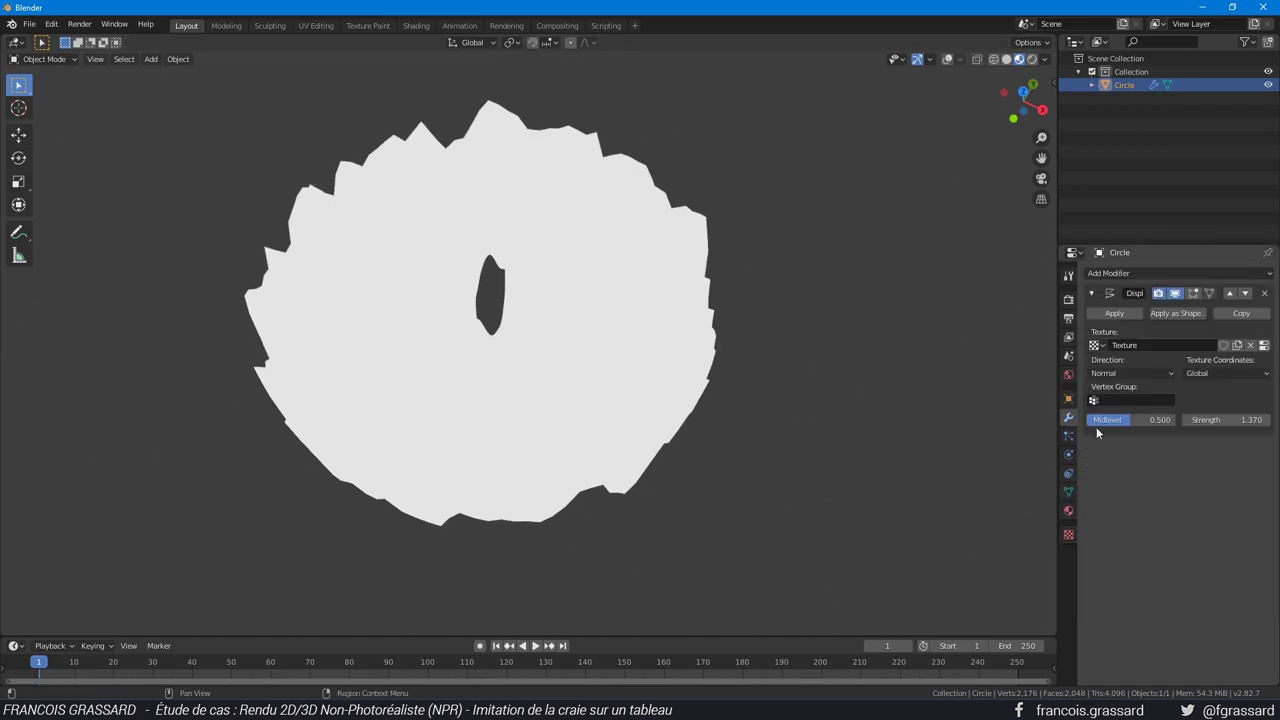
drag(1225, 419, 1245, 419)
click(1225, 419)
text(0.47)
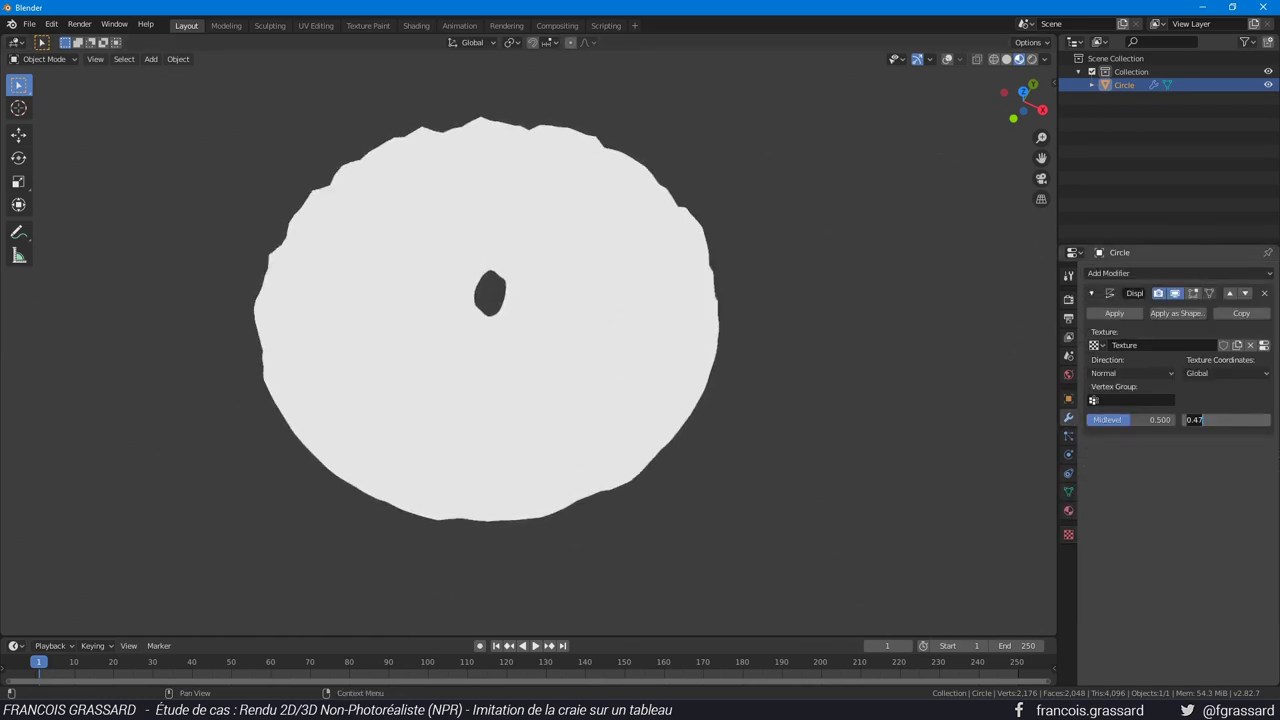
text(25)
key(Return)
key(g)
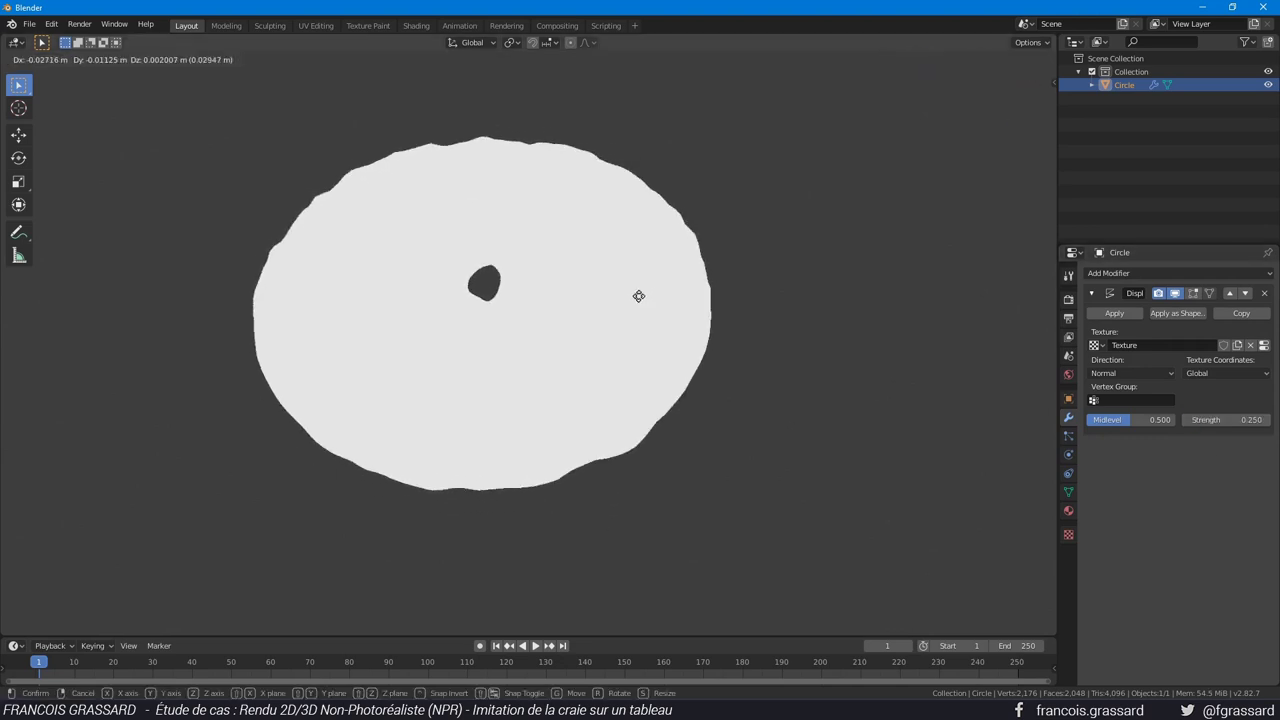
click(660, 343)
key(r)
key(r)
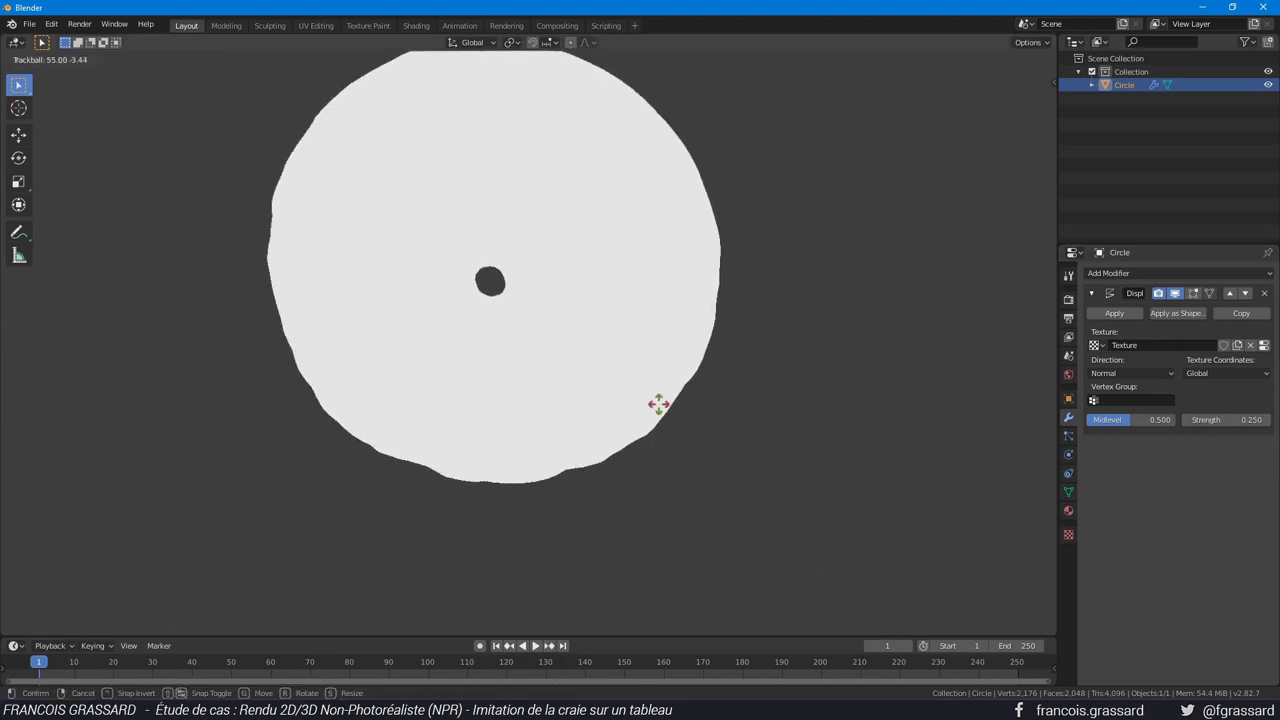
right_click(671, 383)
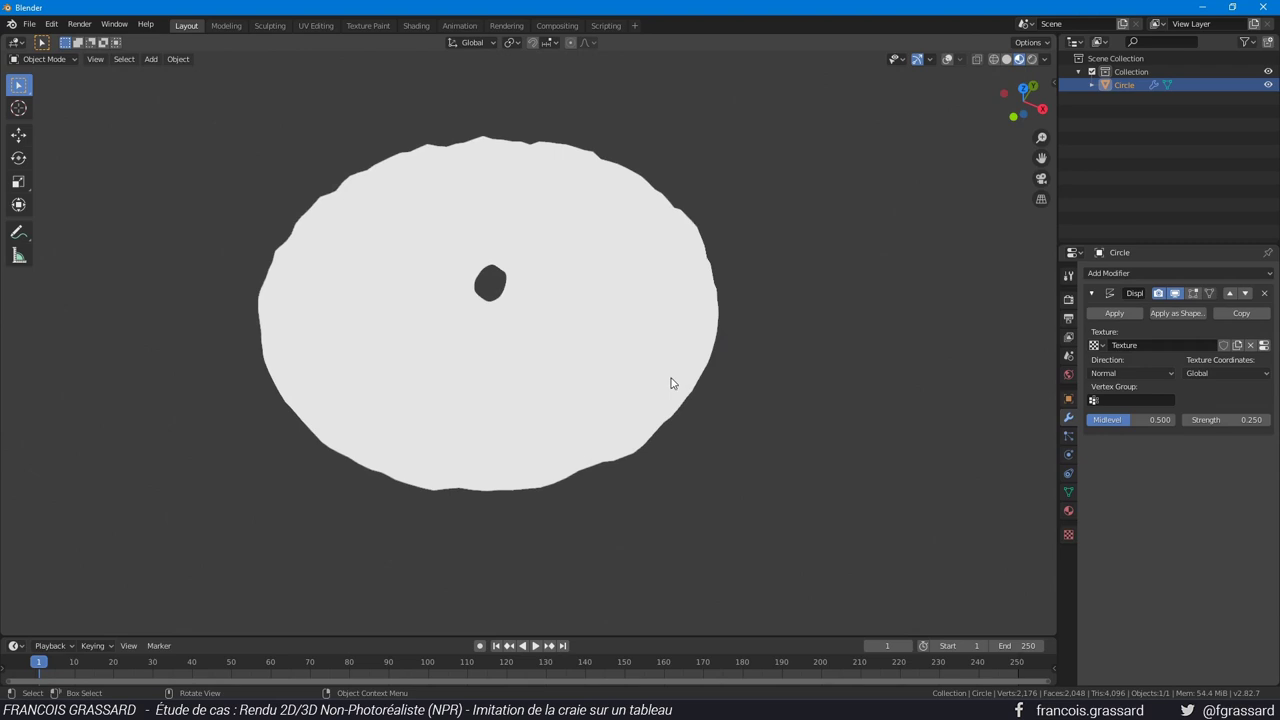
key(alt+Tab)
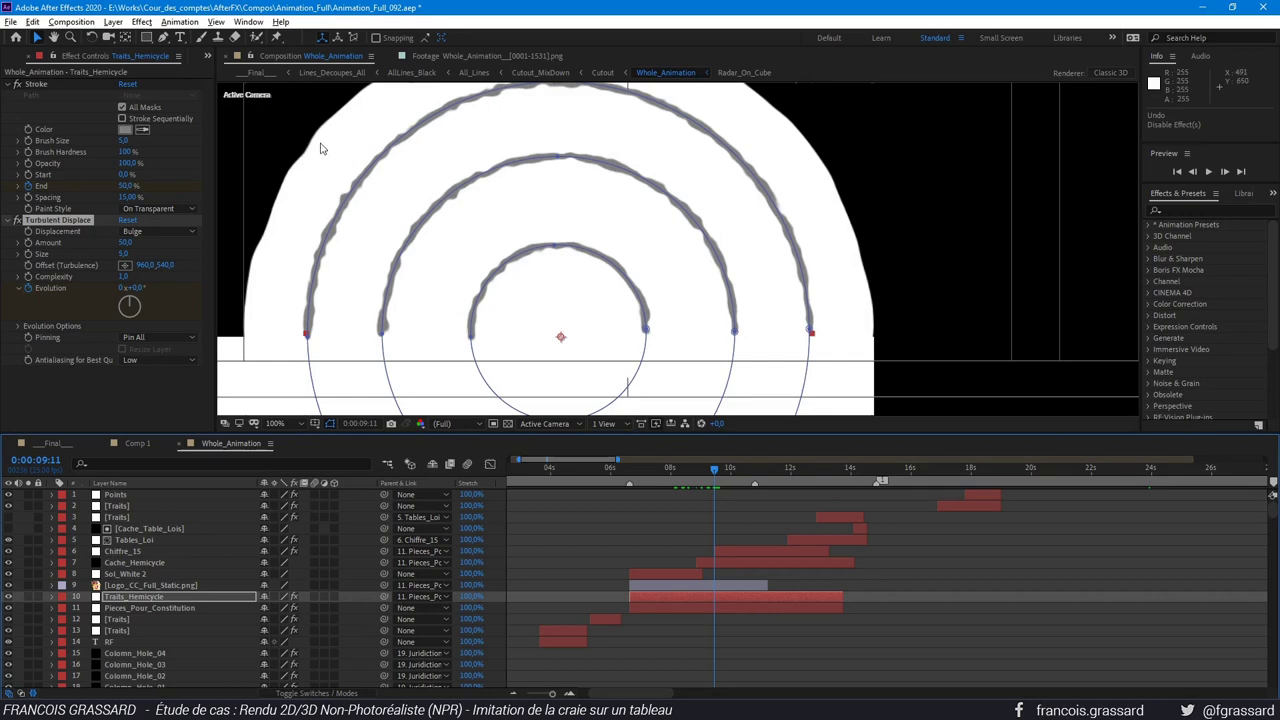
View the Final chalkboard comp, zooming out to 50% and back to 100%.
key(comma)
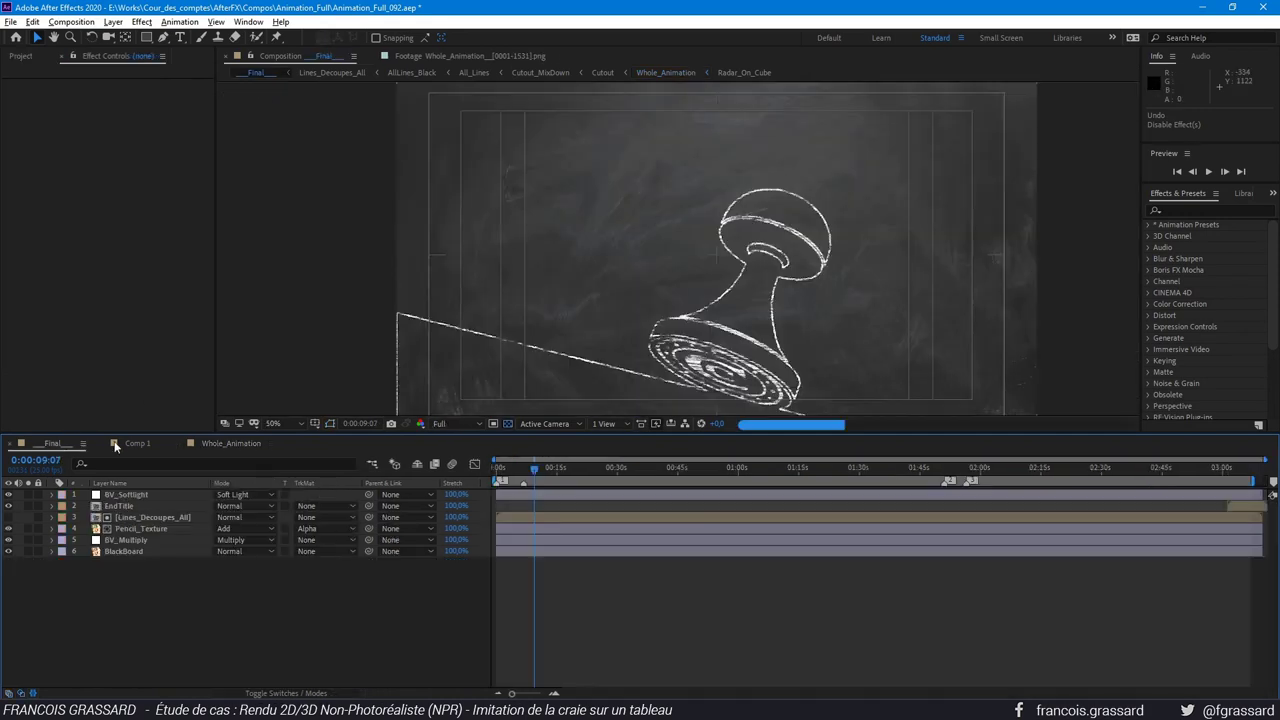
click(47, 446)
key(period)
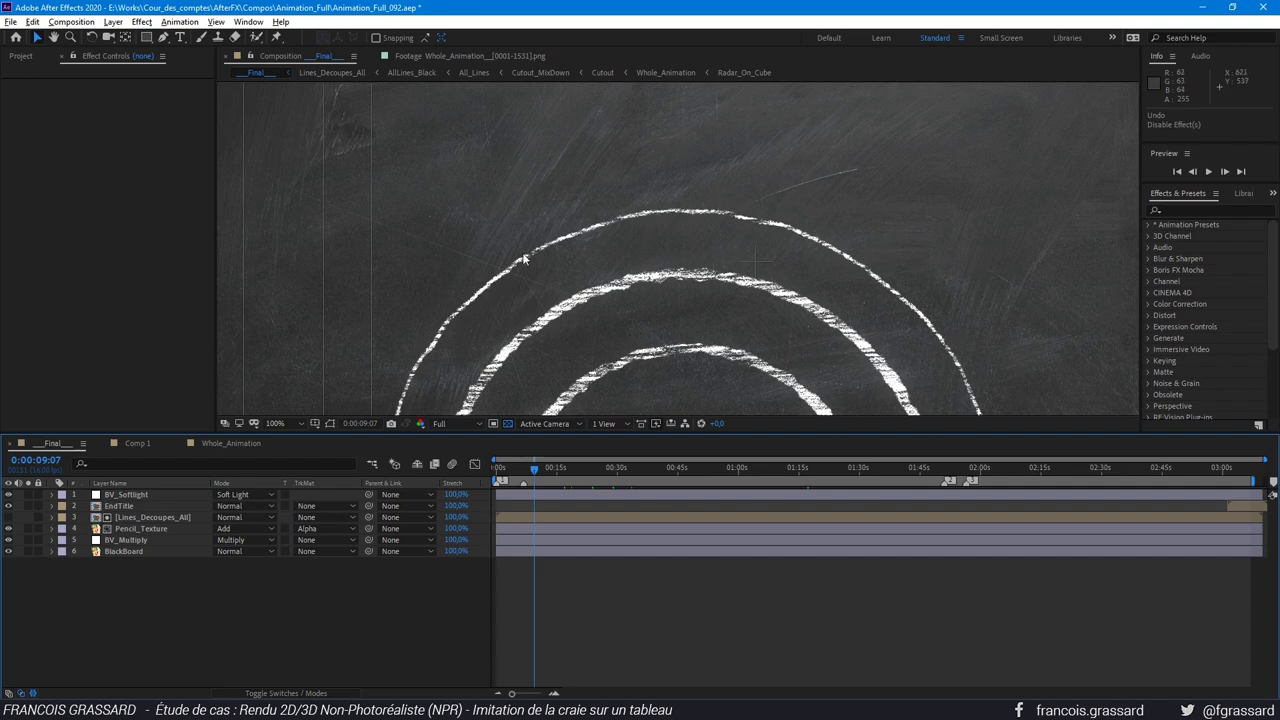
Switch briefly to Blender and back, then show the Project panel and the Whole_Animation comp.
key(alt+Tab)
key(alt+Tab)
key(alt+Tab)
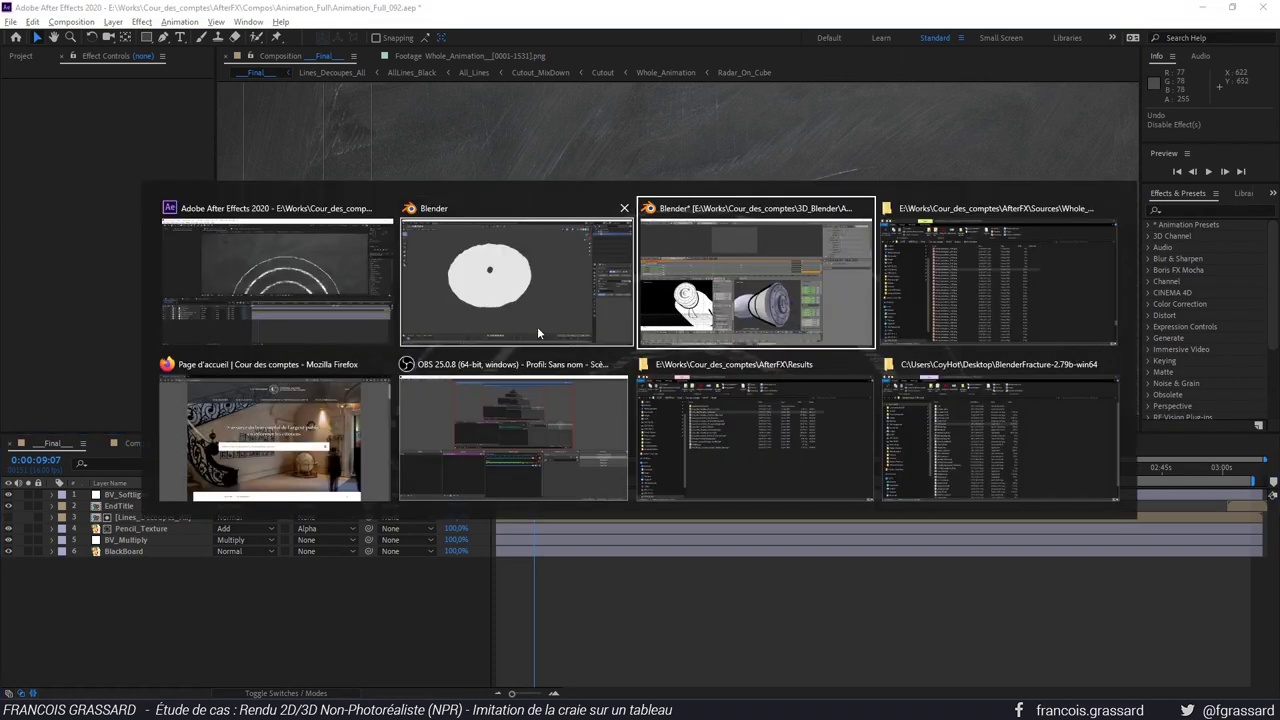
click(274, 257)
key(alt+Tab)
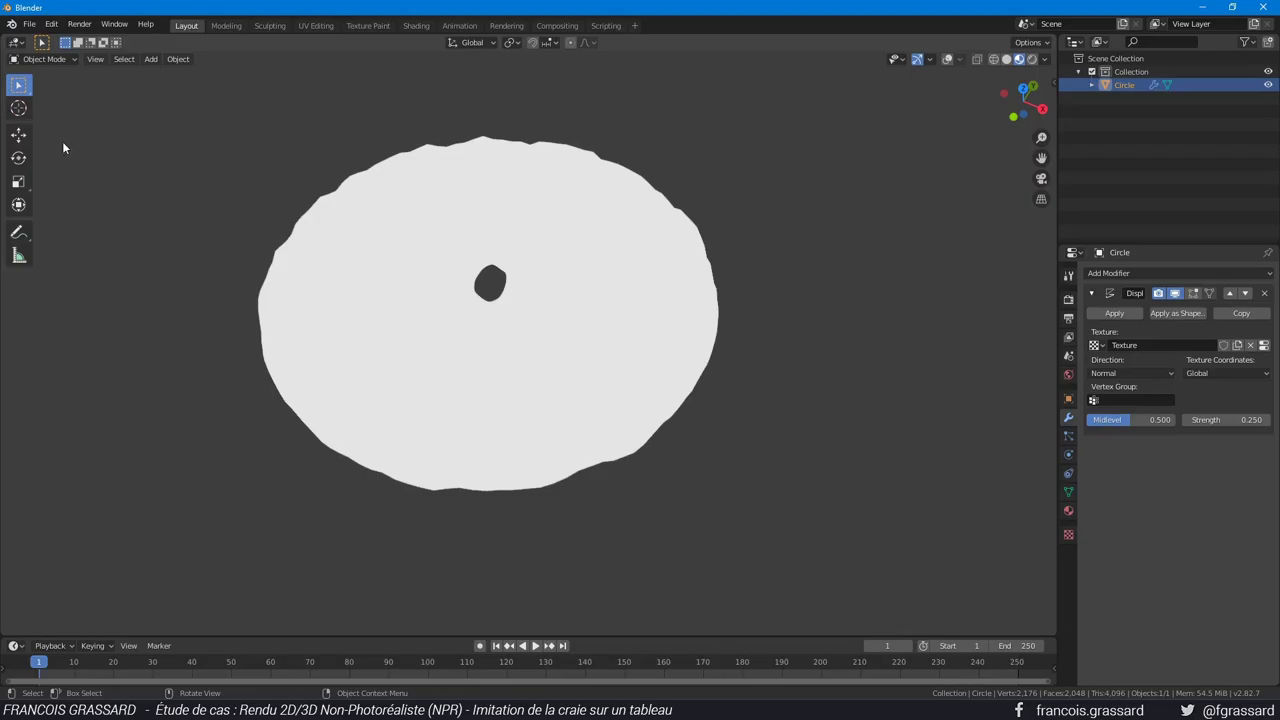
key(alt+Tab)
click(18, 56)
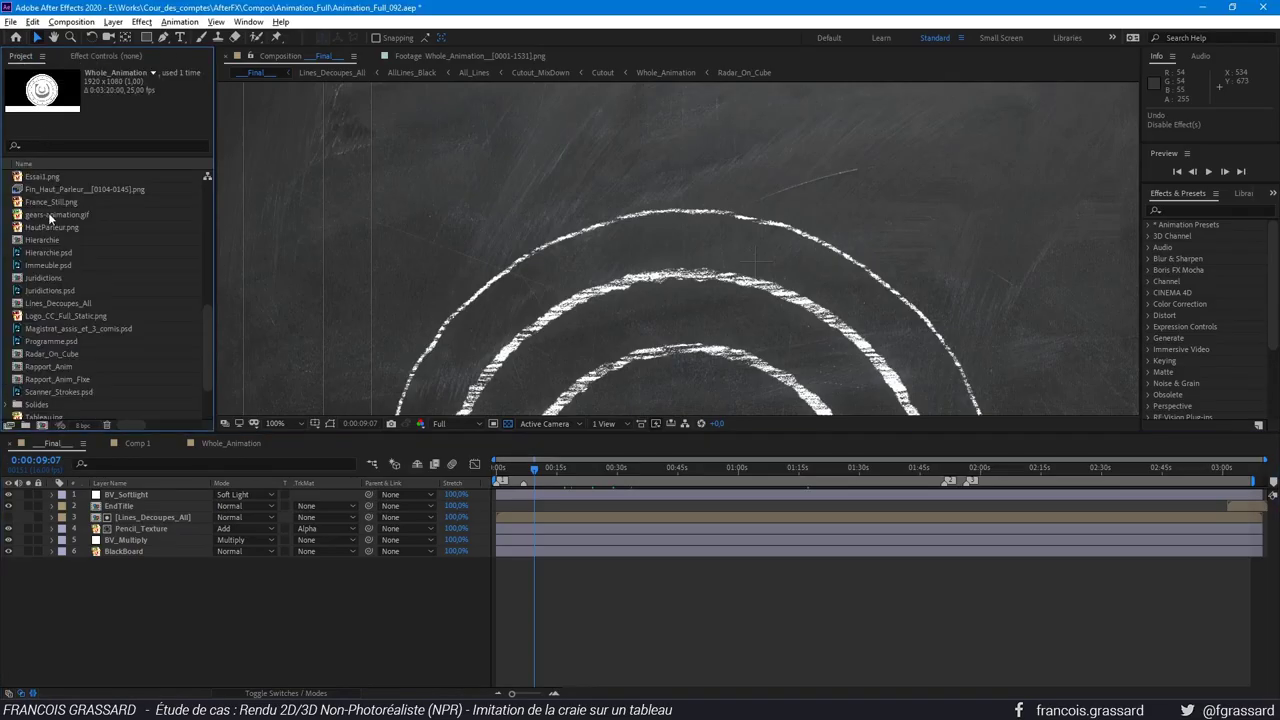
click(231, 443)
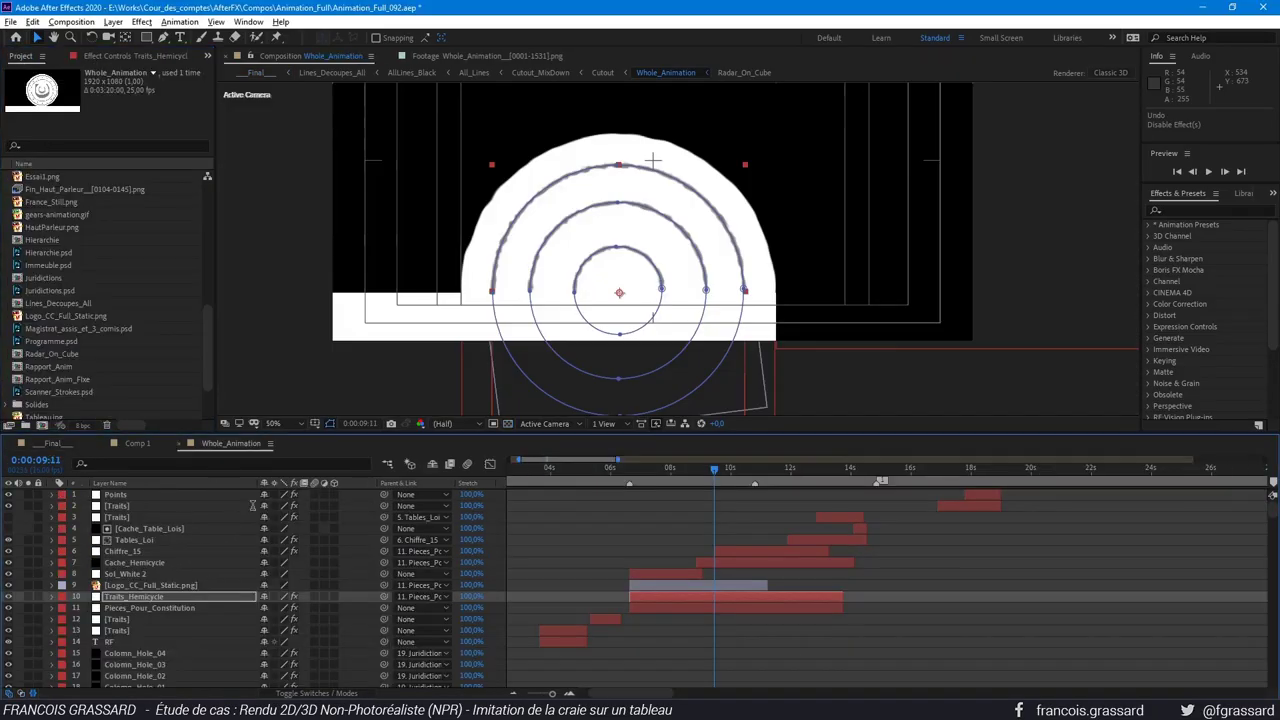
Set the work area start at the XV numeral frame with B and preview from there.
click(571, 468)
mouse_move(601, 470)
mouse_down()
mouse_move(748, 470)
mouse_move(727, 492)
mouse_up()
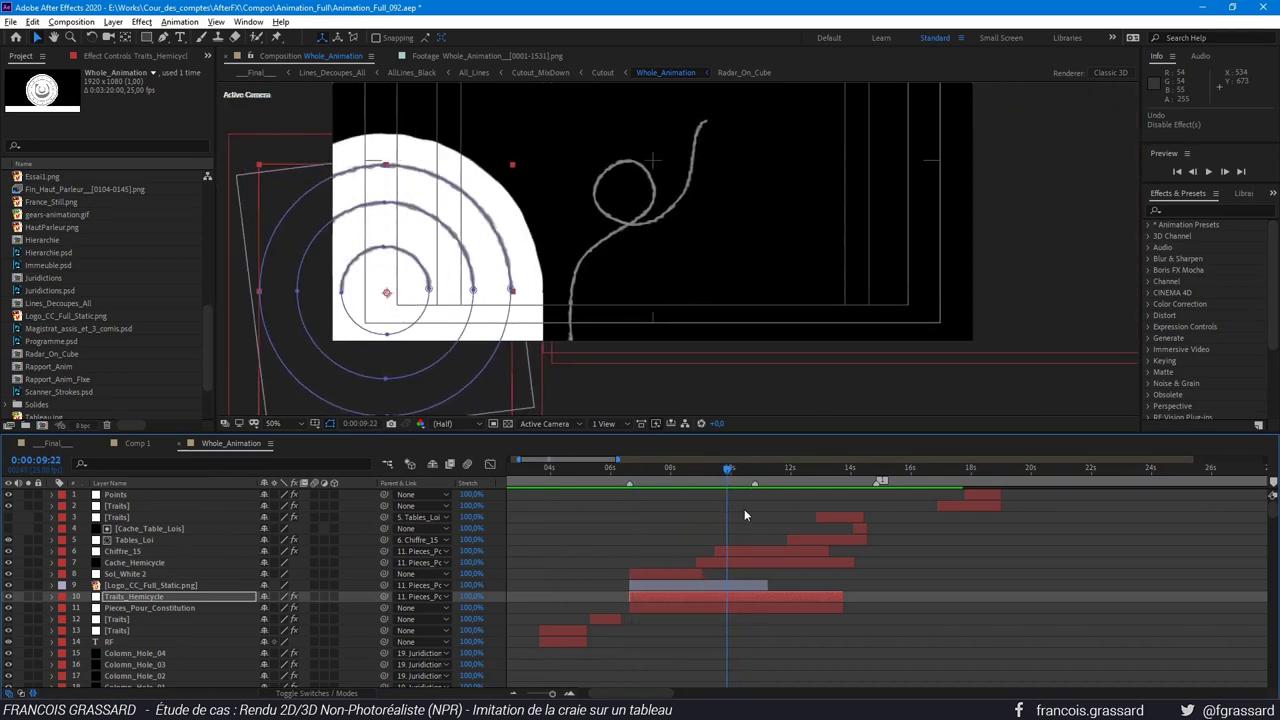
key(b)
key(space)
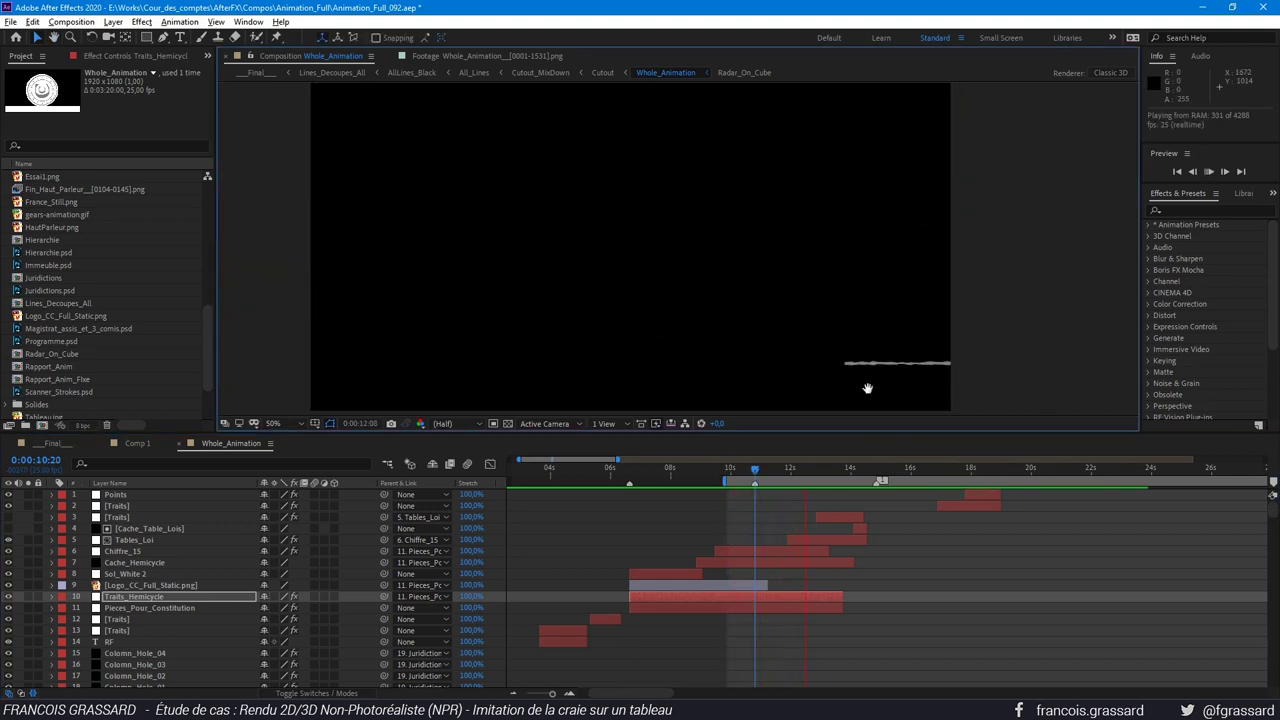
key(space)
Select the Chiffre_15 layer and view its effect settings at 0:00:09:23.
click(734, 468)
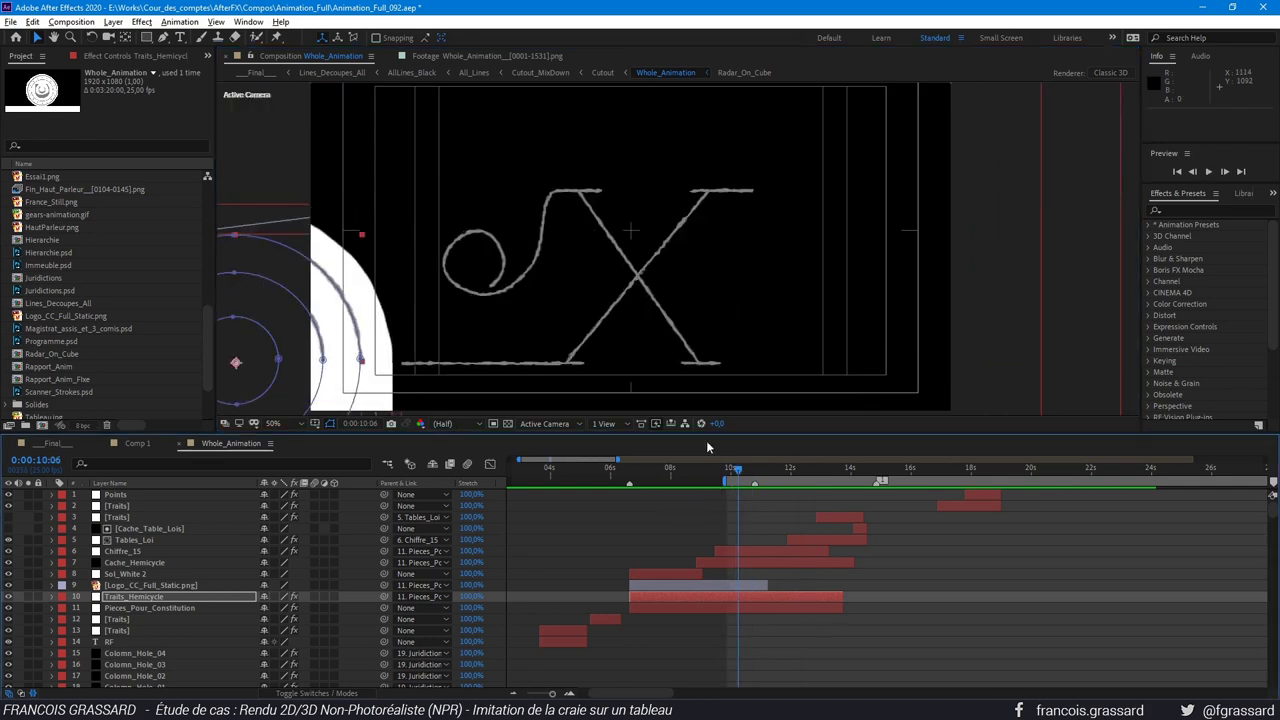
click(575, 367)
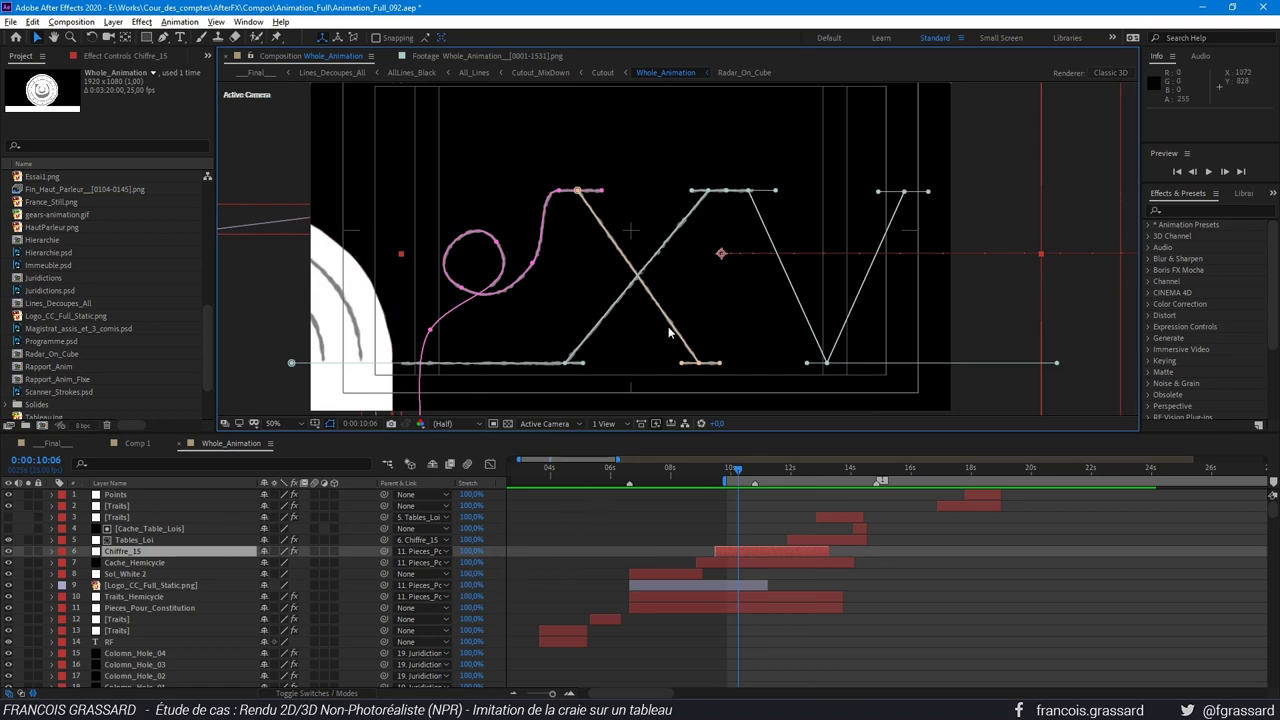
click(125, 56)
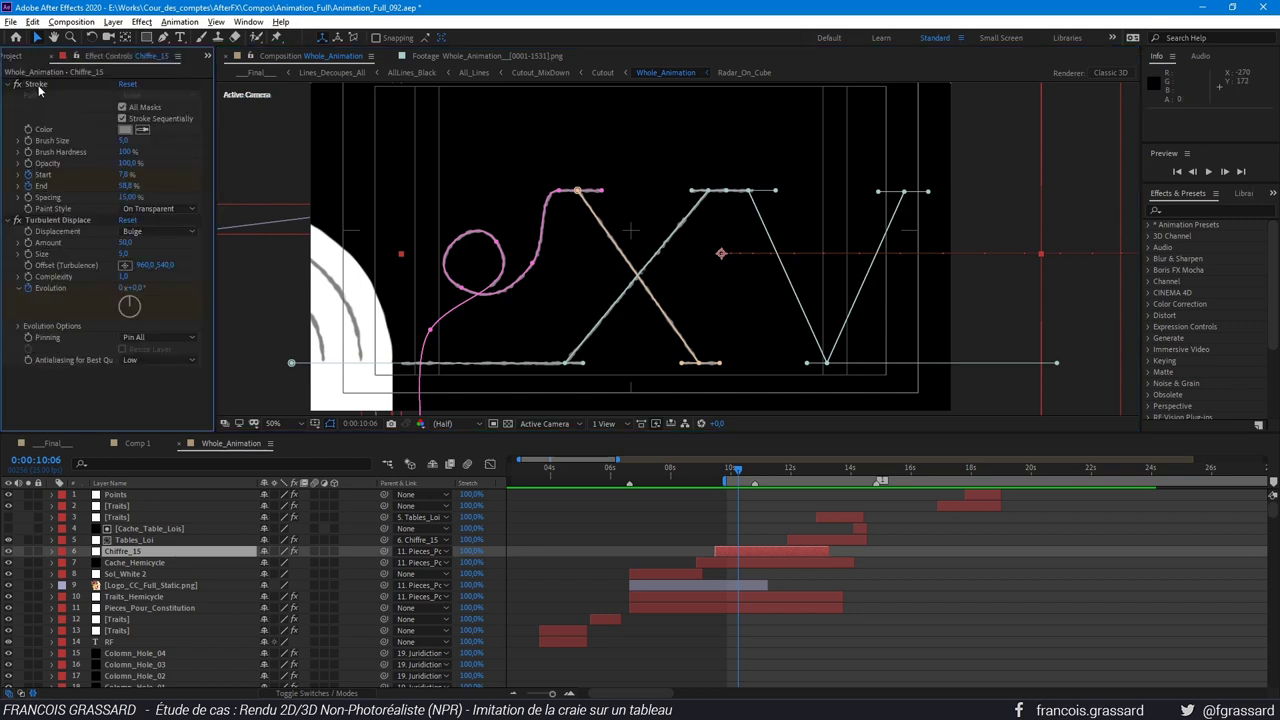
scroll(460, 320, up, 2)
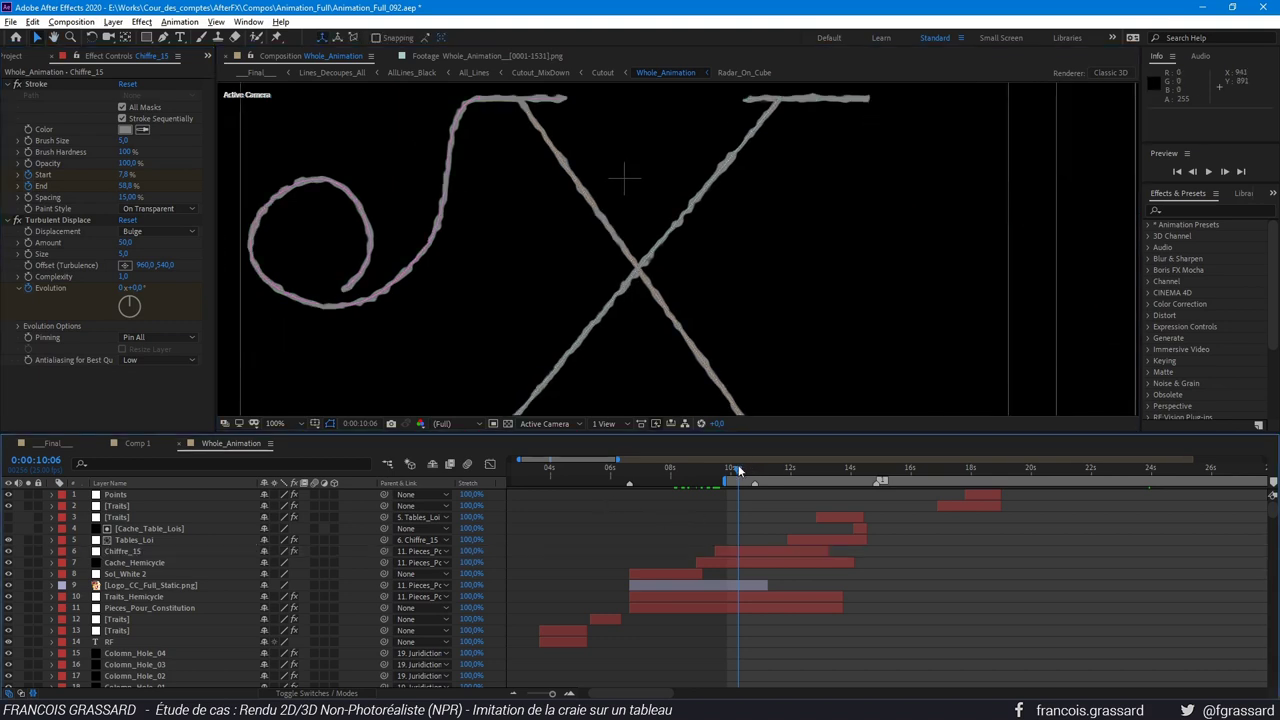
drag(738, 470, 729, 468)
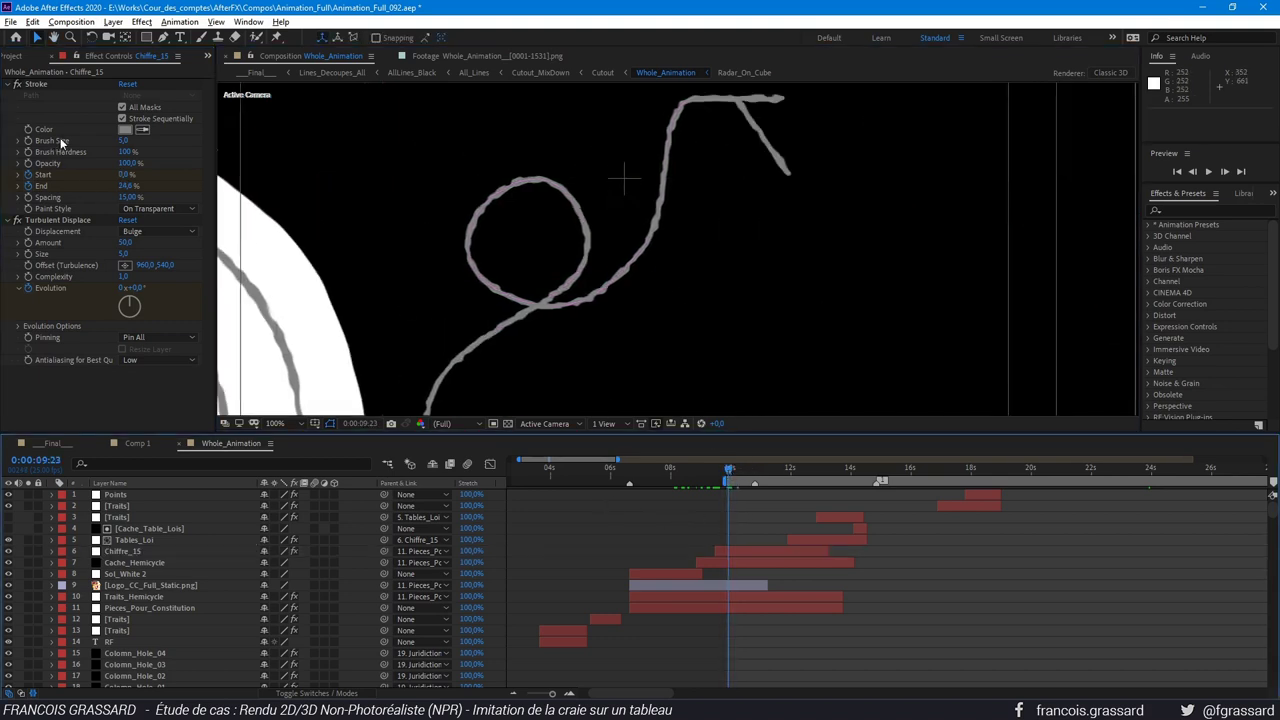
scroll(634, 198, down, 2)
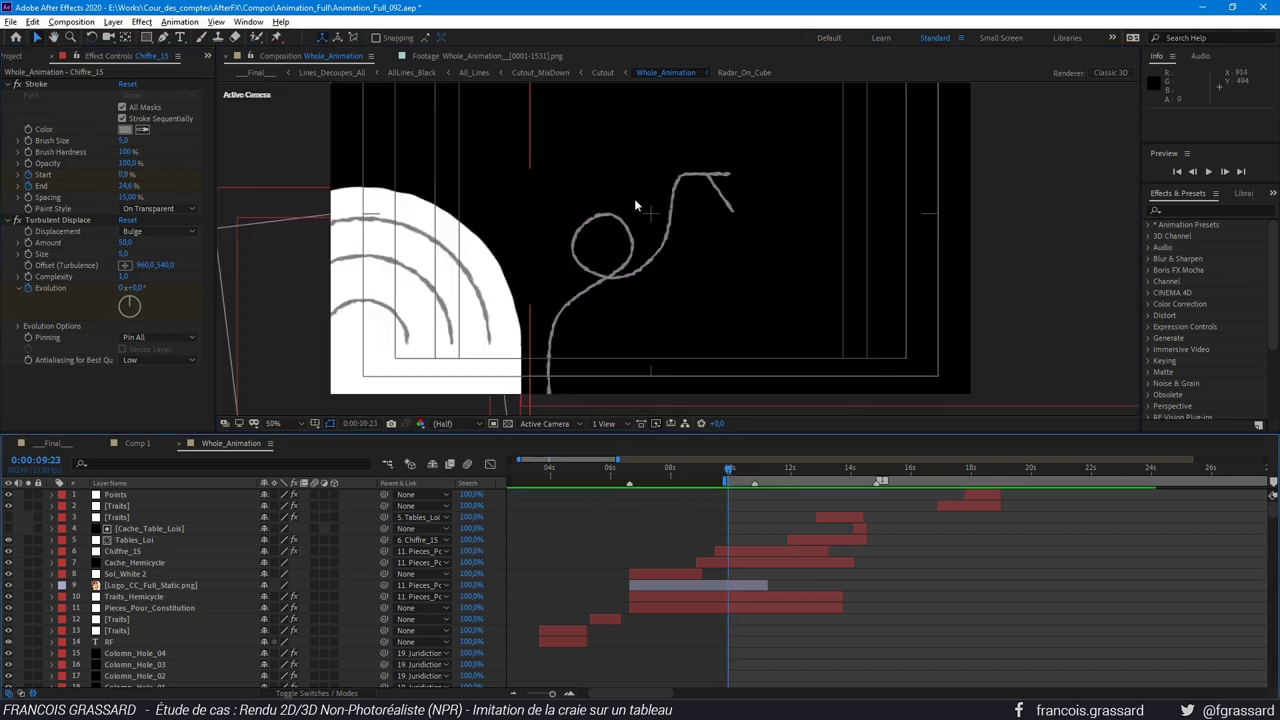
Reveal Chiffre_15's keyframes, test deleting them and scrubbing Stroke End, then undo and play back.
click(664, 240)
key(u)
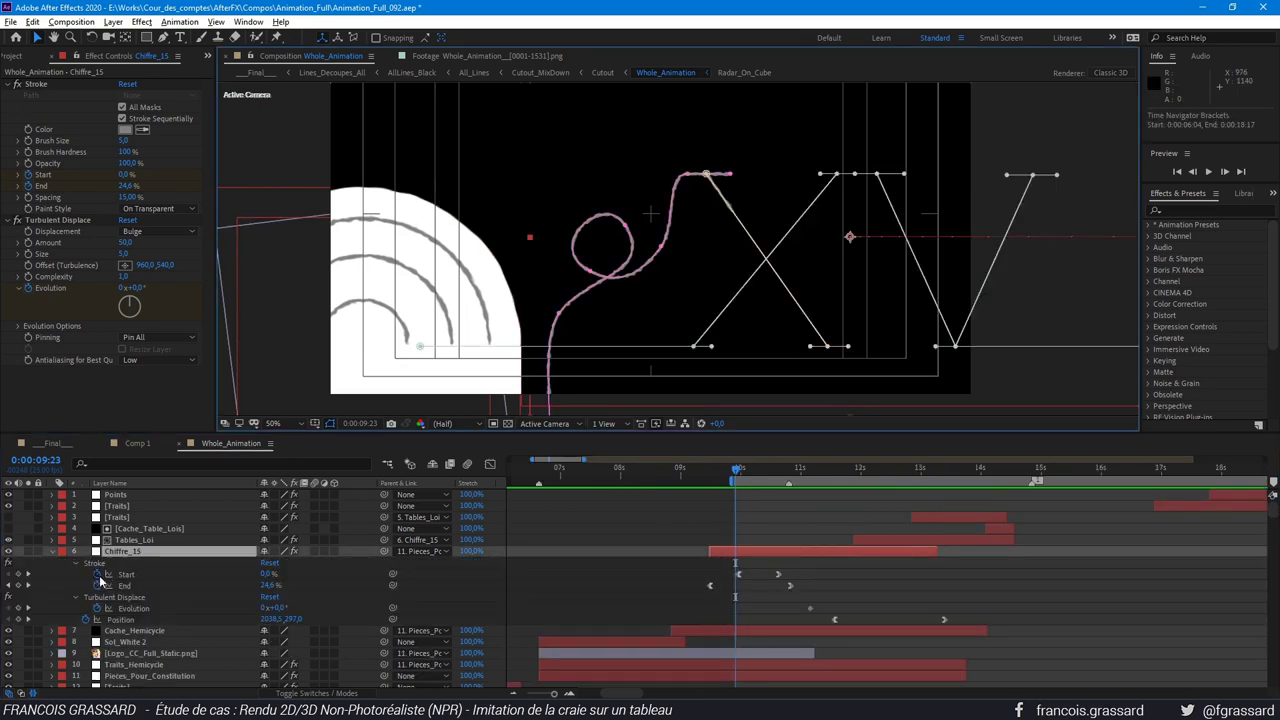
click(100, 578)
shift+click(107, 619)
key(Delete)
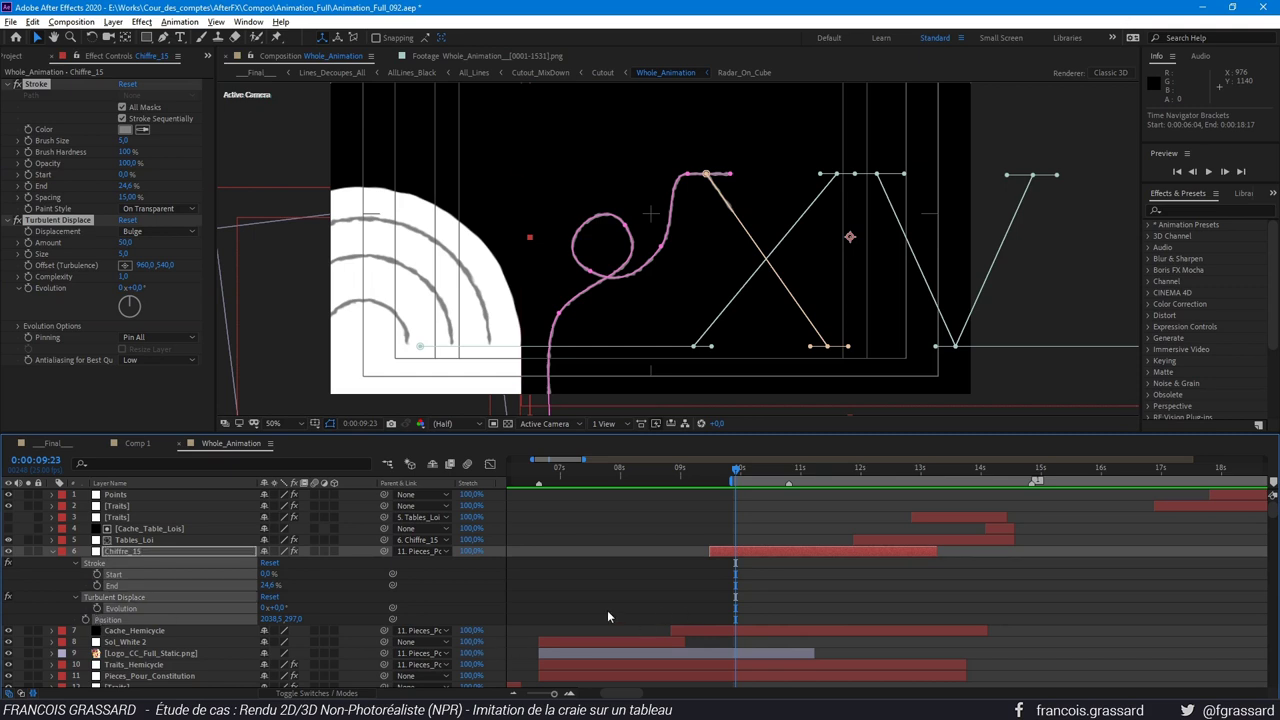
click(574, 594)
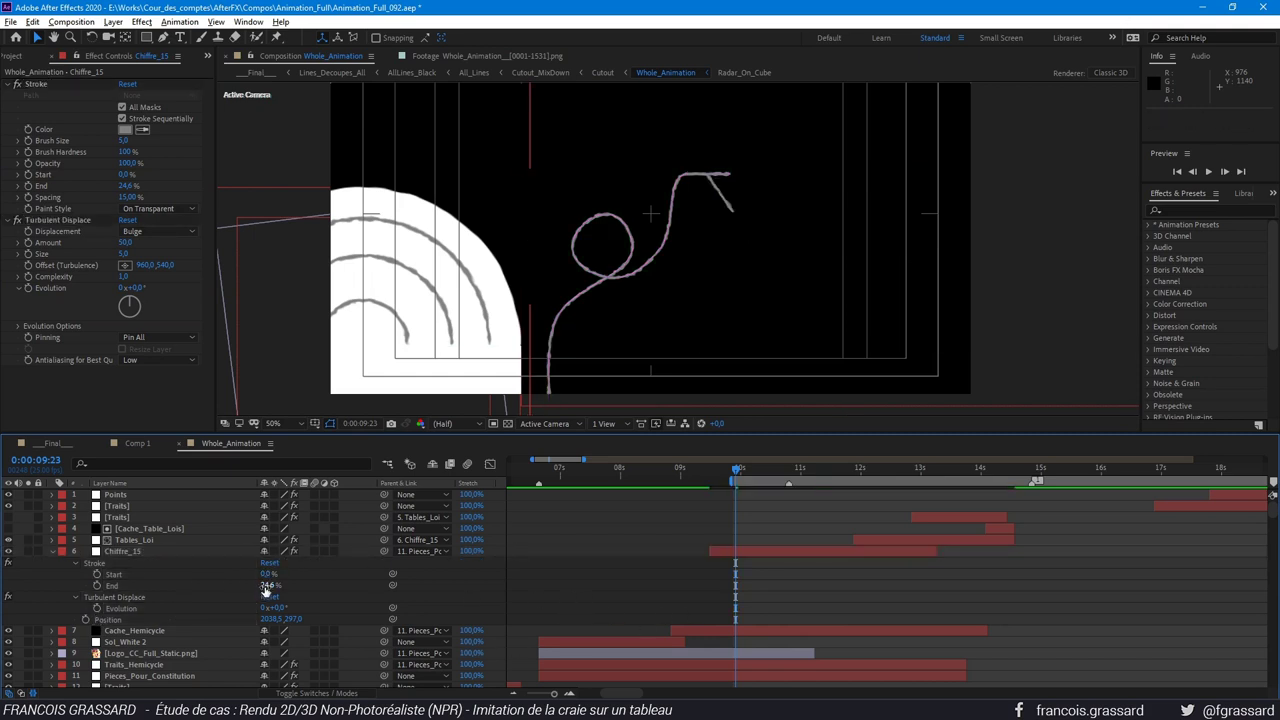
drag(265, 586, 280, 586)
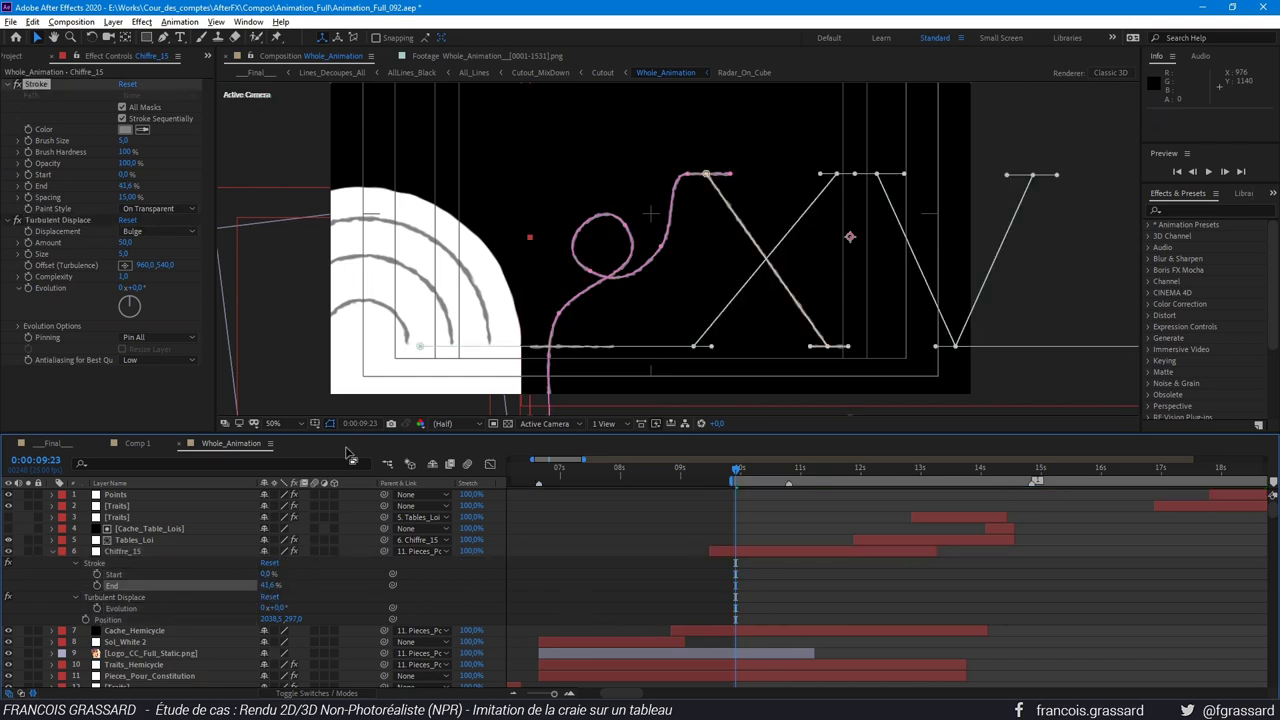
click(331, 424)
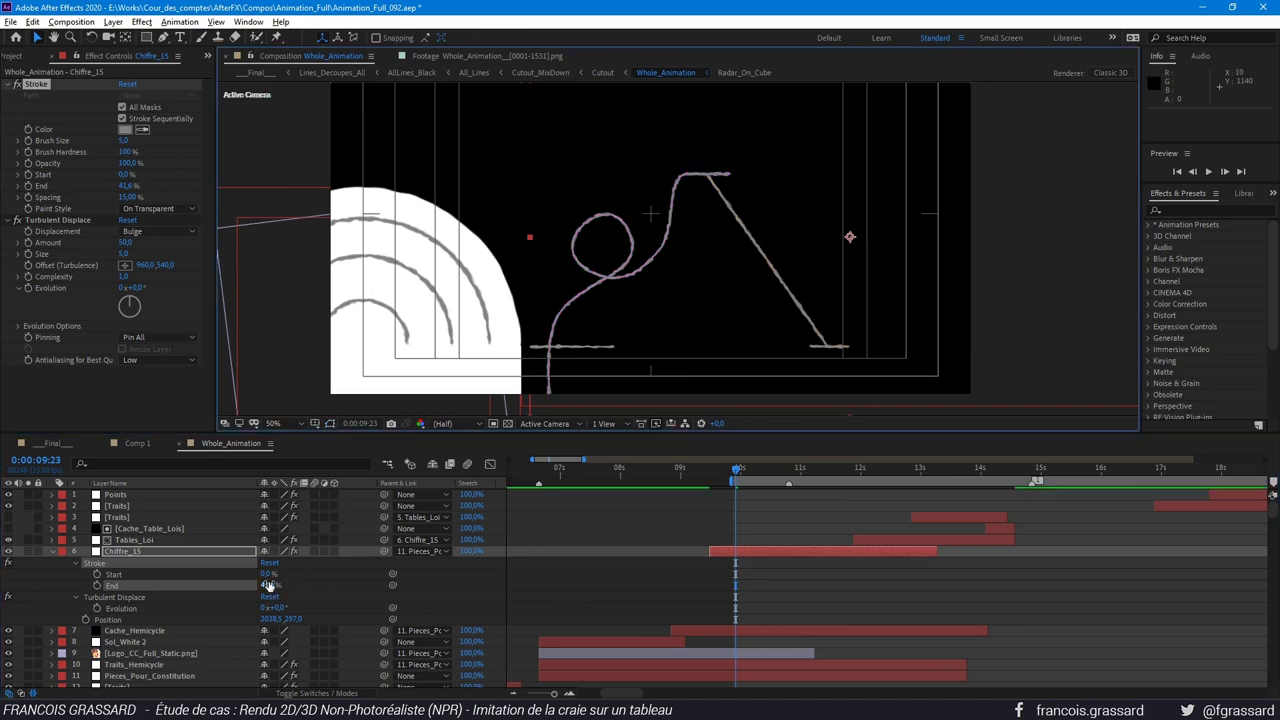
mouse_move(268, 586)
mouse_down()
mouse_move(233, 580)
mouse_move(269, 590)
mouse_move(321, 576)
mouse_up()
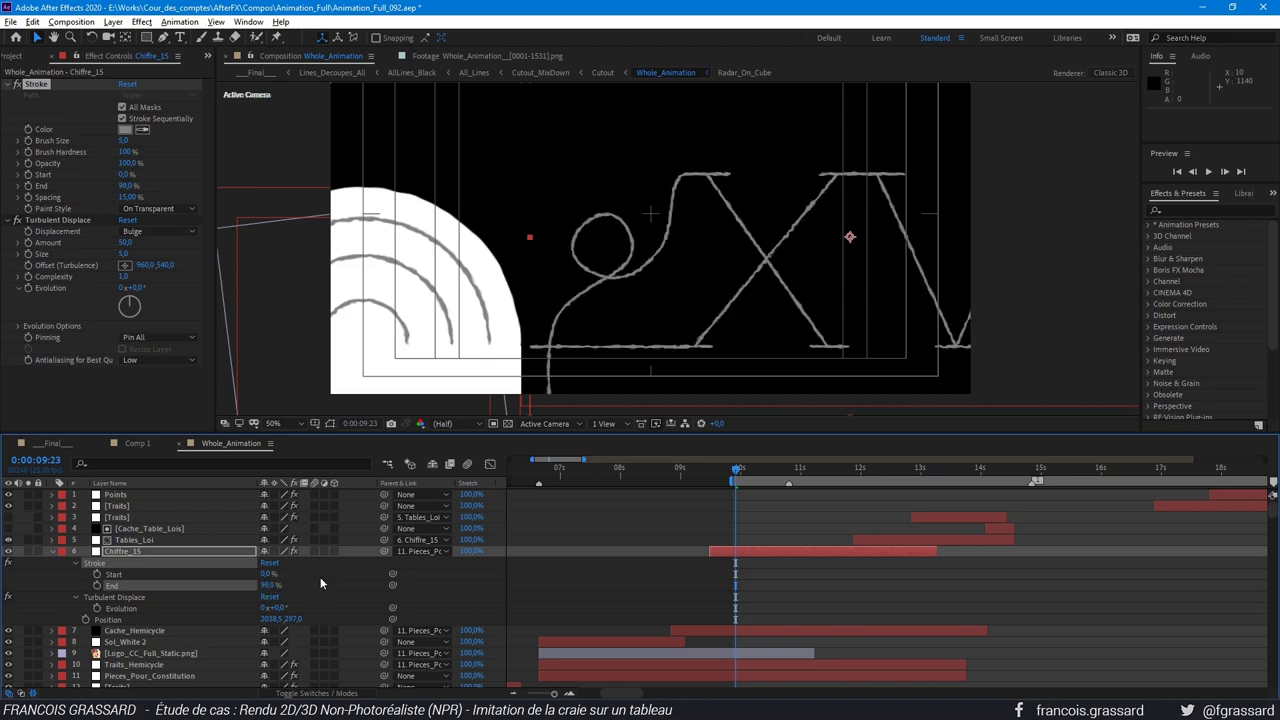
key(ctrl+z)
key(ctrl+z)
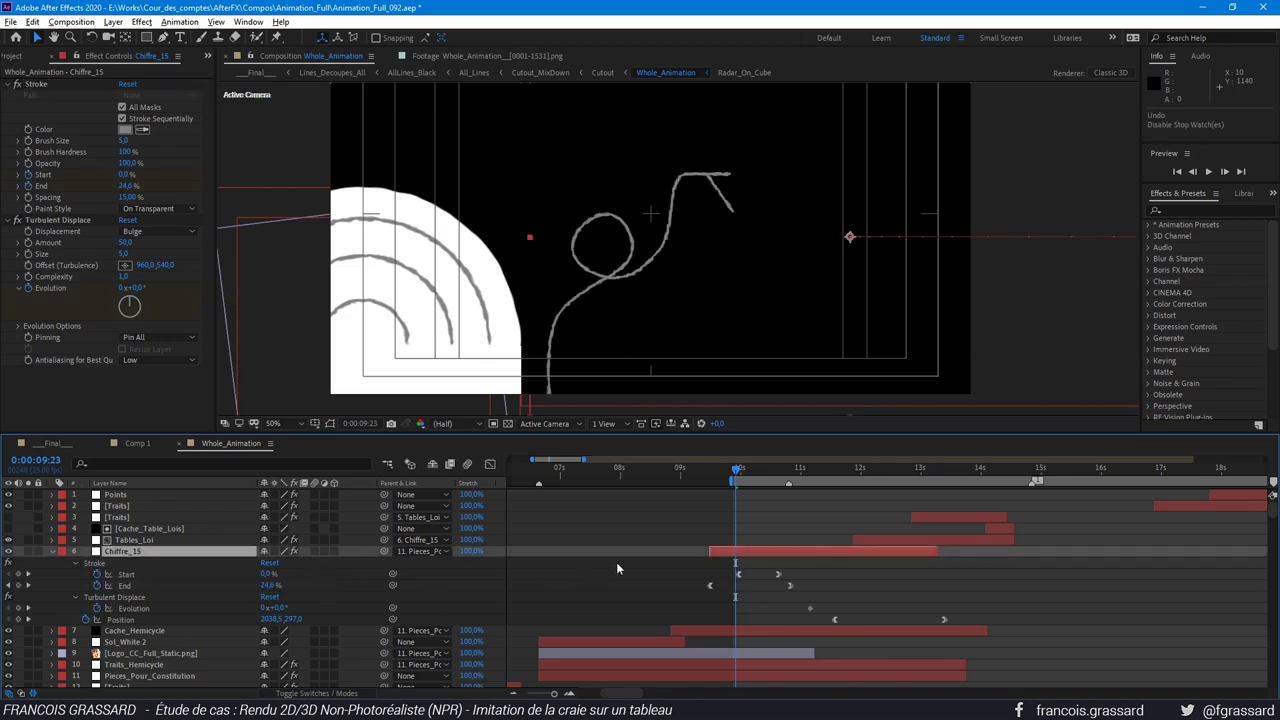
key(space)
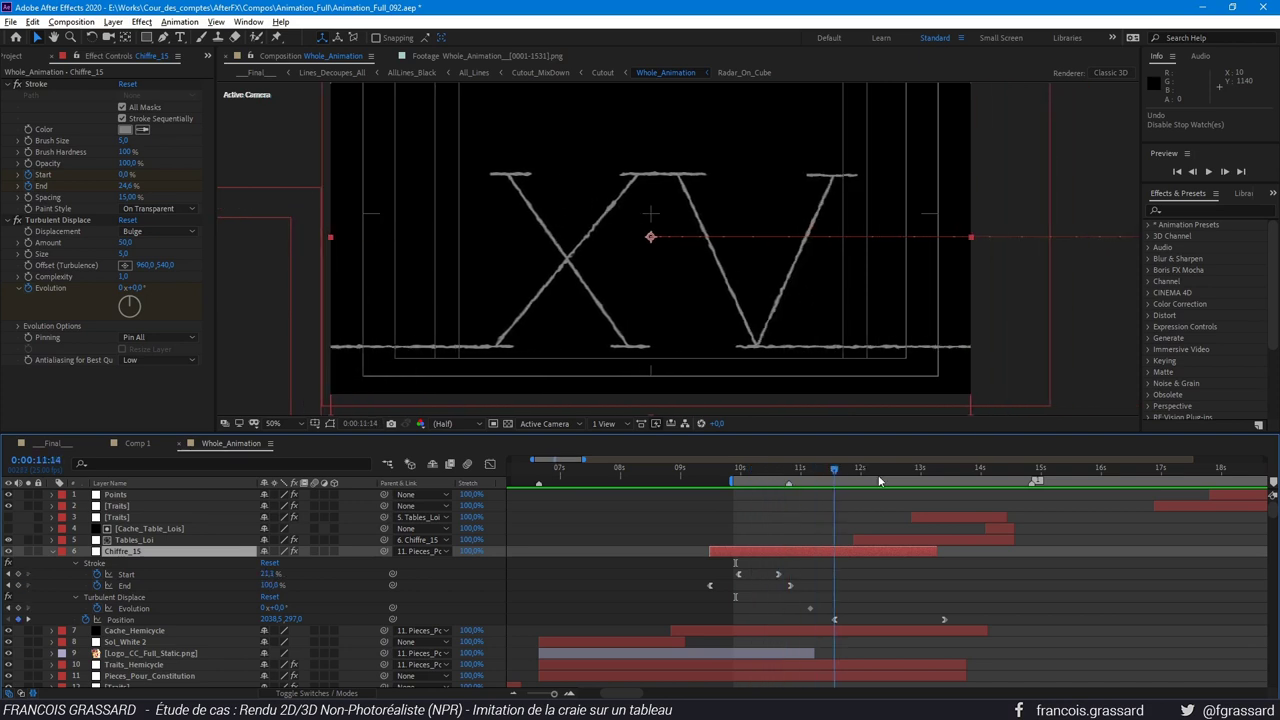
drag(880, 482, 622, 509)
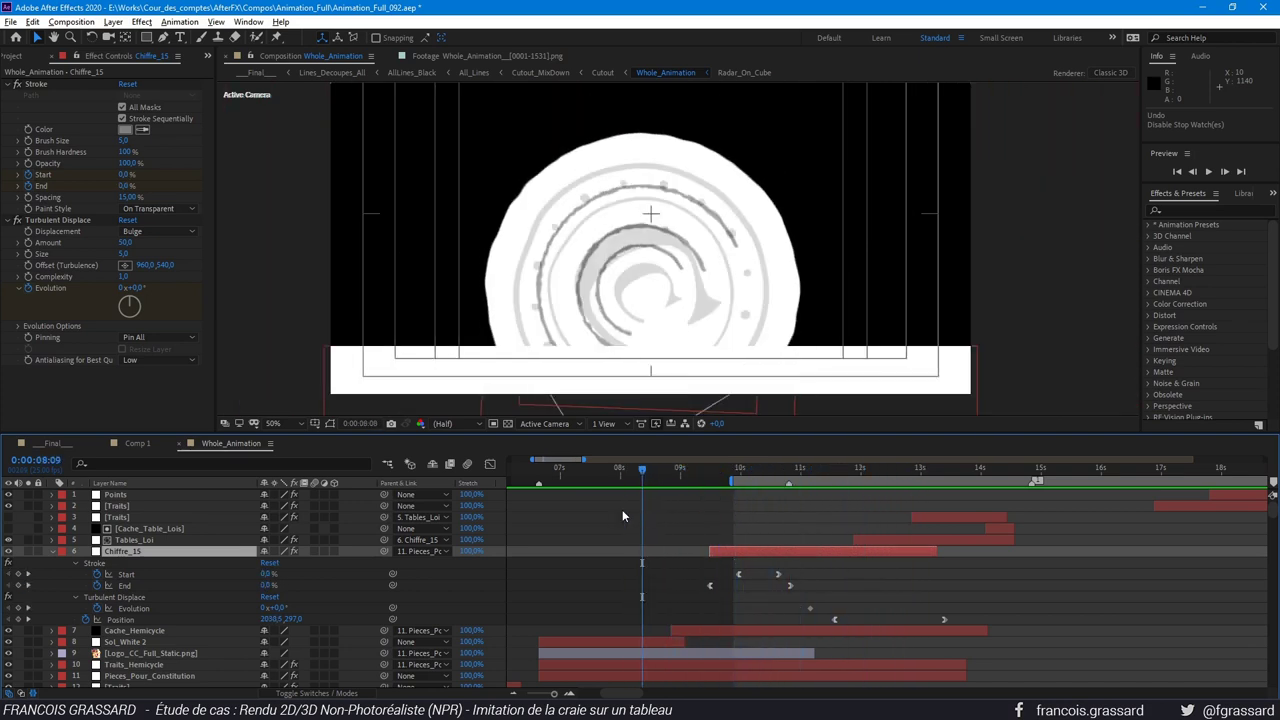
Open the Final comp and step frame by frame around 0:00:08 comparing the chalk arcs.
key(Tab)
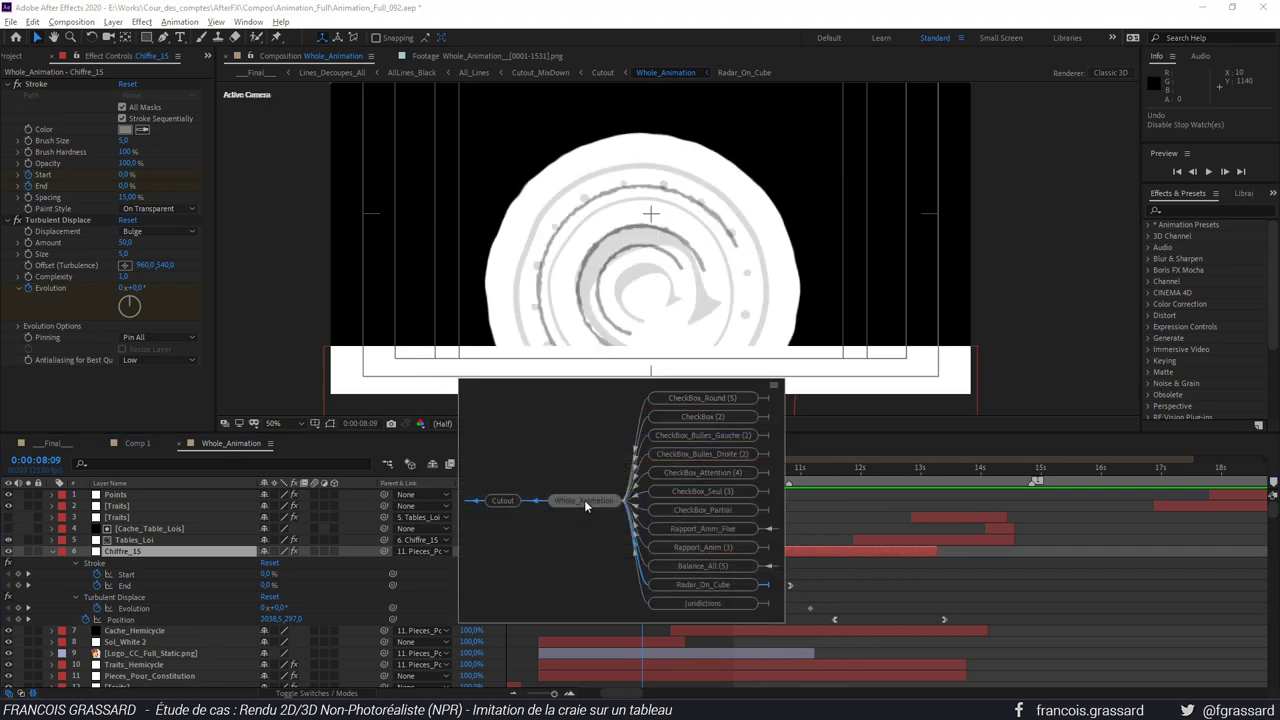
click(45, 443)
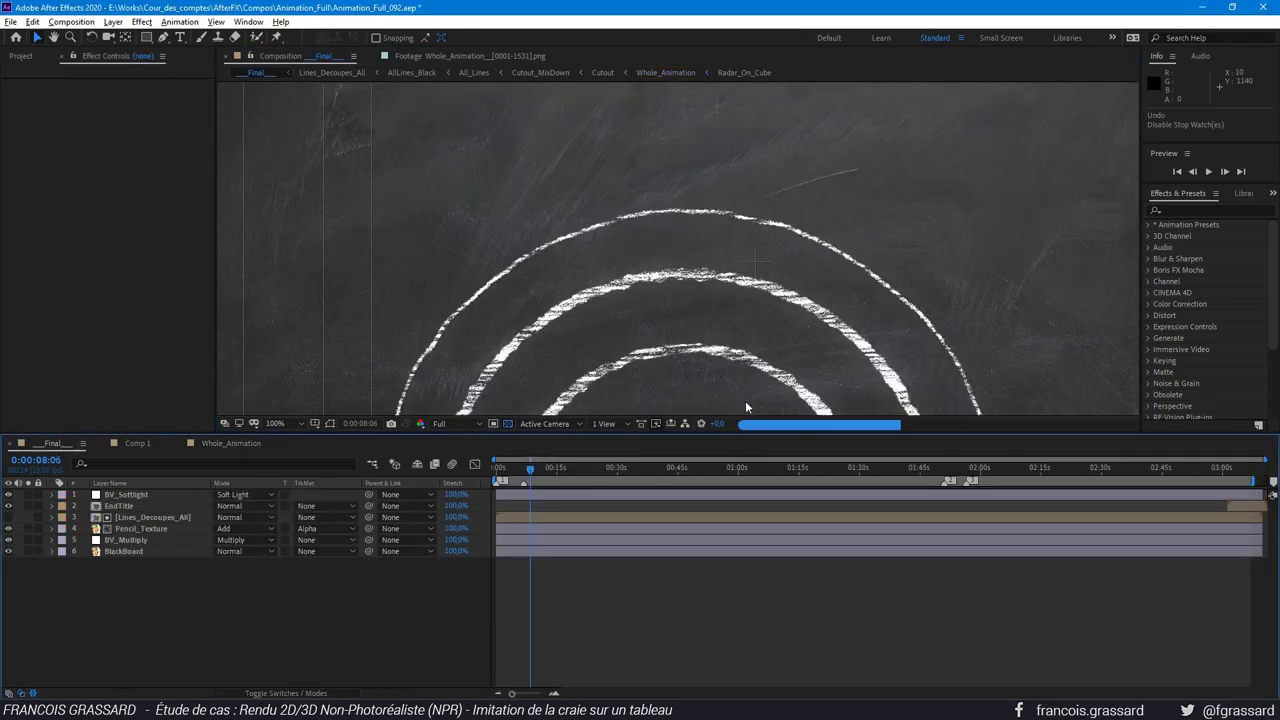
key(Page_Up)
key(Page_Up)
key(Page_Up)
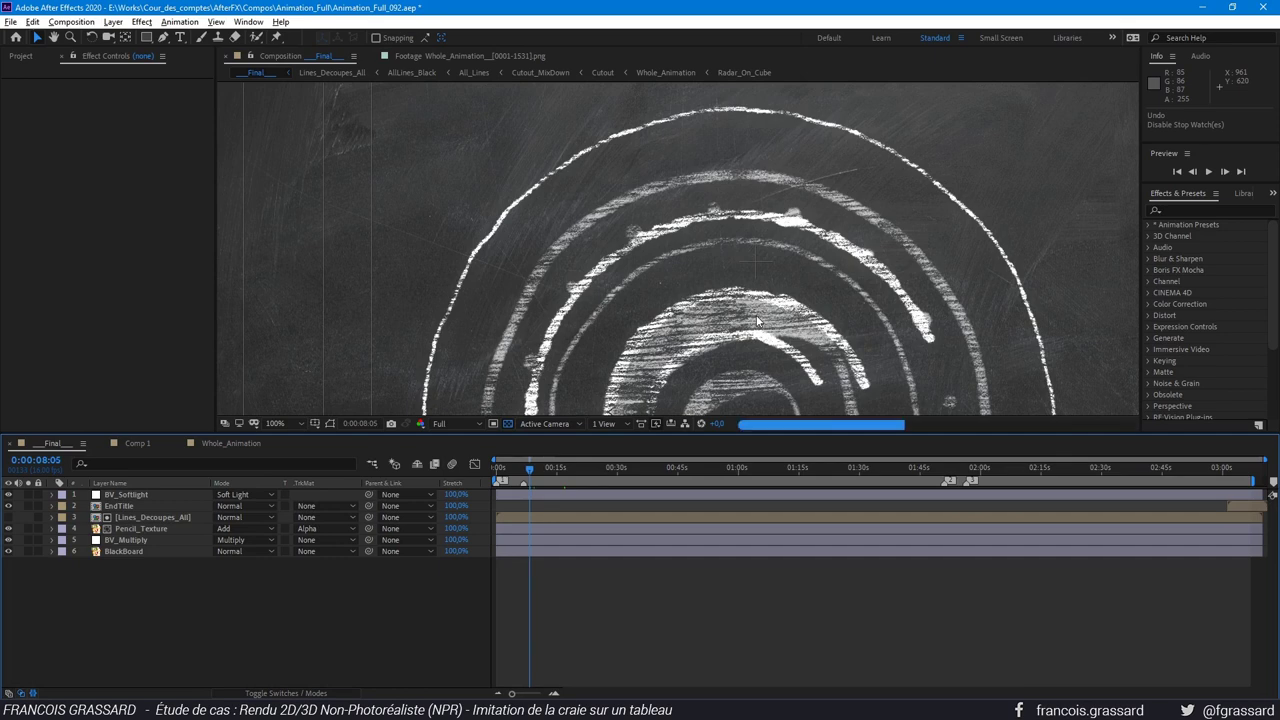
key(Page_Down)
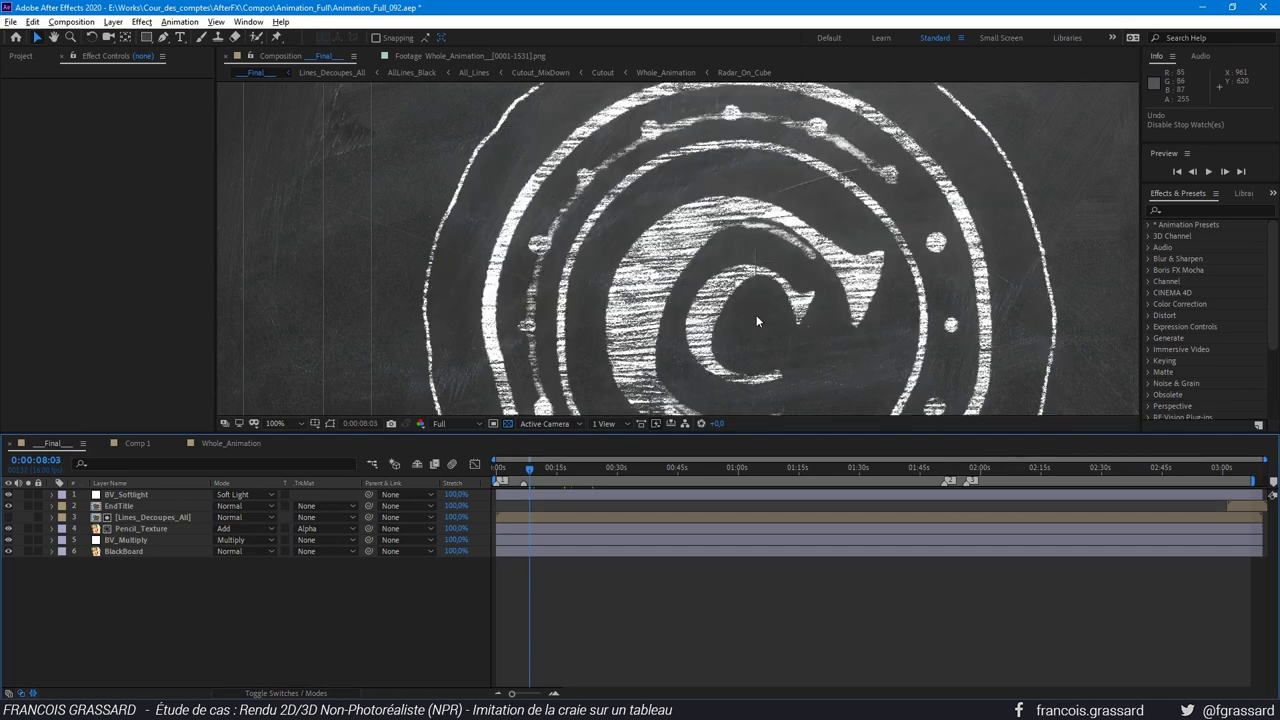
key(Page_Down)
key(Page_Down)
key(Page_Down)
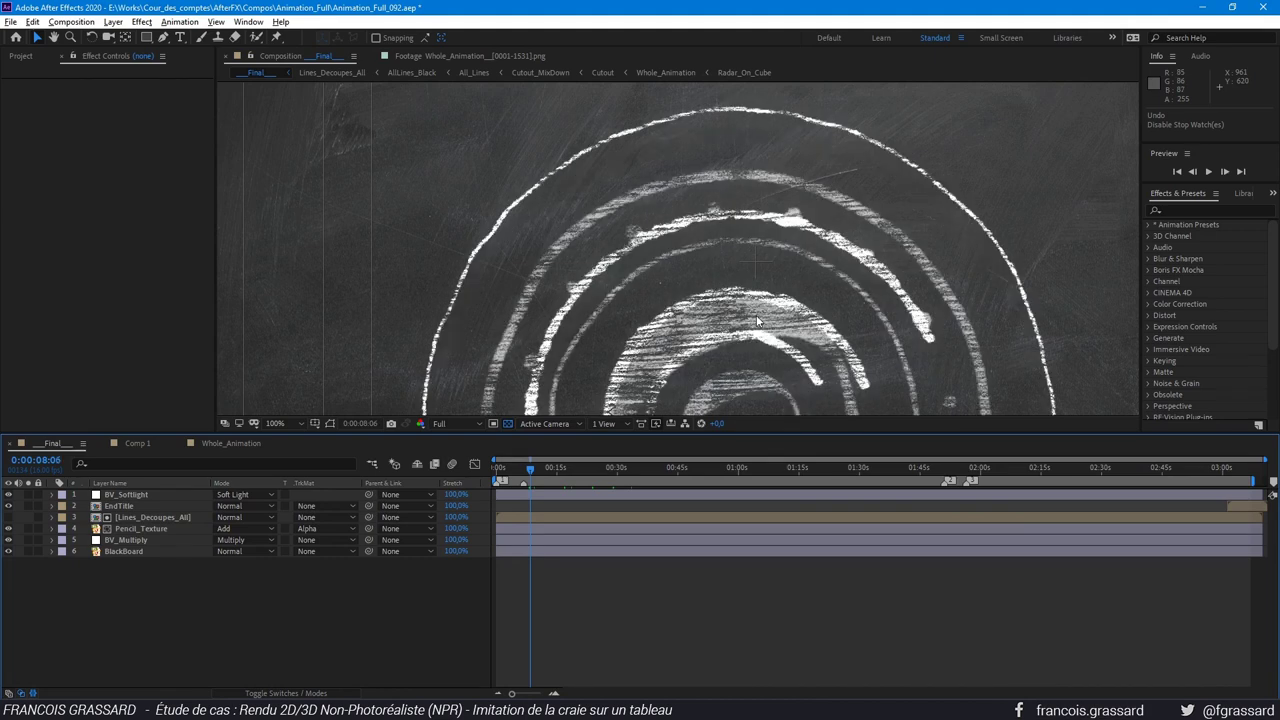
key(Page_Up)
key(Page_Up)
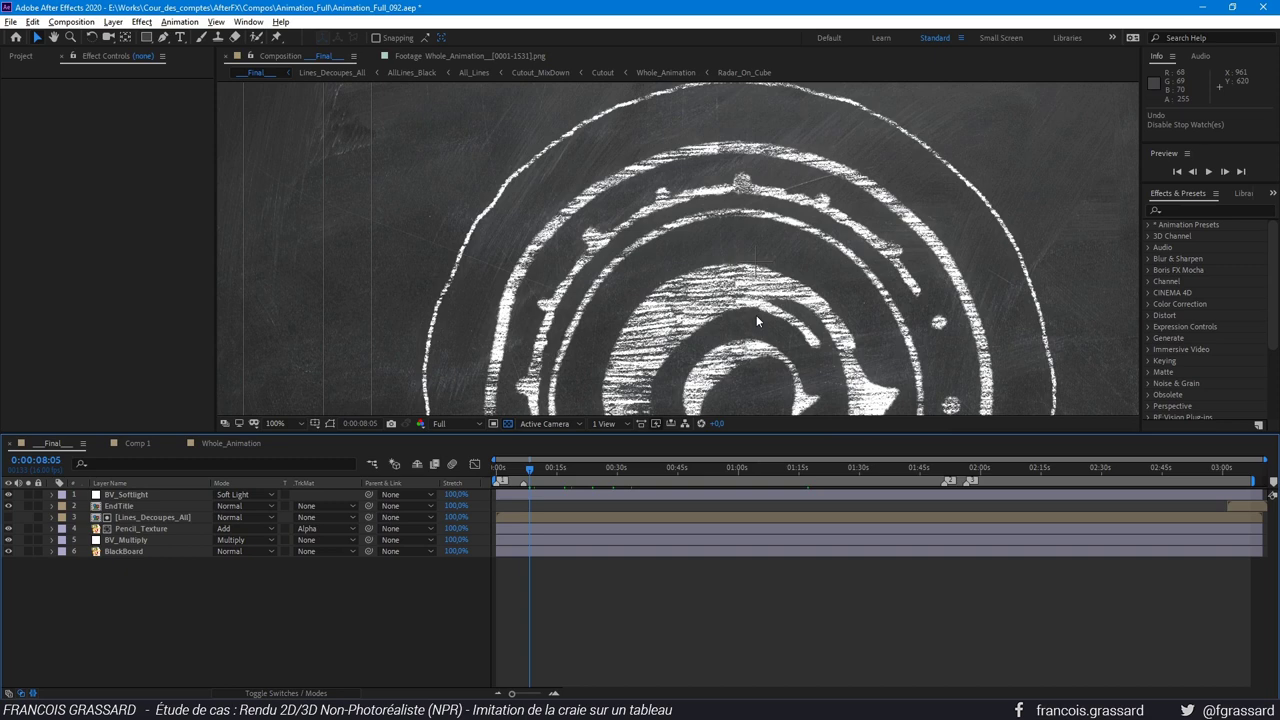
key(Page_Down)
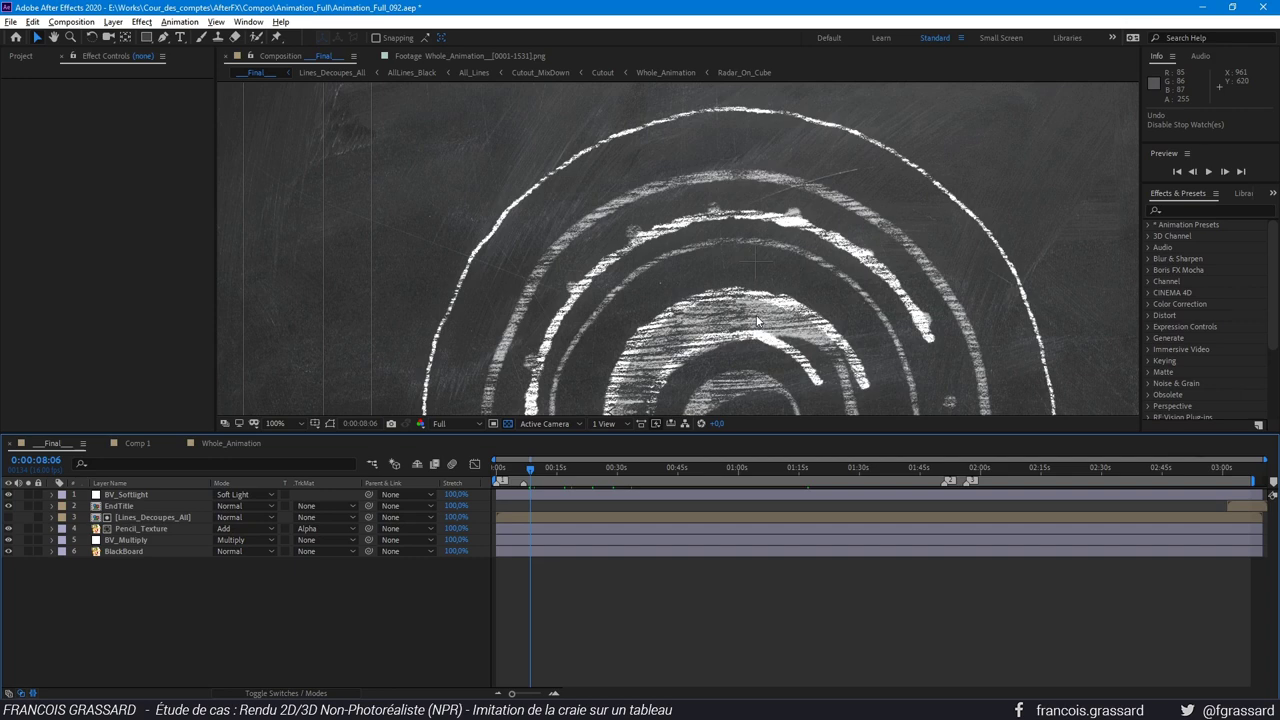
key(Page_Down)
key(Page_Down)
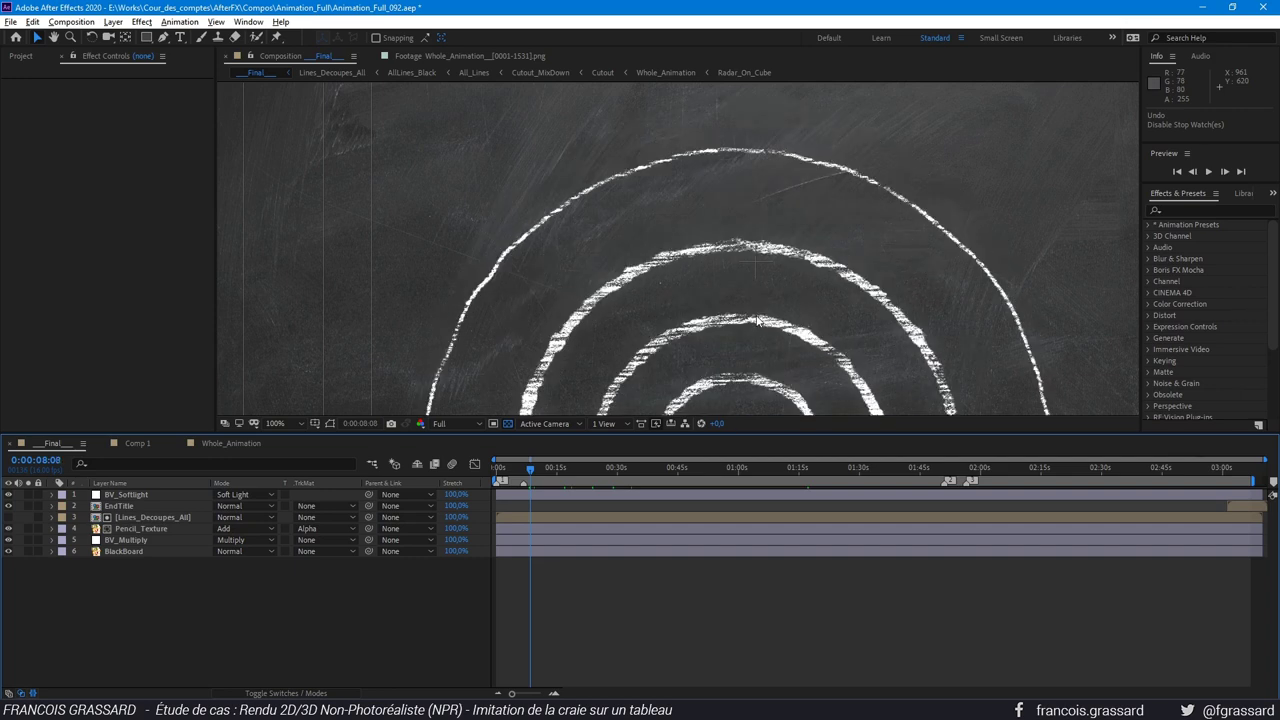
key(Page_Up)
key(Page_Up)
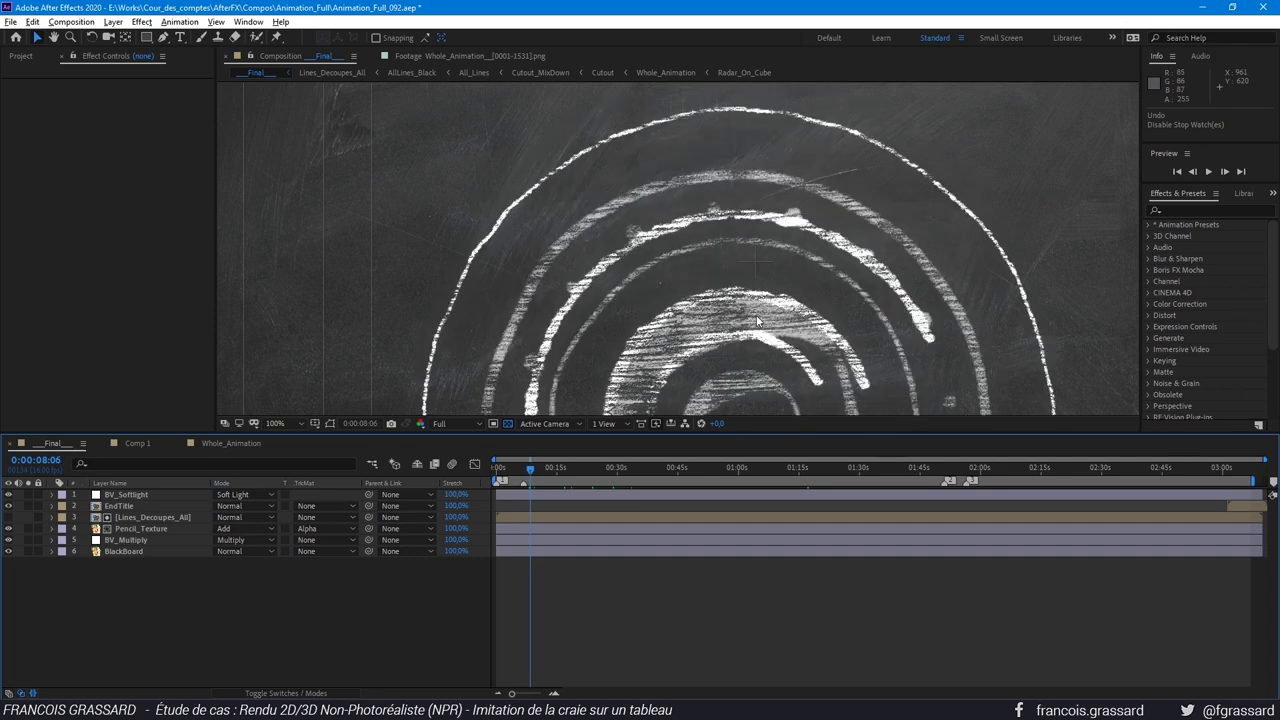
key(Page_Down)
key(Page_Down)
key(Page_Down)
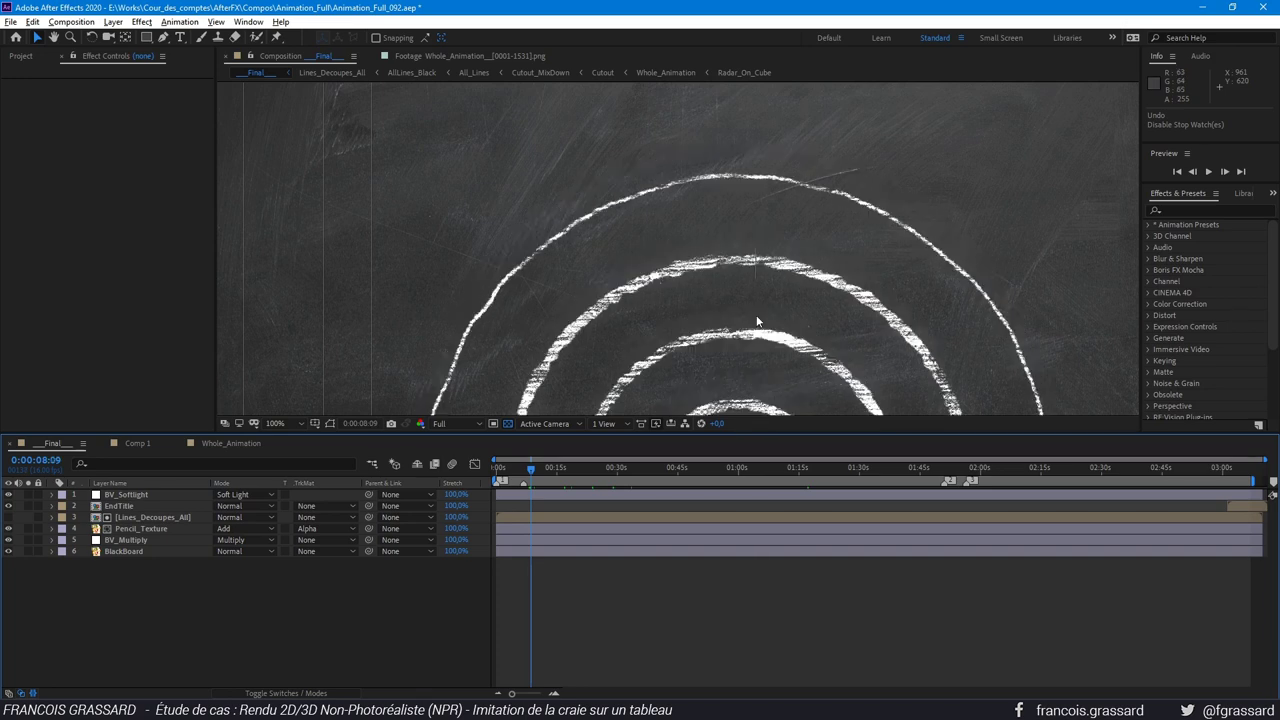
key(Page_Up)
key(Page_Up)
key(Page_Up)
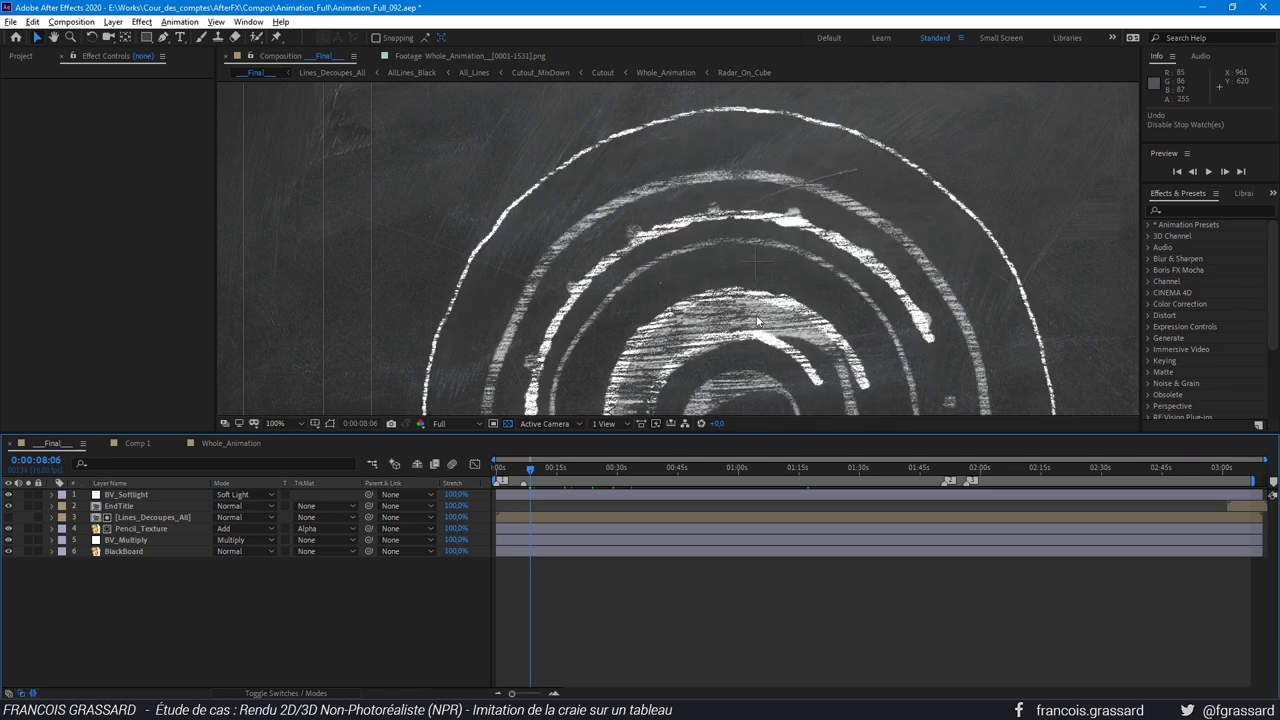
key(Page_Up)
key(Page_Up)
key(Page_Down)
key(Page_Down)
key(Page_Down)
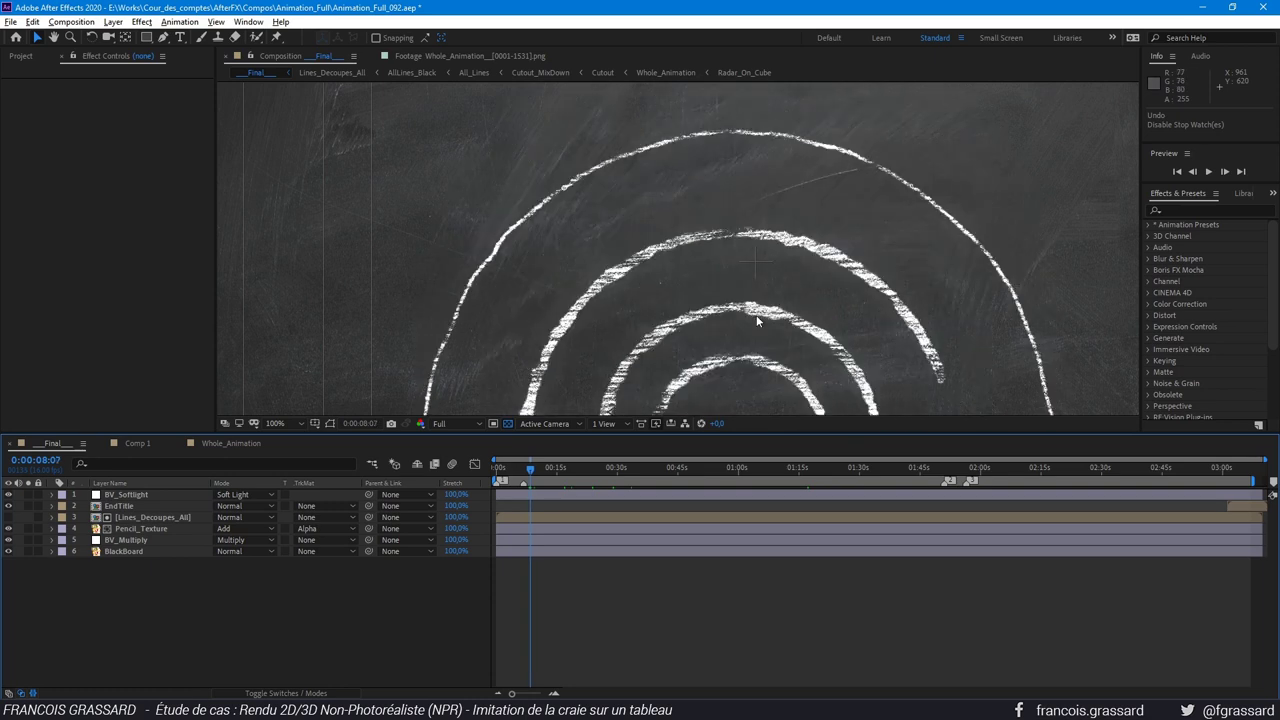
Scrub Whole_Animation to about 12 seconds, back to the chalk XV, then on to near 0:00:14.
click(229, 441)
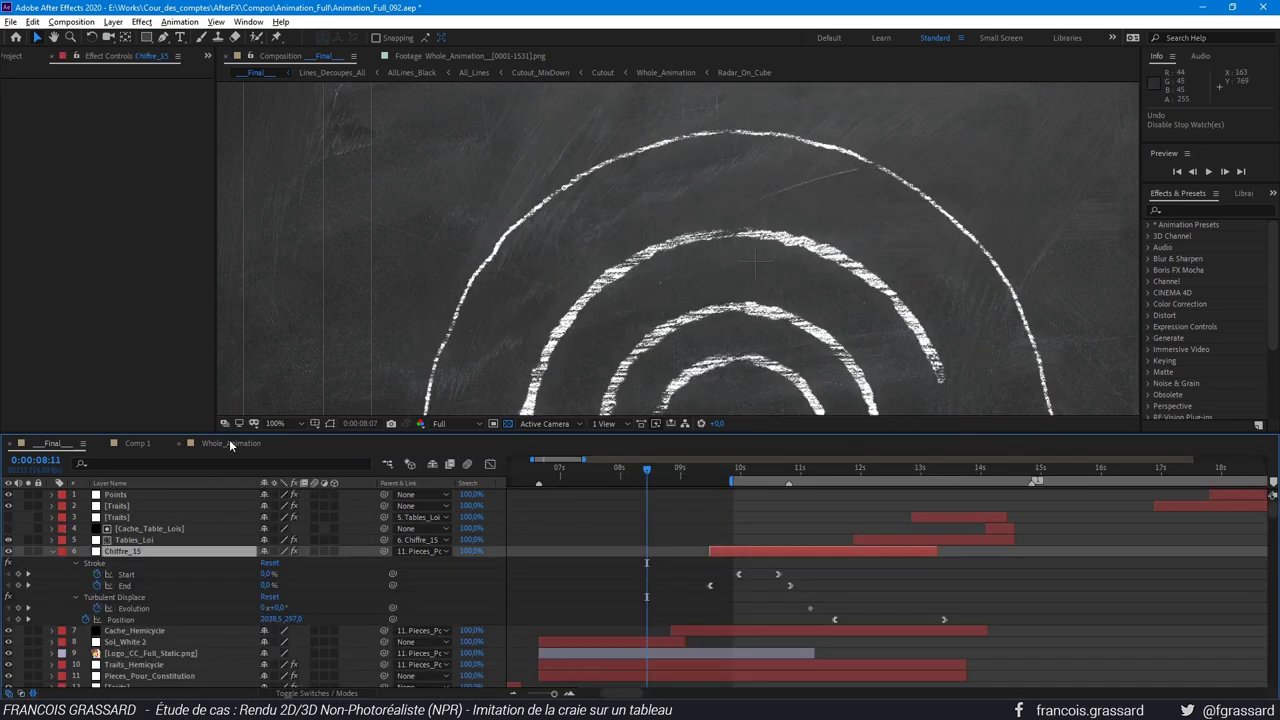
mouse_move(646, 468)
mouse_down()
mouse_move(906, 468)
mouse_move(901, 482)
mouse_move(921, 490)
mouse_up()
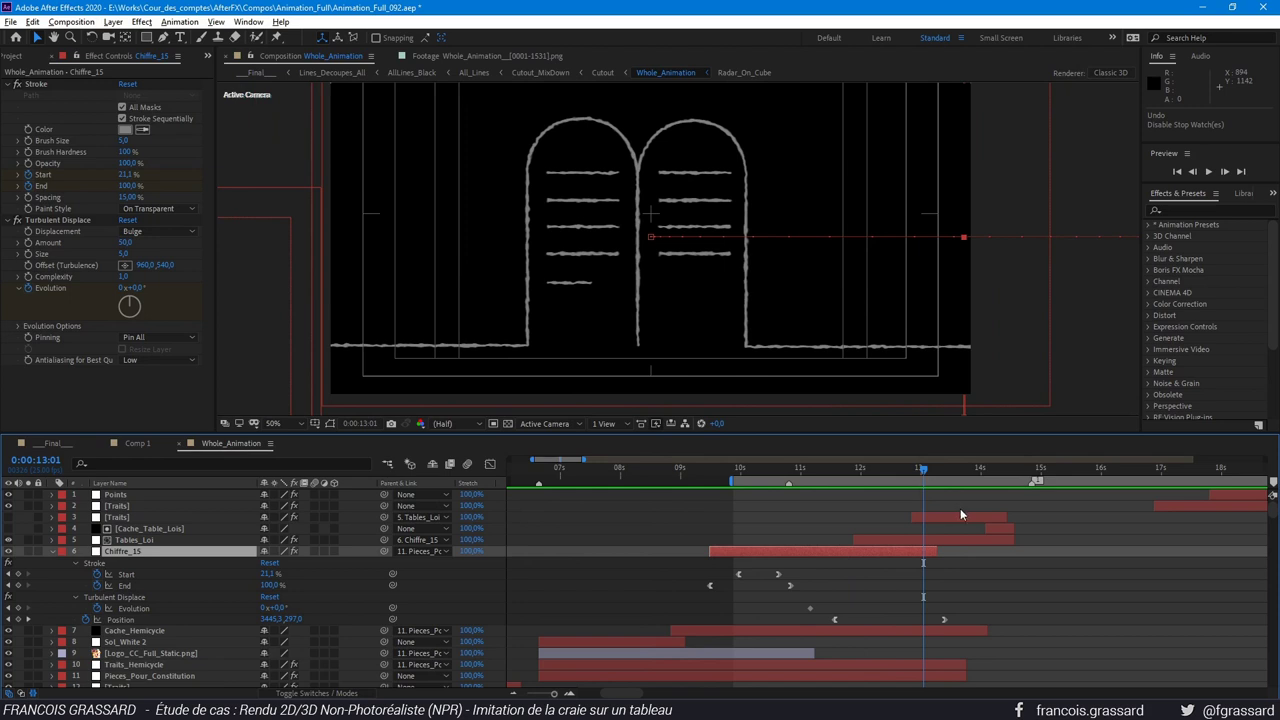
scroll(960, 508, up, 2)
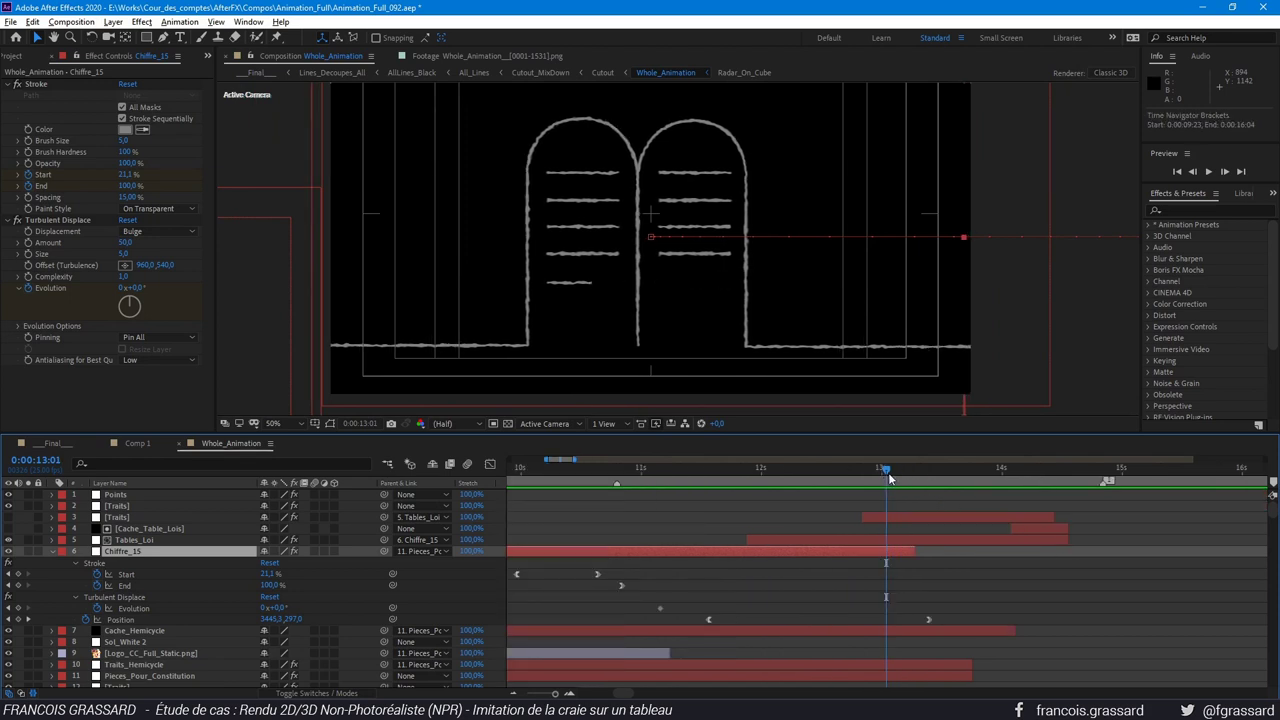
drag(886, 469, 720, 480)
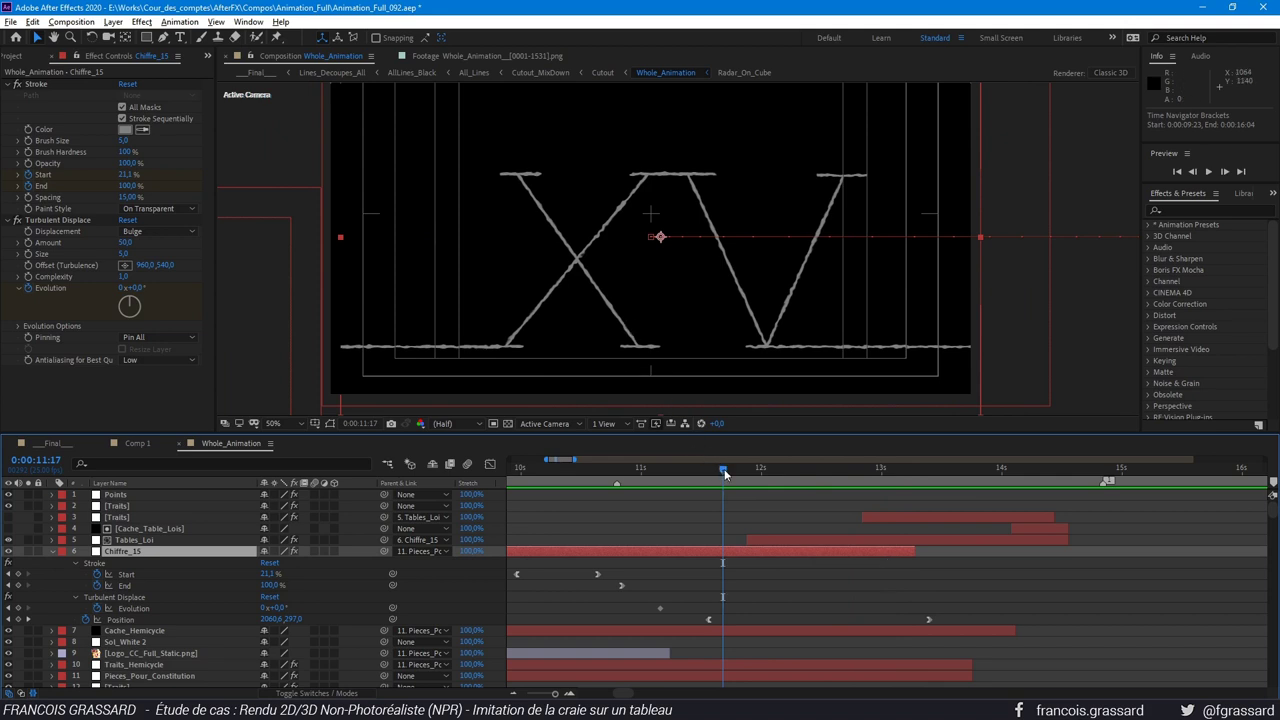
mouse_move(726, 474)
mouse_down()
mouse_move(715, 475)
mouse_move(1092, 508)
mouse_move(1014, 507)
mouse_up()
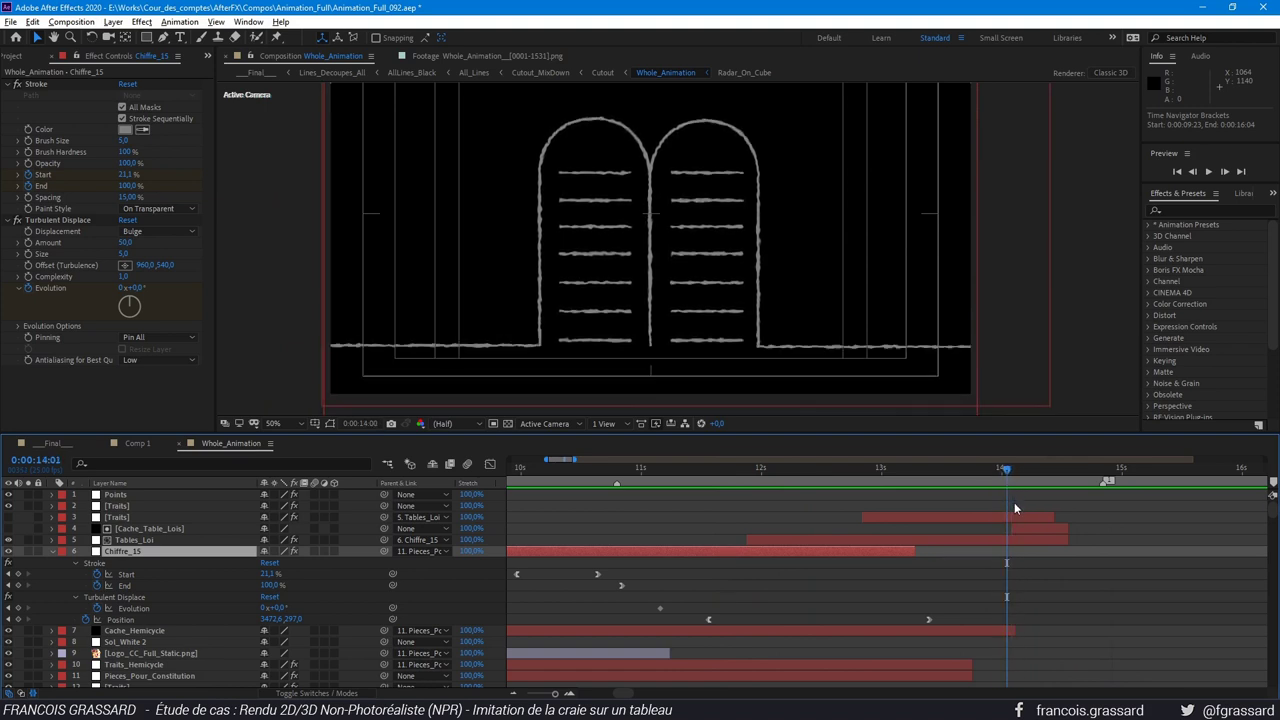
key(Page_Up)
key(Page_Up)
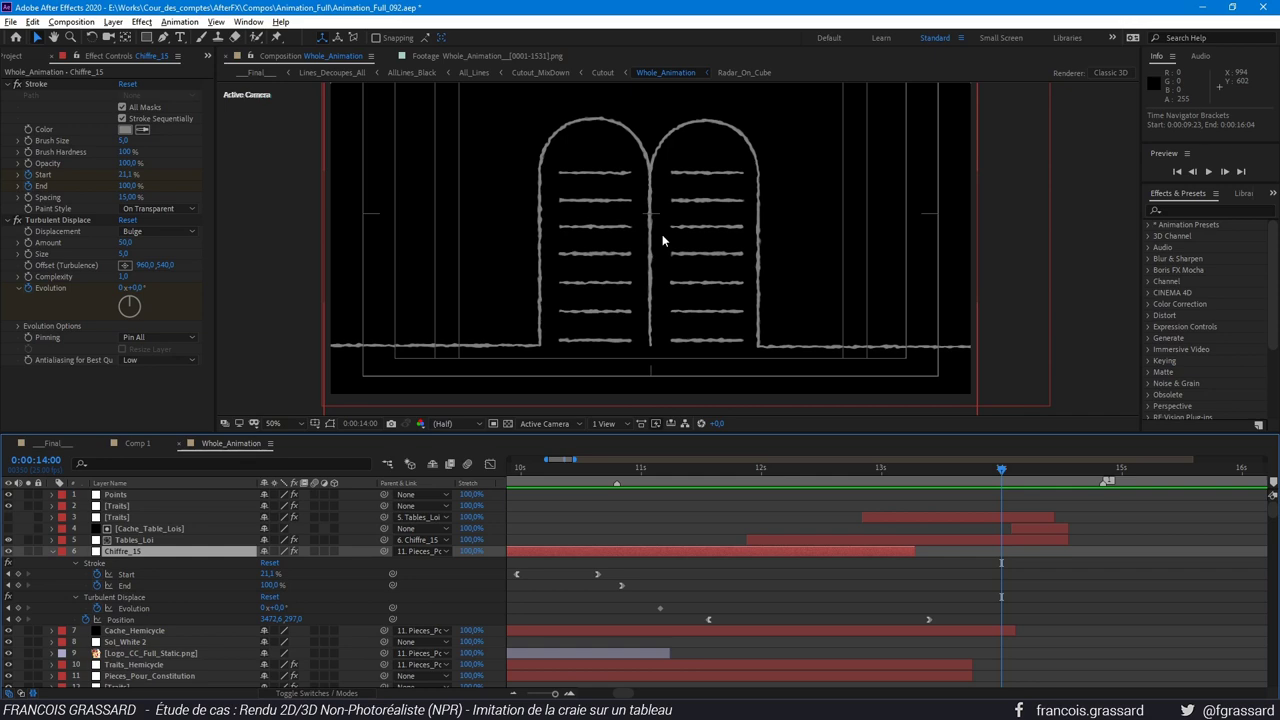
In the Final comp, step between 0:00:14:01 and 0:00:14:04 to compare the chalk law tablets.
click(56, 445)
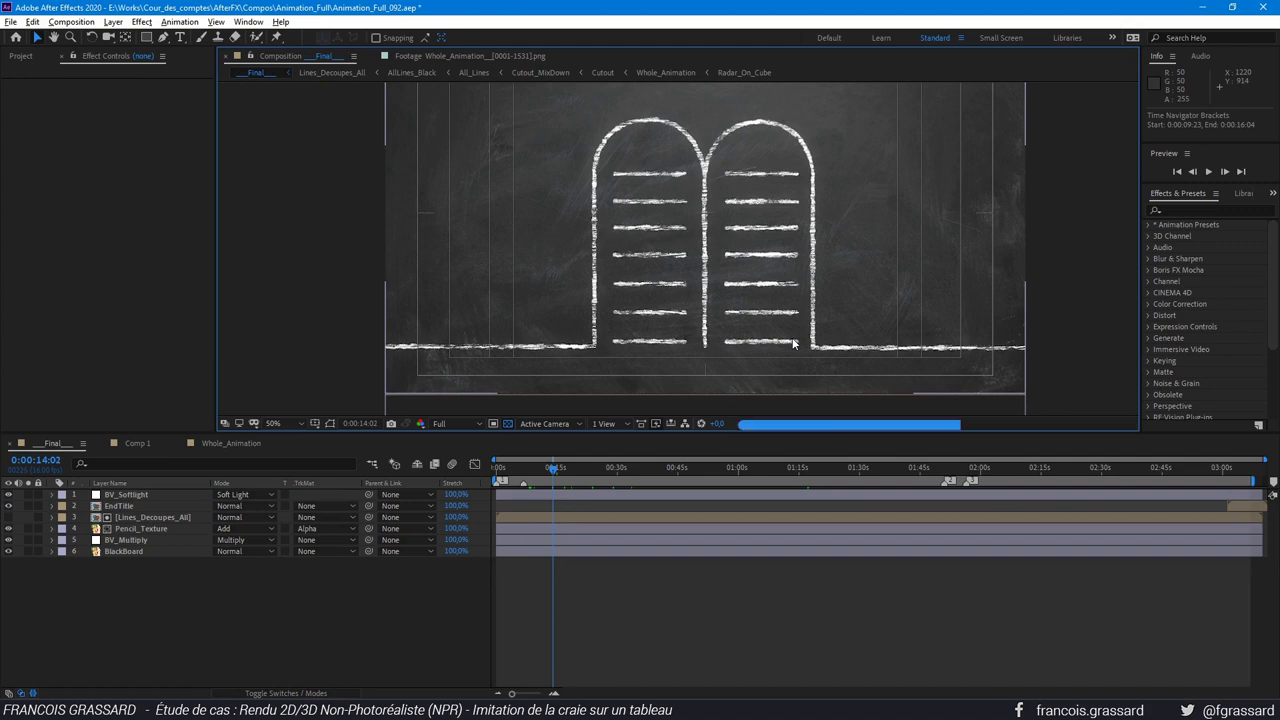
key(Page_Up)
key(Page_Up)
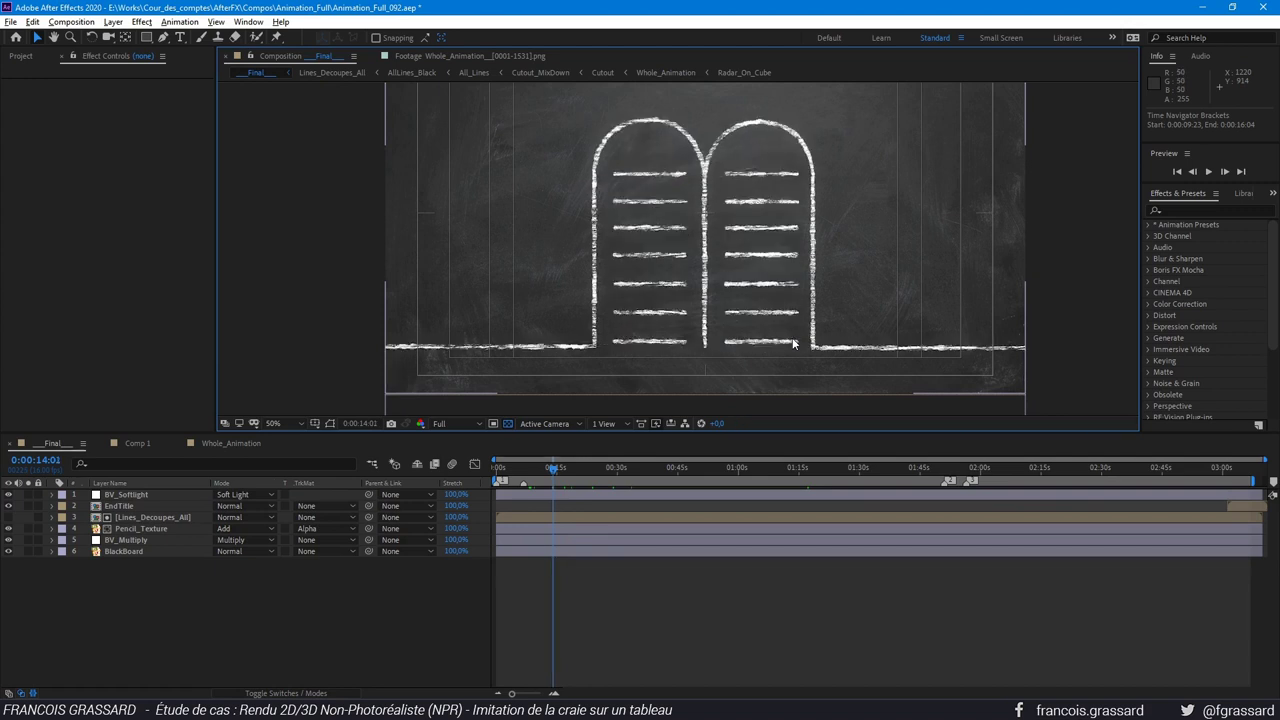
key(Page_Down)
key(Page_Down)
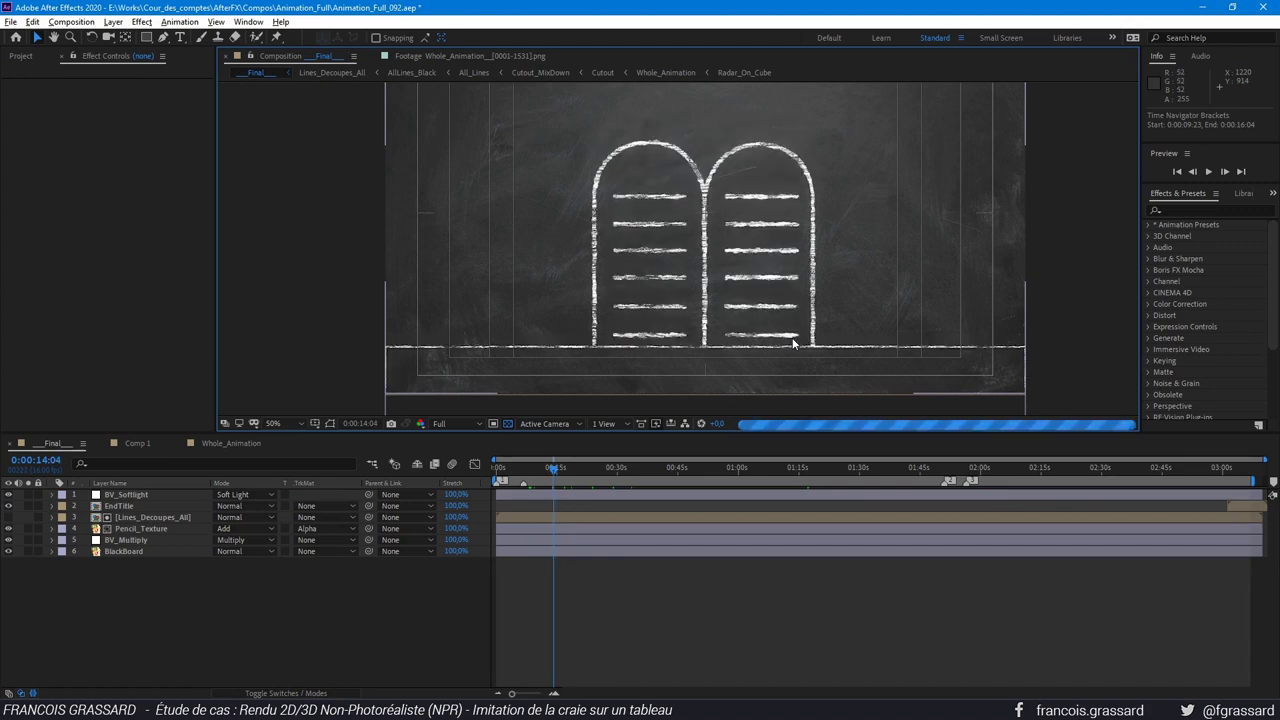
key(Page_Down)
key(Page_Up)
key(Page_Up)
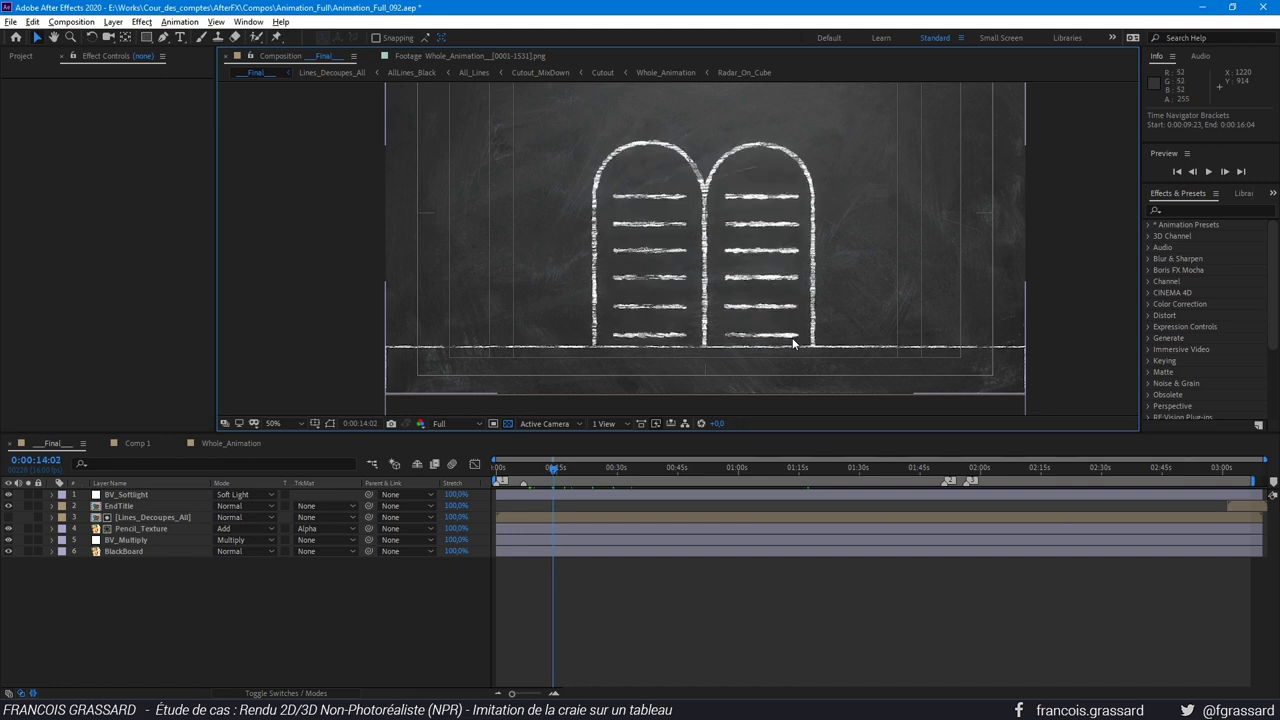
key(Page_Up)
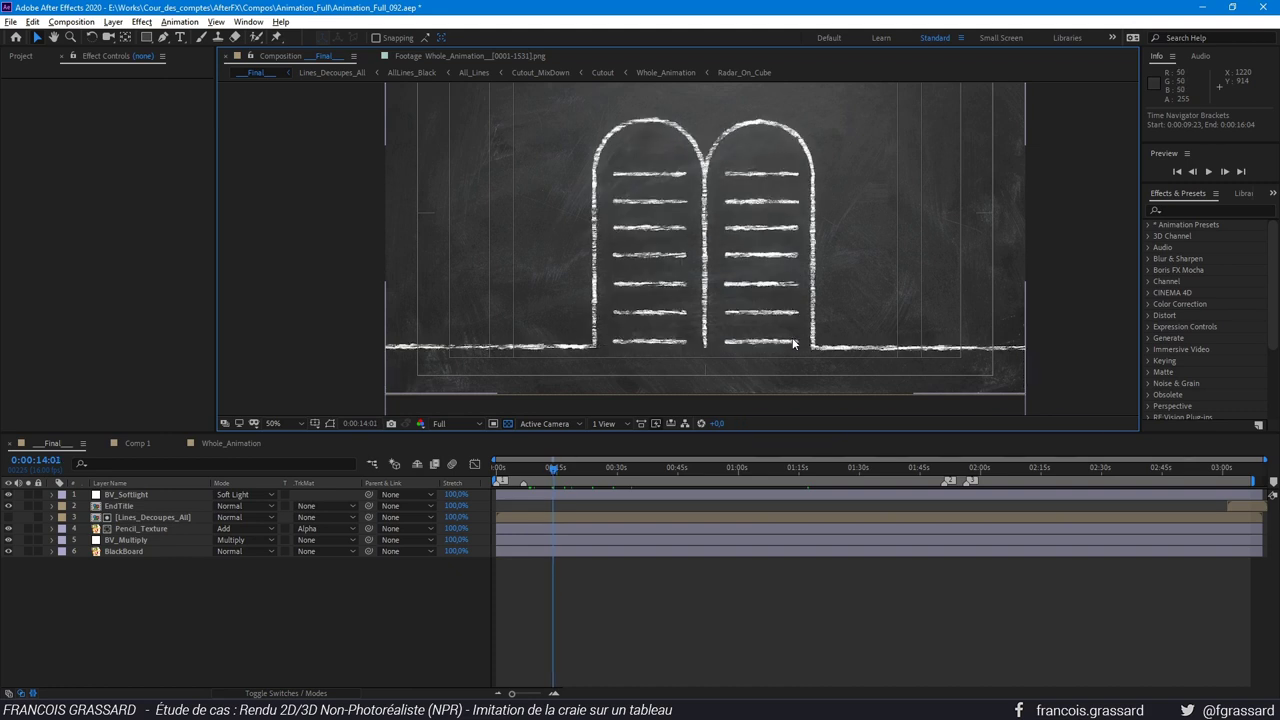
Return to Whole_Animation at 100% zoom at Full resolution and select Tables_Loi's Stroke effect.
click(238, 442)
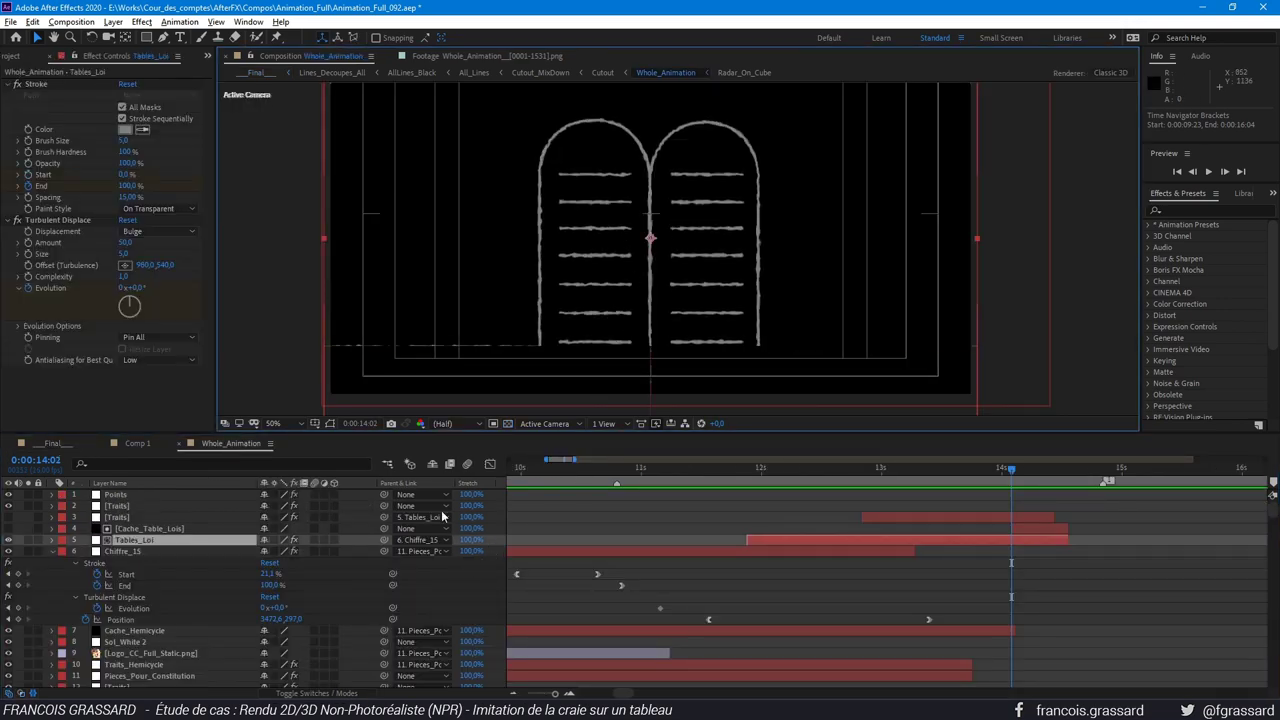
key(slash)
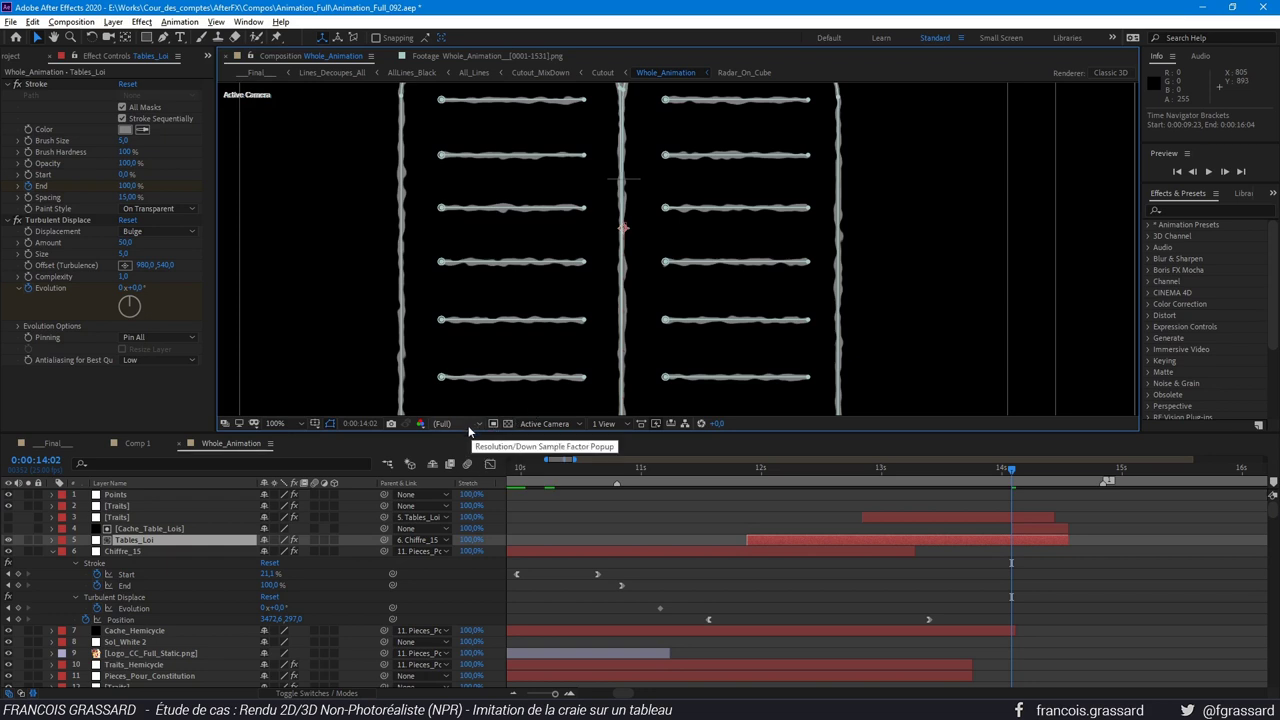
click(466, 422)
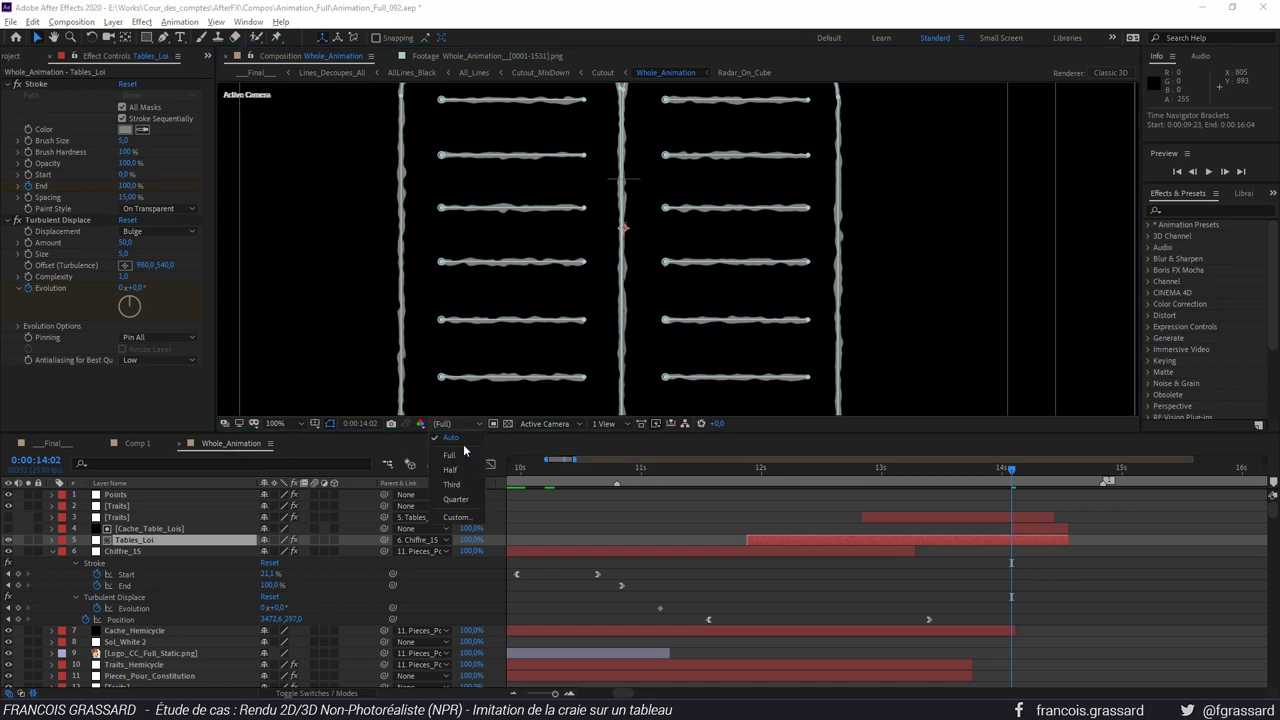
click(464, 455)
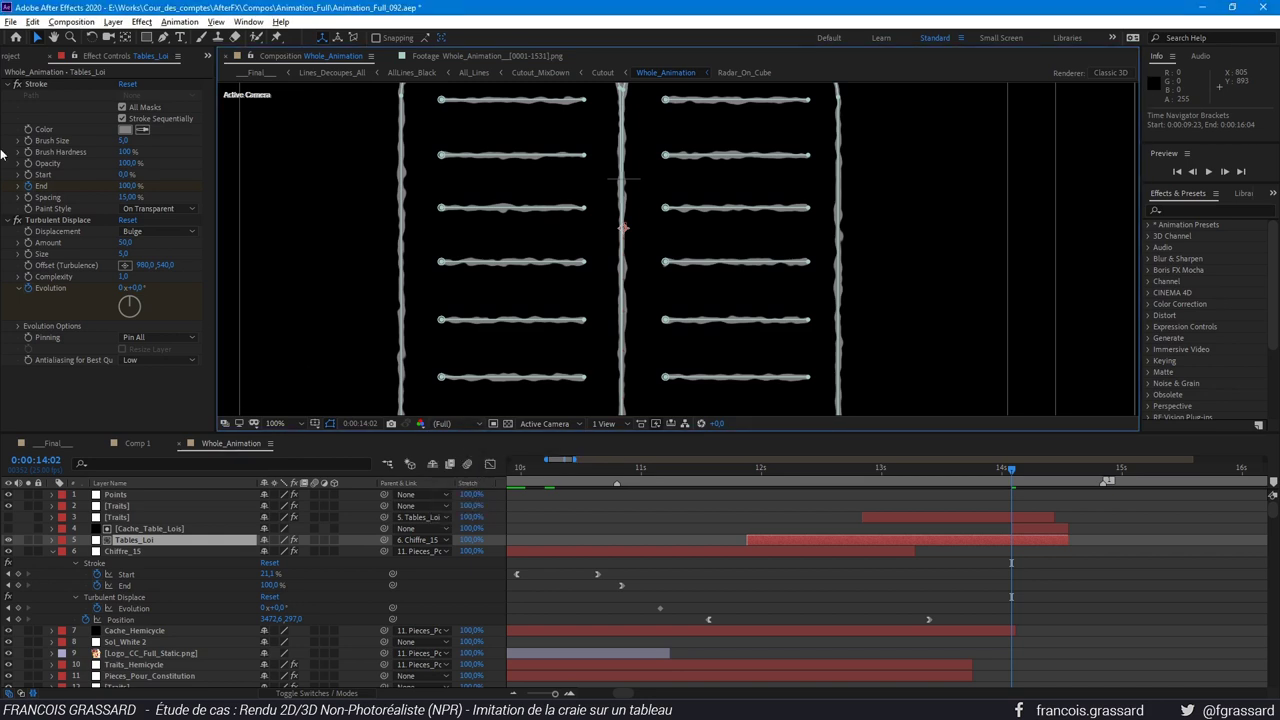
click(24, 87)
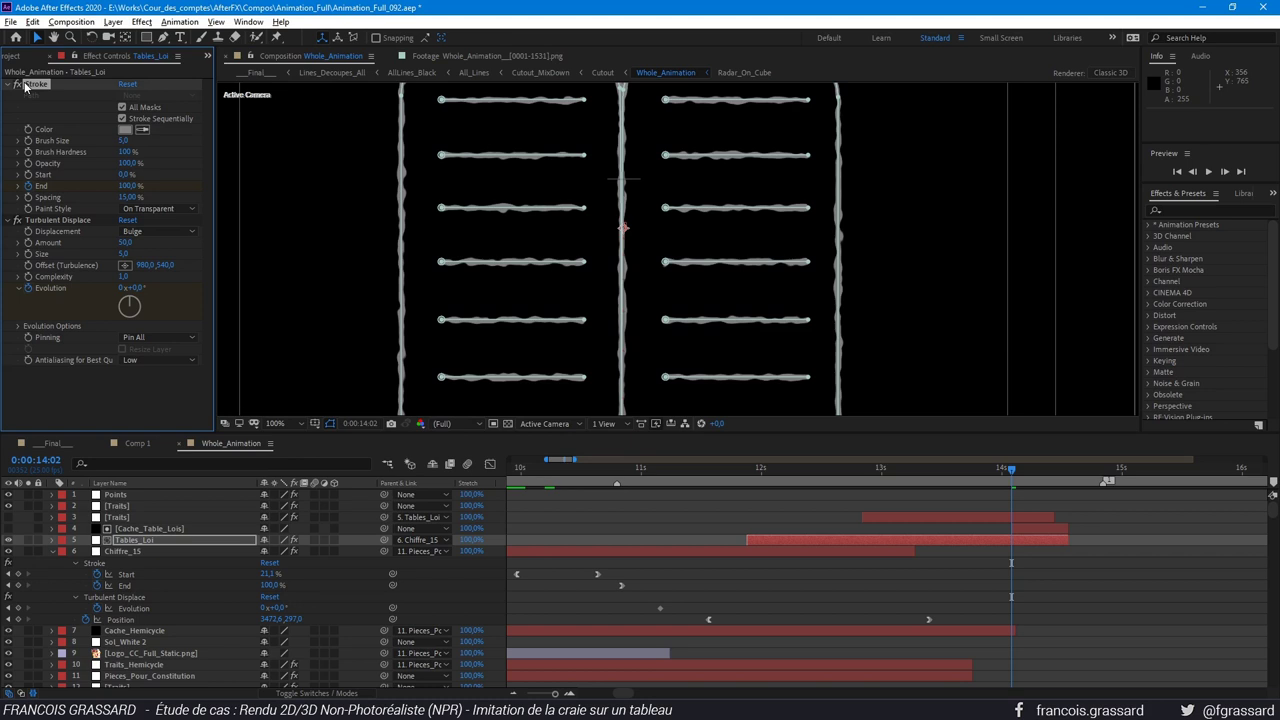
scroll(590, 340, down, 2)
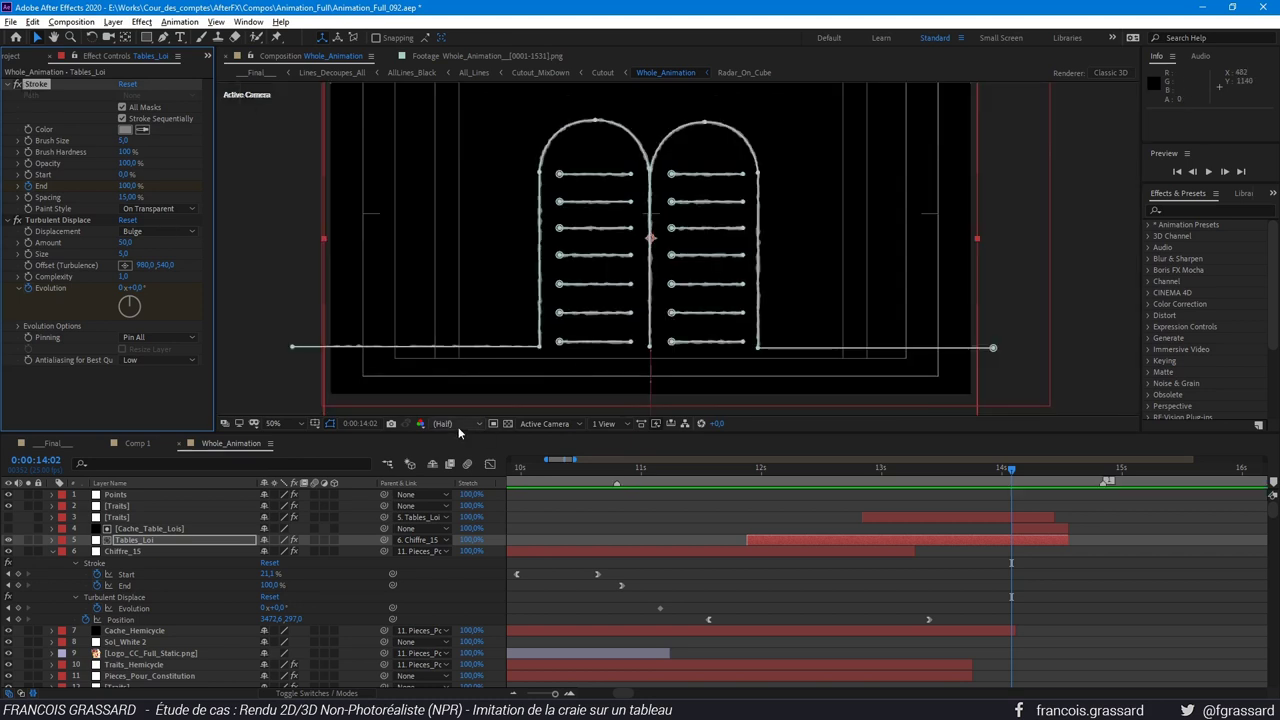
Drop the preview to Quarter resolution and scroll-zoom around the tablets' chalk lines.
click(466, 423)
click(455, 499)
scroll(615, 320, down, 2)
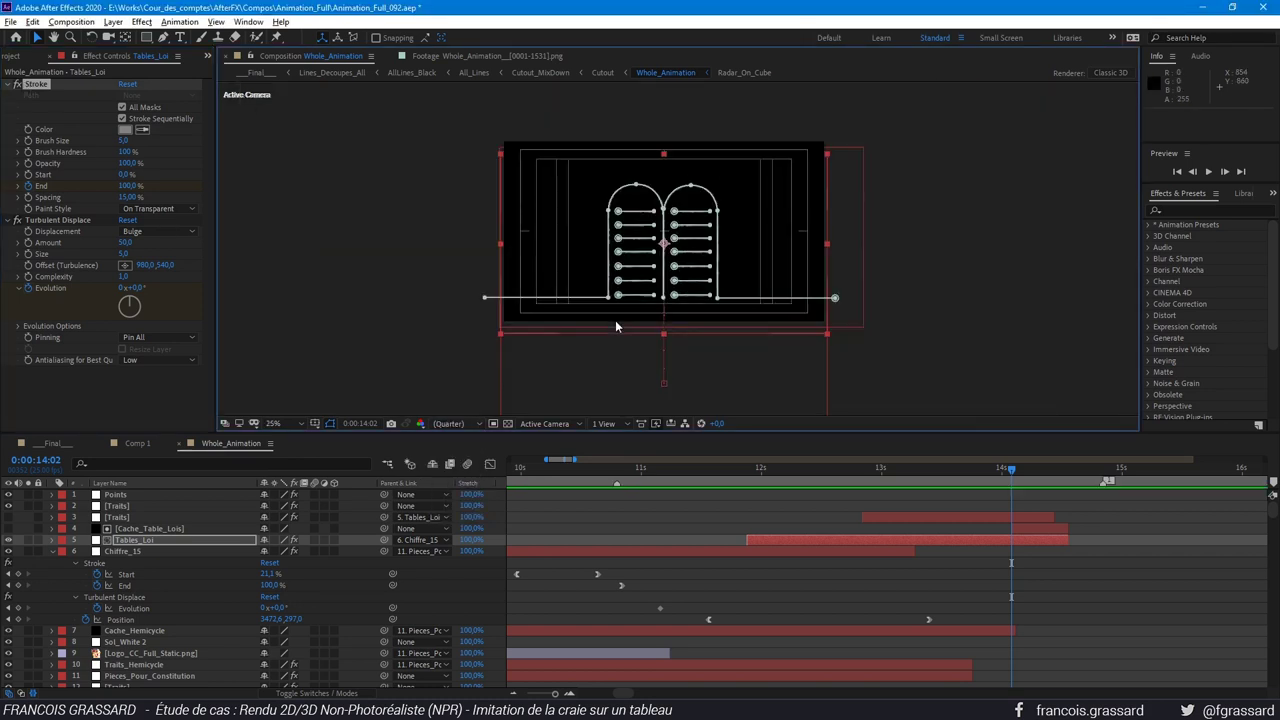
click(592, 511)
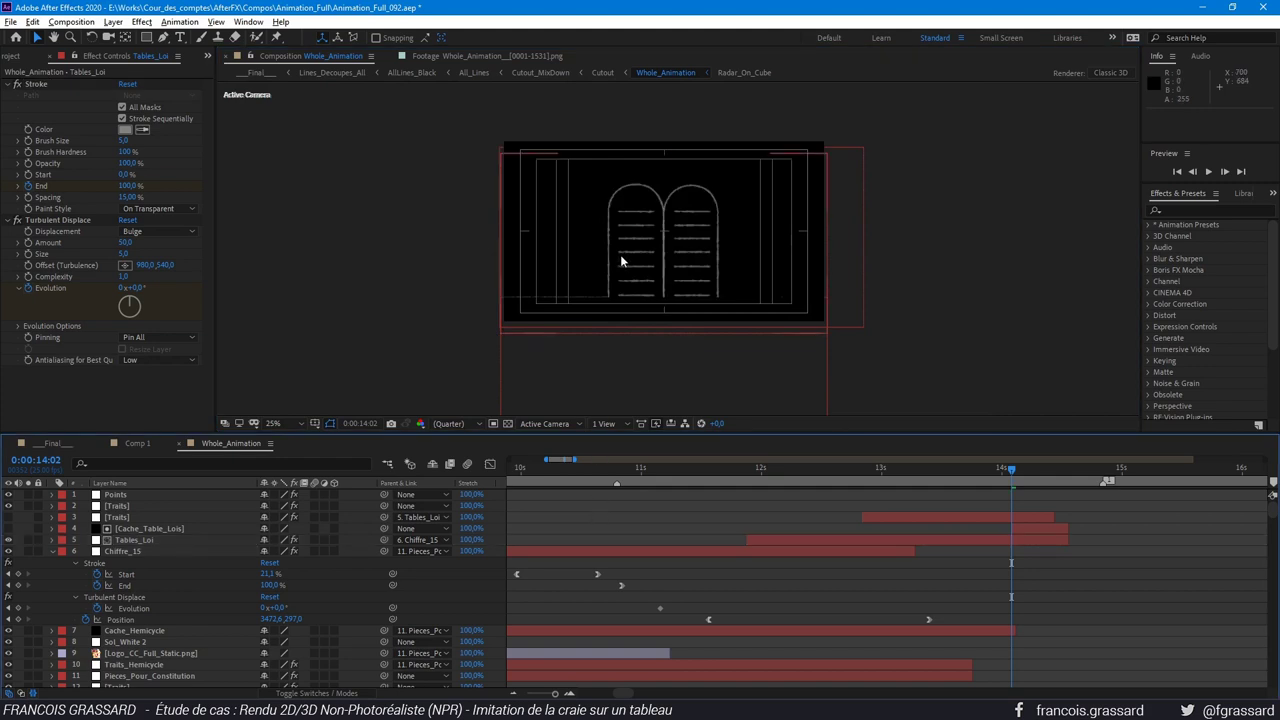
scroll(621, 265, up, 2)
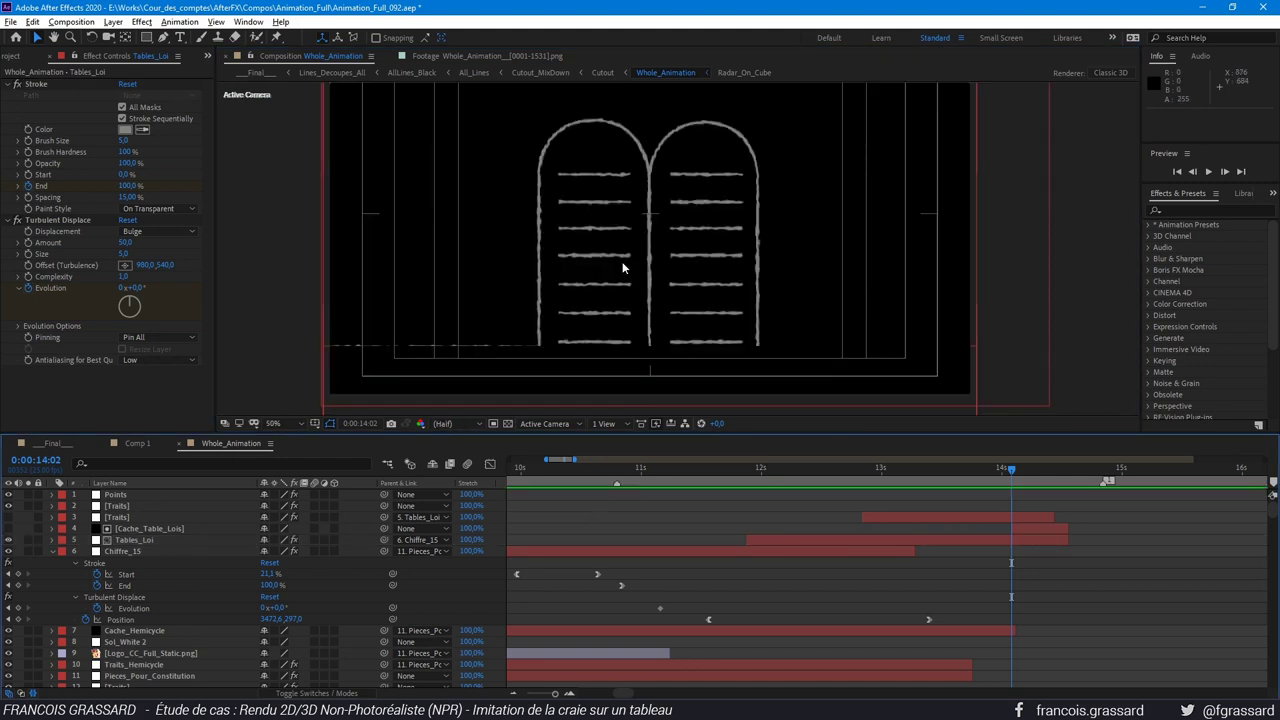
scroll(620, 268, up, 2)
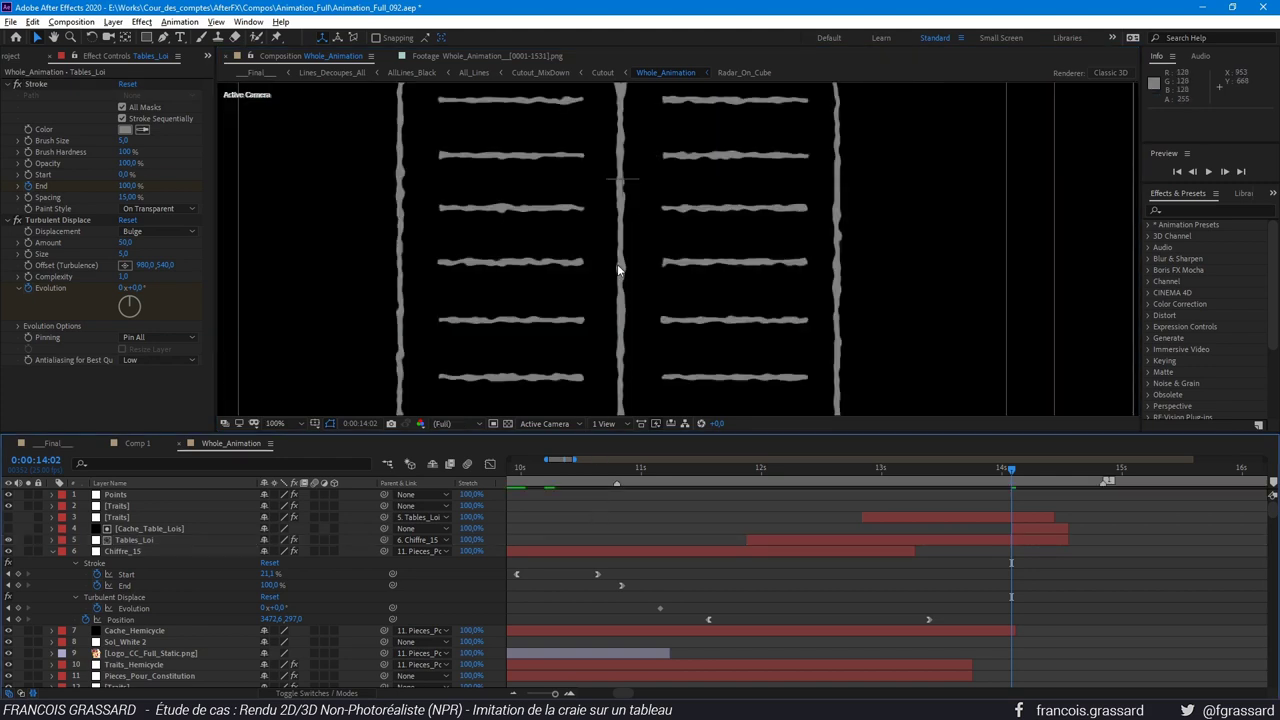
scroll(558, 324, down, 2)
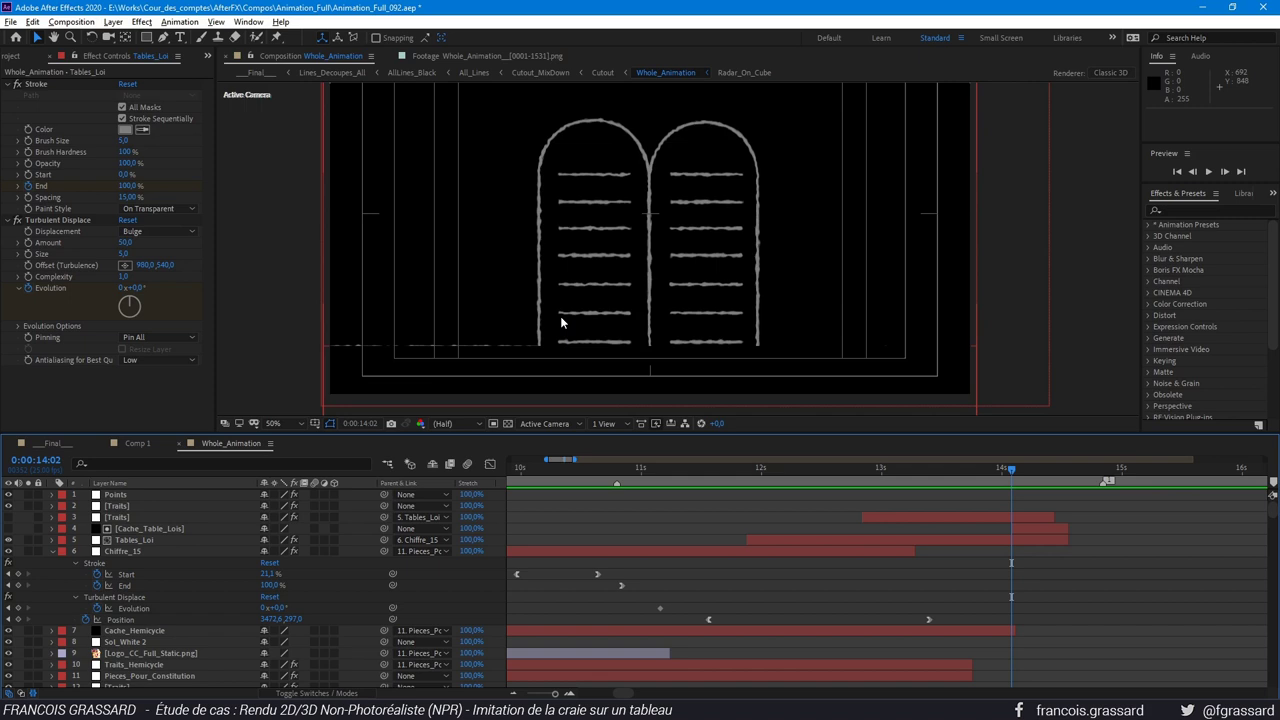
scroll(575, 313, up, 2)
scroll(568, 258, down, 2)
click(452, 423)
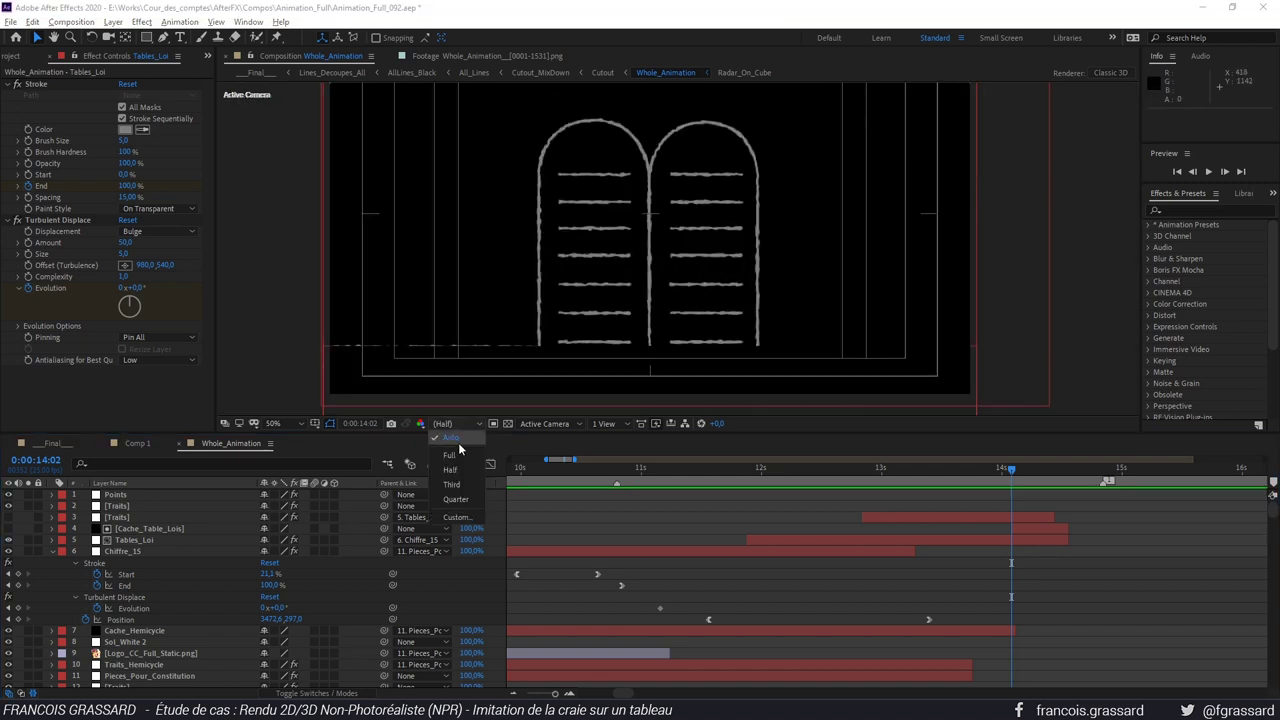
click(459, 438)
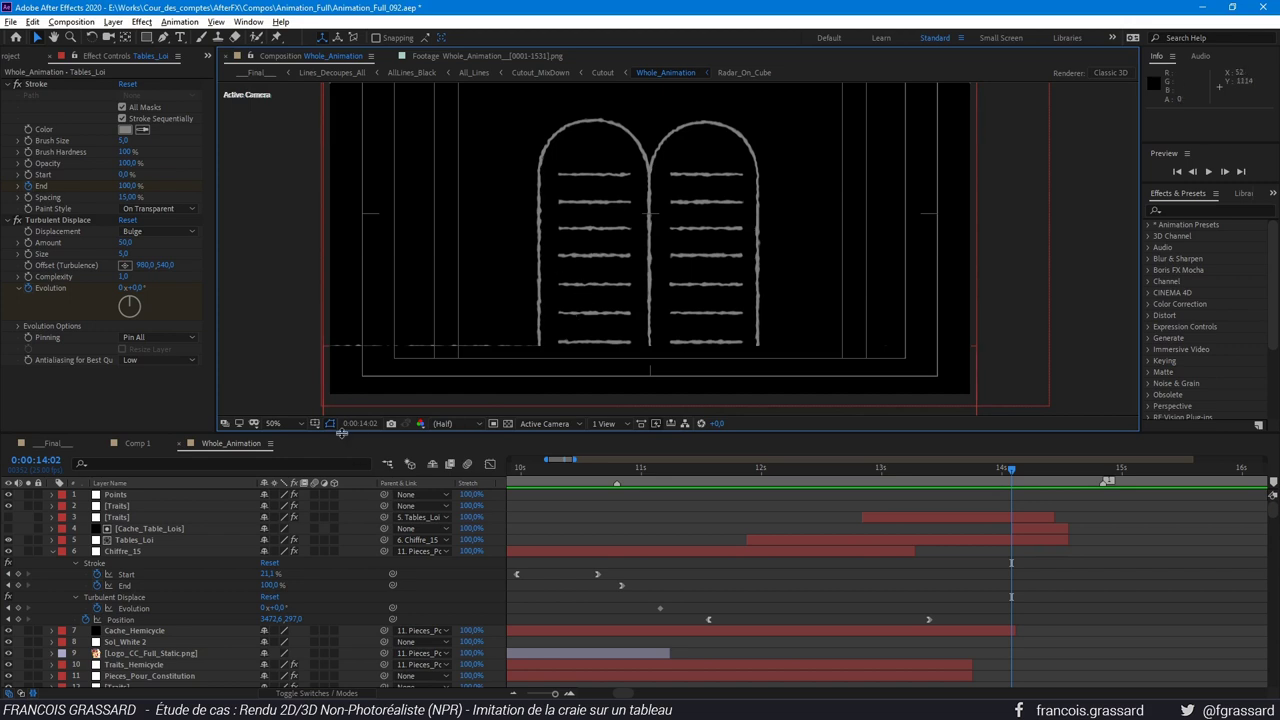
scroll(600, 316, up, 1)
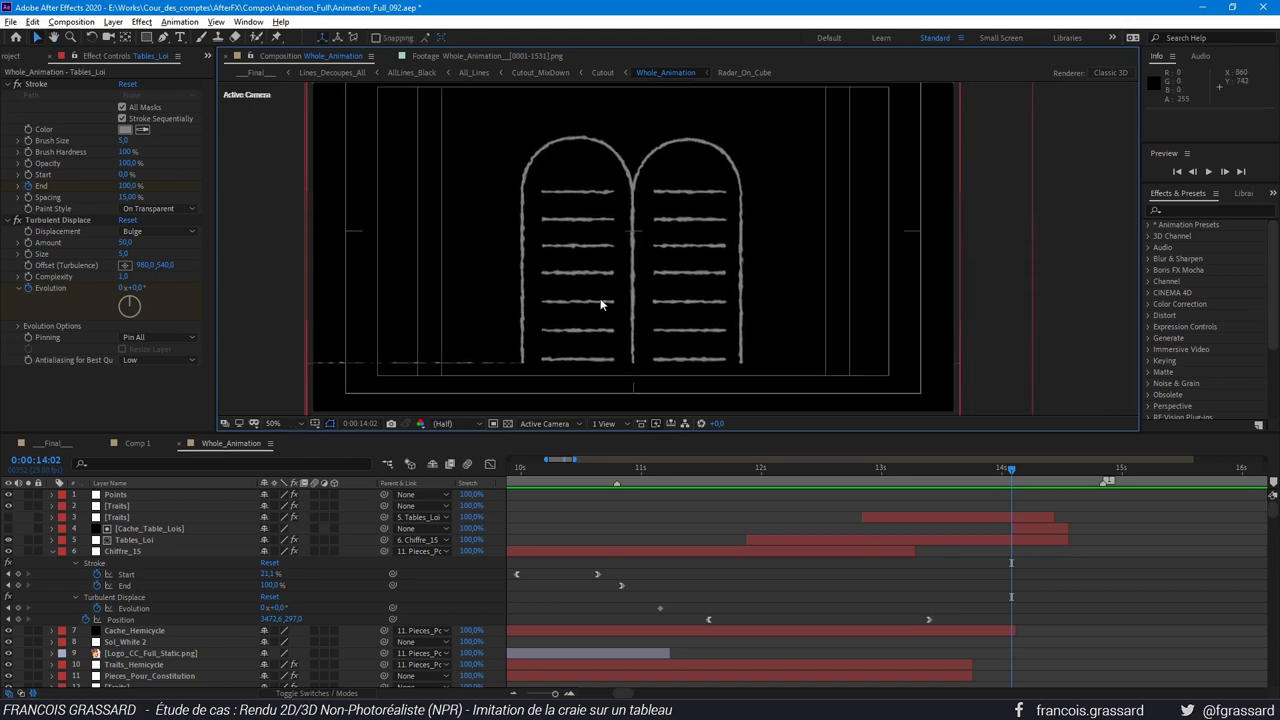
Set Tables_Loi's Stroke brush size to 1 and render the preview at Full resolution.
click(125, 141)
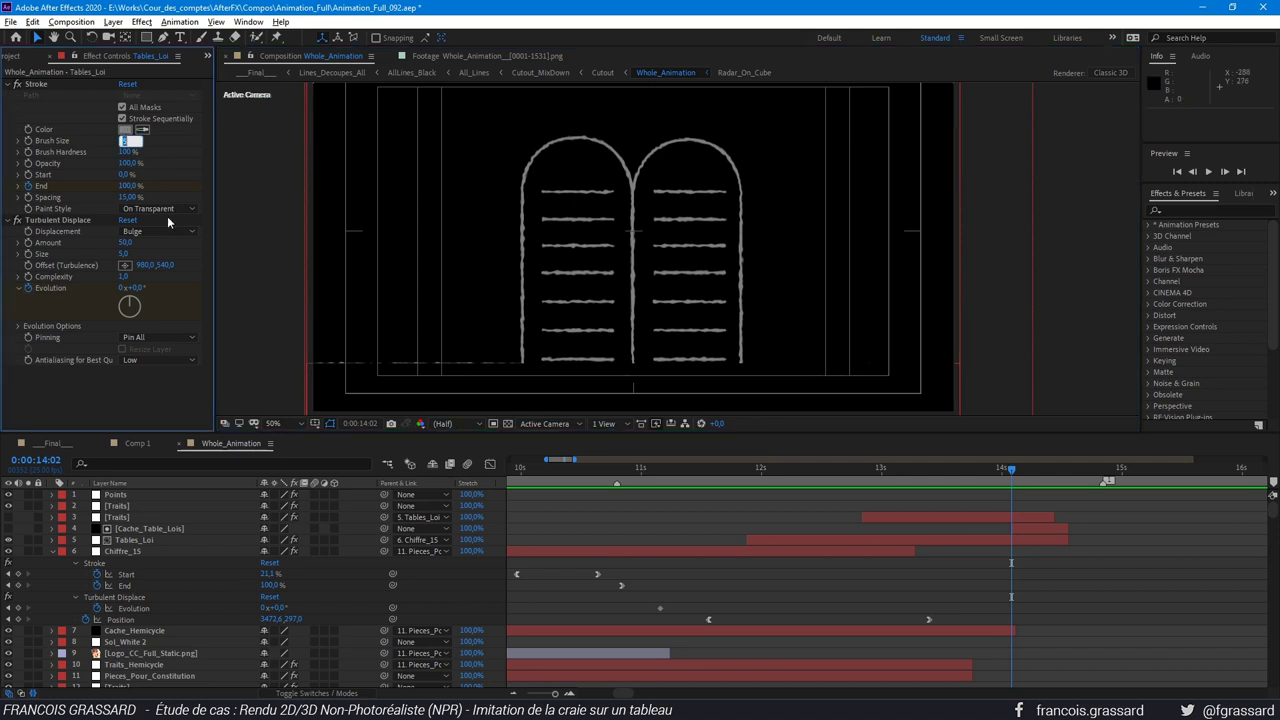
text(1)
key(Return)
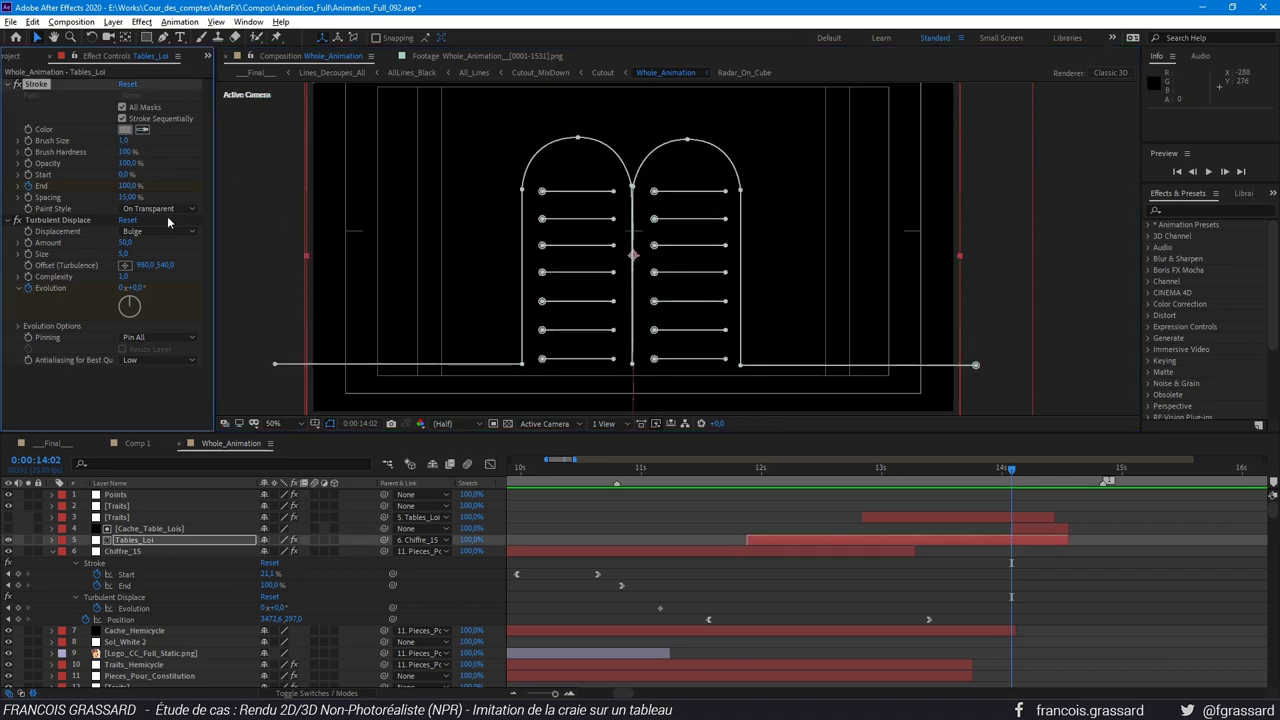
click(628, 491)
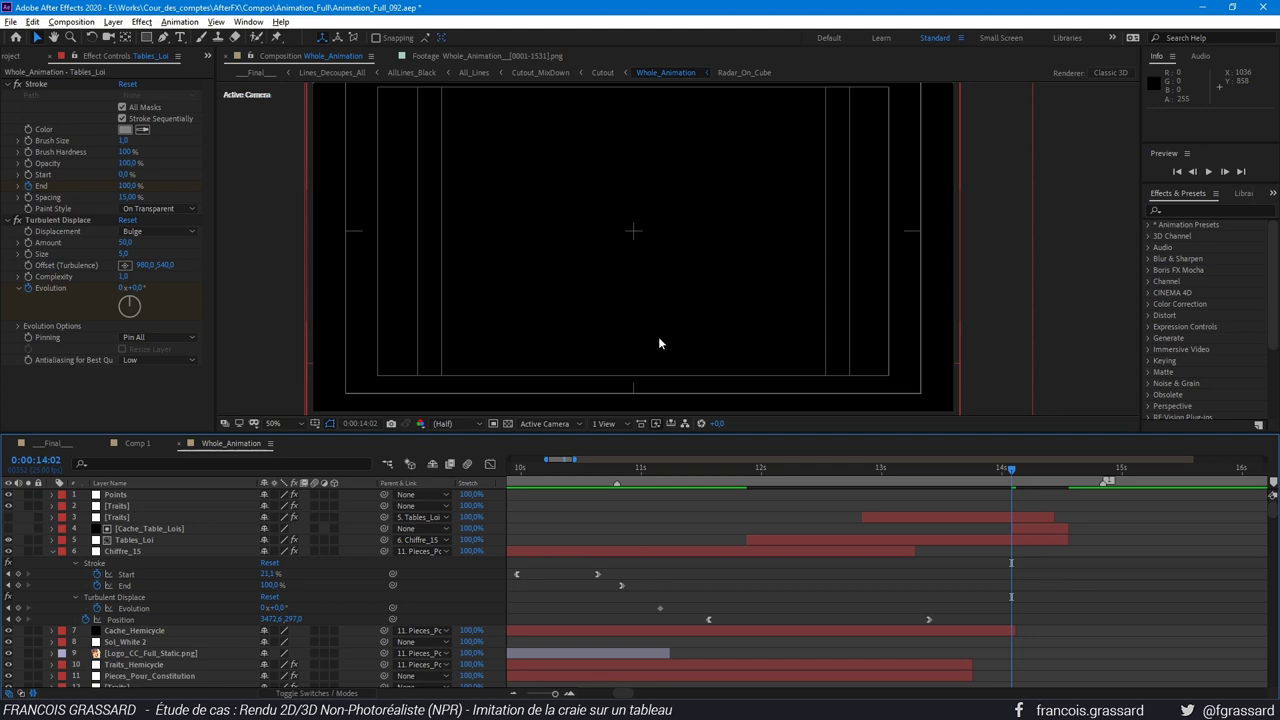
click(442, 423)
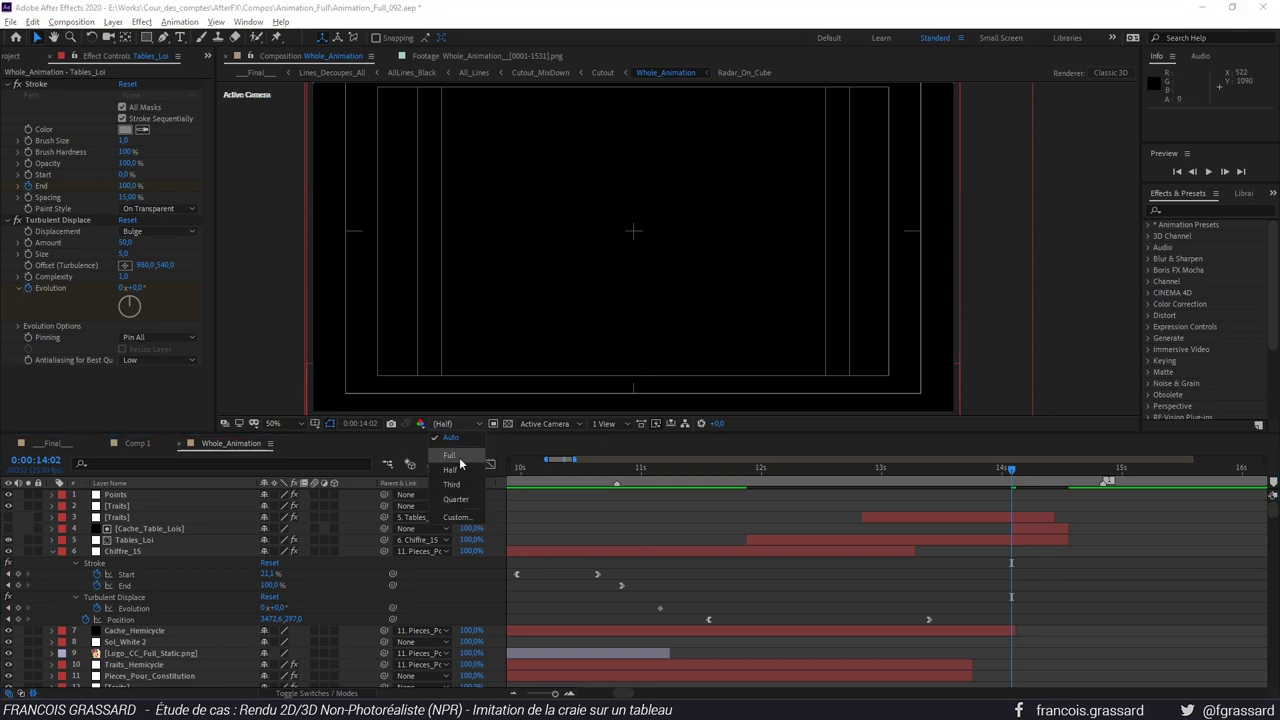
click(460, 460)
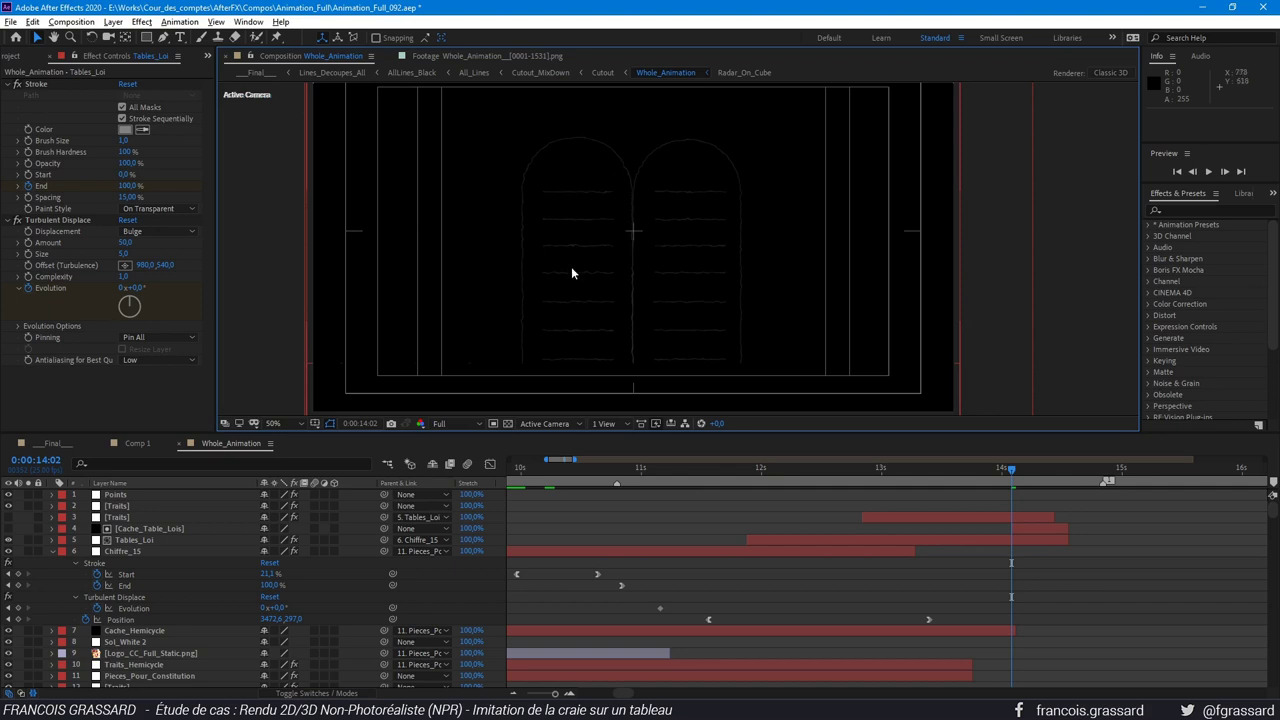
Compare the tablets at Half, Full and Auto resolution while showing, then hiding, Tables_Loi's masks.
click(450, 421)
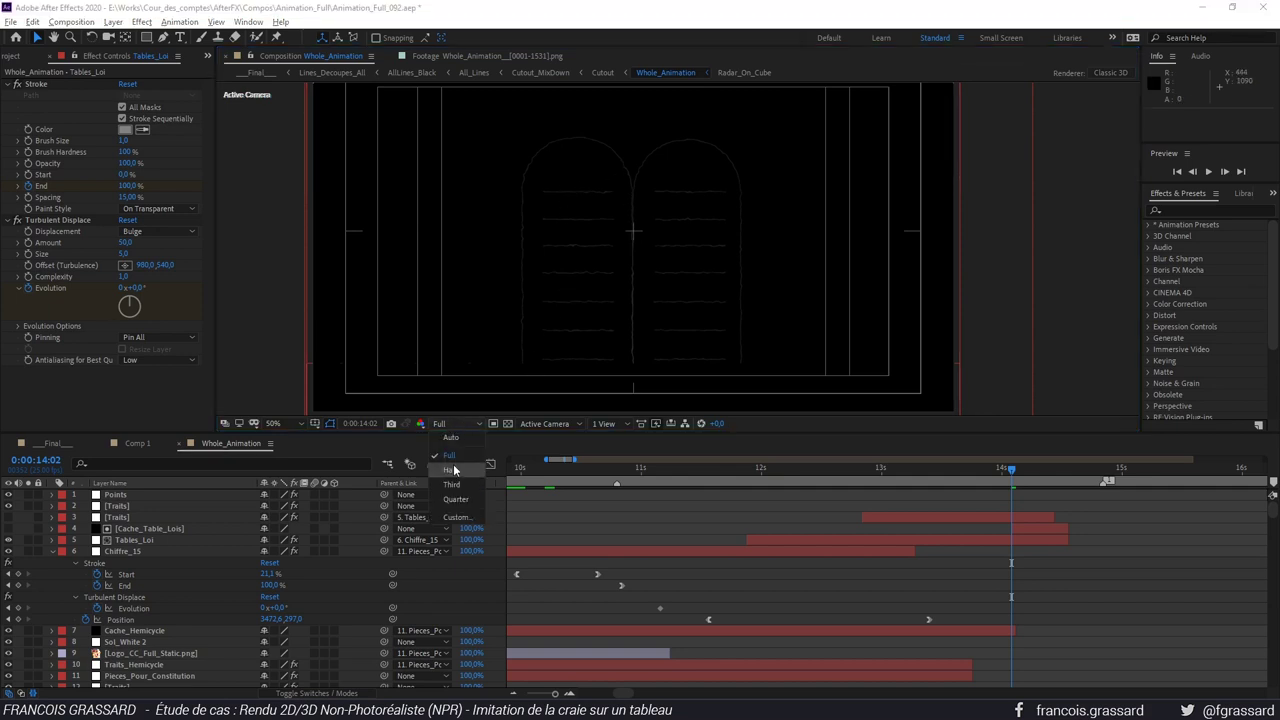
click(459, 470)
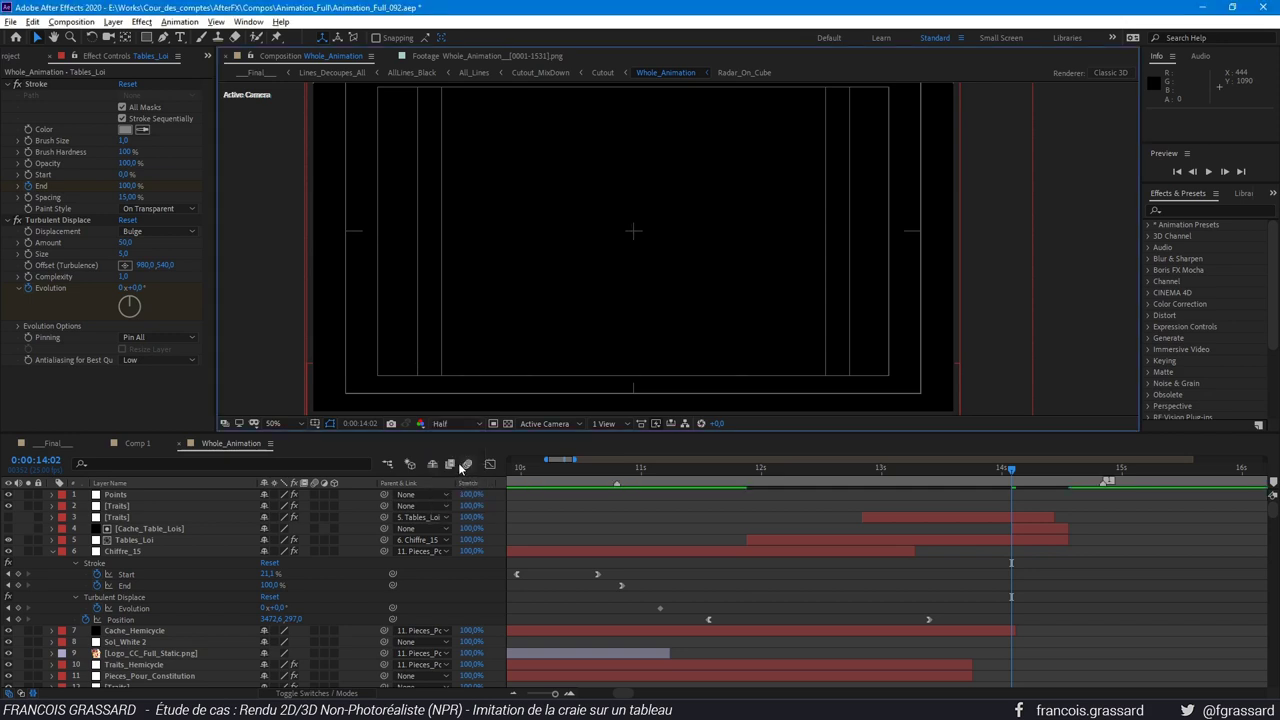
click(449, 424)
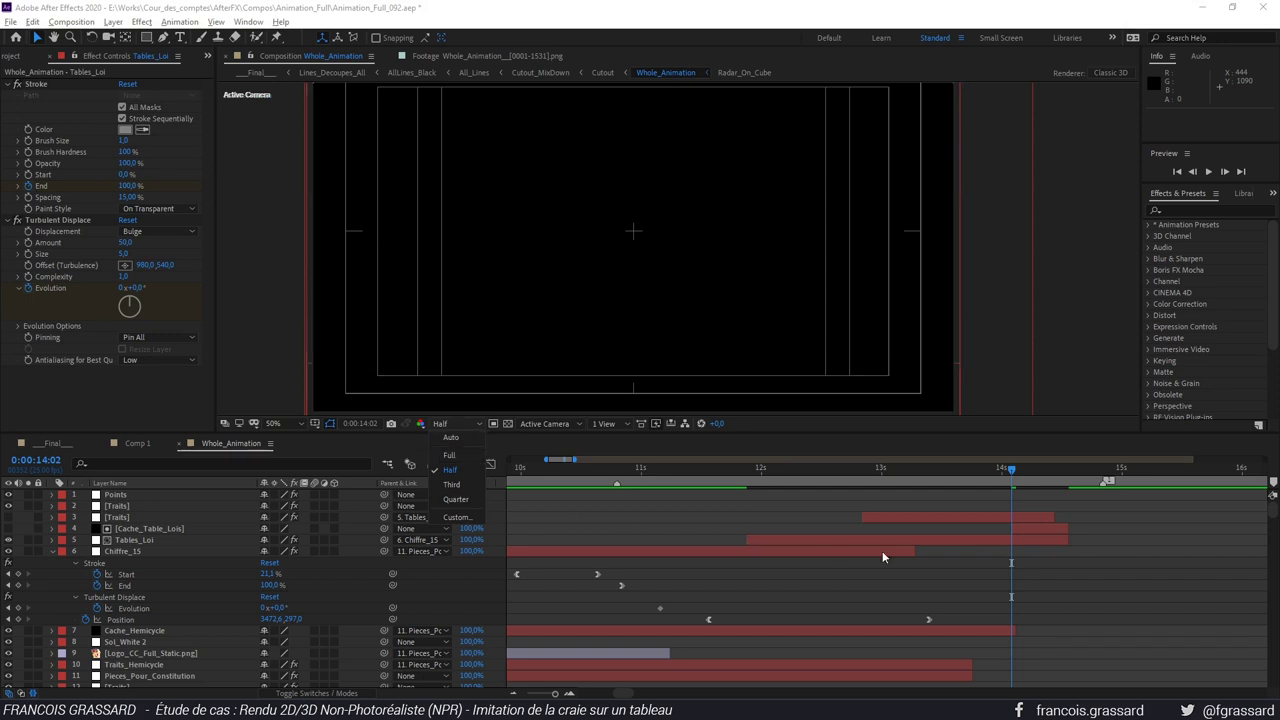
click(979, 538)
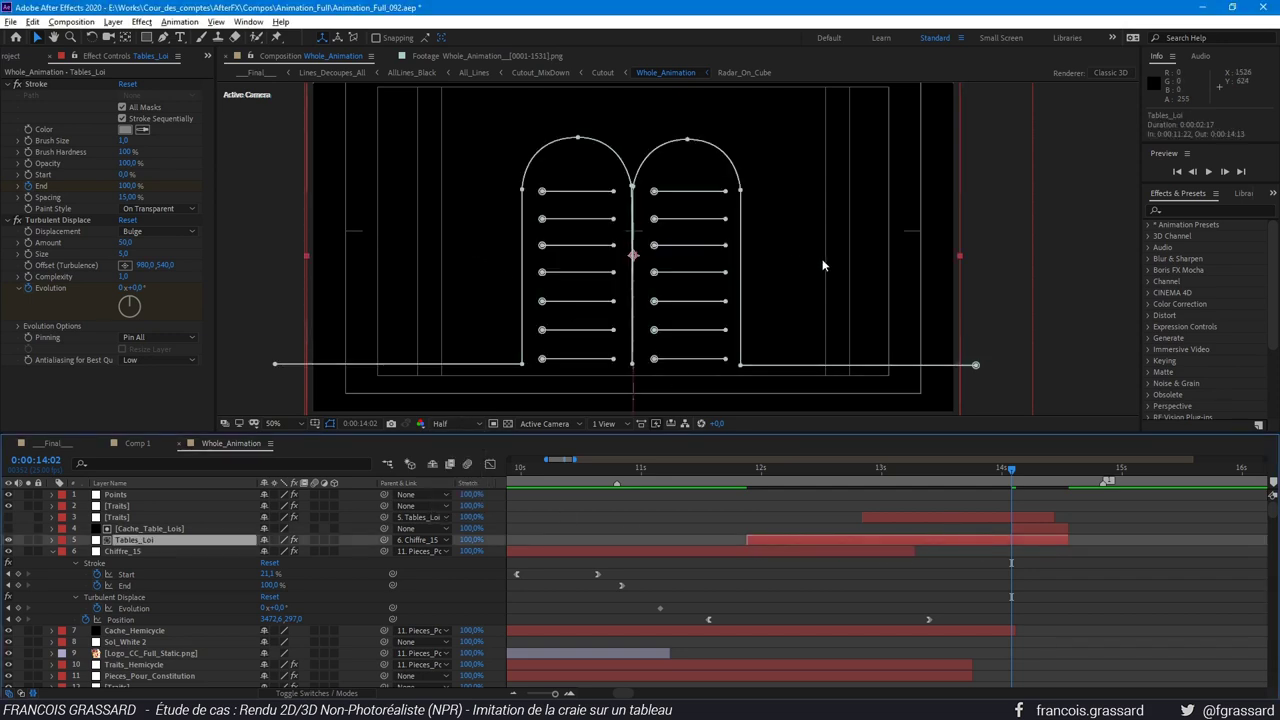
click(446, 424)
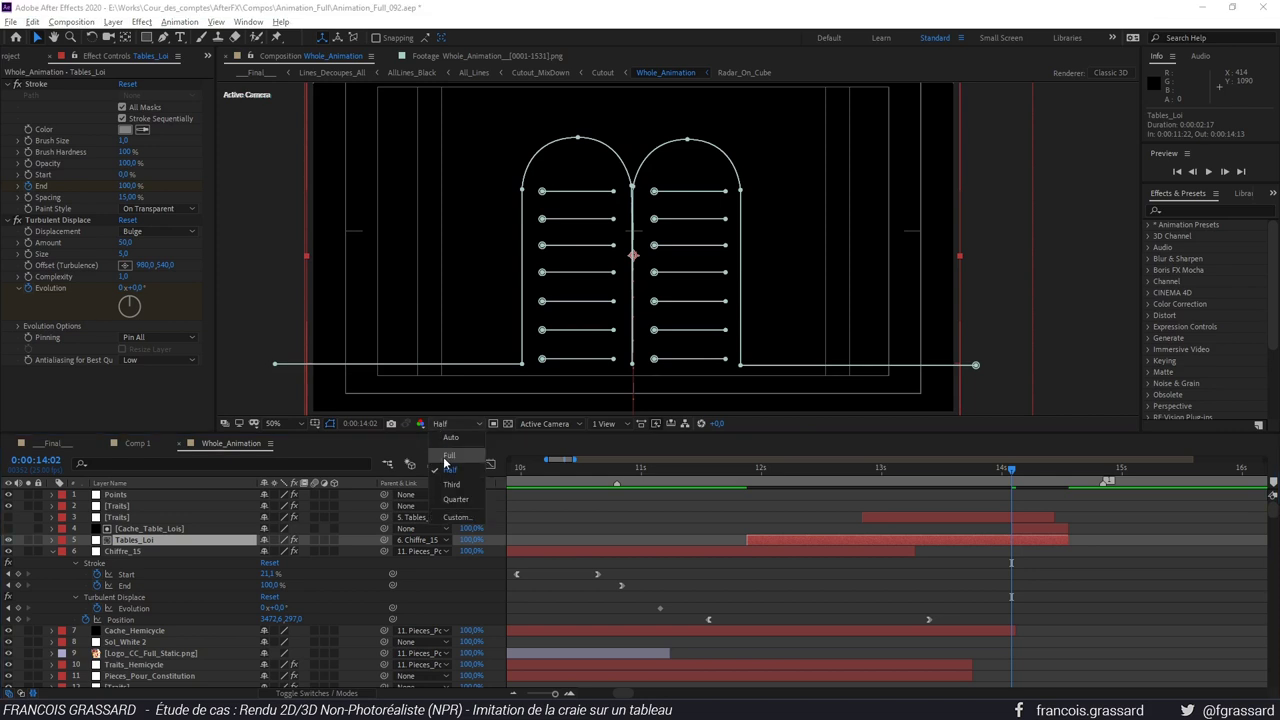
click(447, 458)
click(444, 428)
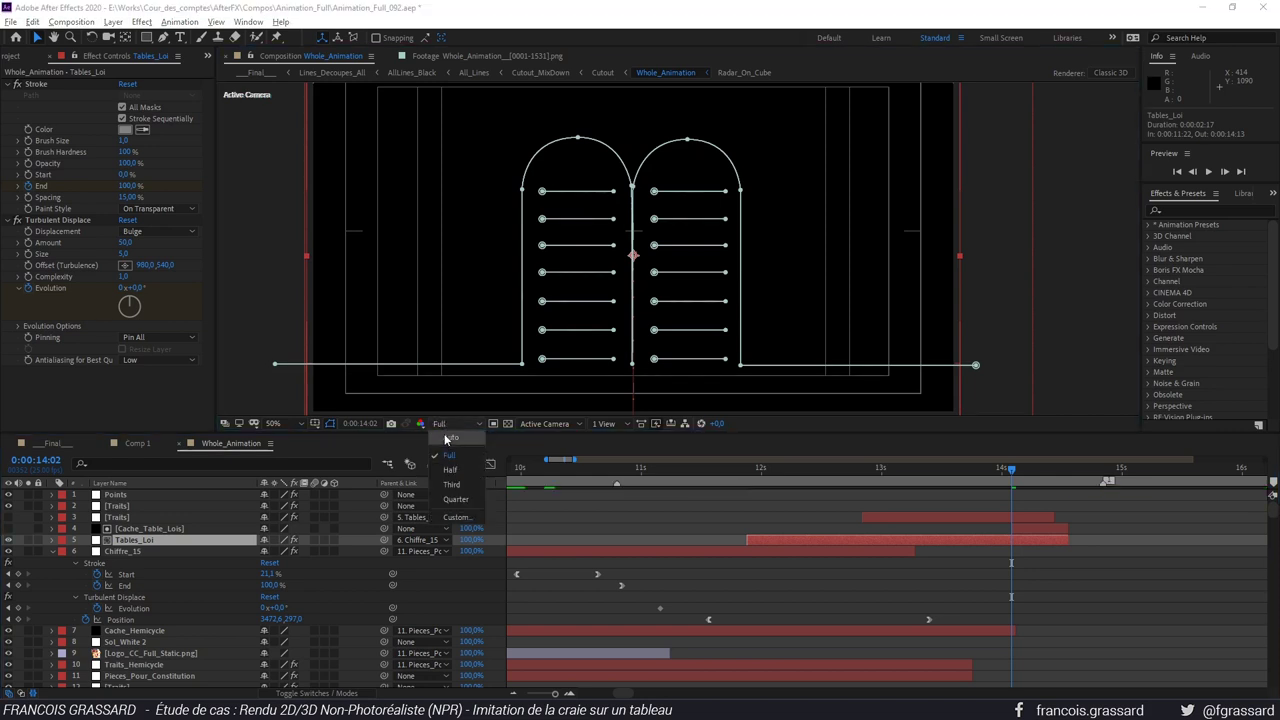
click(446, 439)
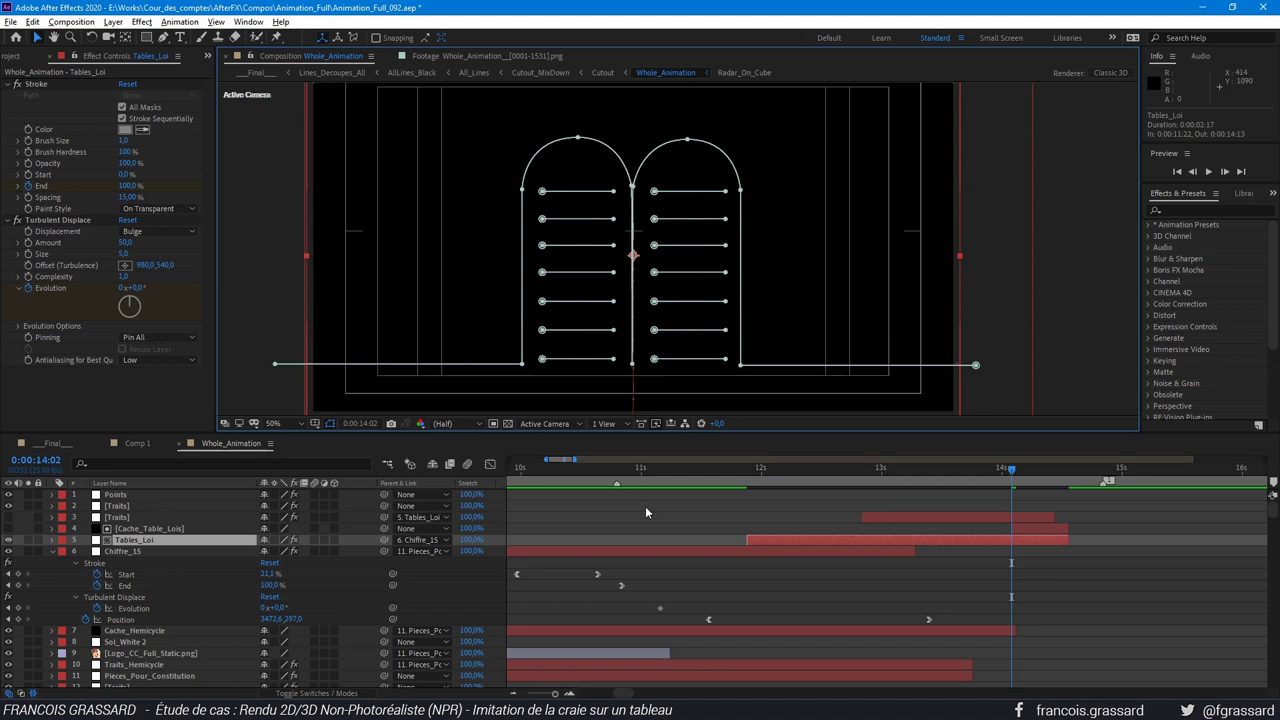
click(645, 507)
Switch the preview to Full, then Half resolution, and check Tables_Loi's Stroke effect.
click(467, 426)
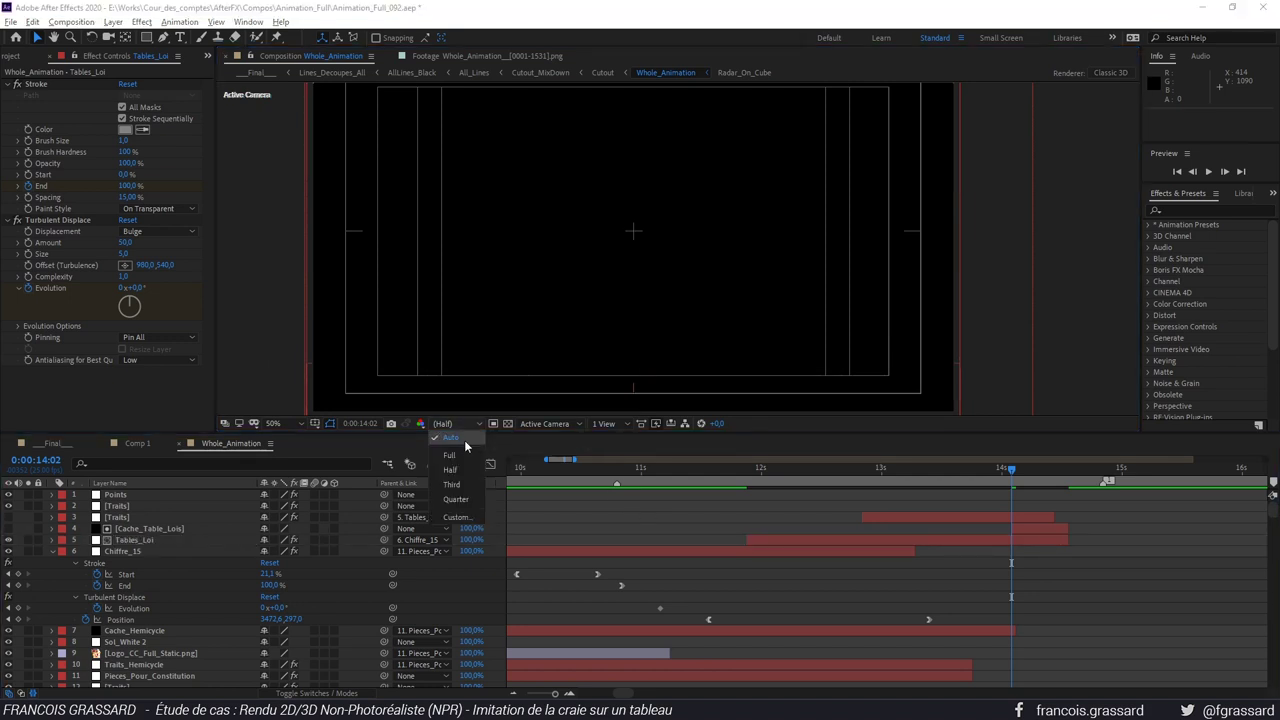
click(452, 455)
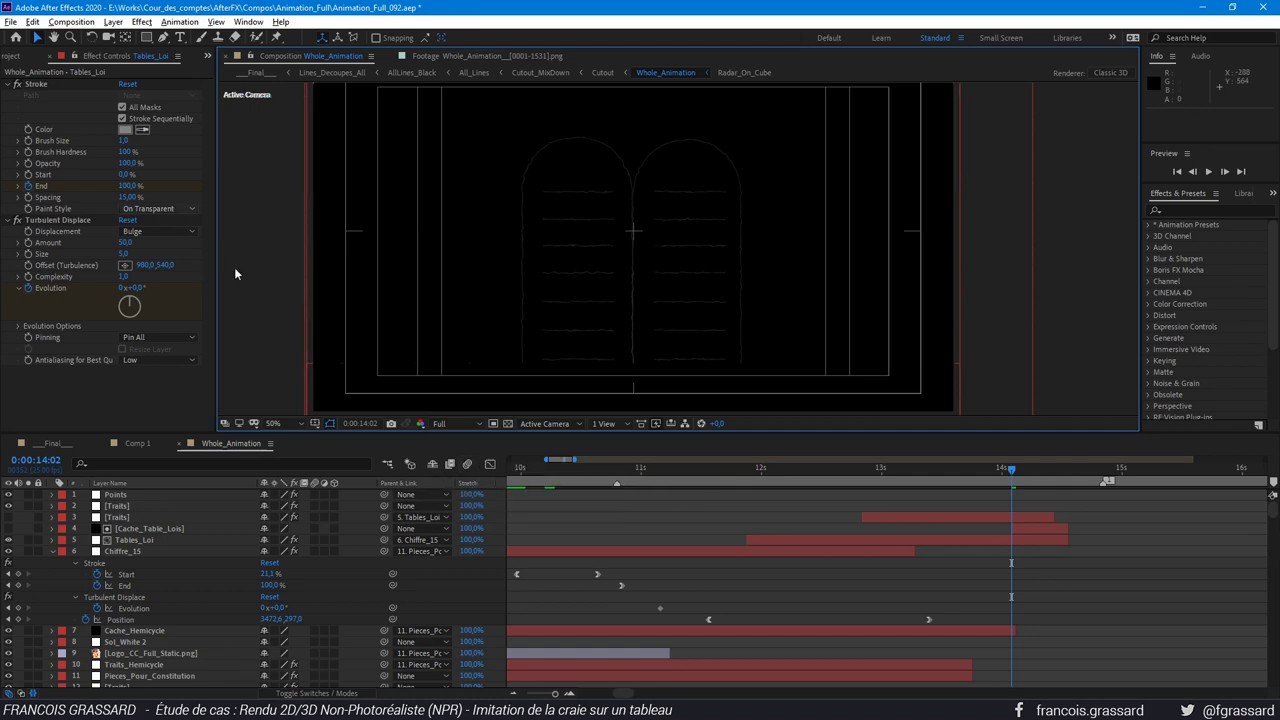
click(445, 424)
click(454, 475)
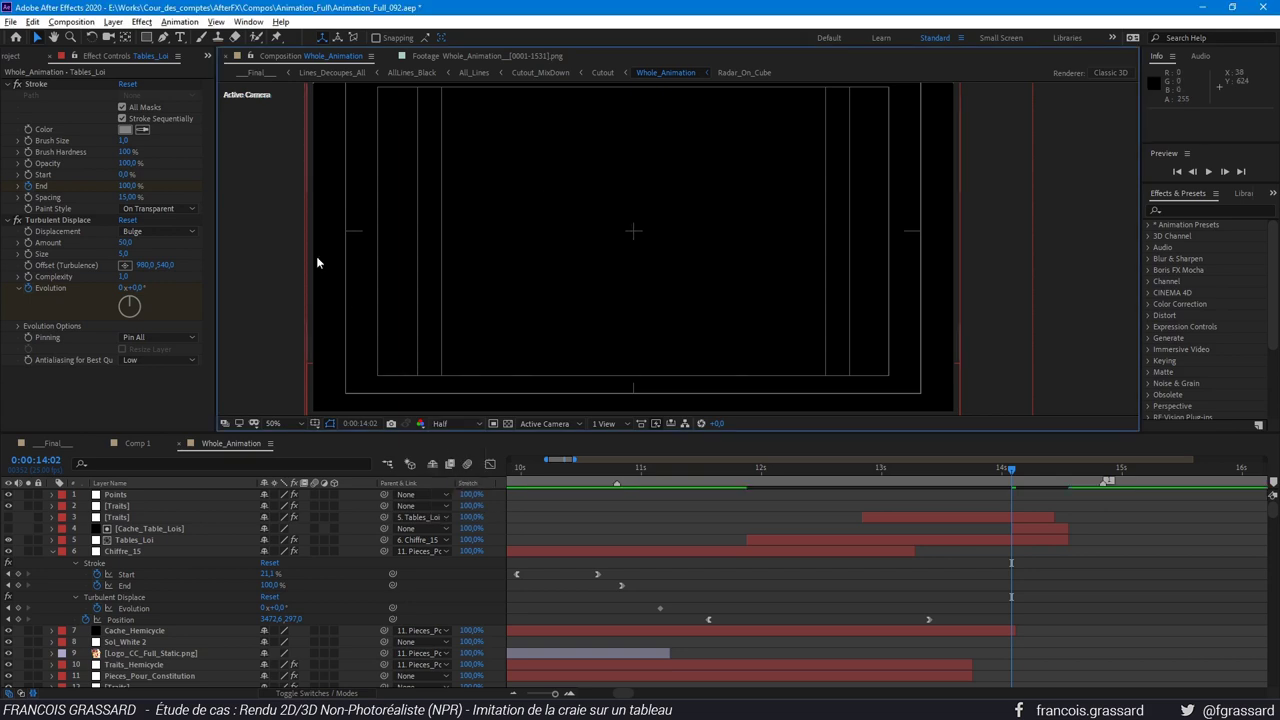
click(36, 84)
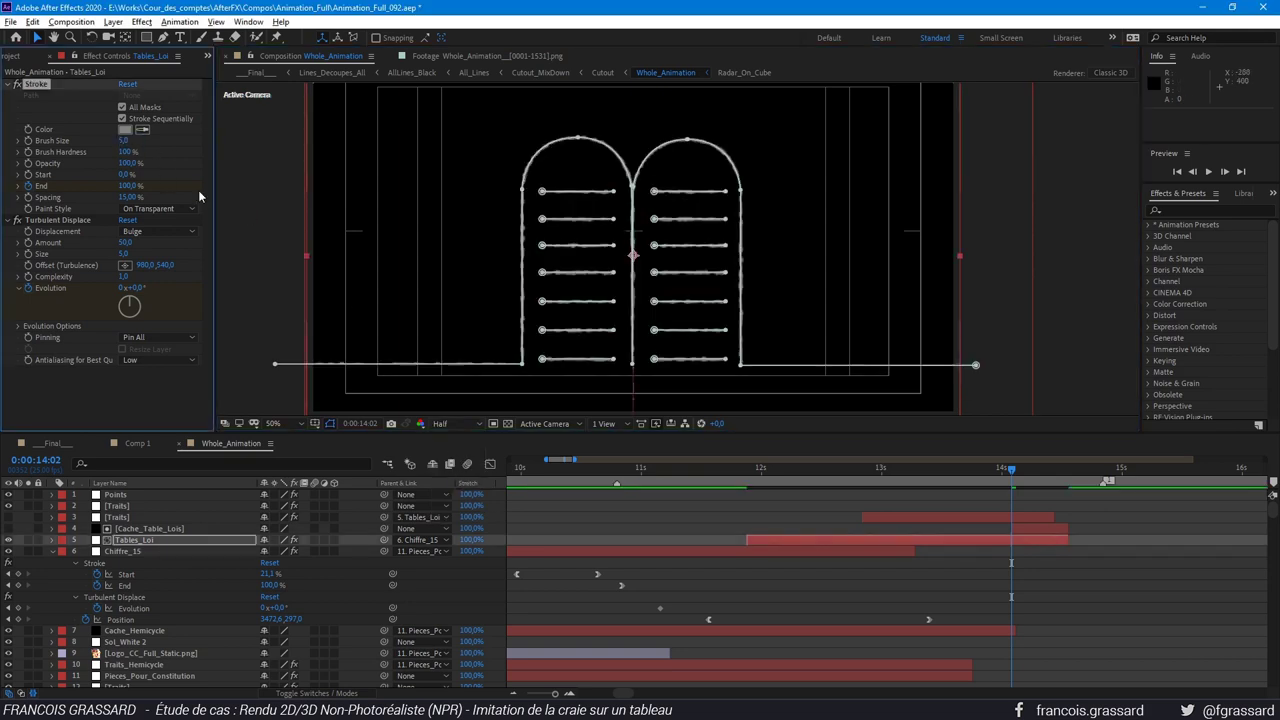
click(636, 311)
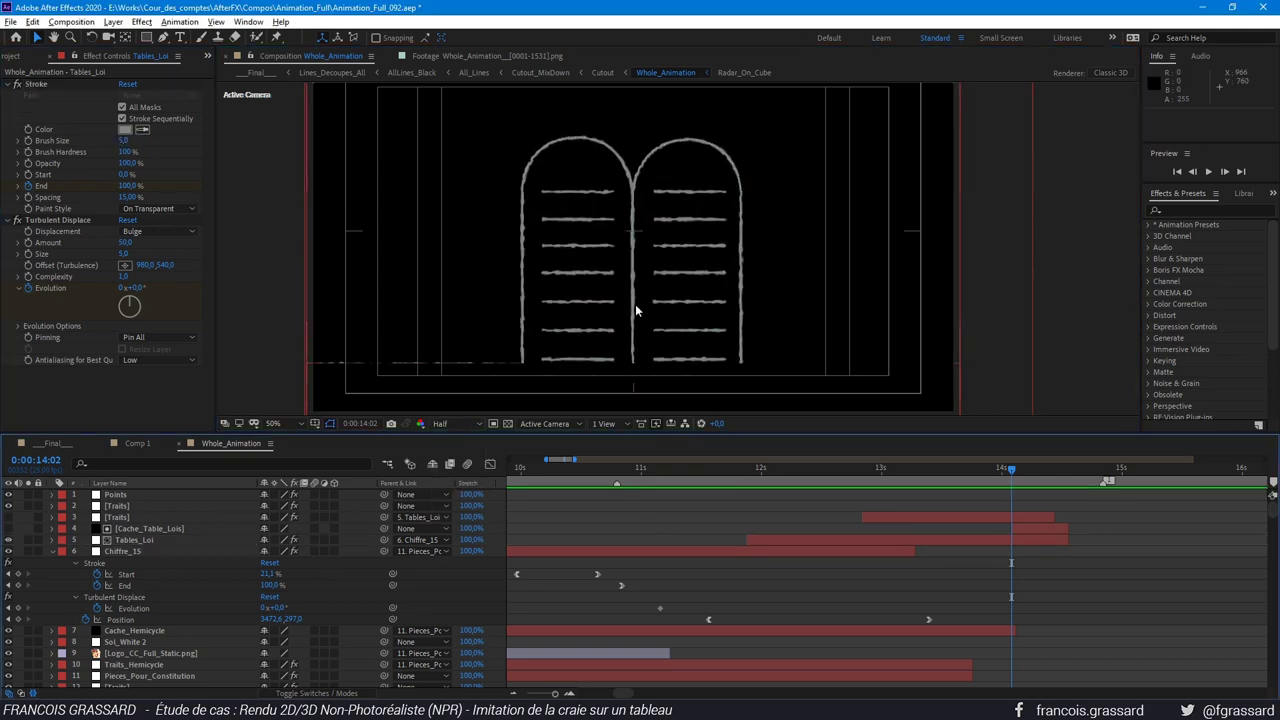
Inspect the chalk lines at 100% with Auto resolution, then zoom back out to 50%.
key(period)
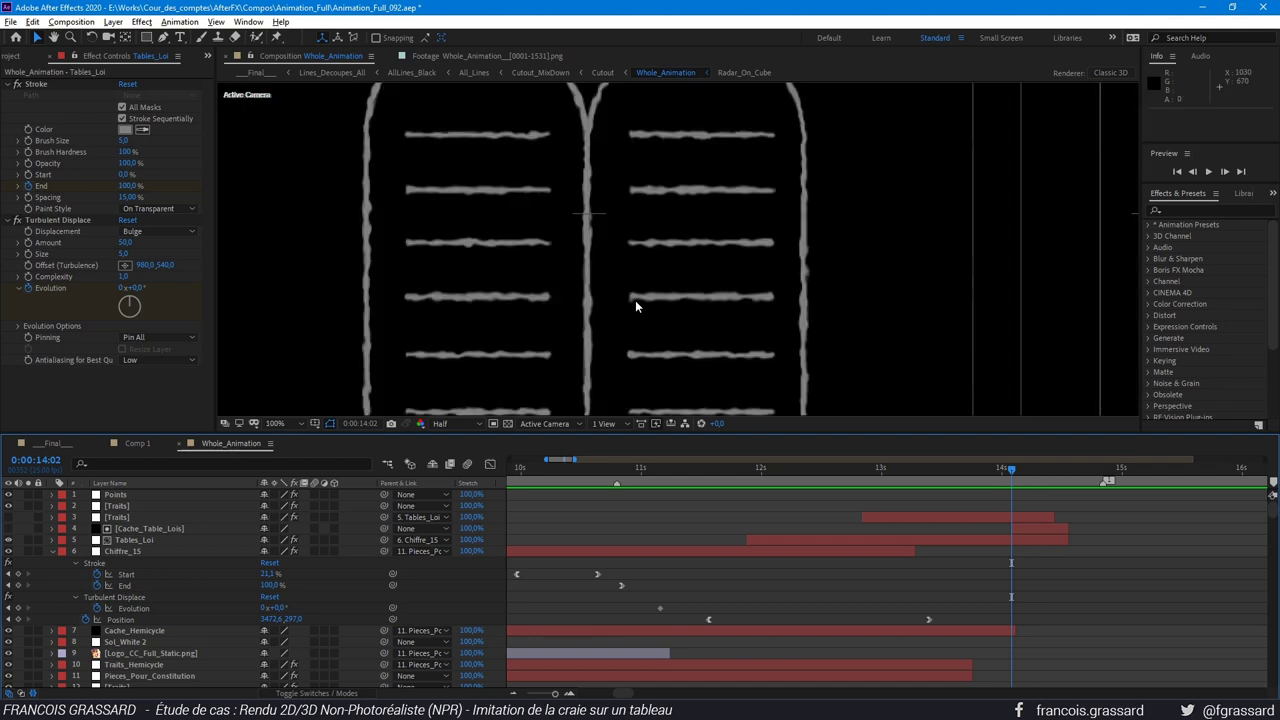
click(452, 423)
click(464, 439)
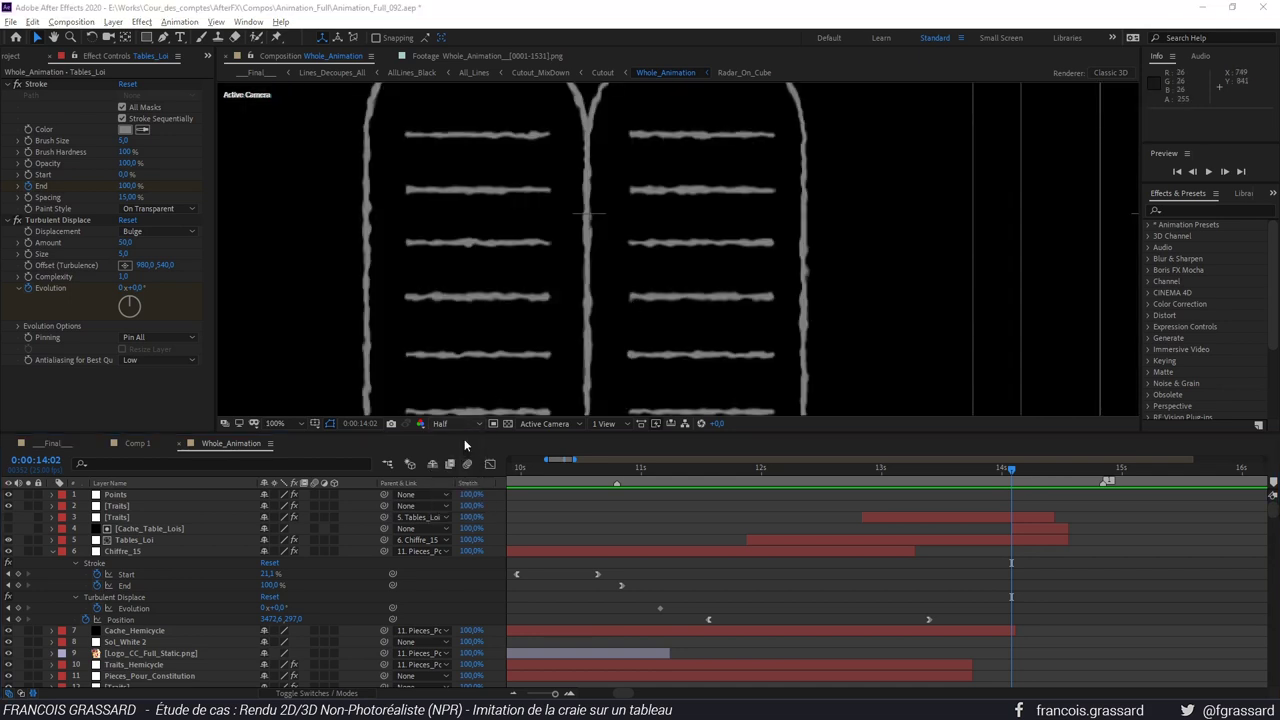
key(comma)
key(period)
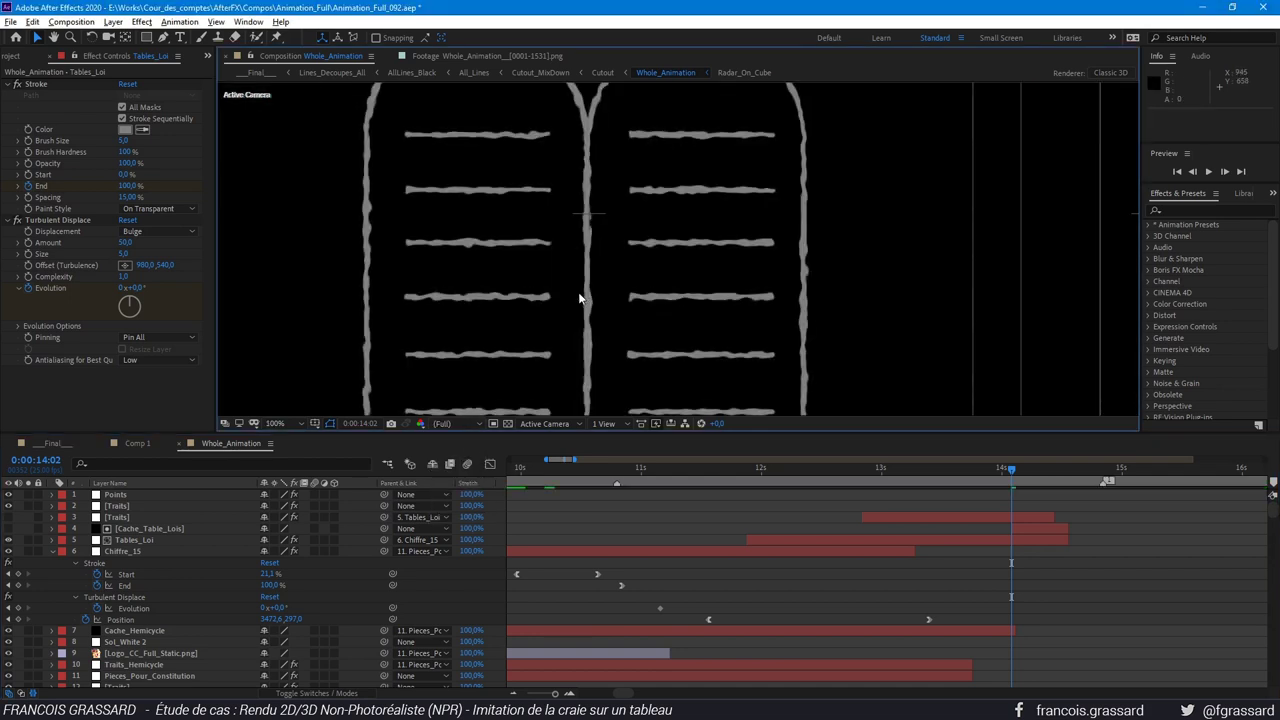
key(comma)
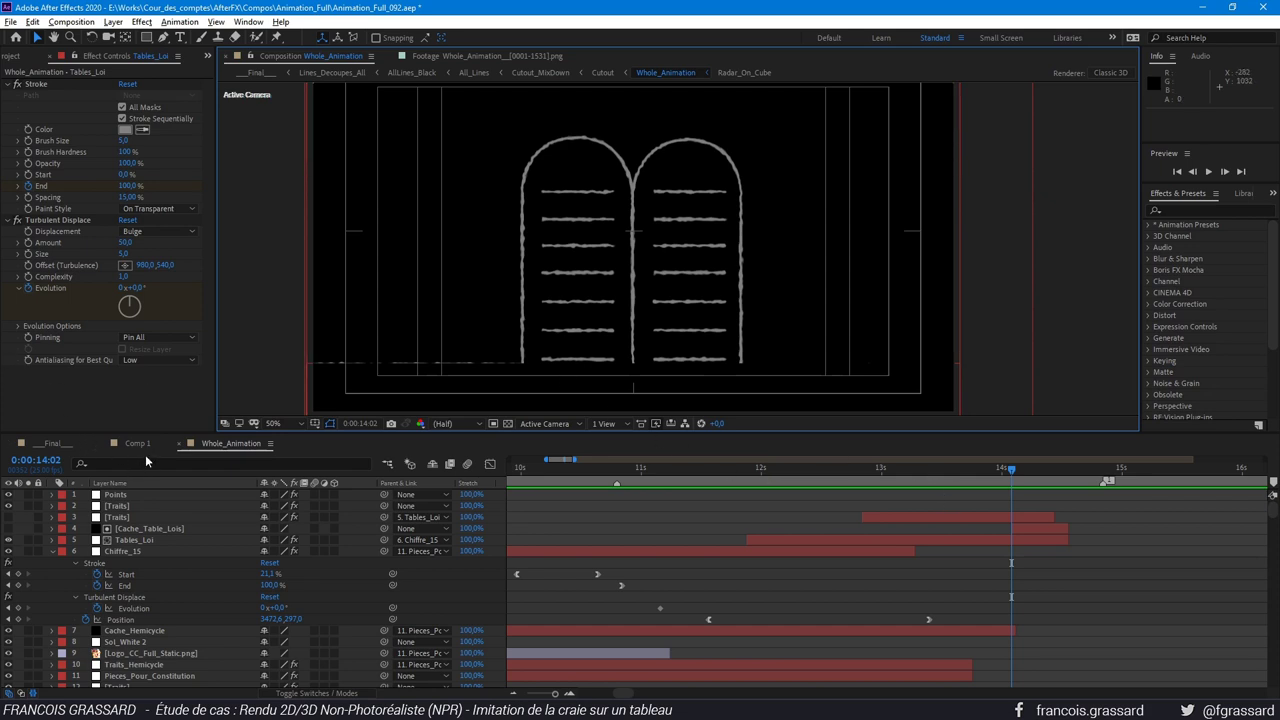
click(102, 442)
Close Comp 1 and delete it from the project.
click(102, 442)
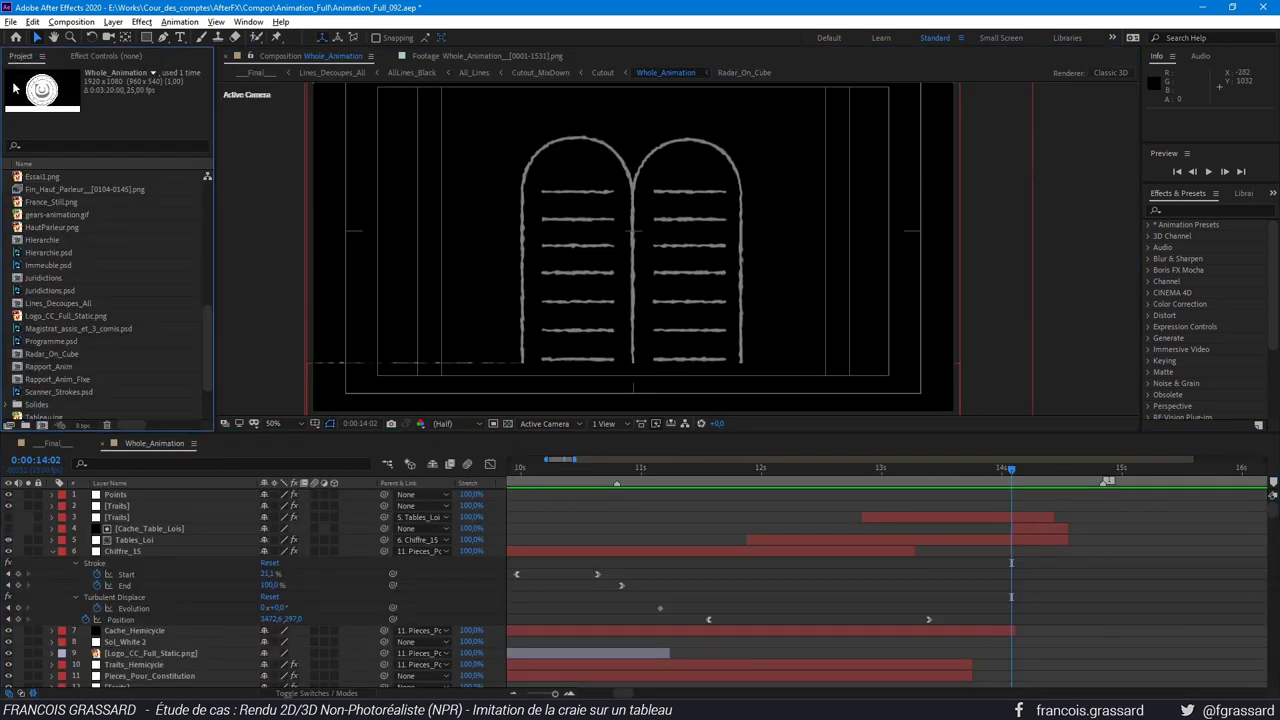
scroll(44, 207, up, 8)
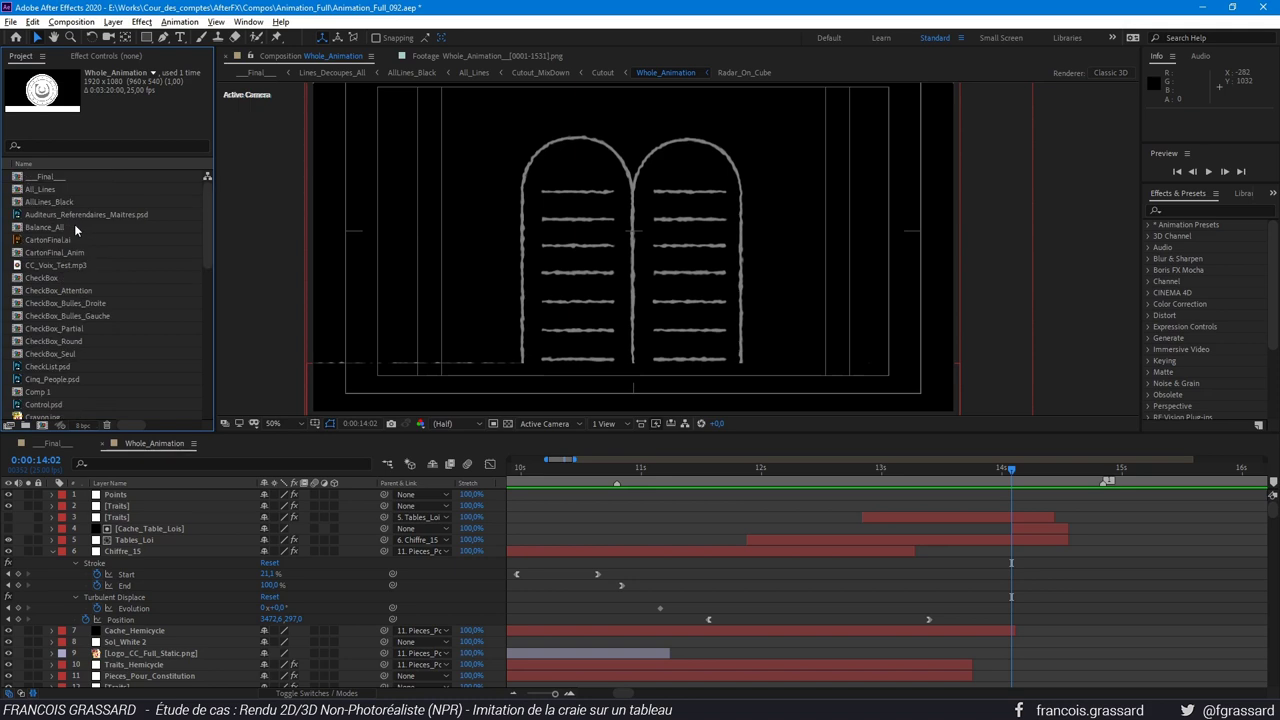
click(44, 391)
key(Delete)
click(661, 379)
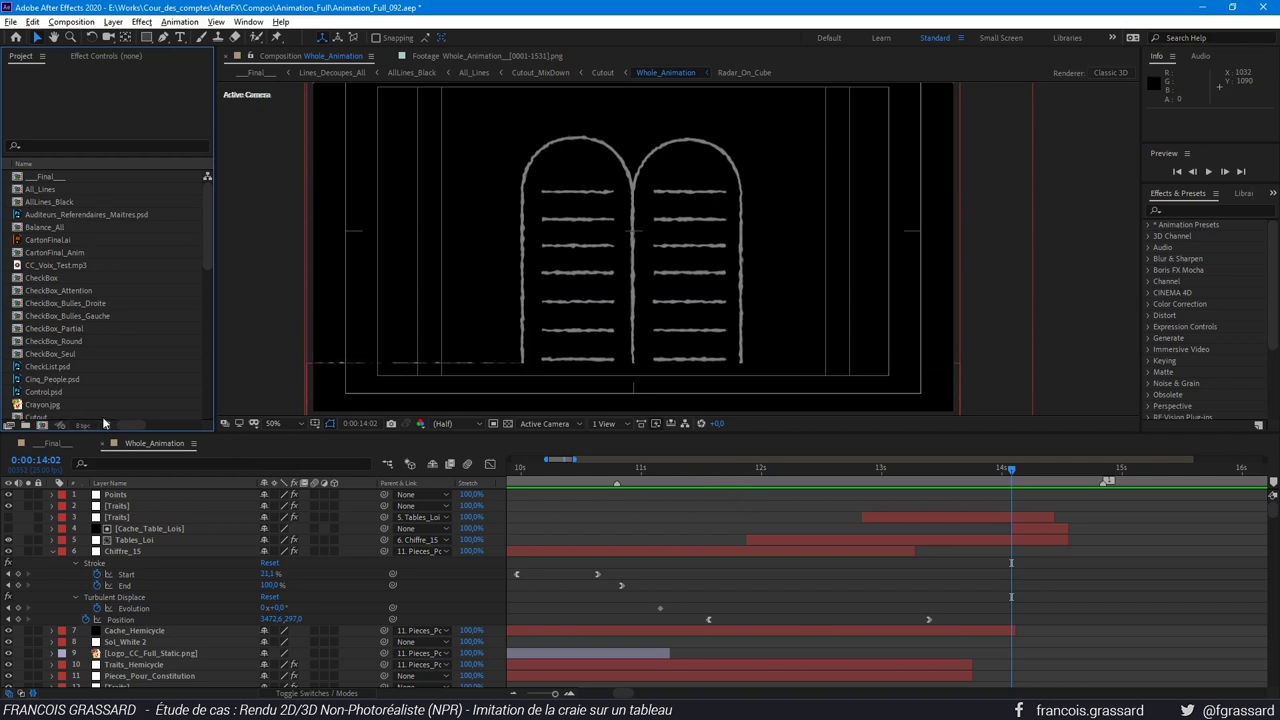
Open the Cutout comp from the flowchart at the RUE sign and select its WhiteSolid layer.
click(52, 552)
key(Tab)
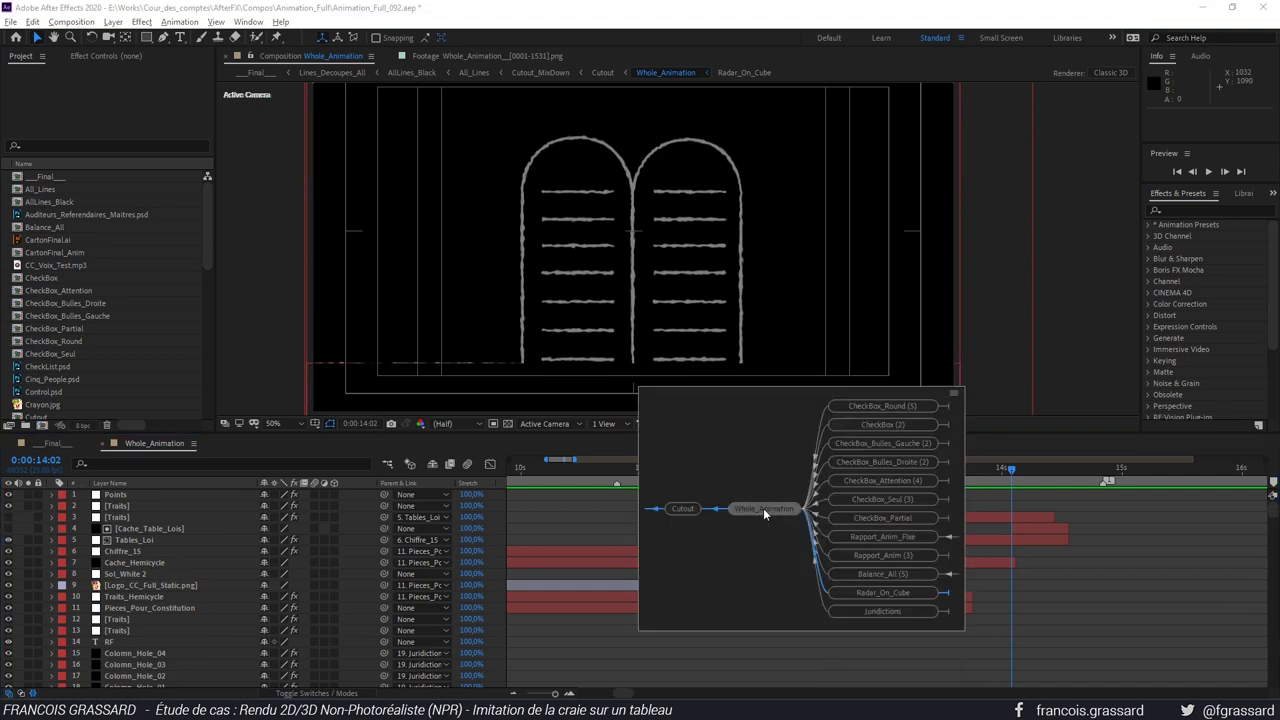
click(676, 511)
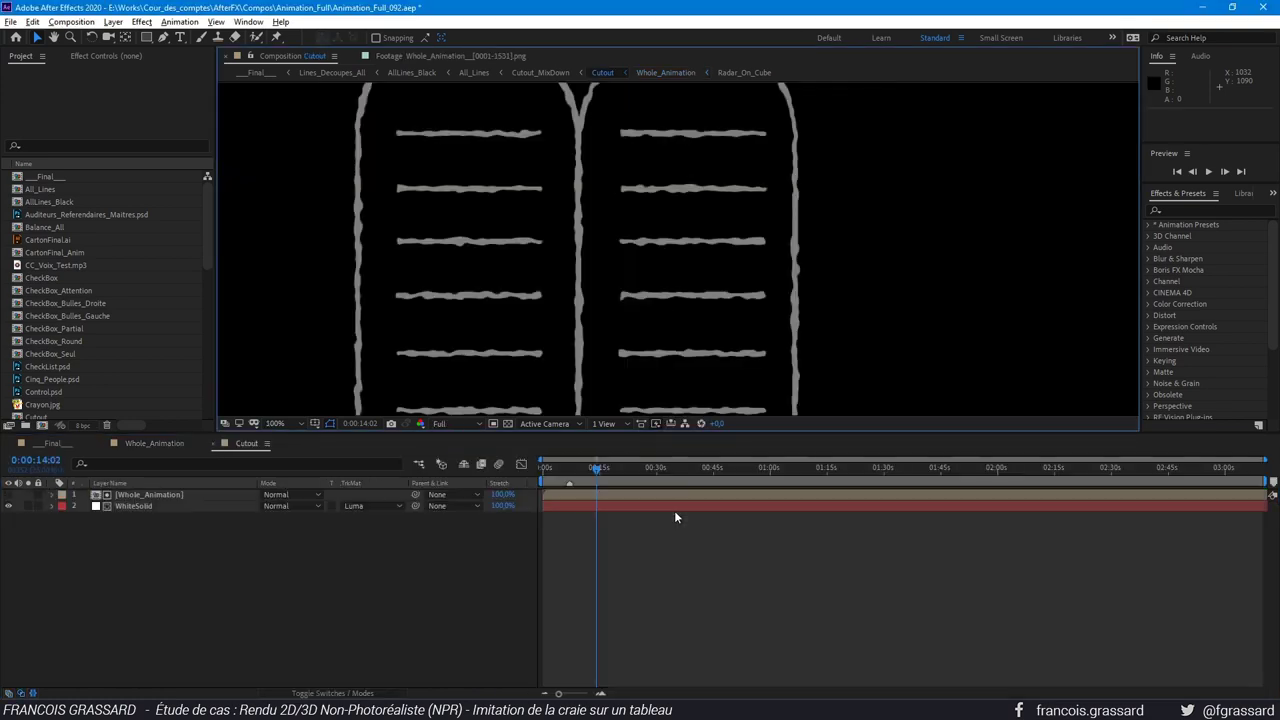
drag(675, 483, 689, 482)
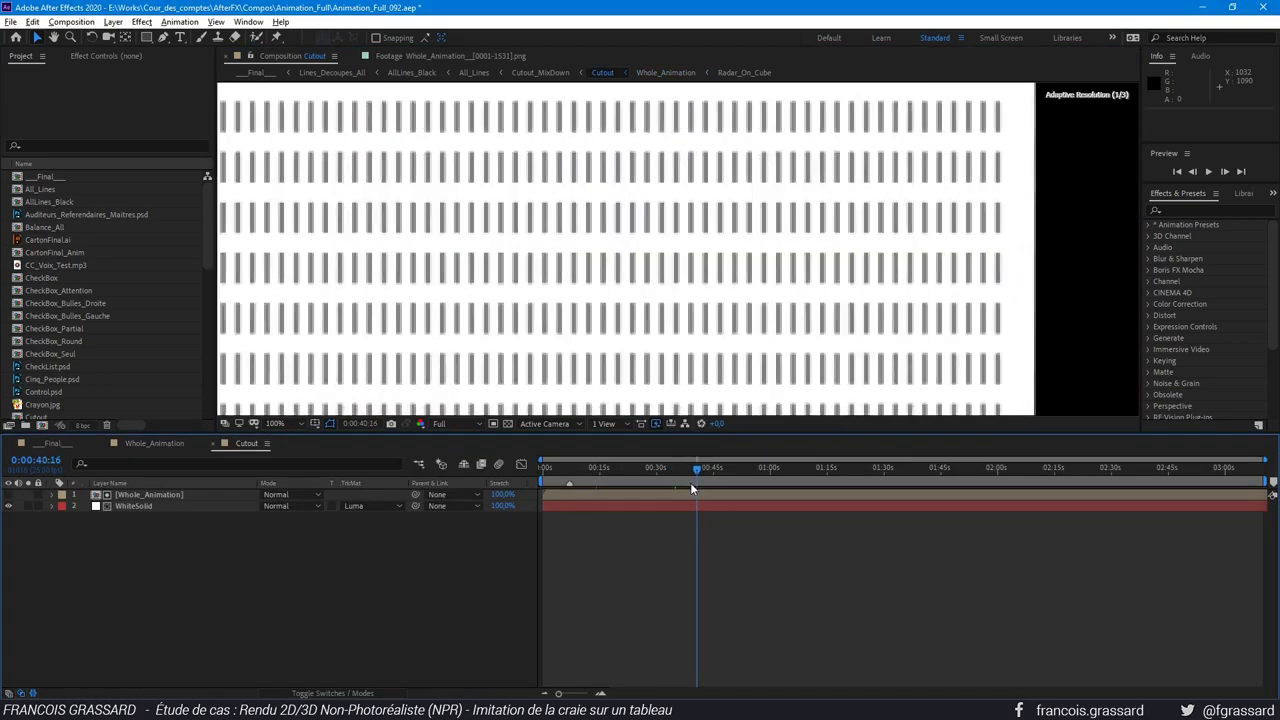
click(107, 507)
scroll(586, 277, down, 2)
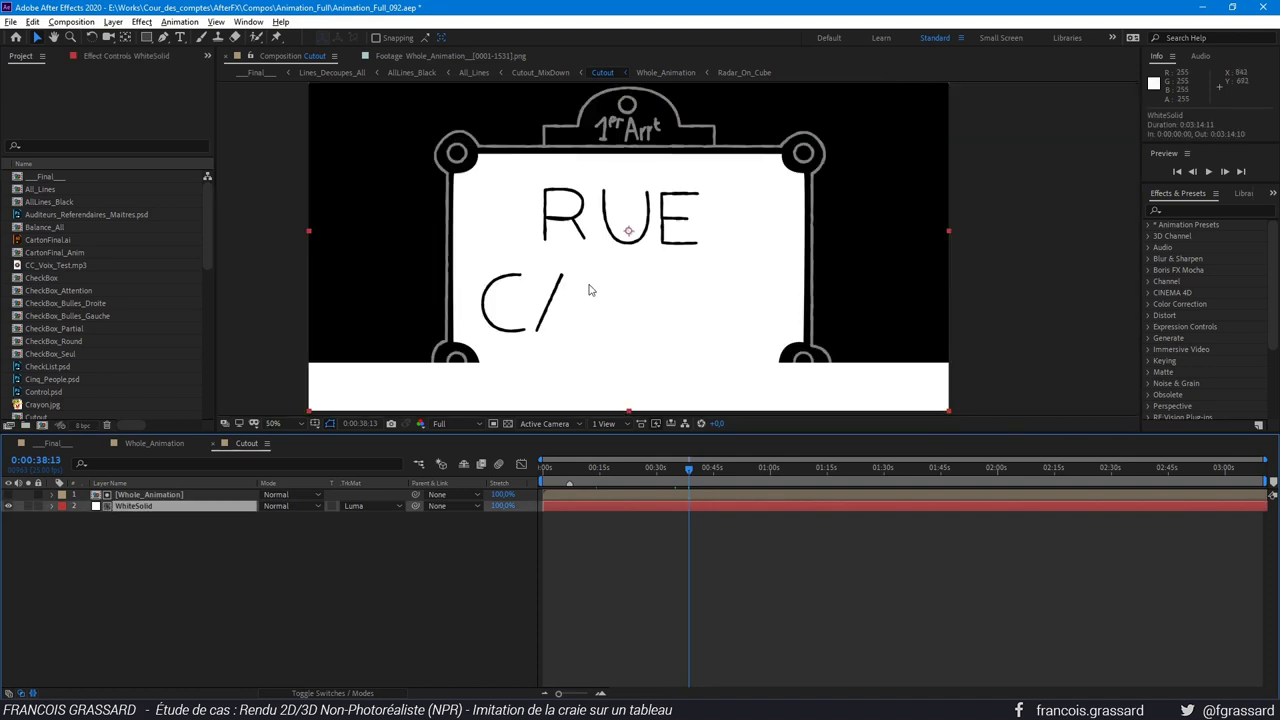
drag(673, 437, 695, 556)
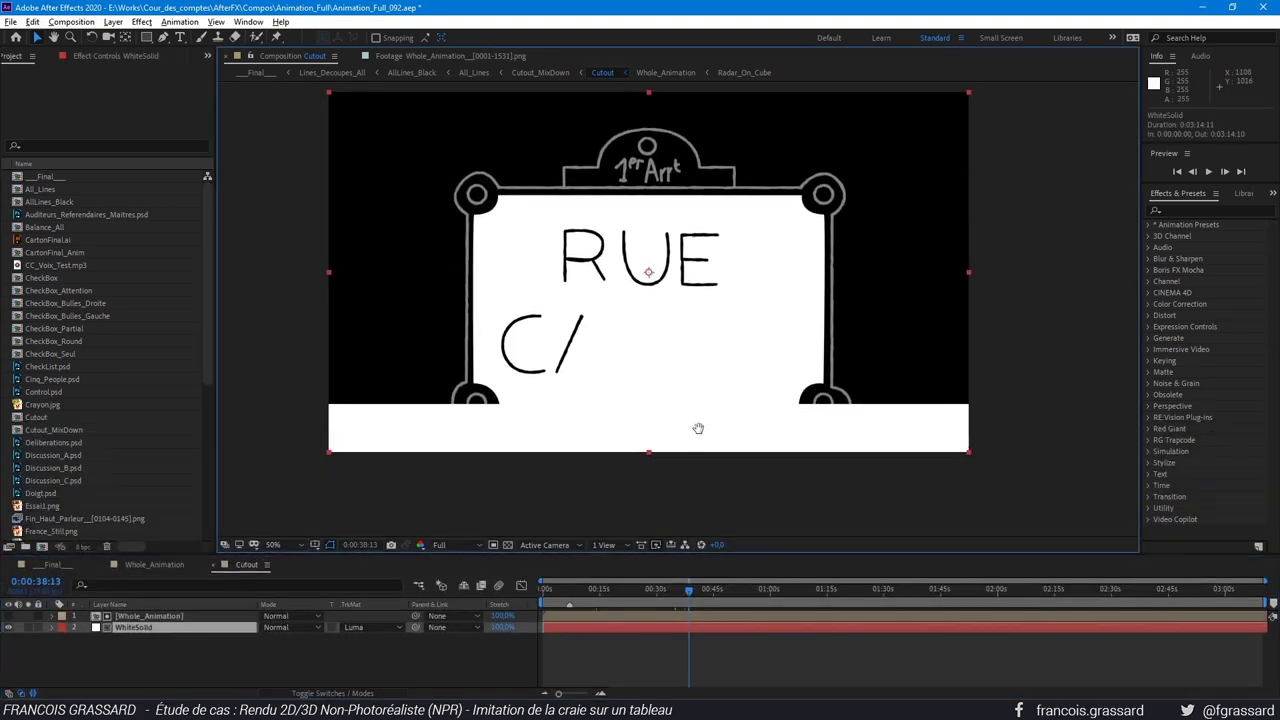
Inspect WhiteSolid in RGB, the Whole_Animation image sequence and the AllLines_Black comp.
double_click(135, 627)
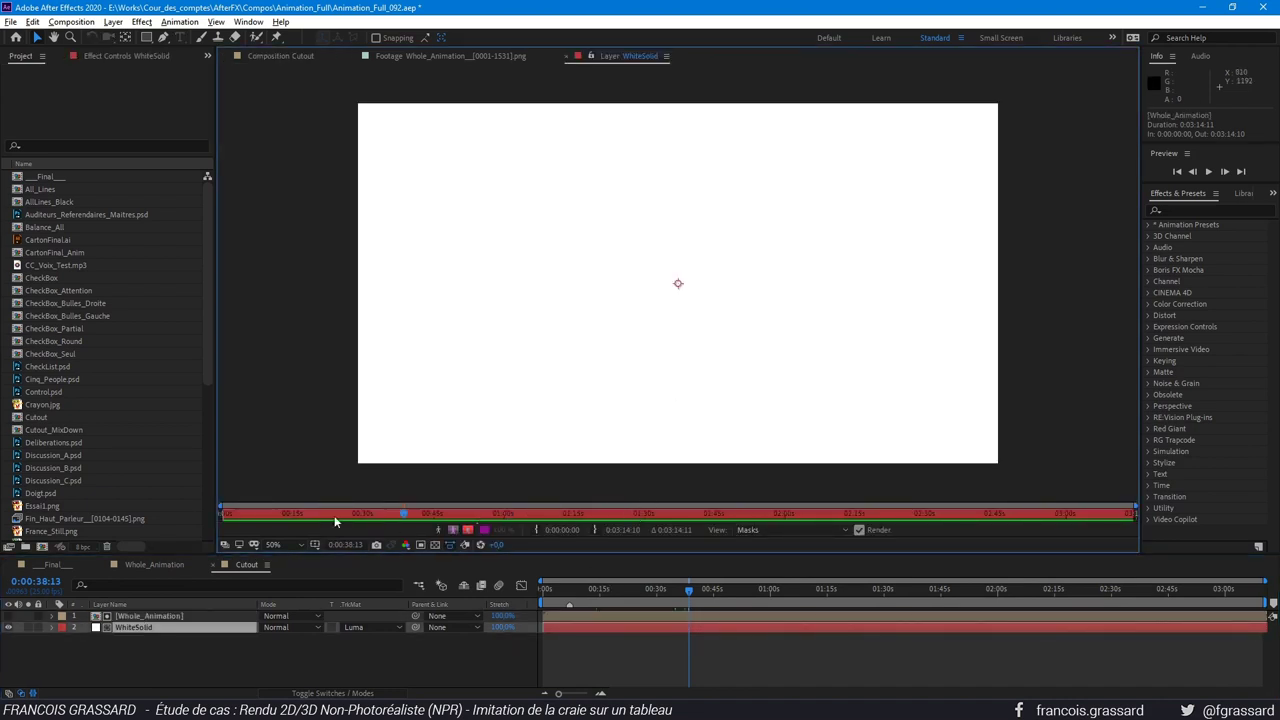
click(404, 546)
click(449, 327)
click(309, 57)
click(445, 57)
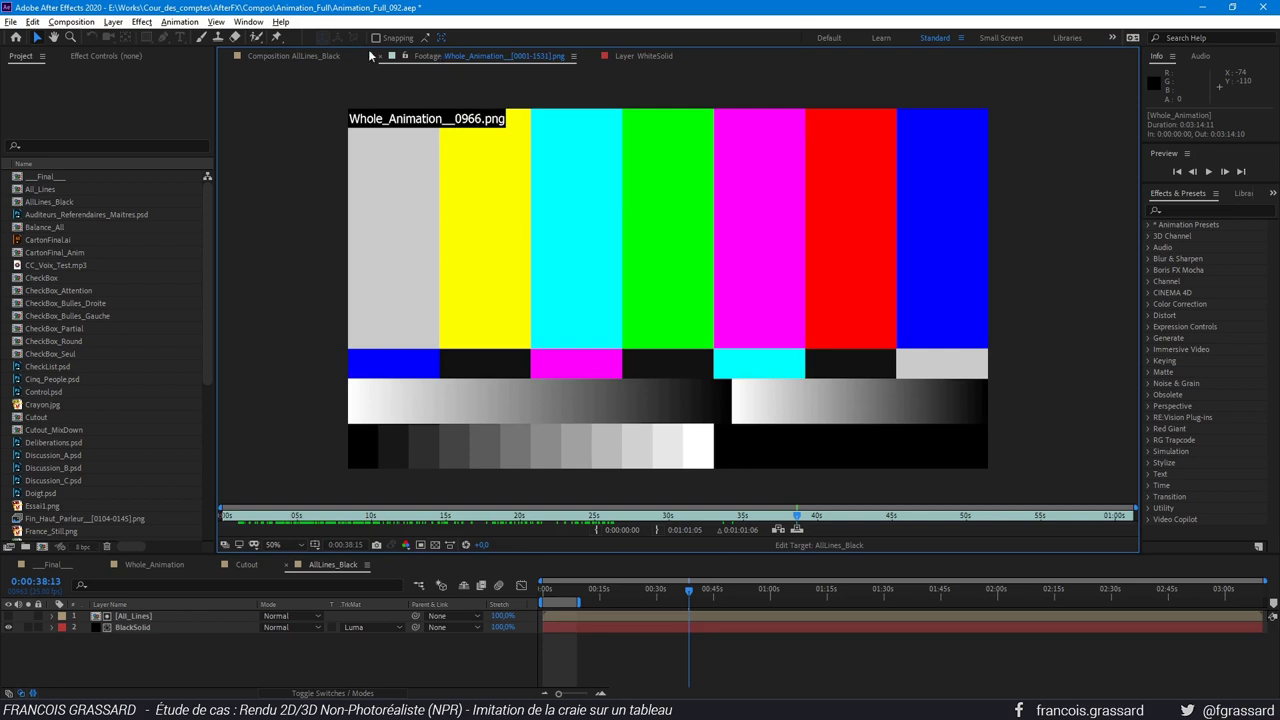
click(272, 56)
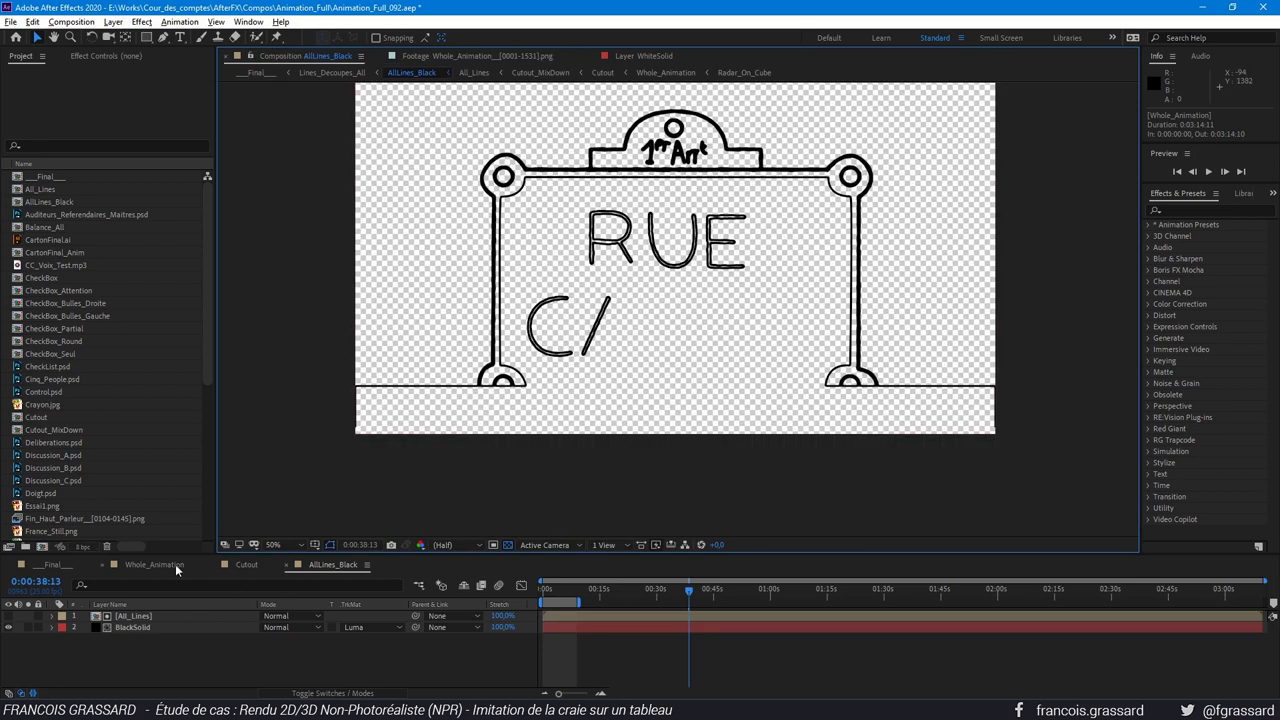
Reopen Whole_Animation and jump to the XV numeral at 0:00:10:19.
click(175, 564)
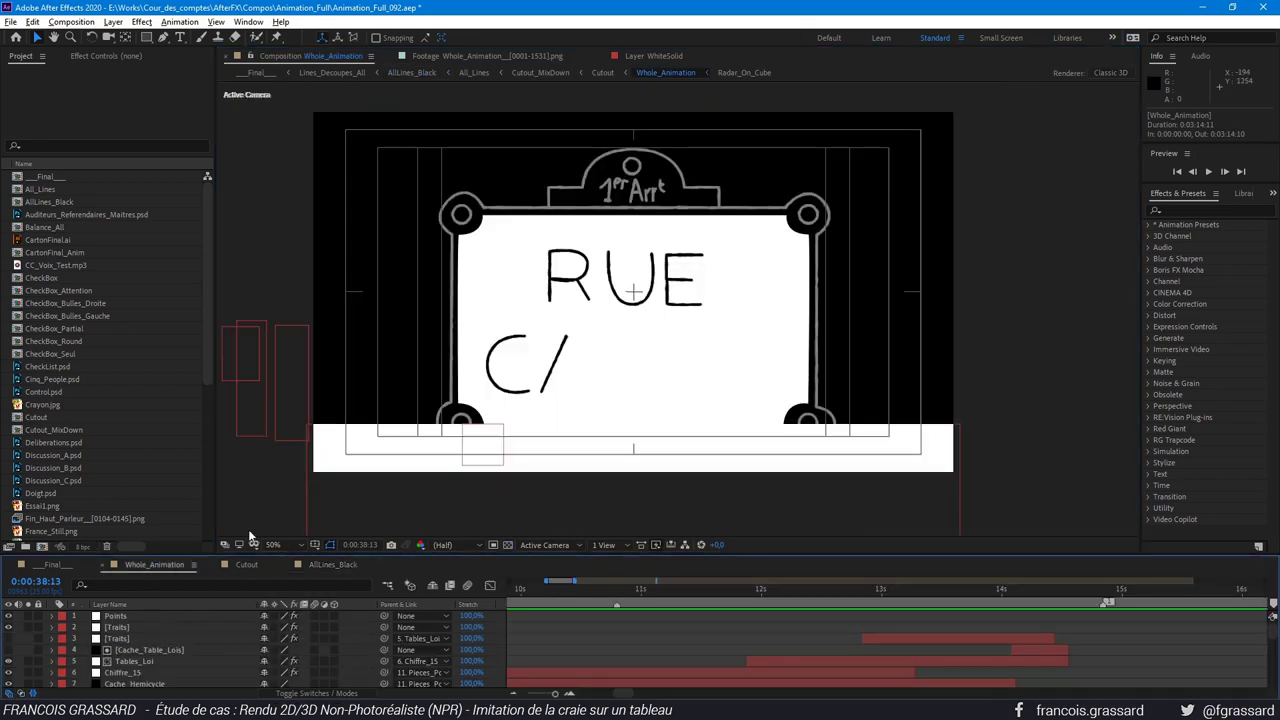
drag(241, 555, 236, 423)
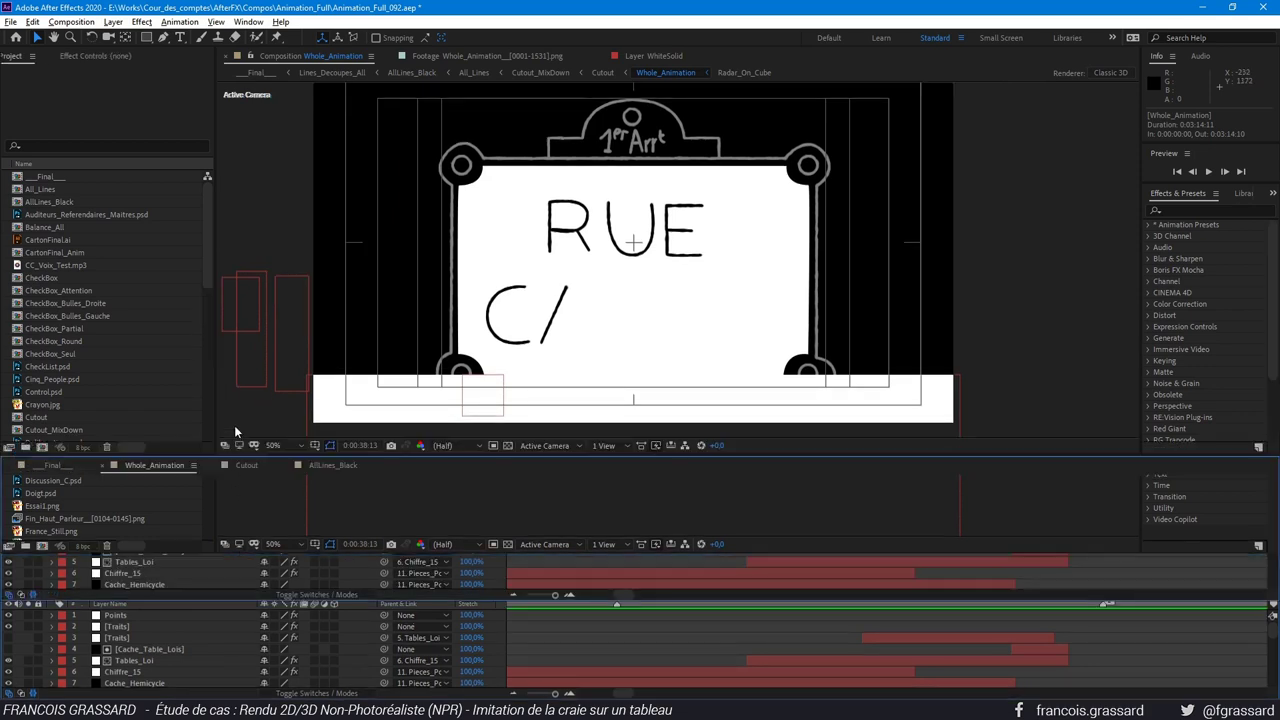
click(612, 457)
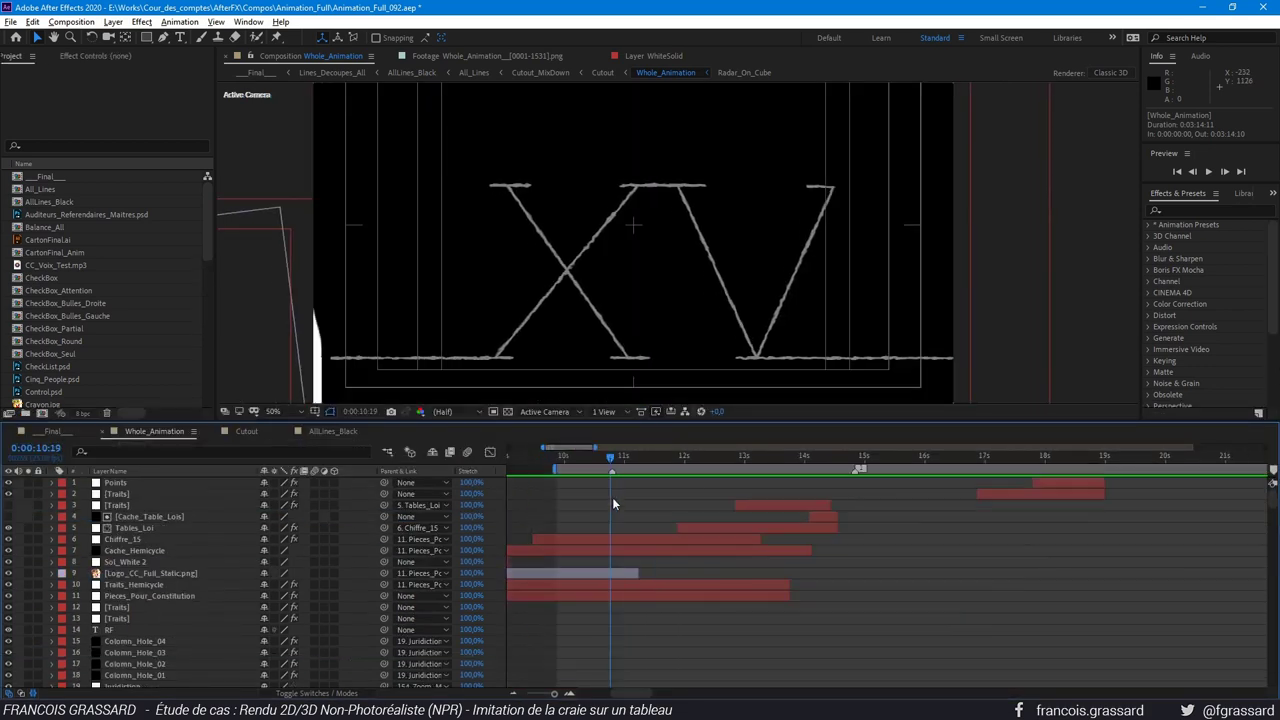
Show the full timeline, move to the © coin frame and zoom in and out on the logo.
key(;)
drag(567, 458, 586, 460)
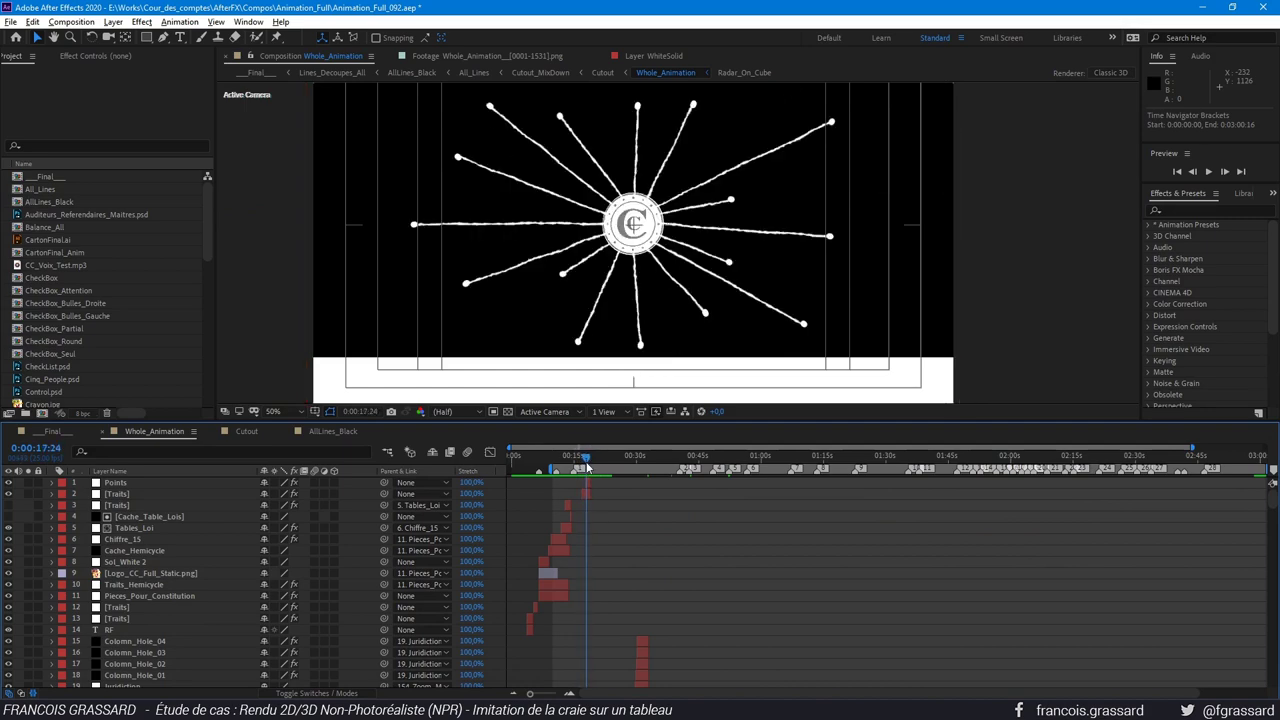
scroll(652, 260, up, 2)
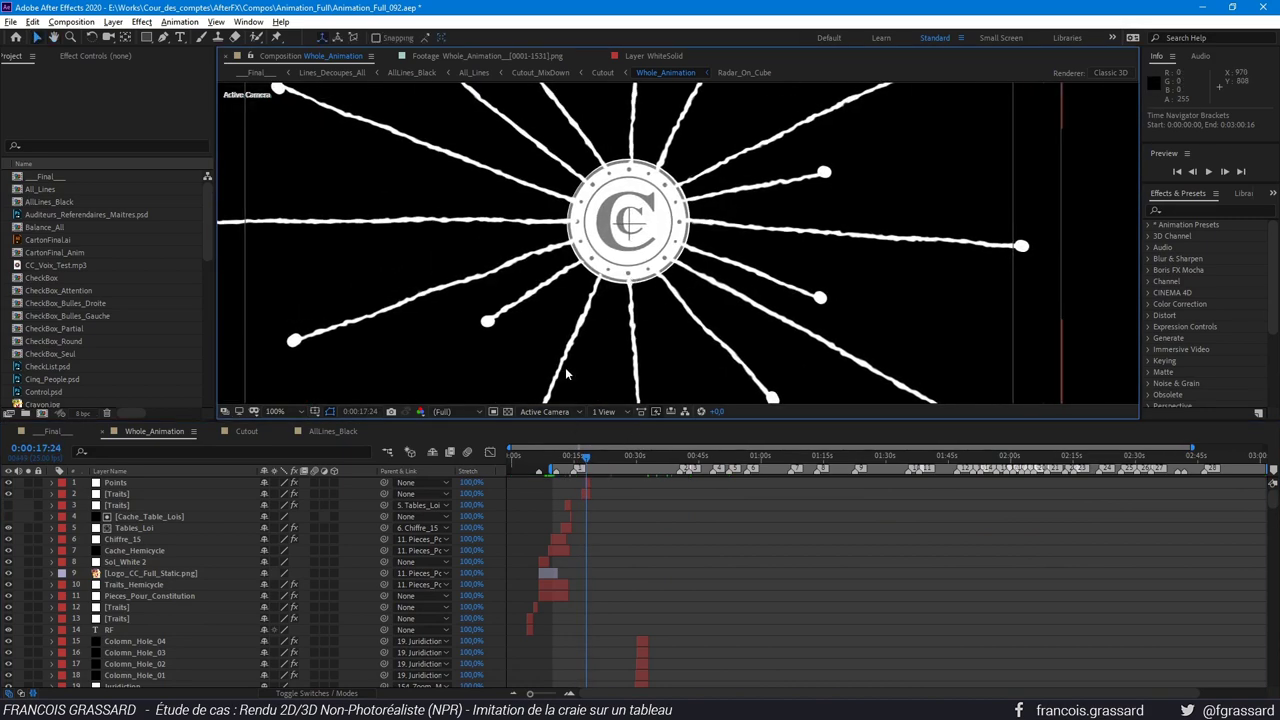
scroll(585, 318, up, 2)
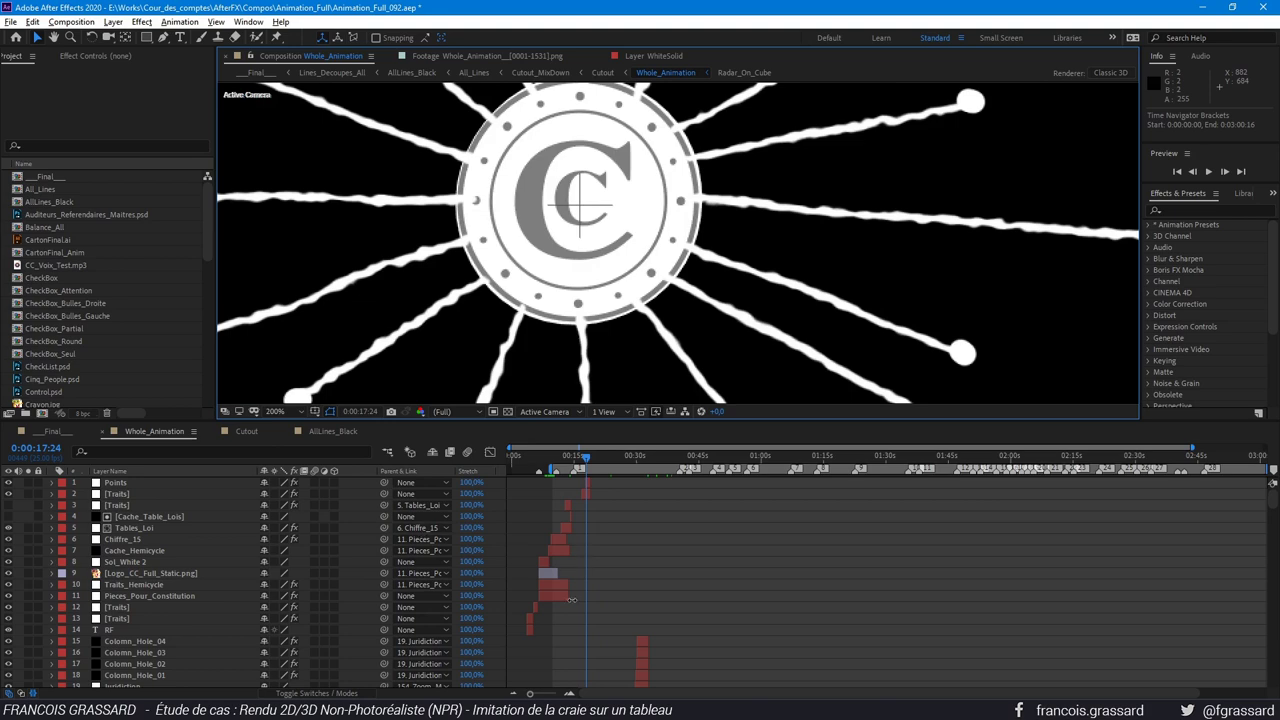
scroll(572, 599, down, 3)
scroll(572, 589, down, 3)
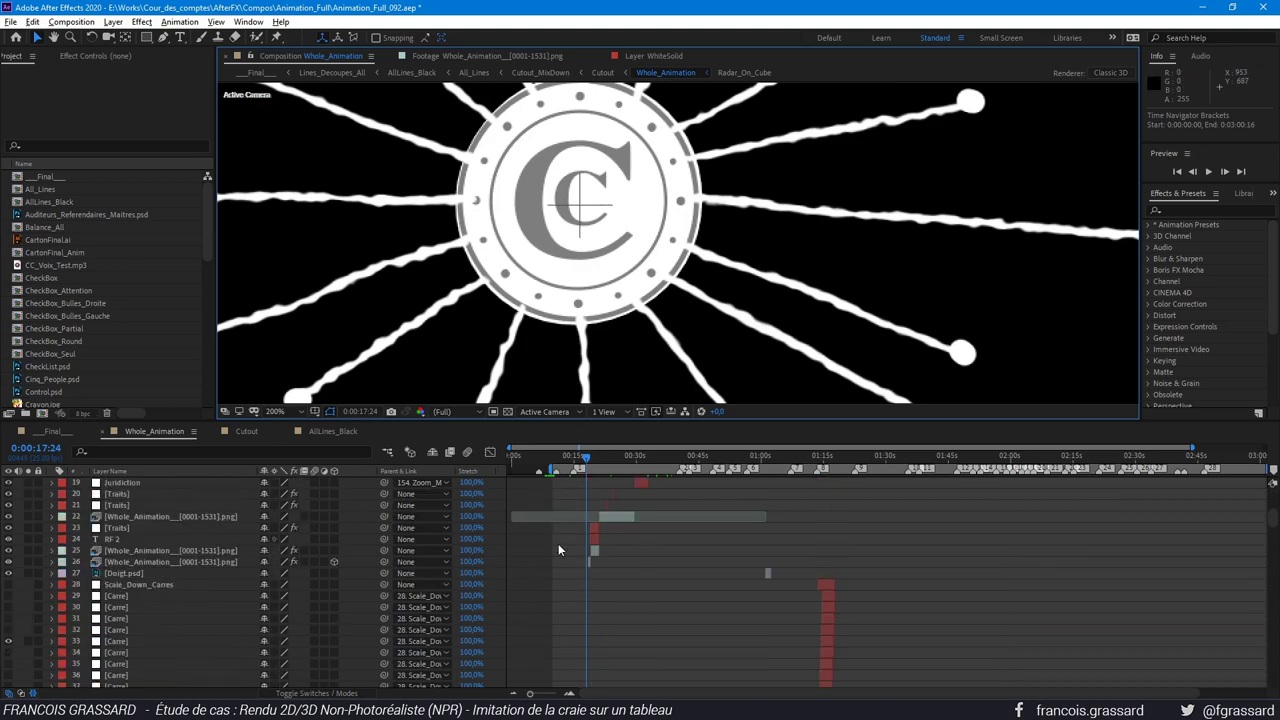
key(comma)
key(comma)
key(comma)
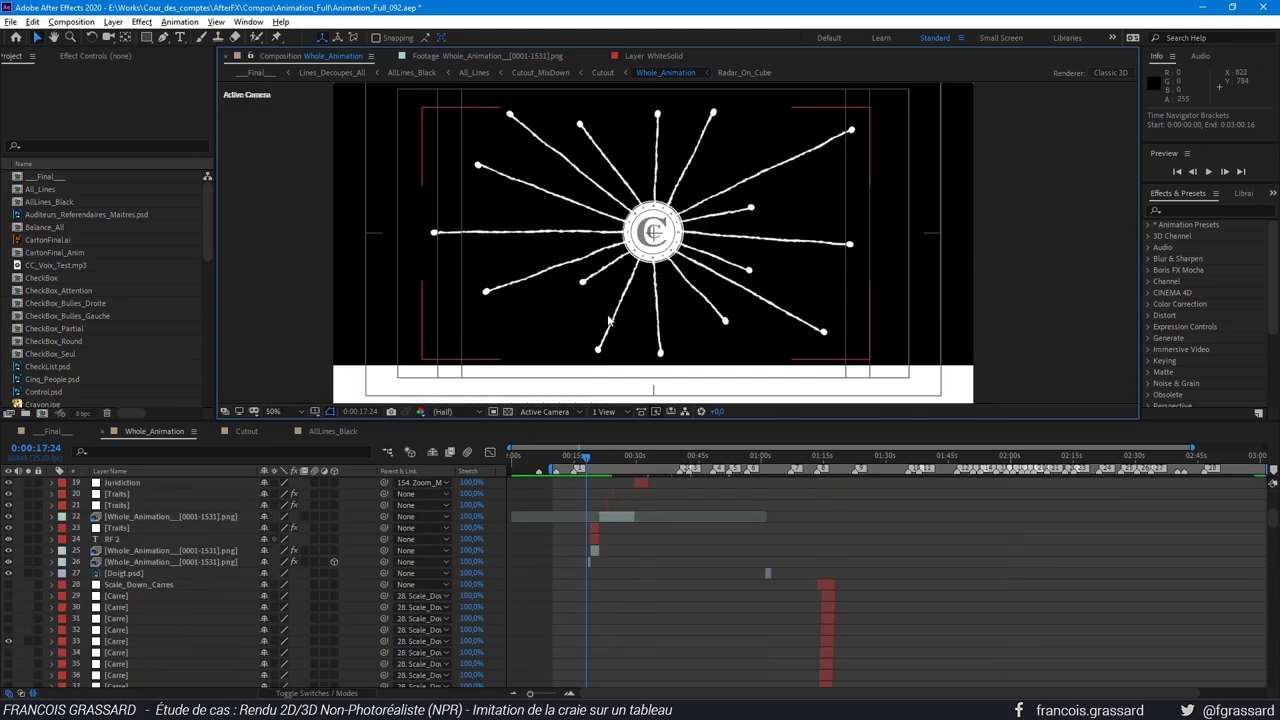
scroll(553, 523, up, 5)
Scrub back to 0:00:17:11 and select the Traits layer to show its chalk line paths.
mouse_move(805, 466)
mouse_down()
mouse_move(755, 472)
mouse_move(803, 472)
mouse_up()
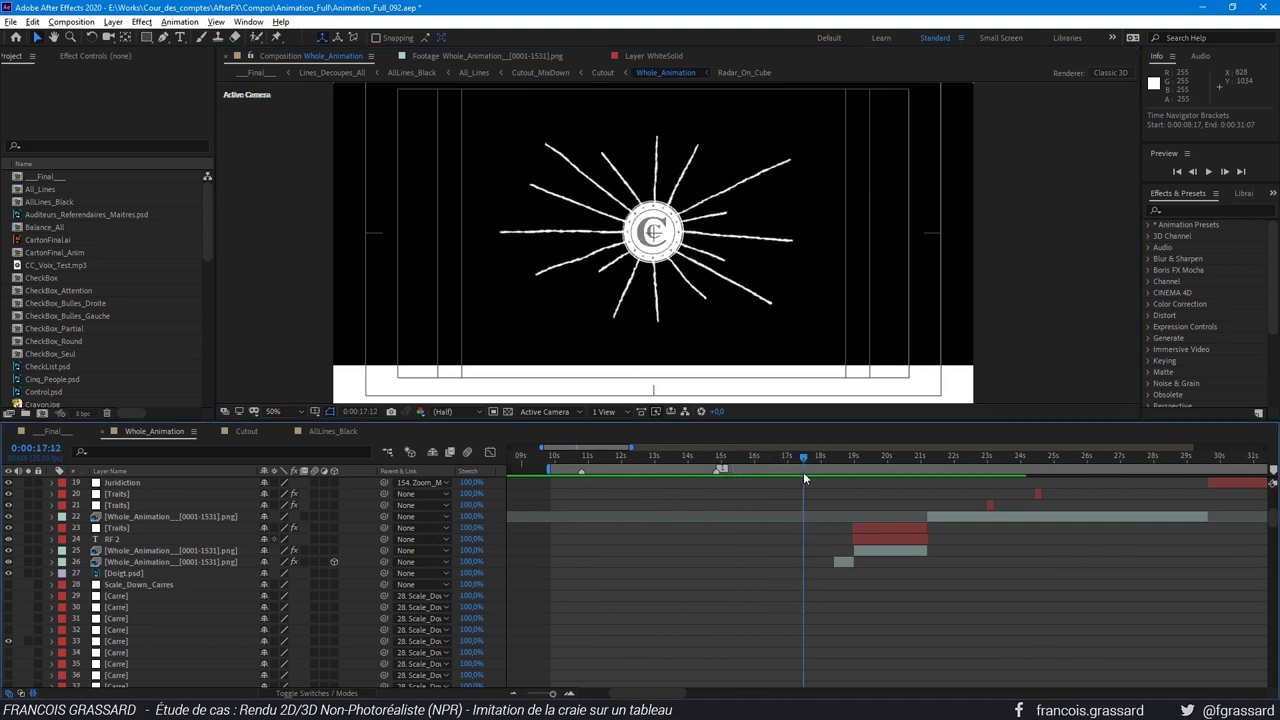
scroll(814, 562, down, 10)
scroll(818, 574, down, 2)
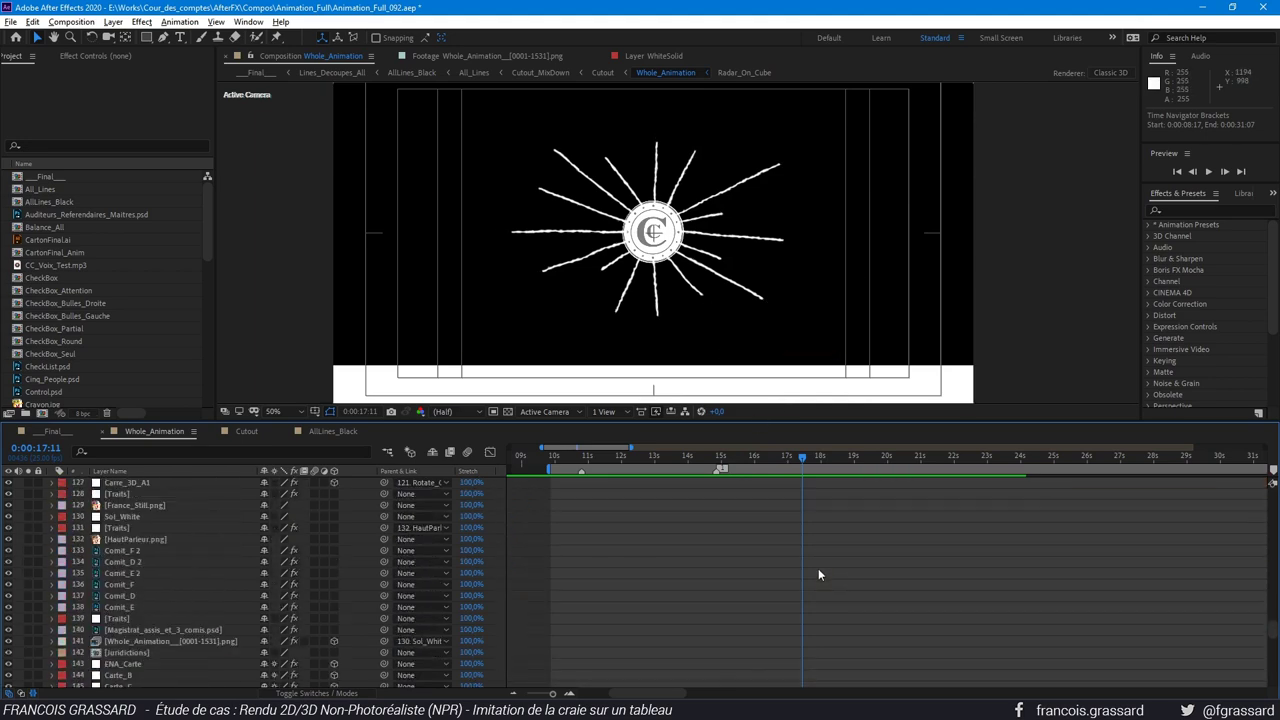
scroll(818, 574, down, 1)
scroll(818, 574, down, 1)
scroll(822, 574, down, 1)
scroll(826, 568, up, 6)
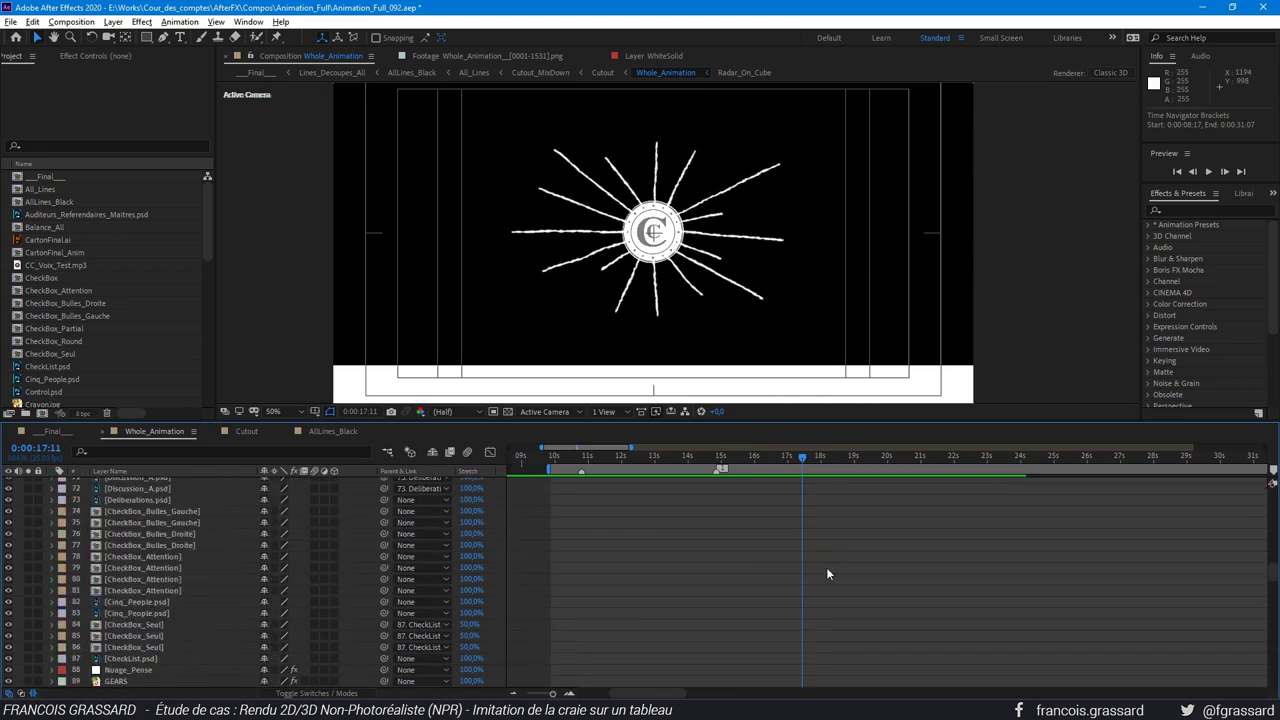
scroll(826, 567, up, 5)
scroll(826, 567, up, 6)
click(810, 492)
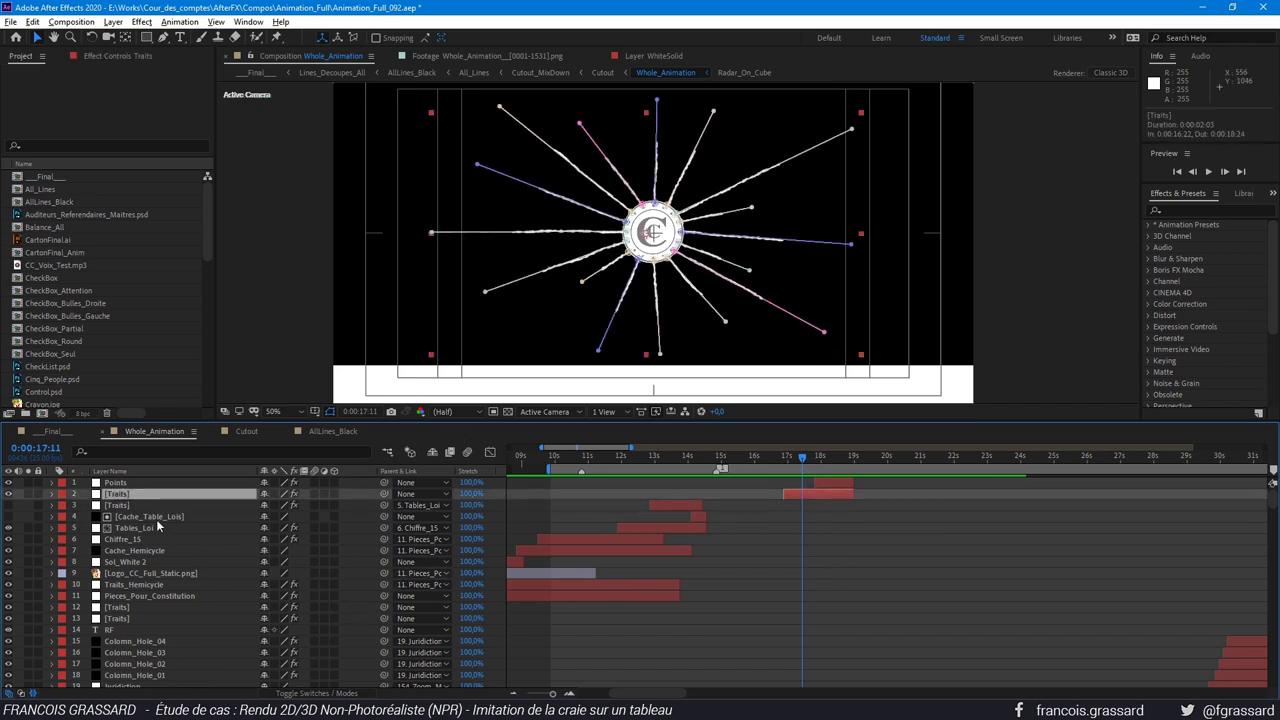
Reveal the Traits layer's animated properties and its Stroke and Turbulent Displace settings.
key(u)
scroll(782, 522, up, 2)
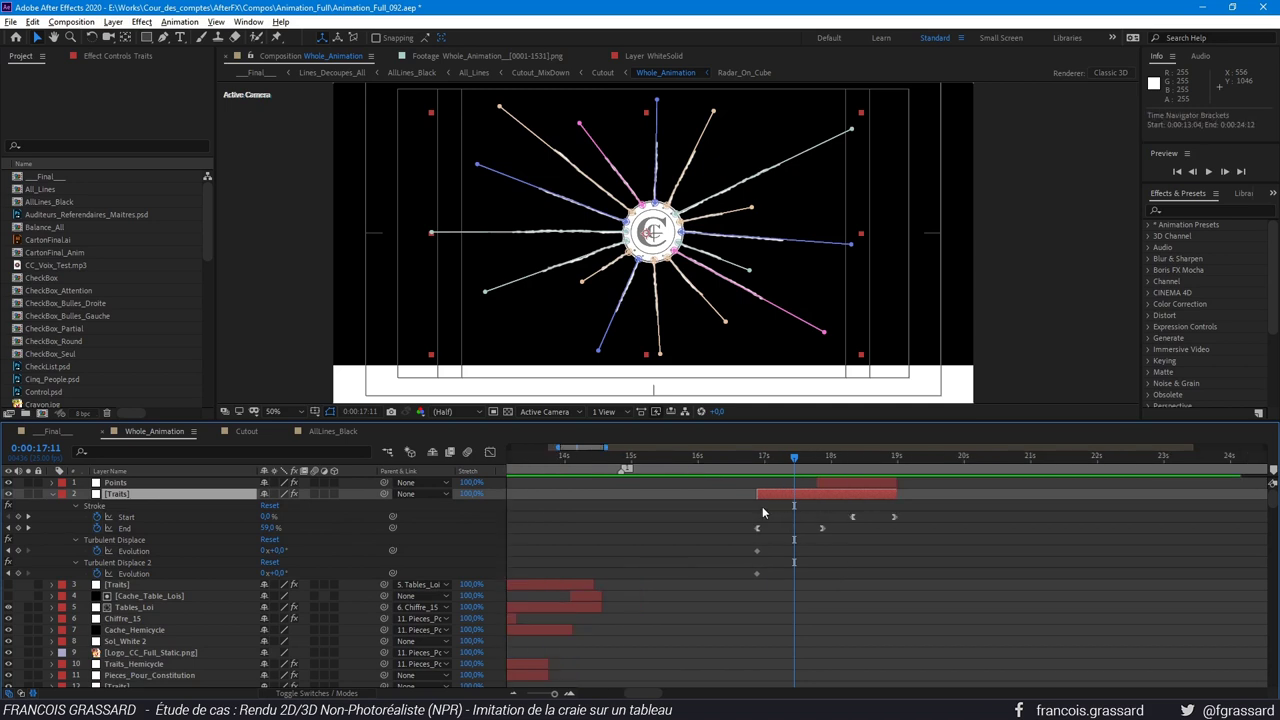
scroll(769, 534, up, 3)
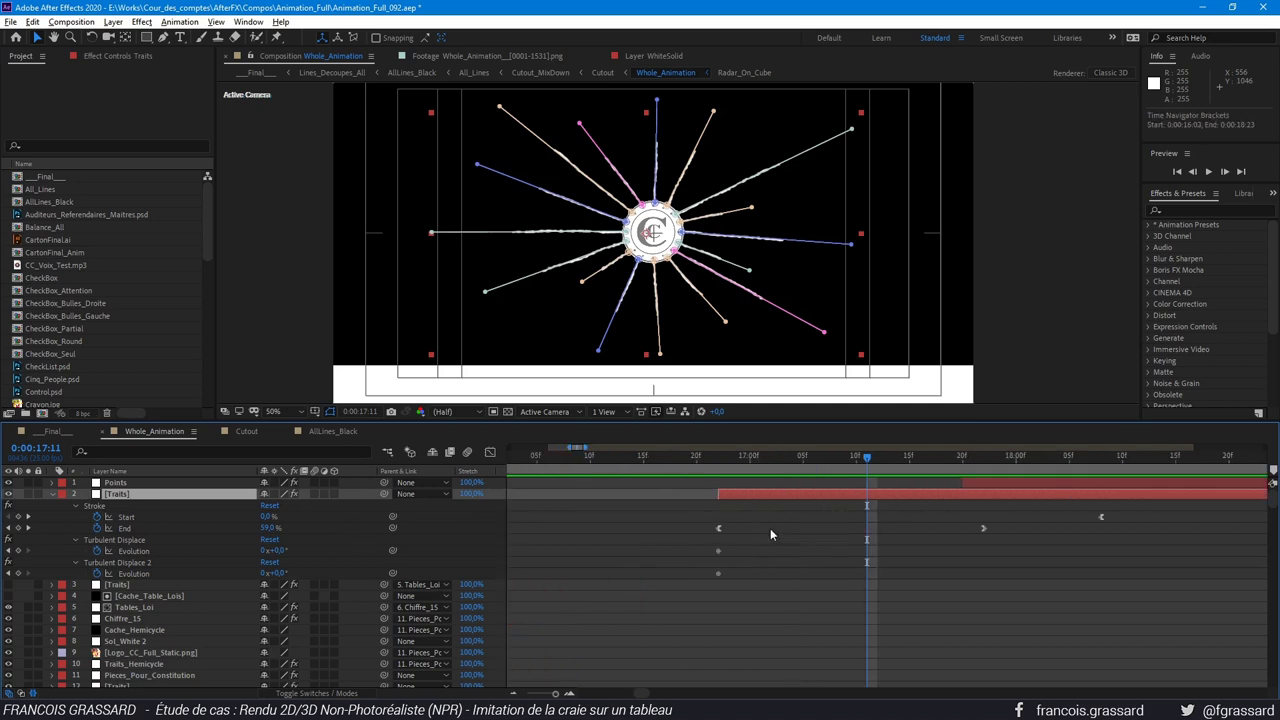
click(104, 57)
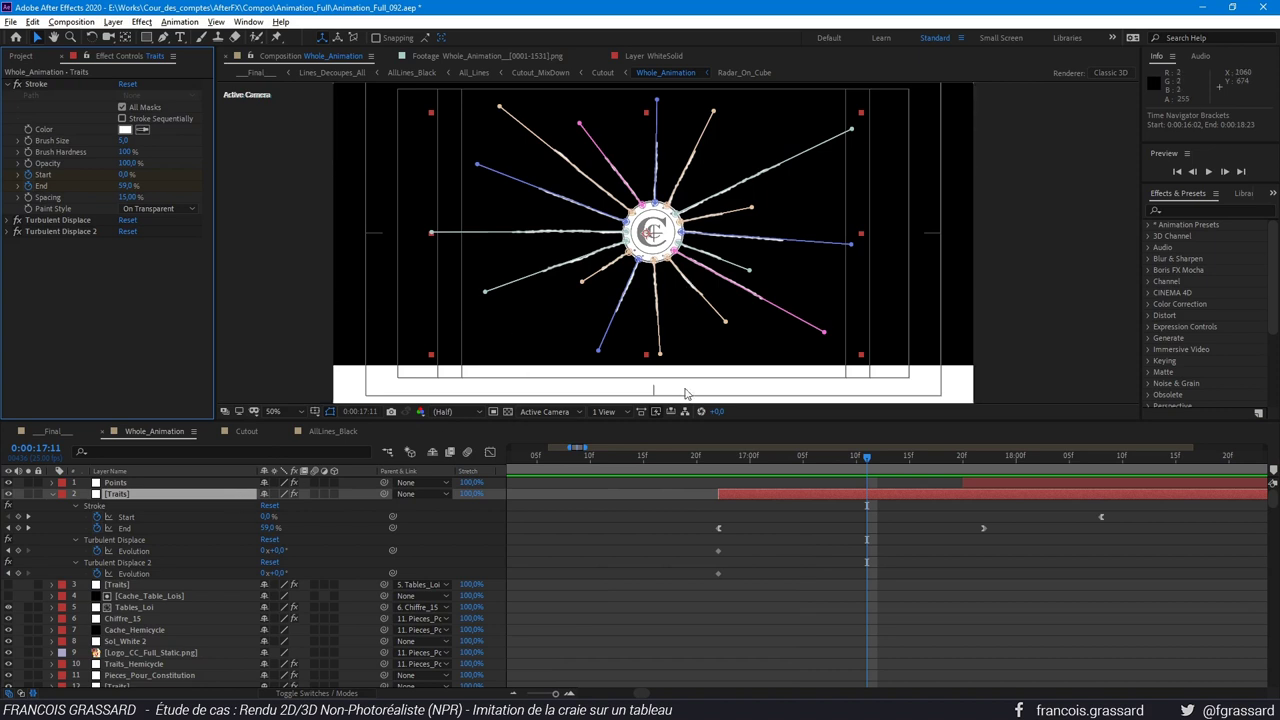
Solo Traits to preview its chalk lines drawing on, then solo and select the Points layer instead.
click(28, 494)
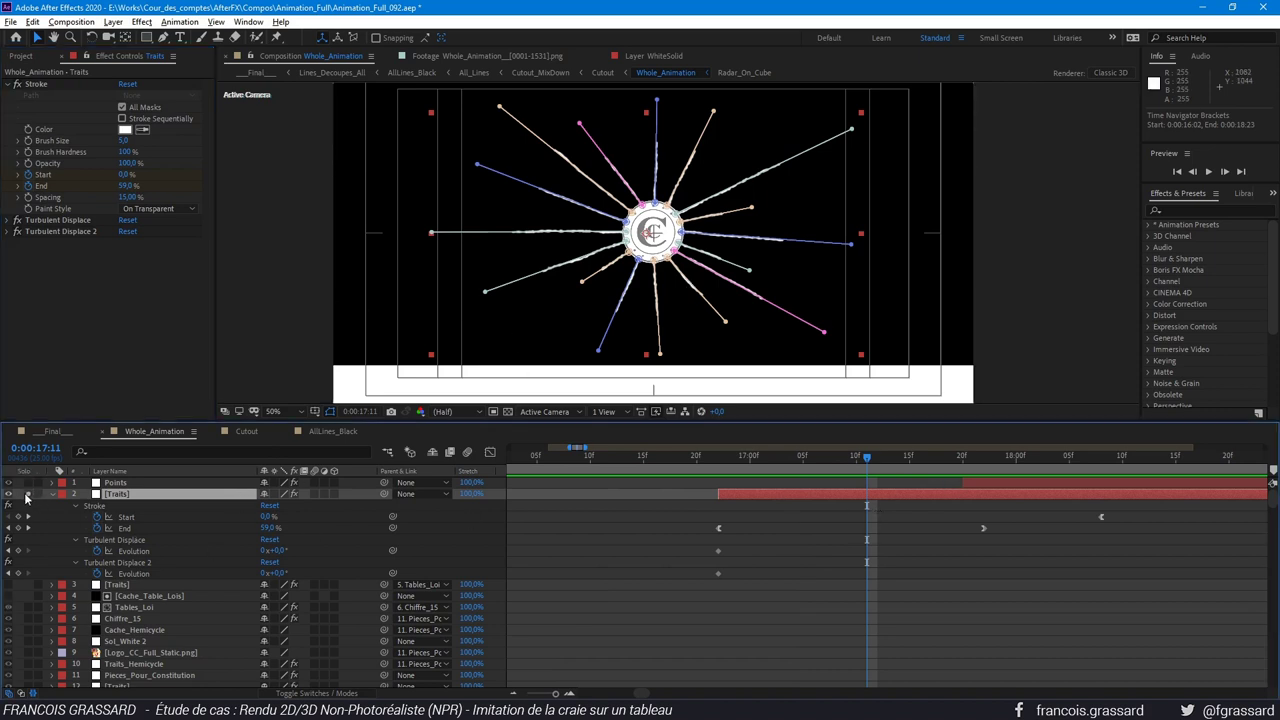
click(329, 411)
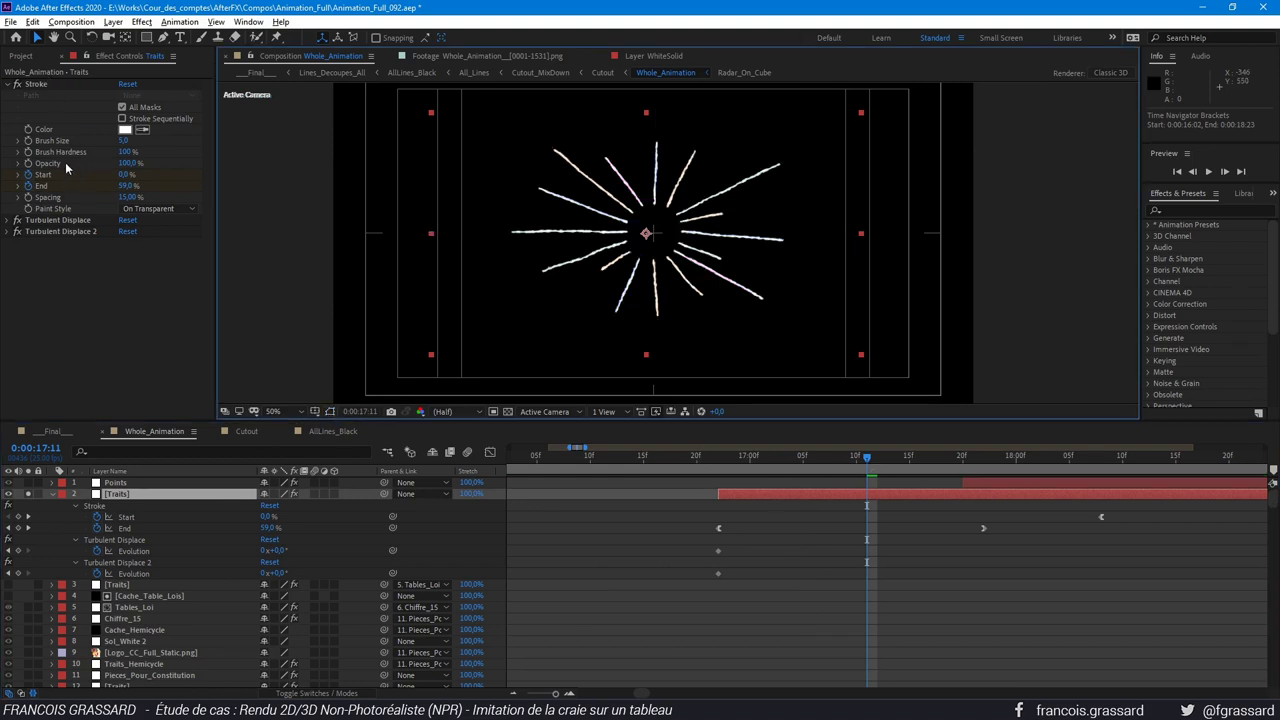
drag(725, 458, 988, 483)
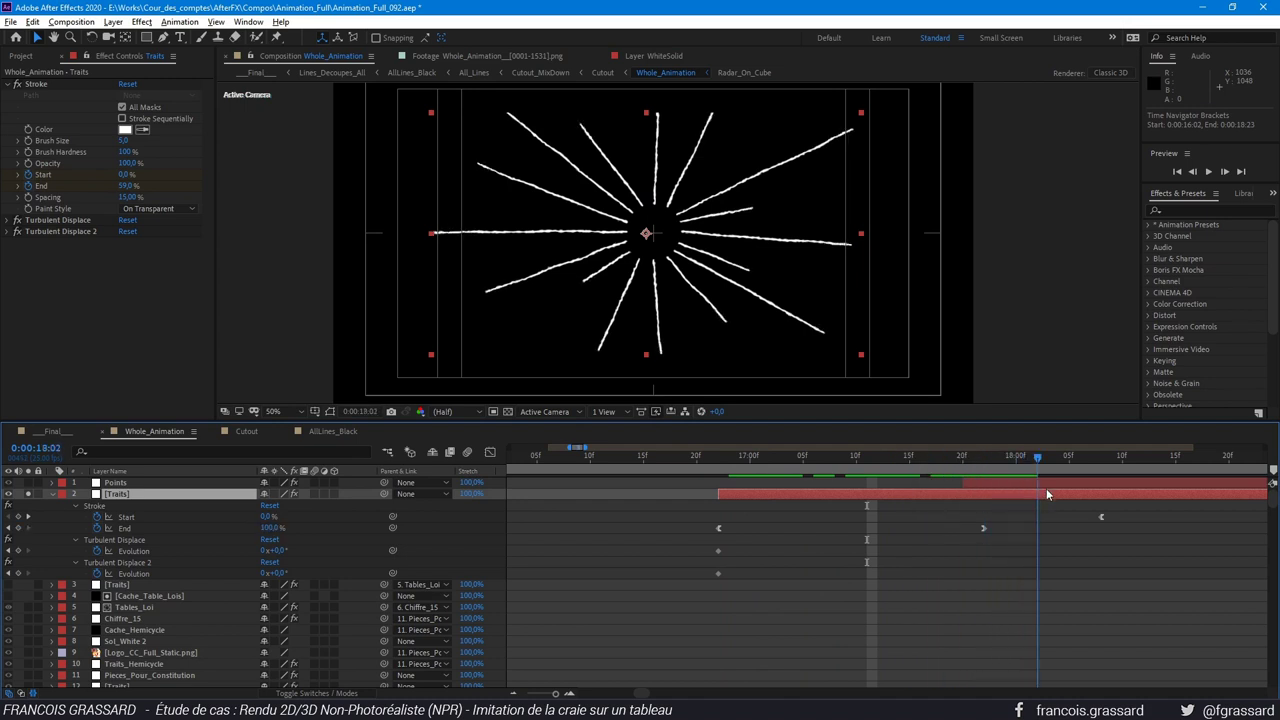
click(898, 457)
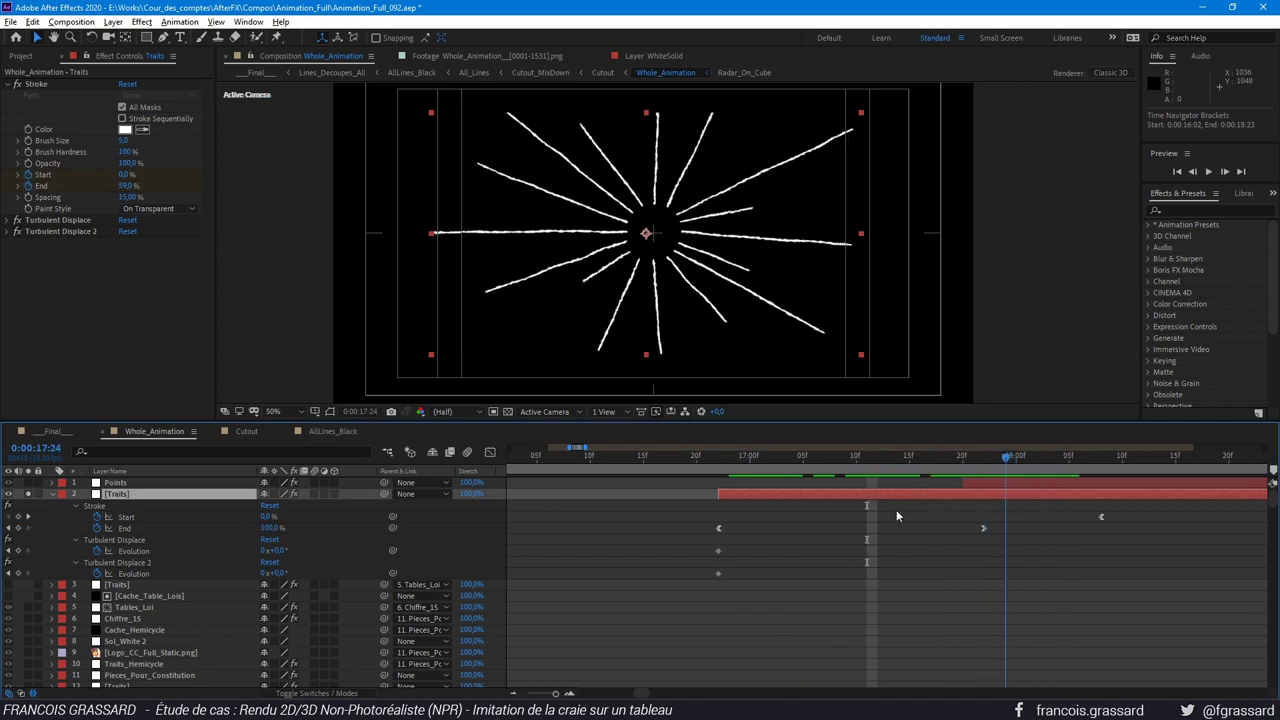
click(29, 494)
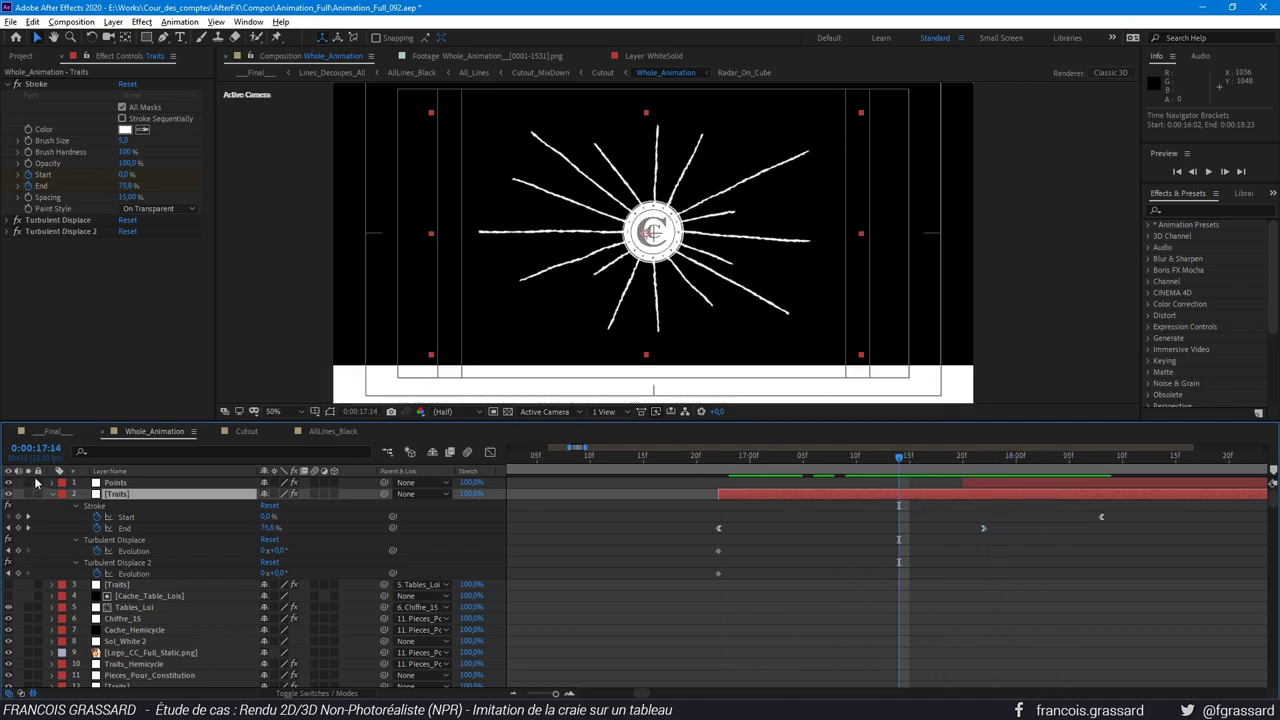
click(29, 482)
click(115, 482)
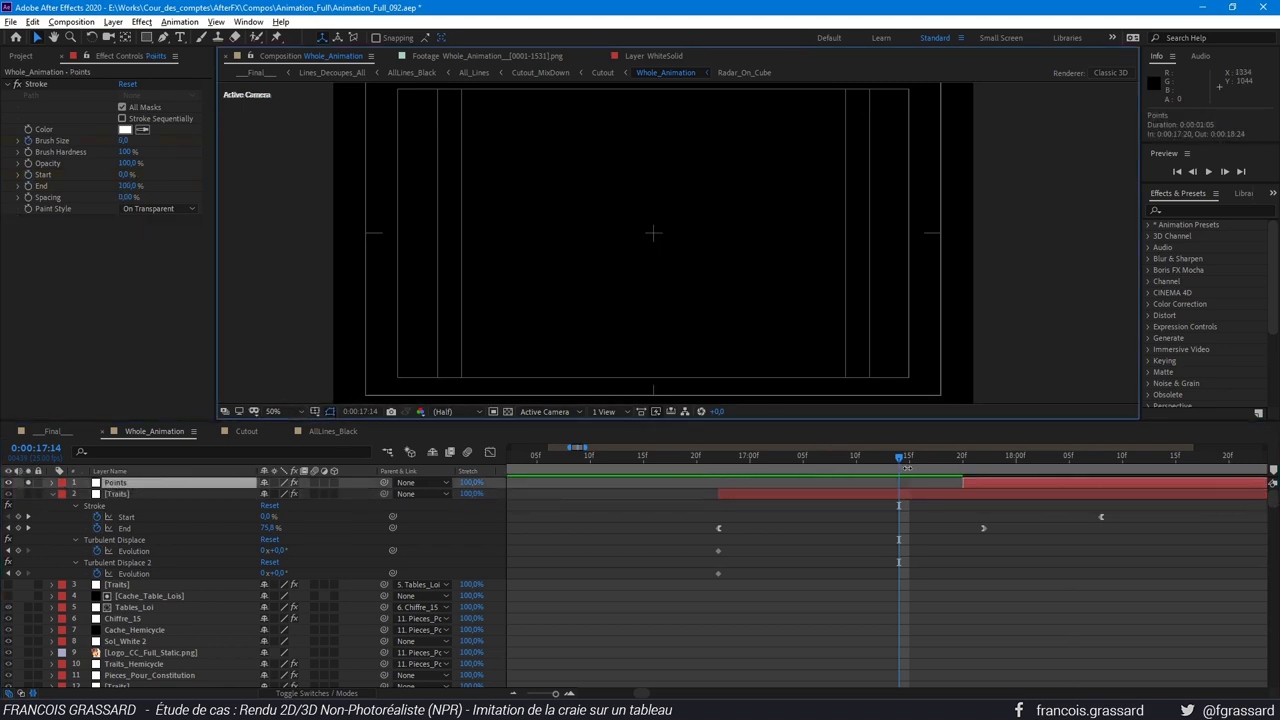
Scrub to the Points dots near 0:00:18:05, try a larger brush size, undo it, then zoom out.
drag(926, 455, 1027, 455)
click(1092, 446)
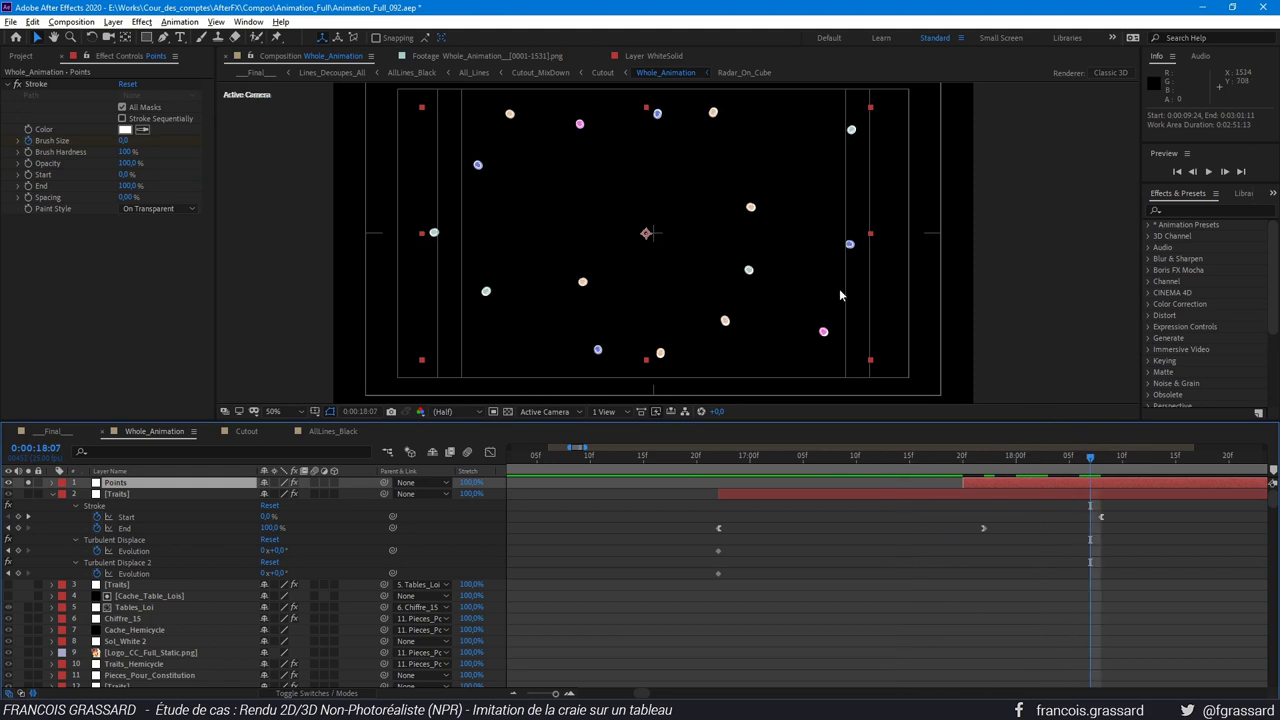
scroll(839, 288, up, 4)
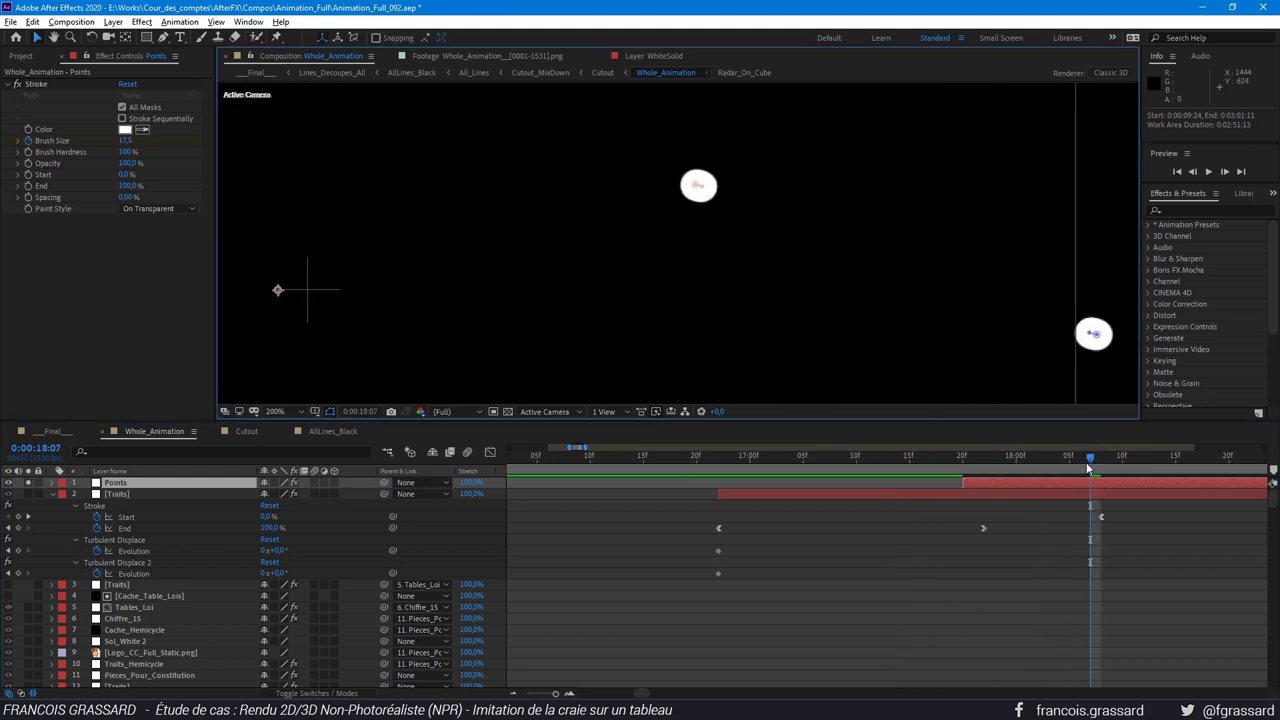
mouse_move(1088, 467)
mouse_down()
mouse_move(975, 491)
mouse_move(1069, 488)
mouse_up()
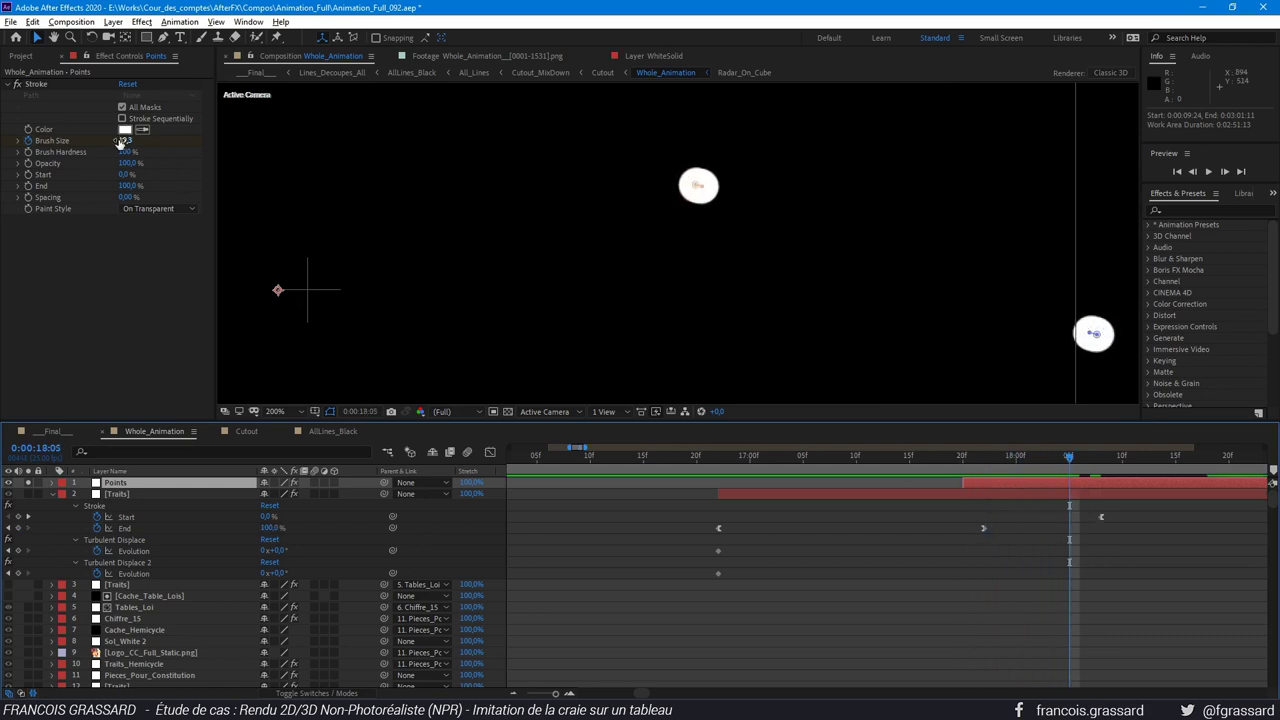
drag(119, 141, 423, 140)
key(ctrl+z)
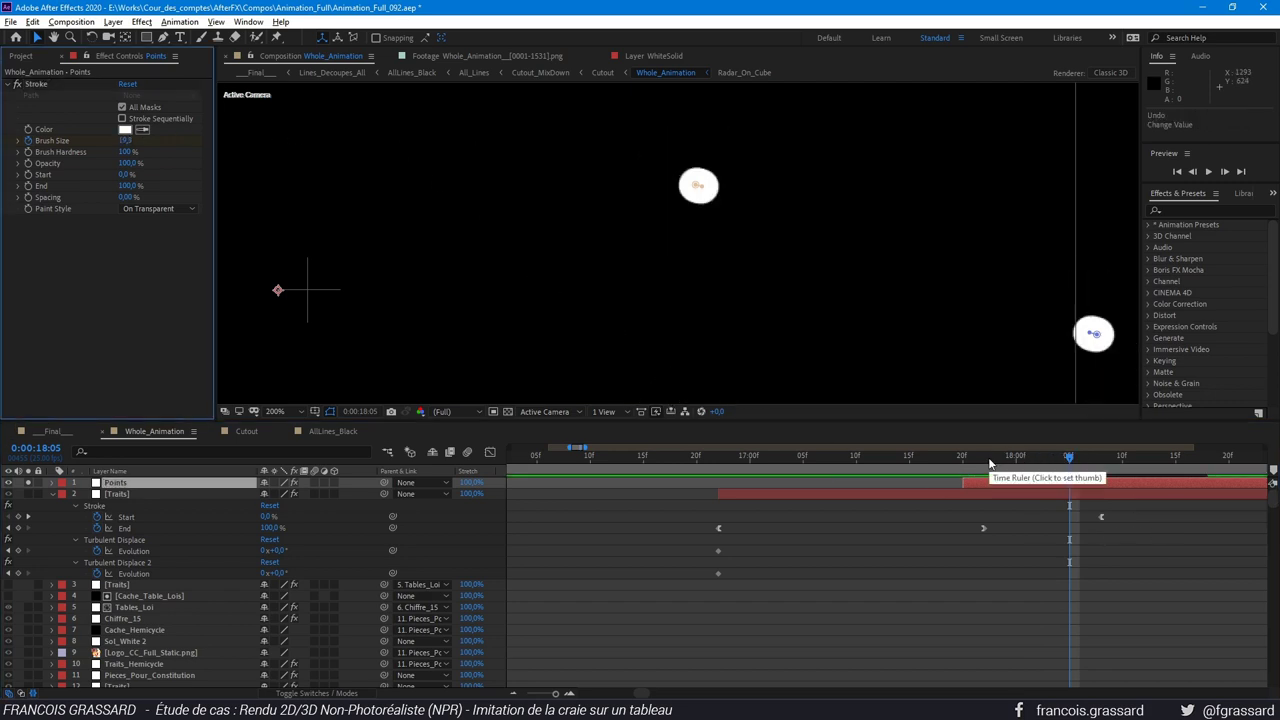
mouse_move(962, 458)
mouse_down()
mouse_move(1048, 457)
mouse_move(989, 433)
mouse_move(1069, 430)
mouse_up()
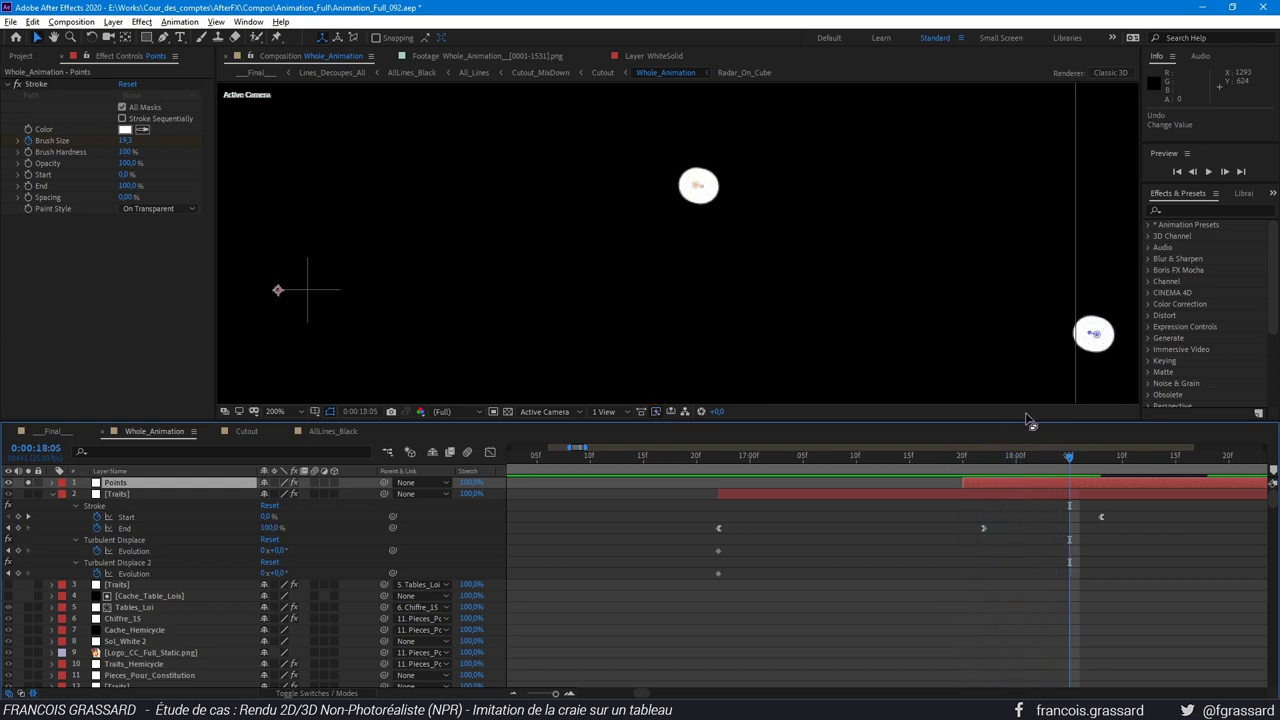
scroll(795, 305, down, 4)
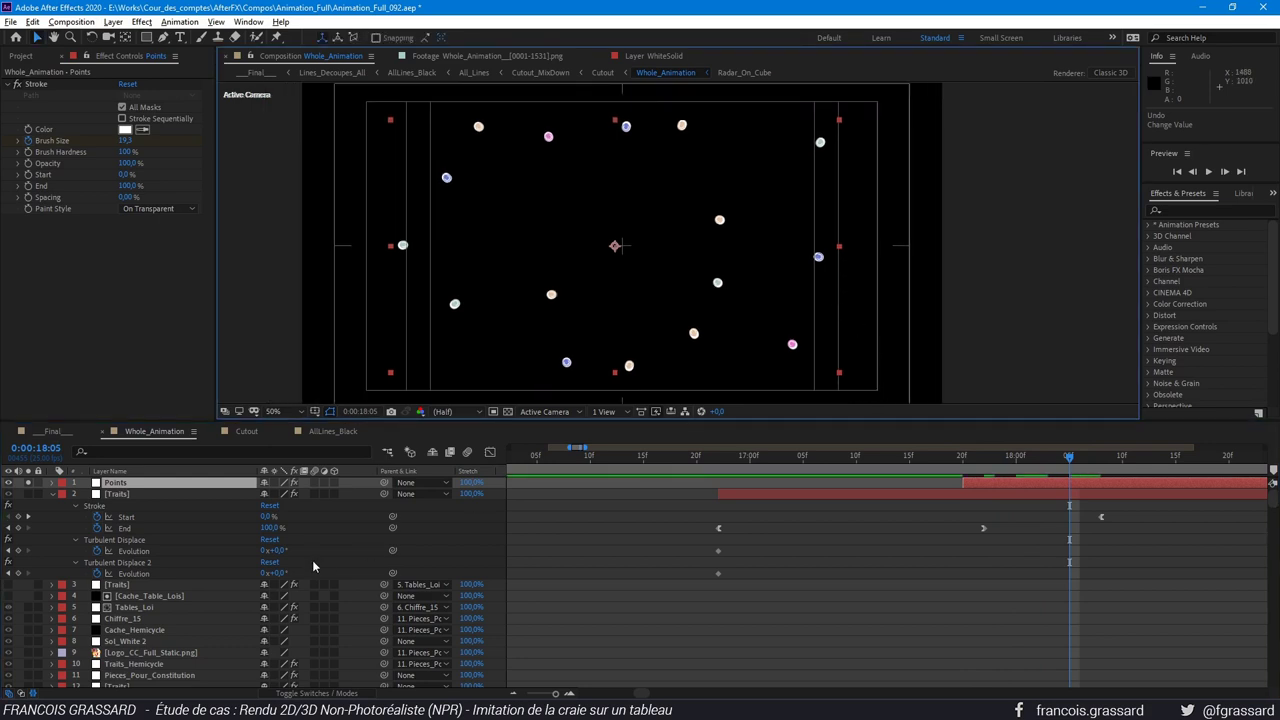
Make the Traits chalk lines visible again and scrub to see their dot-capped tips appear.
click(8, 494)
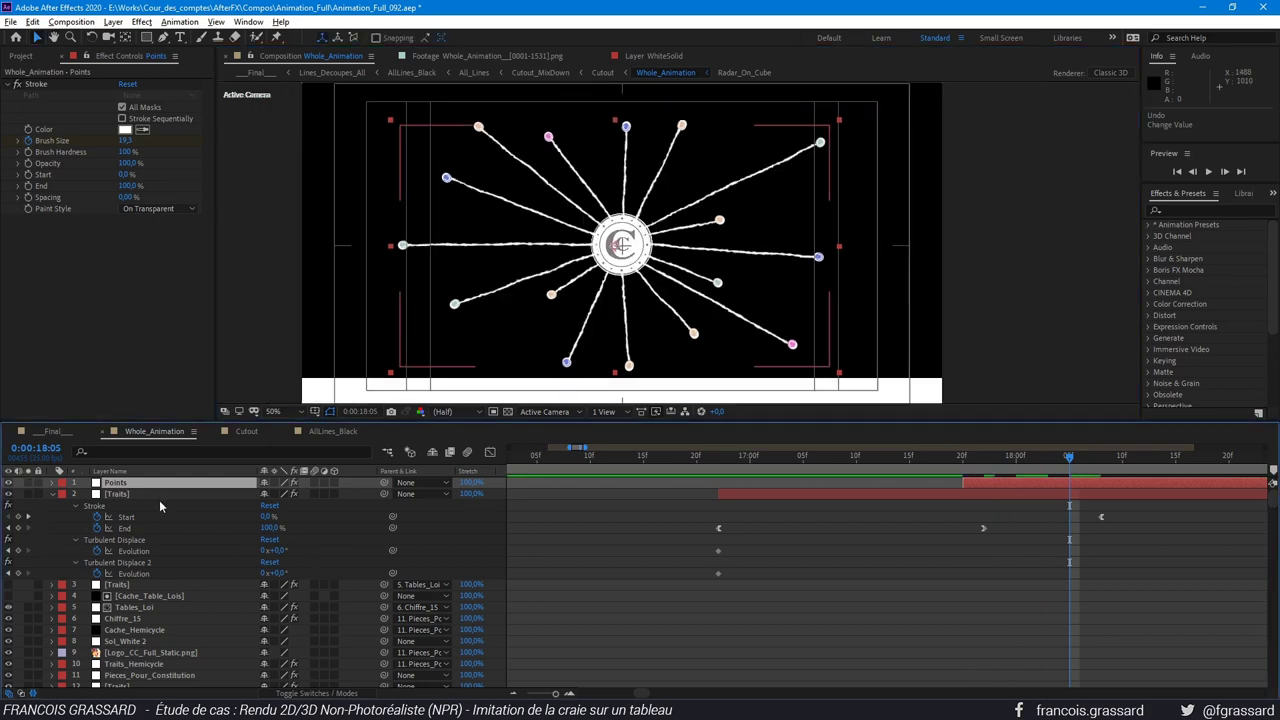
click(684, 612)
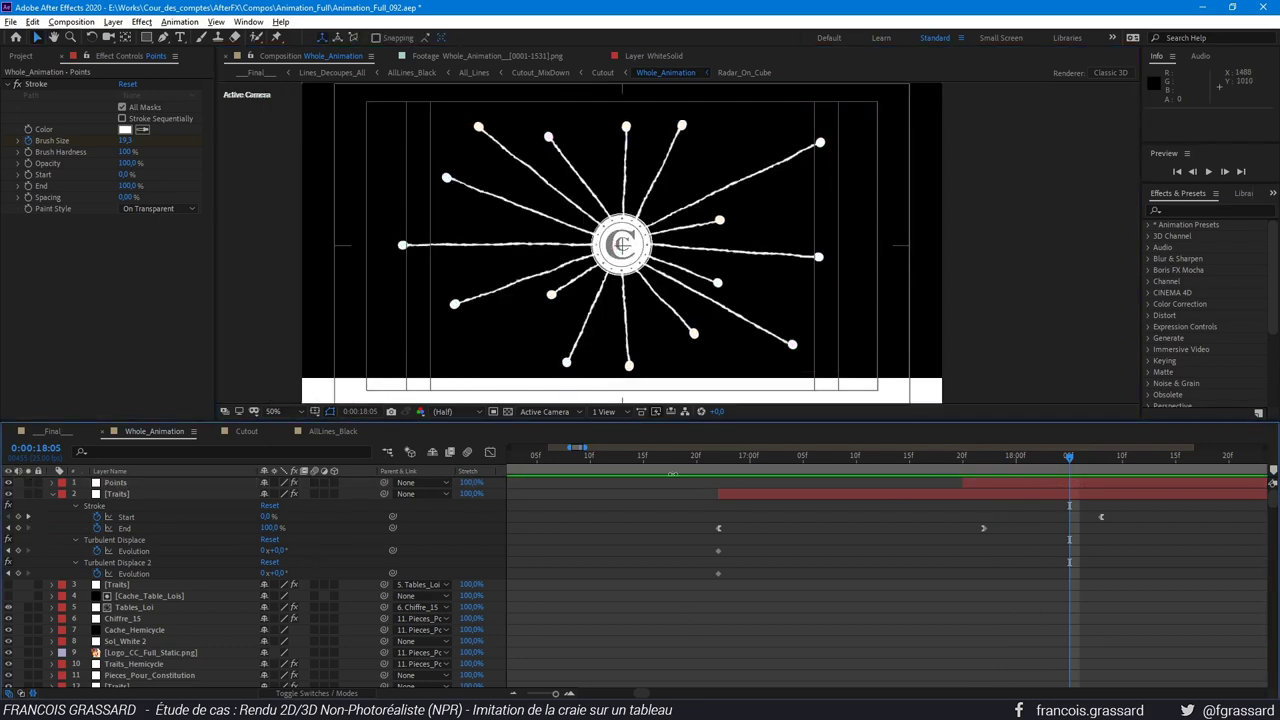
drag(695, 457, 1166, 476)
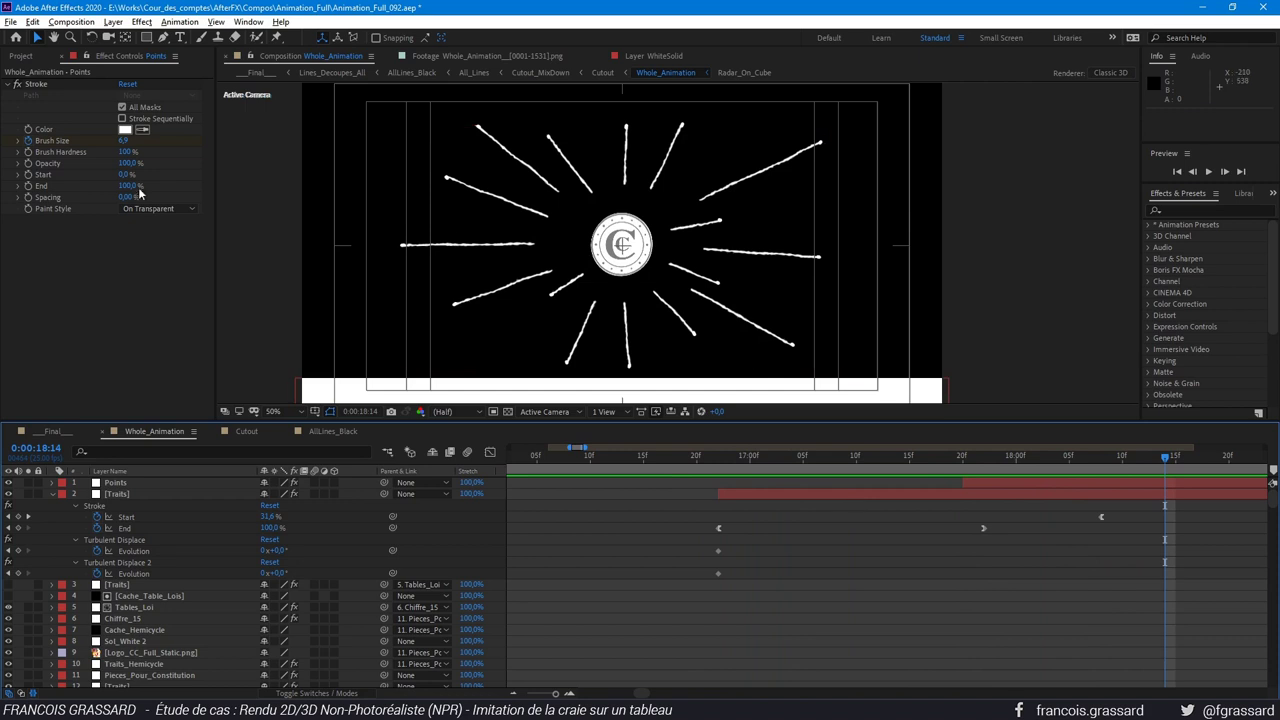
Check the Traits Stroke Start setting and preview the lines retracting from the centre outward.
click(117, 494)
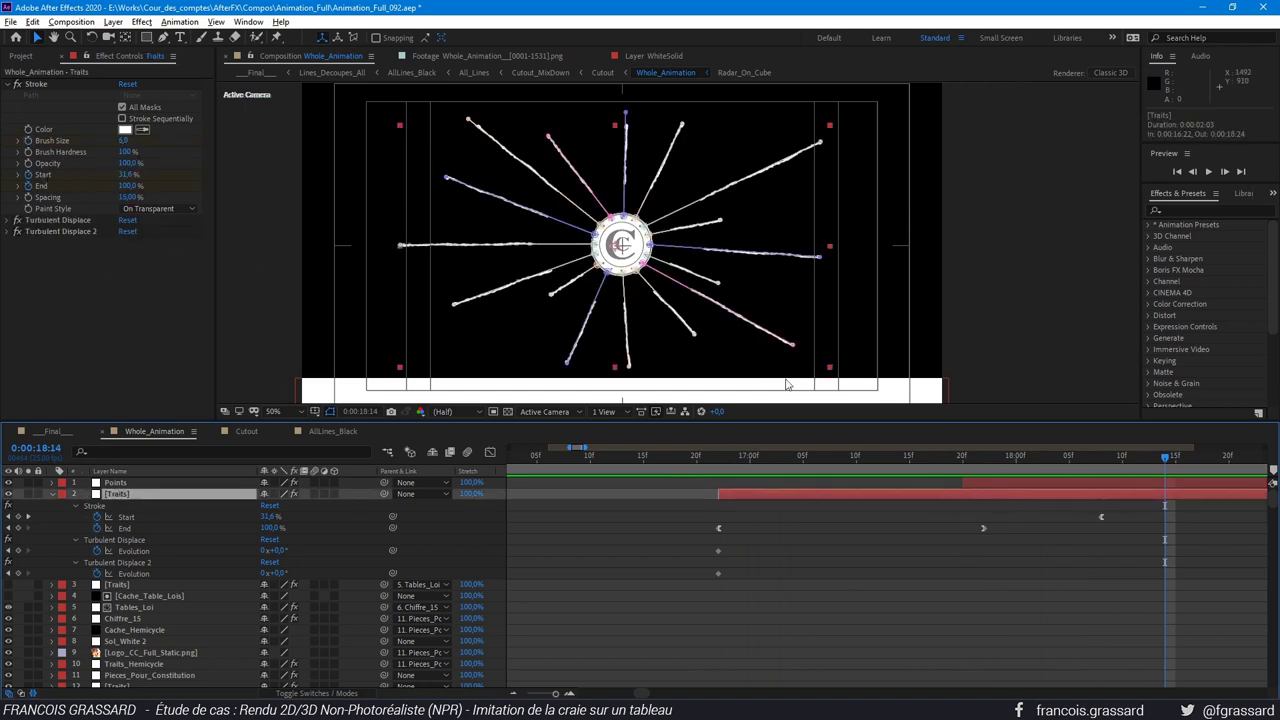
click(912, 586)
scroll(998, 508, down, 3)
scroll(999, 511, right, 3)
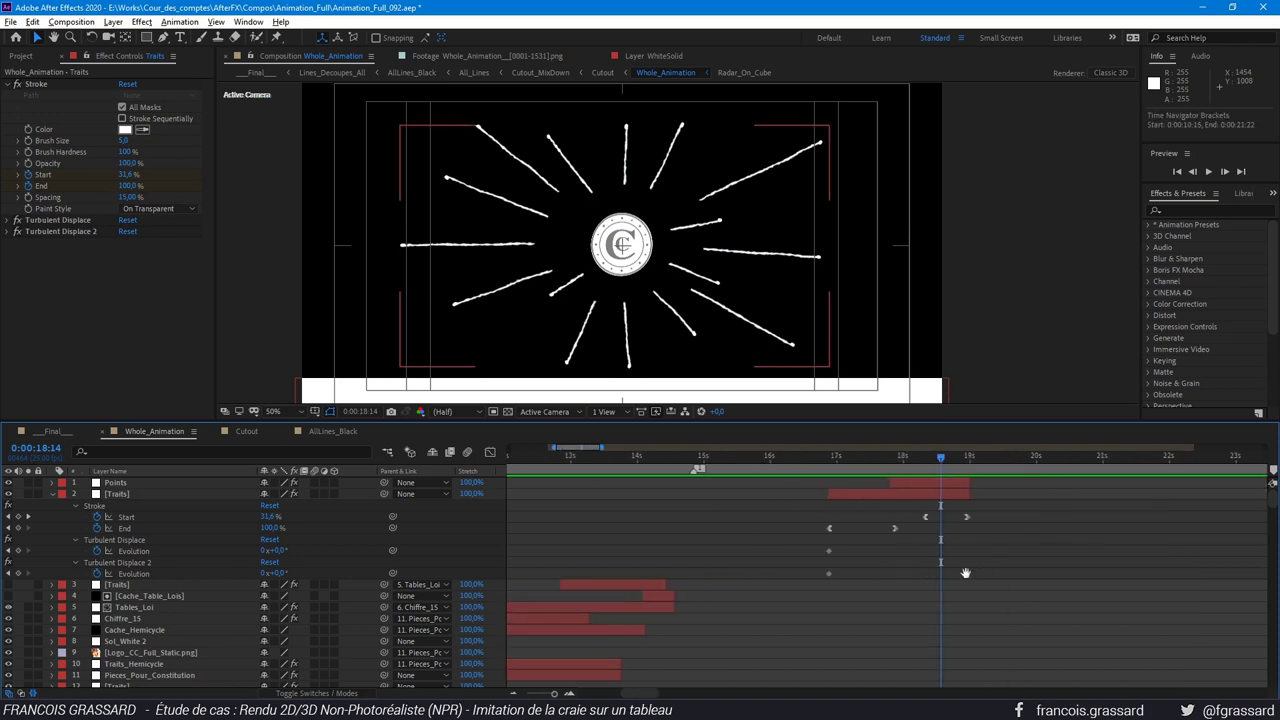
mouse_move(920, 456)
mouse_down()
mouse_move(971, 460)
mouse_move(969, 483)
mouse_move(888, 482)
mouse_up()
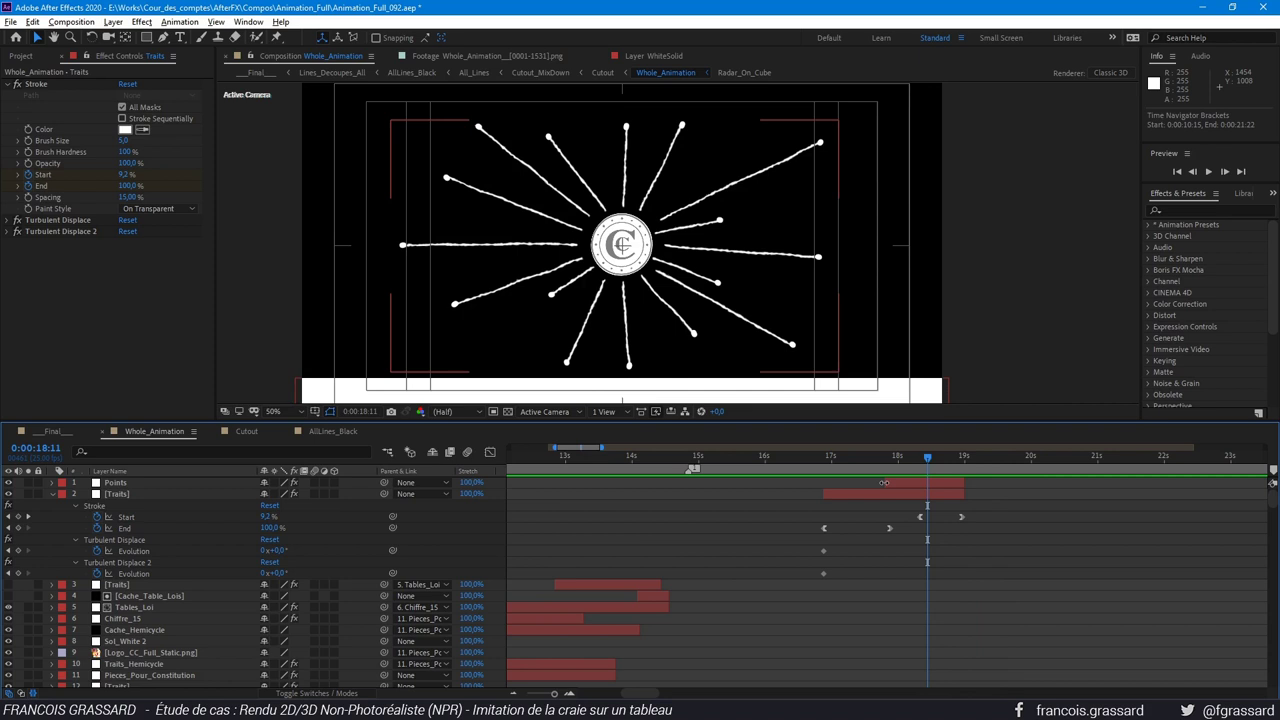
key(Tab)
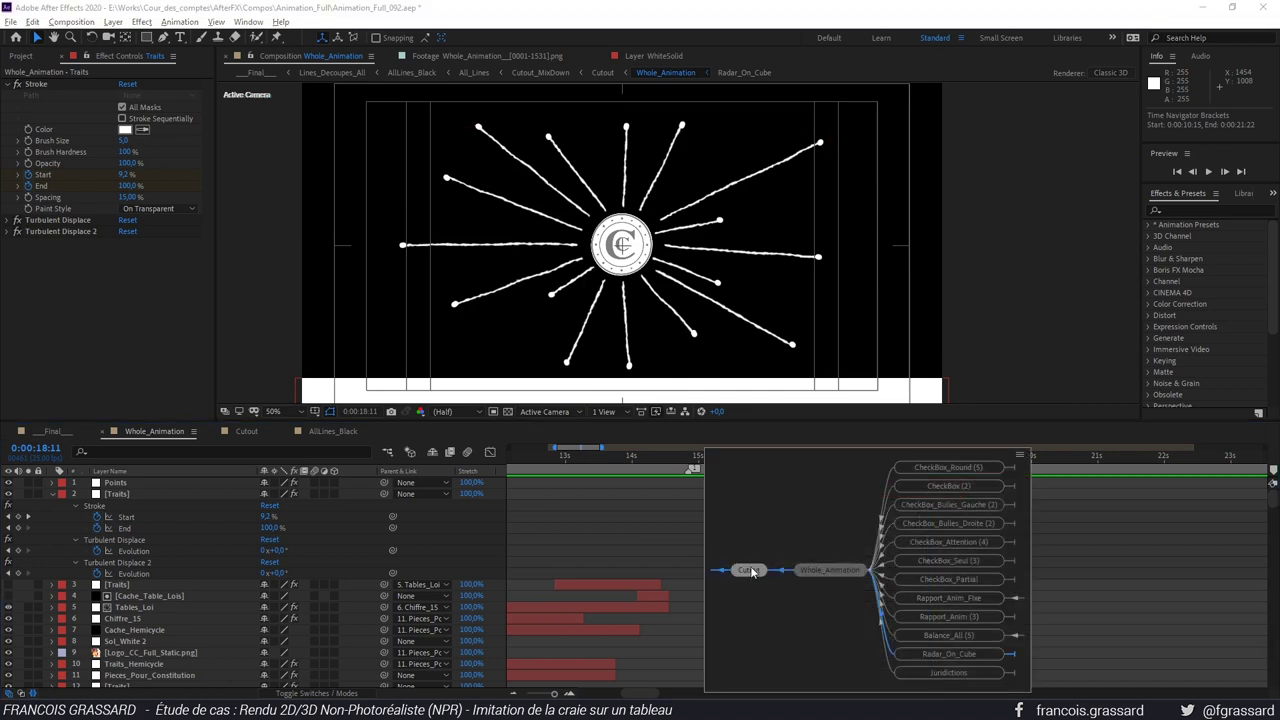
Scrub the Start animation while viewing only the alpha channel around 17:08–17:18.
key(Tab)
mouse_move(869, 461)
mouse_down()
mouse_move(934, 461)
mouse_move(920, 461)
mouse_up()
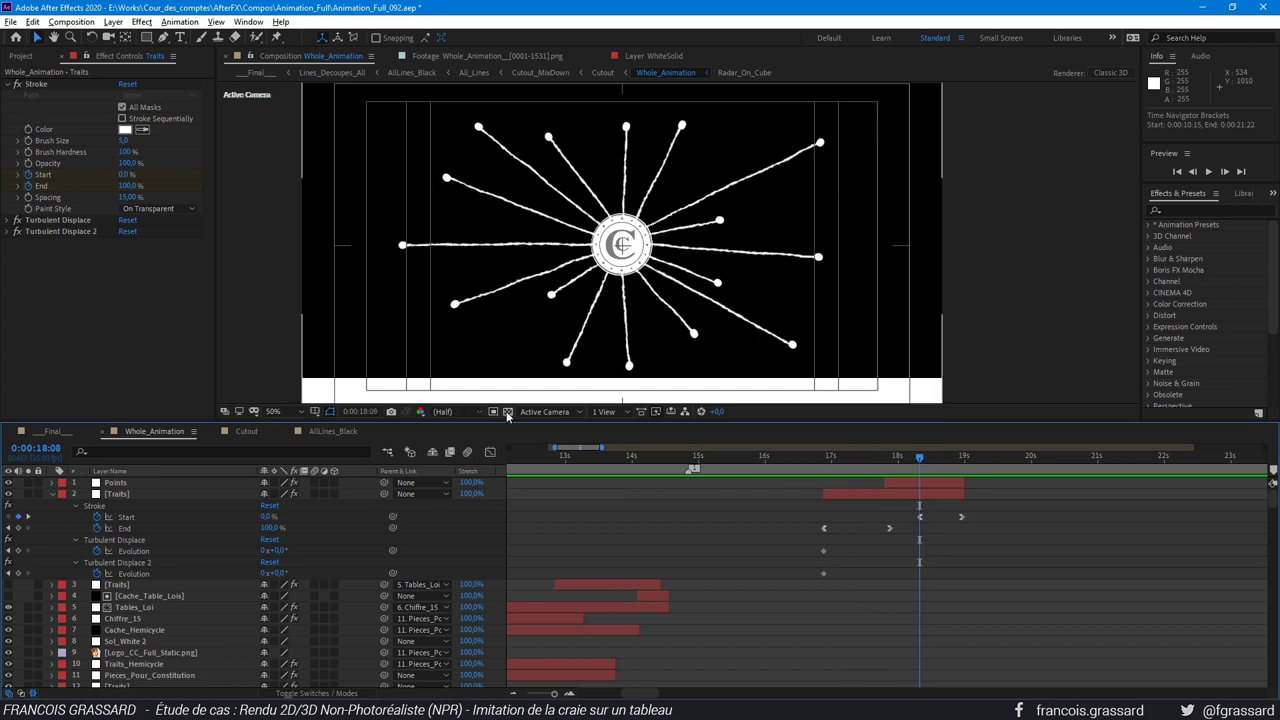
click(421, 412)
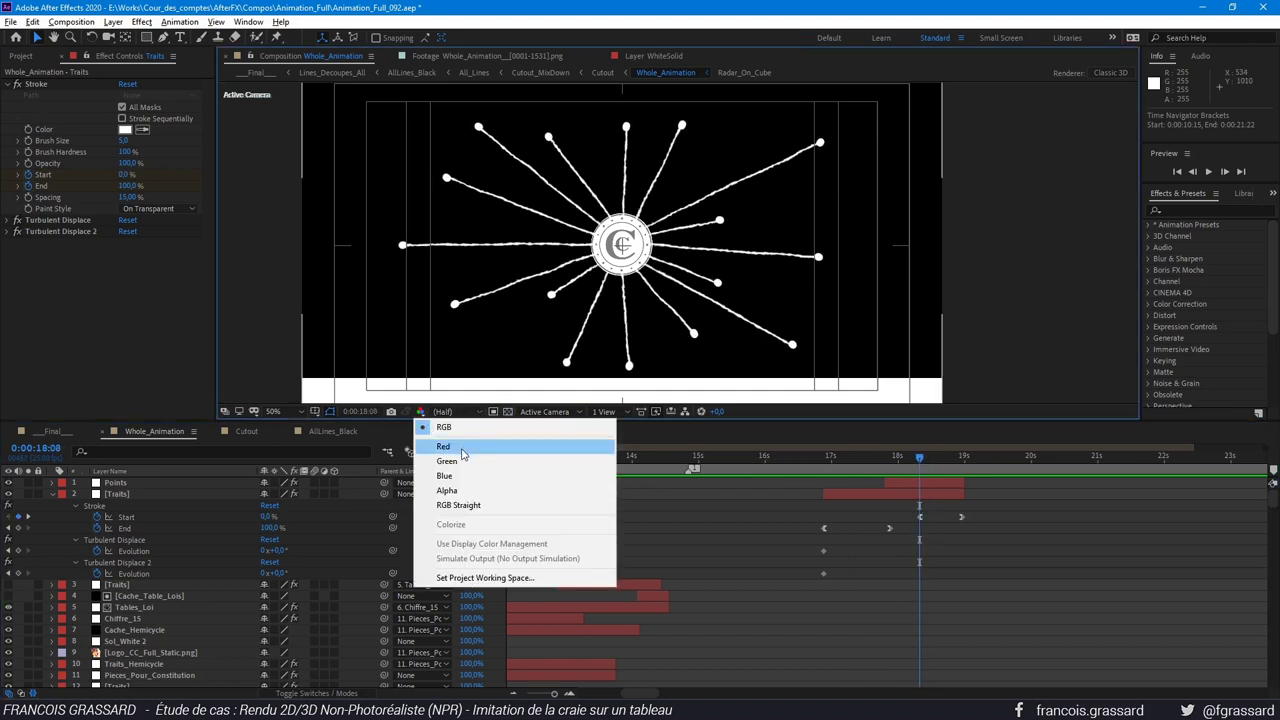
click(463, 490)
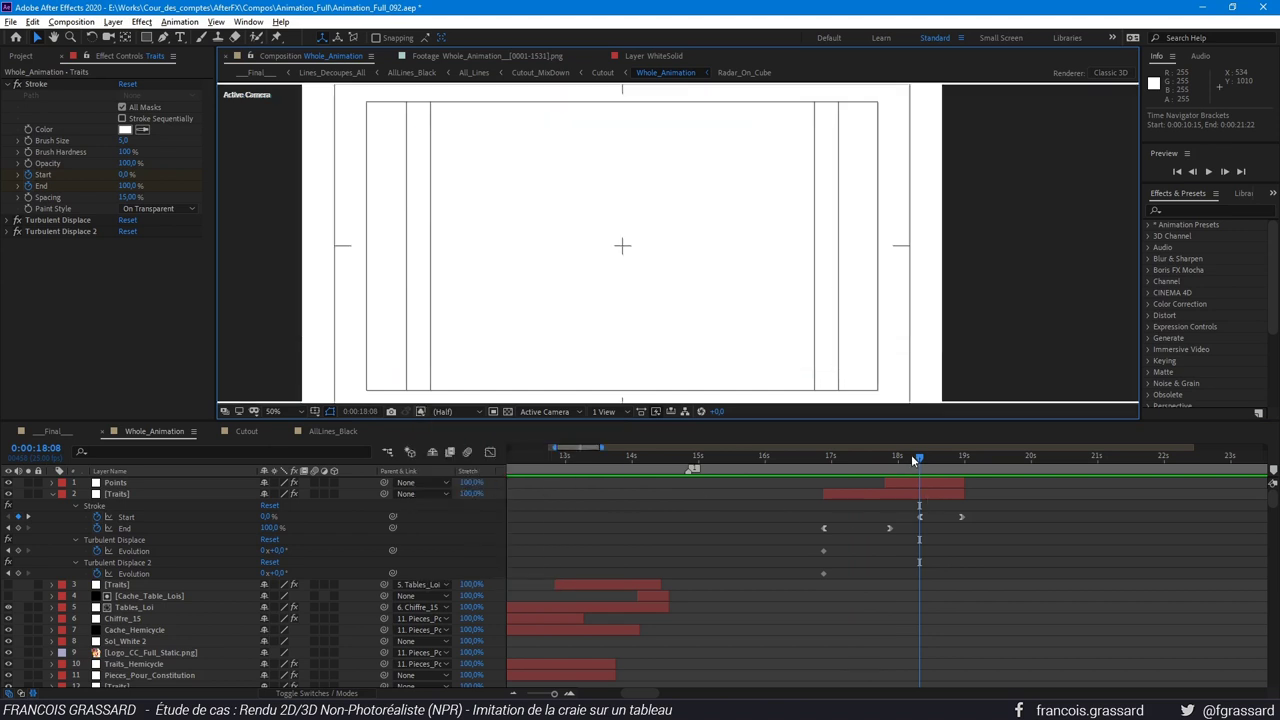
drag(919, 460, 865, 460)
click(879, 460)
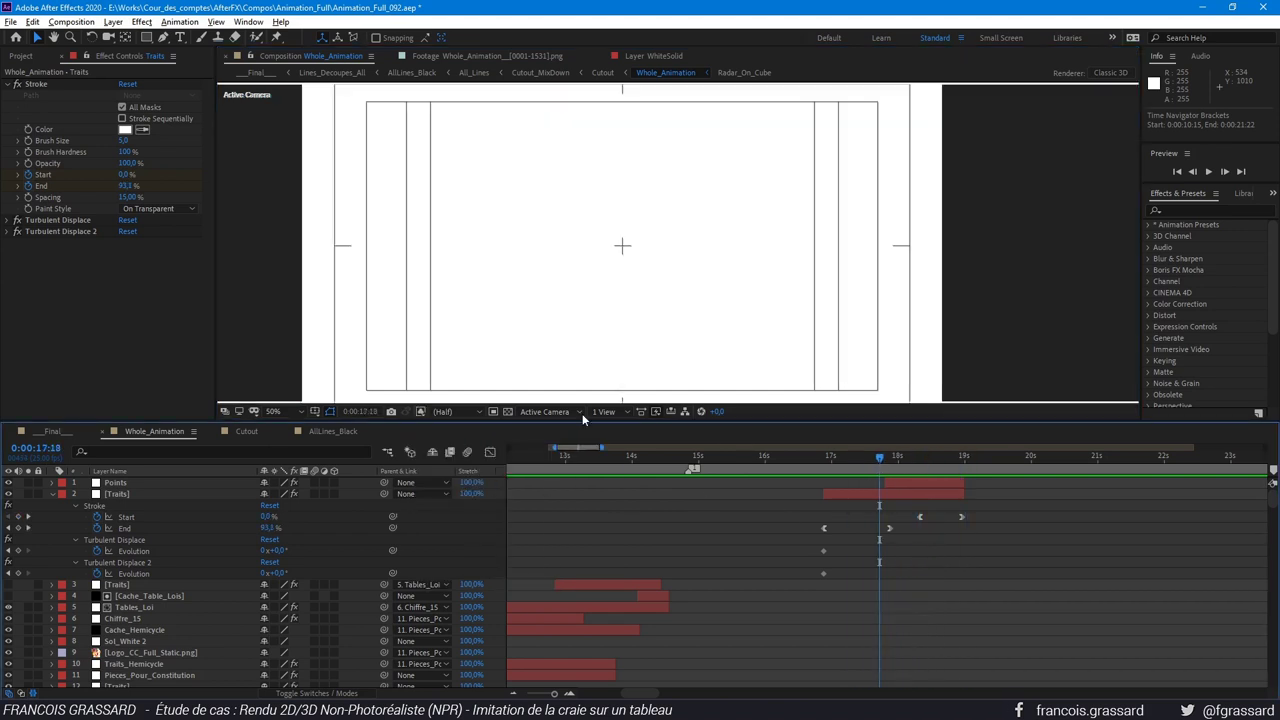
Return the display to full RGB colour and scrub forward to 18:00.
click(421, 412)
click(446, 428)
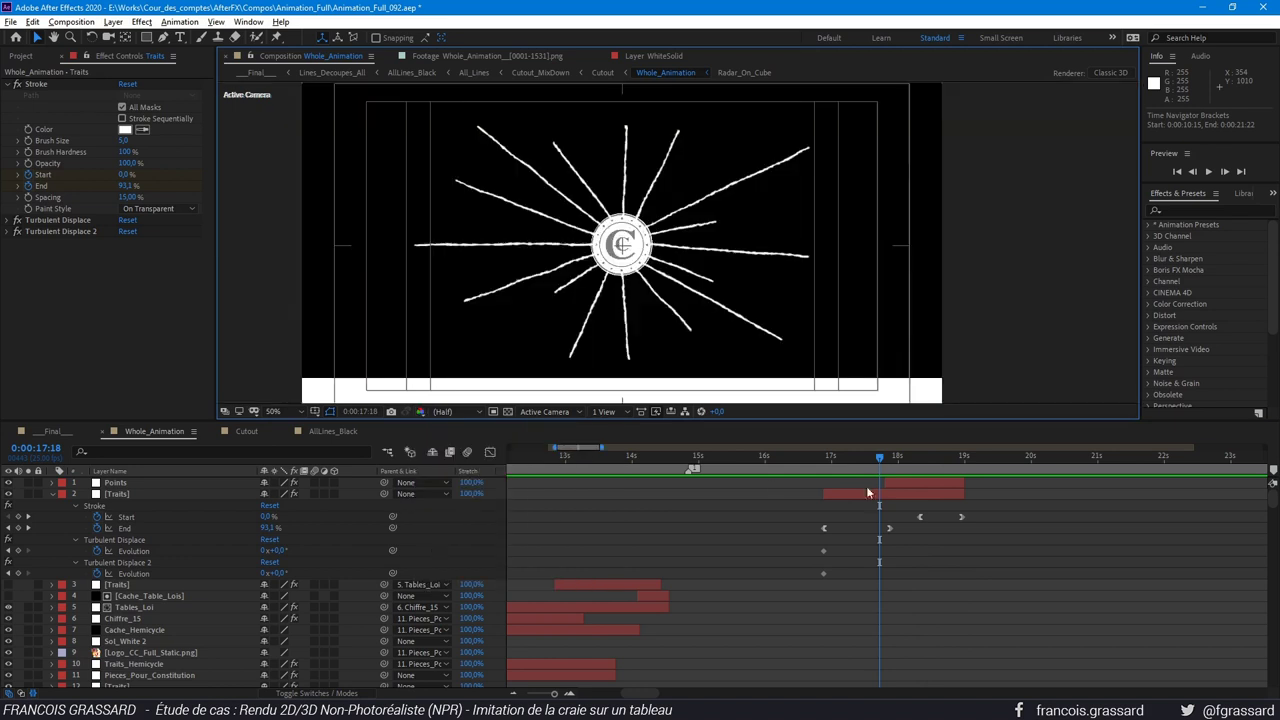
mouse_move(885, 463)
mouse_down()
mouse_move(897, 465)
mouse_move(883, 461)
mouse_up()
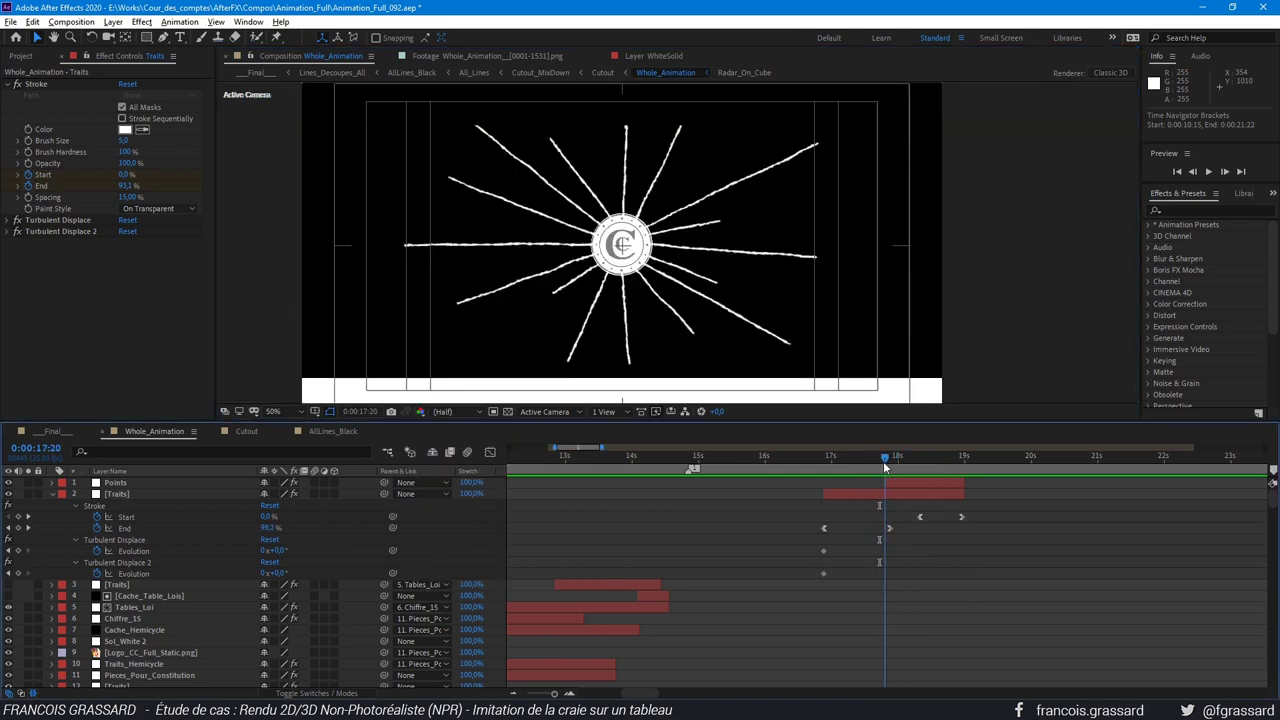
key(Tab)
In Cutout, keep WhiteSolid's Luma Matte from Whole_Animation and move to 17:24.
click(680, 526)
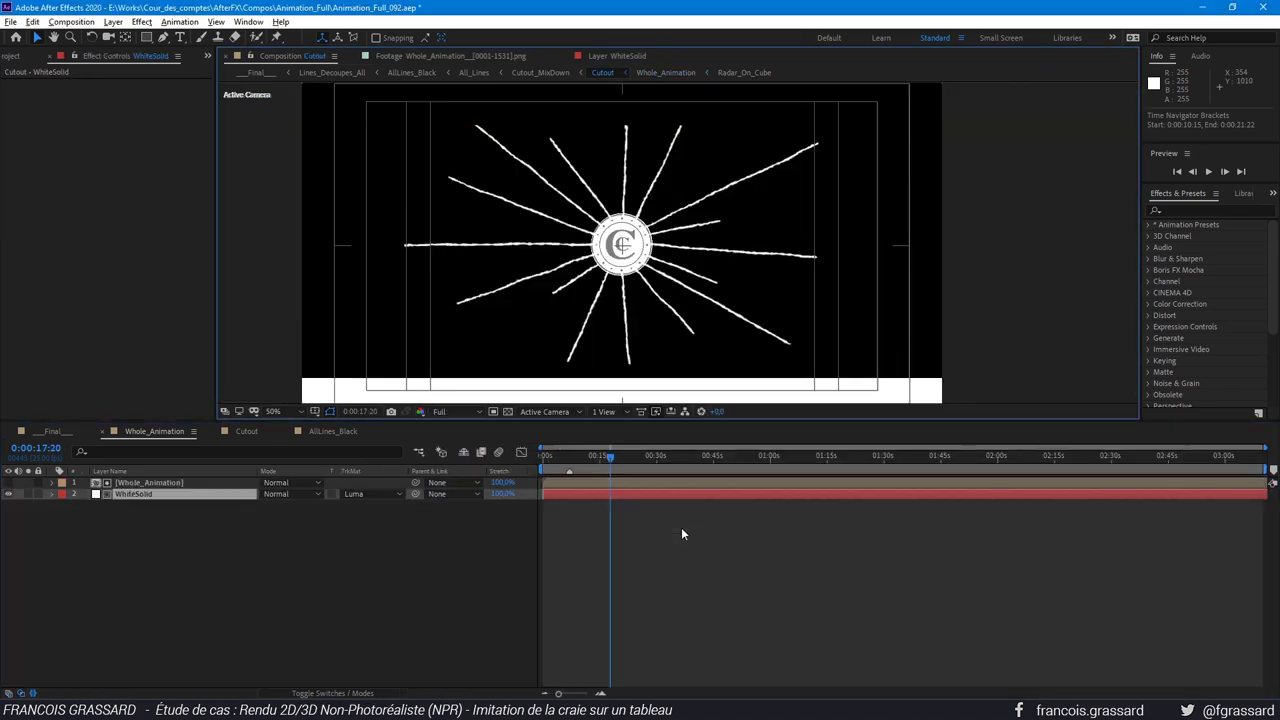
click(122, 496)
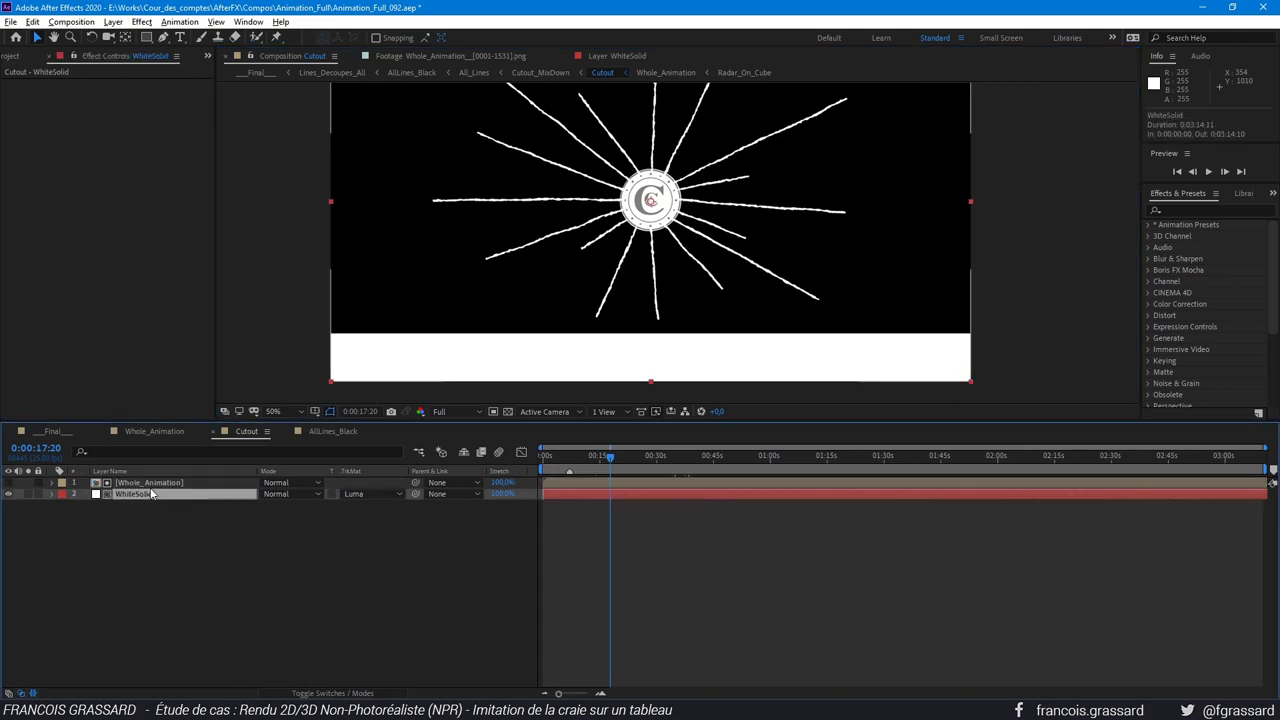
key(F4)
key(F4)
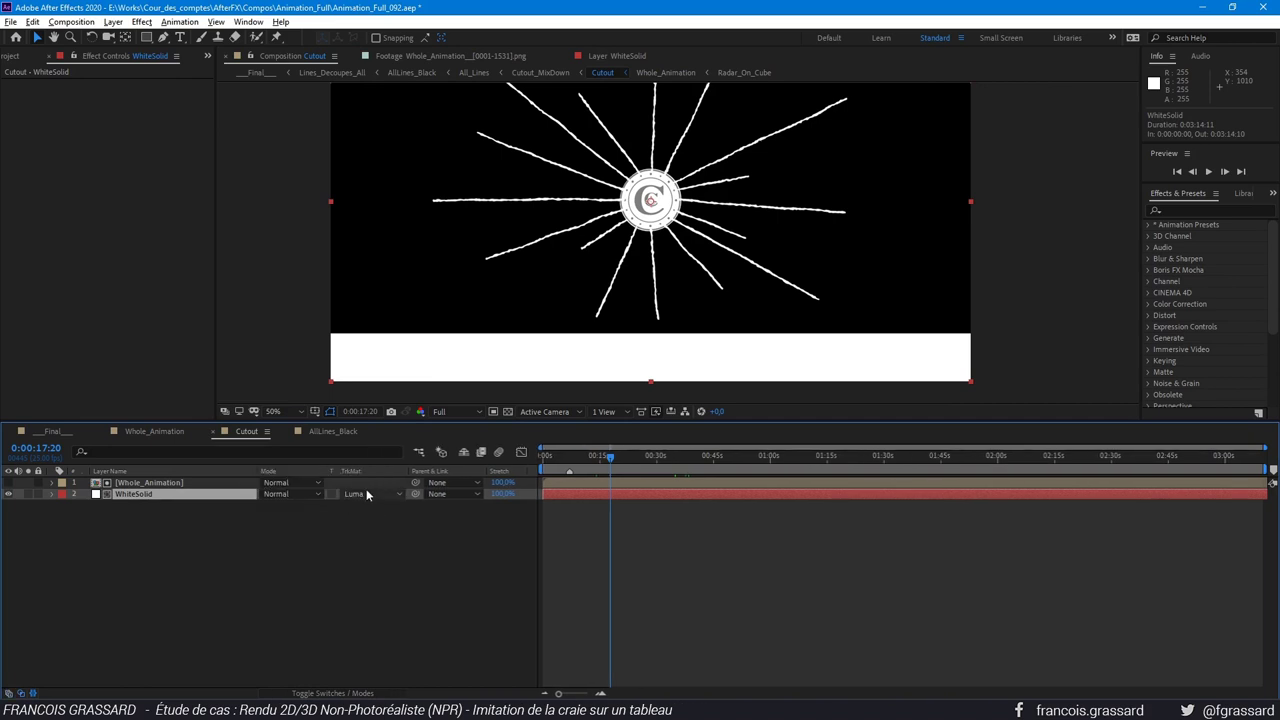
click(366, 495)
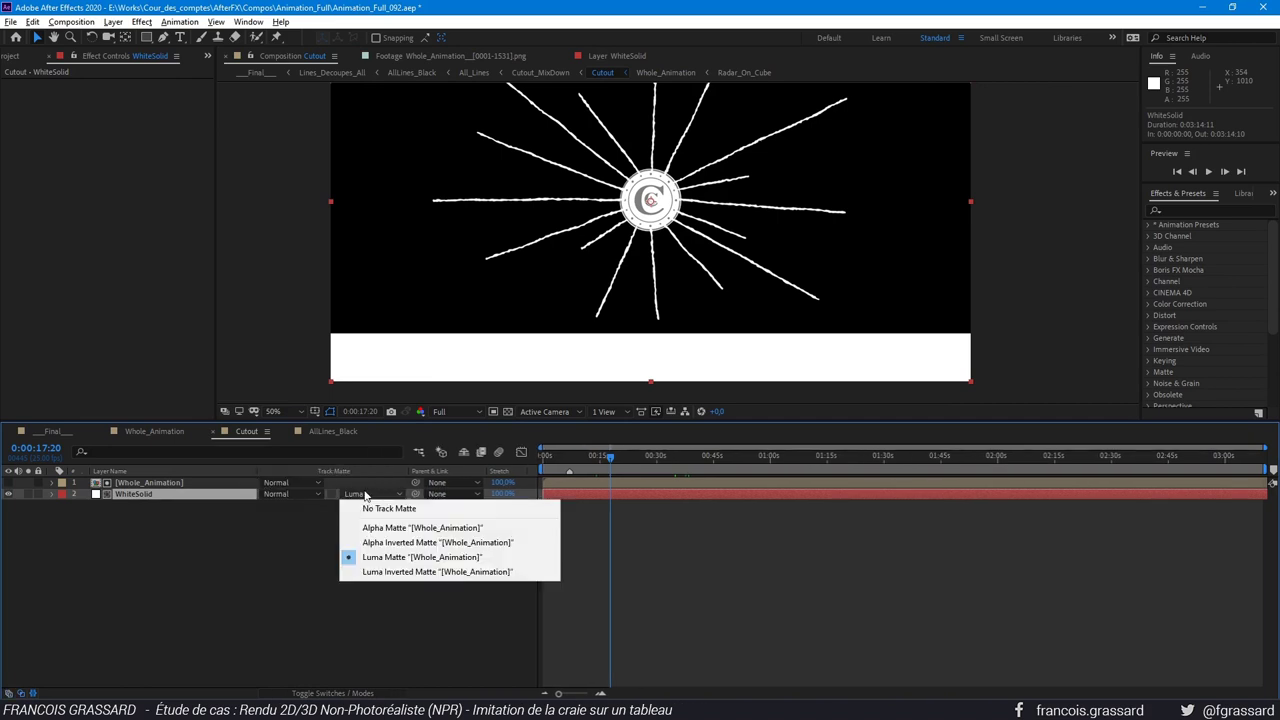
click(390, 562)
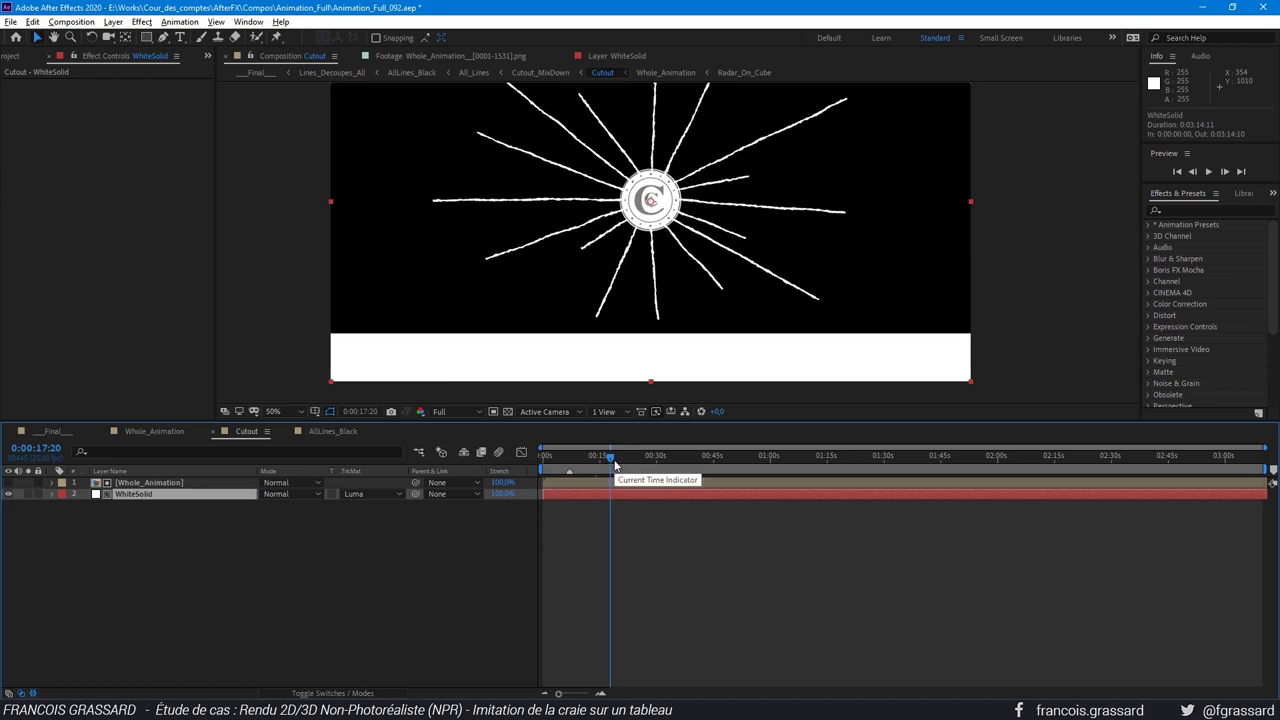
drag(614, 461, 612, 459)
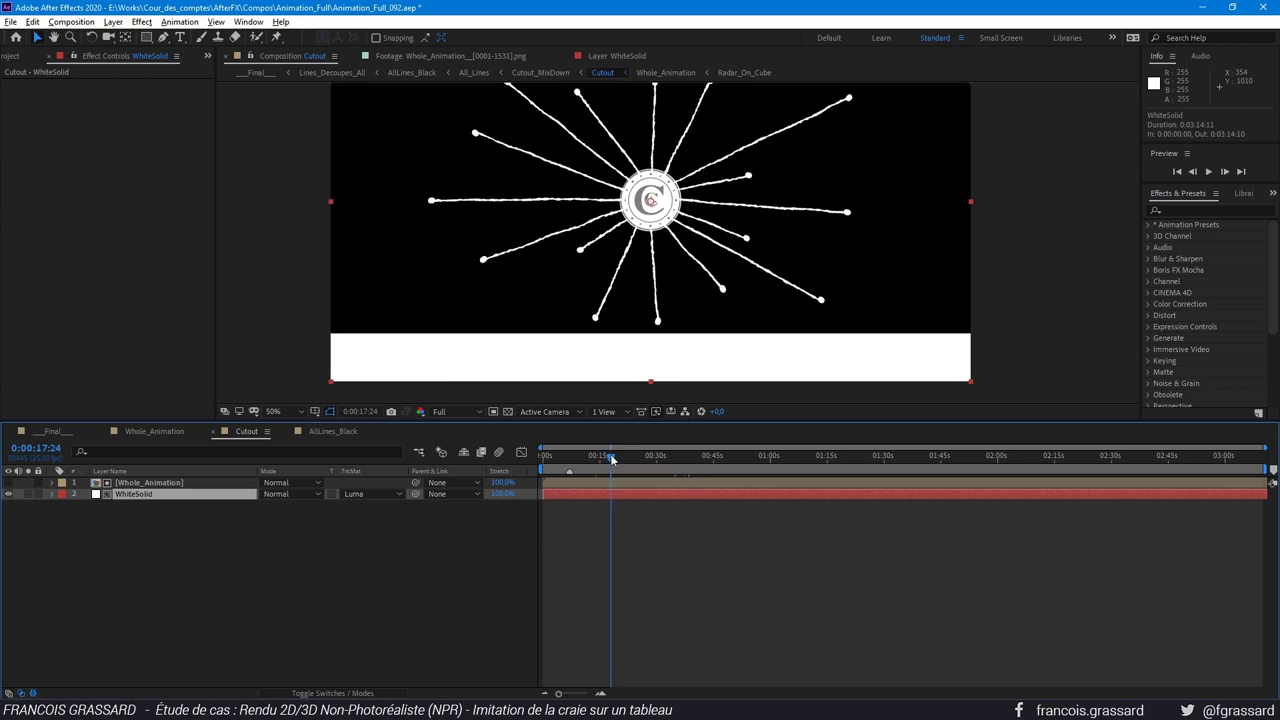
Magnify the Cutout comp to 1600% and inspect the soft chalk edges against the transparency grid.
click(509, 412)
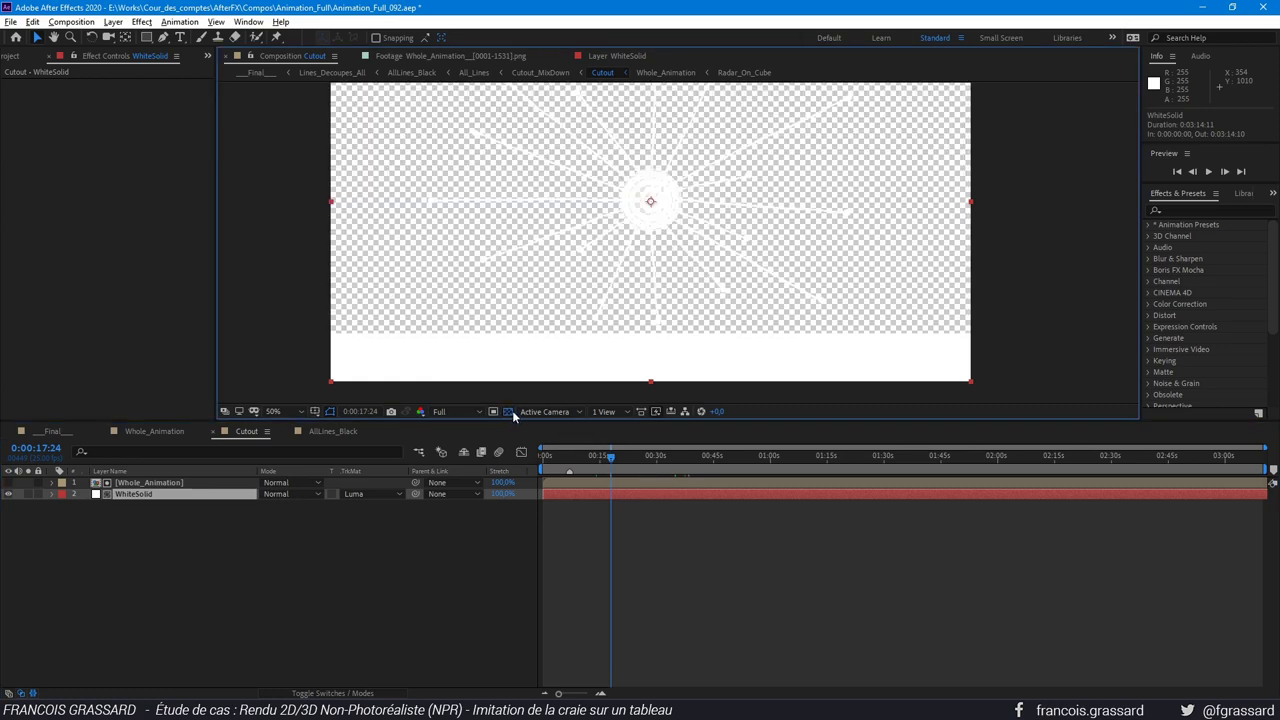
scroll(640, 280, up, 2)
scroll(640, 280, up, 2)
mouse_move(851, 206)
mouse_down()
mouse_move(889, 172)
mouse_move(880, 90)
mouse_up()
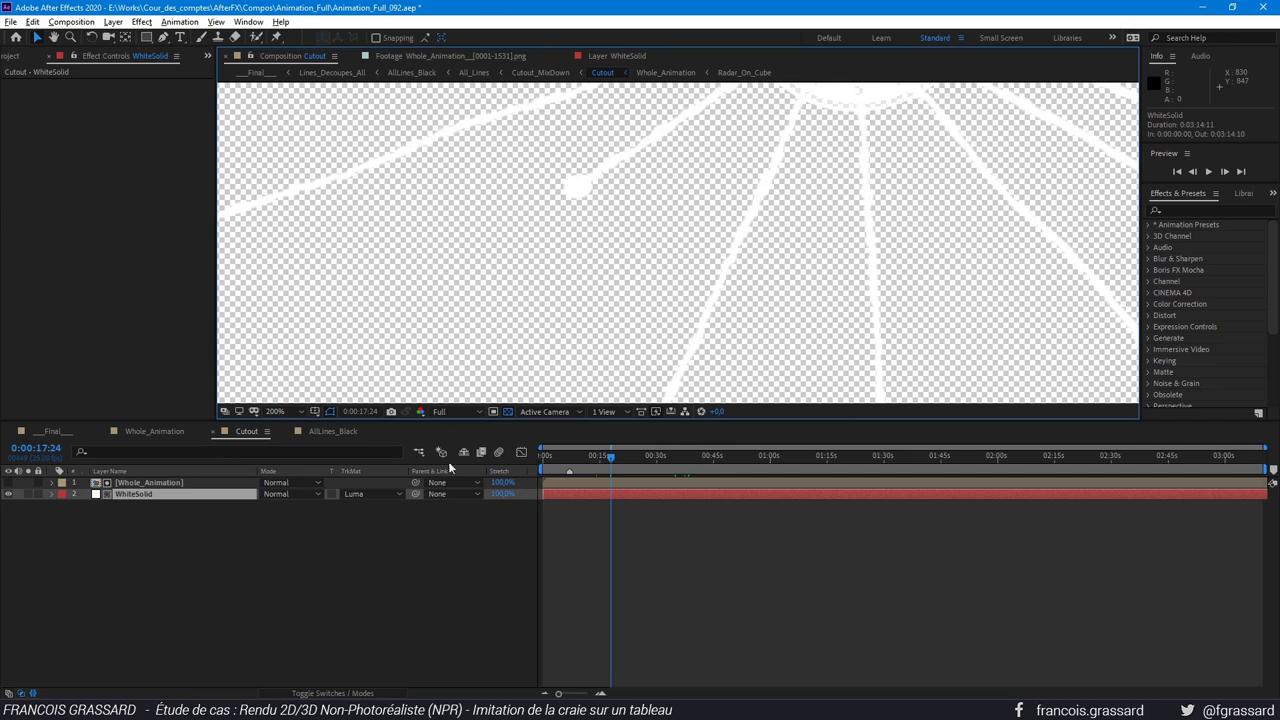
click(507, 412)
scroll(700, 274, up, 2)
scroll(665, 261, up, 2)
scroll(665, 261, up, 2)
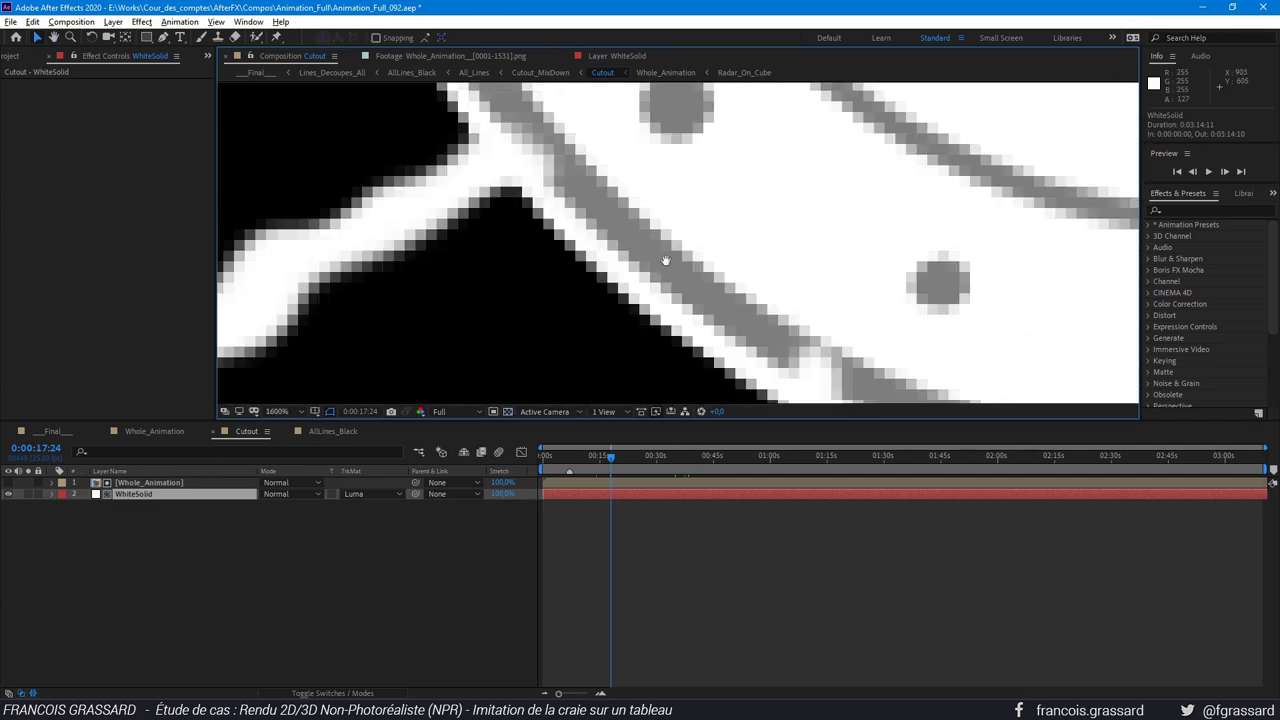
drag(665, 261, 704, 288)
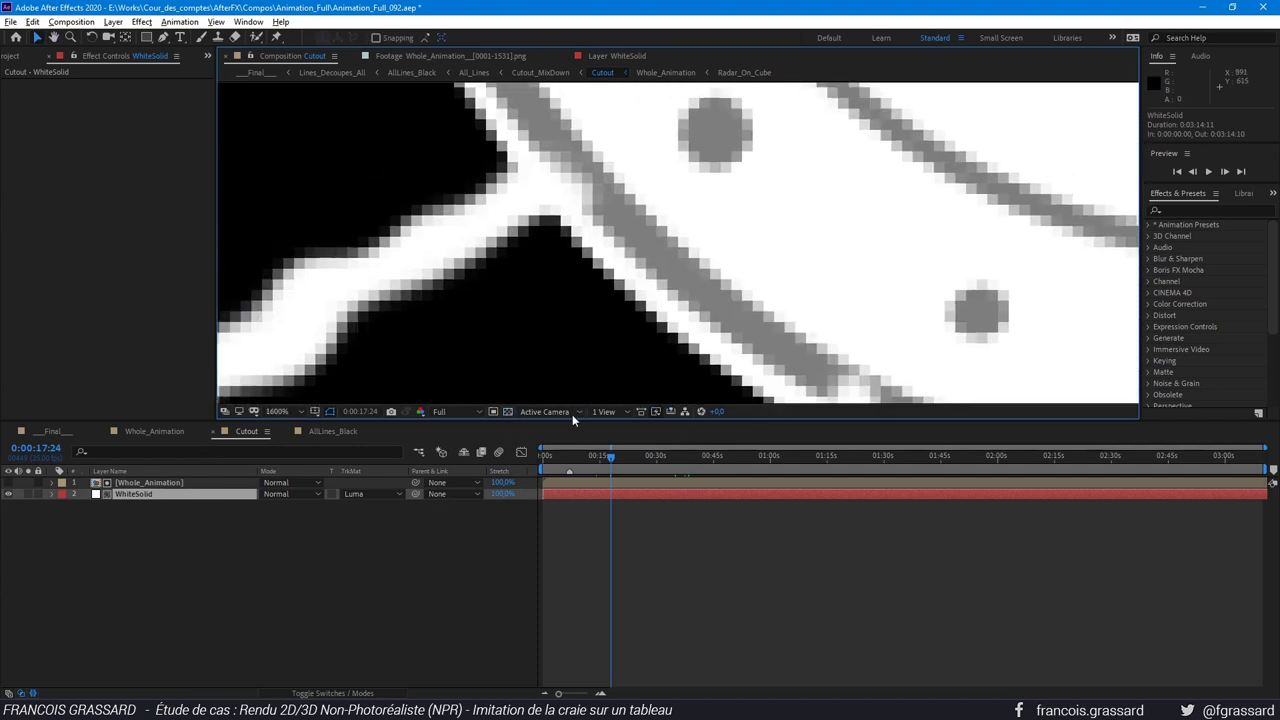
click(505, 412)
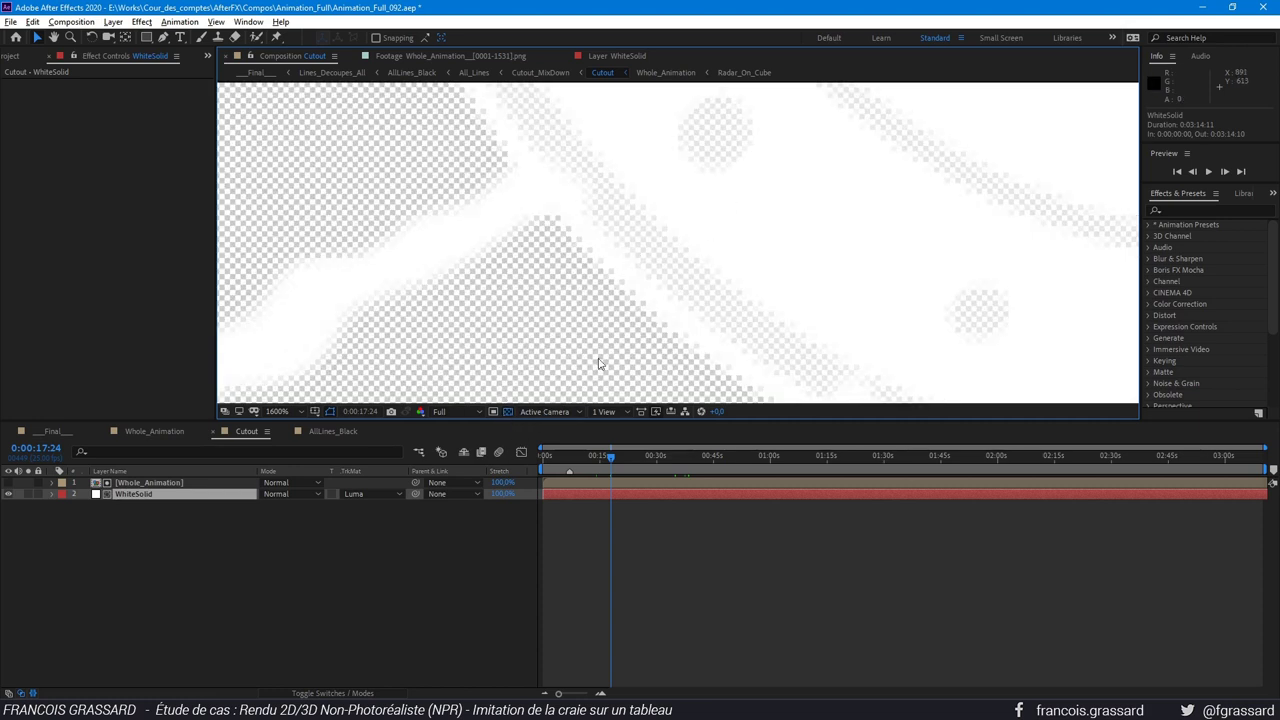
Return to 100% with the grid hidden, enlarge the viewer, and show the Mini-Flowchart around Cutout.
scroll(654, 266, down, 1)
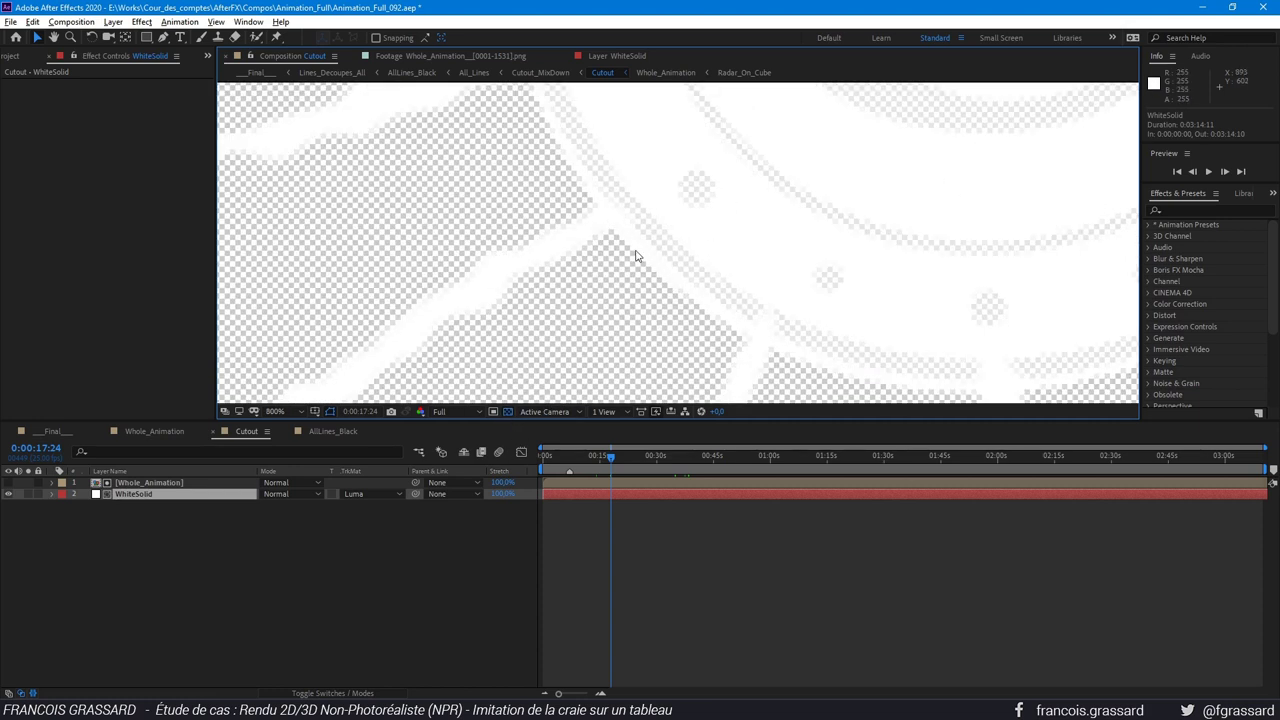
scroll(660, 272, up, 1)
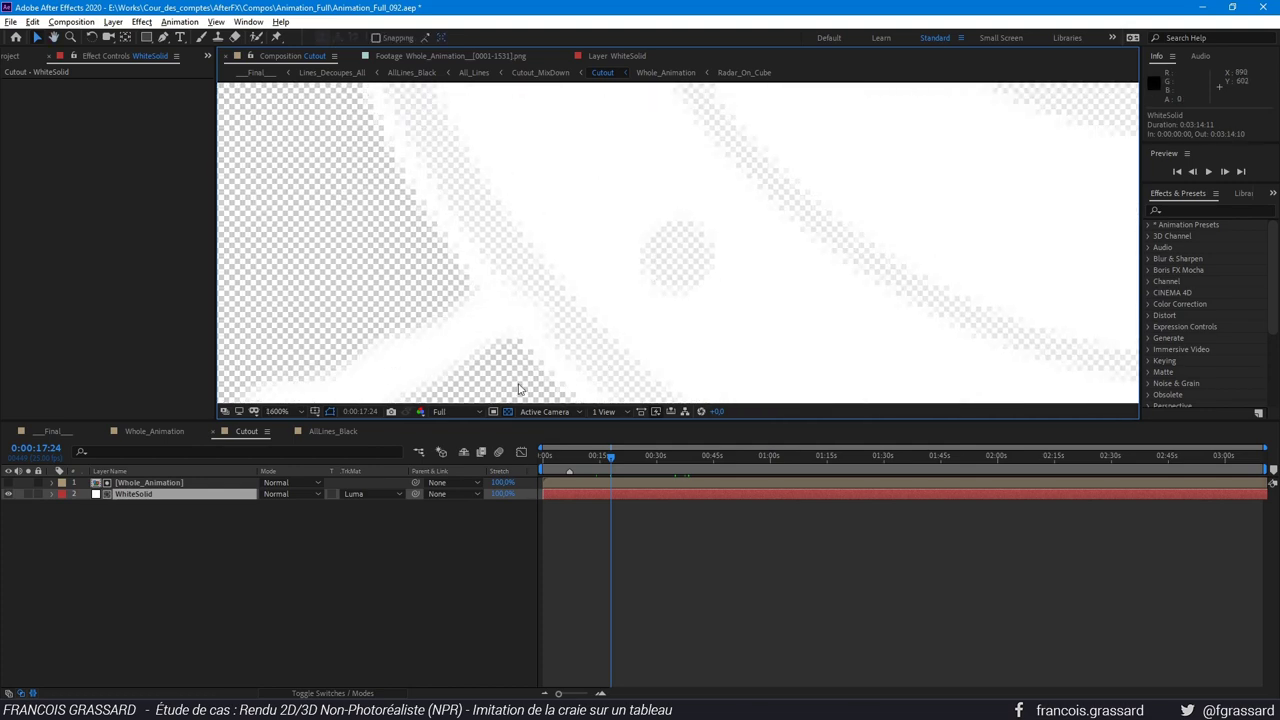
click(508, 412)
scroll(690, 300, down, 4)
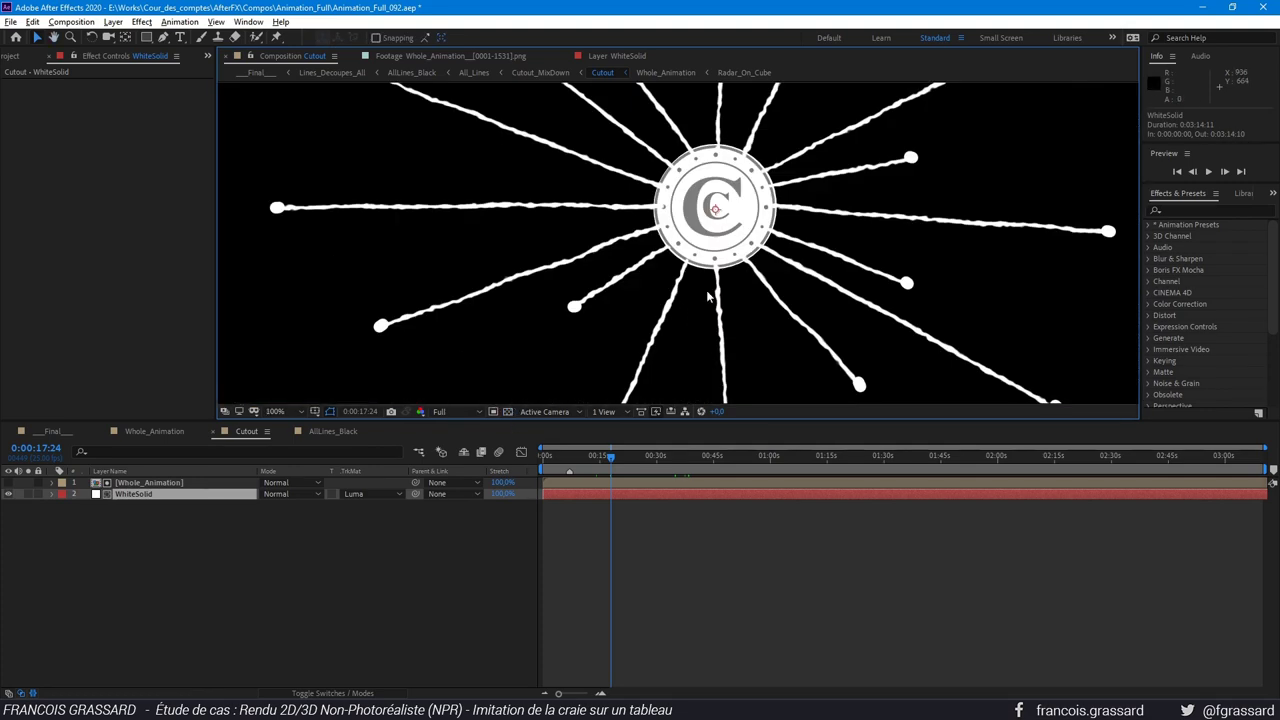
drag(694, 420, 698, 474)
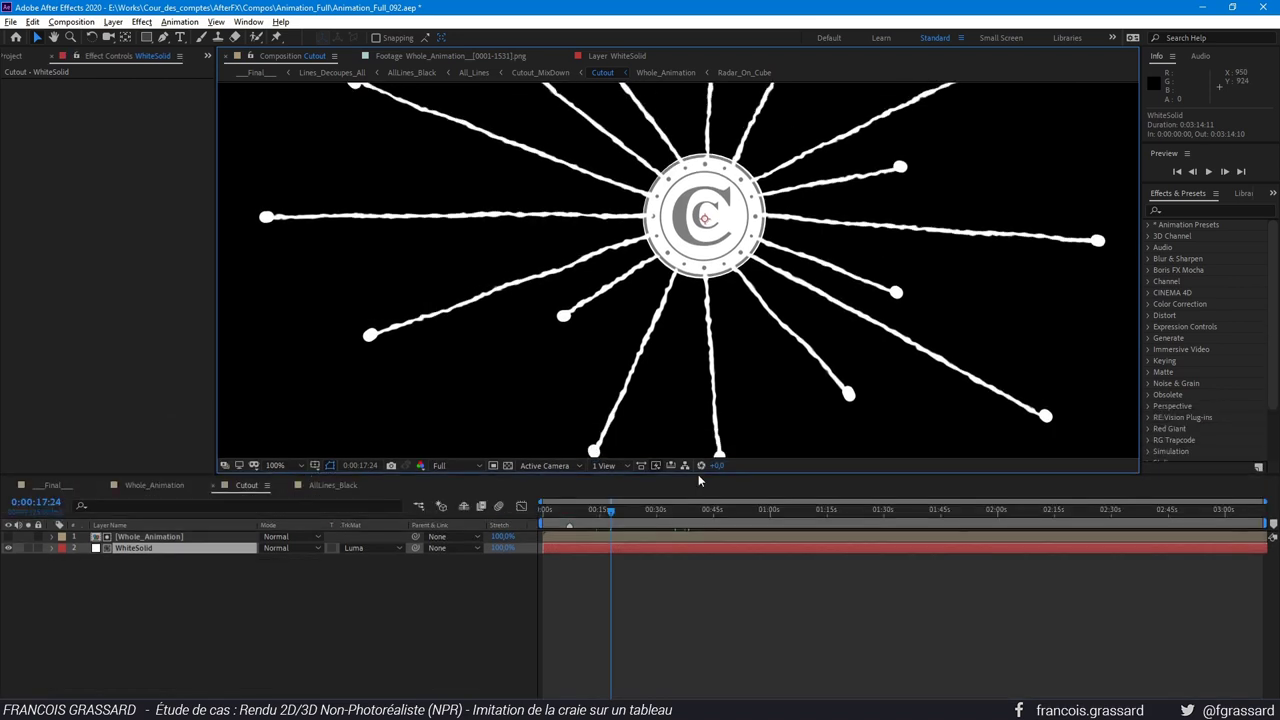
key(Tab)
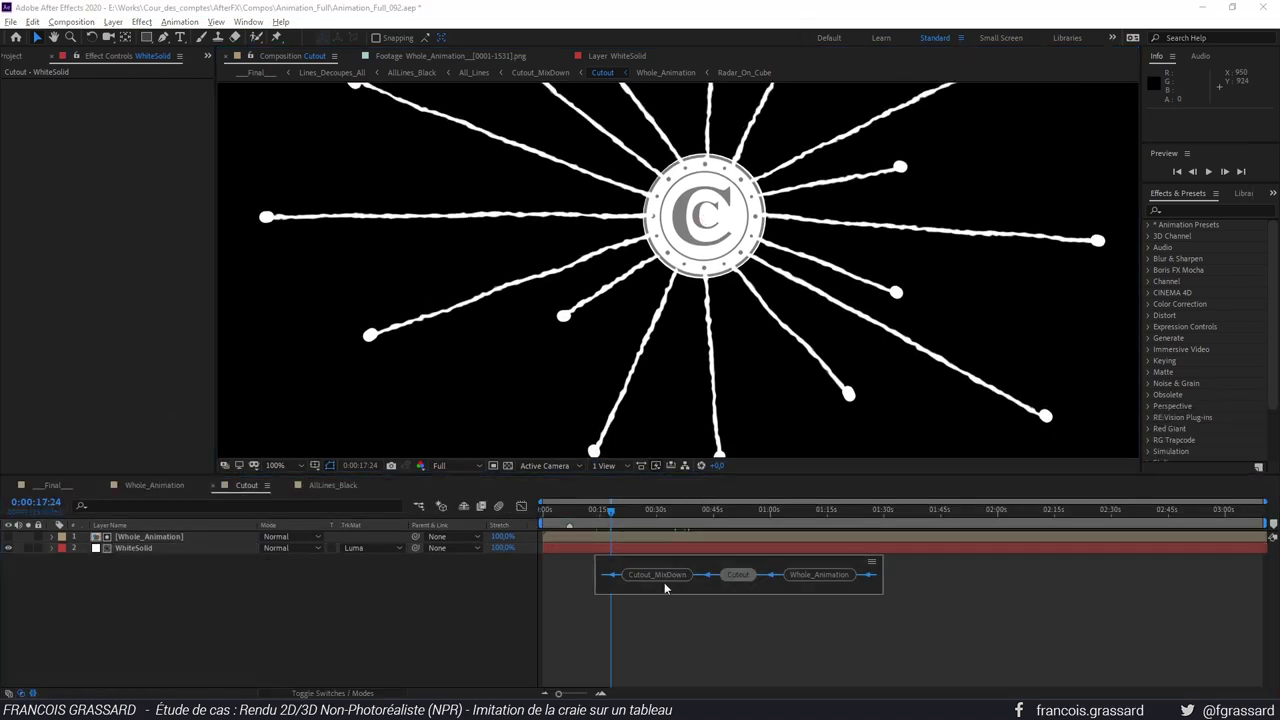
Open Cutout_MixDown from the flowchart and view its outlined chalk lines at 100%.
click(665, 579)
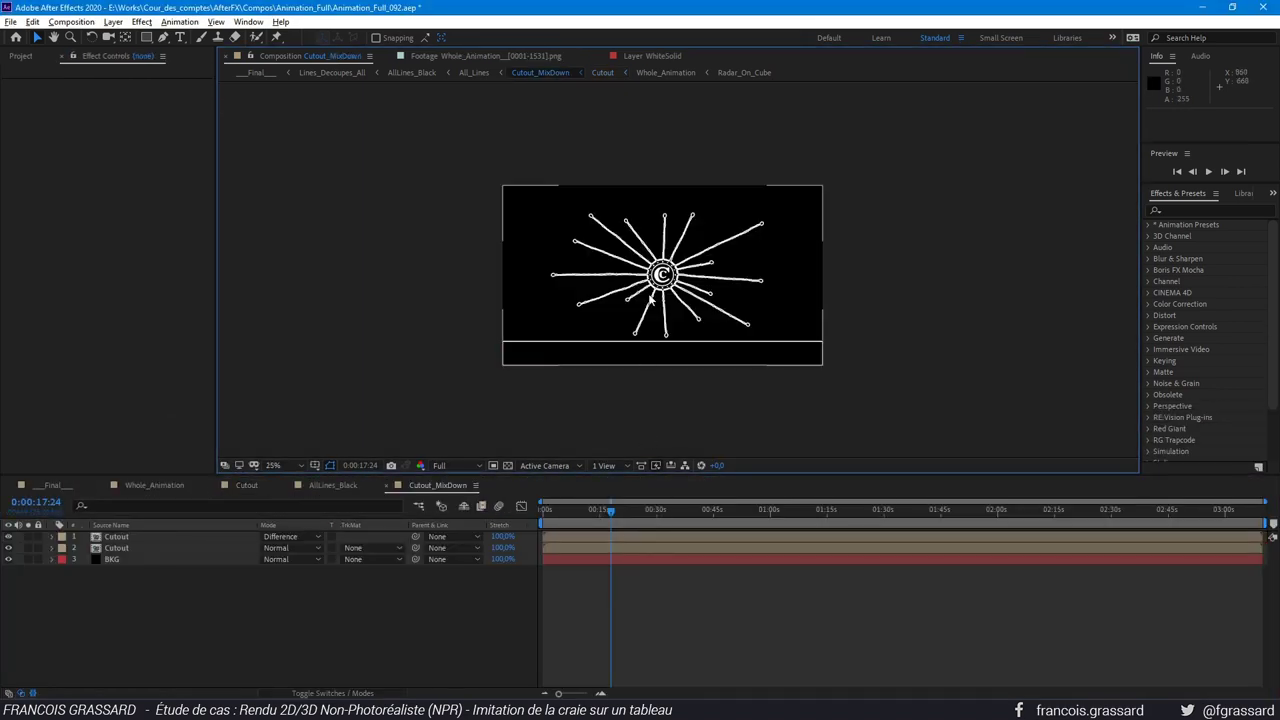
scroll(652, 299, up, 2)
scroll(640, 310, up, 2)
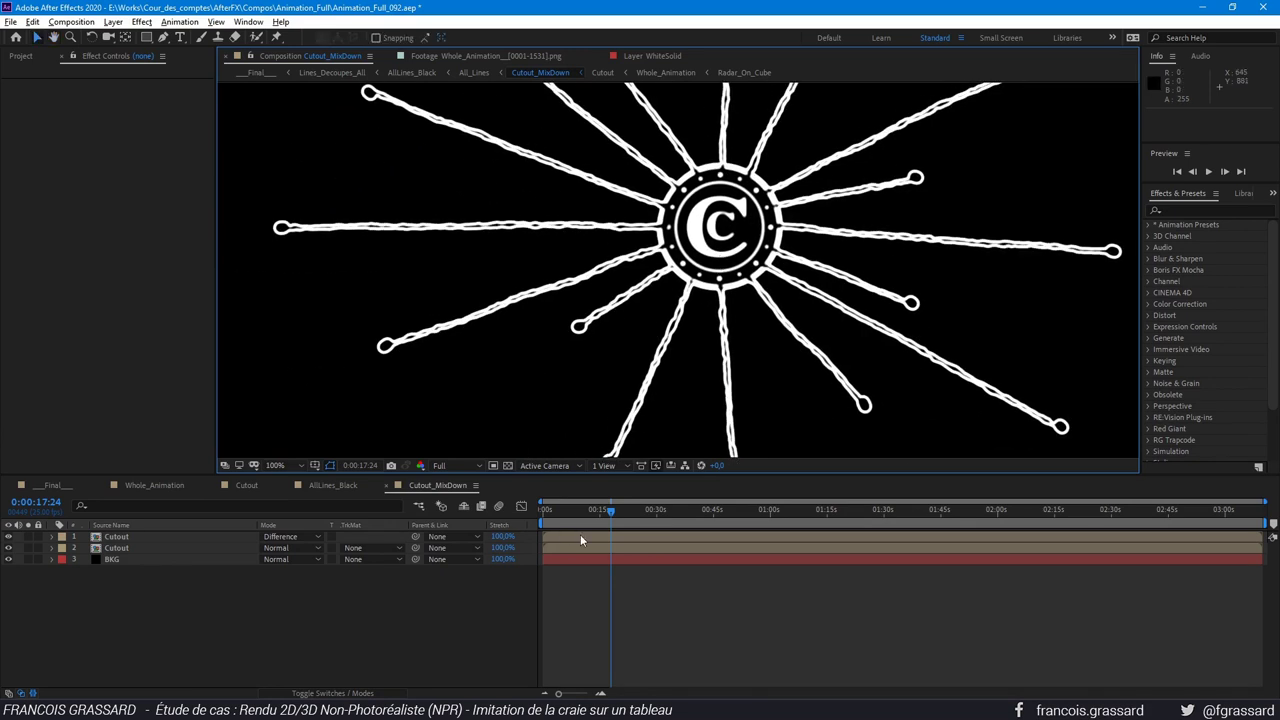
Return to Cutout and inspect its strokes at 400% then 200%, back on the Selection tool.
key(Tab)
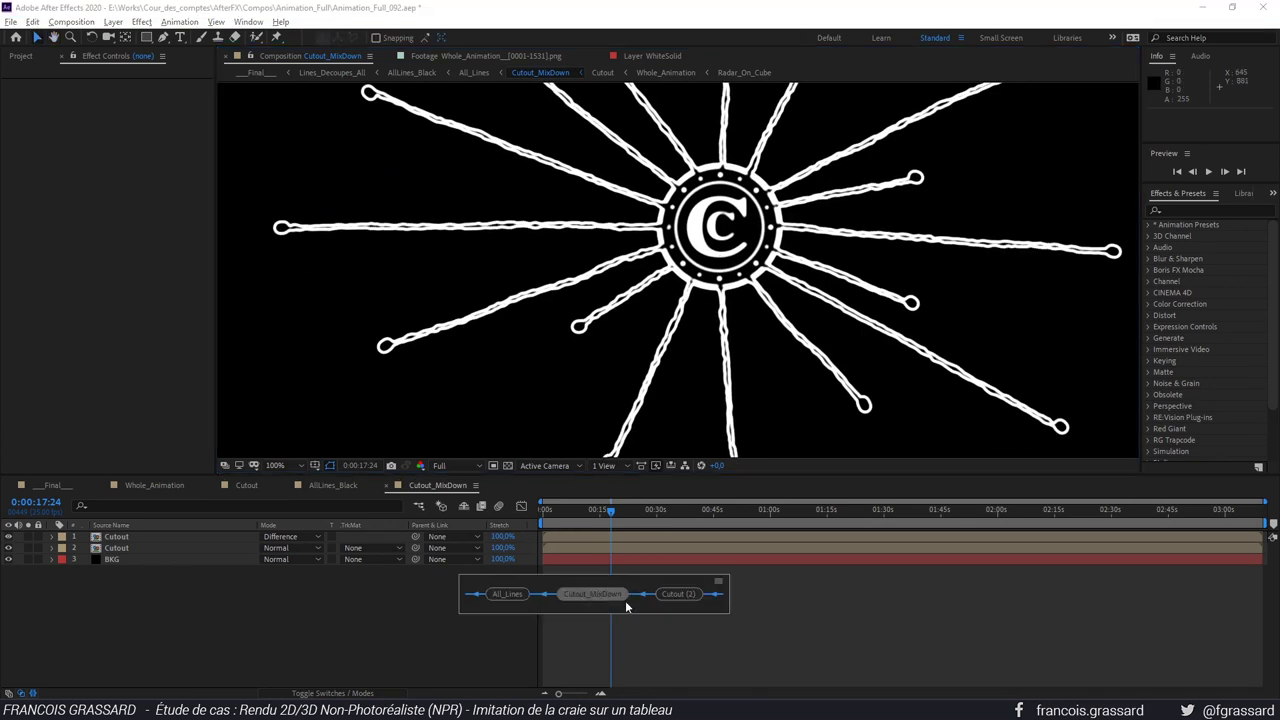
click(675, 595)
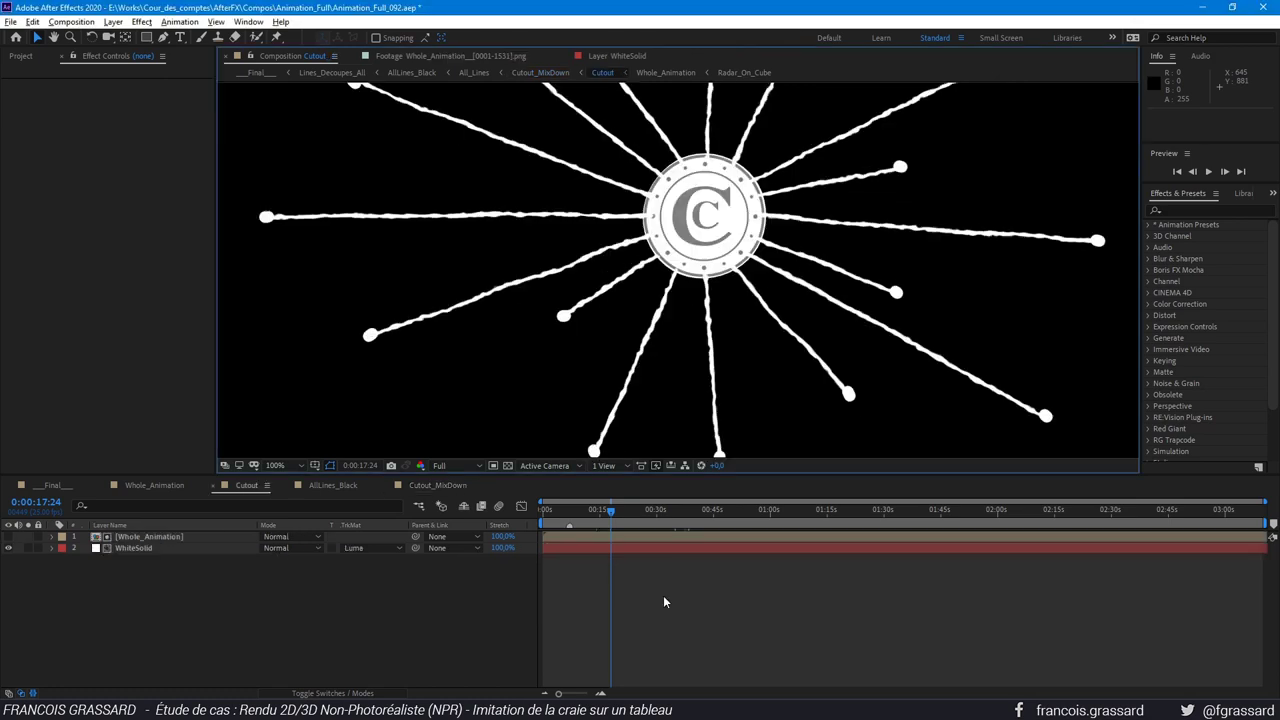
click(508, 468)
click(508, 468)
scroll(557, 282, up, 2)
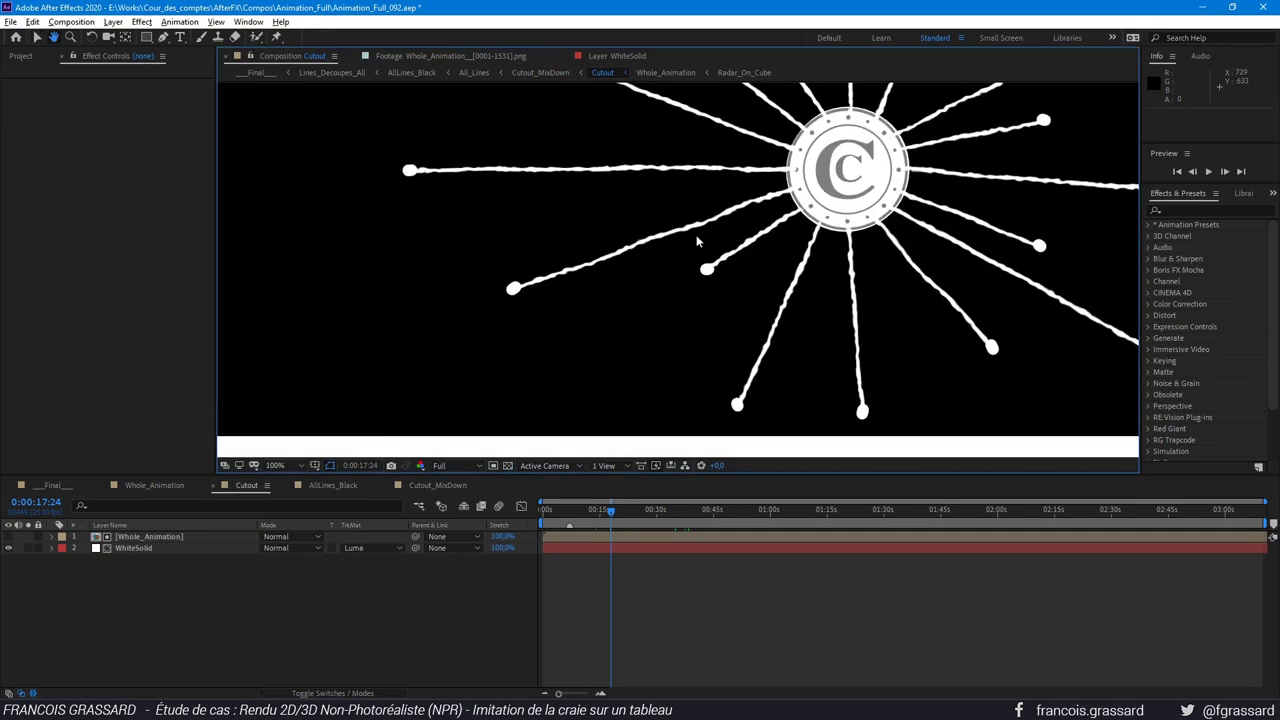
scroll(694, 249, up, 1)
scroll(649, 249, up, 1)
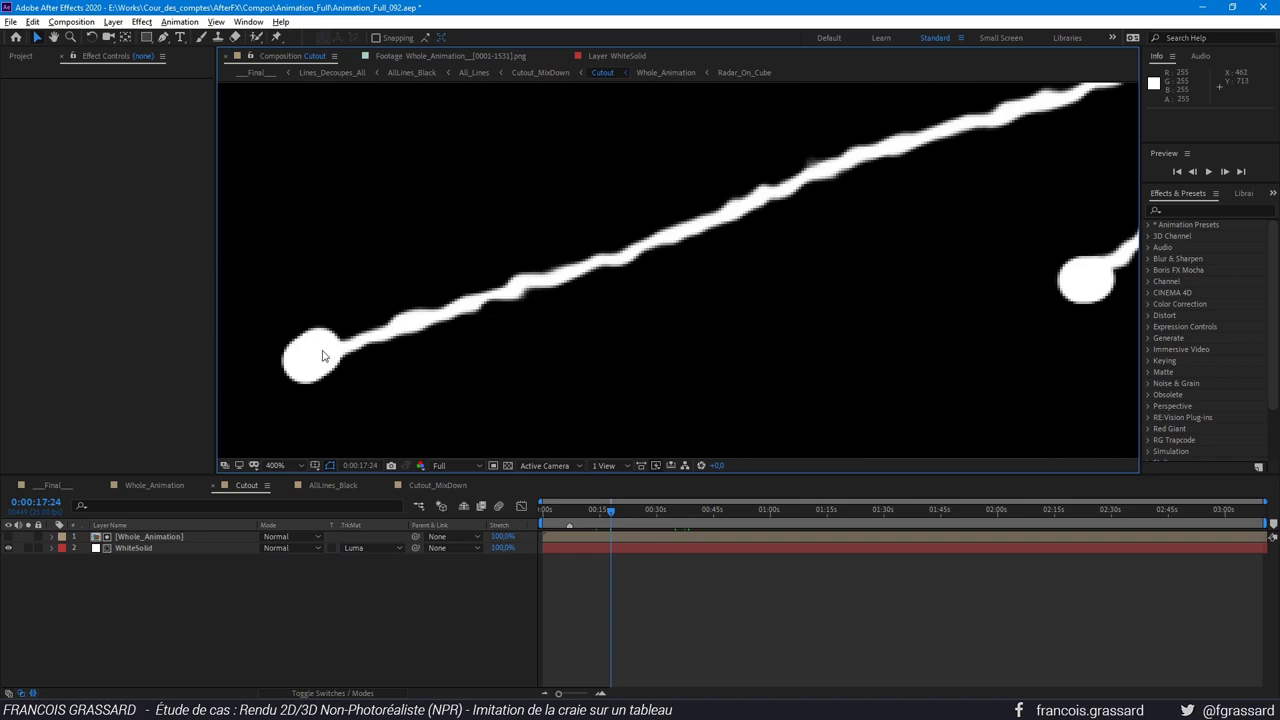
scroll(703, 323, down, 1)
scroll(630, 265, down, 1)
key(v)
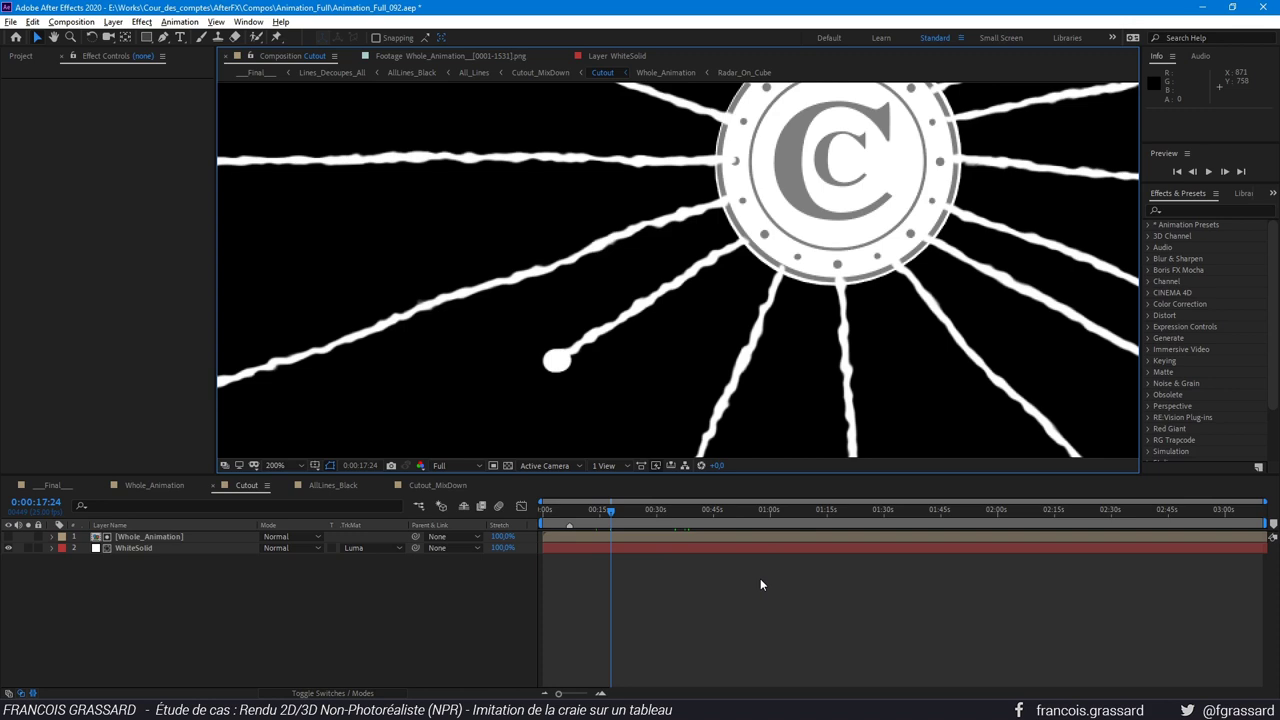
Open Cutout_MixDown from the Mini-Flowchart and zoom in on the line ends.
key(Tab)
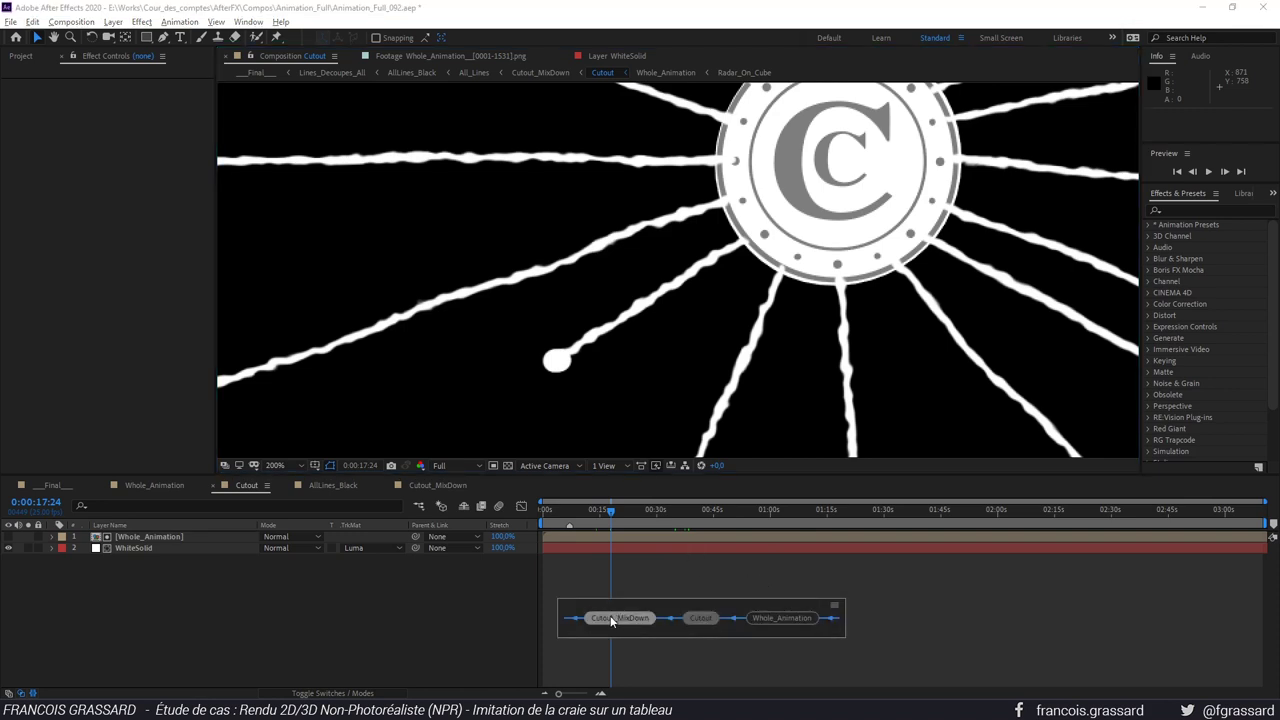
click(612, 620)
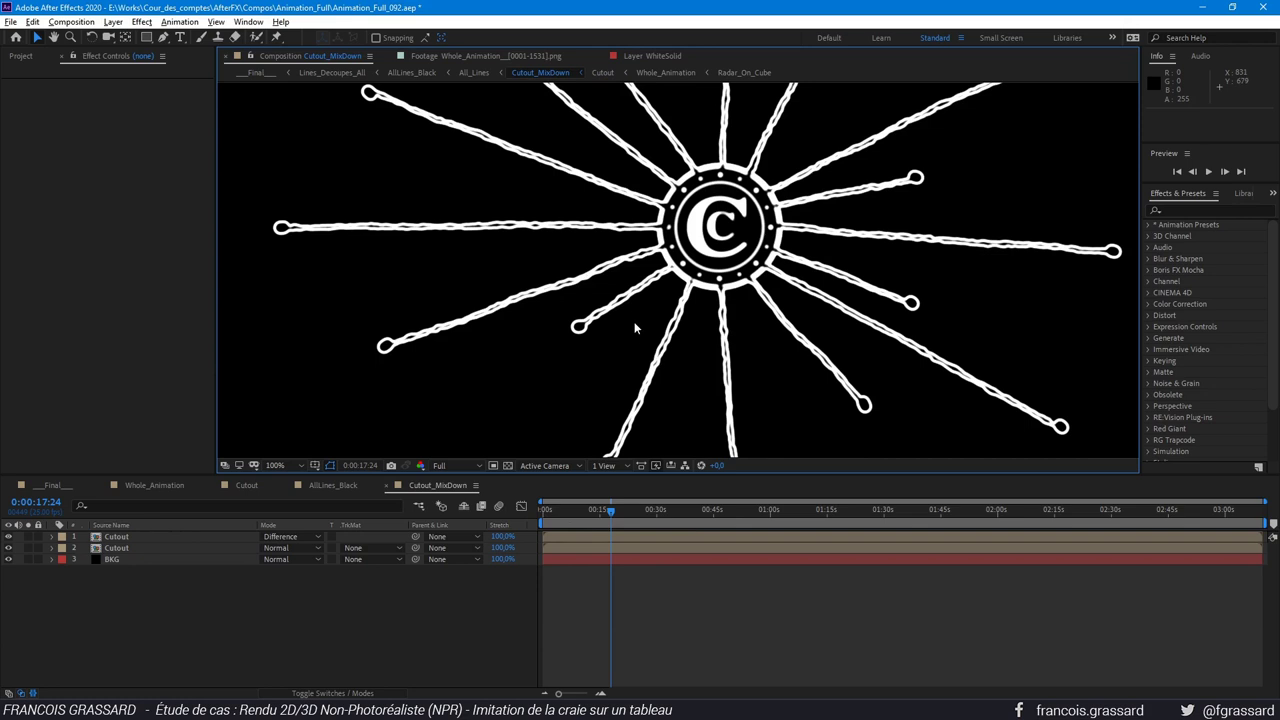
scroll(615, 327, up, 2)
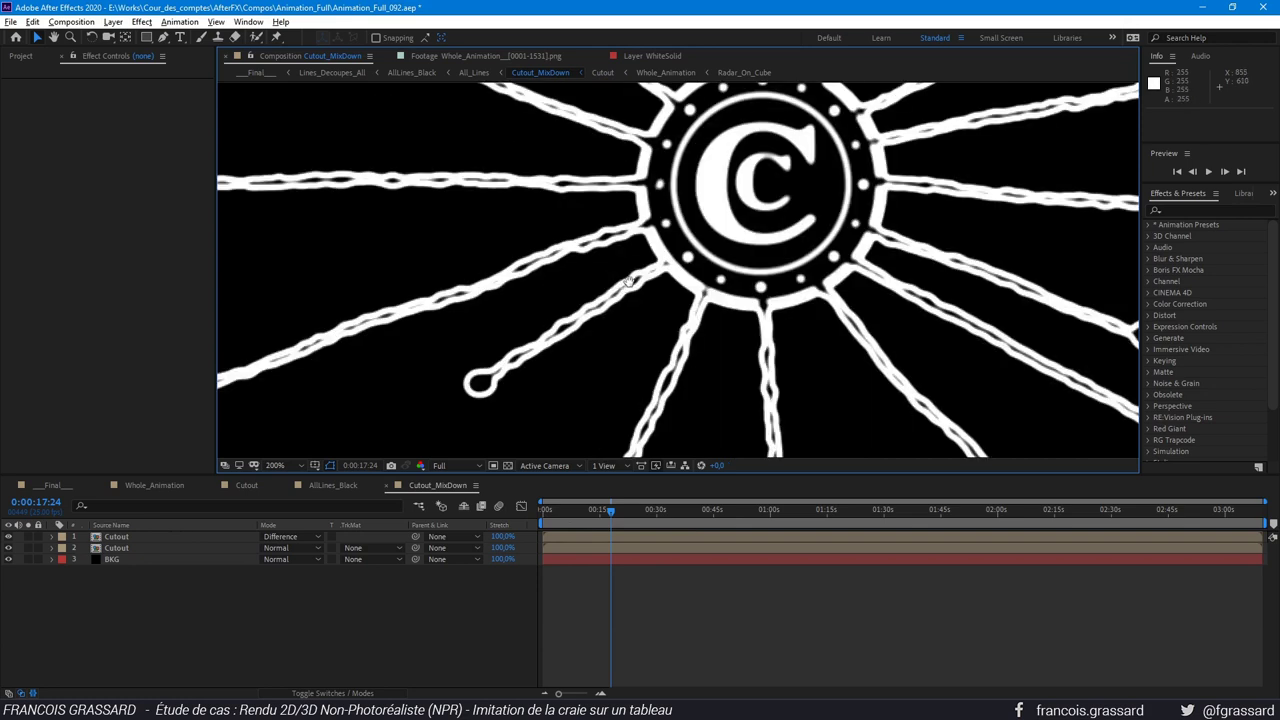
drag(627, 287, 757, 341)
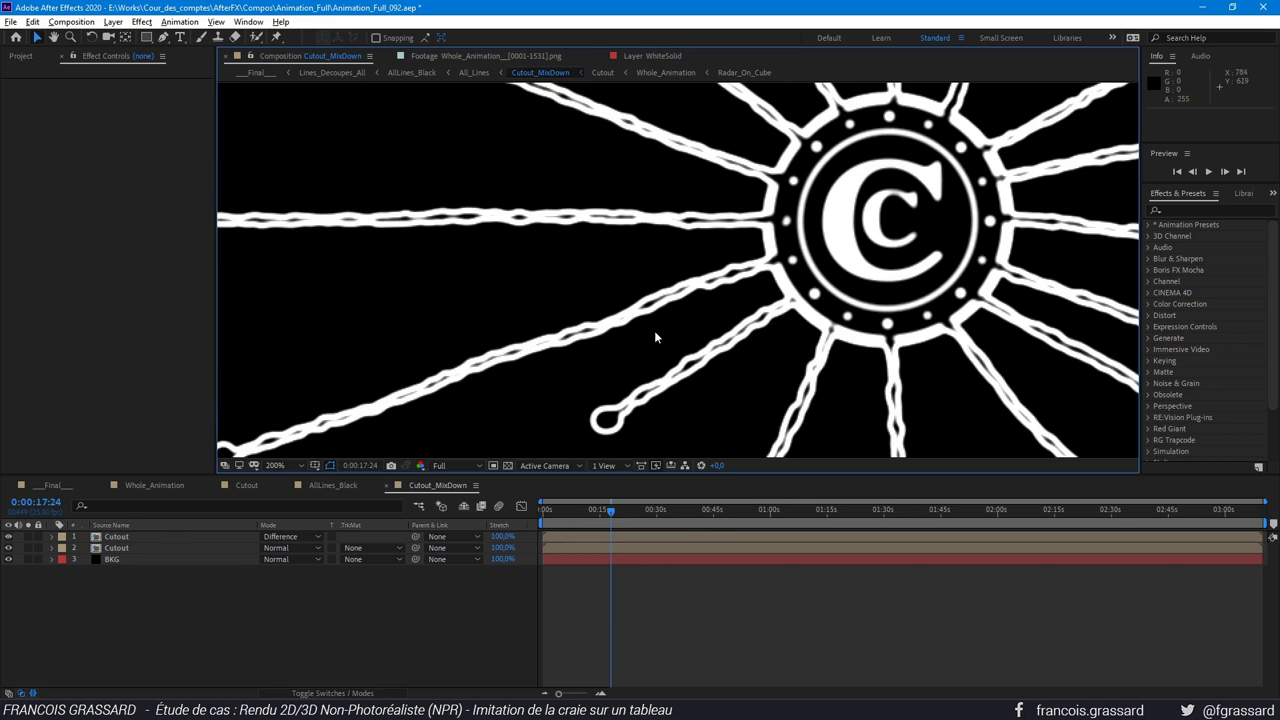
scroll(656, 335, up, 2)
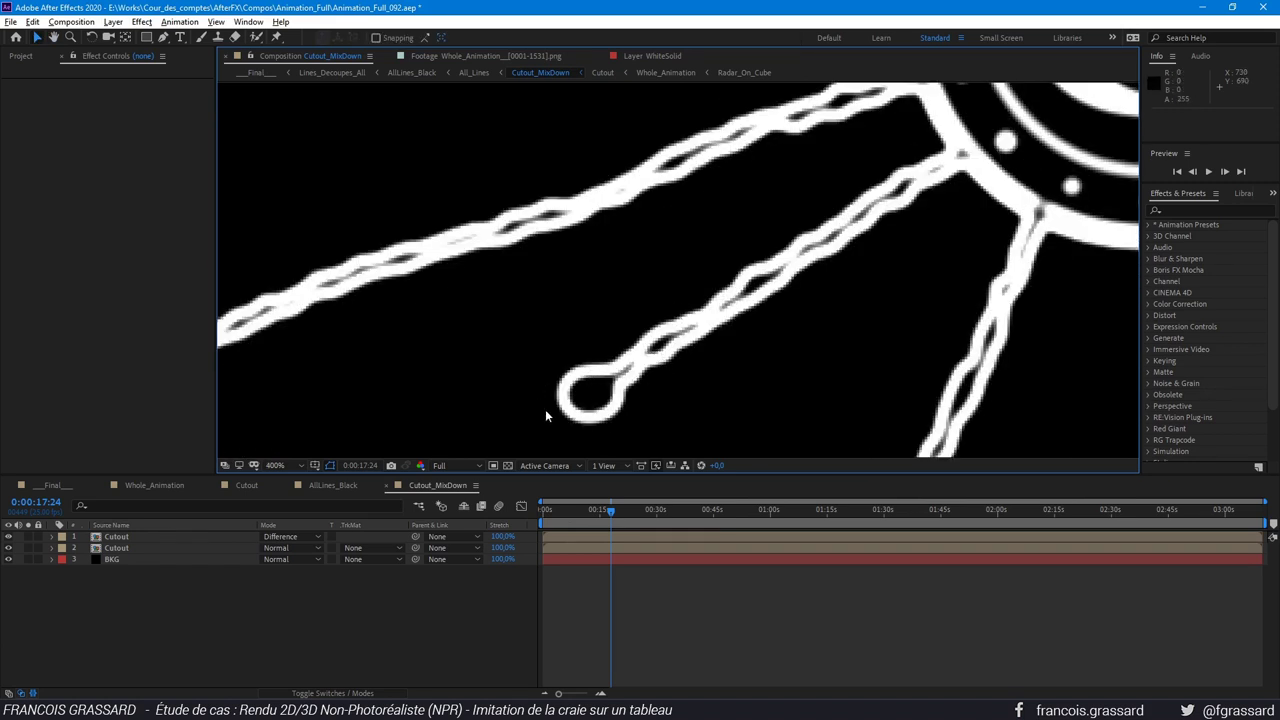
Switch to the Cutout composition and zoom in to compare its line edges.
key(Tab)
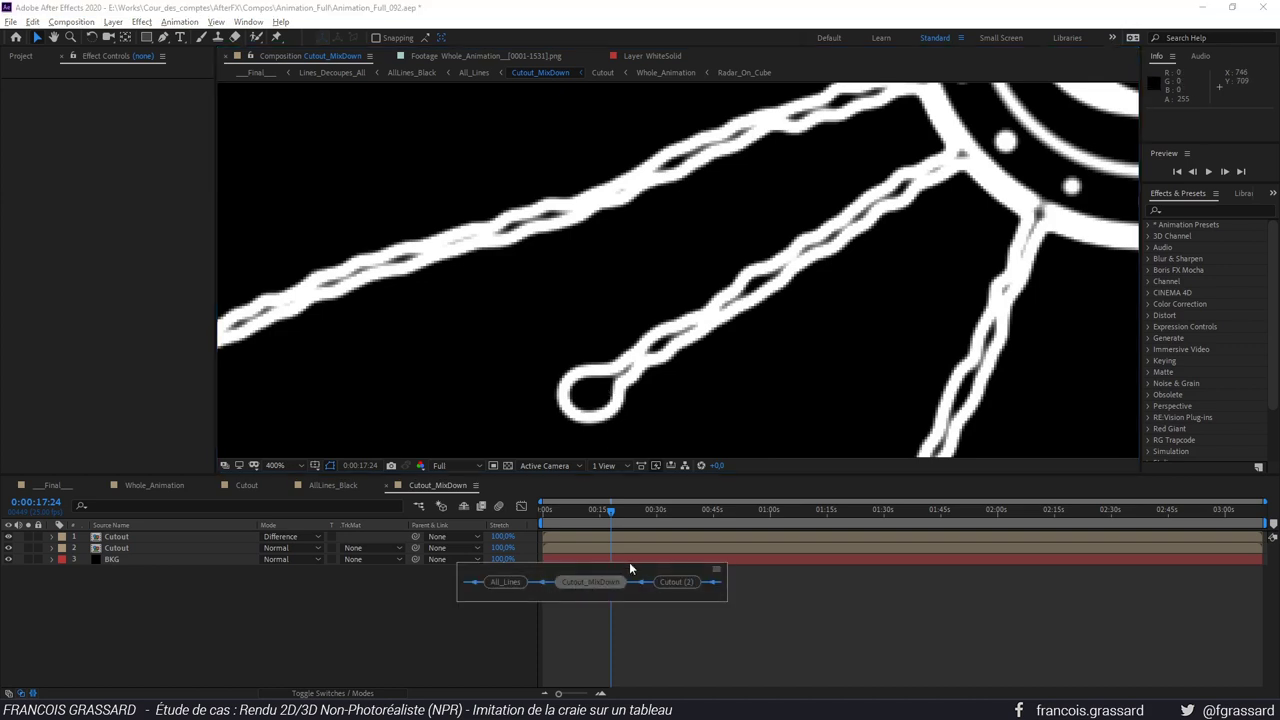
click(665, 580)
scroll(557, 337, up, 2)
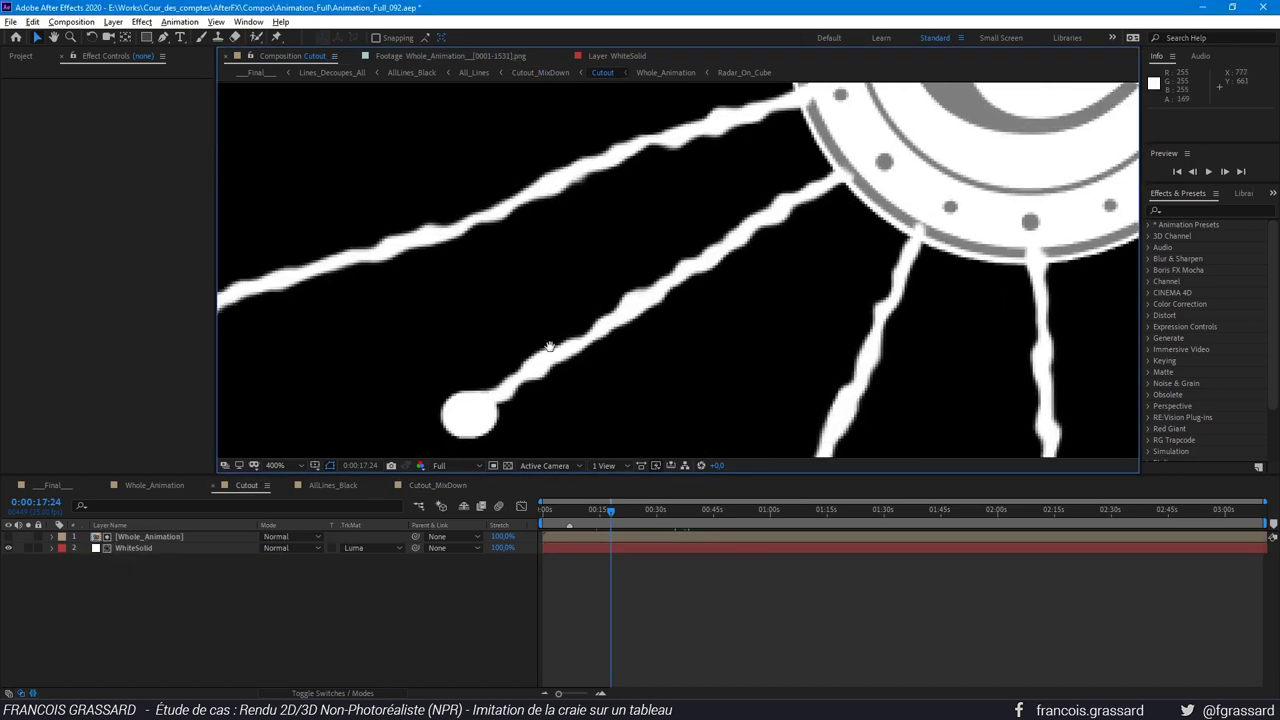
scroll(520, 380, up, 3)
scroll(603, 297, right, 3)
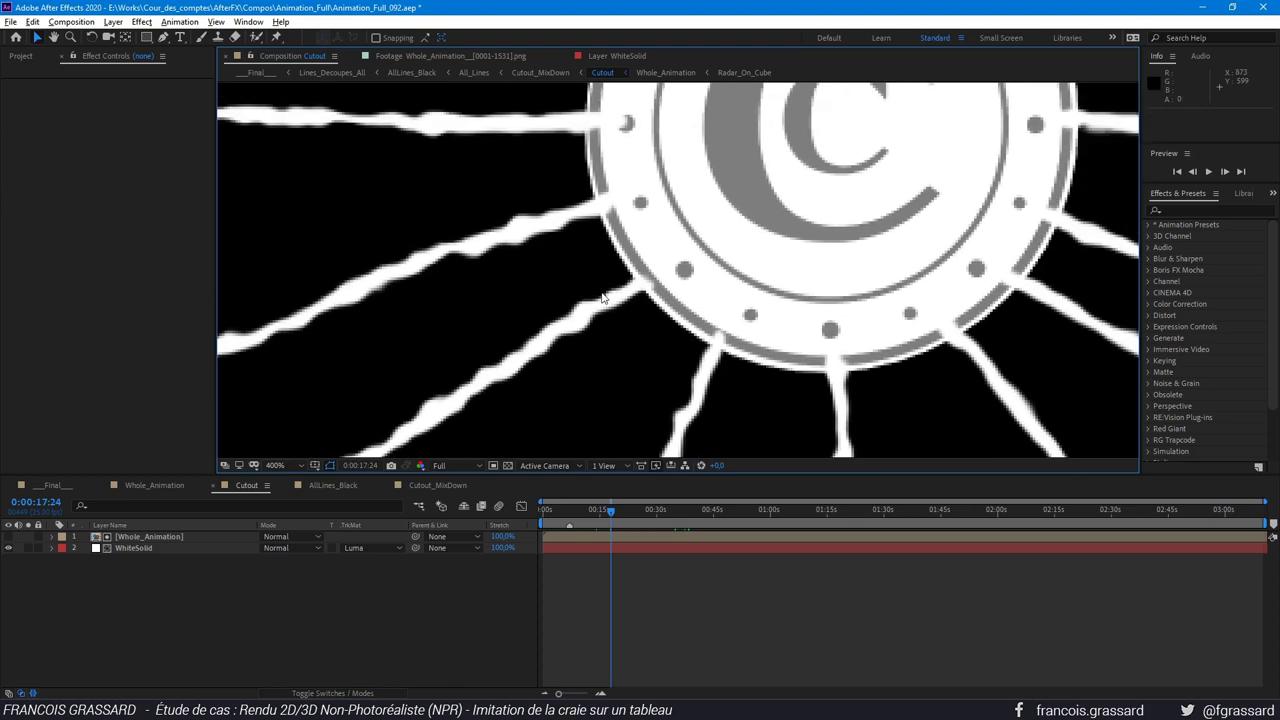
scroll(603, 297, up, 1)
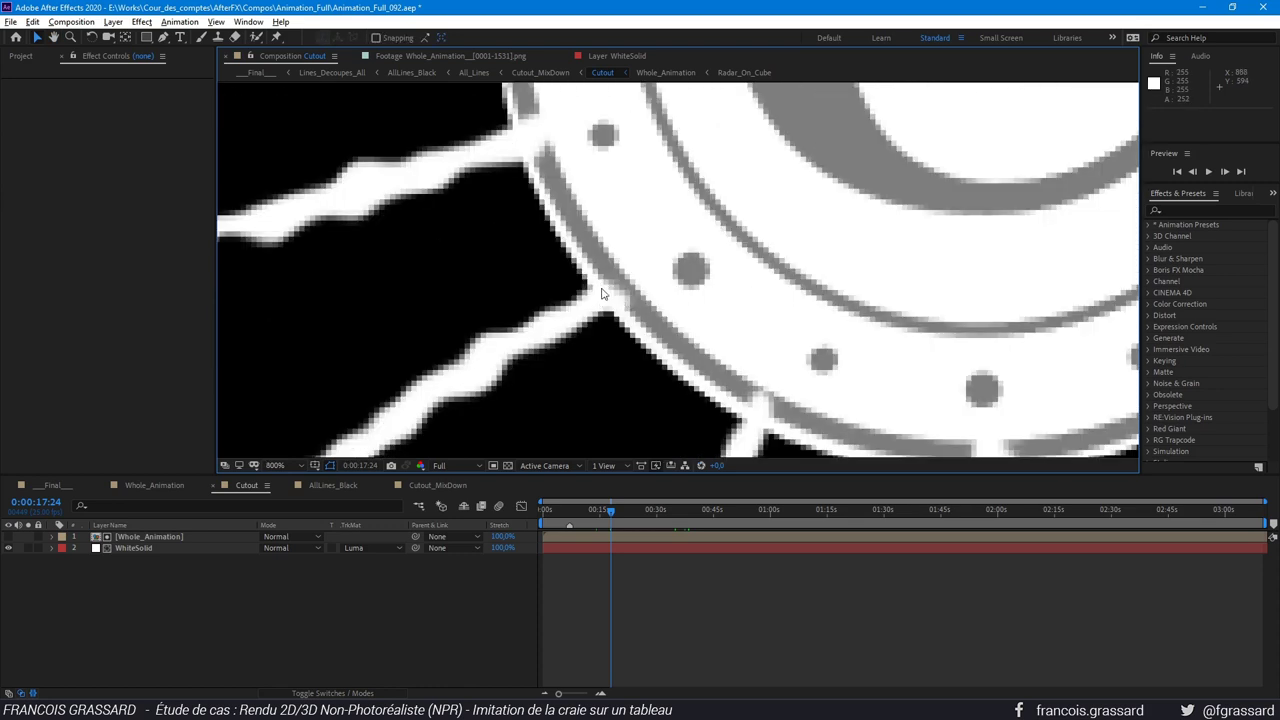
Return to Cutout_MixDown, look inside the Cutout precomp, then come back to Cutout_MixDown.
key(Tab)
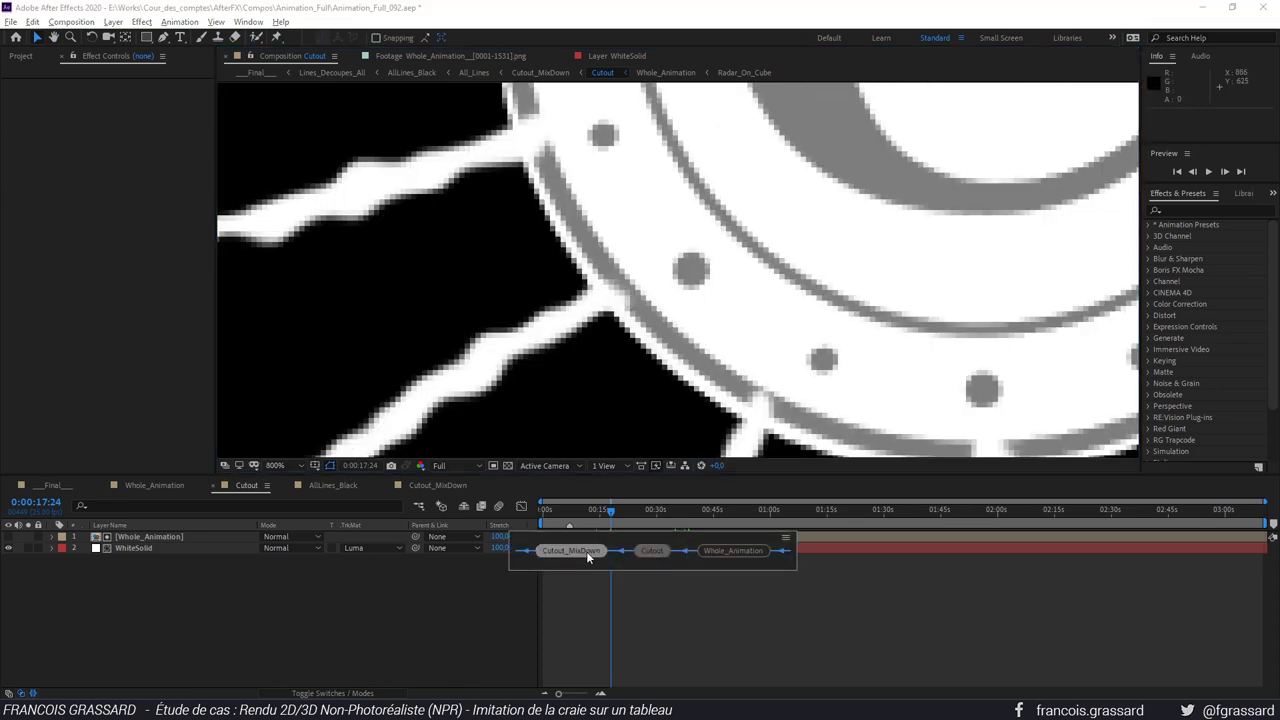
click(574, 563)
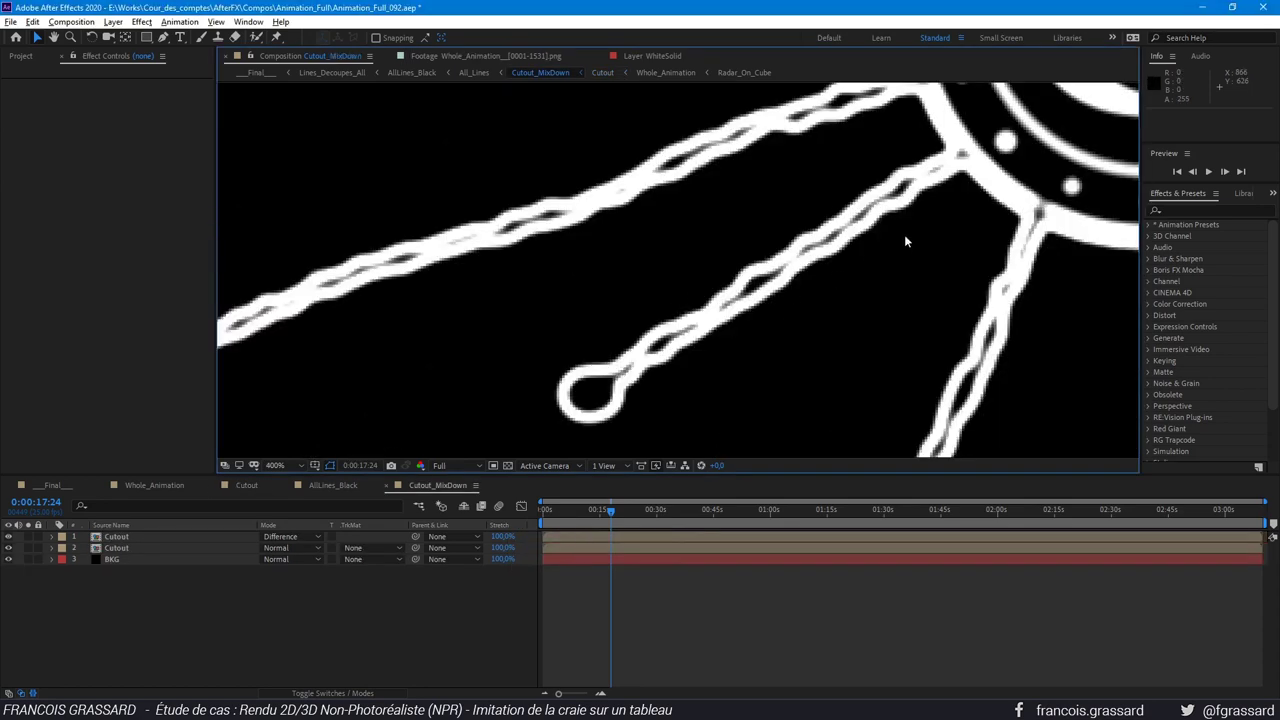
scroll(634, 315, down, 1)
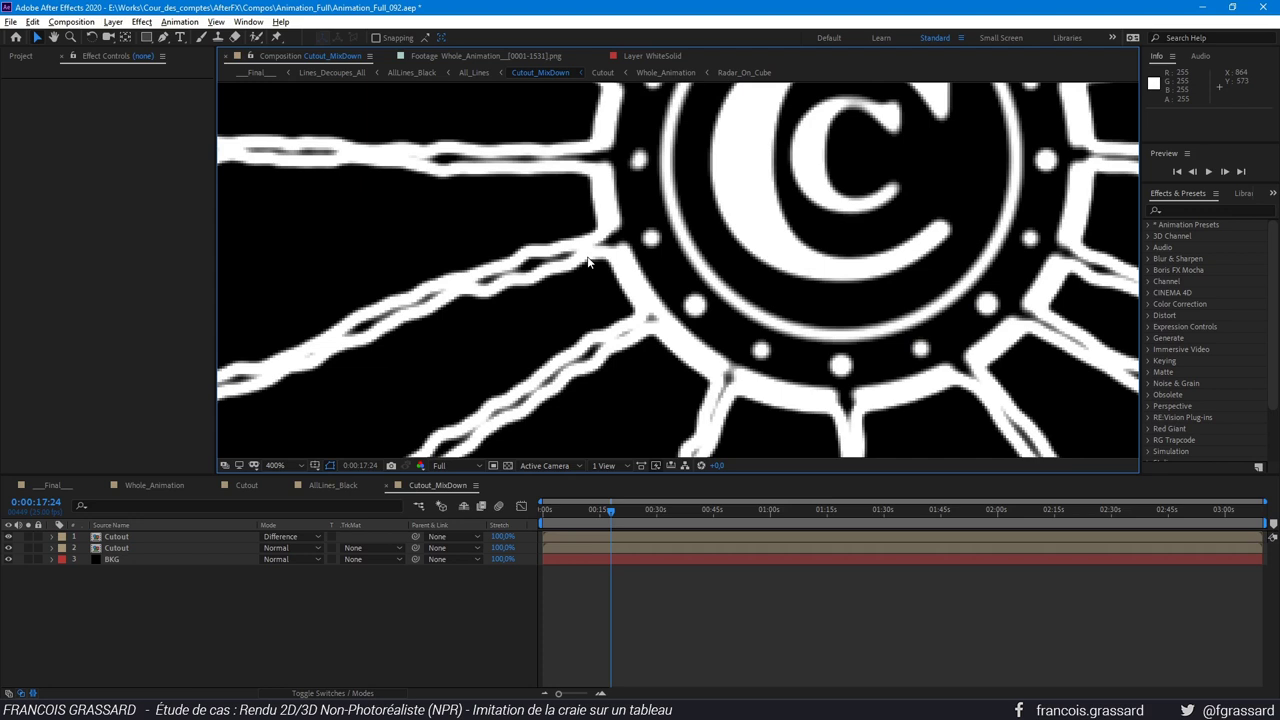
scroll(573, 247, down, 2)
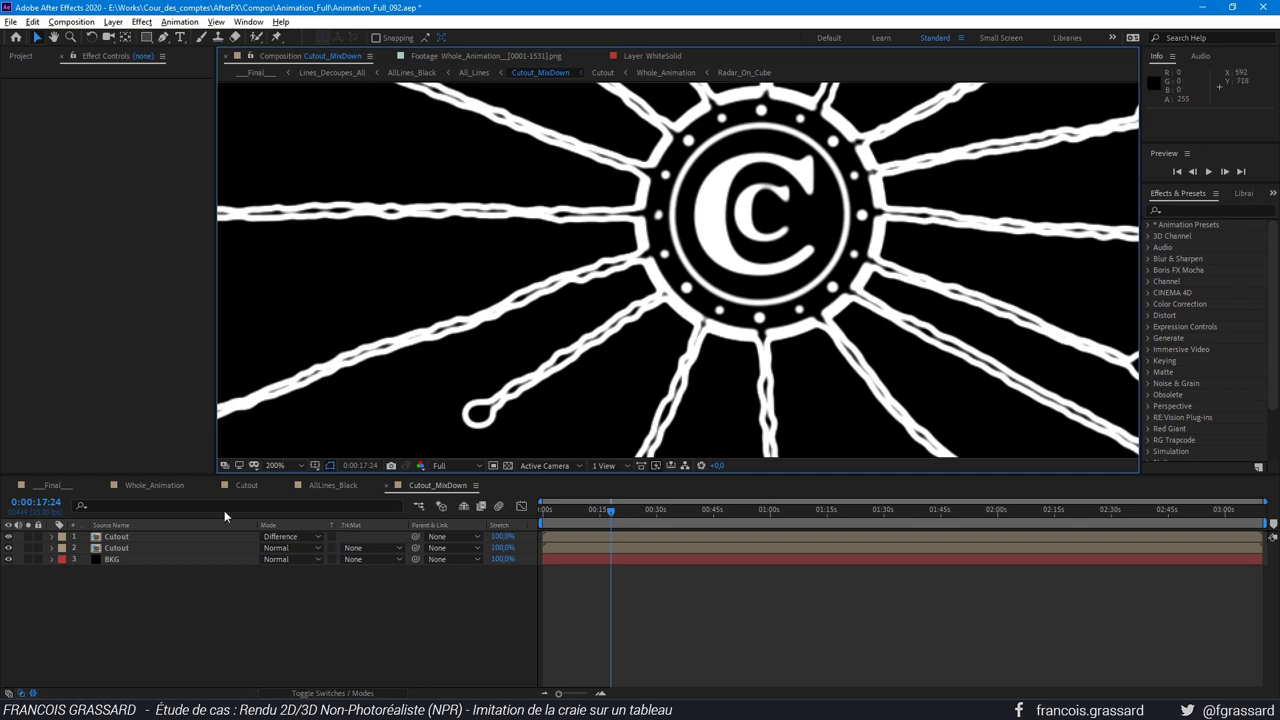
double_click(117, 548)
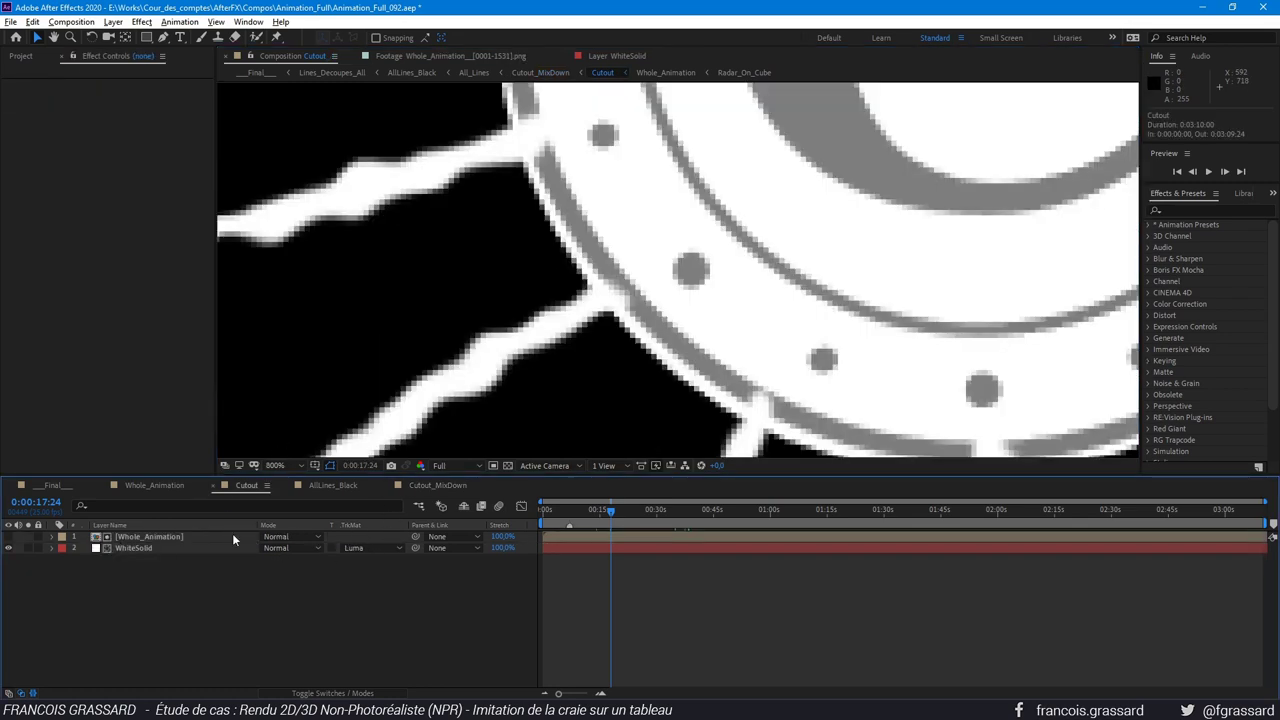
scroll(693, 377, down, 2)
drag(634, 413, 674, 357)
key(Tab)
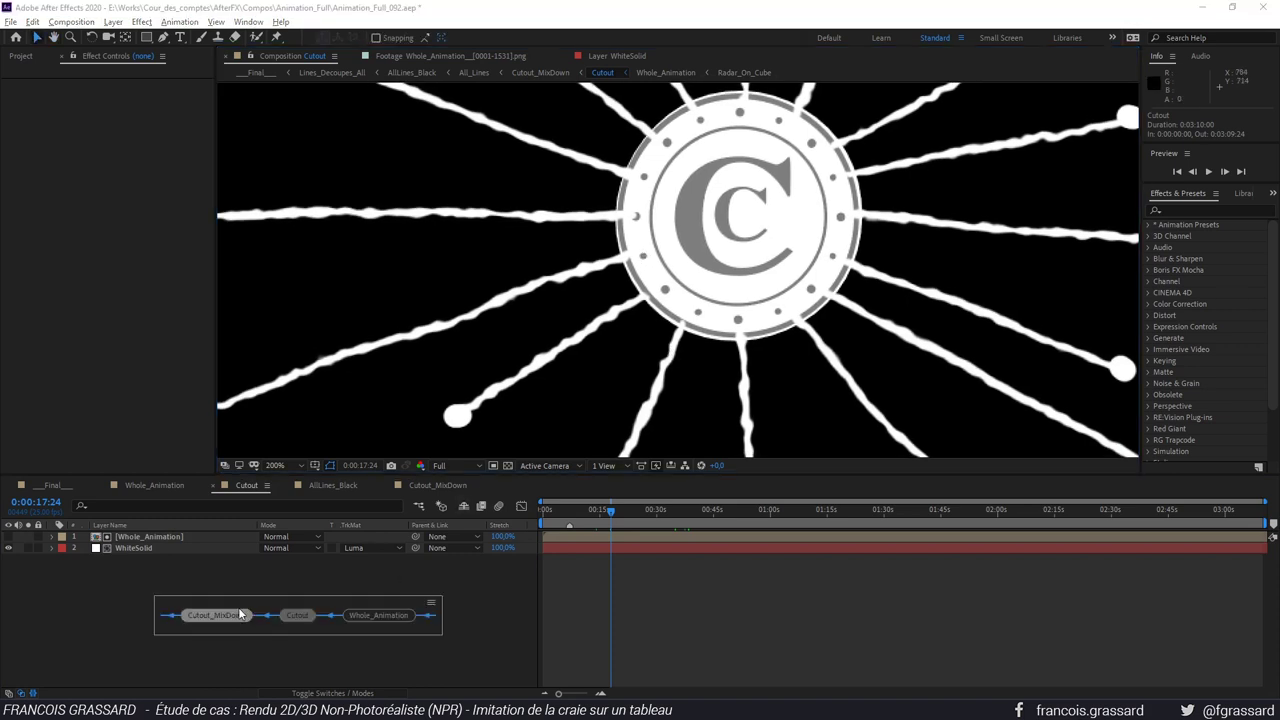
click(207, 617)
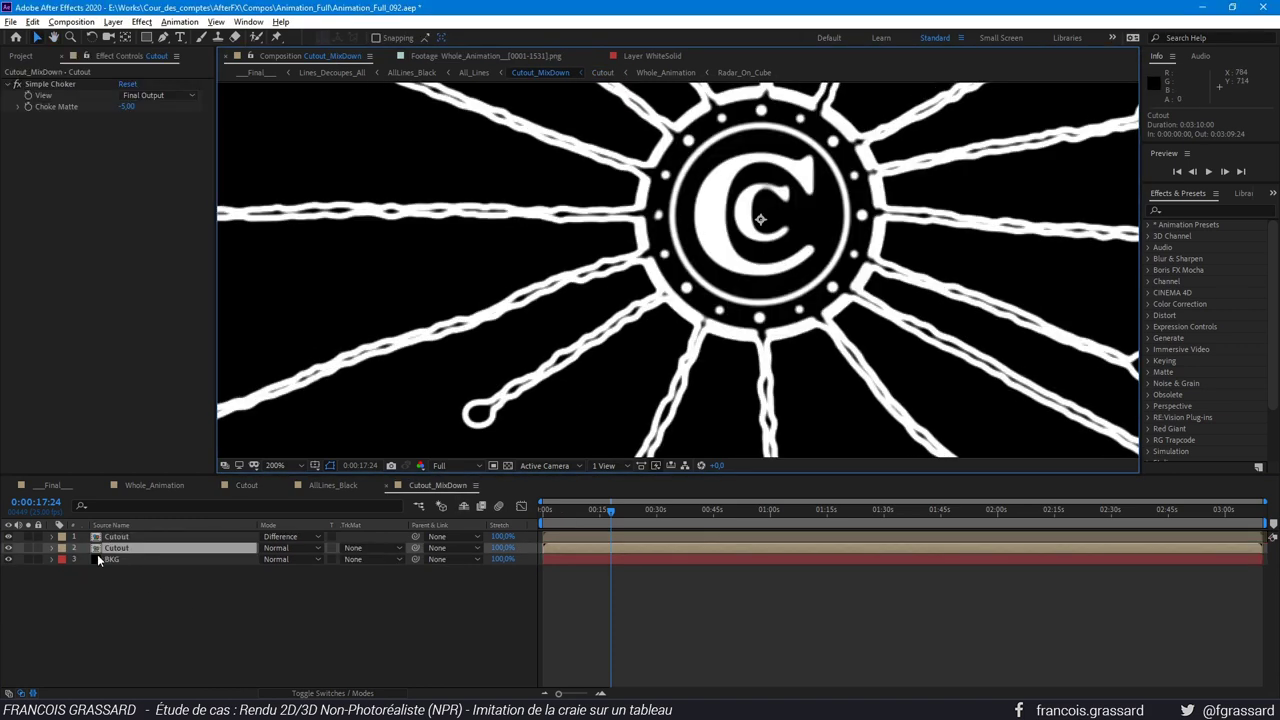
click(56, 83)
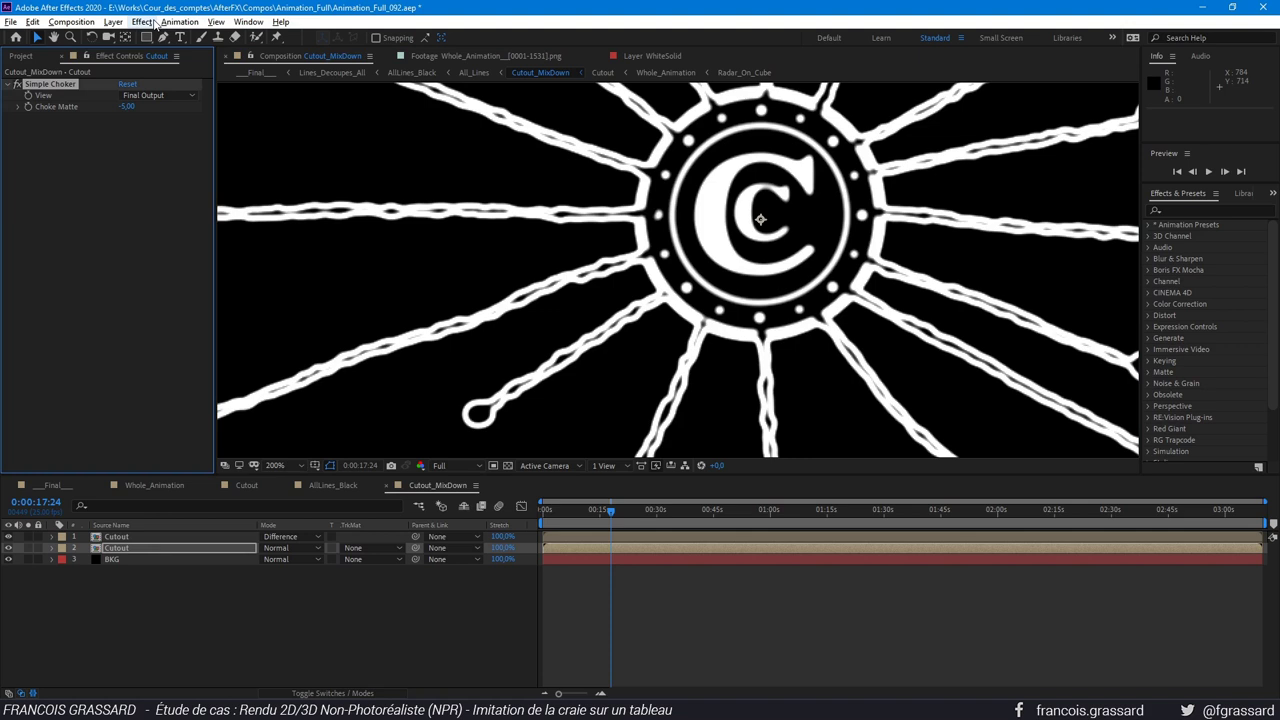
click(143, 22)
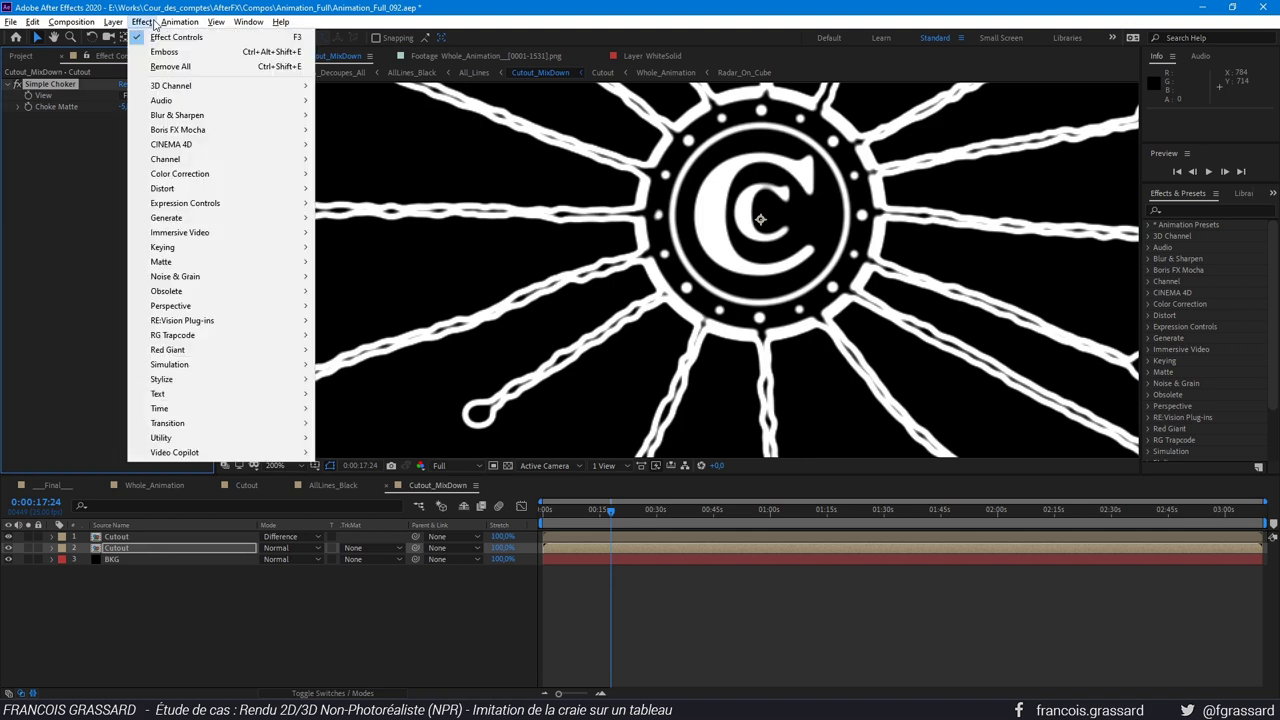
click(152, 547)
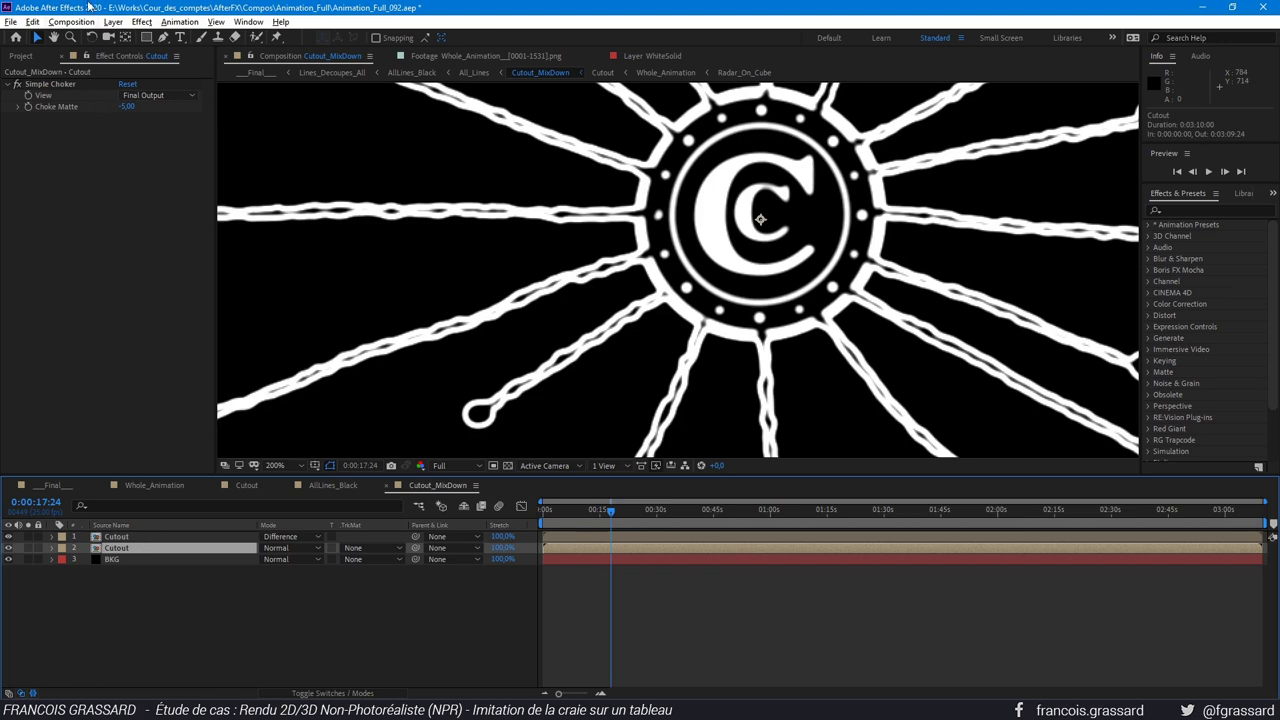
click(113, 22)
mouse_move(142, 22)
mouse_move(240, 206)
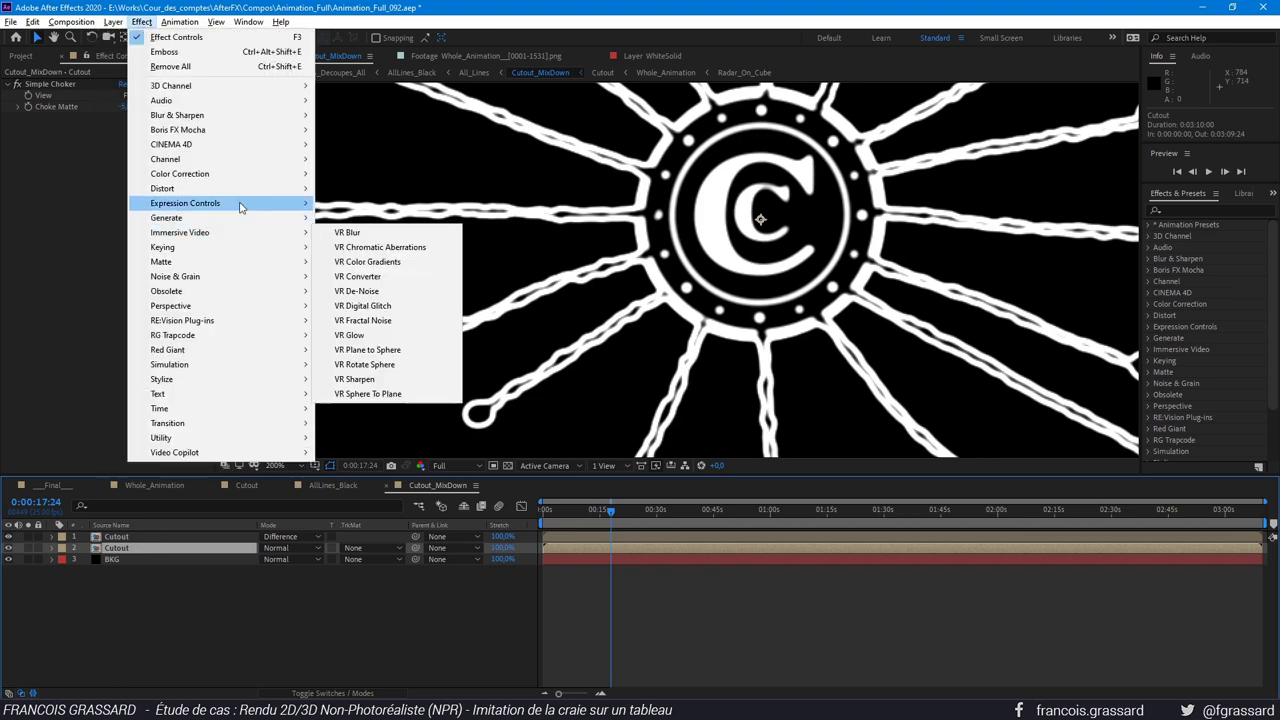
mouse_move(238, 159)
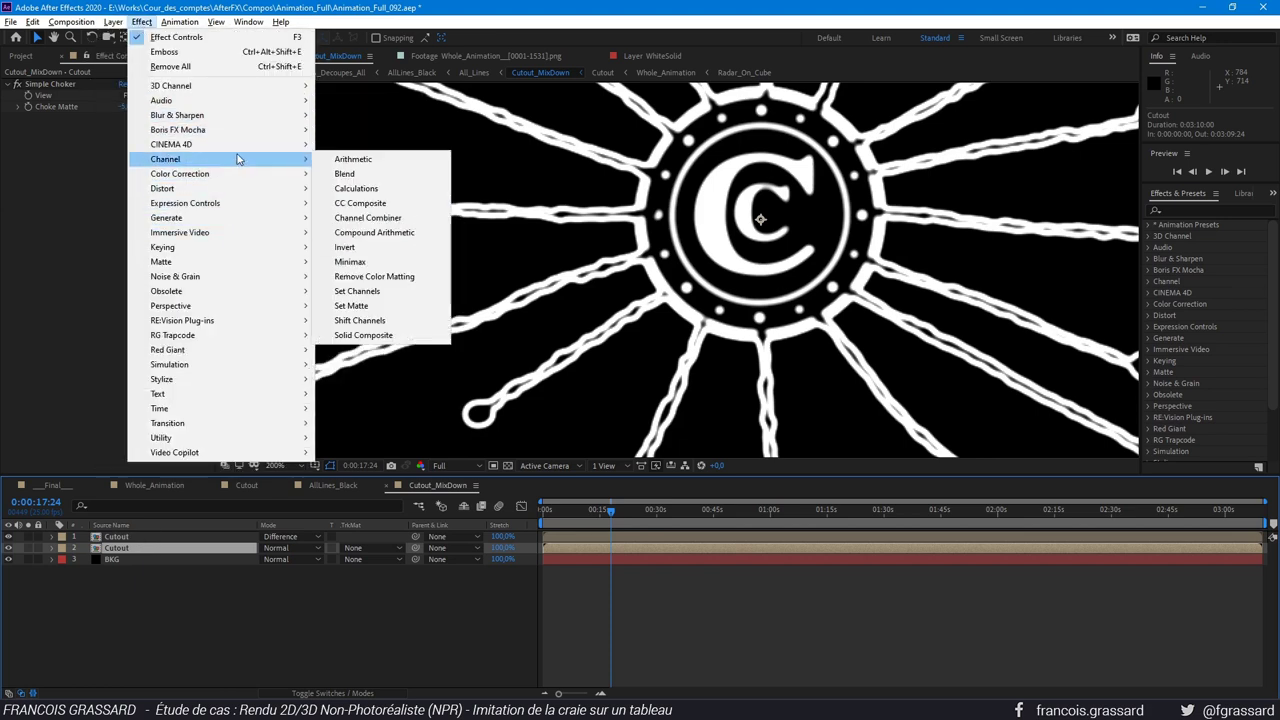
mouse_move(218, 261)
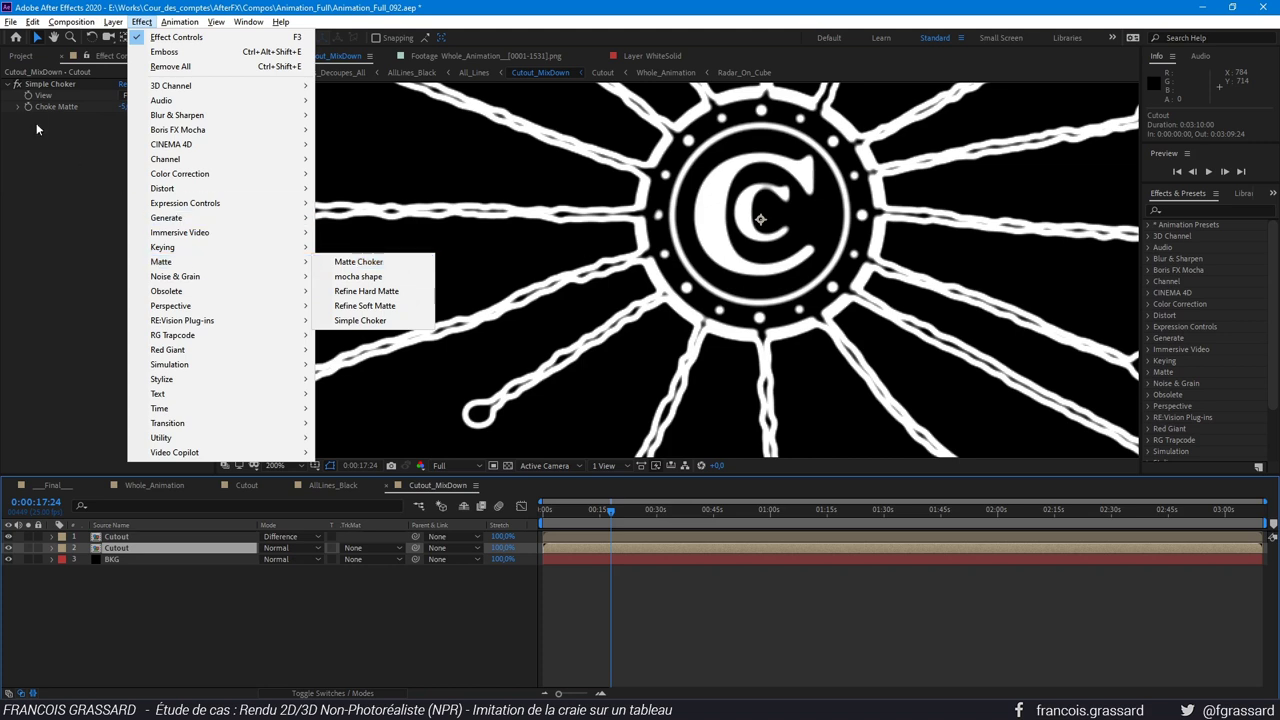
click(55, 86)
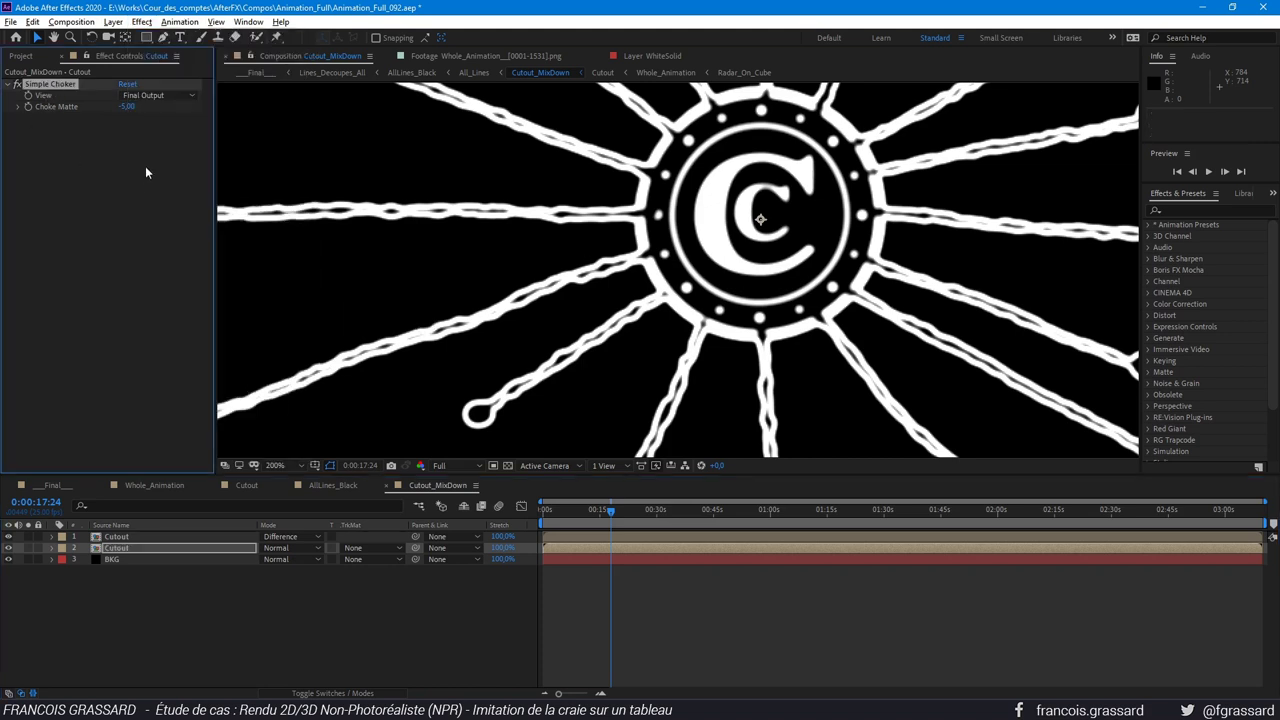
click(117, 537)
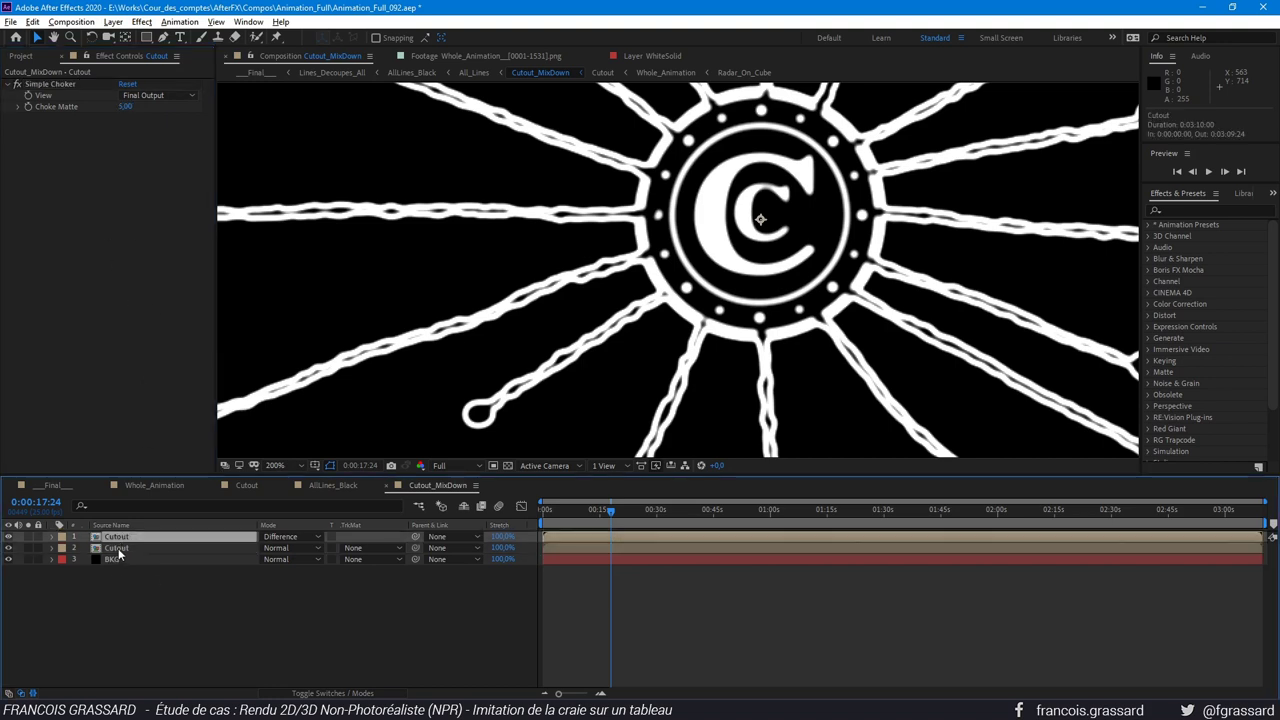
click(117, 551)
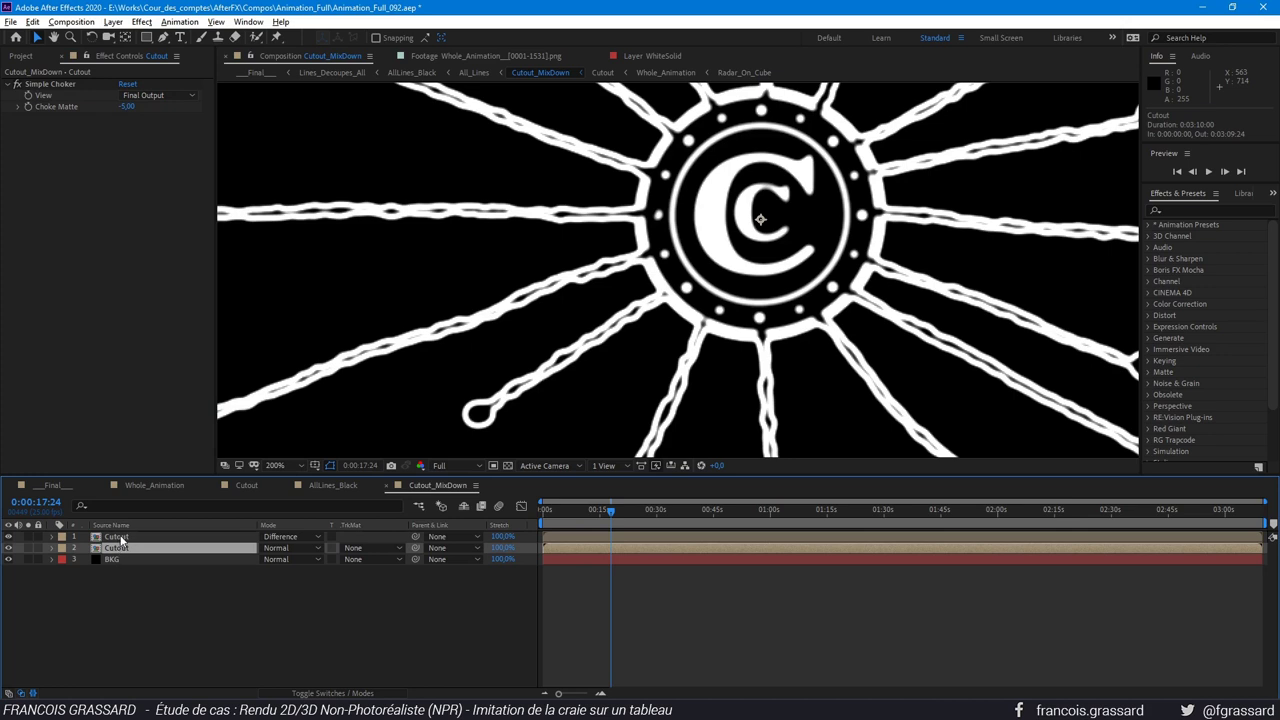
click(120, 537)
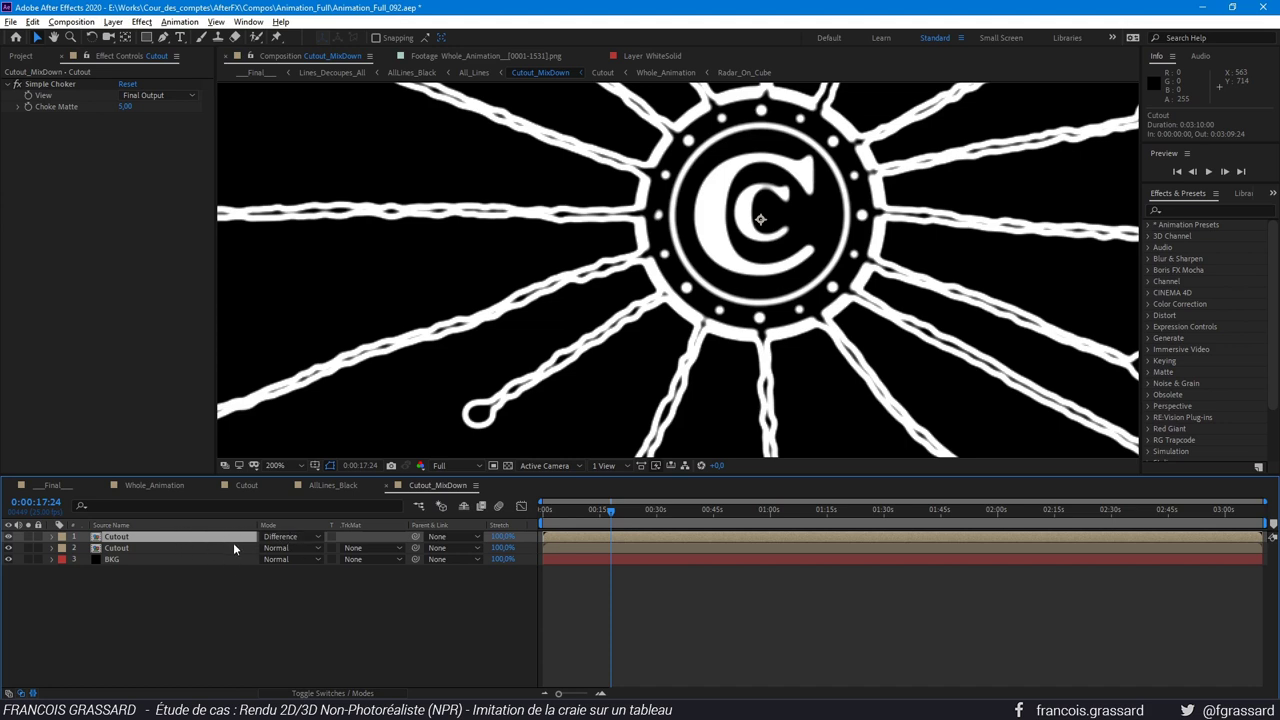
Hide the top Cutout layer and reset its blending mode to Normal.
click(9, 537)
click(295, 537)
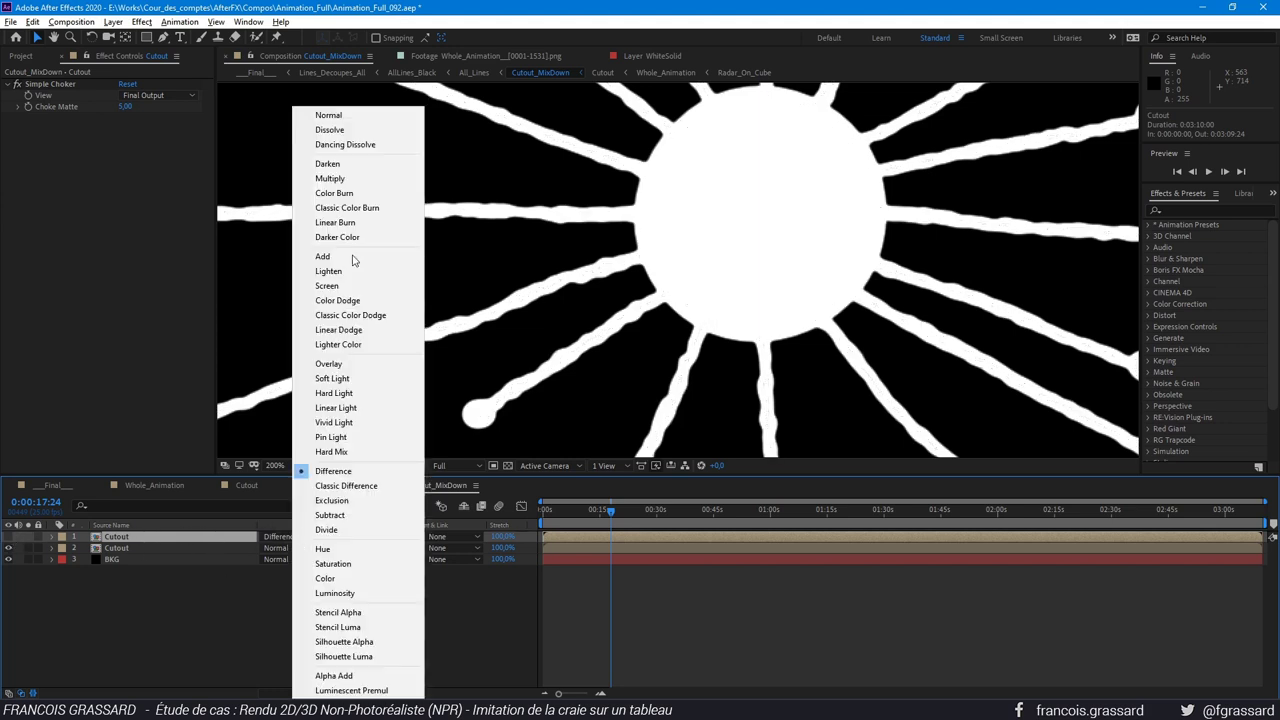
click(356, 118)
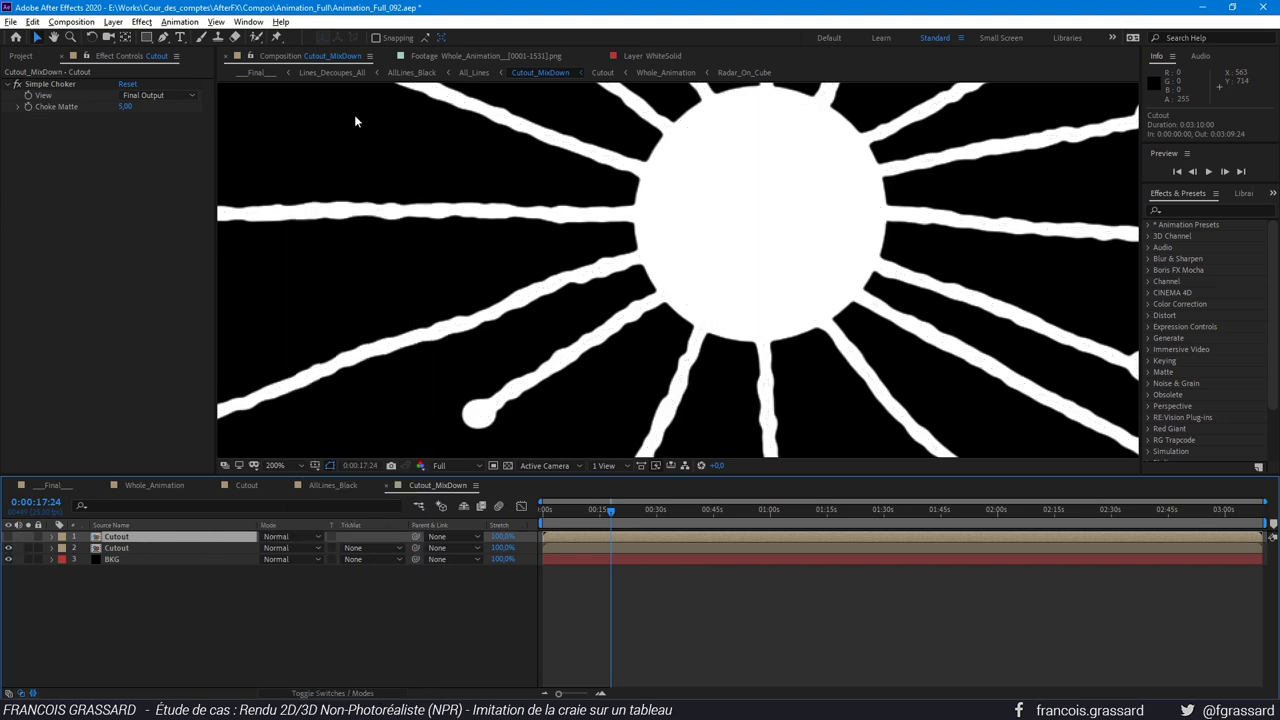
Set the second Cutout layer's Choke Matte to 0, undoing once to compare with -5.
click(112, 548)
click(127, 106)
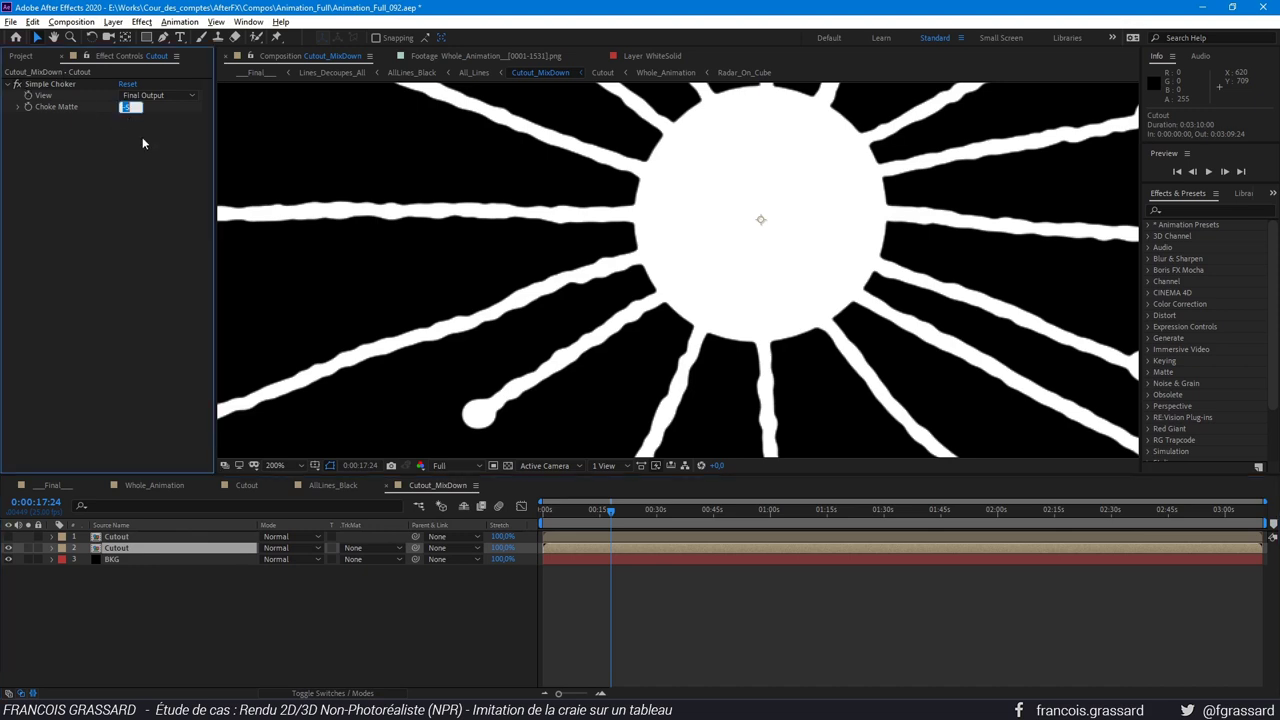
text(0)
key(Return)
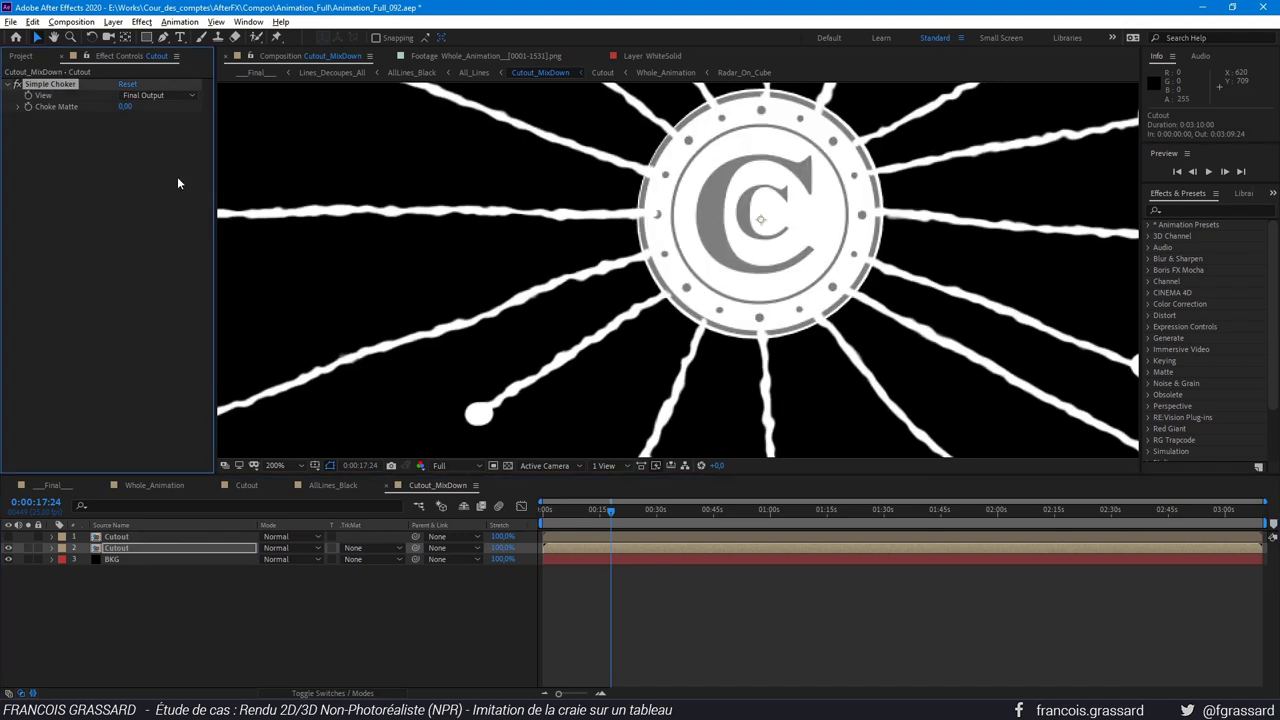
key(ctrl+z)
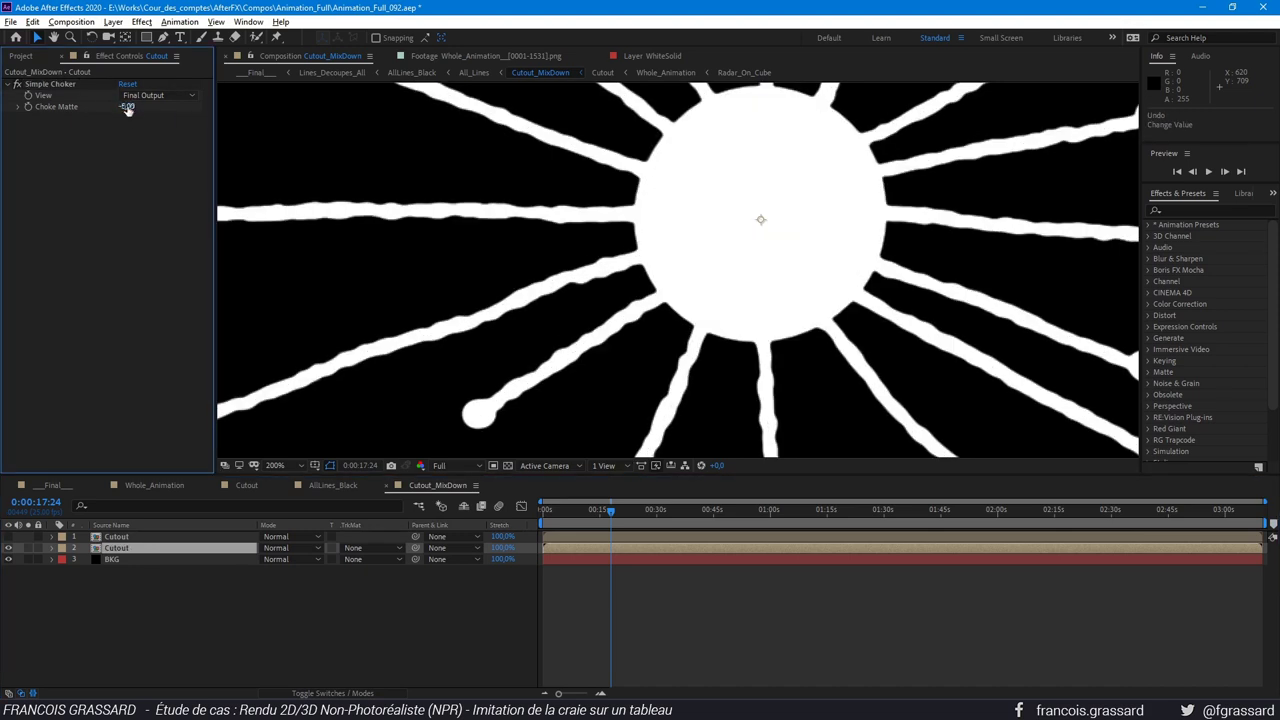
text(0)
key(Return)
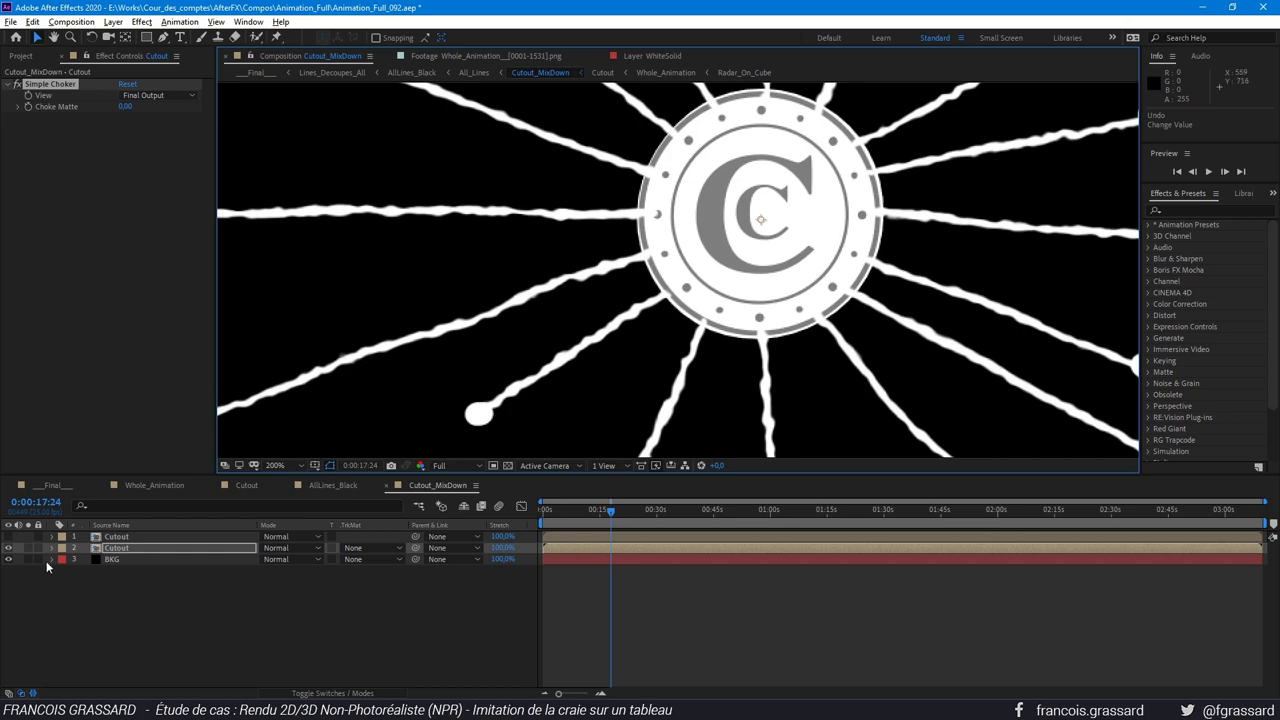
Hide the BKG layer and turn on the transparency grid.
click(8, 559)
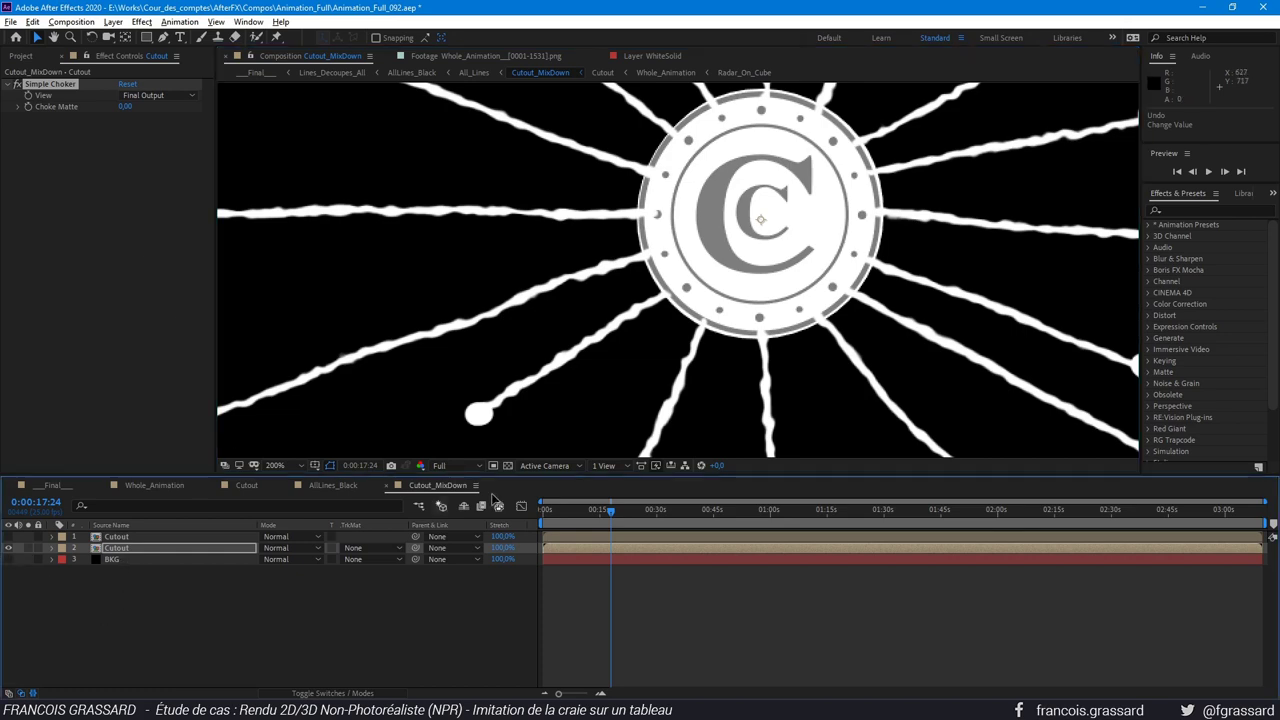
click(508, 466)
scroll(650, 357, up, 1)
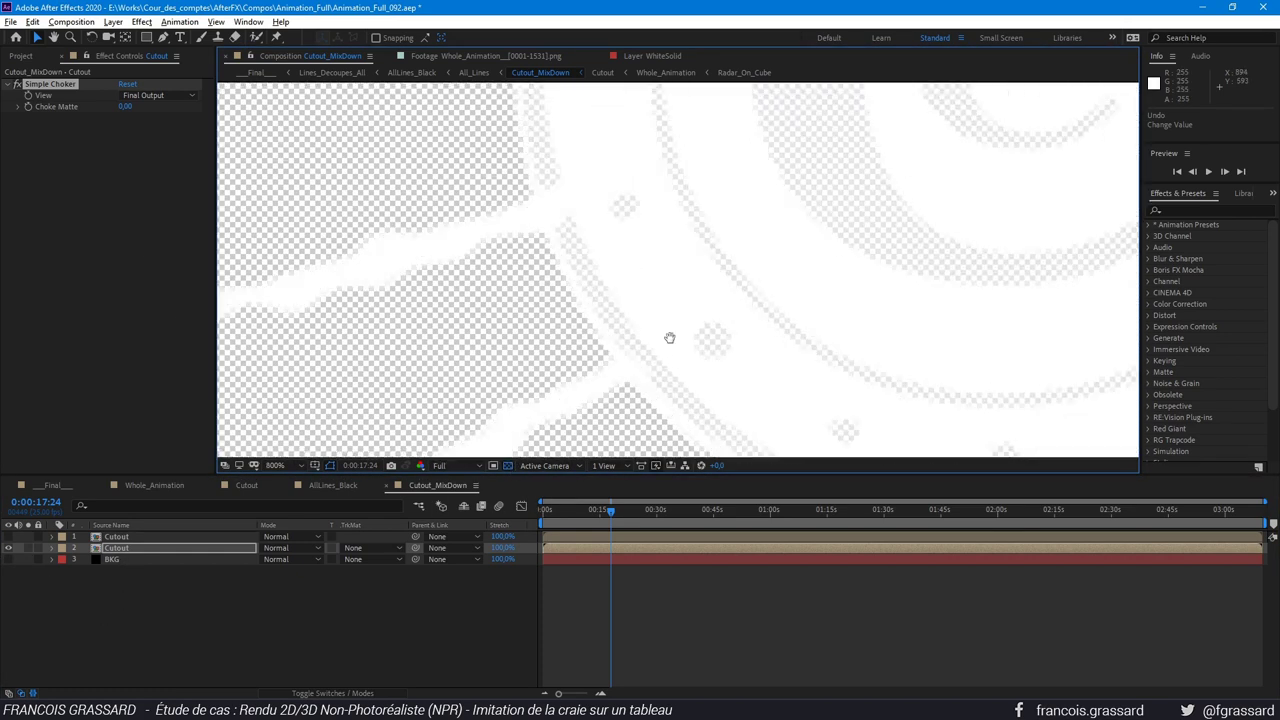
scroll(817, 214, up, 1)
scroll(807, 240, up, 1)
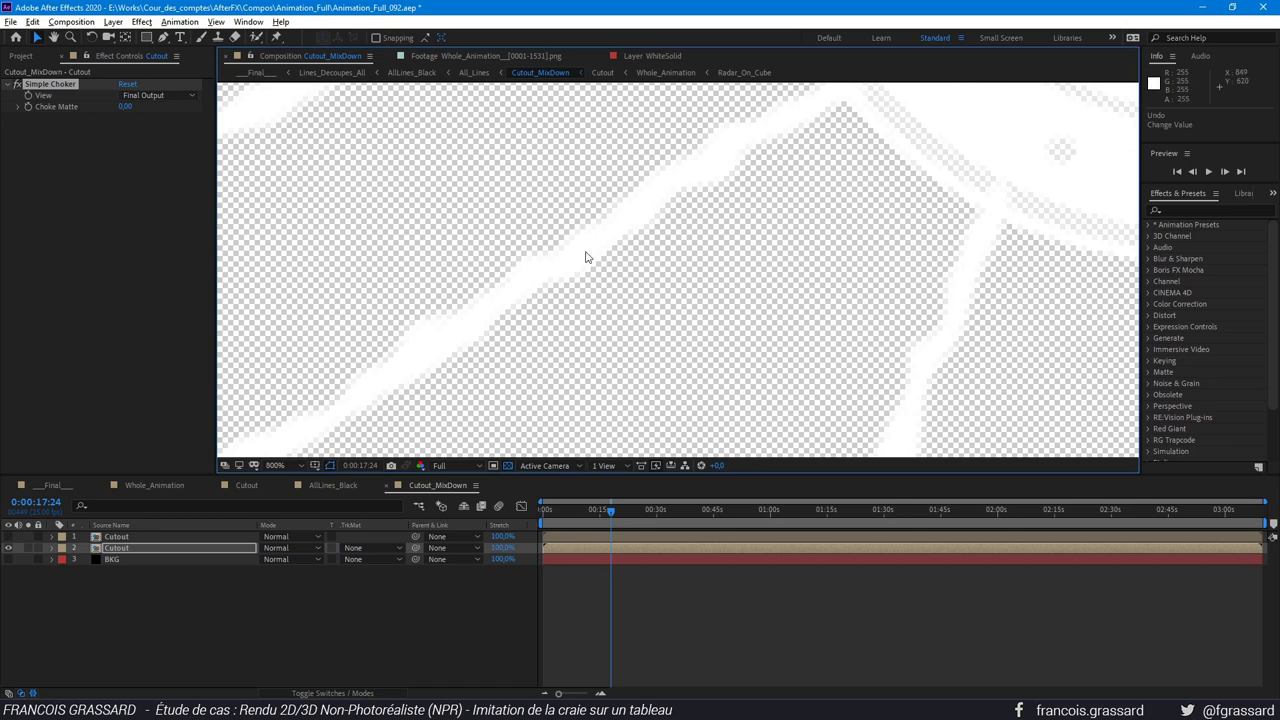
Add a red Fill effect to the second Cutout layer, placed before the Simple Choker.
click(178, 547)
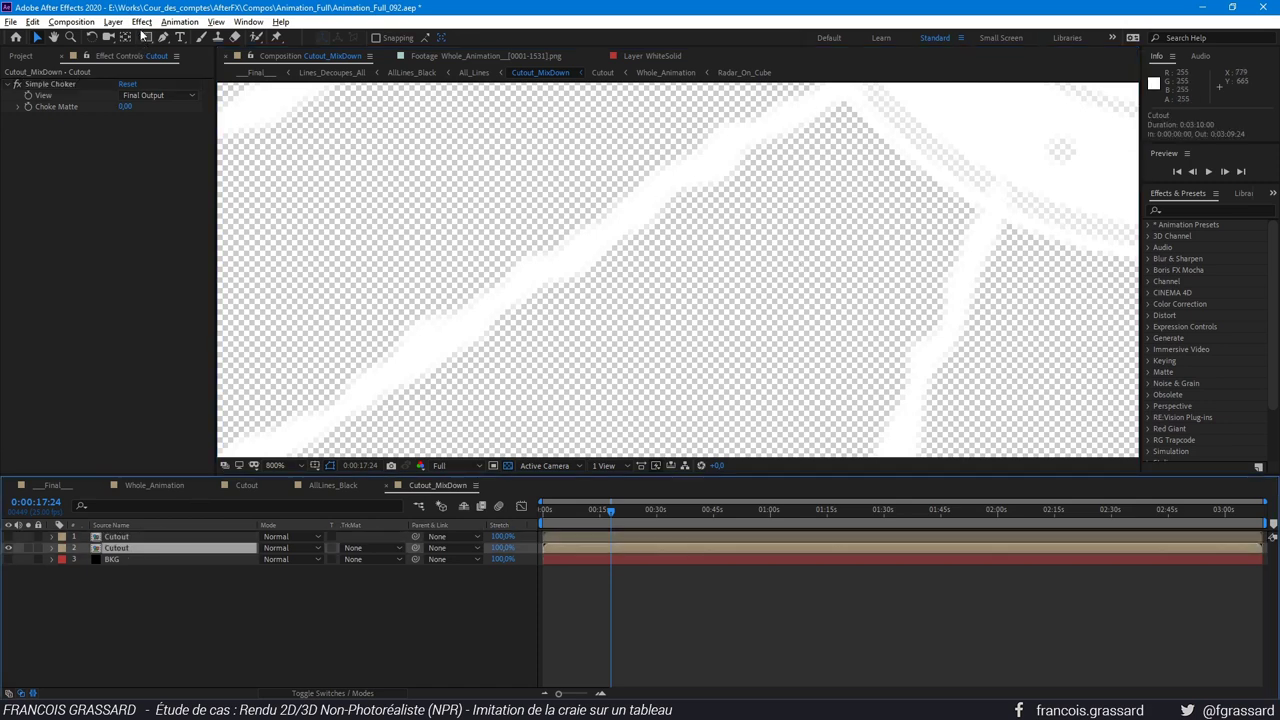
click(141, 22)
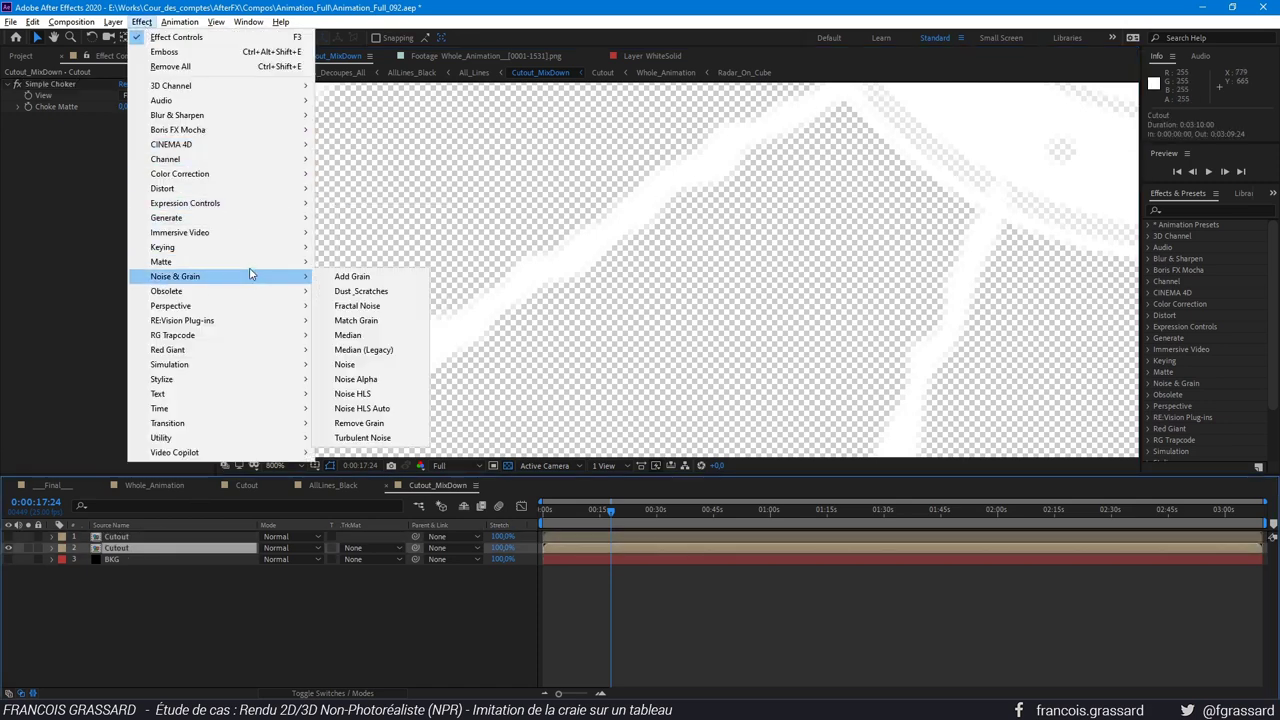
mouse_move(252, 219)
click(380, 437)
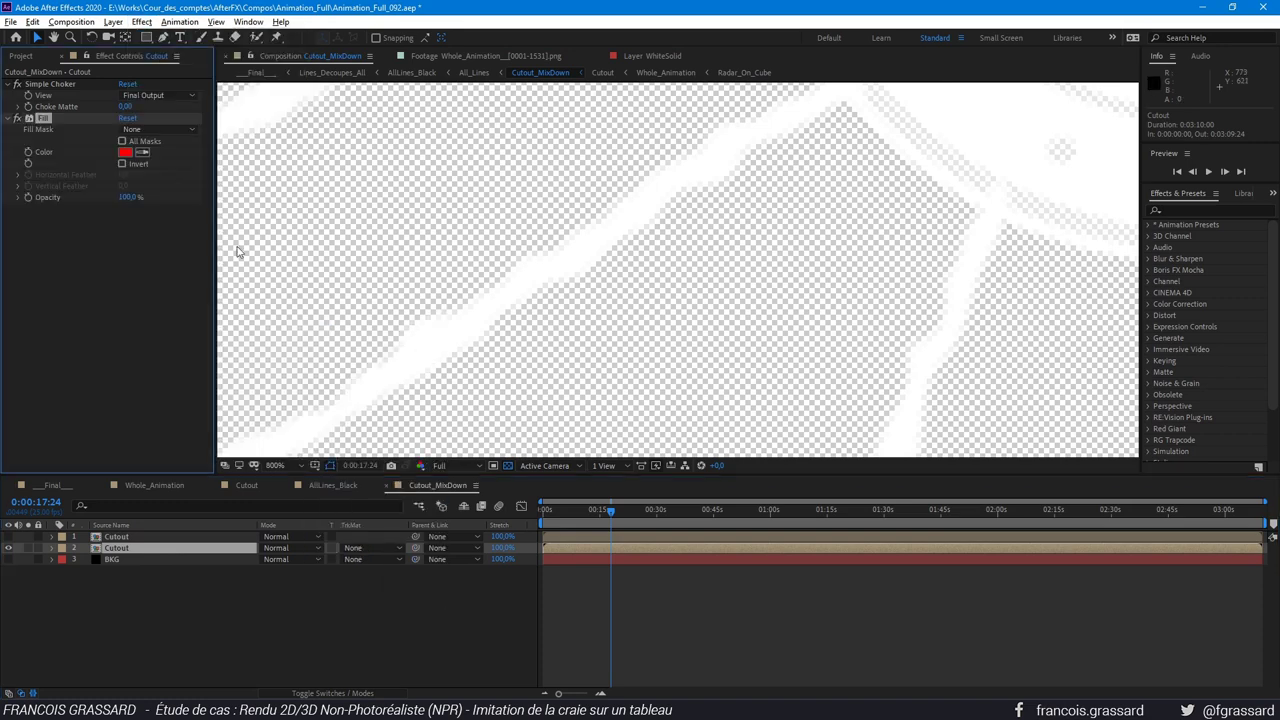
drag(50, 84, 65, 260)
scroll(466, 238, down, 2)
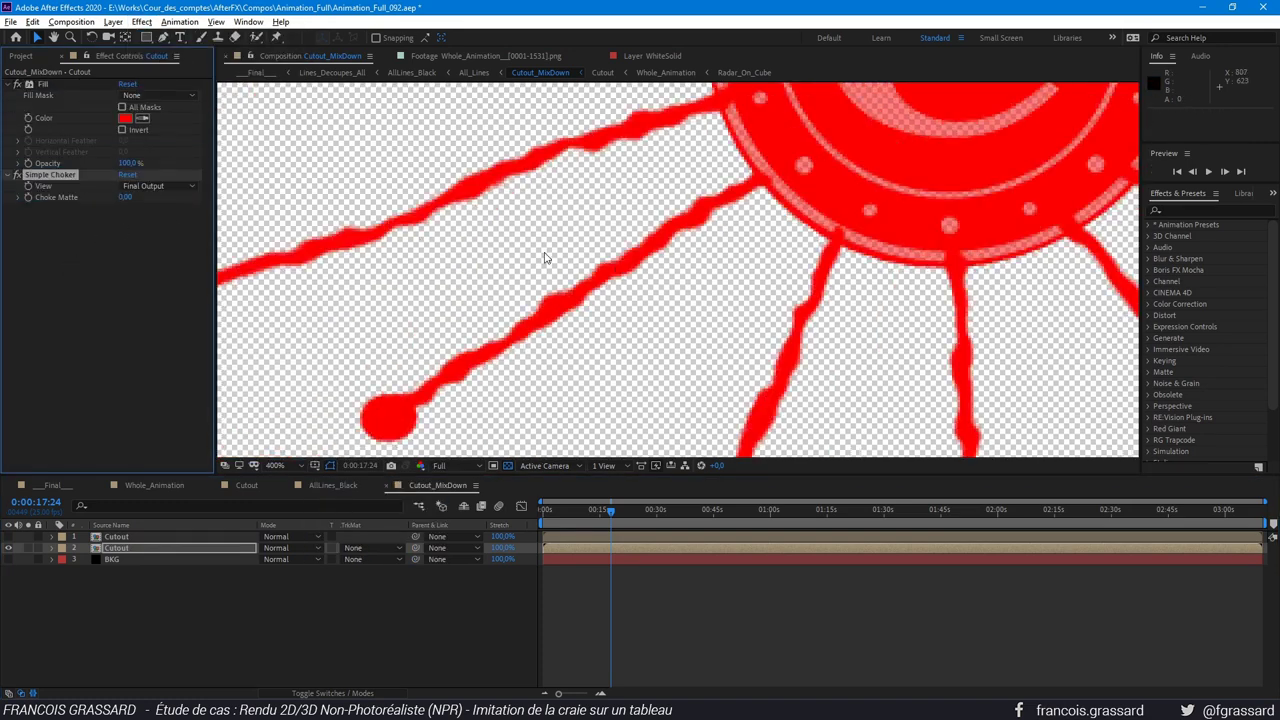
scroll(553, 240, up, 1)
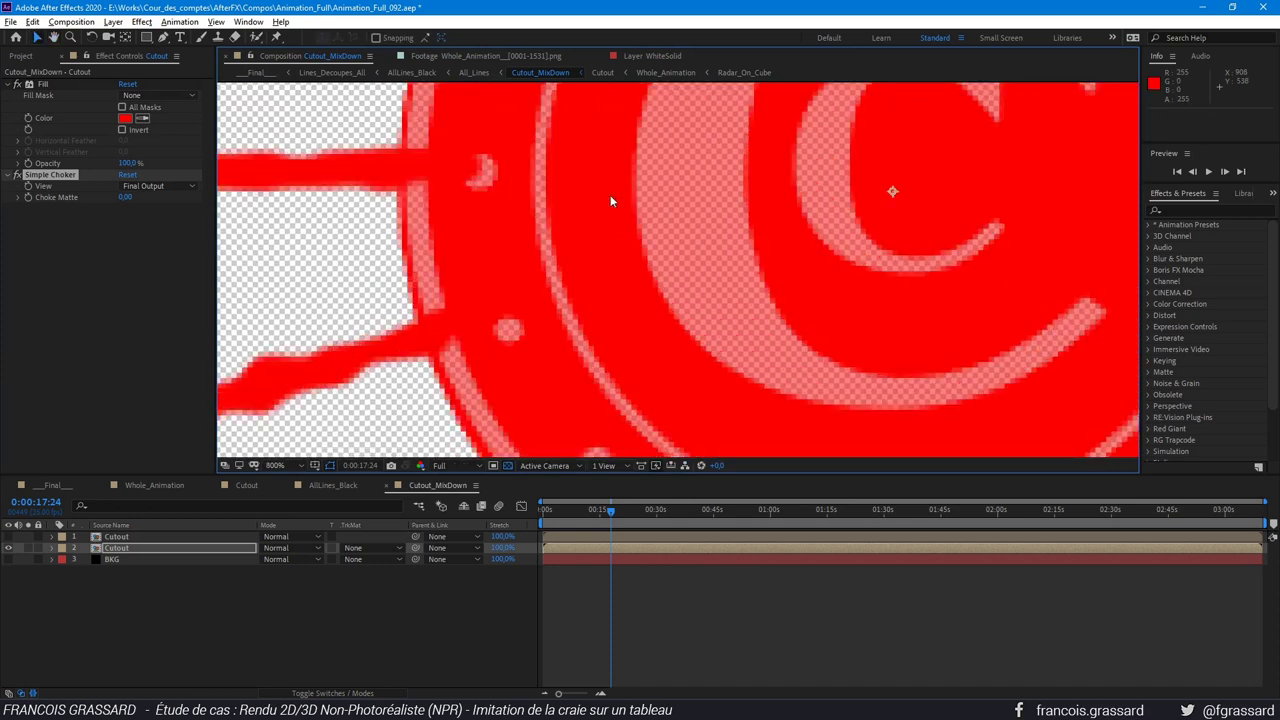
scroll(551, 208, down, 2)
scroll(551, 208, up, 1)
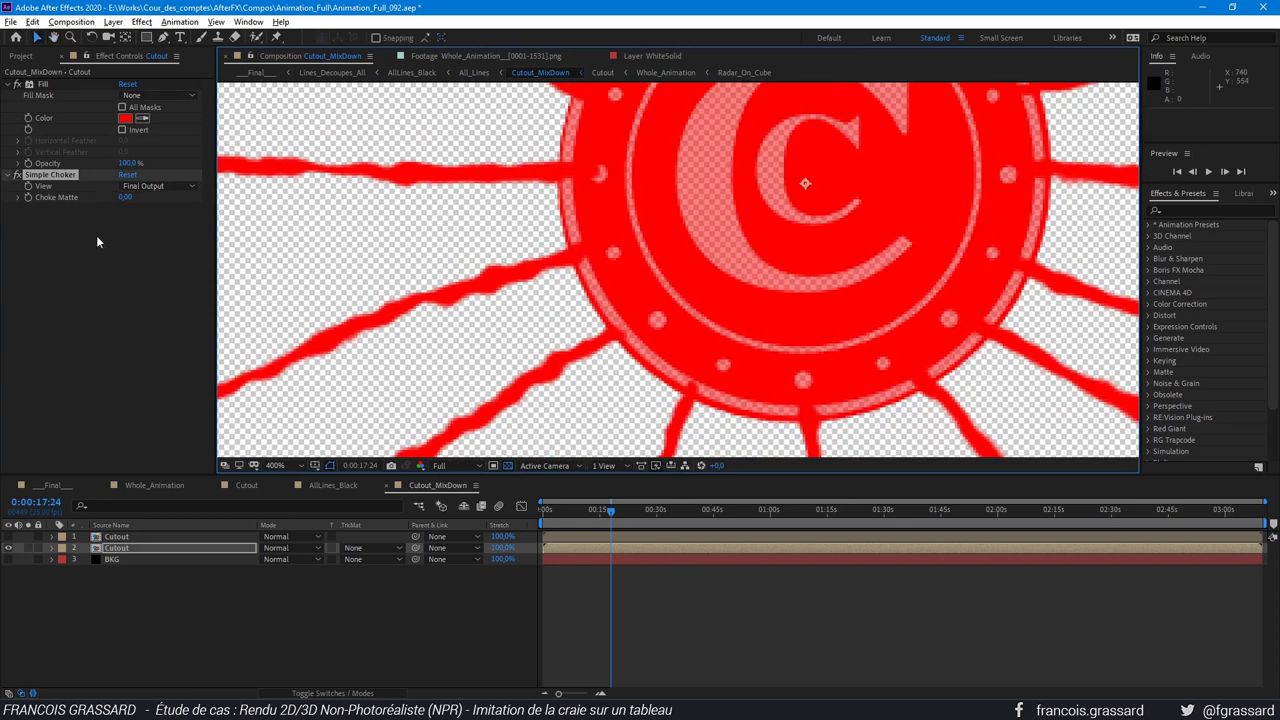
Scrub the Choke Matte through higher and lower values, undoing each test, up to about 3.40.
drag(126, 198, 130, 200)
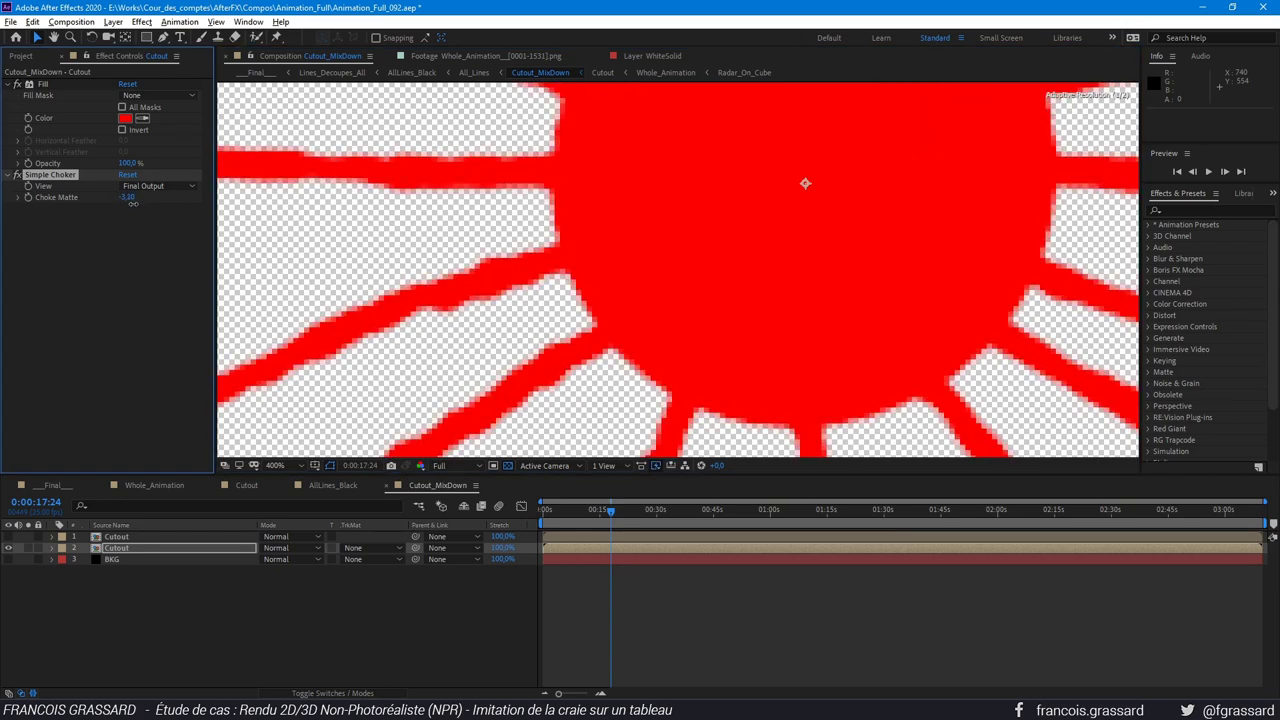
key(ctrl+z)
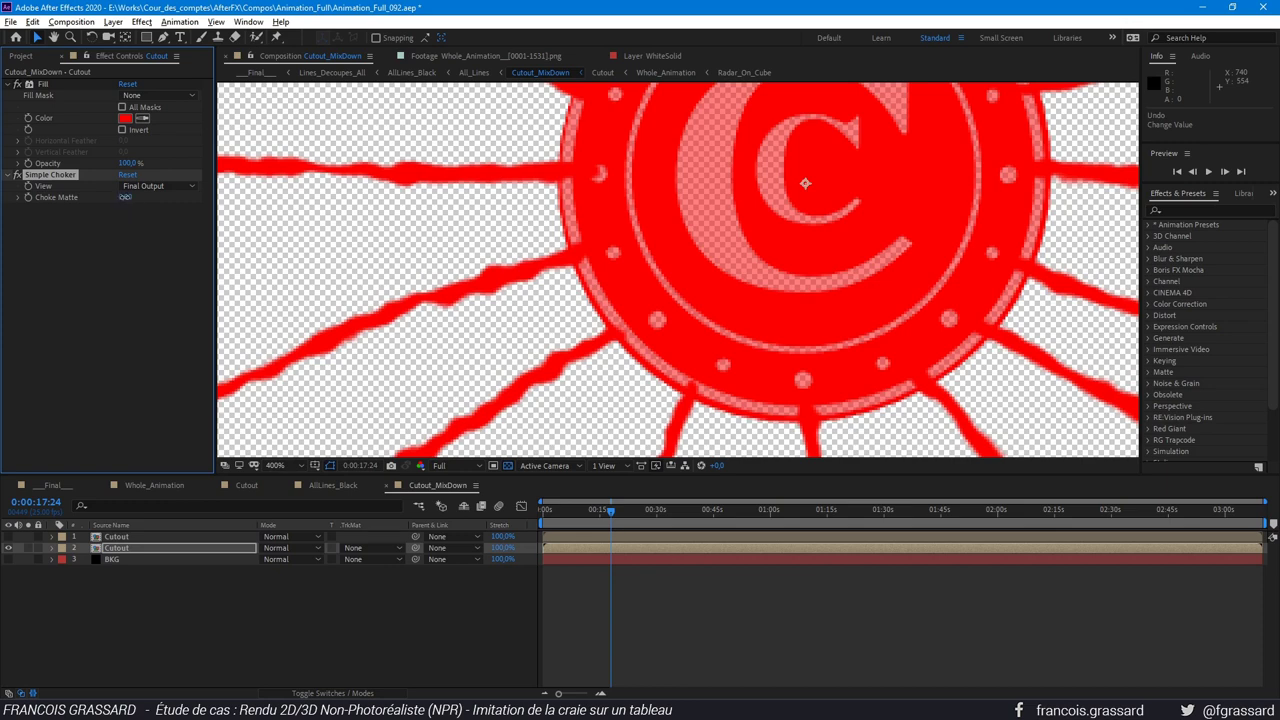
mouse_move(125, 197)
mouse_down()
mouse_move(92, 197)
mouse_move(99, 209)
mouse_move(128, 200)
mouse_move(57, 229)
mouse_up()
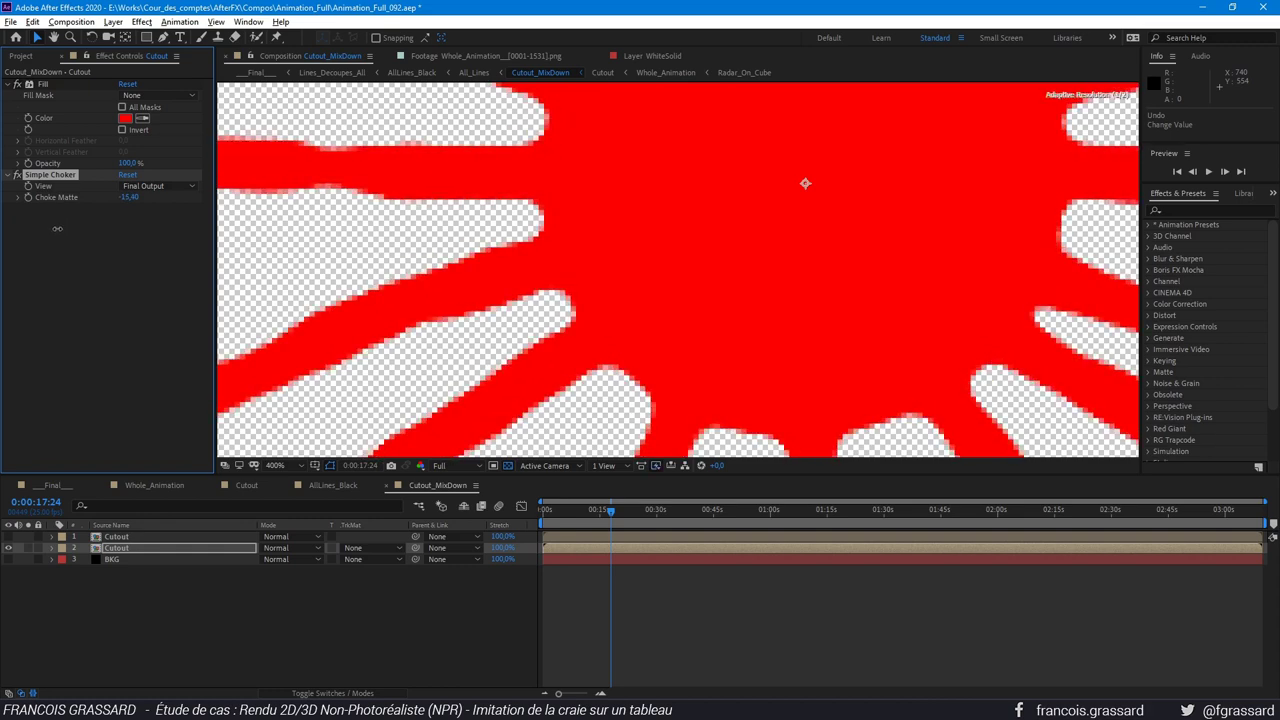
key(ctrl+z)
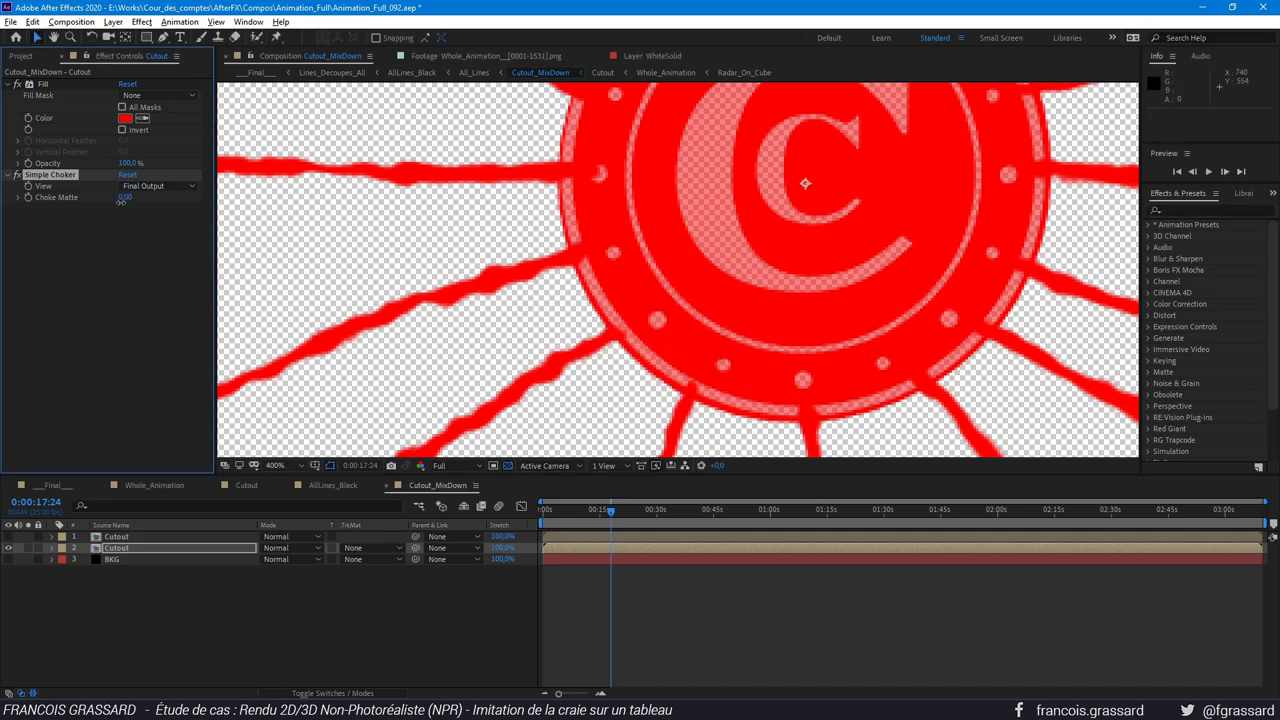
mouse_move(121, 199)
mouse_down()
mouse_move(123, 212)
mouse_move(45, 238)
mouse_up()
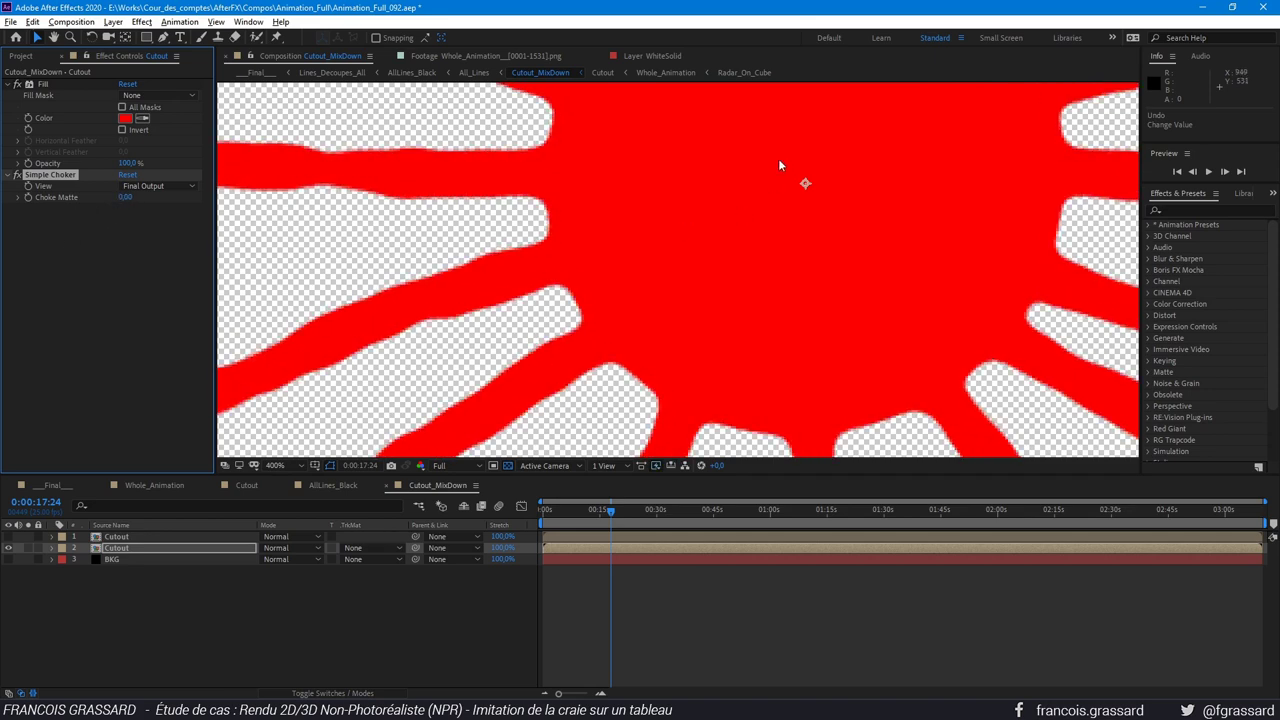
key(ctrl+z)
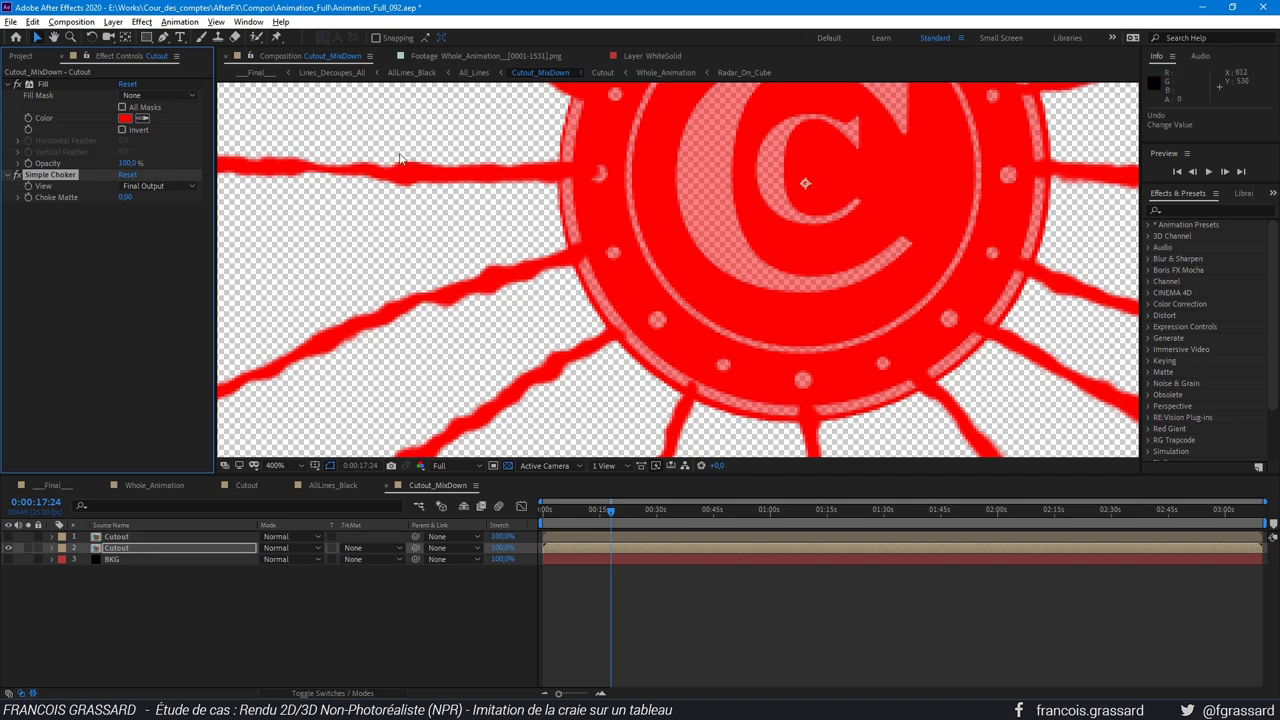
click(124, 197)
key(Return)
mouse_move(124, 197)
mouse_down()
mouse_move(108, 204)
mouse_move(129, 195)
mouse_up()
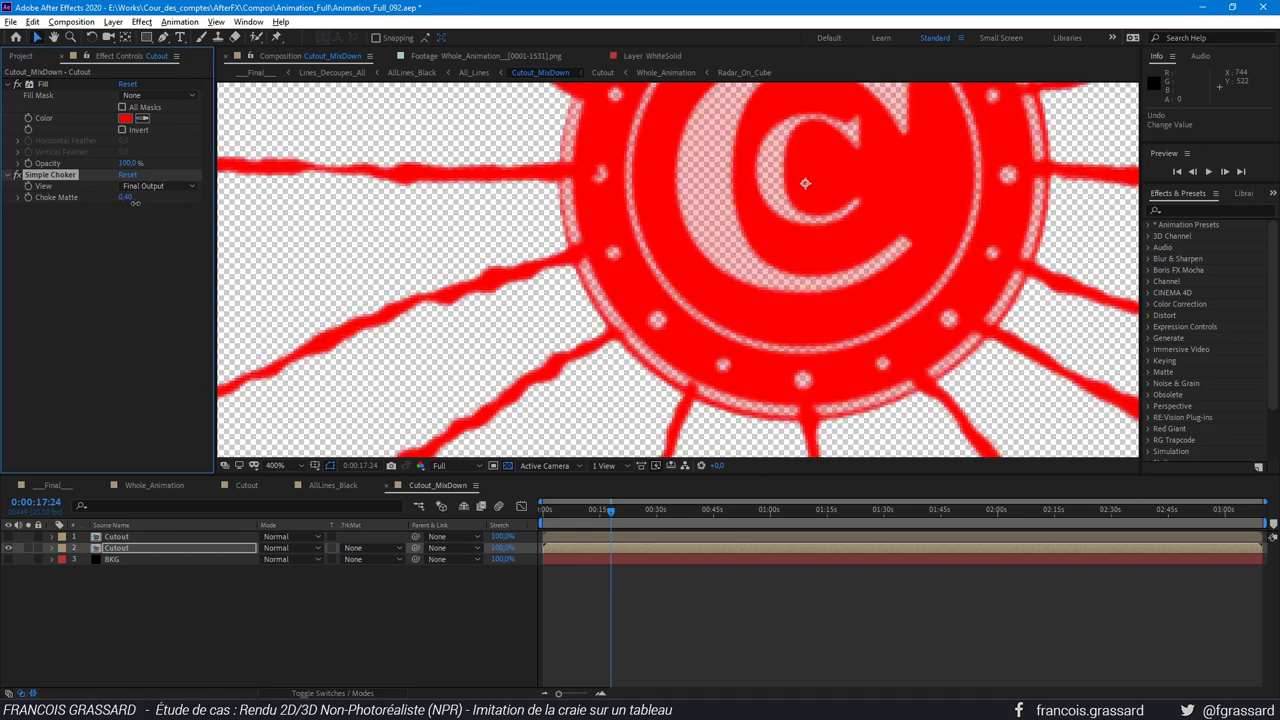
drag(129, 195, 124, 197)
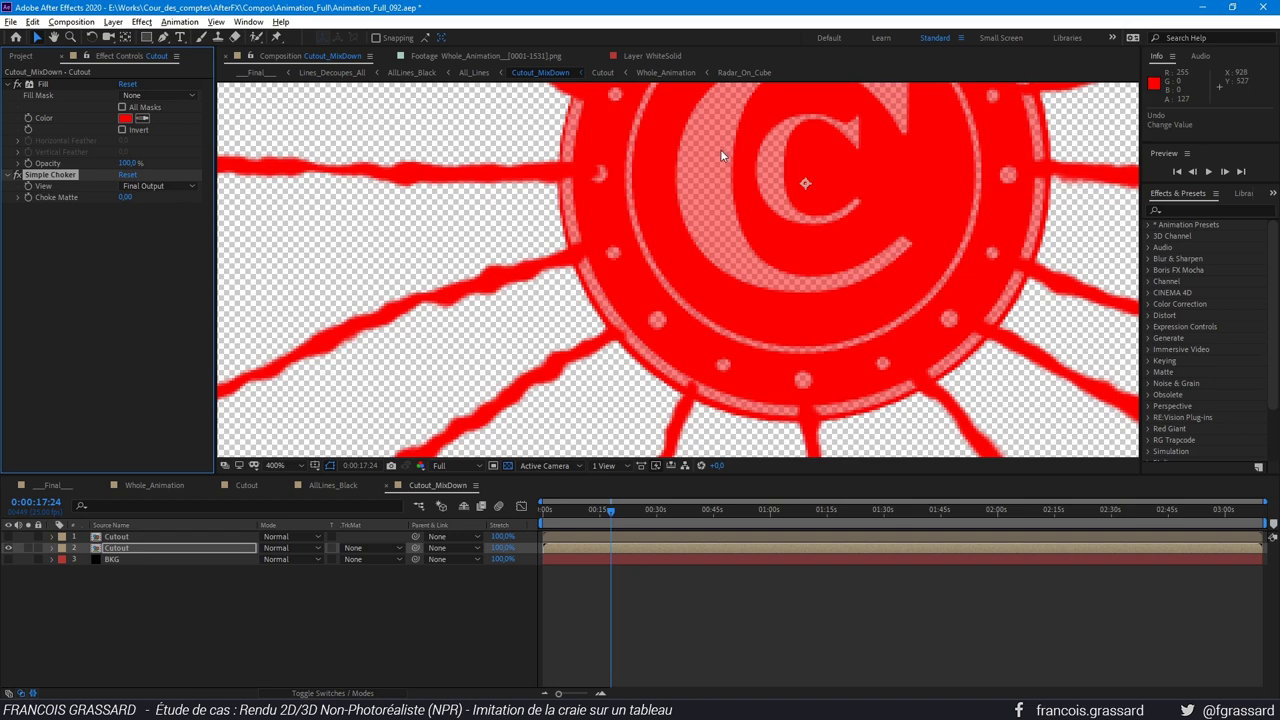
drag(124, 197, 156, 199)
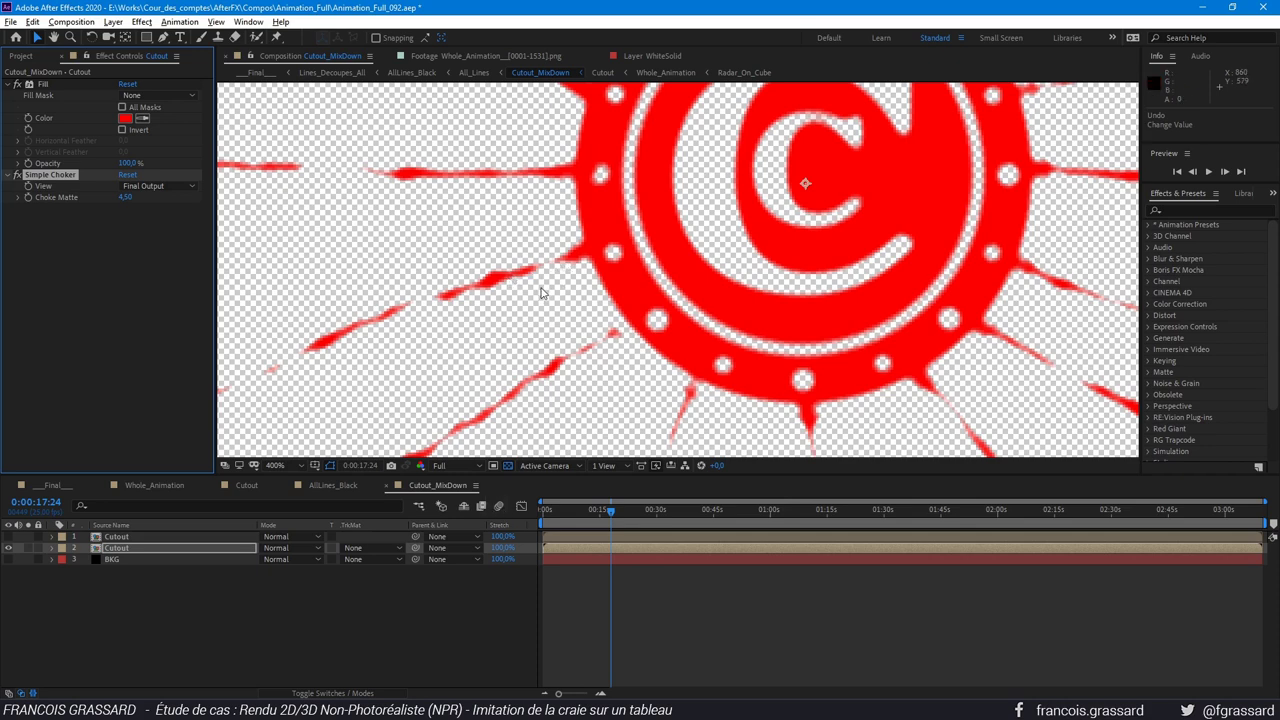
Set Choke Matte to 5 and delete the test Fill effect.
click(125, 197)
text(5)
key(Return)
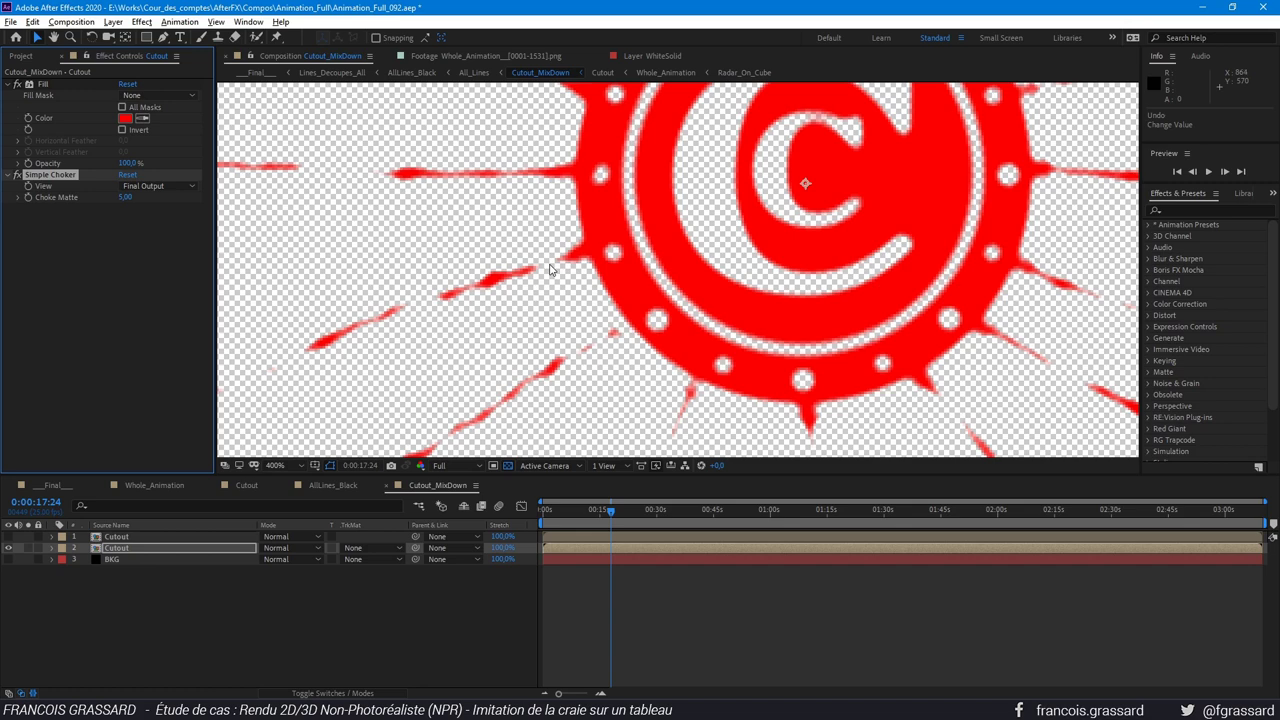
click(42, 84)
key(Delete)
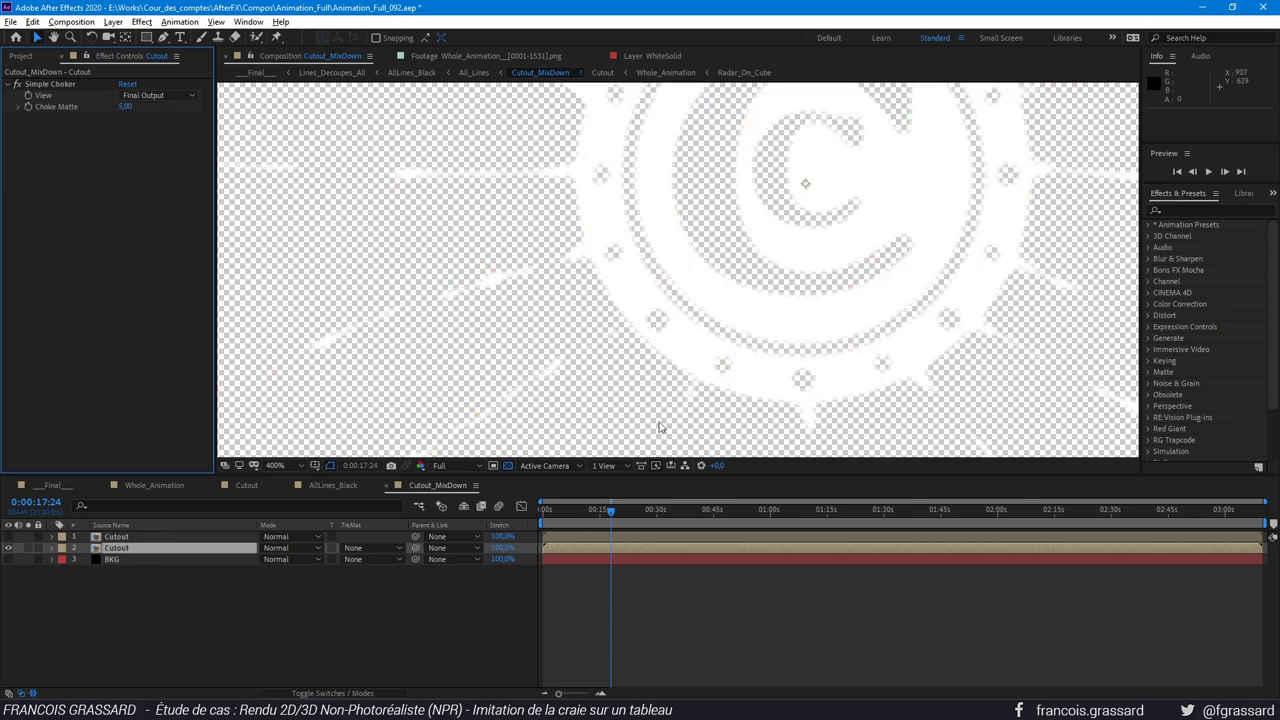
Turn off the transparency grid and set the second Cutout layer's Choke Matte to -5.
click(507, 466)
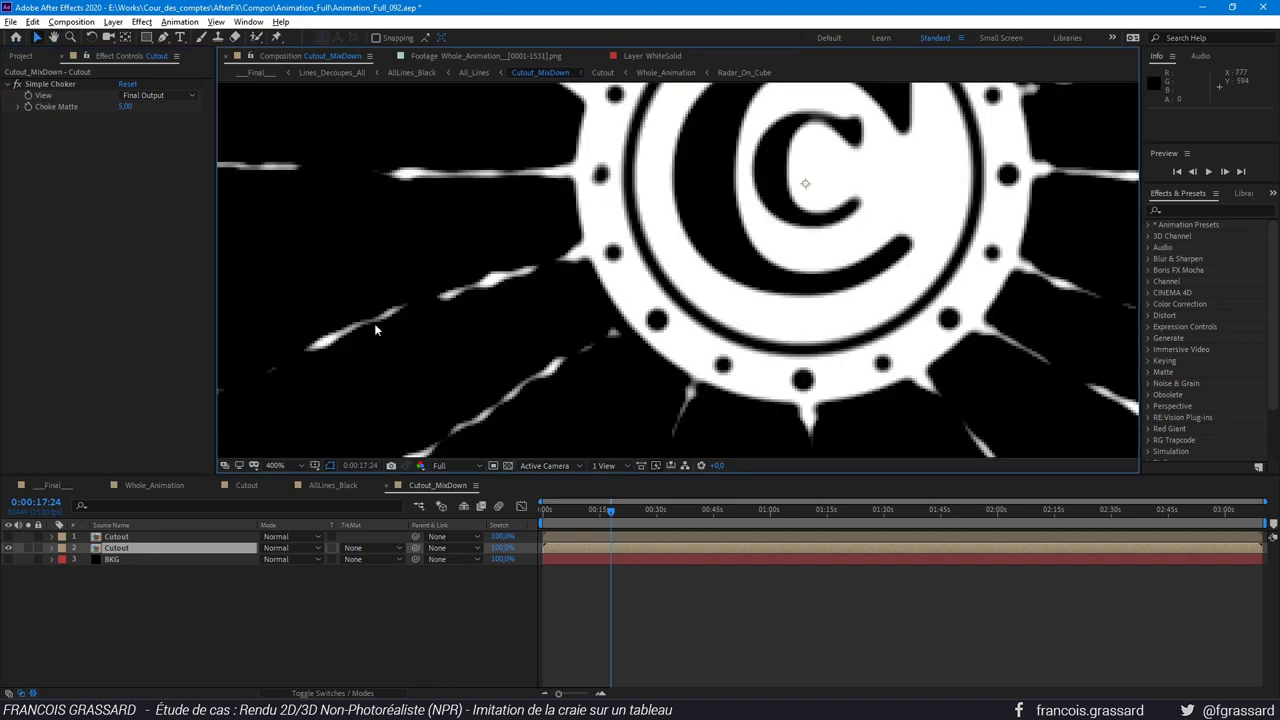
click(125, 107)
click(130, 552)
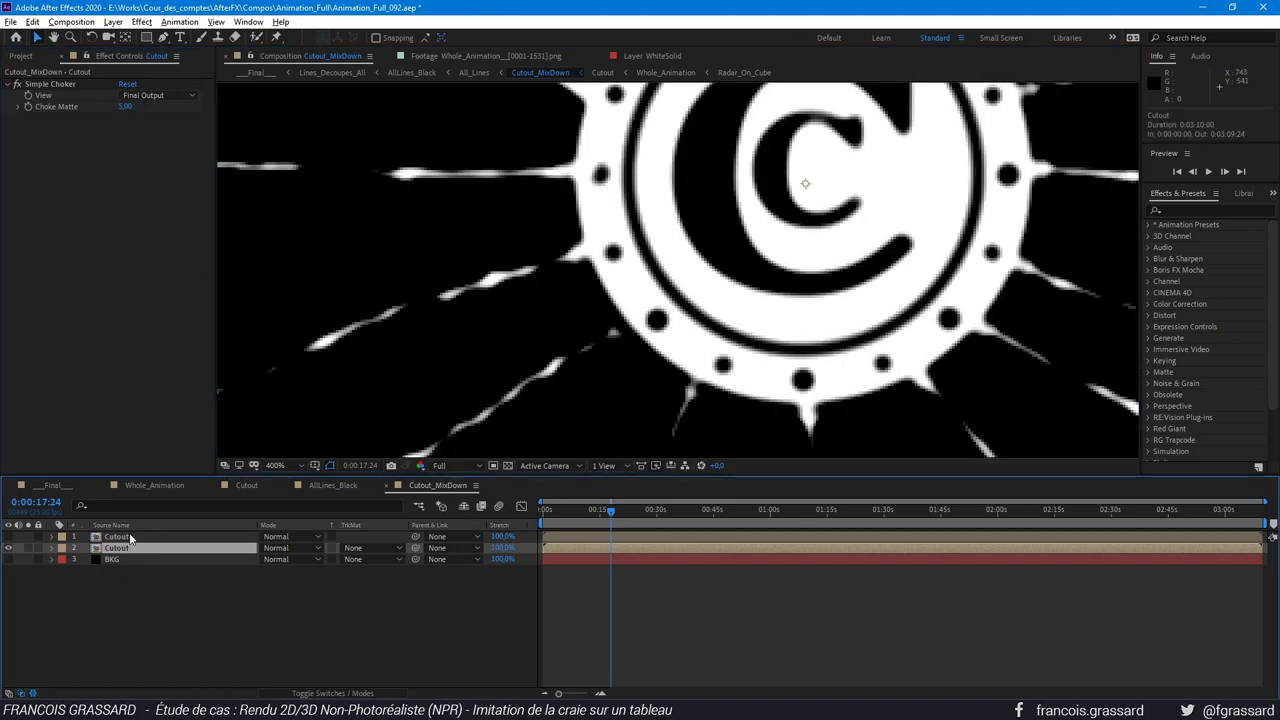
click(134, 137)
text(-5)
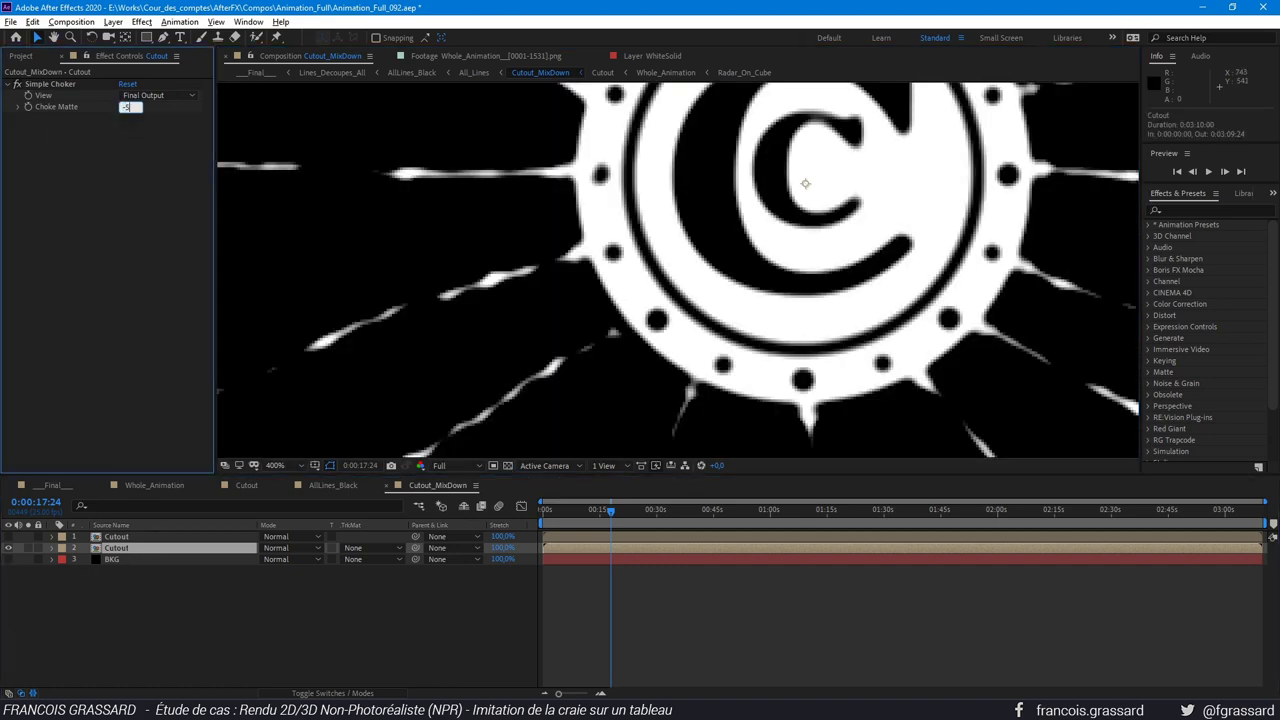
key(Return)
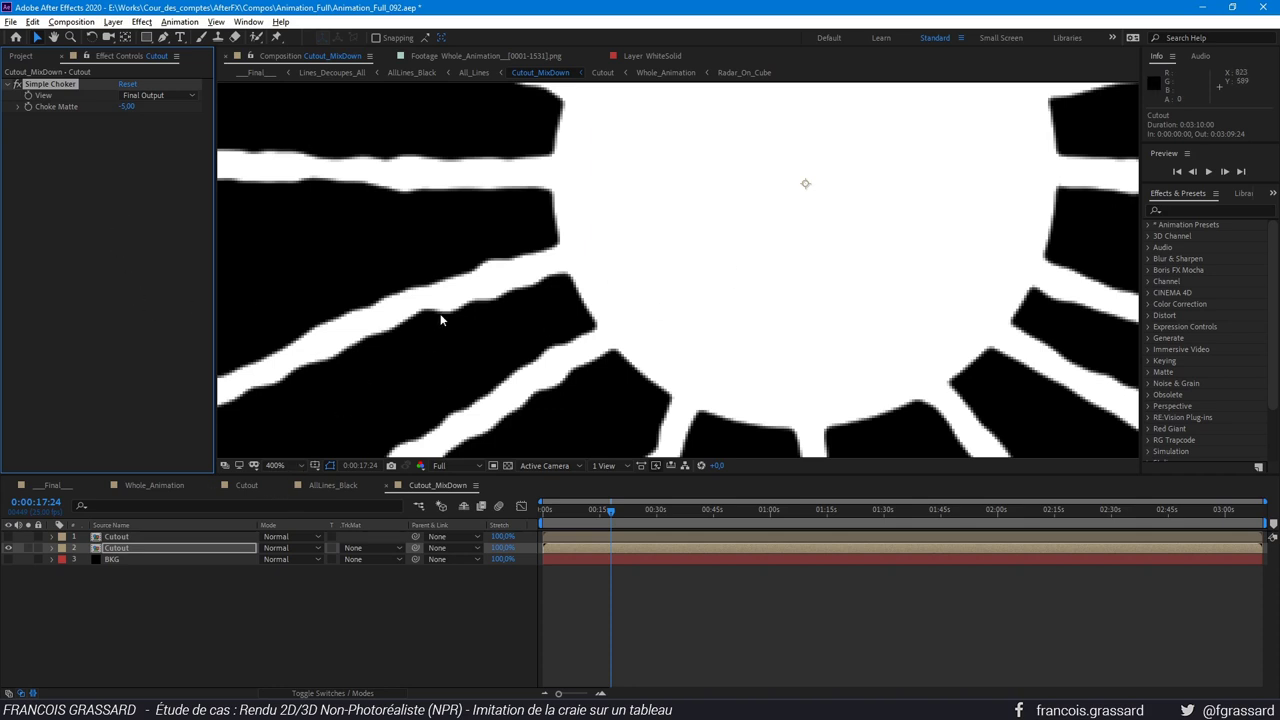
Turn the top Cutout layer back on and adjust layer visibility to show thick white shapes.
click(8, 536)
click(116, 537)
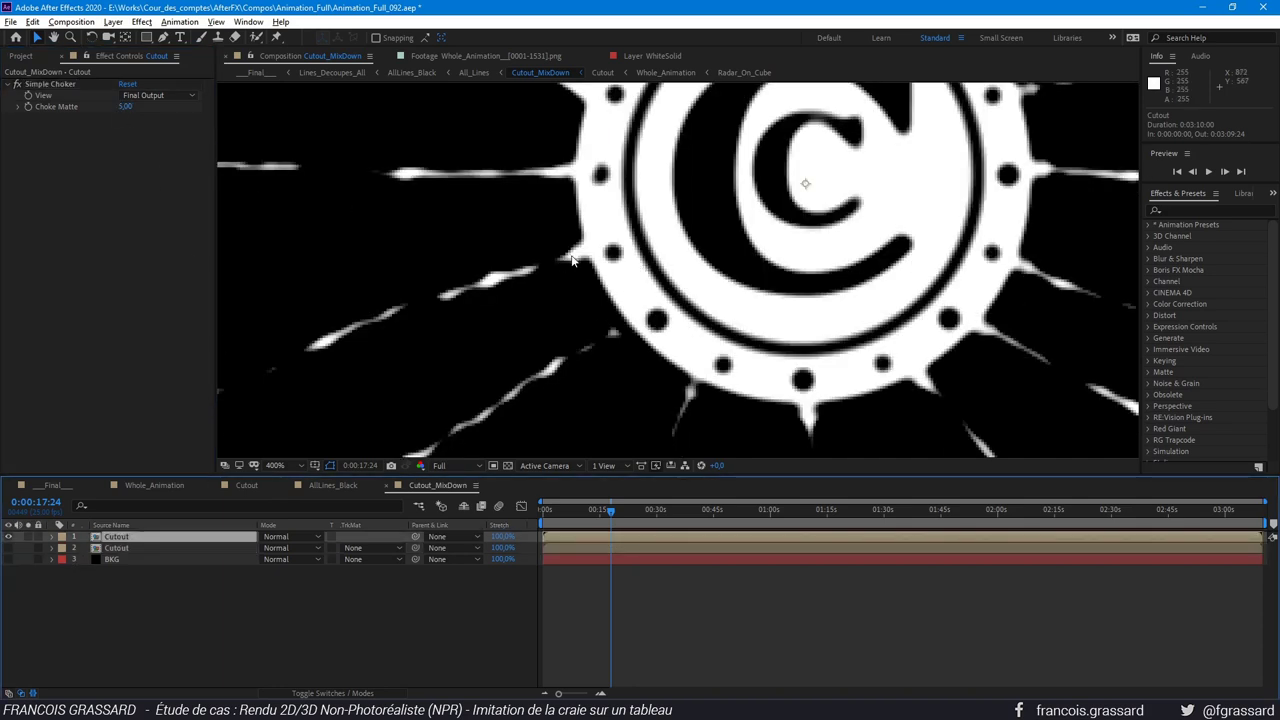
key(comma)
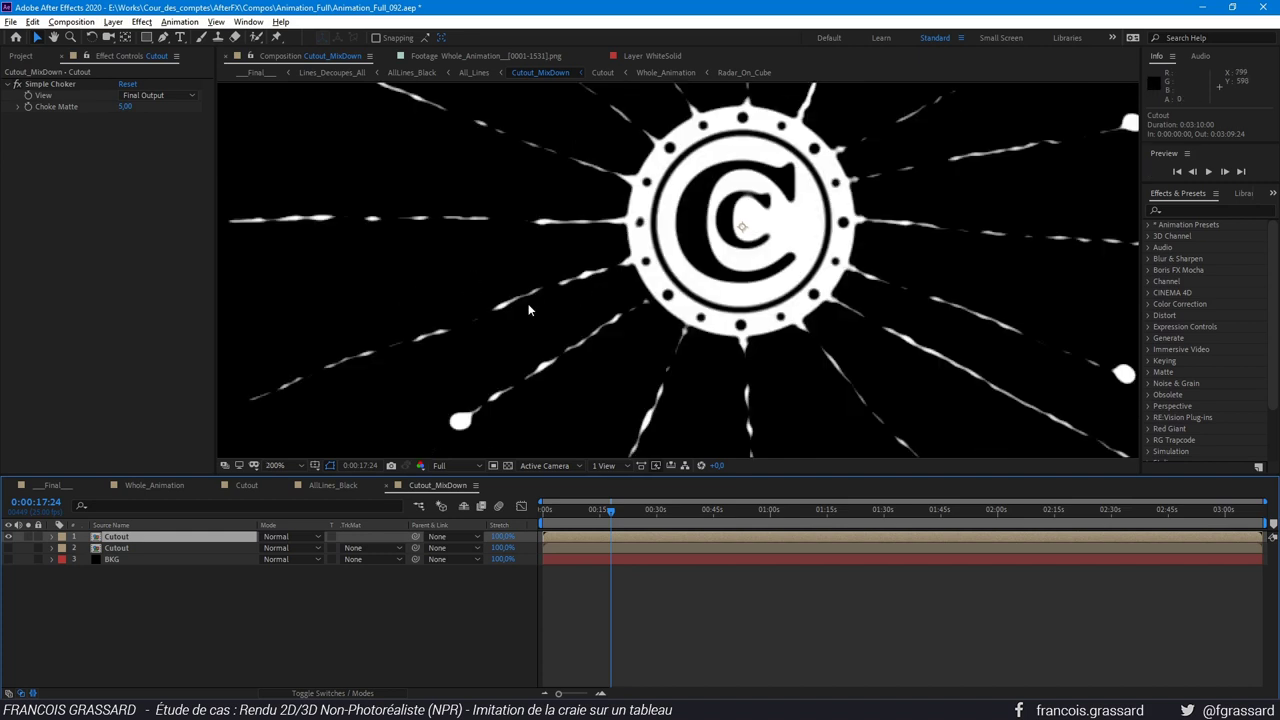
key(period)
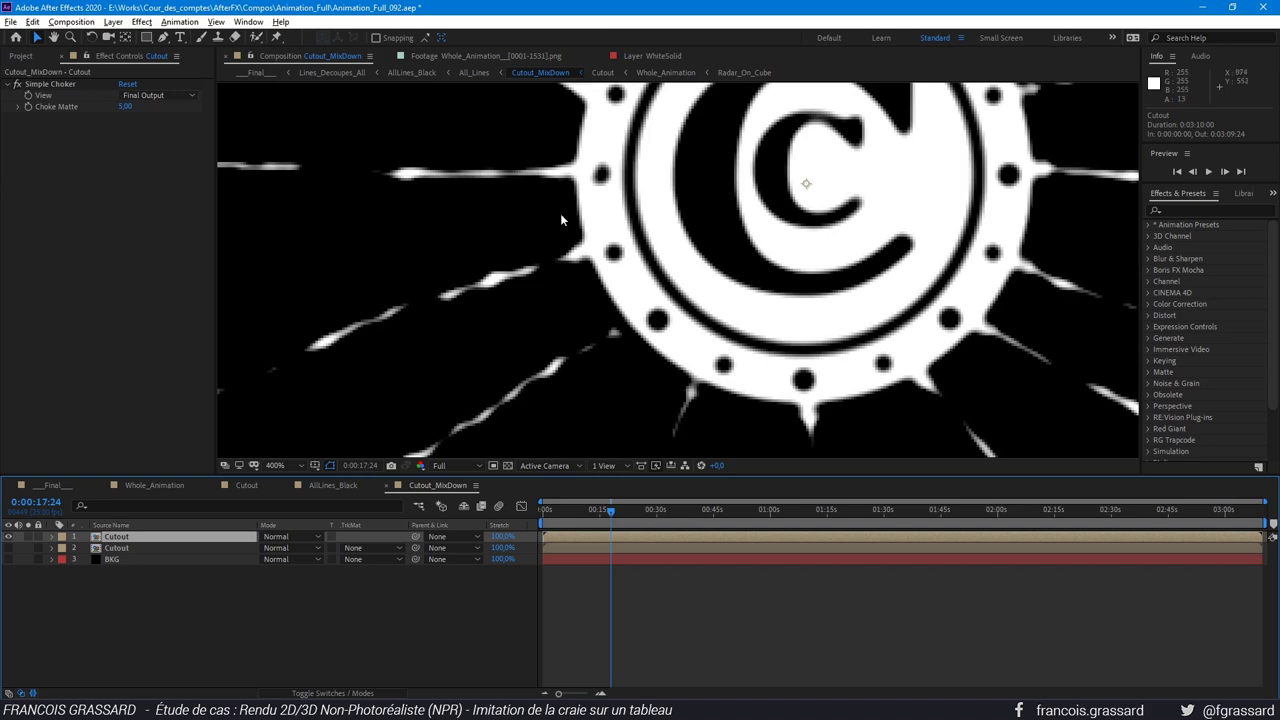
click(8, 558)
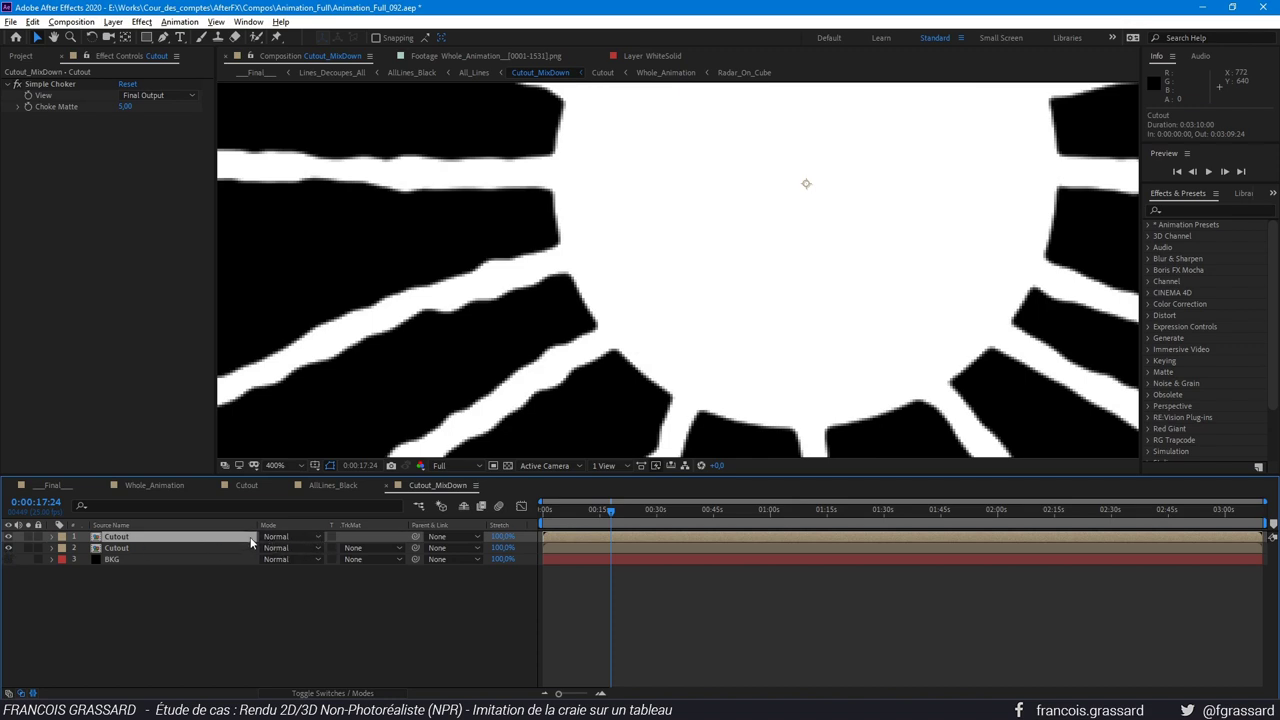
Change the top Cutout layer's blending mode from Normal to Difference.
click(276, 539)
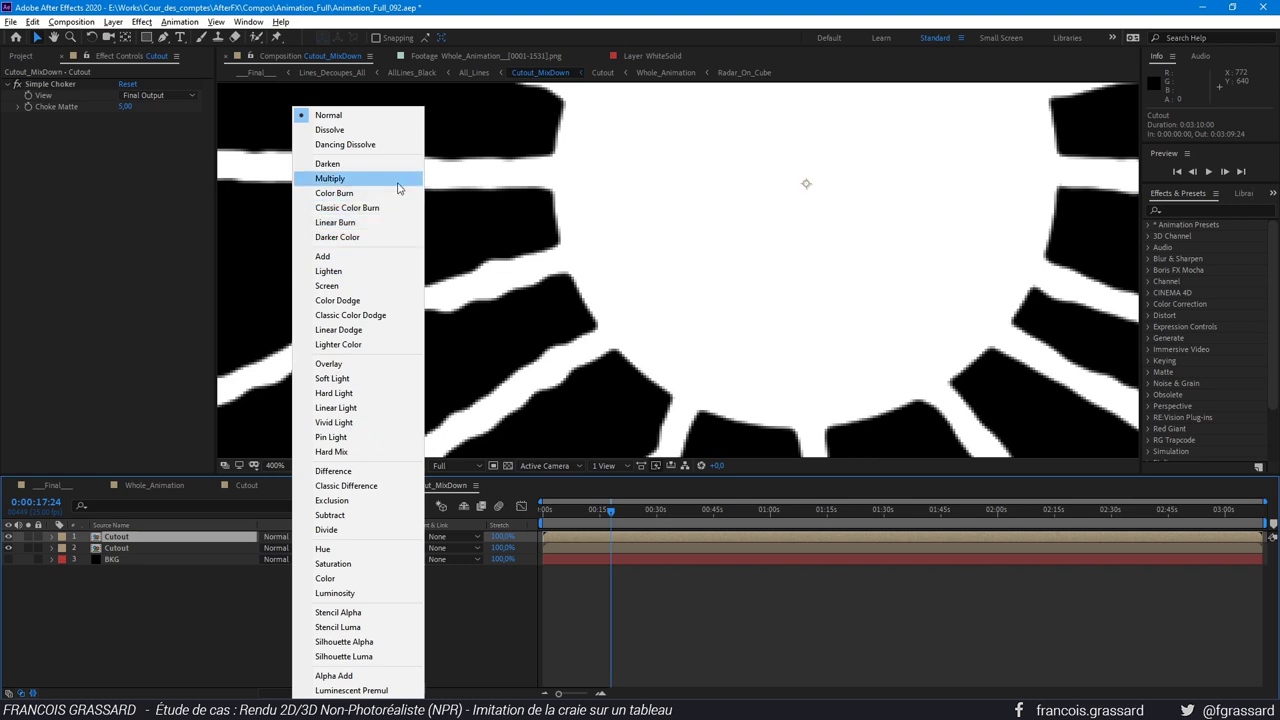
click(148, 608)
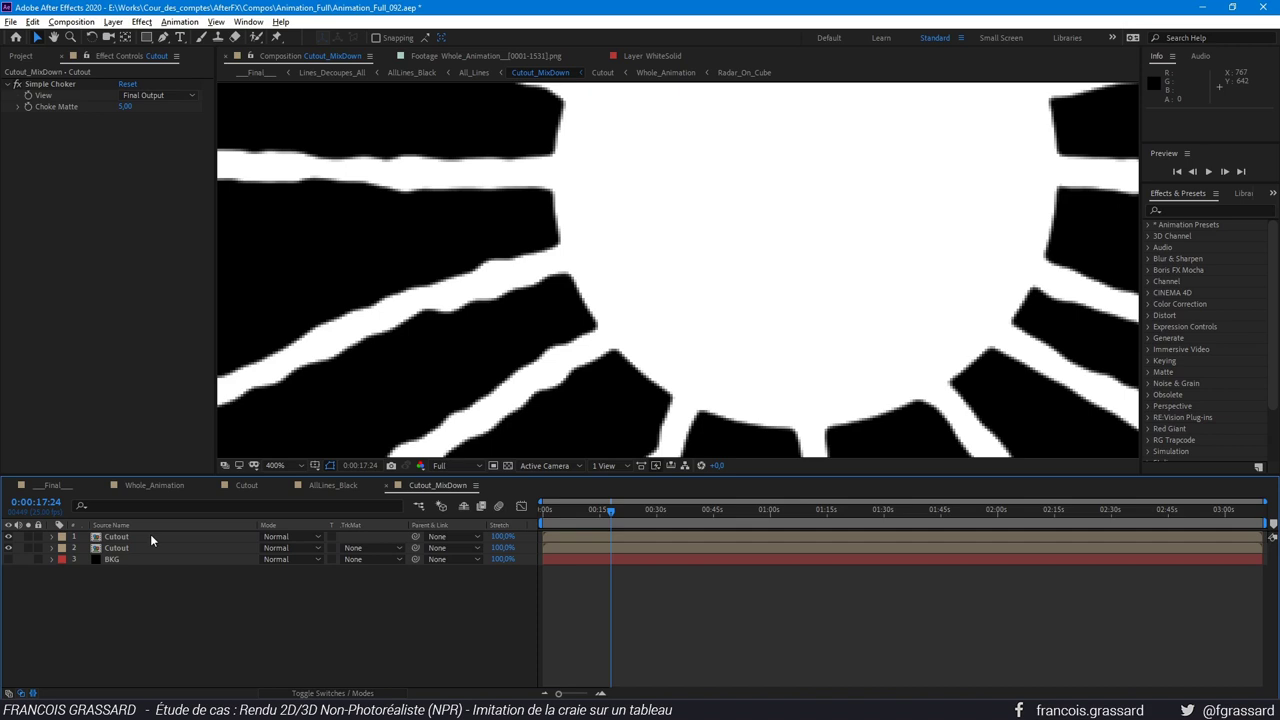
click(285, 536)
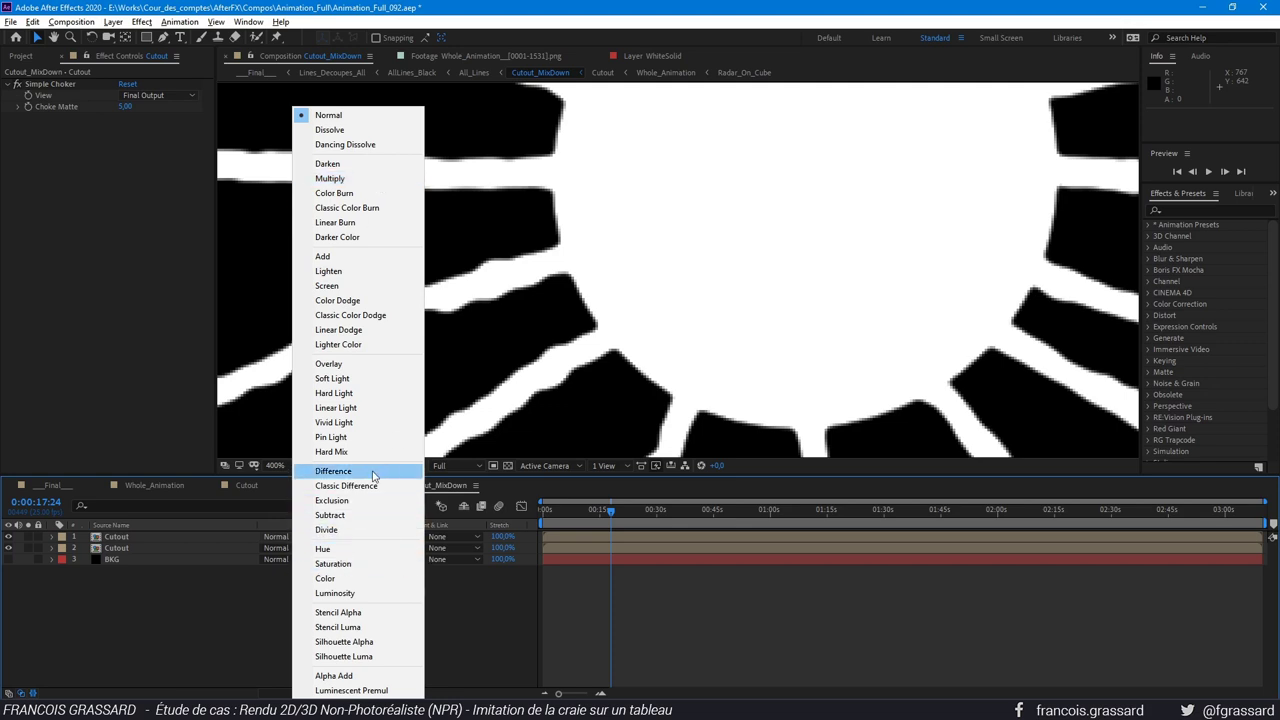
click(373, 475)
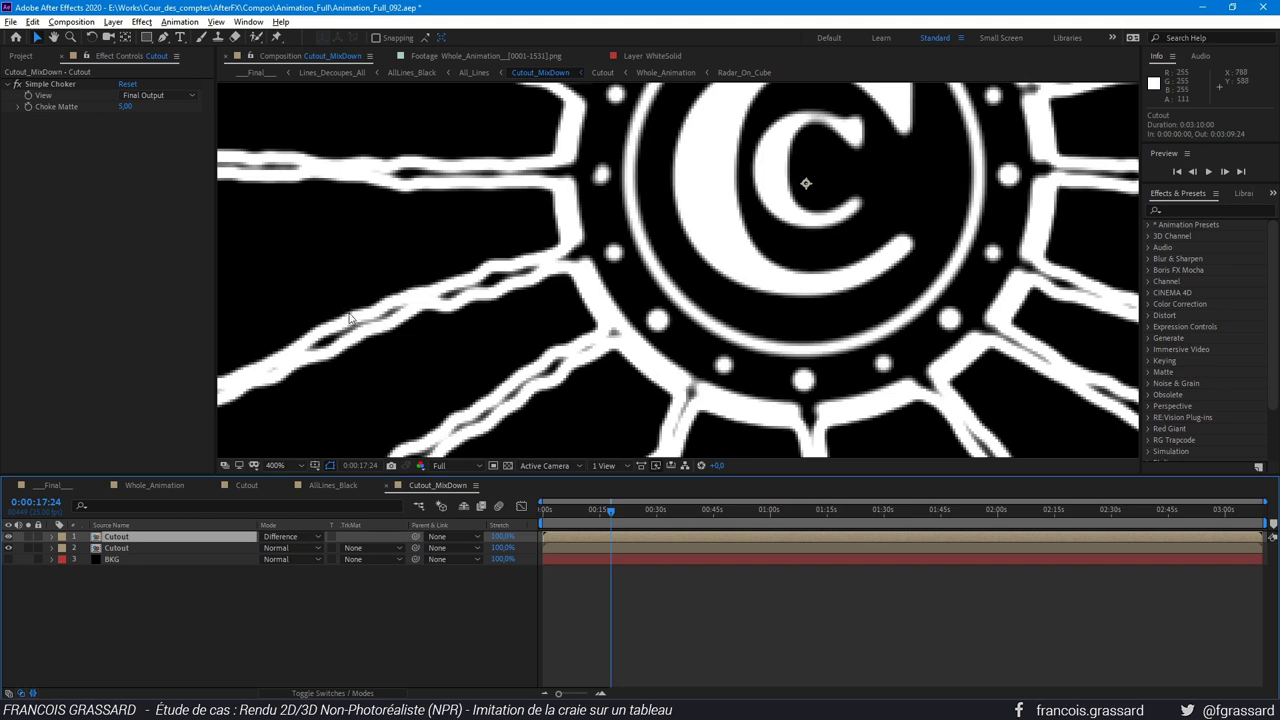
scroll(463, 322, up, 3)
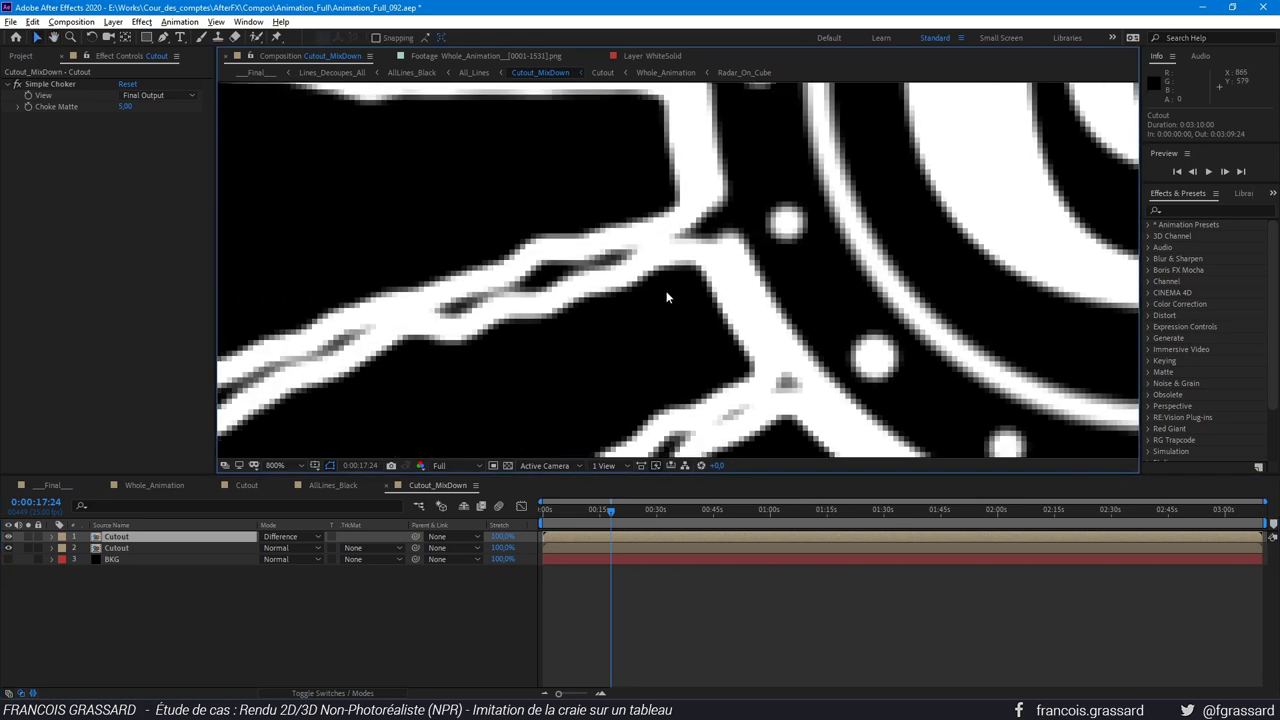
drag(667, 297, 749, 260)
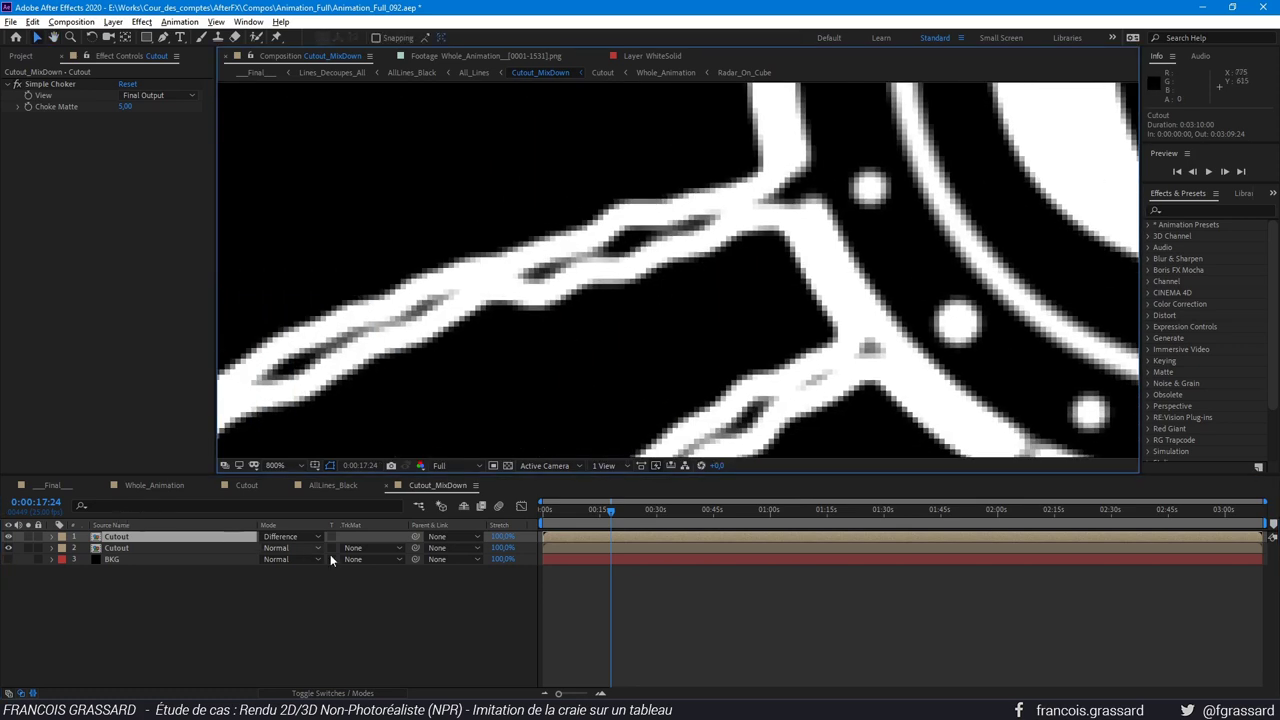
click(316, 537)
click(351, 113)
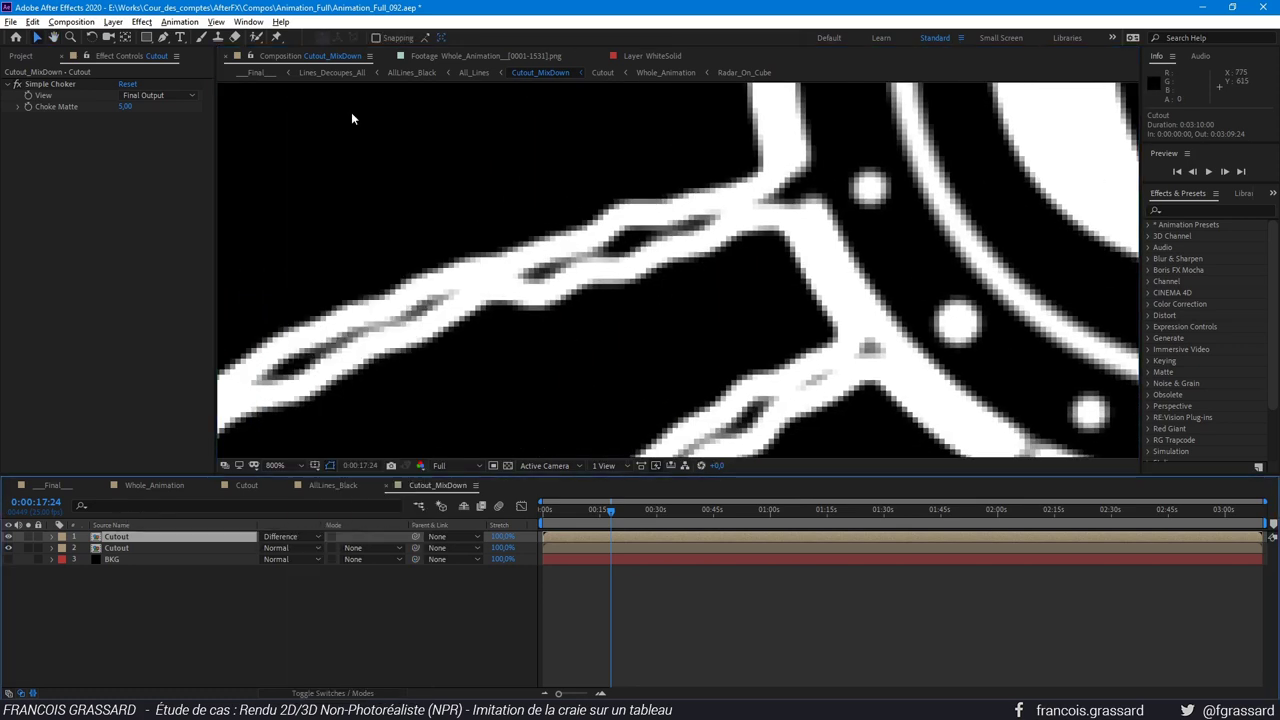
click(8, 536)
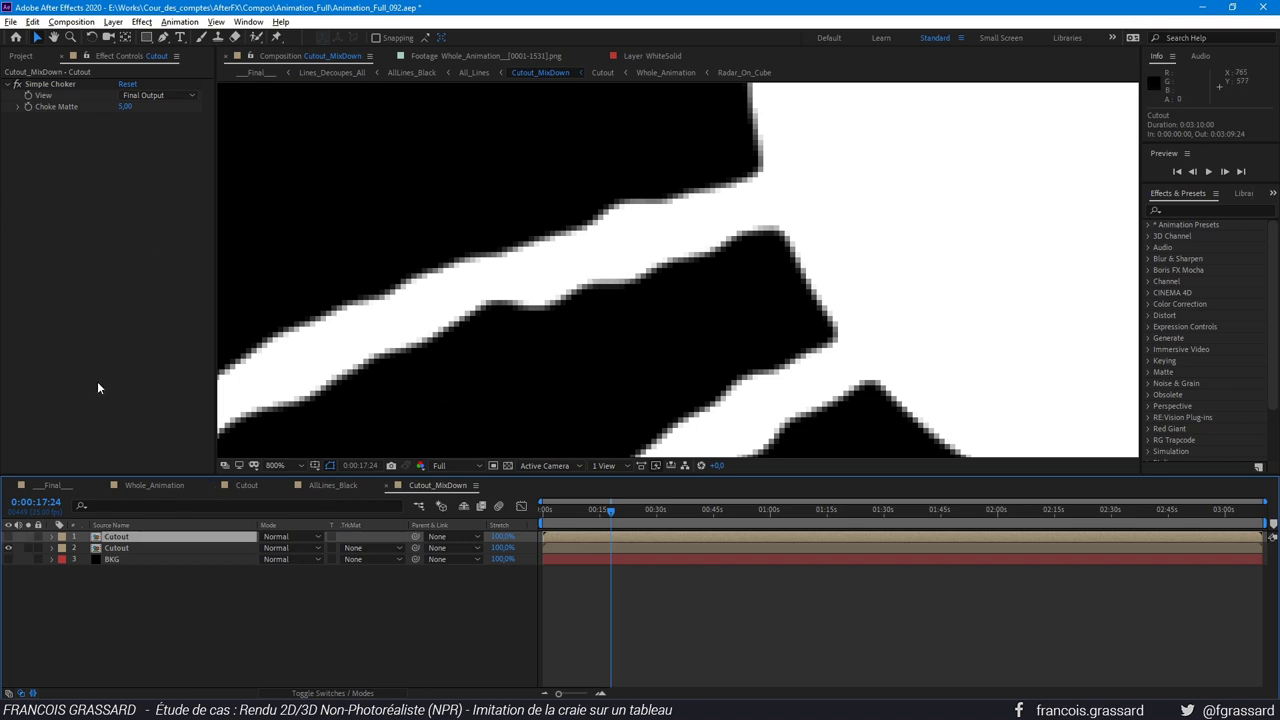
click(116, 548)
click(8, 536)
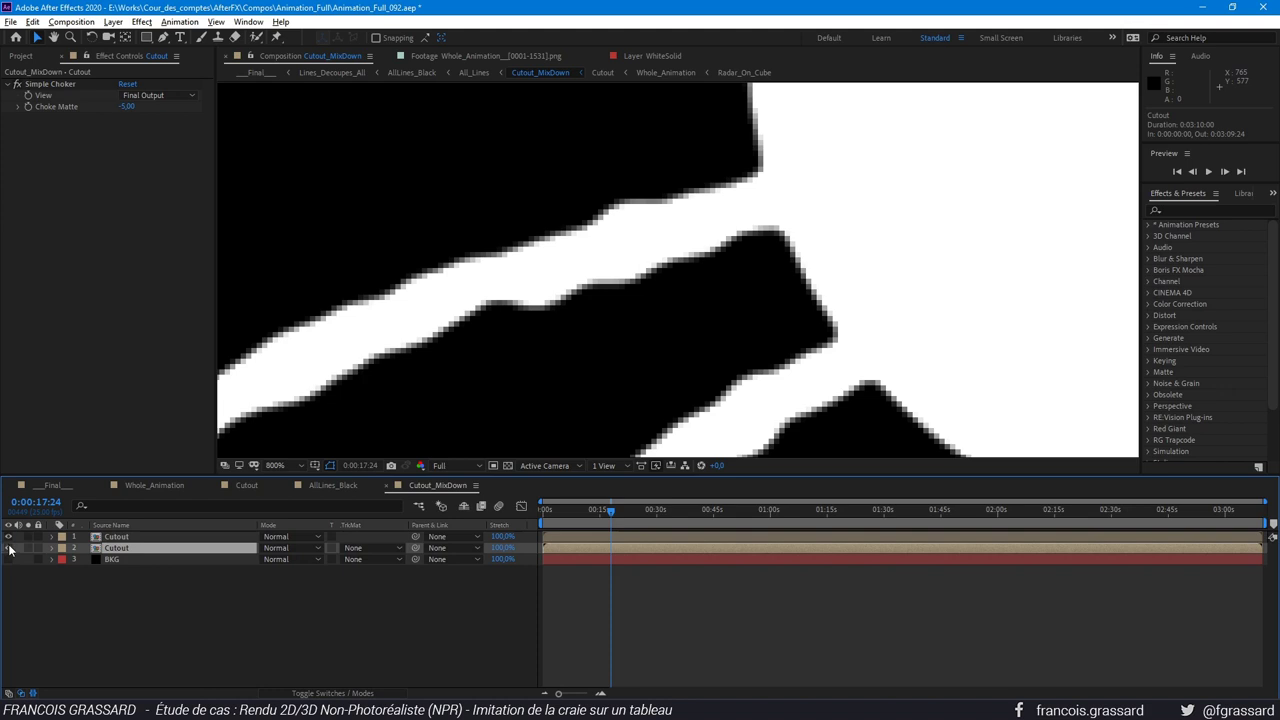
click(9, 548)
click(116, 536)
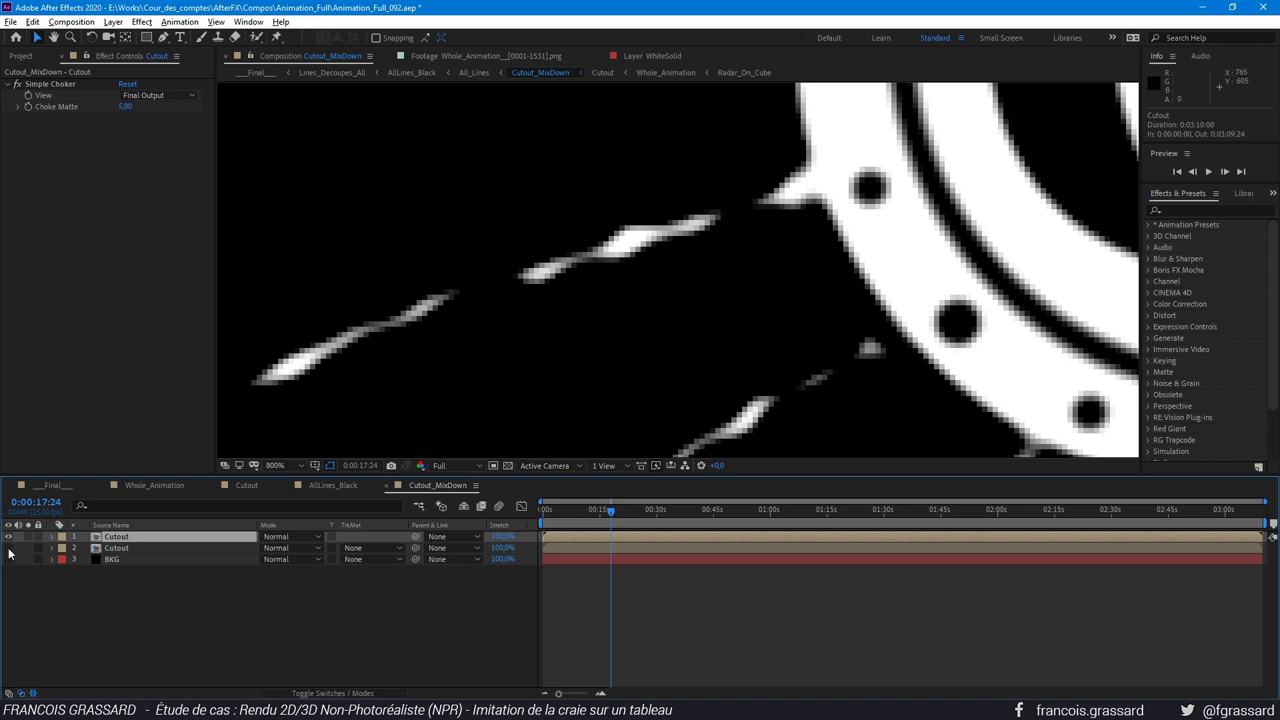
alt+click(8, 548)
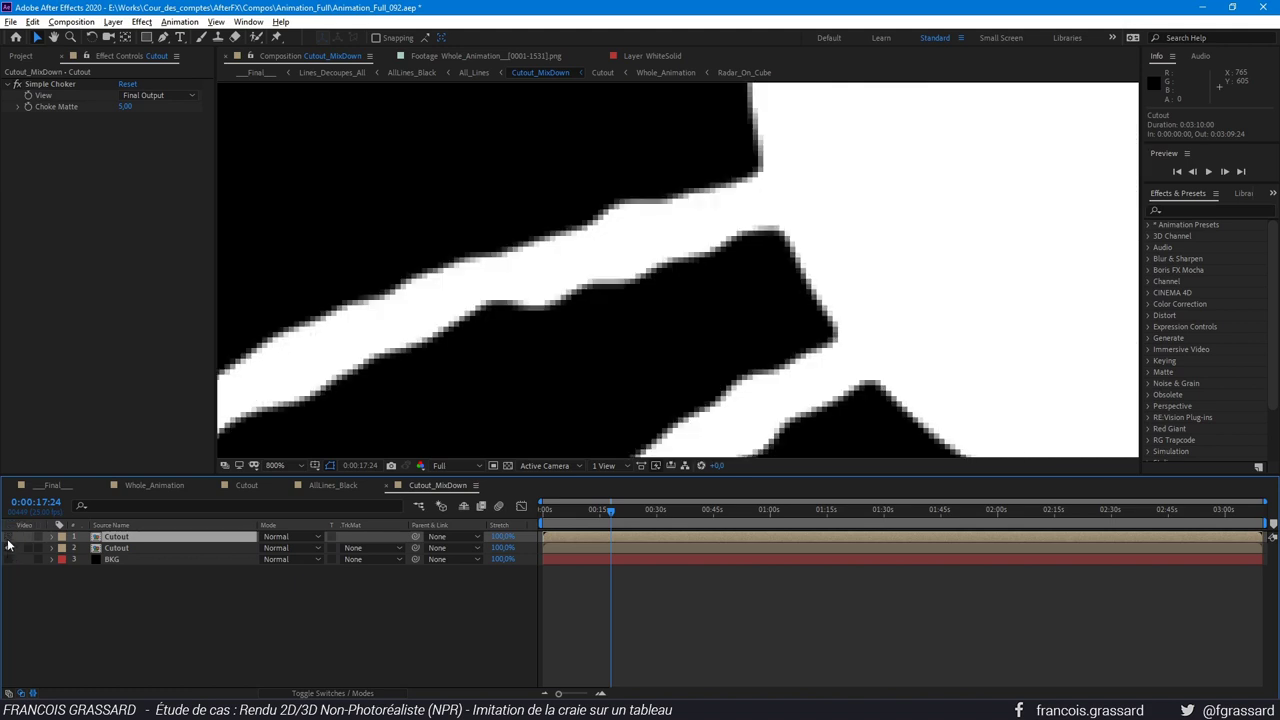
alt+click(8, 548)
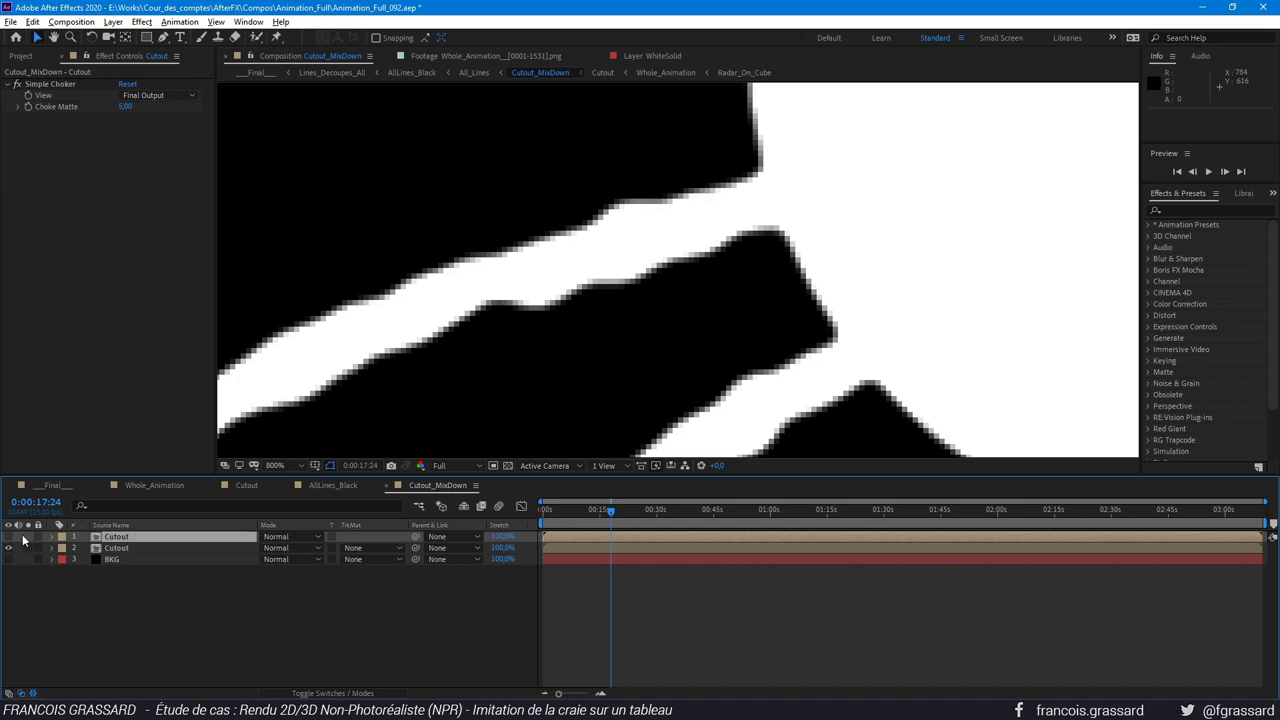
alt+click(9, 550)
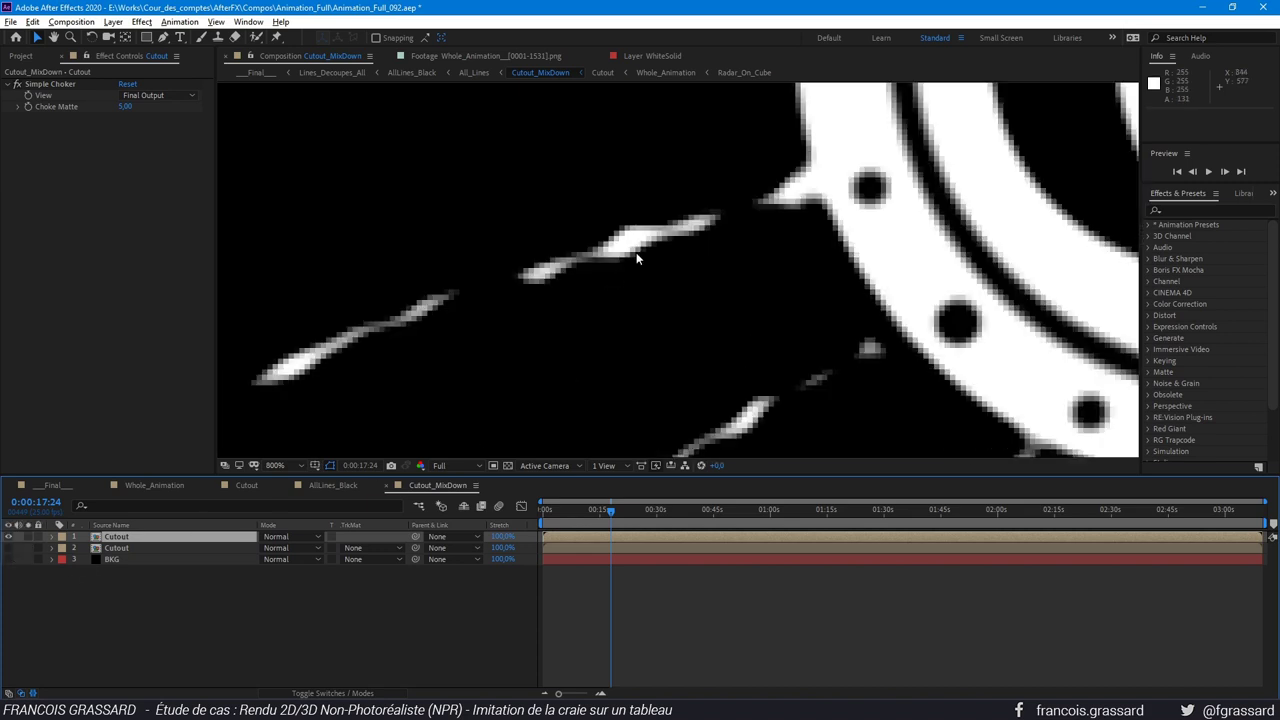
alt+click(7, 548)
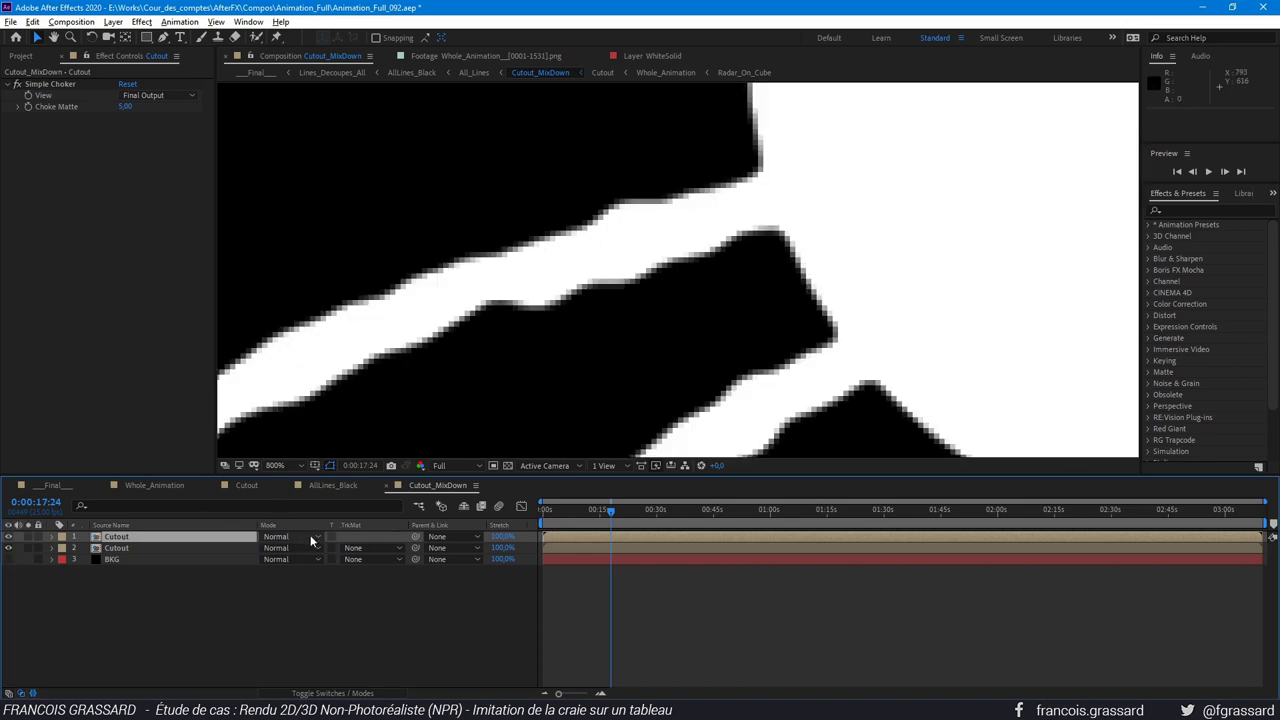
click(311, 539)
click(404, 465)
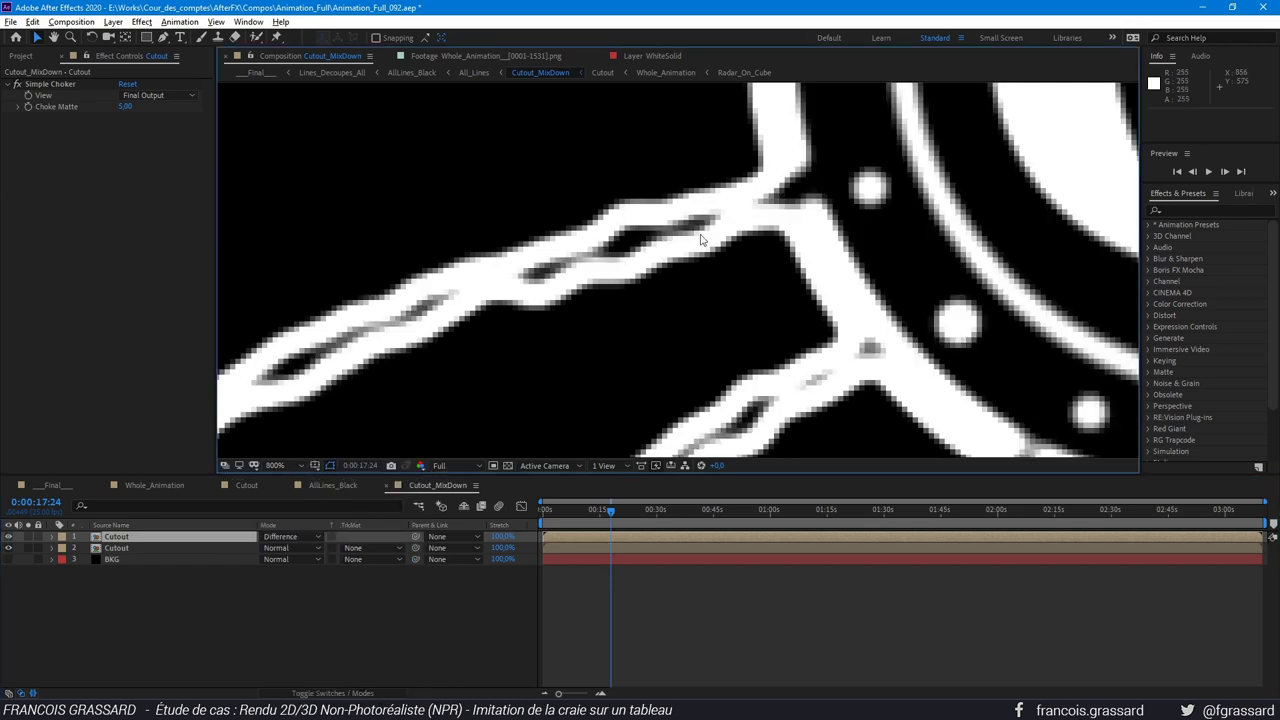
scroll(595, 245, down, 1)
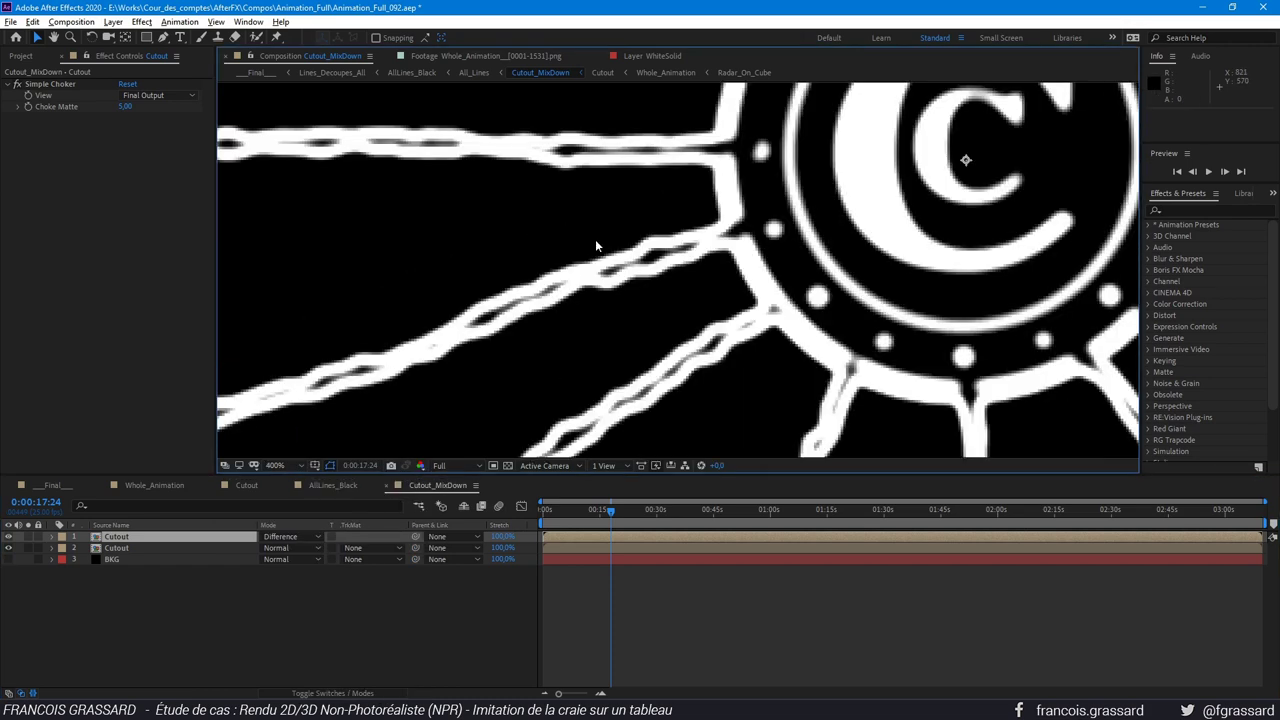
scroll(595, 245, down, 2)
scroll(577, 250, down, 1)
scroll(676, 265, down, 1)
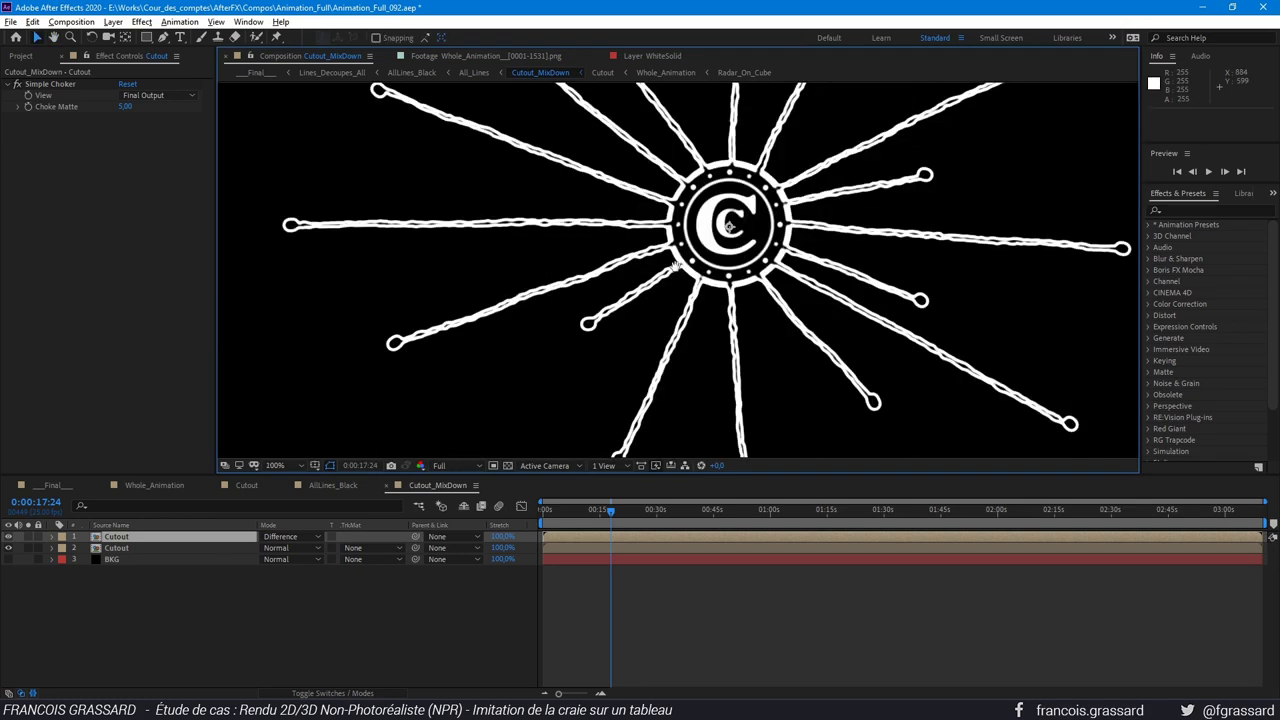
scroll(675, 264, up, 3)
scroll(726, 274, up, 1)
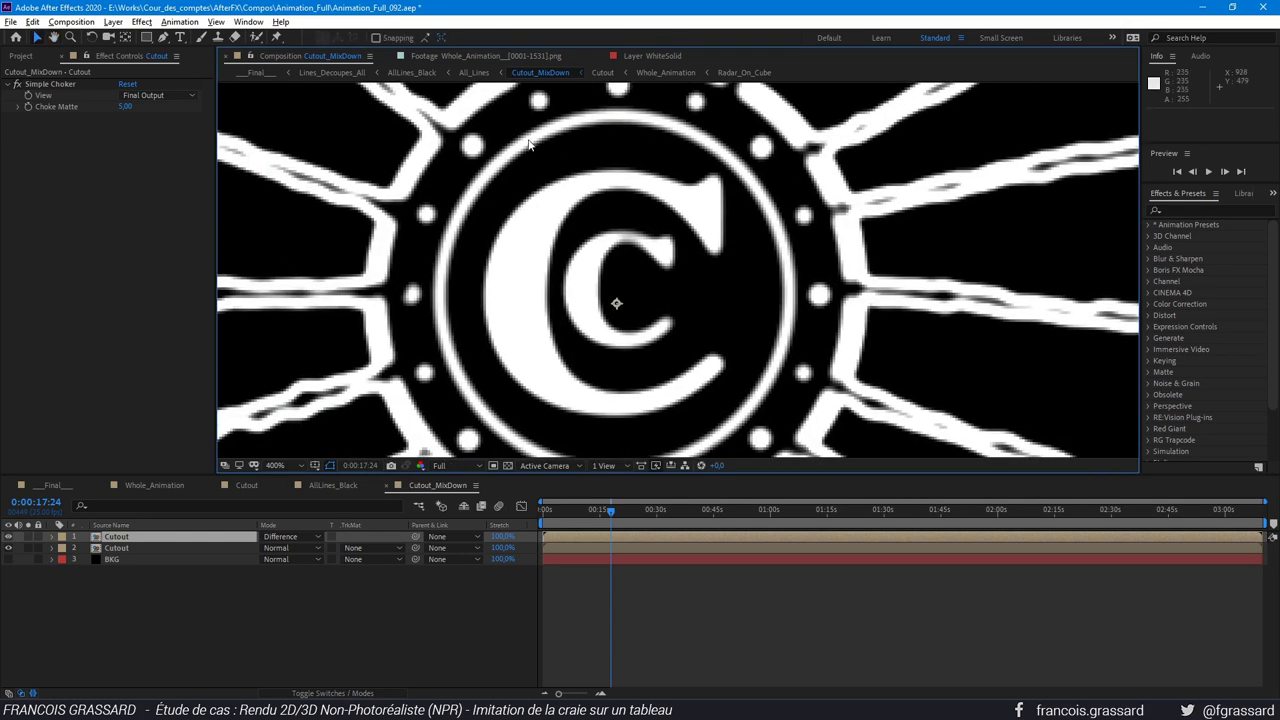
drag(380, 302, 758, 325)
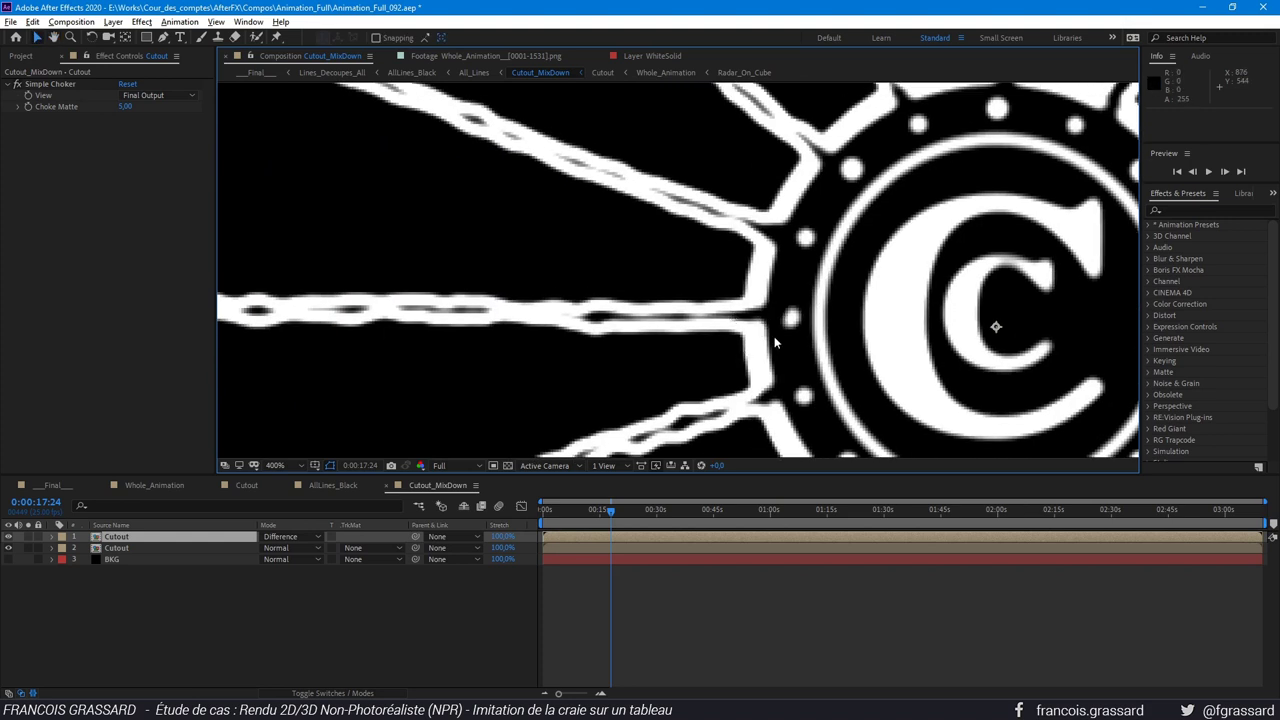
Frame the emblem and enter a Choke Matte of -5 on the selected Cutout layer.
key(comma)
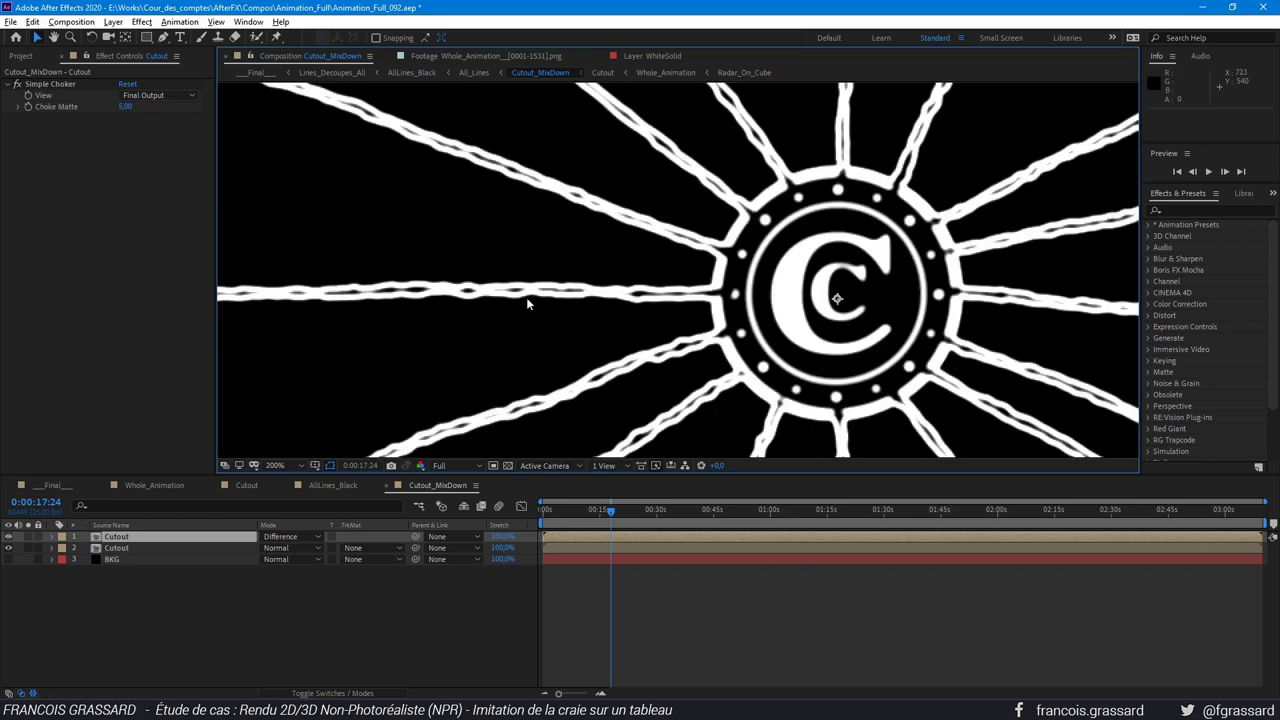
drag(637, 280, 424, 235)
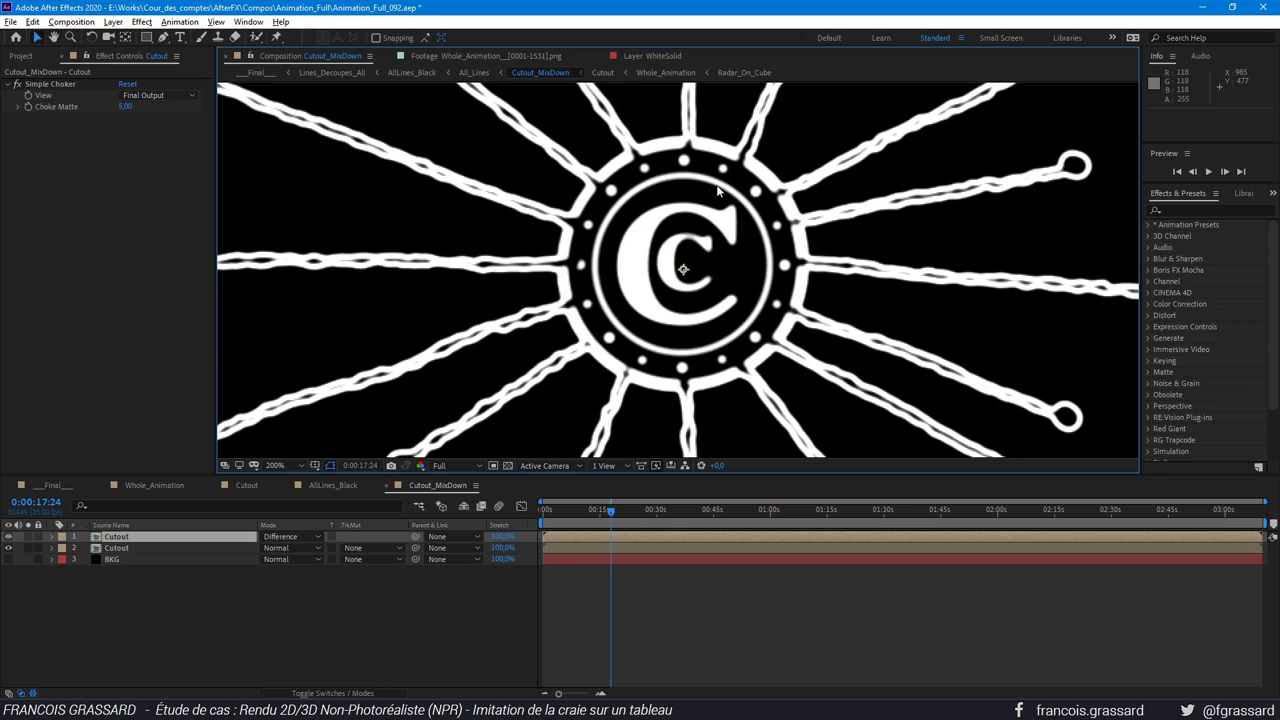
click(124, 108)
click(124, 108)
text(-5)
key(Return)
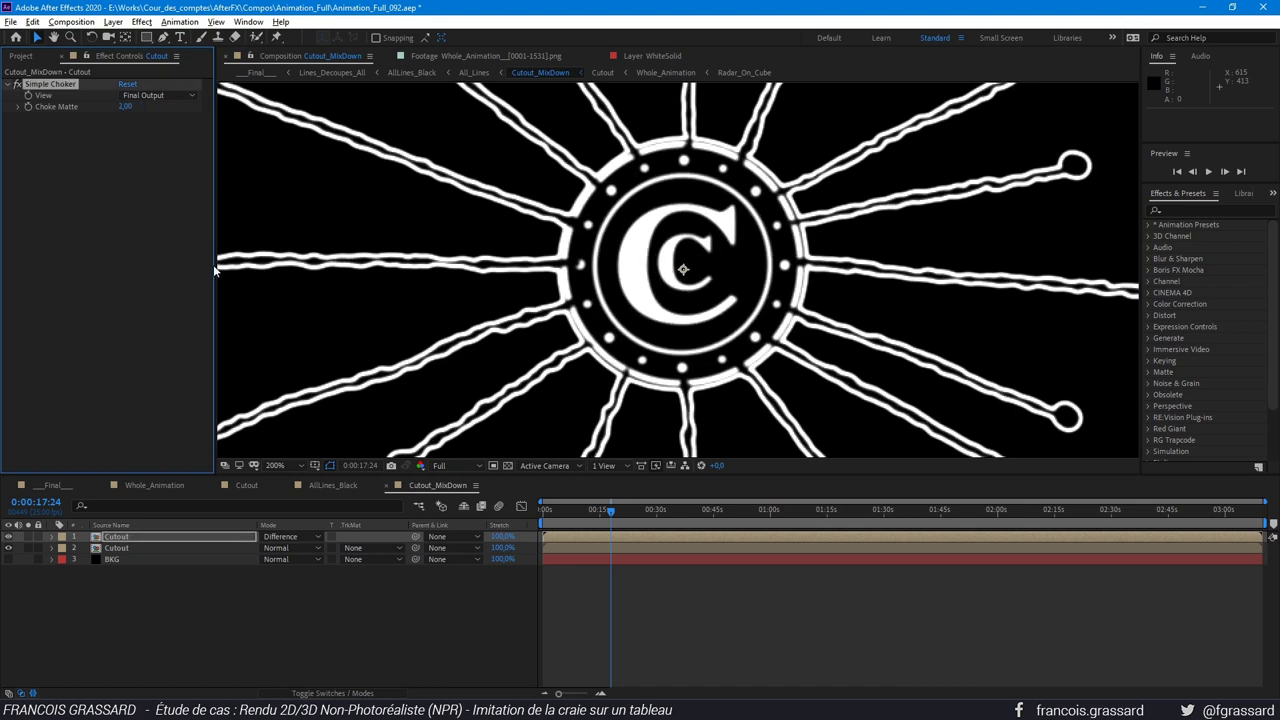
On the second Cutout layer, try Choke Matte values -2 and 0, then return to about -2.
click(130, 548)
click(124, 108)
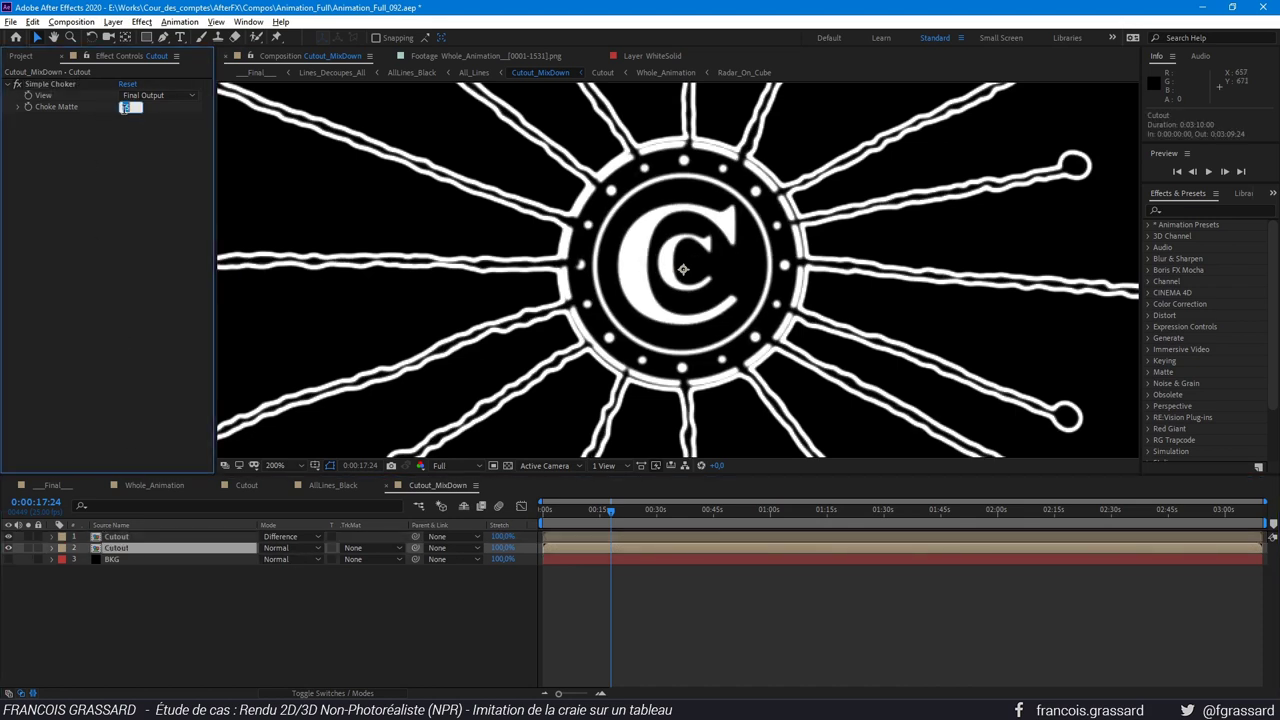
text(-2)
key(Return)
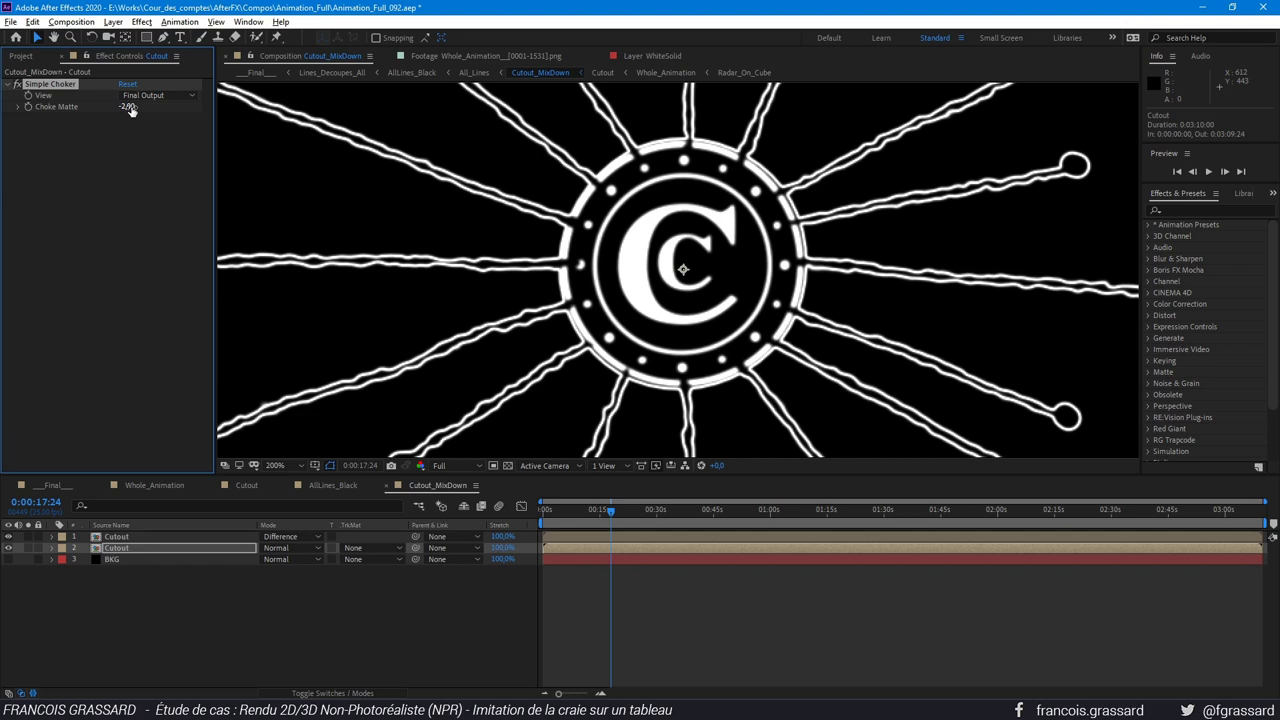
click(128, 106)
text(0)
key(Return)
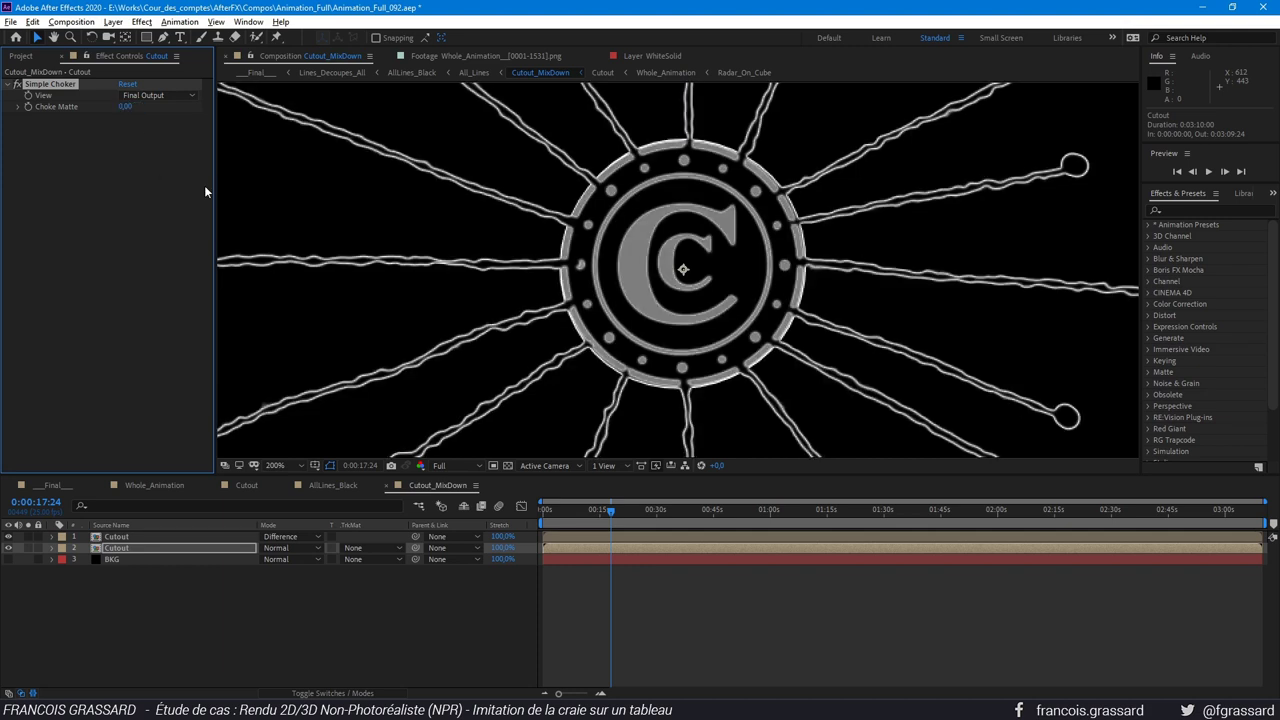
key(period)
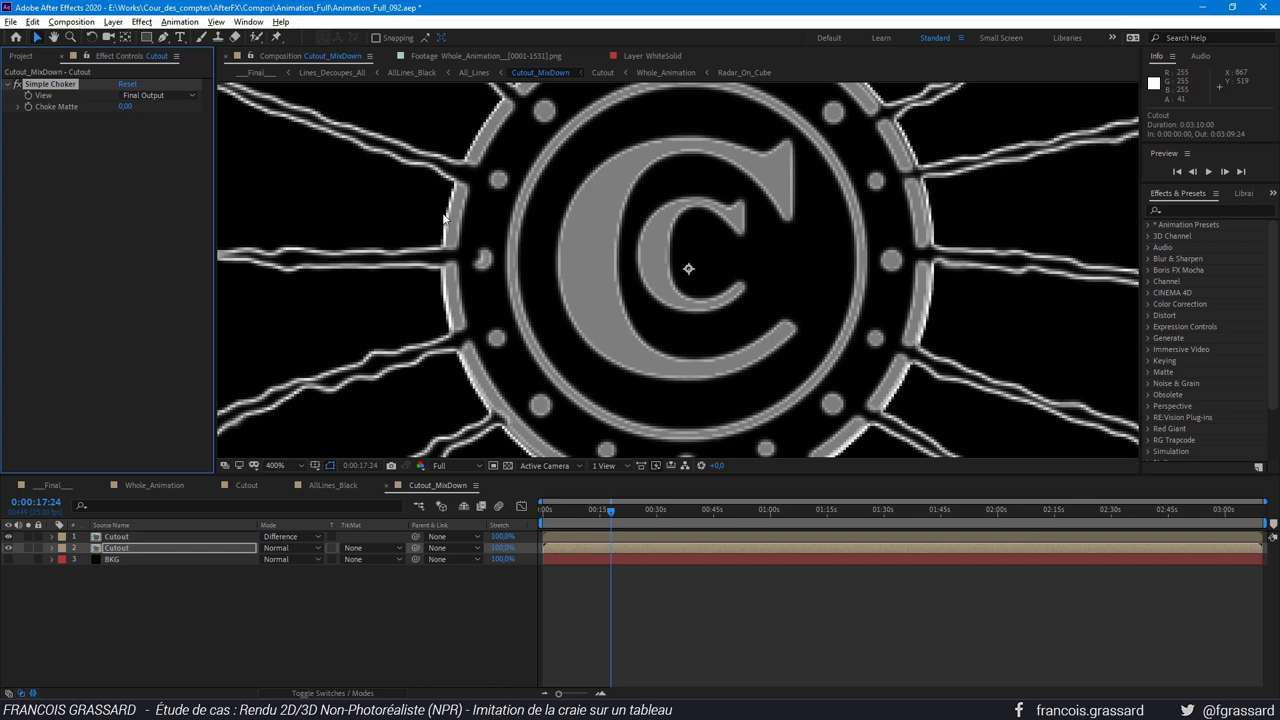
drag(125, 106, 158, 116)
Set the lower Cutout's Choke Matte to -5 and the upper Cutout's to 5.
click(129, 107)
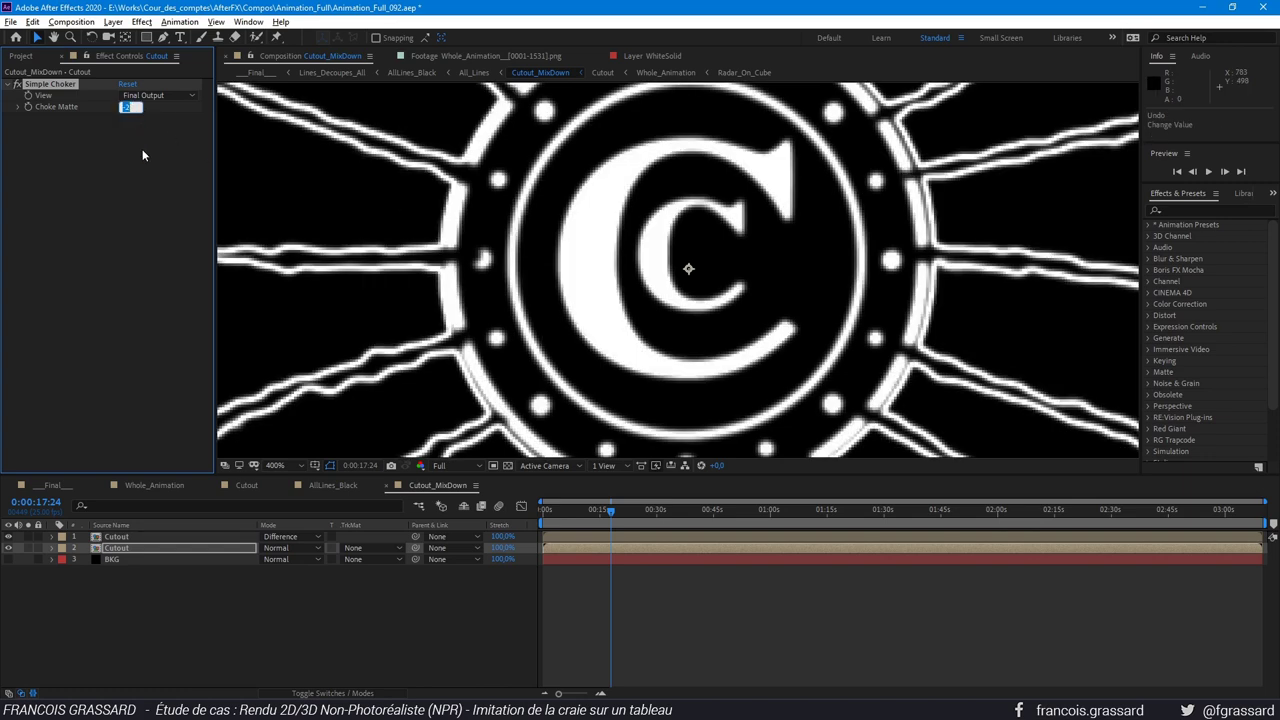
text(-5)
key(Return)
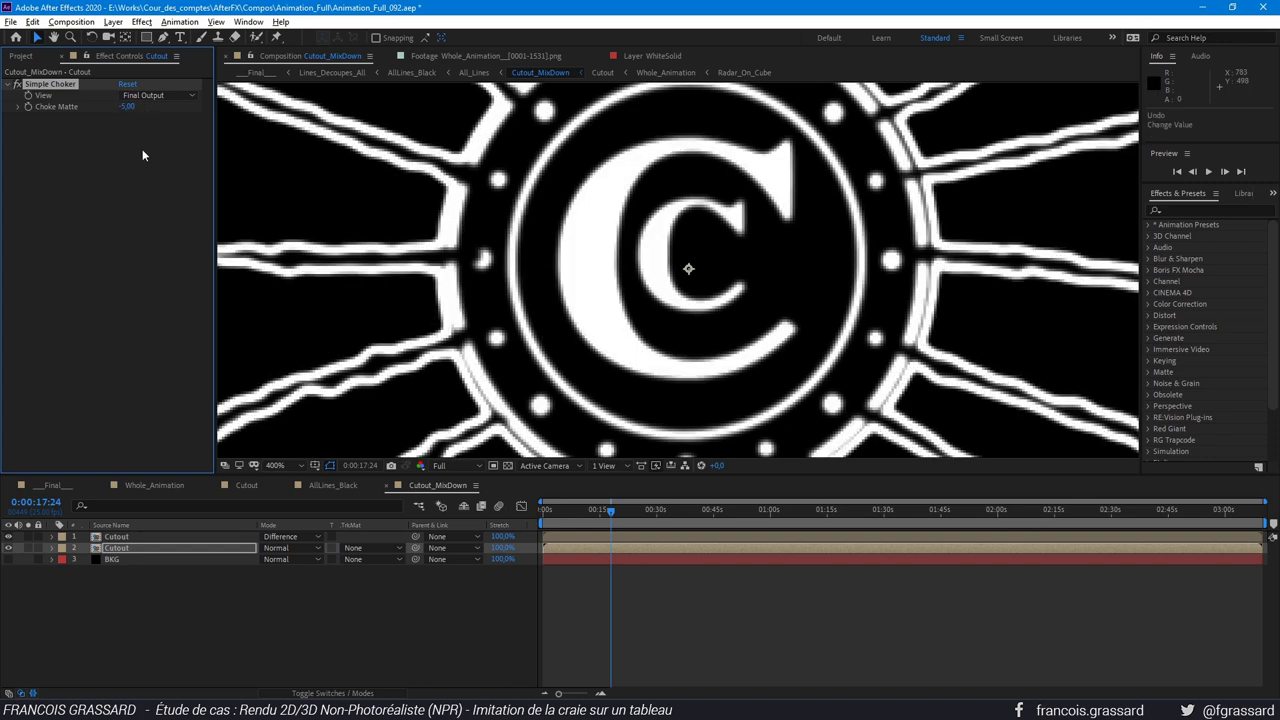
click(120, 536)
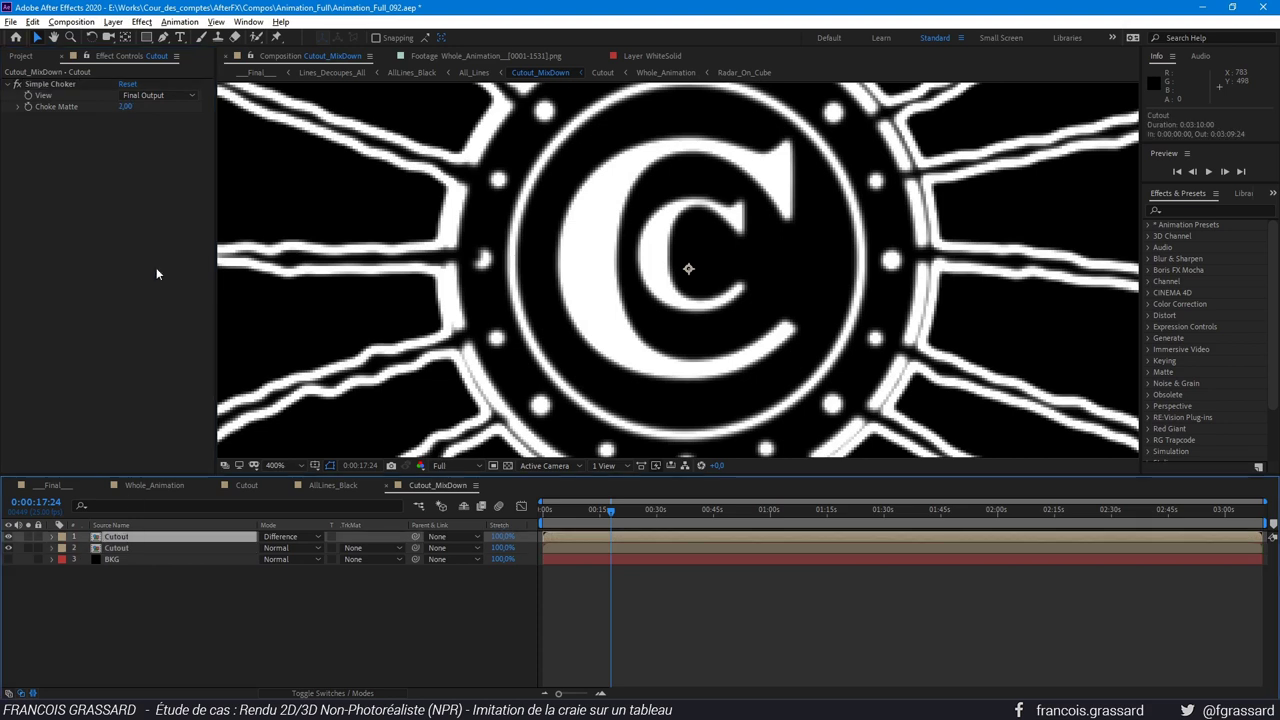
click(125, 106)
text(5)
key(Return)
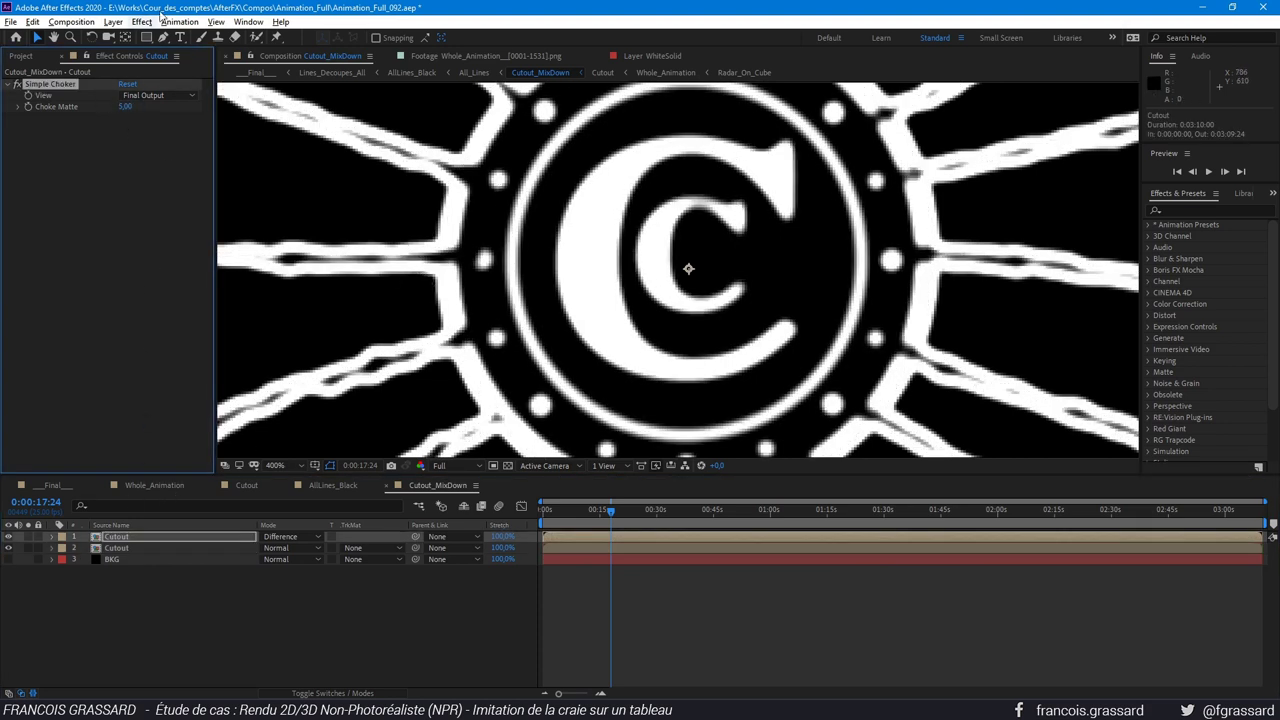
click(145, 21)
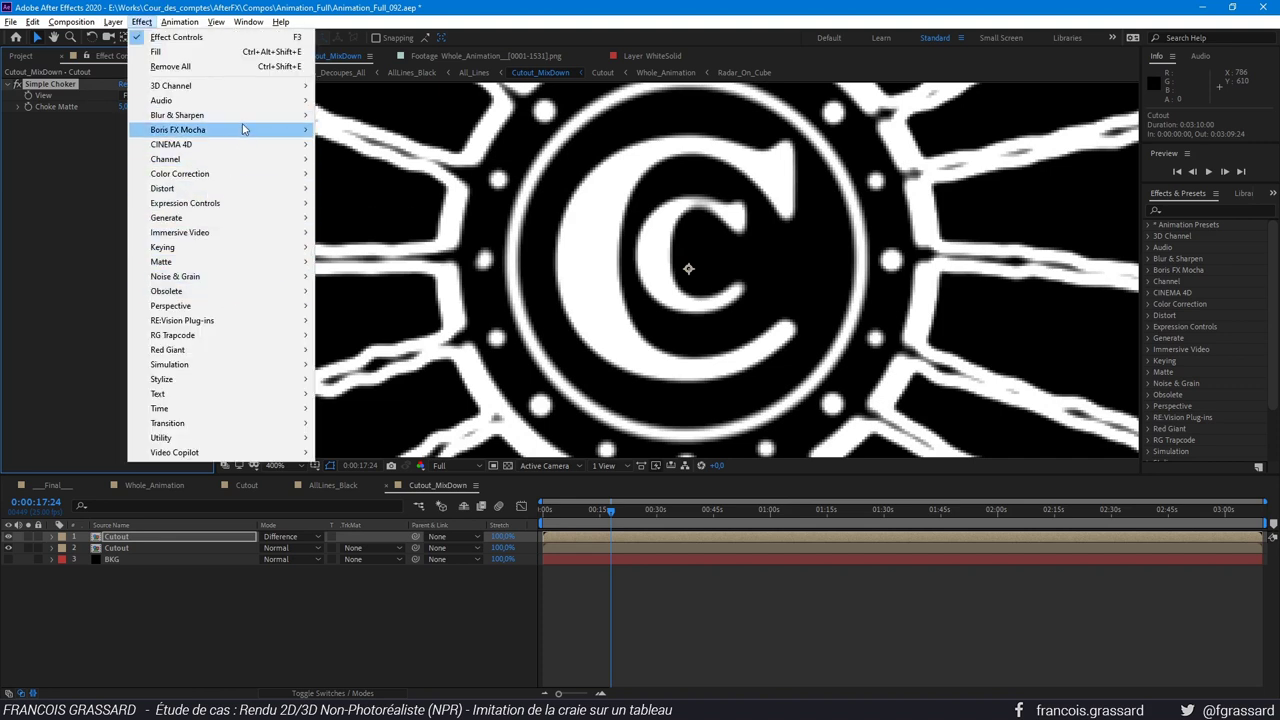
mouse_move(241, 117)
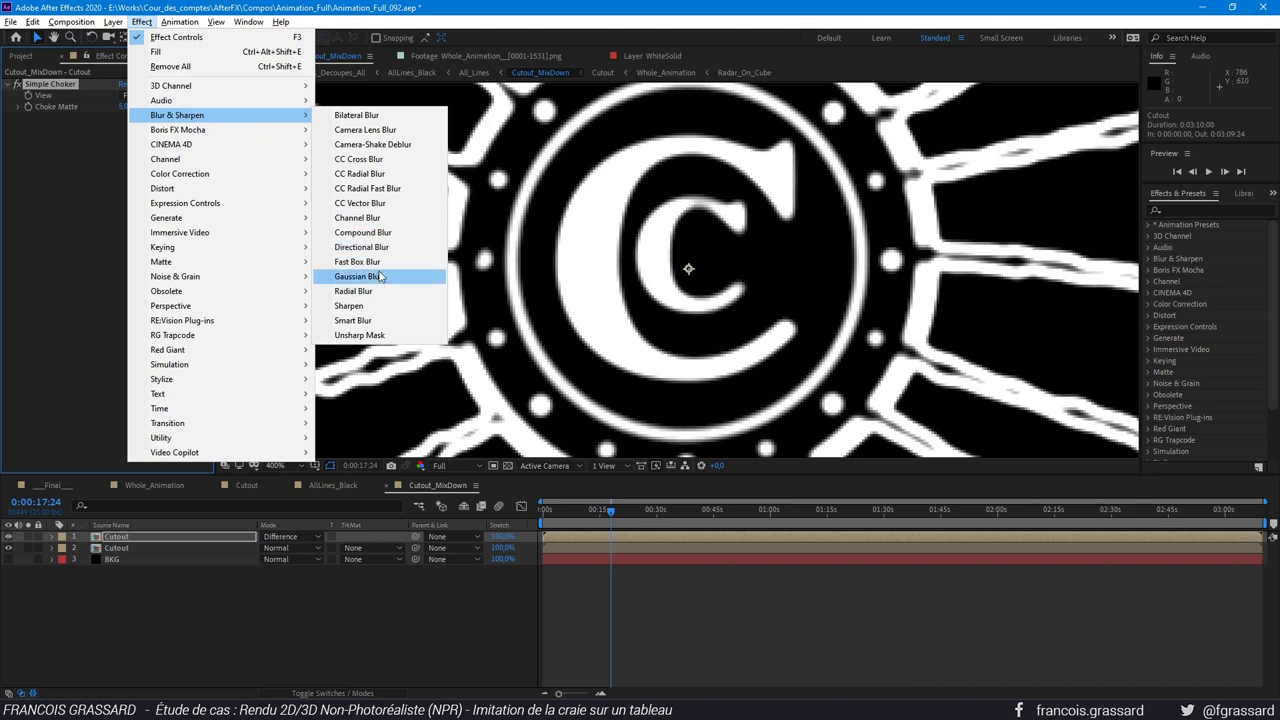
click(380, 277)
click(122, 152)
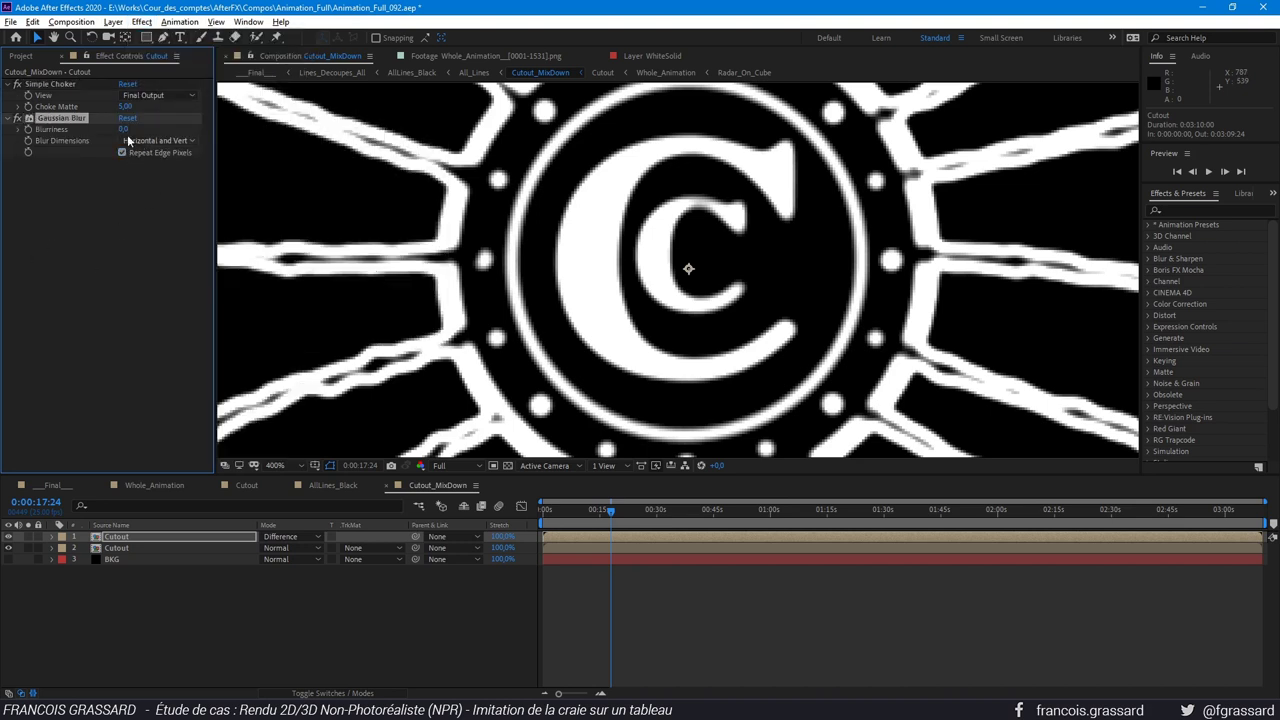
mouse_move(123, 129)
mouse_down()
mouse_move(213, 139)
mouse_move(151, 142)
mouse_up()
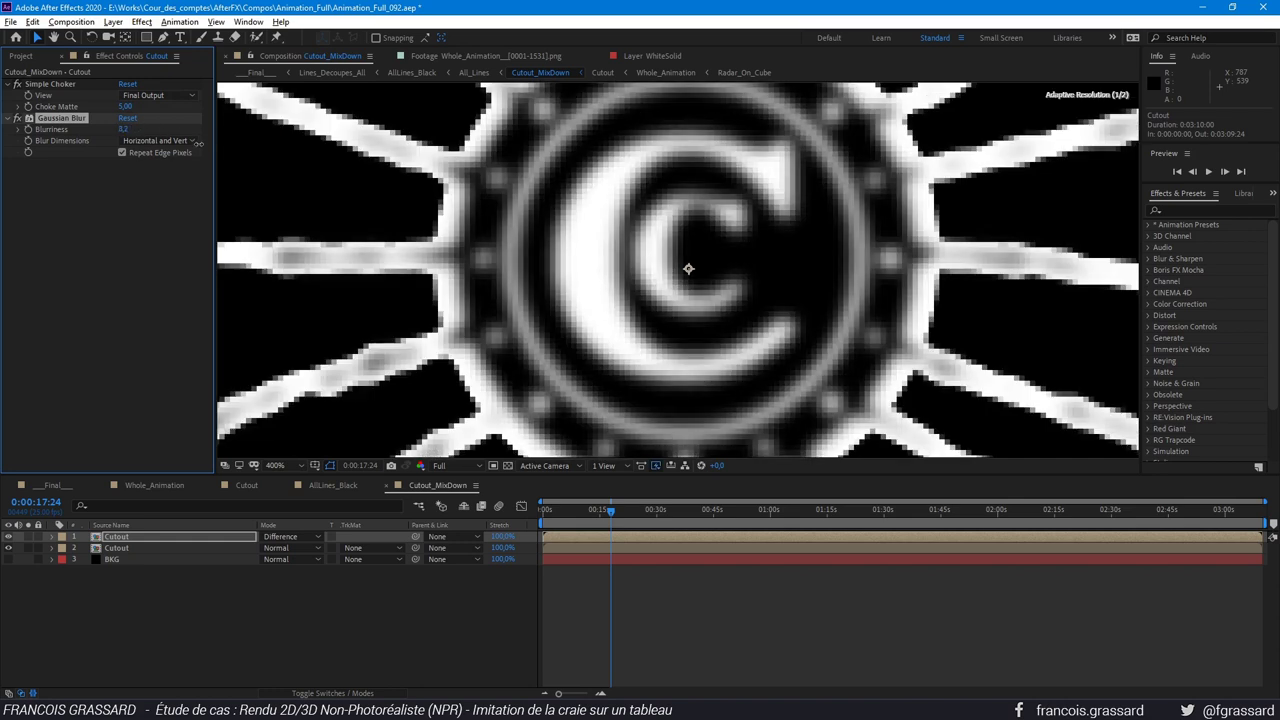
click(124, 129)
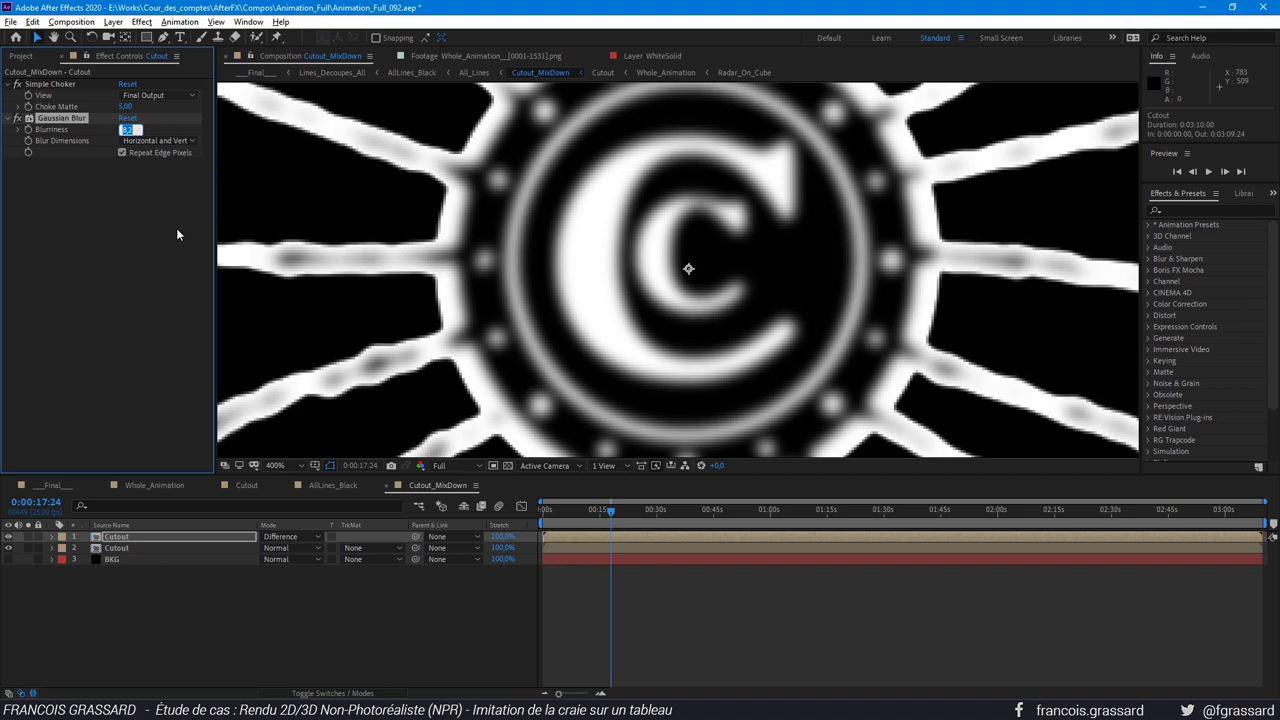
text(8)
key(Return)
key(comma)
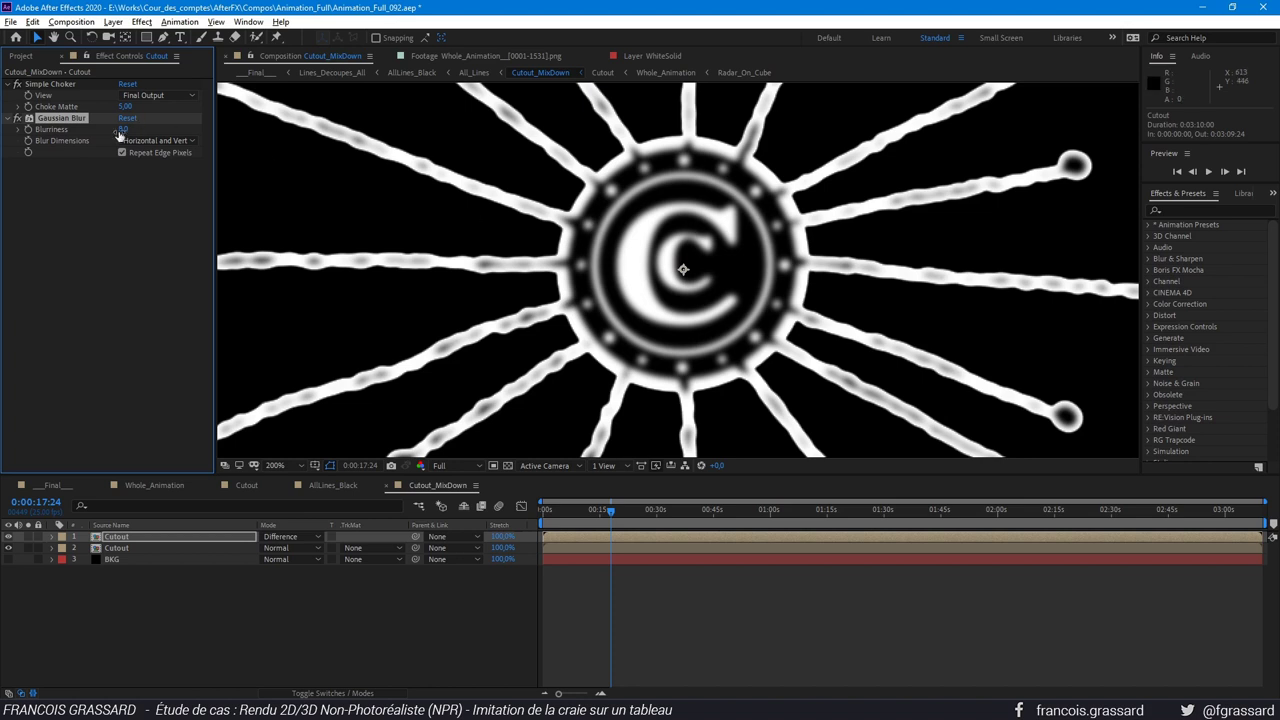
click(51, 119)
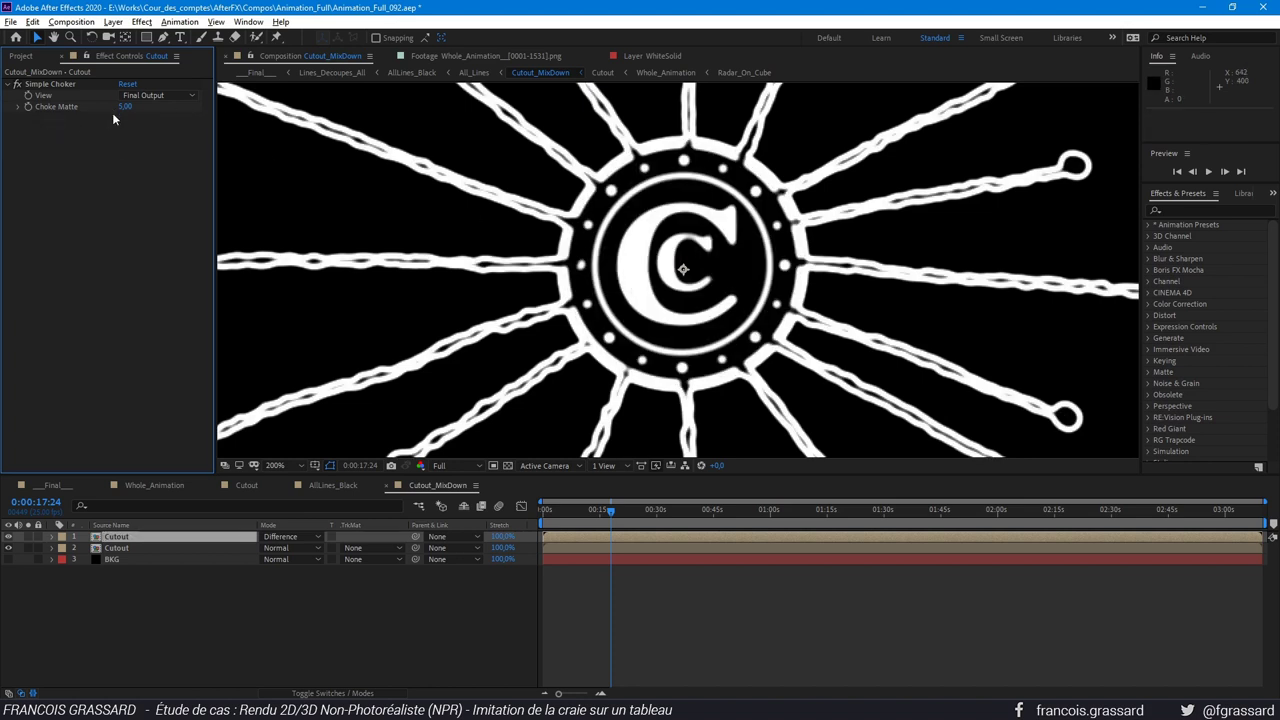
Deselect the layers and turn on the transparency grid to check the alpha.
click(112, 552)
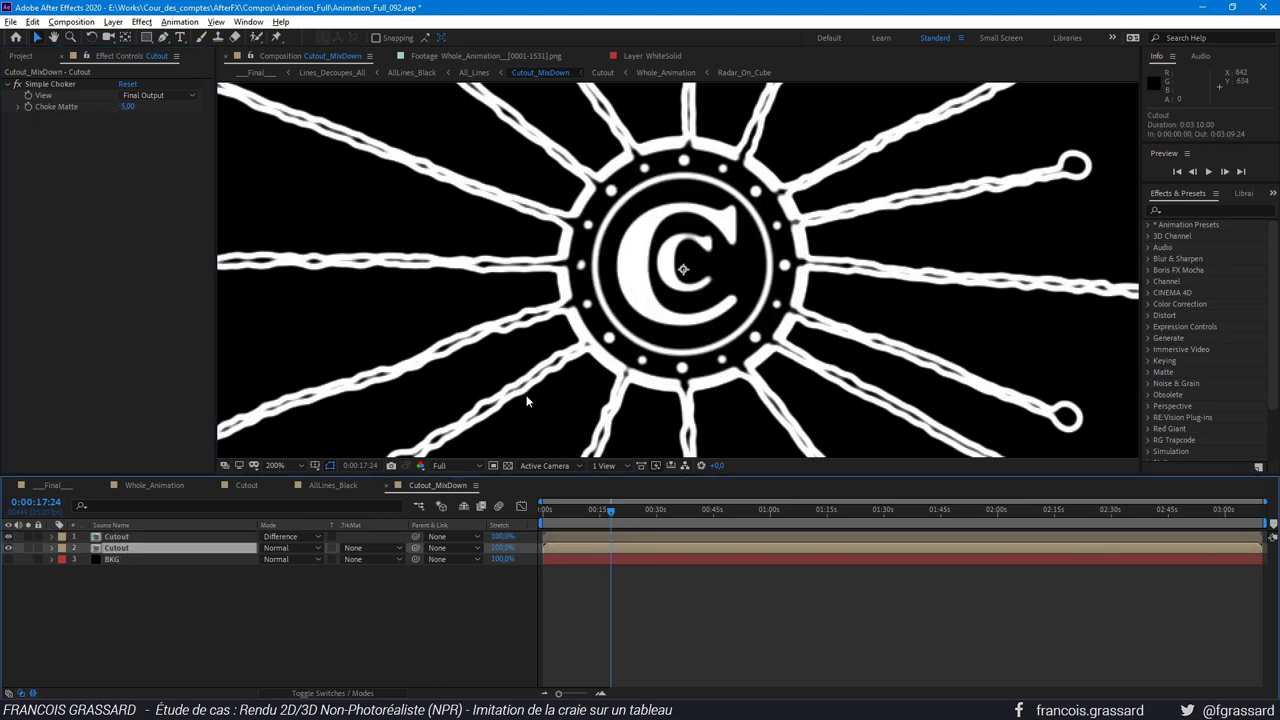
click(908, 578)
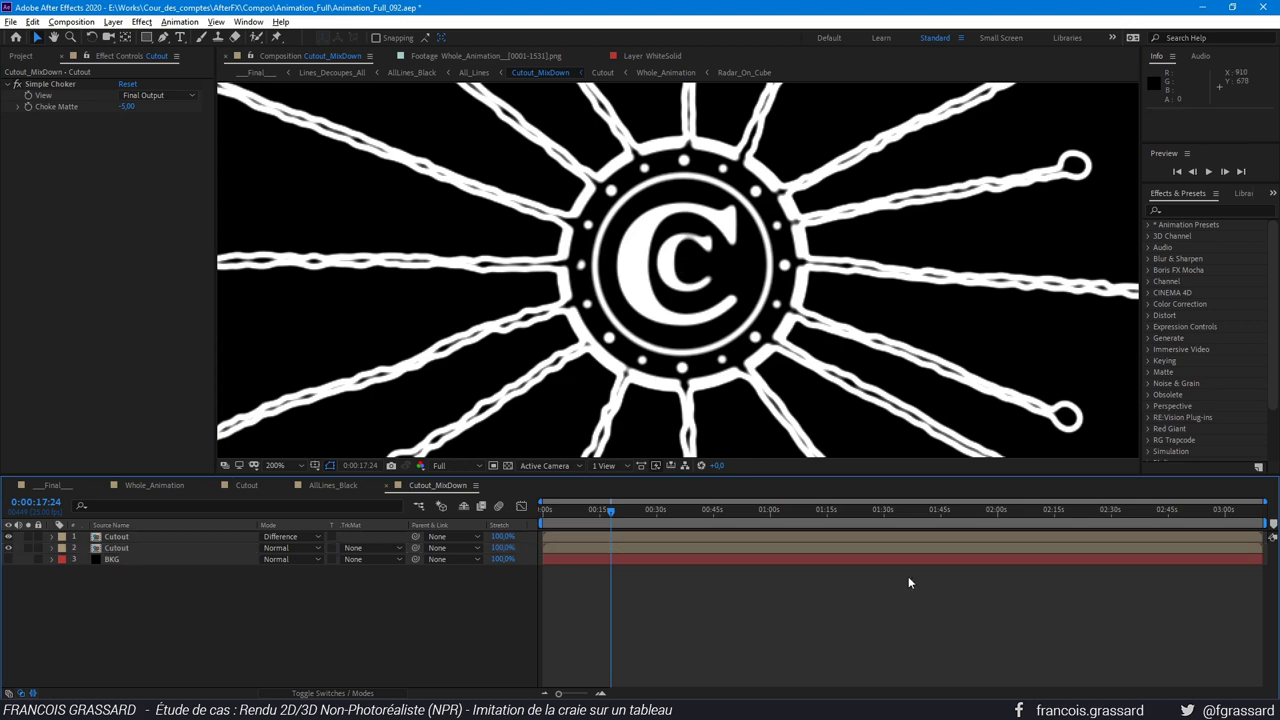
key(Tab)
click(507, 466)
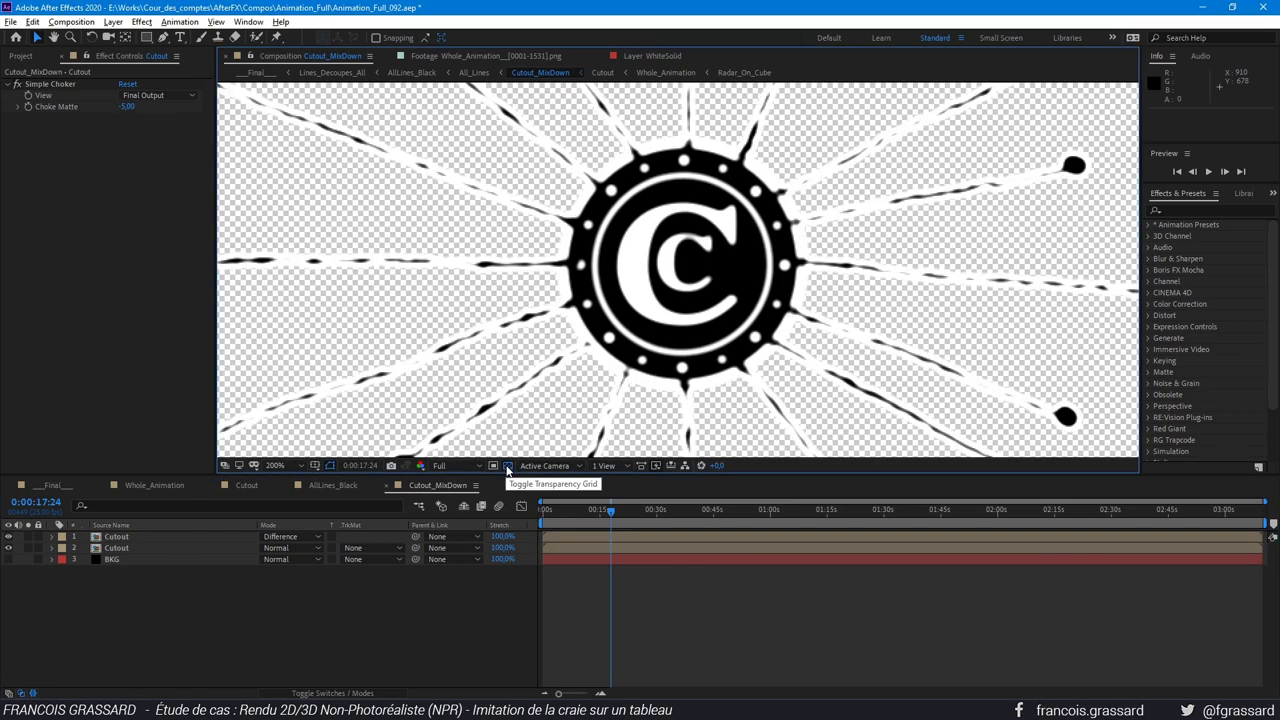
Turn the BKG layer's visibility back on so the outlines sit on black.
click(135, 537)
click(133, 549)
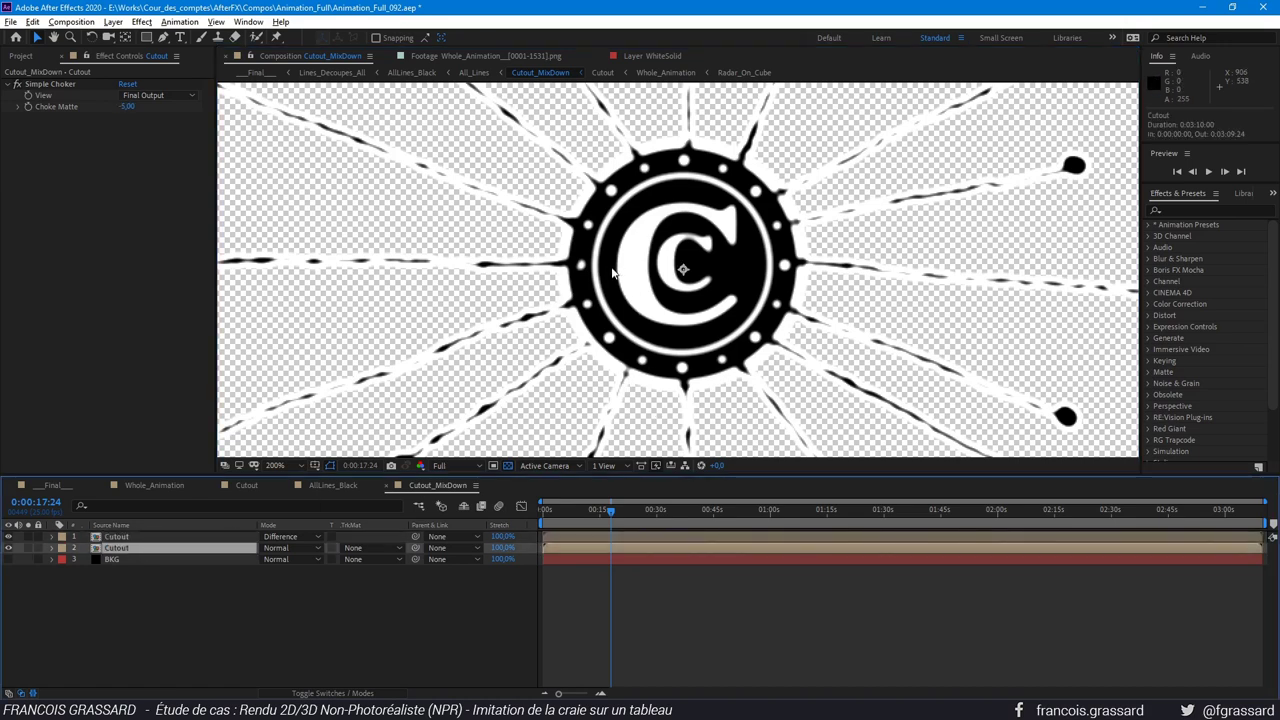
click(138, 559)
click(8, 560)
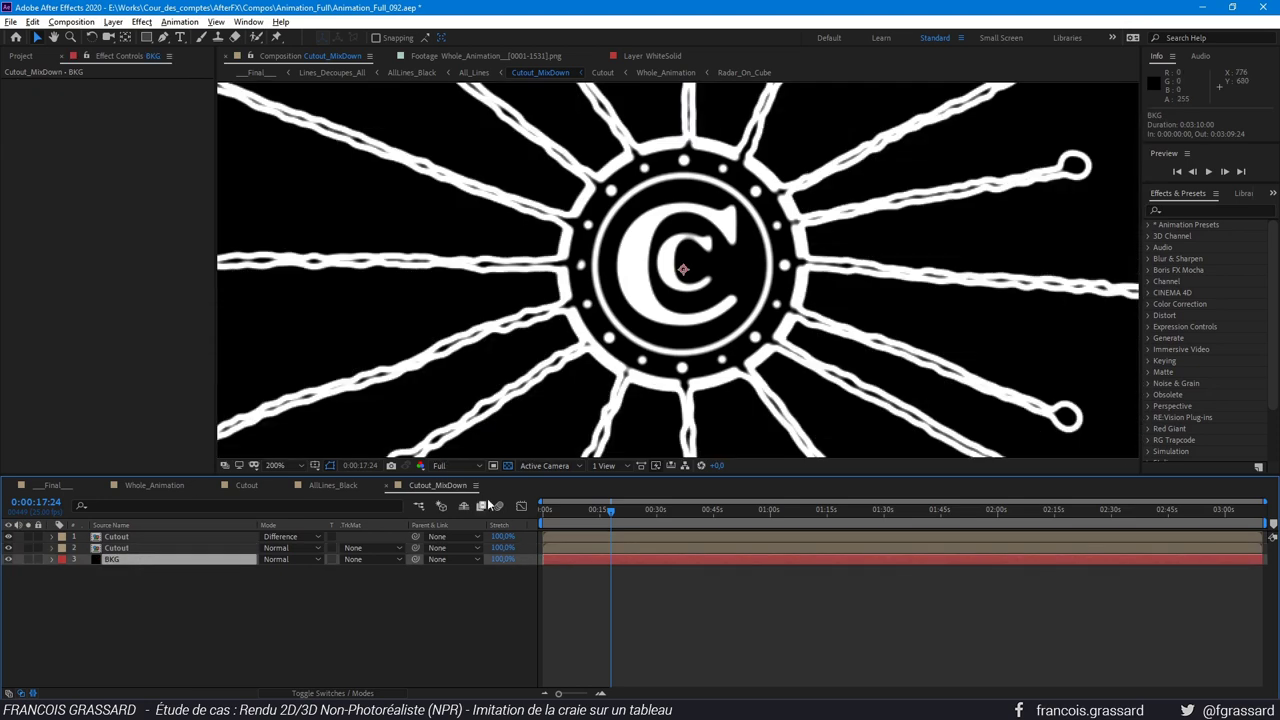
scroll(569, 366, down, 2)
scroll(586, 318, down, 2)
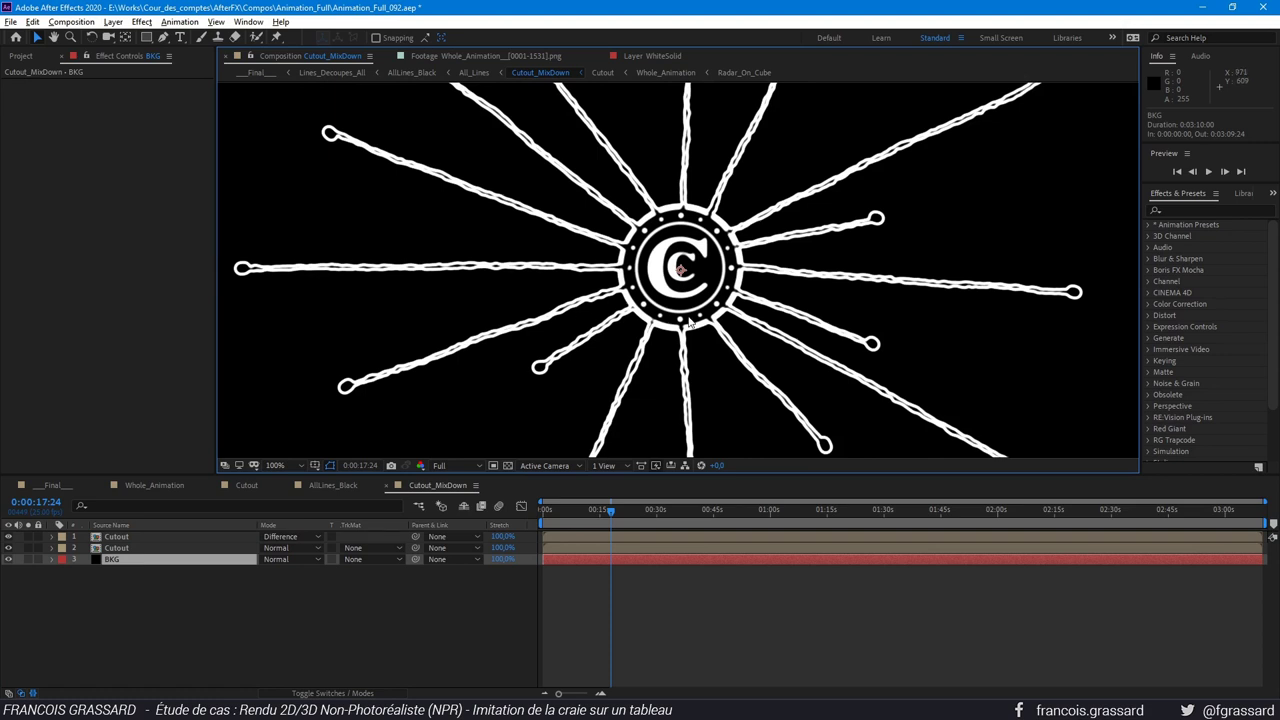
double_click(129, 539)
double_click(133, 538)
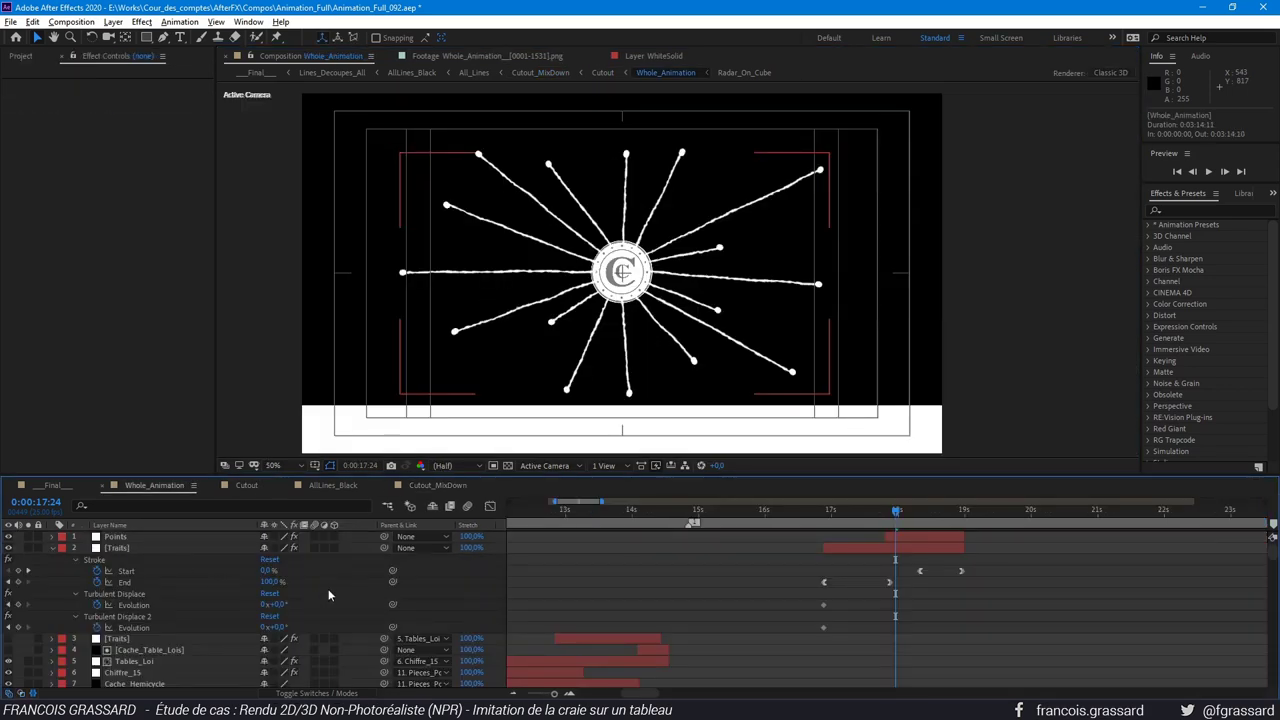
key(Tab)
click(512, 545)
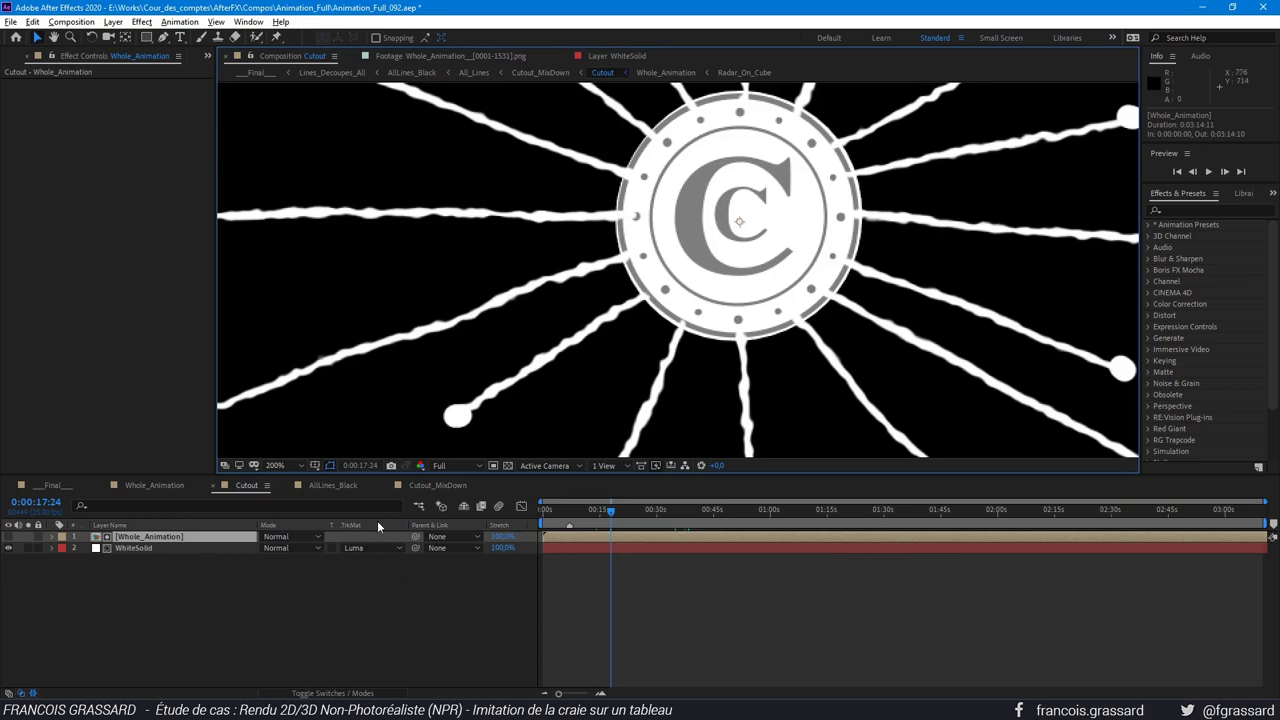
click(136, 548)
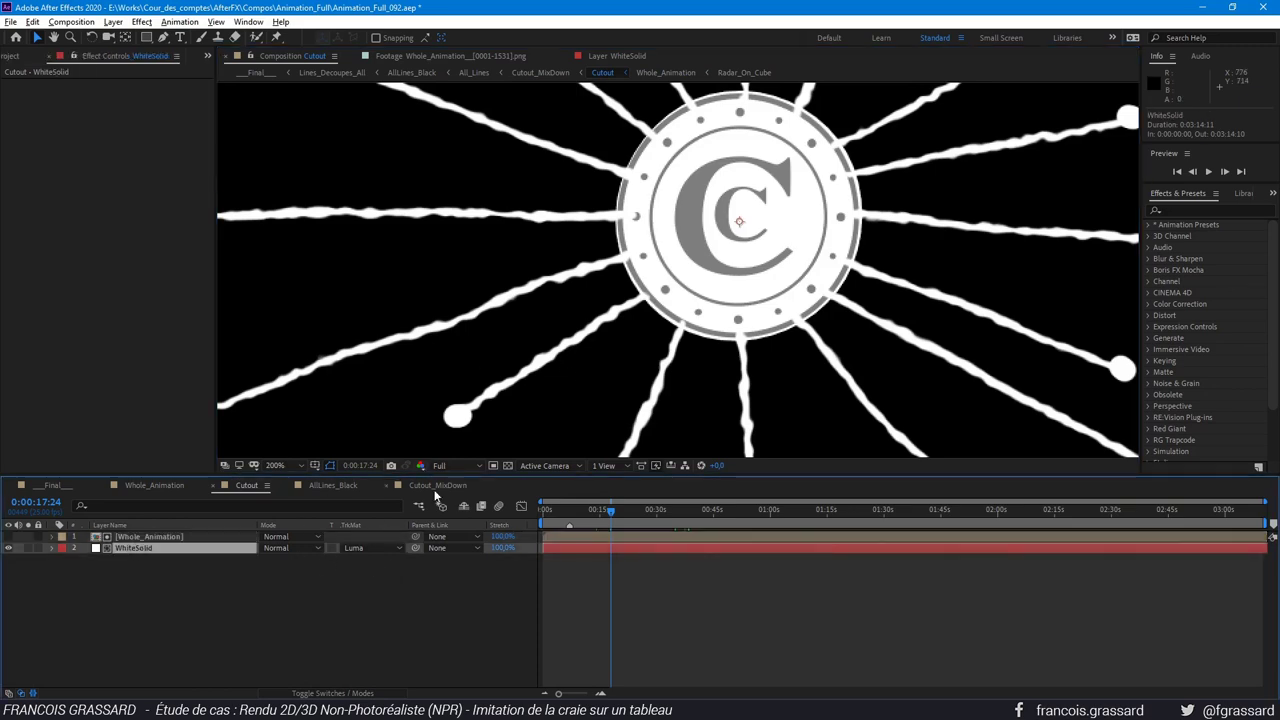
click(503, 469)
click(503, 469)
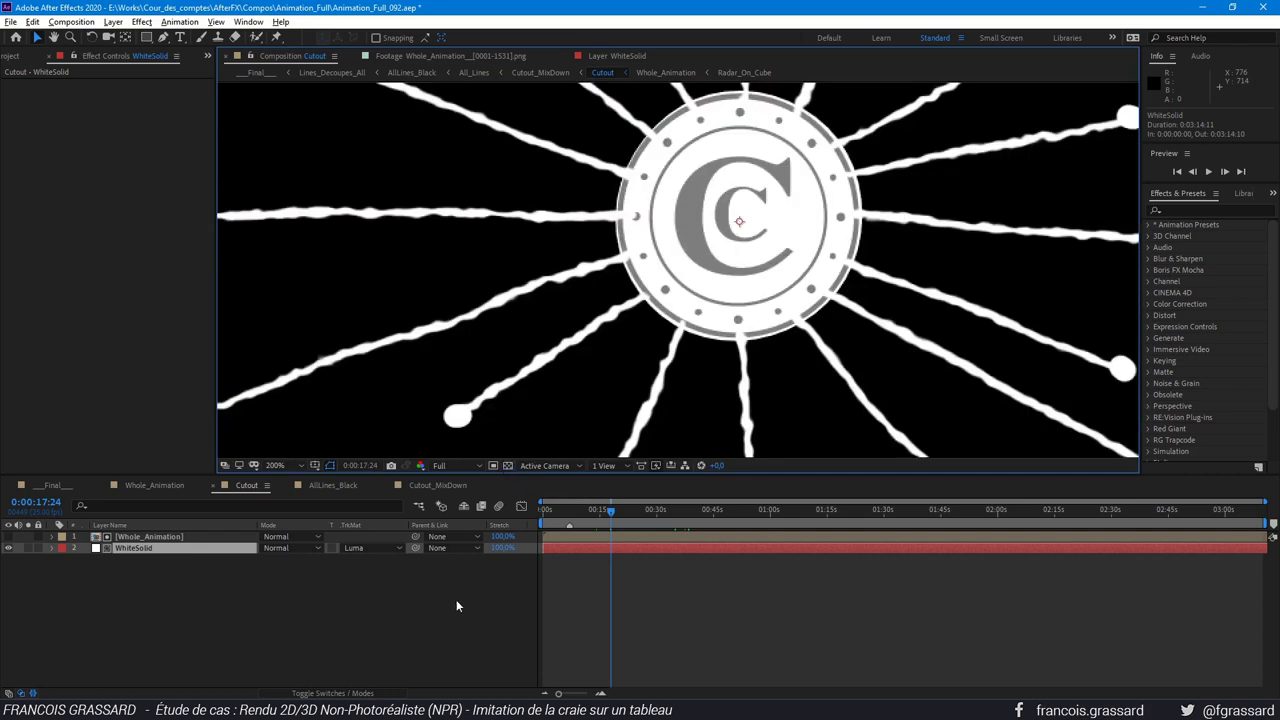
key(Tab)
click(374, 601)
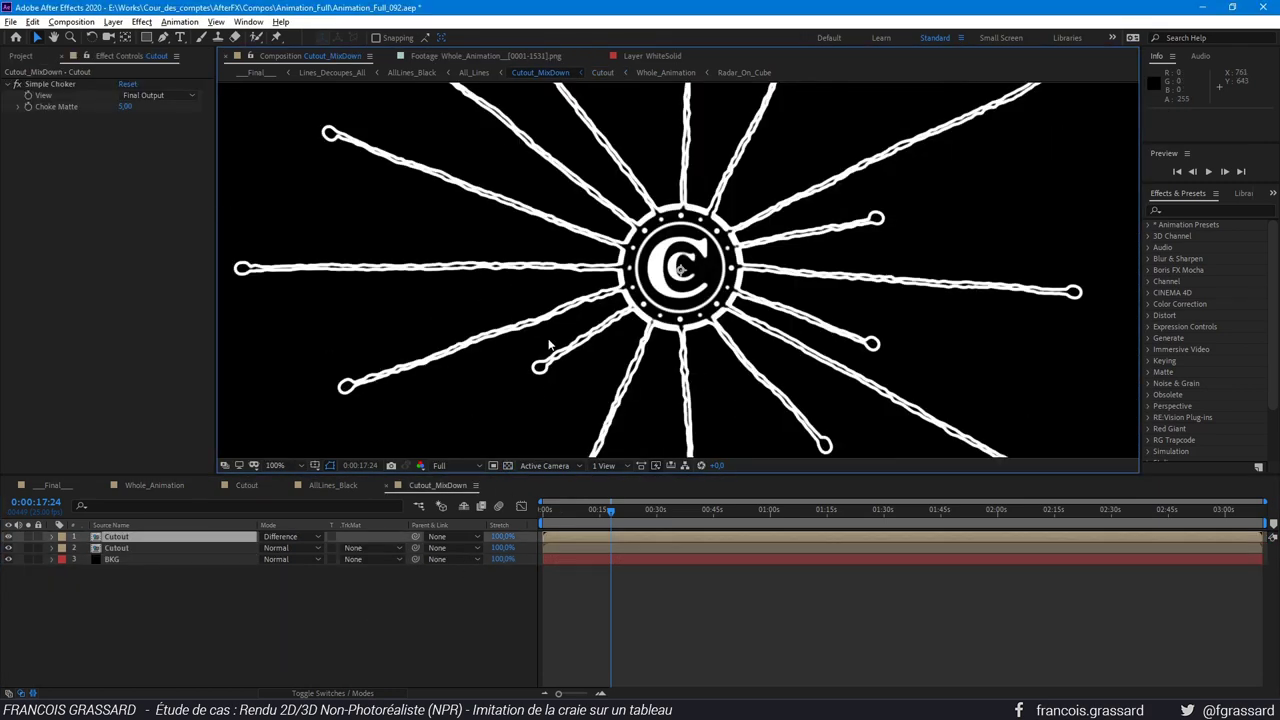
click(56, 85)
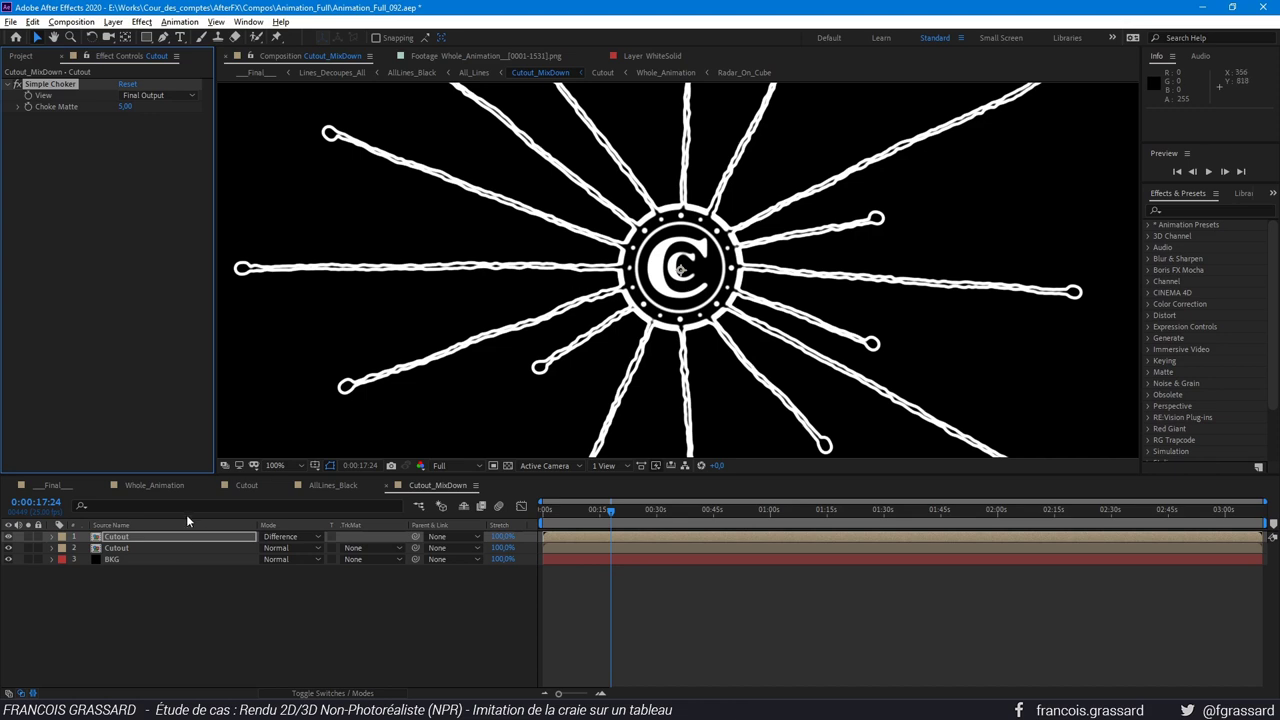
key(period)
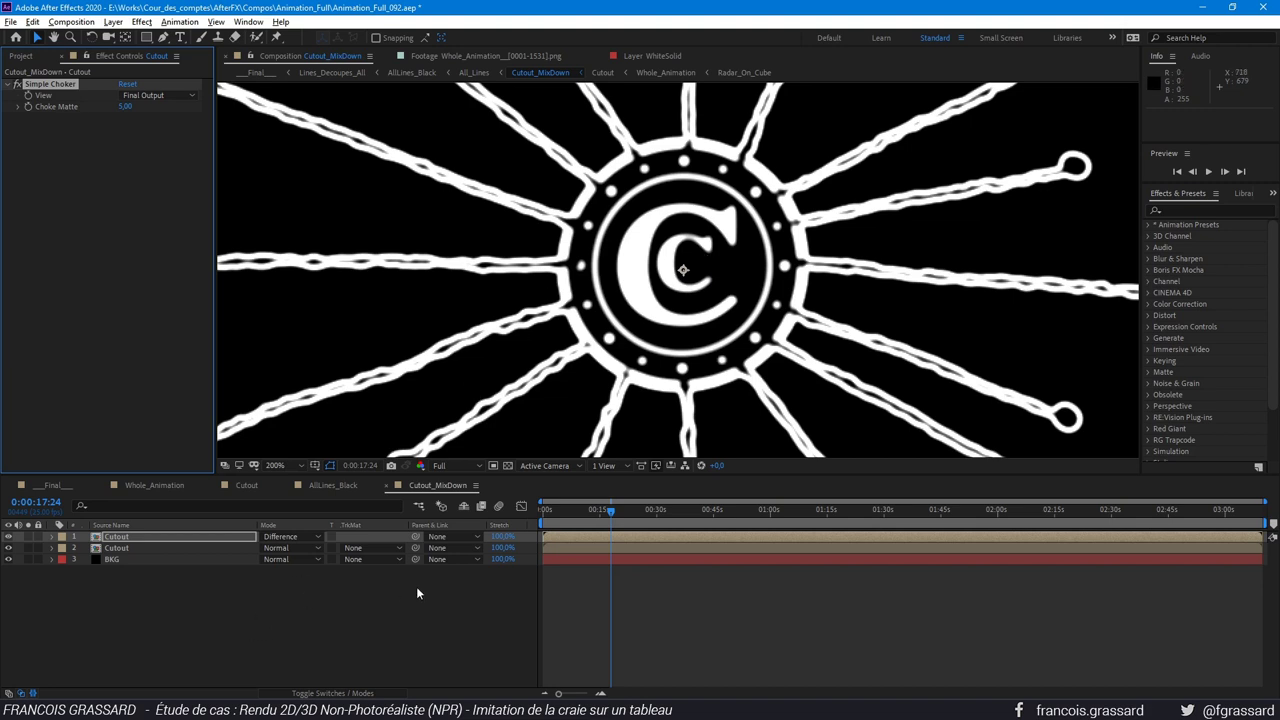
click(417, 594)
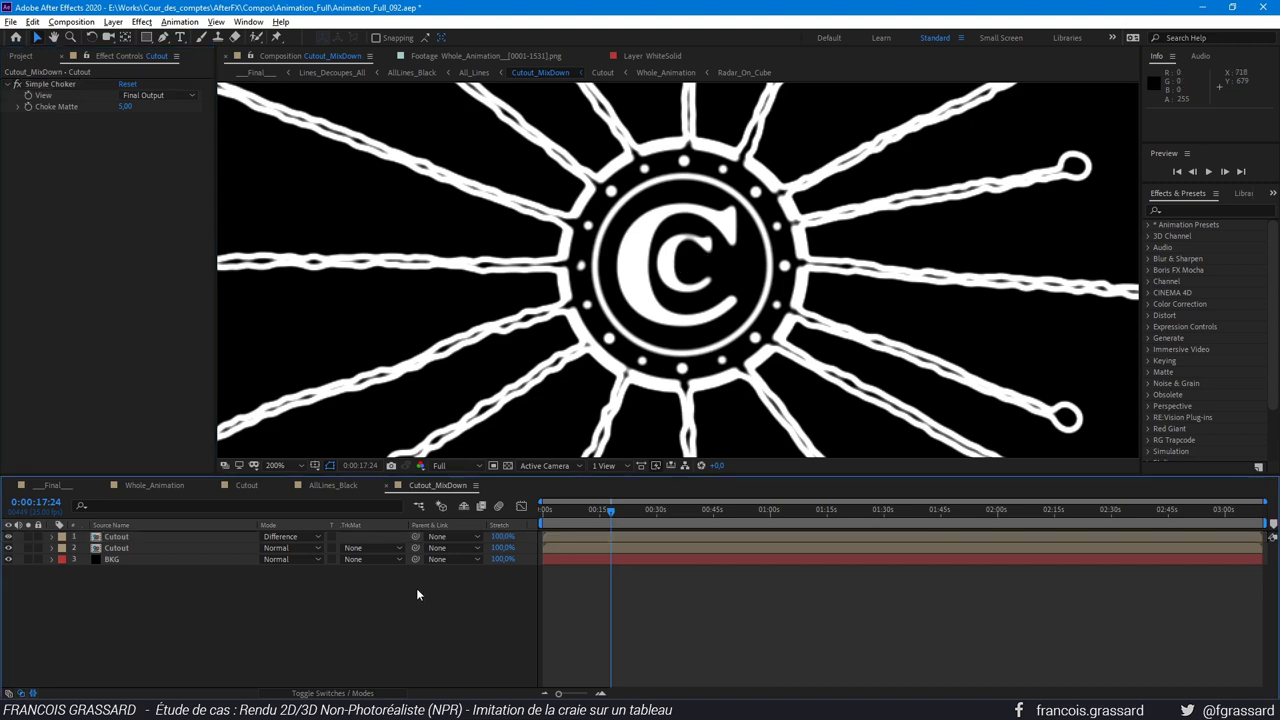
key(Tab)
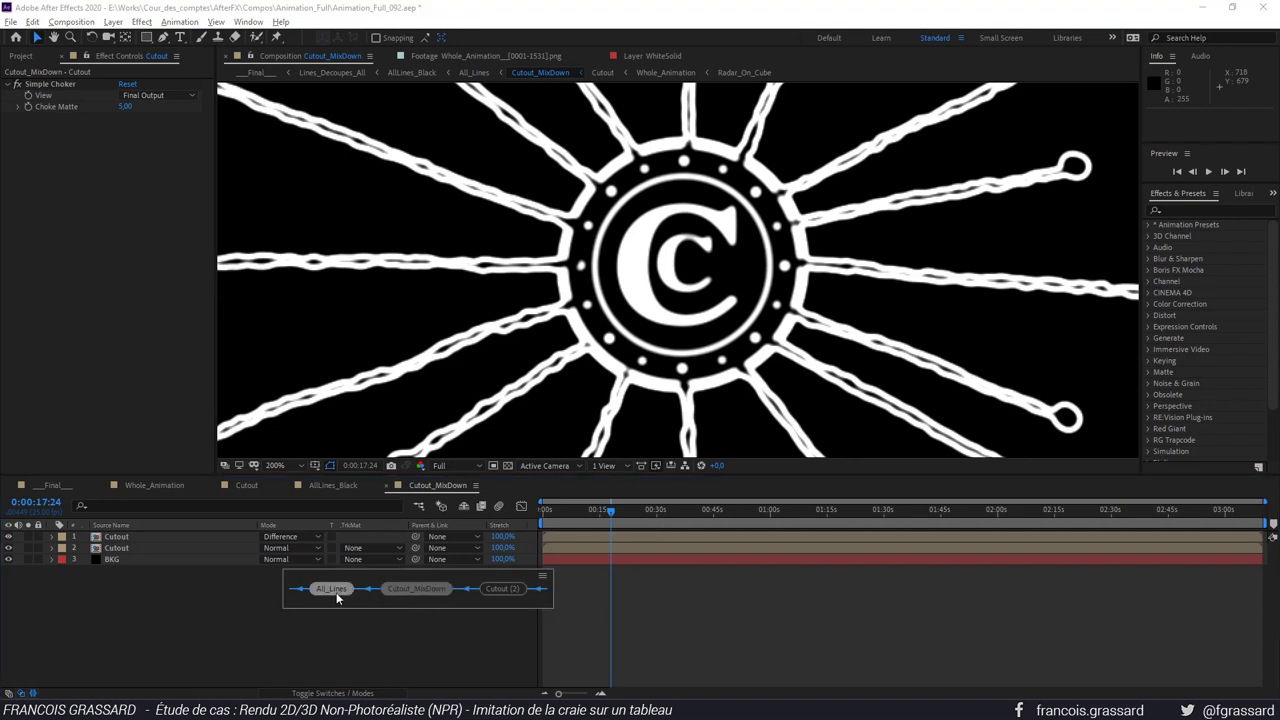
click(336, 590)
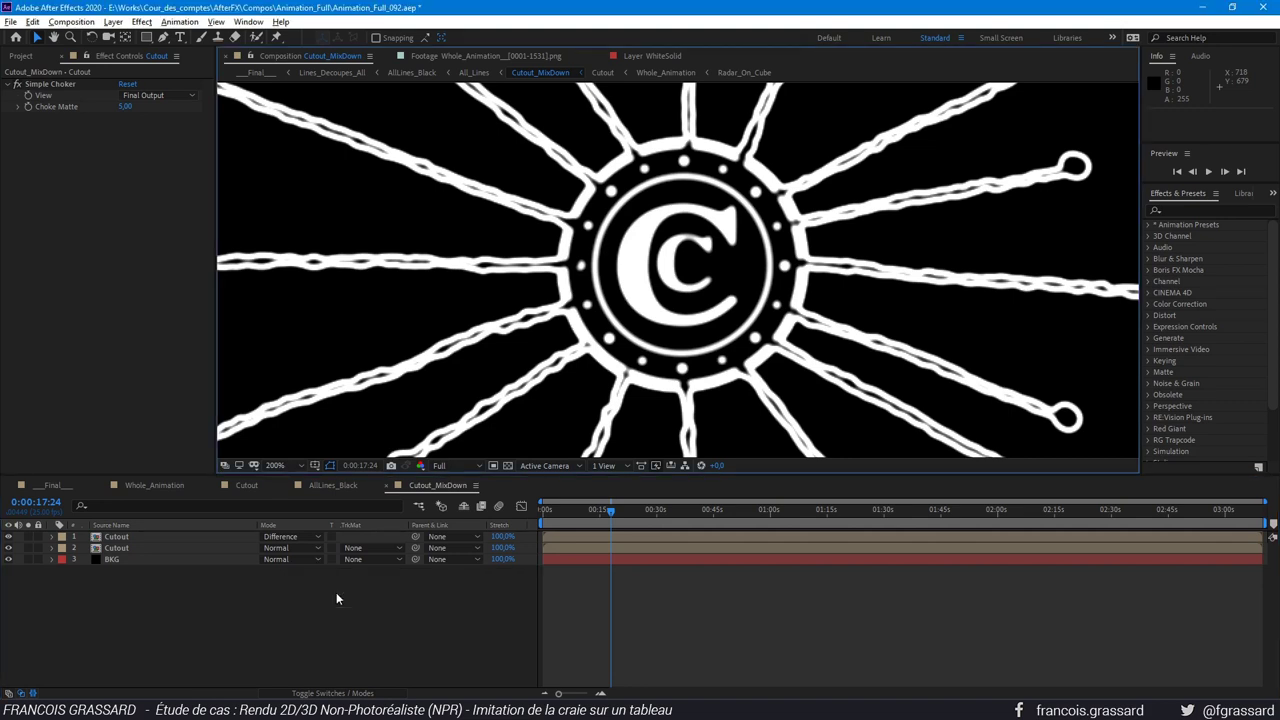
click(120, 536)
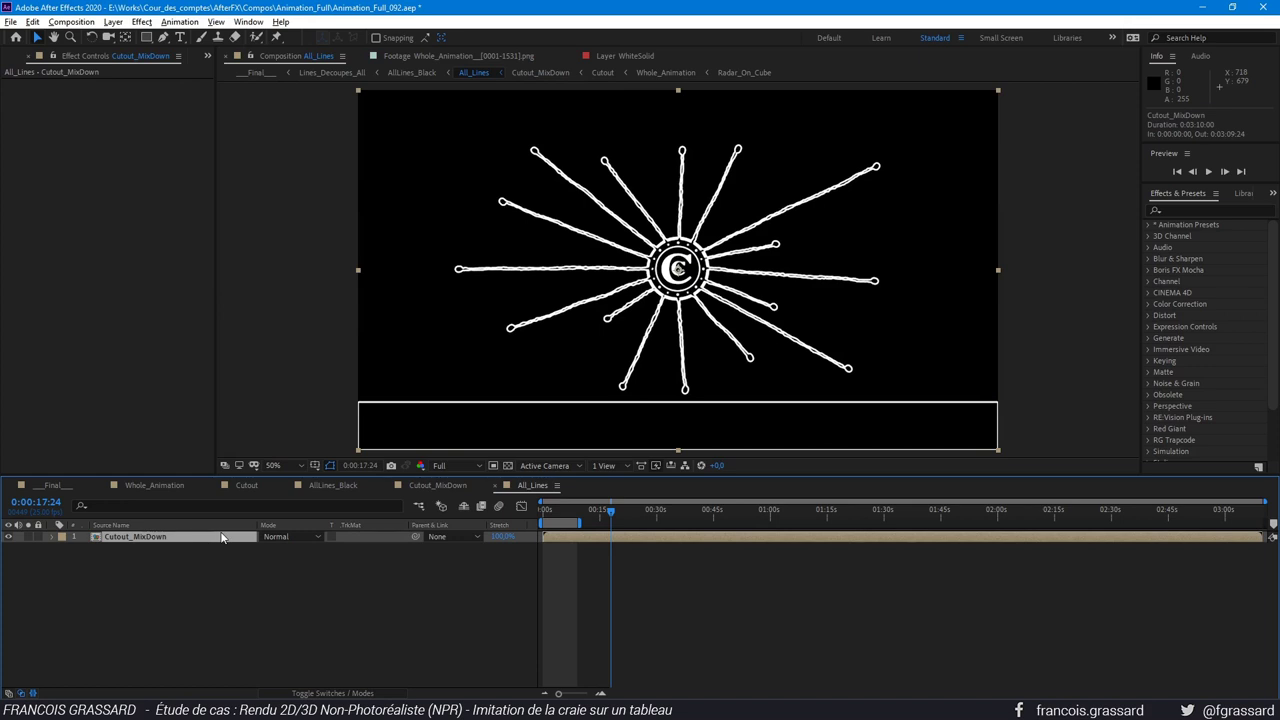
click(749, 554)
scroll(434, 357, up, 1)
scroll(465, 309, up, 1)
drag(465, 309, 811, 269)
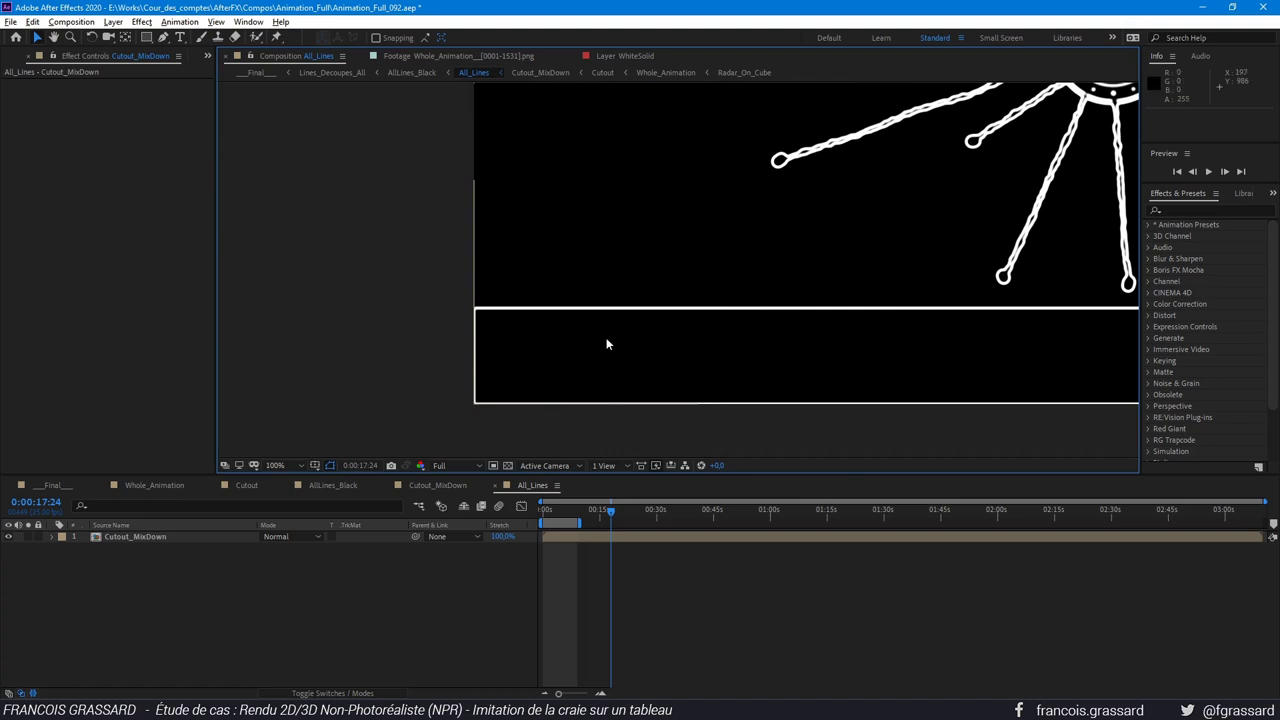
mouse_move(606, 346)
mouse_down()
mouse_move(408, 374)
mouse_move(424, 354)
mouse_up()
scroll(532, 281, down, 2)
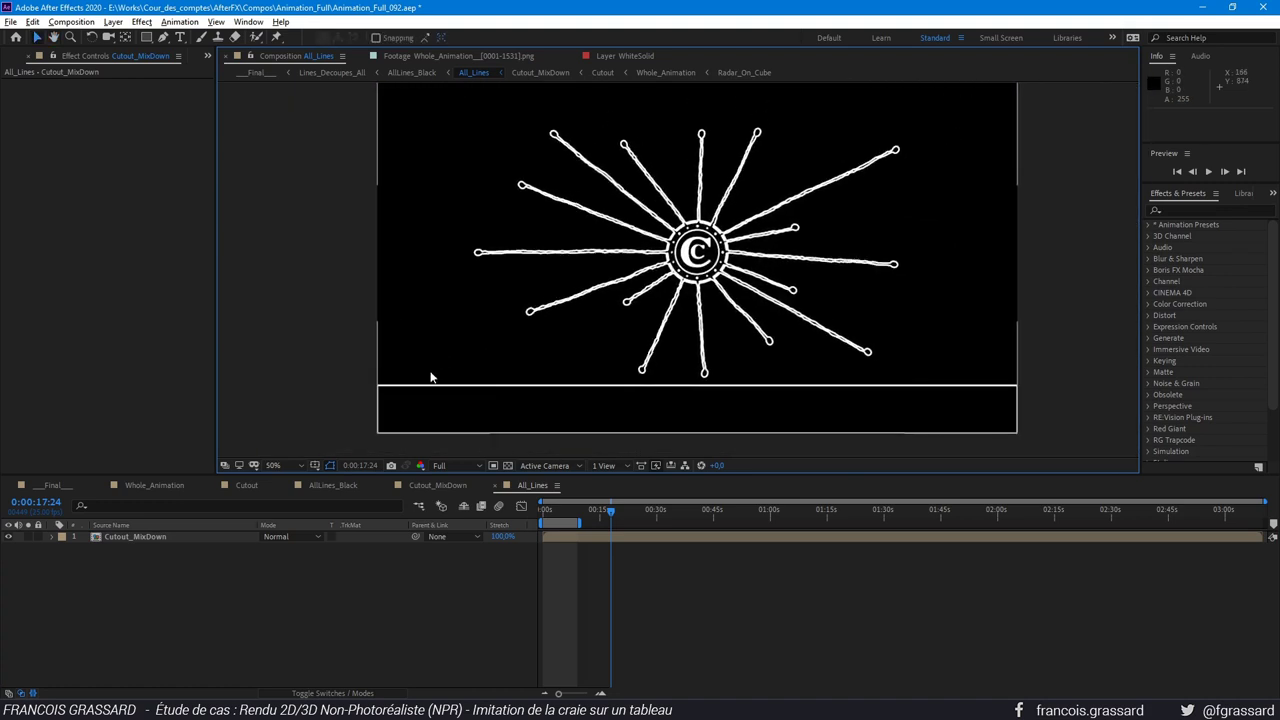
click(128, 536)
key(s)
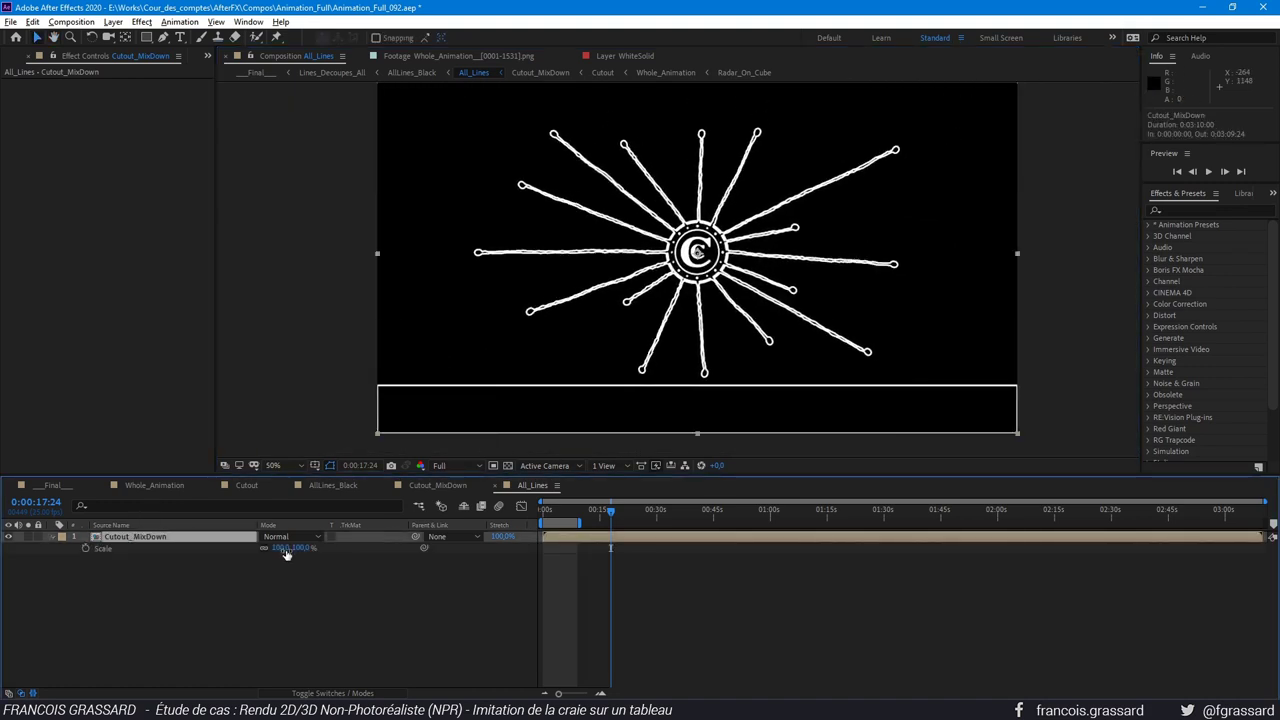
drag(284, 548, 300, 548)
click(306, 585)
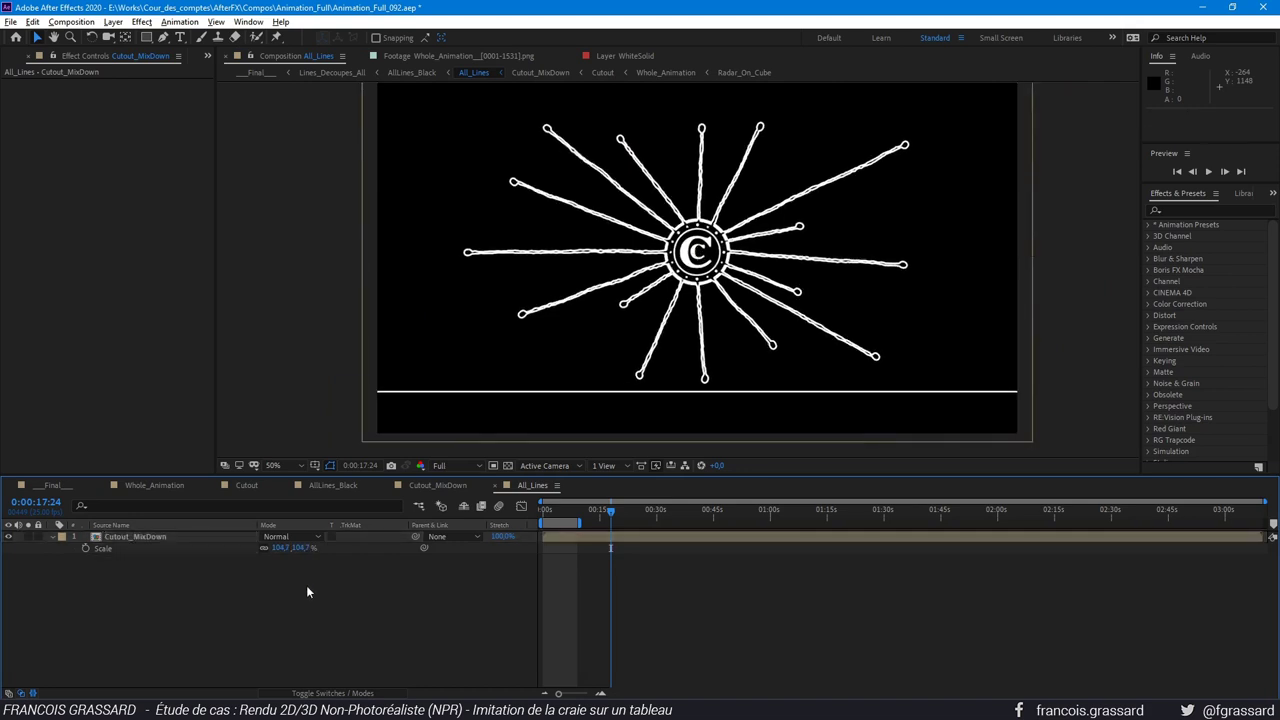
key(ctrl+z)
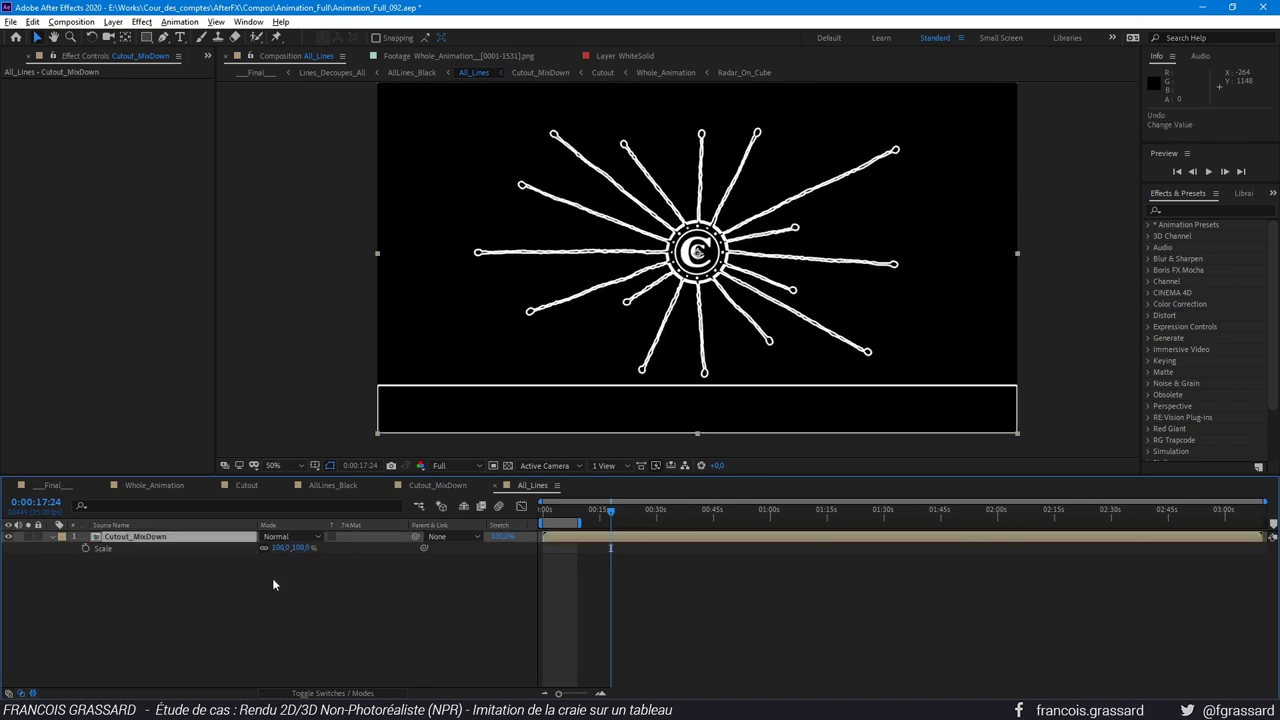
text(101)
key(Return)
click(280, 548)
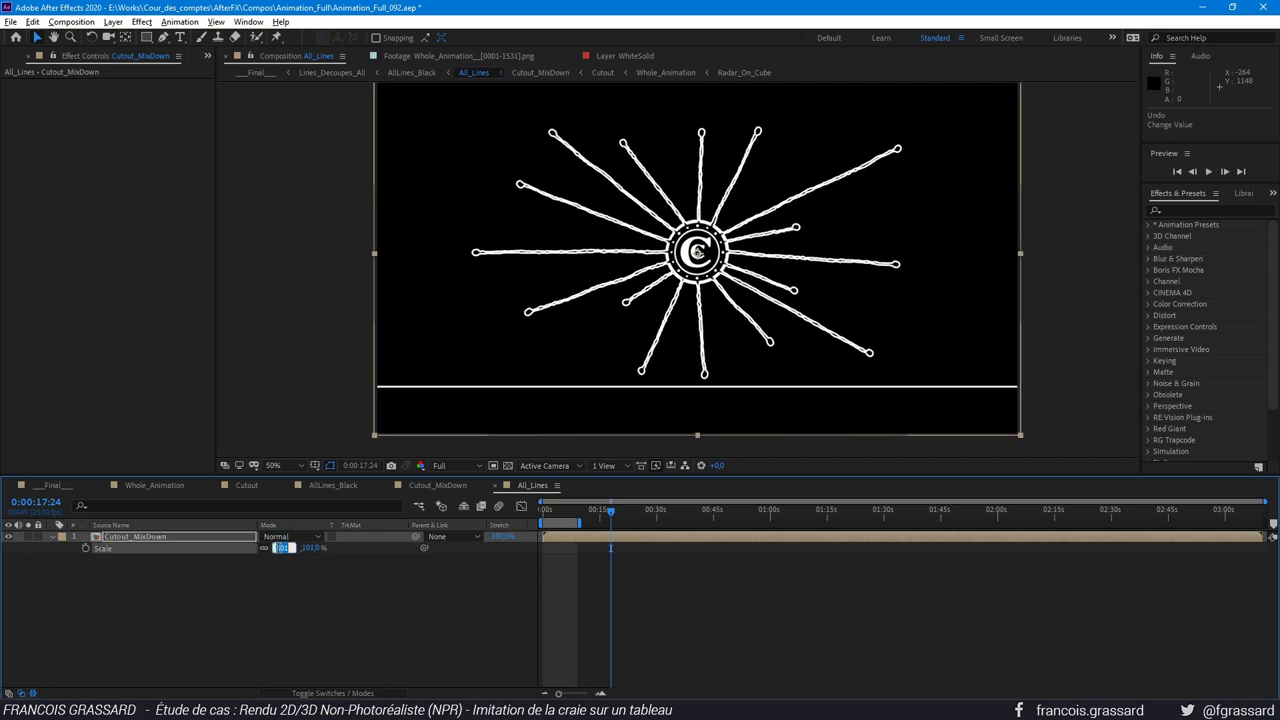
text(102)
key(Return)
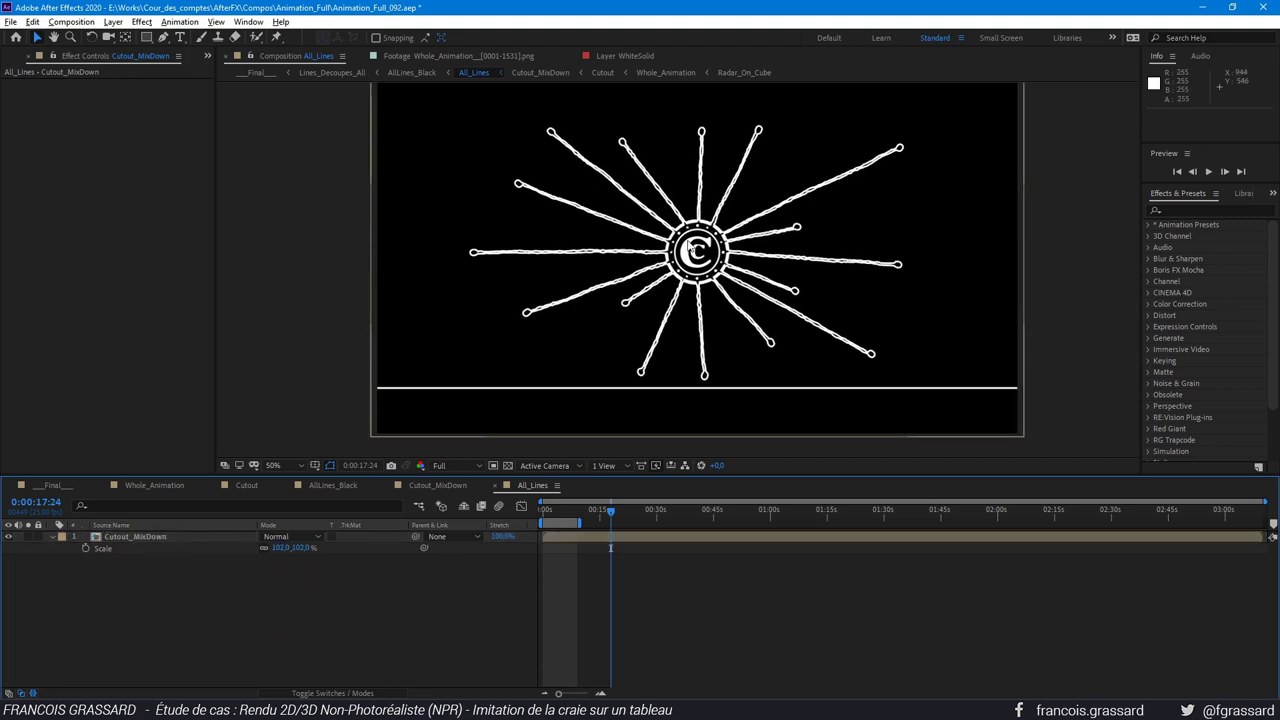
key(slash)
key(ctrl+z)
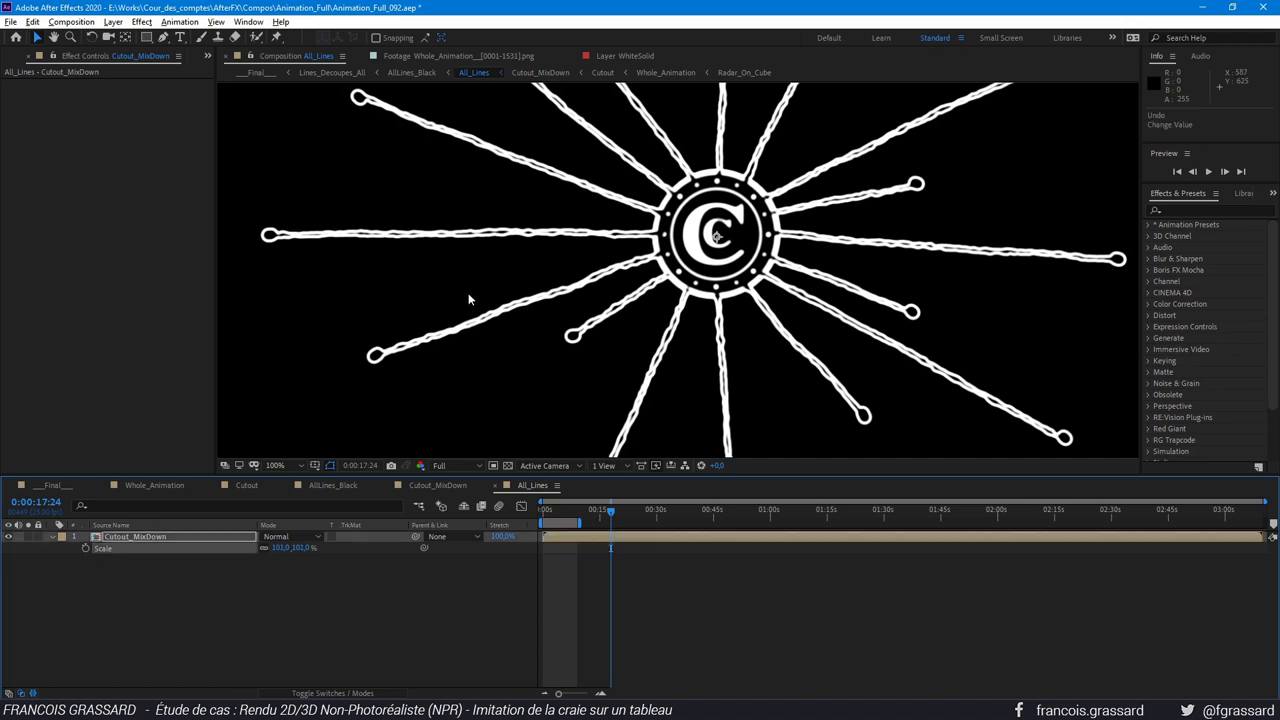
key(ctrl+z)
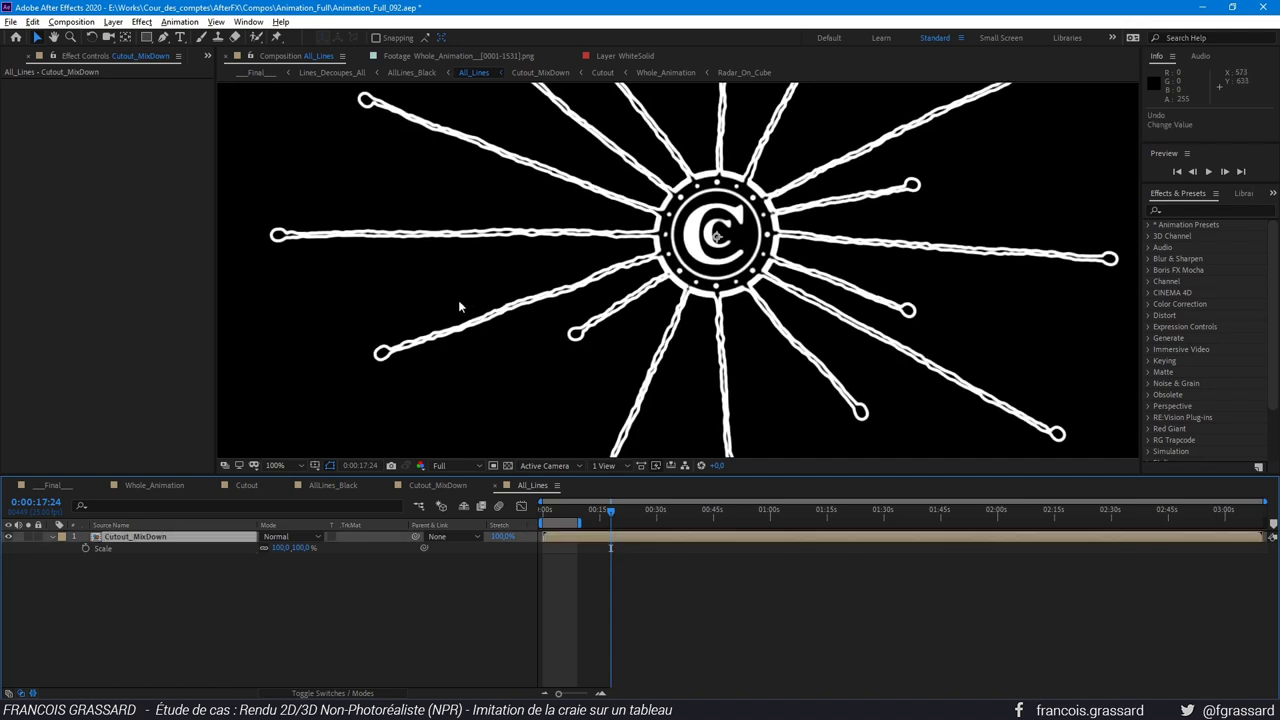
key(comma)
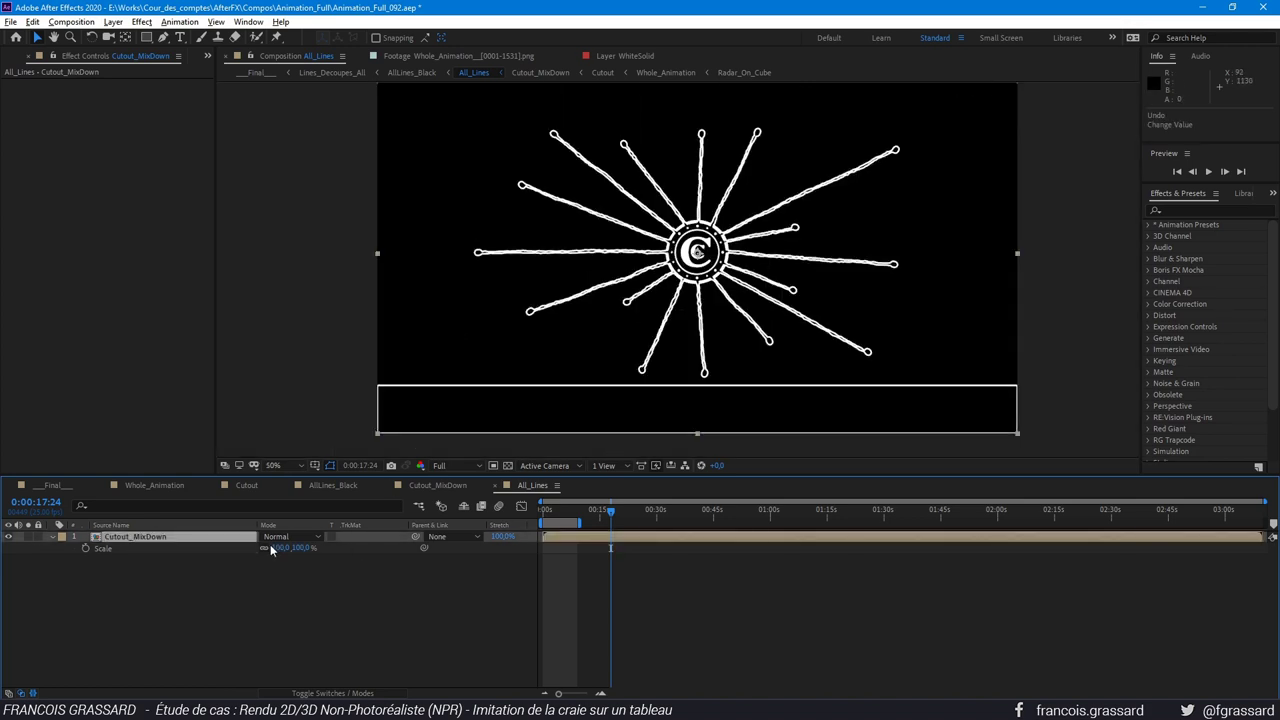
click(270, 549)
text(102)
key(Return)
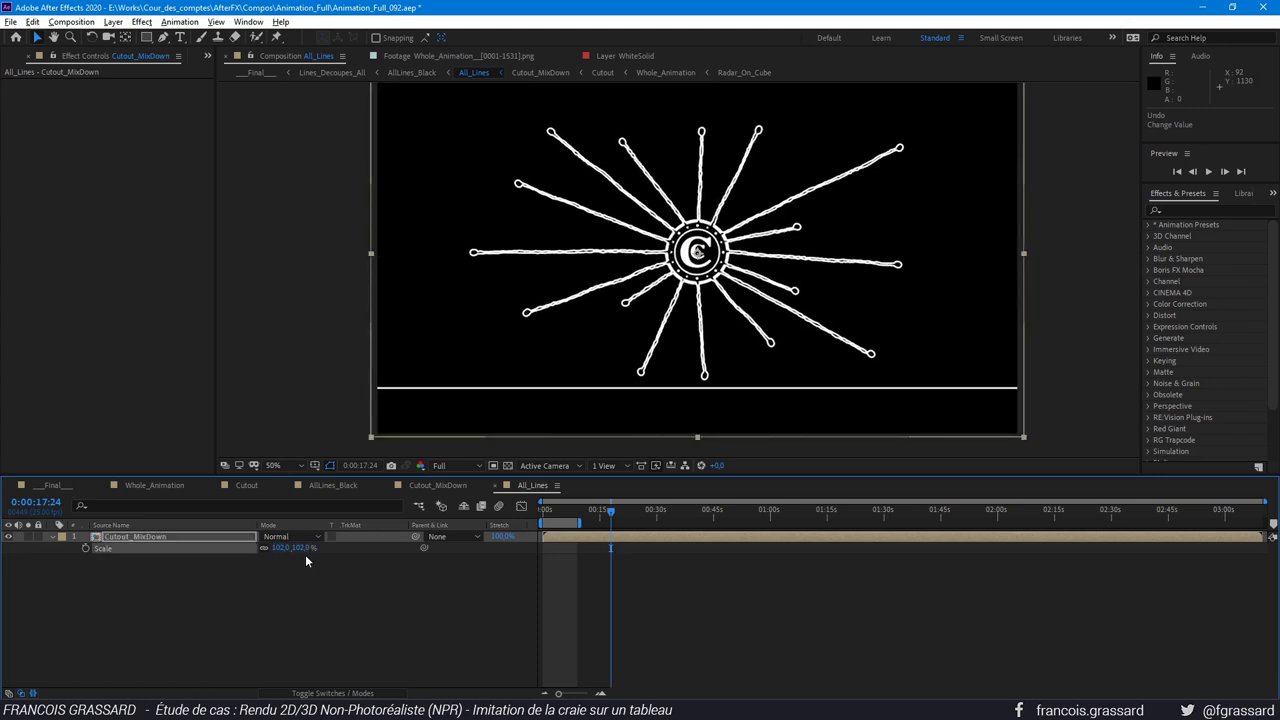
key(ctrl+z)
click(316, 610)
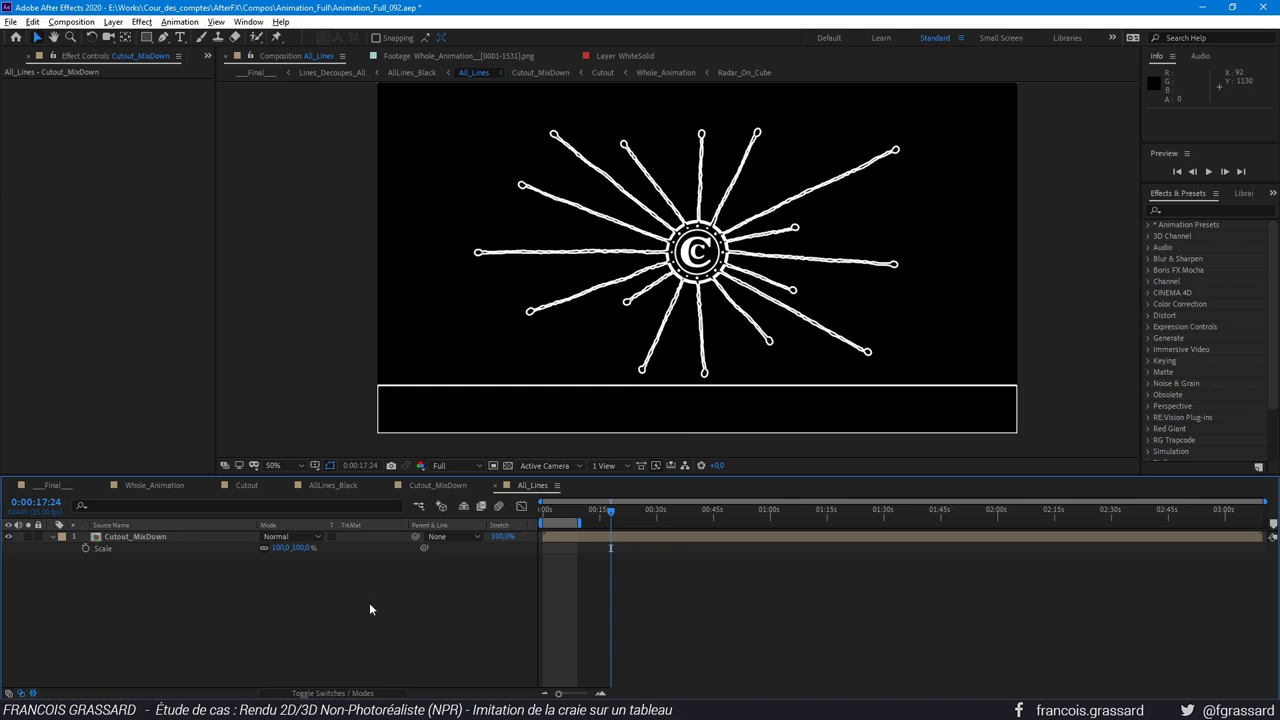
key(ctrl+k)
key(Escape)
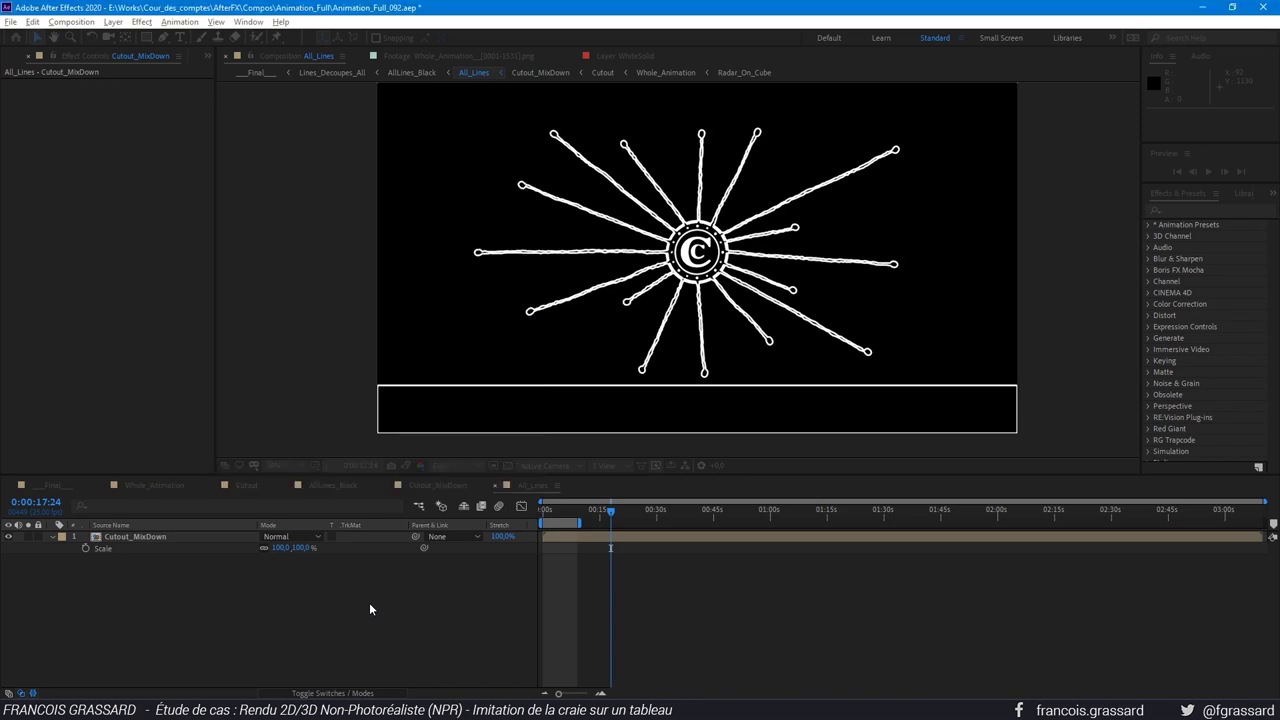
key(ctrl+k)
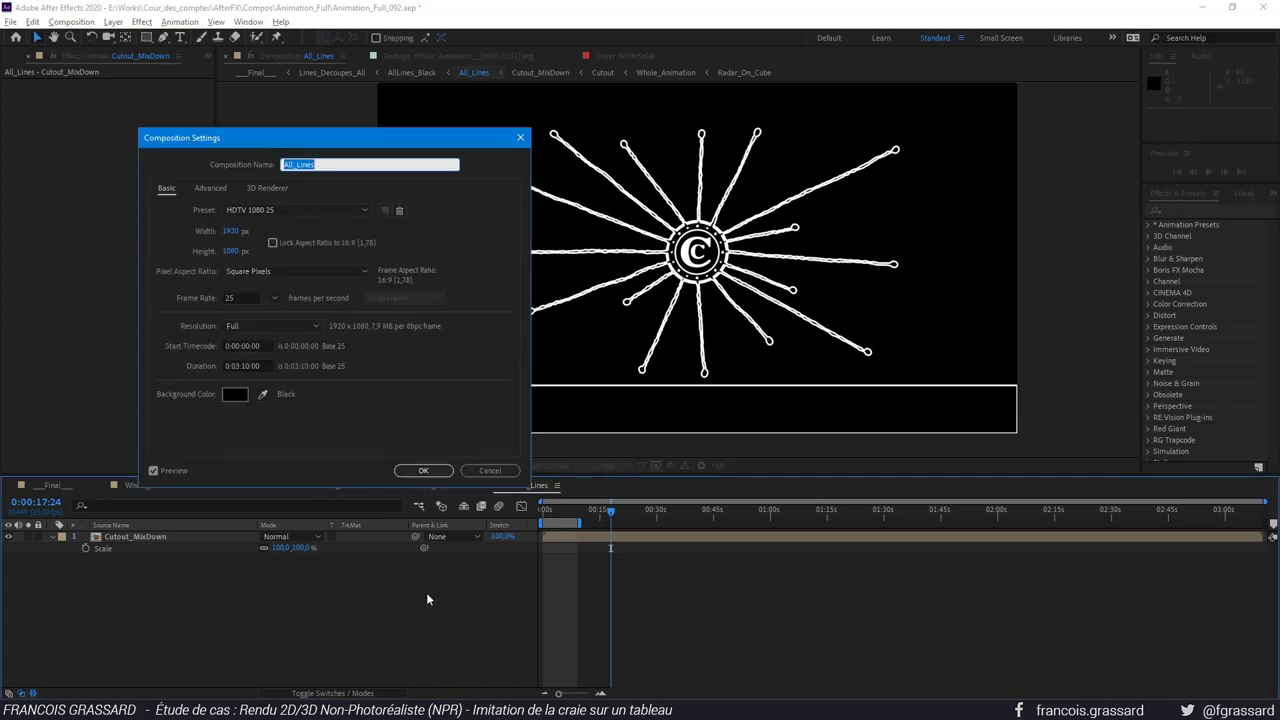
click(238, 297)
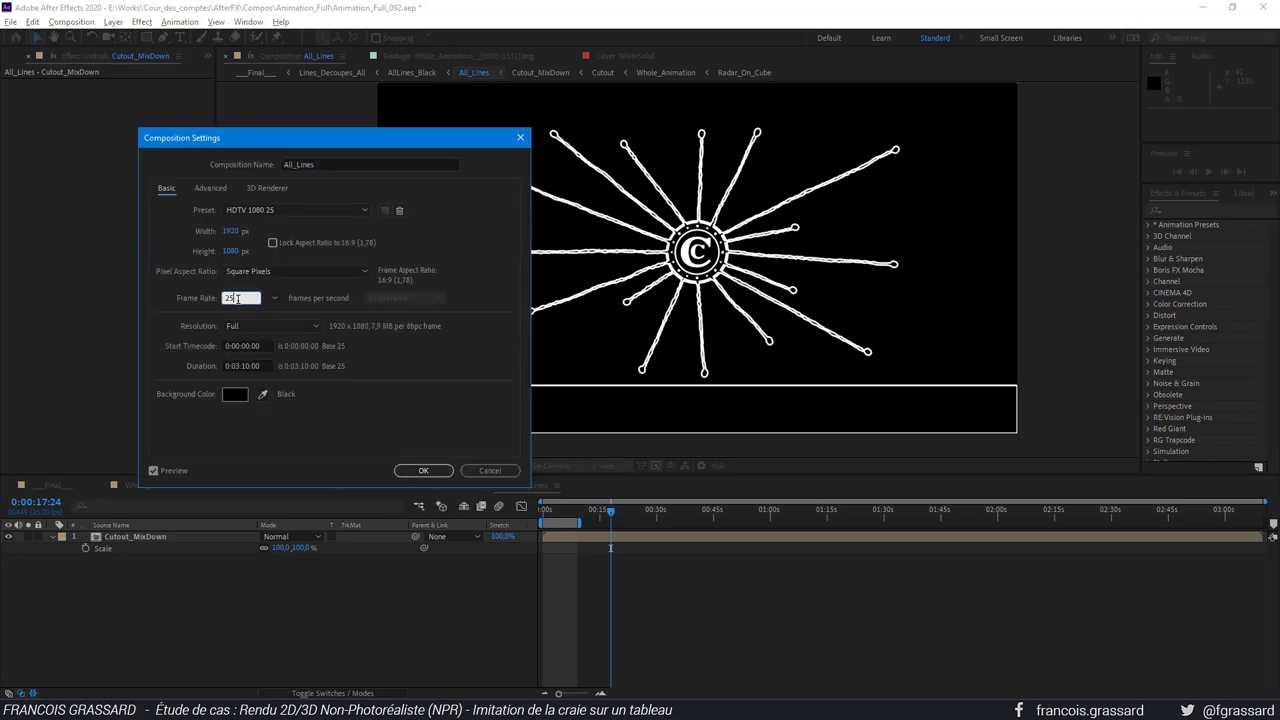
key(Return)
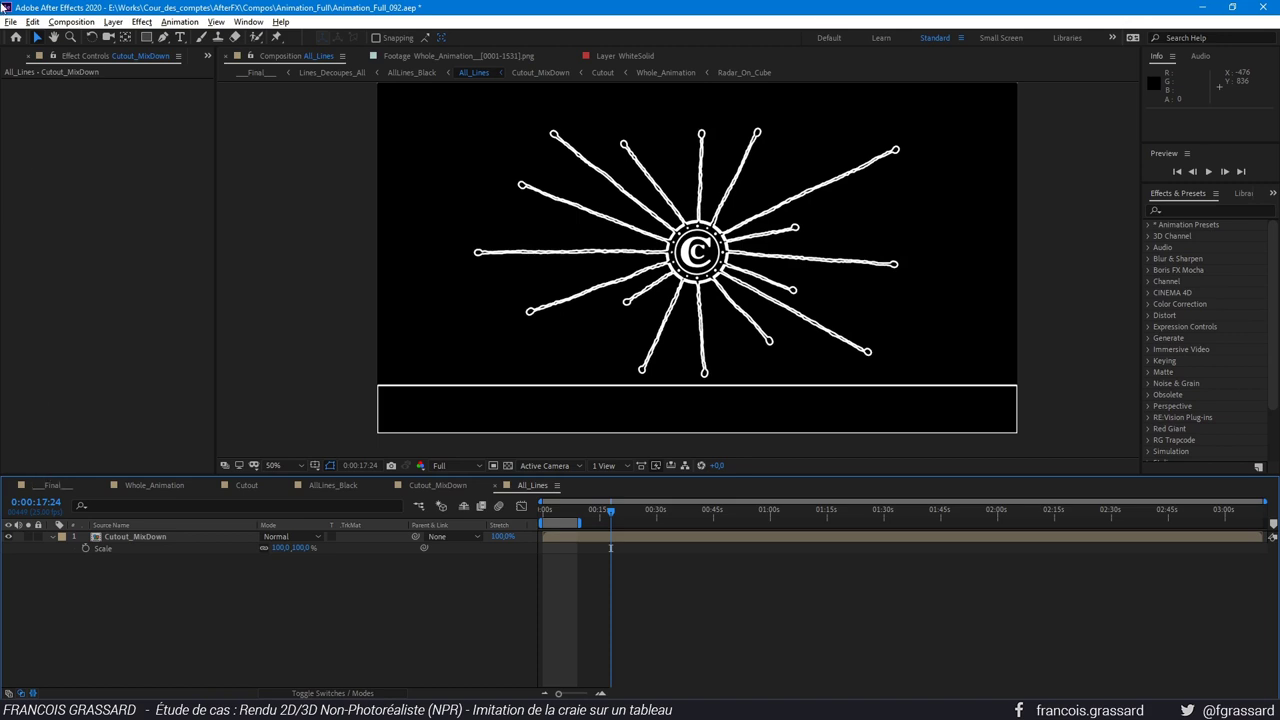
key(ctrl+0)
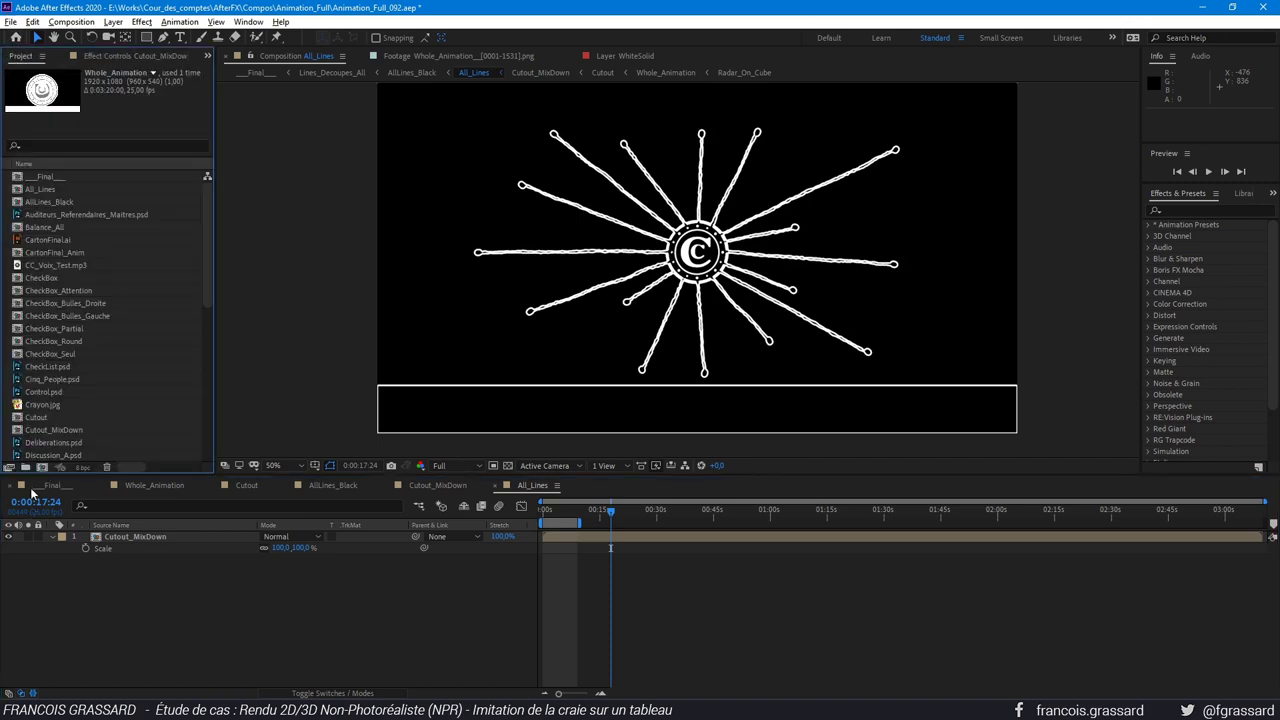
Check the _Final_ composition's size and frame rate, then view Cutout_MixDown at 100%.
click(45, 178)
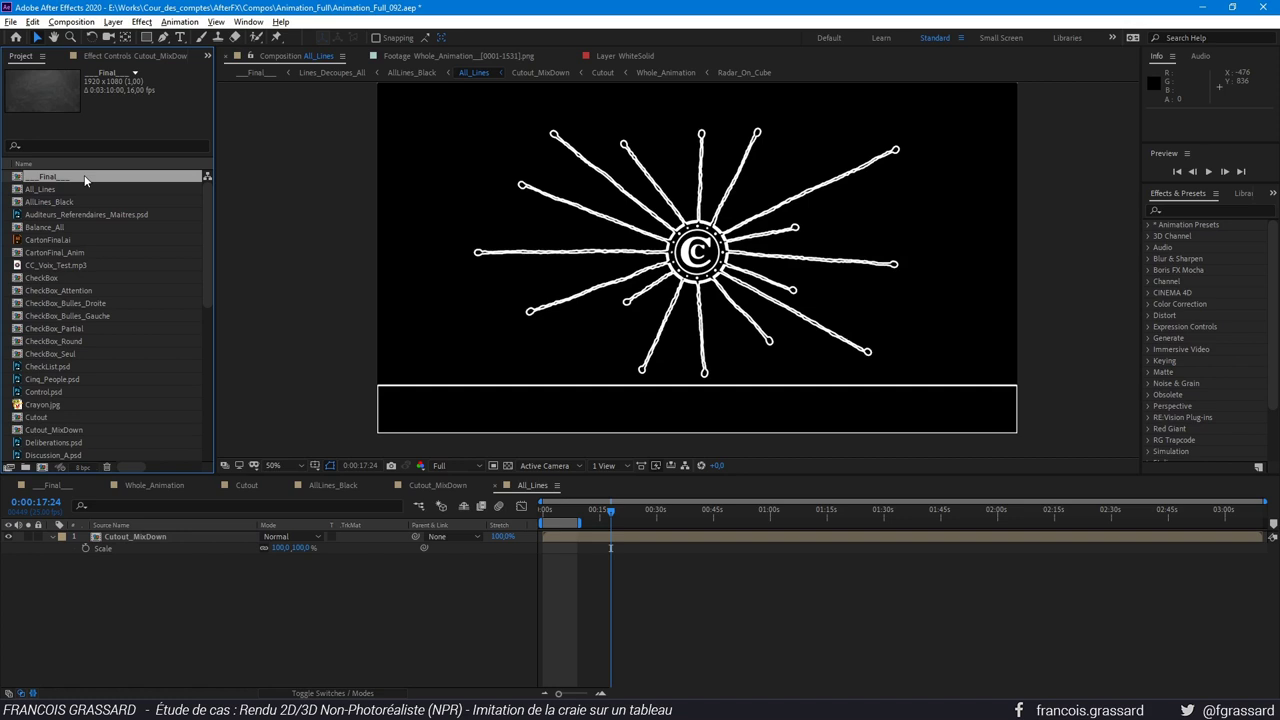
scroll(122, 332, down, 3)
scroll(122, 331, up, 3)
click(142, 535)
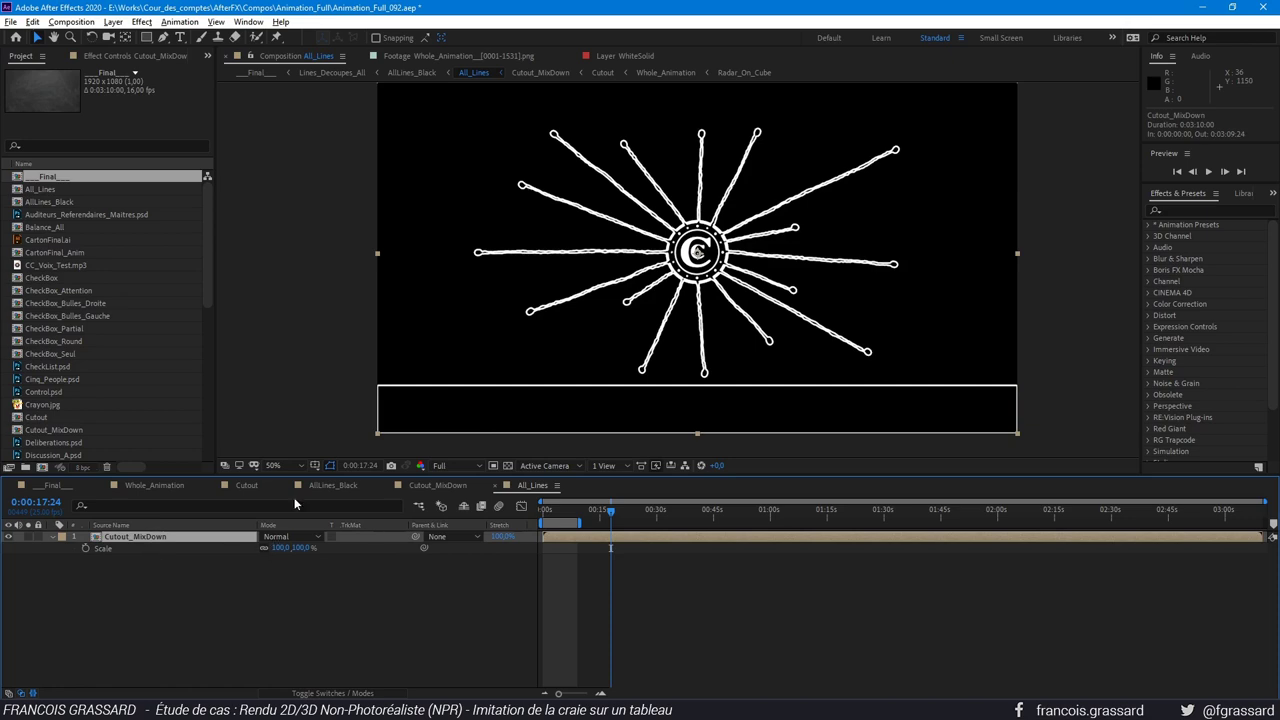
key(slash)
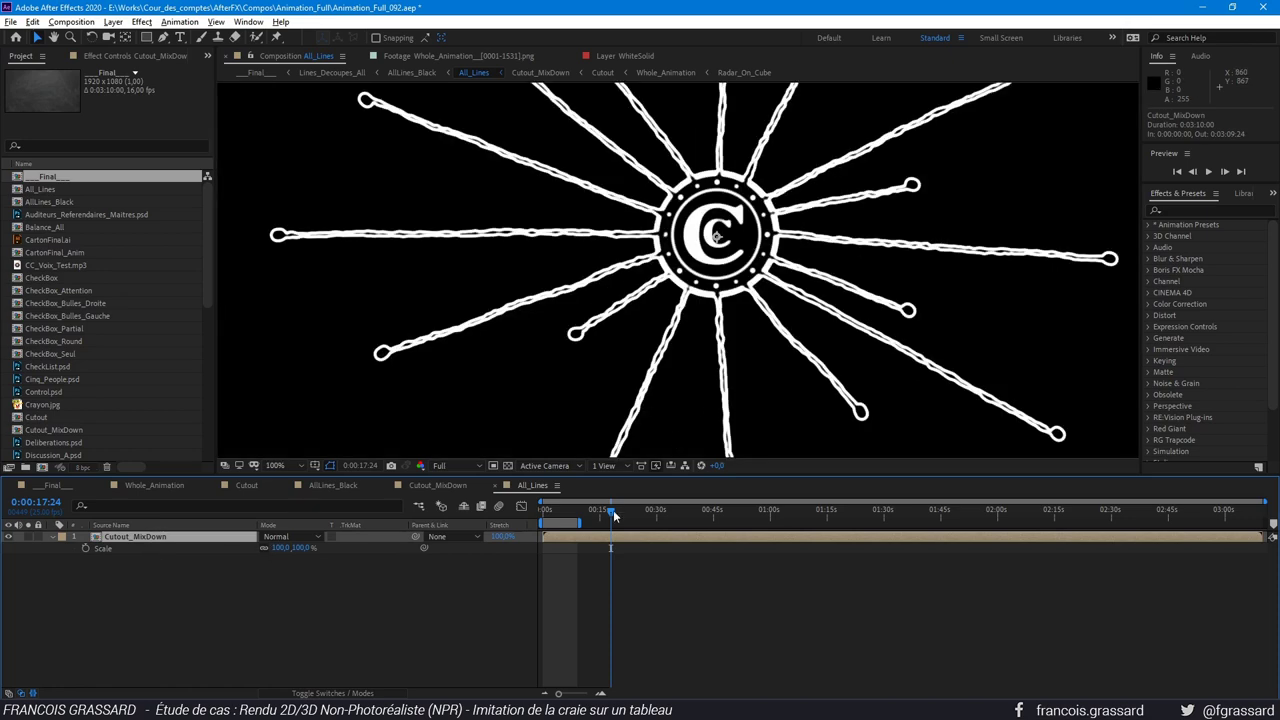
Open AllLines_Black and inspect its All_Lines and BlackSolid layers at 100% and 50% zoom.
key(Tab)
click(558, 638)
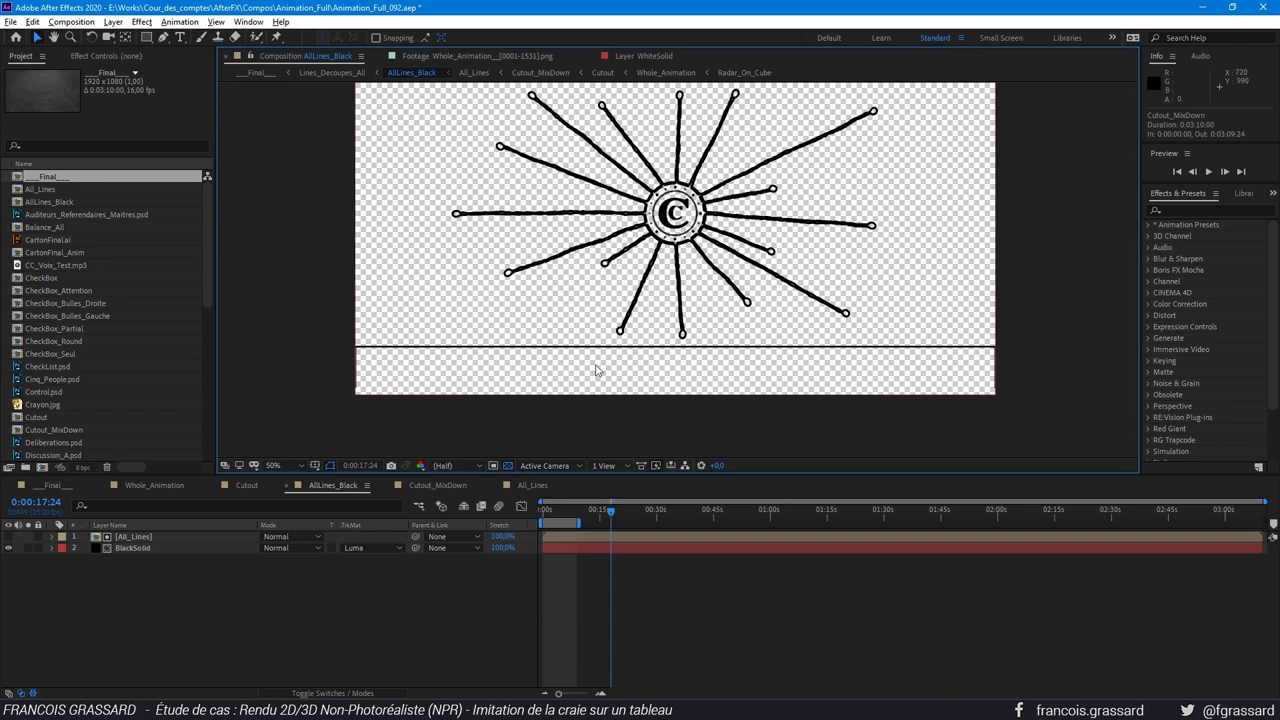
key(slash)
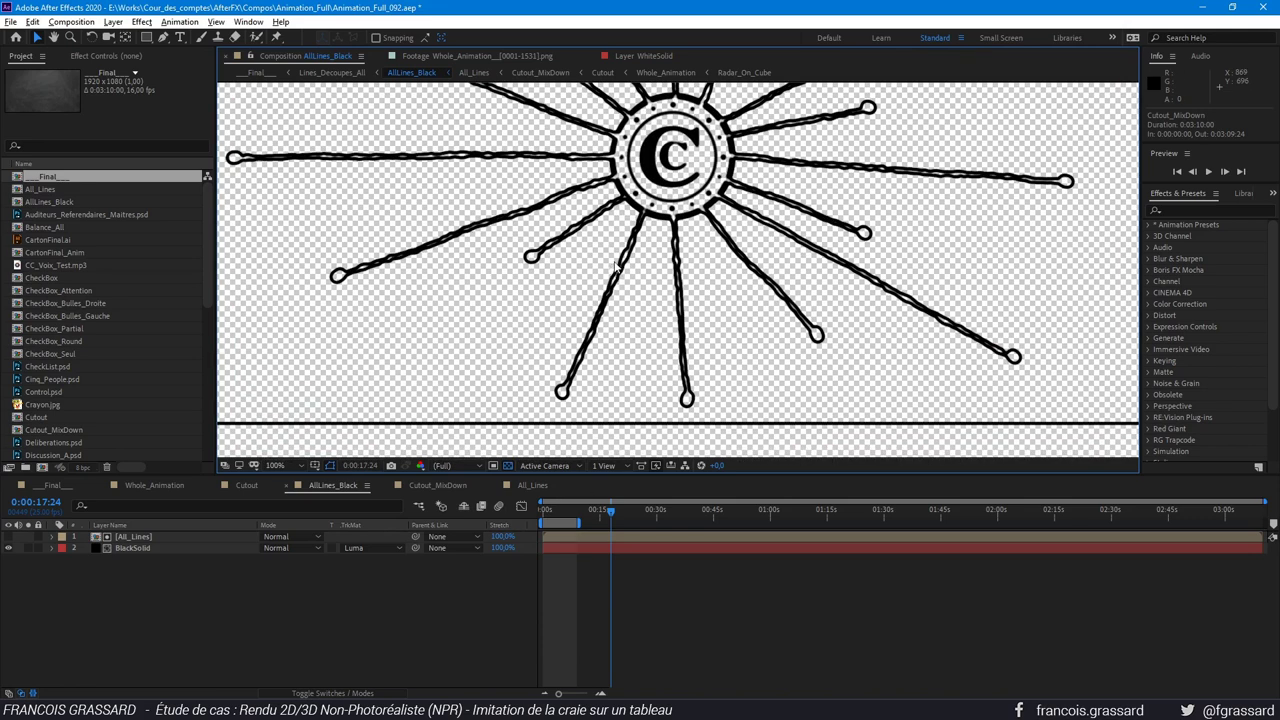
drag(615, 266, 642, 332)
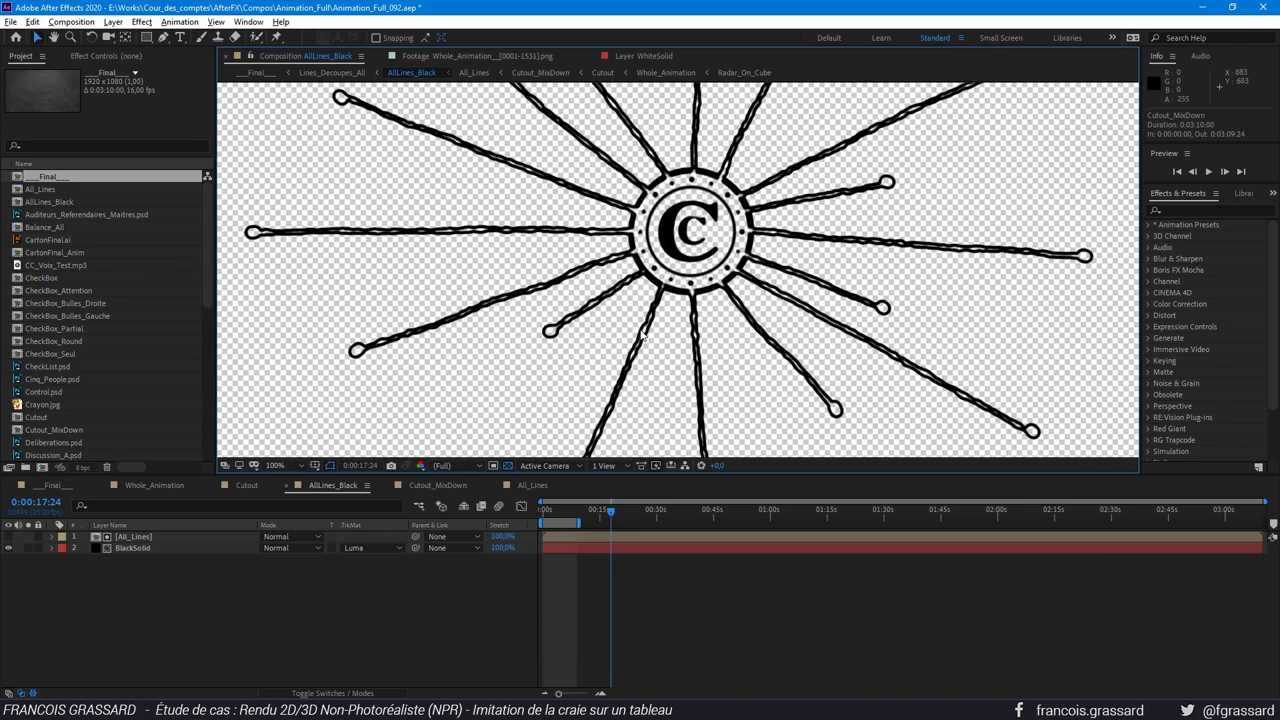
click(141, 538)
click(139, 547)
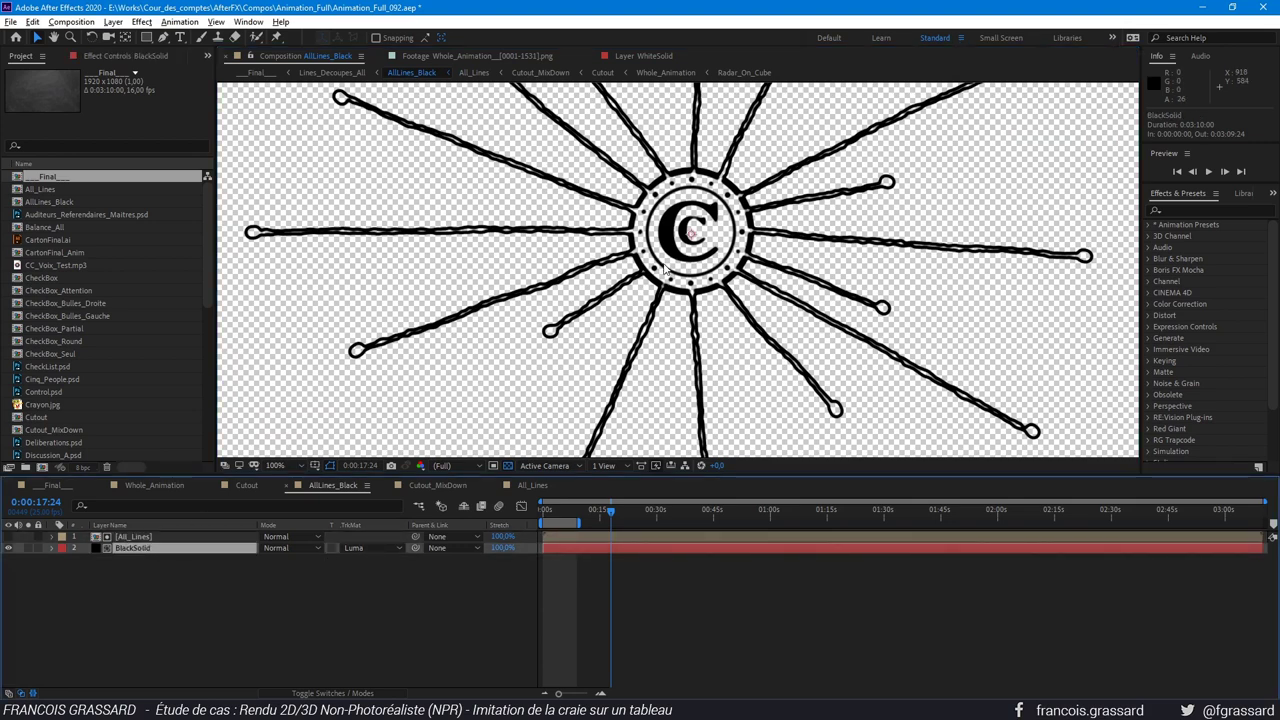
key(comma)
key(period)
key(comma)
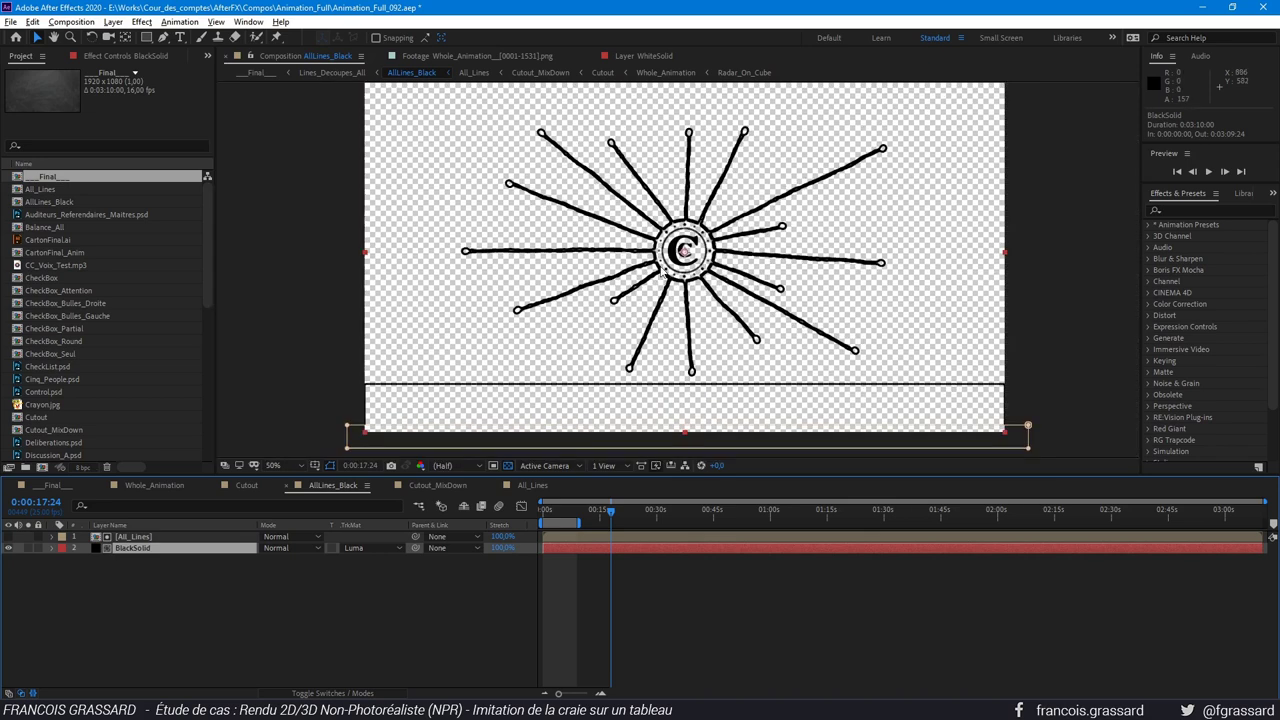
click(621, 578)
key(Tab)
Open Lines_Decoupes_All and preview the logo reveal from about six seconds.
click(526, 579)
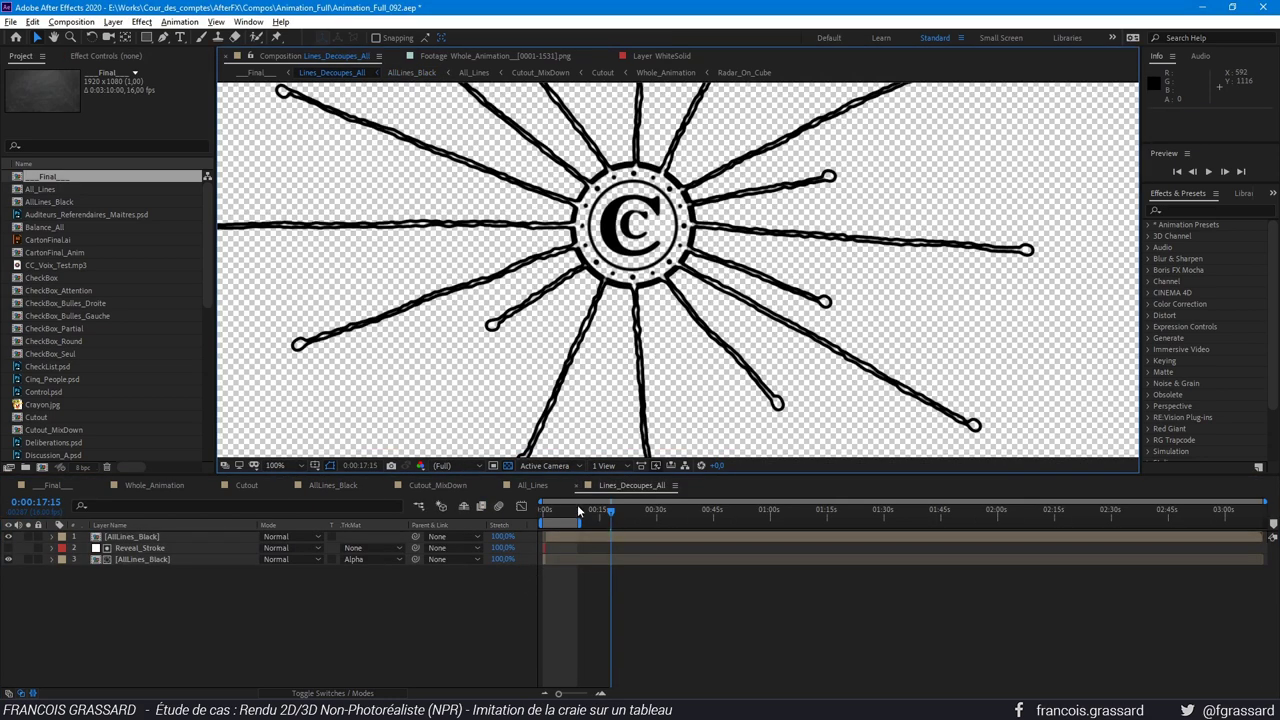
drag(573, 514, 570, 519)
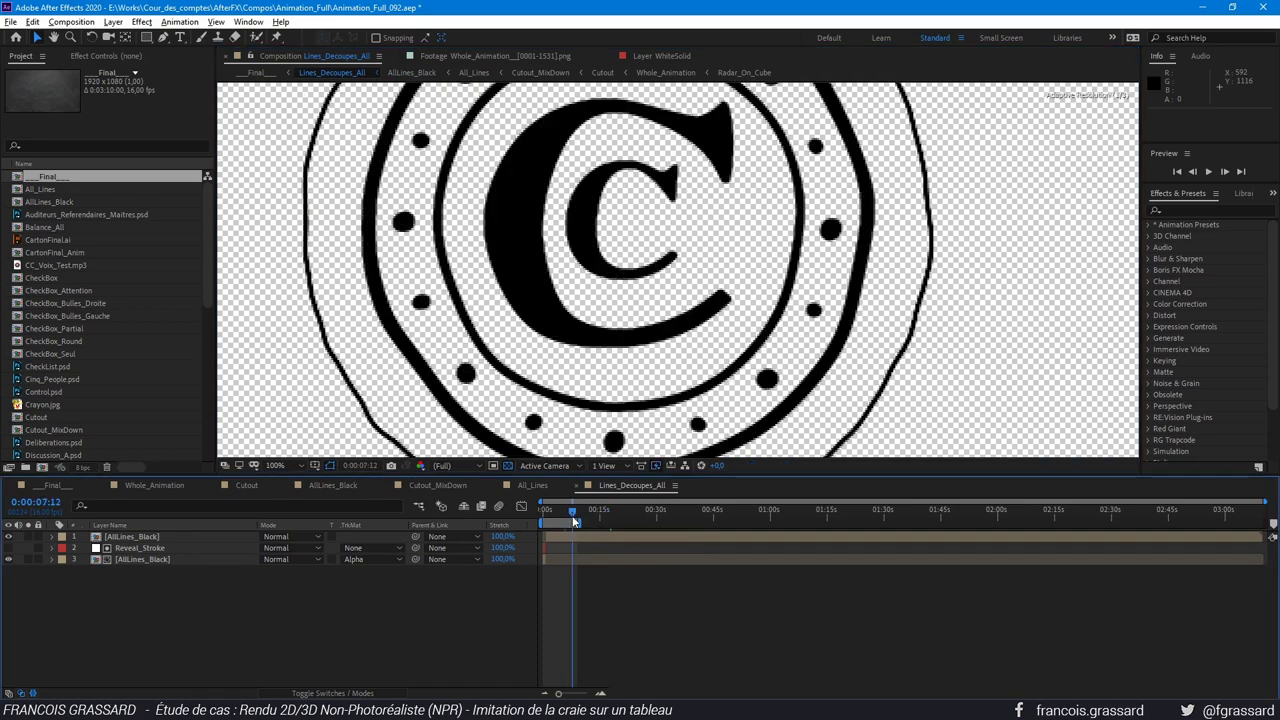
double_click(570, 521)
key(space)
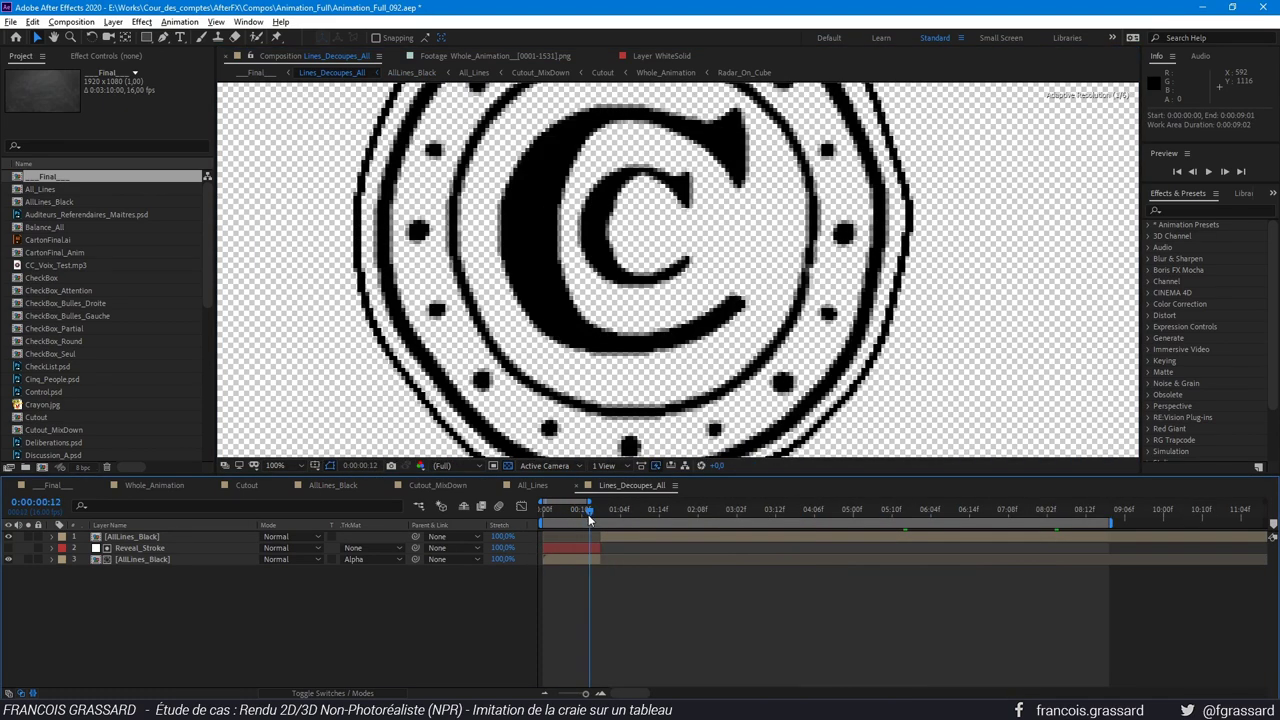
Inspect the Reveal_Stroke masks, jump to the checkmark frame near 2:11, and open AllLines_Black.
click(582, 558)
click(583, 550)
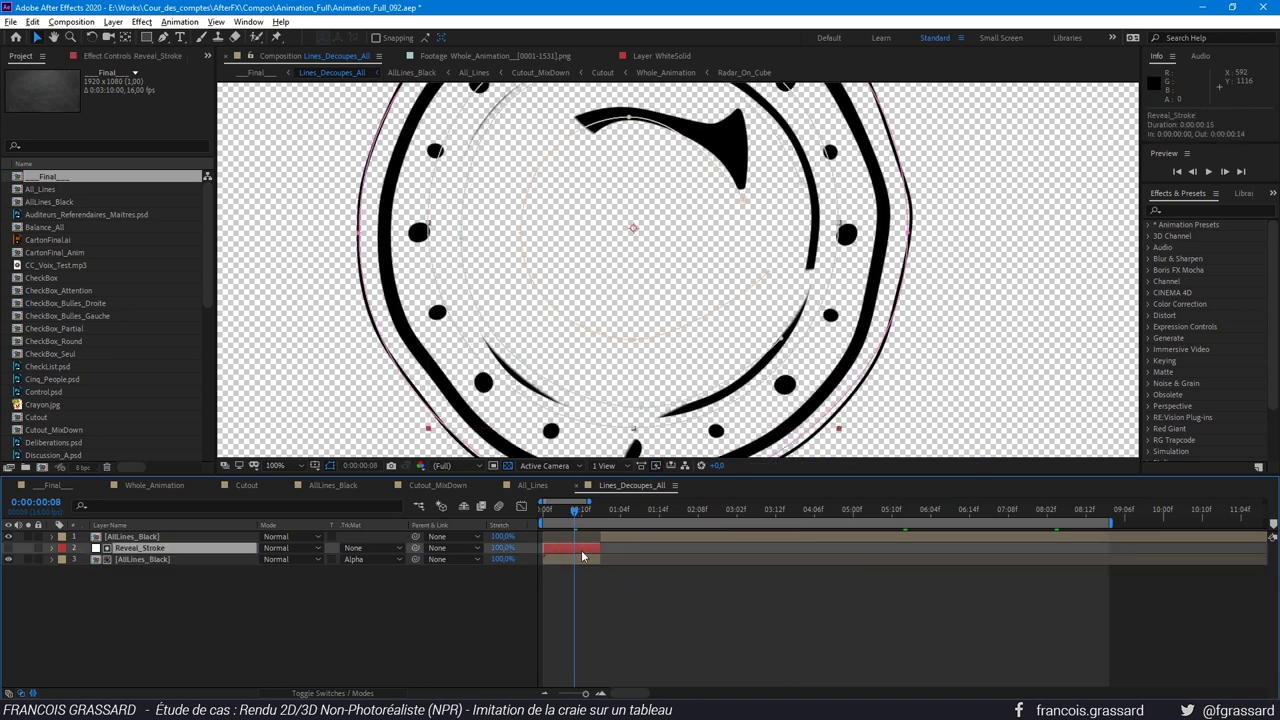
click(572, 519)
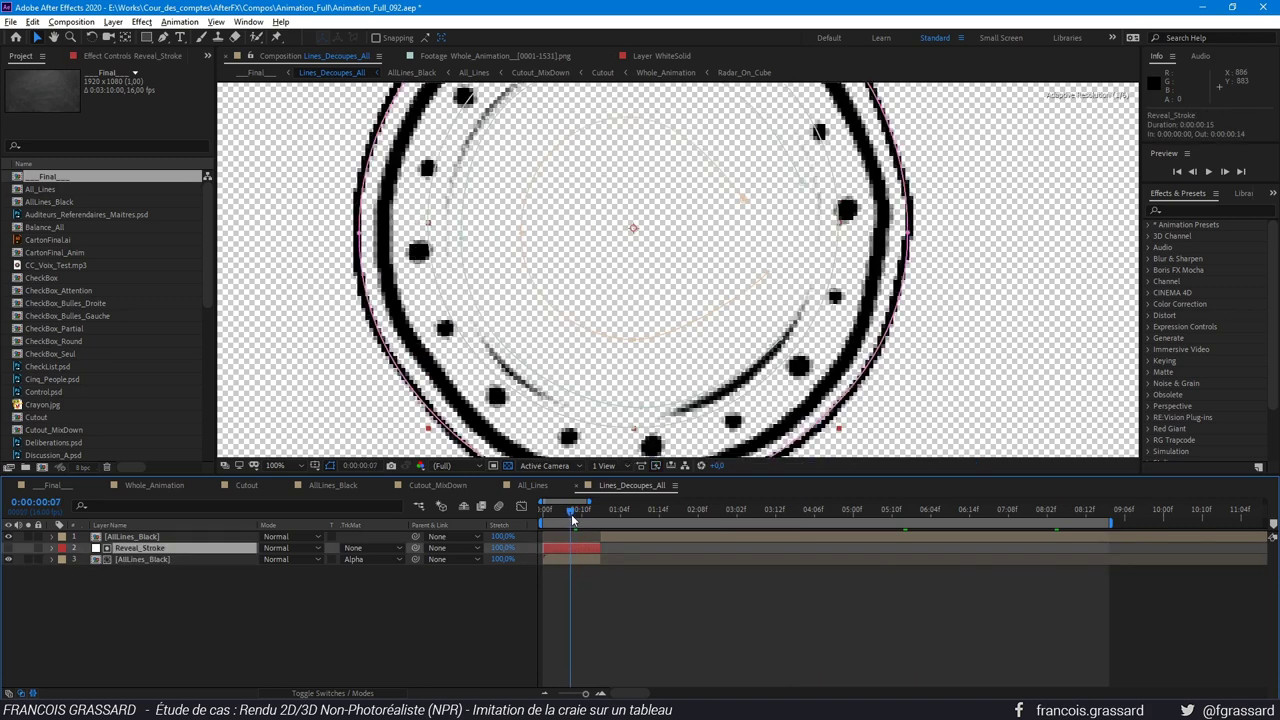
click(711, 519)
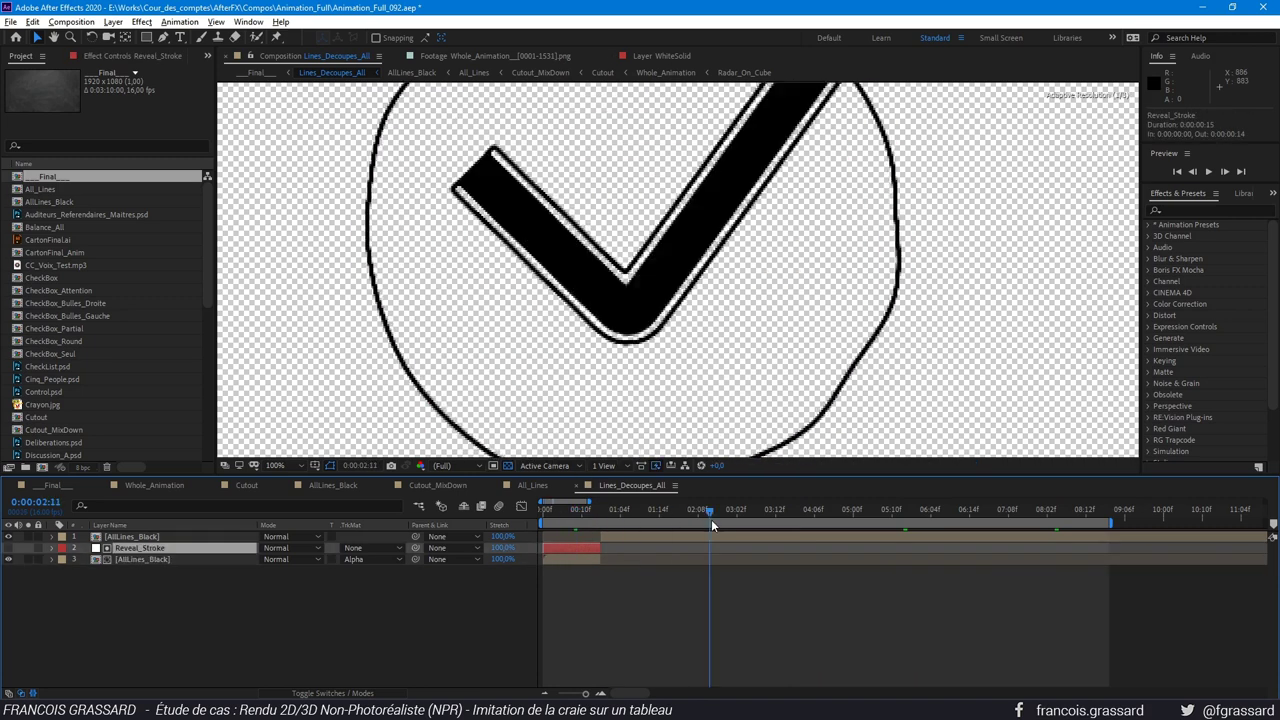
key(minus)
double_click(600, 536)
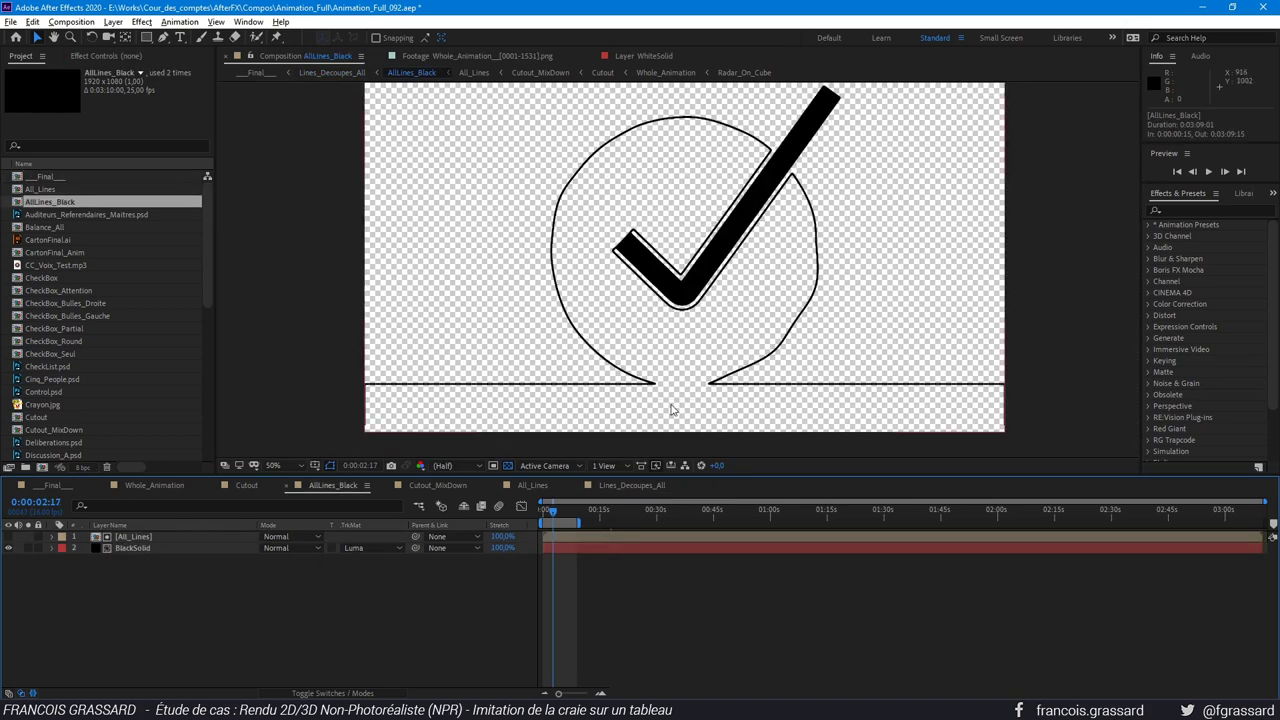
Compare Whole_Animation and Lines_Decoupes_All at 100% zoom, ending back in Whole_Animation.
key(slash)
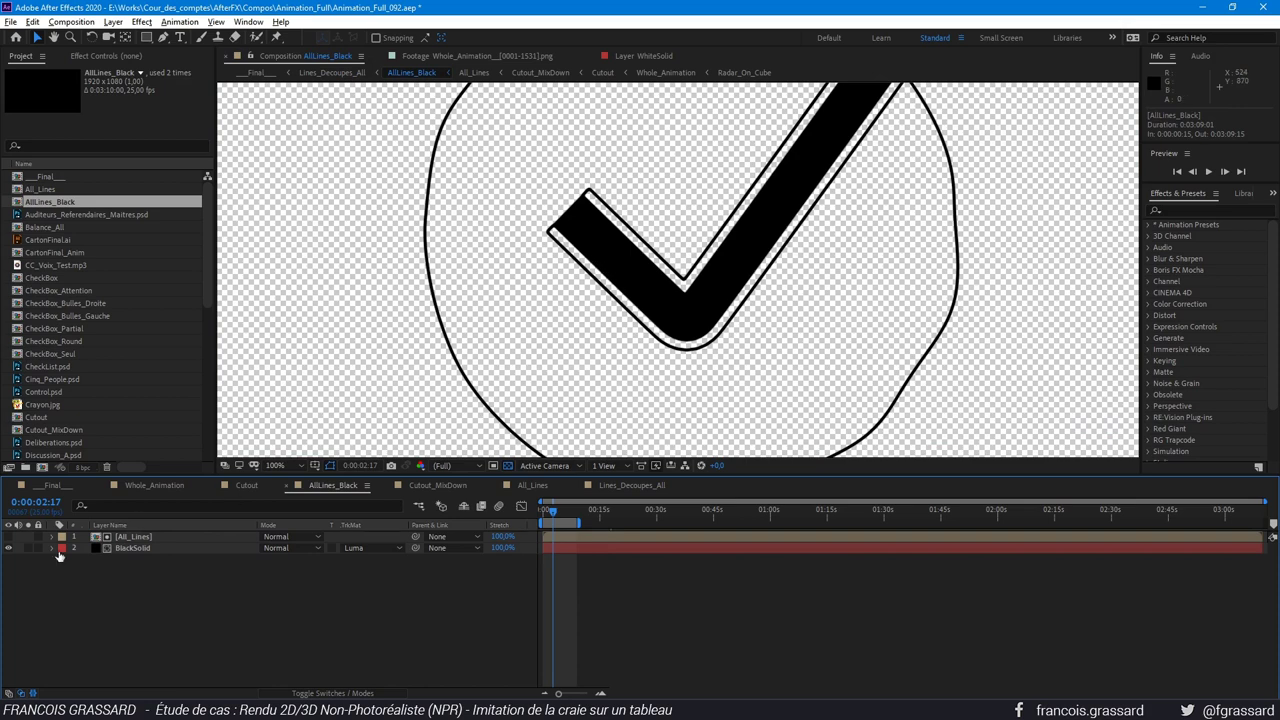
click(175, 488)
key(slash)
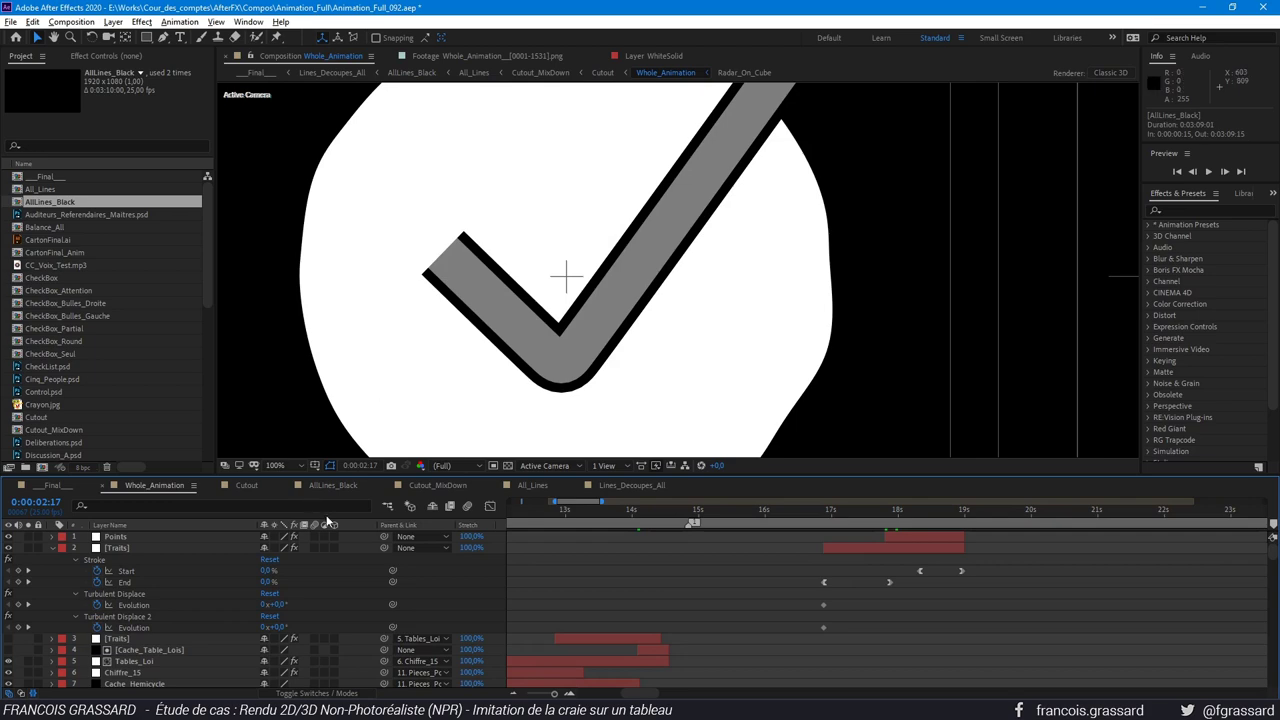
click(594, 485)
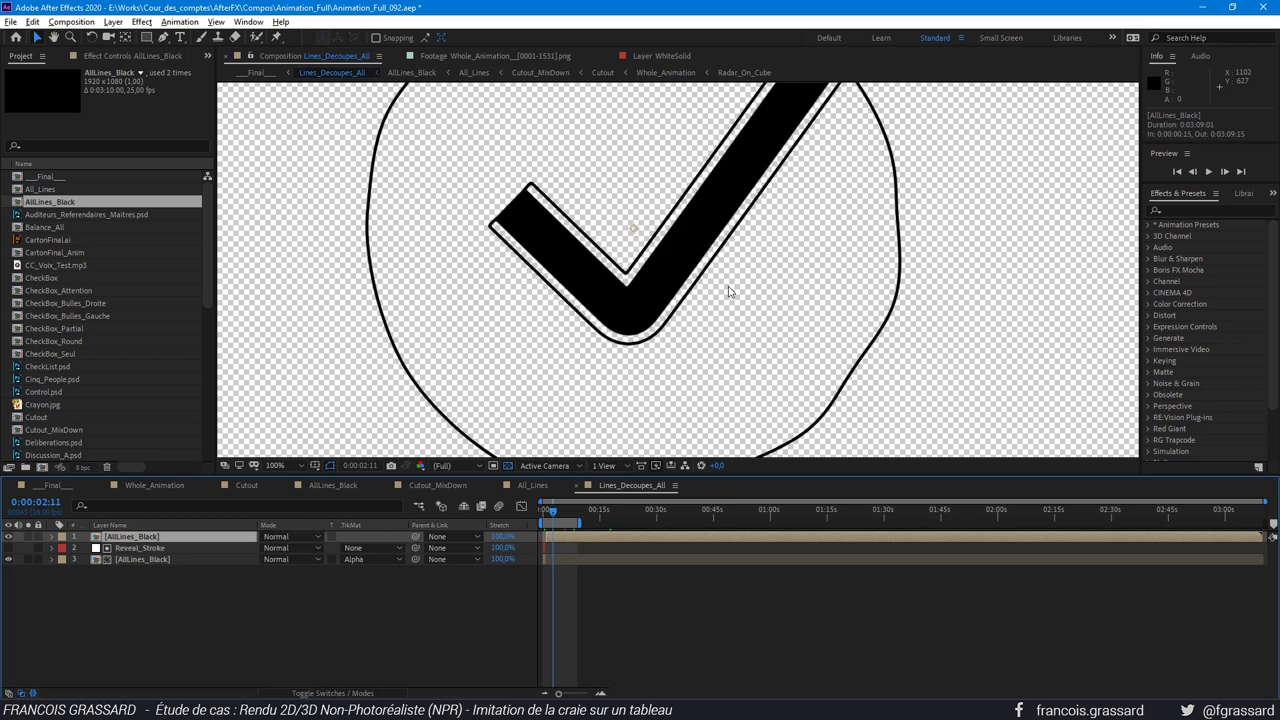
scroll(650, 268, down, 2)
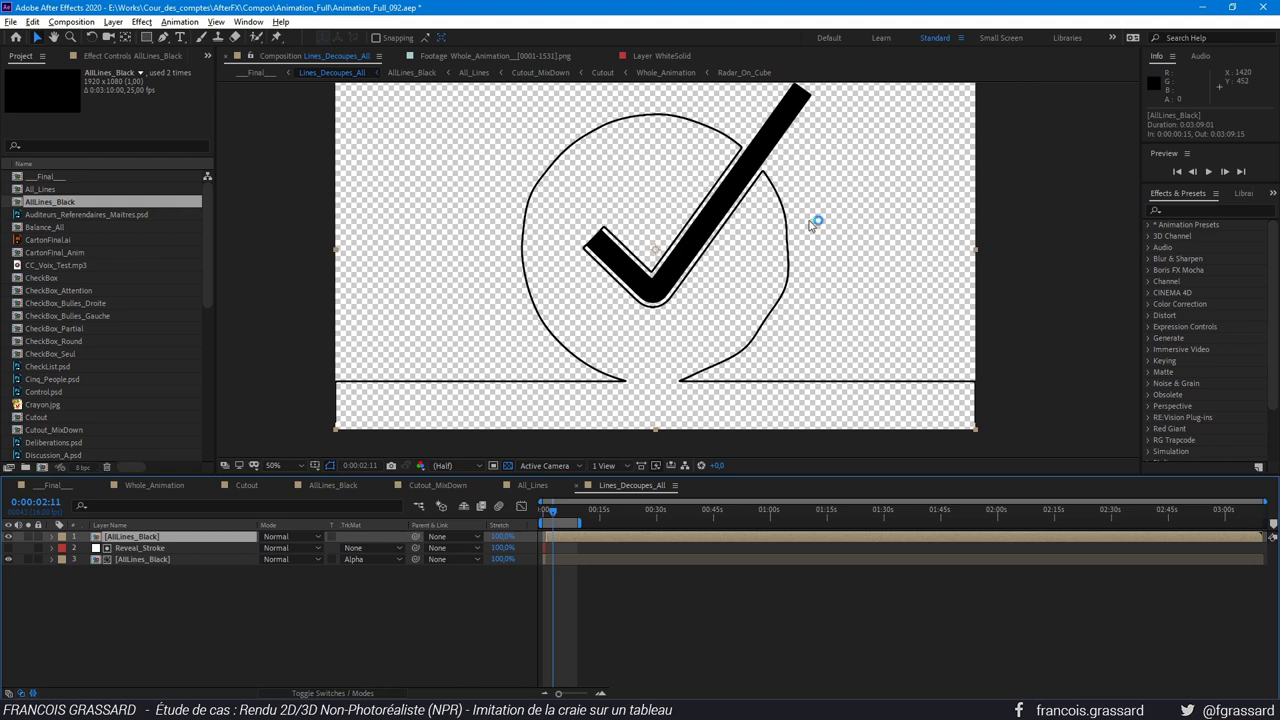
click(140, 486)
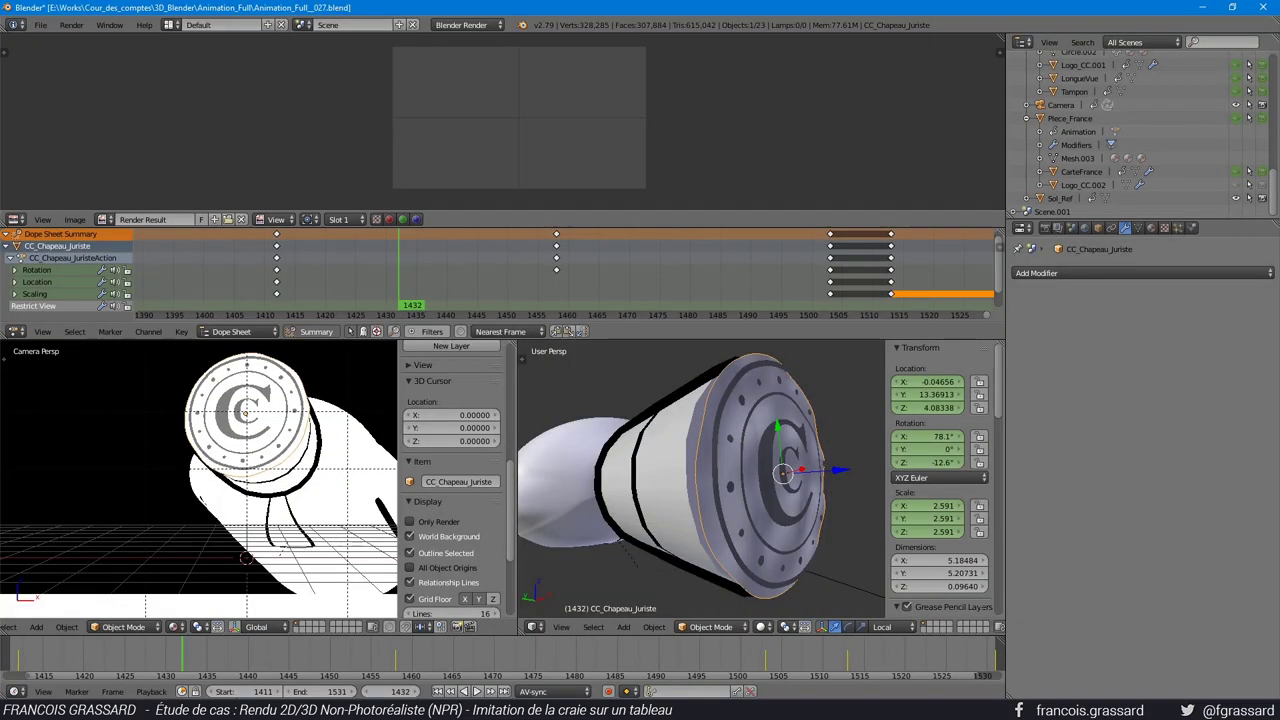
Set the Blender scene's frame range to start at 1 and end at 5000.
click(100, 655)
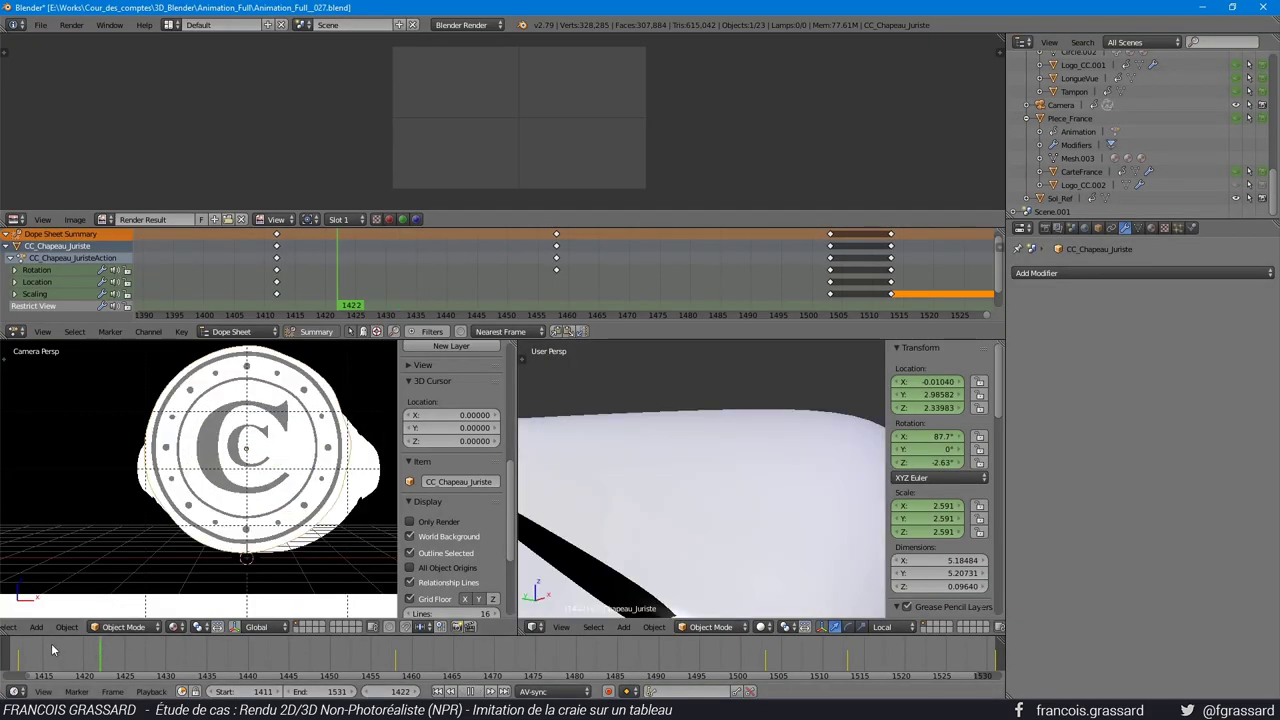
click(53, 650)
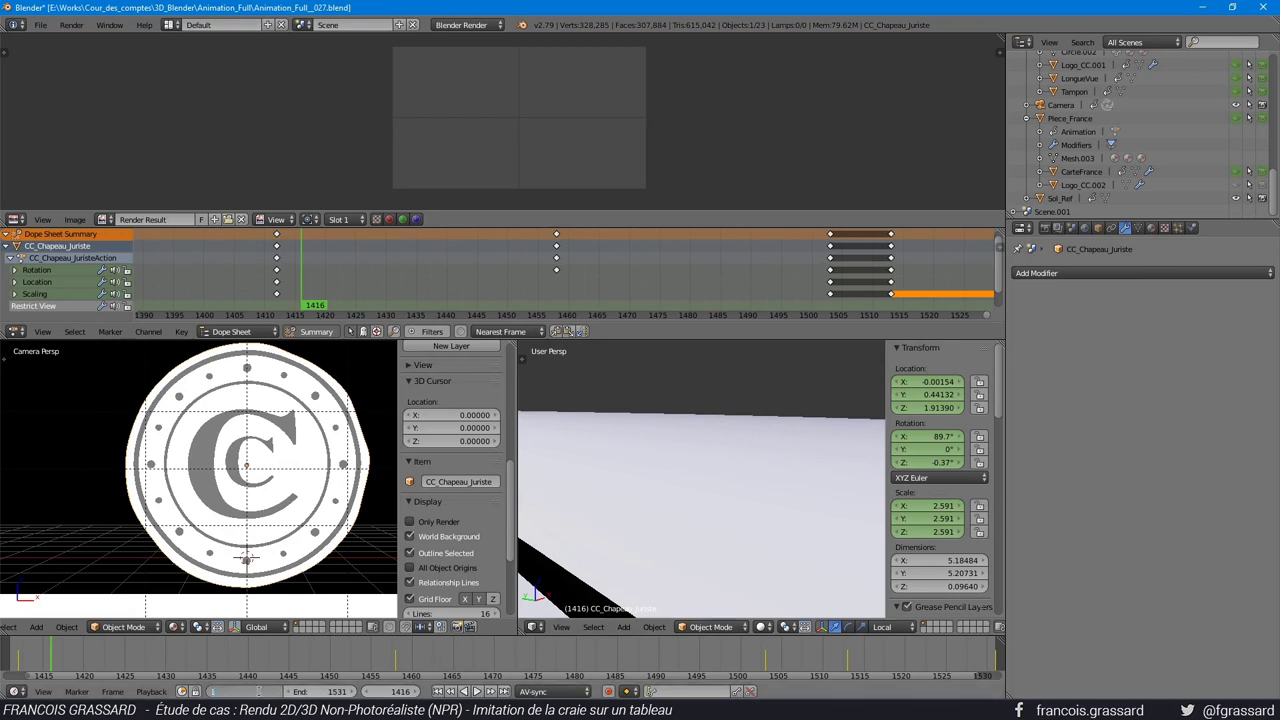
text(1)
key(Return)
key(Return)
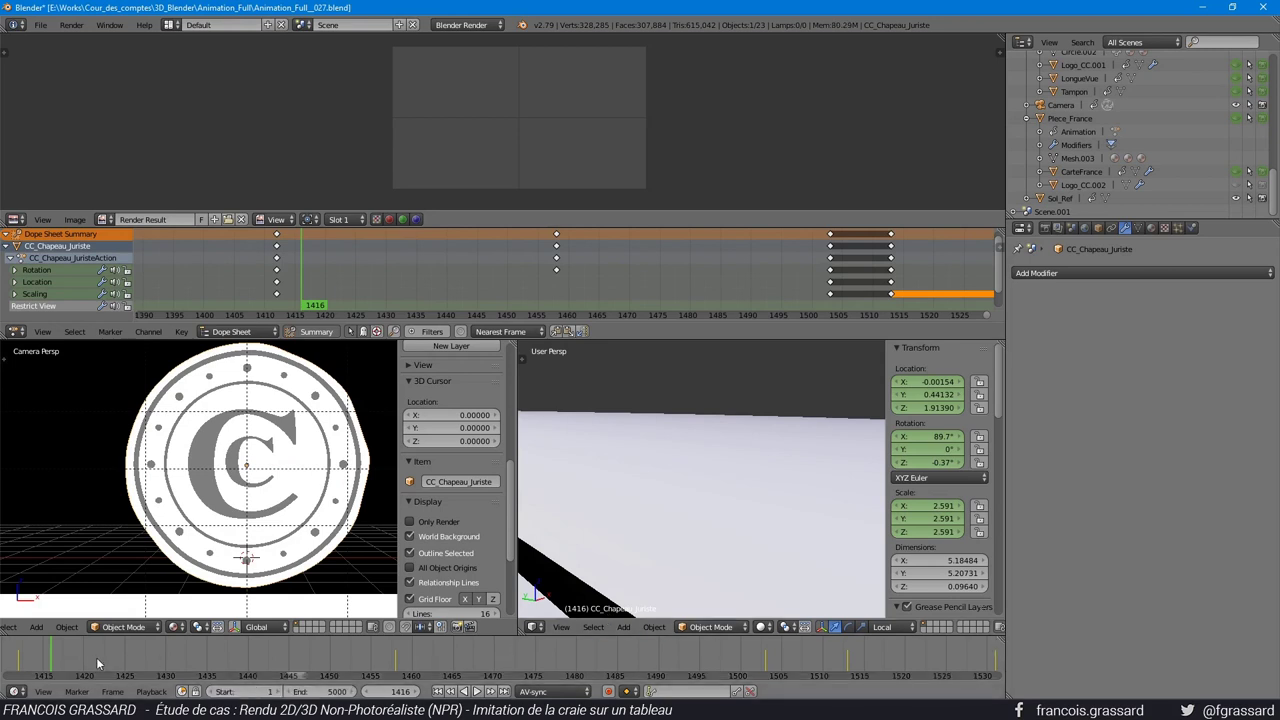
key(Home)
Rewind and play back the coin animation's opening, then scrub its first frames.
mouse_move(96, 657)
mouse_down()
mouse_move(179, 662)
mouse_move(82, 657)
mouse_move(268, 668)
mouse_up()
scroll(77, 656, down, 1)
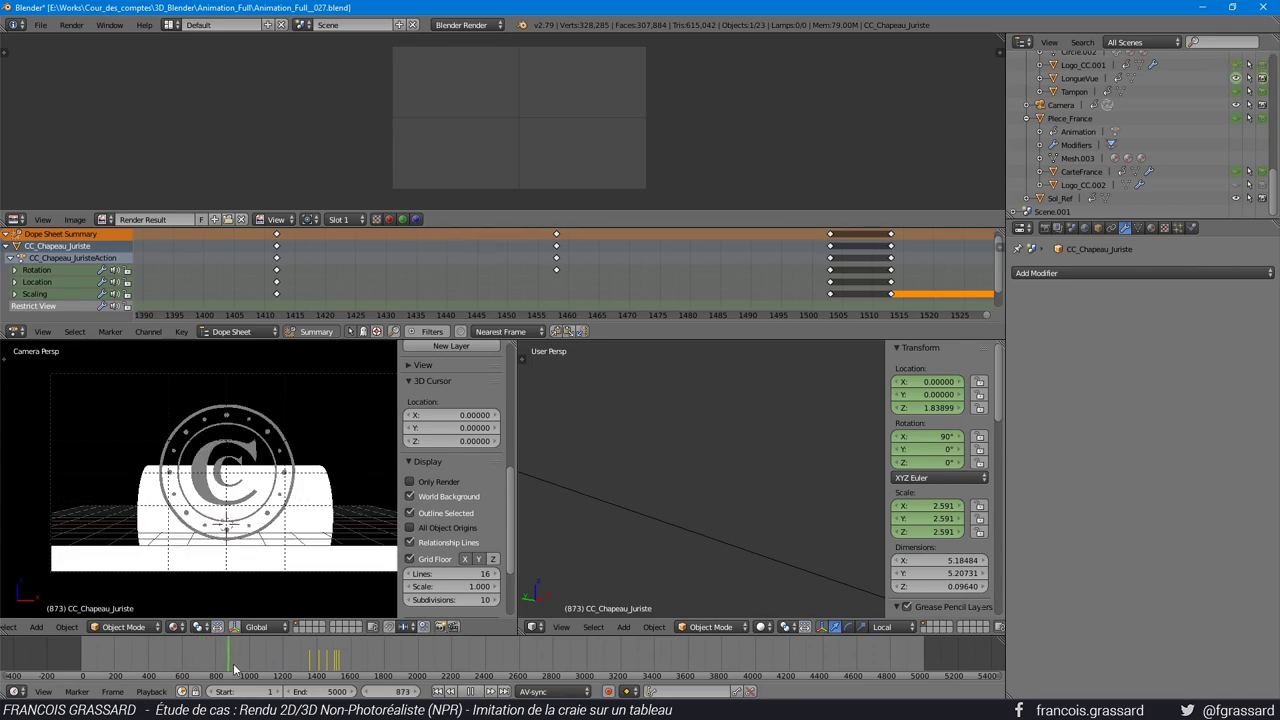
key(alt+Tab)
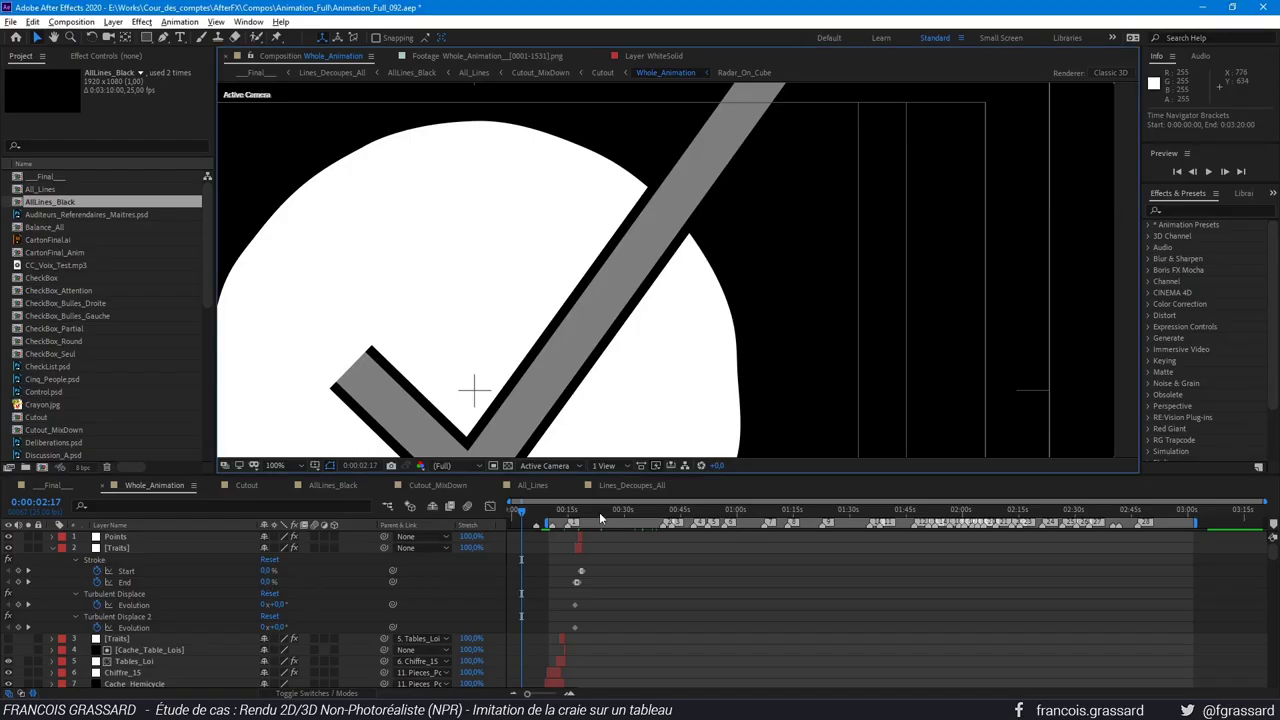
key(alt+Tab)
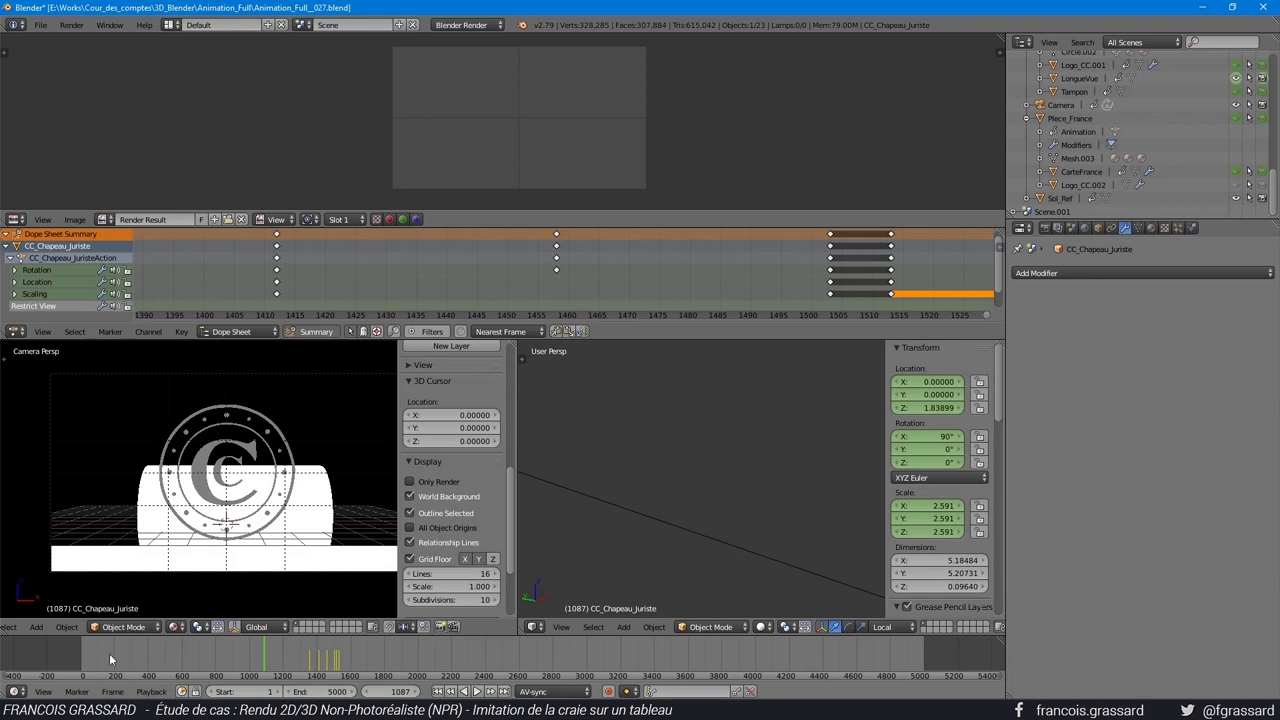
key(shift+Left)
key(alt+a)
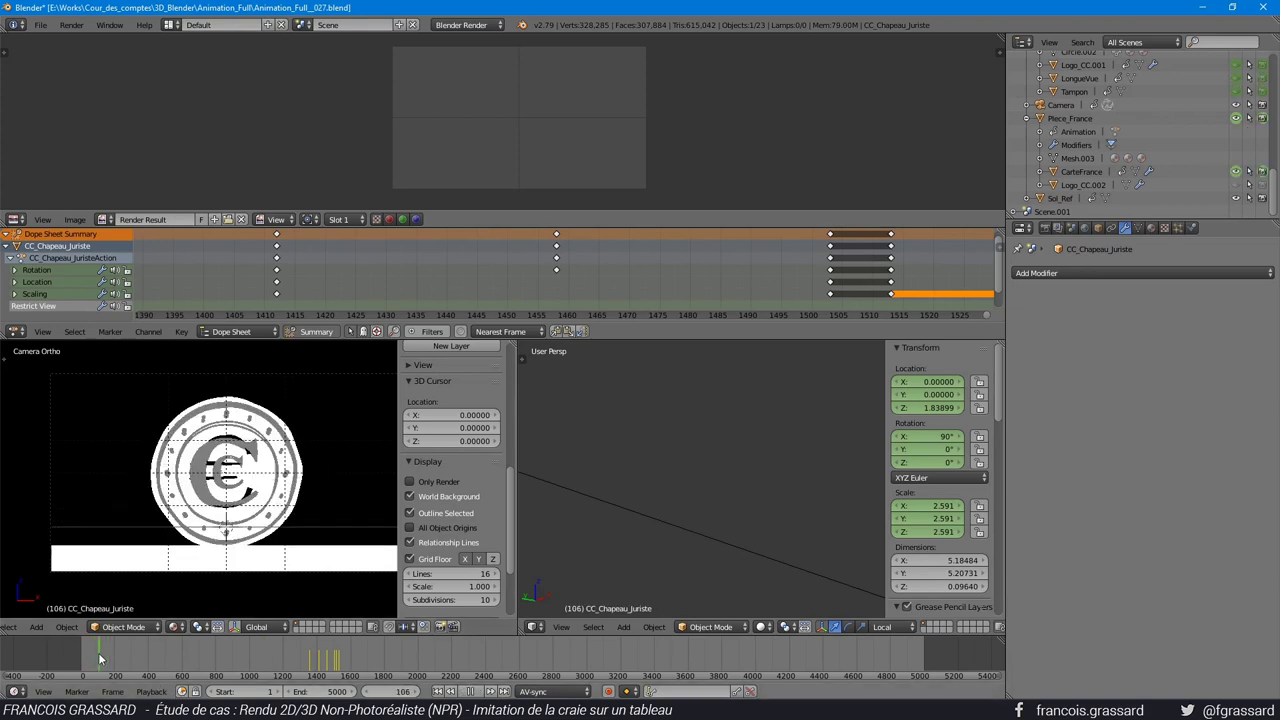
key(Escape)
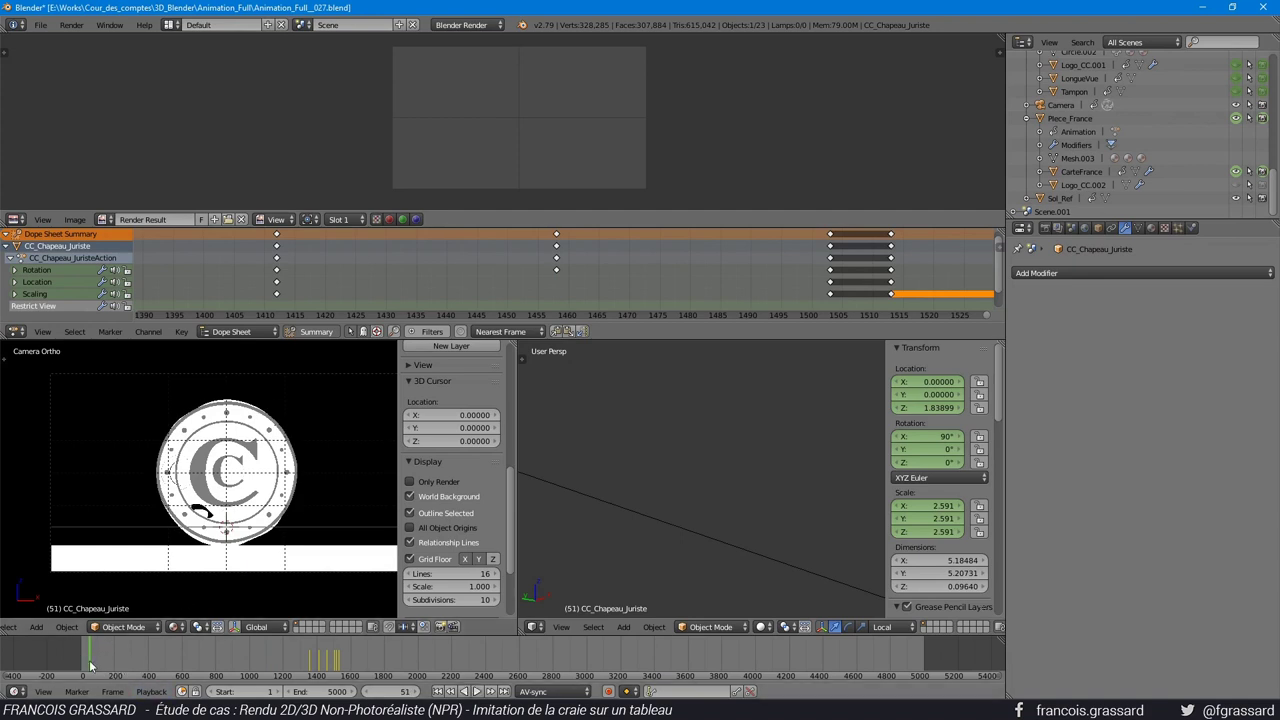
drag(90, 663, 96, 657)
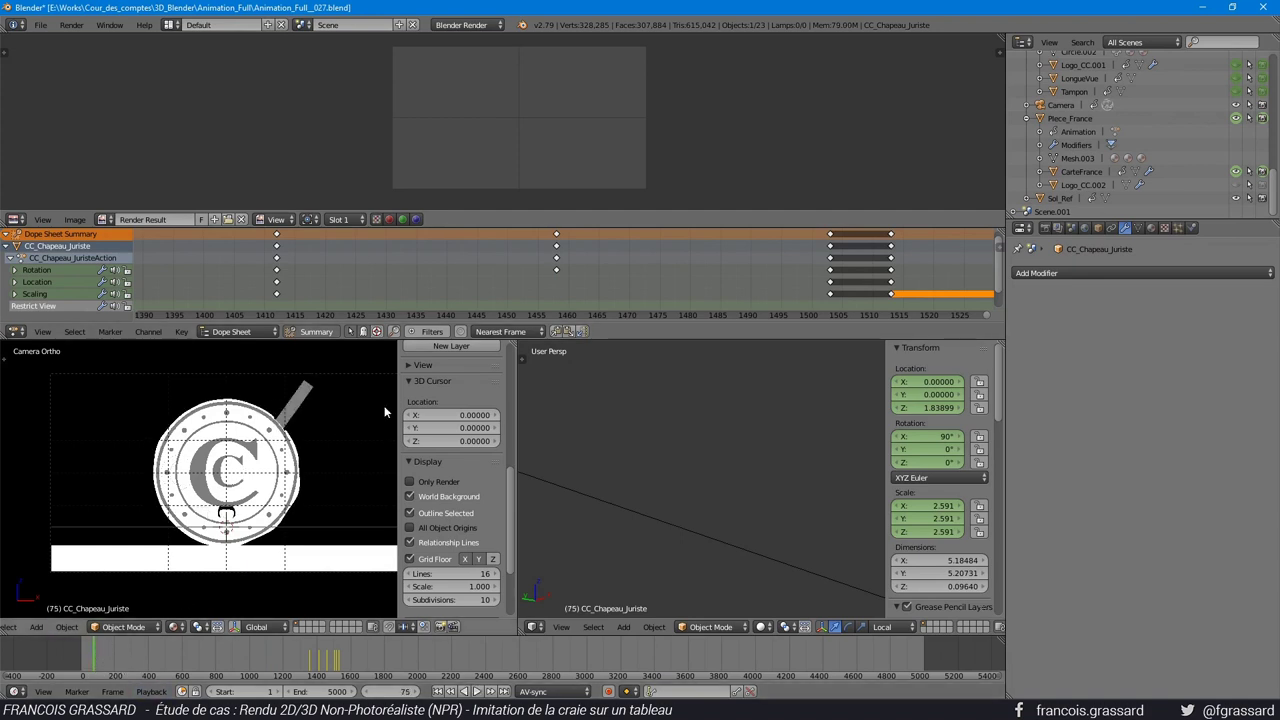
Select the check-mark curve NurbsPath.001, frame it, and briefly isolate it in the view.
right_click(296, 410)
key(KP_Decimal)
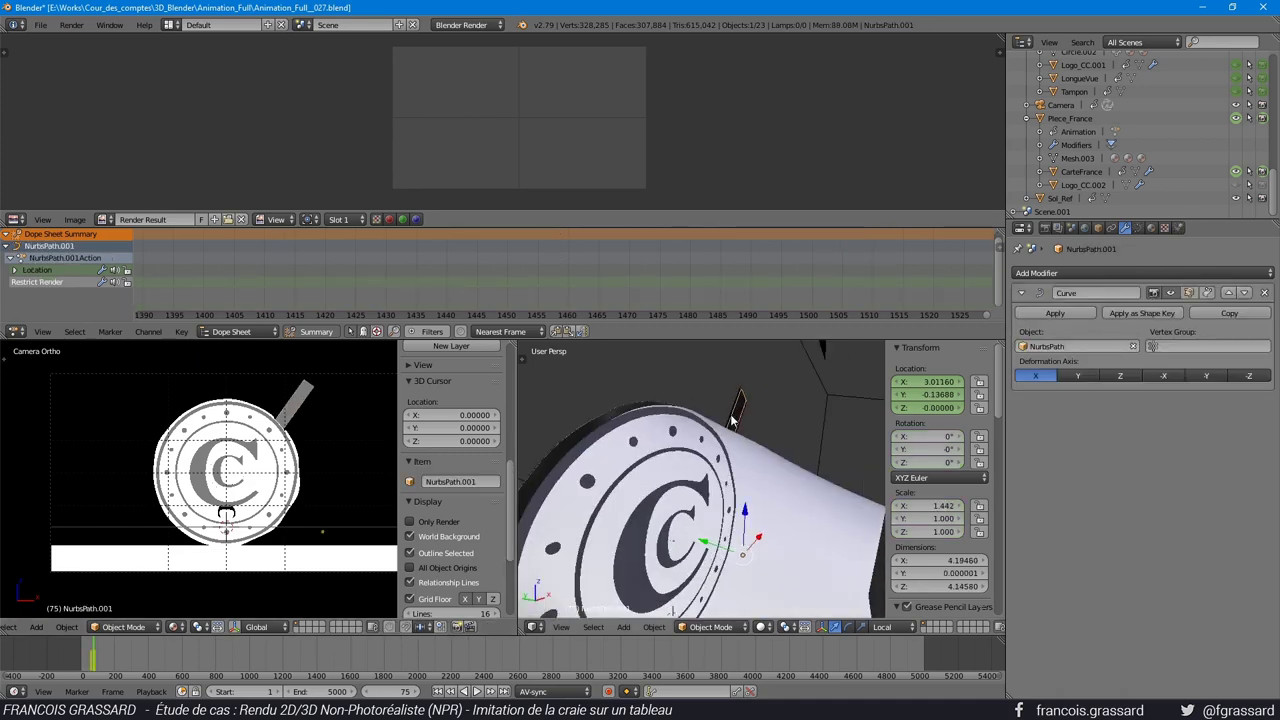
mouse_move(810, 433)
mouse_down()
mouse_move(772, 479)
mouse_move(701, 494)
mouse_up()
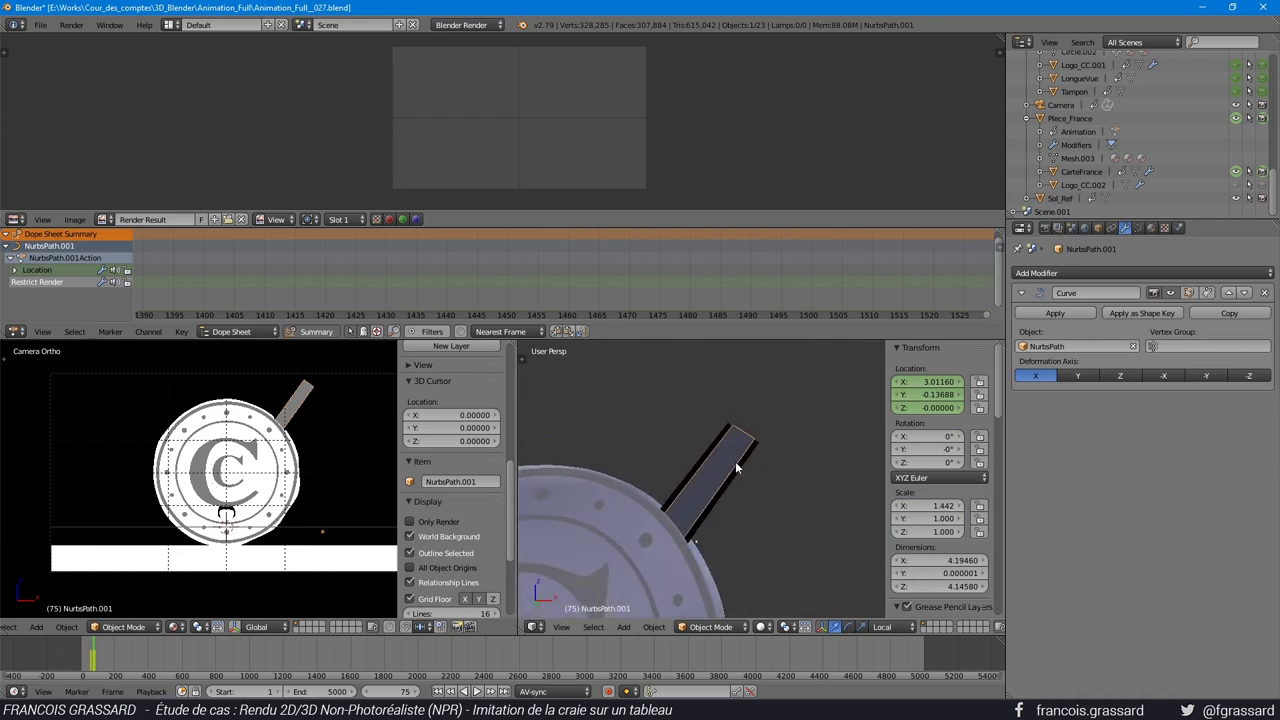
key(KP_Divide)
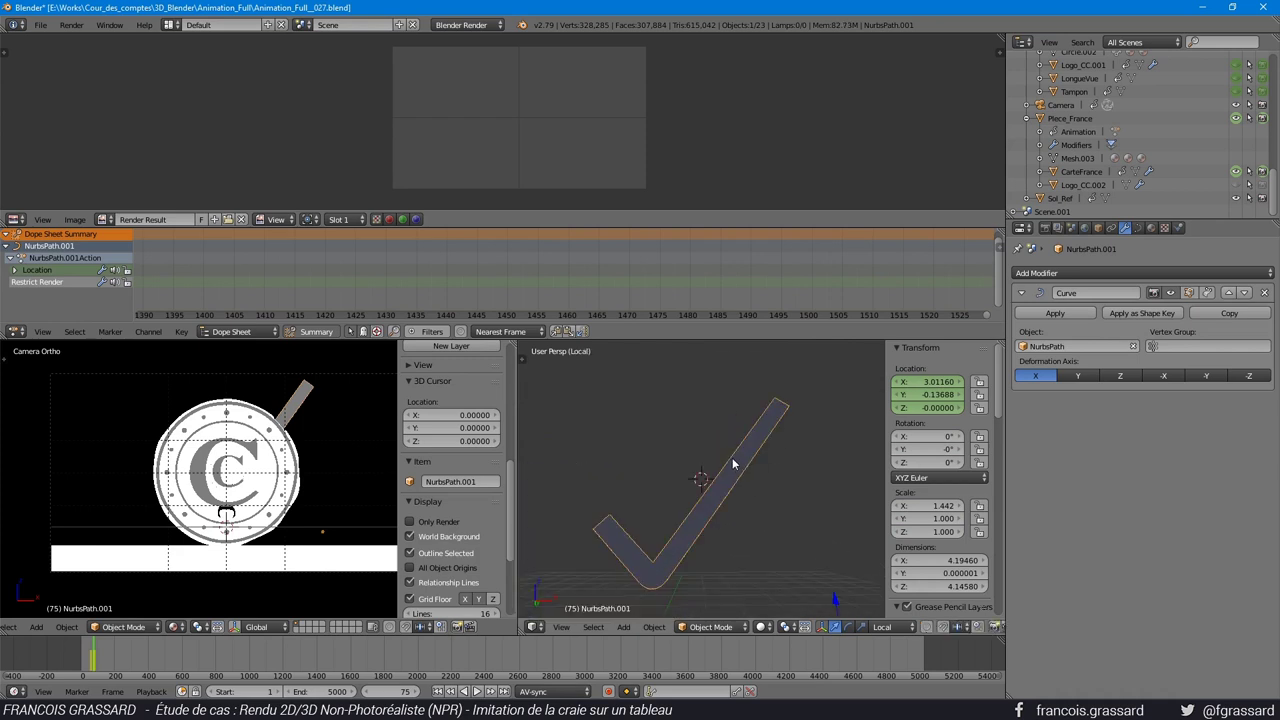
key(KP_Divide)
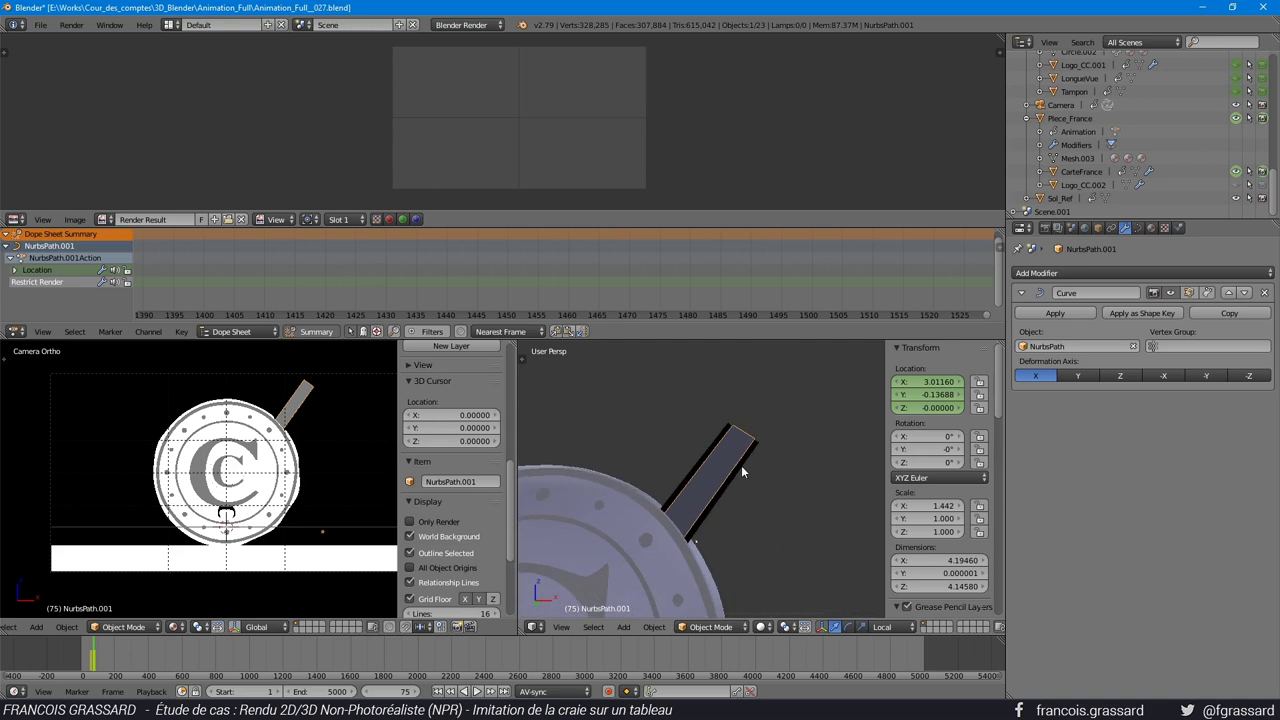
Duplicate the check-mark curve with zero vertical offset, then isolate and inspect both curves.
key(shift+d)
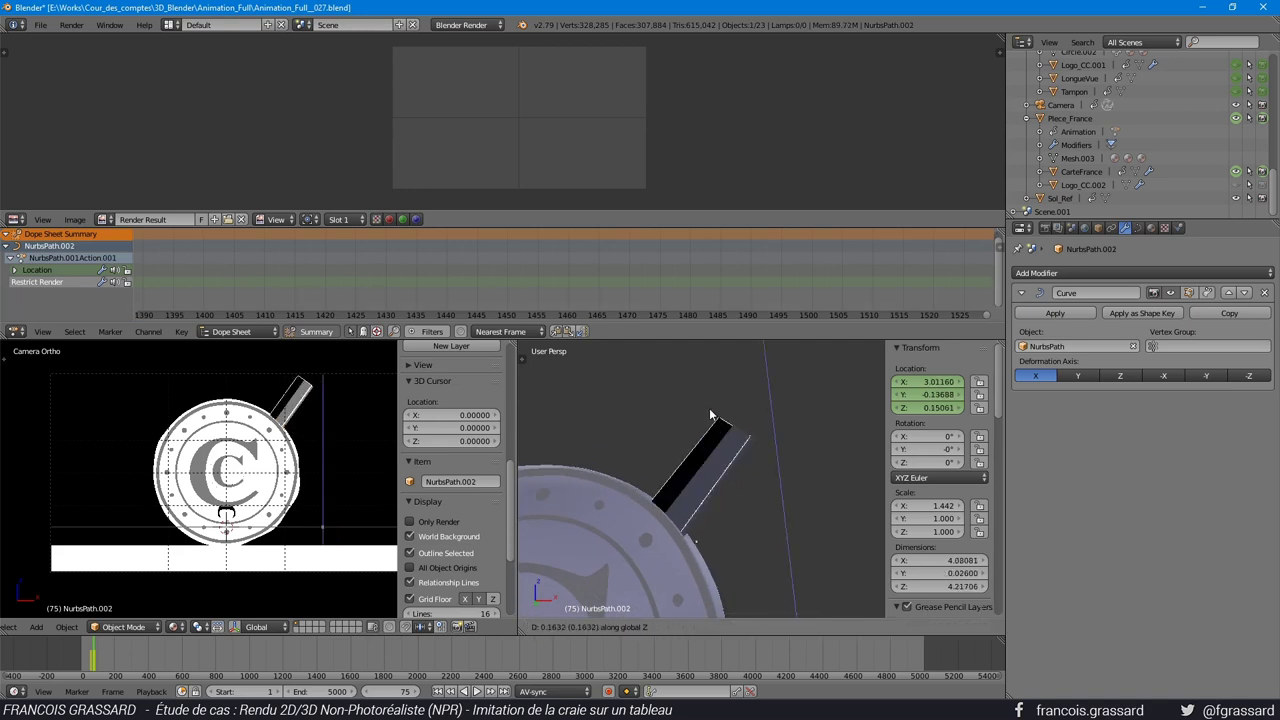
click(683, 407)
key(b)
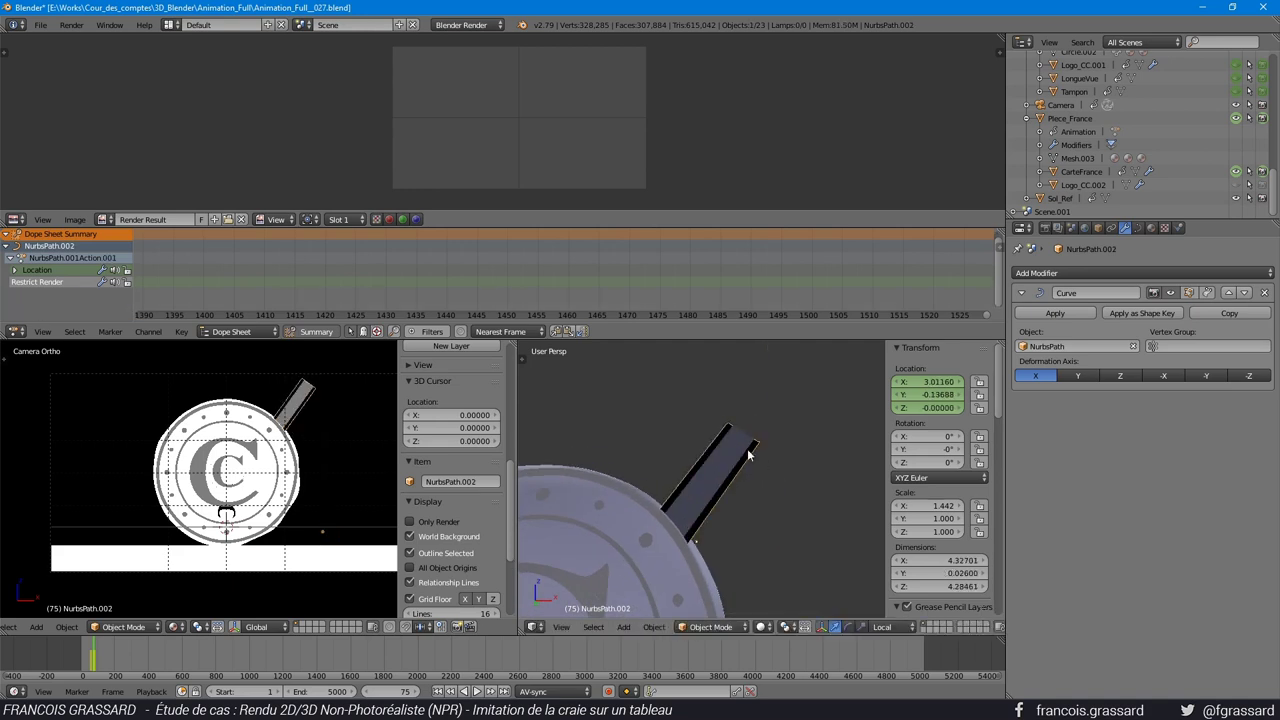
drag(690, 418, 777, 495)
key(KP_Divide)
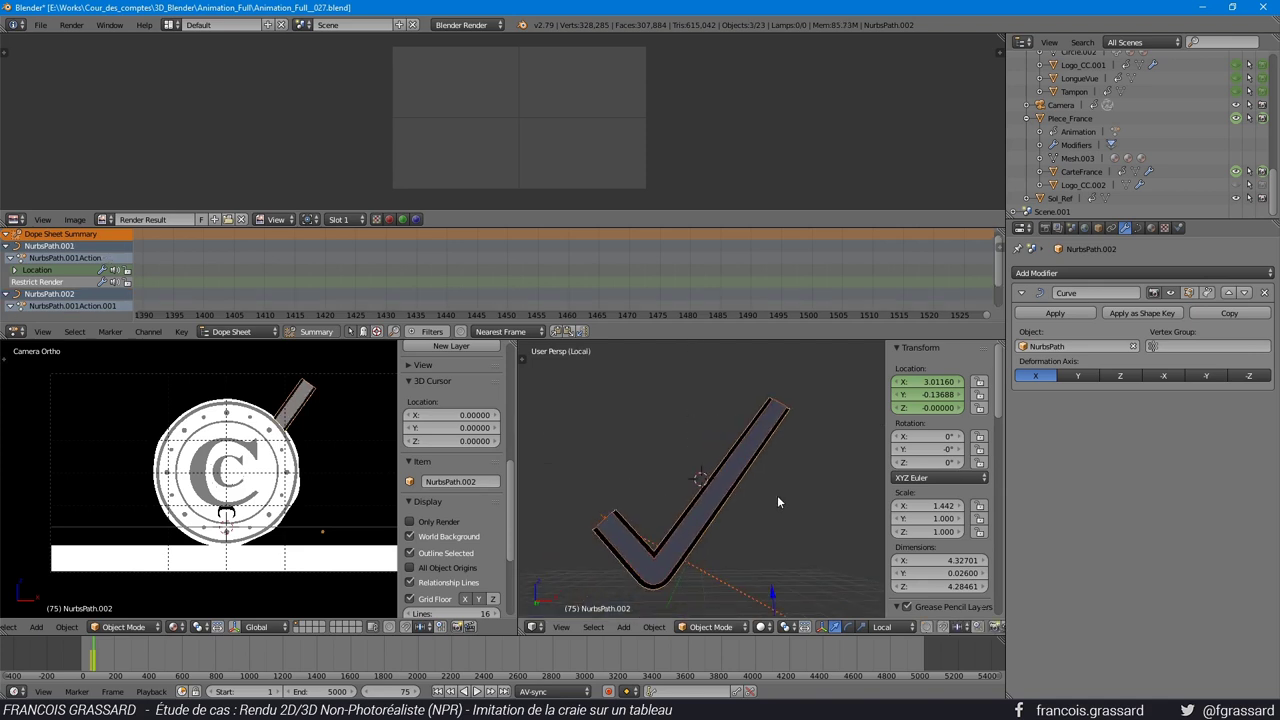
drag(727, 472, 724, 524)
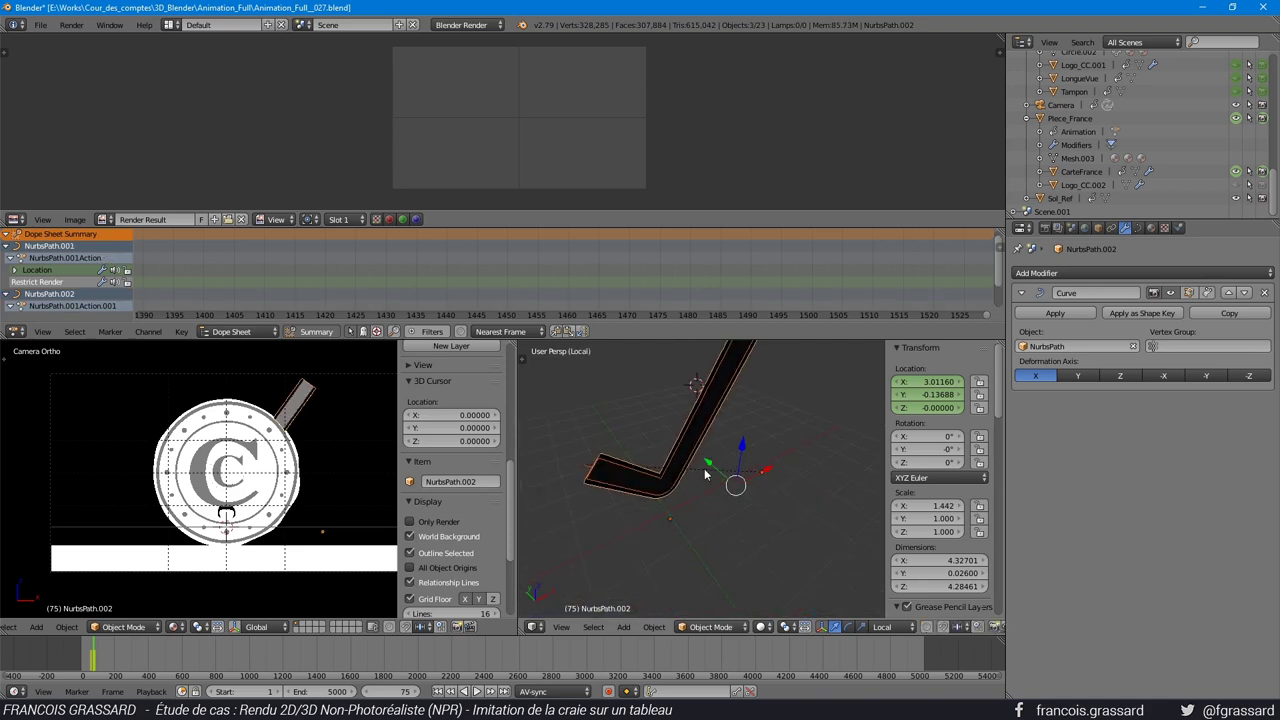
drag(705, 476, 651, 463)
right_click(737, 433)
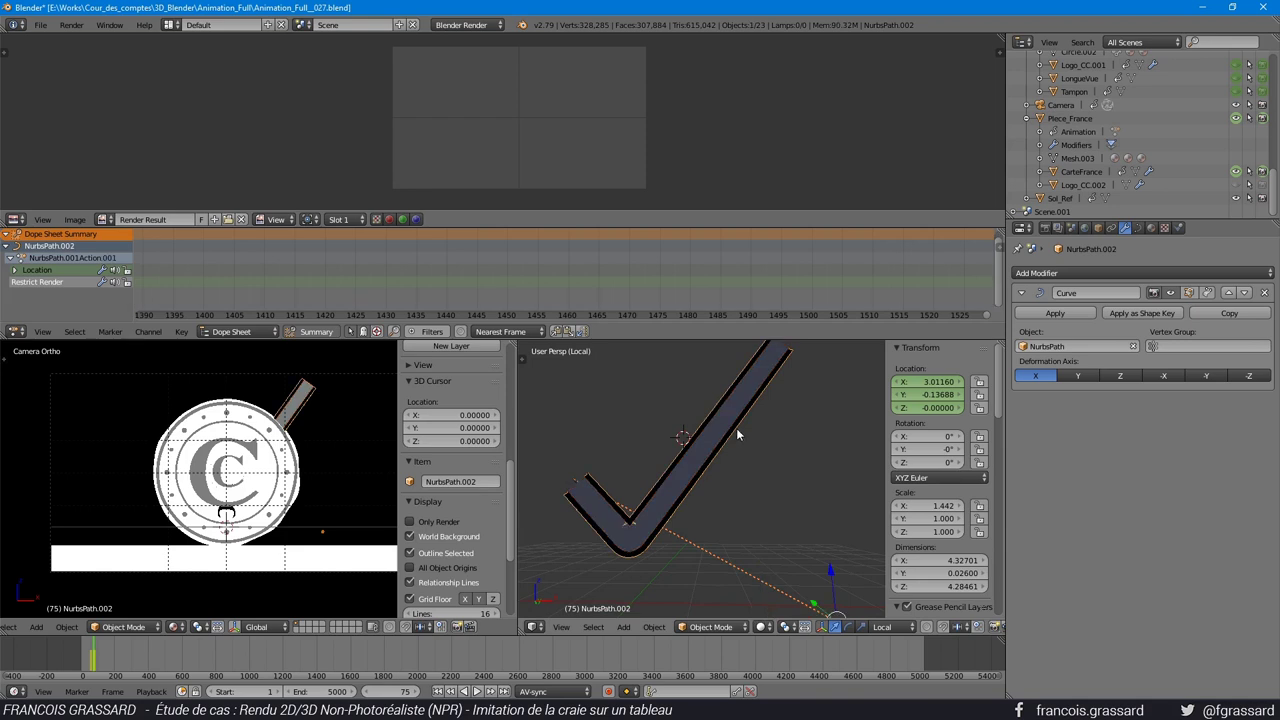
right_click(722, 424)
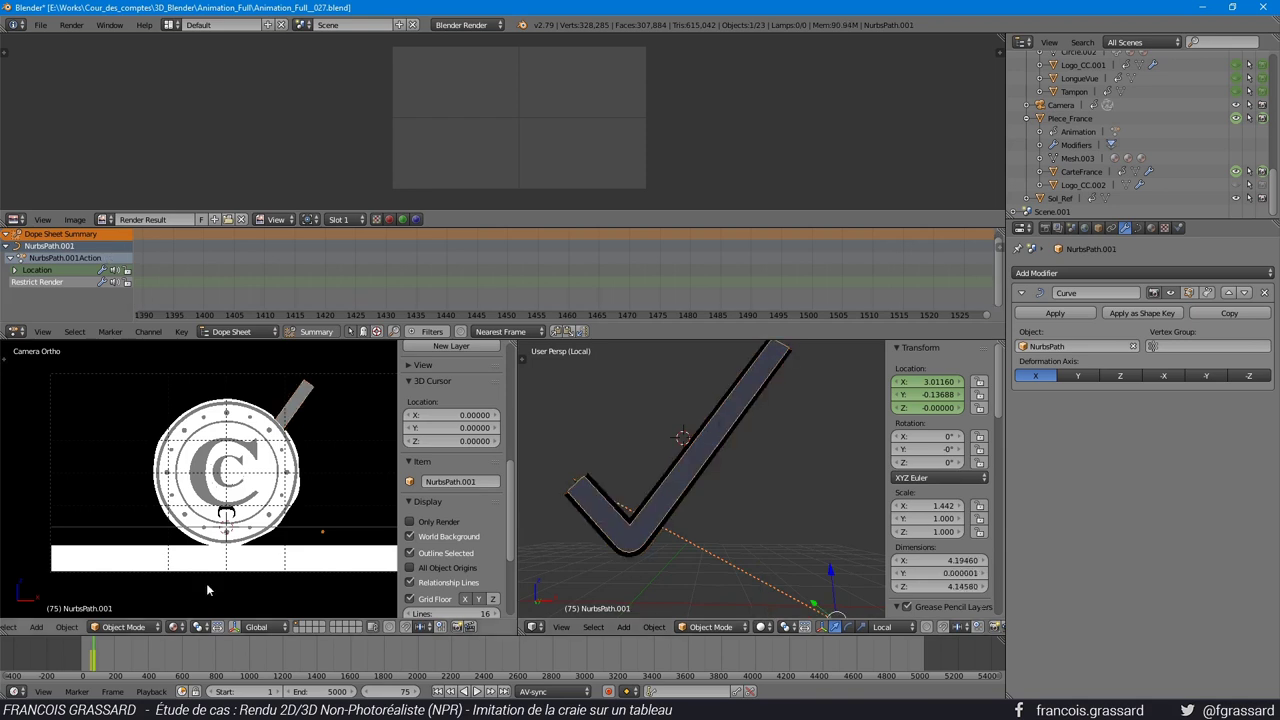
Step back to frame 69 and filter the Outliner by 'nurb'.
key(Left)
key(Left)
key(Left)
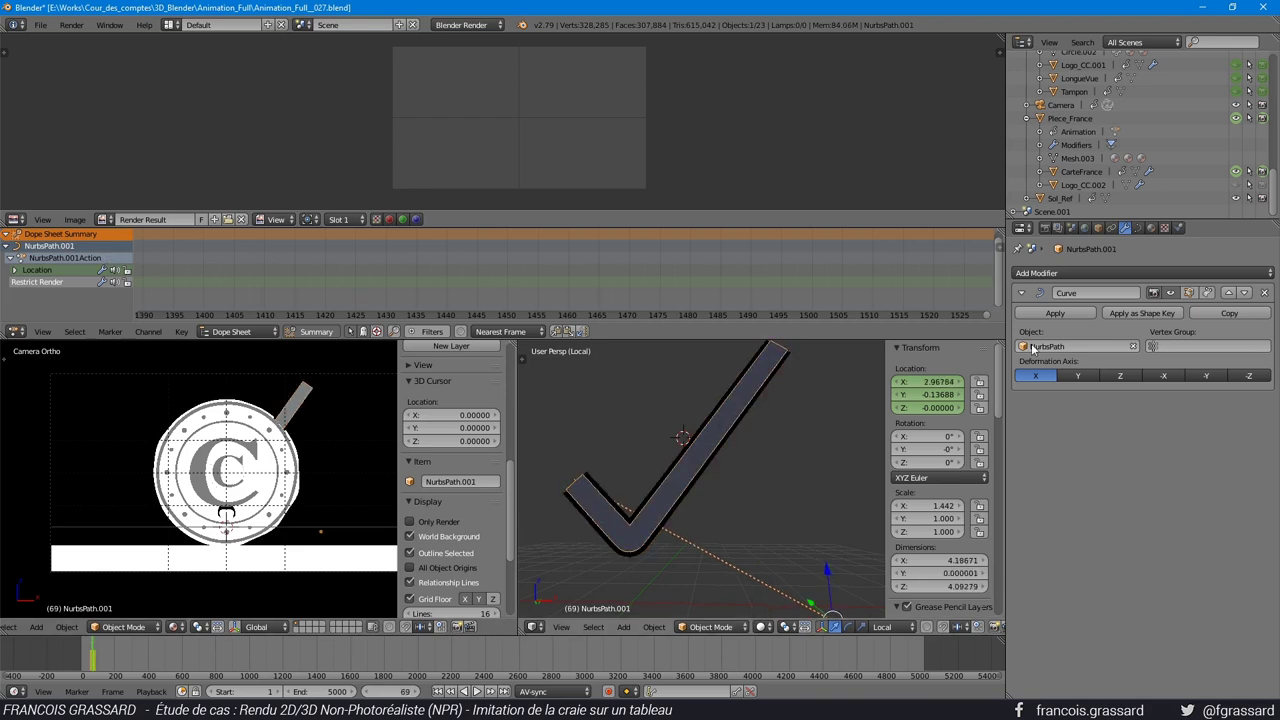
scroll(748, 445, down, 5)
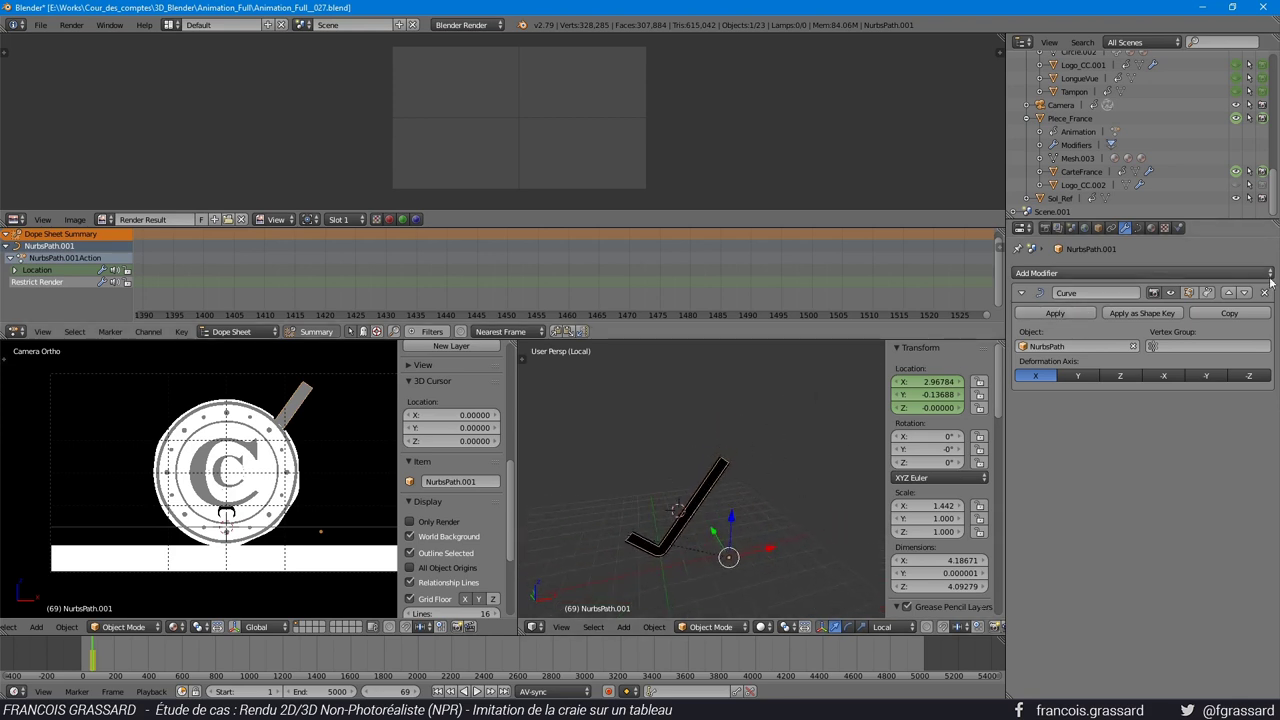
scroll(1238, 128, up, 5)
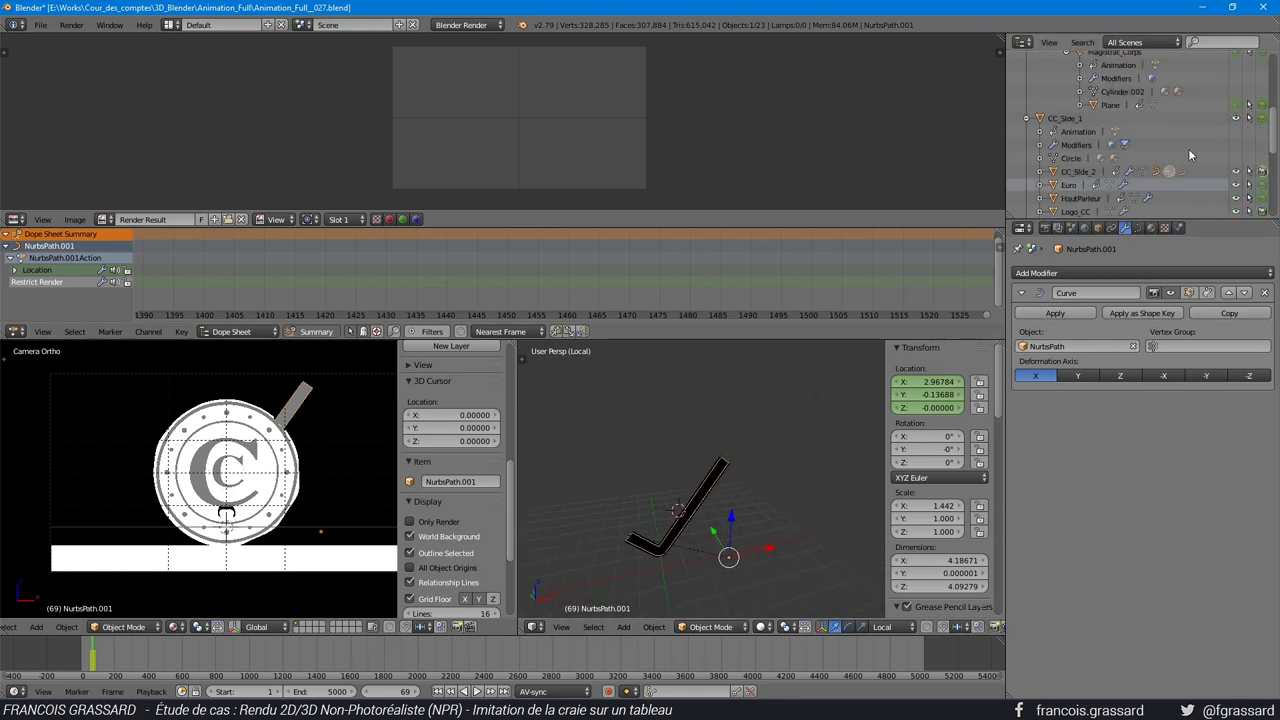
scroll(1238, 128, up, 5)
click(1217, 43)
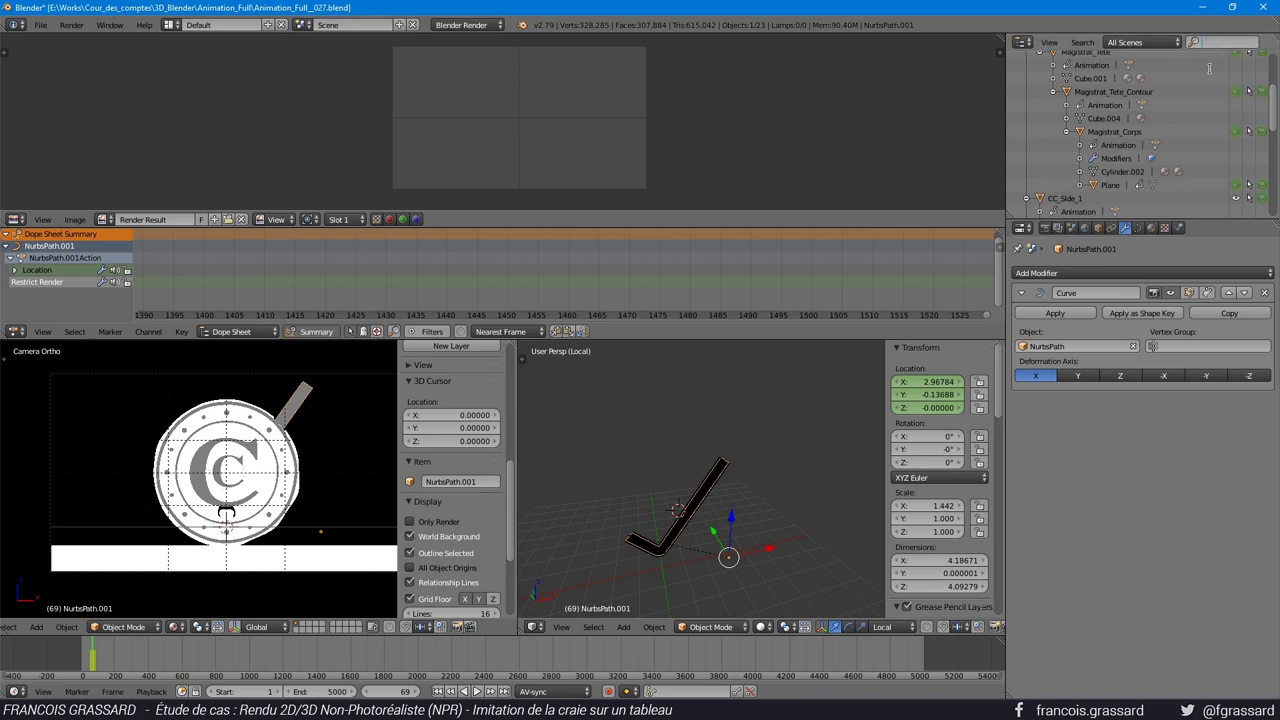
text(nurb)
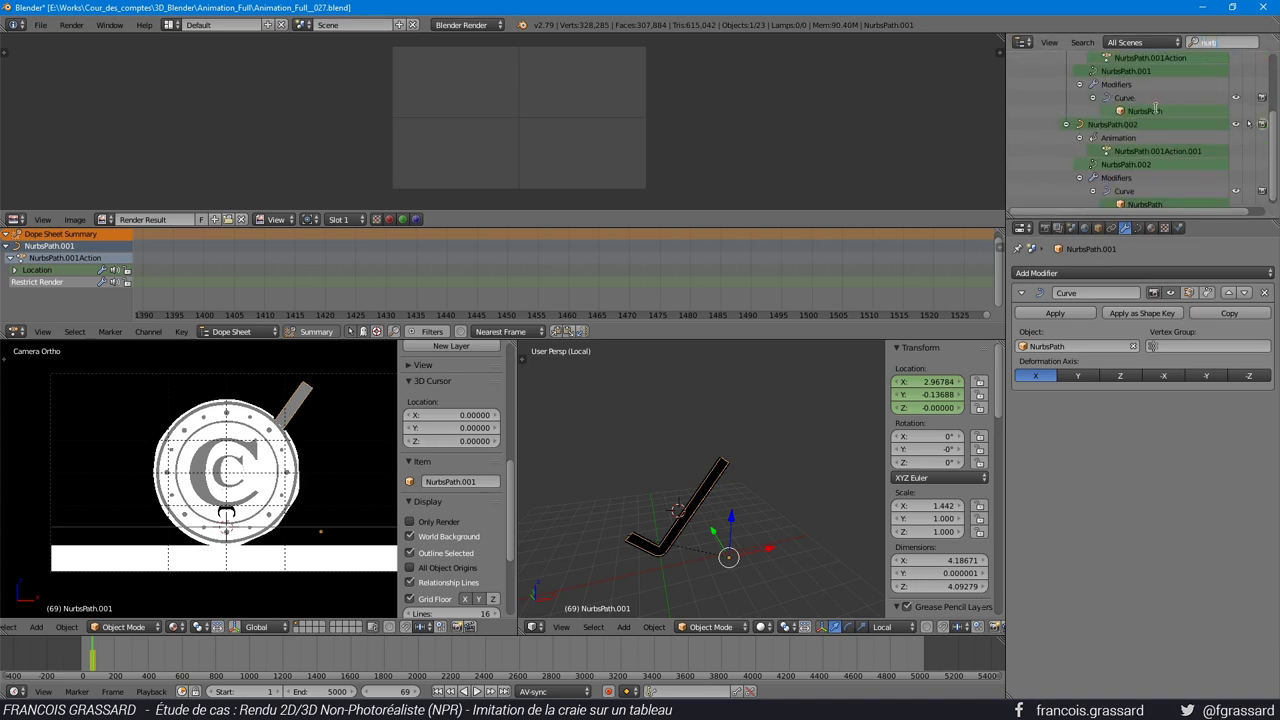
key(Return)
Select the NurbsPath curve and zoom in on its control points in Edit Mode, then return to Object Mode.
click(1150, 111)
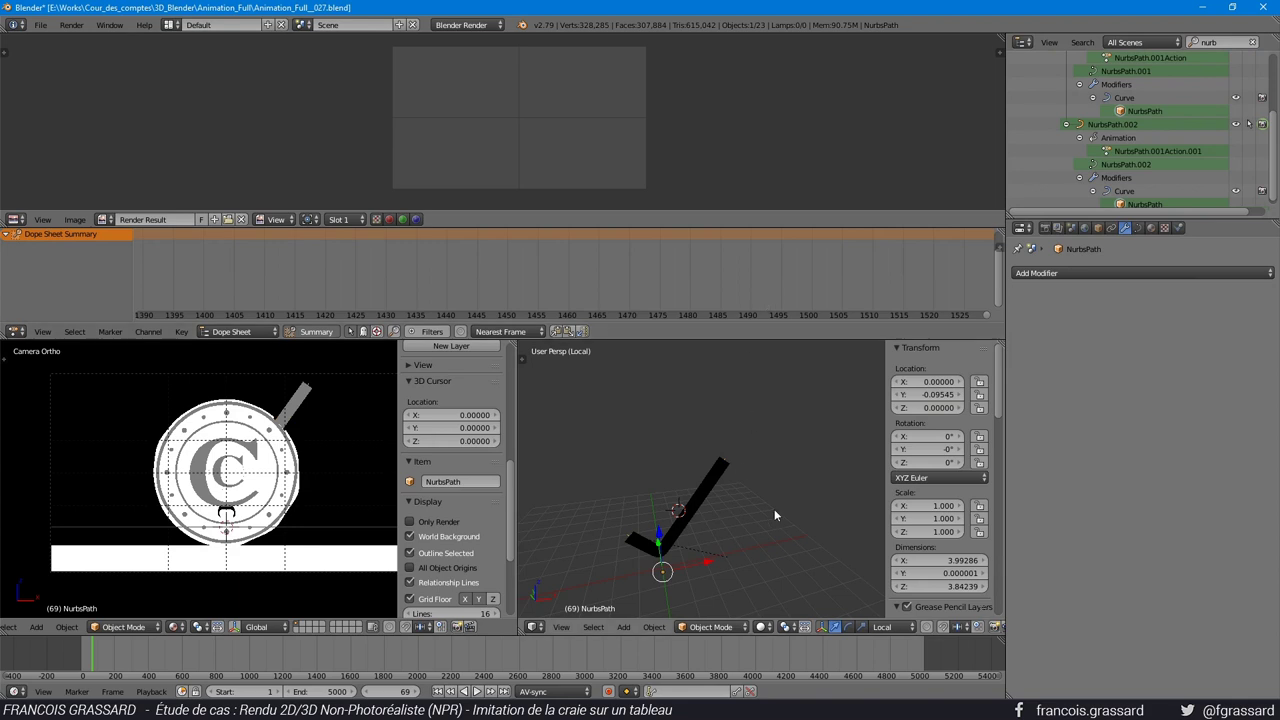
key(Tab)
scroll(748, 508, up, 3)
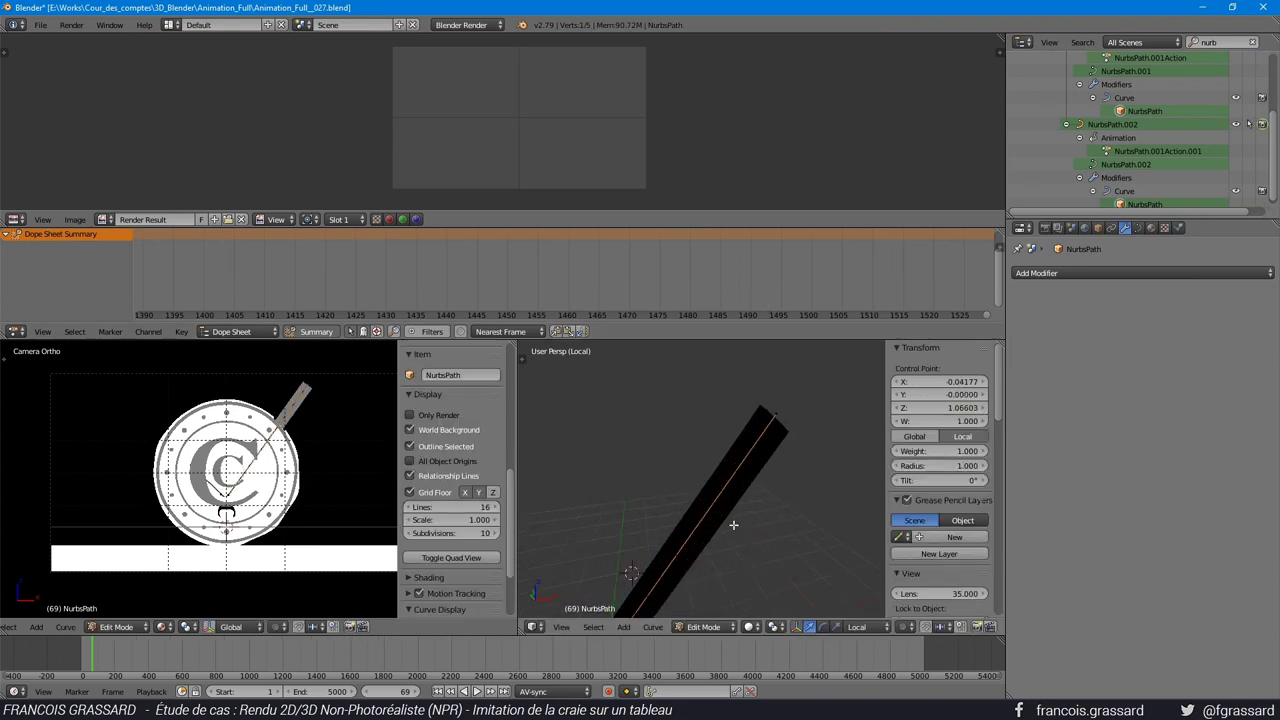
scroll(733, 524, down, 3)
key(Tab)
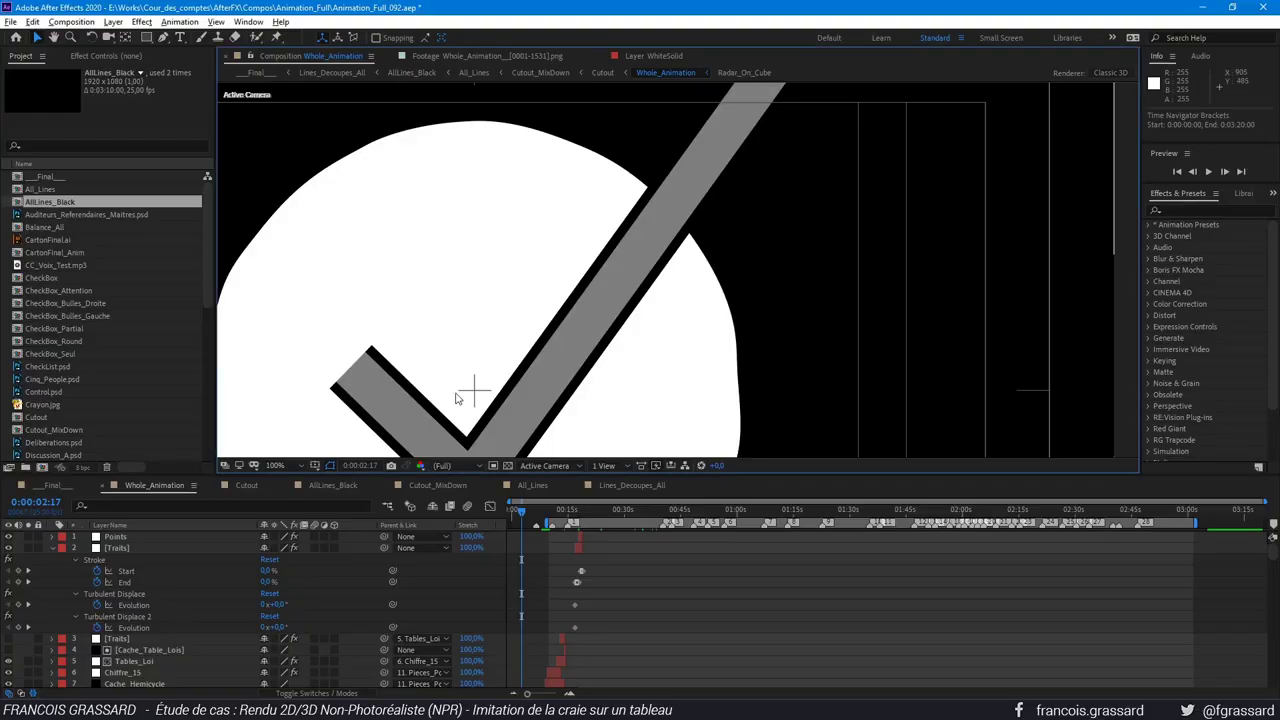
Follow the composition flowchart from Whole_Animation up through Cutout, Cutout_MixDown and All_Lines.
scroll(575, 315, down, 2)
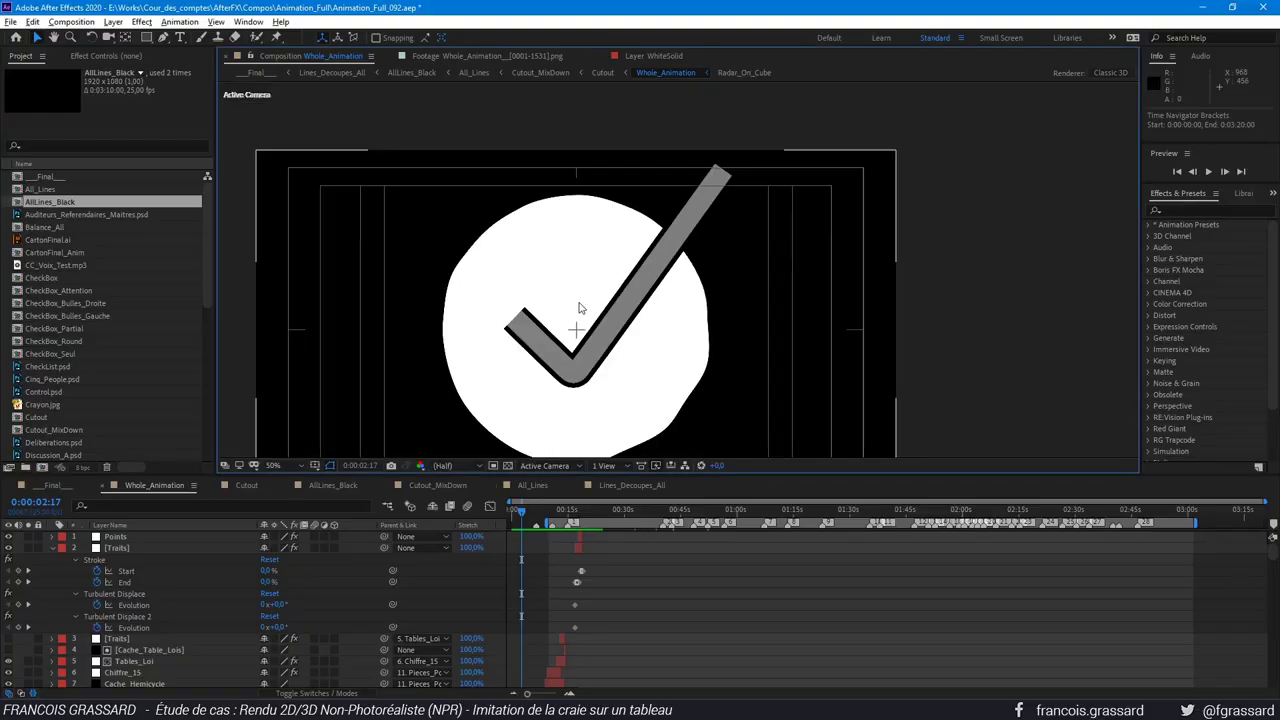
key(Tab)
click(574, 560)
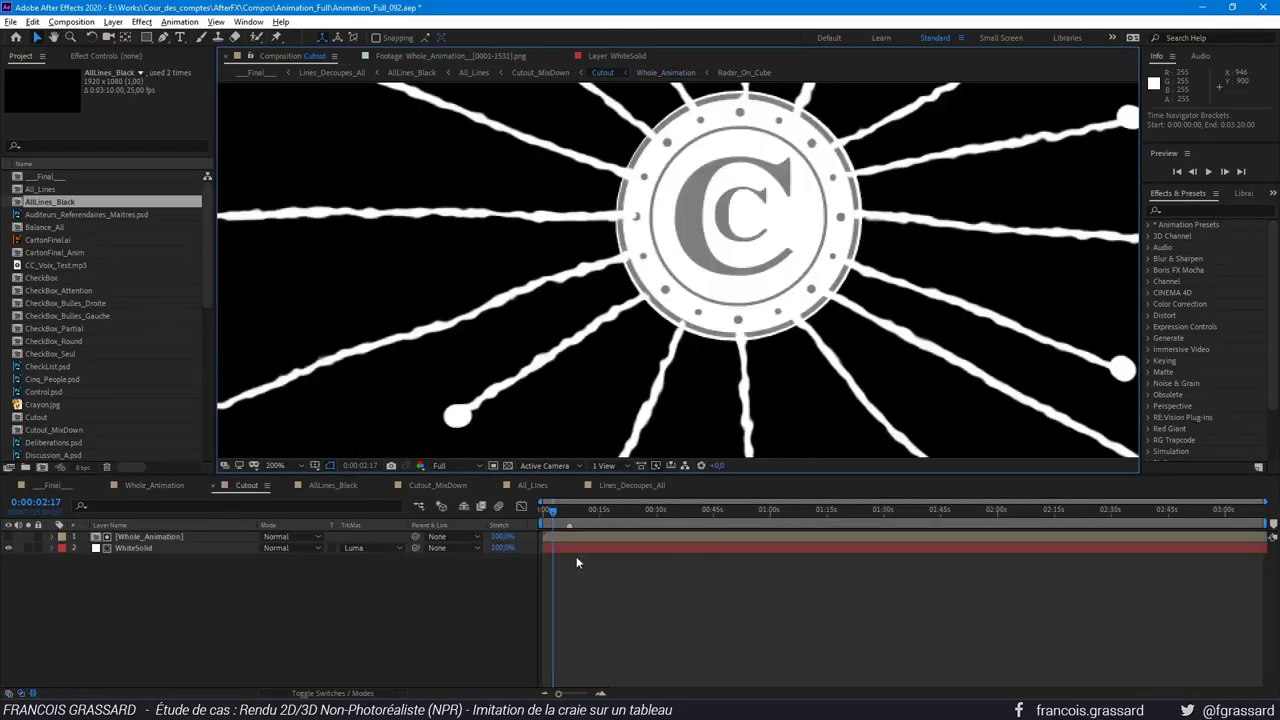
click(481, 566)
key(Tab)
click(384, 568)
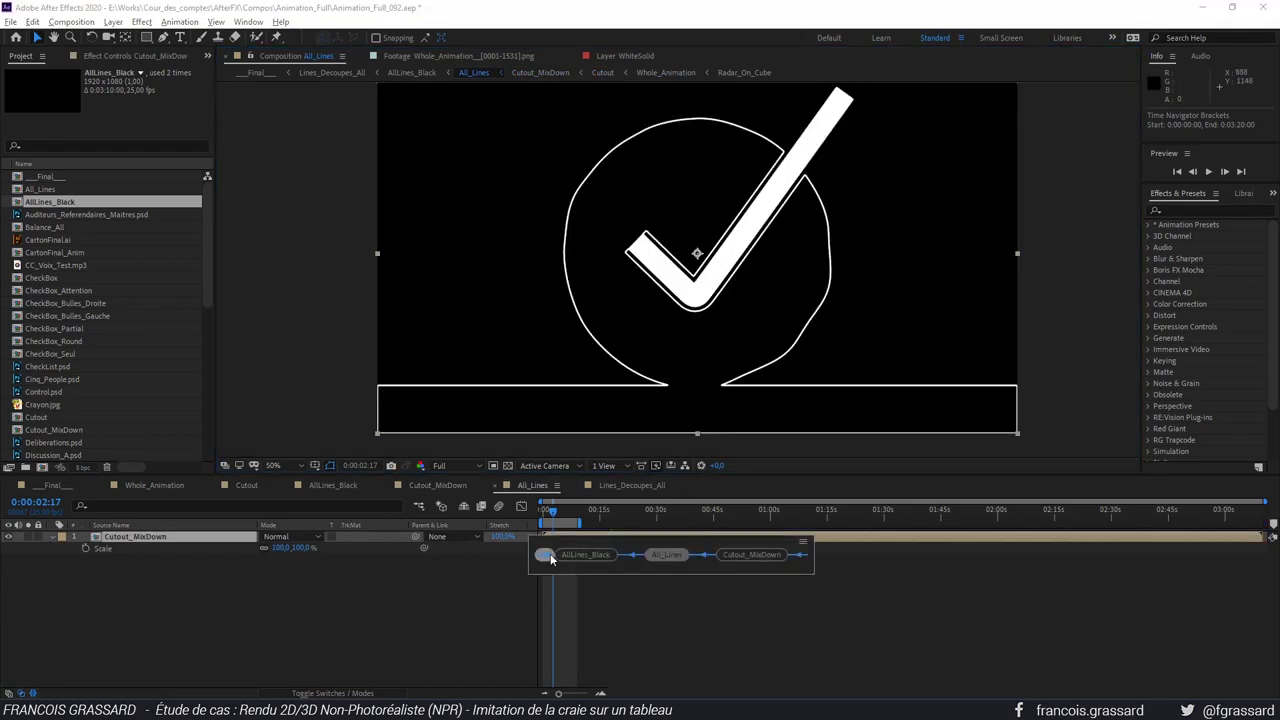
Continue through AllLines_Black and Lines_Decoupes_All, then open the ___Final___ chalkboard comp.
key(Tab)
click(506, 562)
key(Tab)
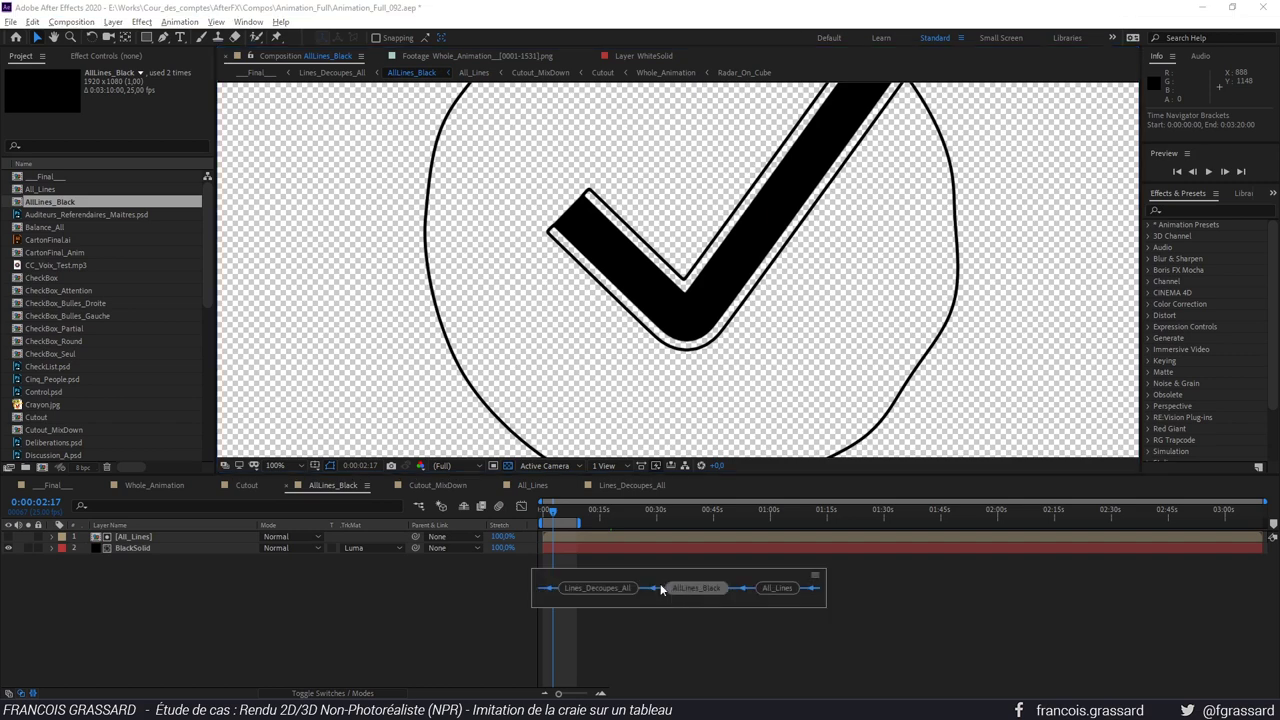
click(578, 588)
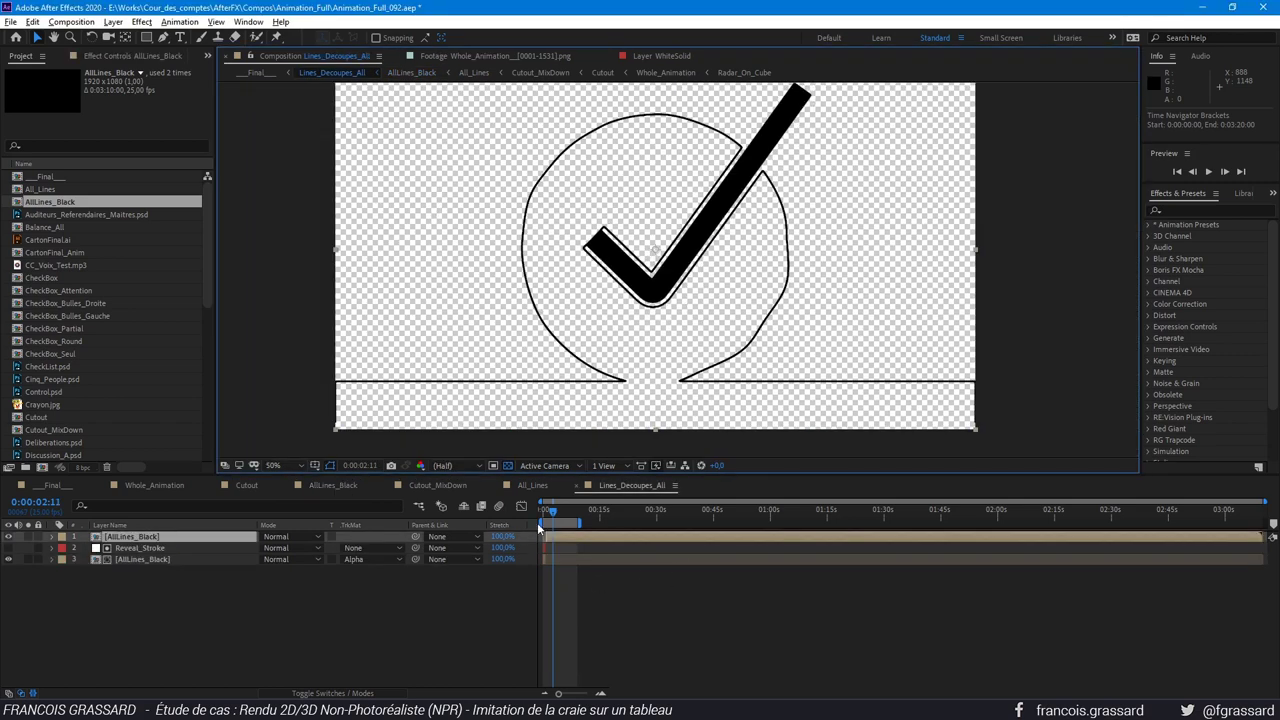
key(Tab)
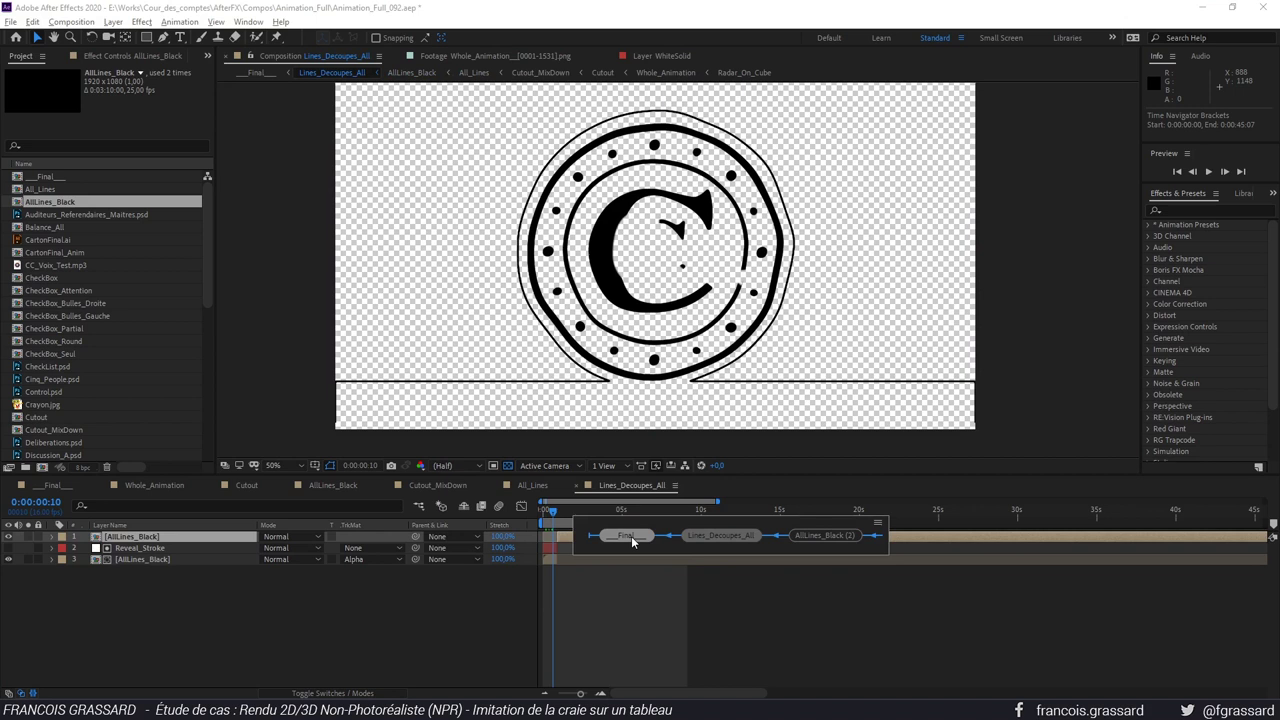
click(601, 240)
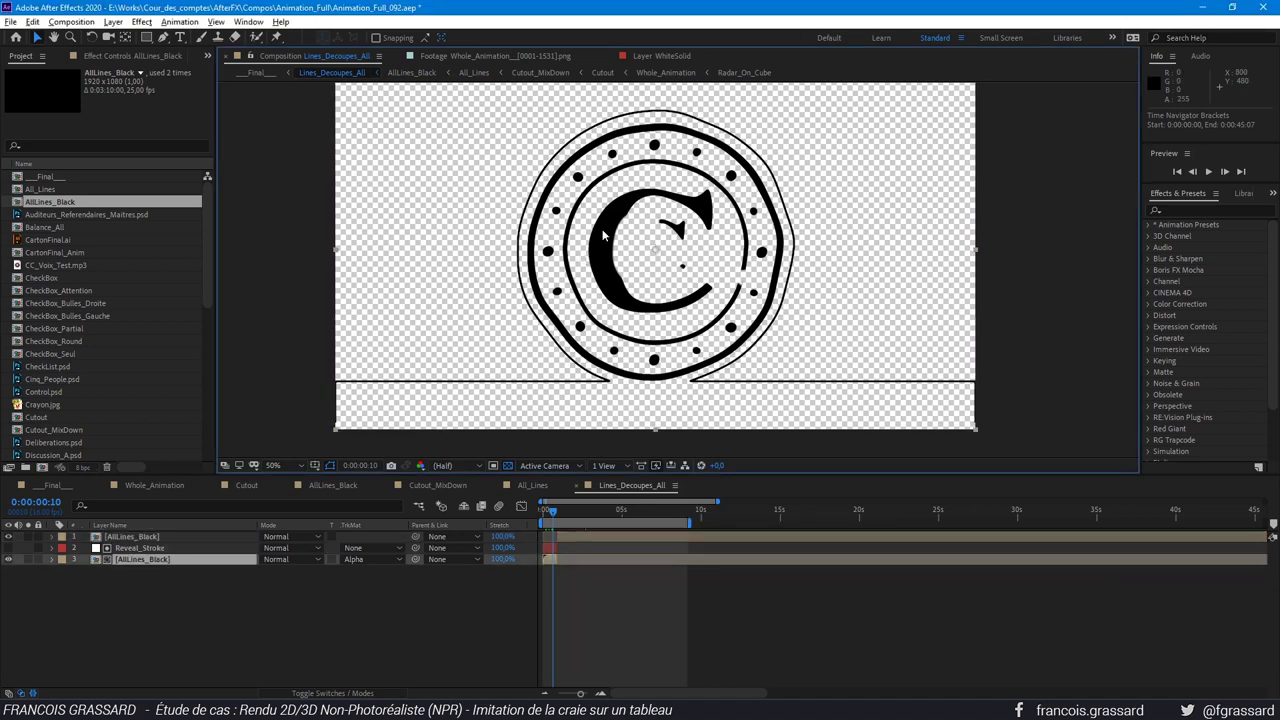
double_click(50, 177)
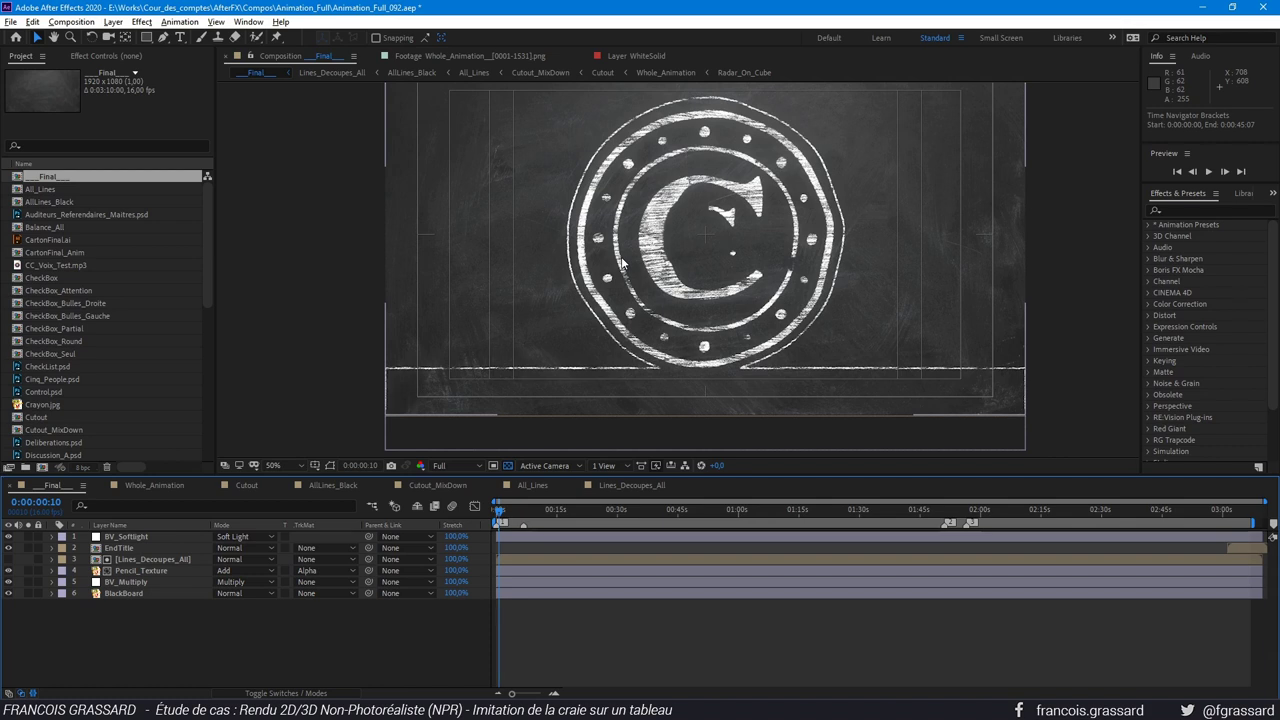
Zoom in on the chalk C logo, re-centre it, enlarge the viewer, and open Crayon.jpg.
scroll(628, 215, up, 2)
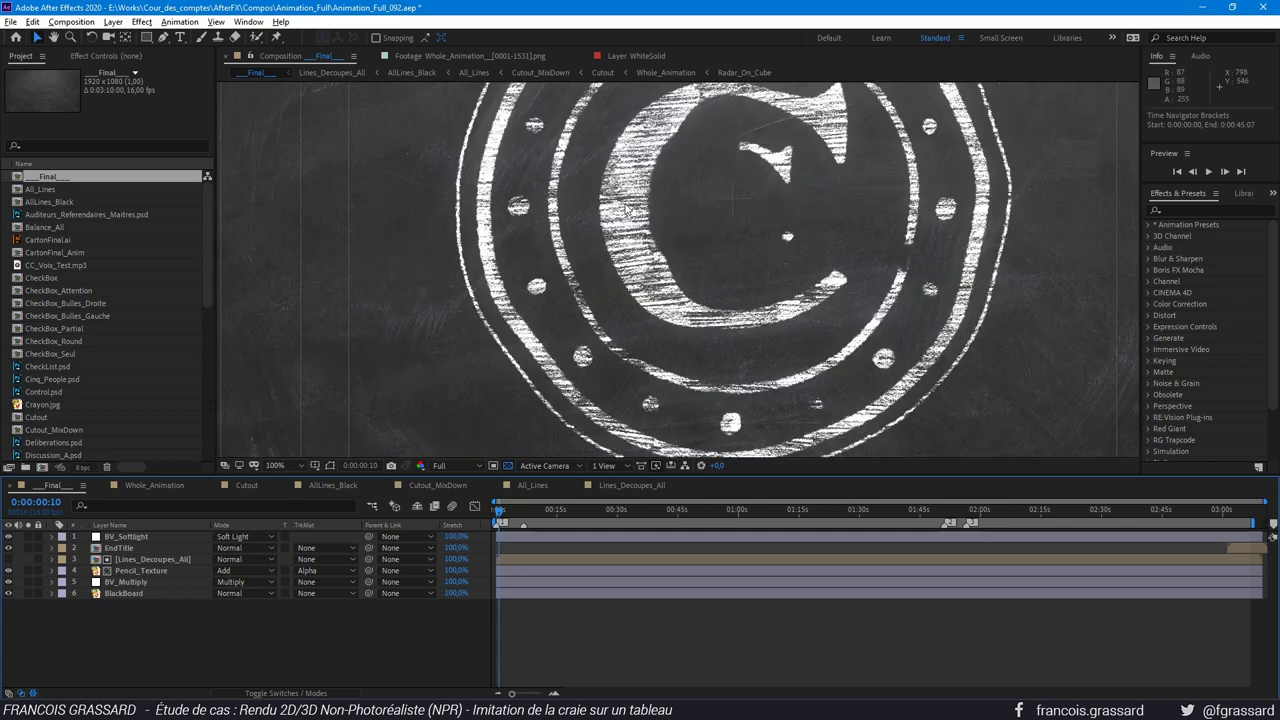
drag(647, 232, 611, 291)
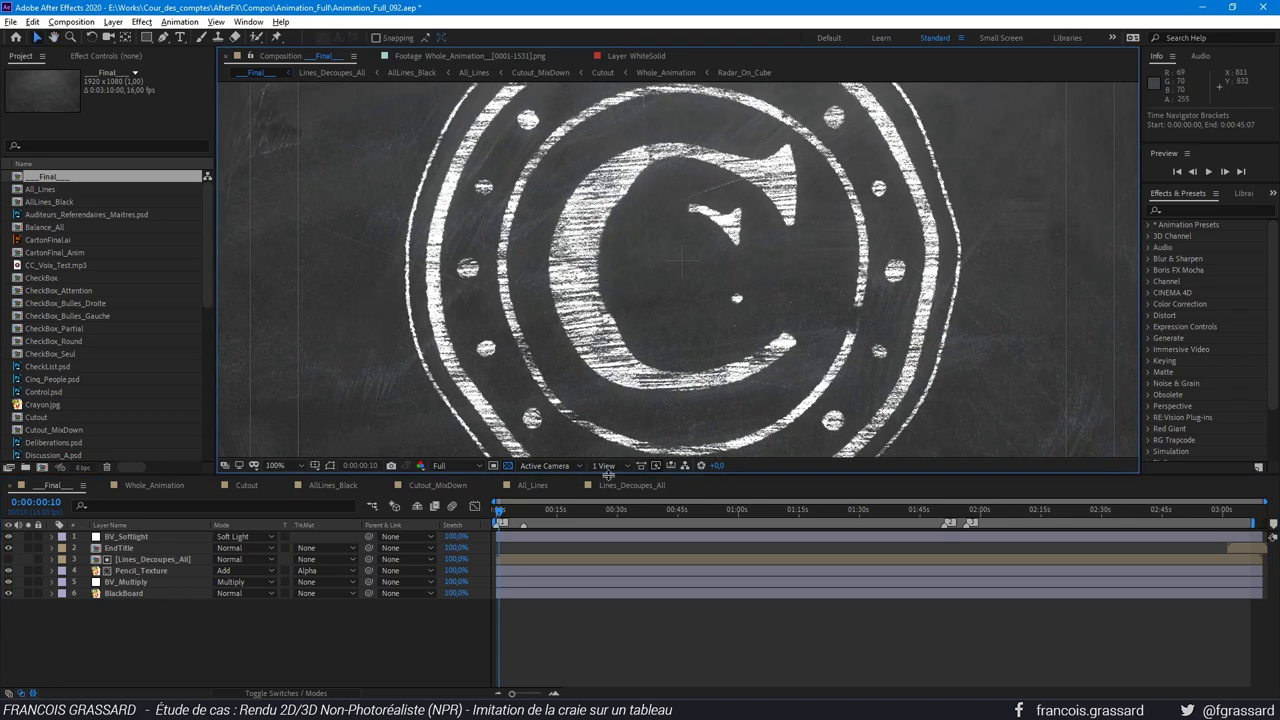
drag(600, 476, 600, 571)
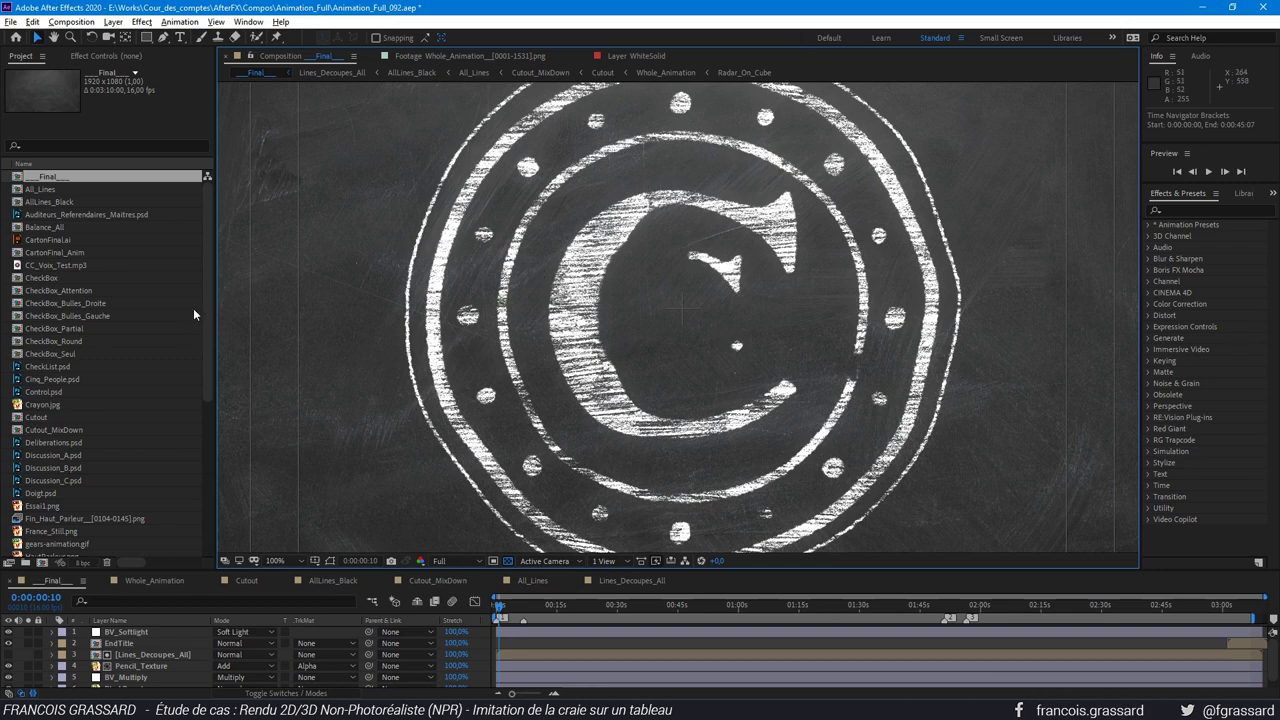
double_click(45, 405)
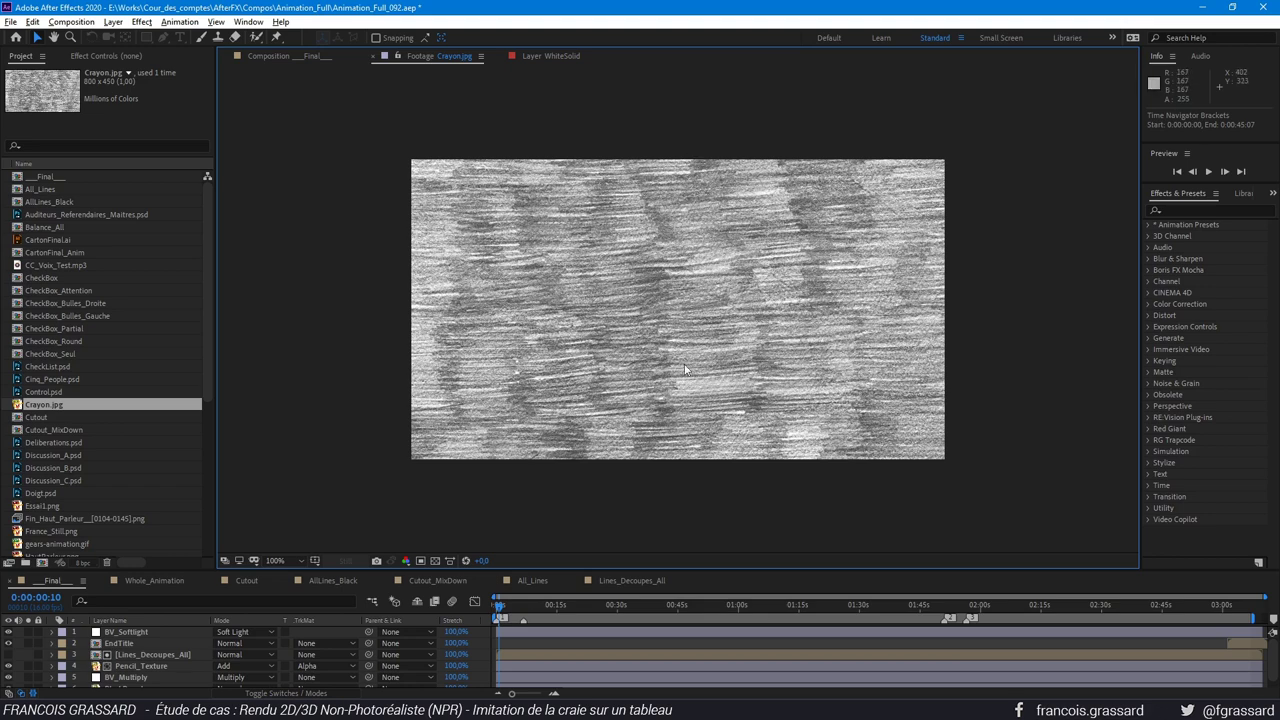
Reopen ___Final___, expand the timeline, and remove Pencil_Texture's track matte.
double_click(48, 176)
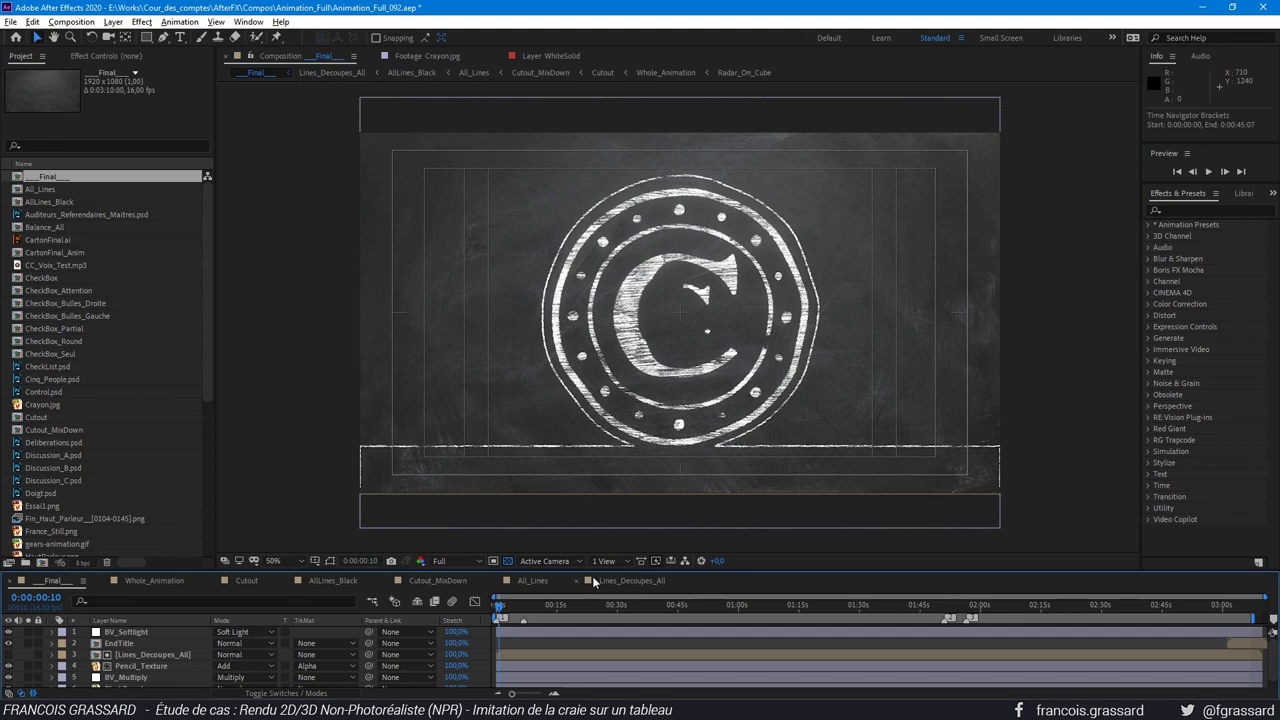
drag(595, 574, 595, 496)
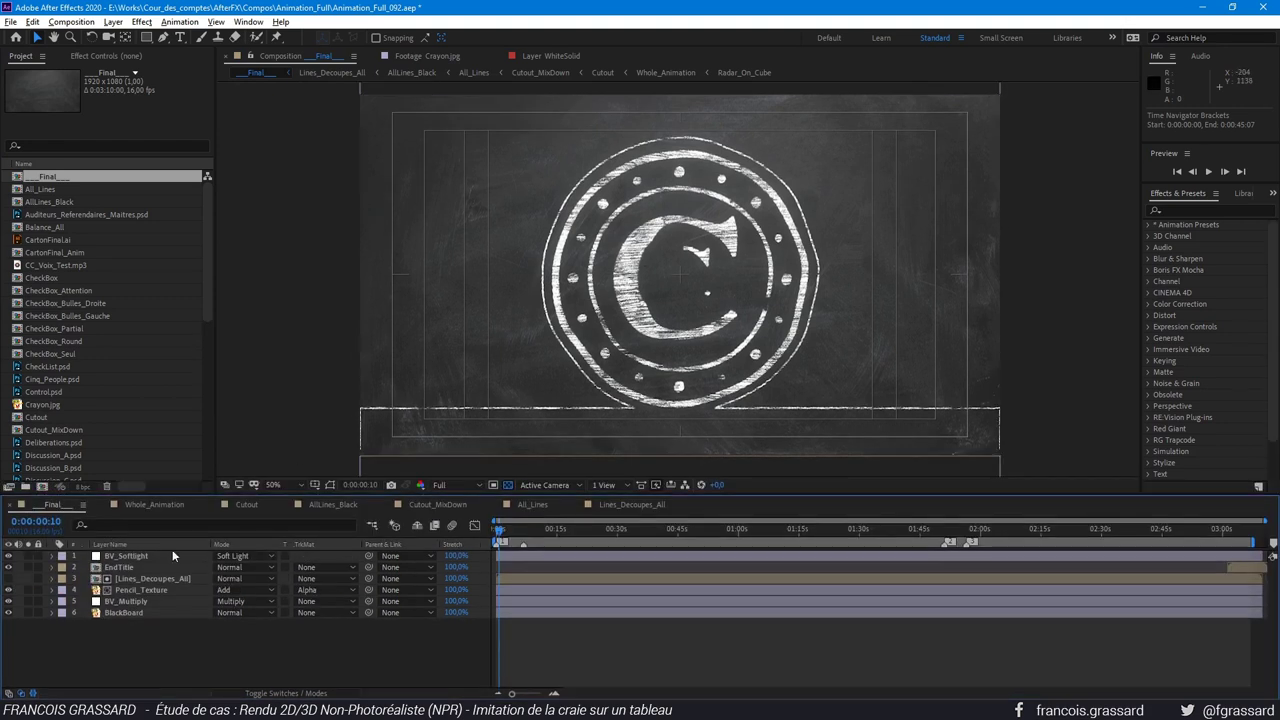
click(152, 589)
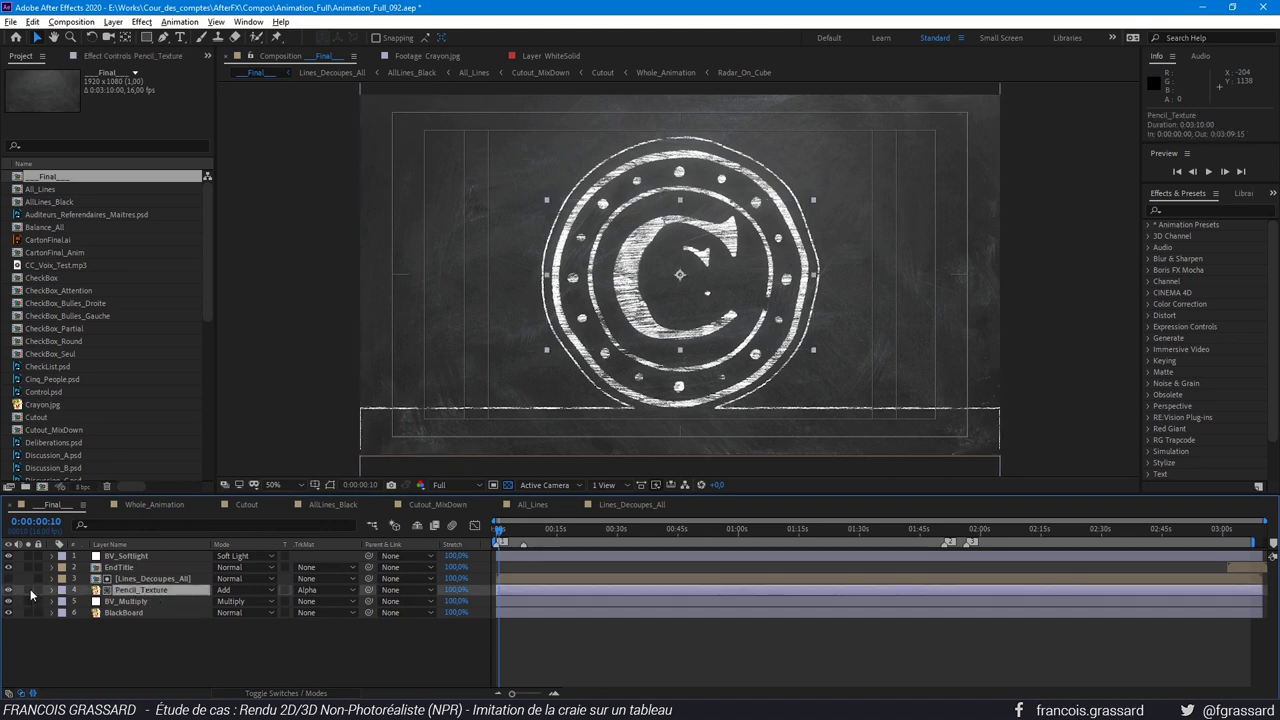
click(315, 590)
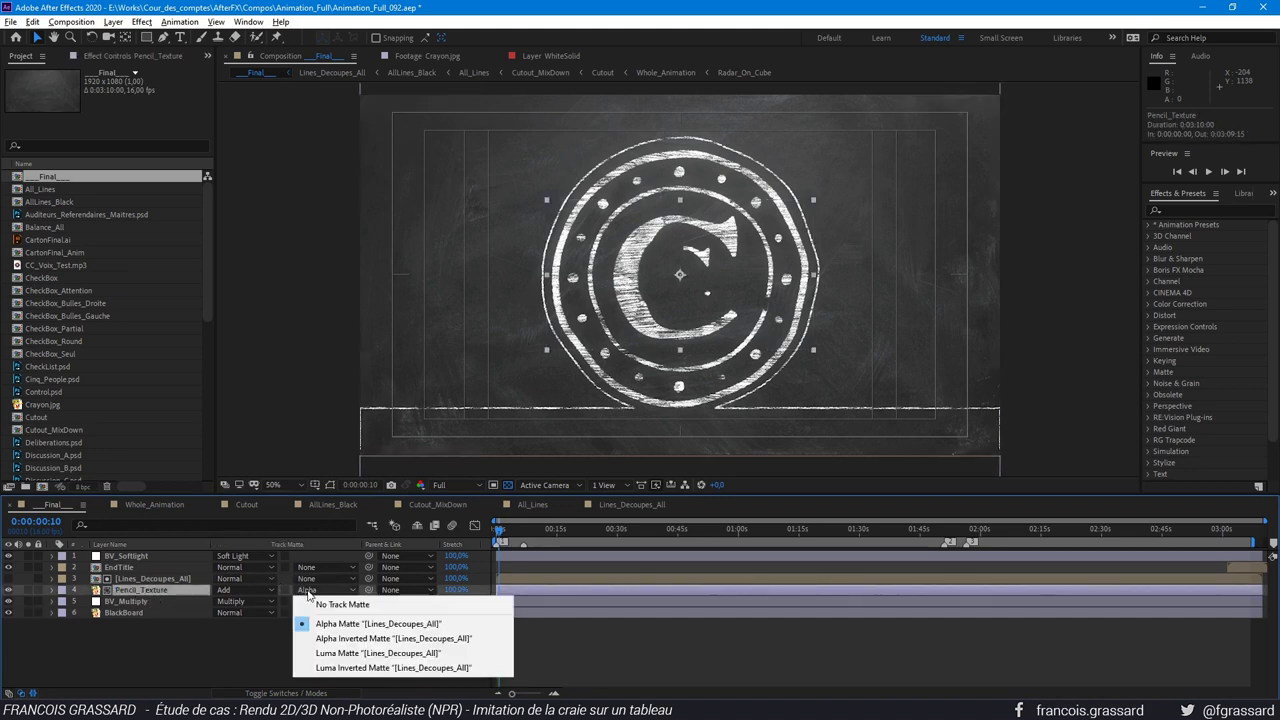
click(386, 607)
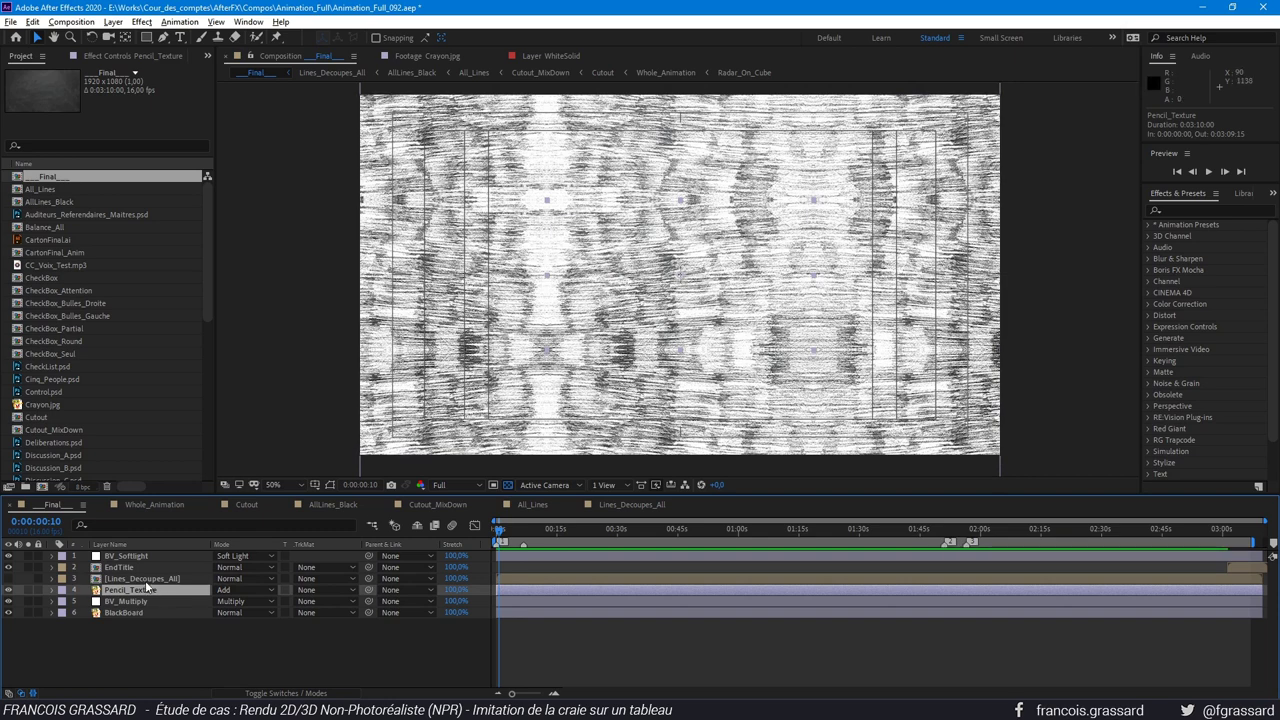
Toggle Pencil_Texture's CC RepeTile effect off and on to compare.
click(100, 56)
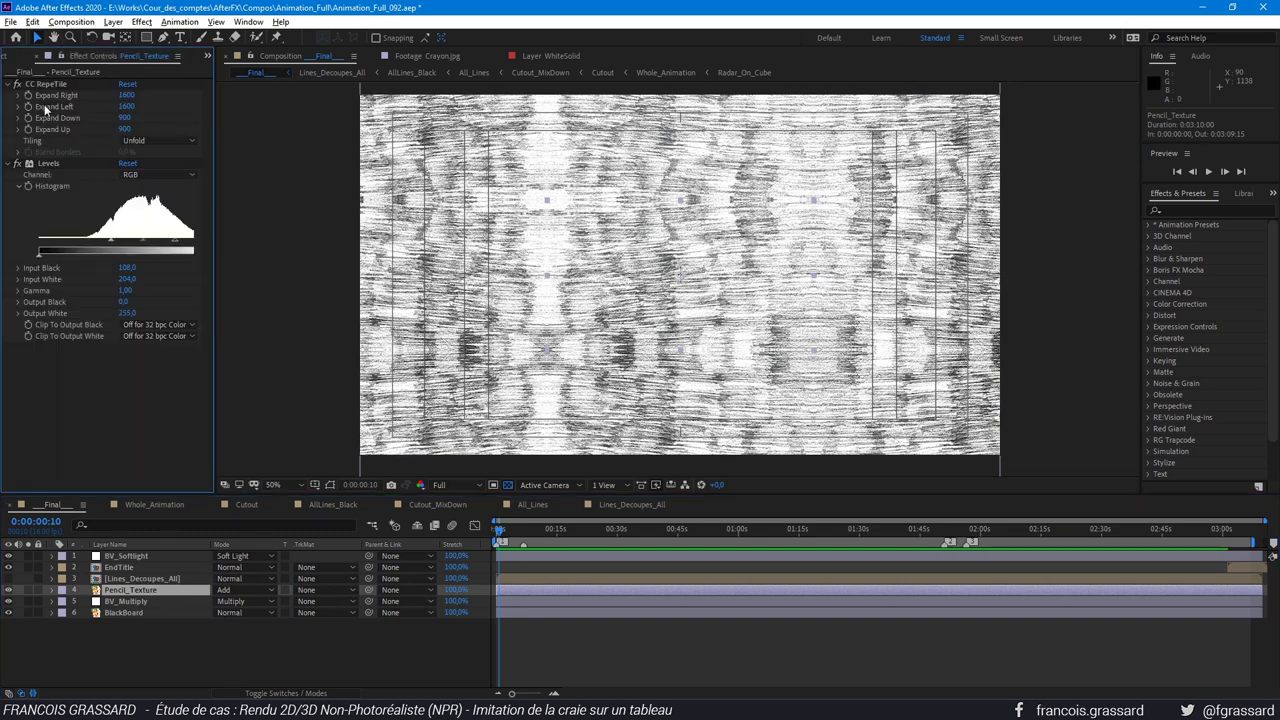
click(17, 84)
click(18, 84)
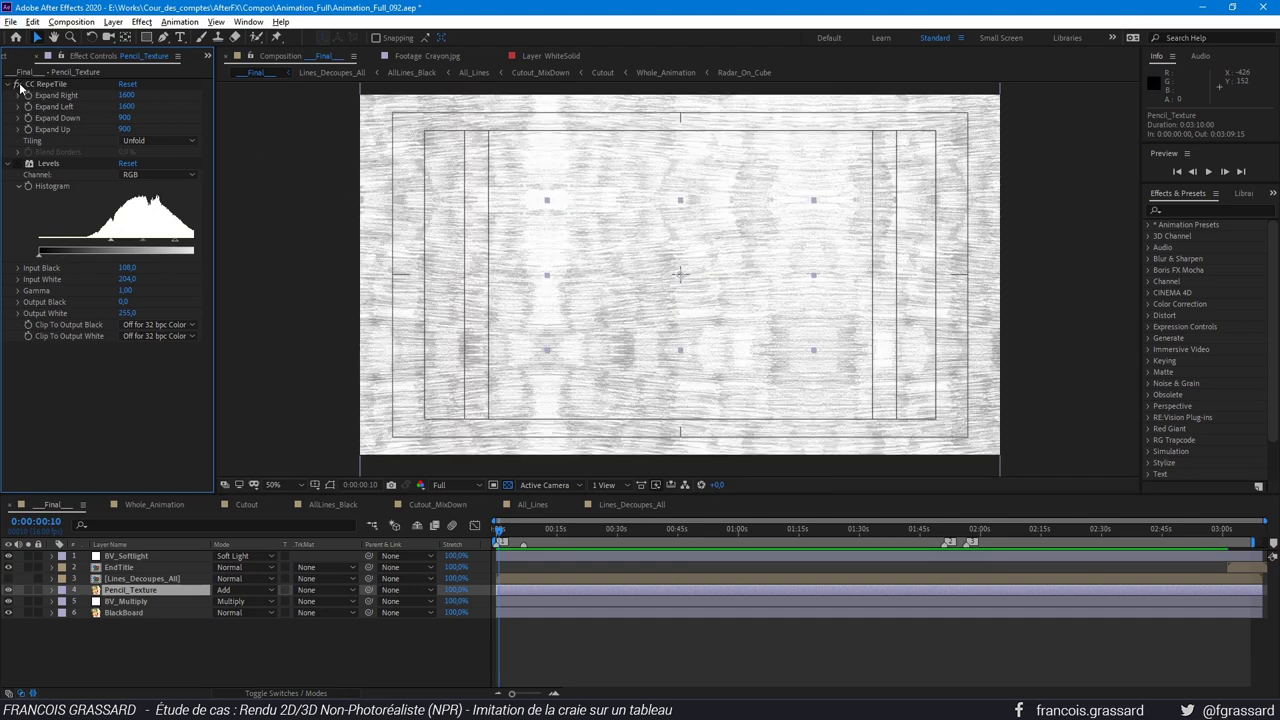
click(18, 84)
click(18, 84)
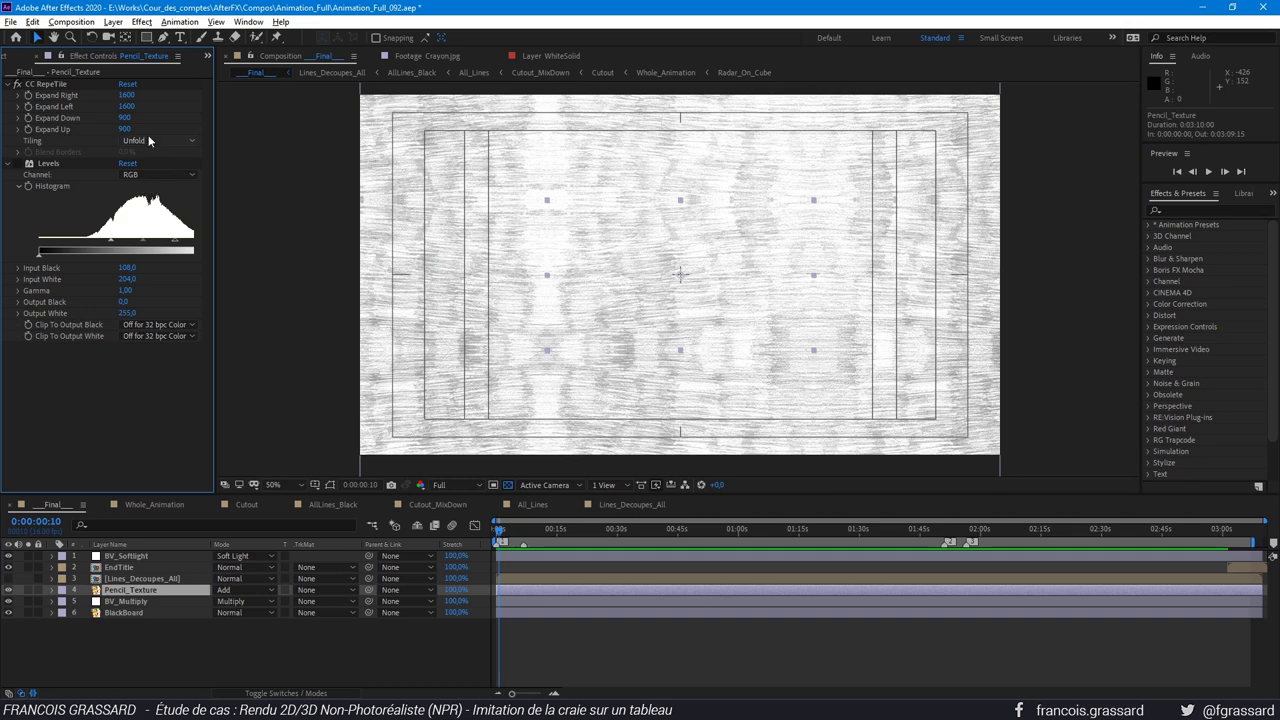
Try CC RepeTile's Repeat tiling mode, then set it back to Unfold.
click(10, 56)
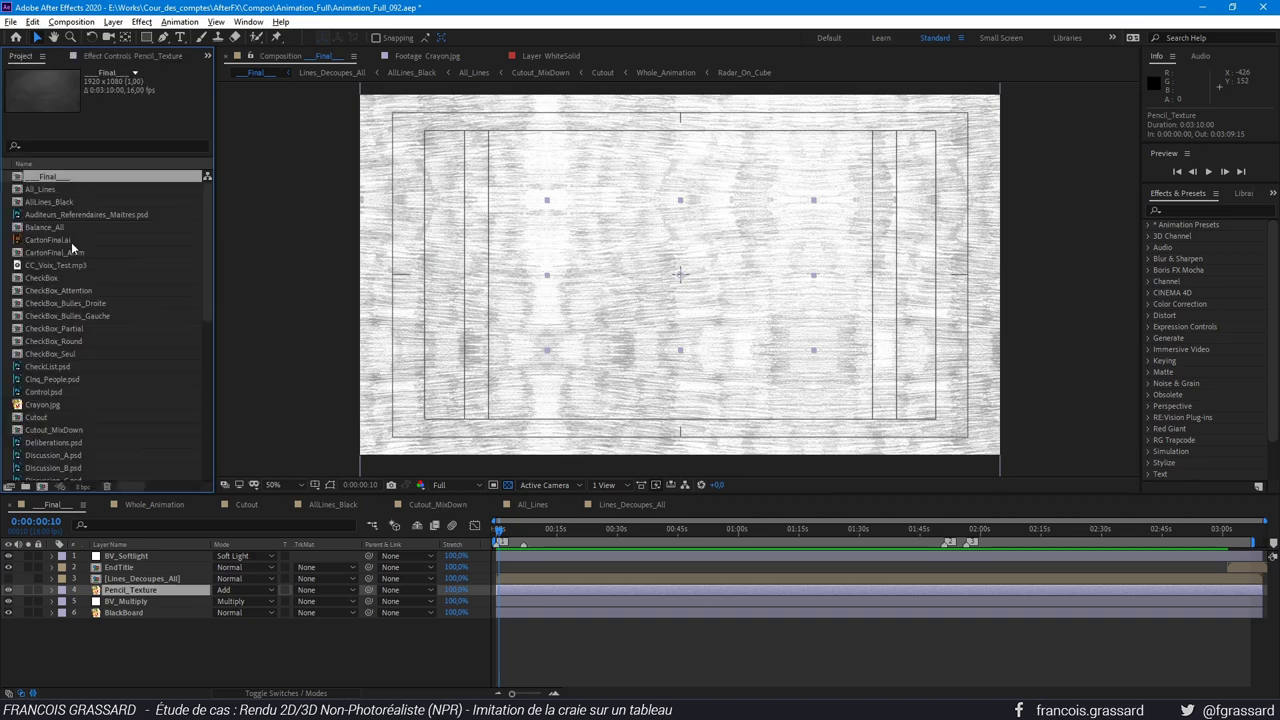
click(80, 56)
click(154, 140)
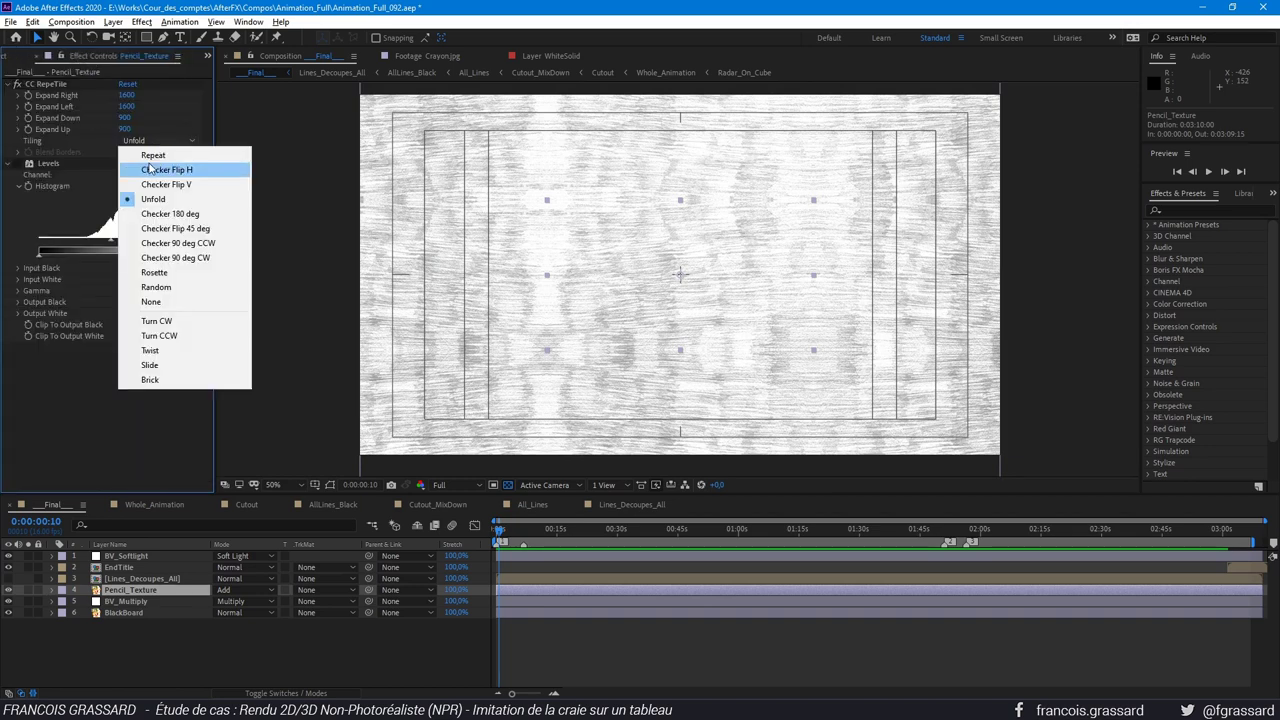
click(152, 156)
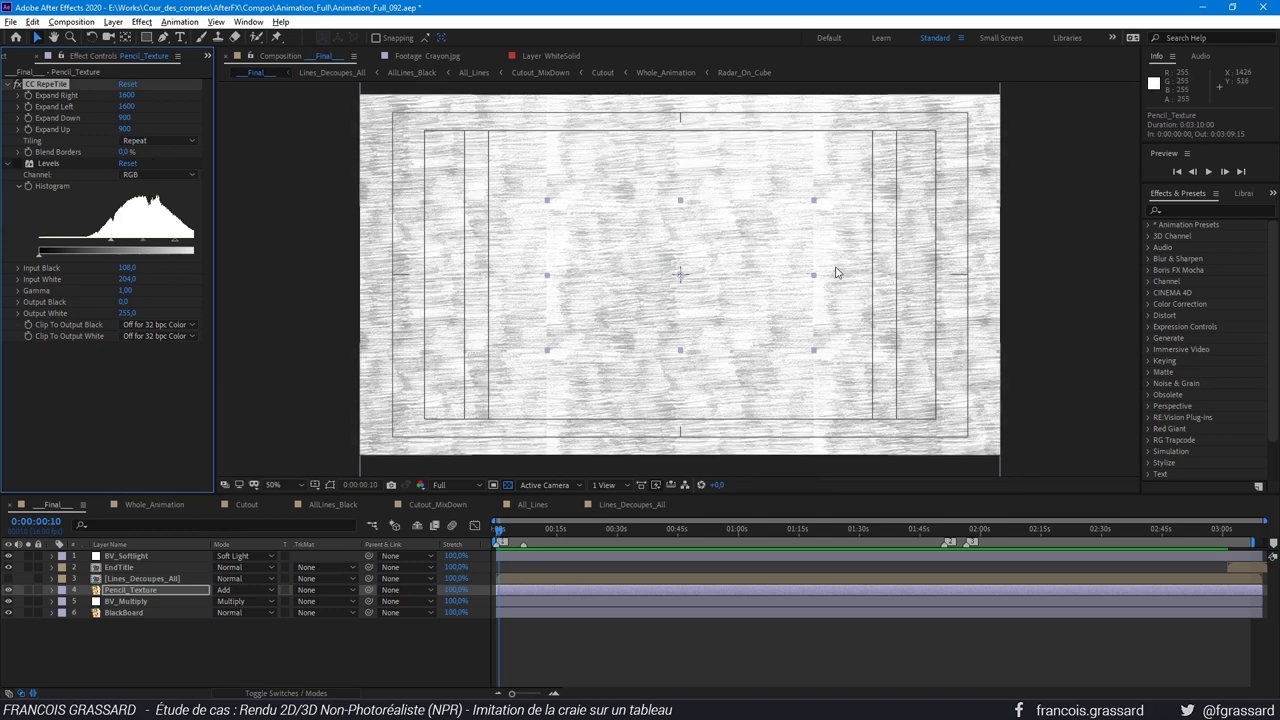
click(158, 140)
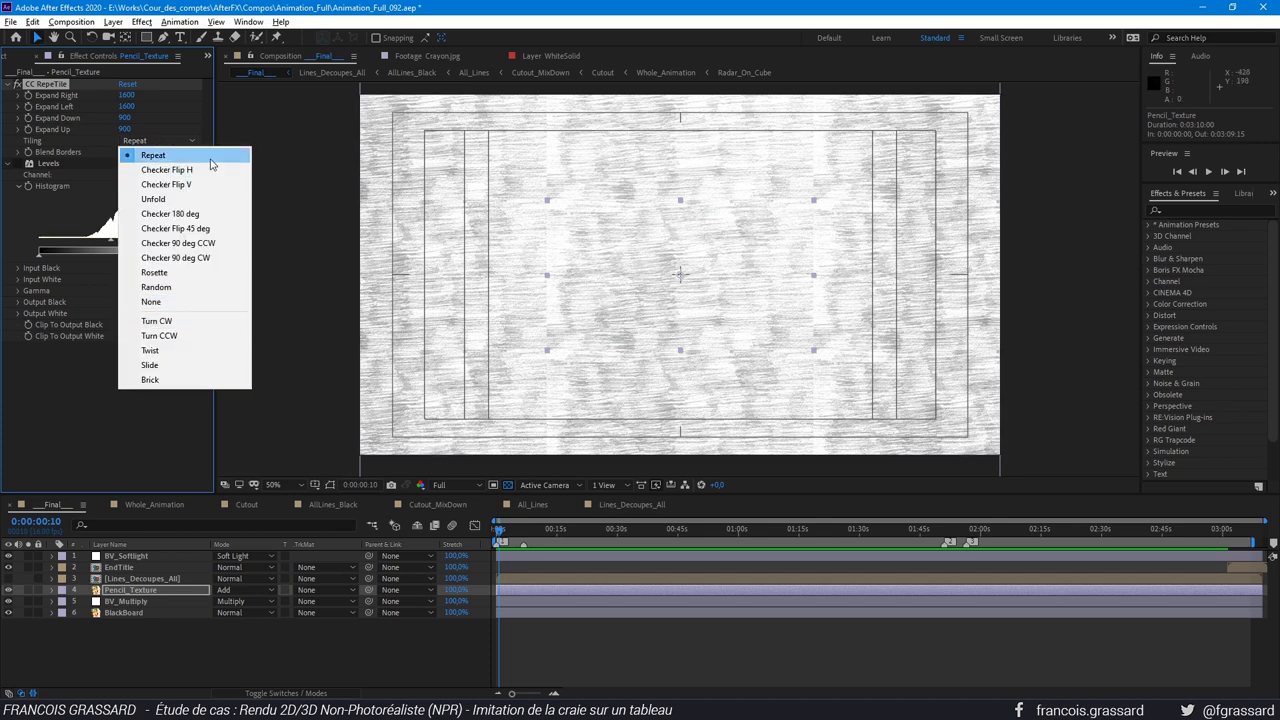
click(197, 202)
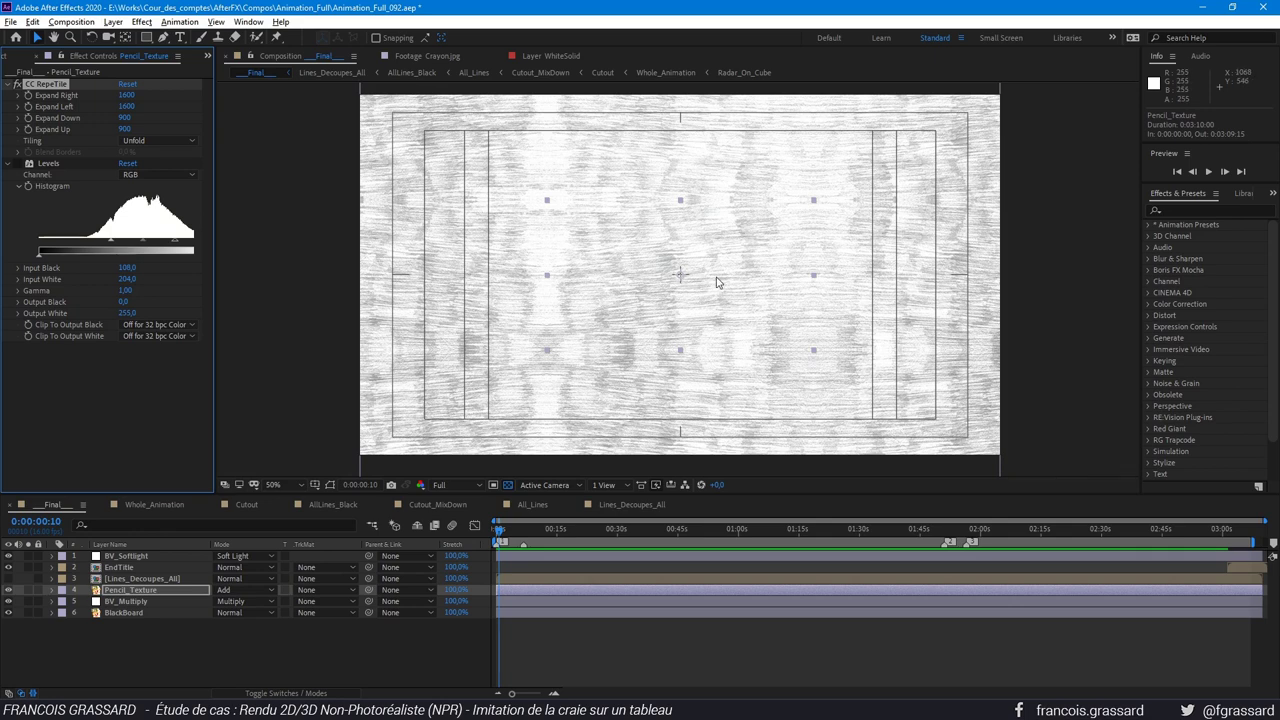
Compare Pencil_Texture with Levels on and off, then solo the Pencil_Texture layer.
click(629, 647)
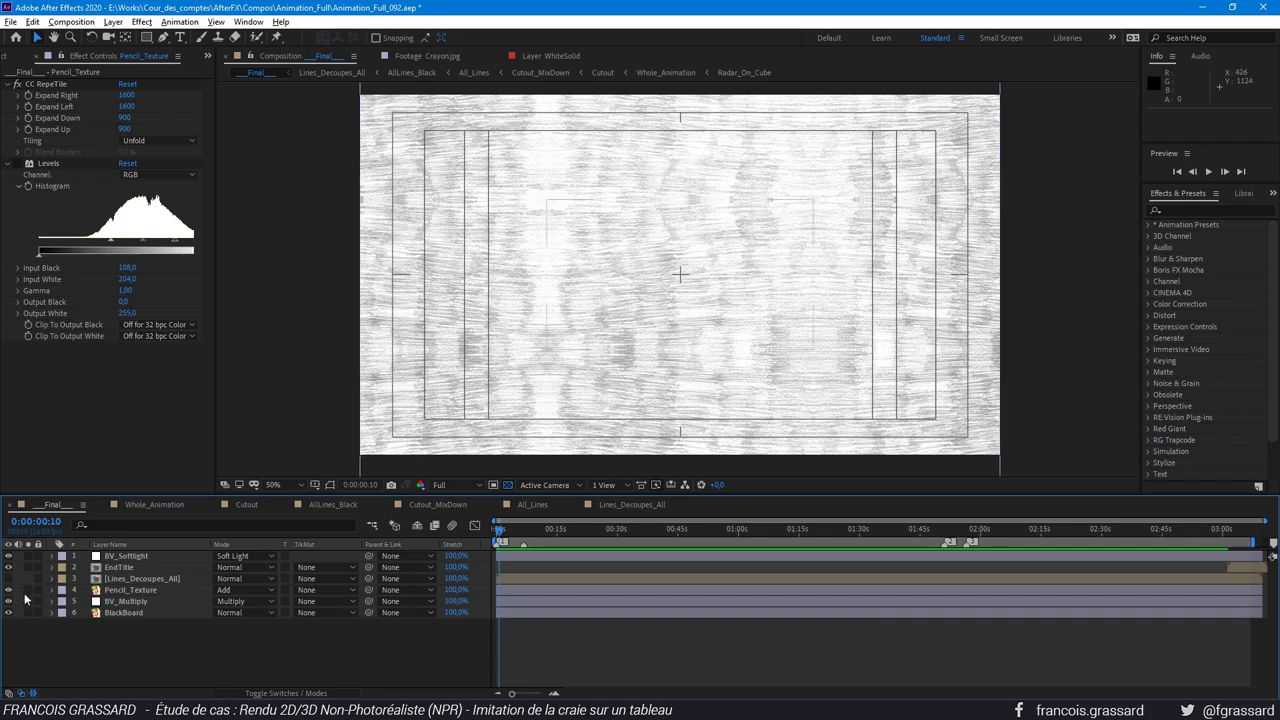
click(17, 164)
click(17, 164)
click(17, 164)
click(17, 164)
click(17, 164)
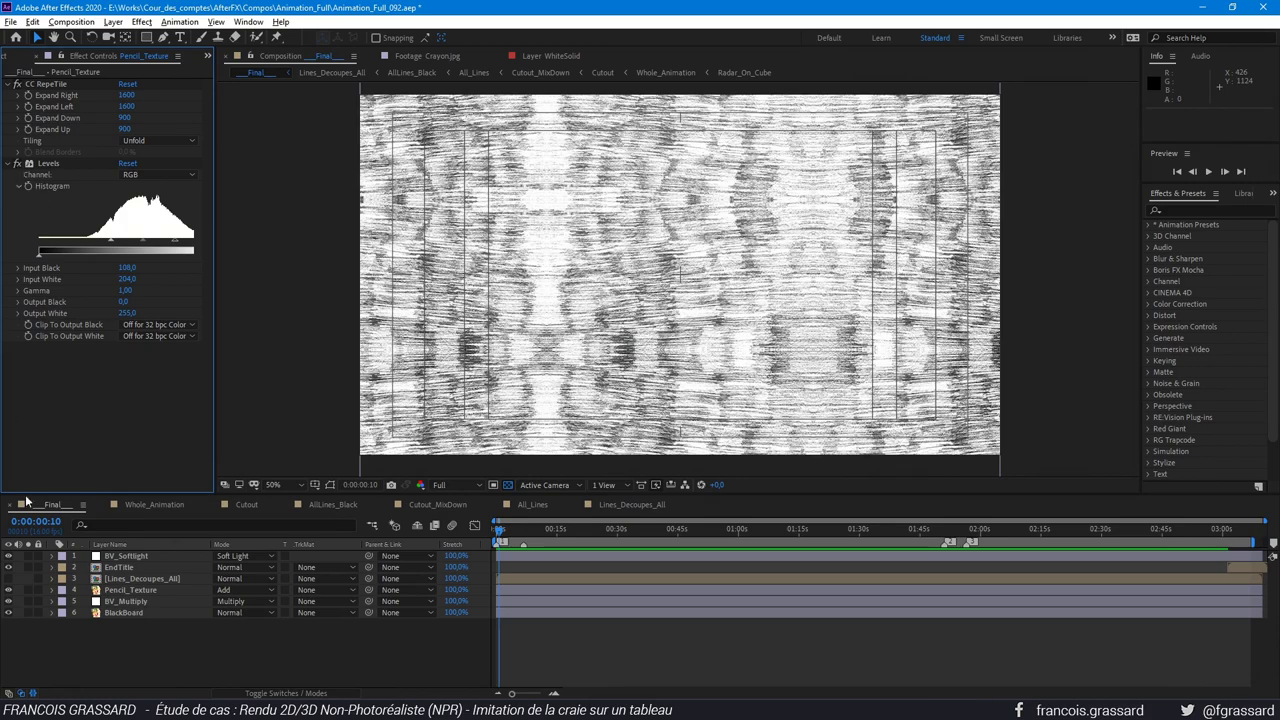
click(48, 592)
click(28, 590)
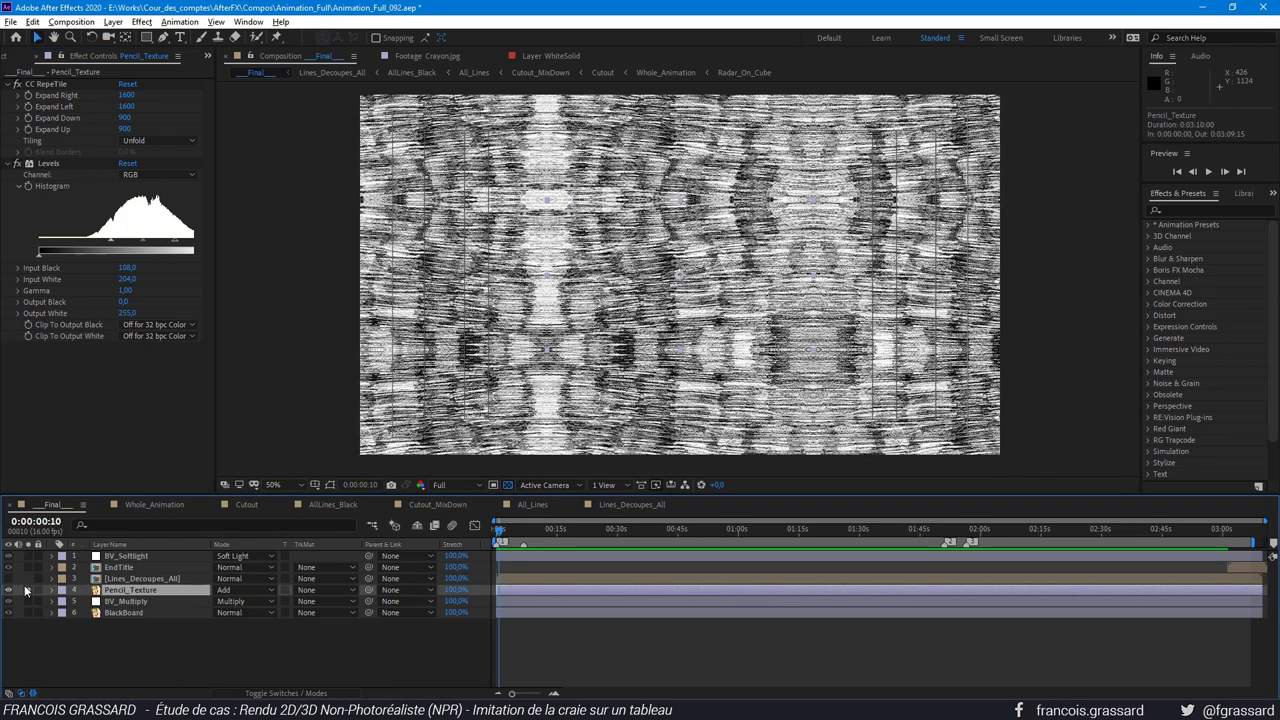
Preview the solo texture, unsolo it, and set Pencil_Texture's matte to Alpha Matte Lines_Decoupes_All.
key(space)
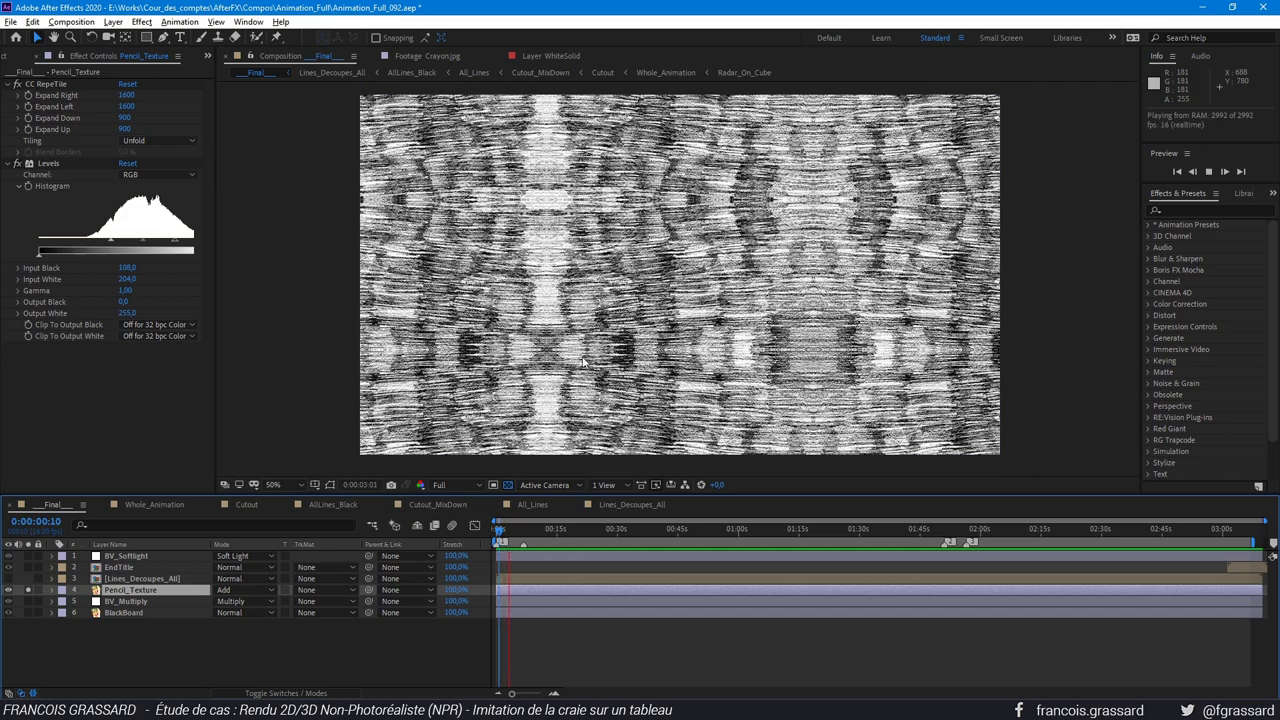
key(space)
click(28, 590)
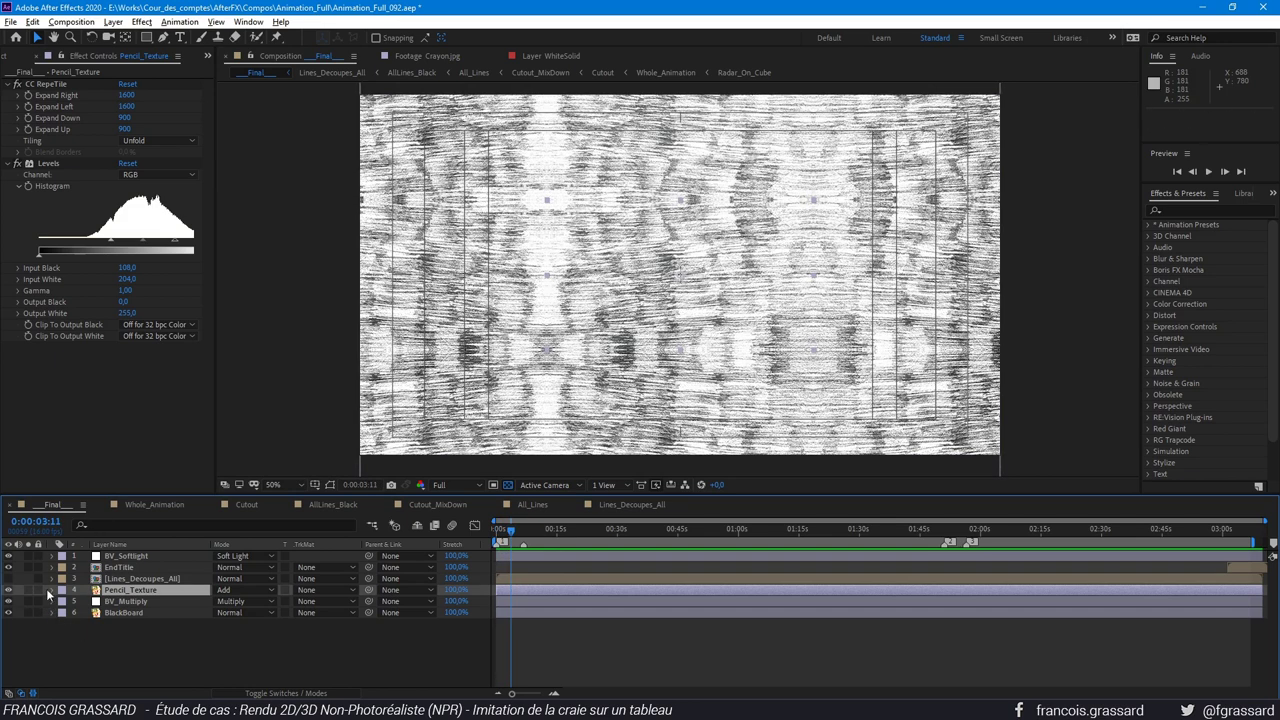
click(325, 589)
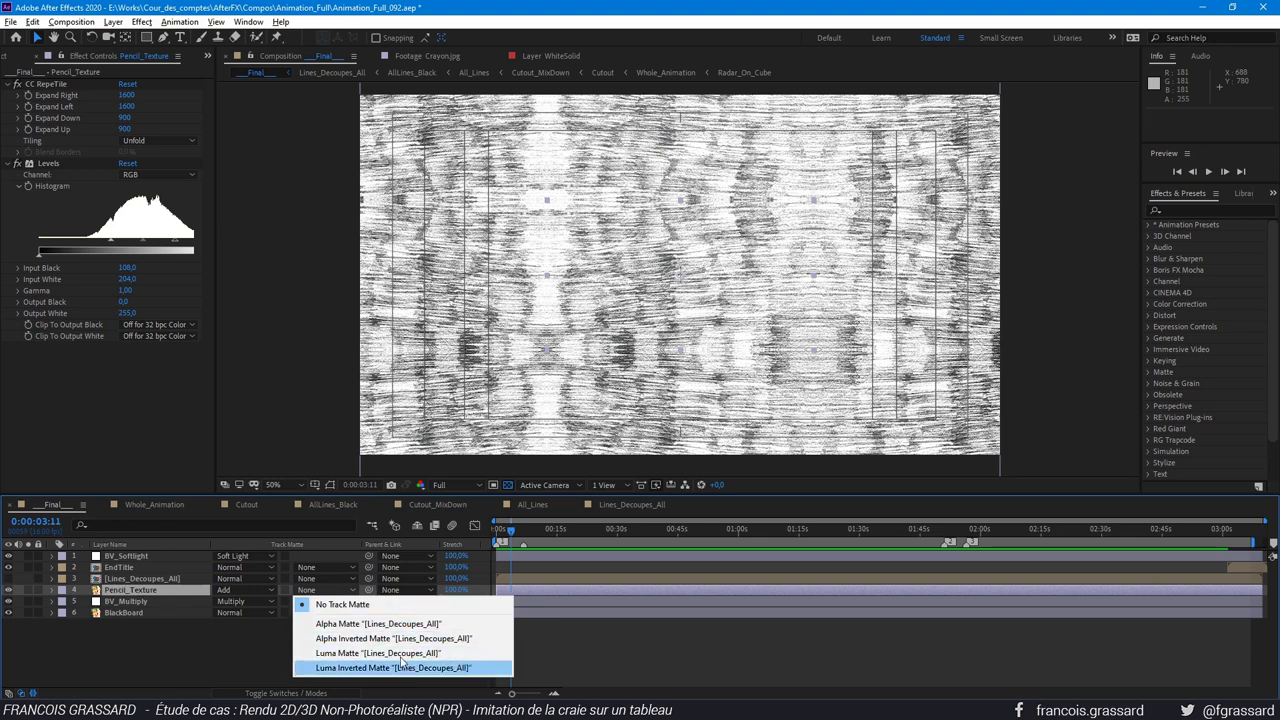
click(394, 624)
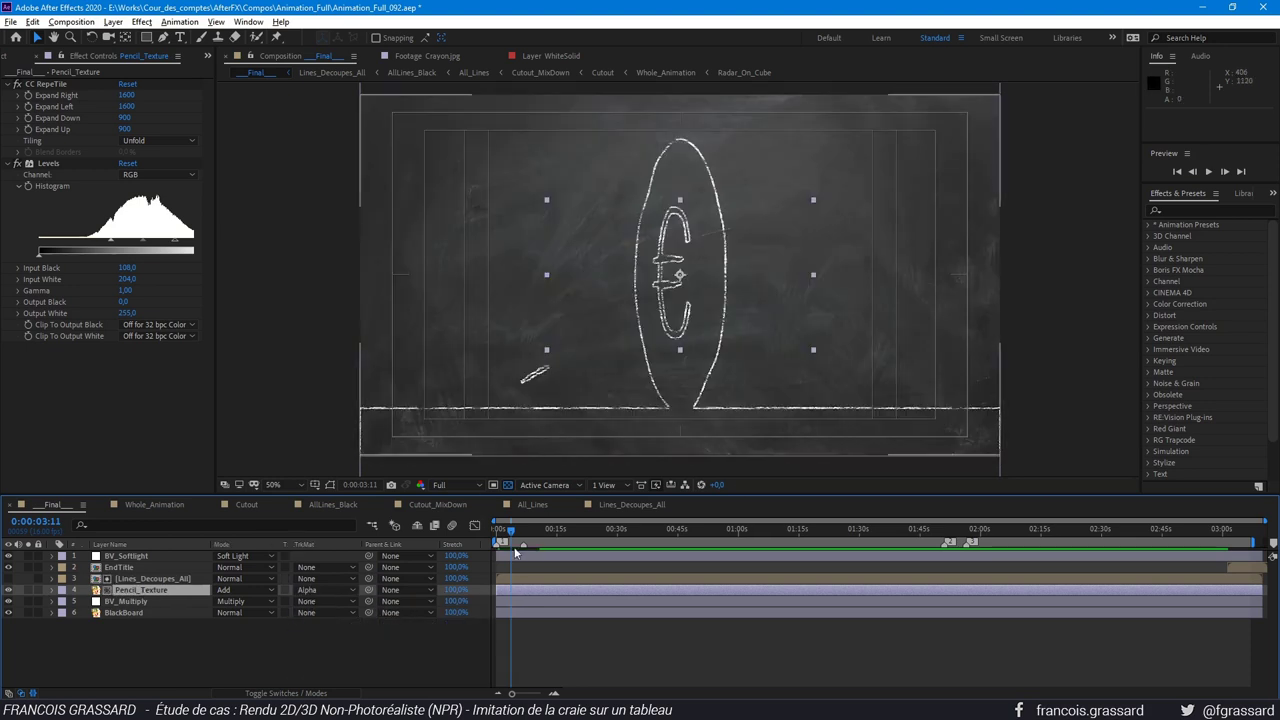
Scrub the chalk logo drawing at 100%, then show Lines_Decoupes_All's Turbulent Displace settings.
click(543, 530)
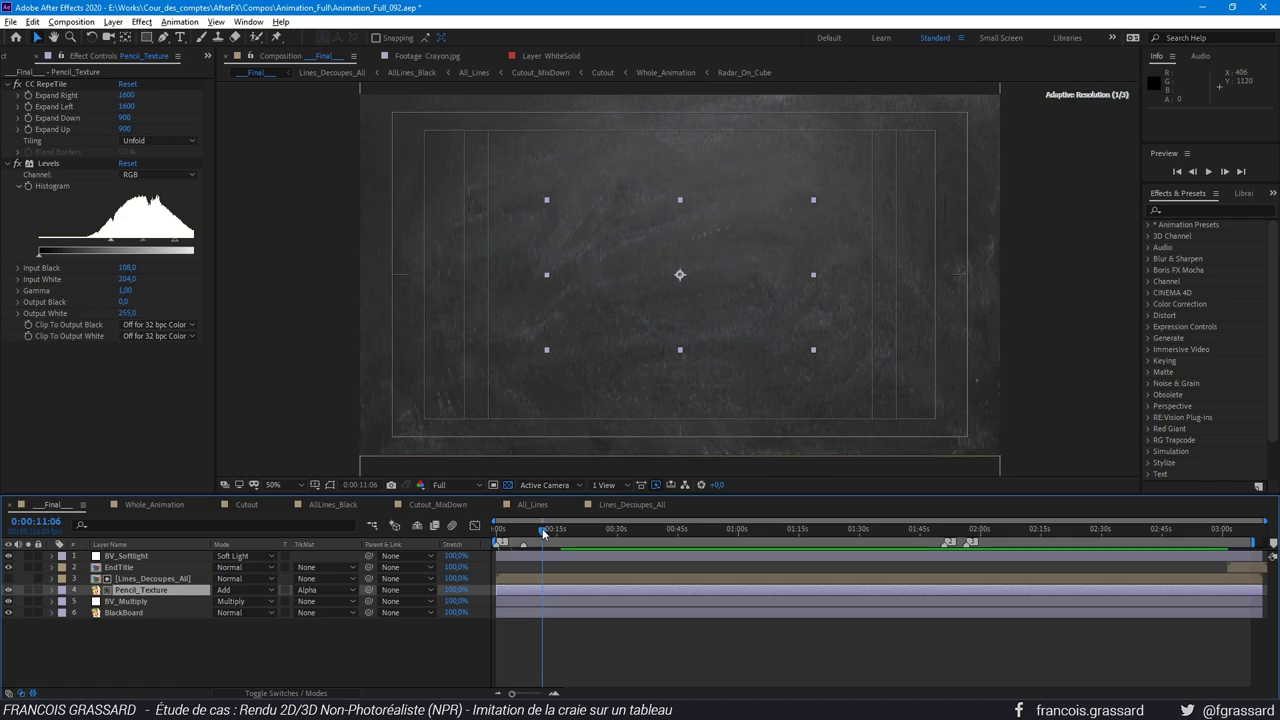
drag(543, 533, 499, 538)
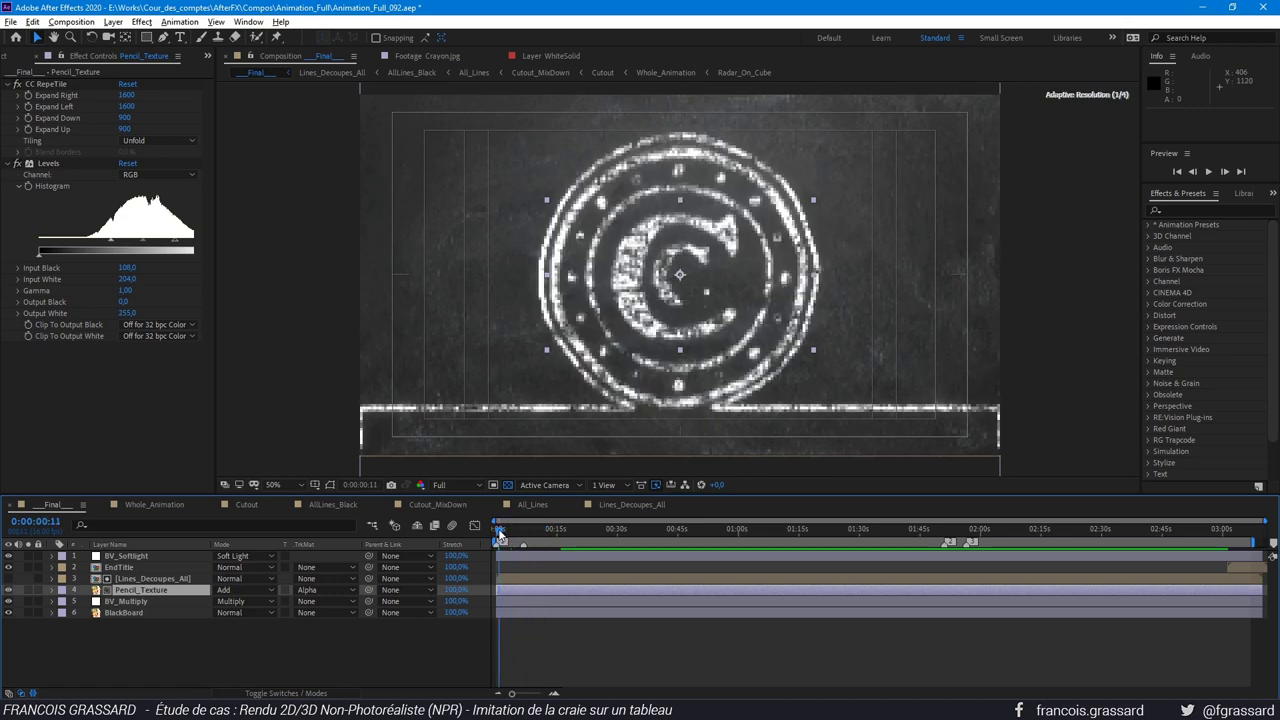
key(Home)
scroll(500, 538, up, 3)
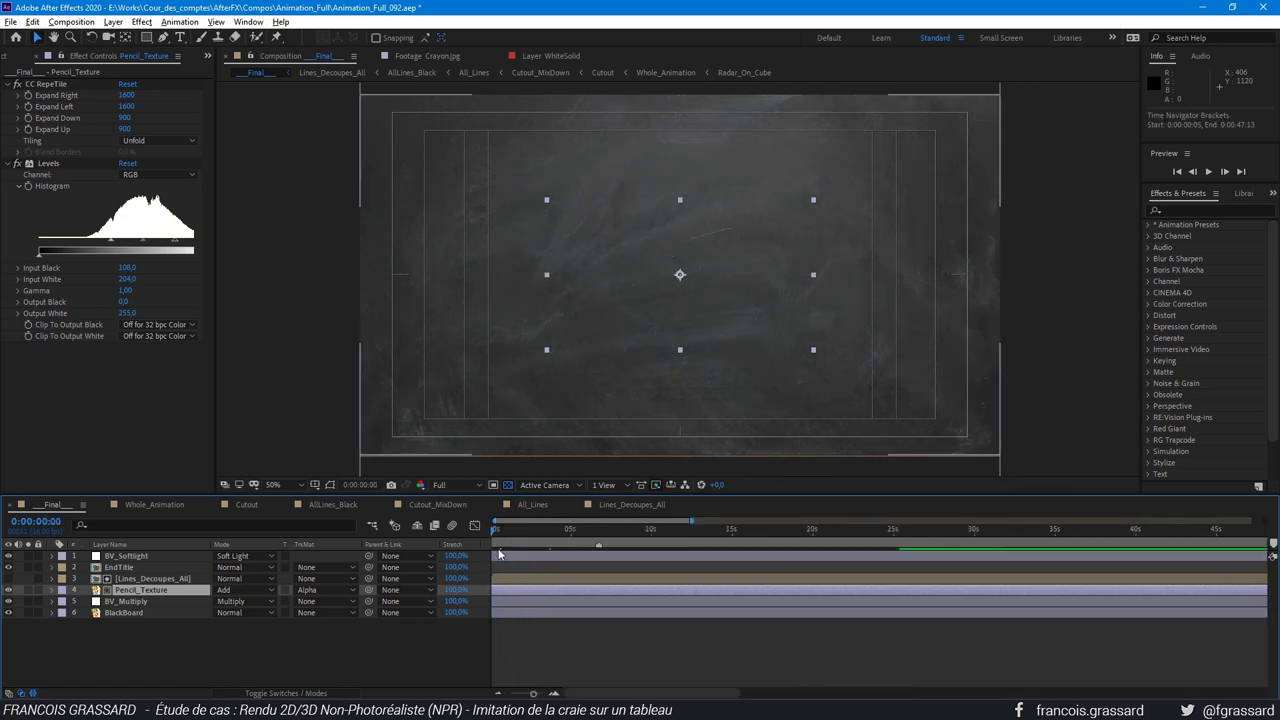
drag(500, 538, 513, 531)
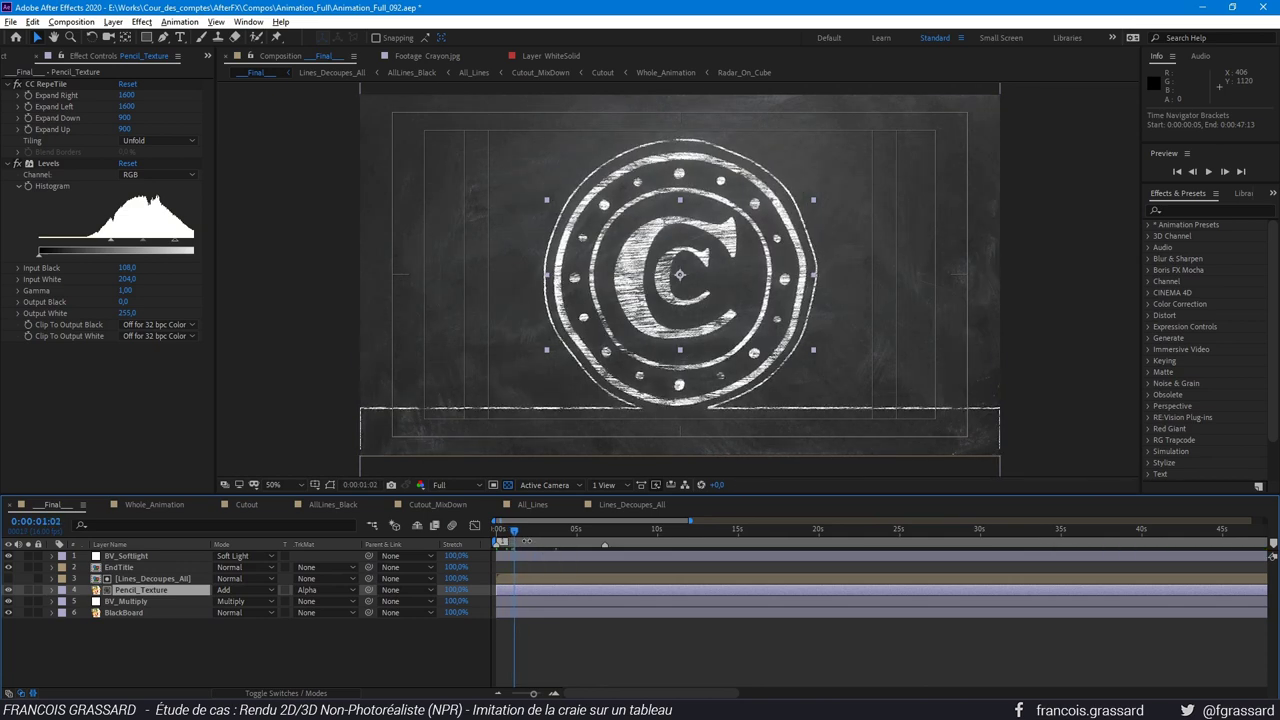
key(period)
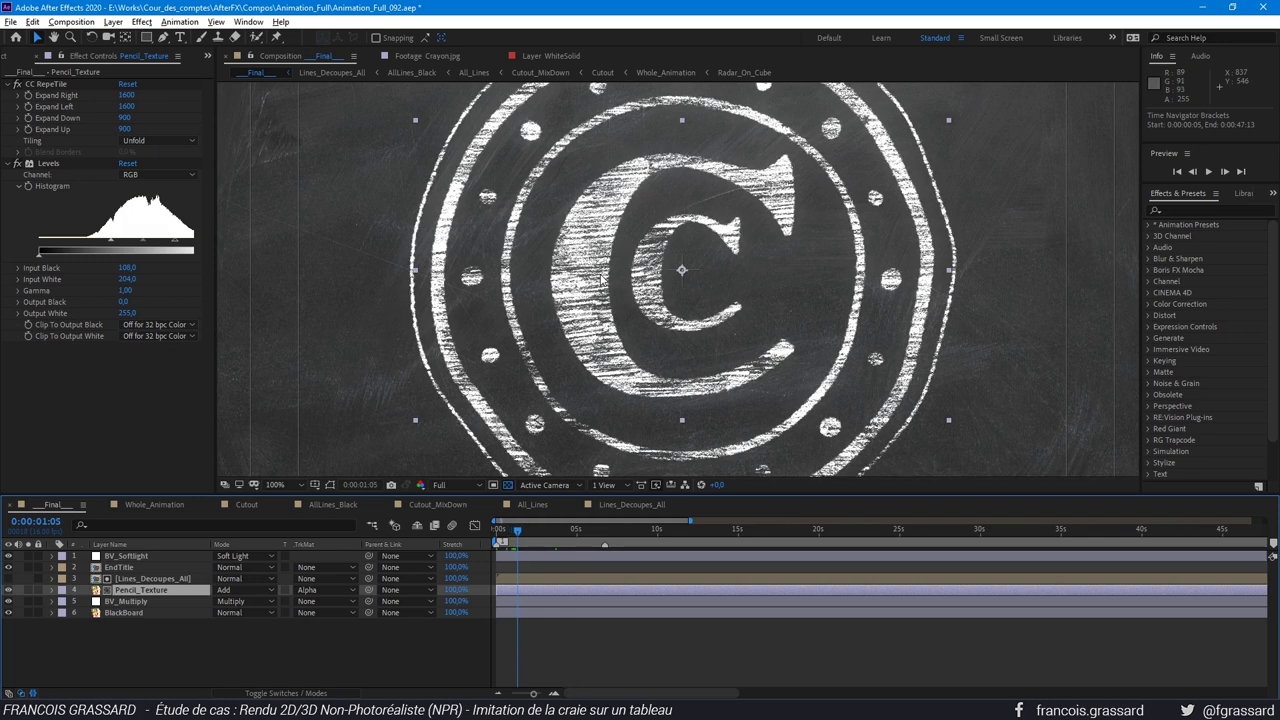
key(space)
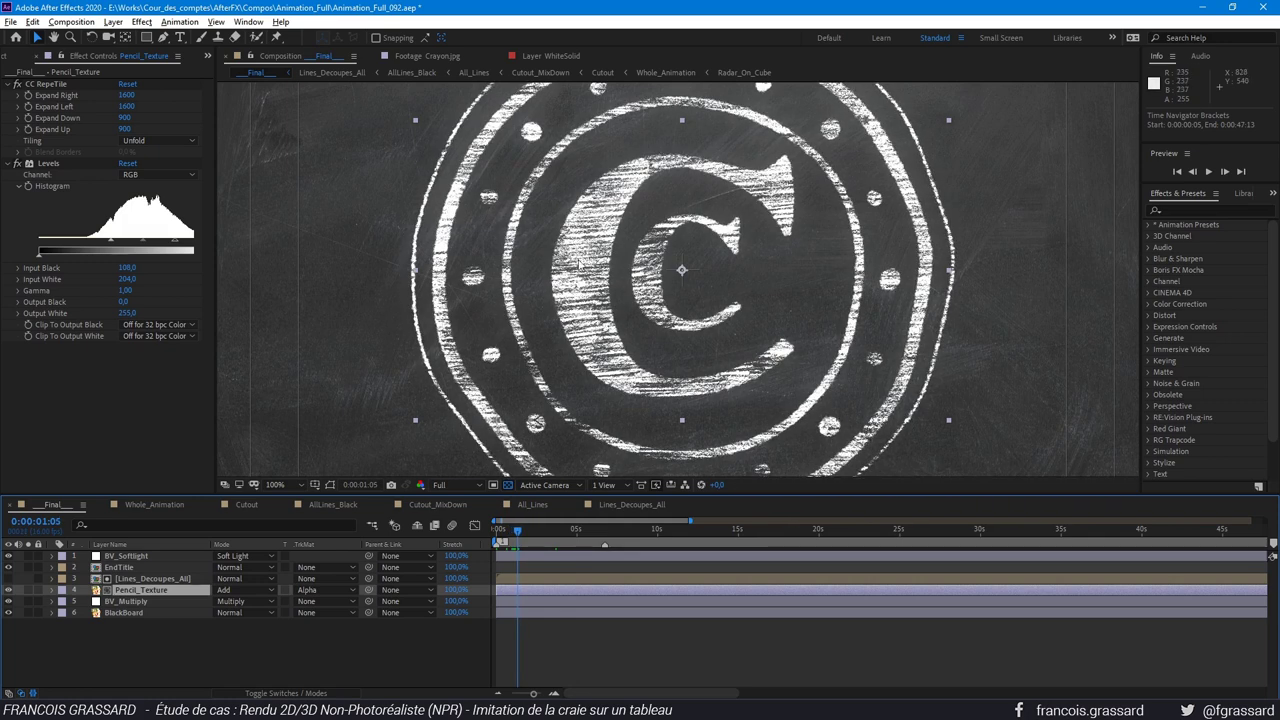
click(175, 578)
click(45, 88)
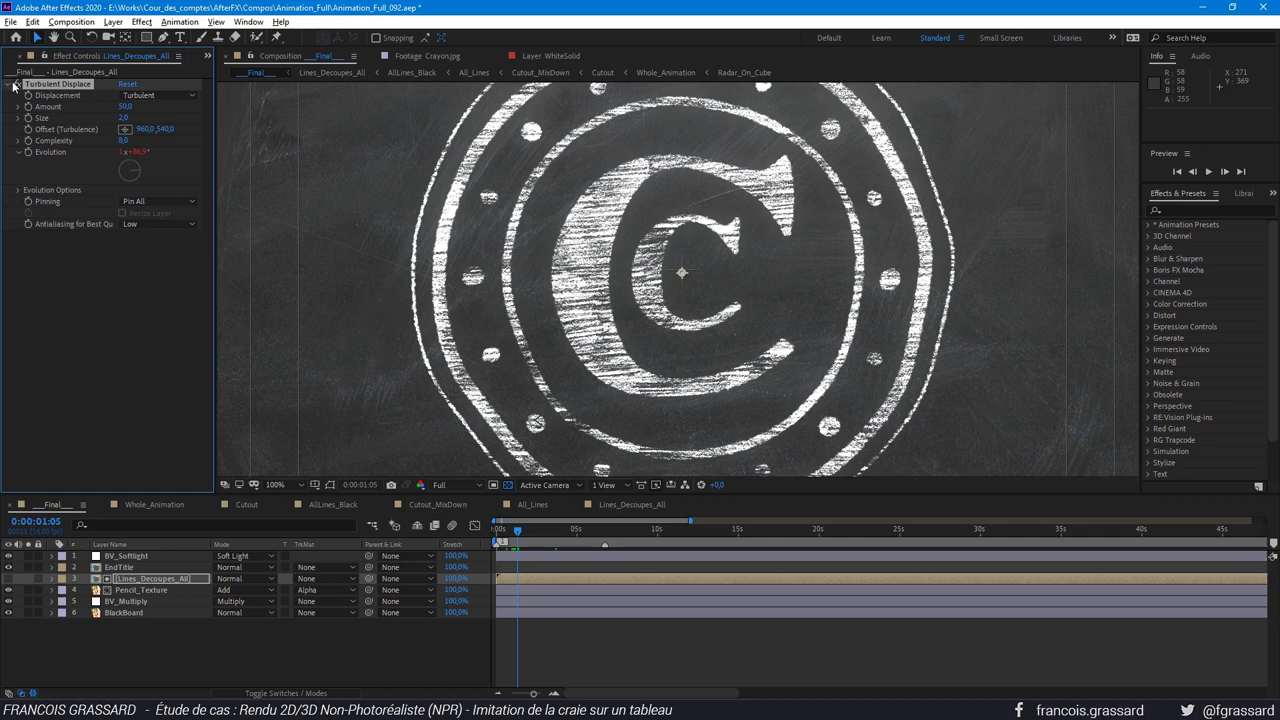
Test a much higher Turbulent Displace Amount, undo it back to 50, and reveal Scale.
mouse_move(125, 106)
mouse_down()
mouse_move(769, 147)
mouse_move(659, 297)
mouse_up()
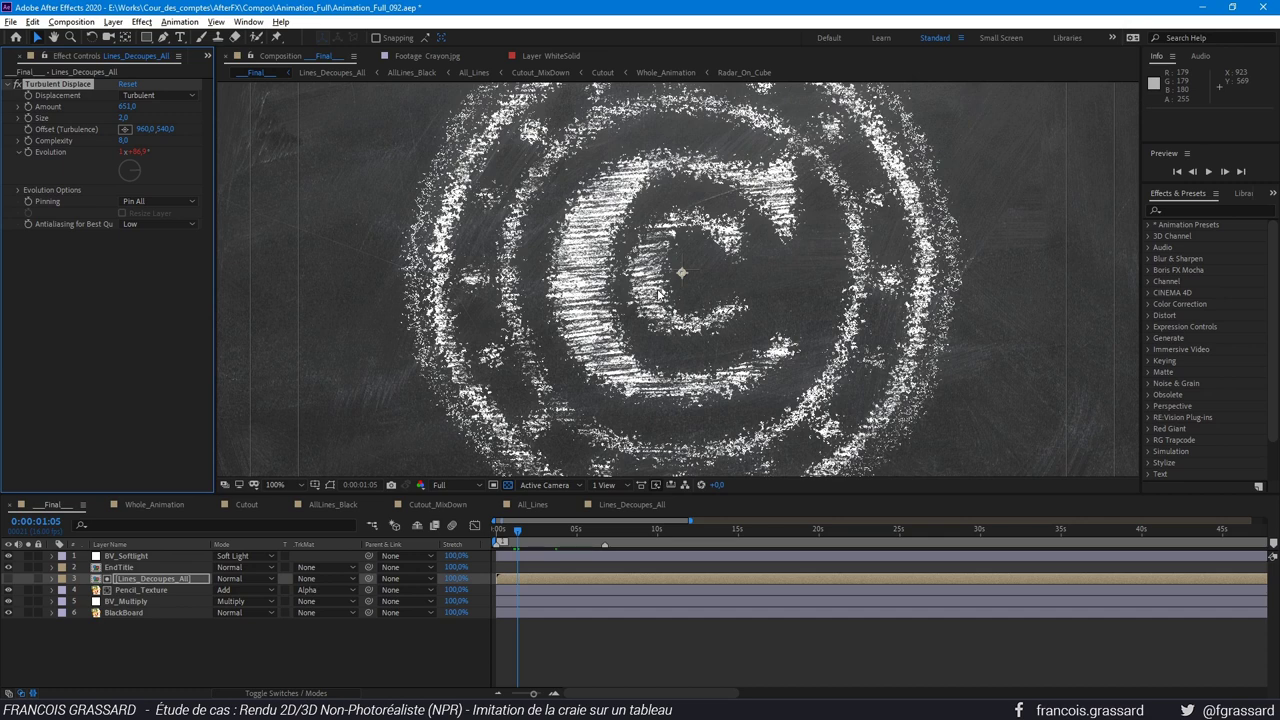
key(ctrl+z)
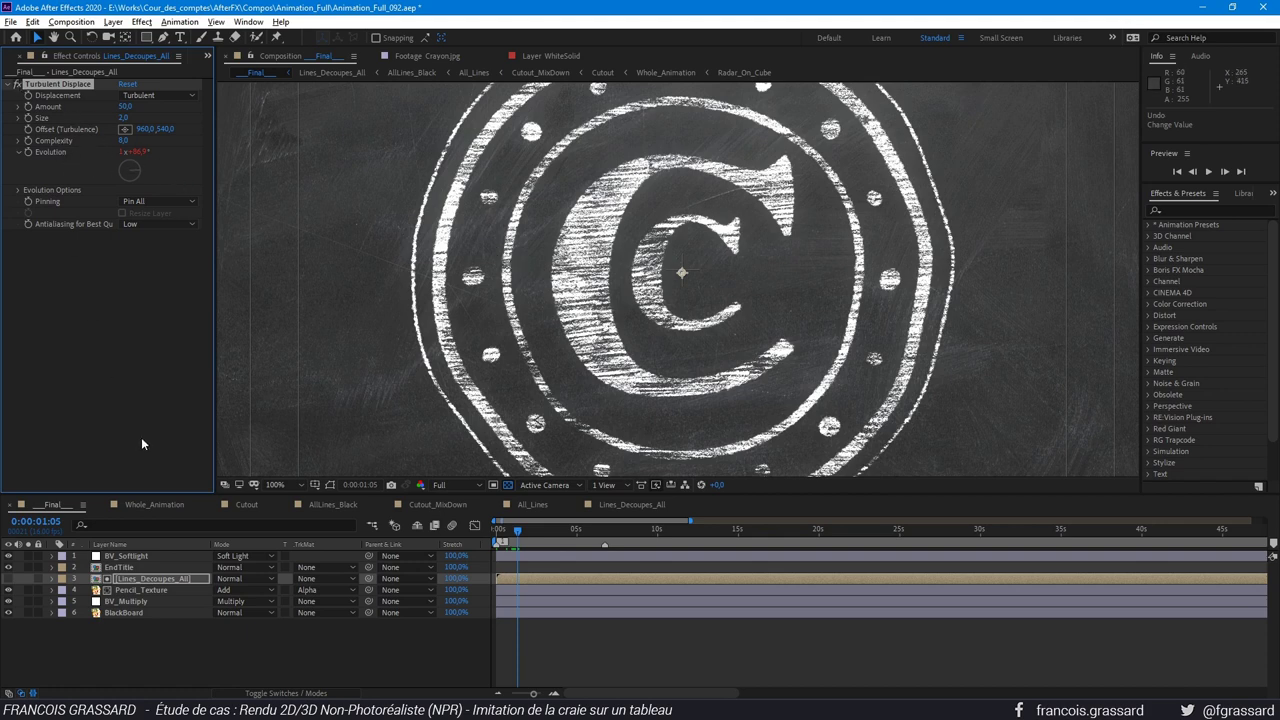
key(s)
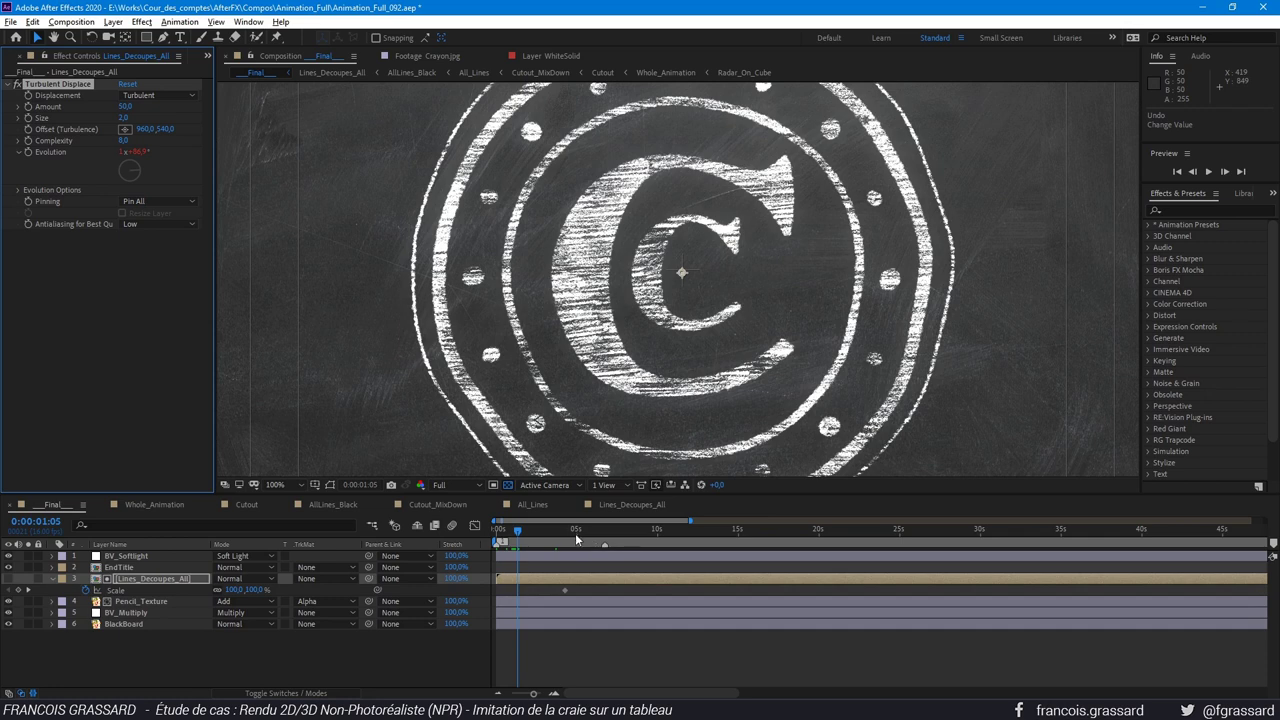
Scrub through the megaphone shot frames and open the ___Final___ Composition Settings.
drag(576, 540, 595, 540)
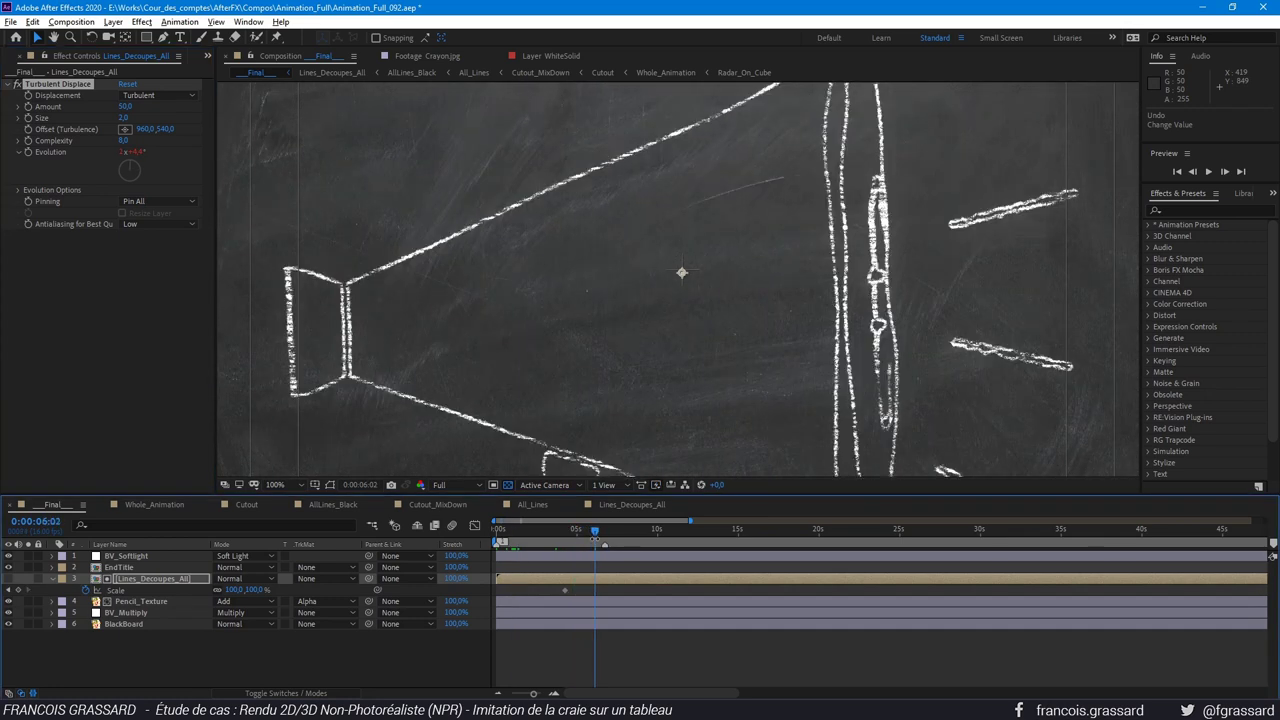
key(Page_Down)
key(Page_Down)
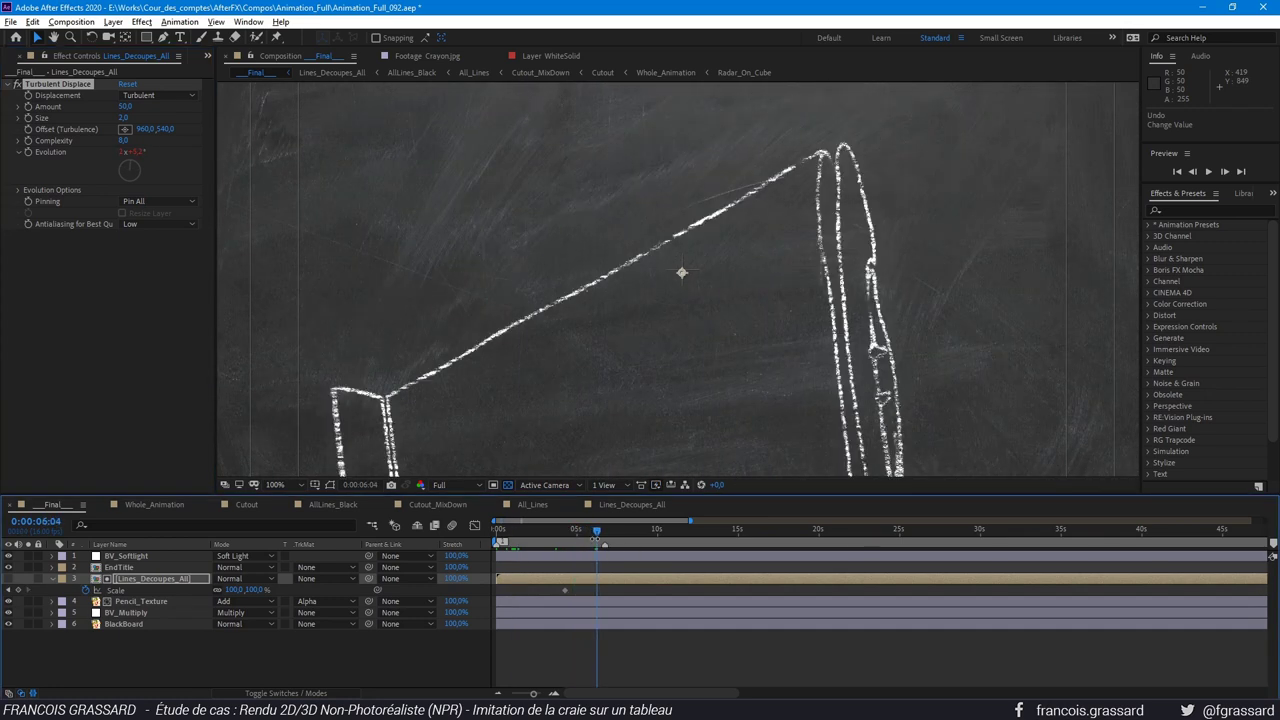
drag(597, 541, 591, 538)
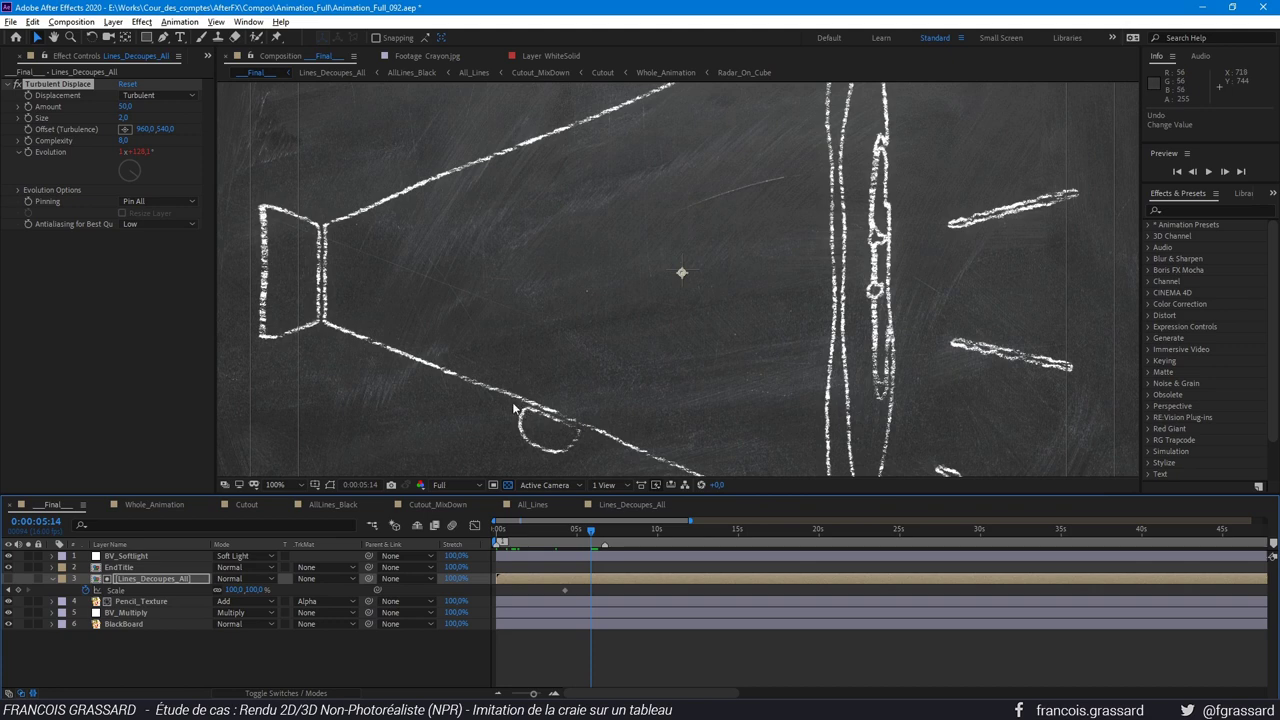
key(ctrl+k)
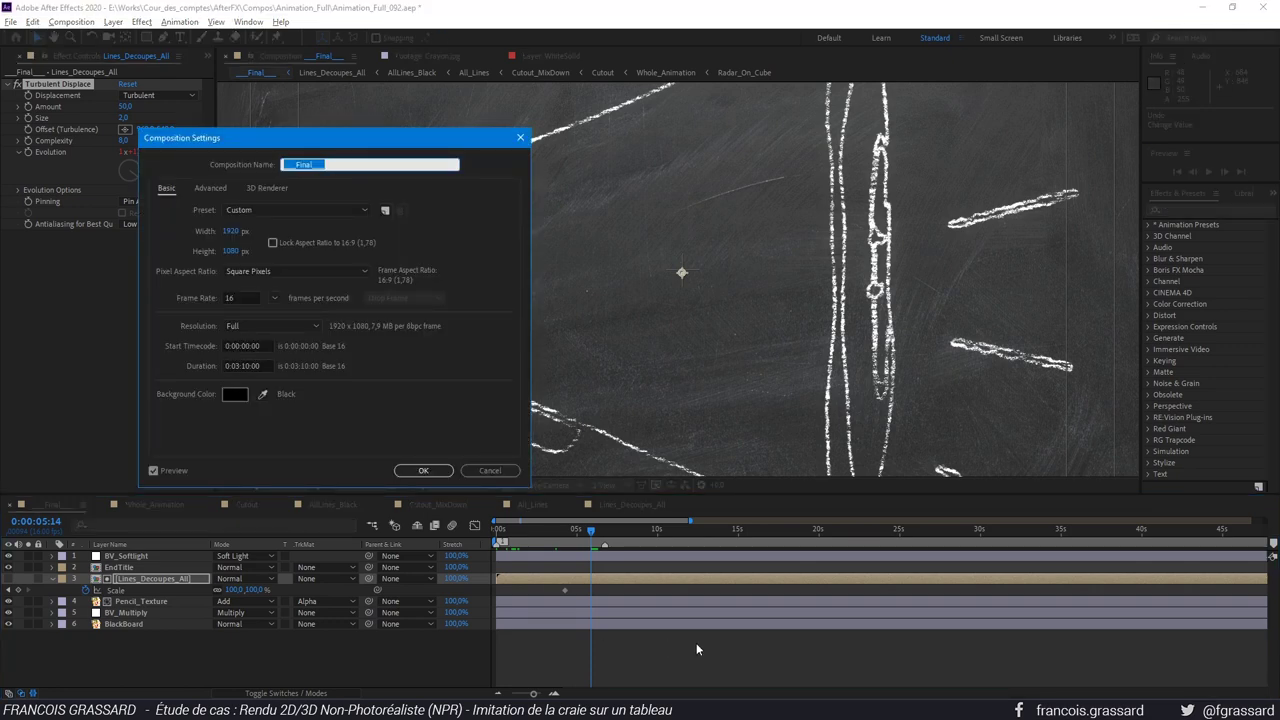
Change the ___Final___ frame rate from 16 to 12 fps, then bring Blender to the front.
click(247, 297)
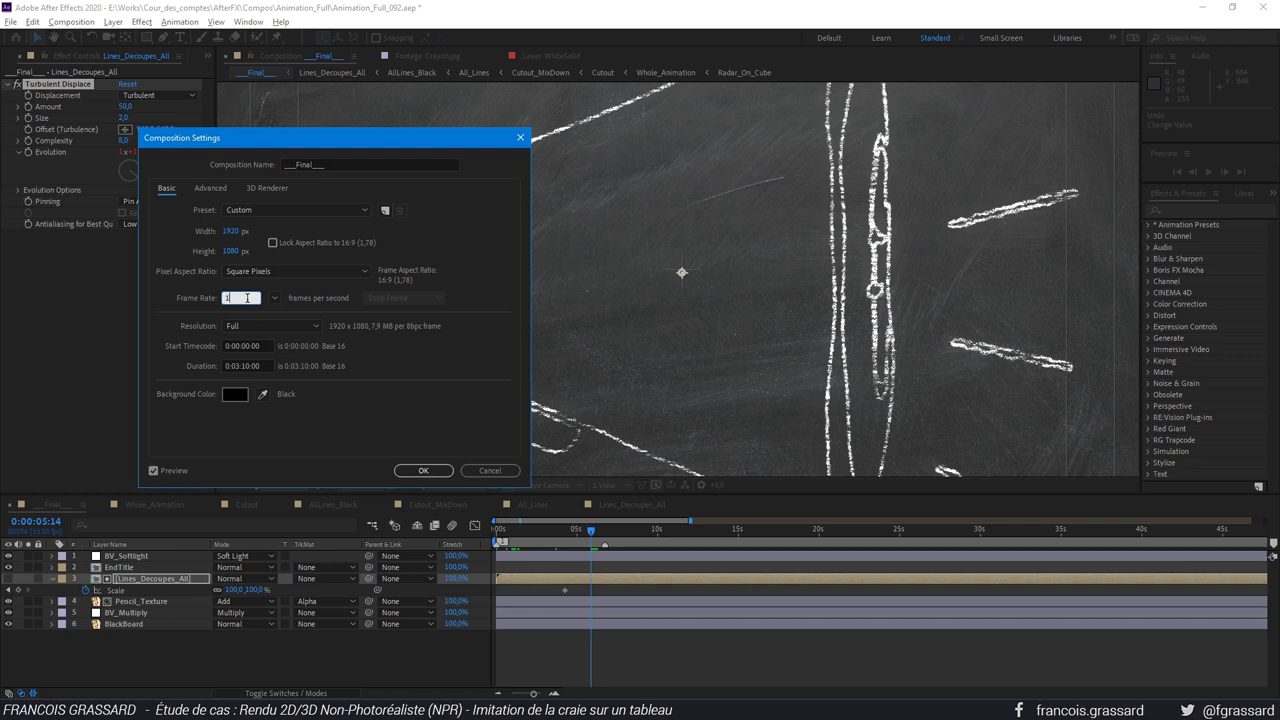
text(2)
key(Return)
key(alt+Tab)
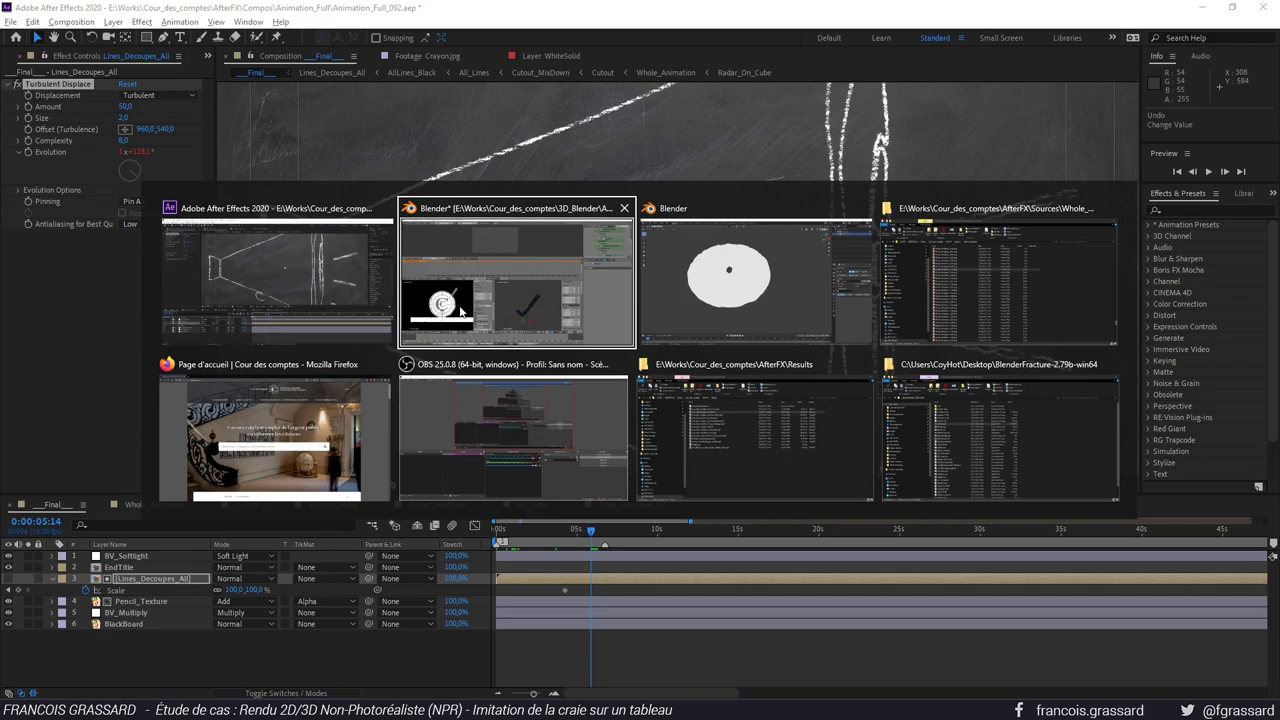
click(572, 268)
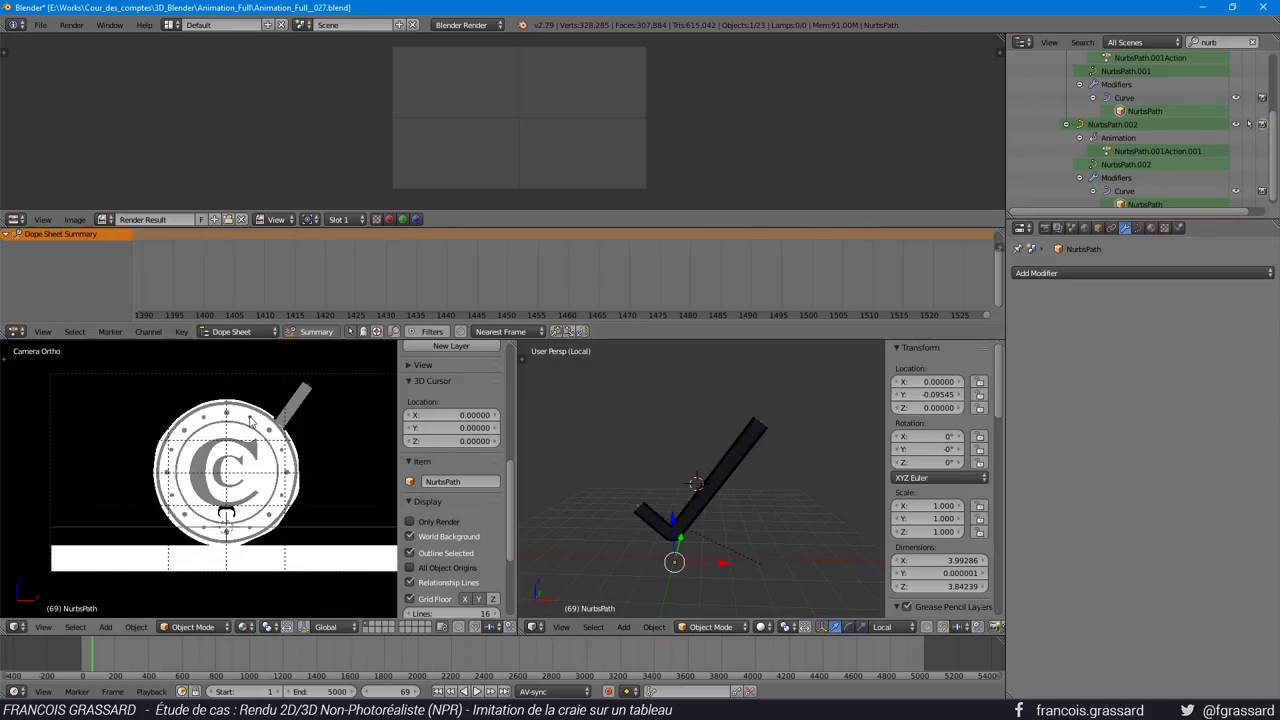
Review Blender's render settings, make an OpenGL viewport render, and show the Graph Editor before returning to After Effects.
click(1045, 226)
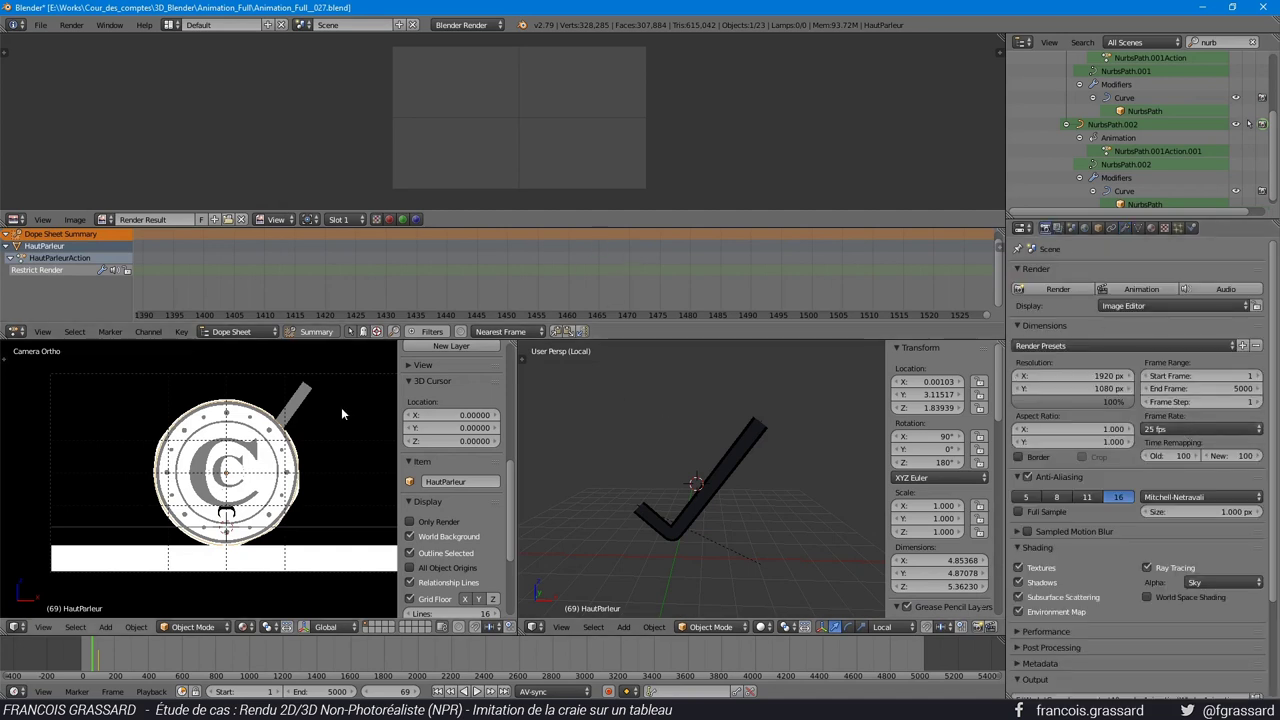
scroll(448, 626, down, 3)
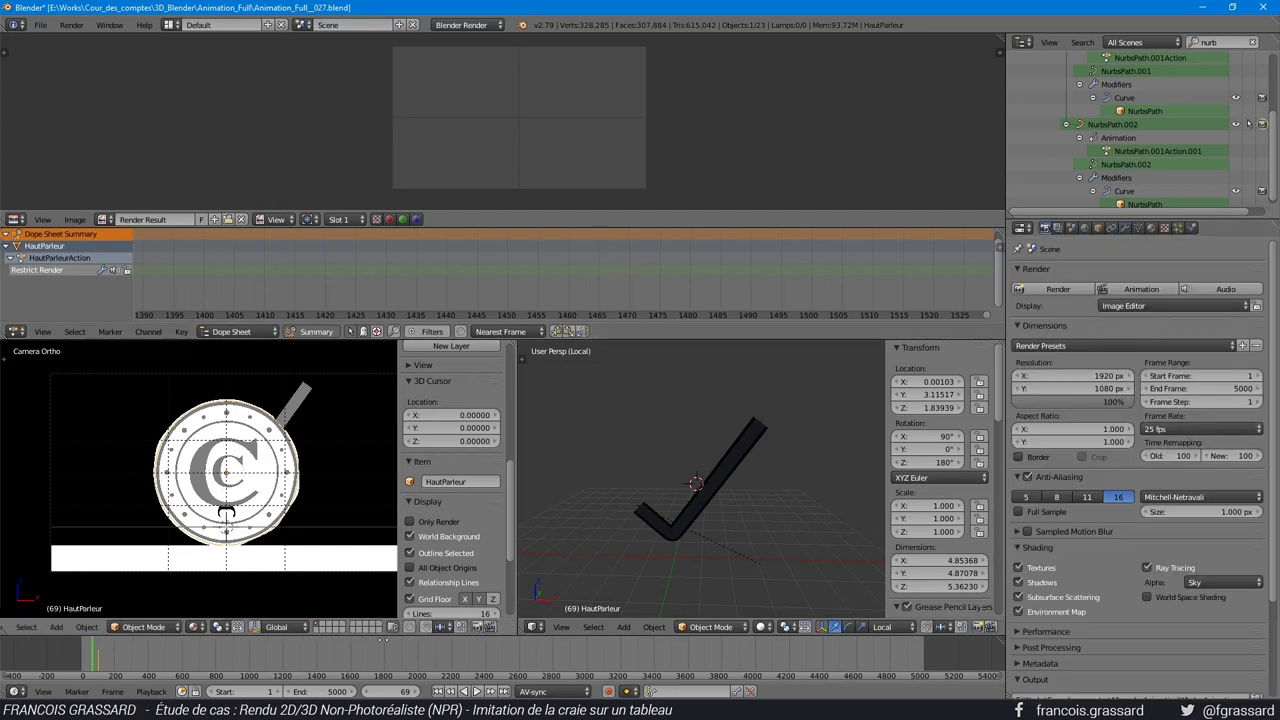
click(431, 628)
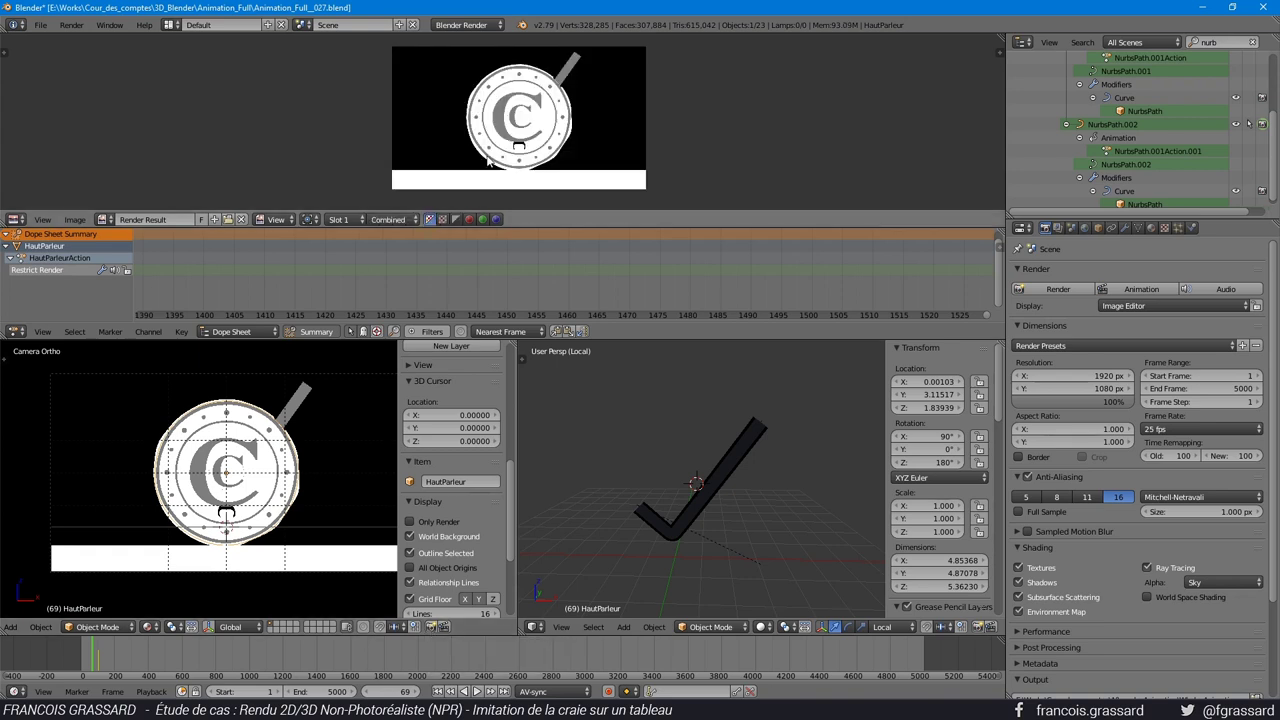
key(shift+F6)
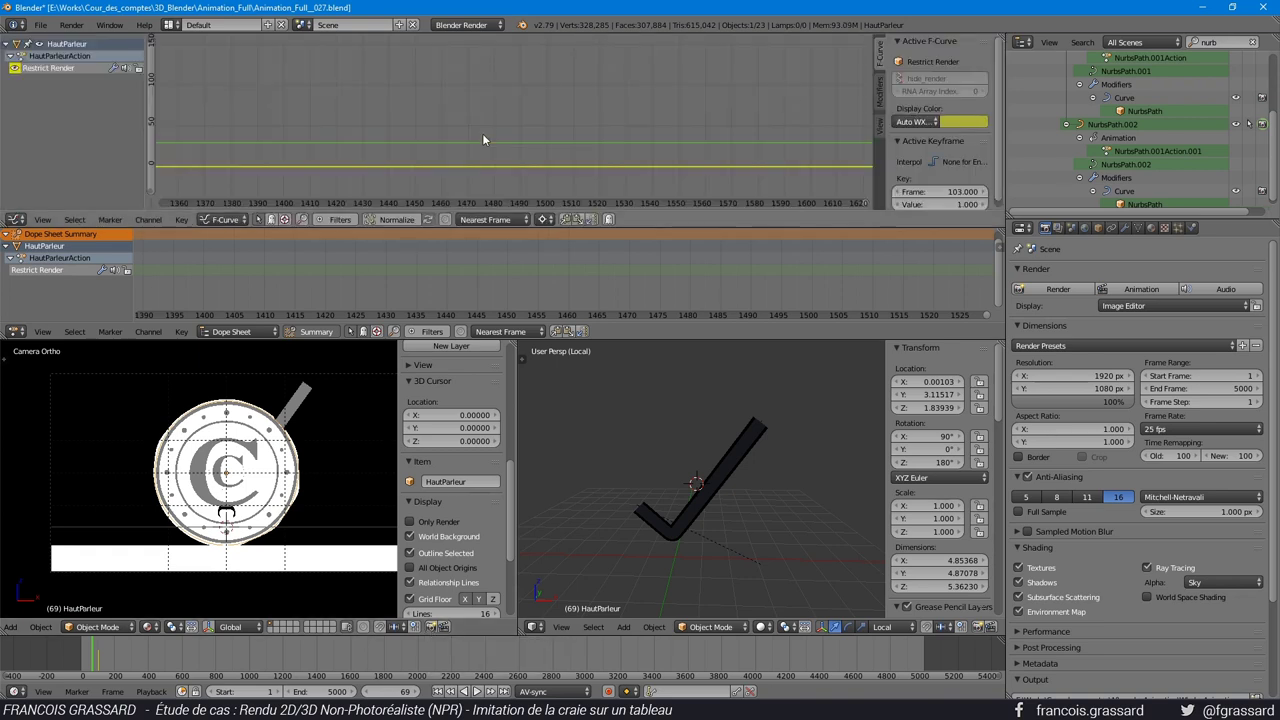
key(alt+Tab)
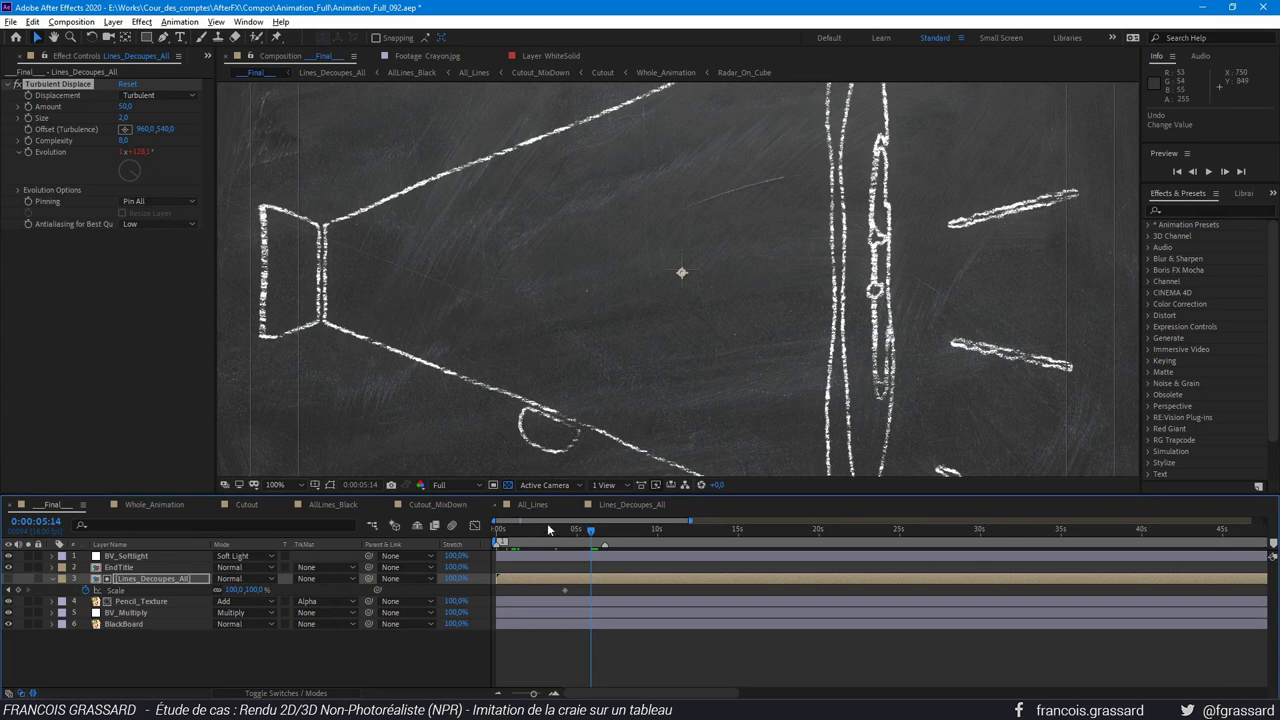
Scrub to the chalk euro frame and compare Pencil_Texture soloed against the full comp.
drag(561, 535, 593, 543)
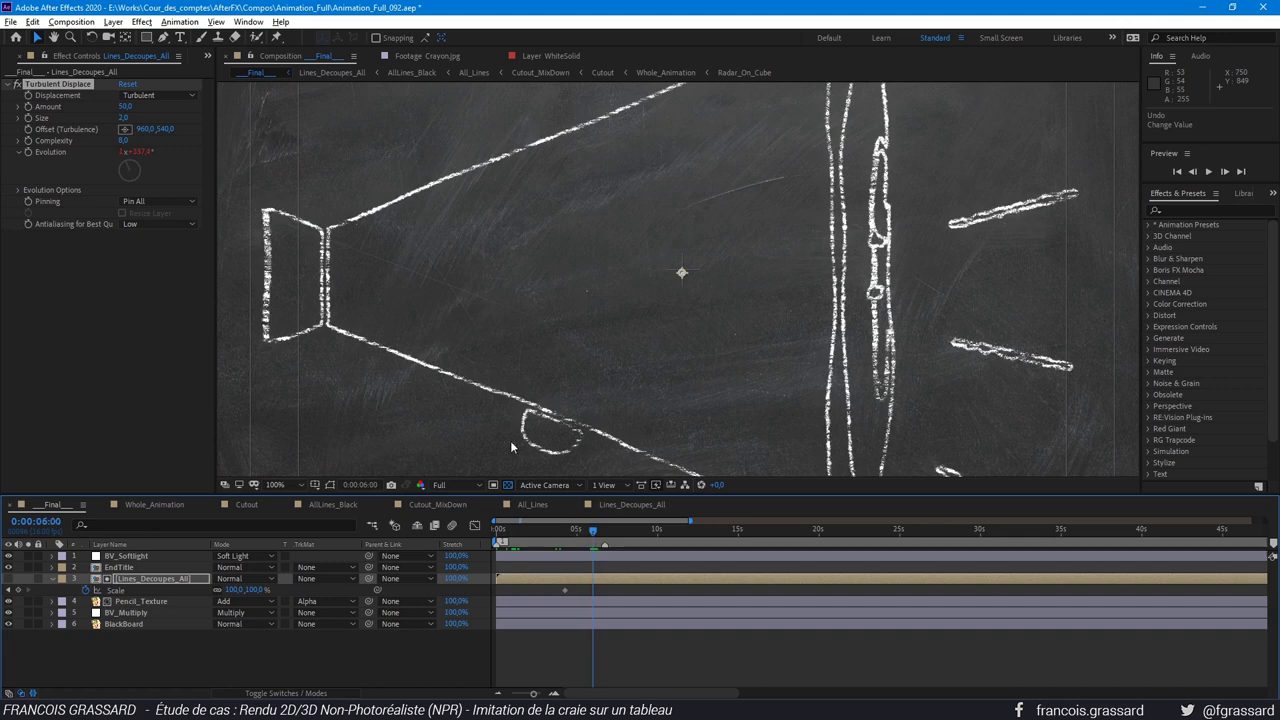
scroll(60, 60, up, 2)
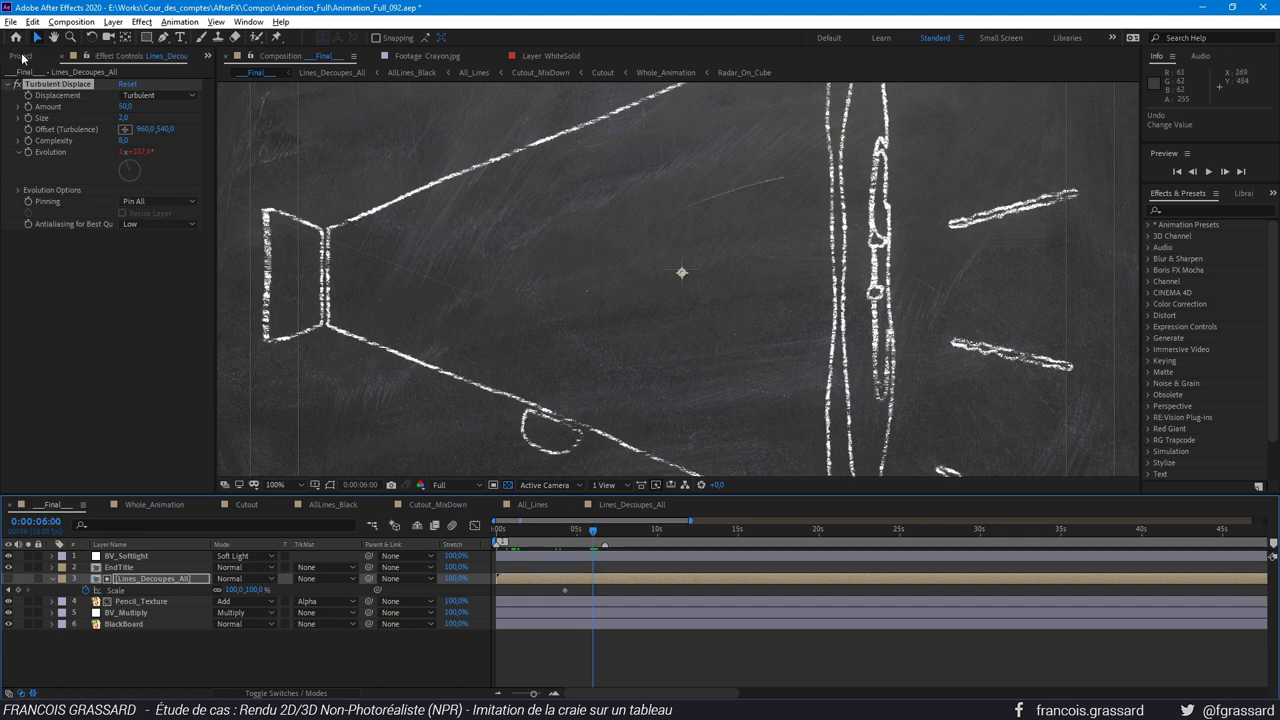
click(22, 56)
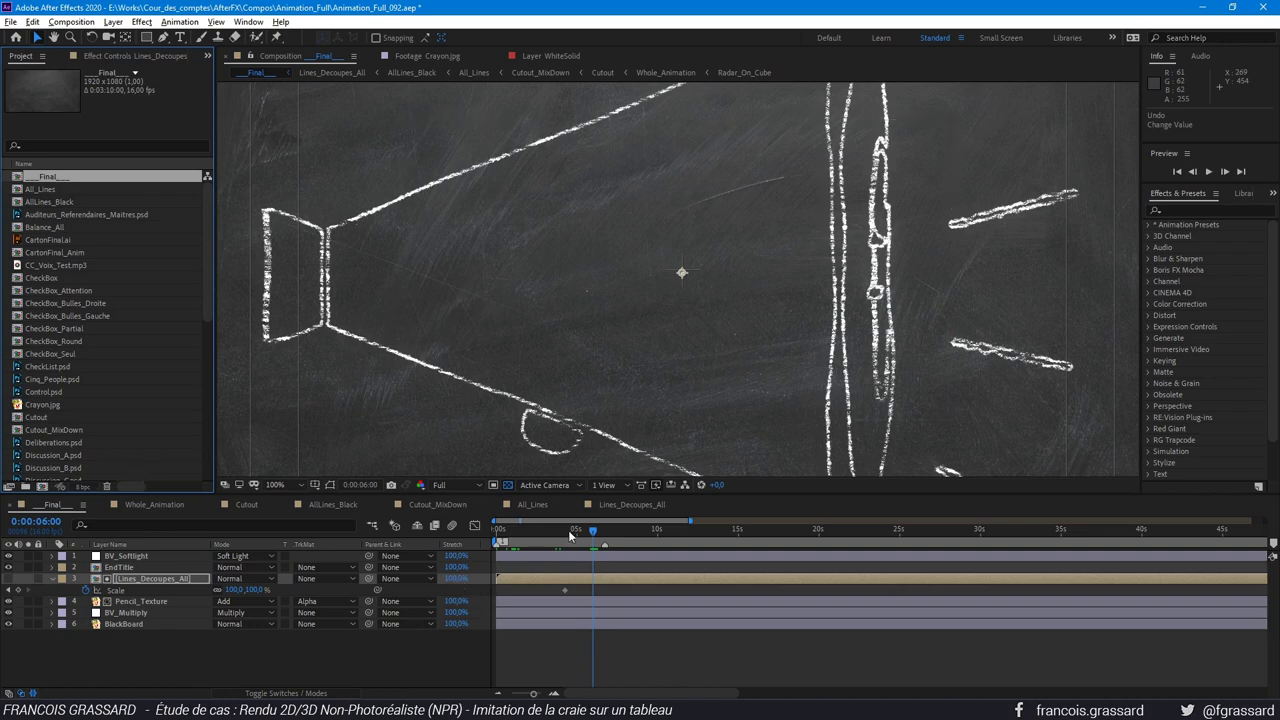
mouse_move(568, 530)
mouse_down()
mouse_move(552, 543)
mouse_move(576, 541)
mouse_up()
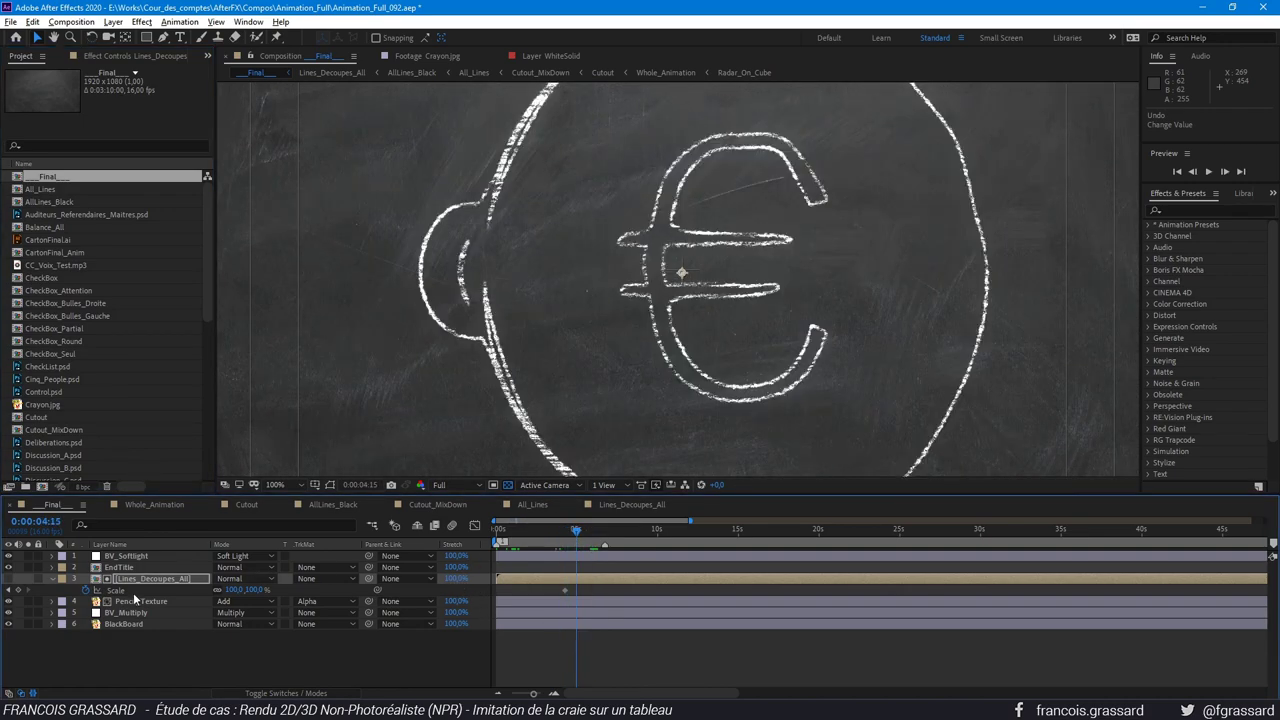
click(94, 601)
click(27, 601)
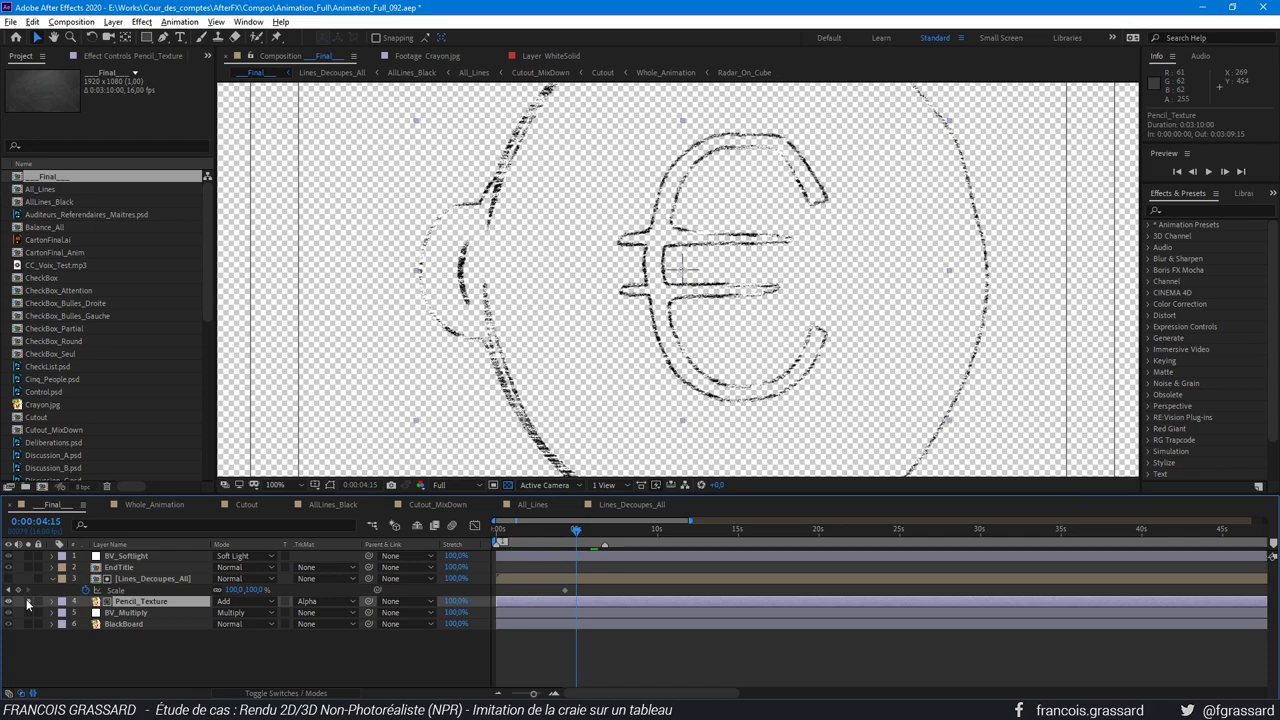
click(27, 601)
click(28, 602)
Scrub to the megaphone close-up, solo BlackBoard instead, and zoom out to 50%.
drag(576, 533, 589, 533)
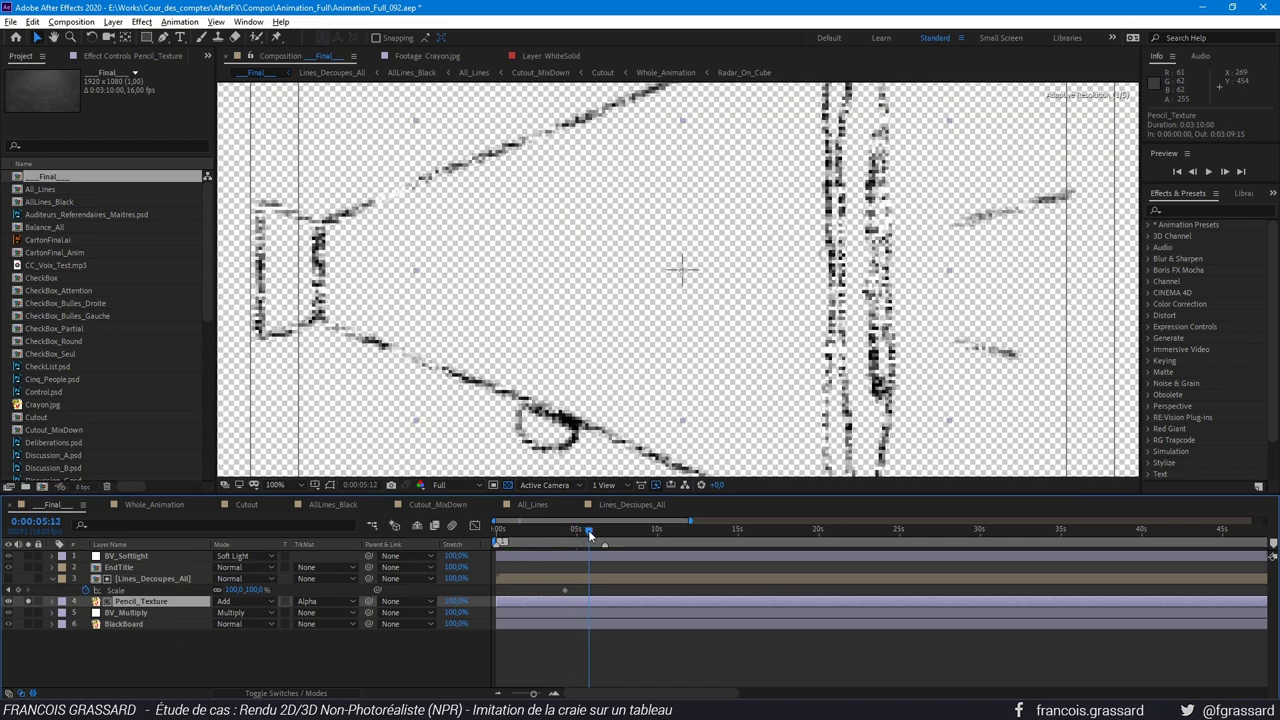
alt+click(28, 624)
key(comma)
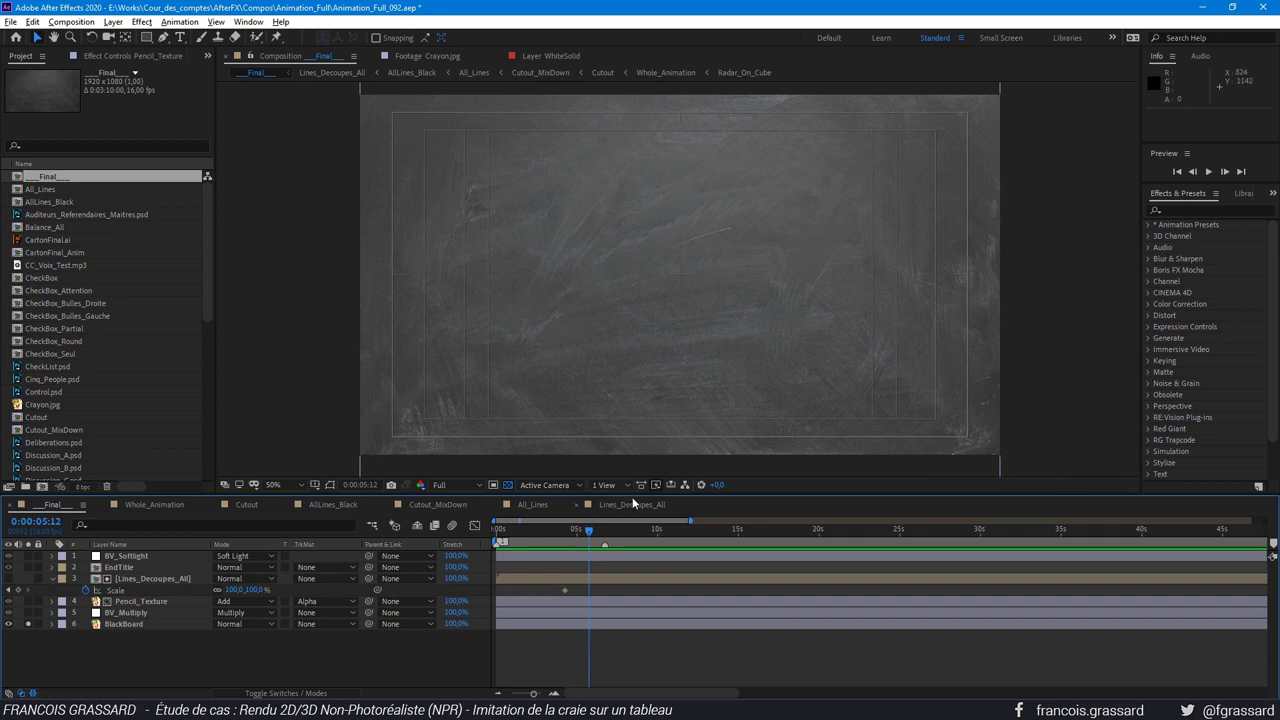
Resize the viewer and timeline panels, unsolo BlackBoard, and move to frame 0:00:07:14.
drag(633, 492, 627, 544)
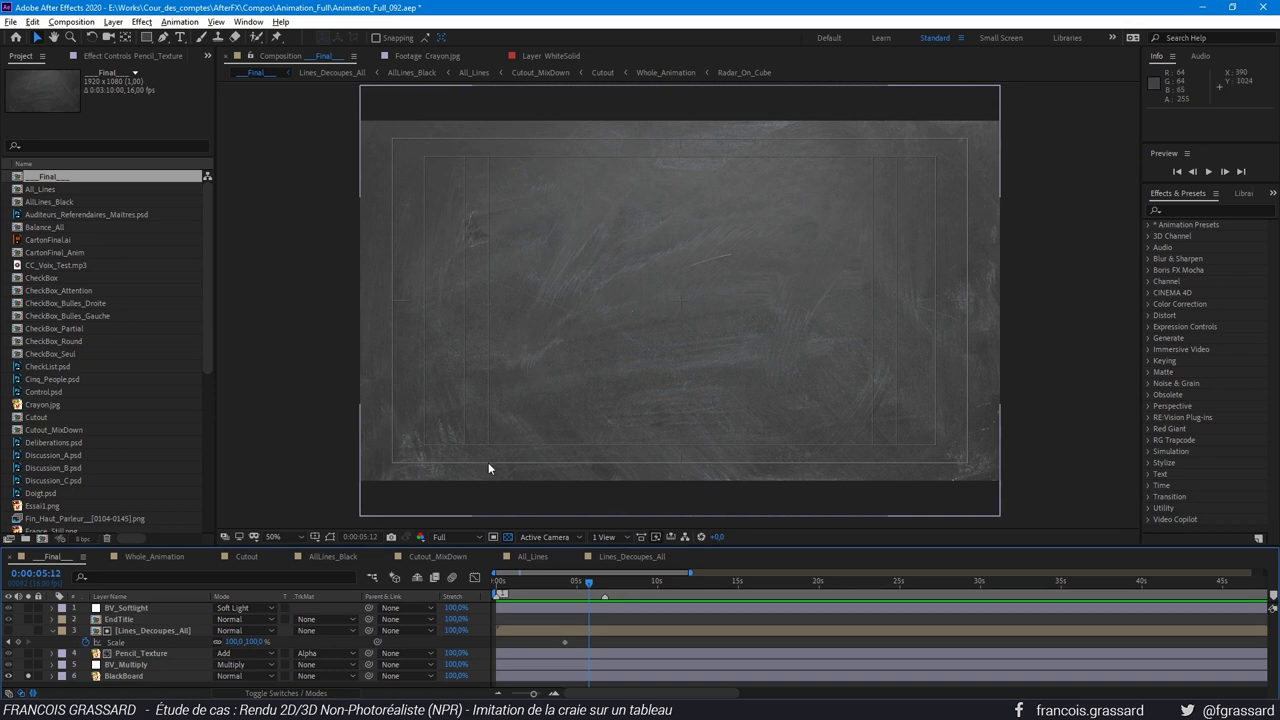
drag(159, 547, 159, 487)
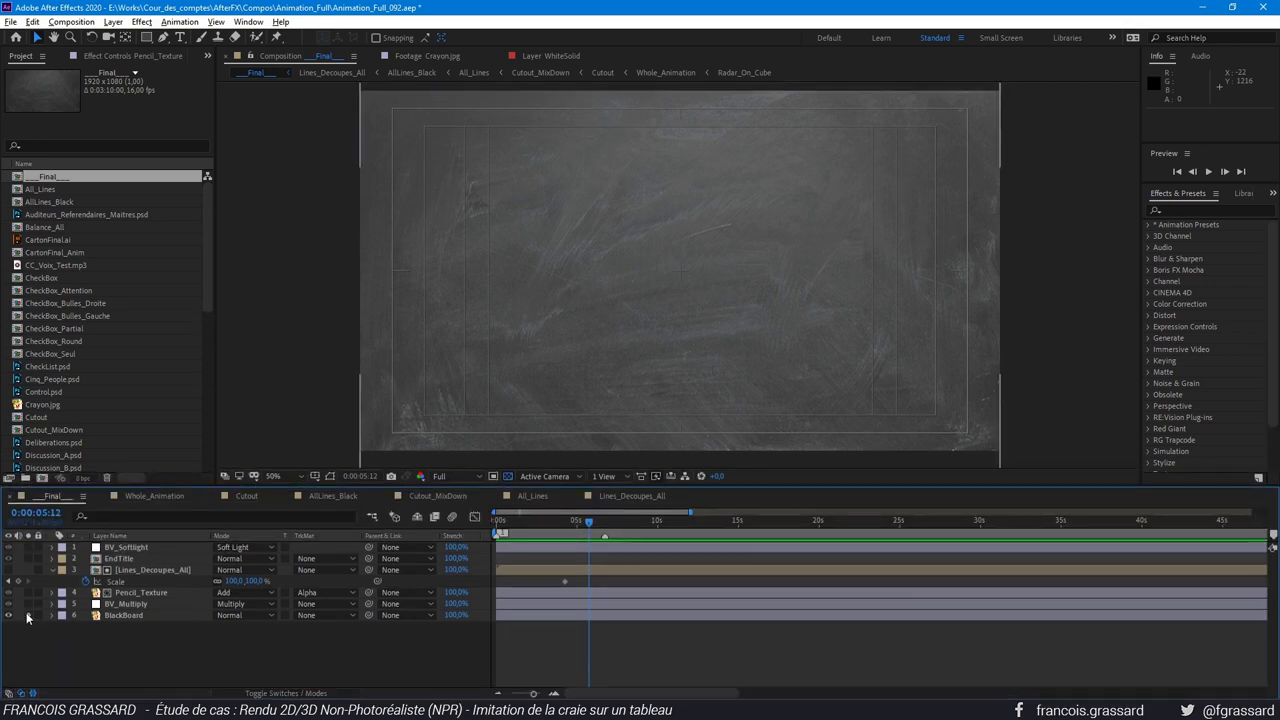
click(29, 616)
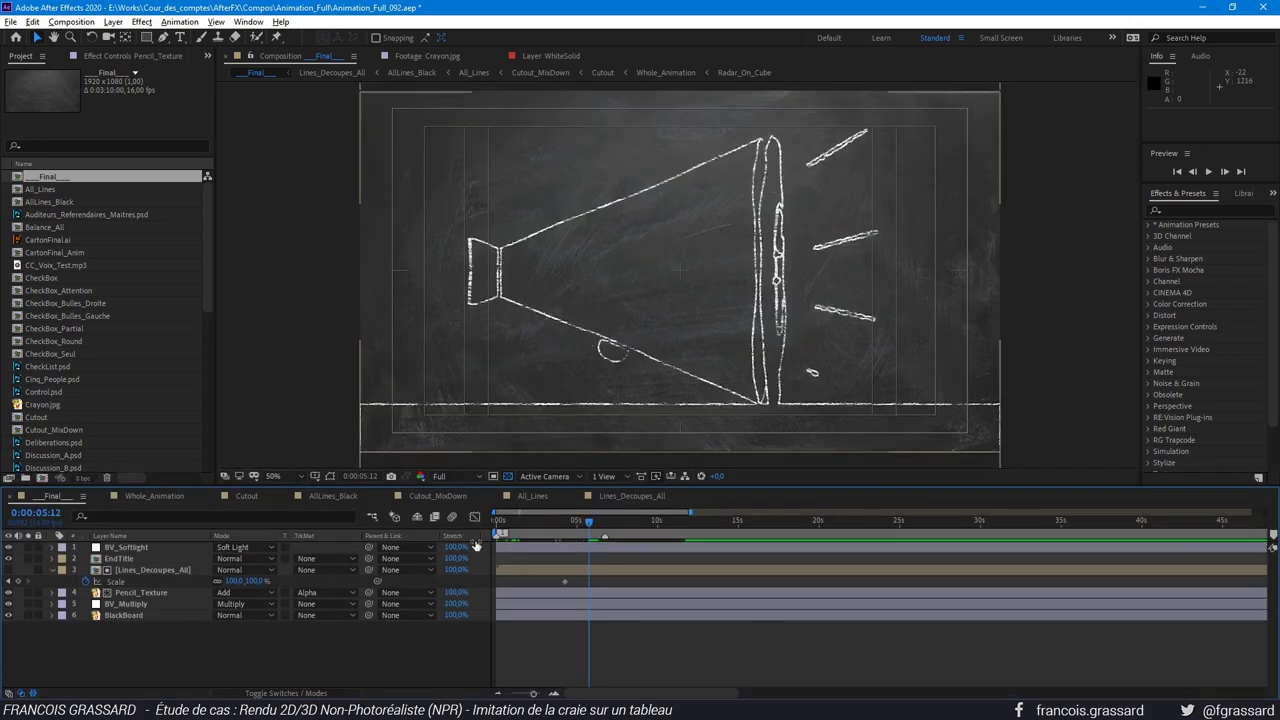
drag(590, 522, 627, 528)
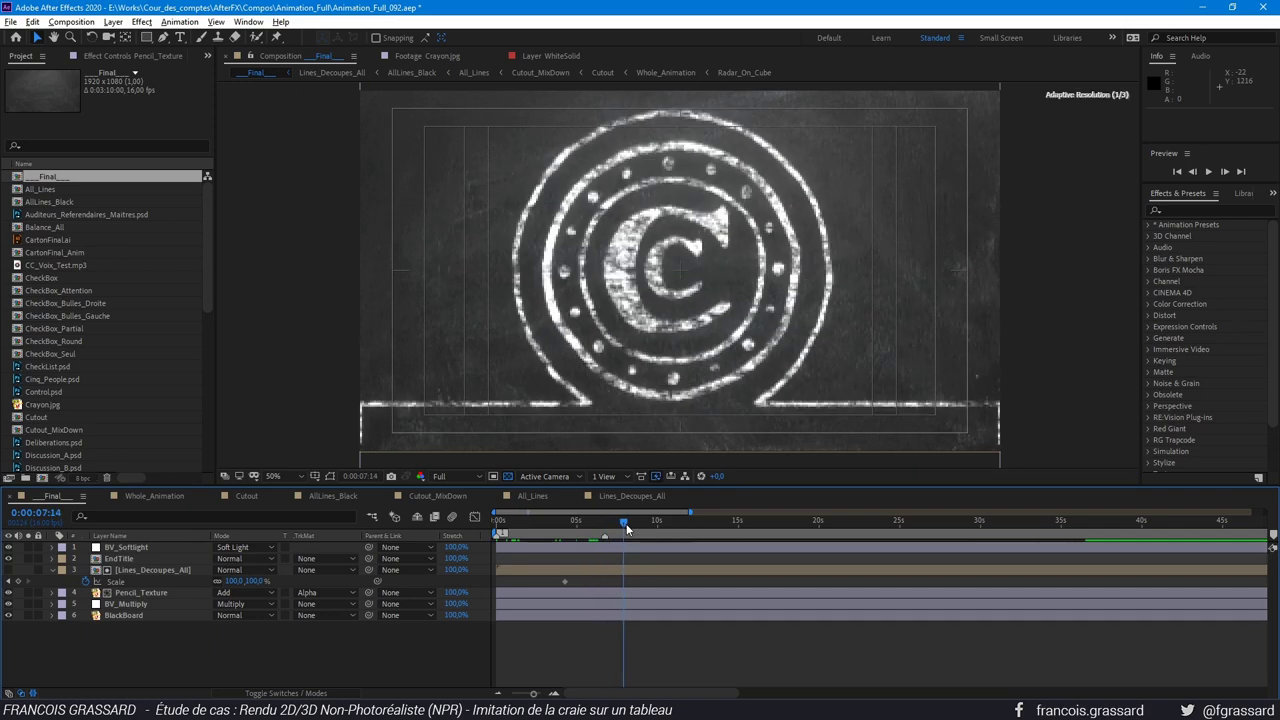
Solo the Pencil_Texture layer and show it on black instead of the transparency checkerboard.
click(150, 570)
click(158, 593)
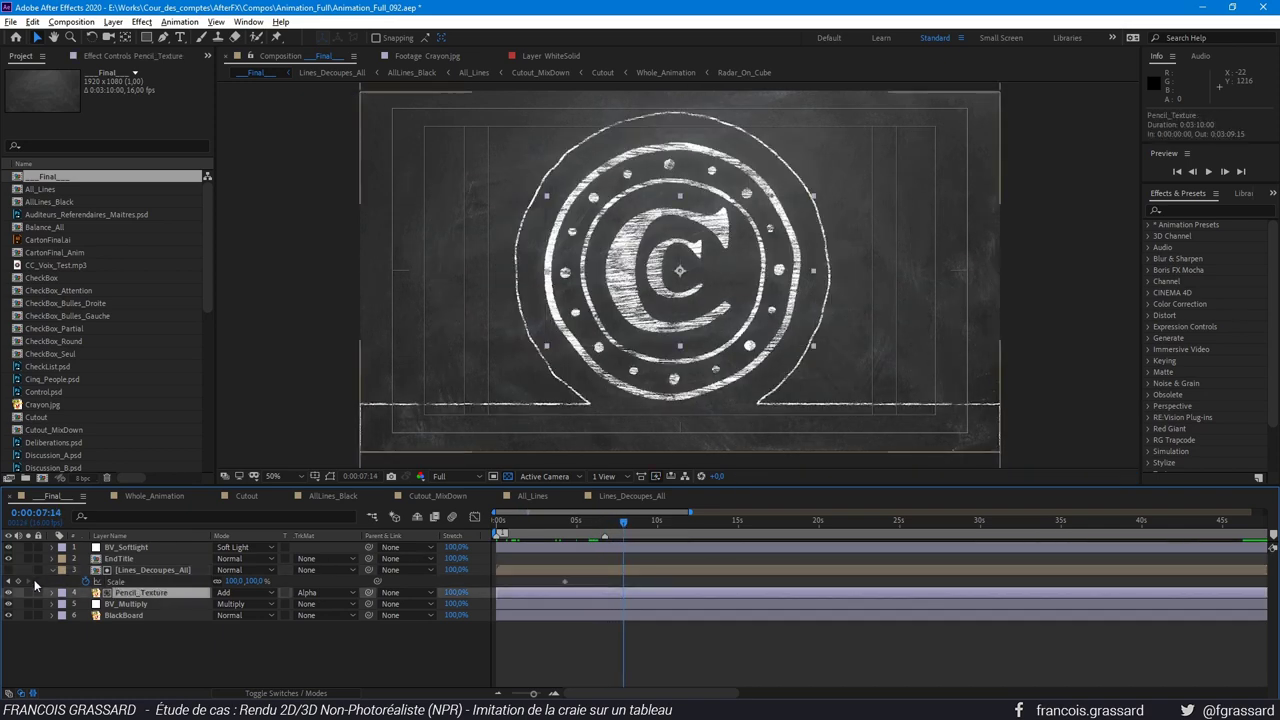
click(30, 593)
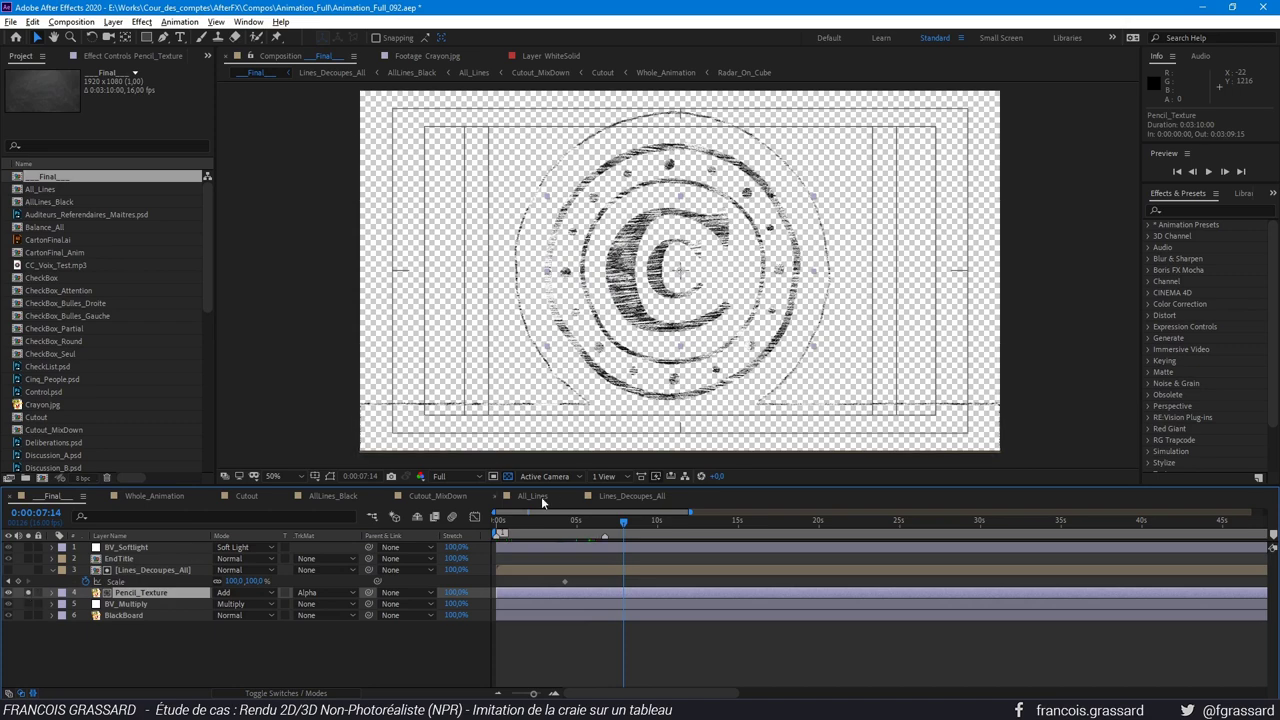
click(508, 478)
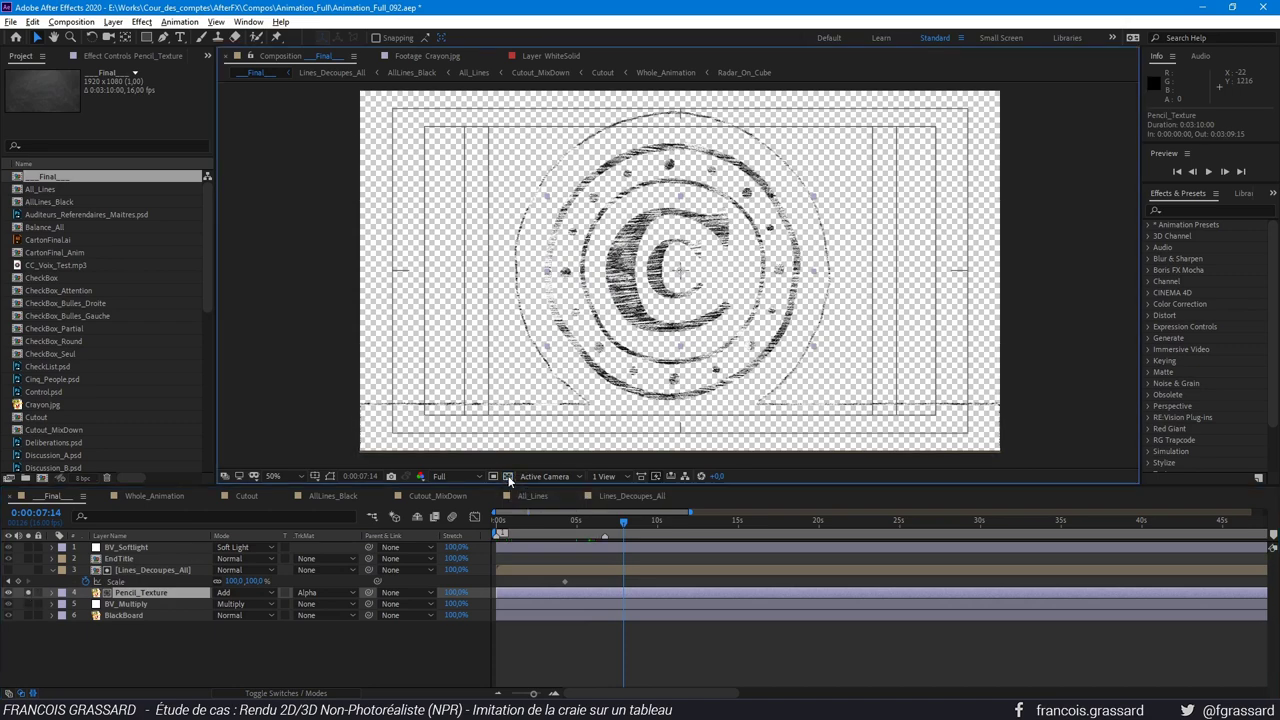
click(508, 478)
click(508, 478)
click(508, 478)
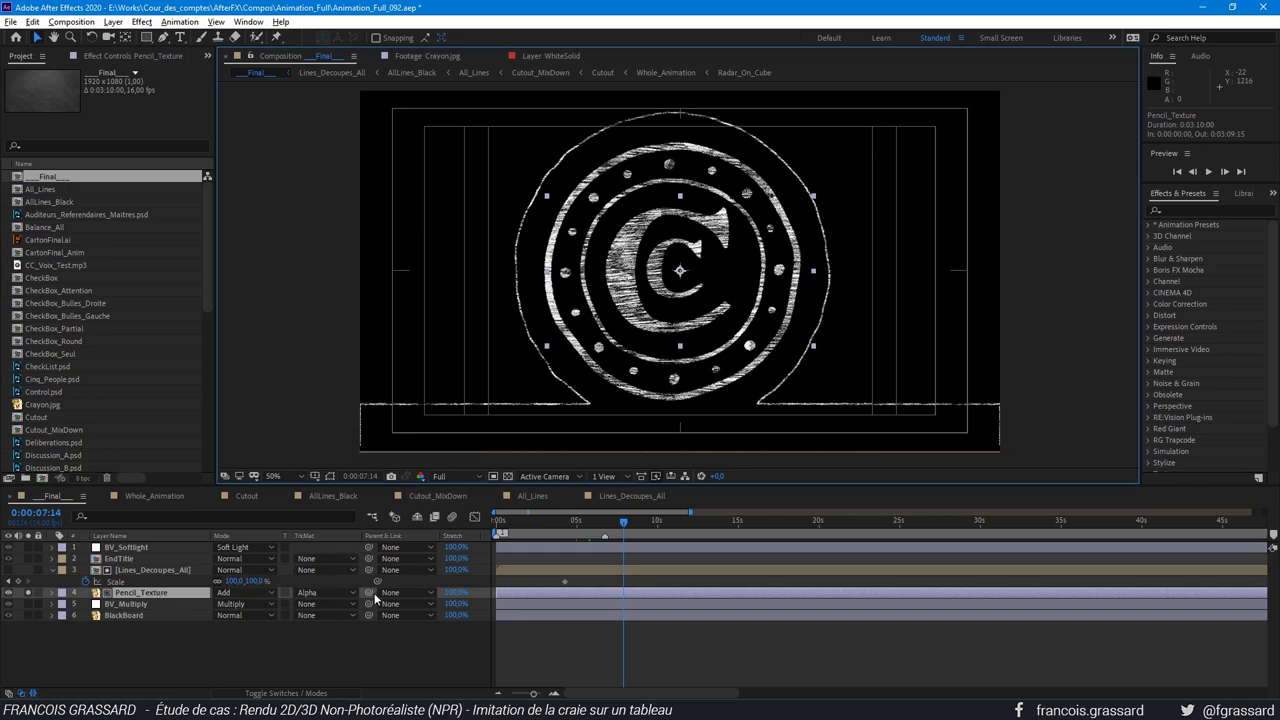
Set Pencil_Texture's track matte to None, reveal its Position, and undo a test move.
click(325, 592)
click(348, 605)
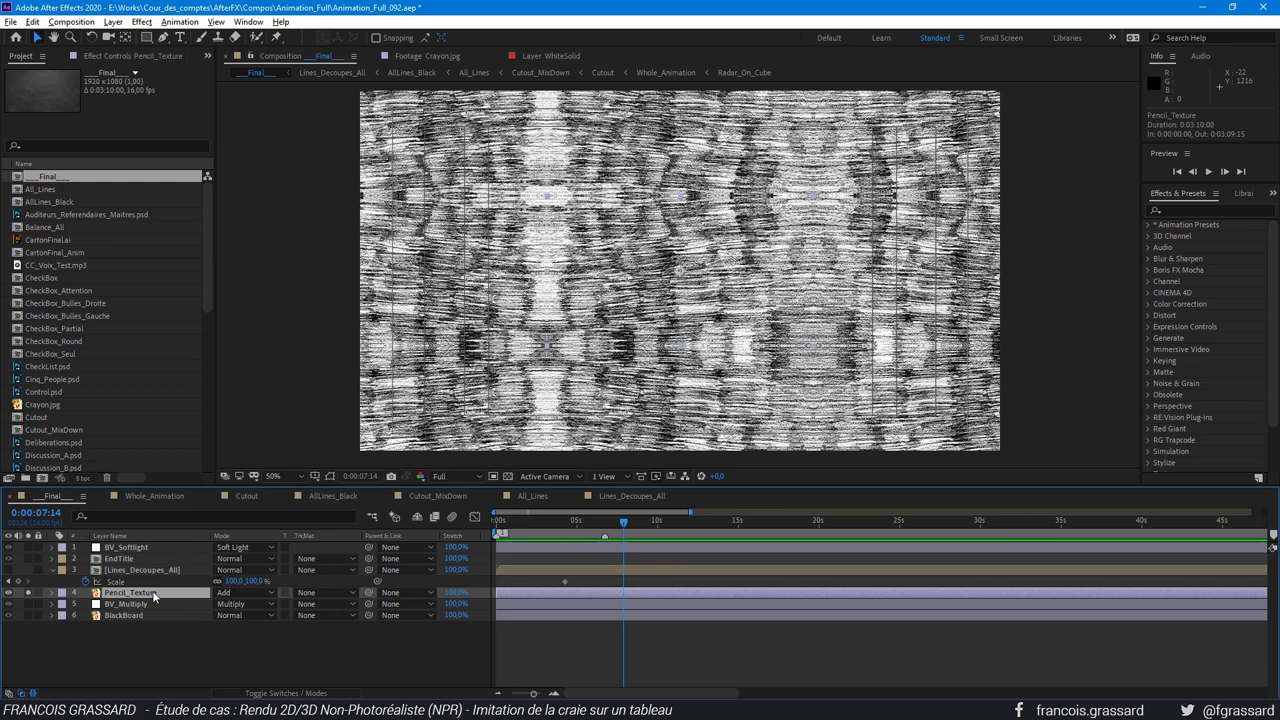
key(p)
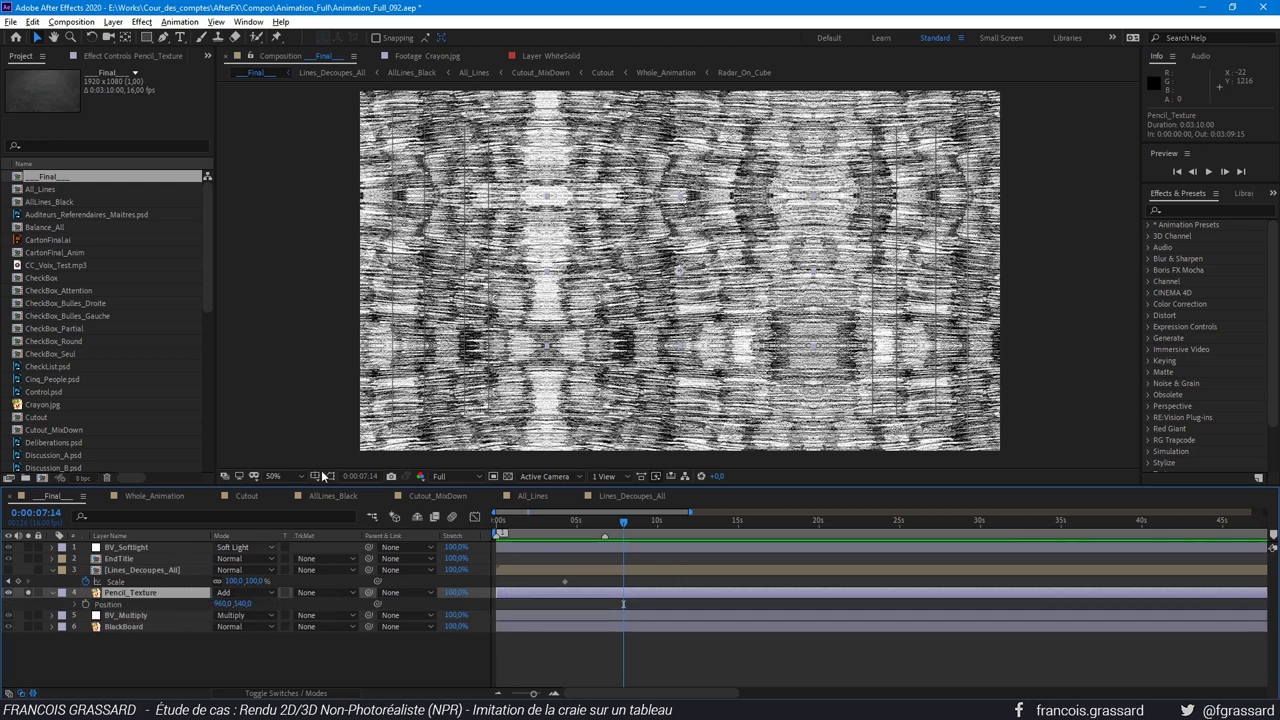
click(116, 572)
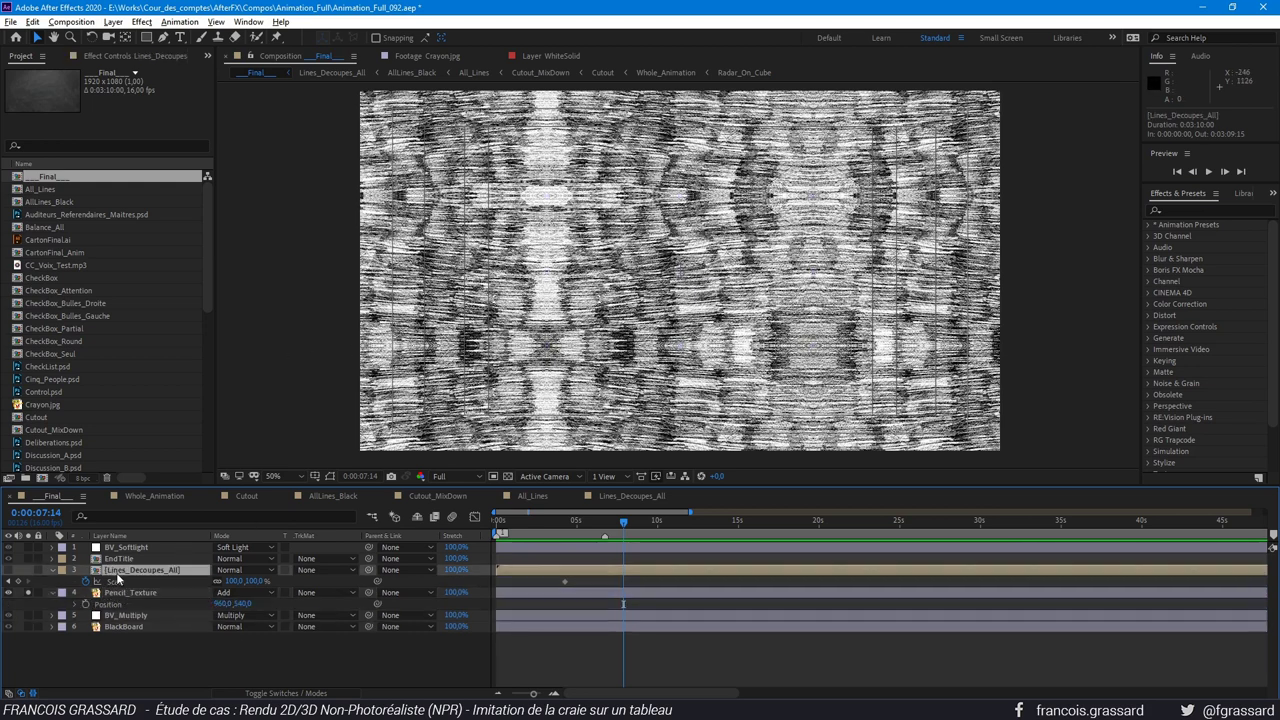
click(116, 594)
mouse_move(590, 263)
mouse_down()
mouse_move(620, 280)
mouse_move(527, 320)
mouse_up()
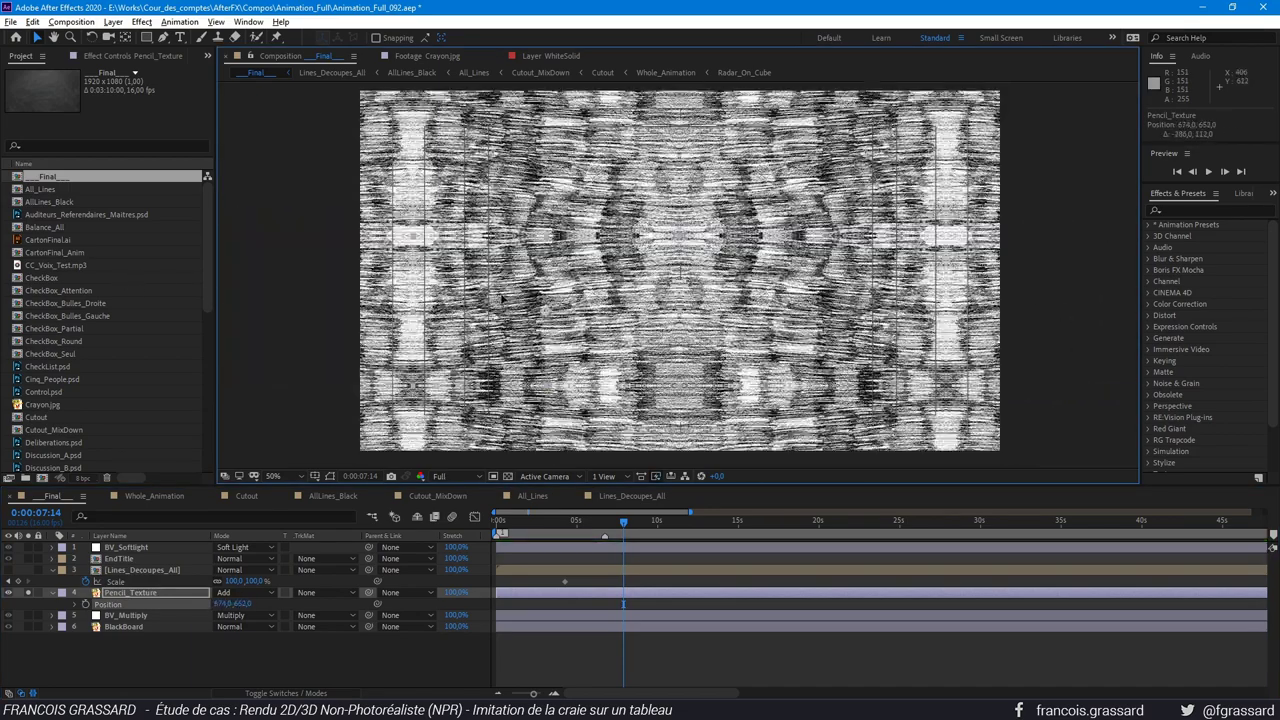
key(ctrl+z)
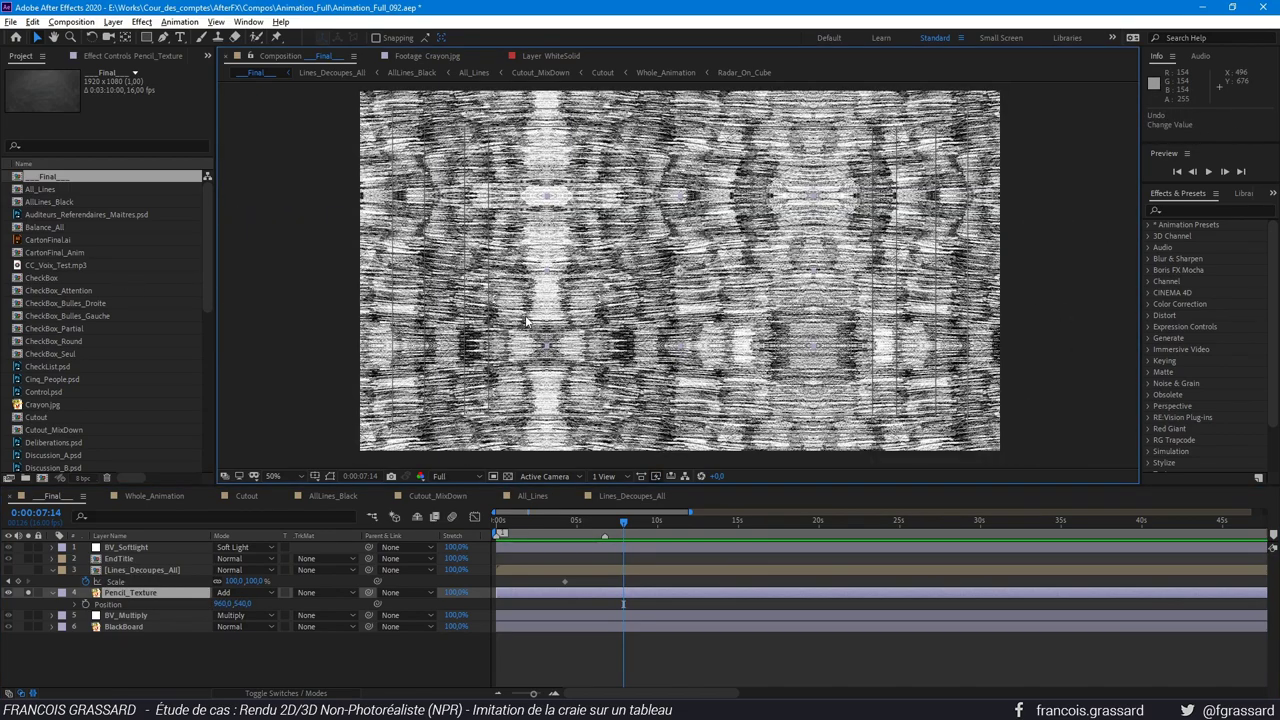
Zoom out to 25% and compare CC RepeTile off and on in Pencil_Texture's Effect Controls.
key(comma)
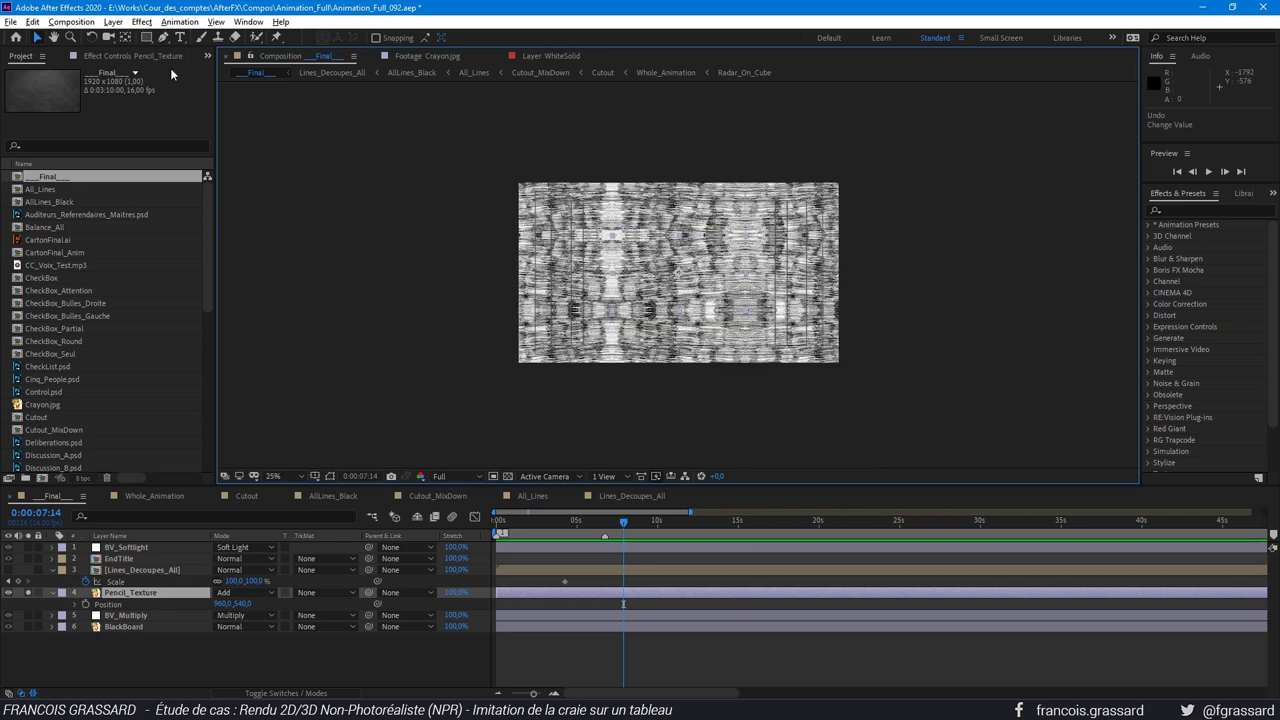
click(128, 57)
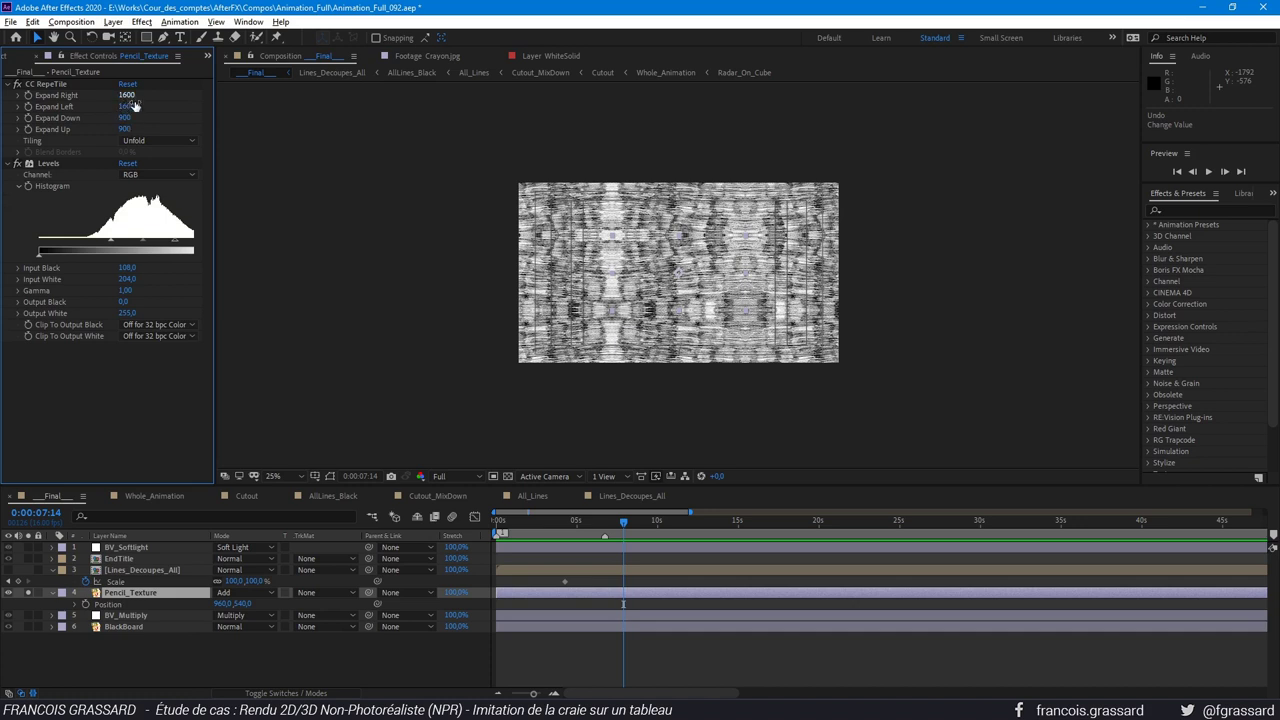
click(17, 84)
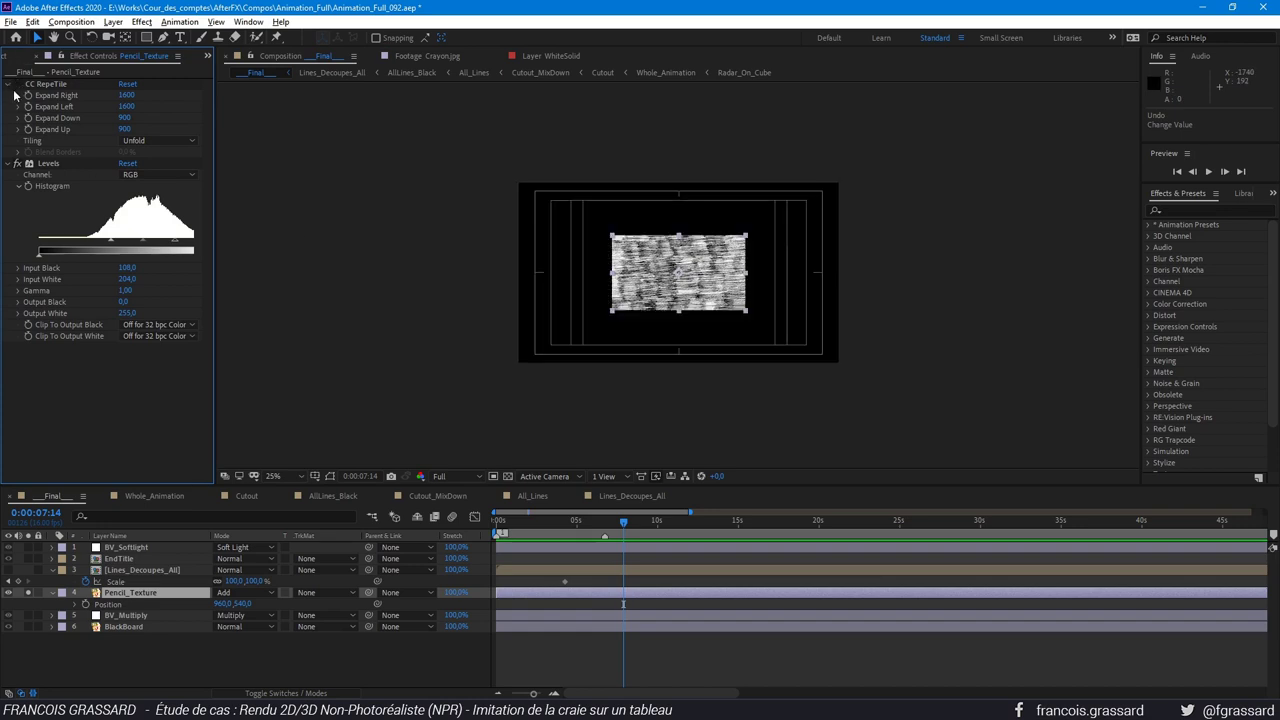
click(17, 84)
mouse_move(604, 276)
mouse_down()
mouse_move(722, 258)
mouse_move(945, 275)
mouse_up()
key(ctrl+z)
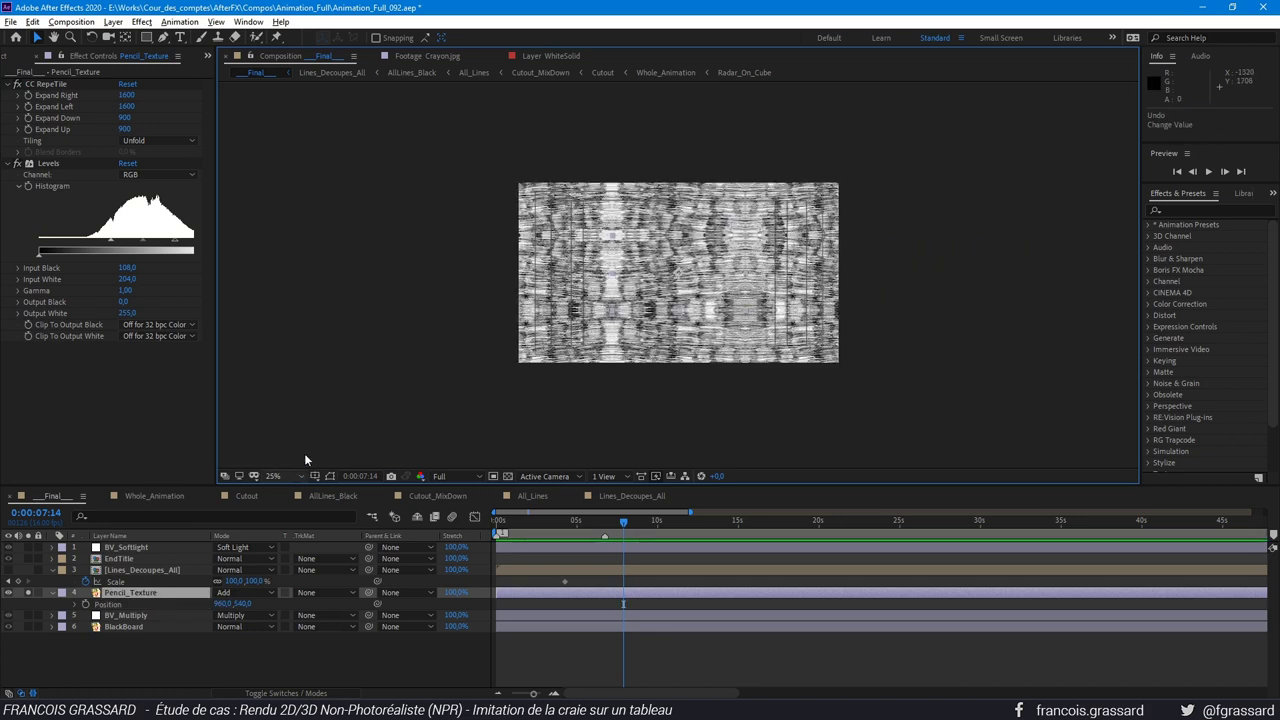
click(87, 606)
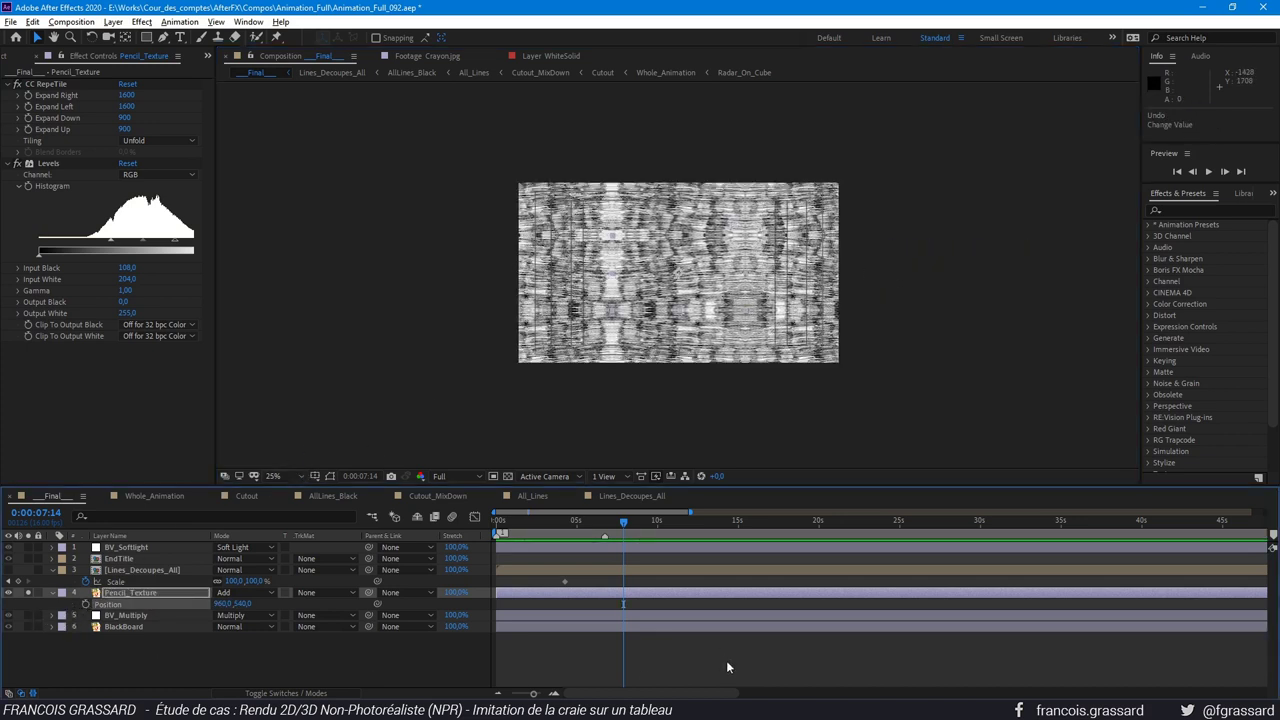
Add a wiggle() expression to Pencil_Texture's Position, picked from the autocomplete list.
alt+click(87, 605)
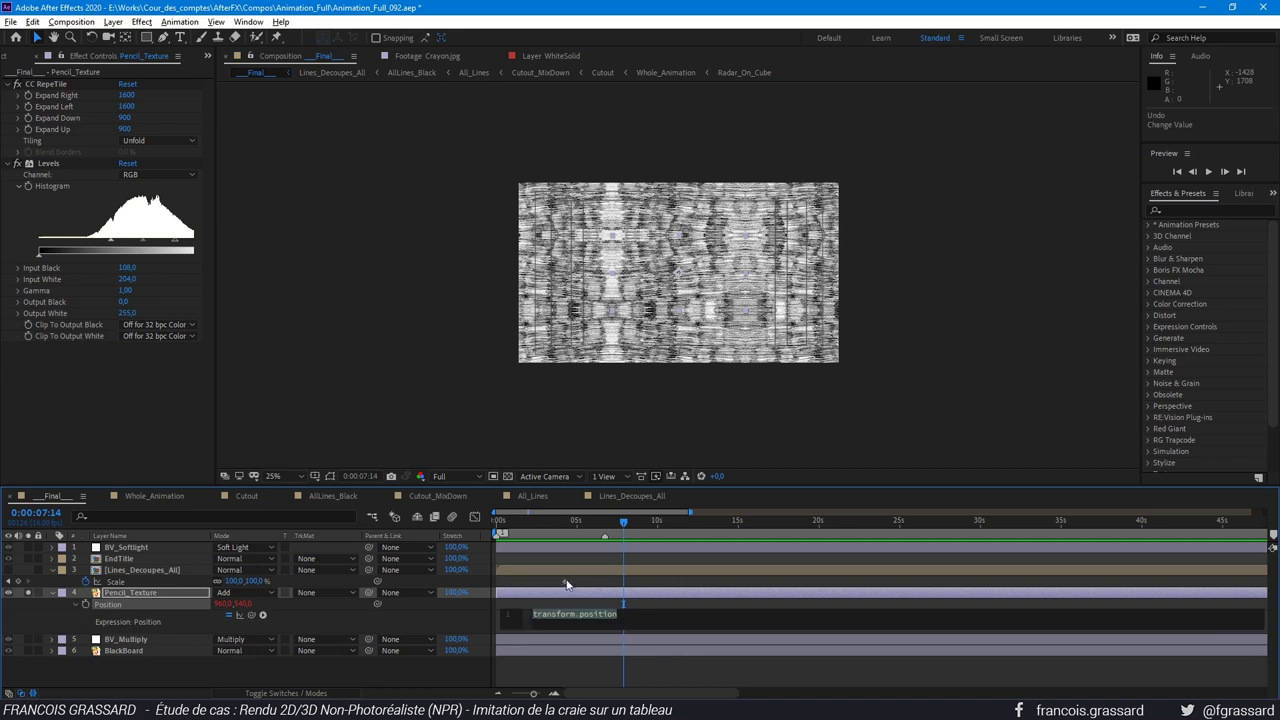
text(wi)
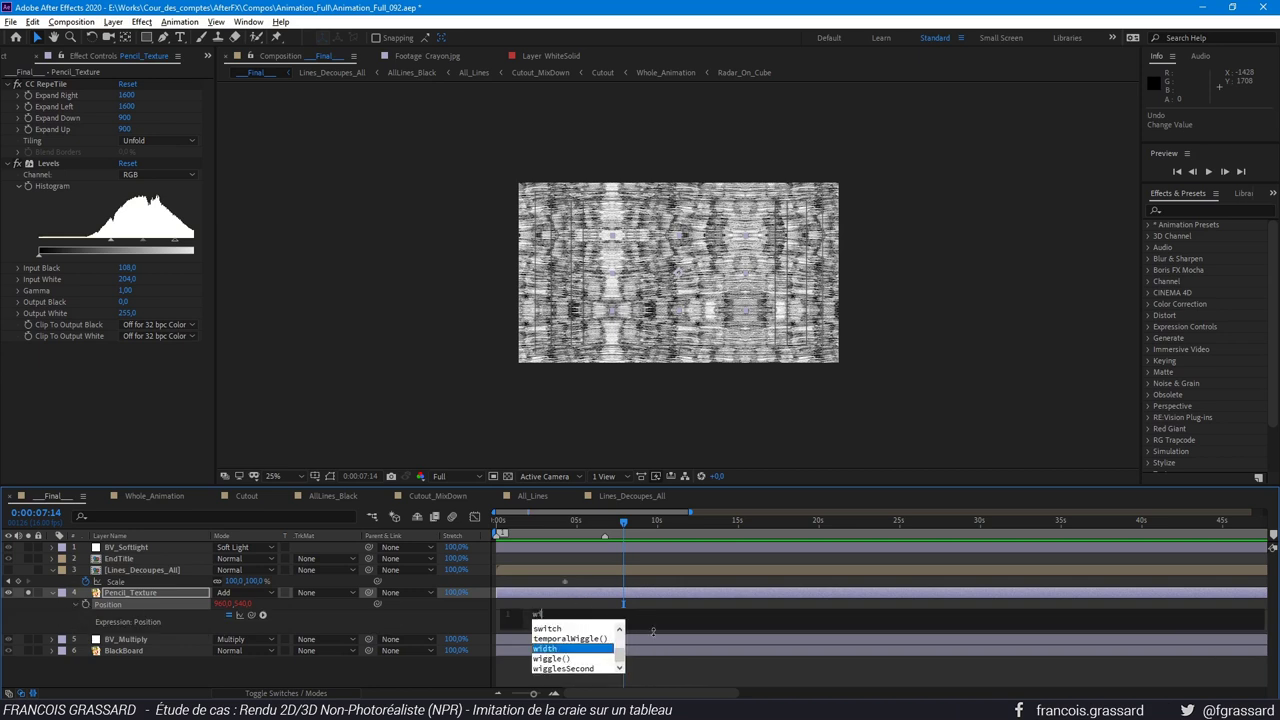
key(Down)
key(Return)
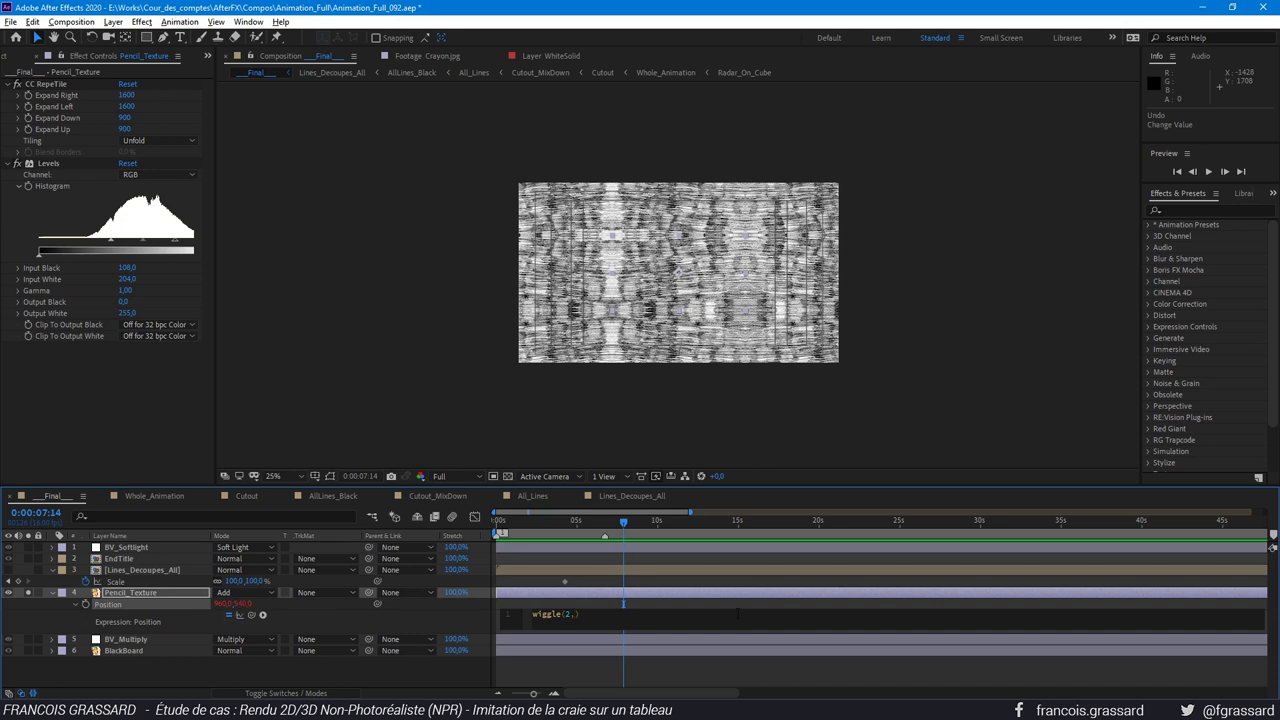
Finish Pencil_Texture's Position expression as wiggle(2,350), preview it at 50% view, then reopen the expression.
text(50))
click(736, 612)
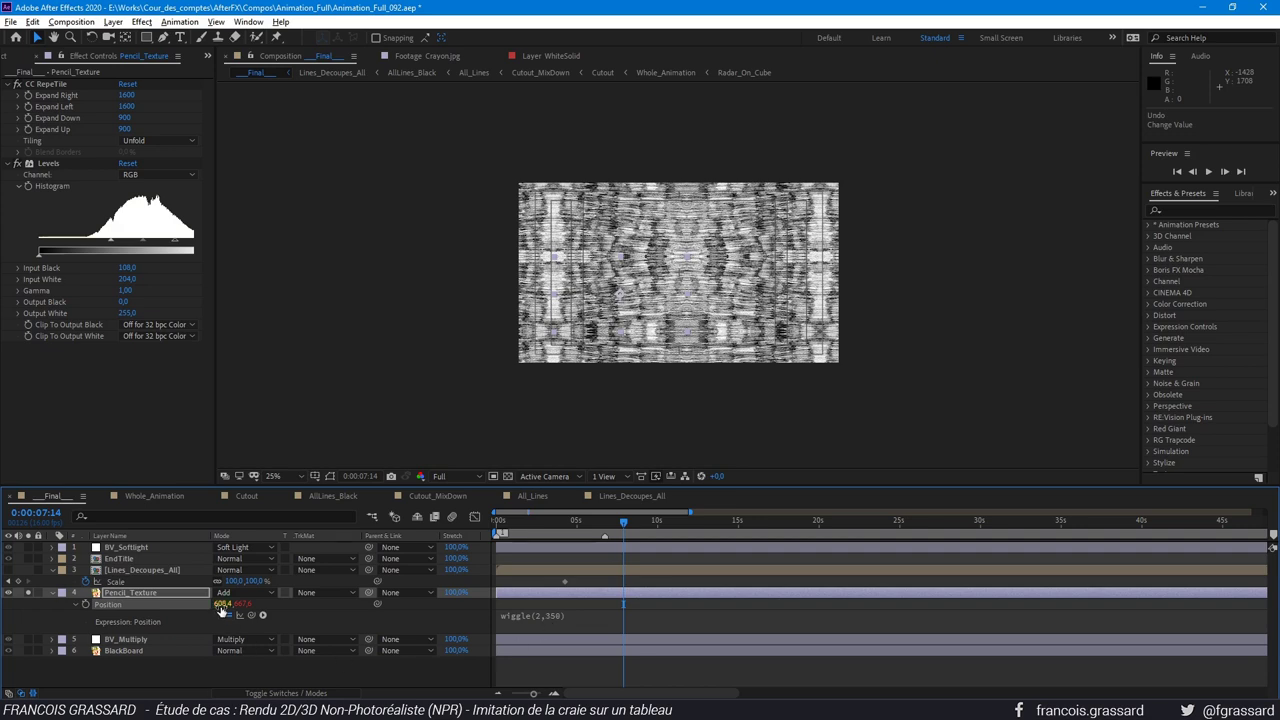
key(period)
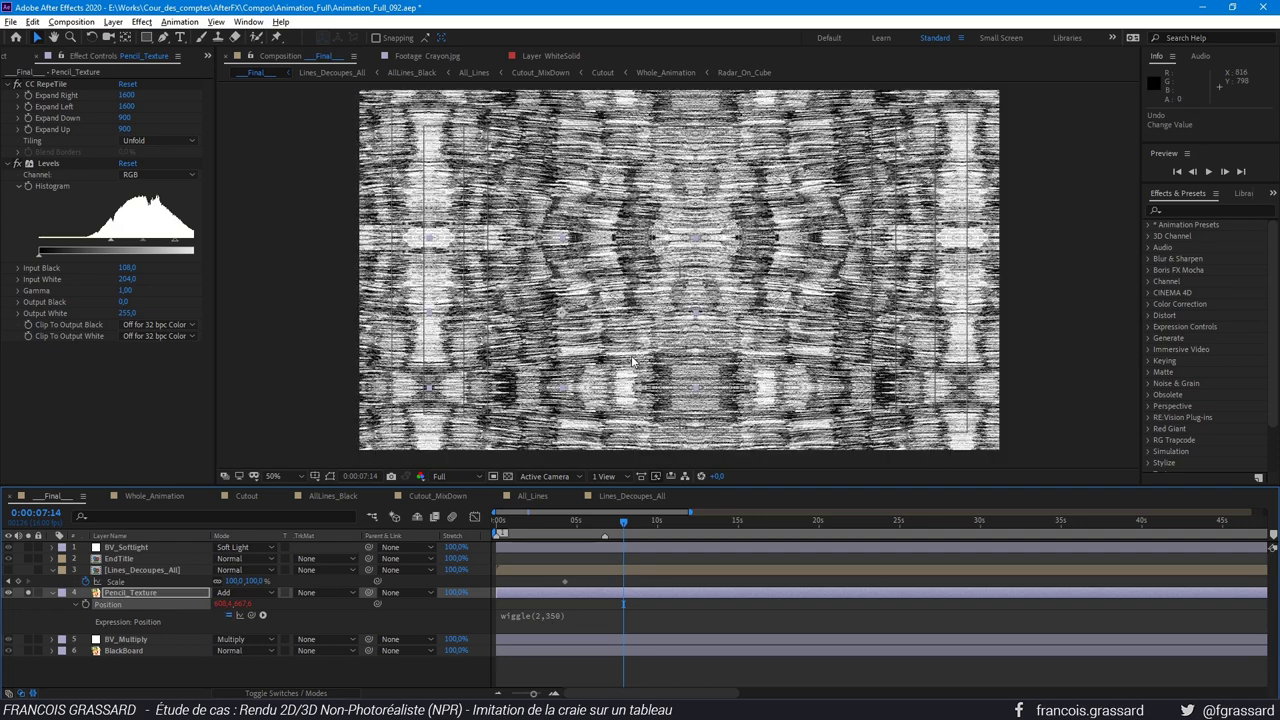
key(space)
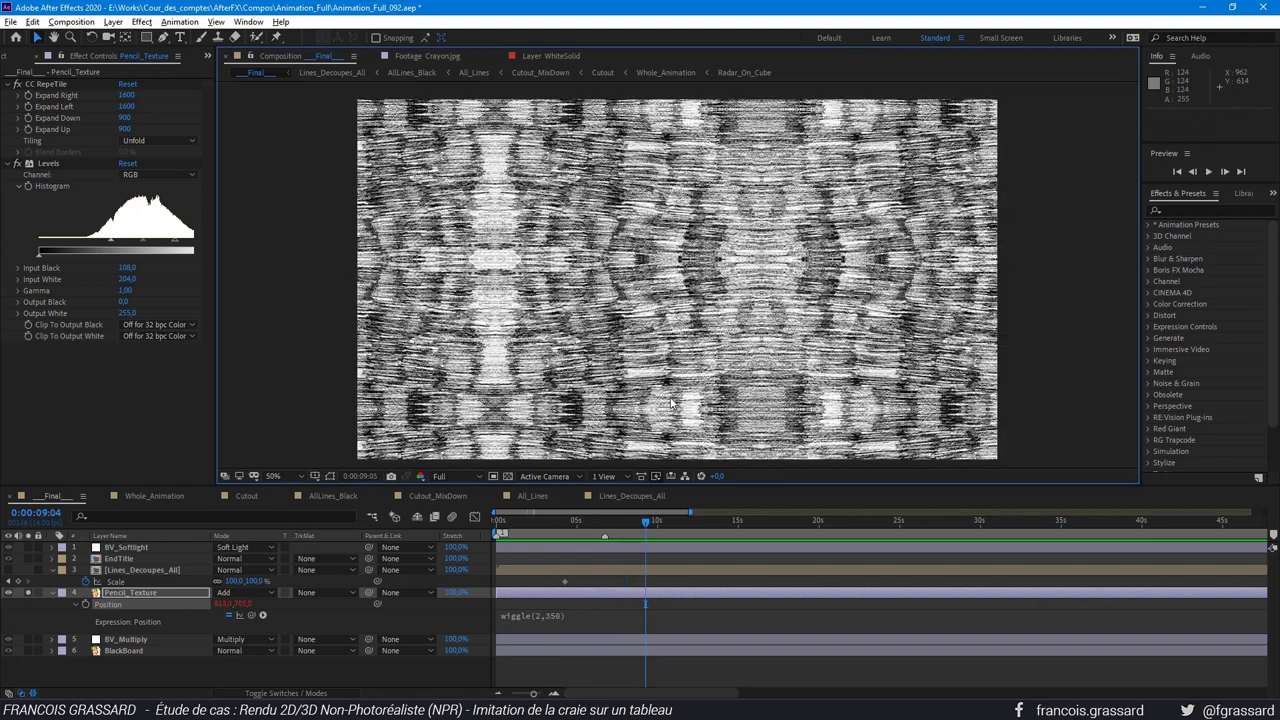
key(space)
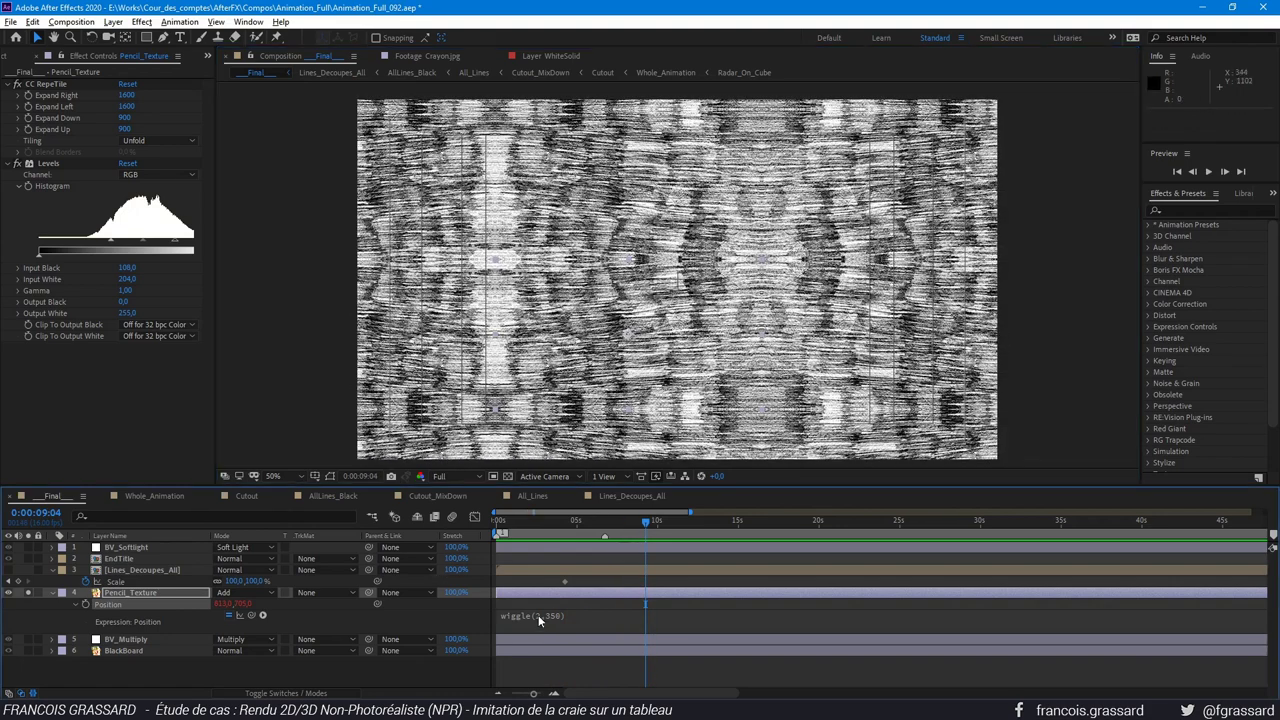
click(535, 615)
Change the Pencil_Texture position wiggle to wiggle(10,350) and preview the faster jitter twice.
text(10)
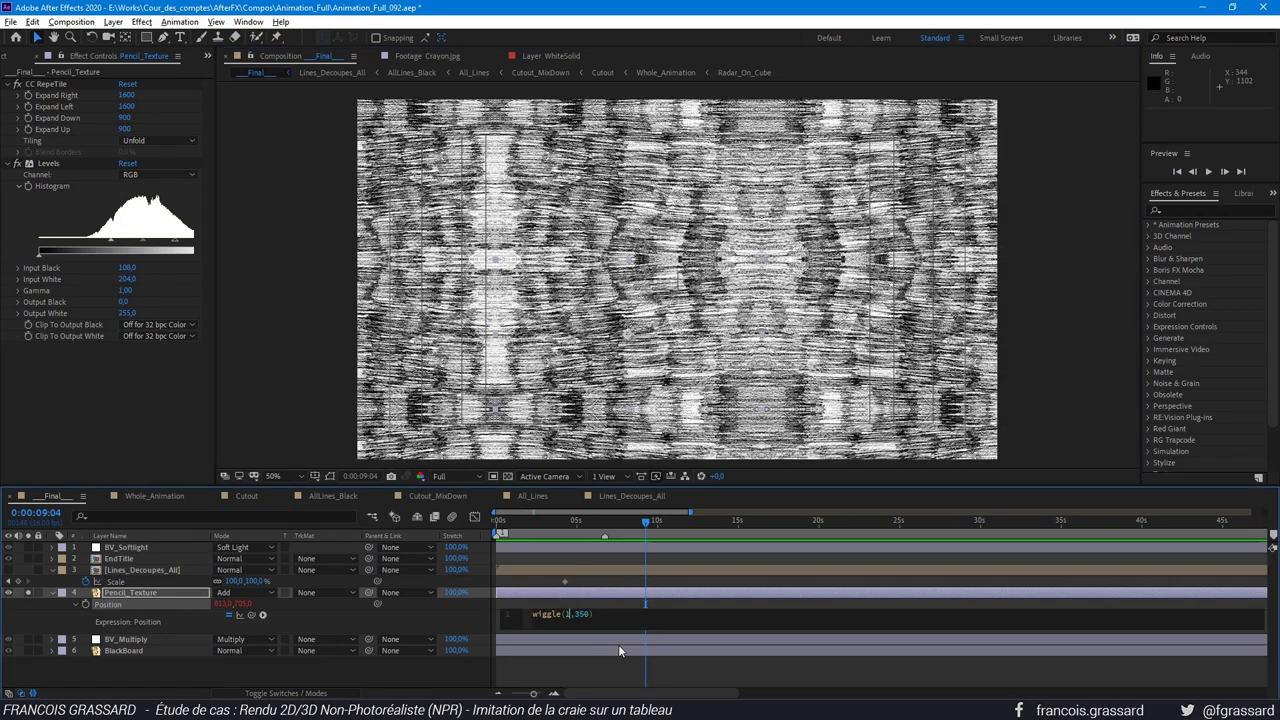
key(KP_Enter)
key(space)
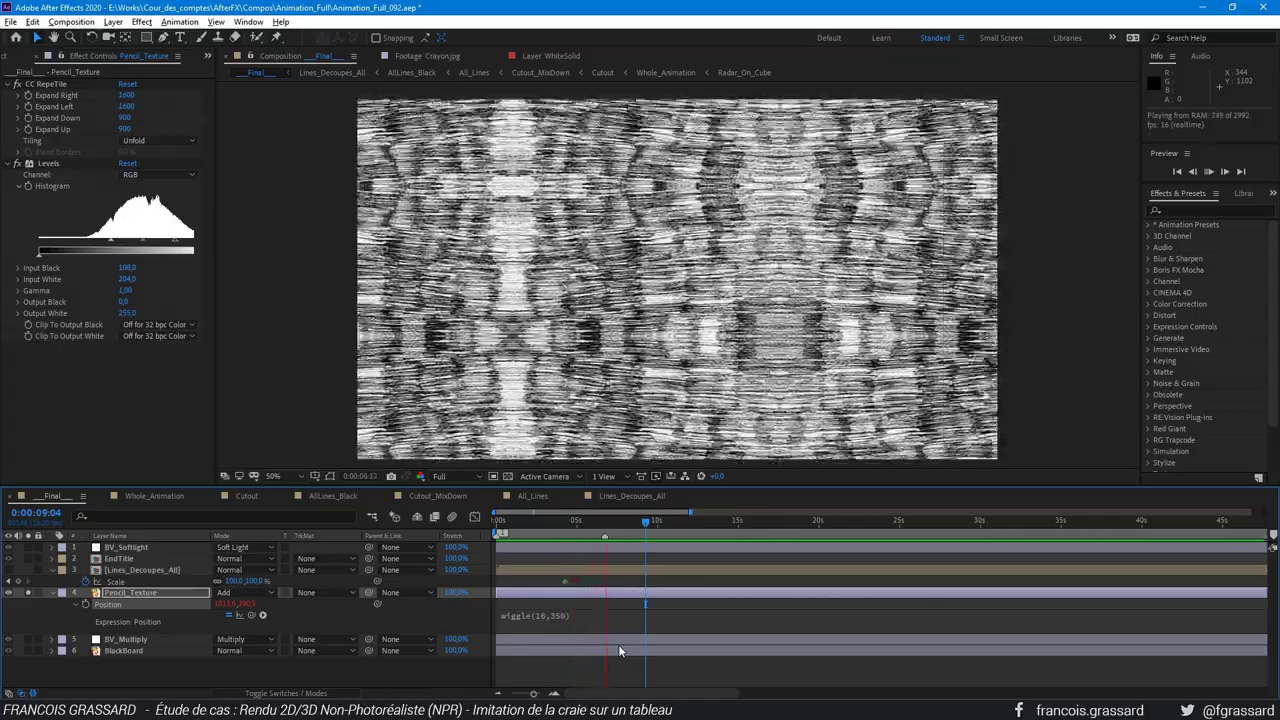
key(space)
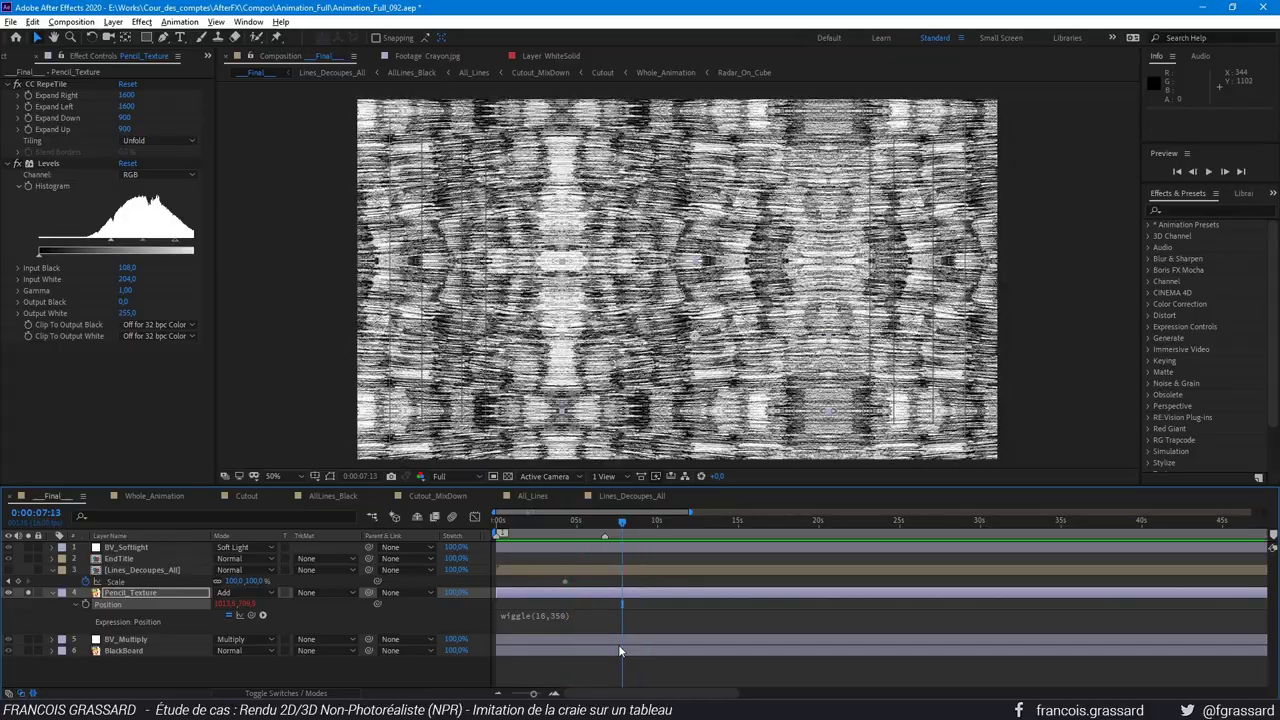
key(space)
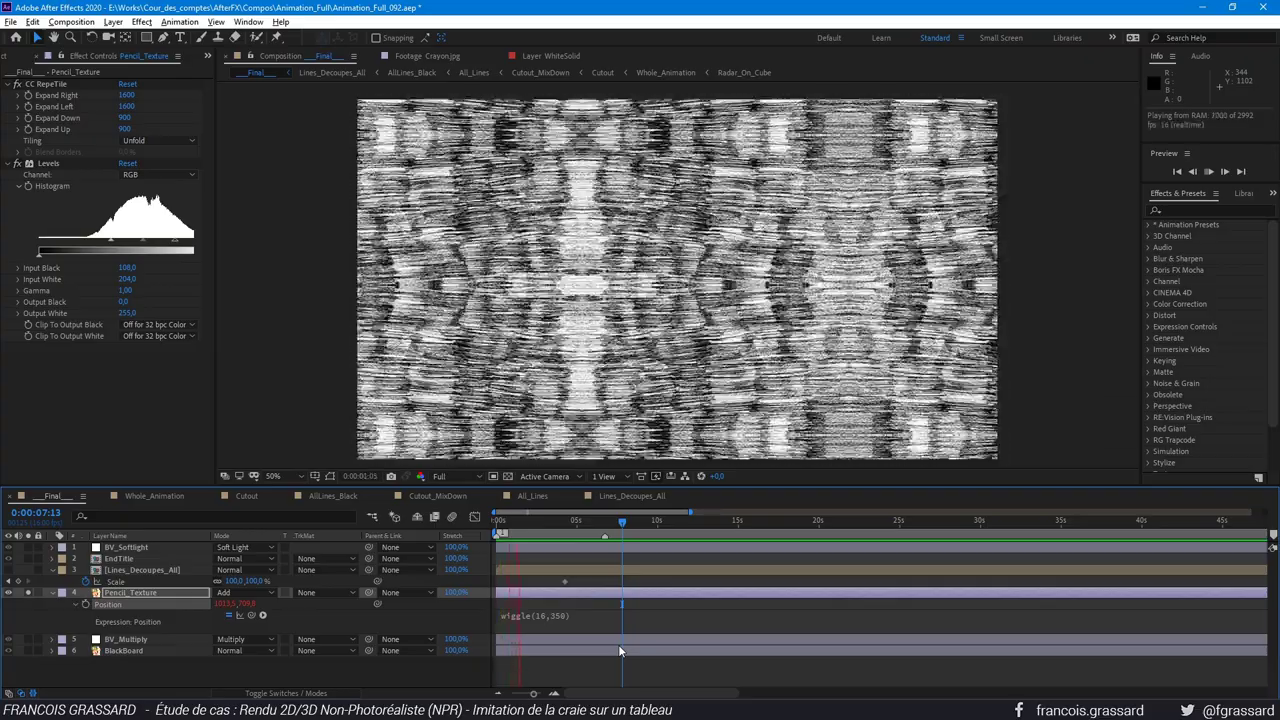
key(space)
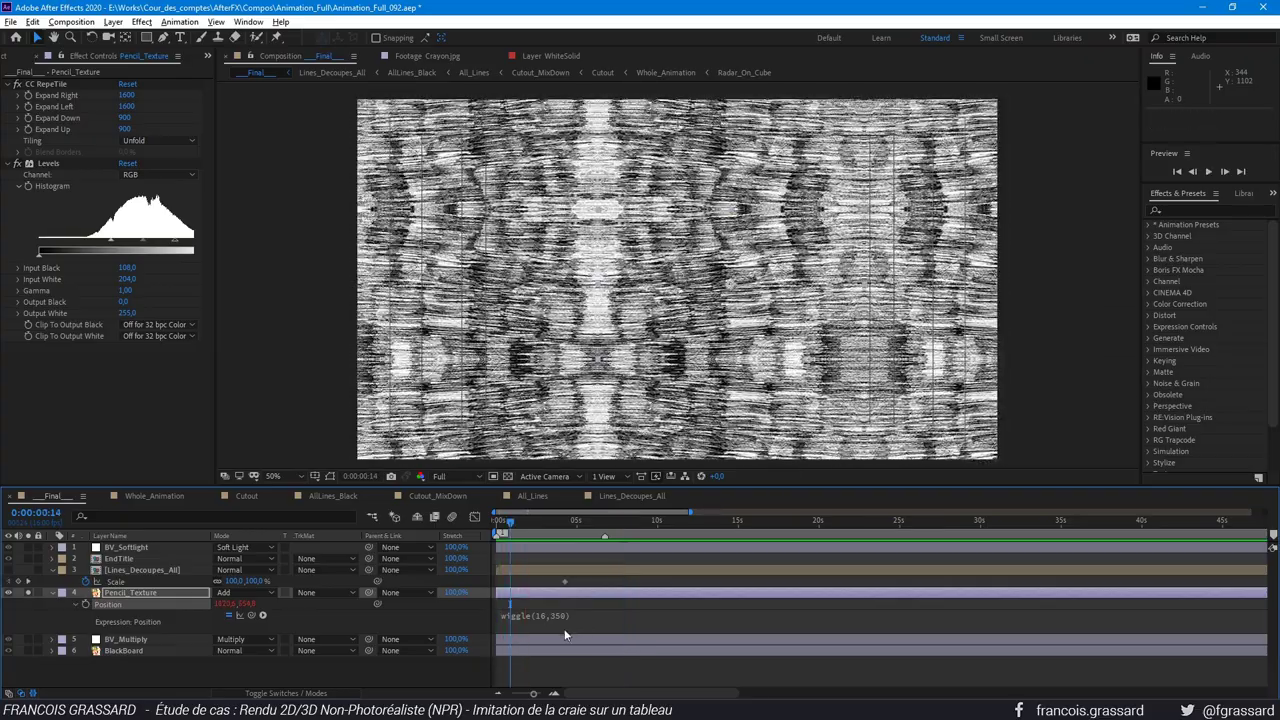
Edit the expression to wiggle(16,15) and preview the subtler, faster jitter.
click(556, 615)
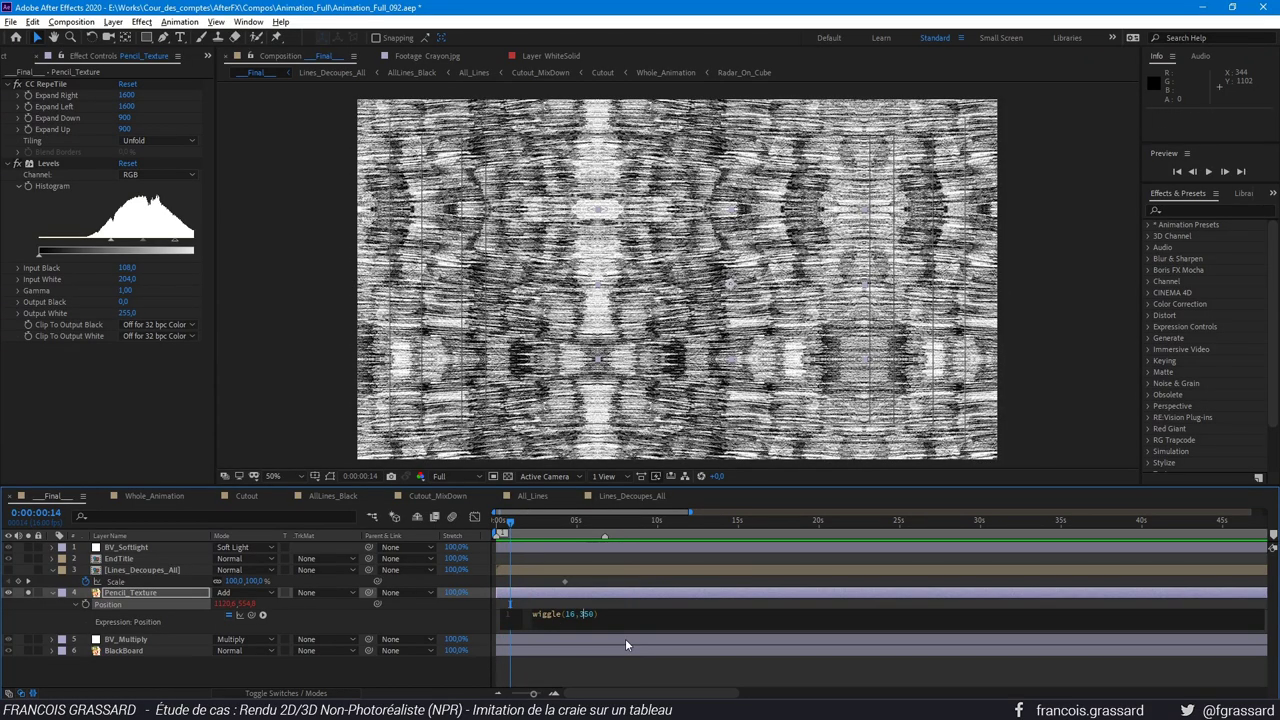
text(6)
key(Delete)
key(BackSpace)
key(BackSpace)
text(15)
key(KP_Enter)
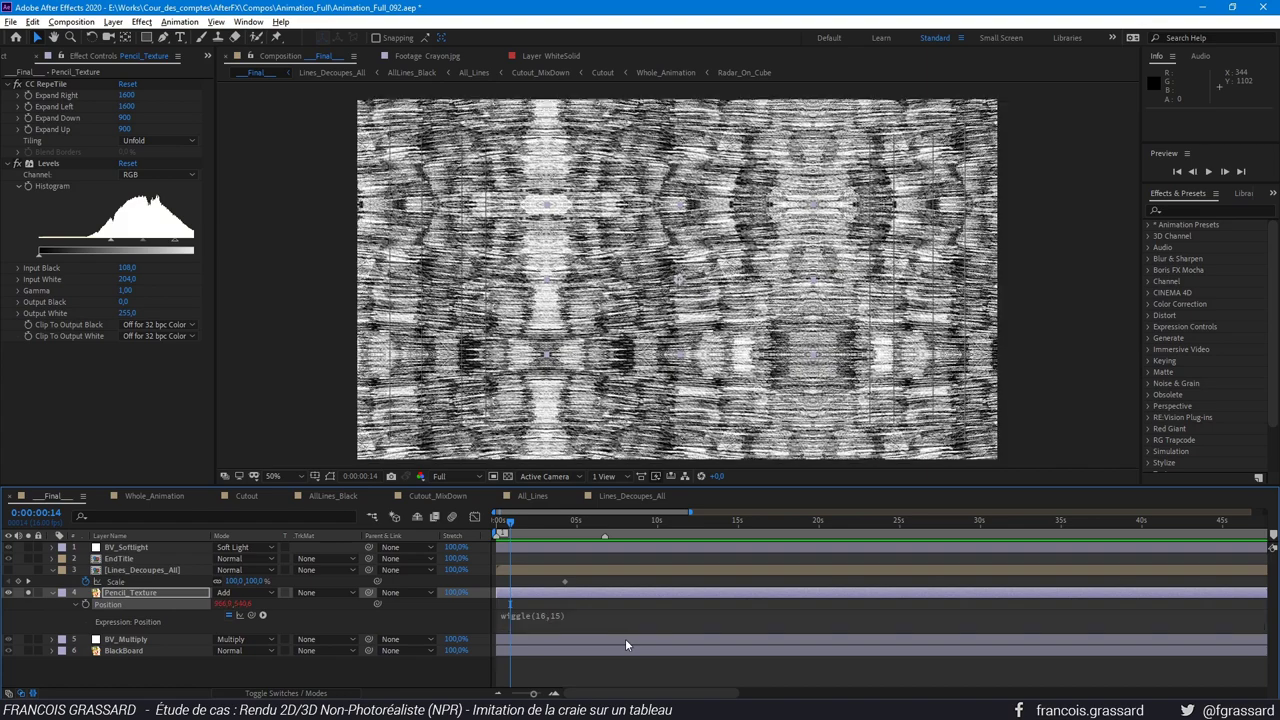
key(space)
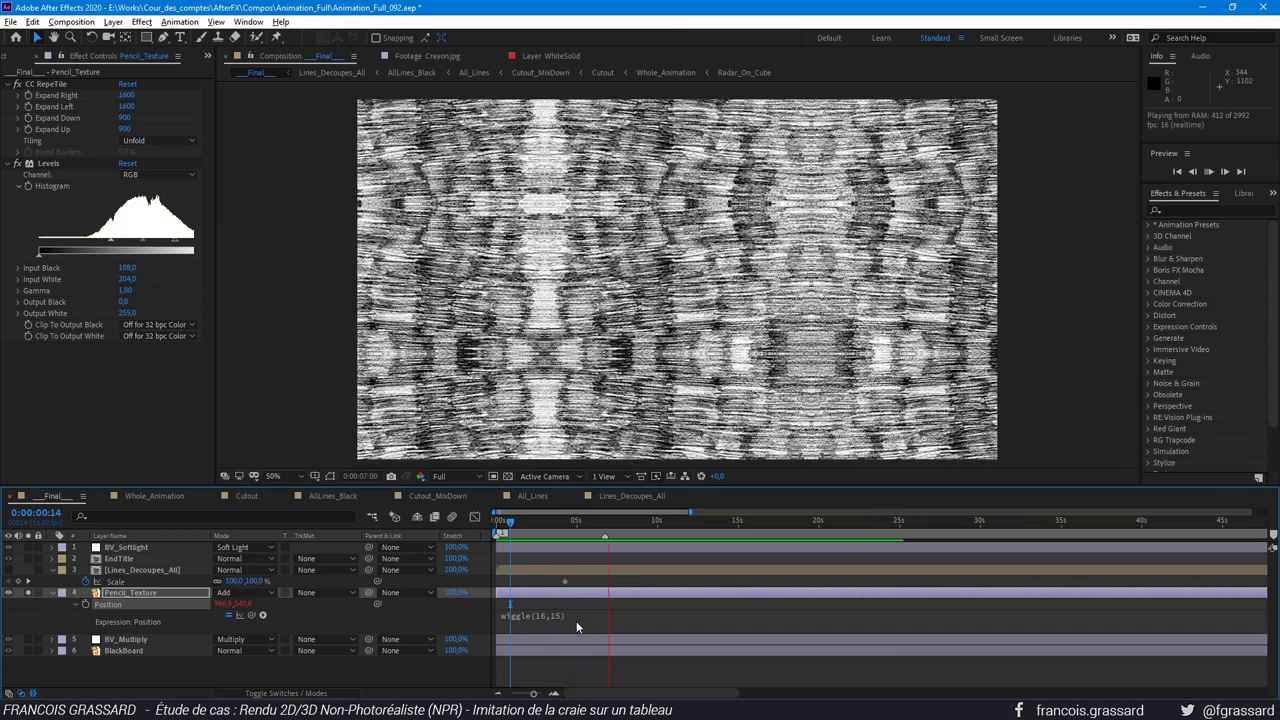
key(space)
Replace the amplitude 15 with 450 for wiggle(16,450), then preview at 25% and 50% views.
click(558, 615)
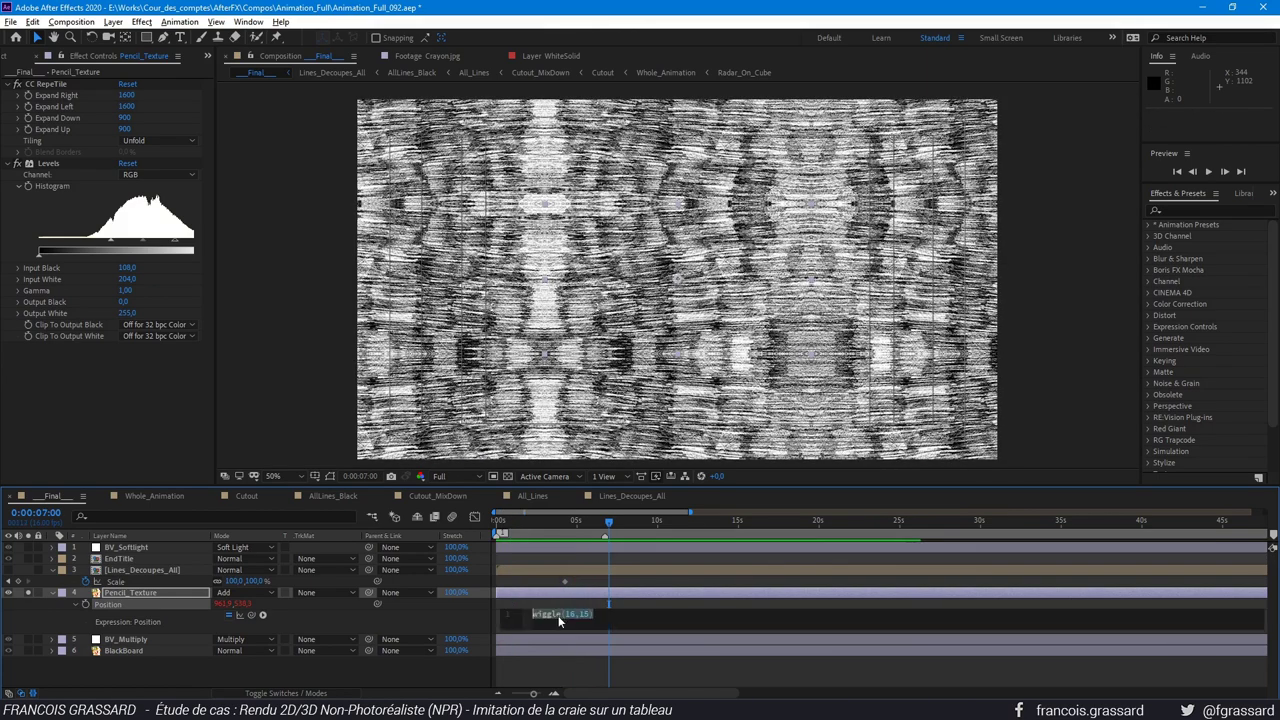
drag(583, 614, 593, 617)
text(450)
key(KP_Enter)
key(space)
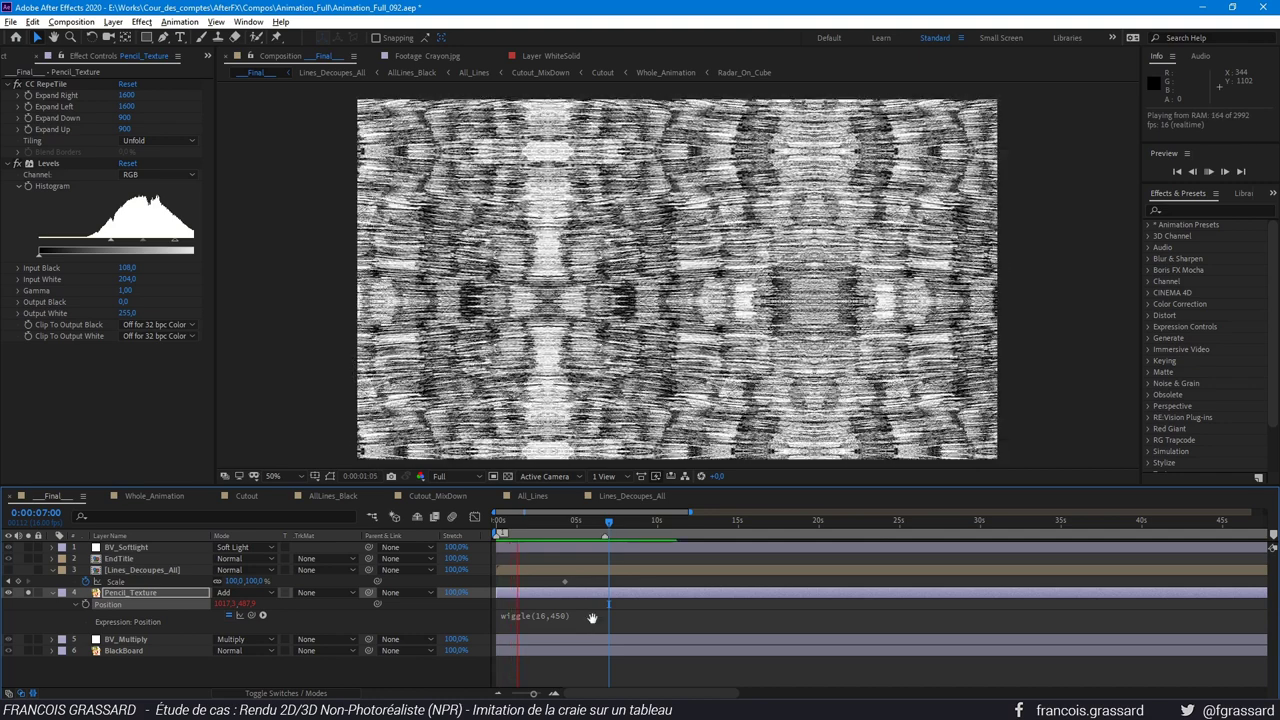
key(comma)
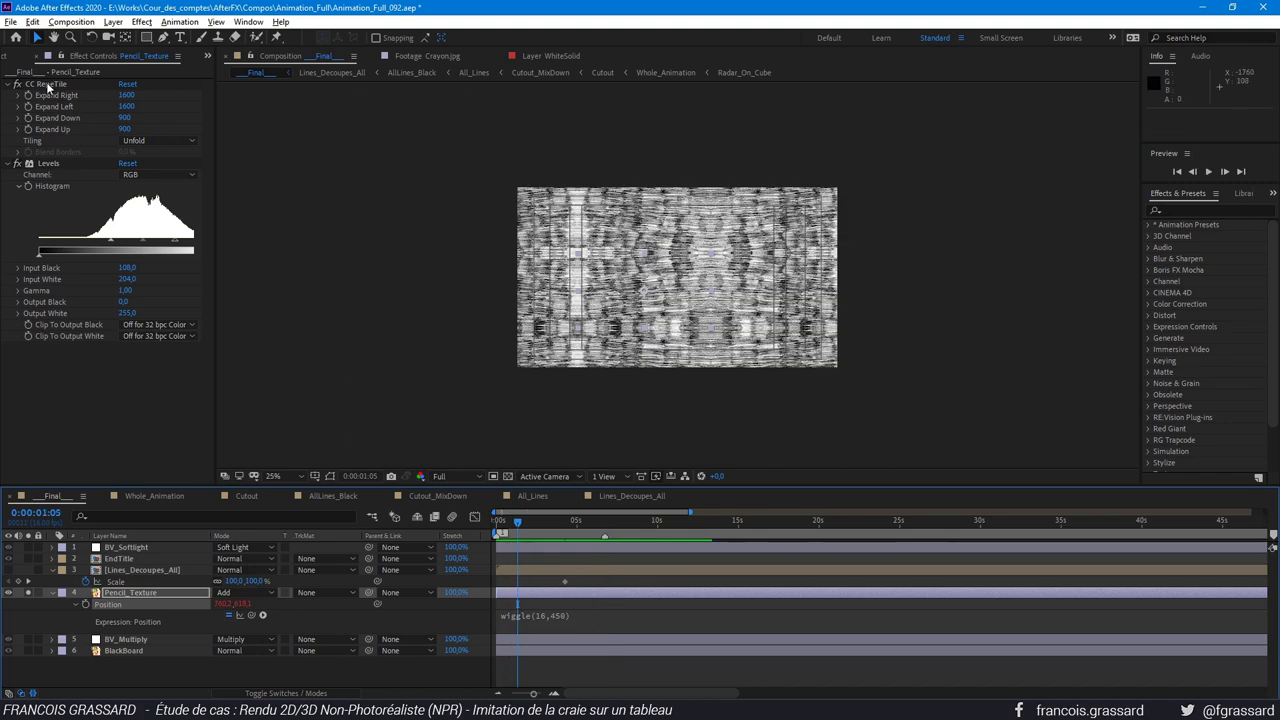
click(46, 84)
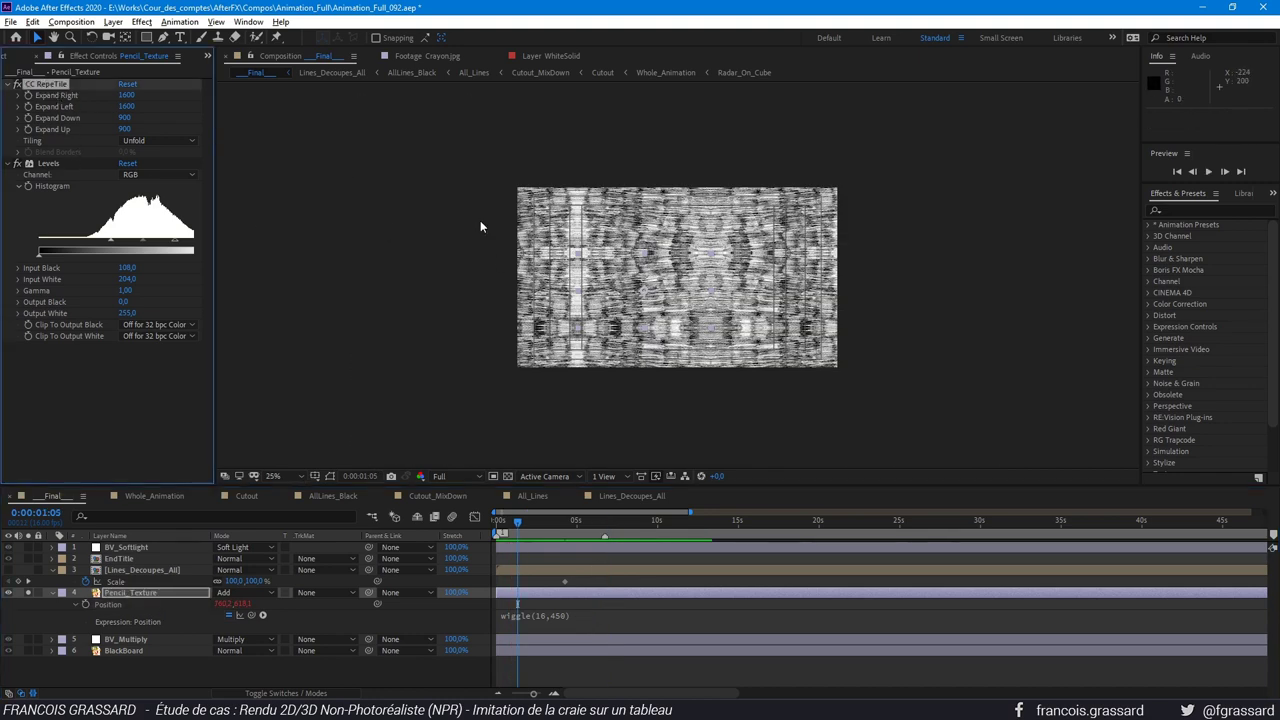
key(period)
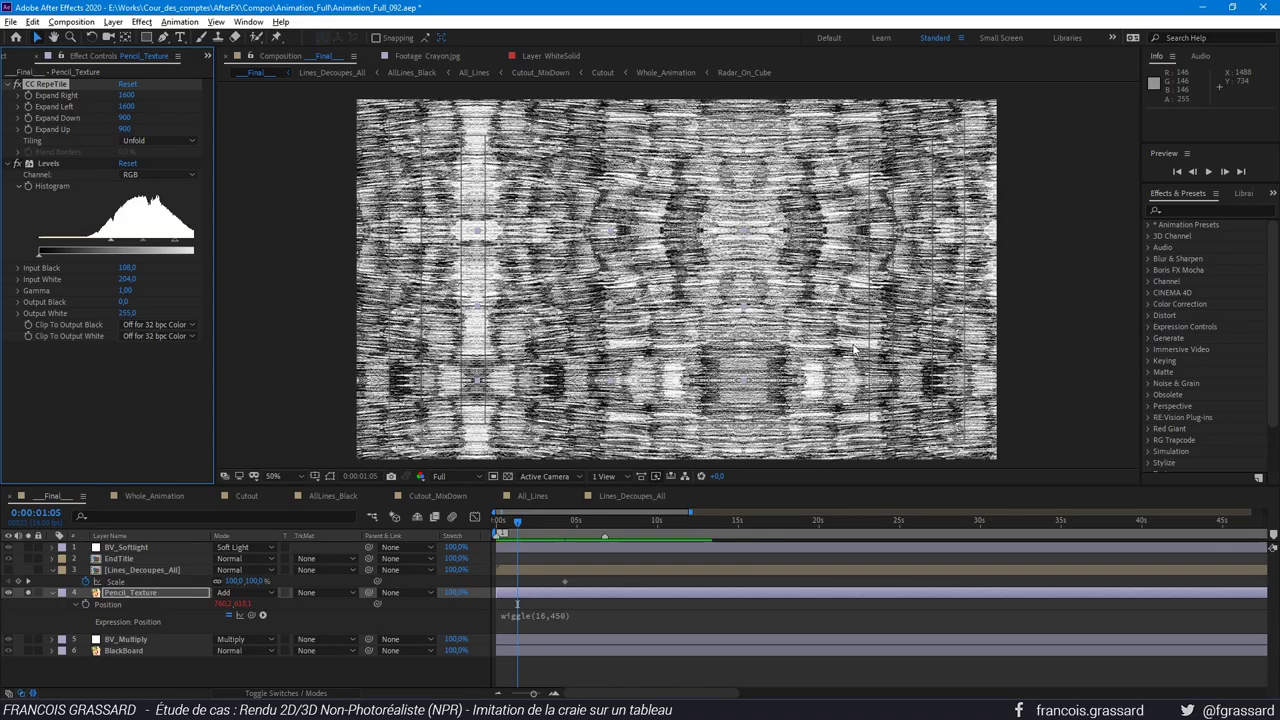
key(space)
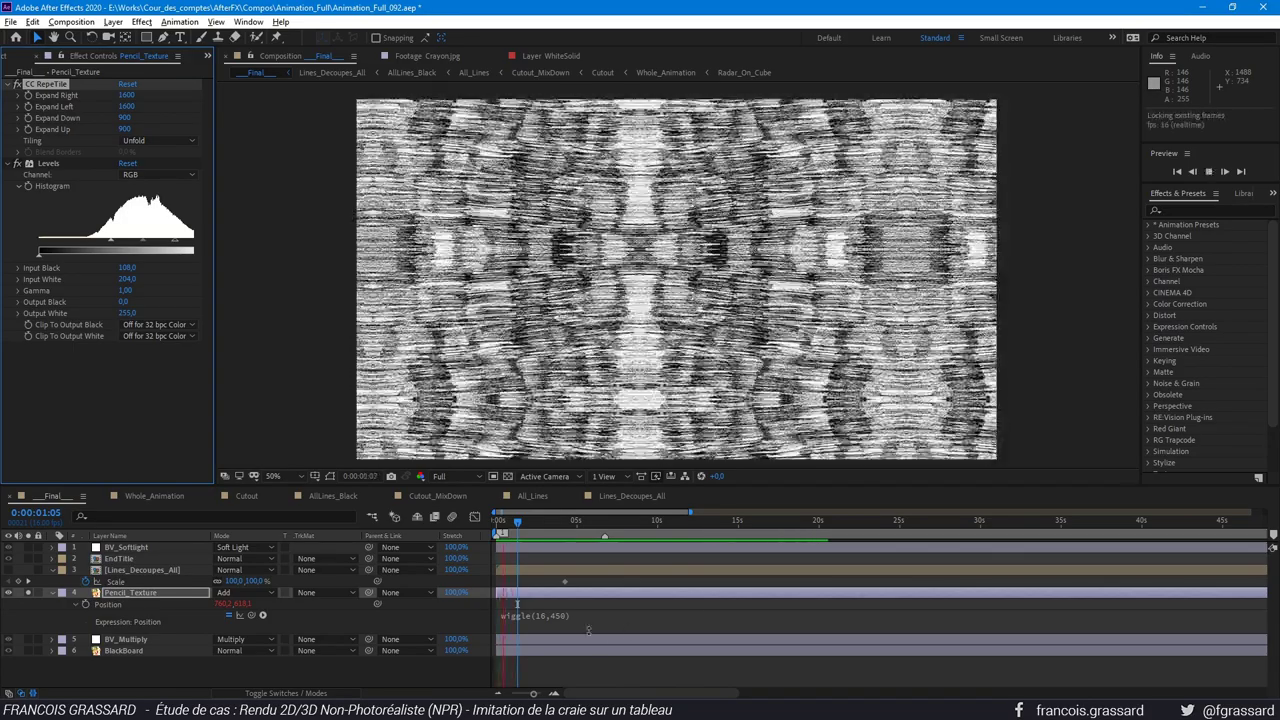
Try wiggle(16,1450) in a preview, then undo back to wiggle(16,450).
click(553, 614)
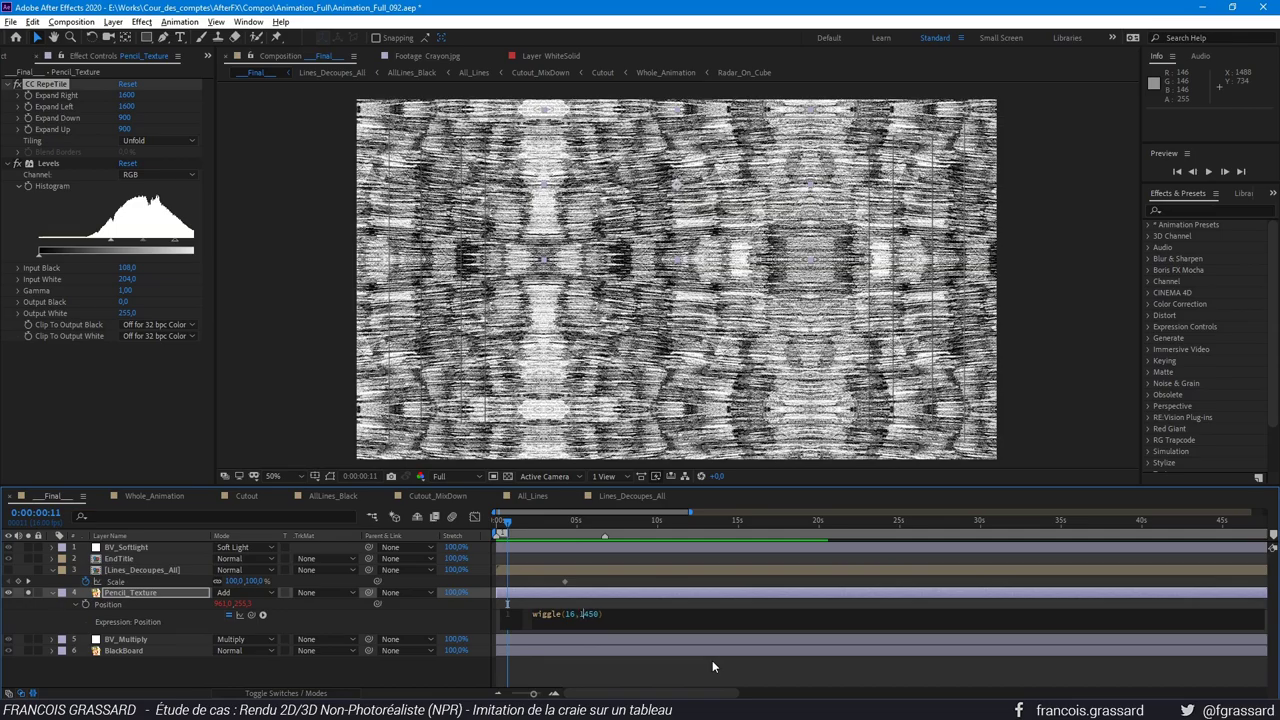
key(KP_Enter)
key(space)
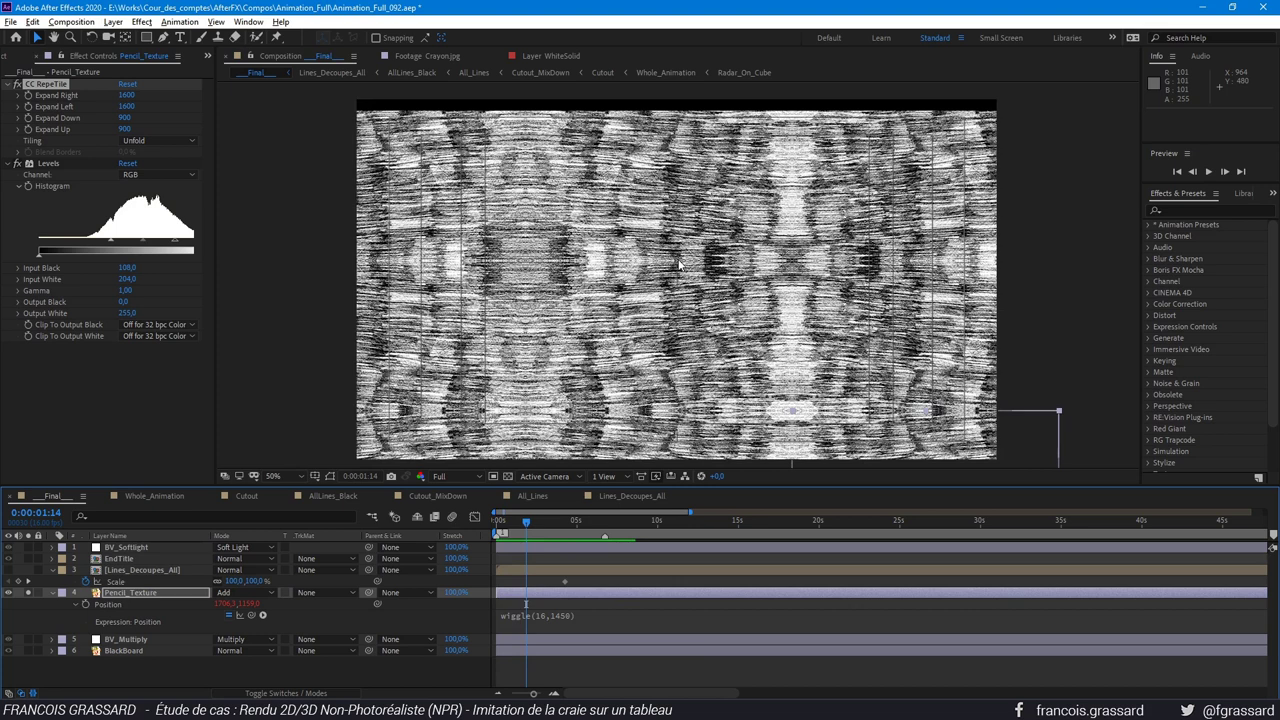
key(ctrl+z)
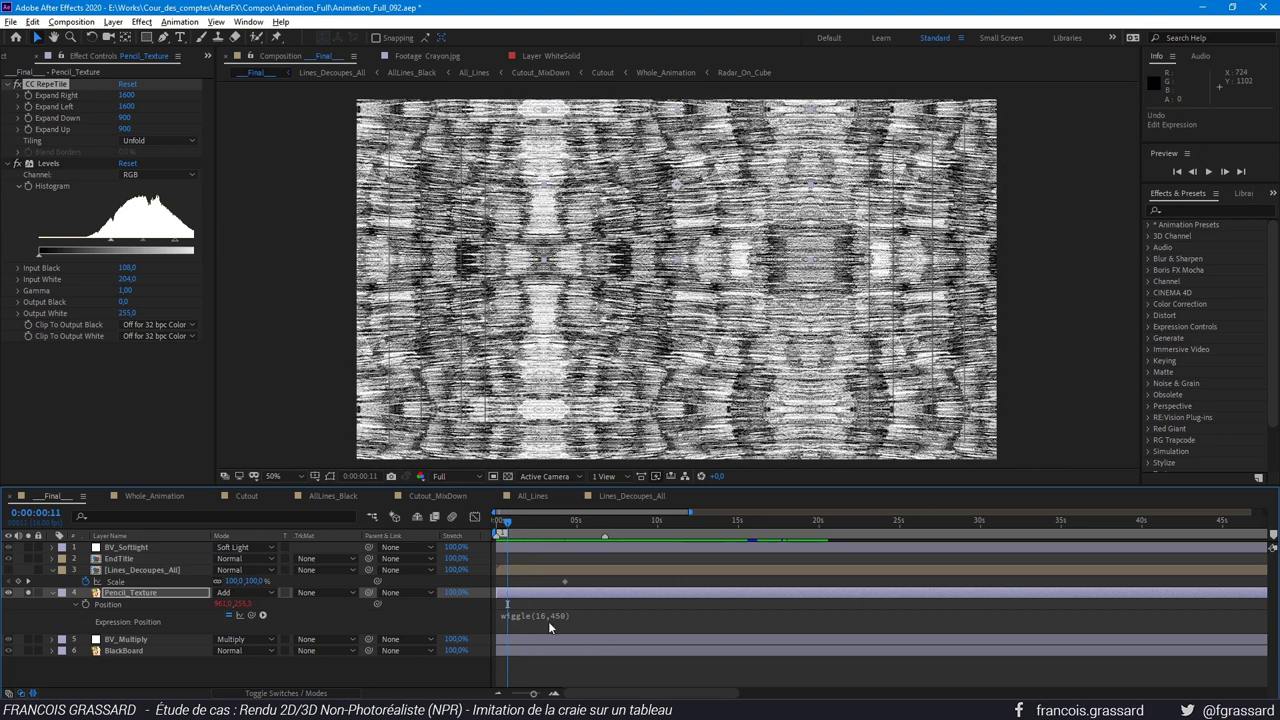
click(542, 614)
key(Escape)
Give Pencil_Texture's Rotation a wiggle(16,120) expression.
click(117, 596)
key(r)
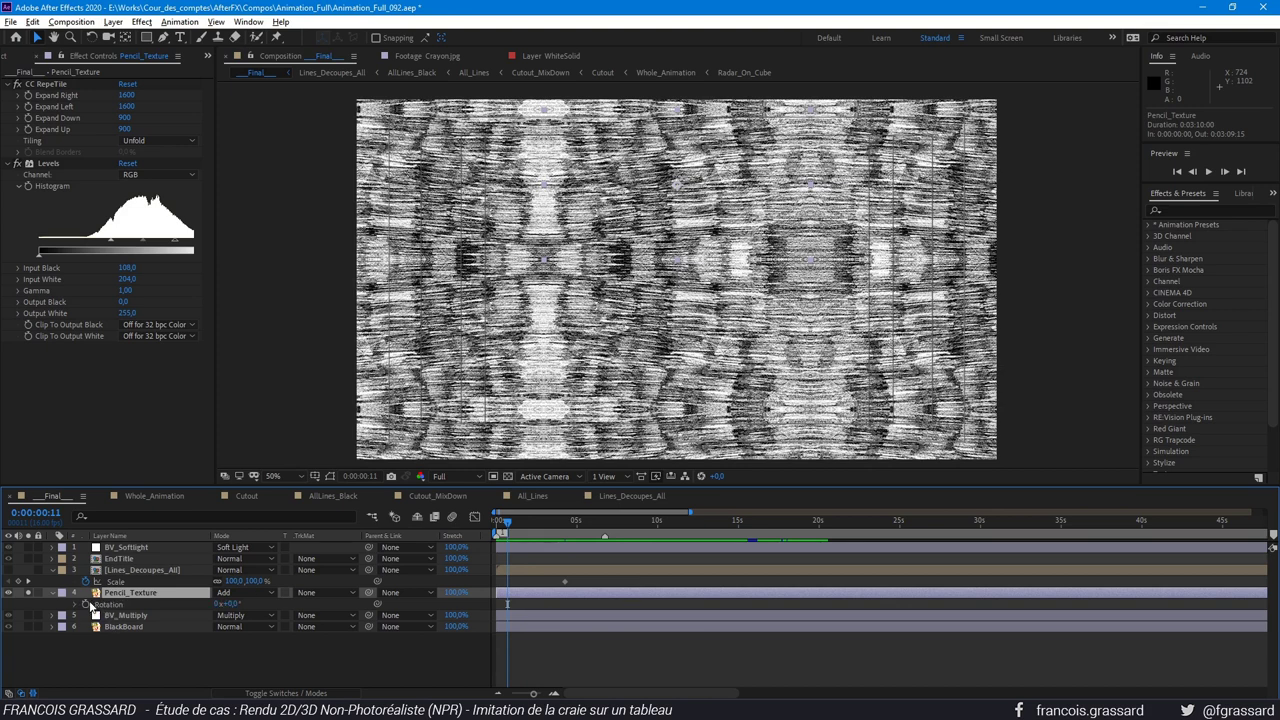
click(87, 605)
text(wiggle(16,450))
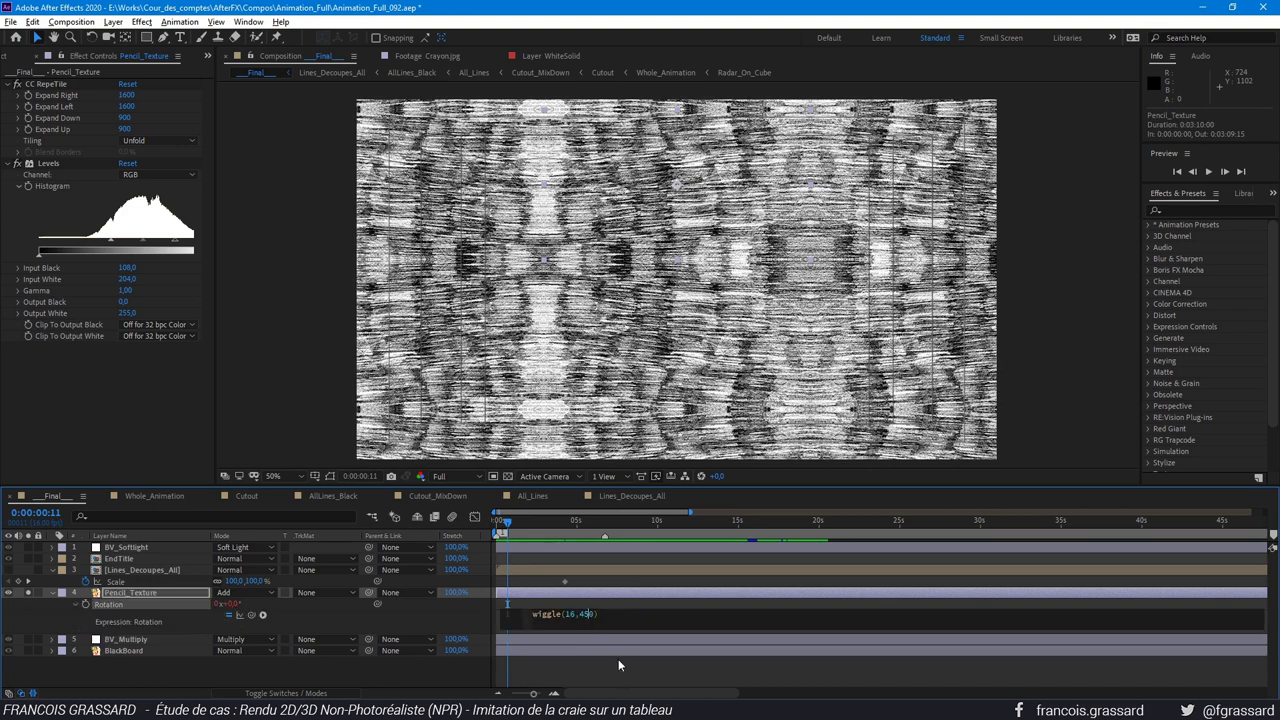
key(Right)
key(shift+Left)
key(shift+Left)
key(shift+Left)
text(120)
click(632, 662)
Preview the twisting chalk texture, then preview it again at 25% view.
key(space)
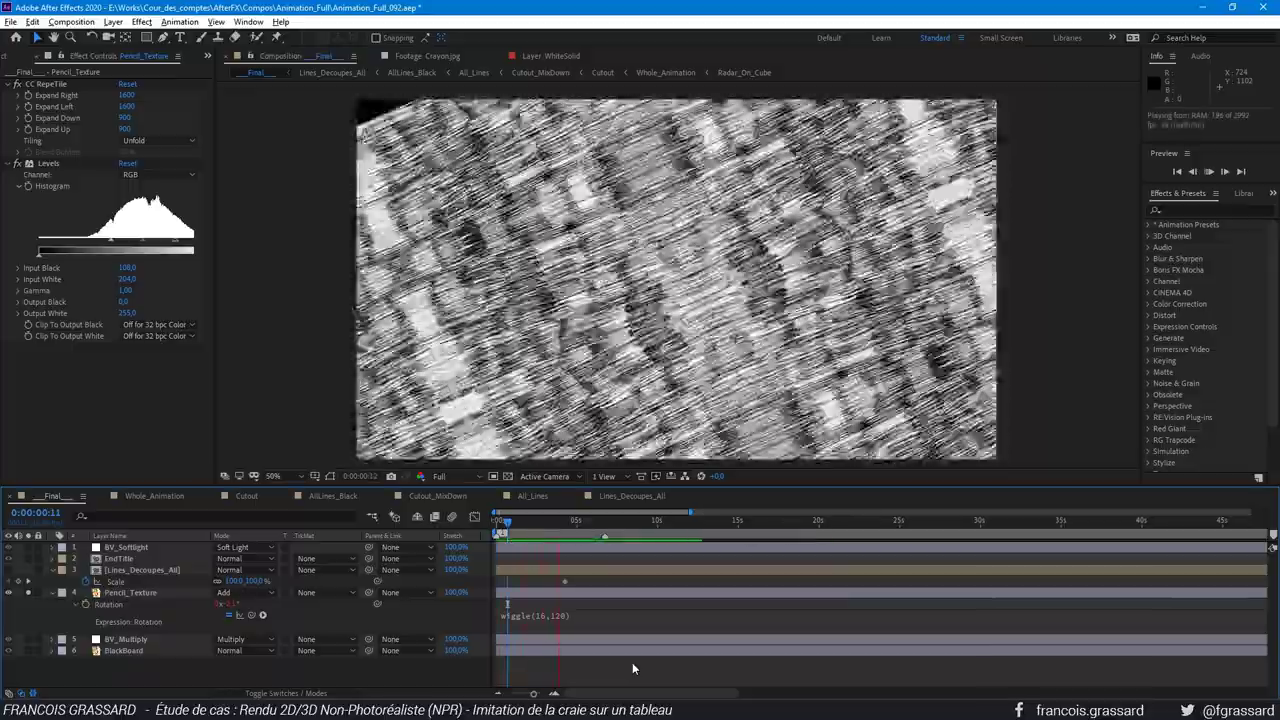
key(space)
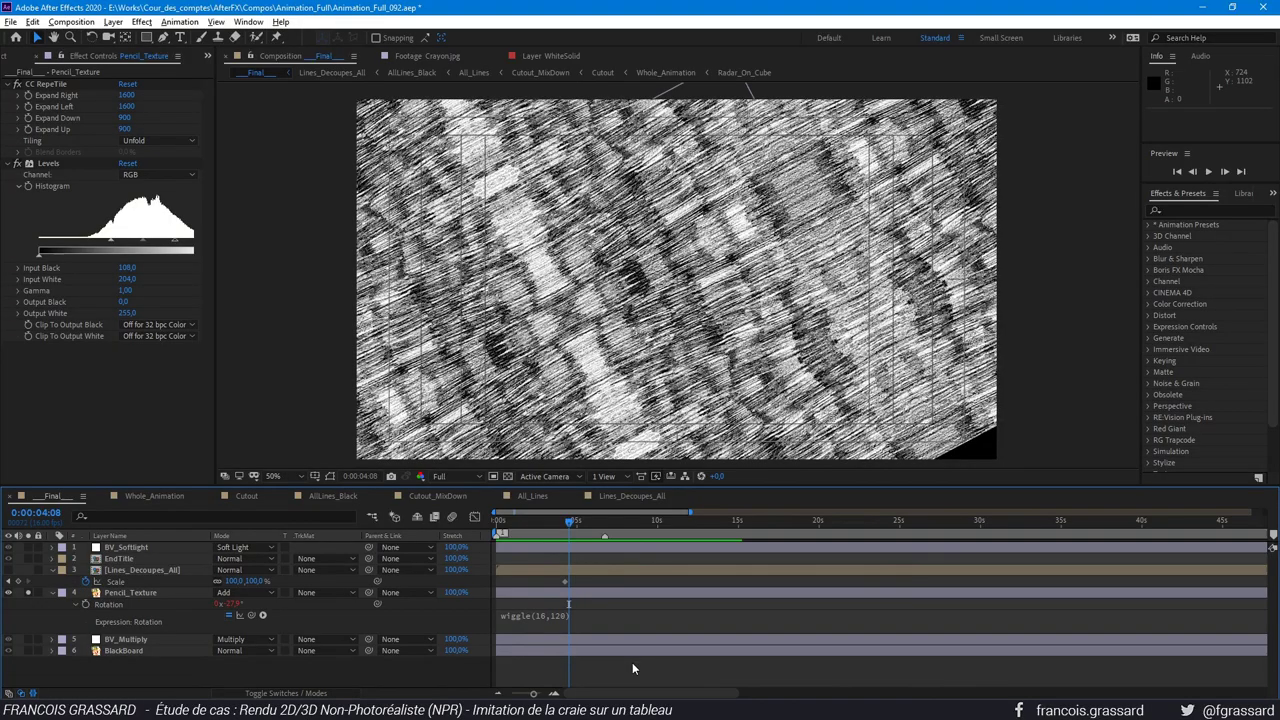
key(space)
key(comma)
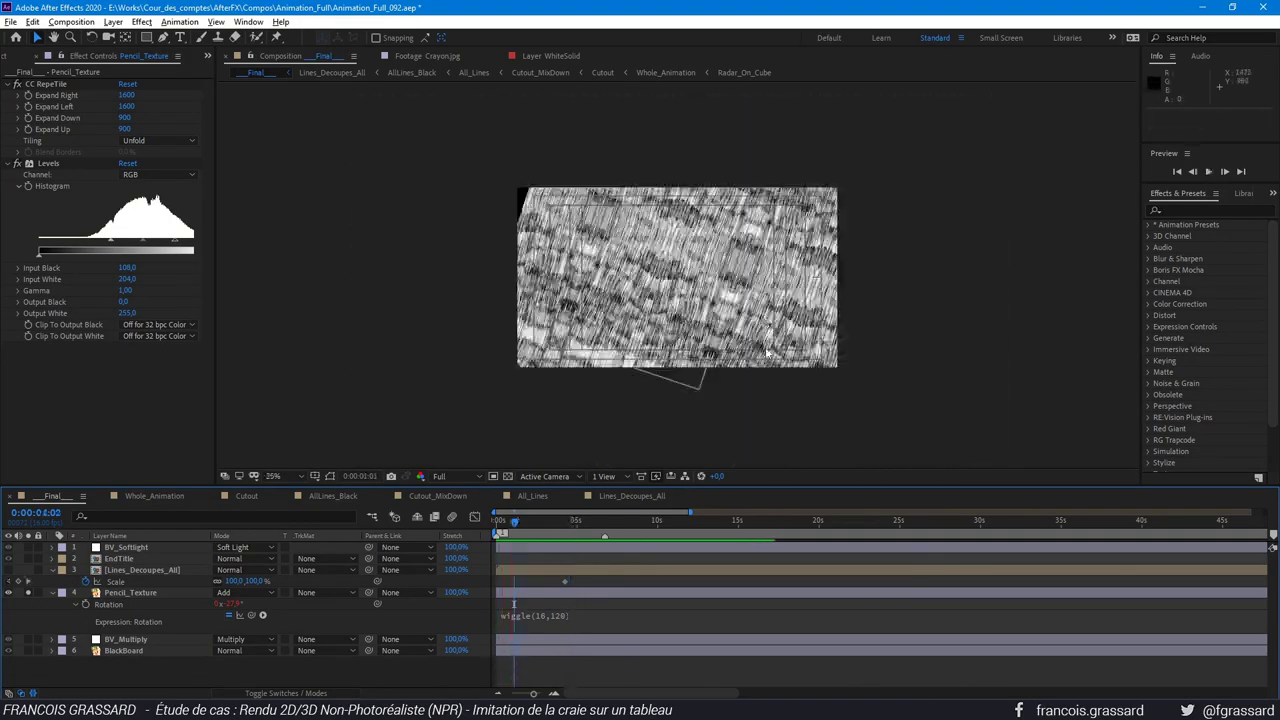
key(space)
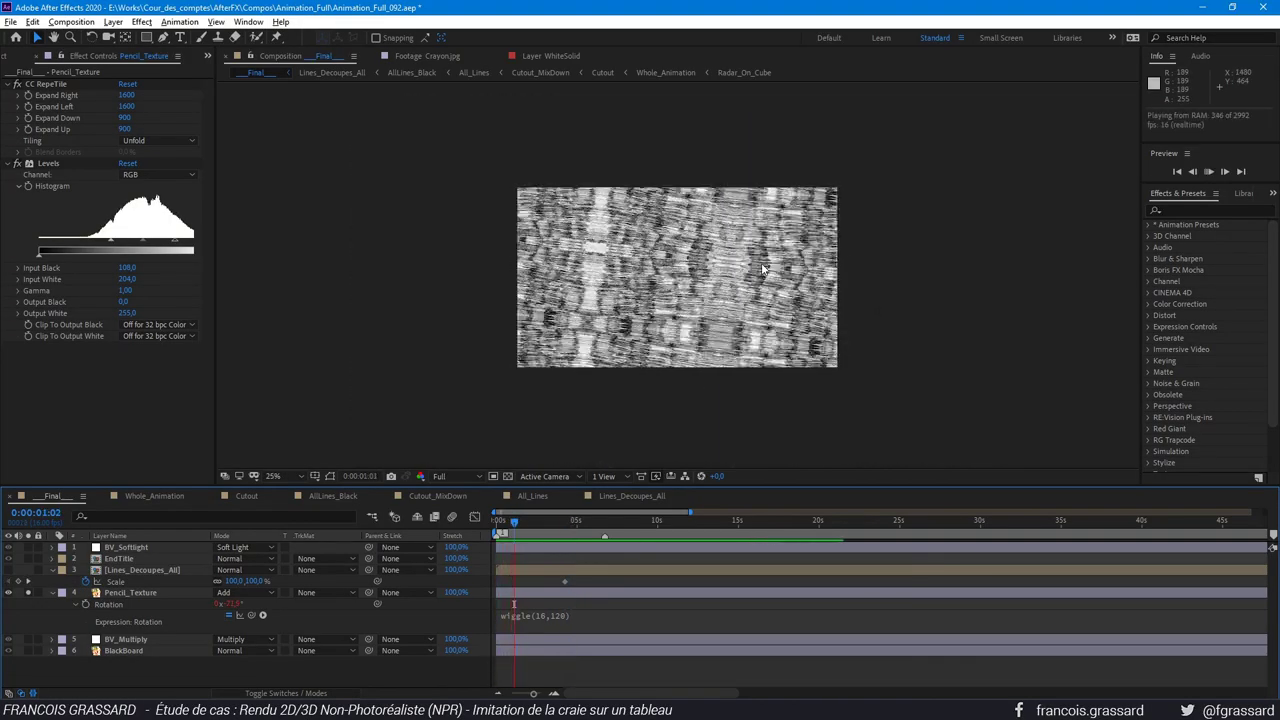
key(space)
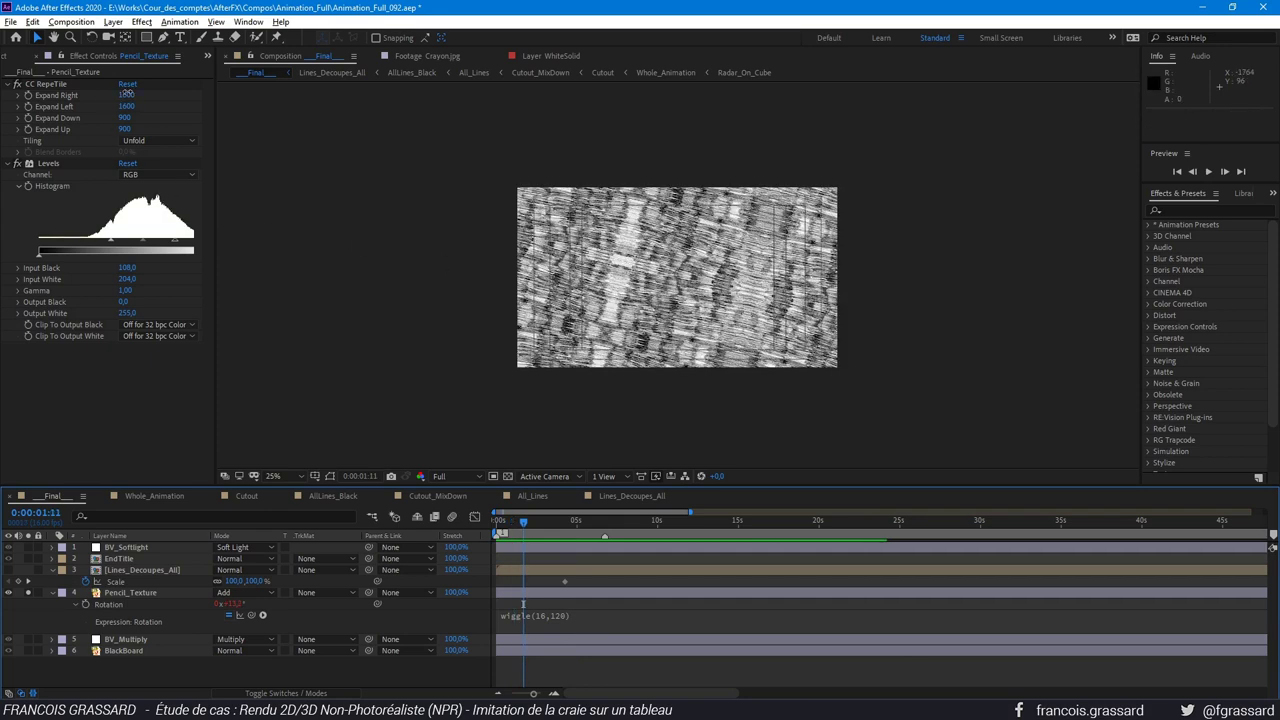
Set CC RepeTile Expand Right and Expand Left to 2500, then preview the opening seconds.
click(128, 94)
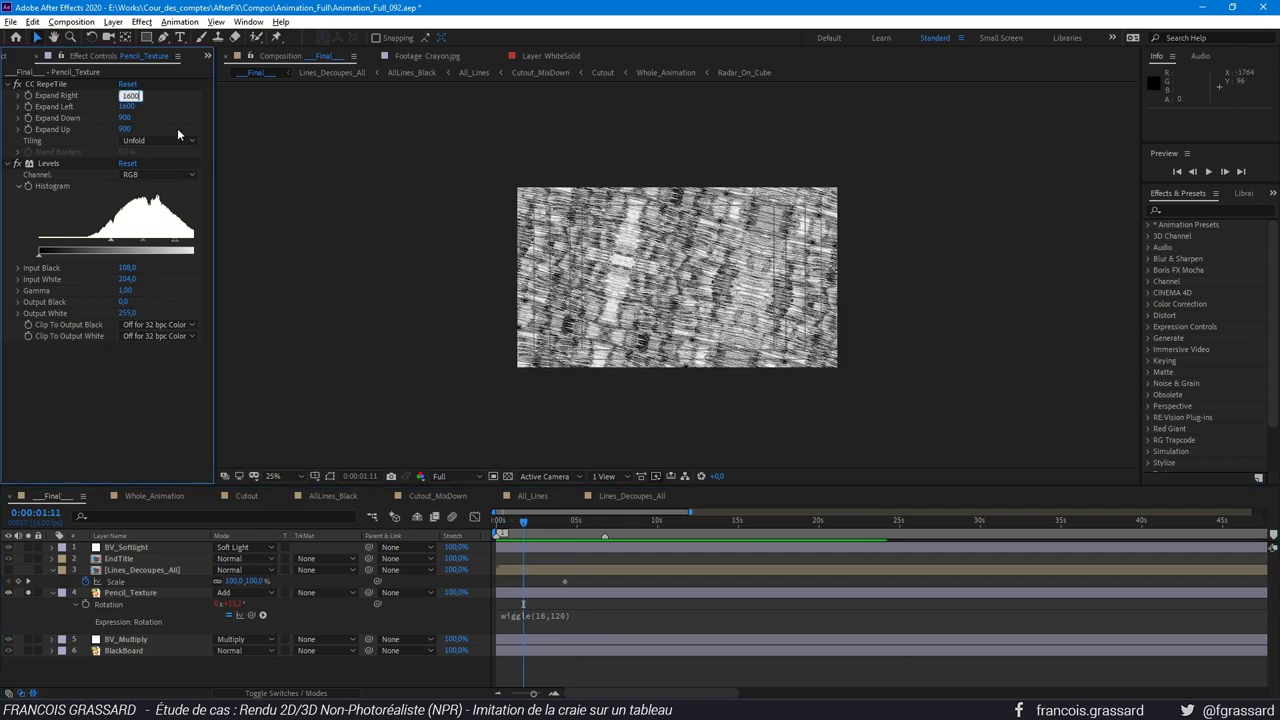
text(2500)
key(Tab)
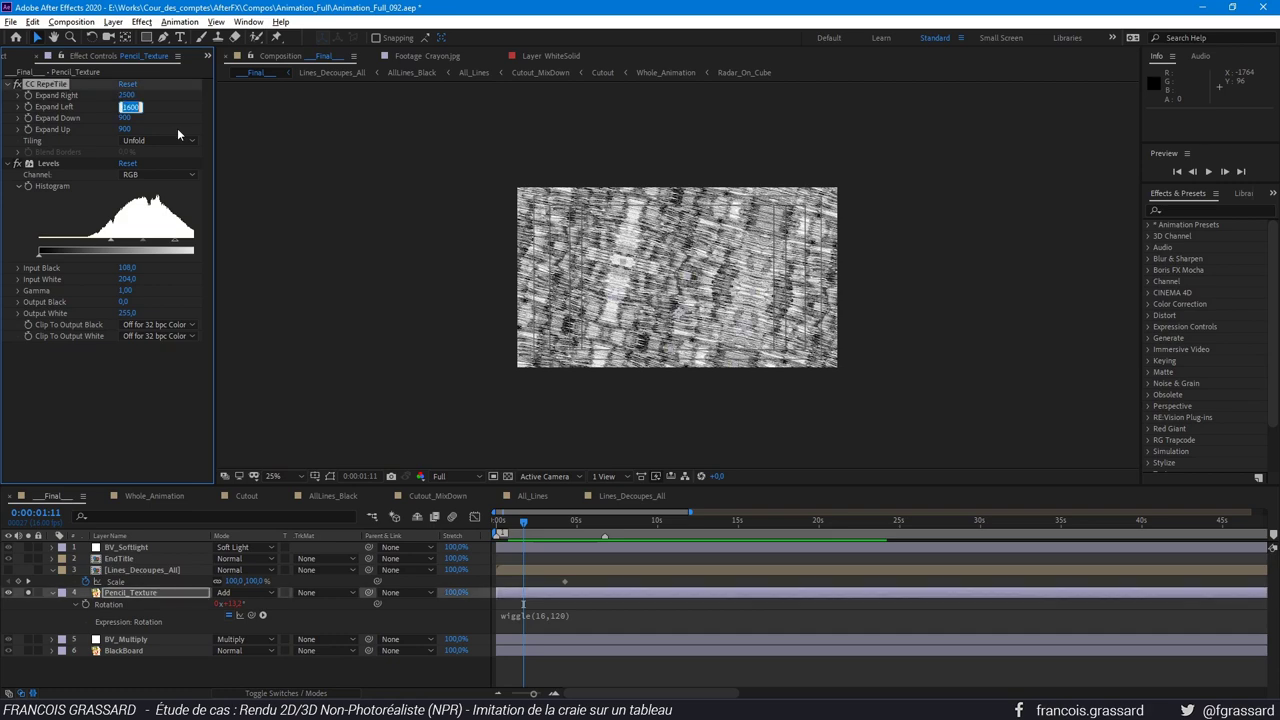
text(+900)
key(Return)
key(space)
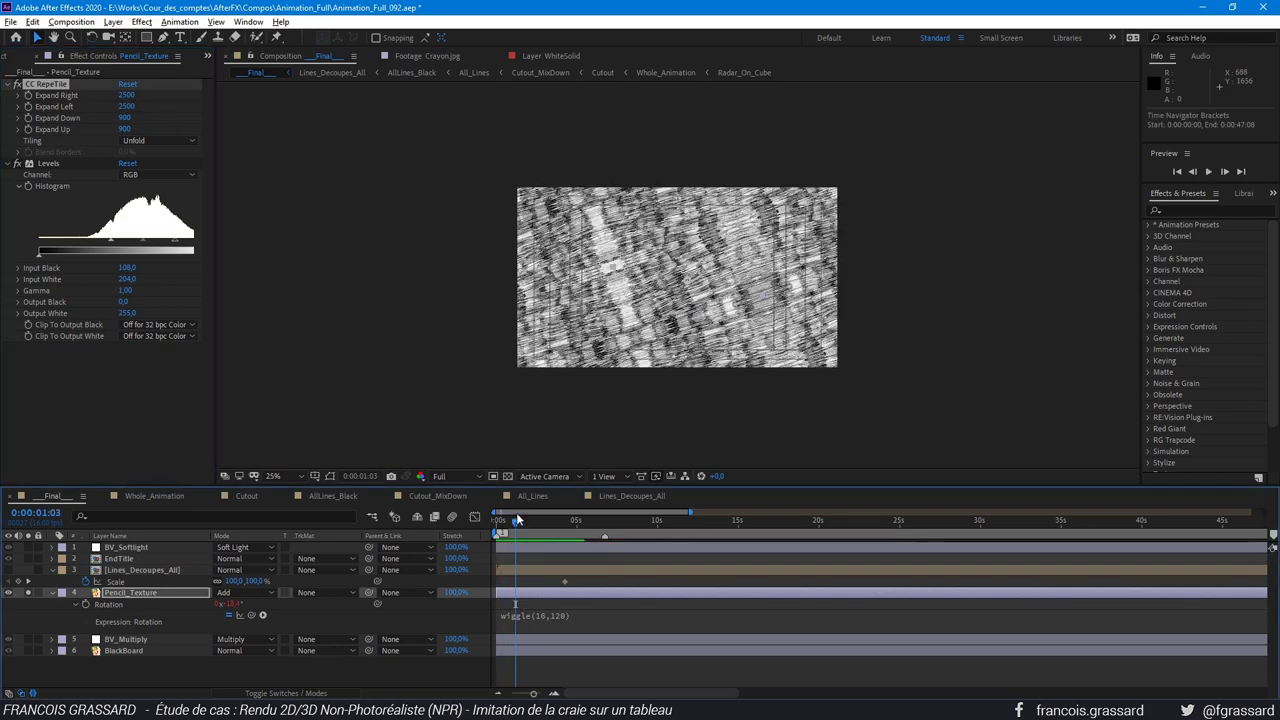
drag(498, 513, 512, 514)
key(space)
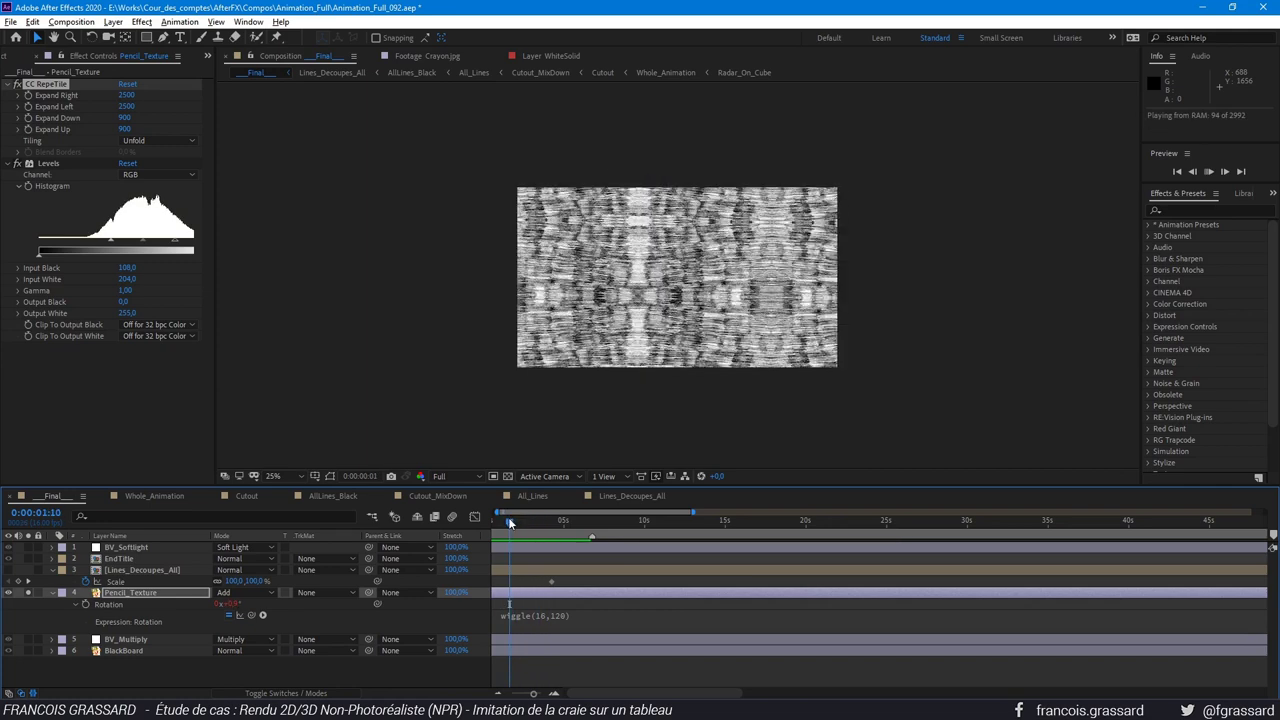
Unsolo Pencil_Texture, set its track matte to Alpha Matte, and preview at 50% with guides hidden.
click(28, 594)
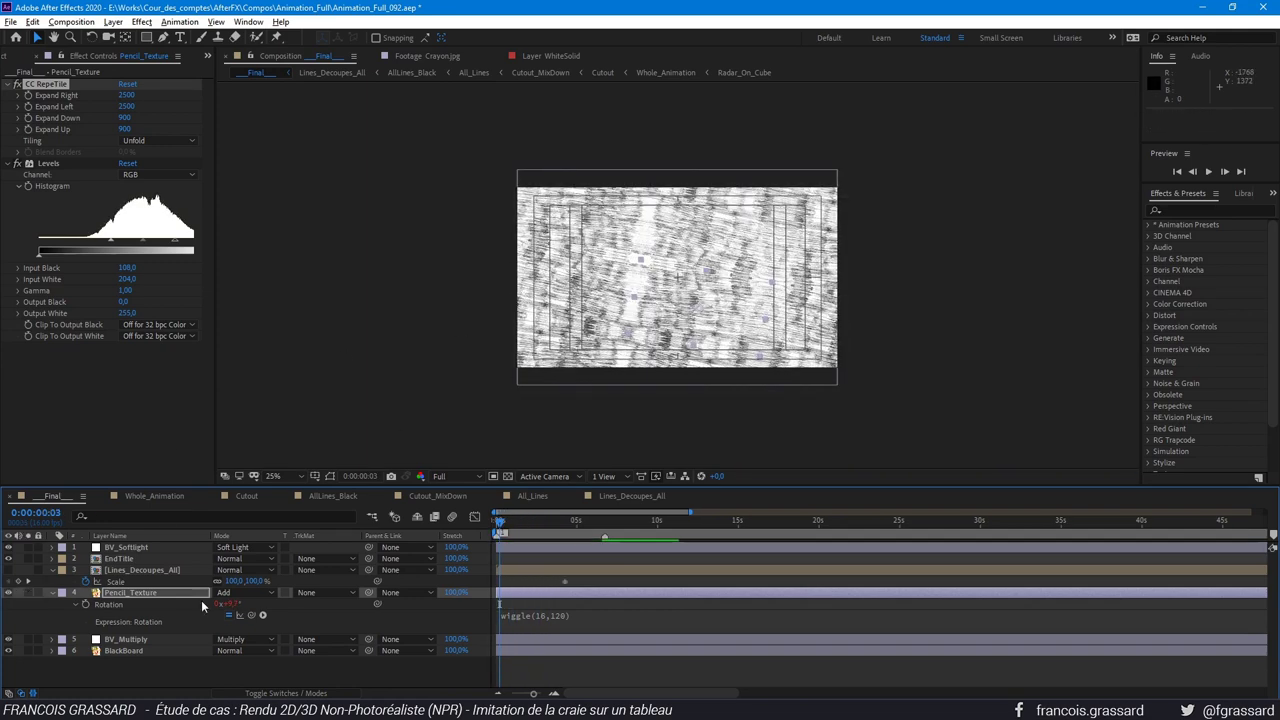
click(333, 596)
click(340, 618)
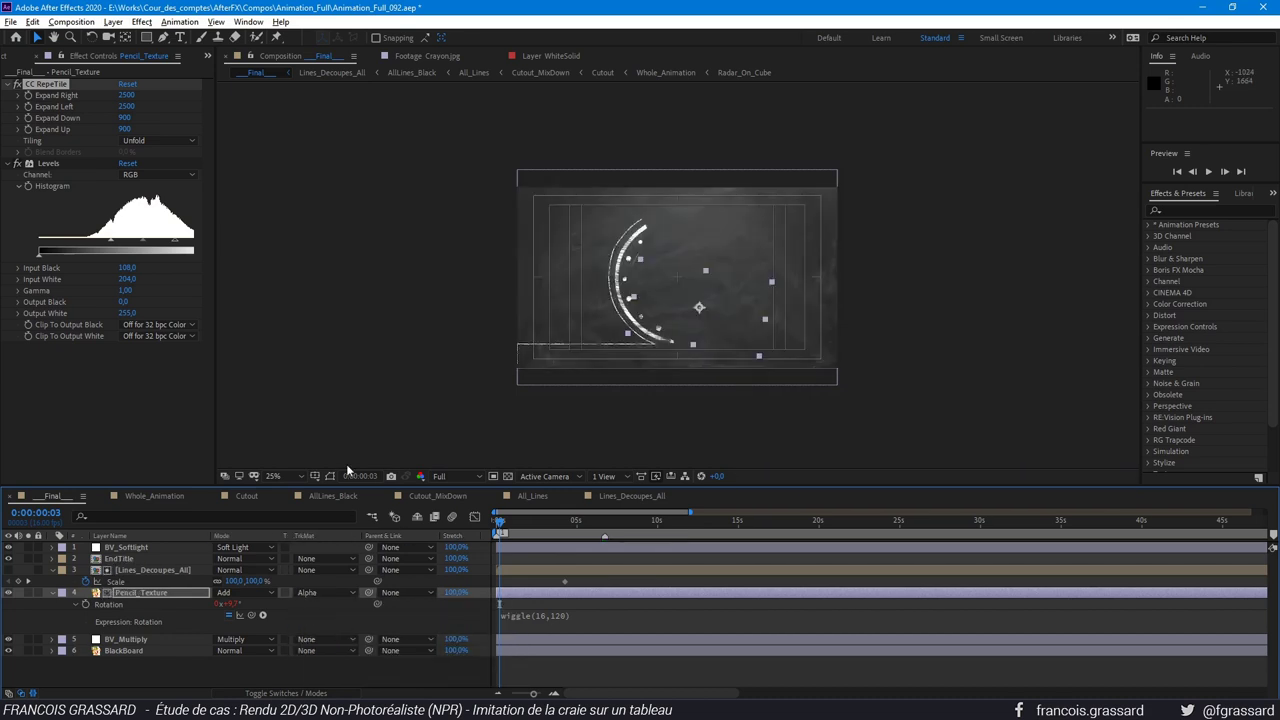
key(period)
key(ctrl+shift+h)
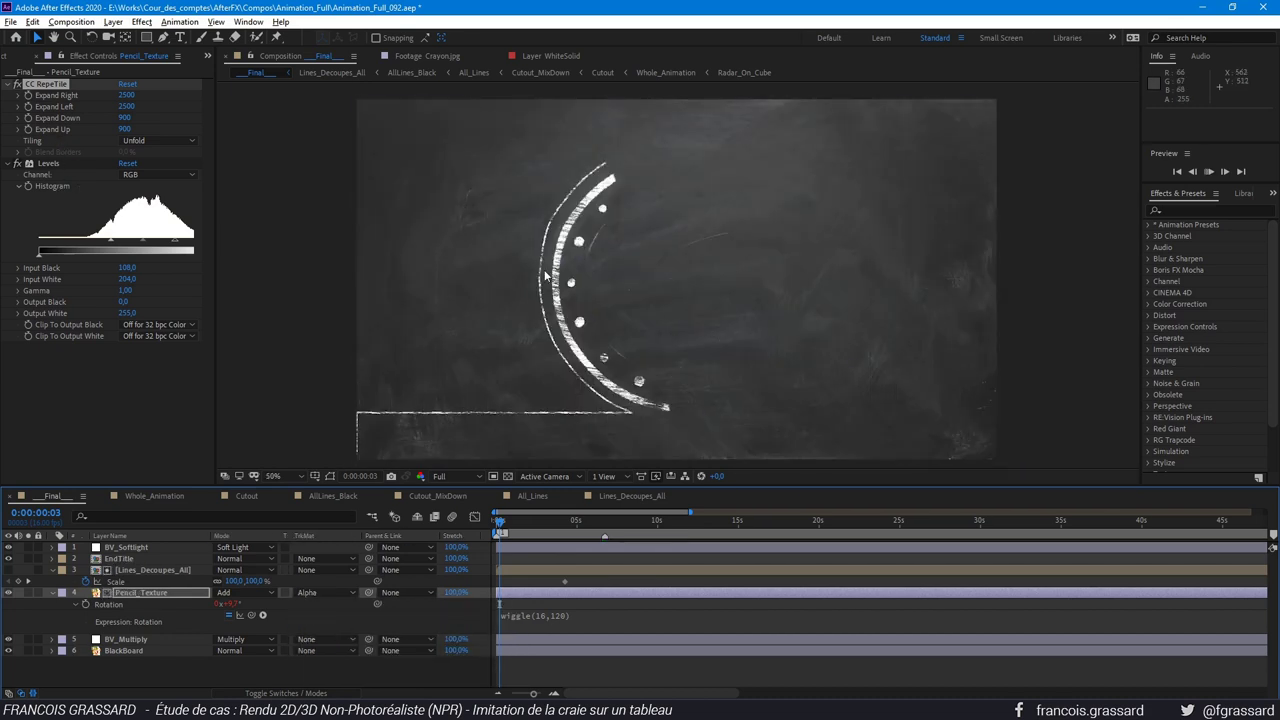
key(space)
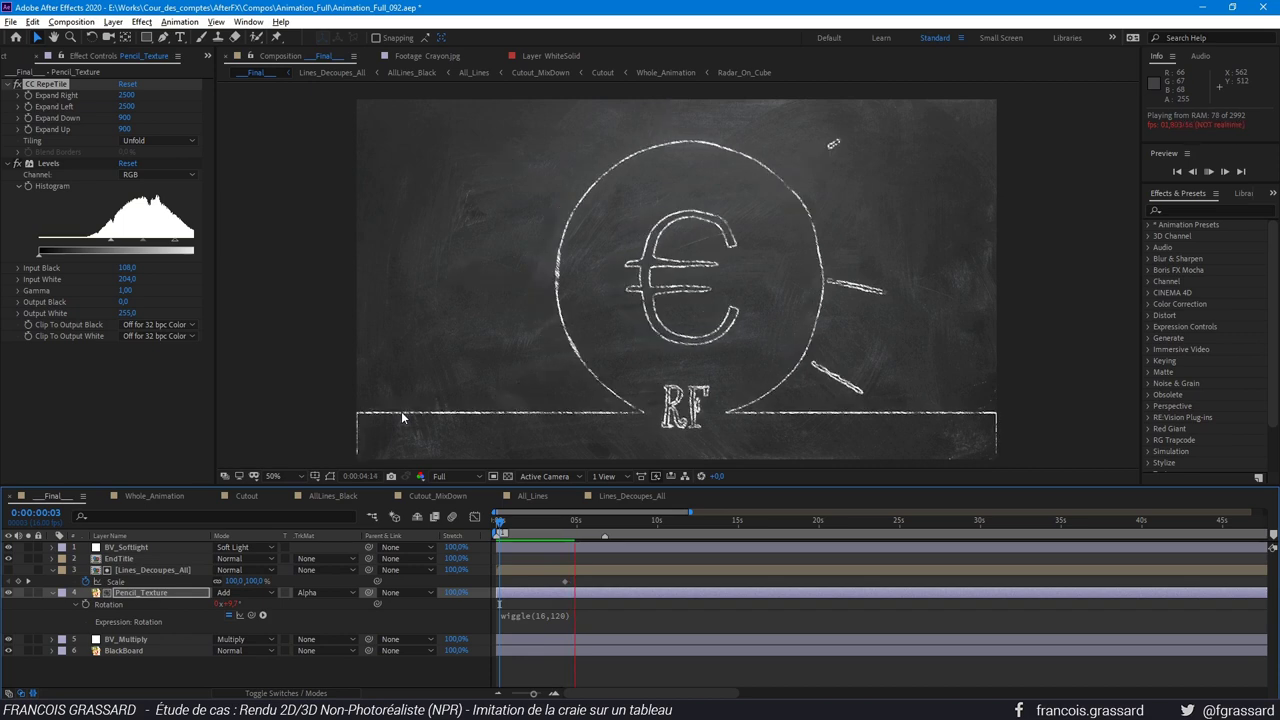
key(space)
key(space)
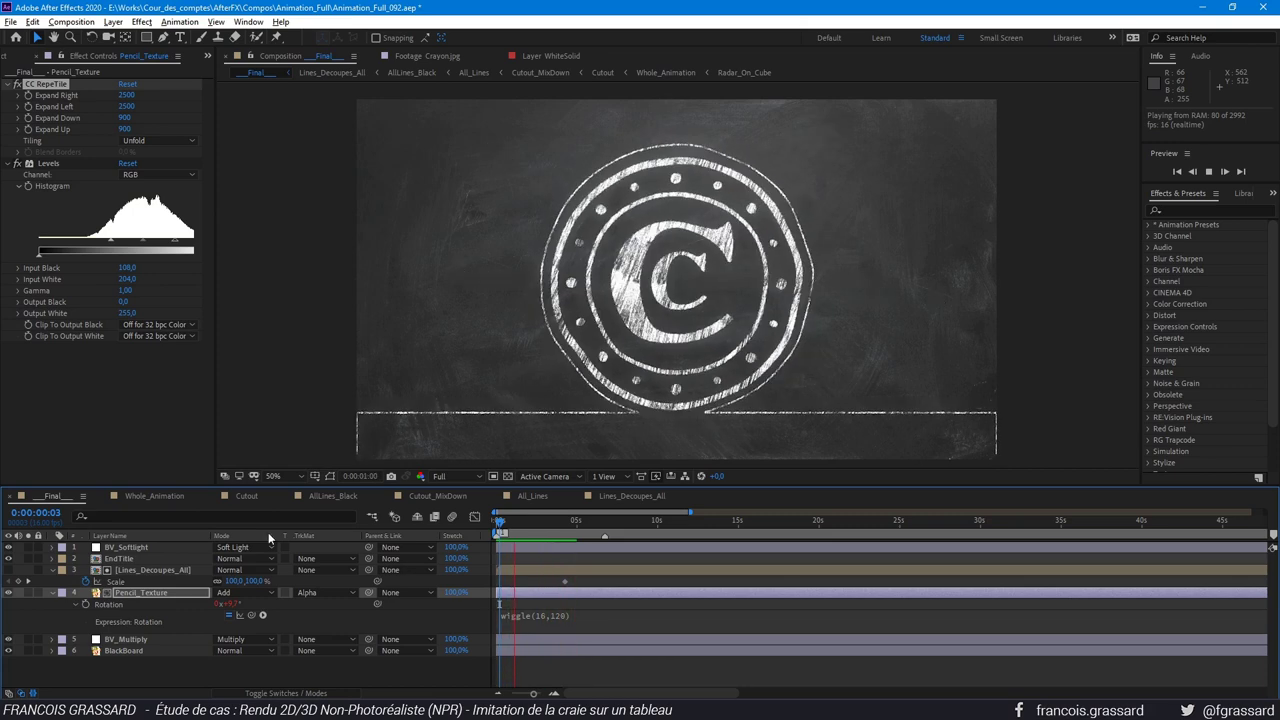
Set Turbulent Displace Size to about 53 on Lines_Decoupes_All and preview the wobbling lines.
click(128, 569)
click(46, 86)
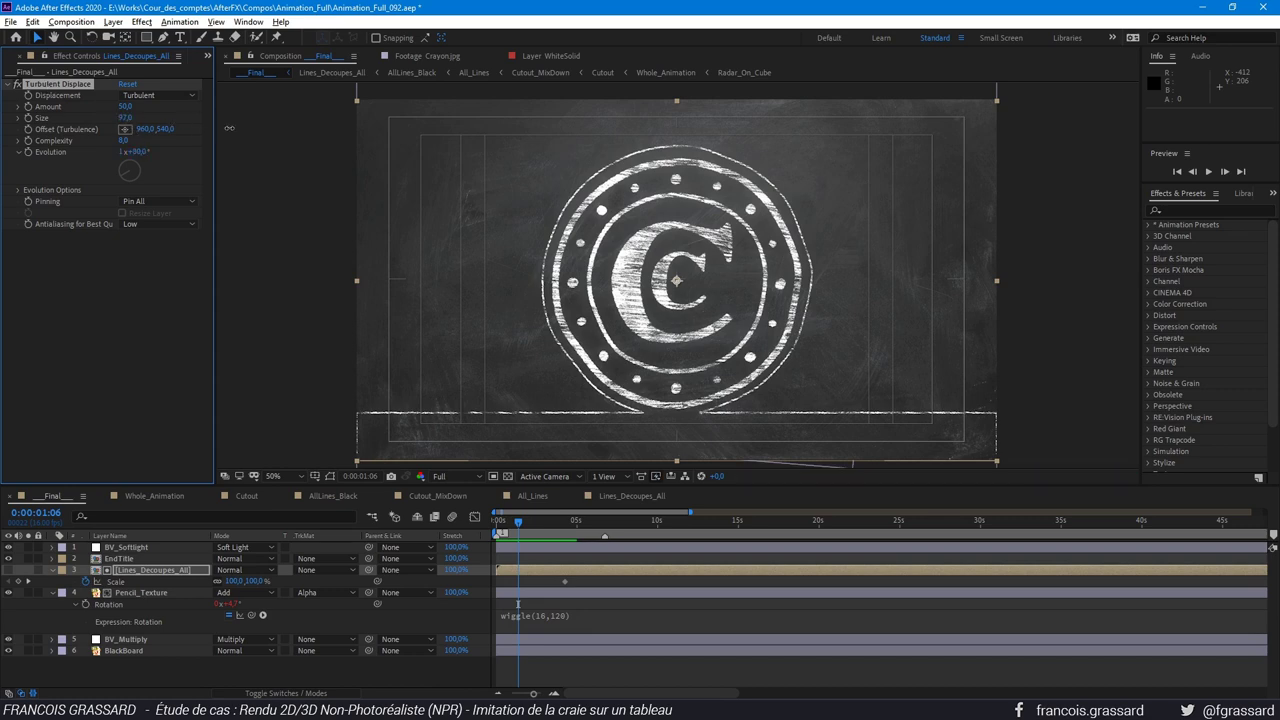
drag(158, 123, 154, 121)
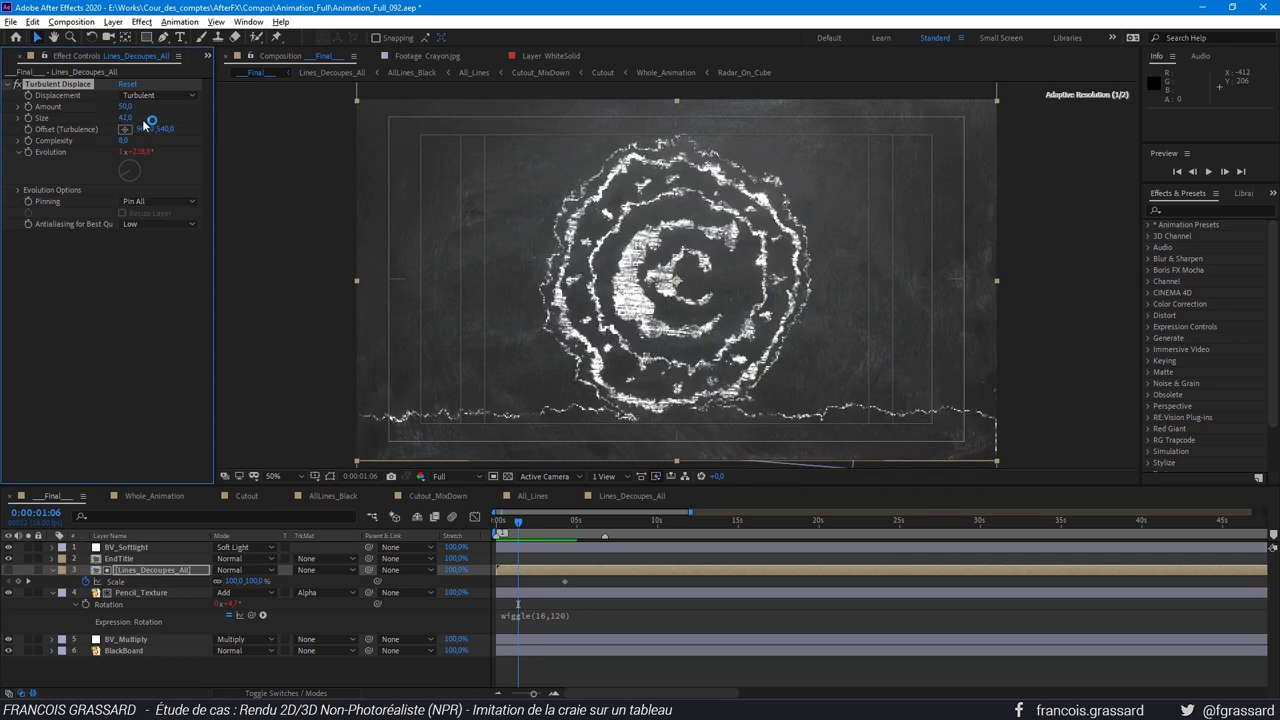
key(ctrl+z)
drag(134, 116, 160, 119)
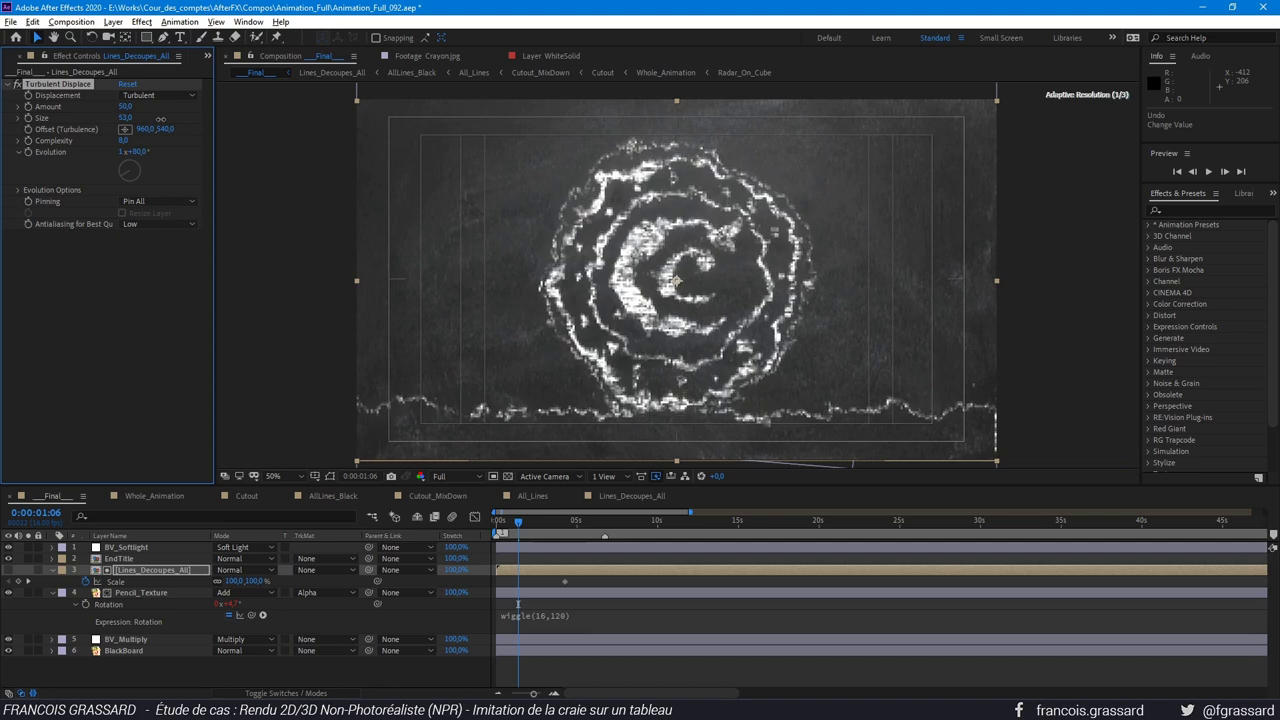
key(space)
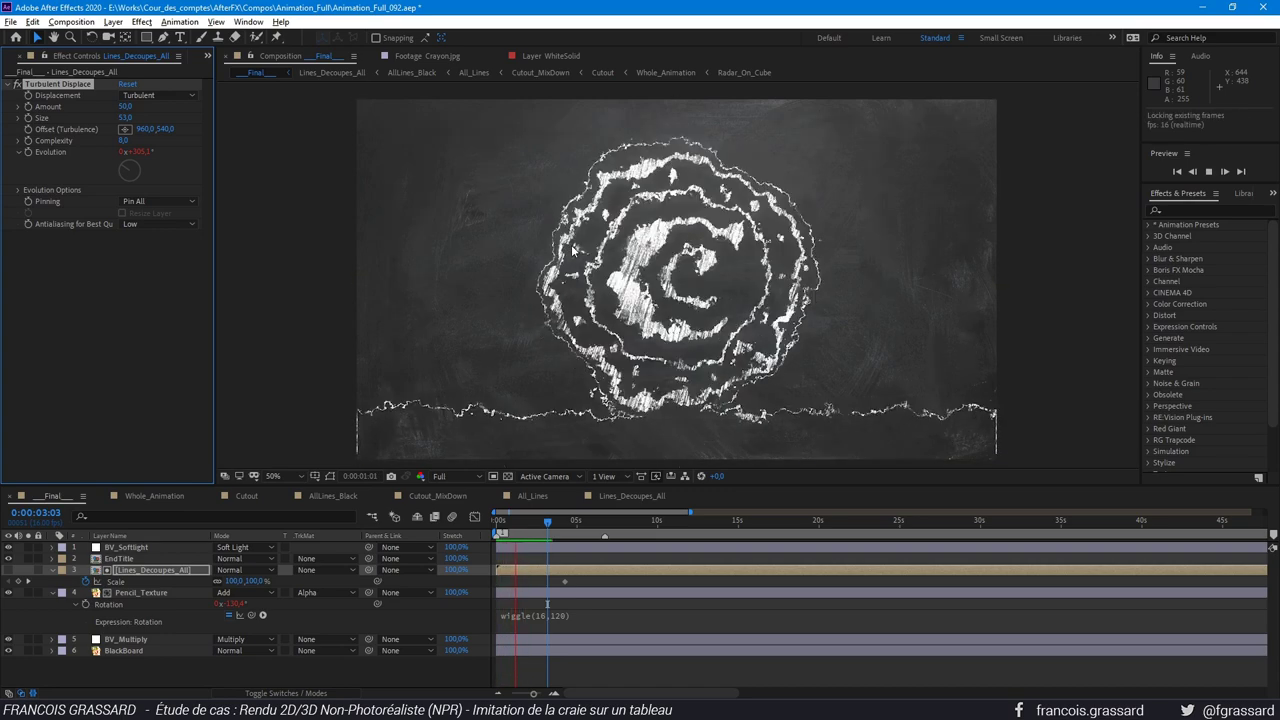
key(space)
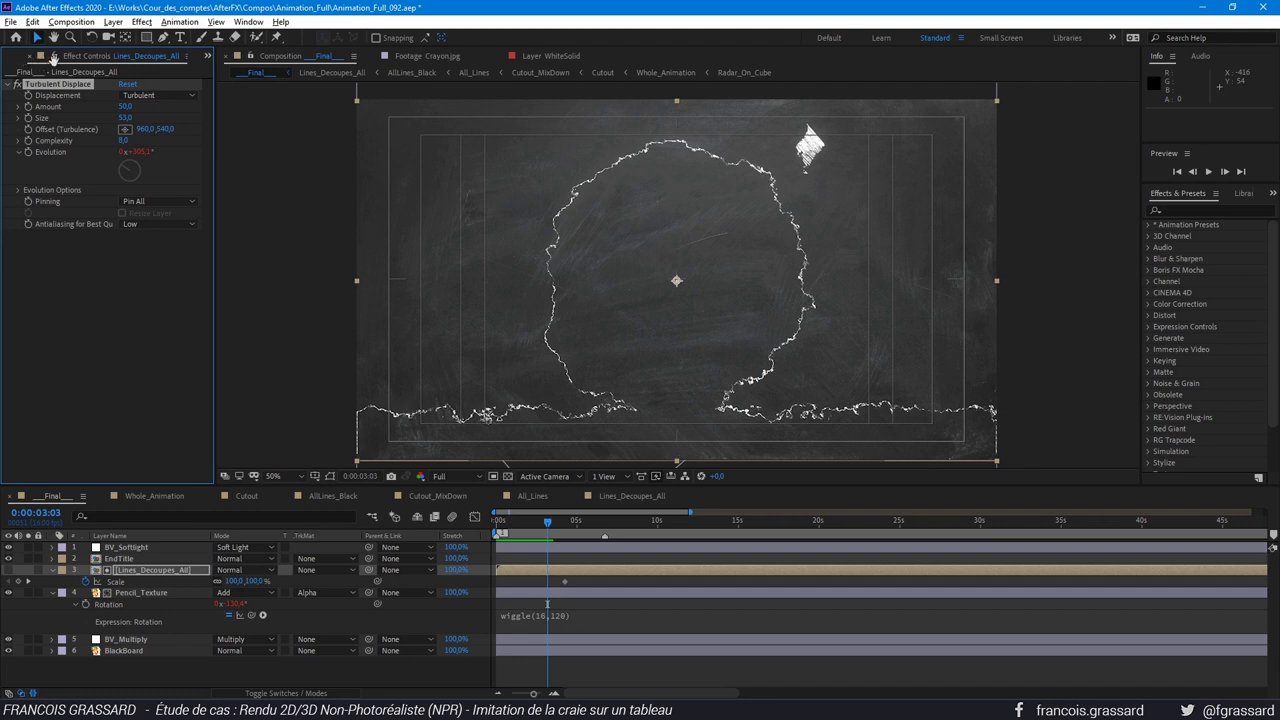
Show the Project panel and select Cinq_People.psd.
click(16, 57)
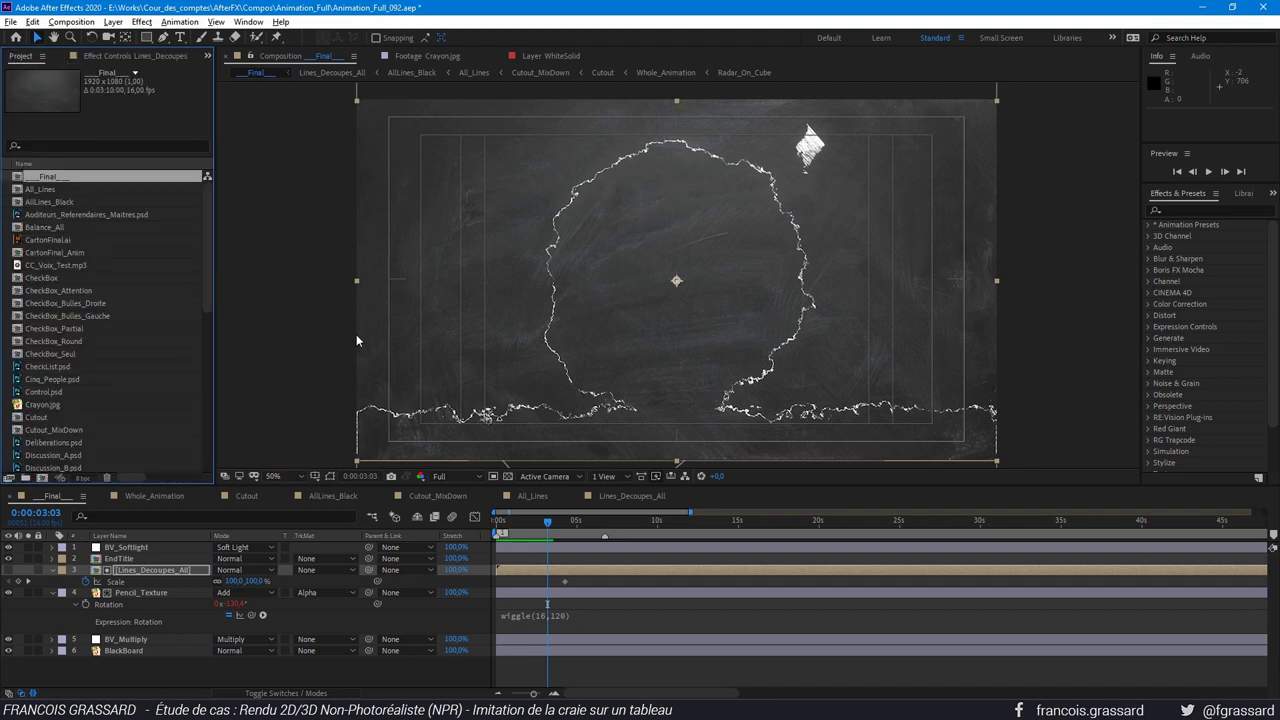
click(50, 368)
click(48, 378)
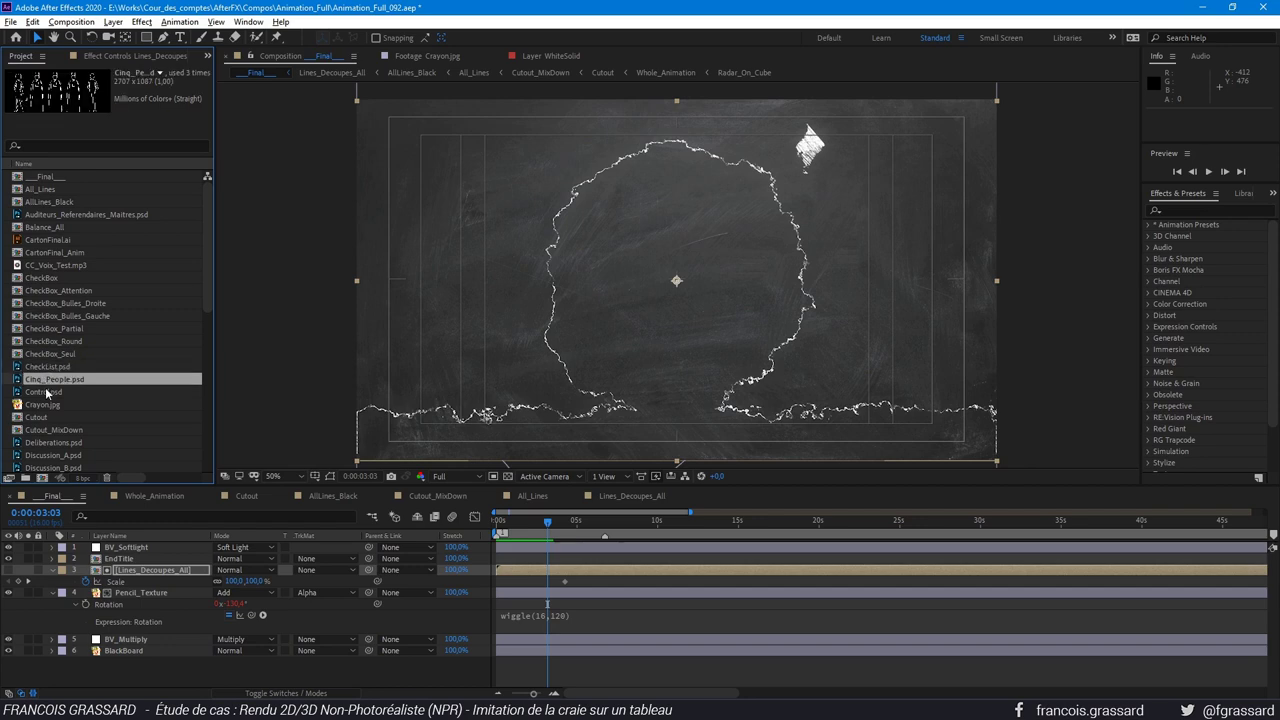
Open Cinq_People.psd to view the figure artwork, then go back to the Final composition.
click(46, 392)
double_click(48, 379)
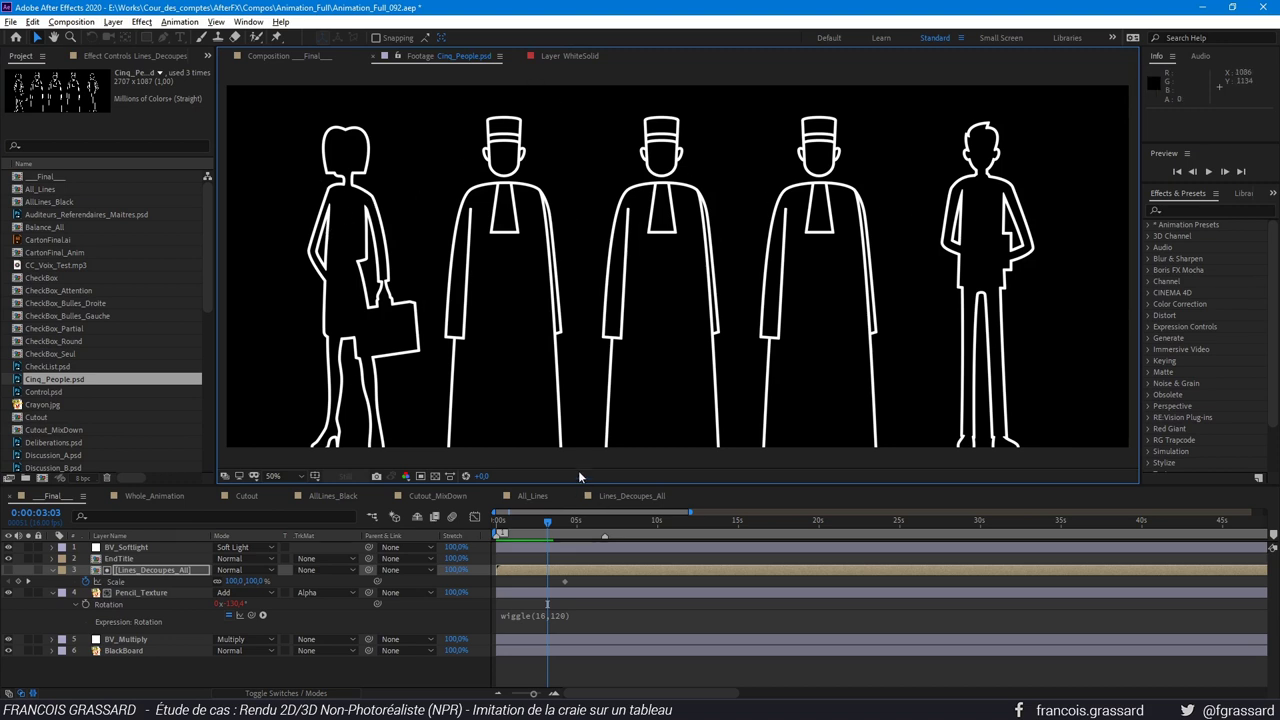
click(32, 498)
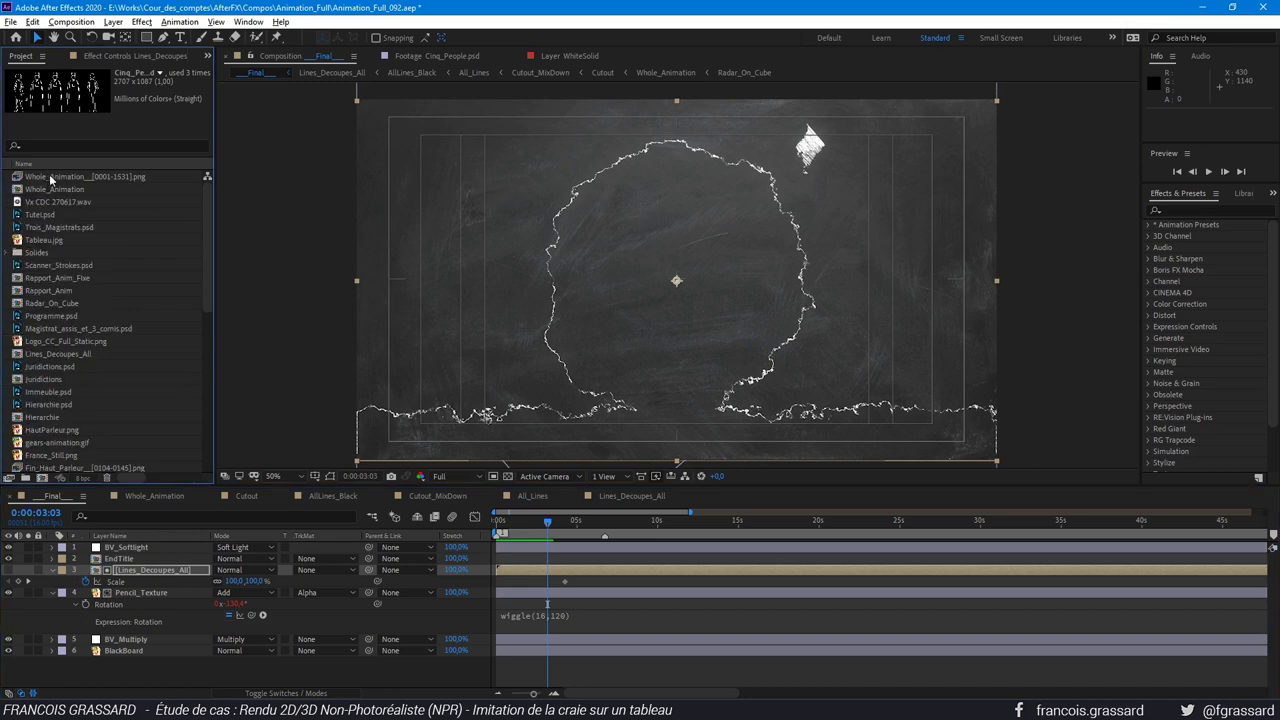
click(48, 177)
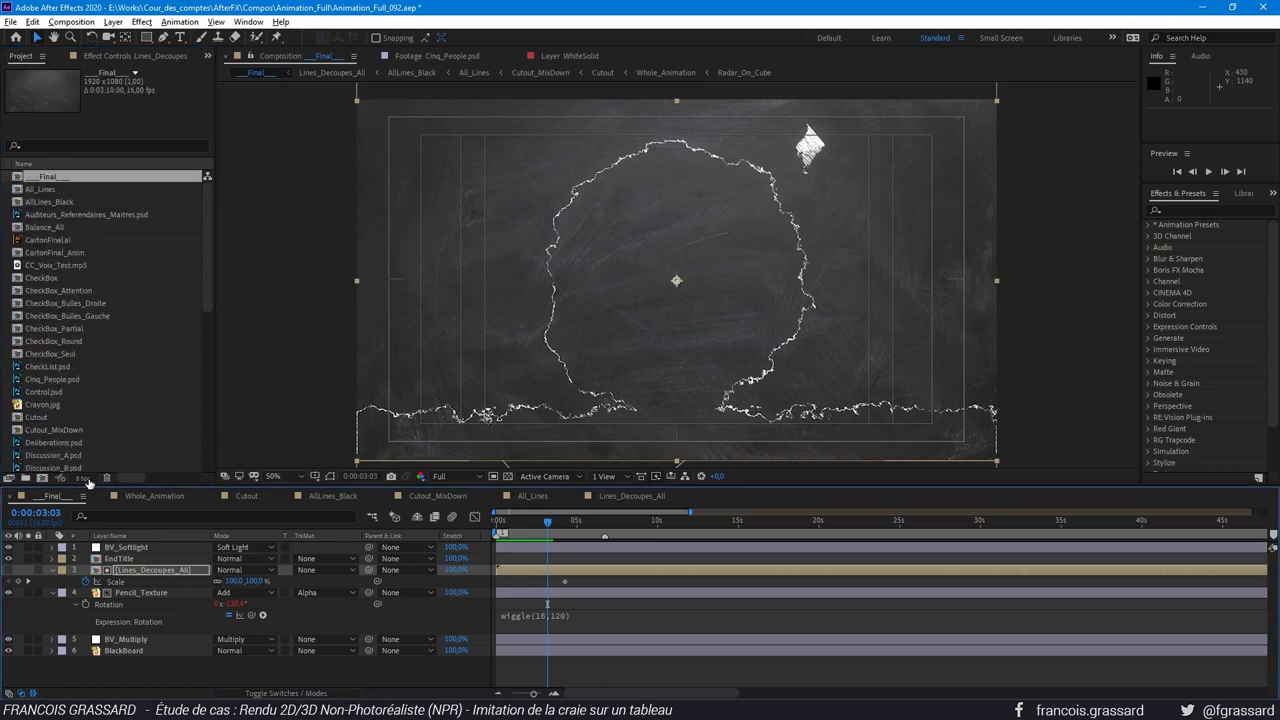
scroll(123, 425, down, 10)
Open Whole_Animation, scrub to the ÉDUCATION cube around 0:01:26:24, and select a cube face.
double_click(56, 442)
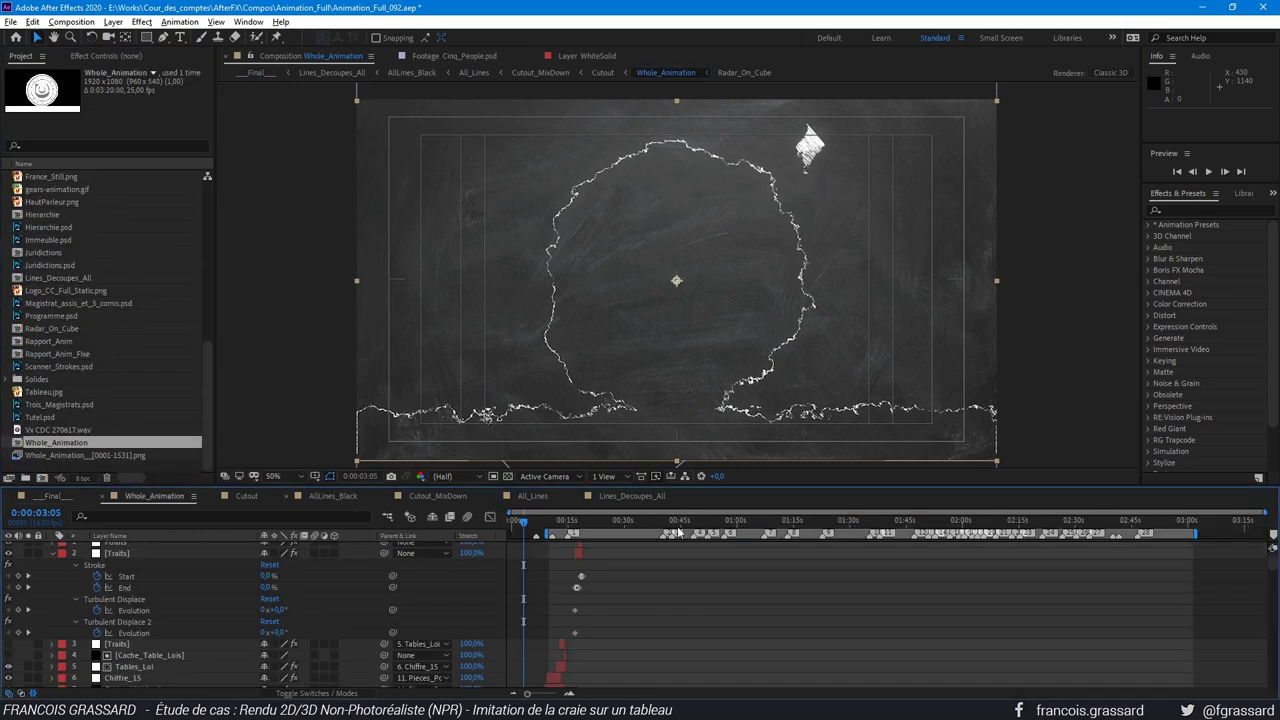
mouse_move(647, 520)
mouse_down()
mouse_move(614, 538)
mouse_move(834, 551)
mouse_move(828, 484)
mouse_up()
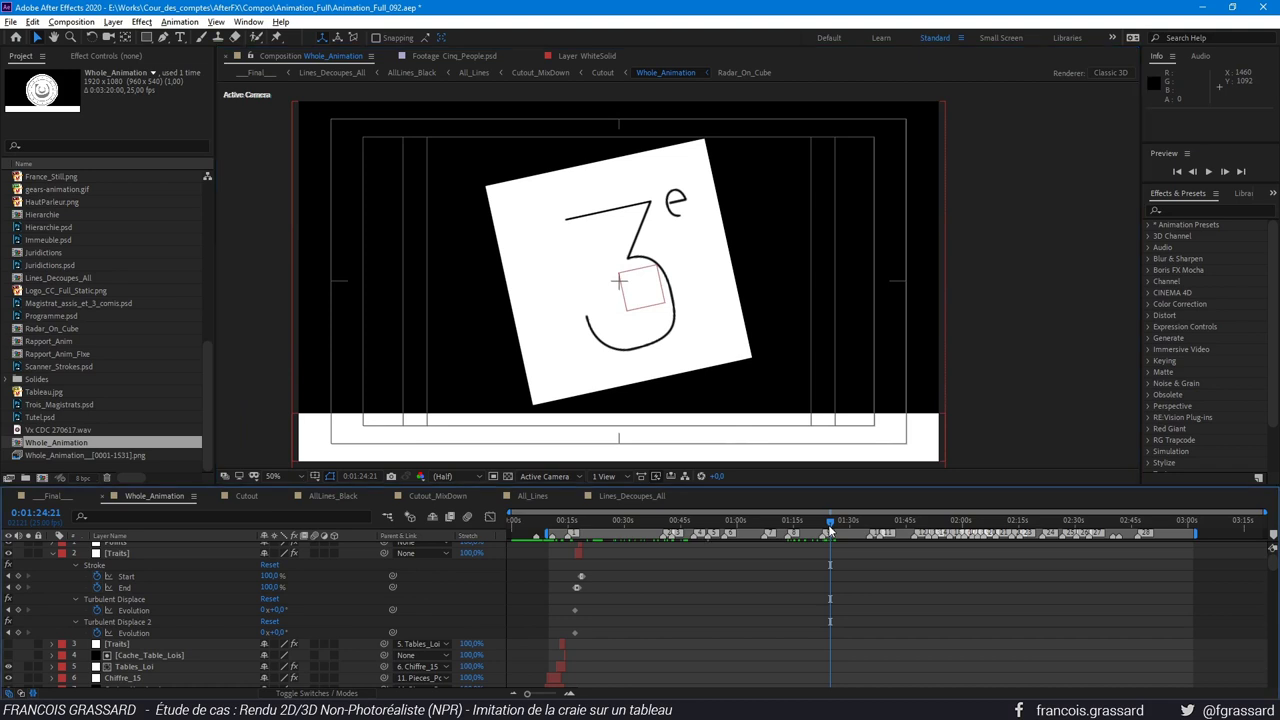
drag(829, 530, 838, 527)
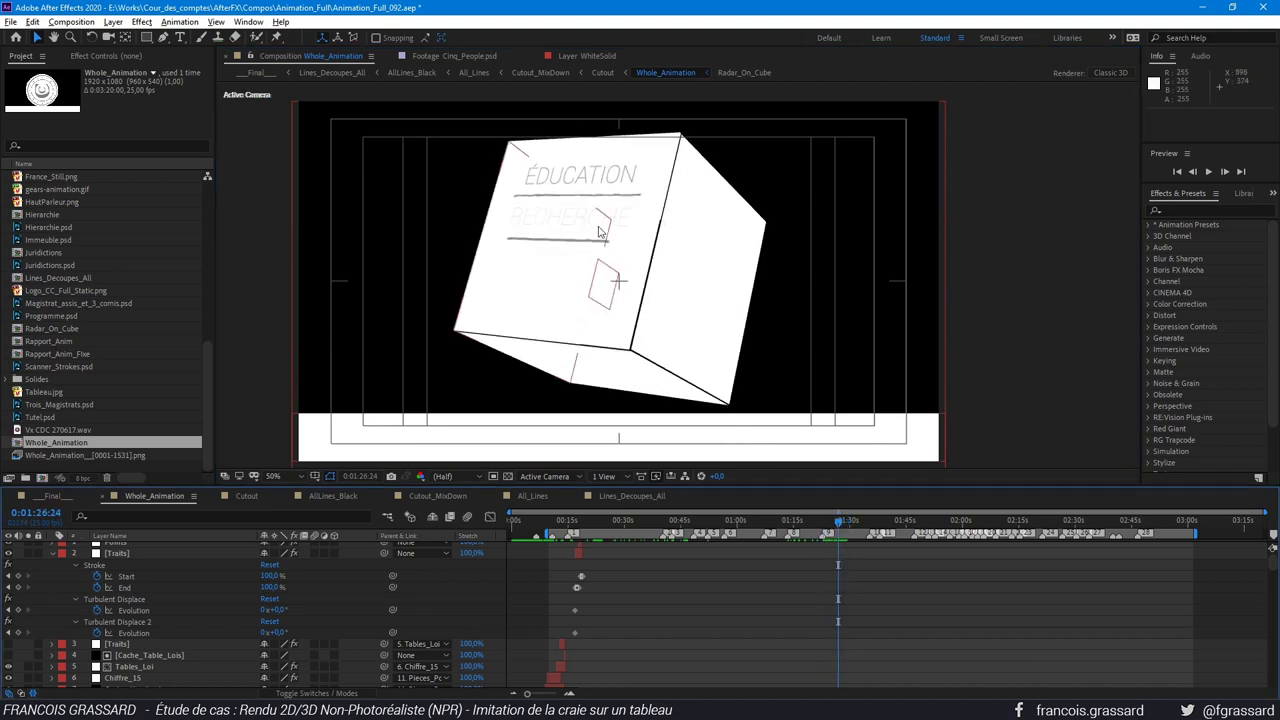
click(599, 232)
Scroll through the layer list and make the timeline panel taller to reveal Rotate_Carre_3D.
scroll(728, 600, down, 5)
scroll(740, 595, down, 5)
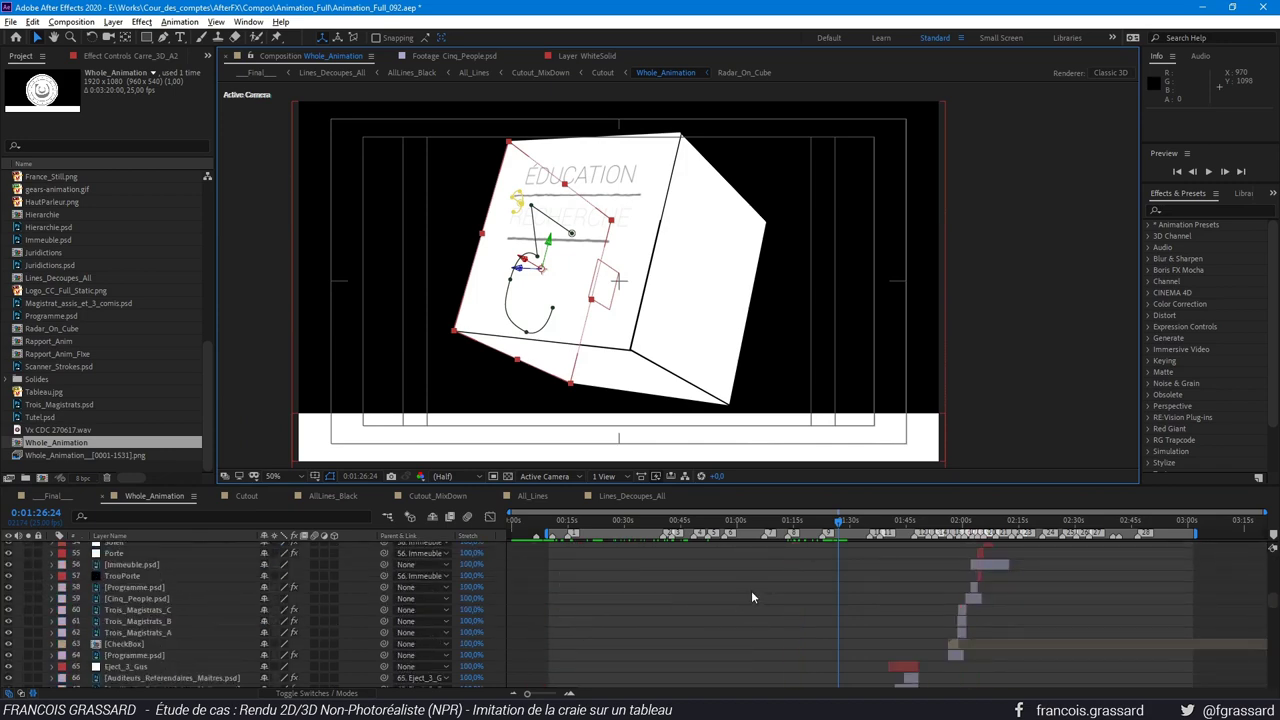
scroll(752, 591, down, 5)
scroll(755, 592, down, 5)
scroll(757, 592, up, 5)
scroll(758, 592, up, 5)
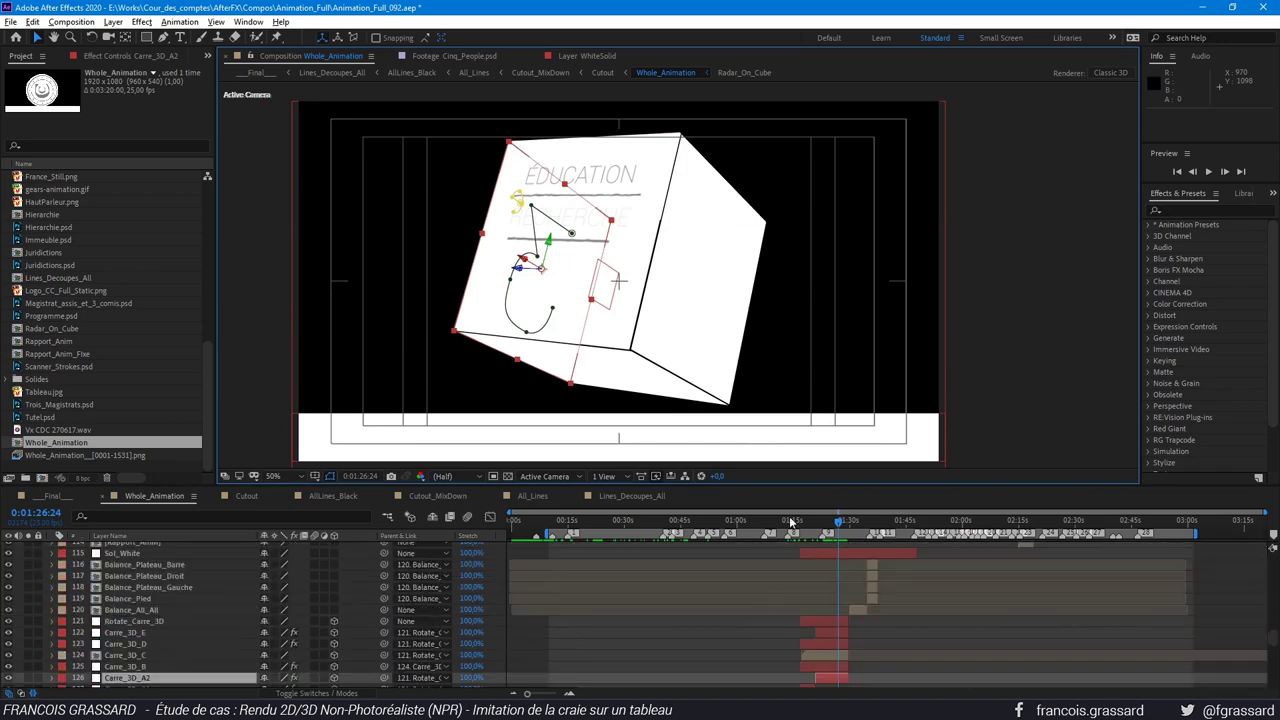
drag(812, 484, 812, 431)
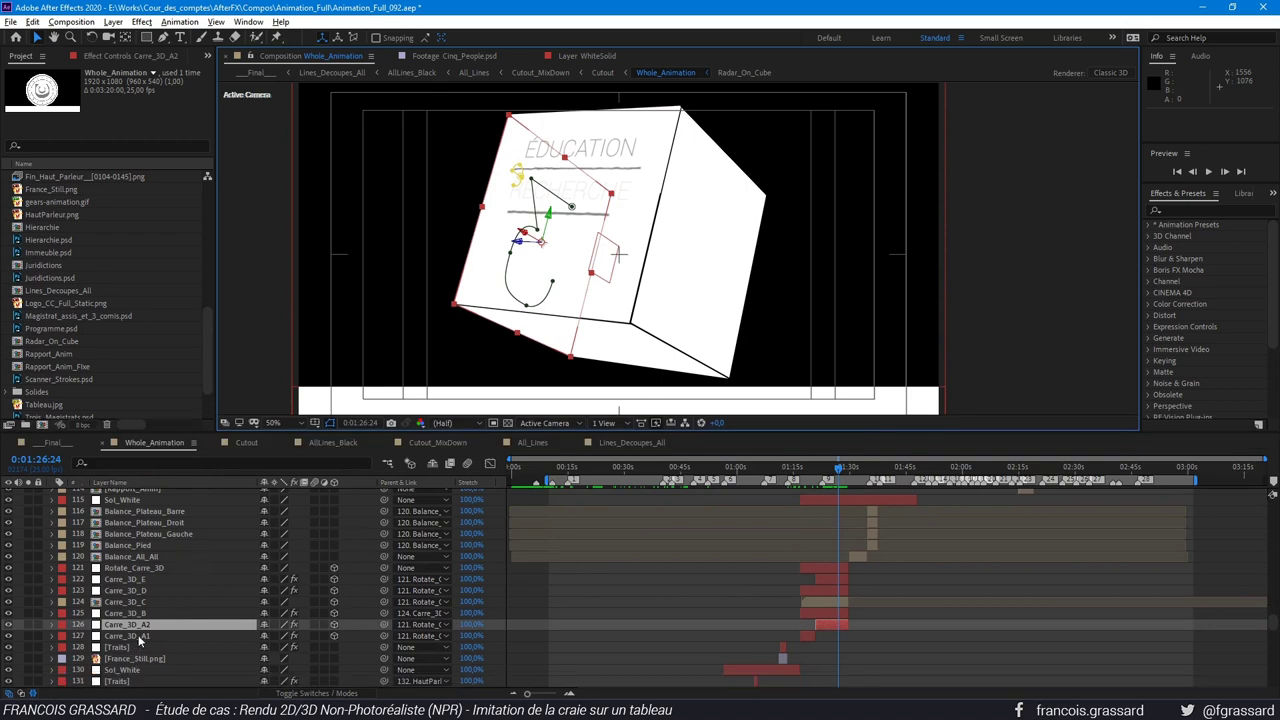
Reveal Rotate_Carre_3D's rotation properties, try an X tilt, and undo it.
click(166, 569)
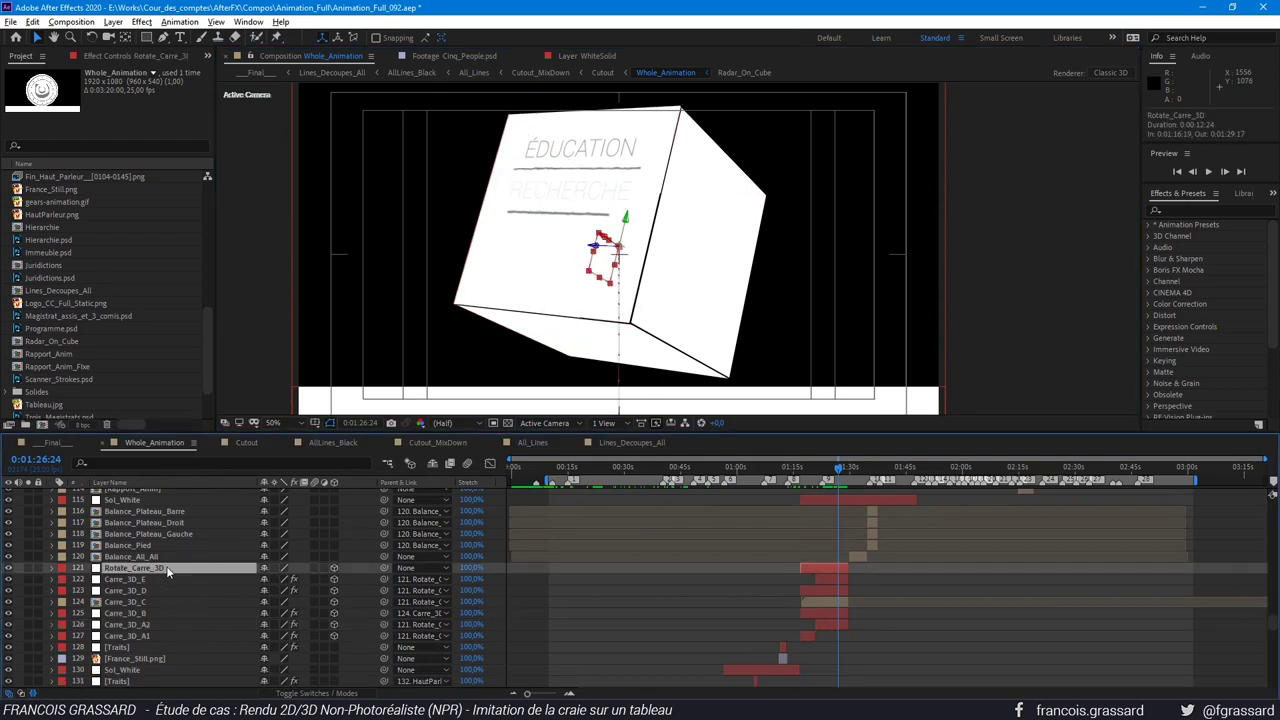
key(r)
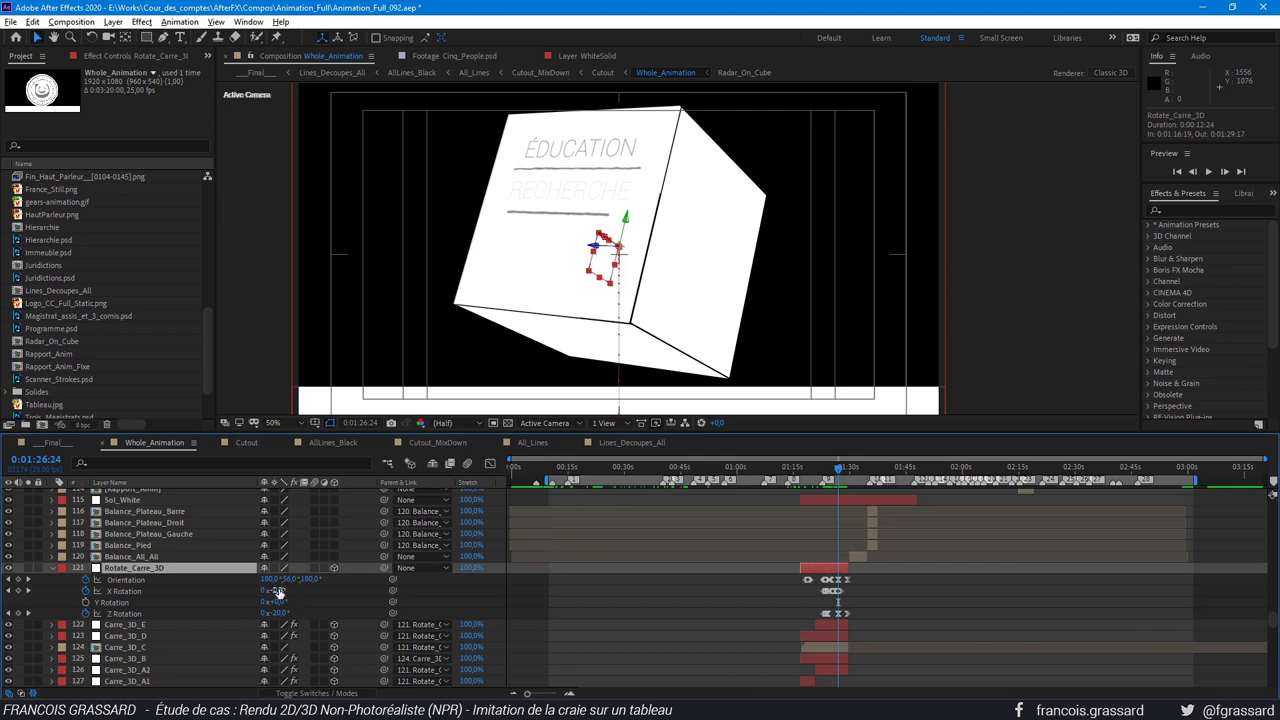
drag(277, 591, 186, 607)
key(ctrl+z)
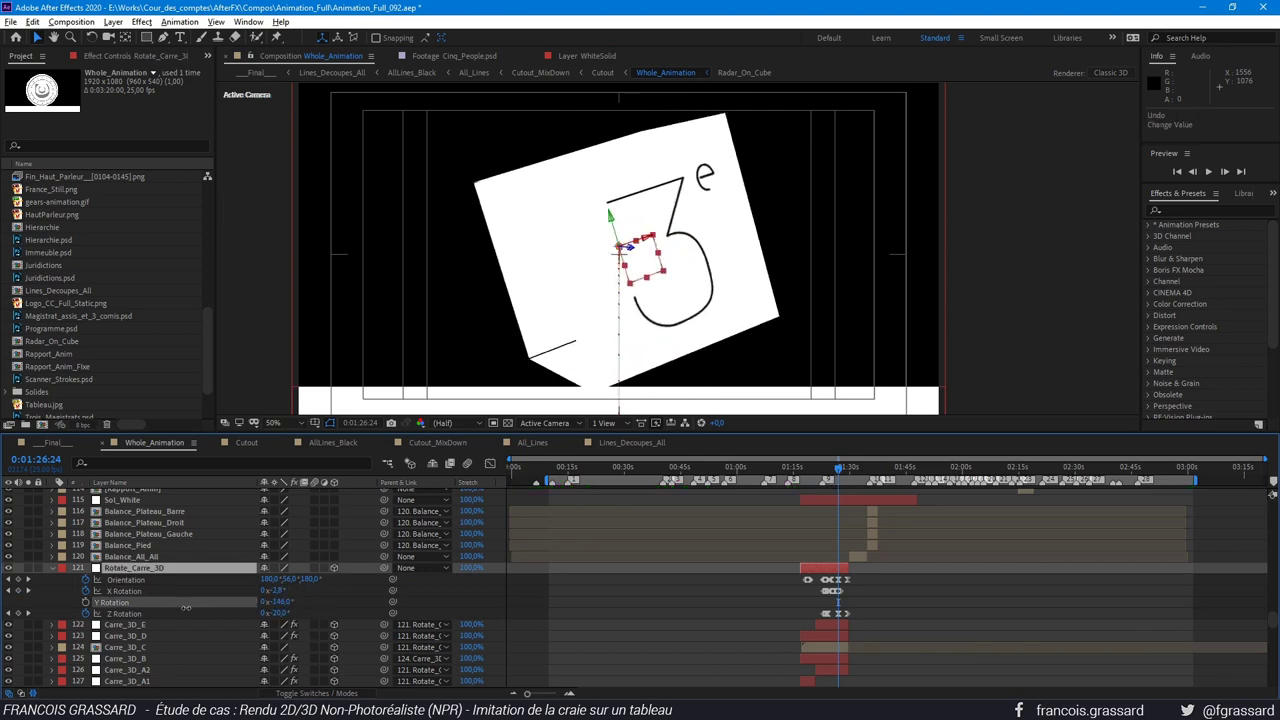
key(ctrl+z)
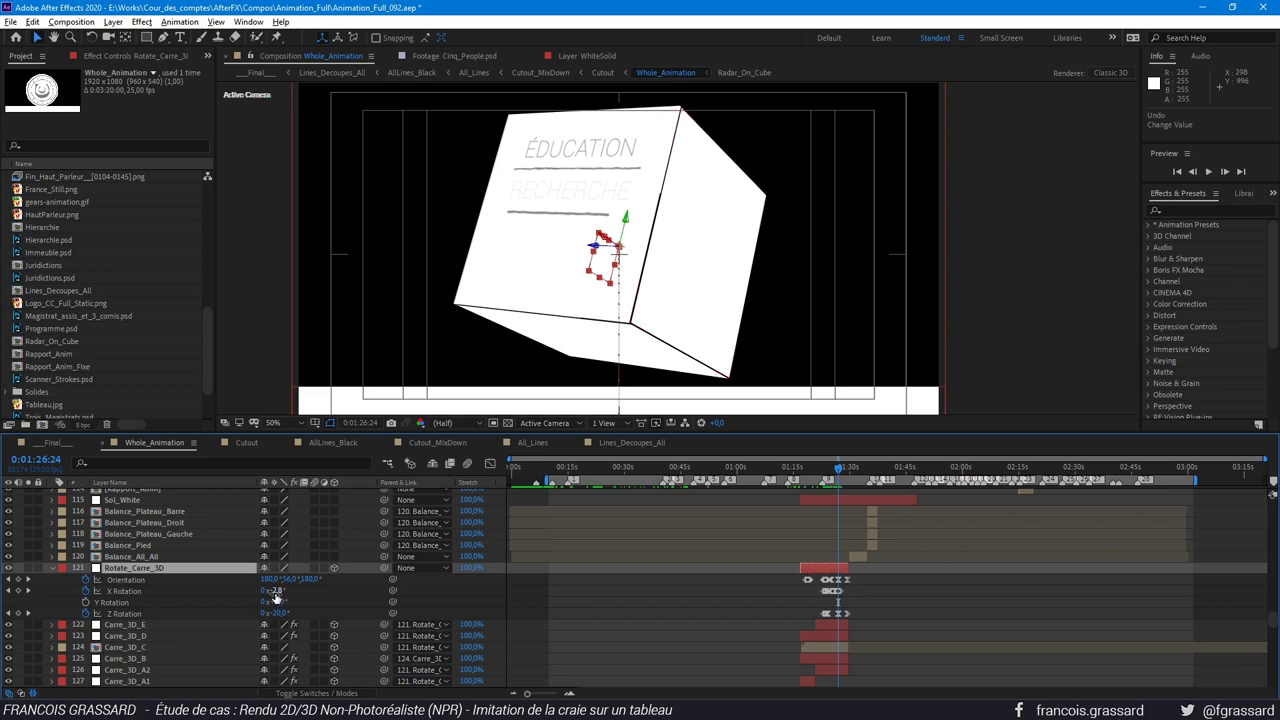
Try X rotations of about 42° and larger, revert to -2.8°, then bring up the Results folder.
drag(275, 595, 312, 600)
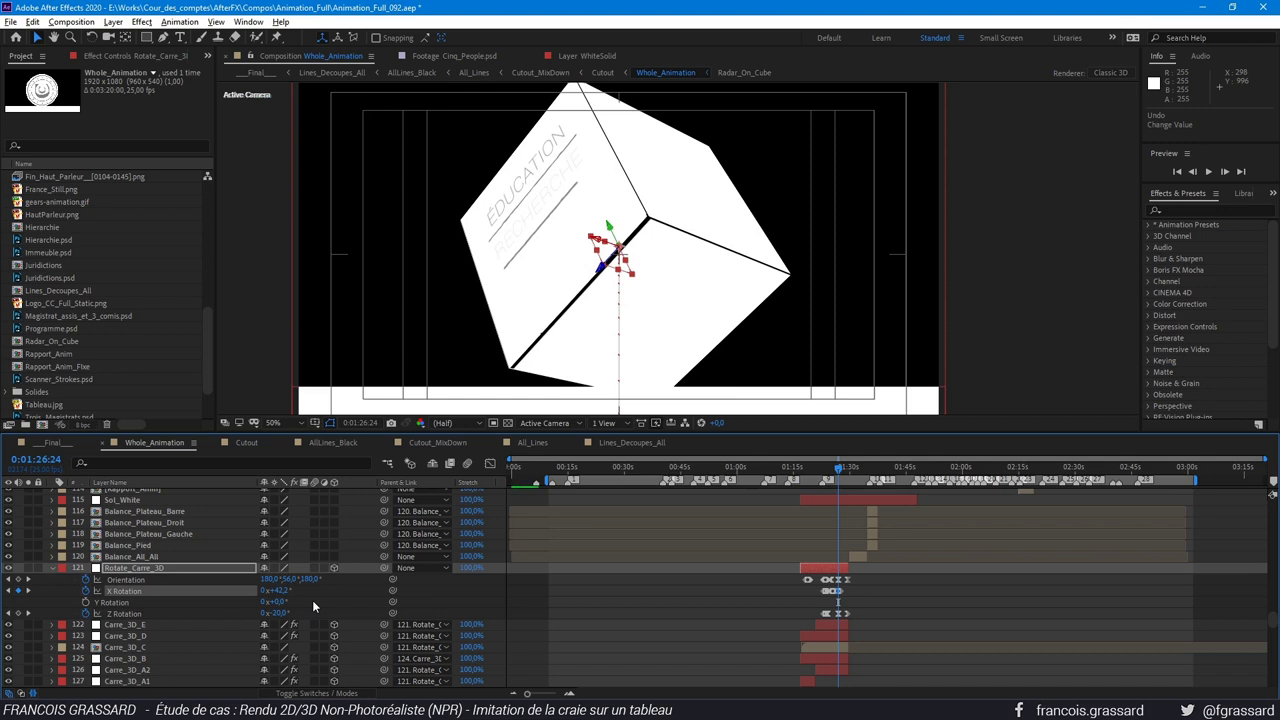
key(ctrl+z)
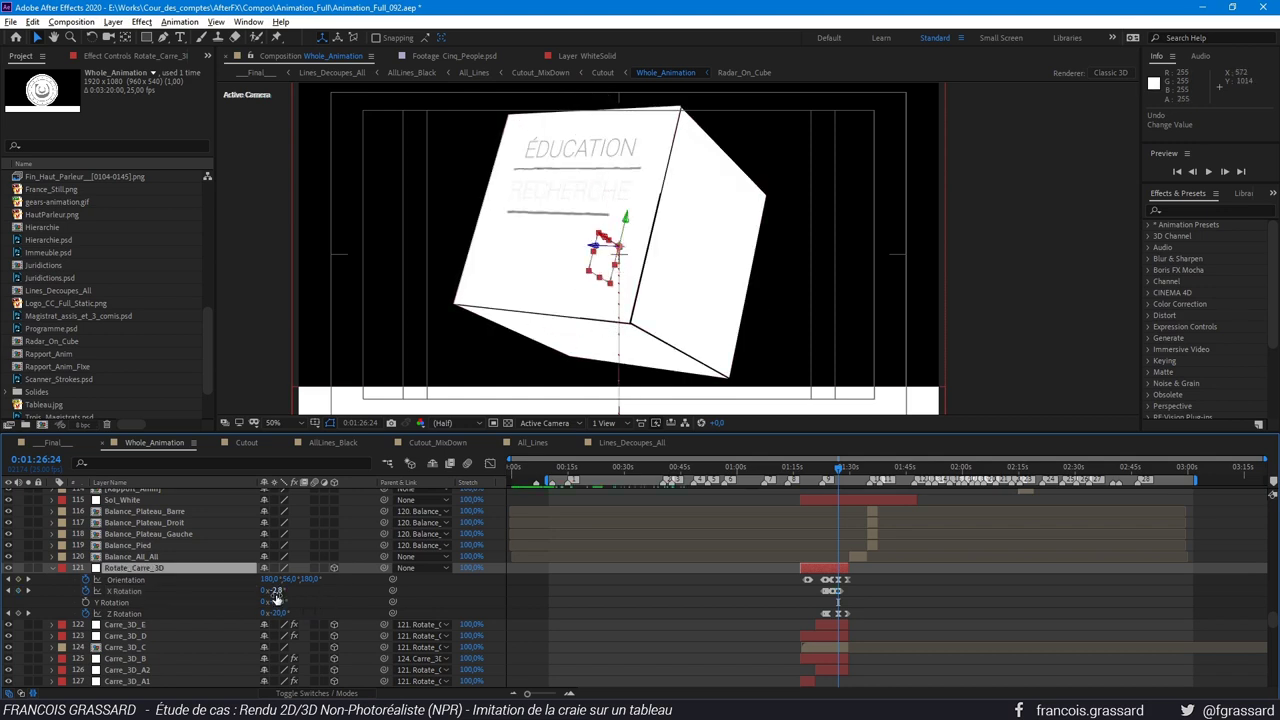
drag(275, 597, 565, 335)
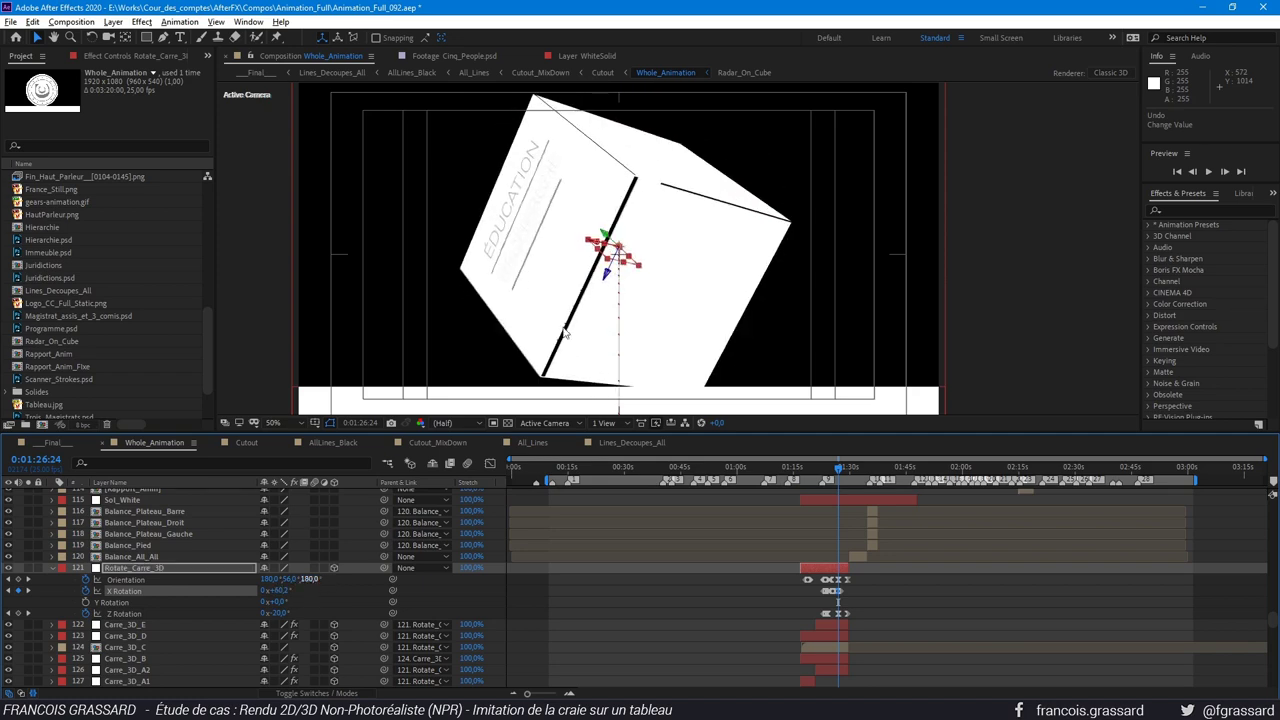
key(ctrl+z)
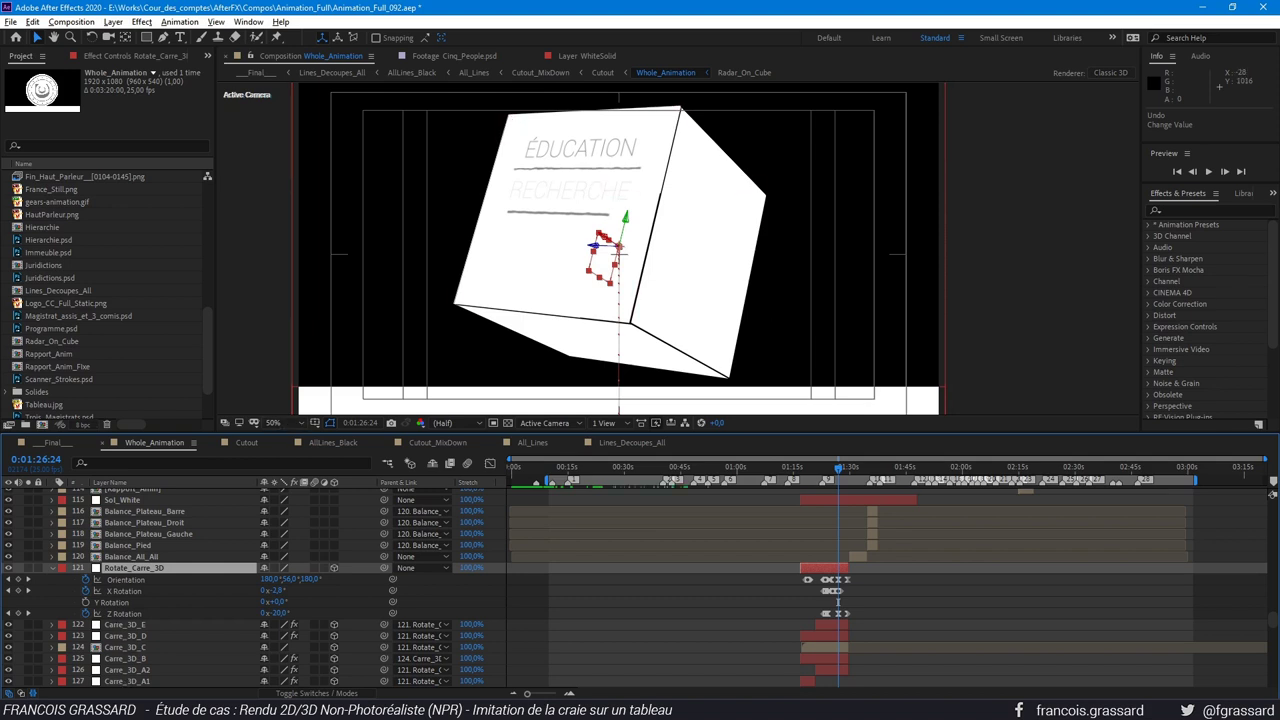
click(342, 669)
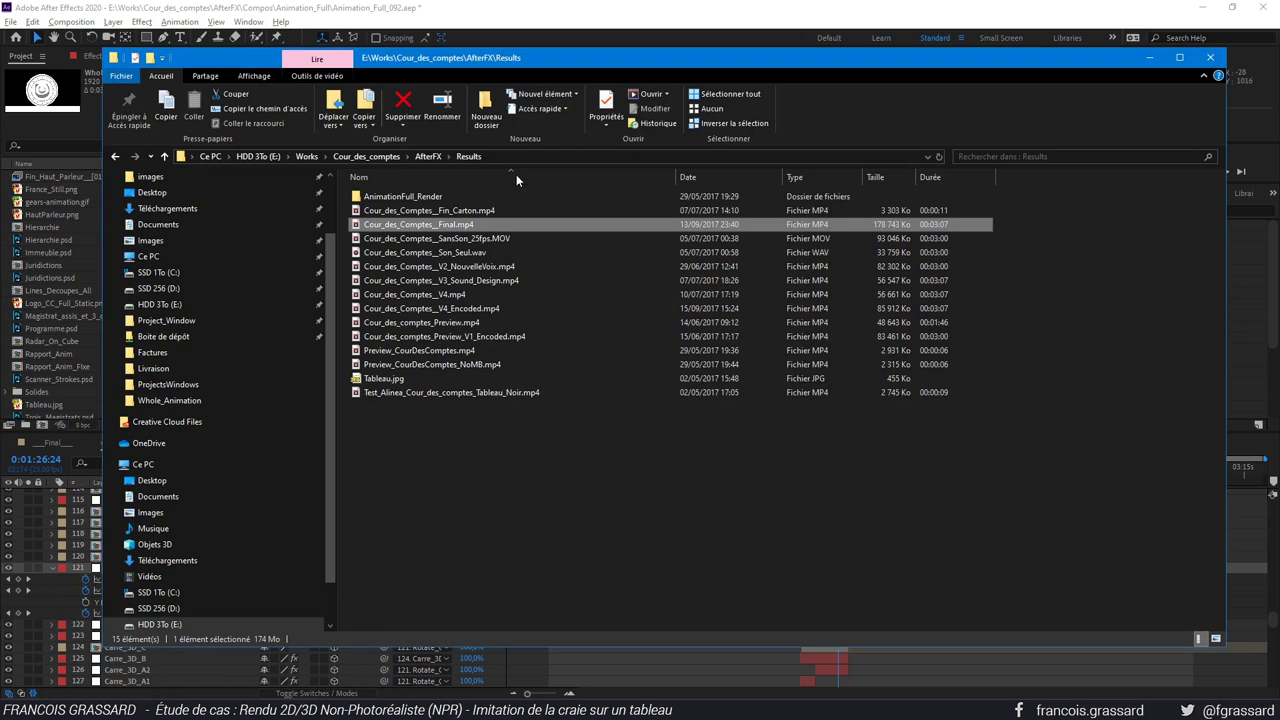
Play Cour_des_Comptes__Final.mp4 in Films & TV from around 1:20 to review the chalk animation.
double_click(457, 226)
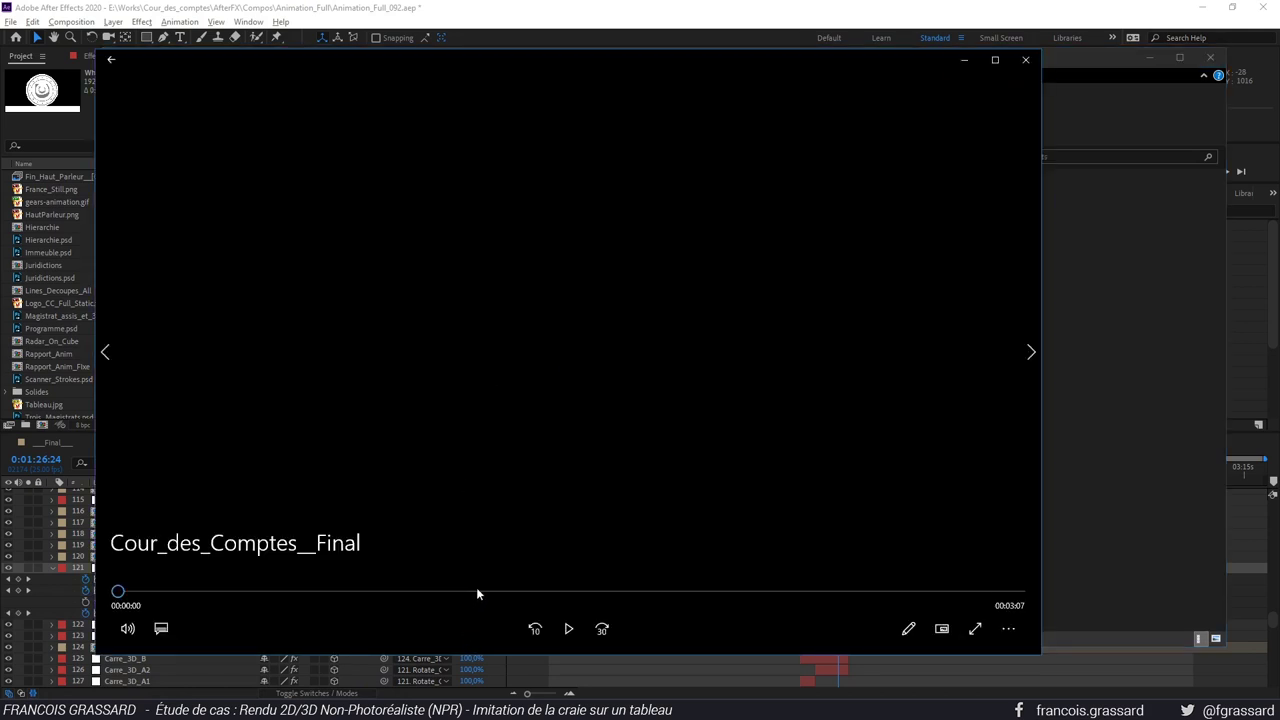
click(476, 592)
click(507, 592)
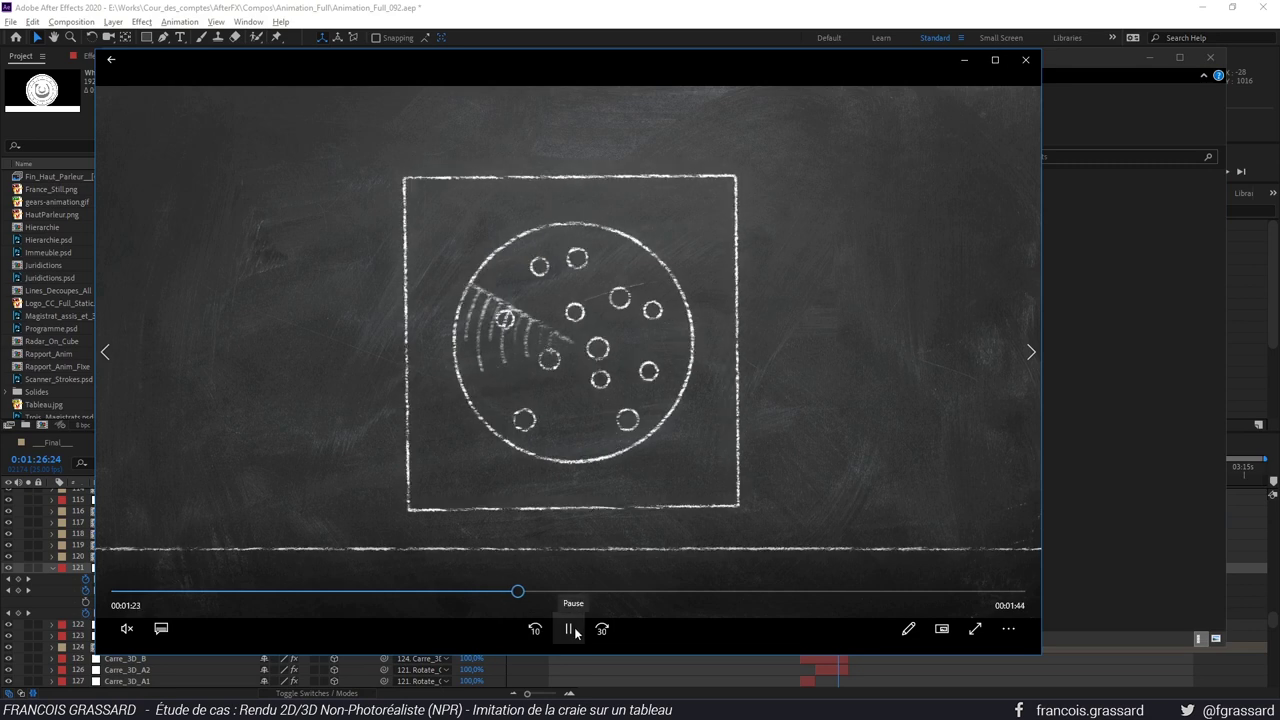
click(570, 629)
click(507, 595)
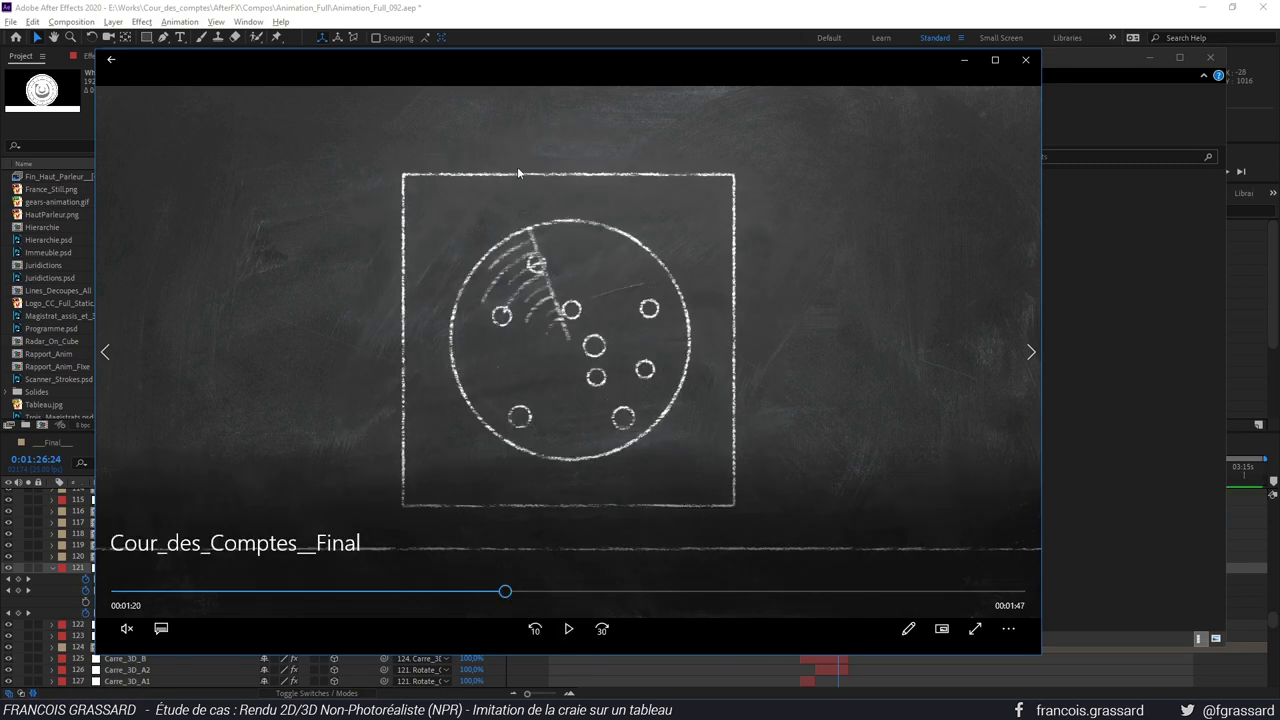
click(578, 626)
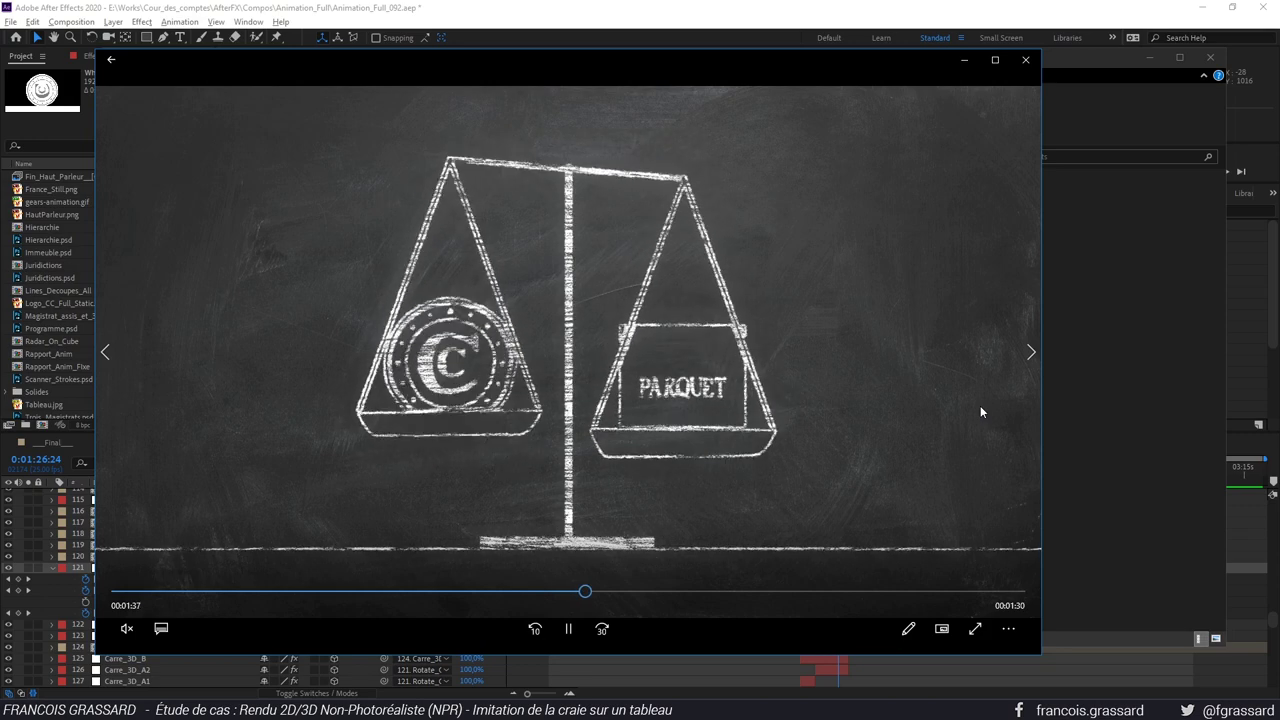
Close the video player and file browser and return to the After Effects project.
click(1023, 62)
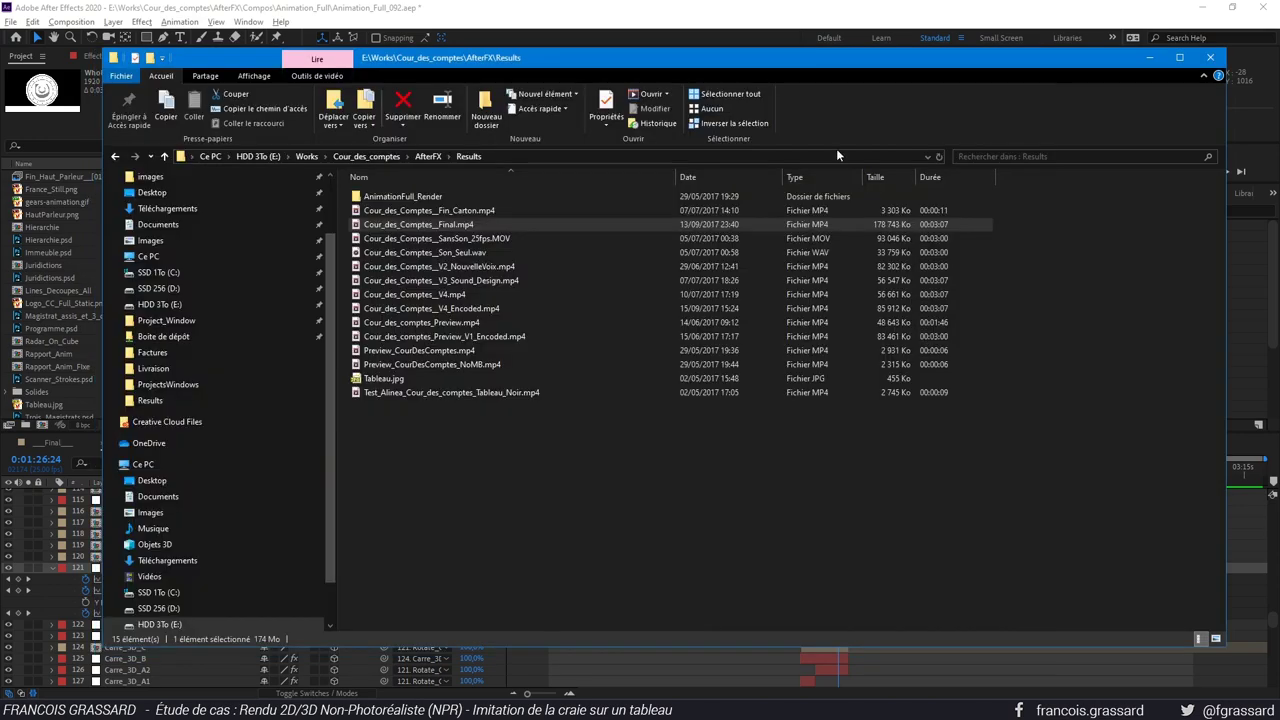
click(49, 326)
click(64, 303)
Open Crayon.jpg from the Project panel to view the pencil texture.
scroll(65, 308, down, 2)
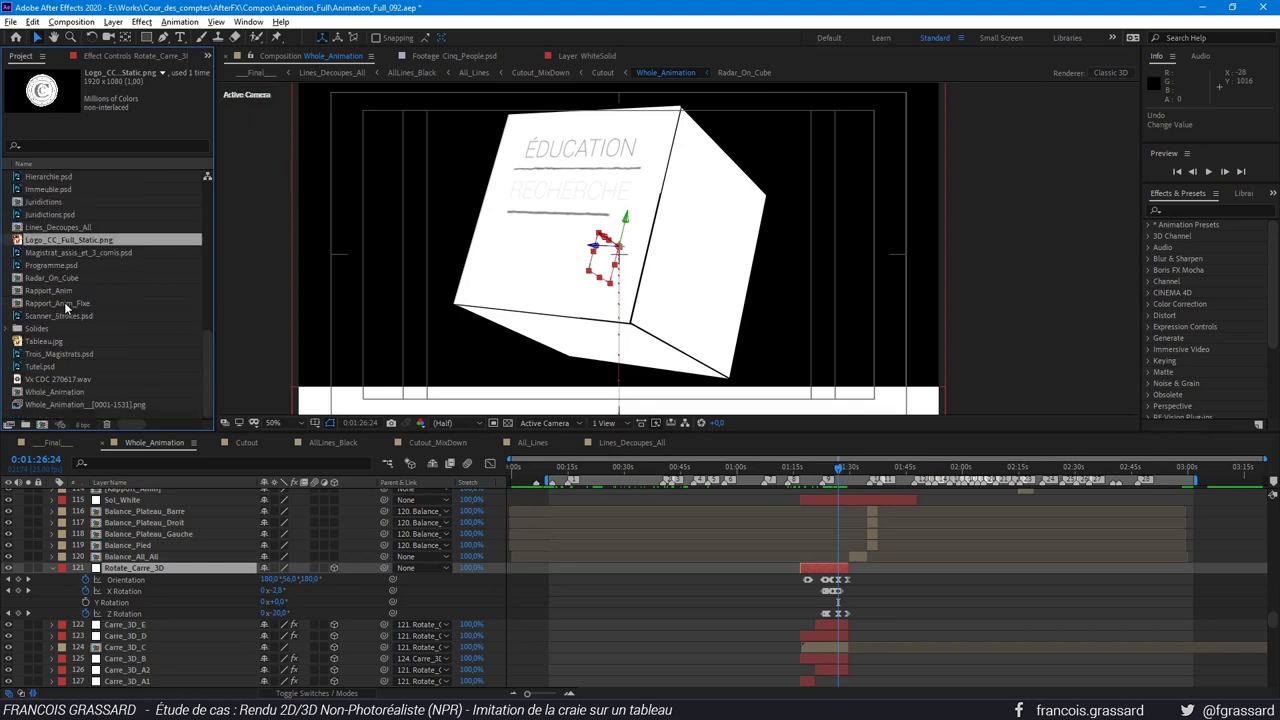
scroll(64, 343, up, 6)
double_click(45, 227)
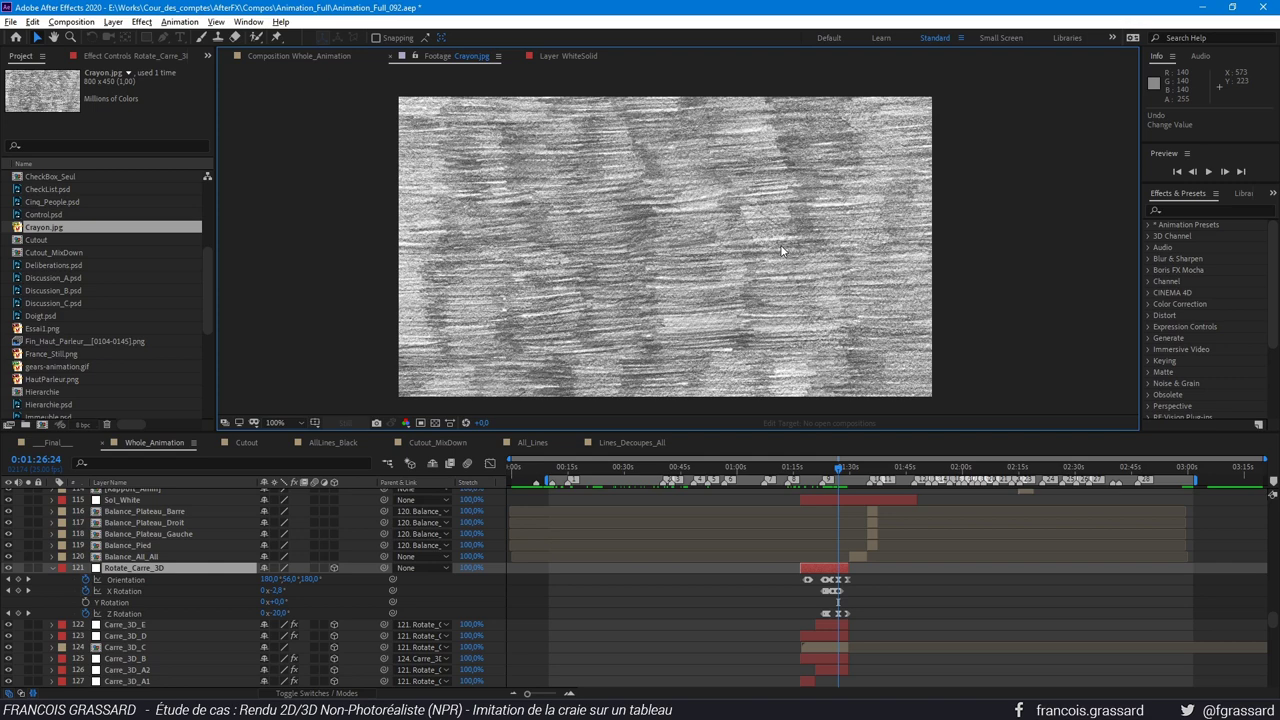
Open the Whole_Animation_[0001-1531].png image sequence in the Footage viewer.
click(30, 177)
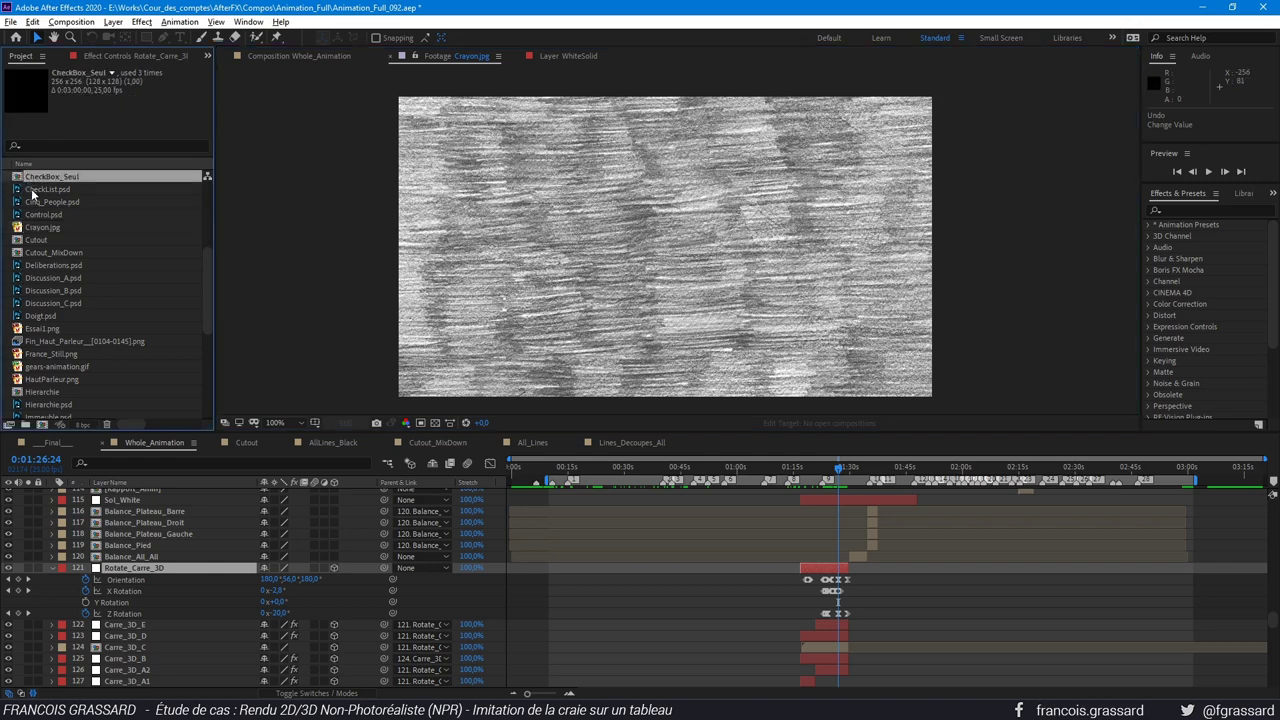
scroll(60, 234, up, 5)
click(52, 178)
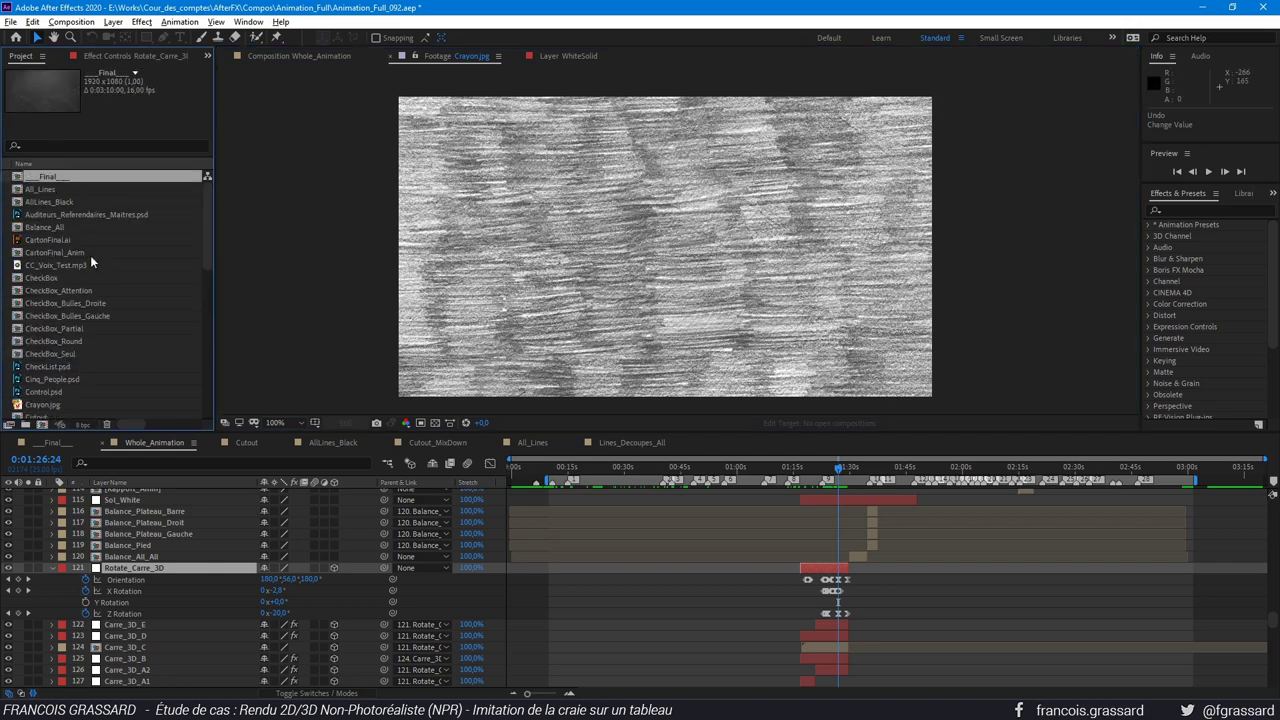
scroll(90, 255, down, 10)
double_click(88, 404)
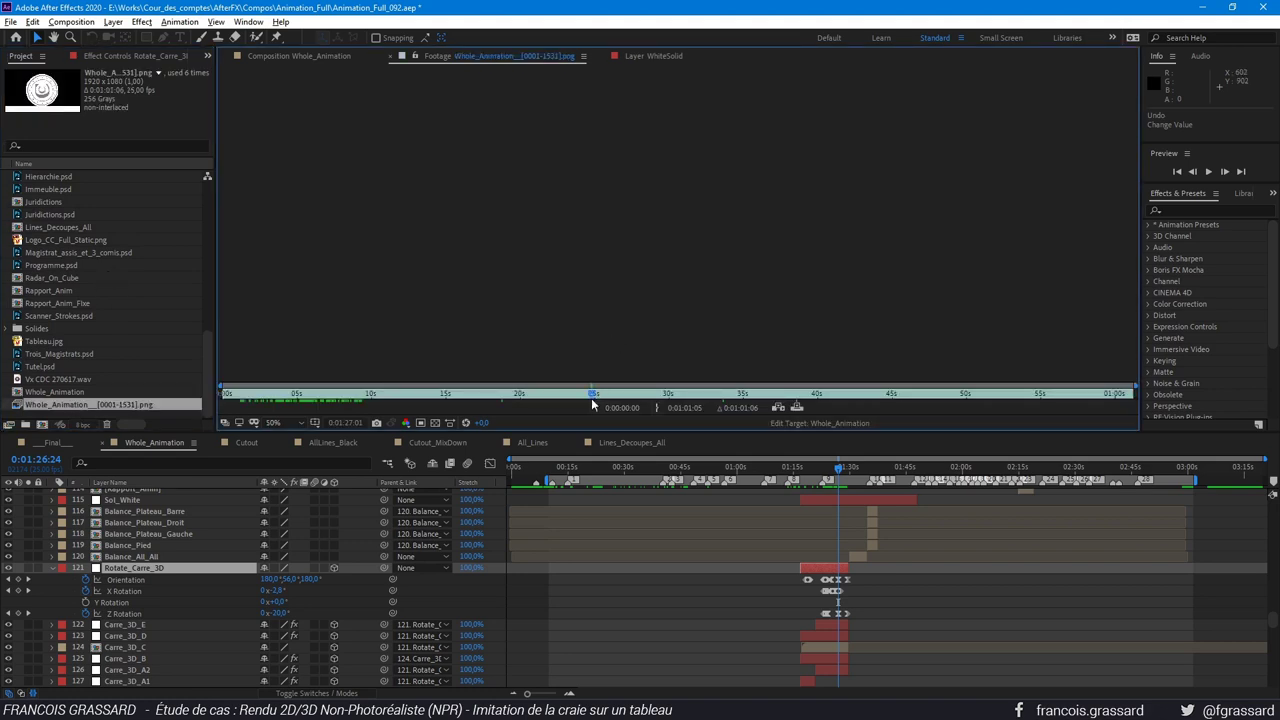
Scrub the rendered sequence from the colour bars to the rotating coin frame, then return to Whole_Animation.
drag(598, 395, 445, 380)
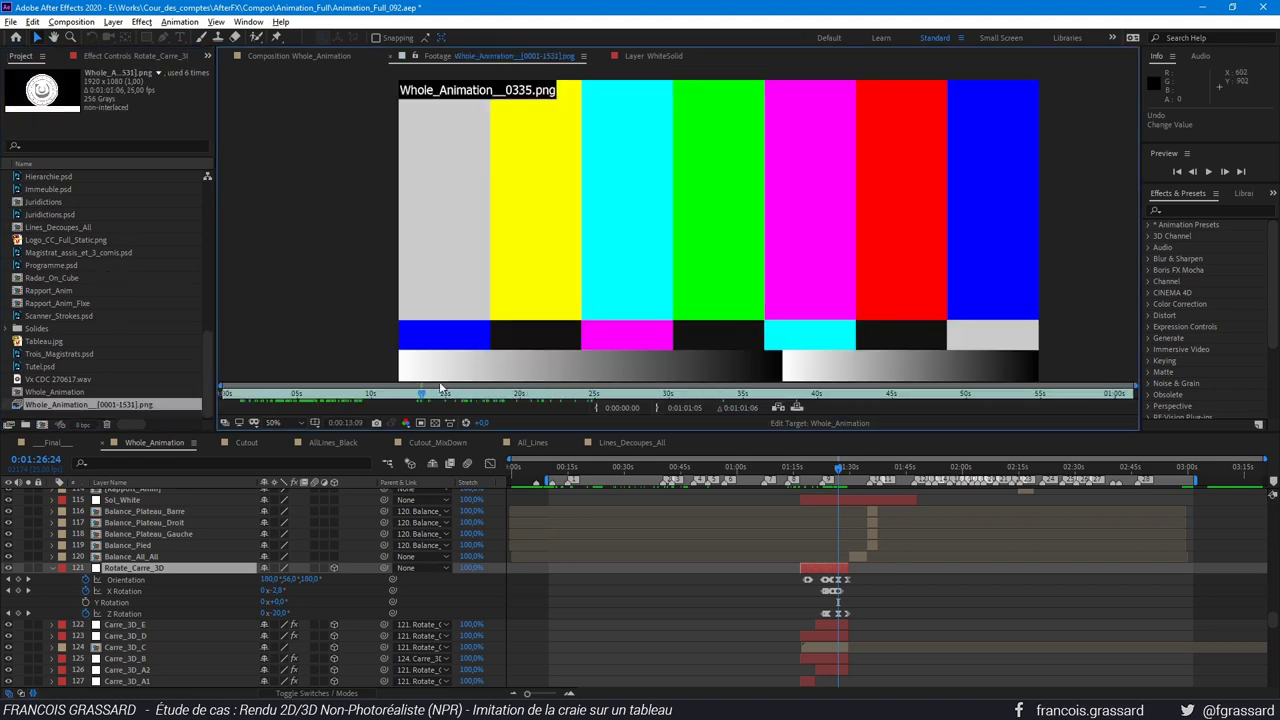
drag(445, 380, 459, 360)
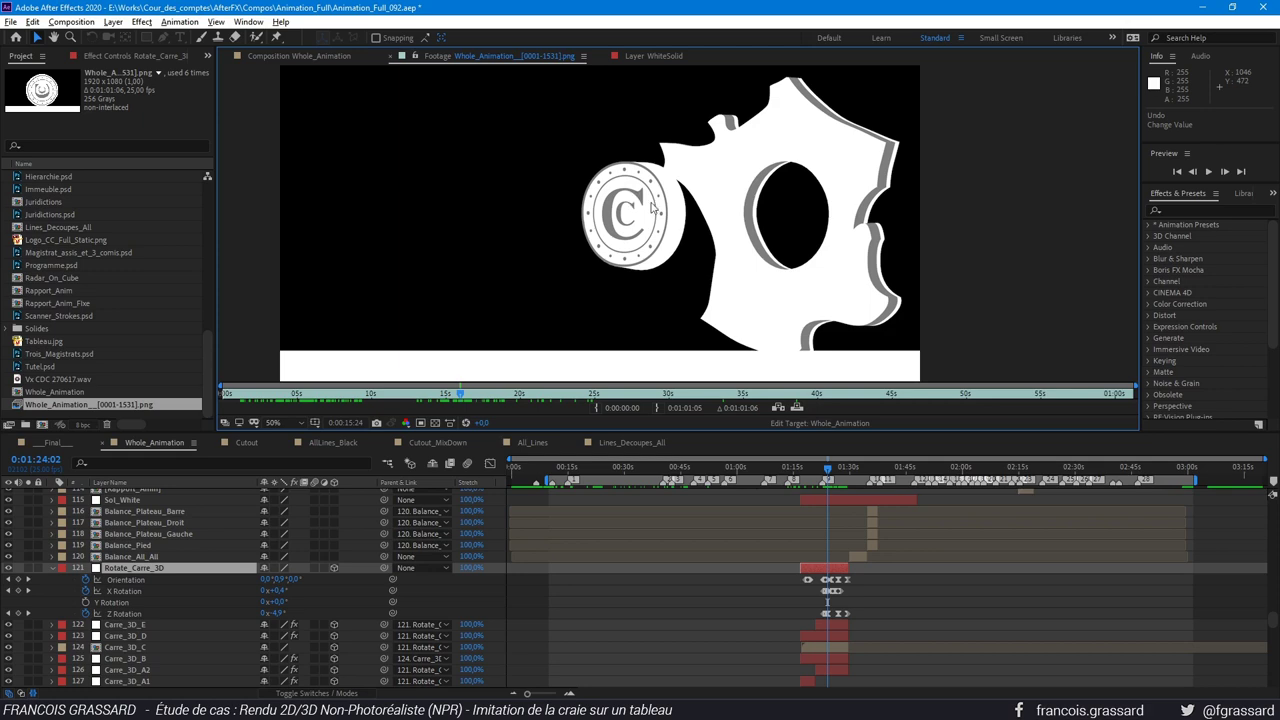
click(659, 467)
Move to the radar-sweep France map near 0:00:50:06 and view the Final composition at 100%.
drag(658, 465, 700, 478)
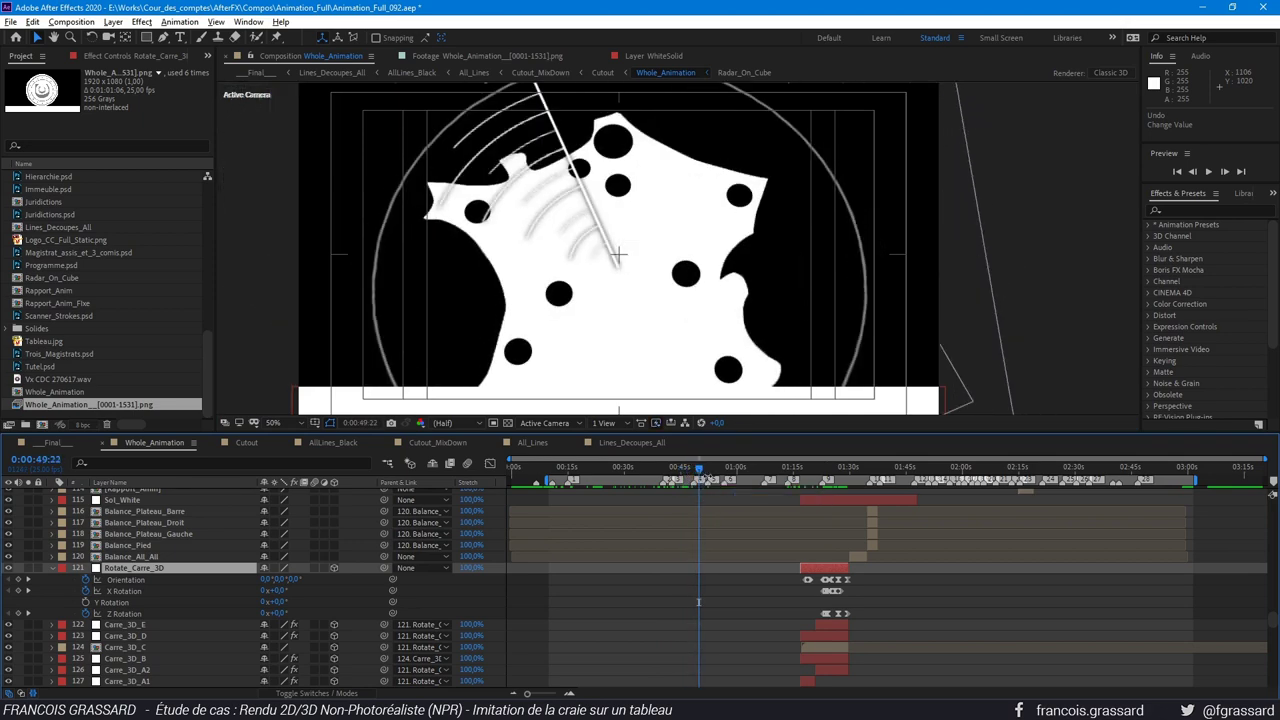
drag(700, 478, 702, 473)
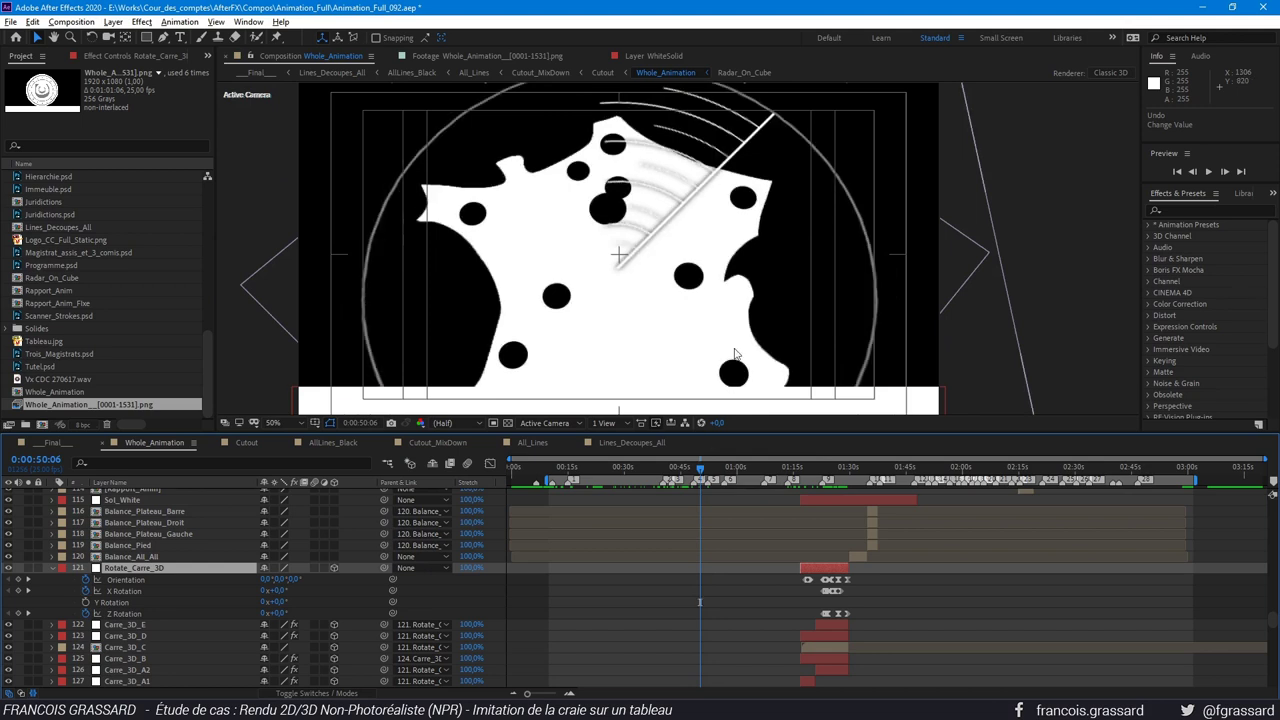
key(Page_Down)
key(Page_Down)
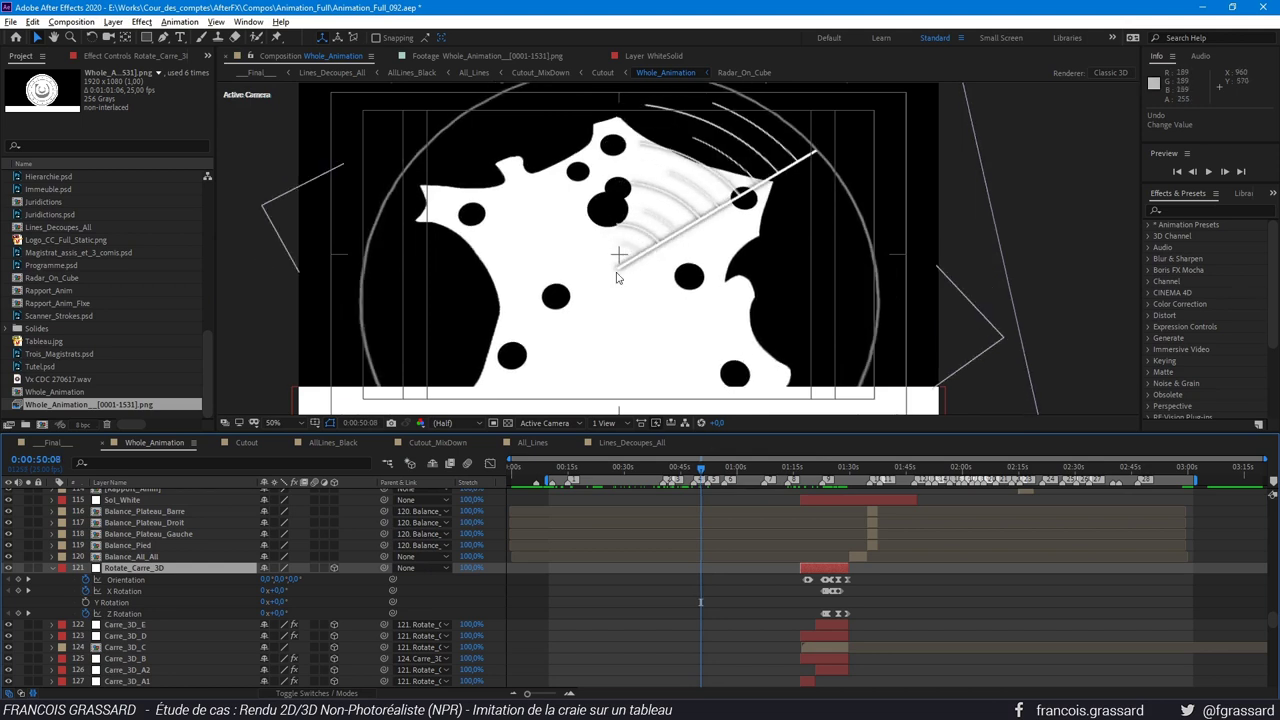
scroll(693, 222, up, 2)
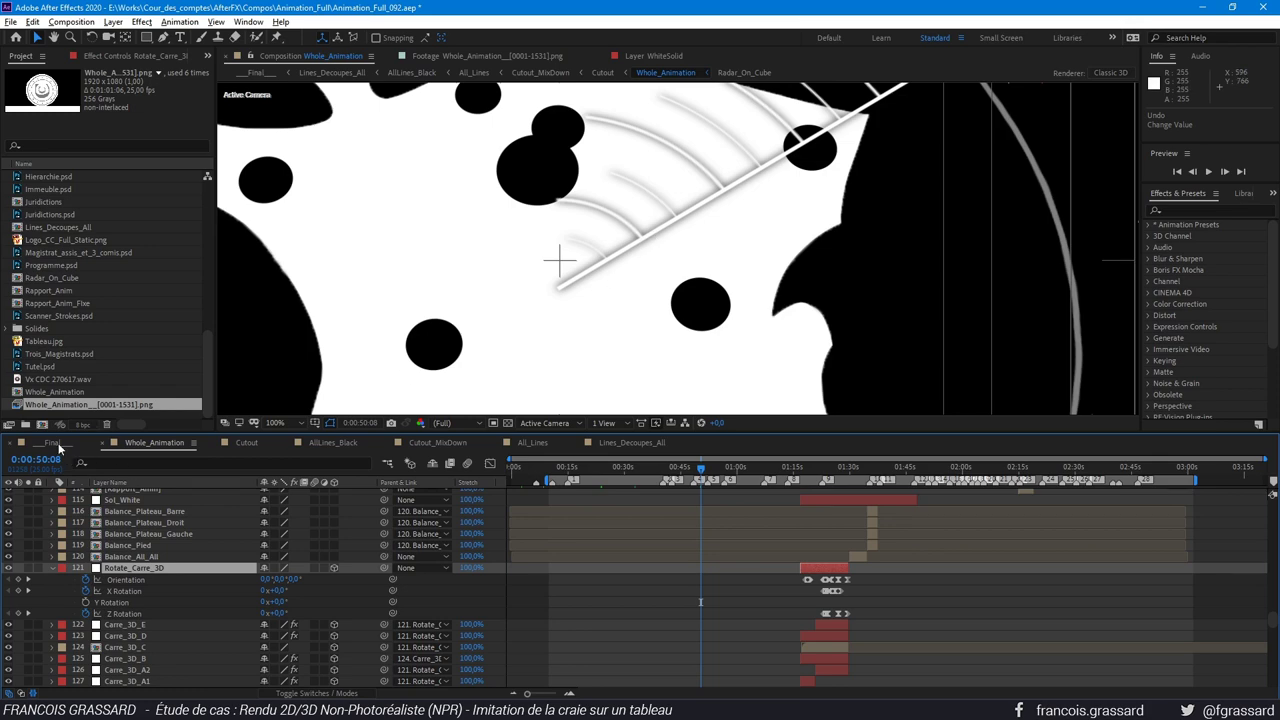
click(55, 444)
key(space)
Set the Turbulent Displace Size on Lines_Decoupes_All to 2,0.
scroll(512, 292, up, 2)
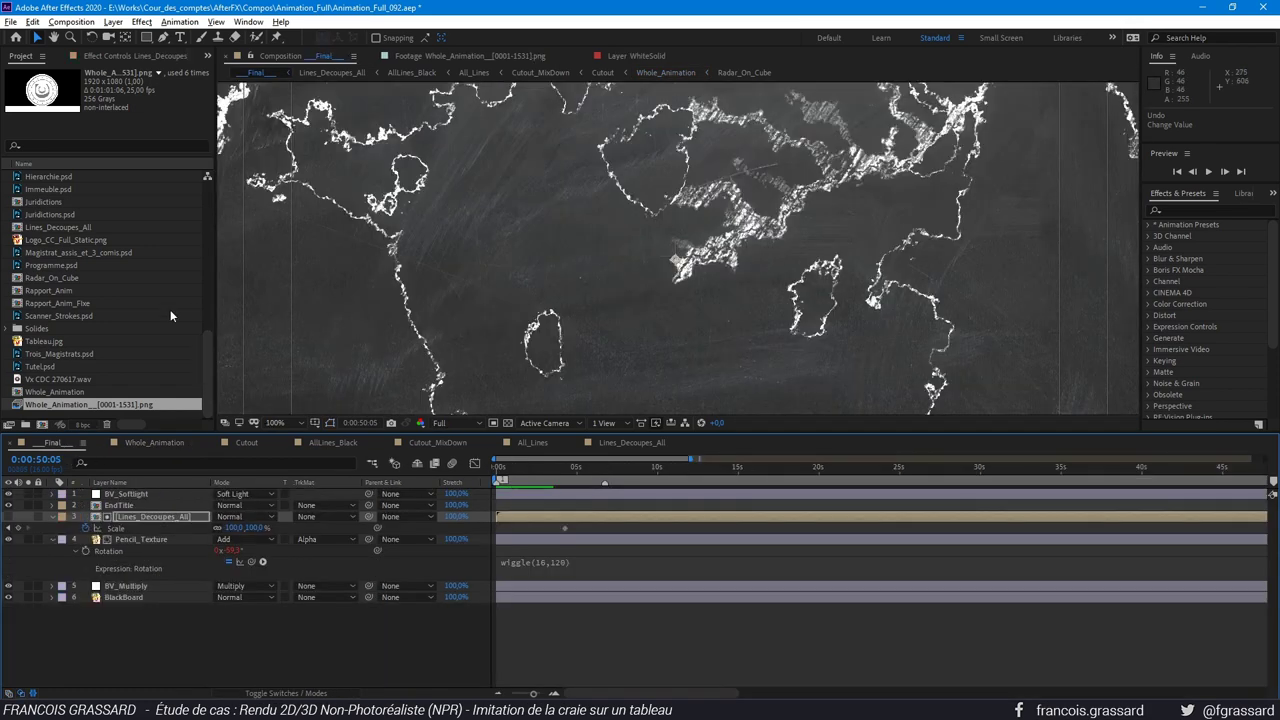
click(100, 56)
click(126, 118)
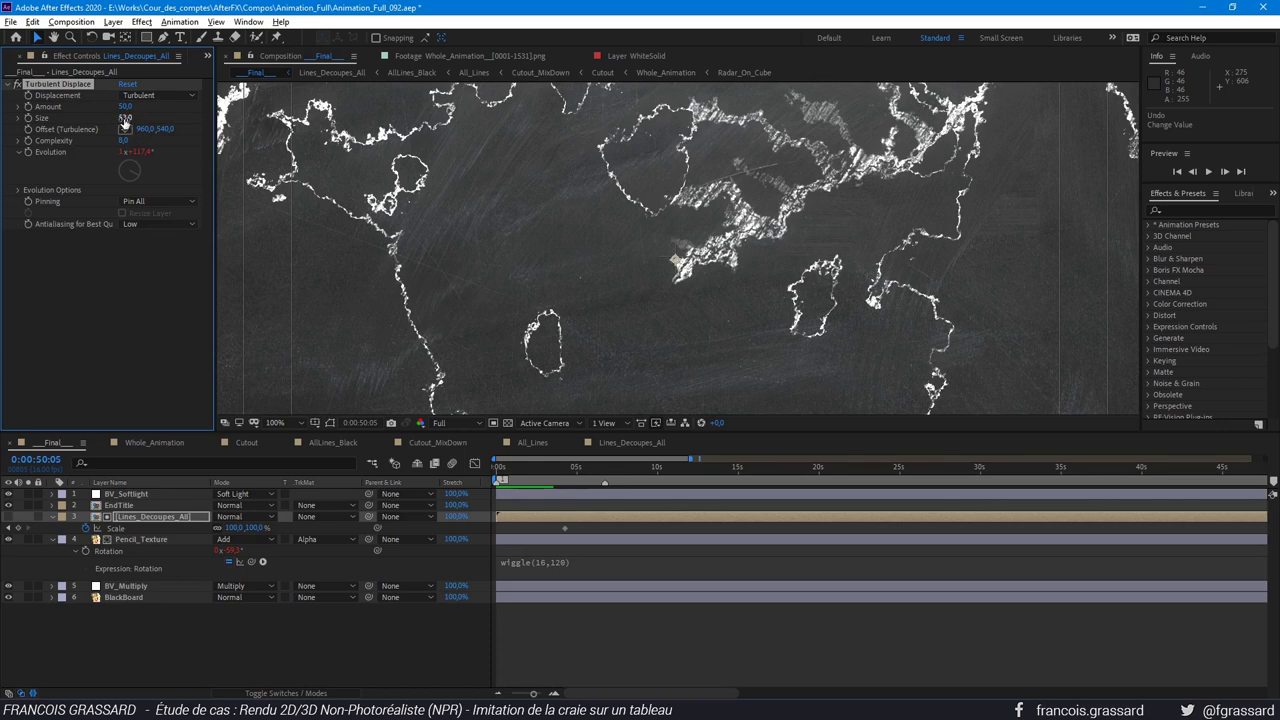
text(2)
key(Return)
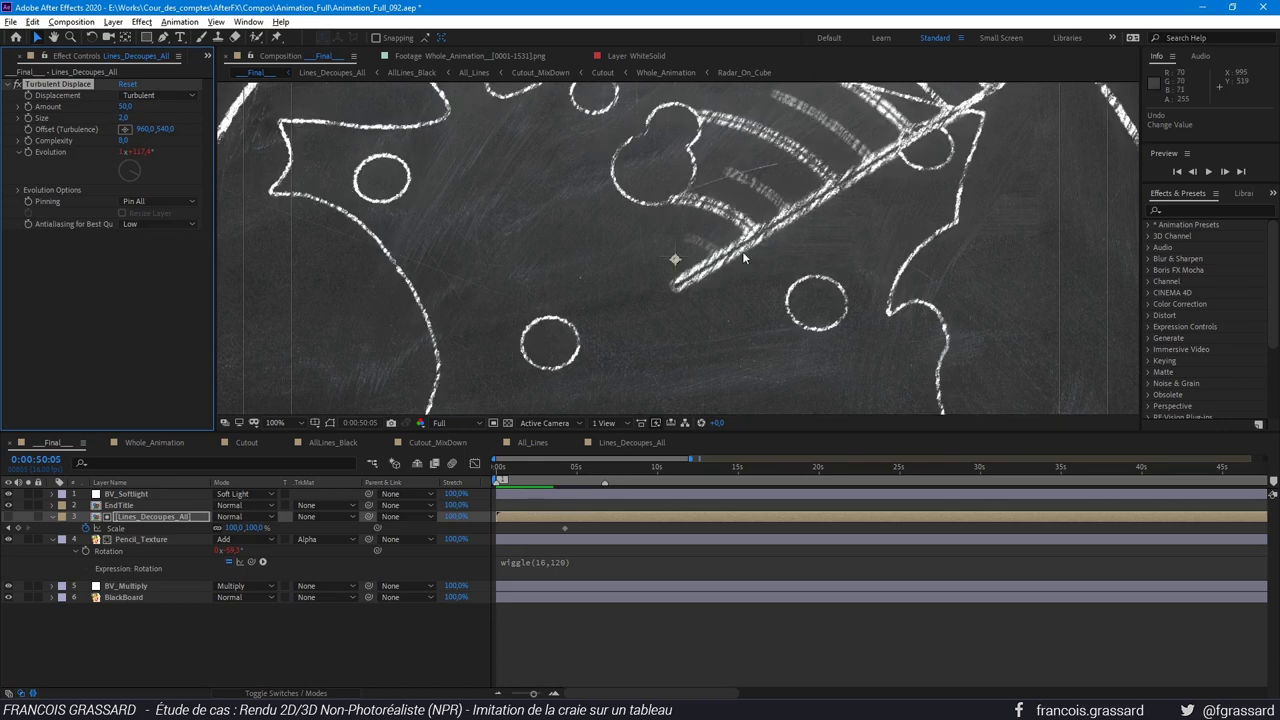
Zoom in to inspect the chalk lines, hide layer controls, and preview the Final animation.
key(period)
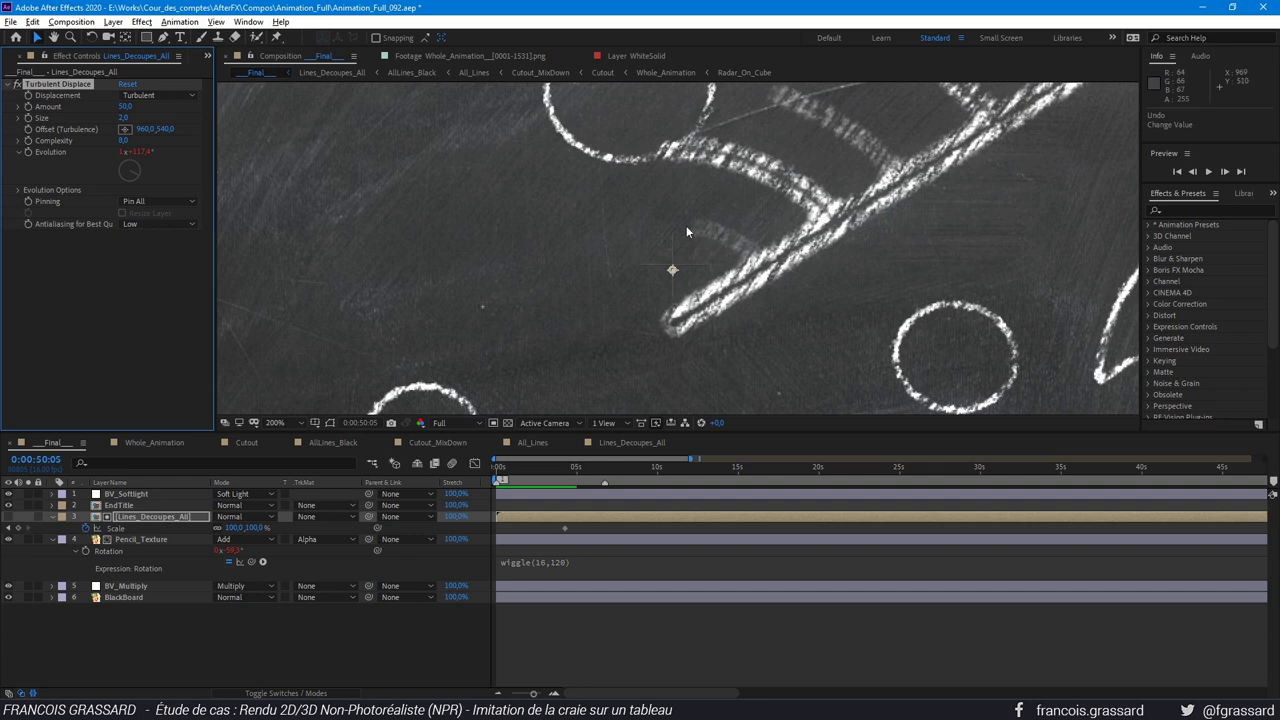
key(comma)
key(comma)
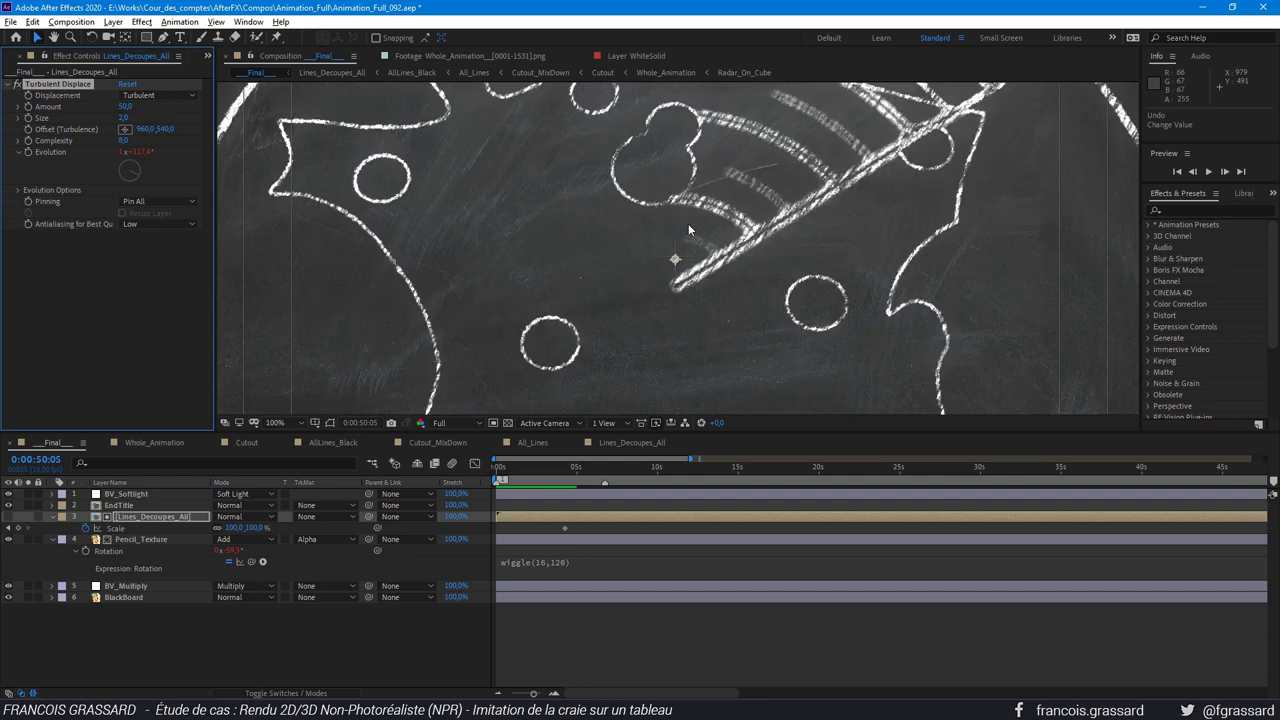
key(comma)
key(comma)
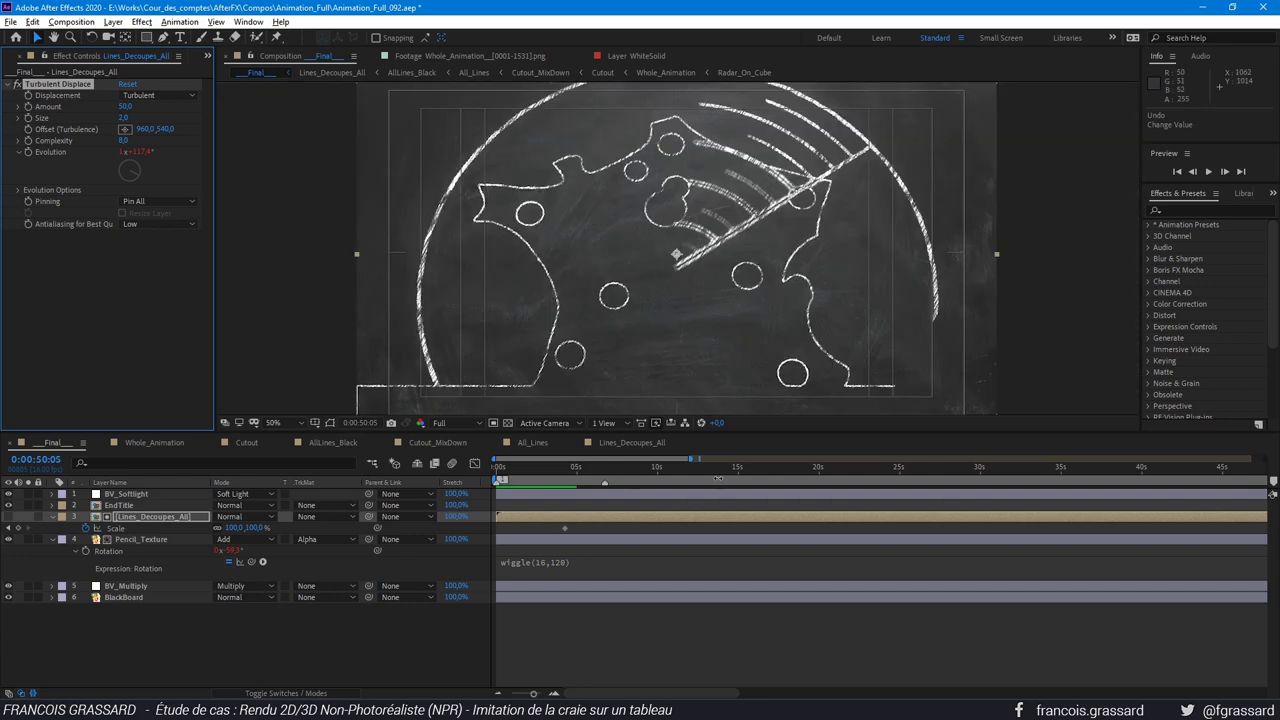
key(ctrl+shift+h)
key(space)
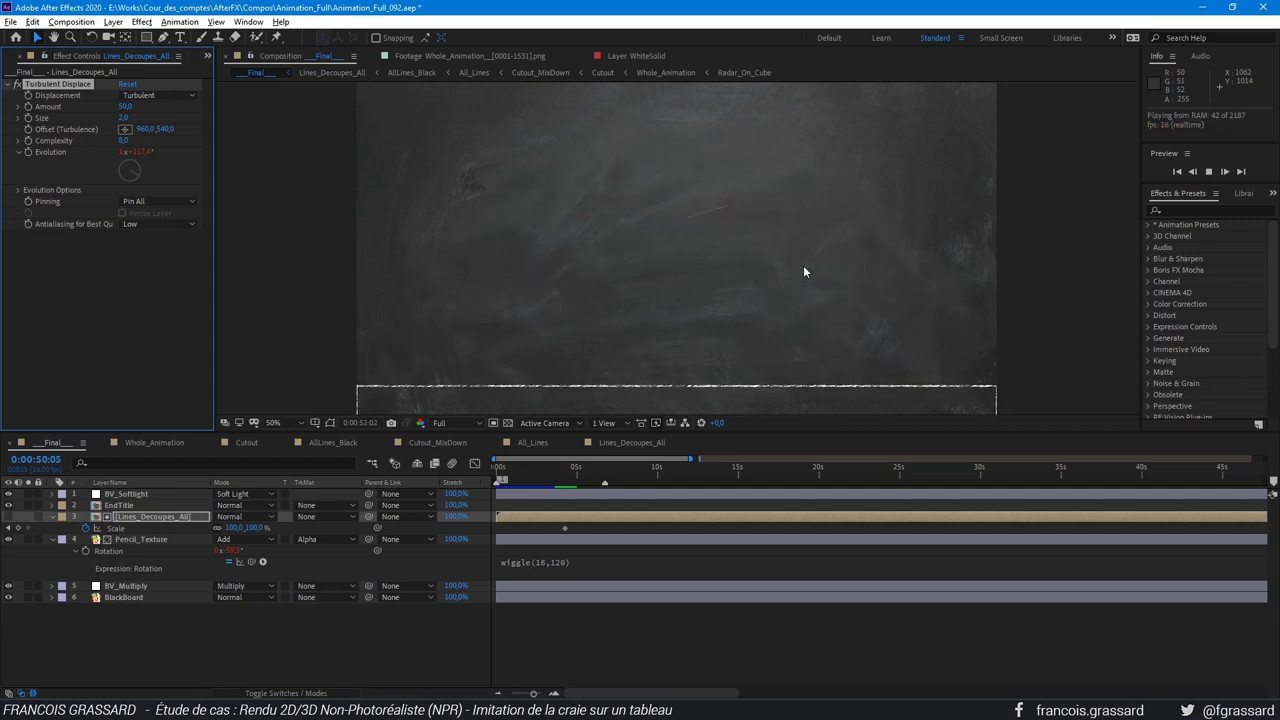
key(space)
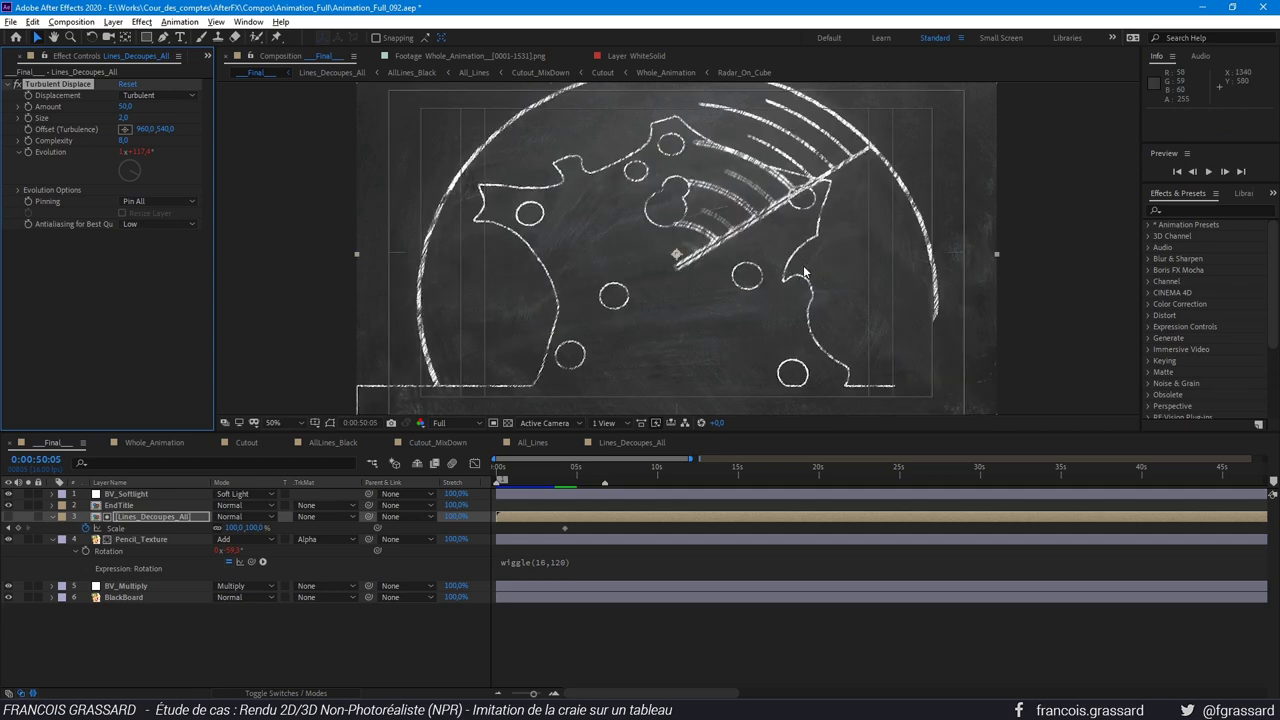